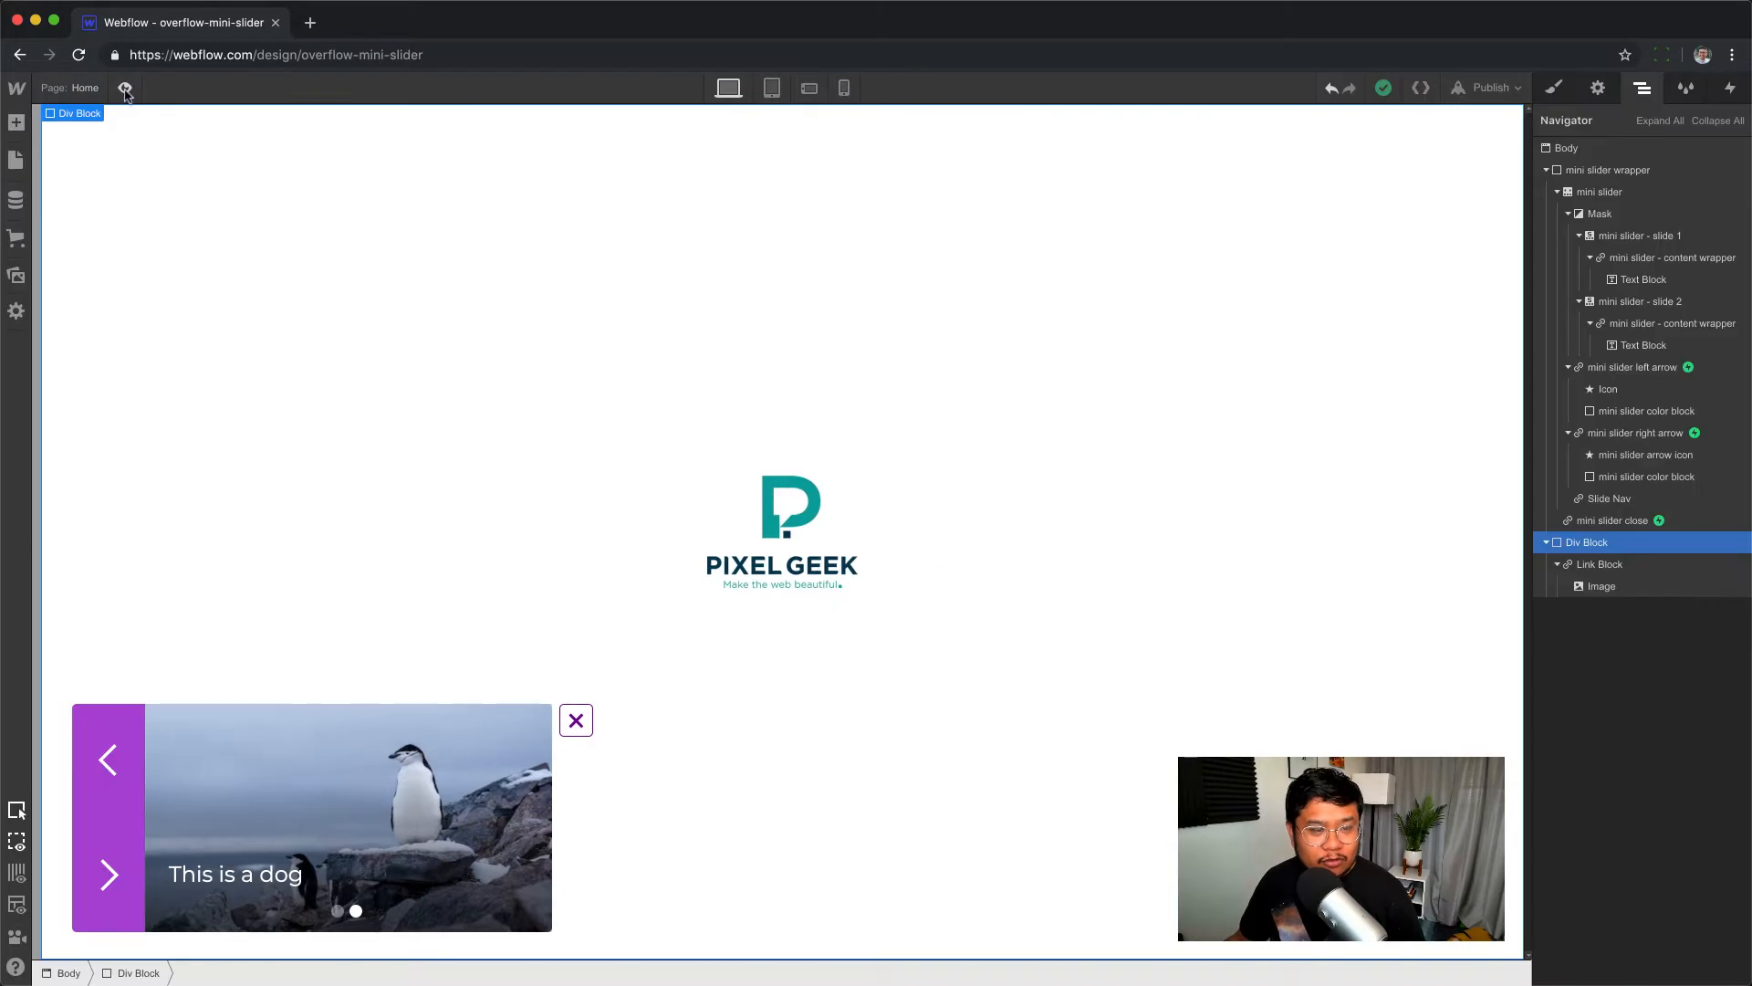
- Preview the Home page, test the mini slider's close control, and return to editing
left_click(127, 89)
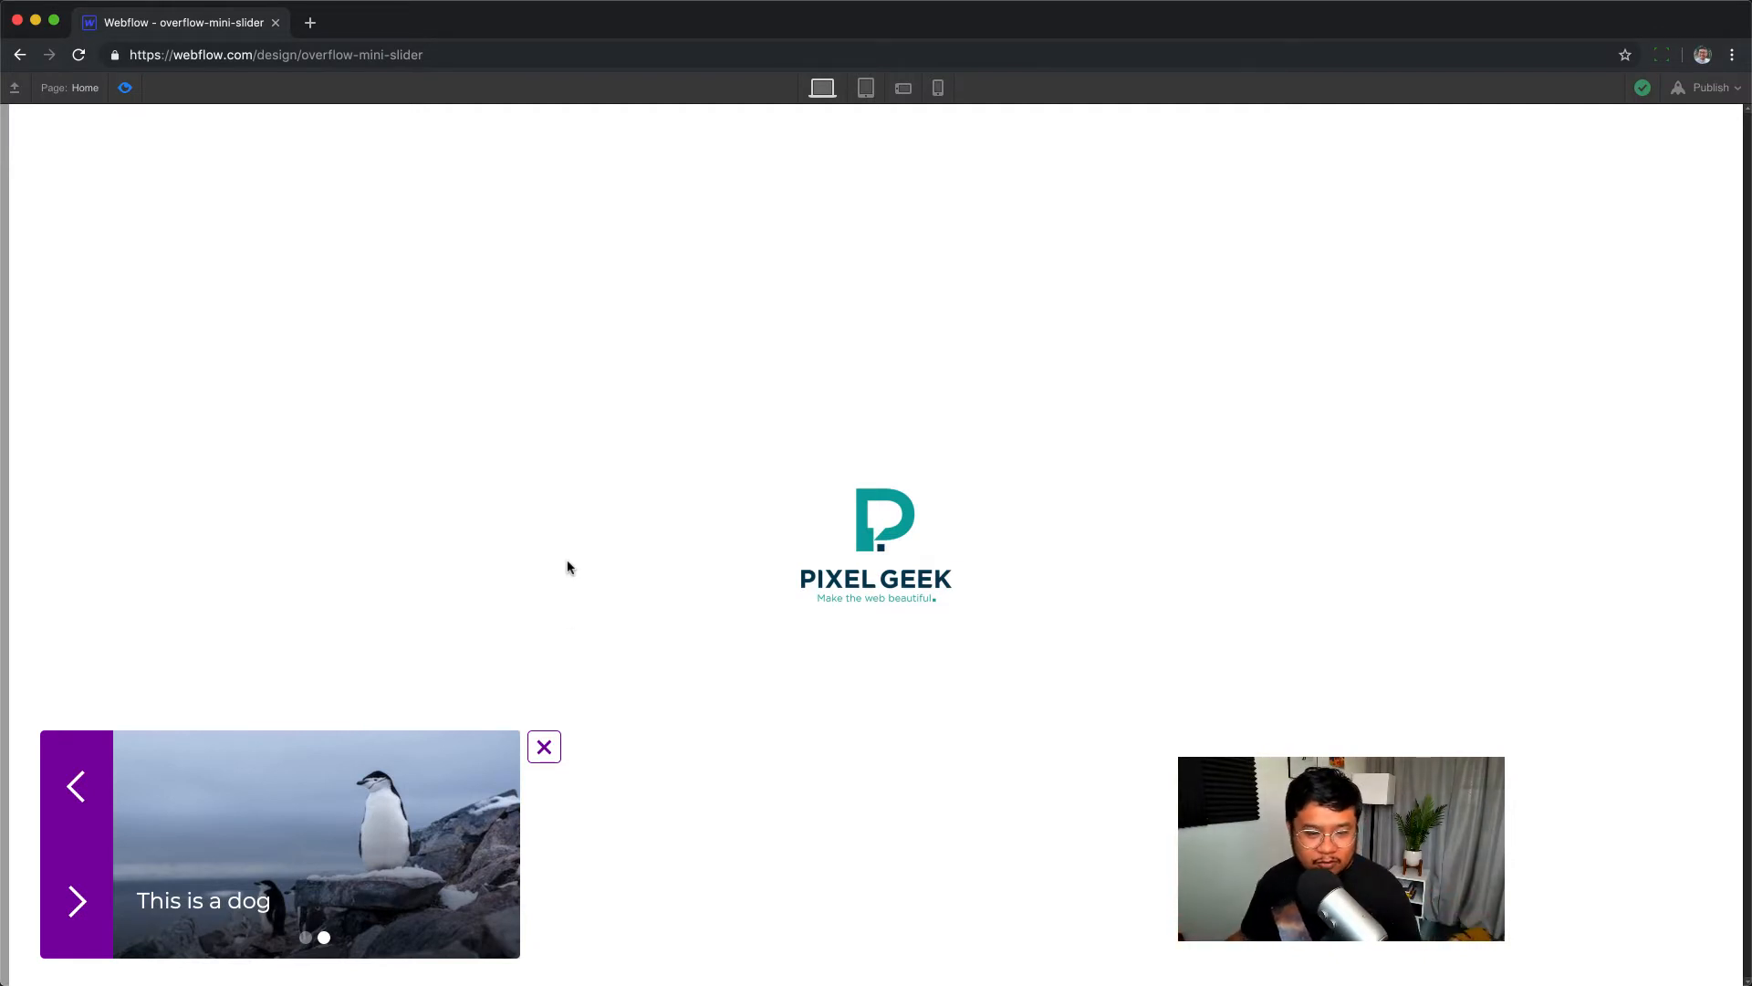
left_click(543, 756)
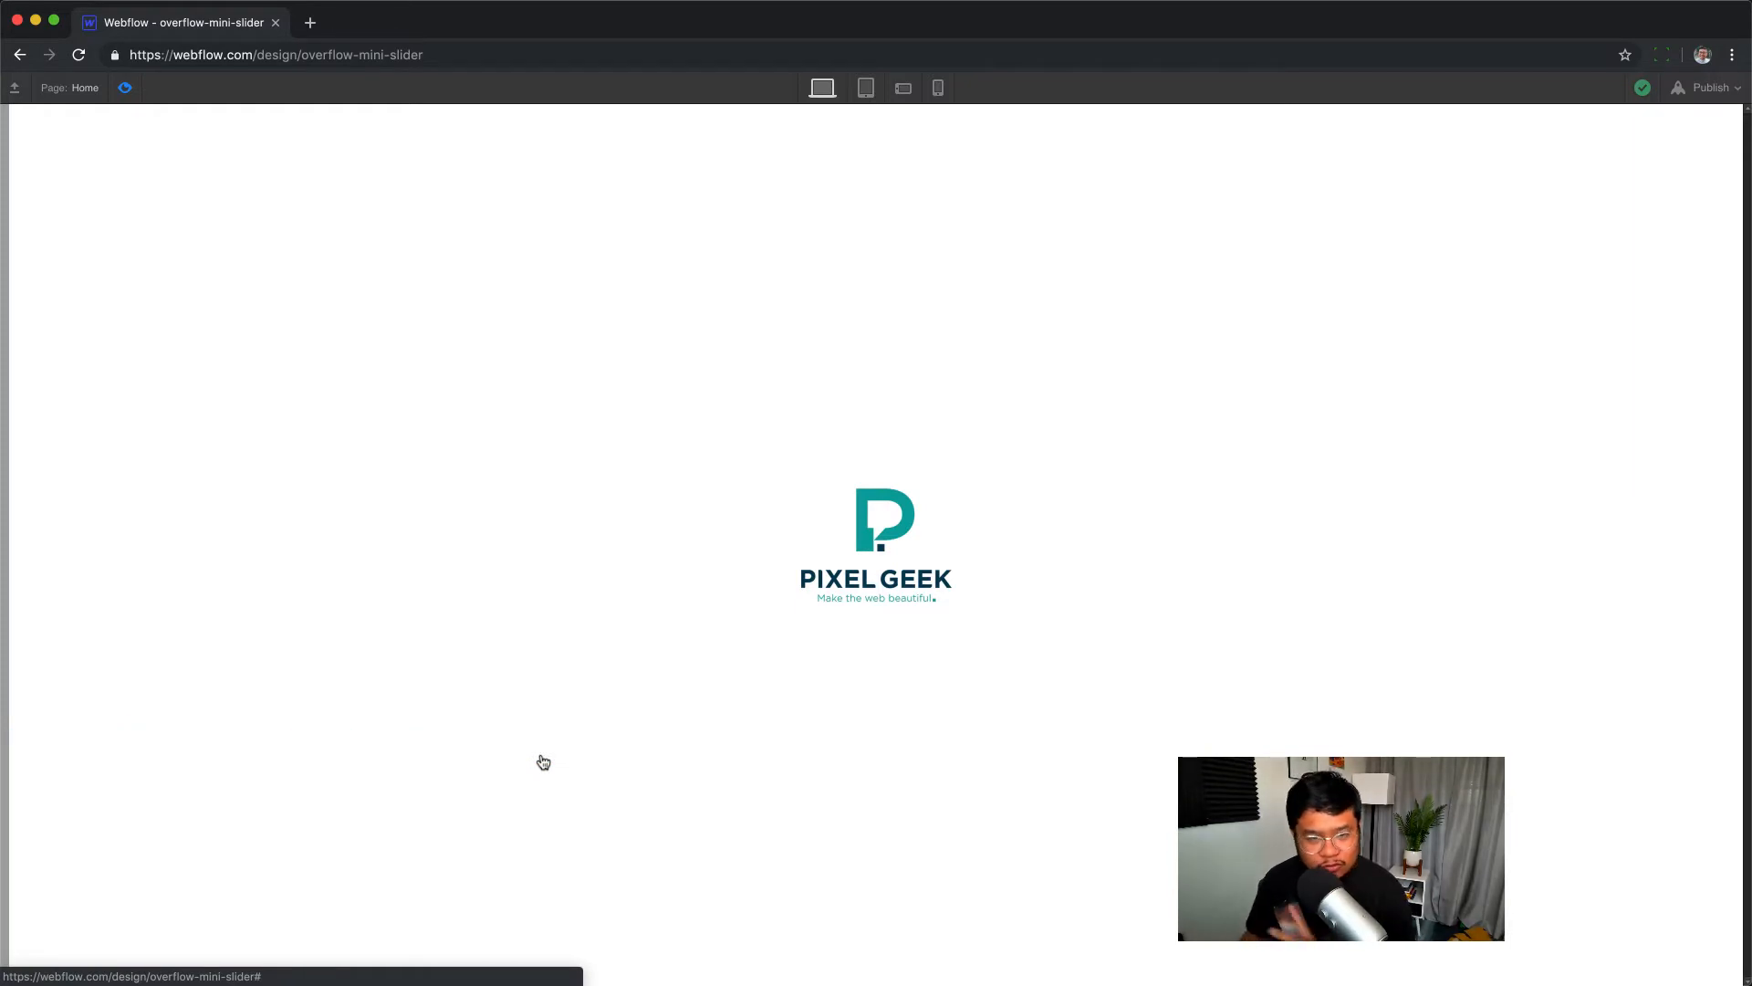
left_click(125, 88)
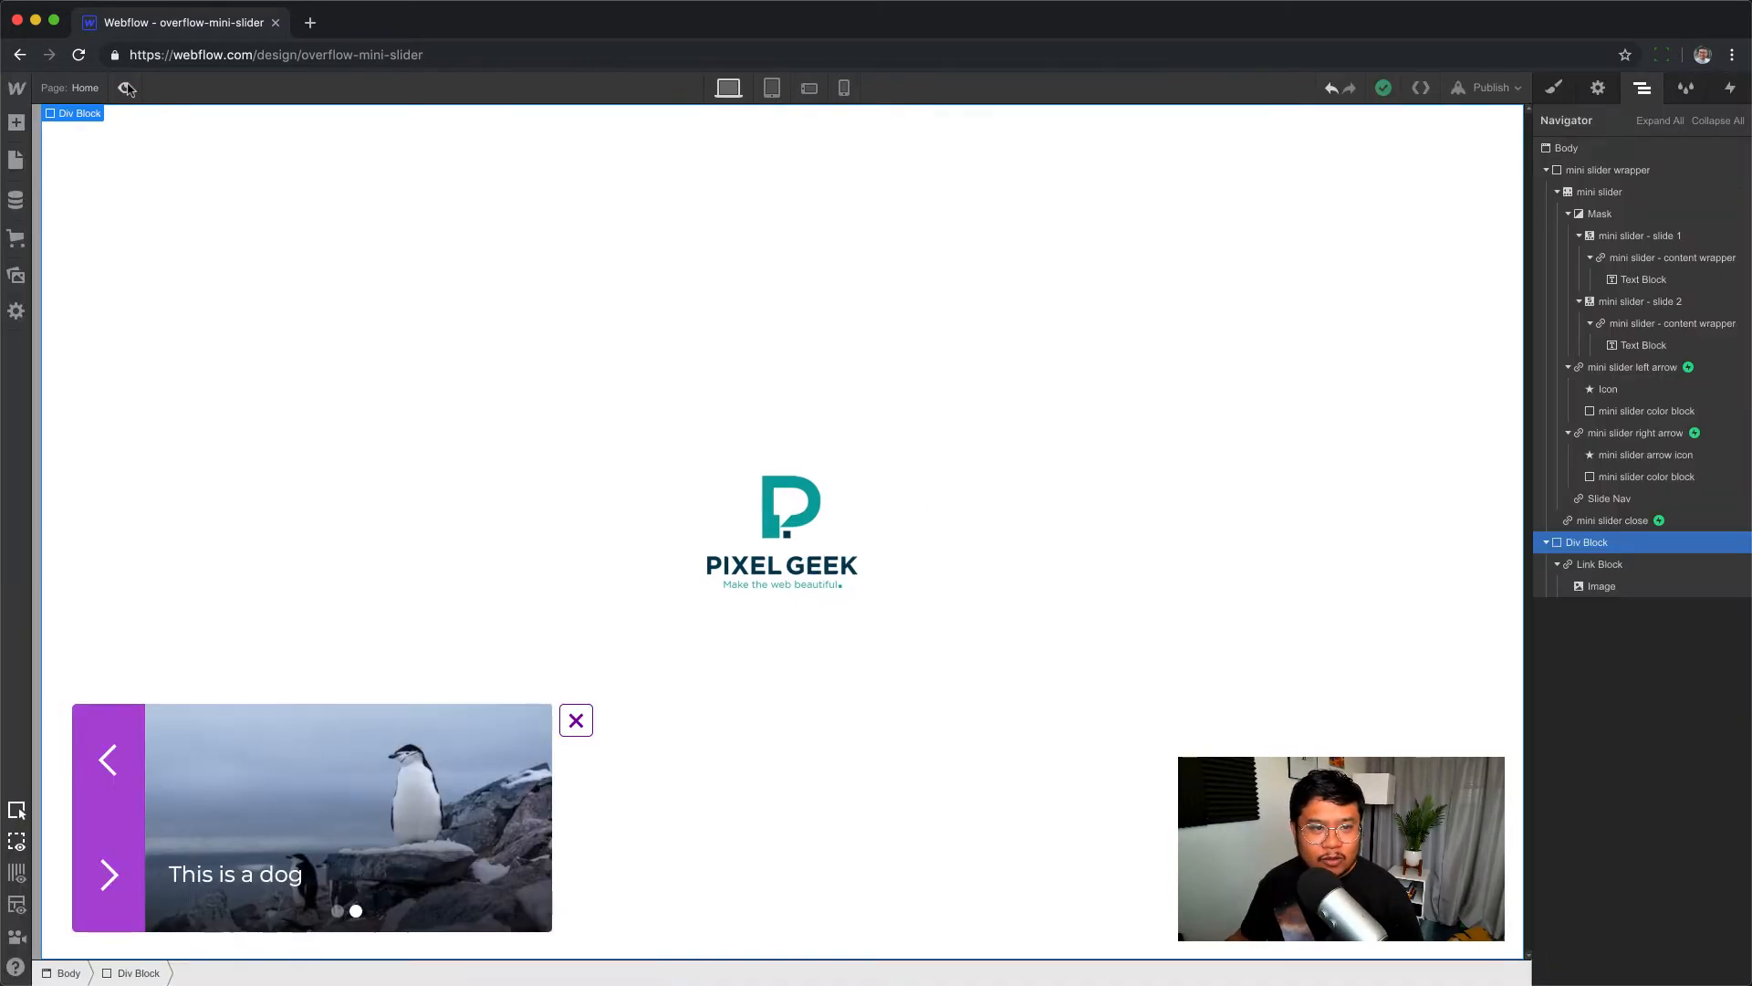
- Preview the Home page again, flip through the slides with both arrows, close the mini slider, and exit the preview
left_click(126, 87)
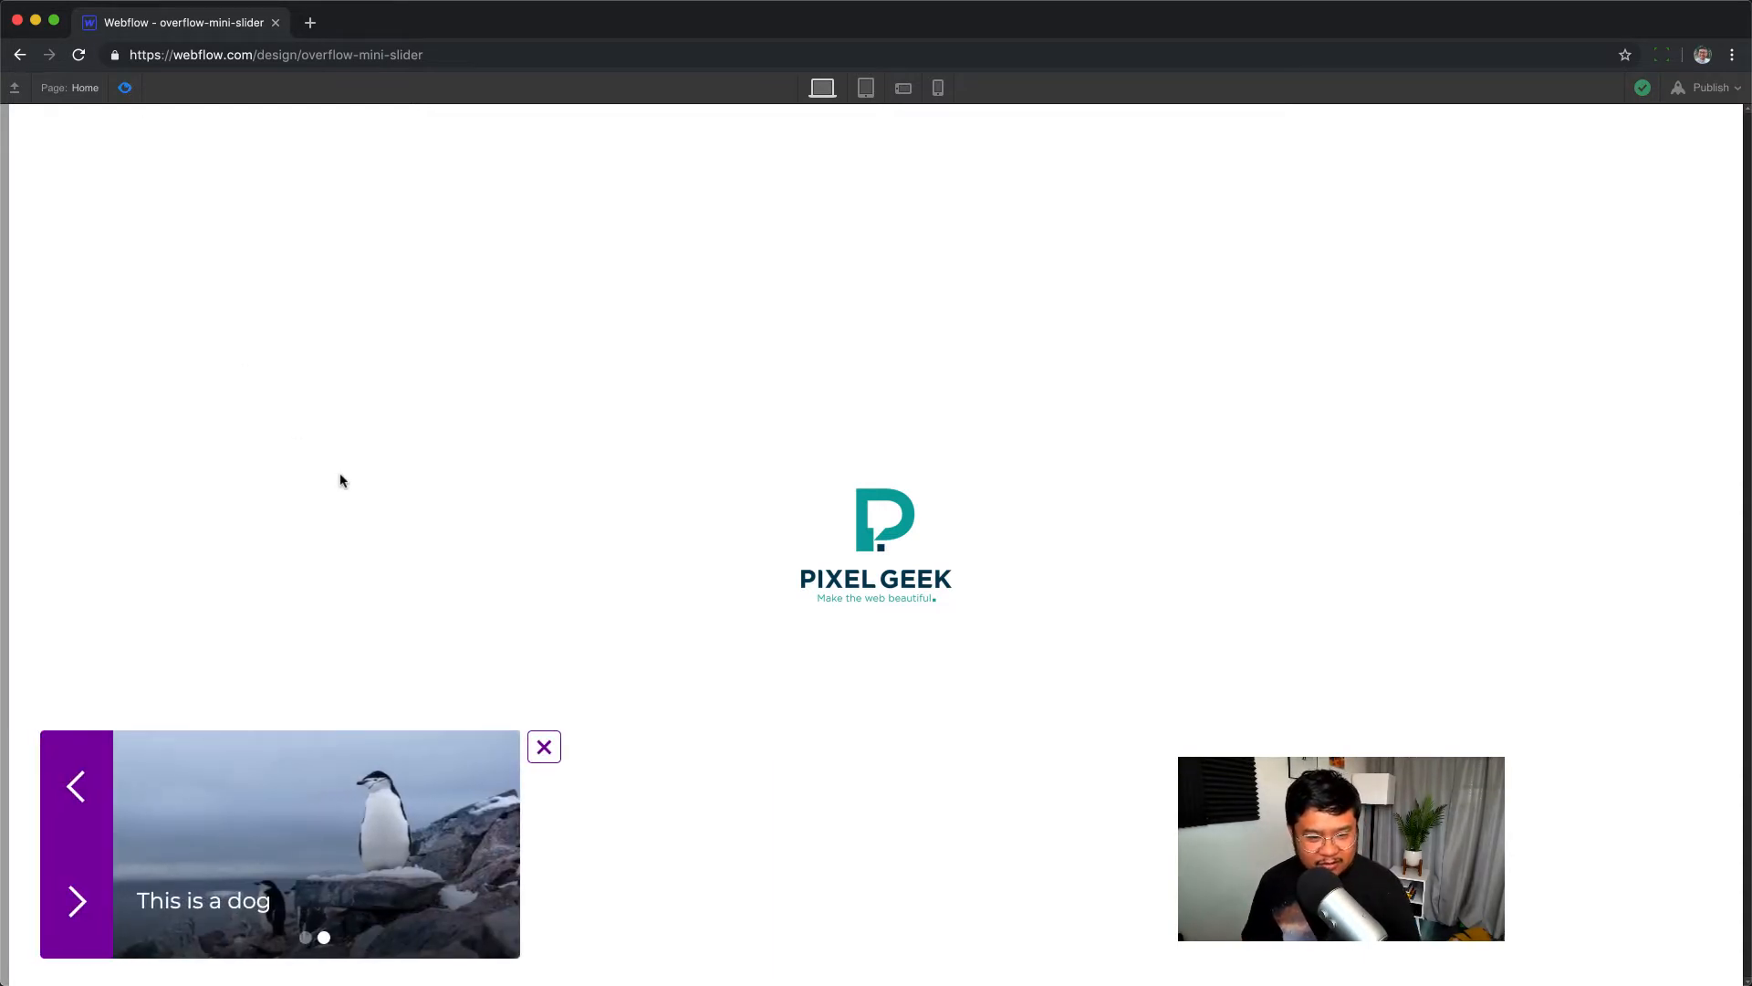
left_click(80, 890)
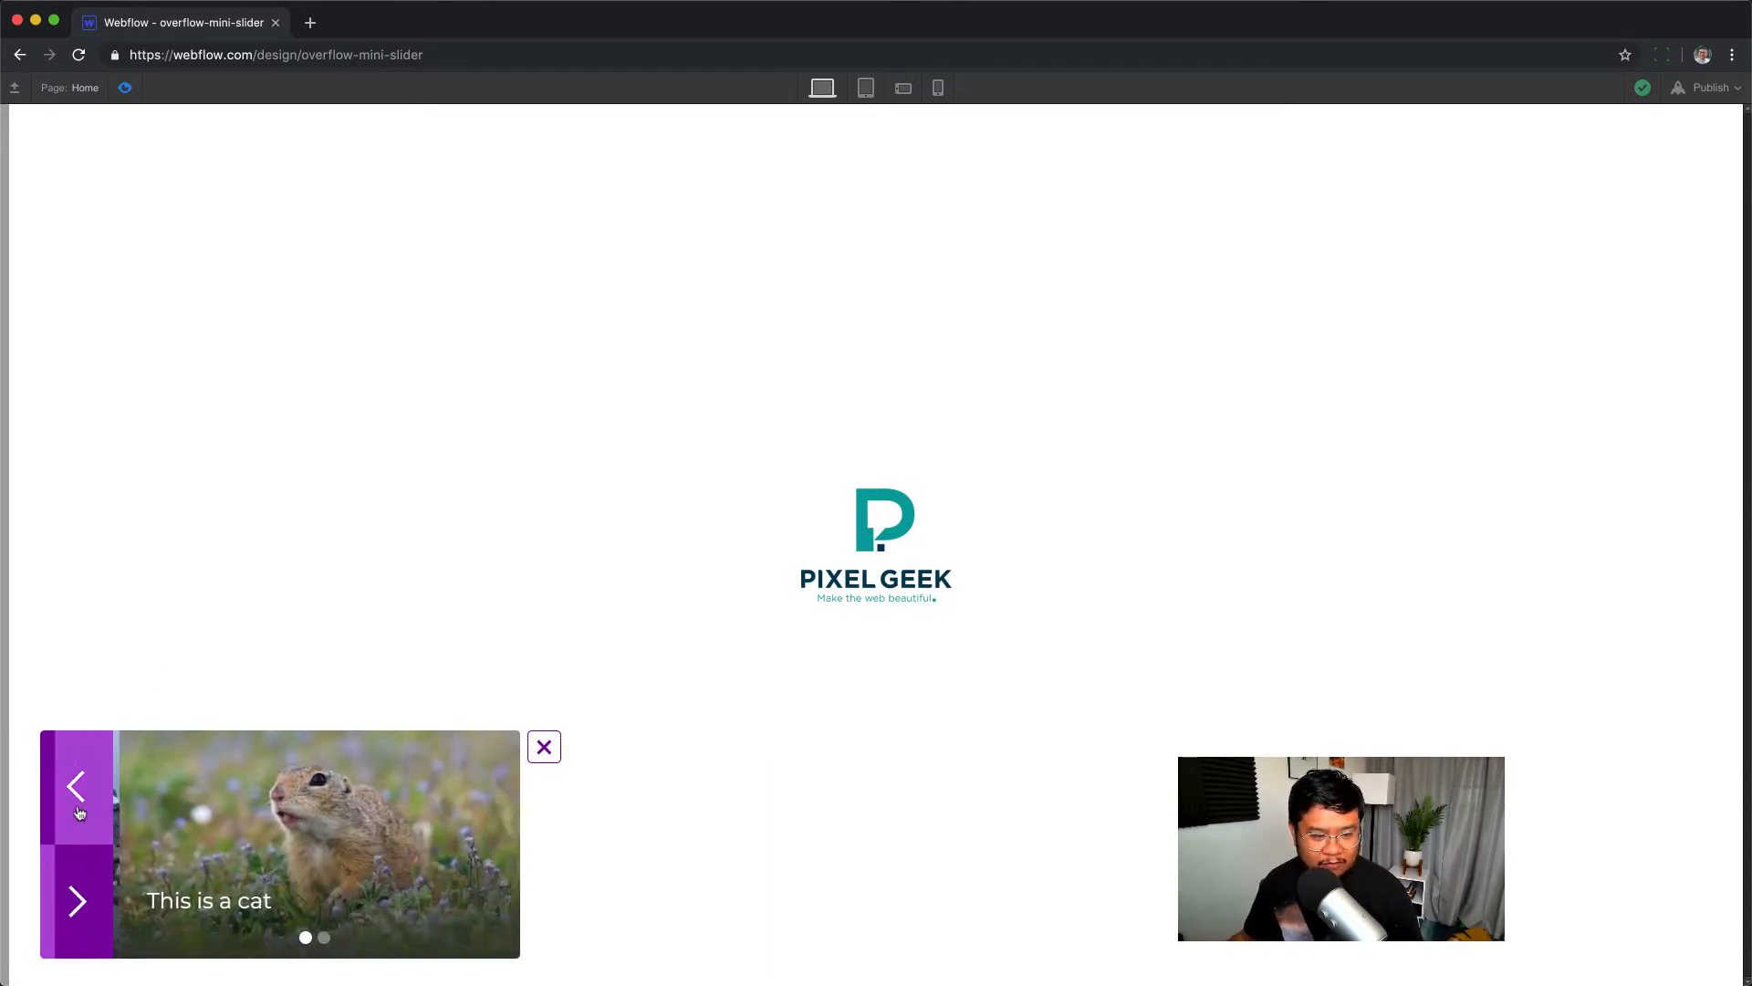
left_click(79, 833)
left_click(77, 899)
left_click(76, 899)
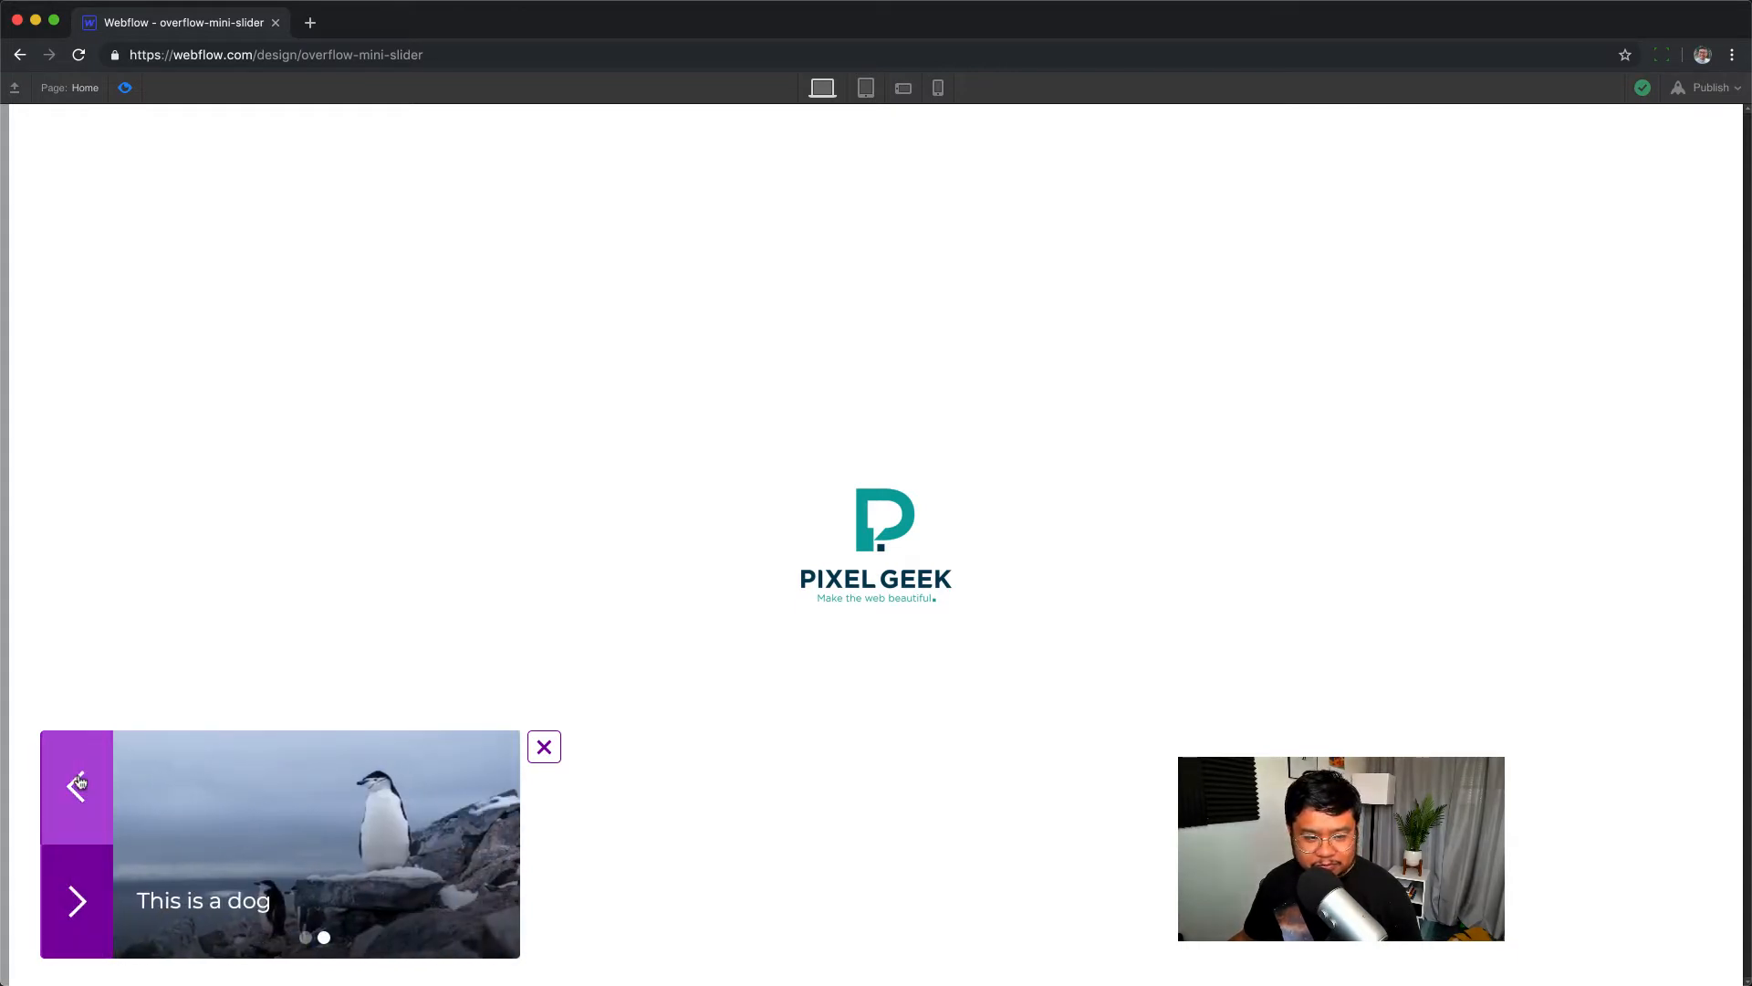
left_click(547, 750)
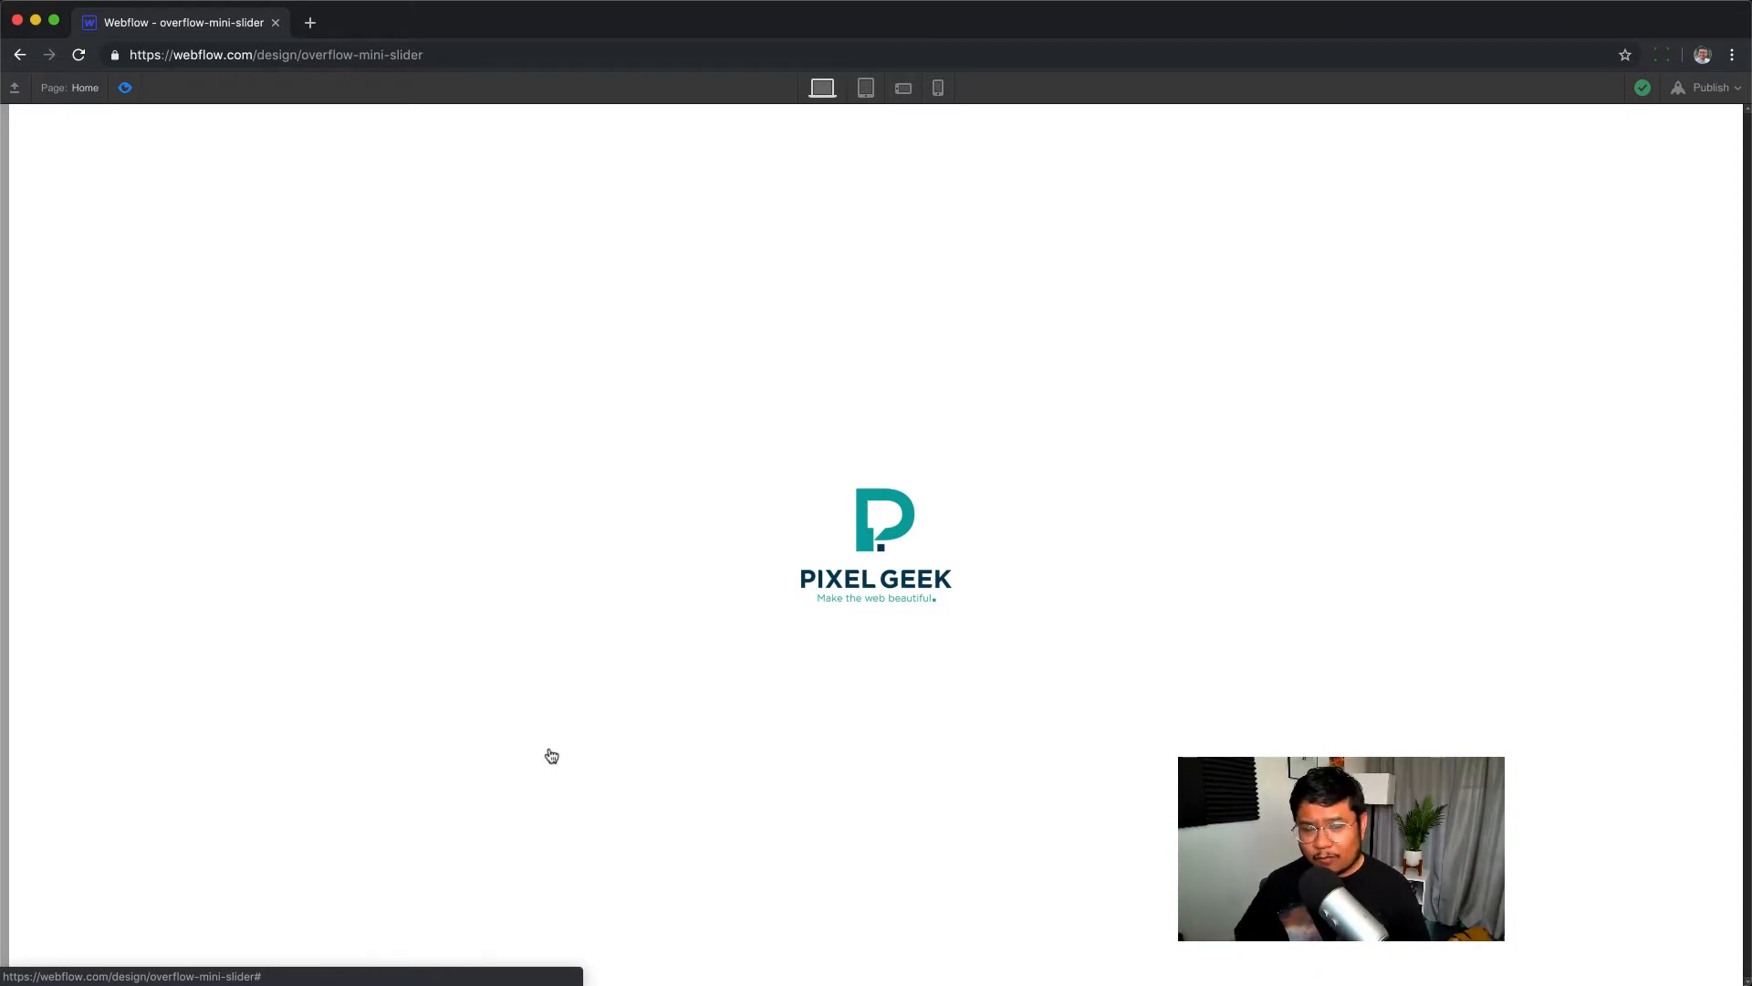
left_click(125, 87)
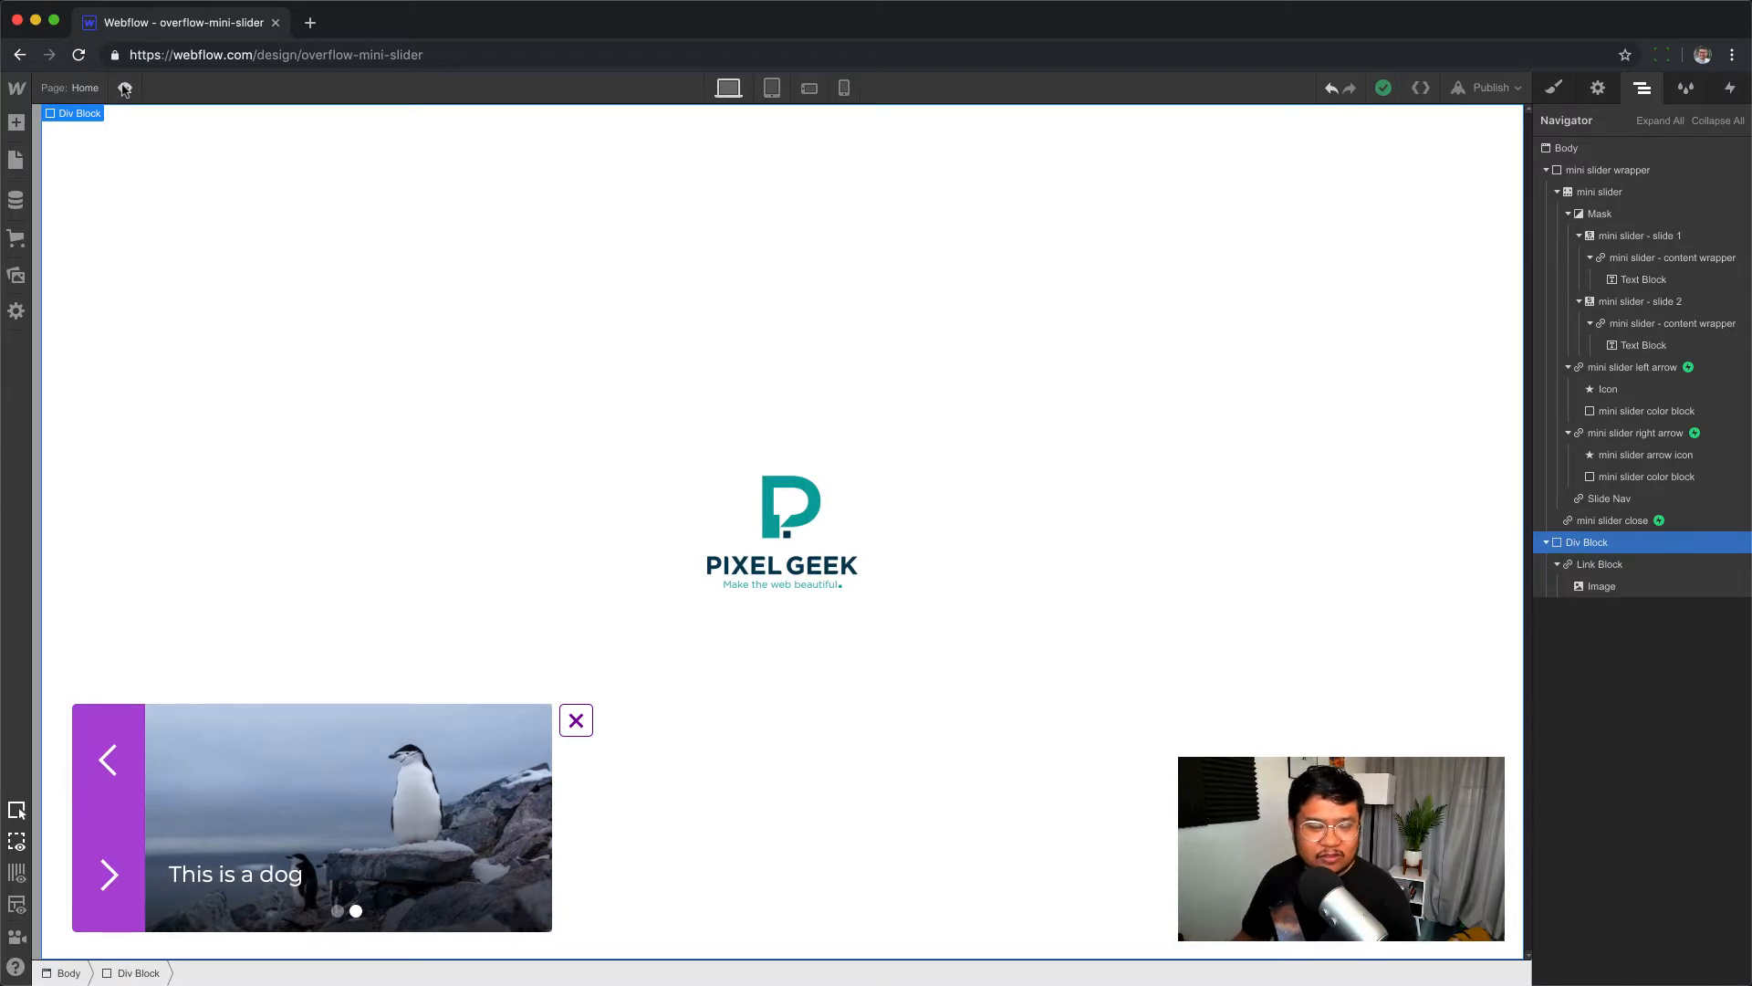
- Create a new static page named work
left_click(64, 88)
left_click(239, 125)
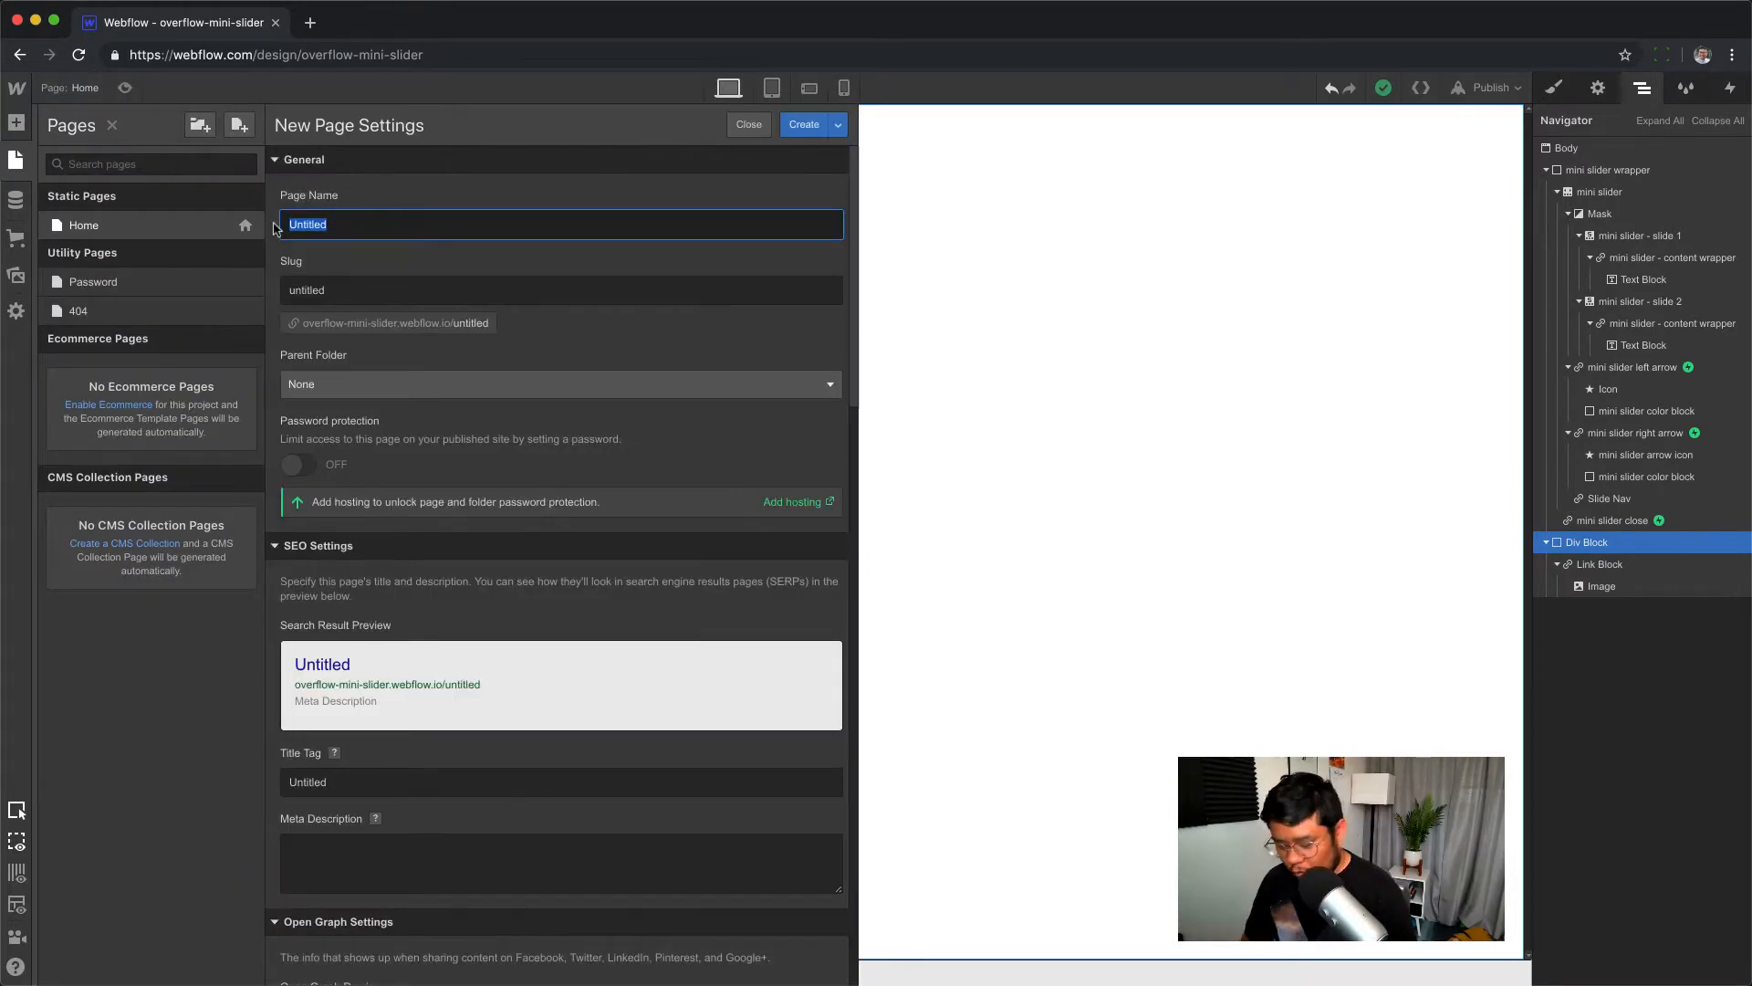
type("work")
key("Return")
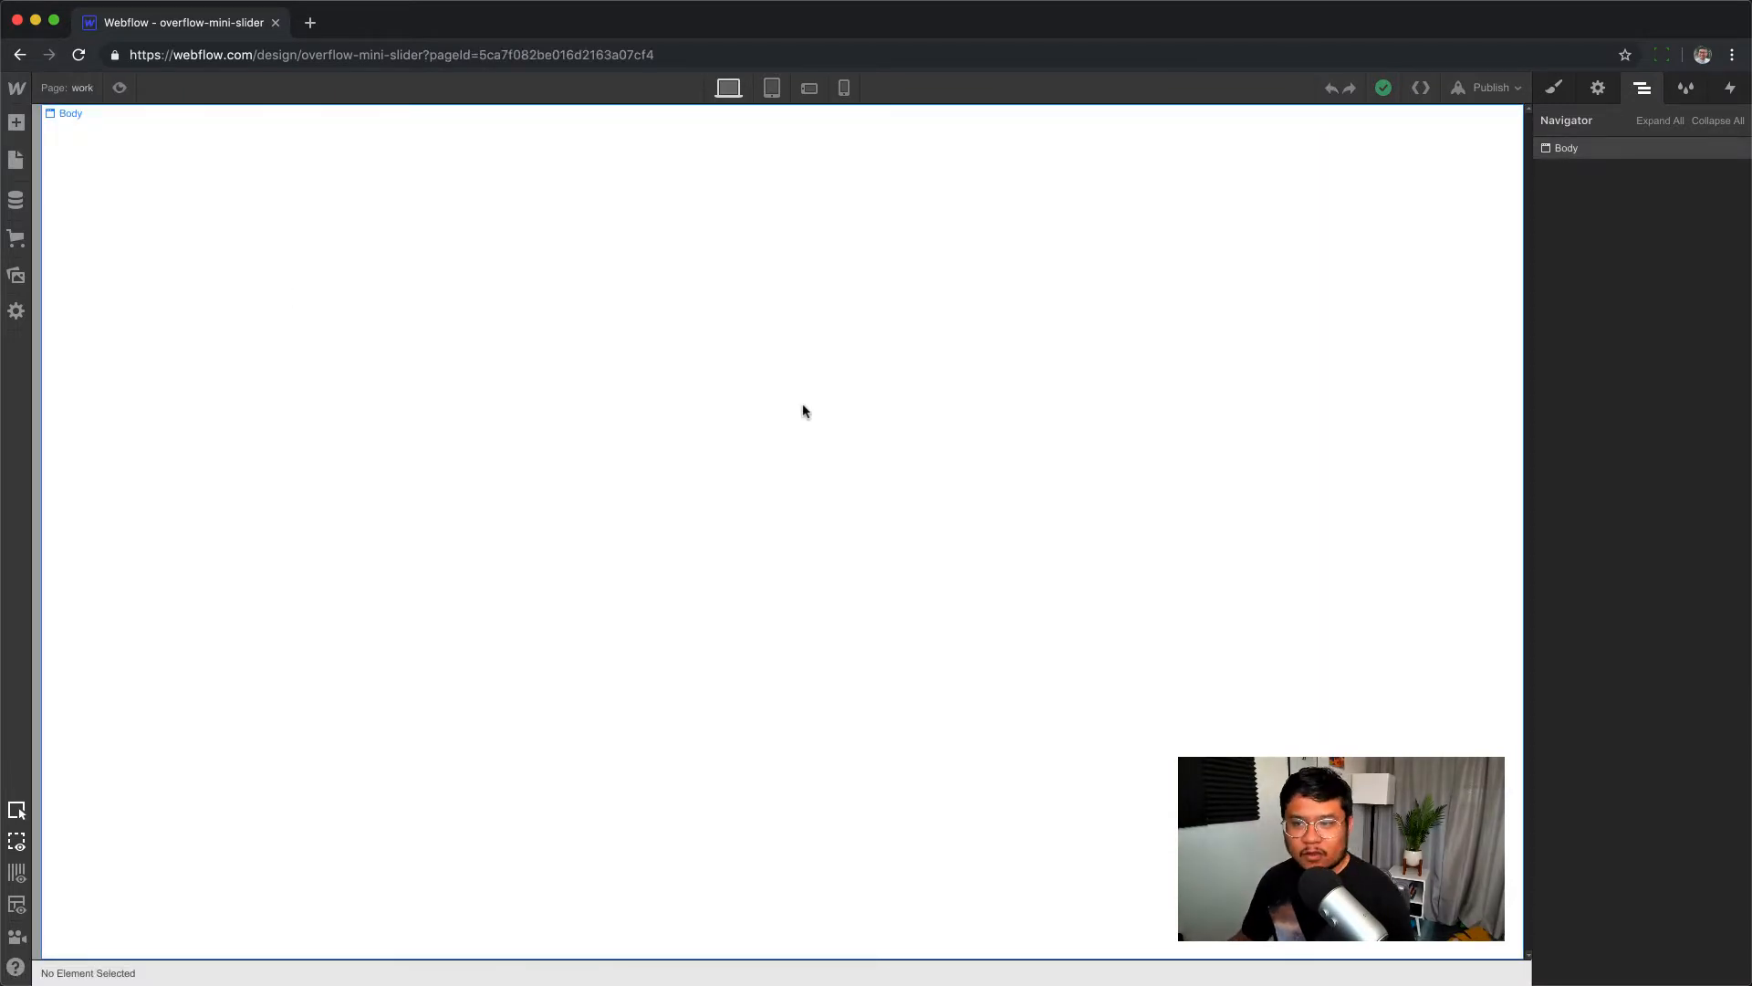
- Add a Div Block to the body of the work page
left_click(802, 404)
key("a")
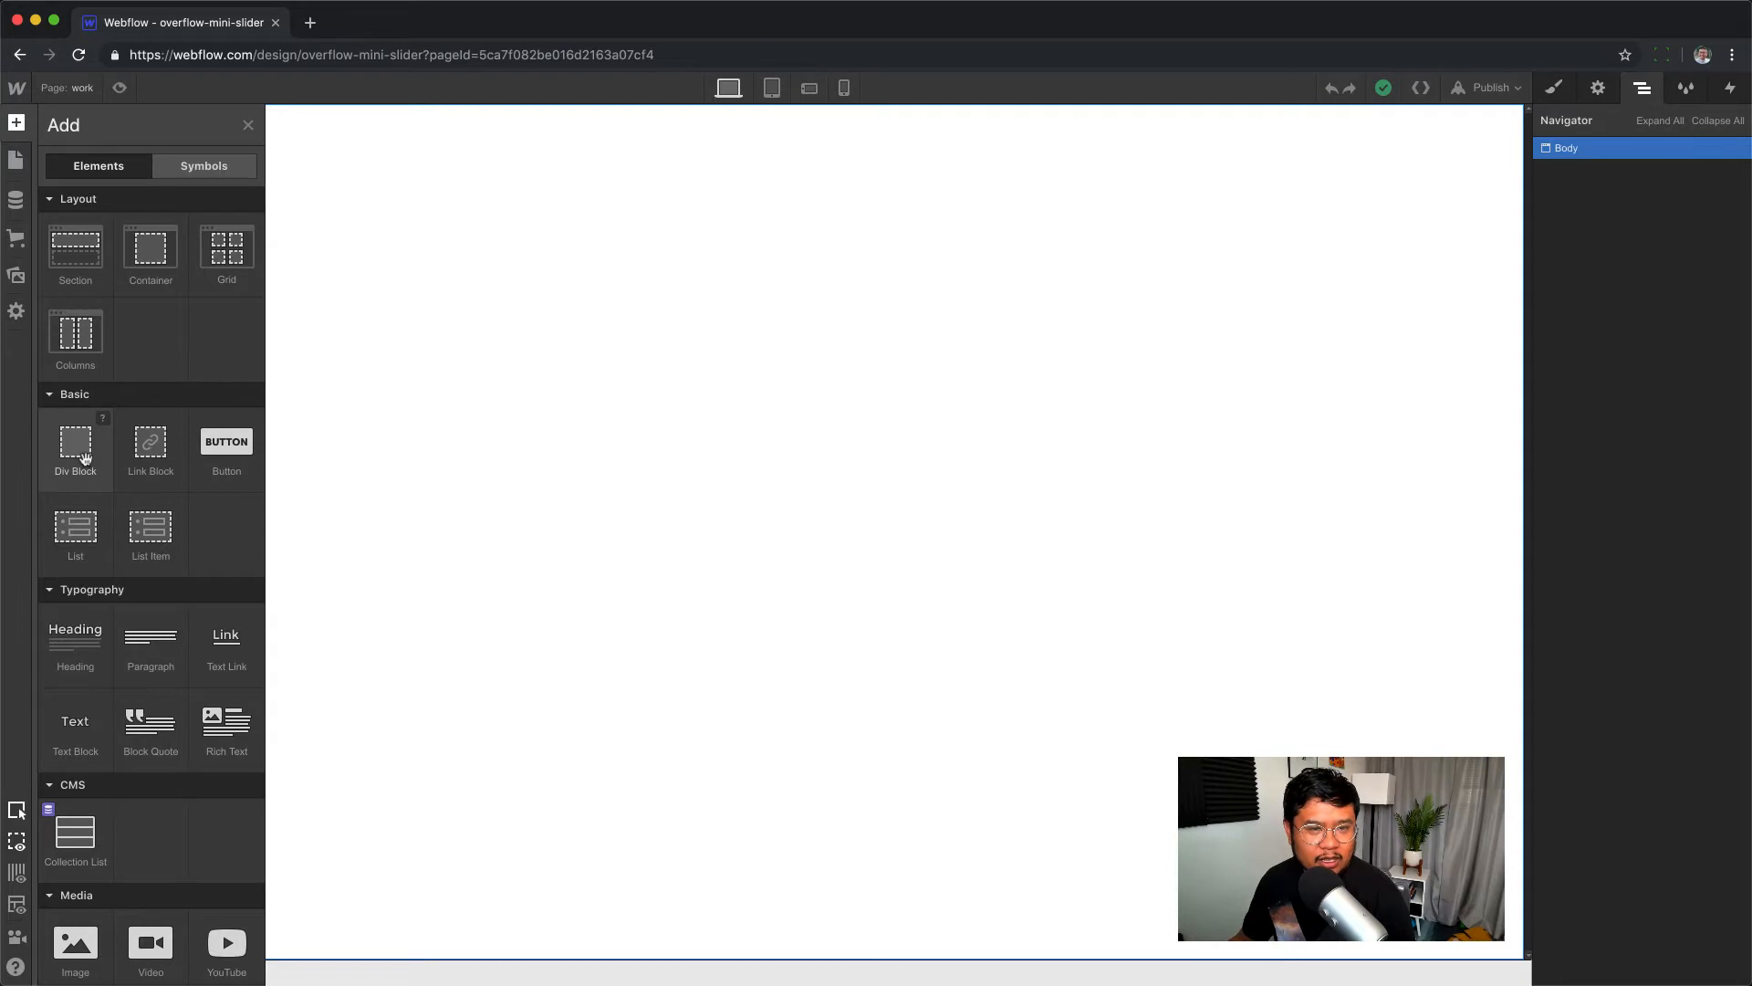
left_click_drag(84, 458, 610, 485)
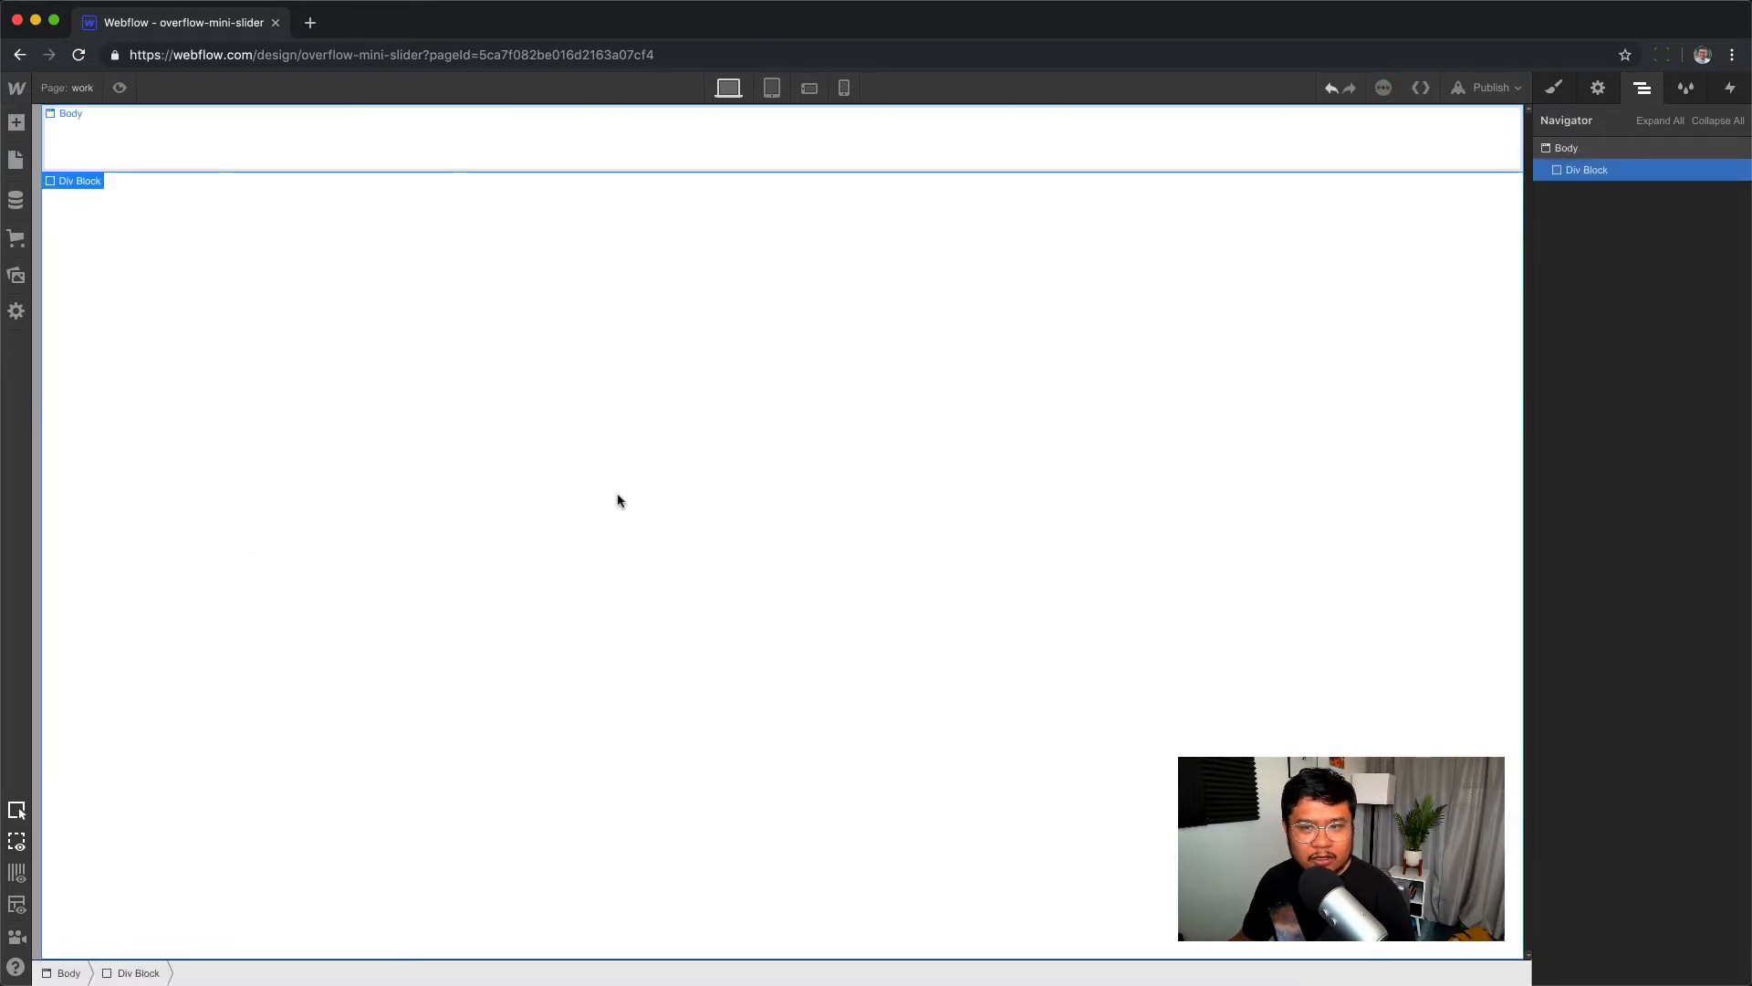
- Create and apply a new class named slider wrapper to the Div Block
left_click(1557, 89)
left_click(1616, 168)
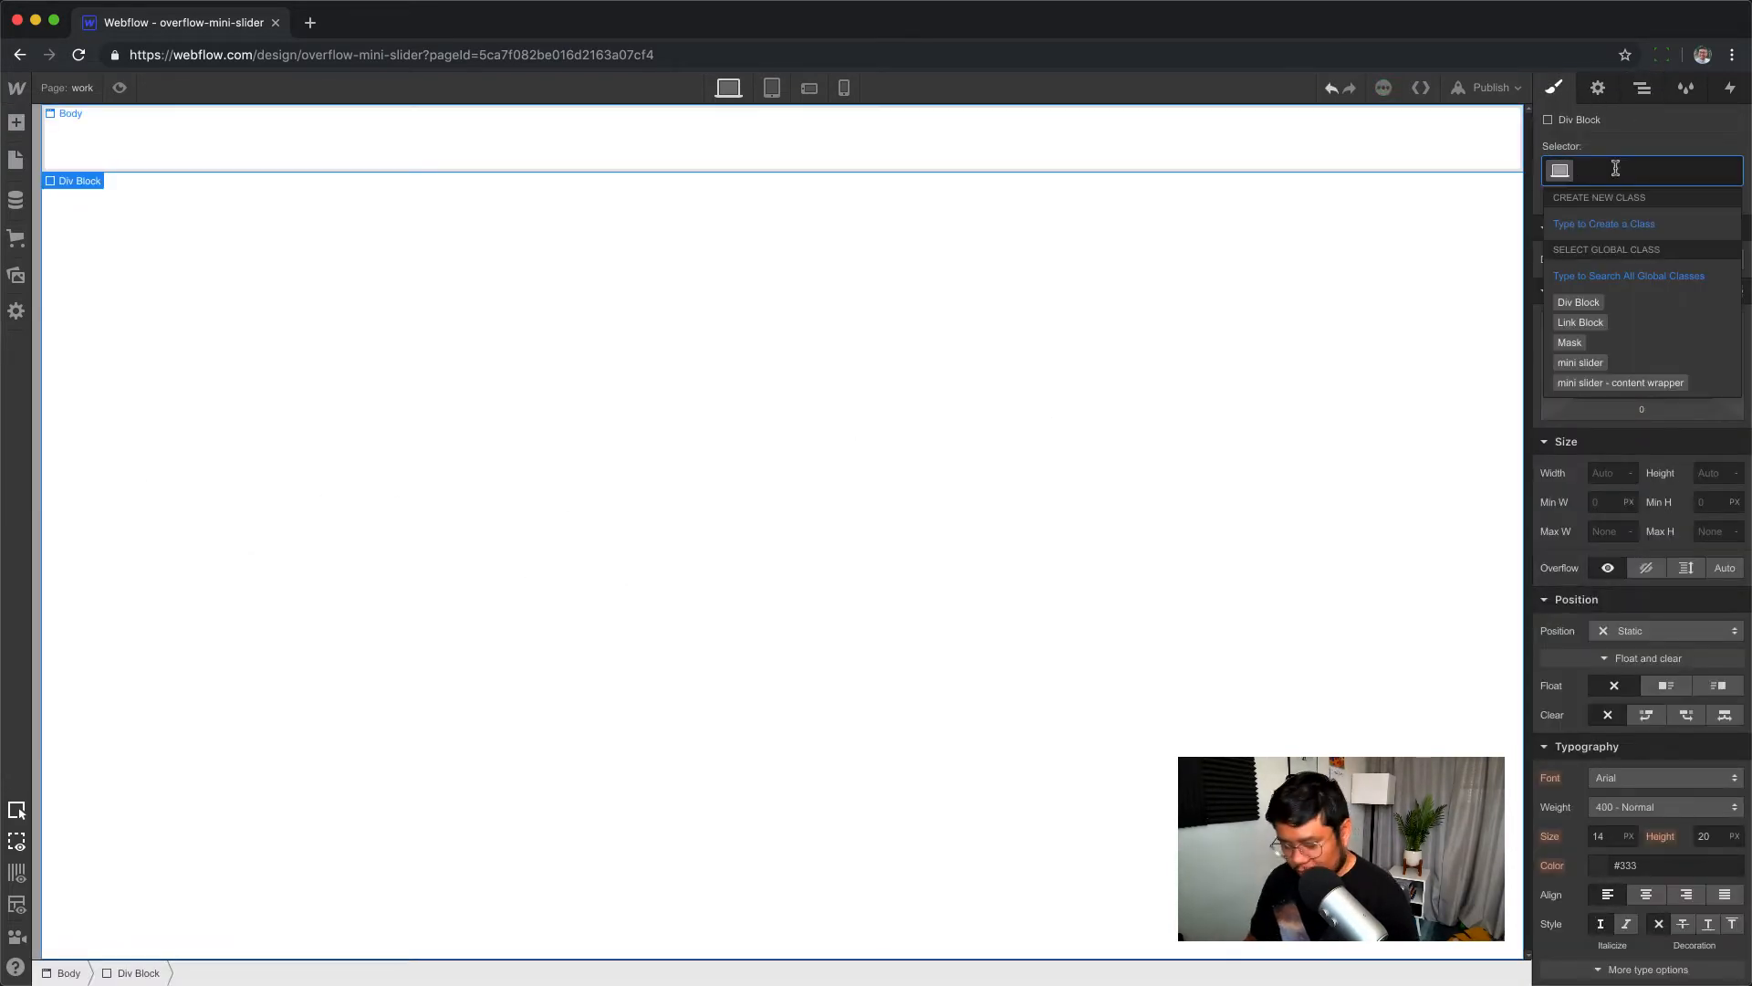
type("slider")
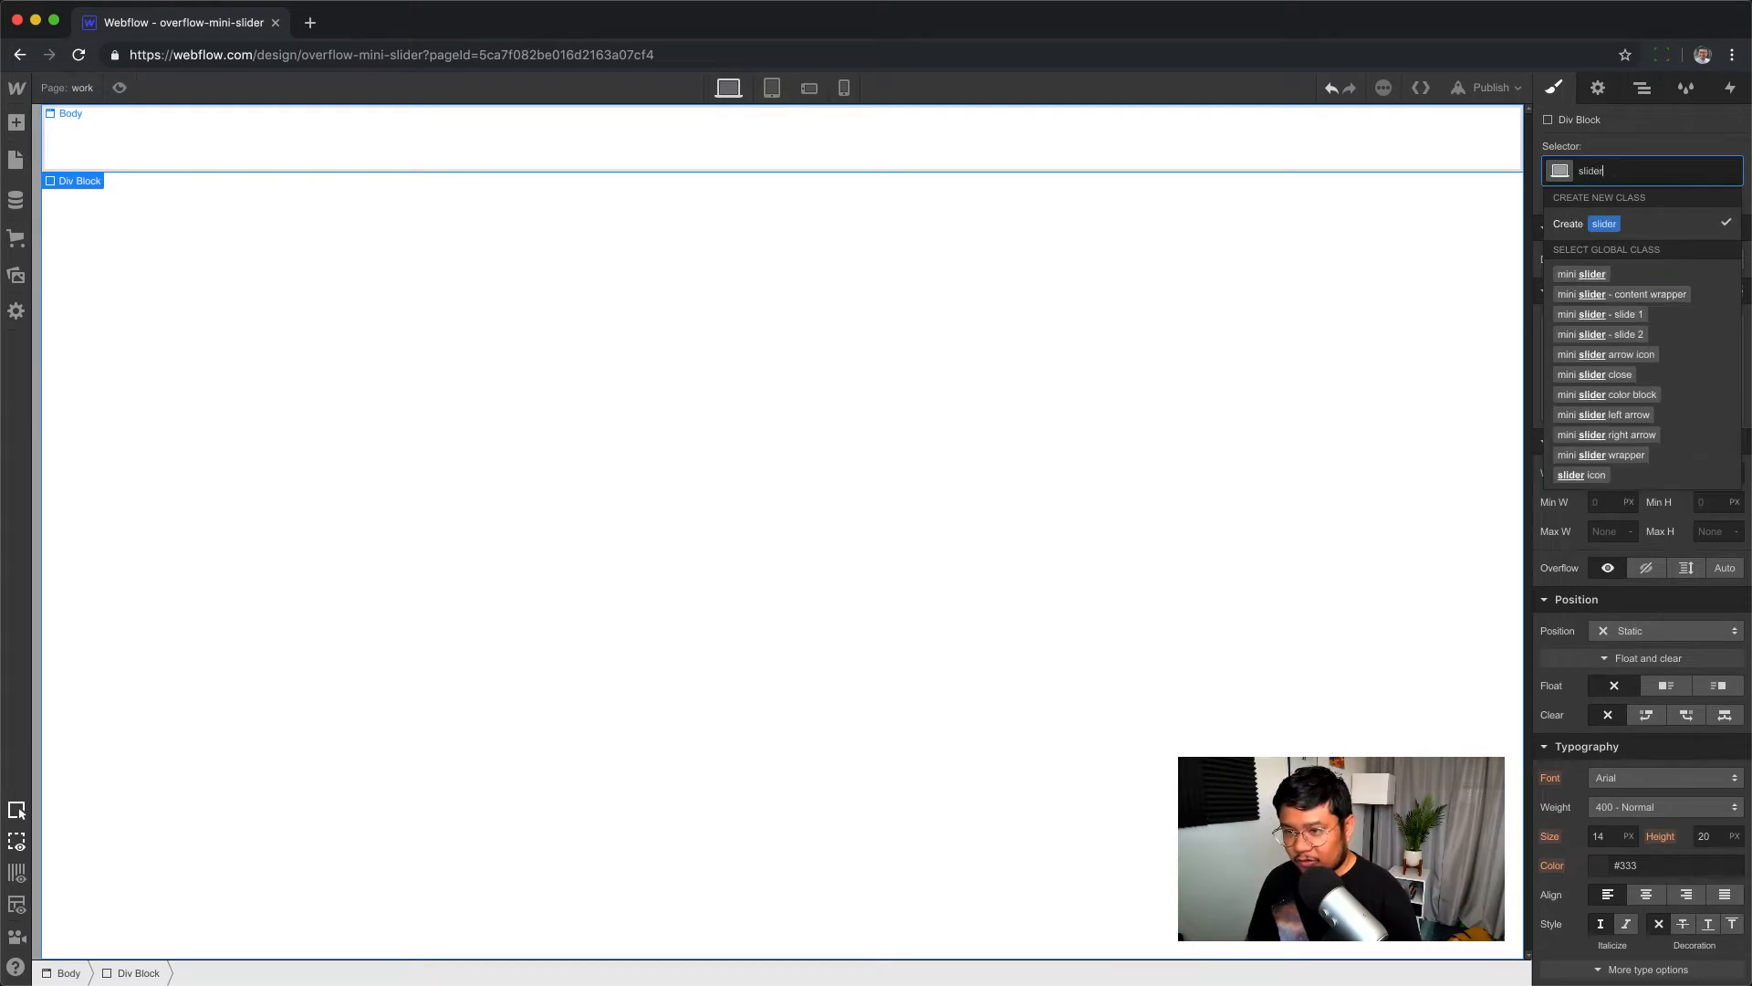
type(" wrapper")
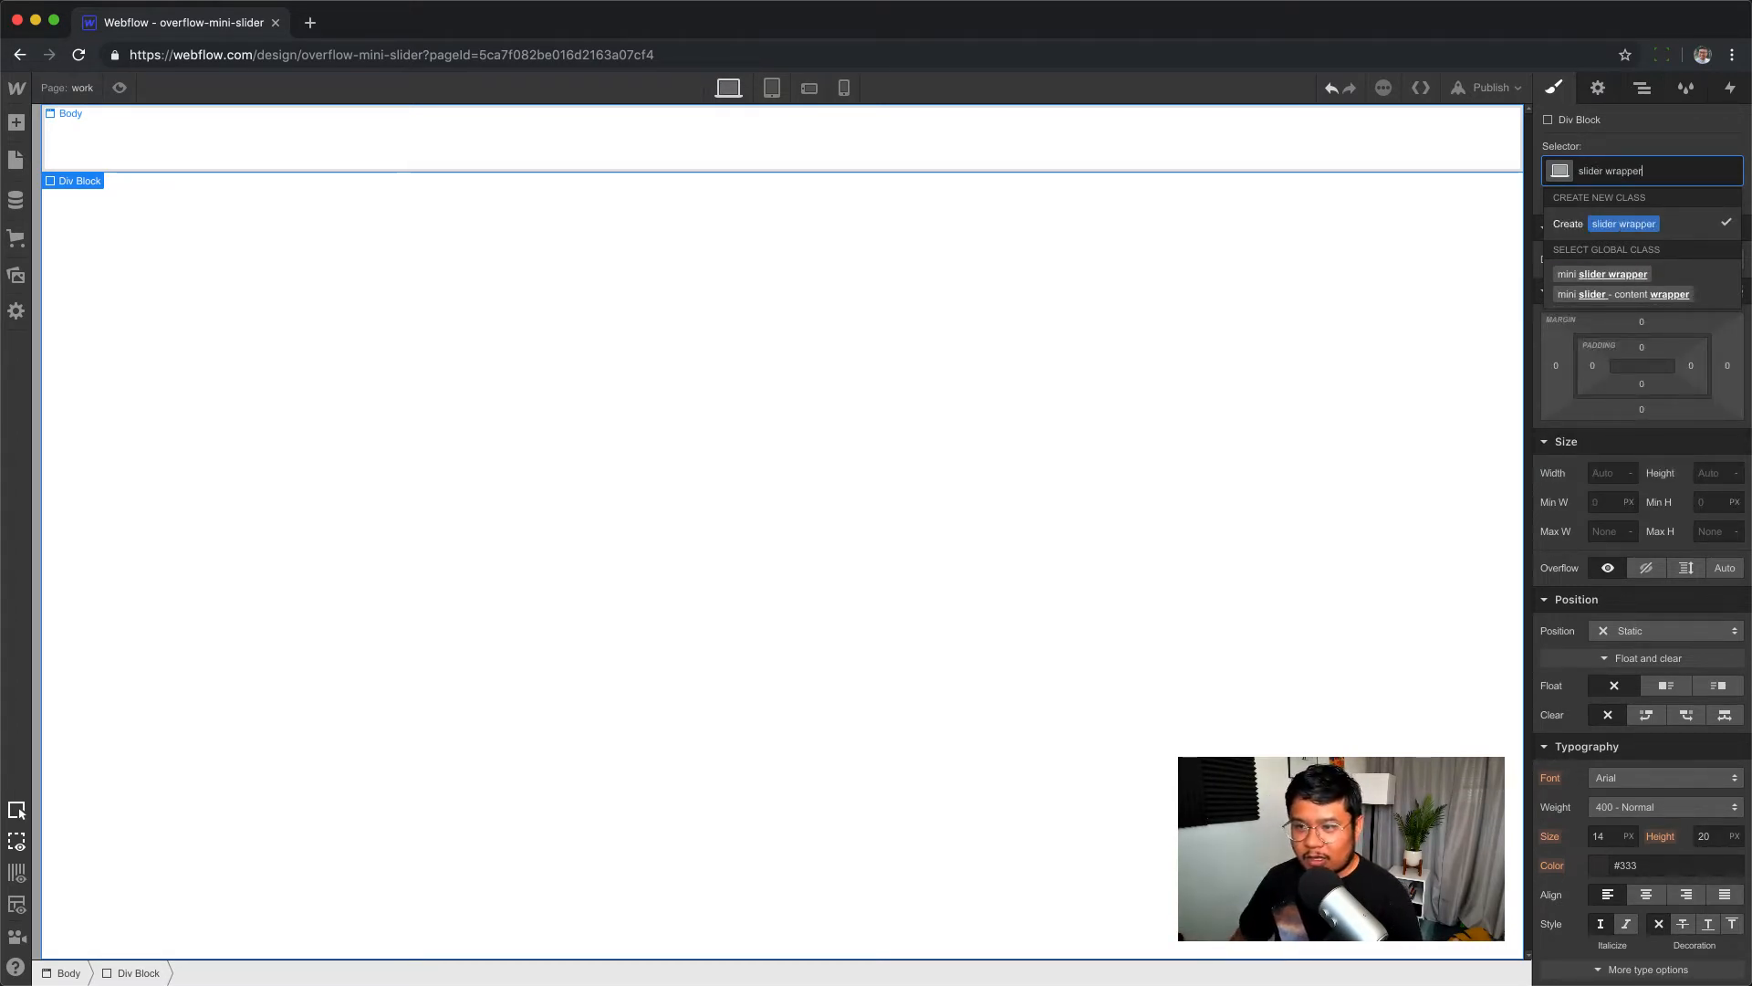
key("Return")
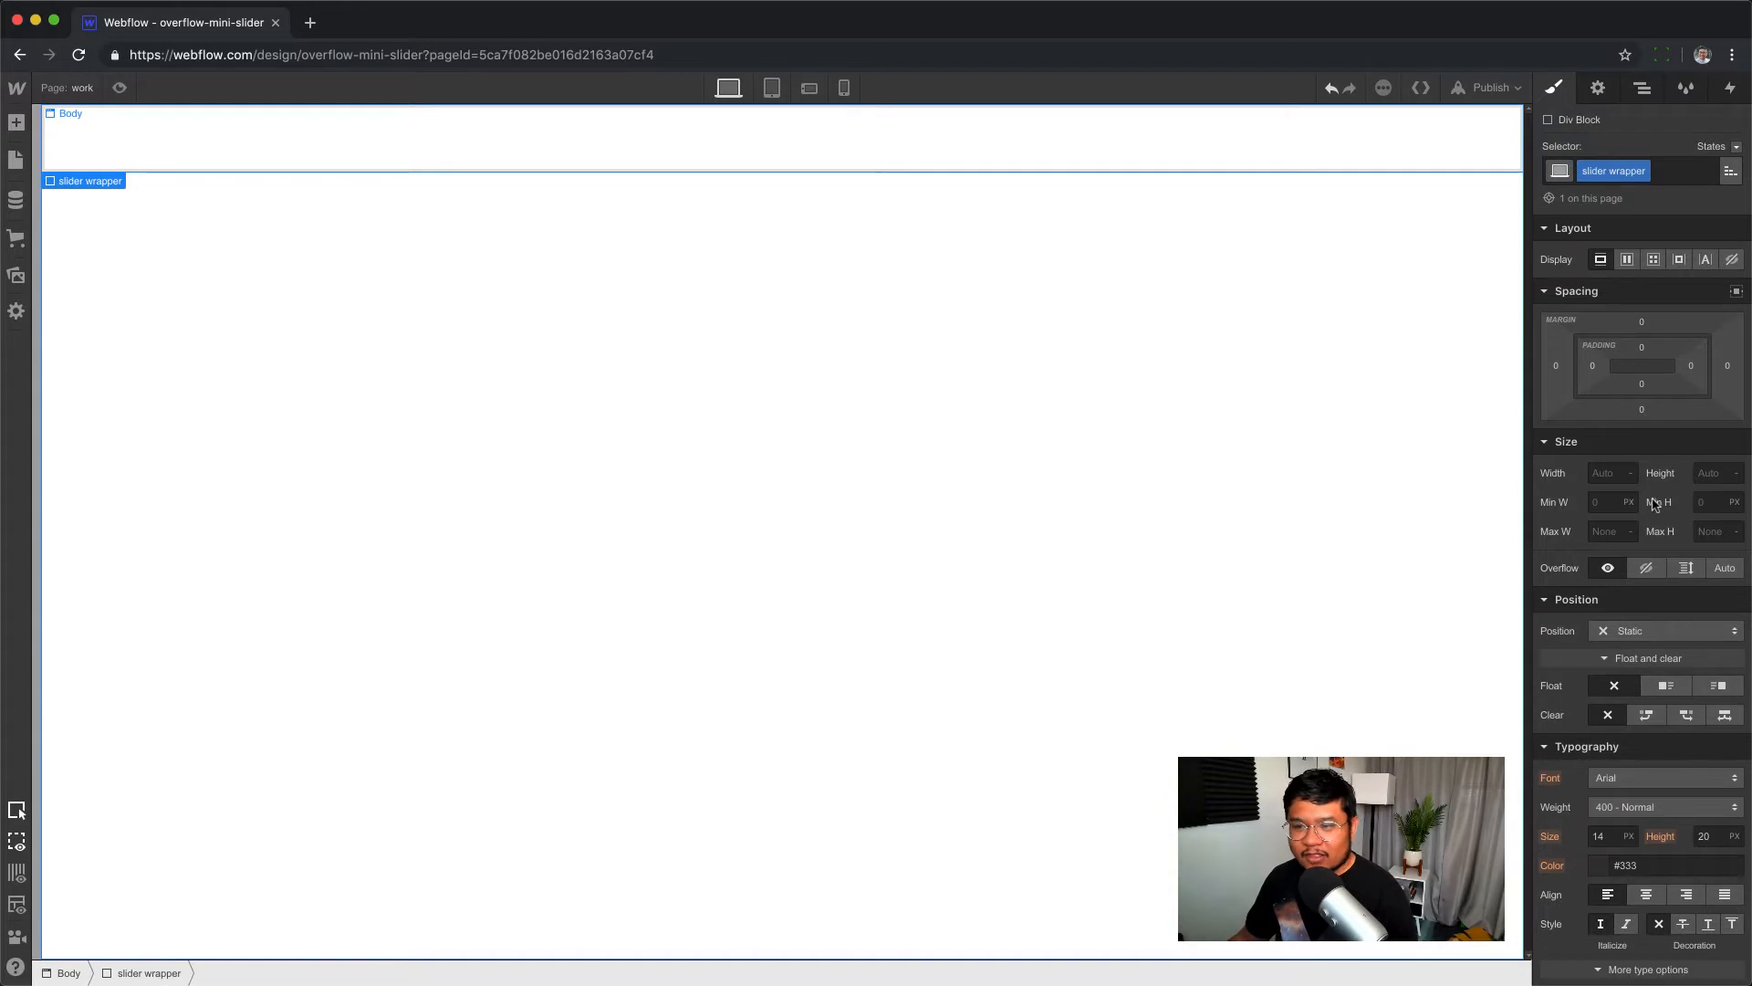
- Set the slider wrapper's position to Fixed with the bottom-left preset
left_click(1682, 630)
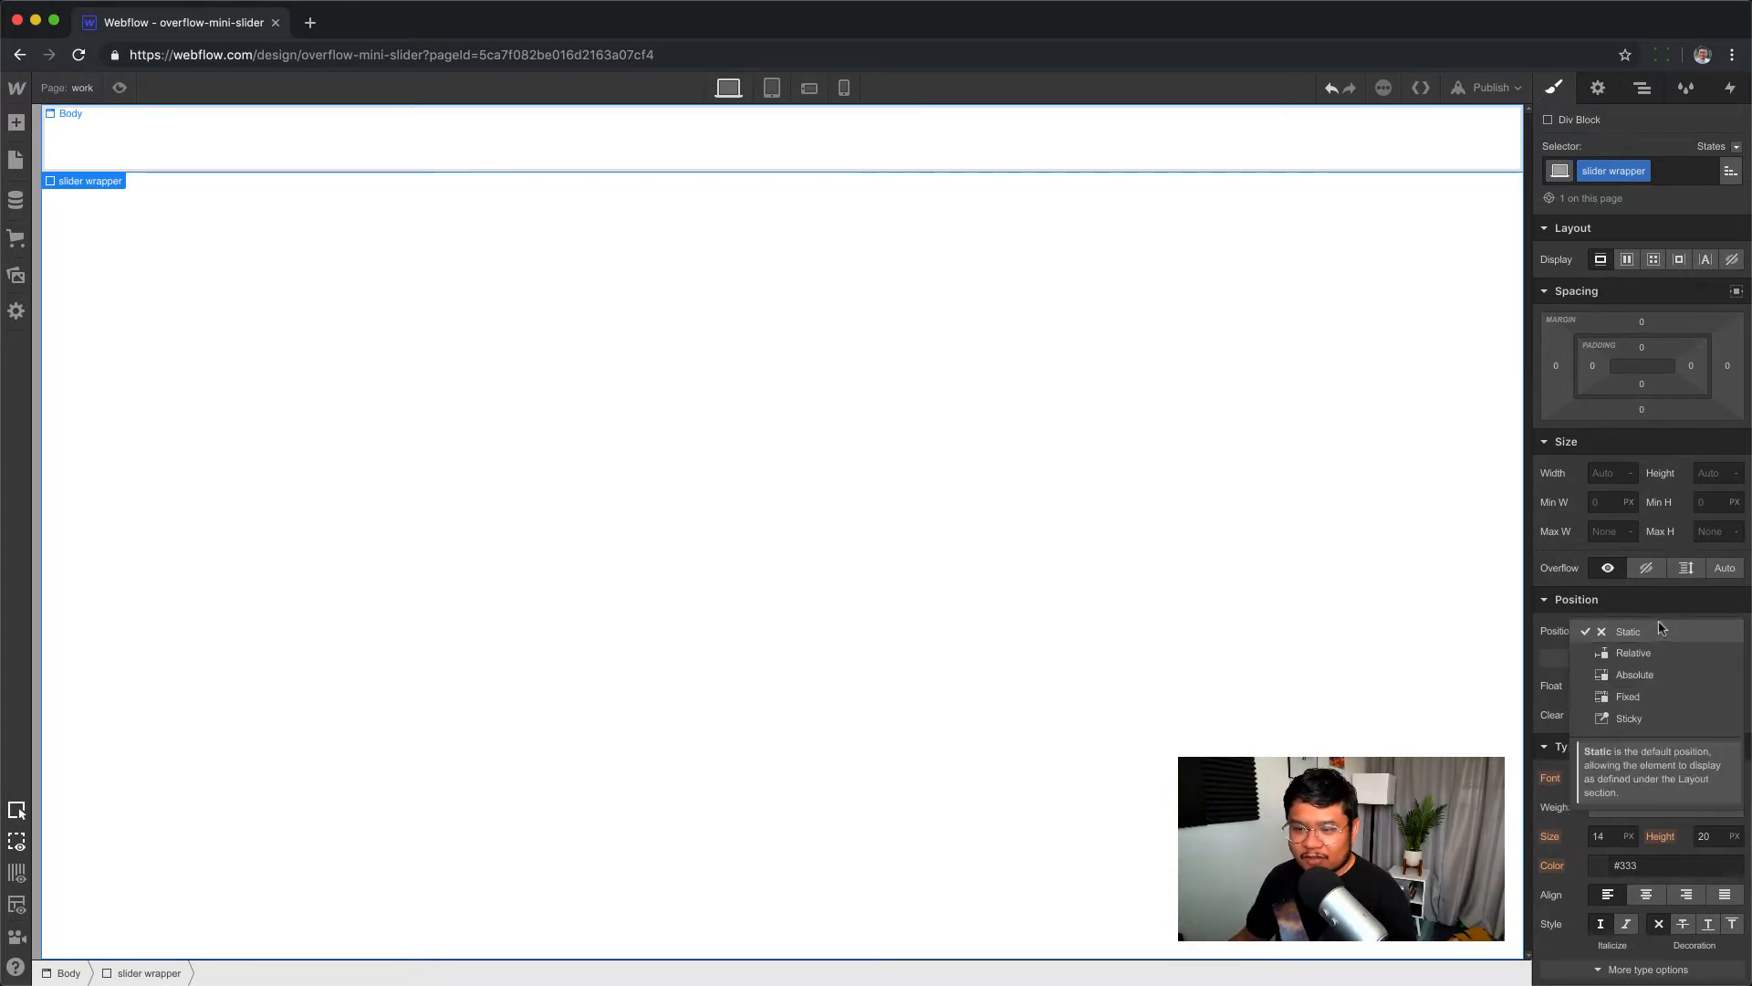
left_click(1653, 696)
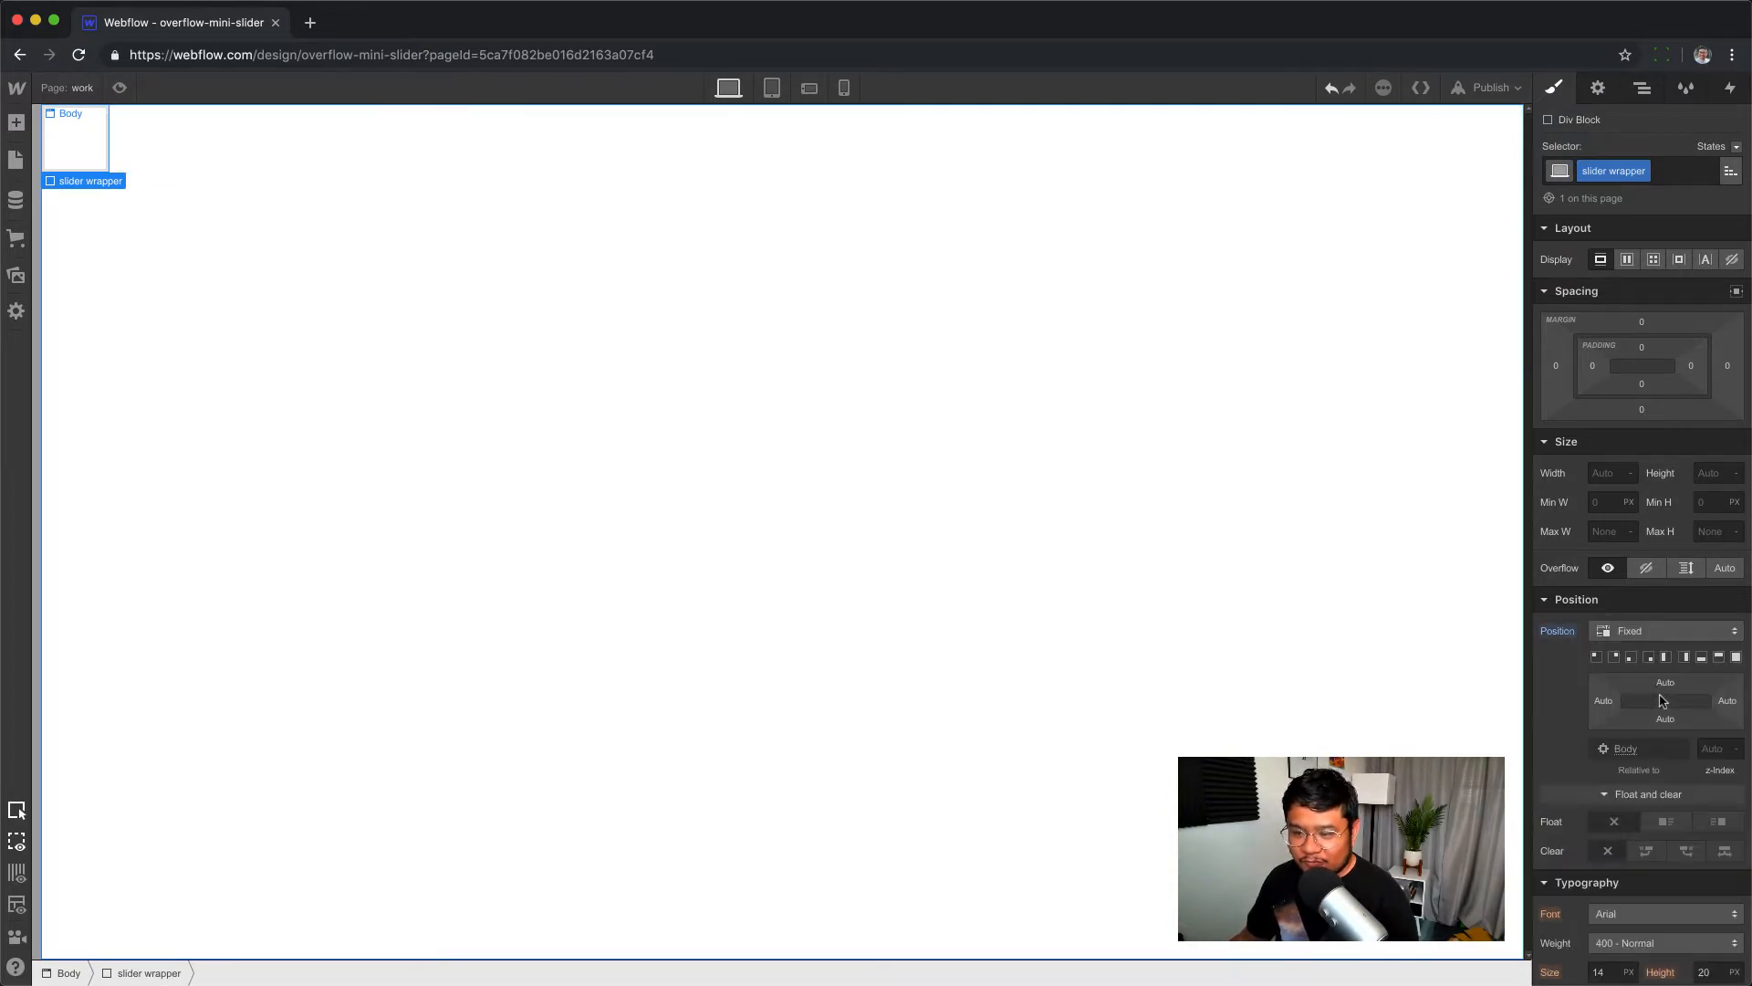
left_click(1631, 657)
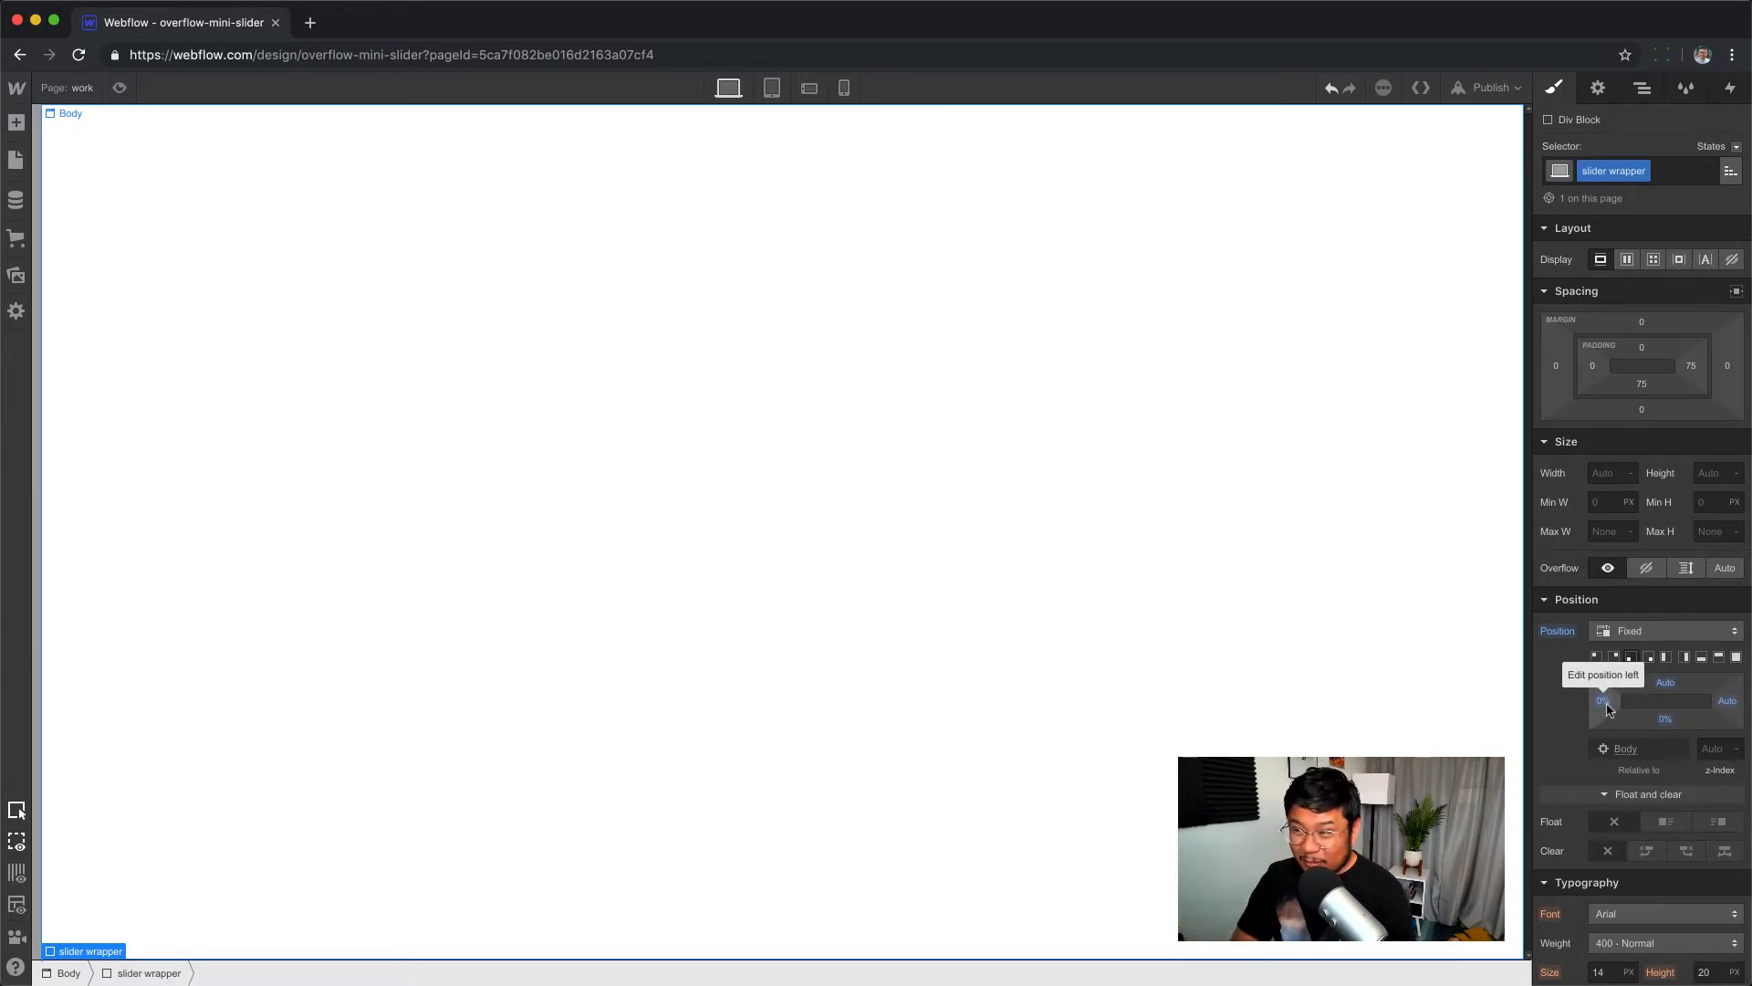
- Check the finished mini slider's placement on the Home page, and return to the work page
left_click(69, 88)
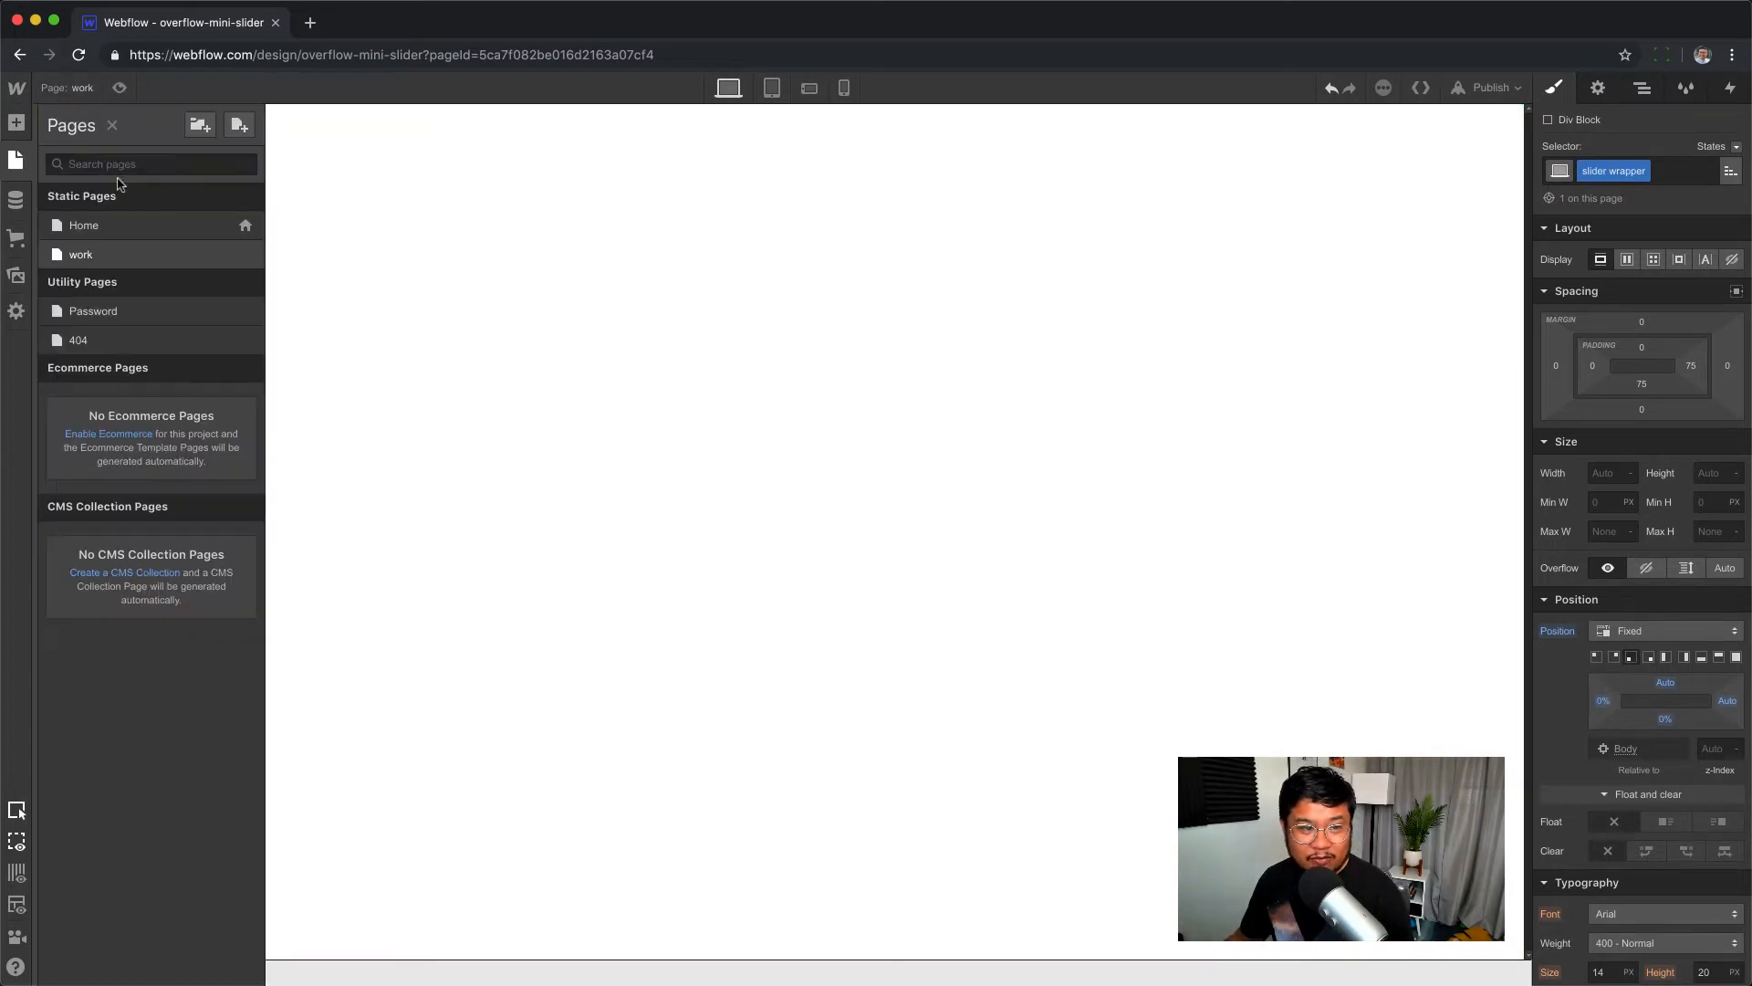
left_click(109, 226)
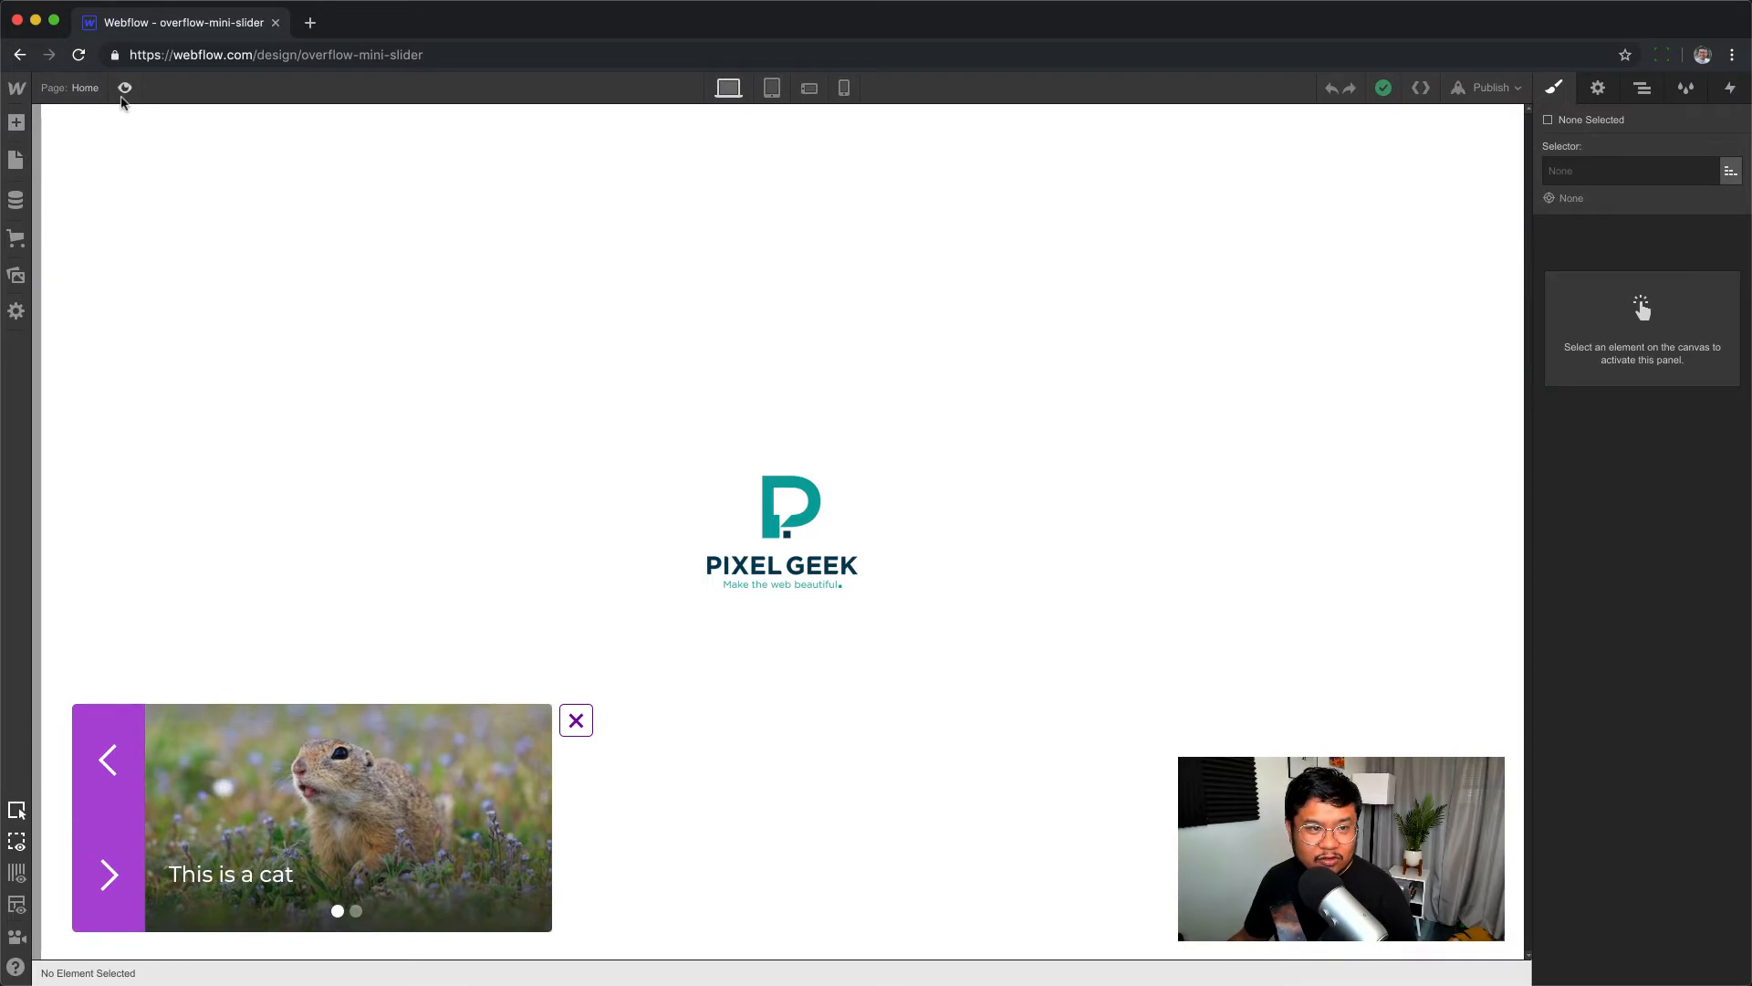
left_click(68, 88)
left_click(98, 255)
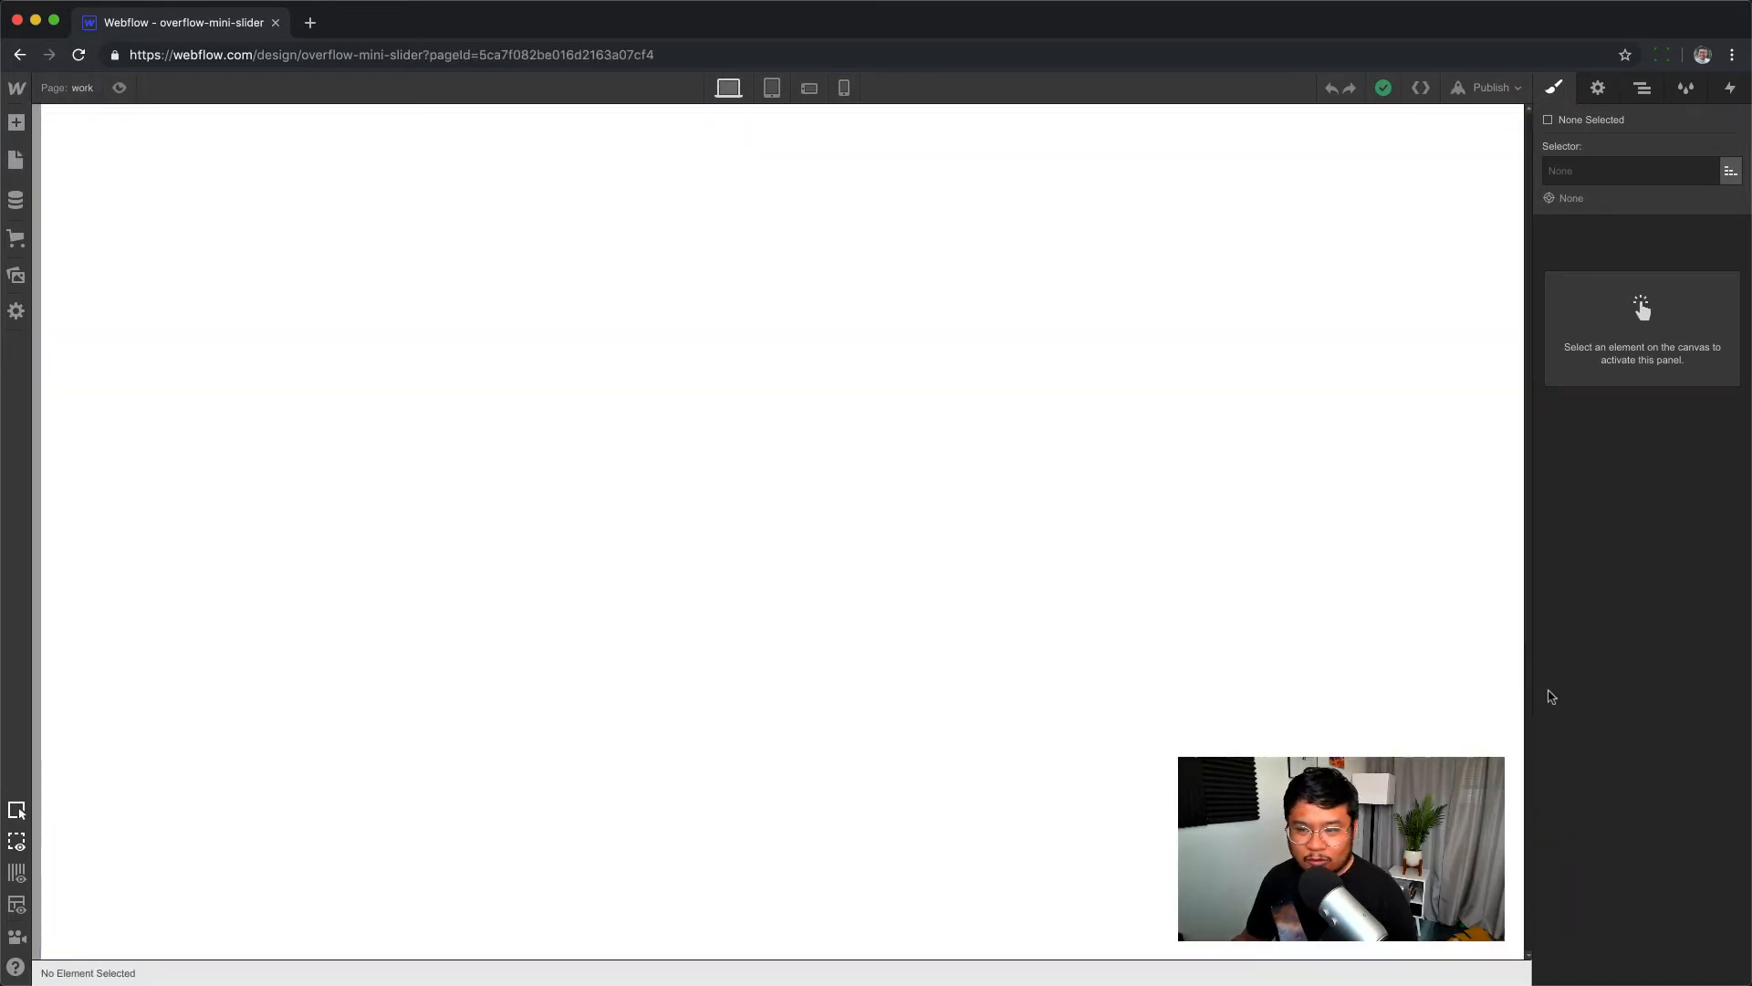
- Set the slider wrapper's left and bottom position offsets to 10% each
left_click(1642, 88)
left_click(1615, 170)
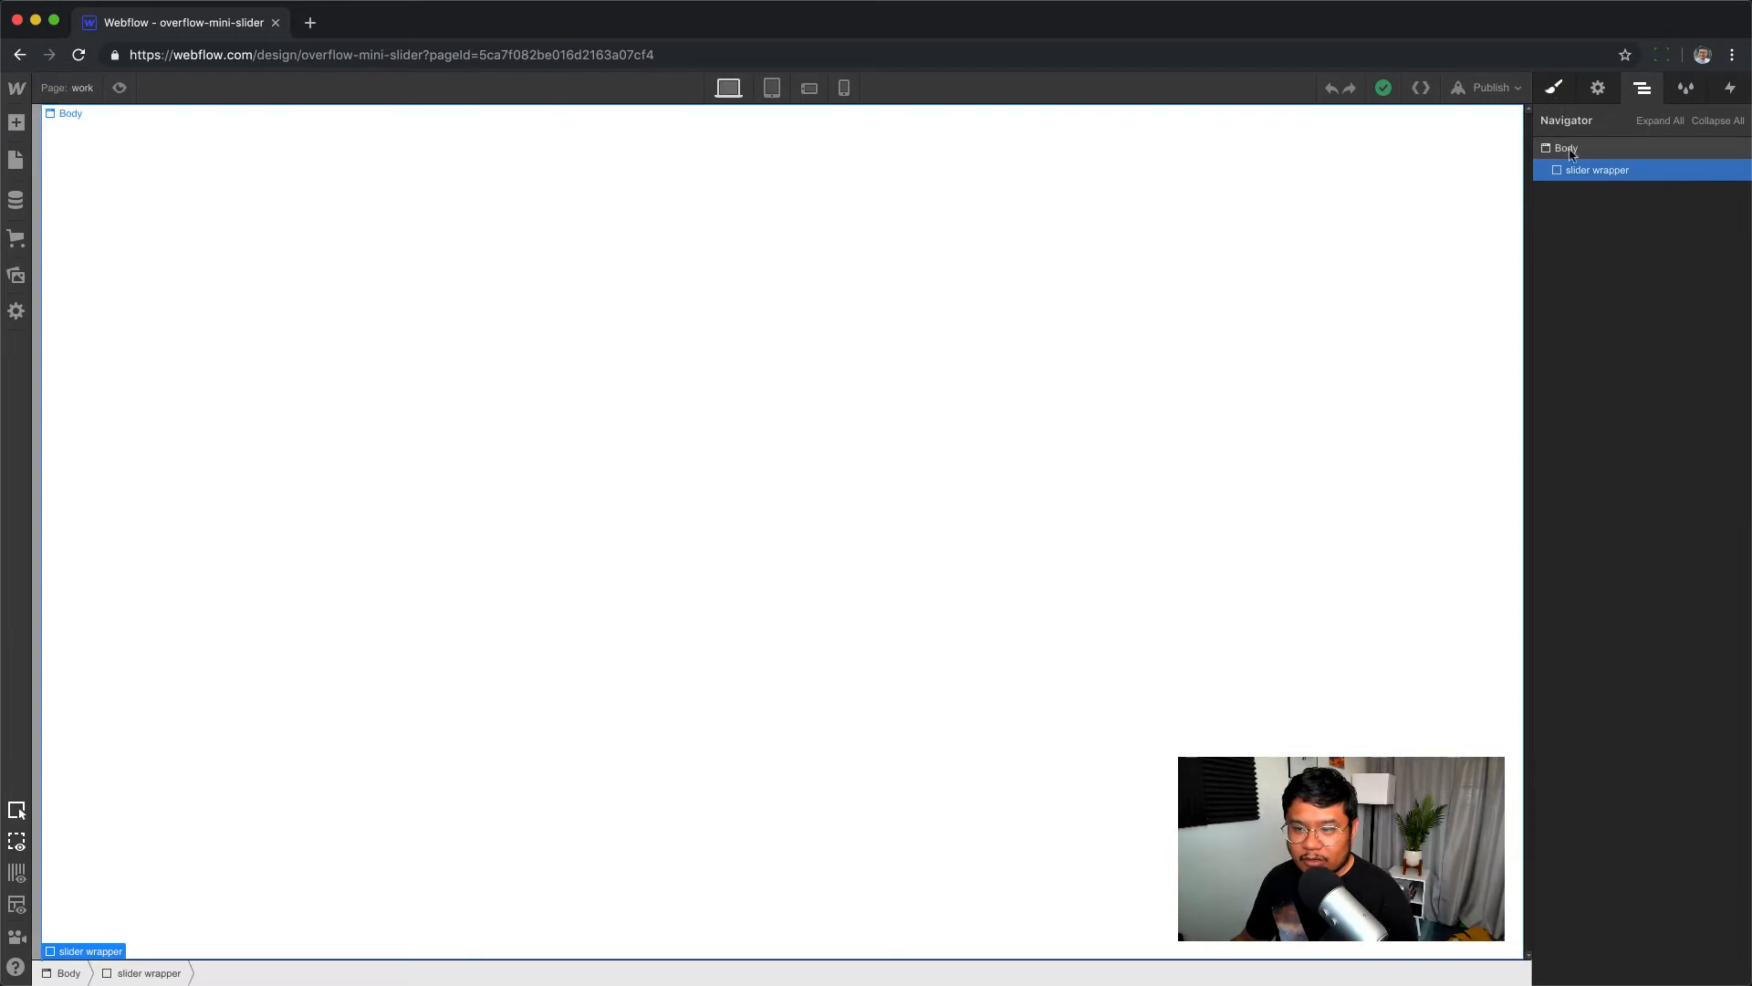
key("s")
left_click(1603, 701)
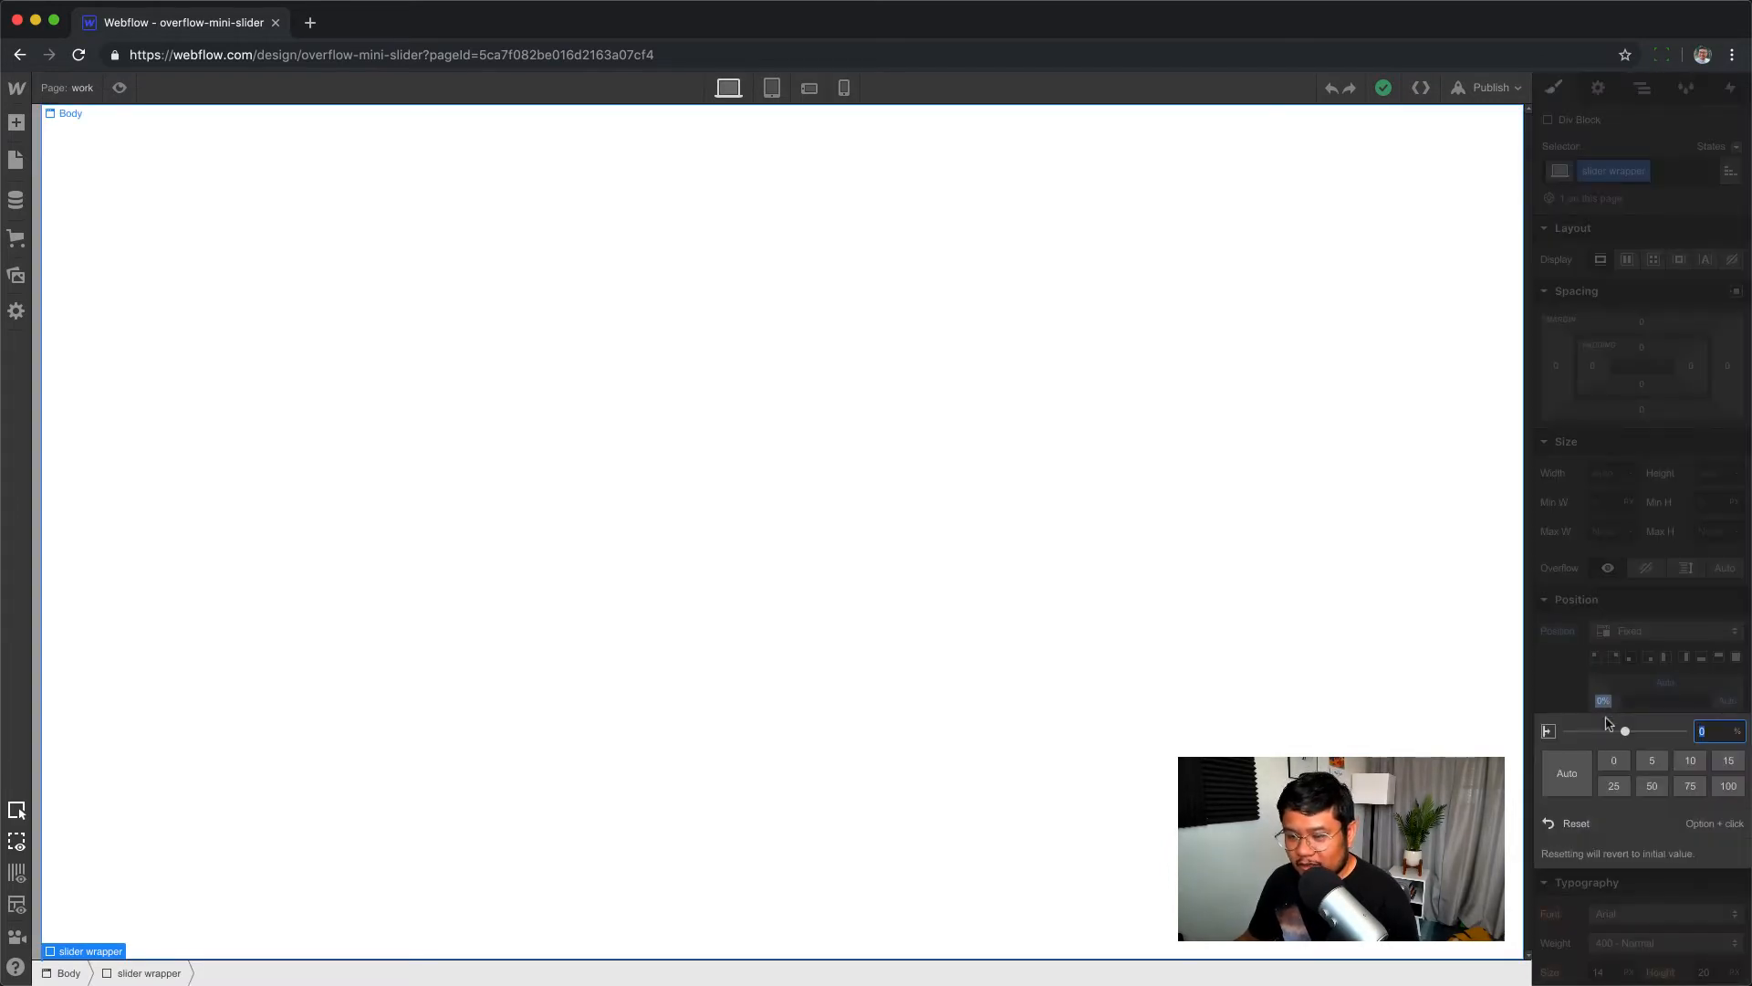
type("10")
key("Return")
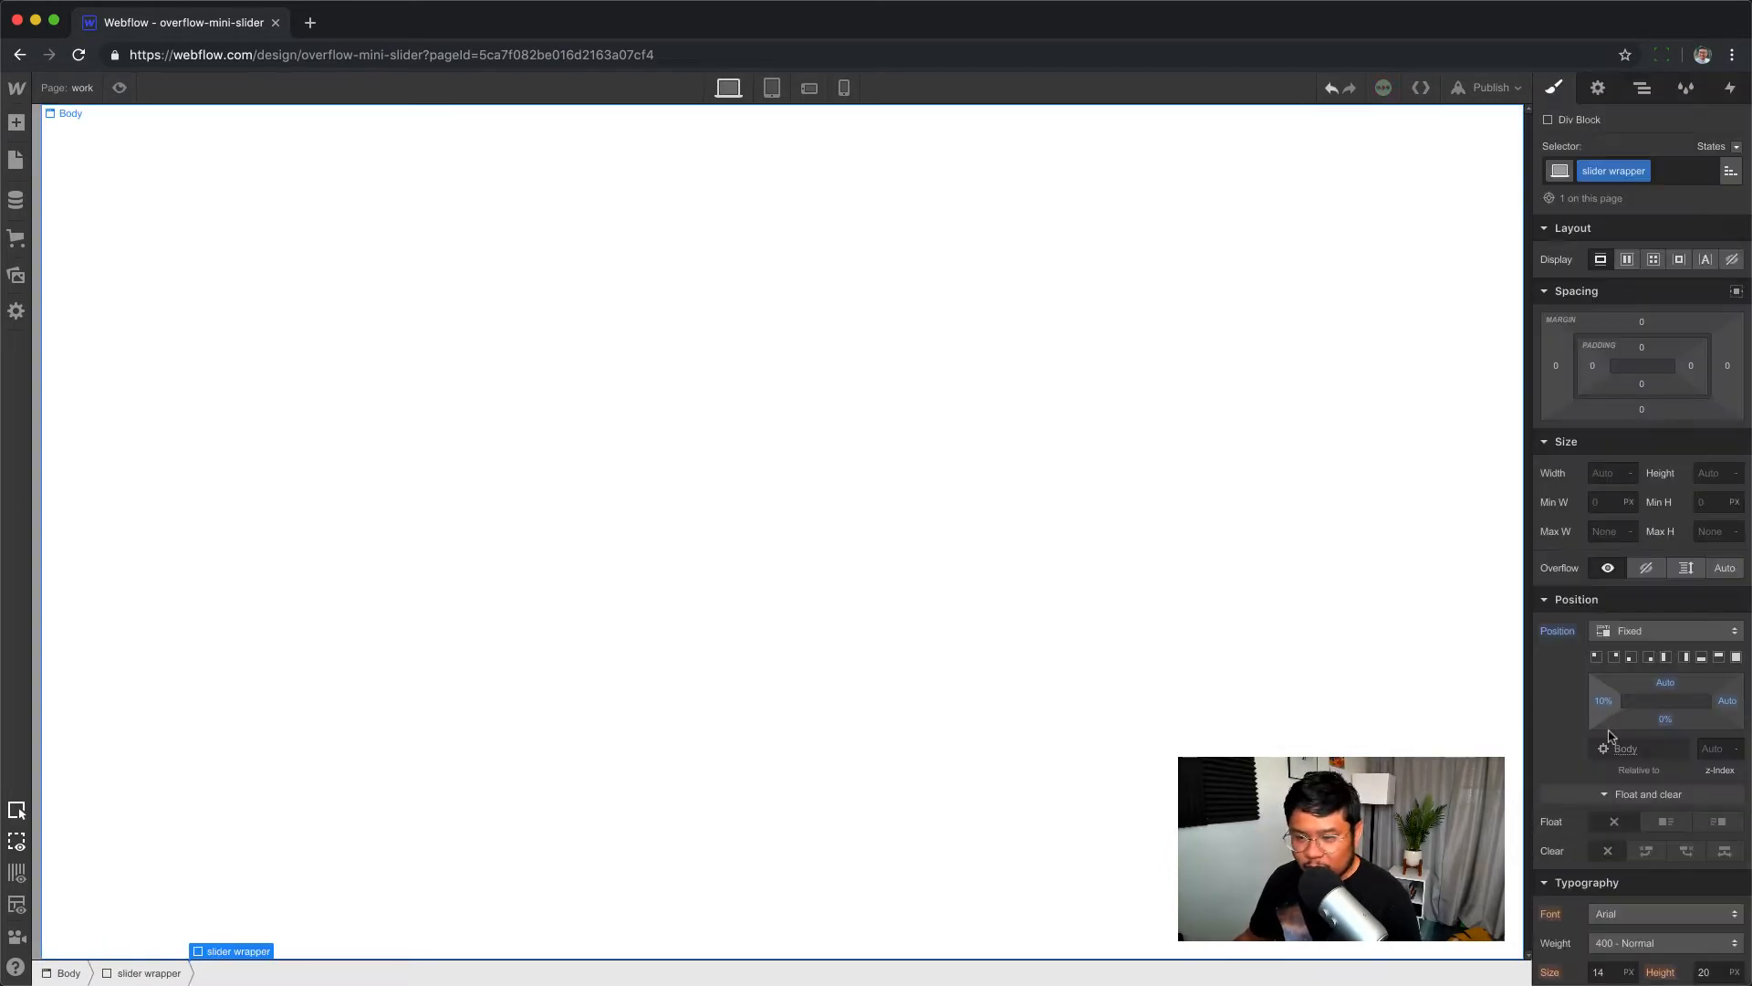
left_click(1665, 719)
type("10")
key("Return")
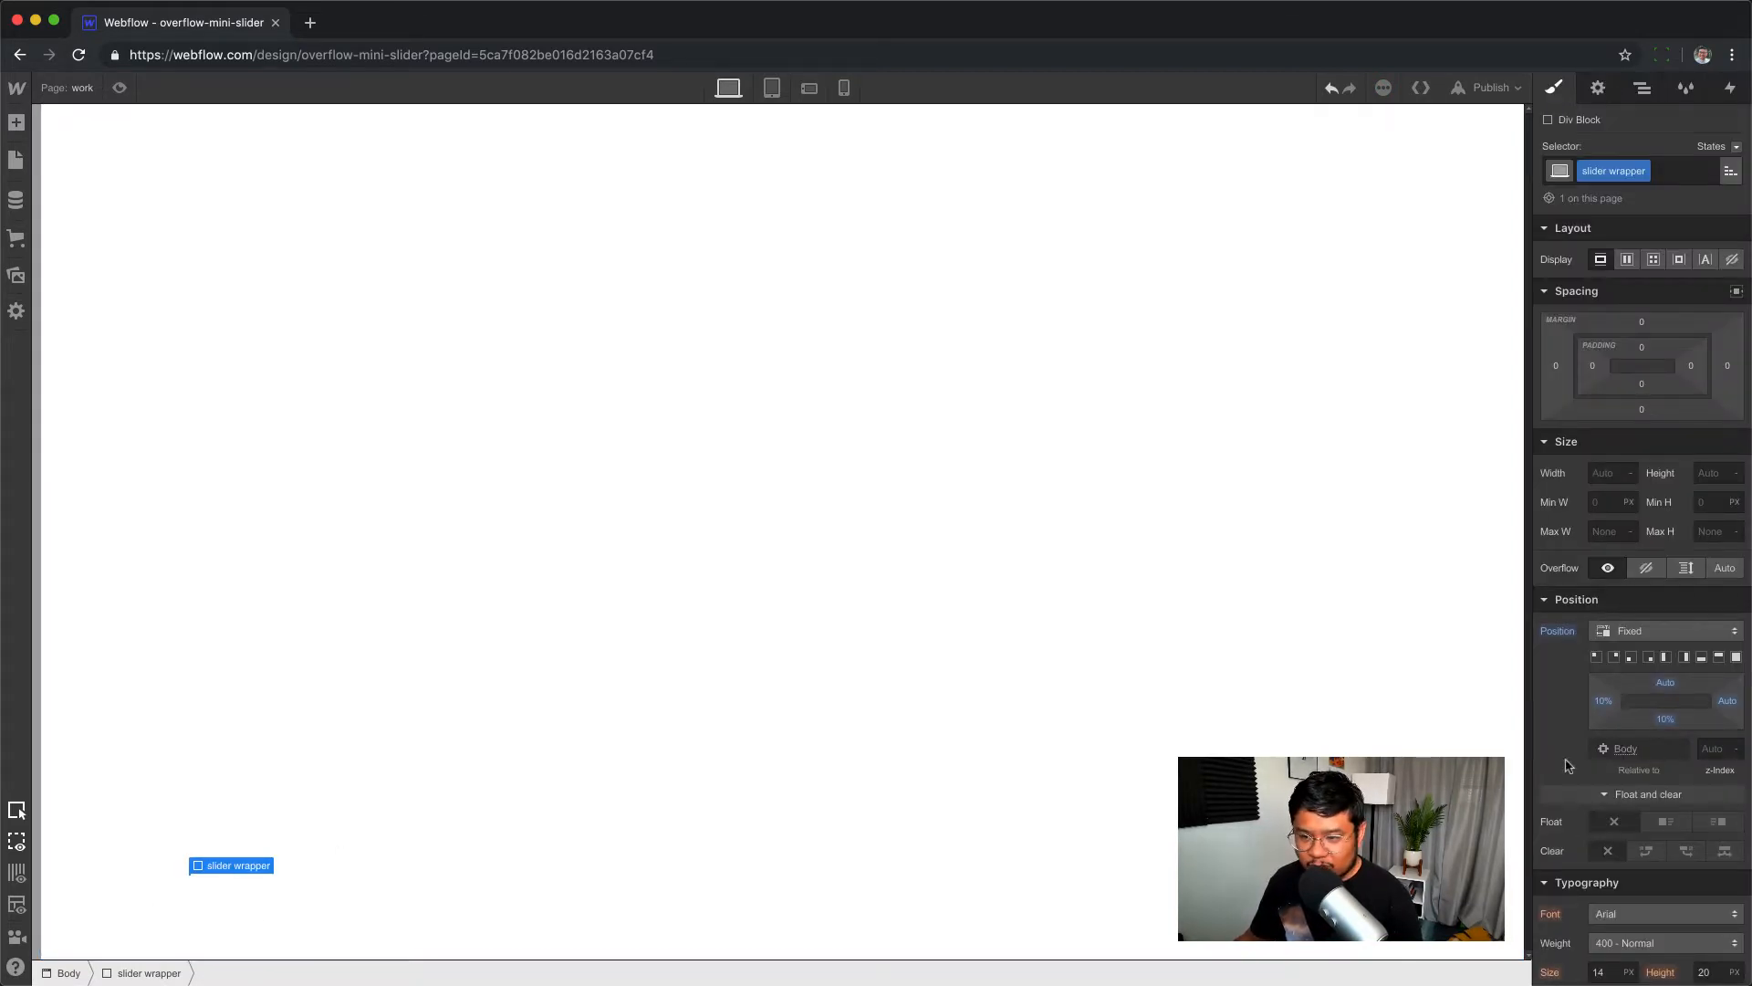
- Set the slider wrapper's left position offset to 5%
left_click(1604, 701)
type("5")
key("Return")
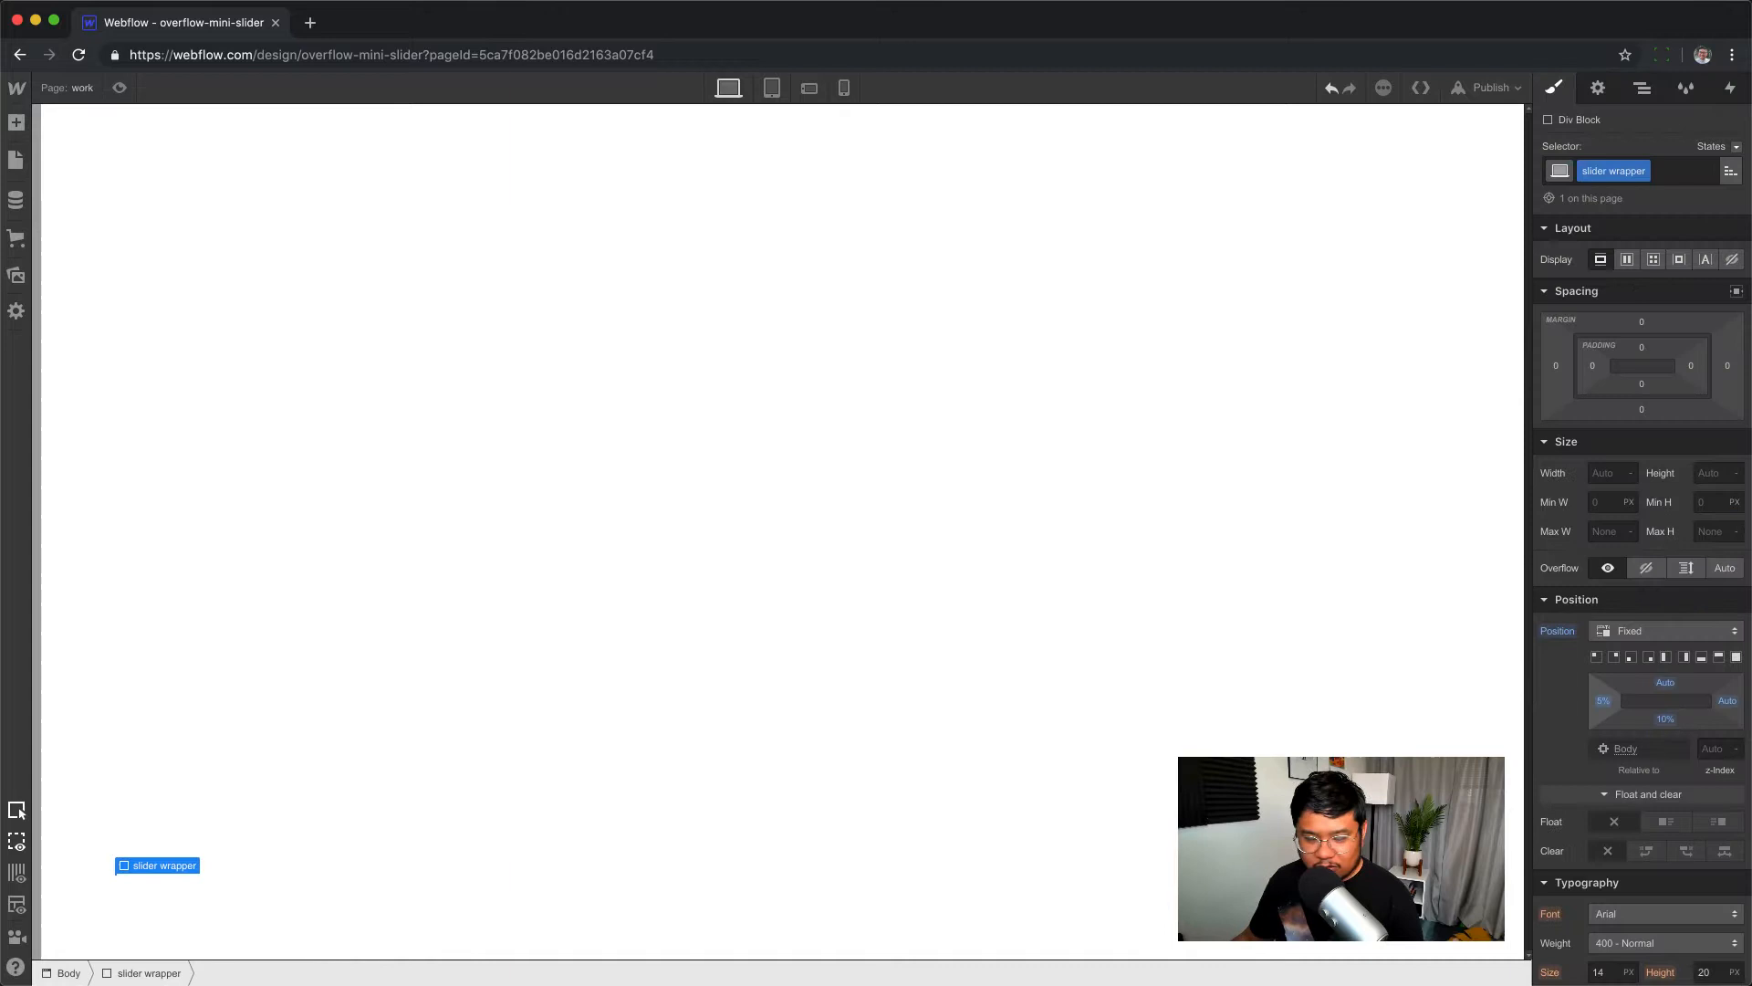
- Set the slider wrapper's left and bottom position offsets to 2.5% each
left_click(1603, 701)
type("2.5")
key("Return")
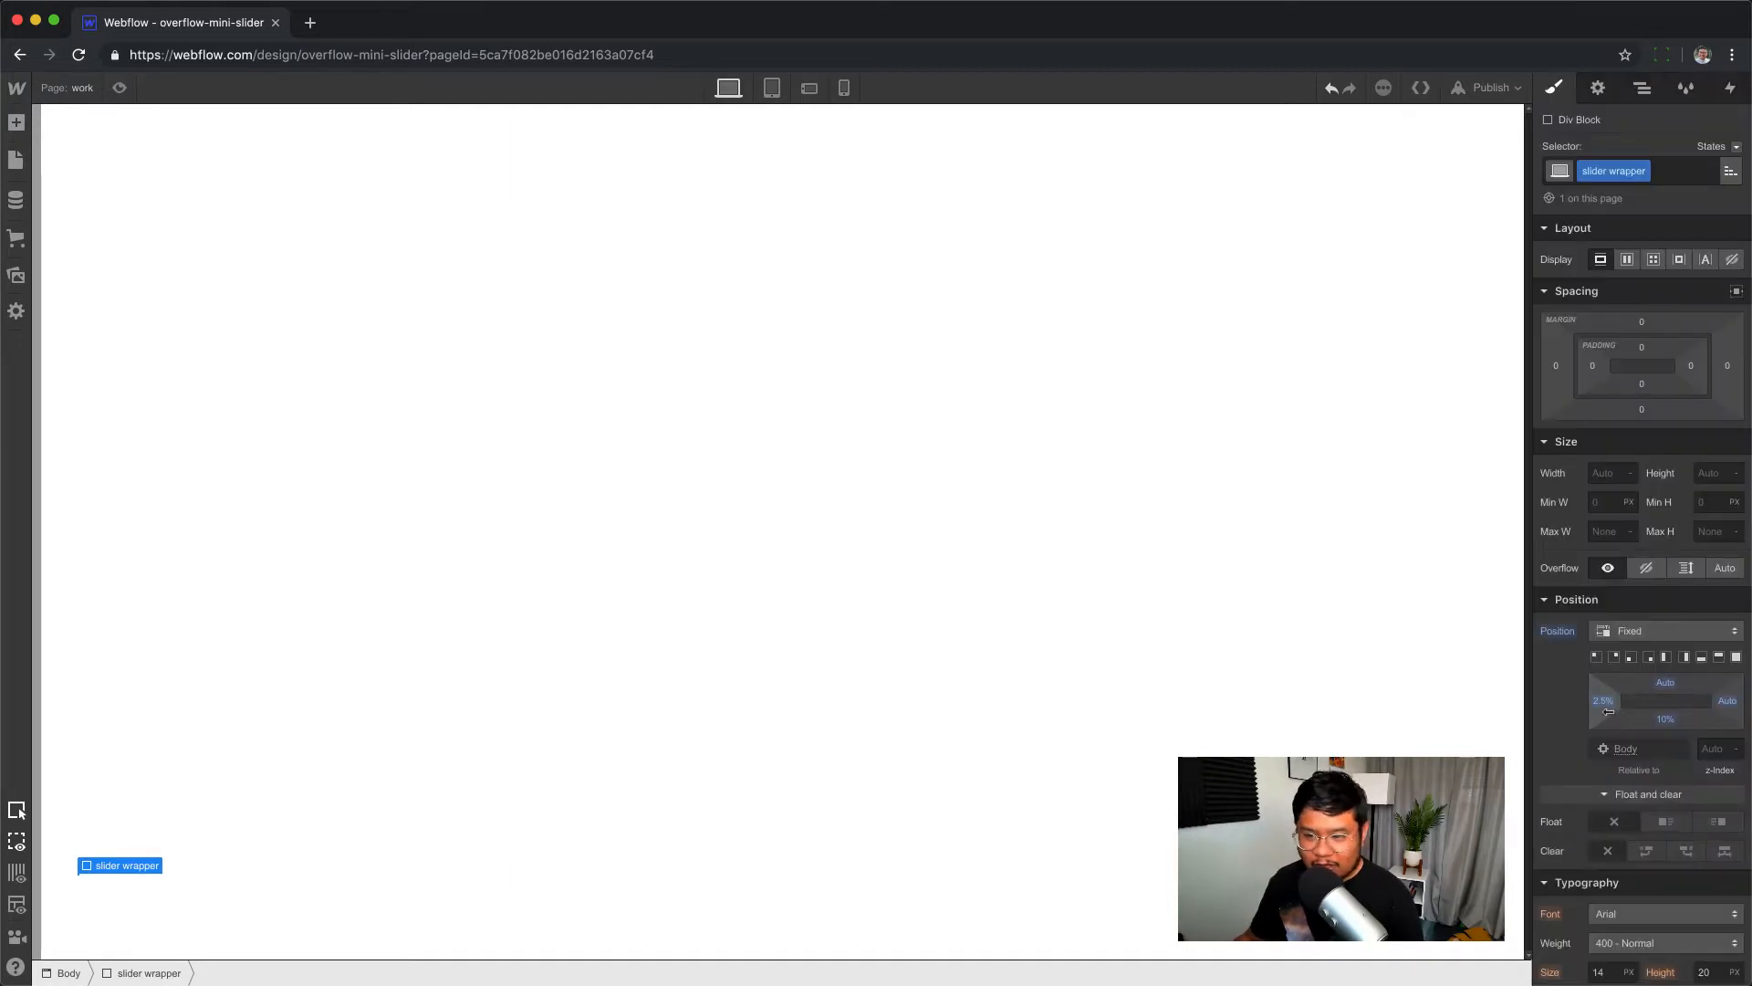
left_click(1665, 719)
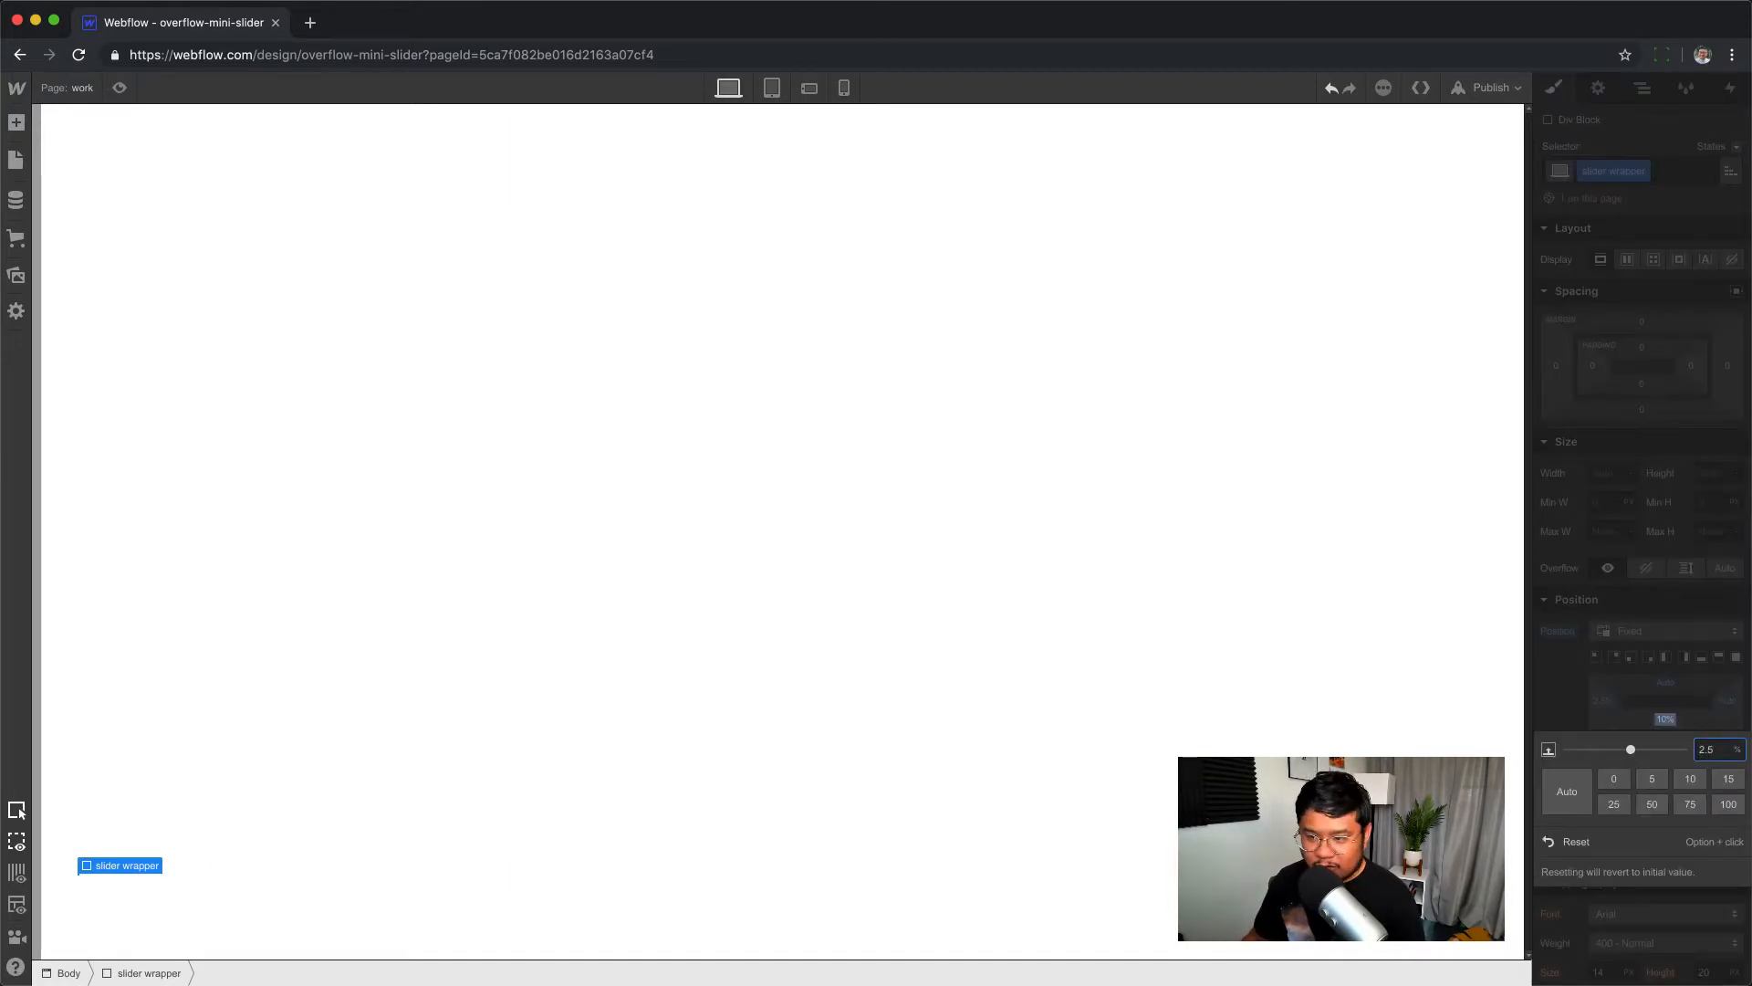
key("Return")
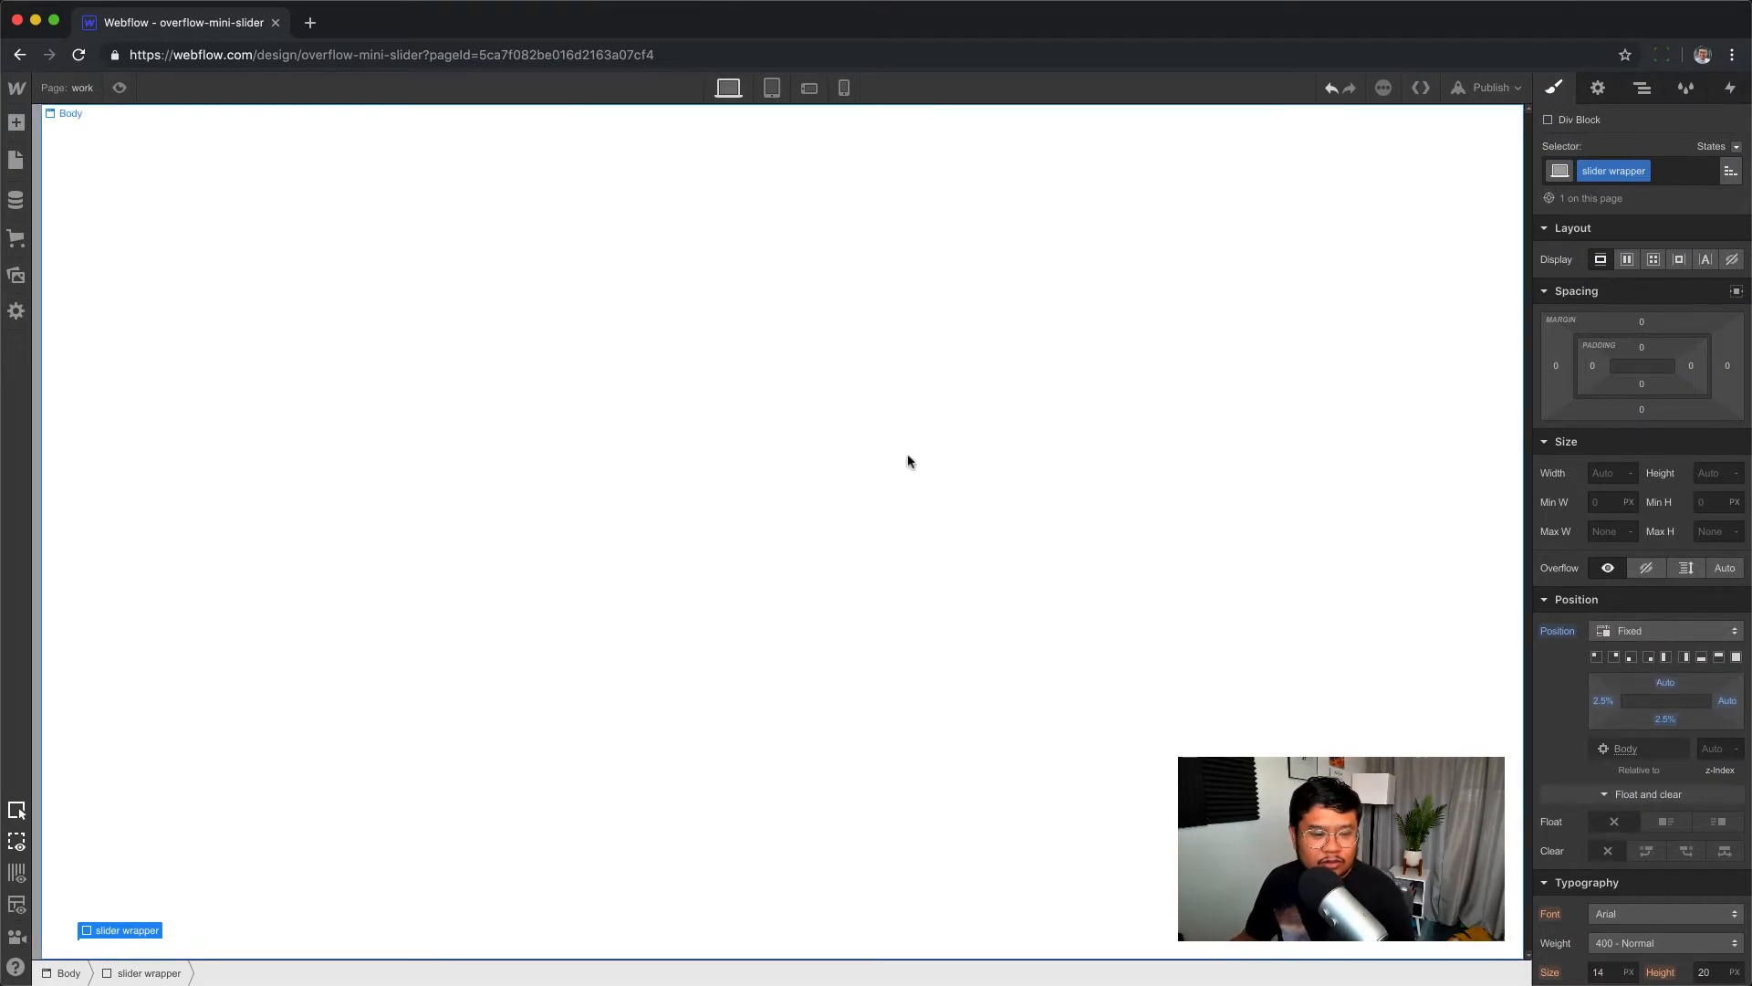
key("a")
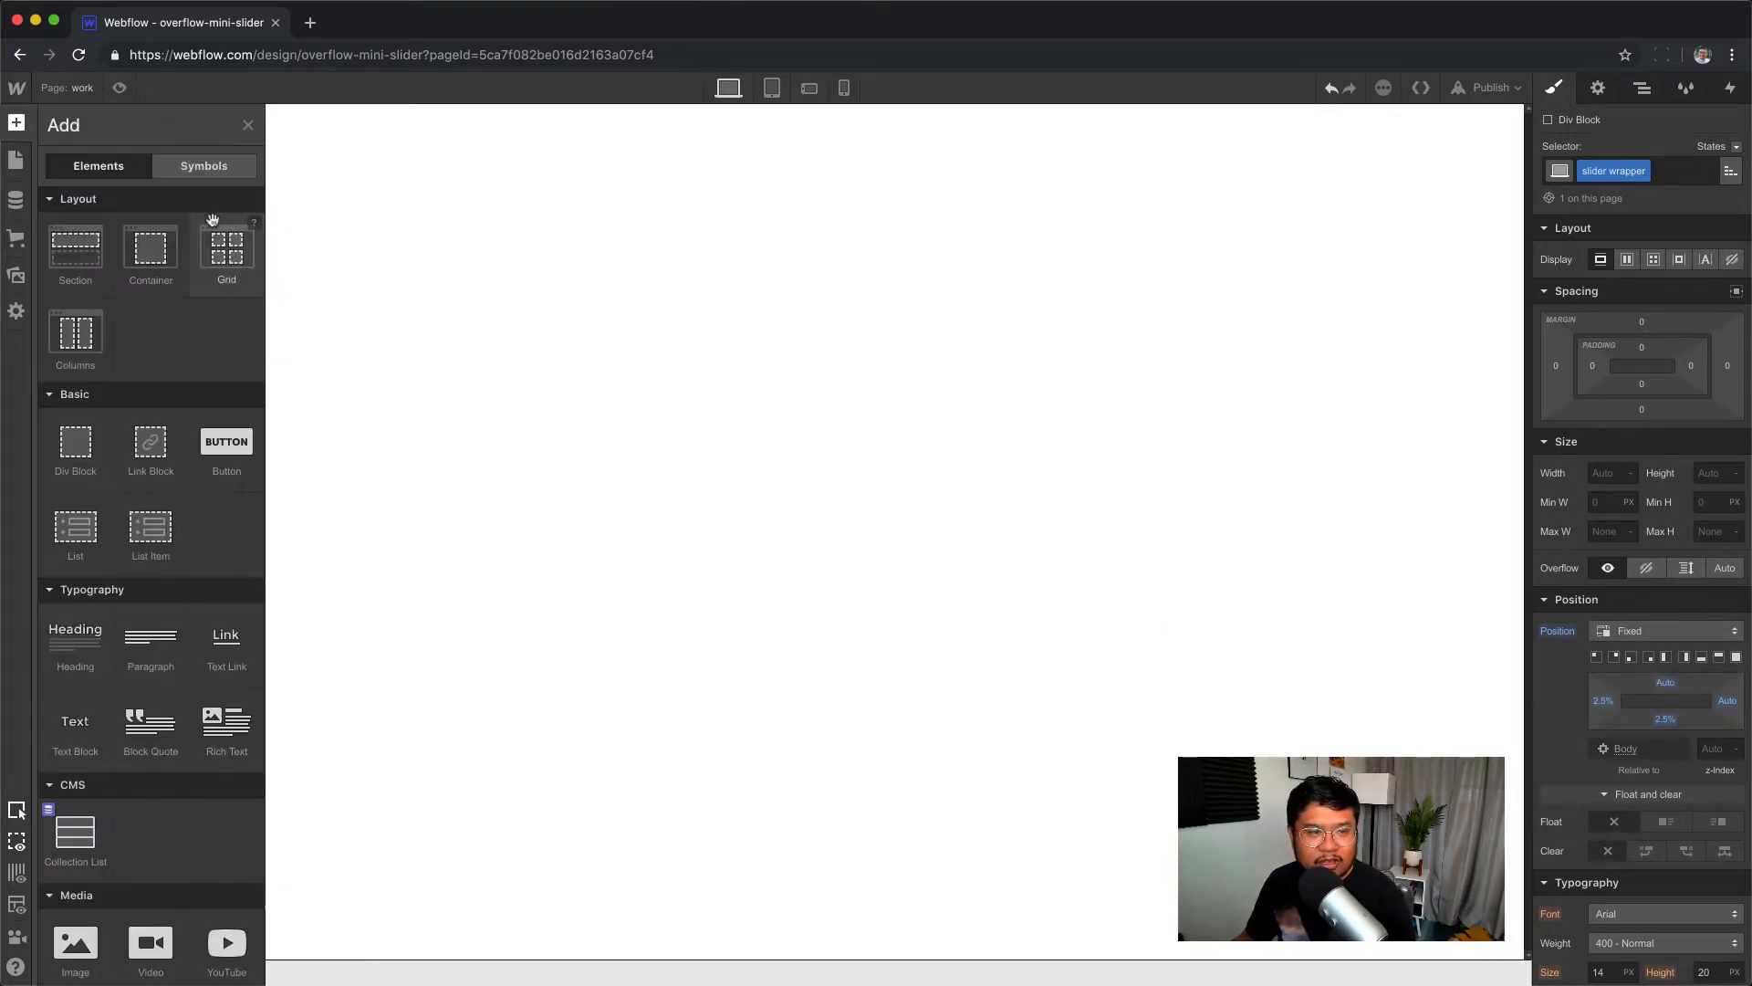
scroll(150, 547, "down", 5)
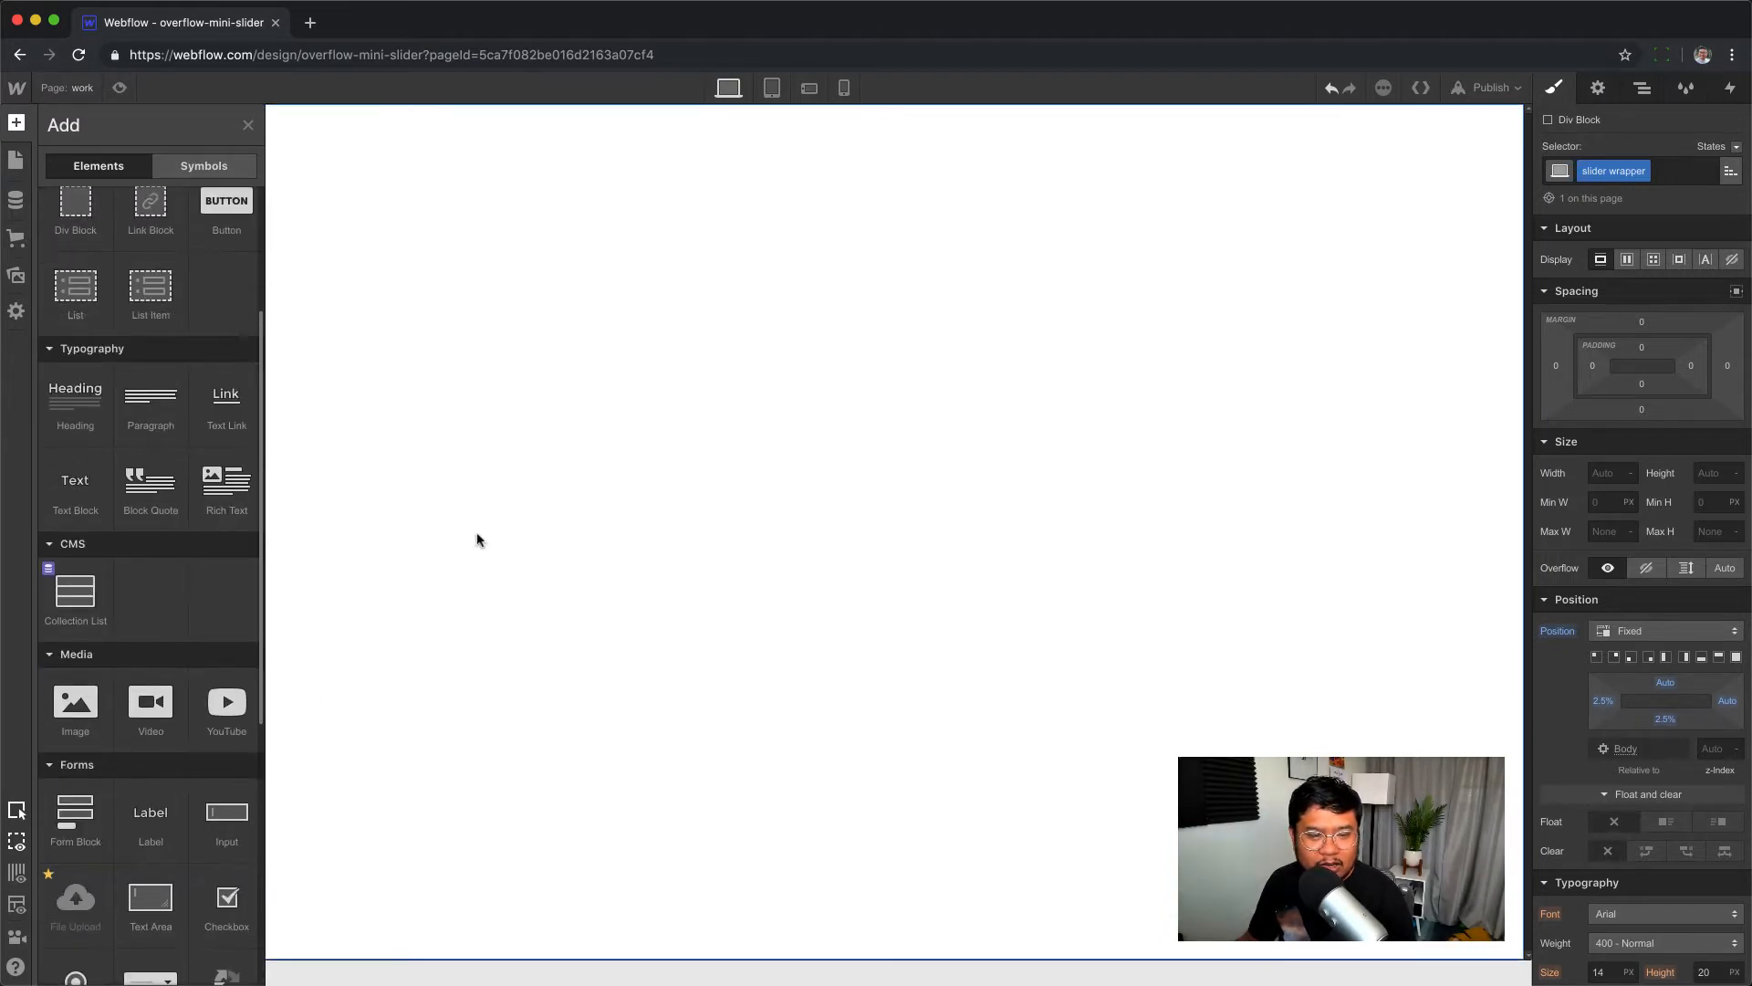
left_click(775, 329)
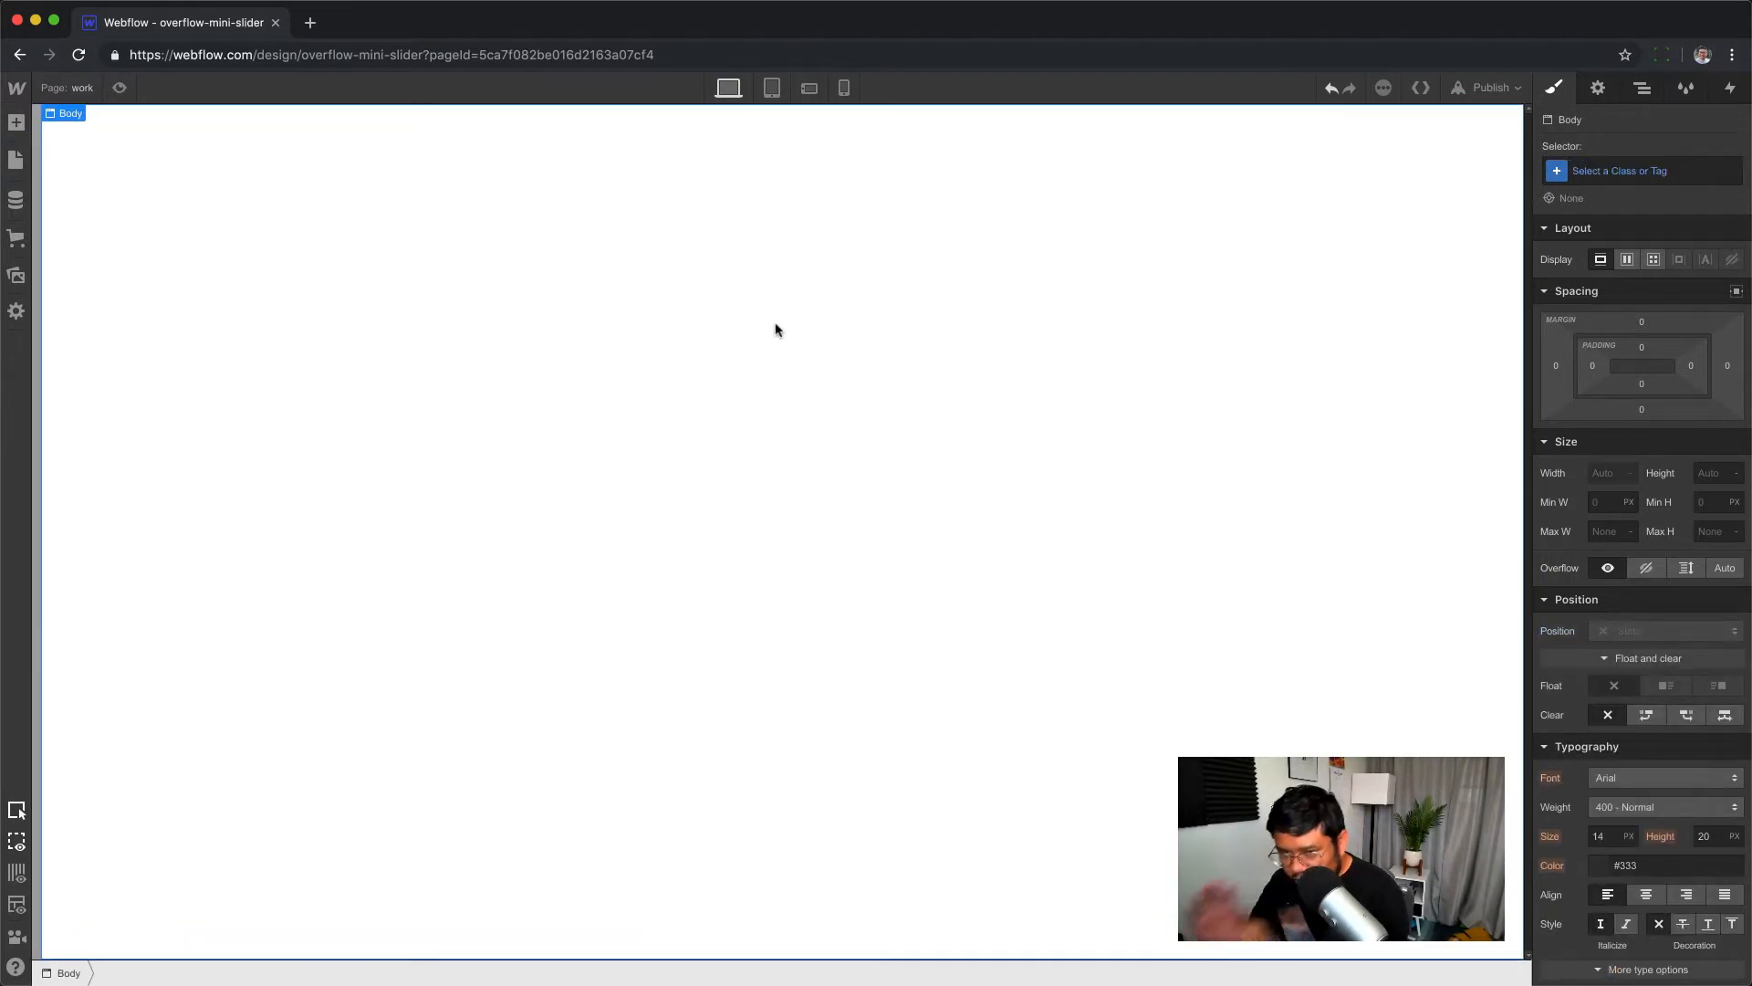
- Add a Slider element inside the slider wrapper
left_click(1641, 88)
left_click(1597, 174)
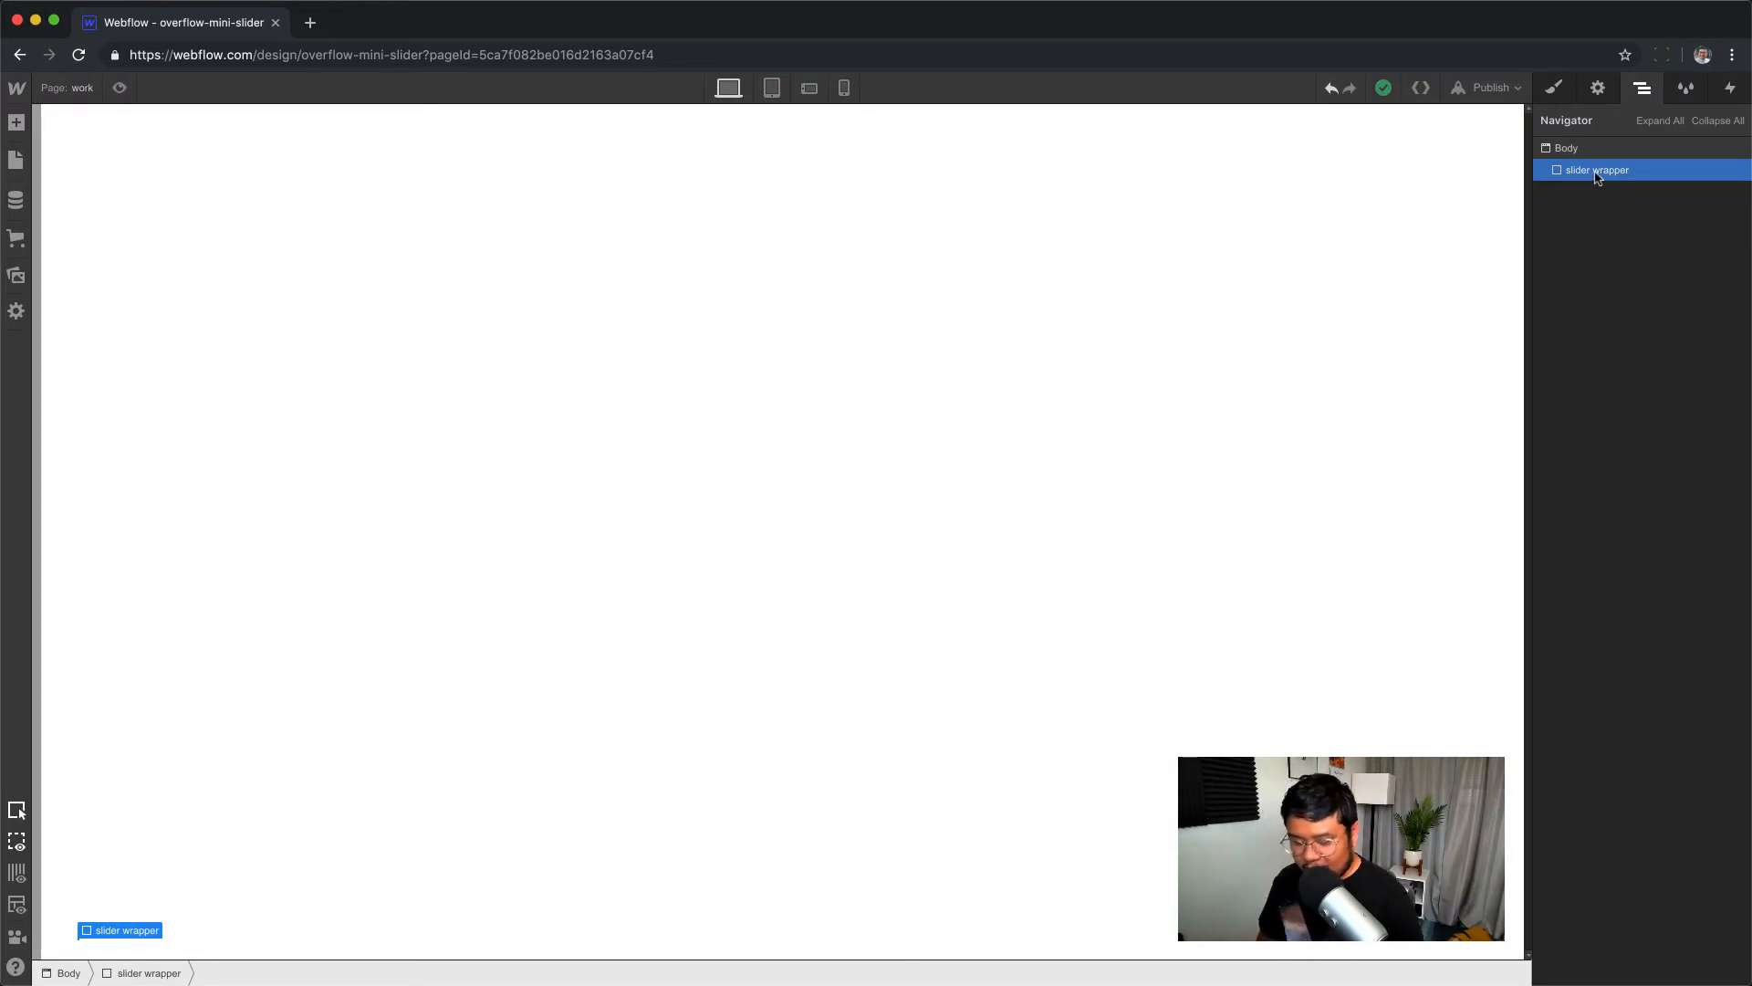
key("super+e")
type("slide")
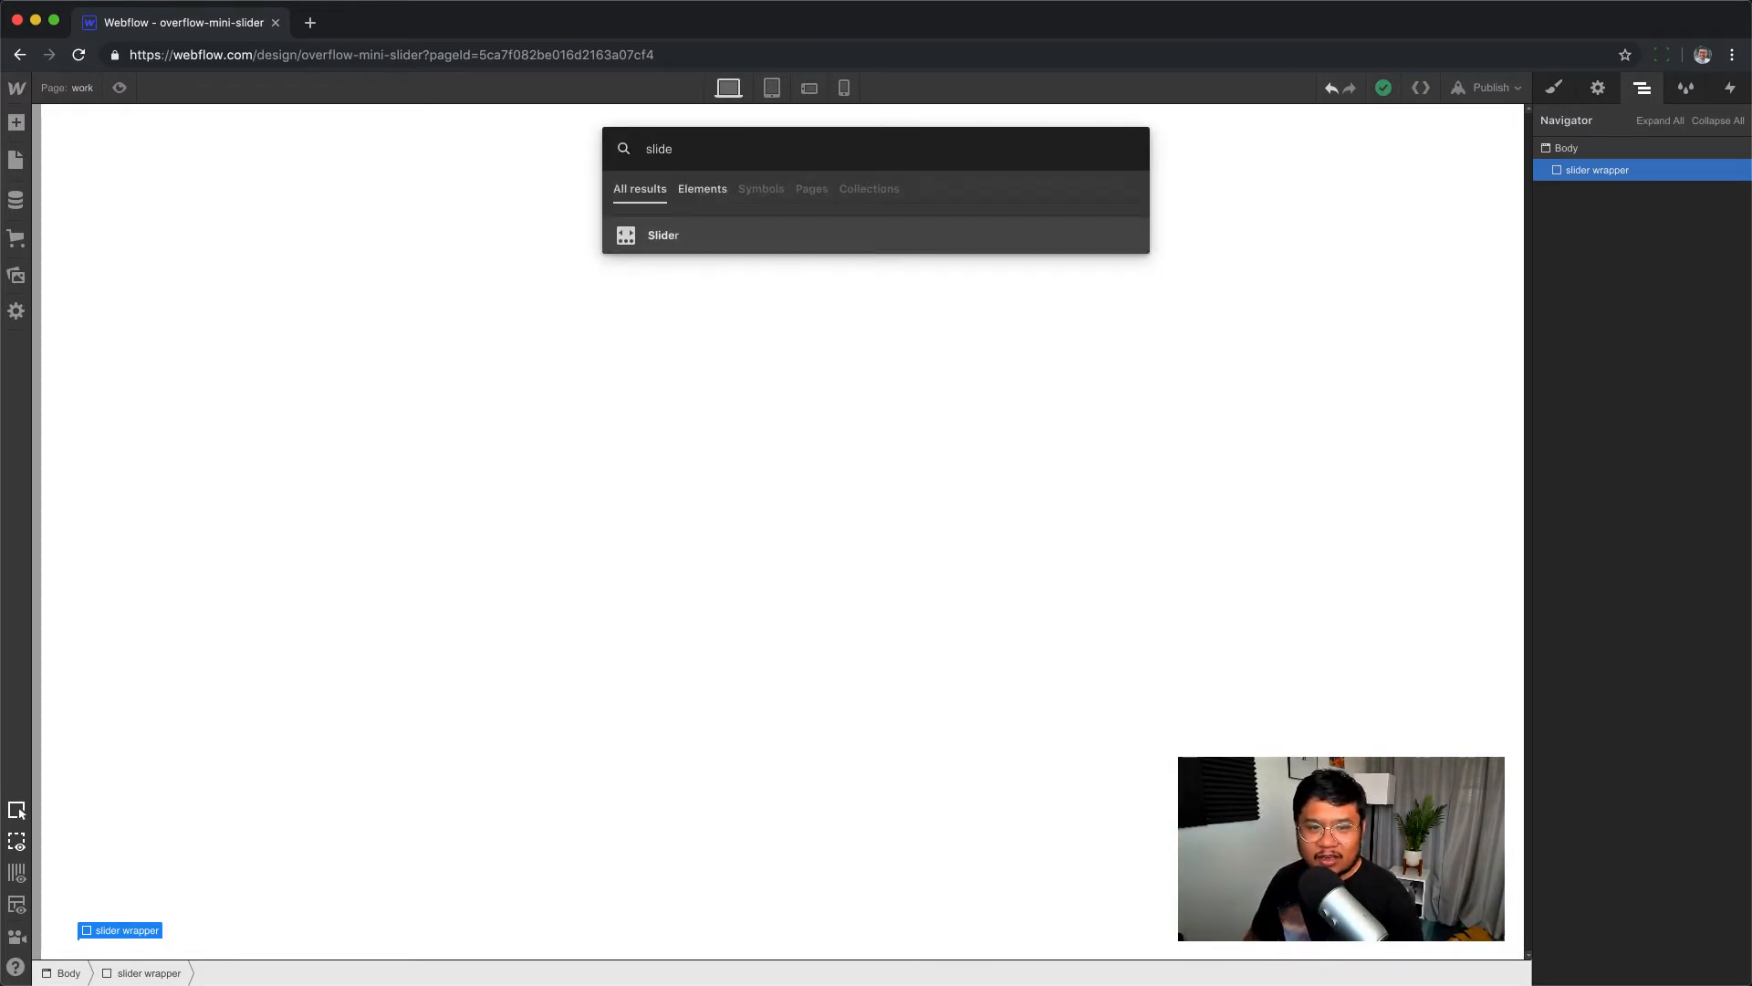
key("Return")
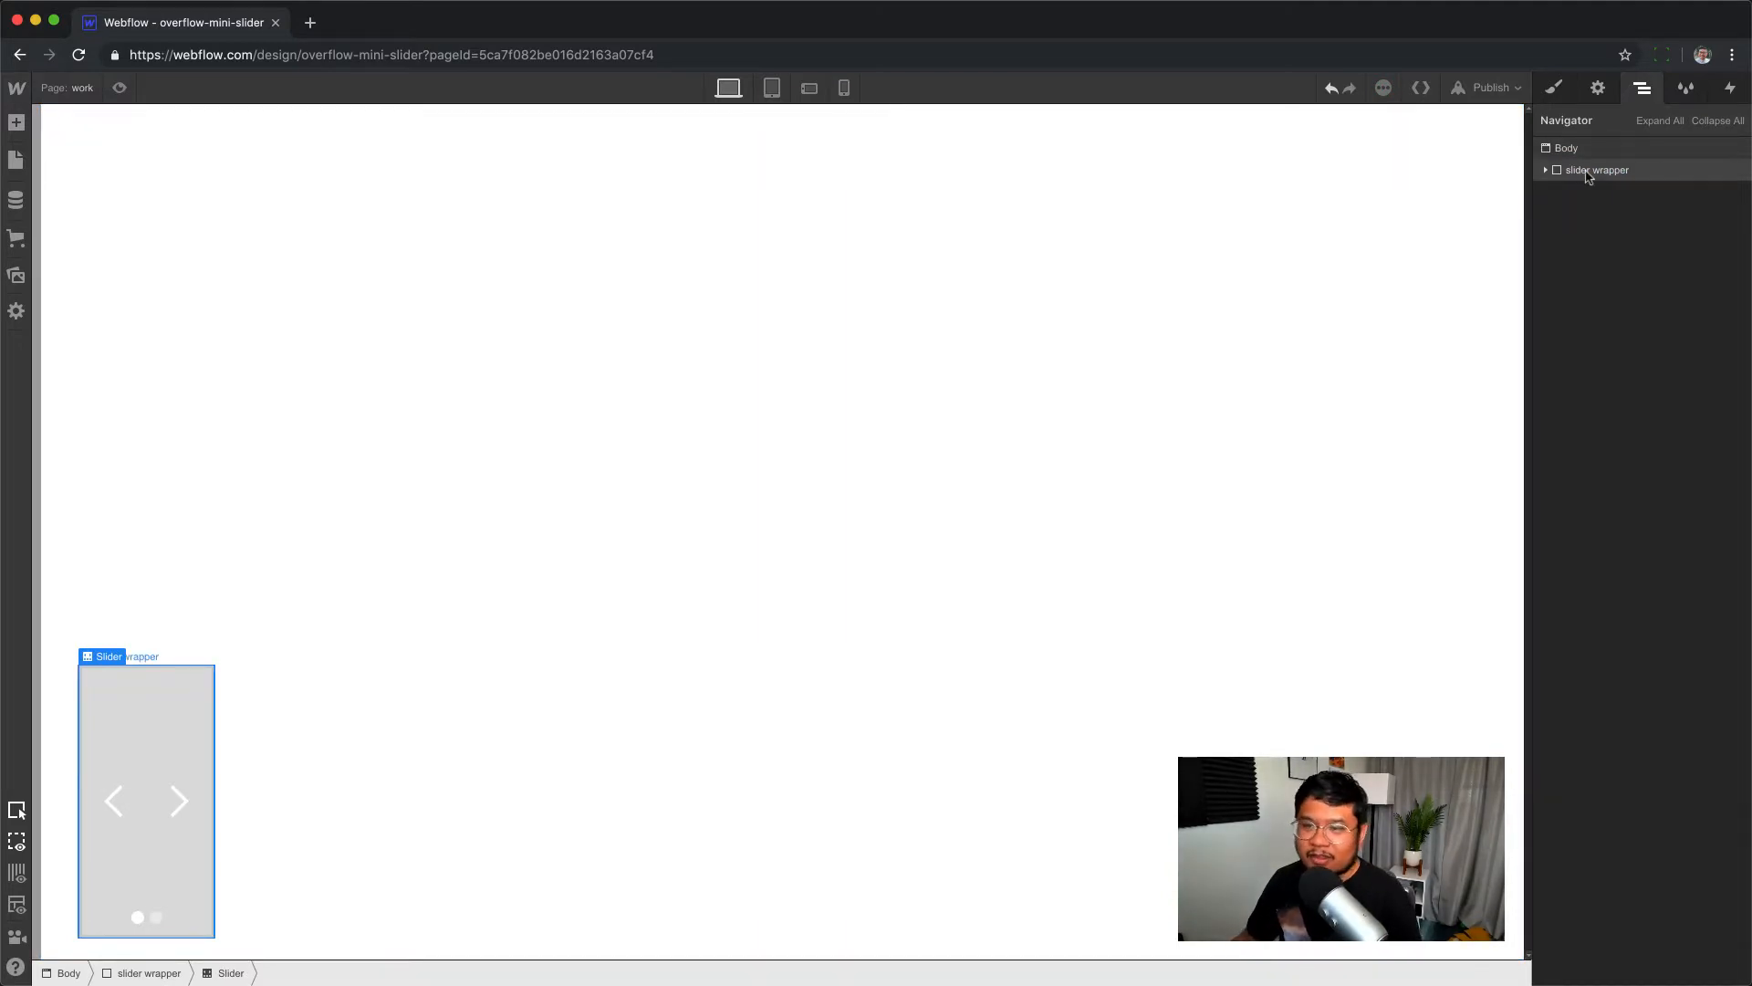
left_click(1546, 170)
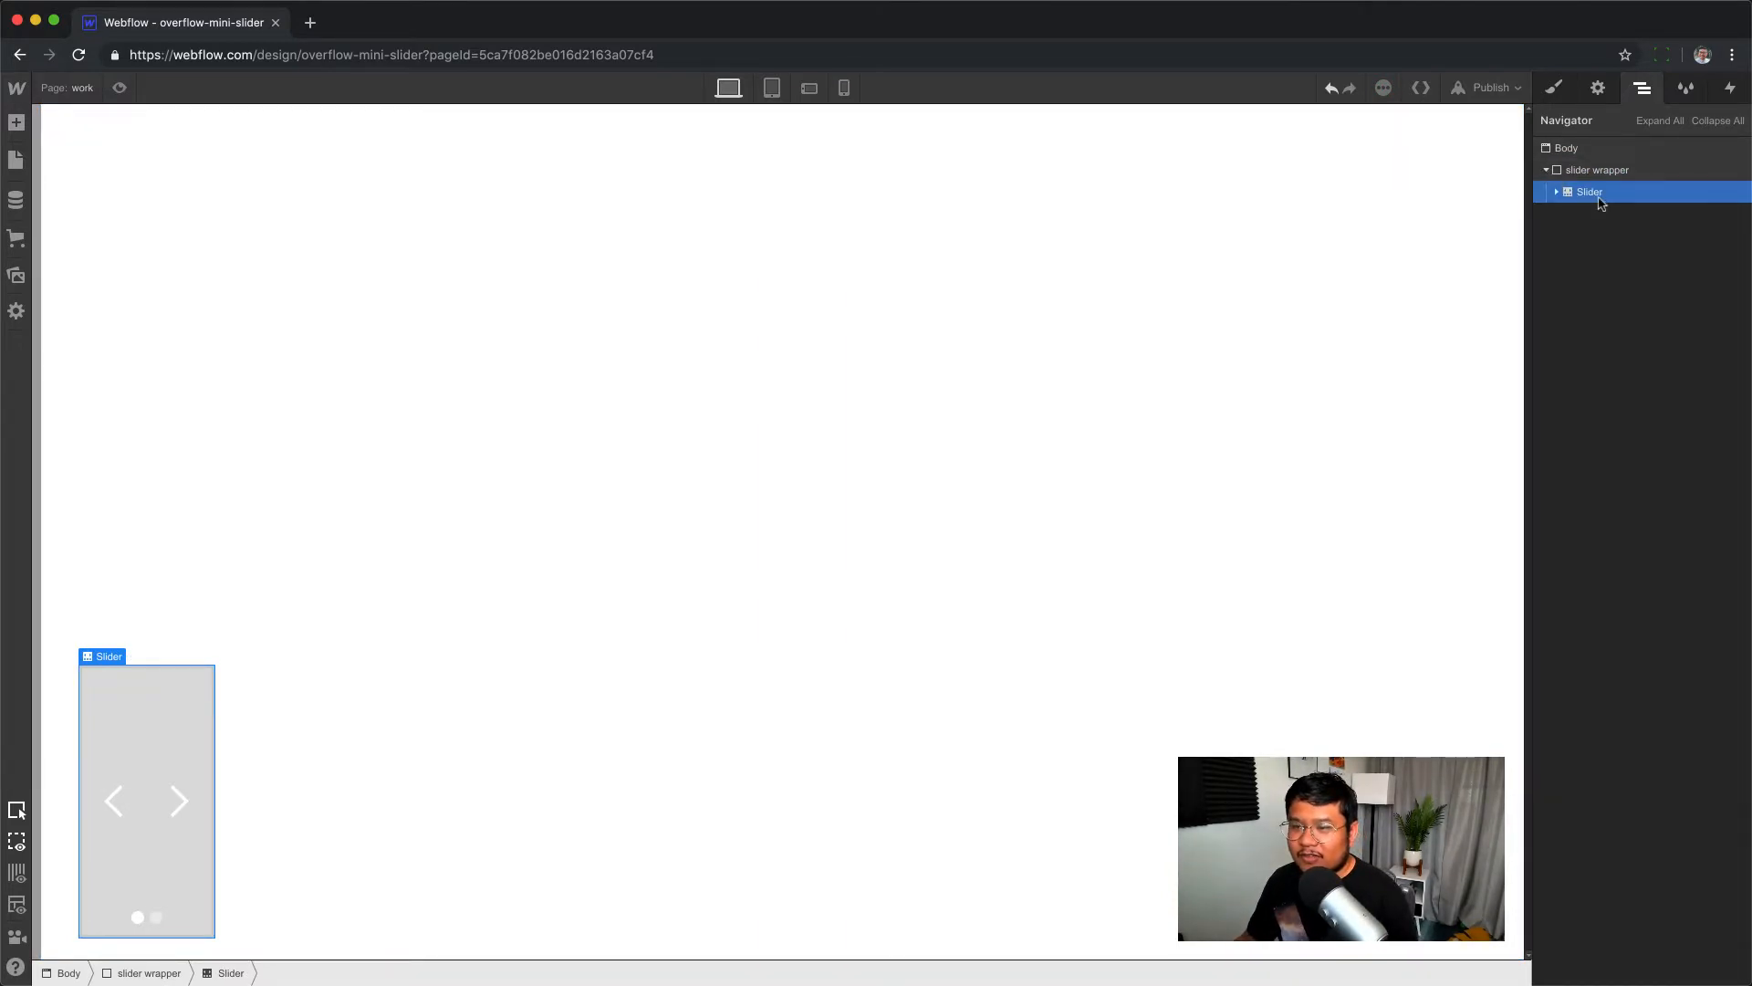
- Give the new Slider element the class "slider" and set its width to 500 px
left_click(1554, 87)
key("super+Return")
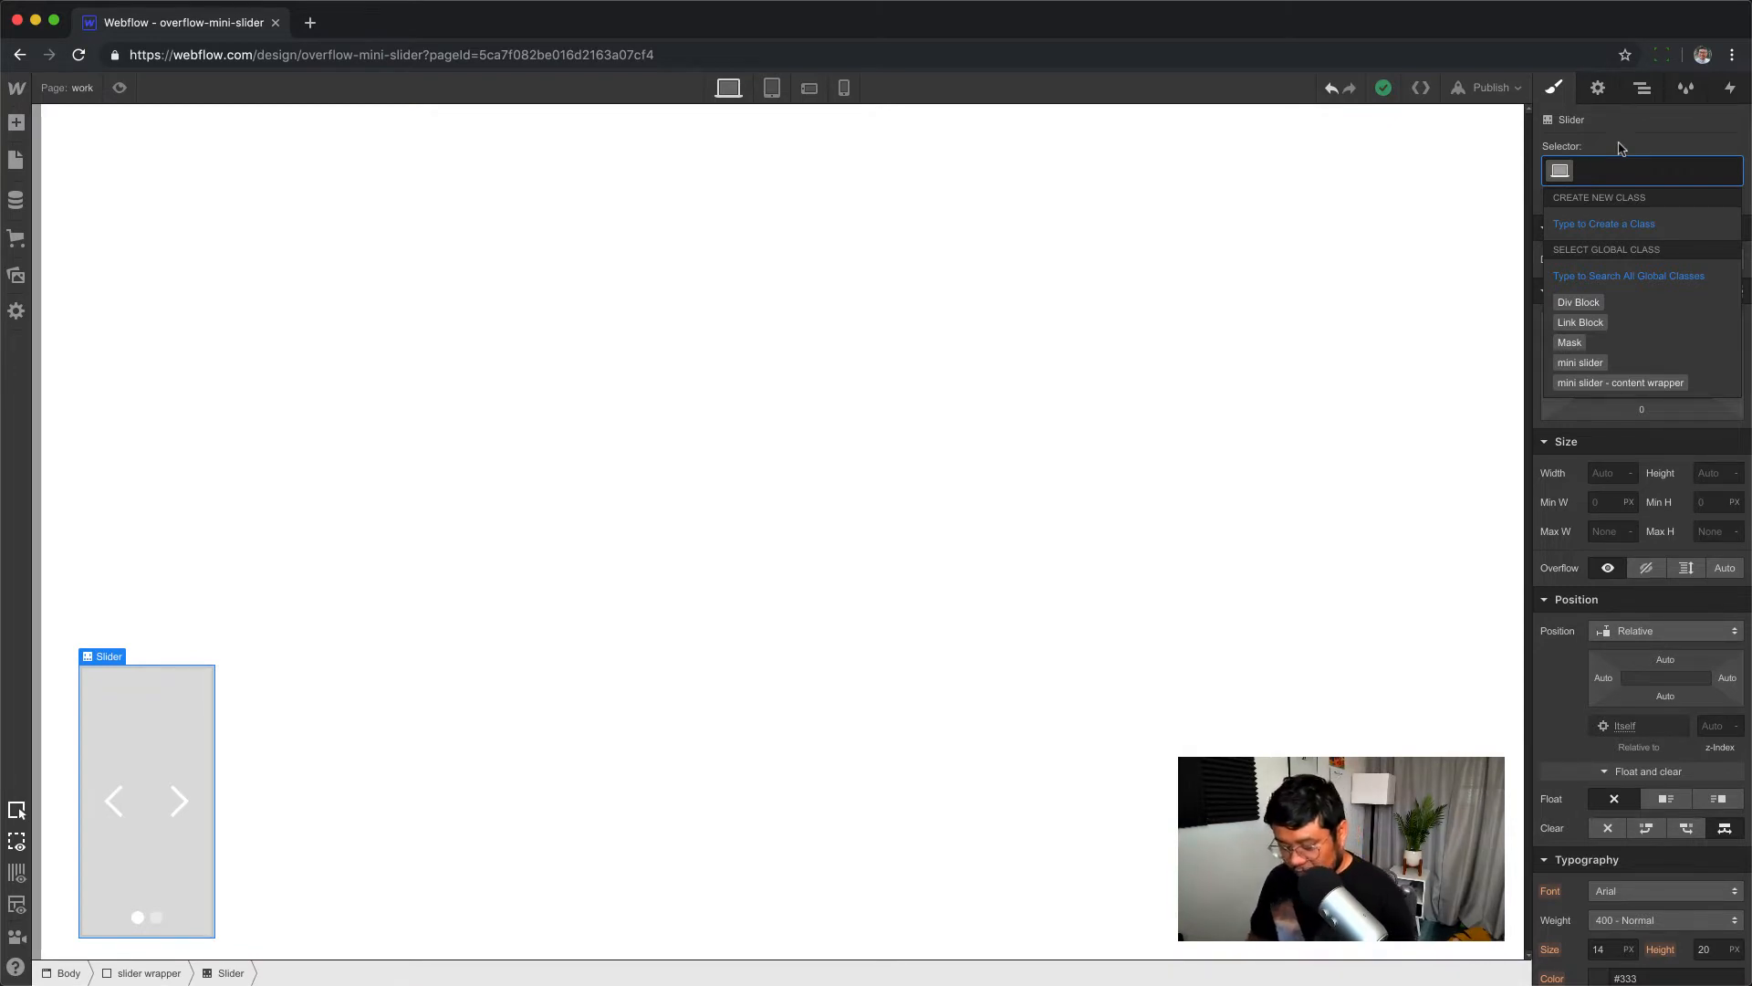
type("slider")
key("Return")
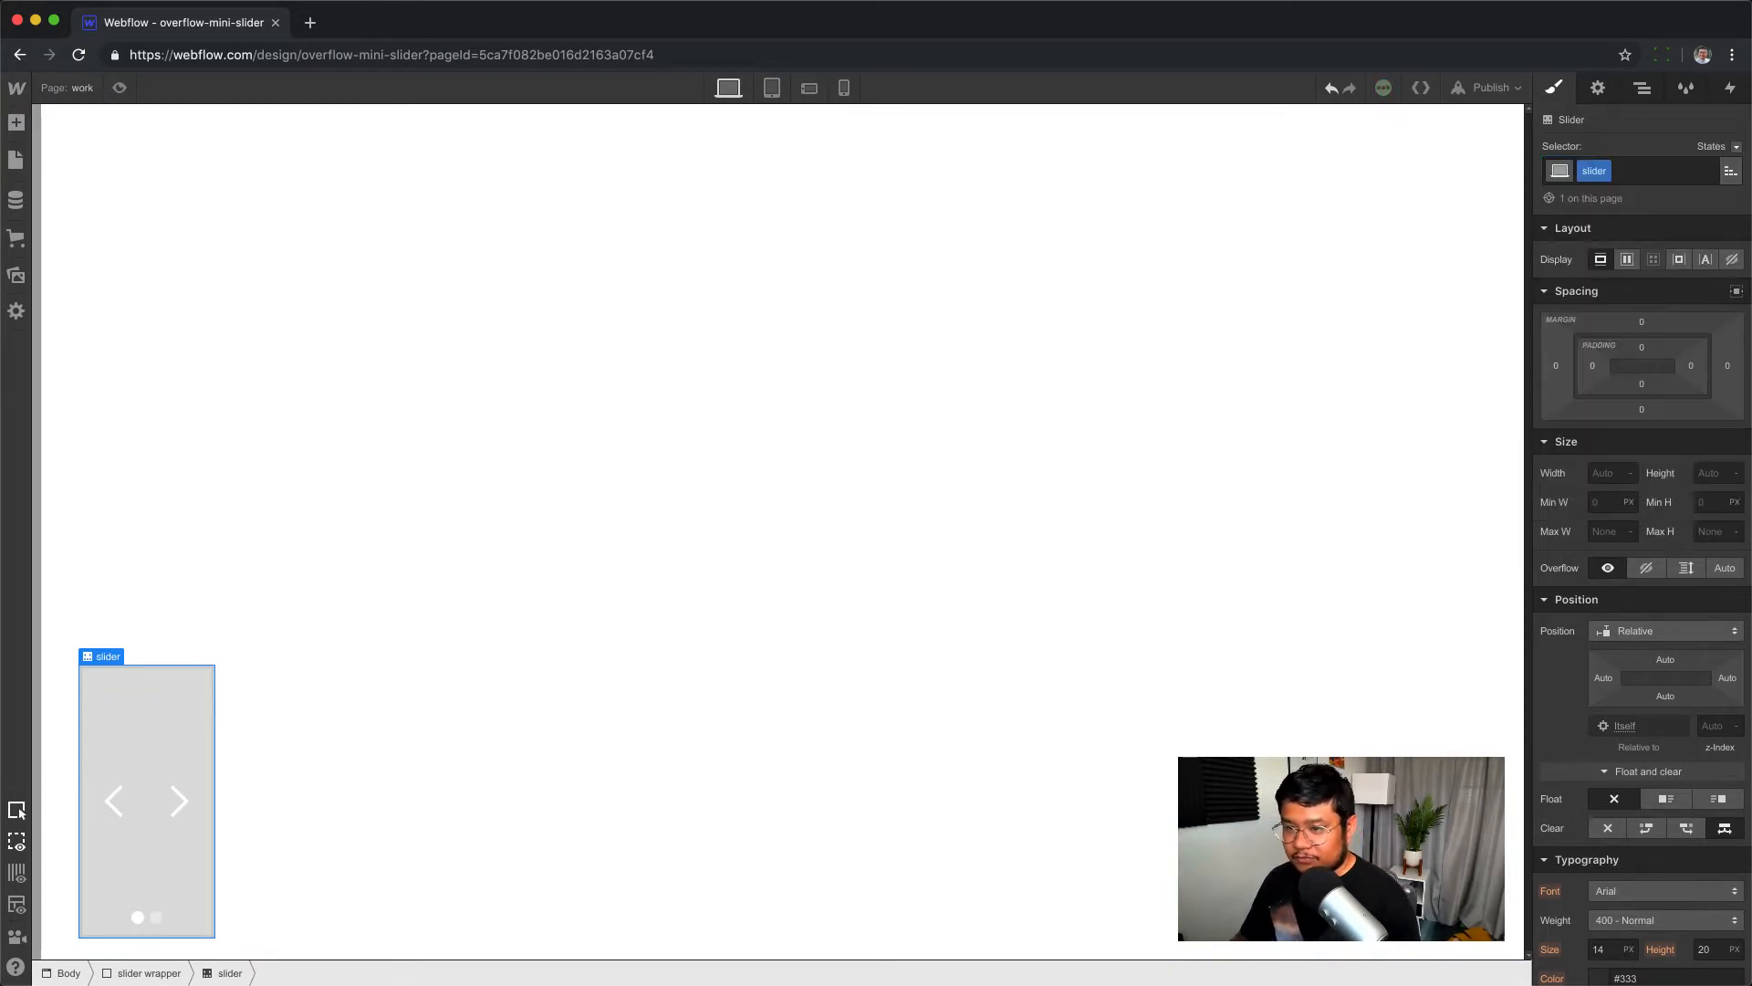
left_click(1603, 475)
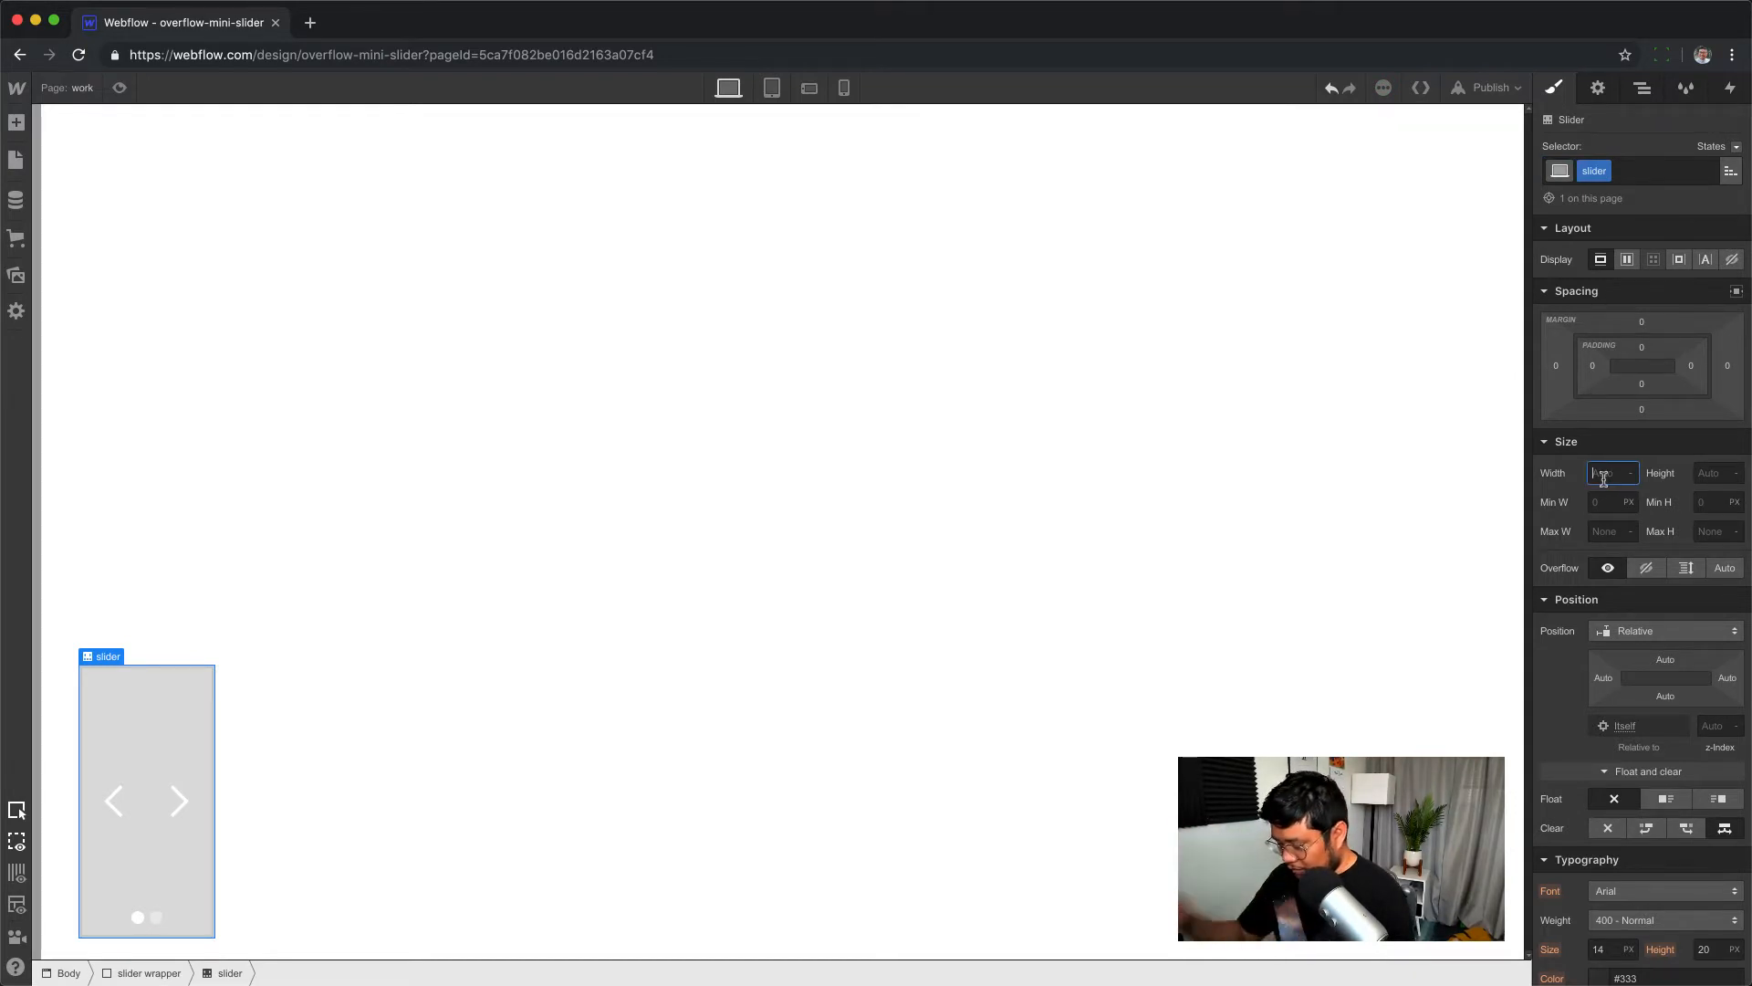
type("400")
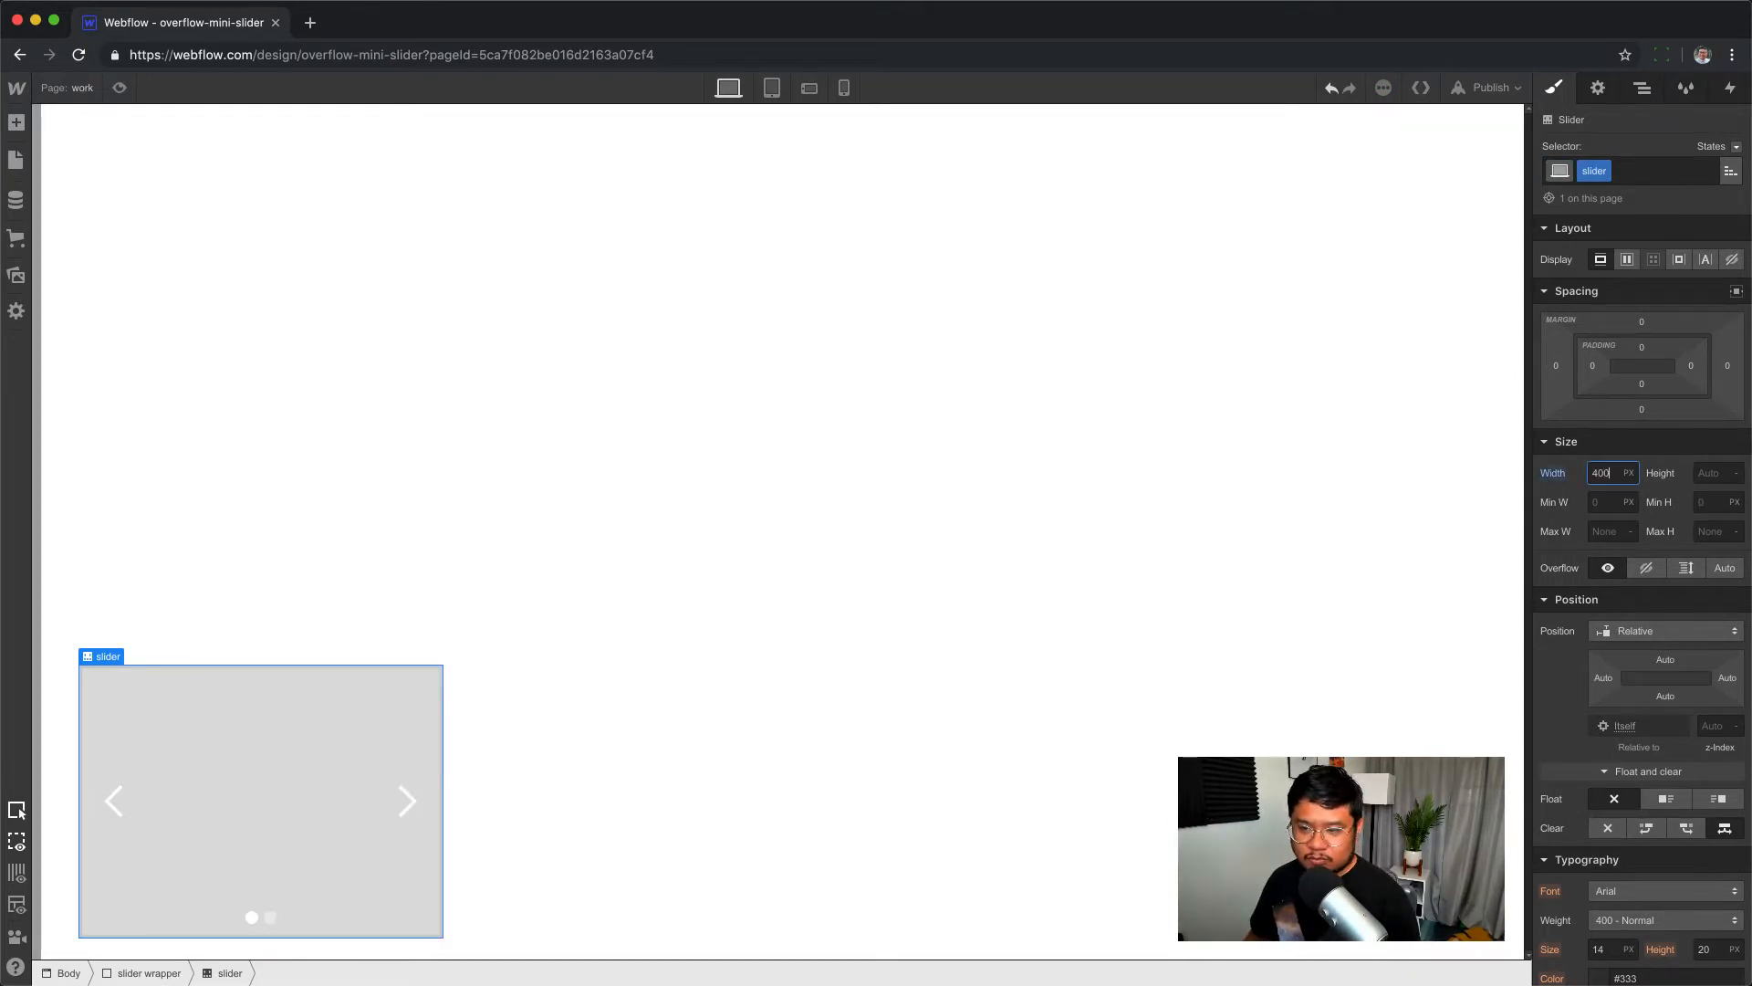
type("500")
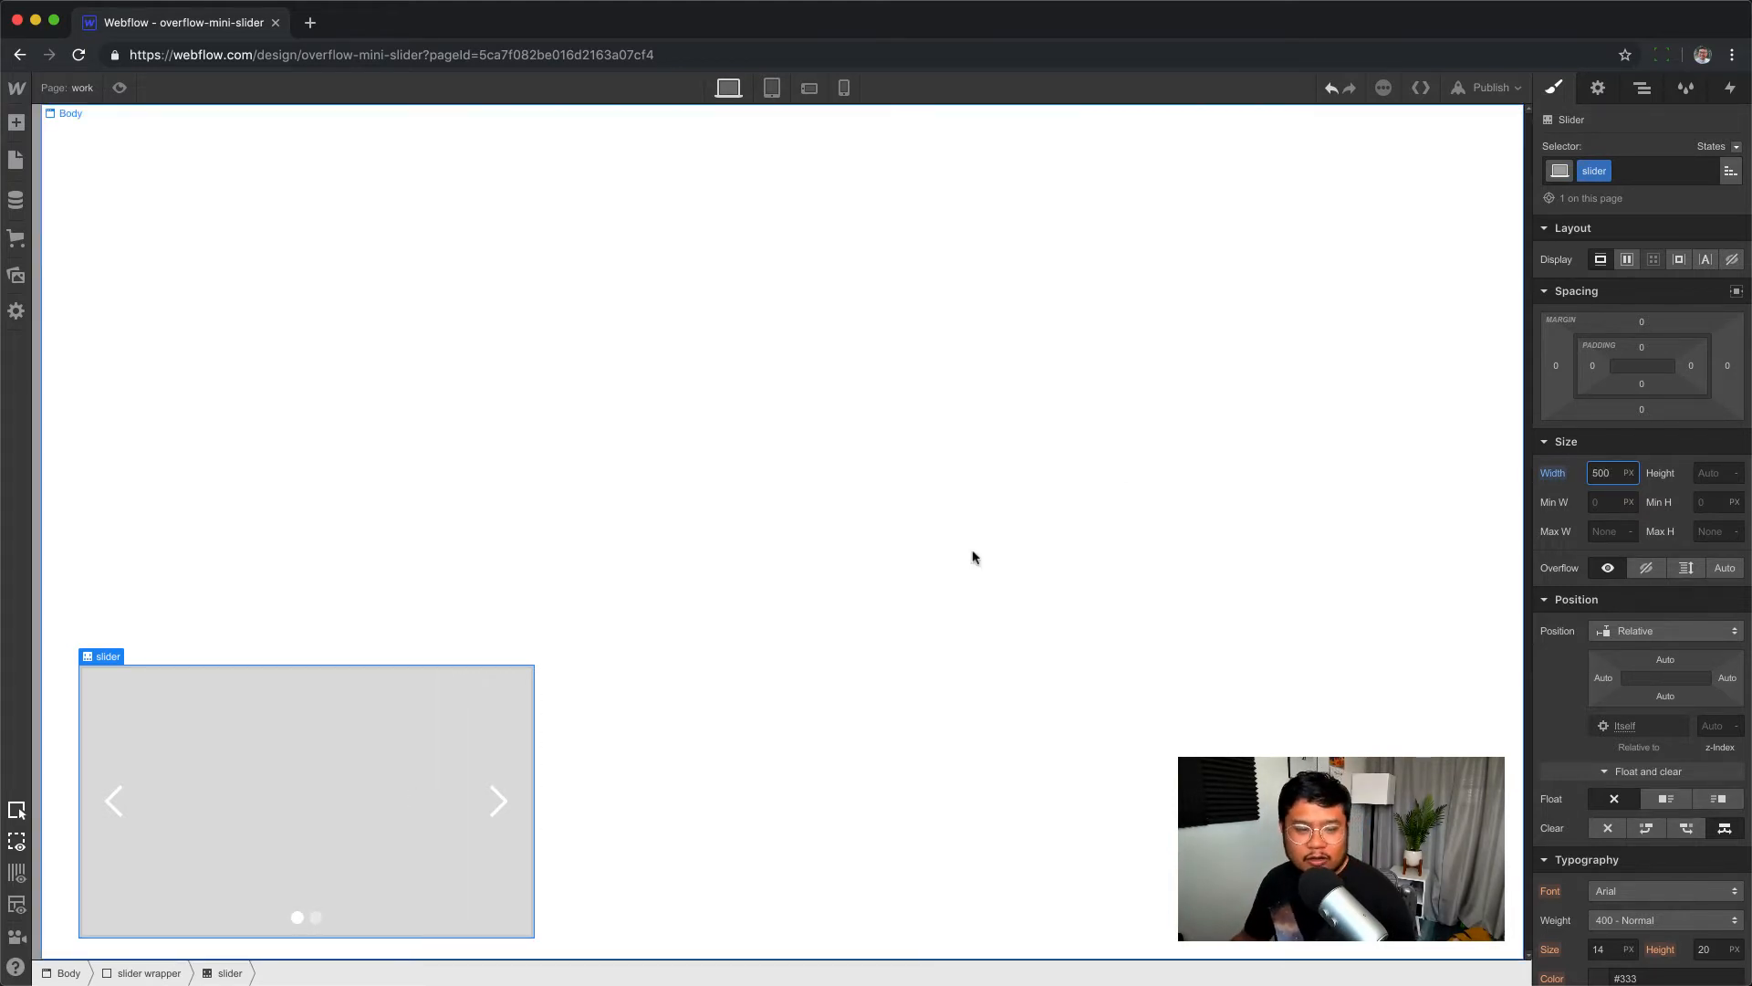
- Add a div block inside Slide 1 of the slider's mask
left_click(1644, 88)
left_click(1558, 192)
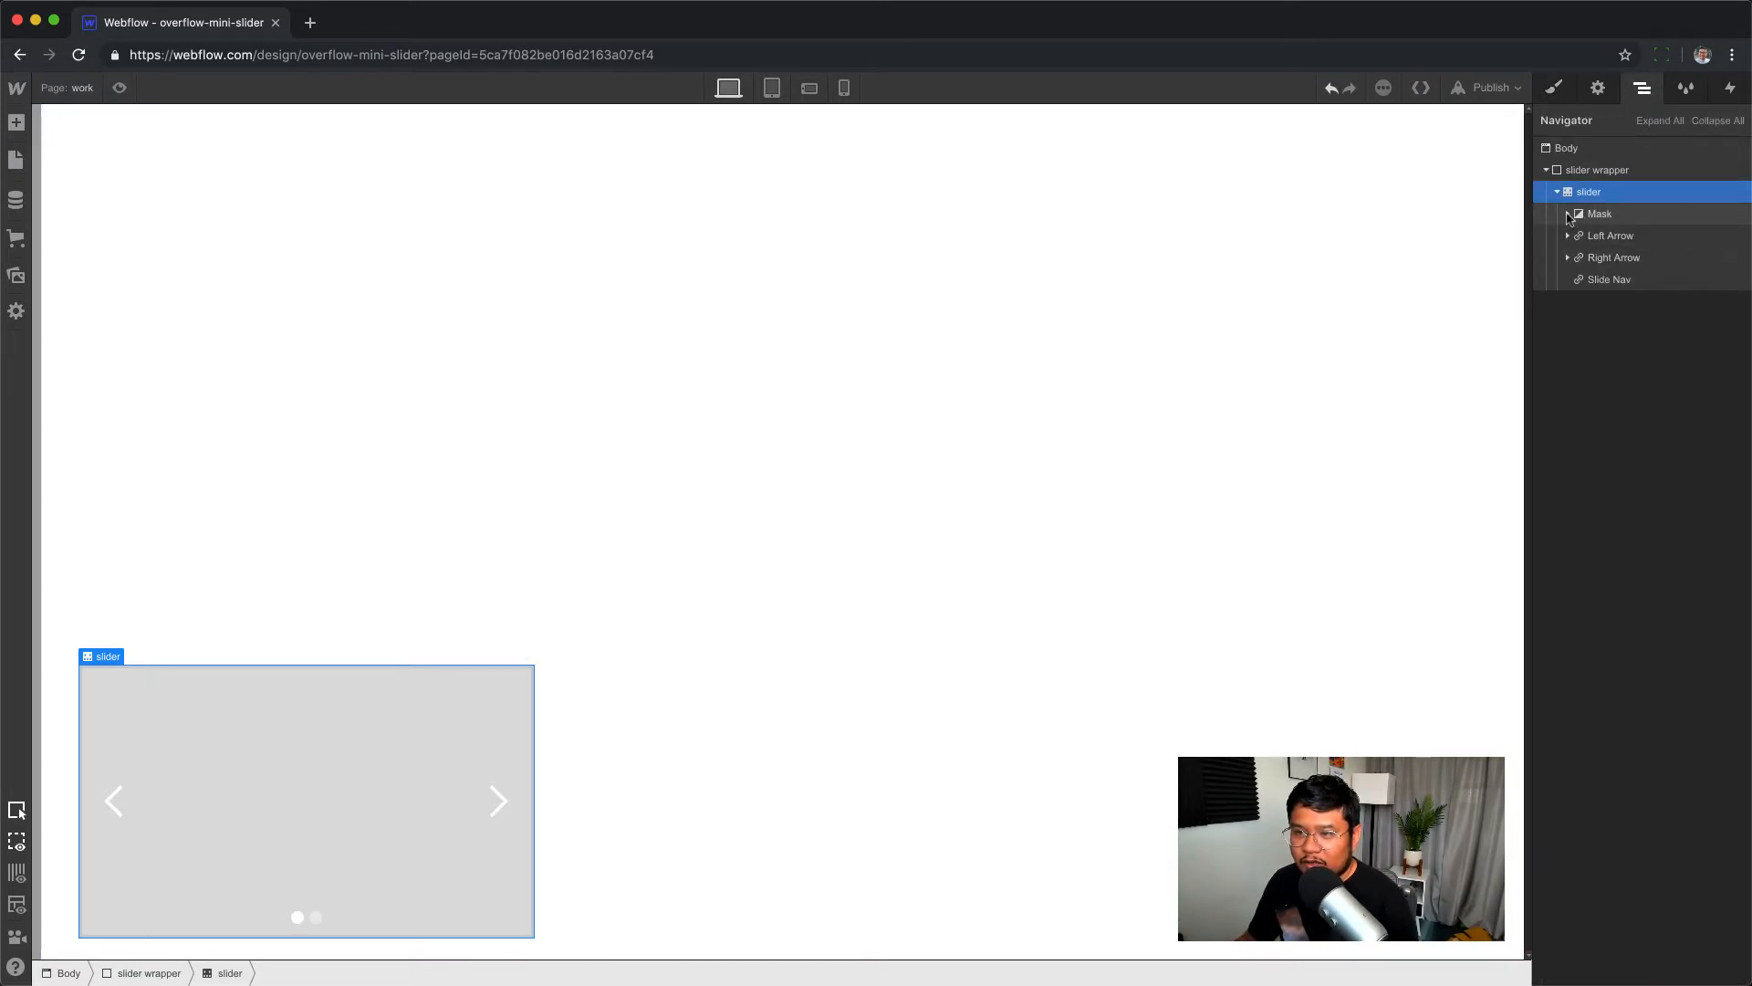
left_click(1568, 214)
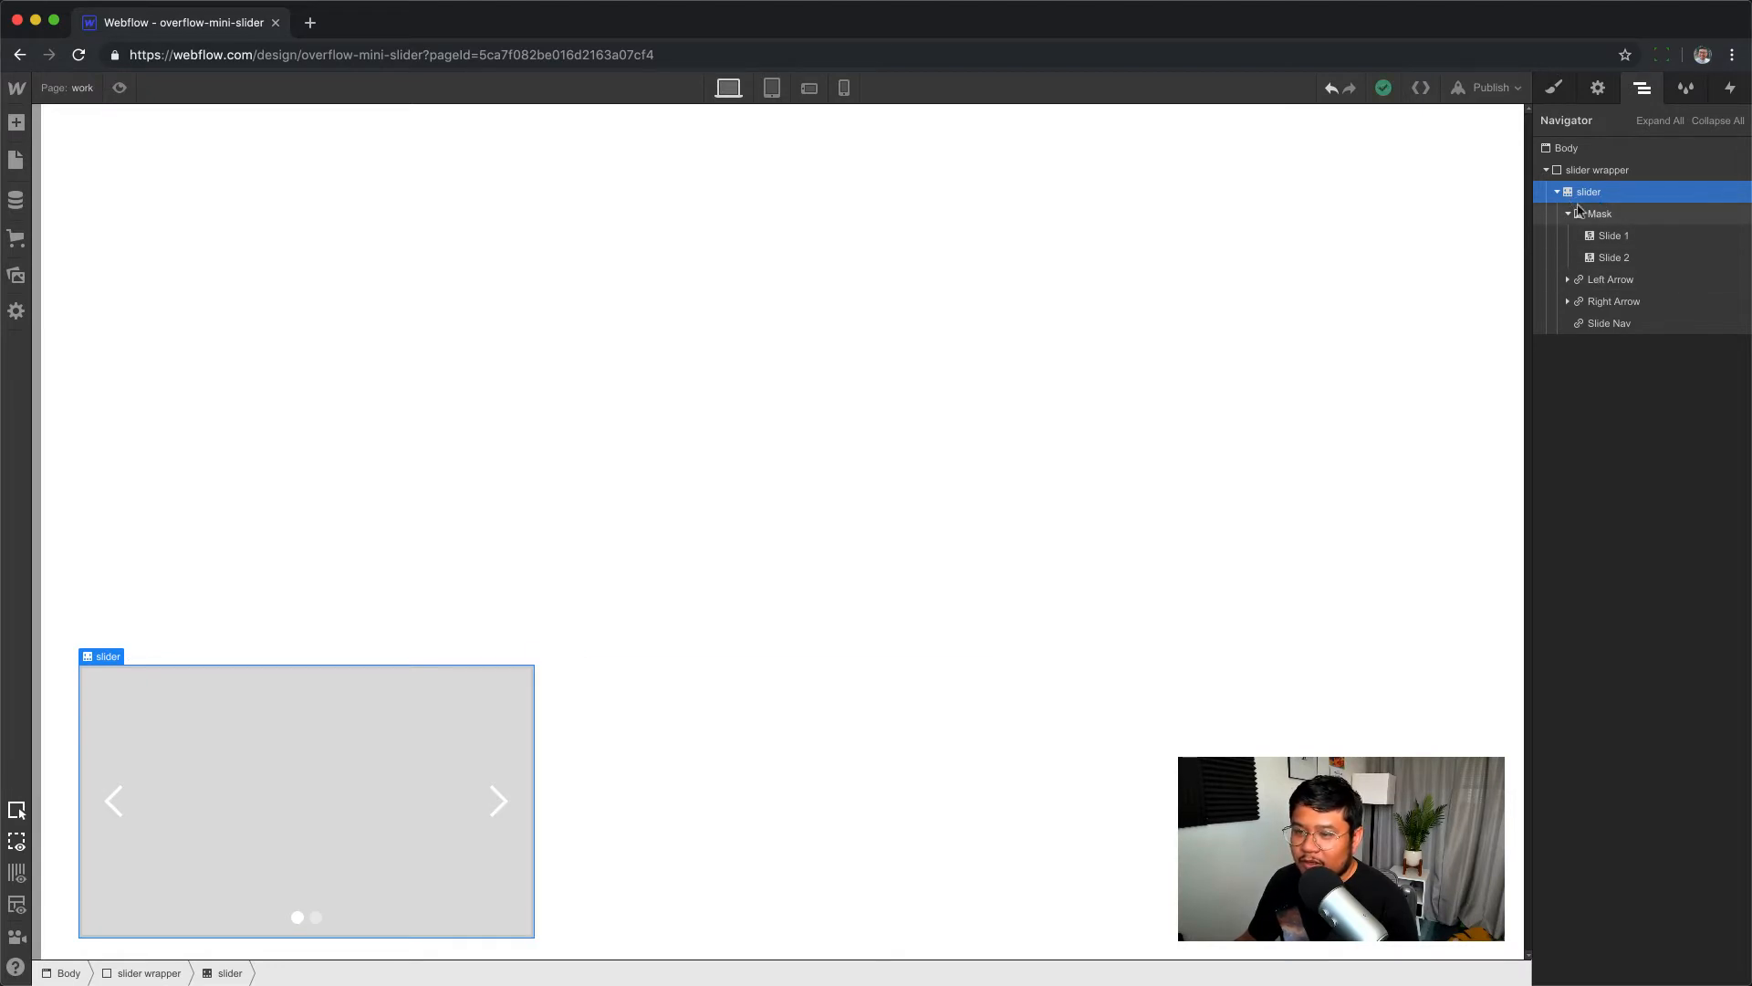
left_click(1621, 238)
key("a")
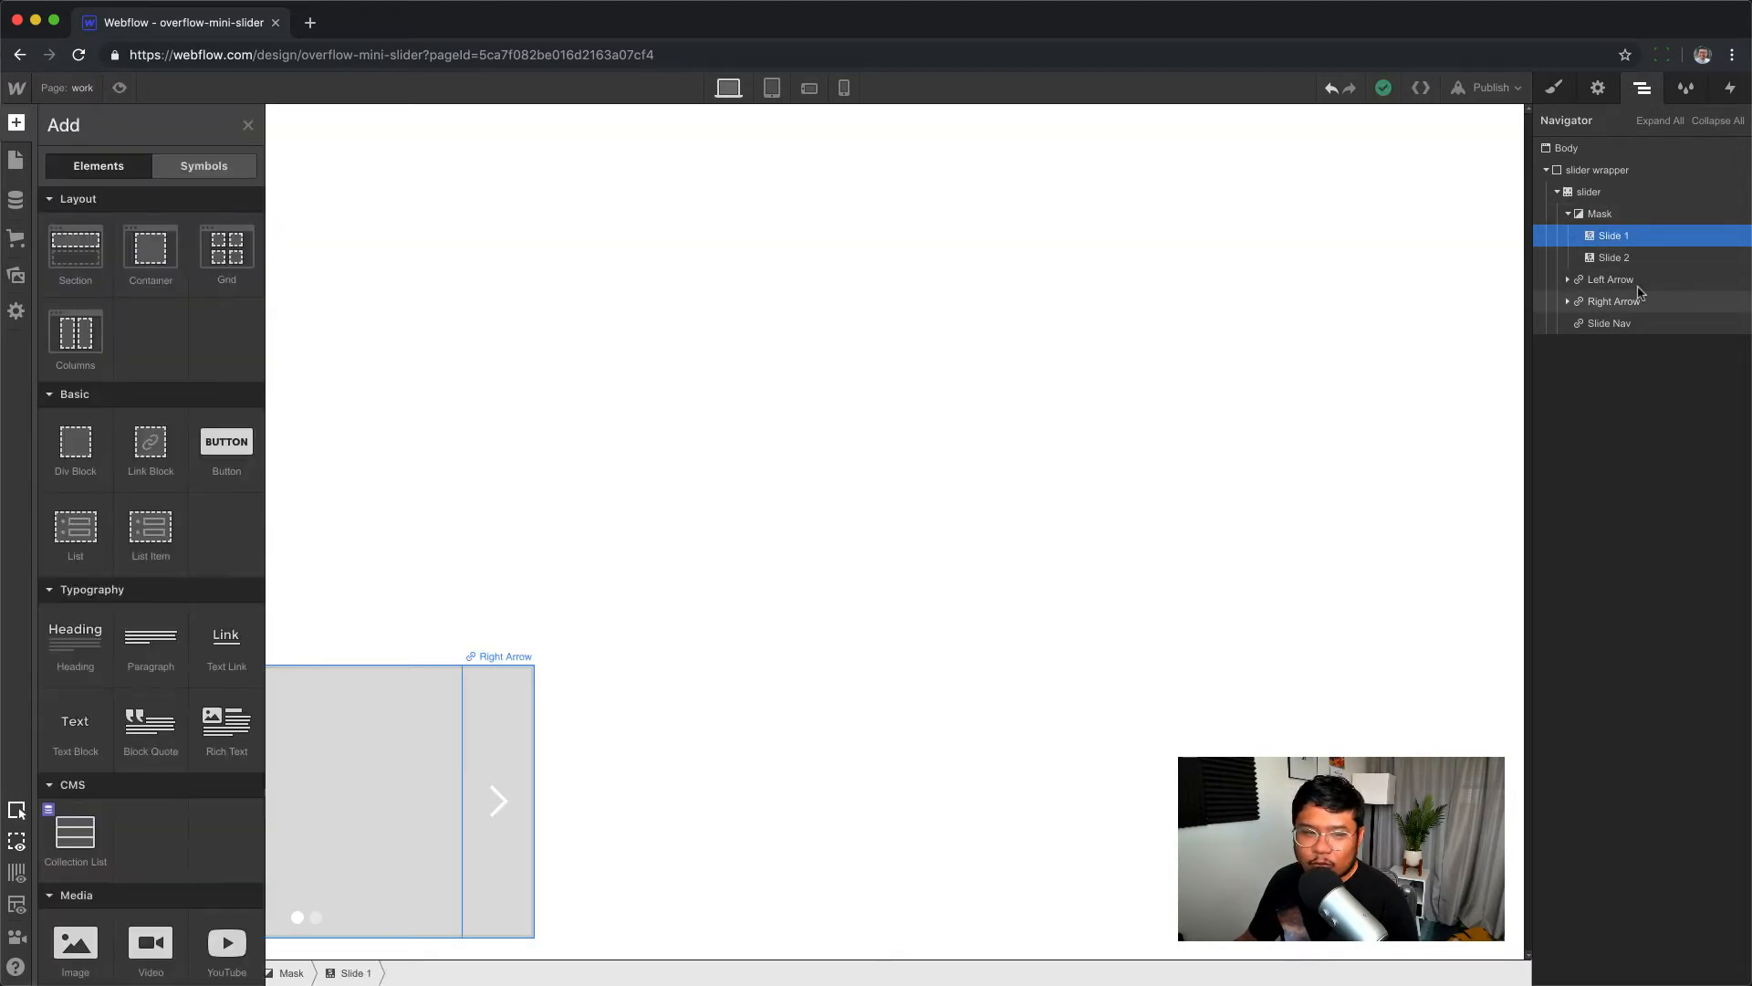
left_click(77, 470)
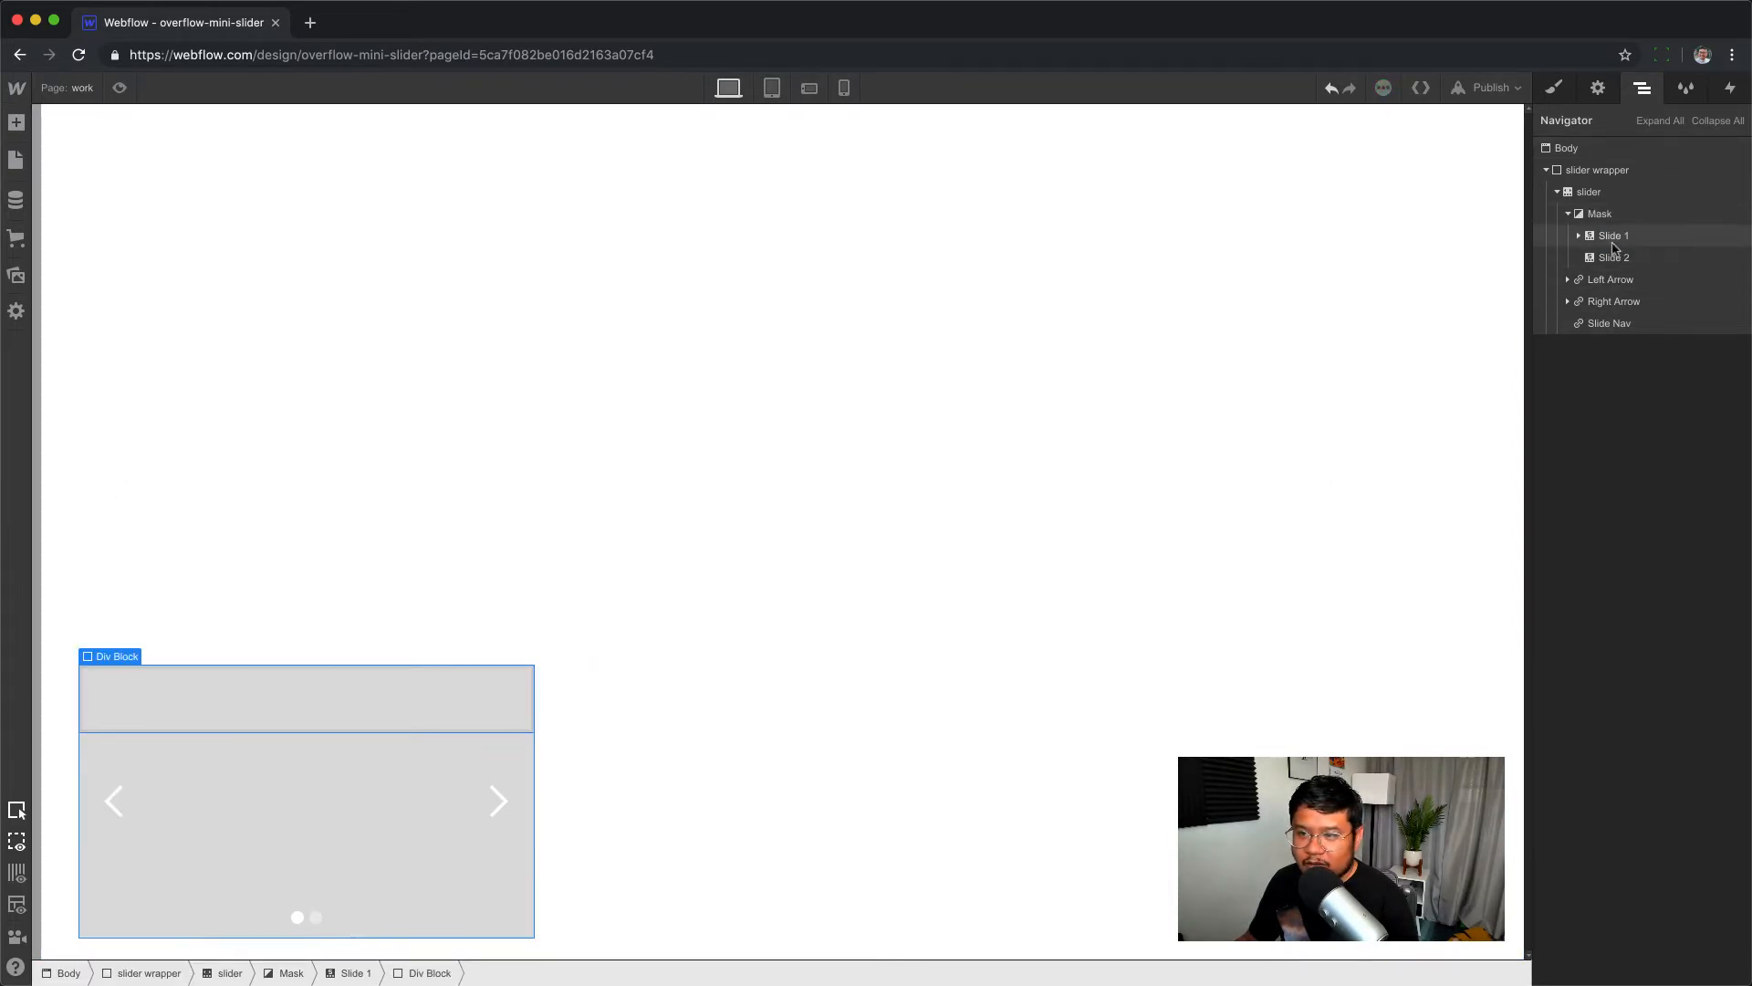
- Assign the class "slide 1" to the new div block
left_click(1554, 90)
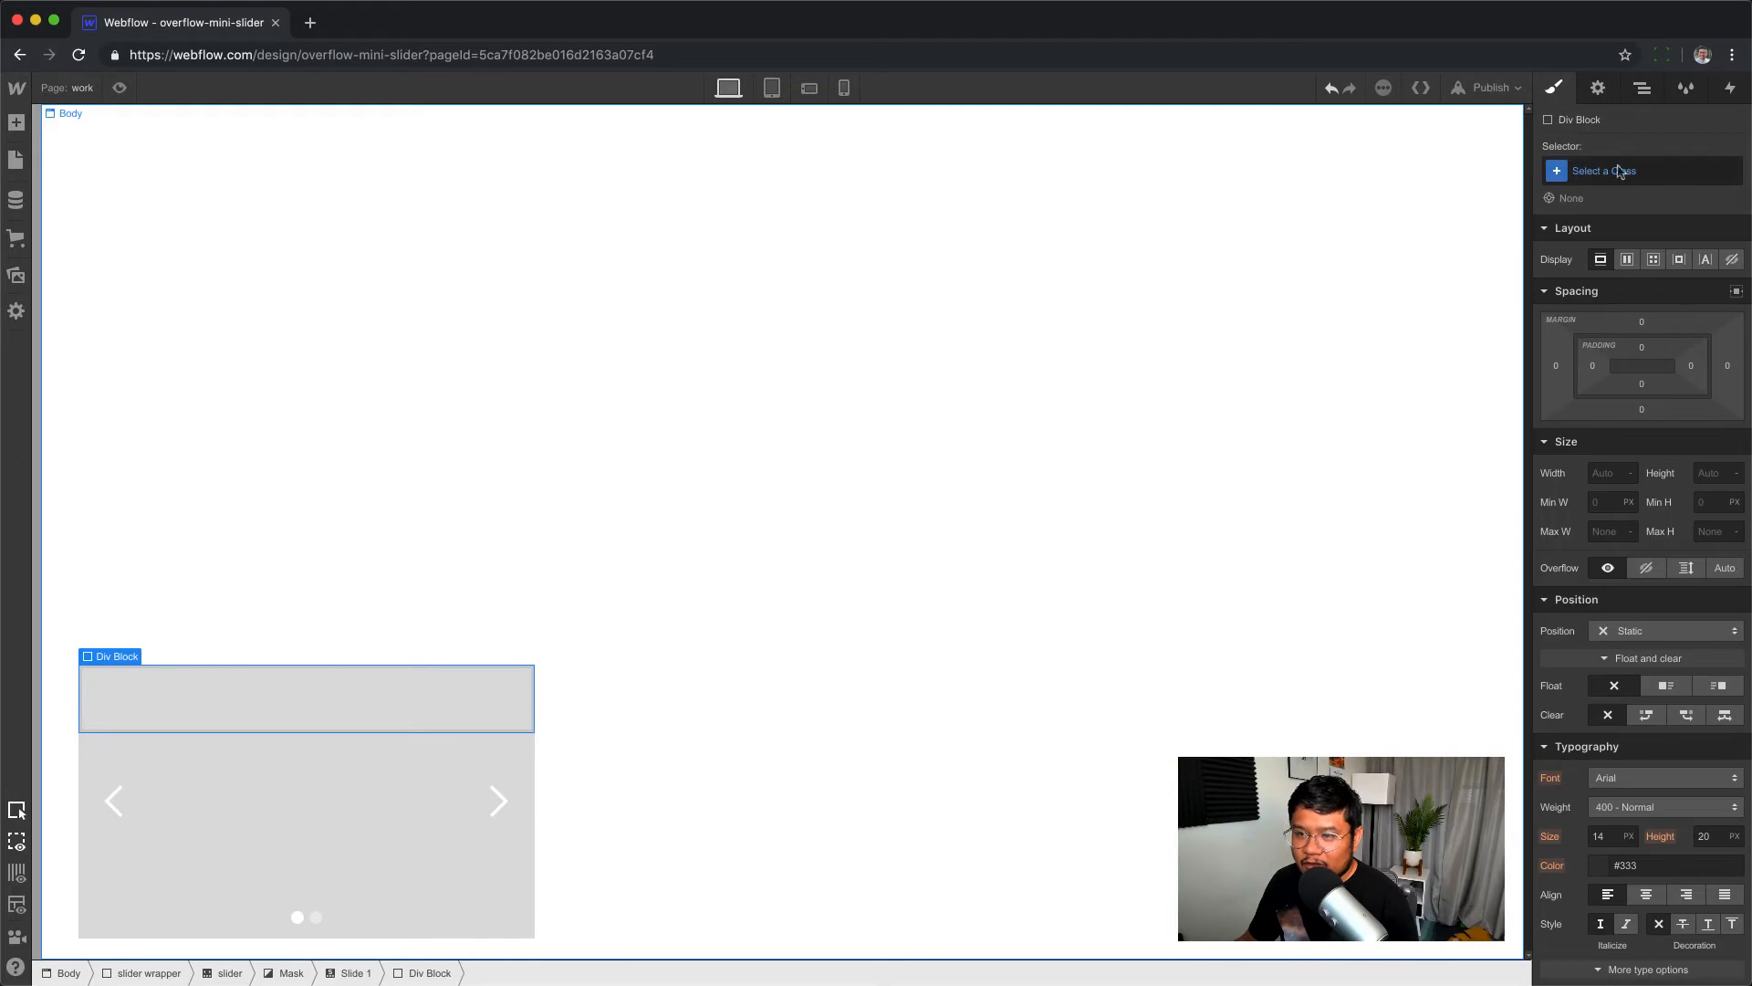
left_click(1619, 171)
type("slide 1")
key("Return")
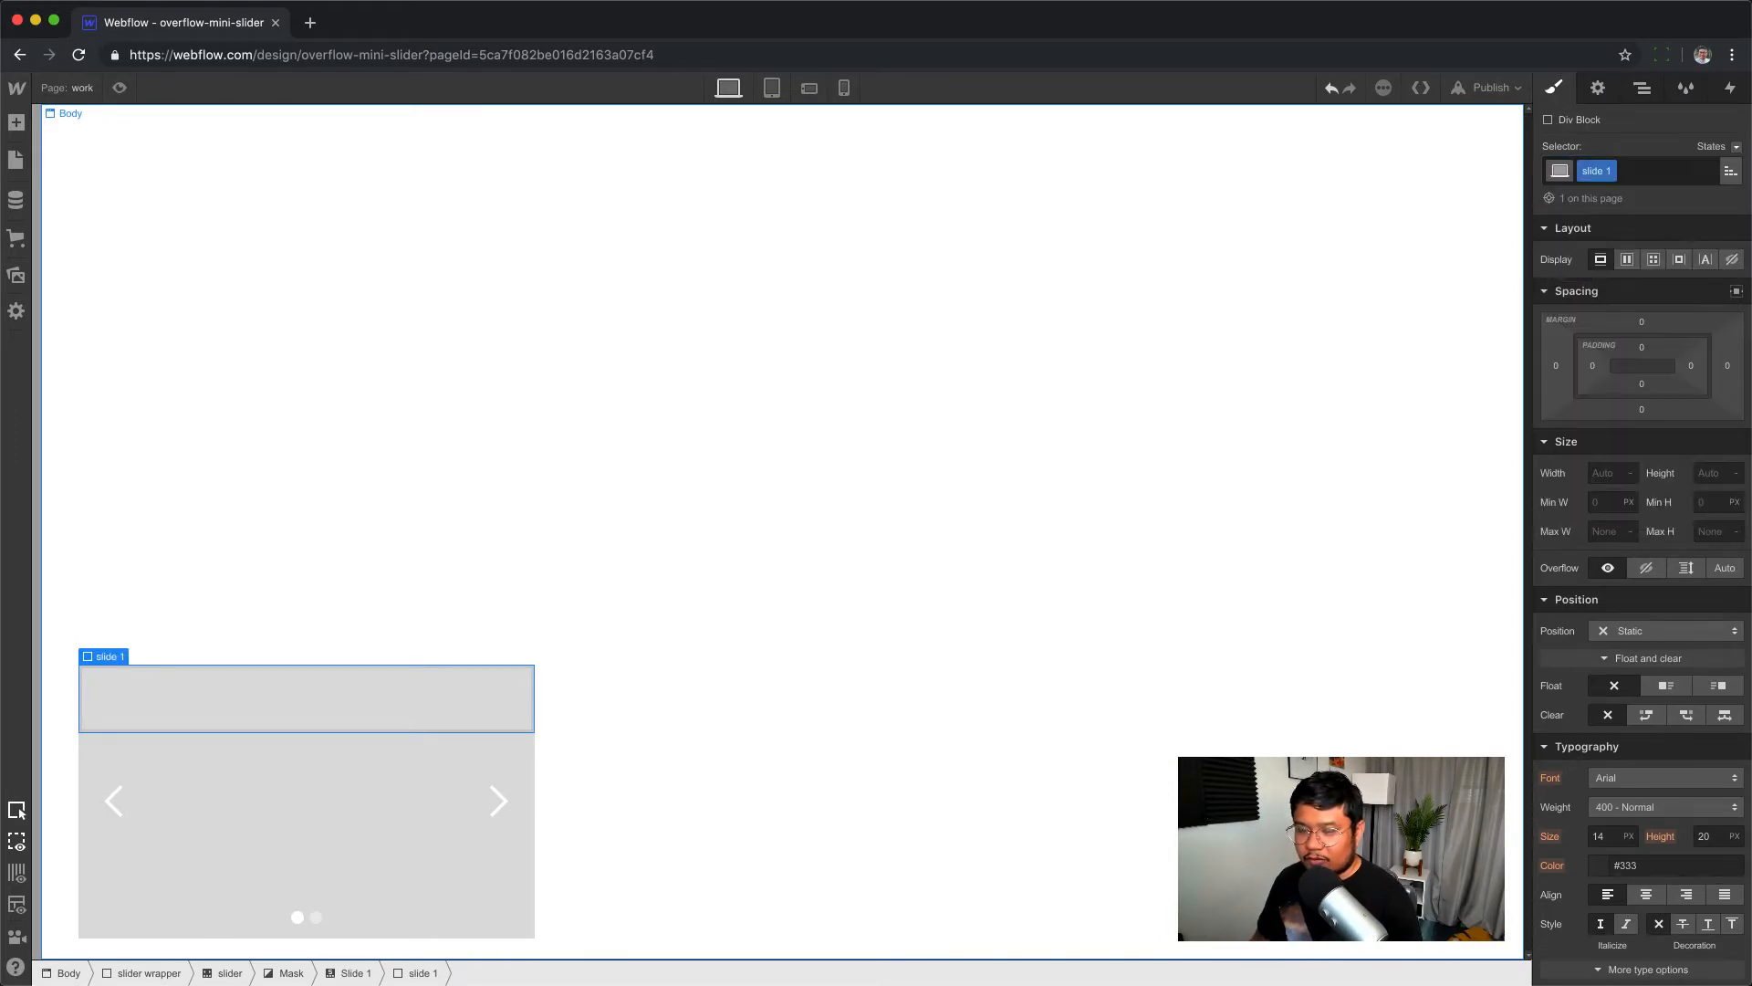
- Set the height of the slide 1 div block to 100% so it fills its parent slide
left_click(1641, 88)
left_click(1642, 236)
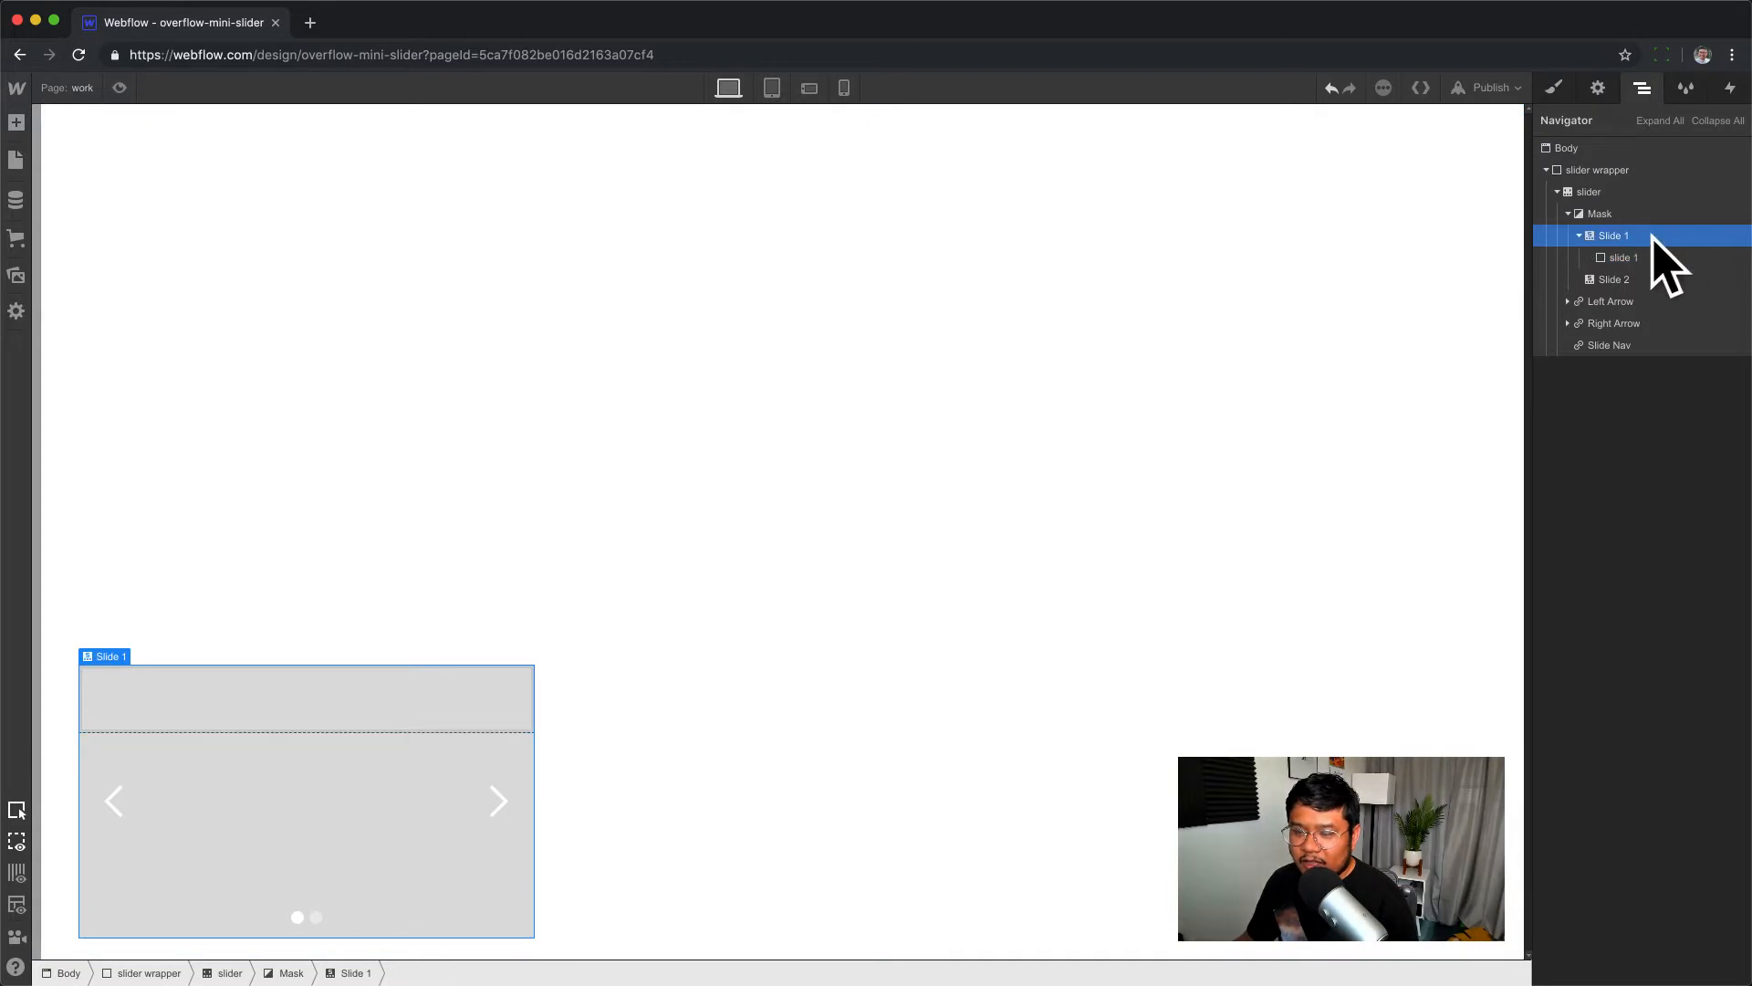
key("s")
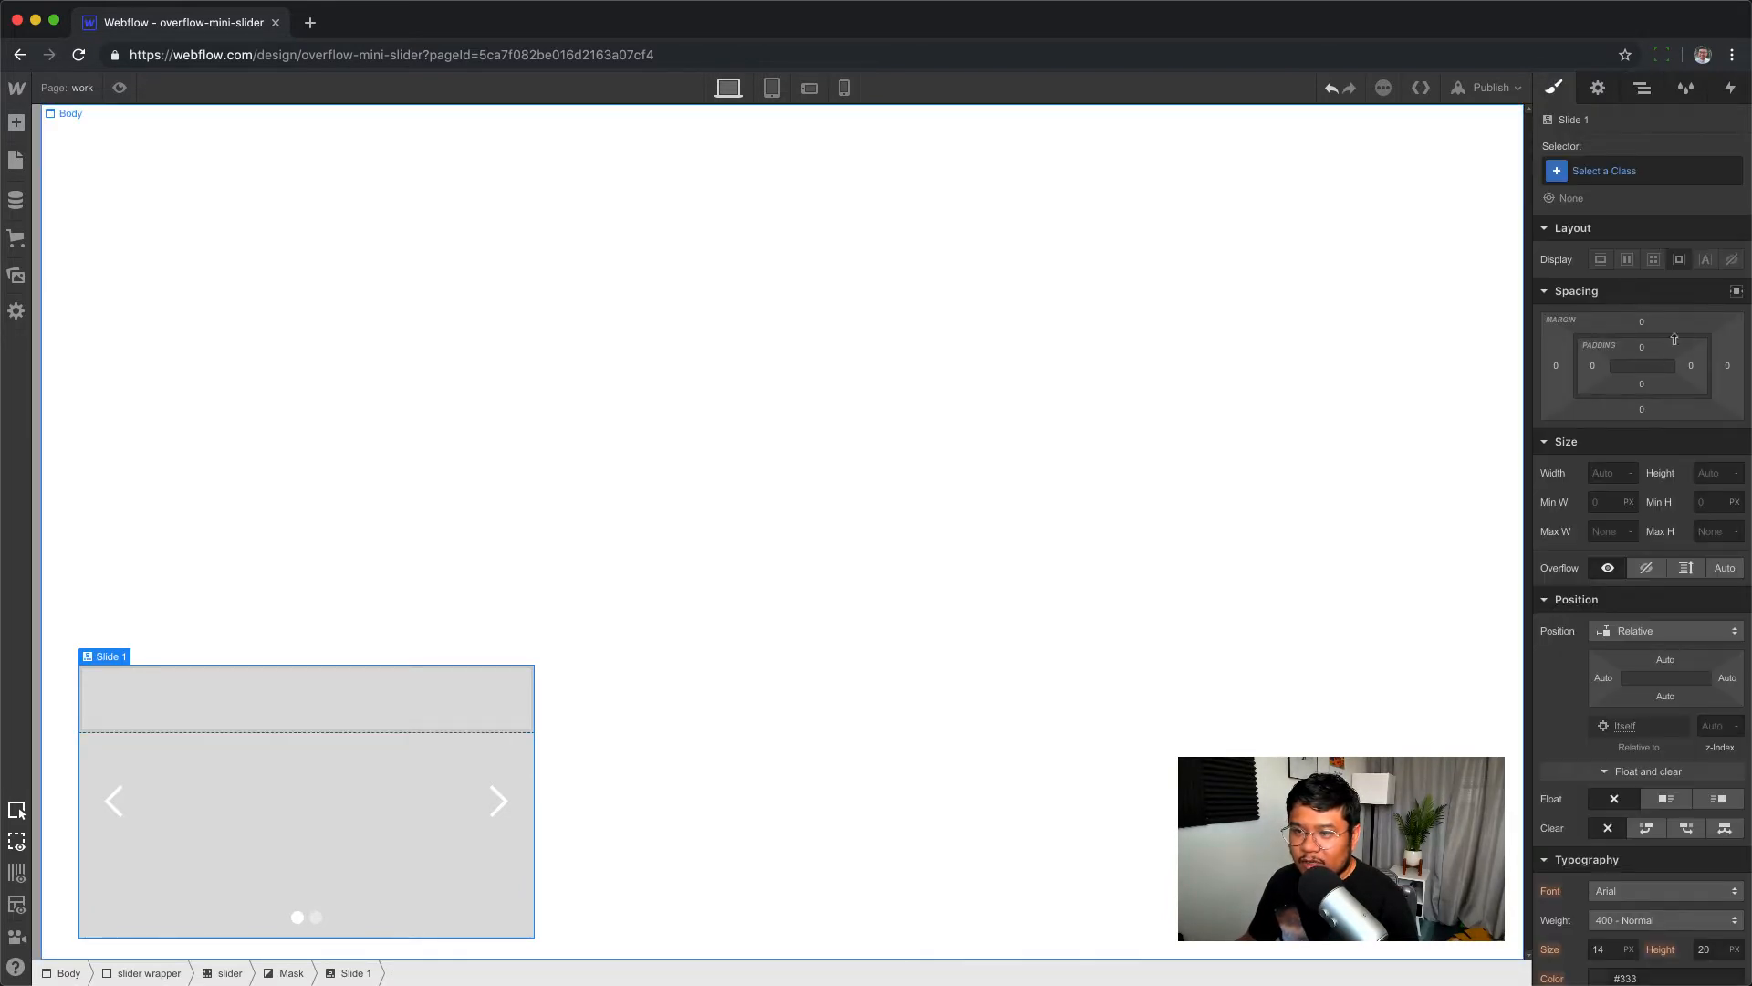
left_click(1643, 88)
left_click(1648, 259)
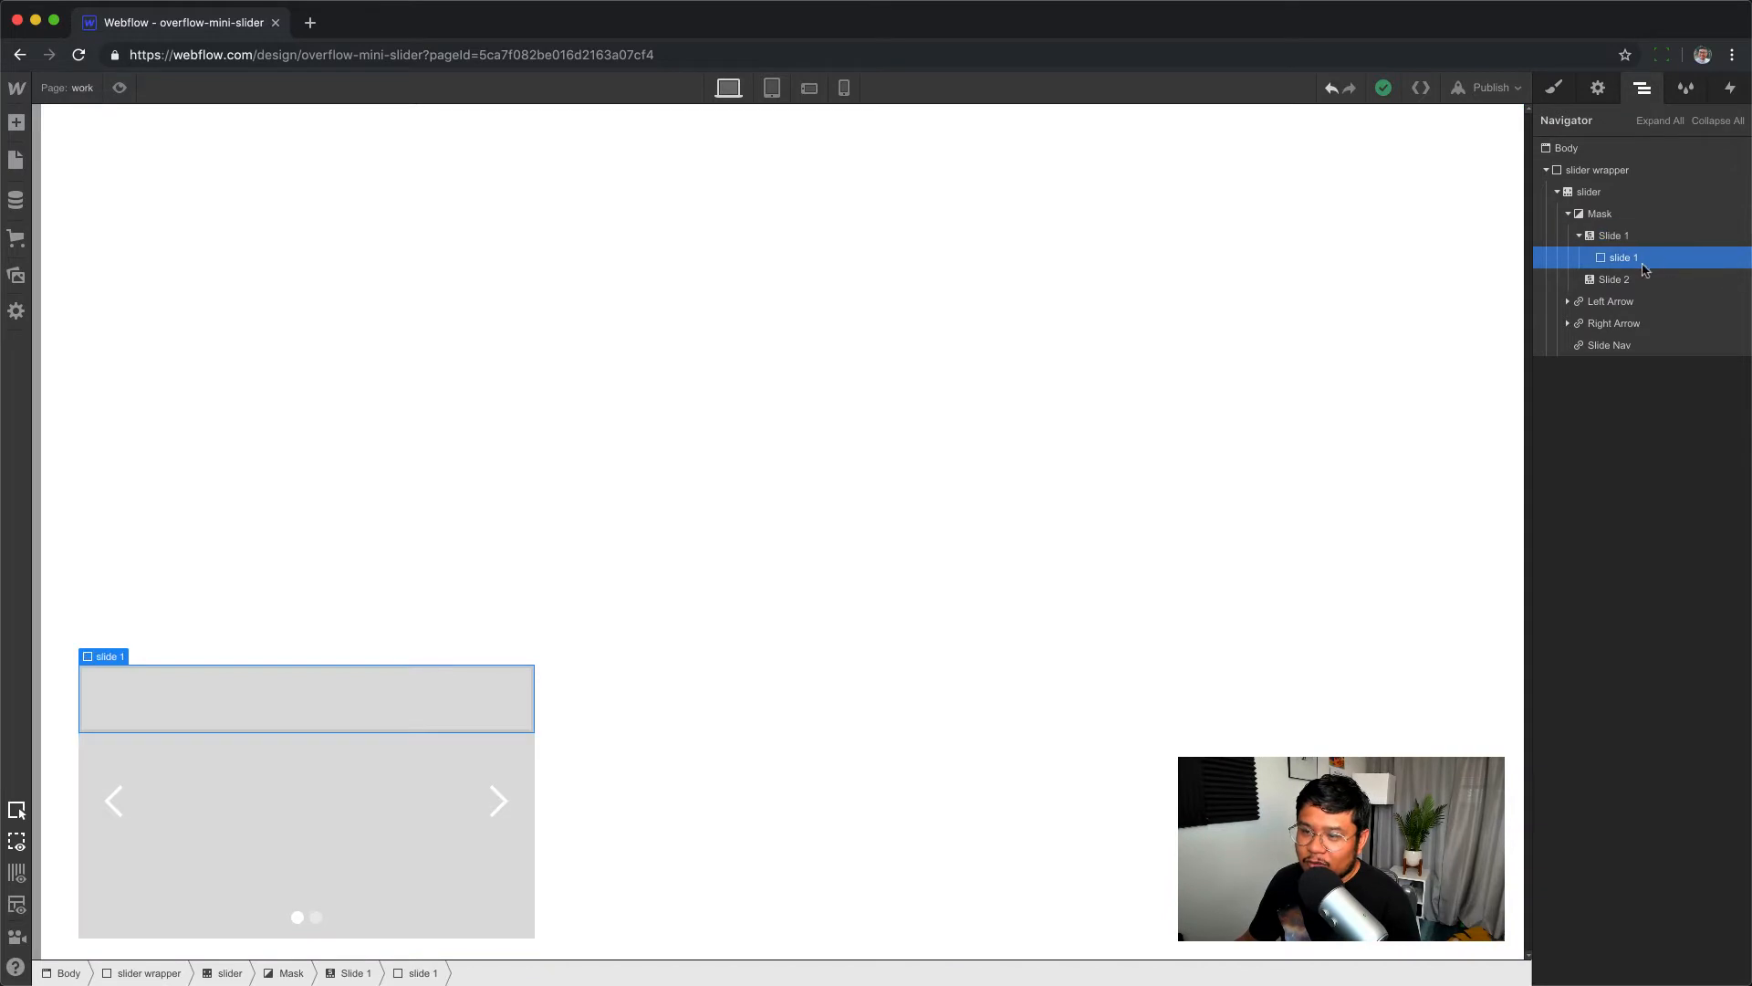
left_click(1558, 90)
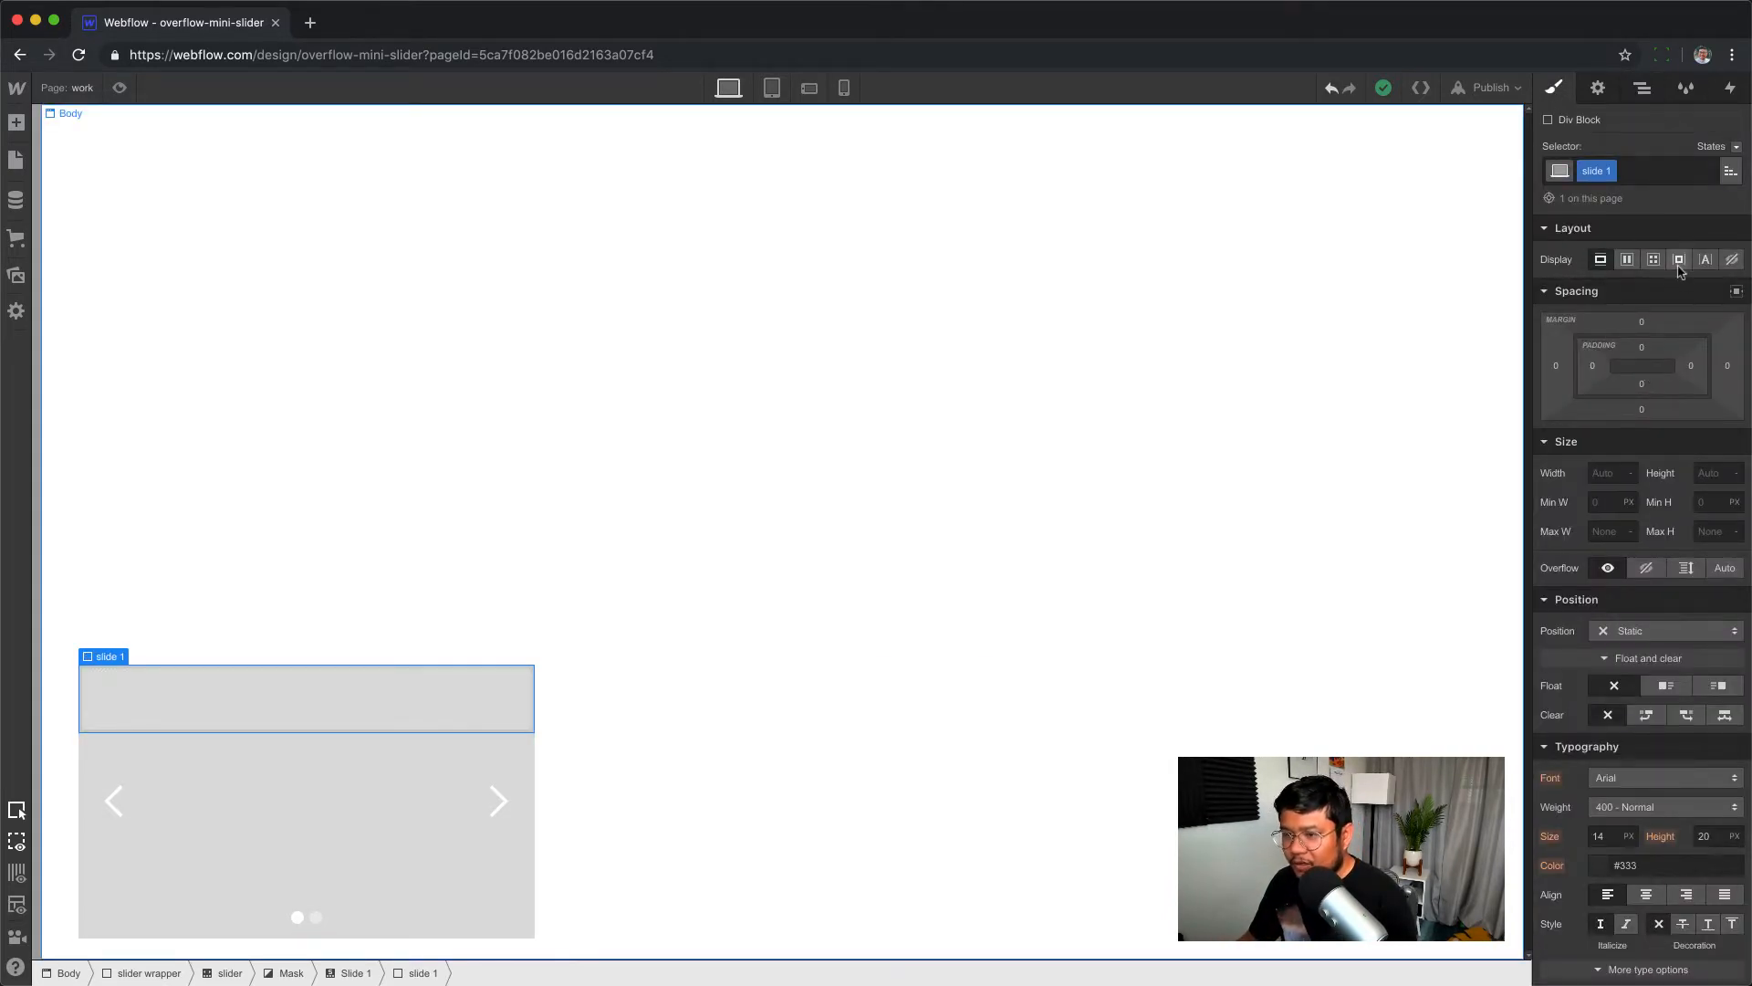
left_click(1707, 475)
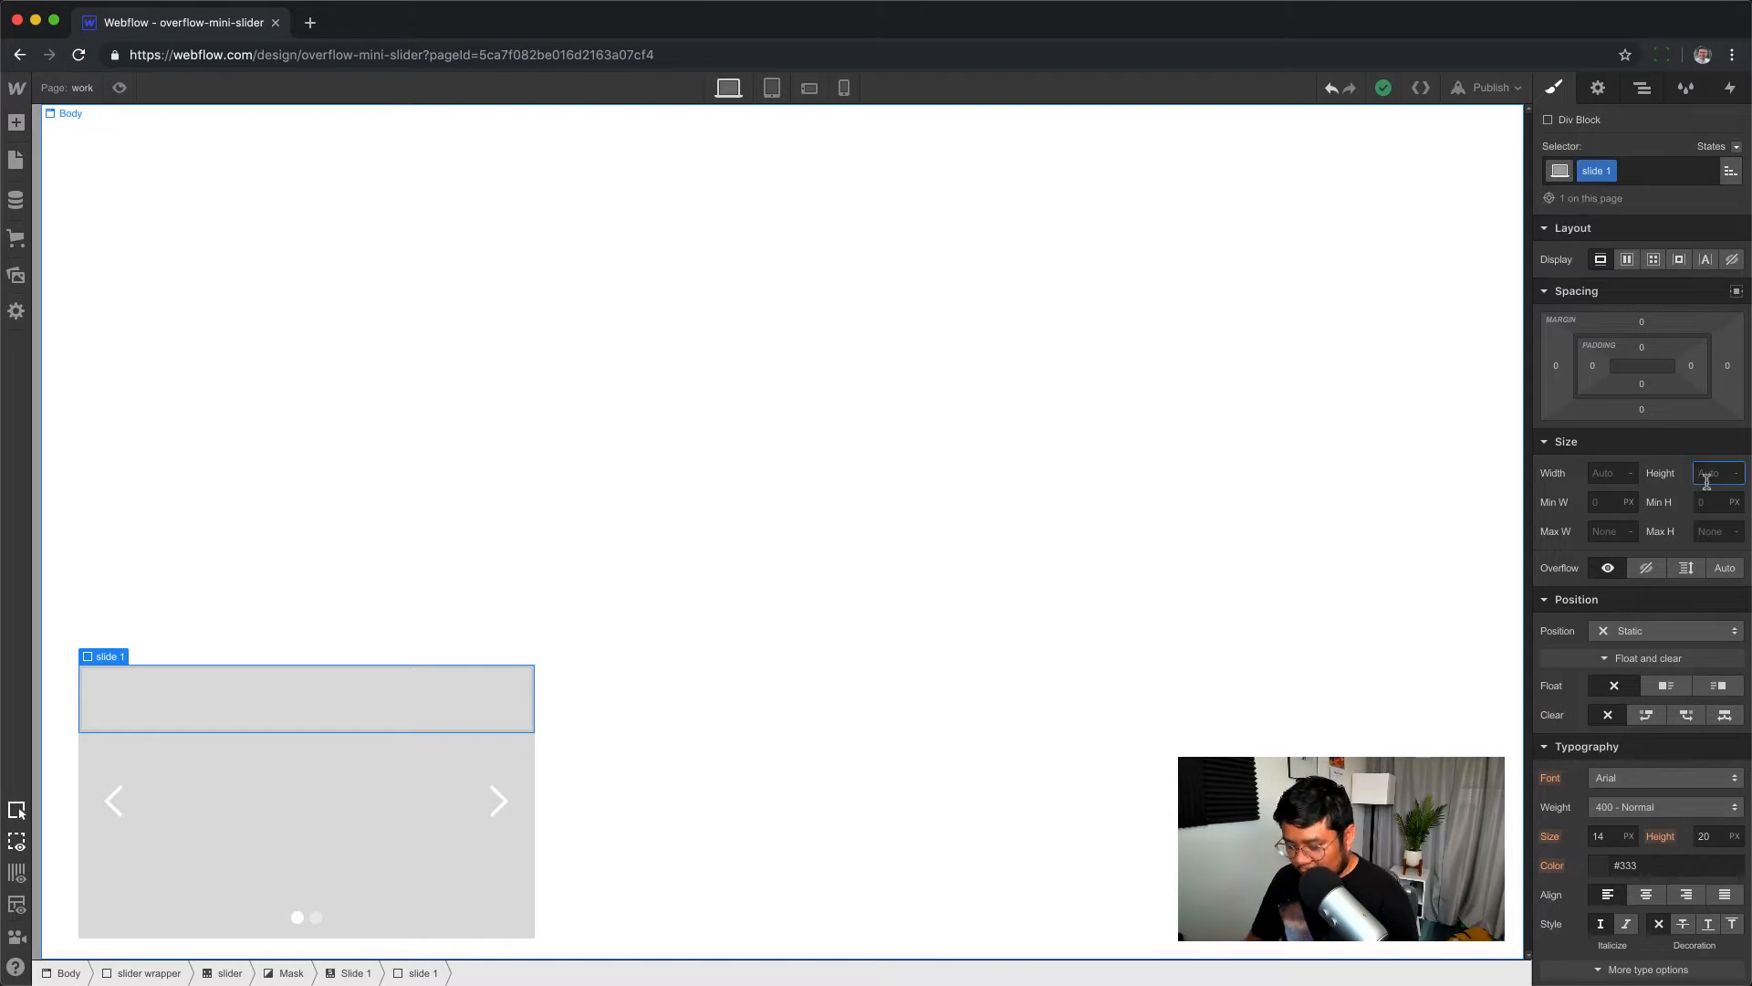
type("100")
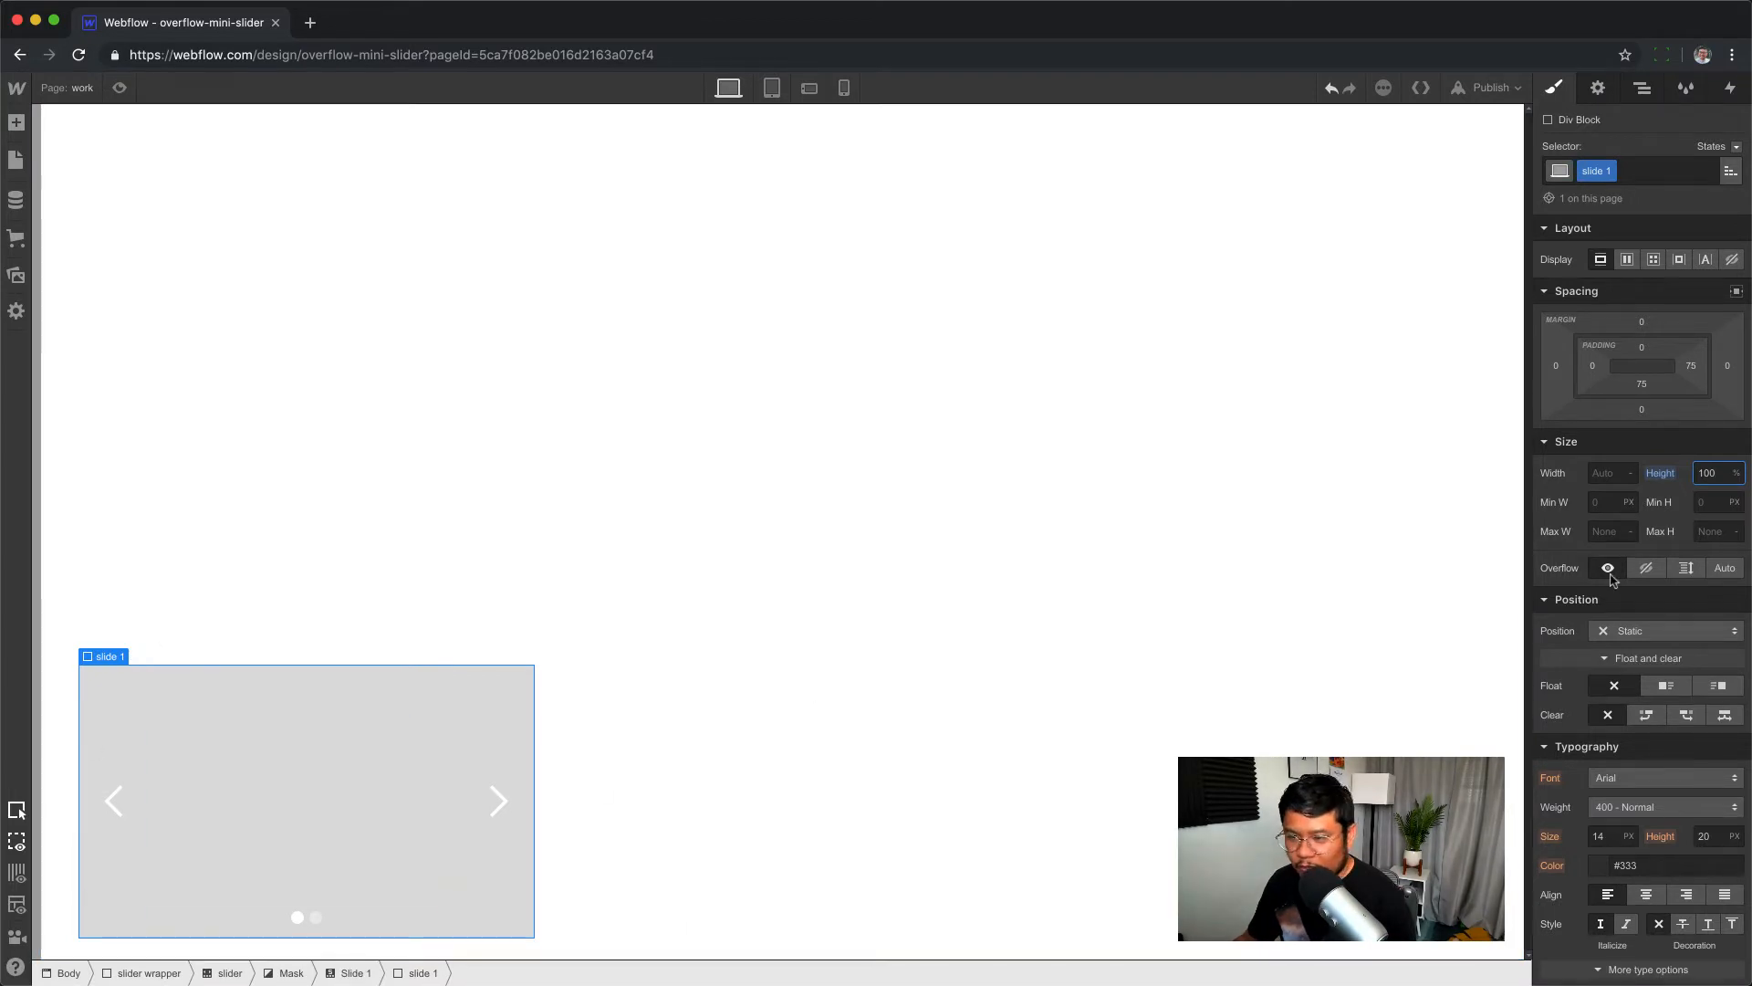
- Make the slide 1 div block a horizontal flex container with children aligned to the end and justified to the center
left_click(1626, 259)
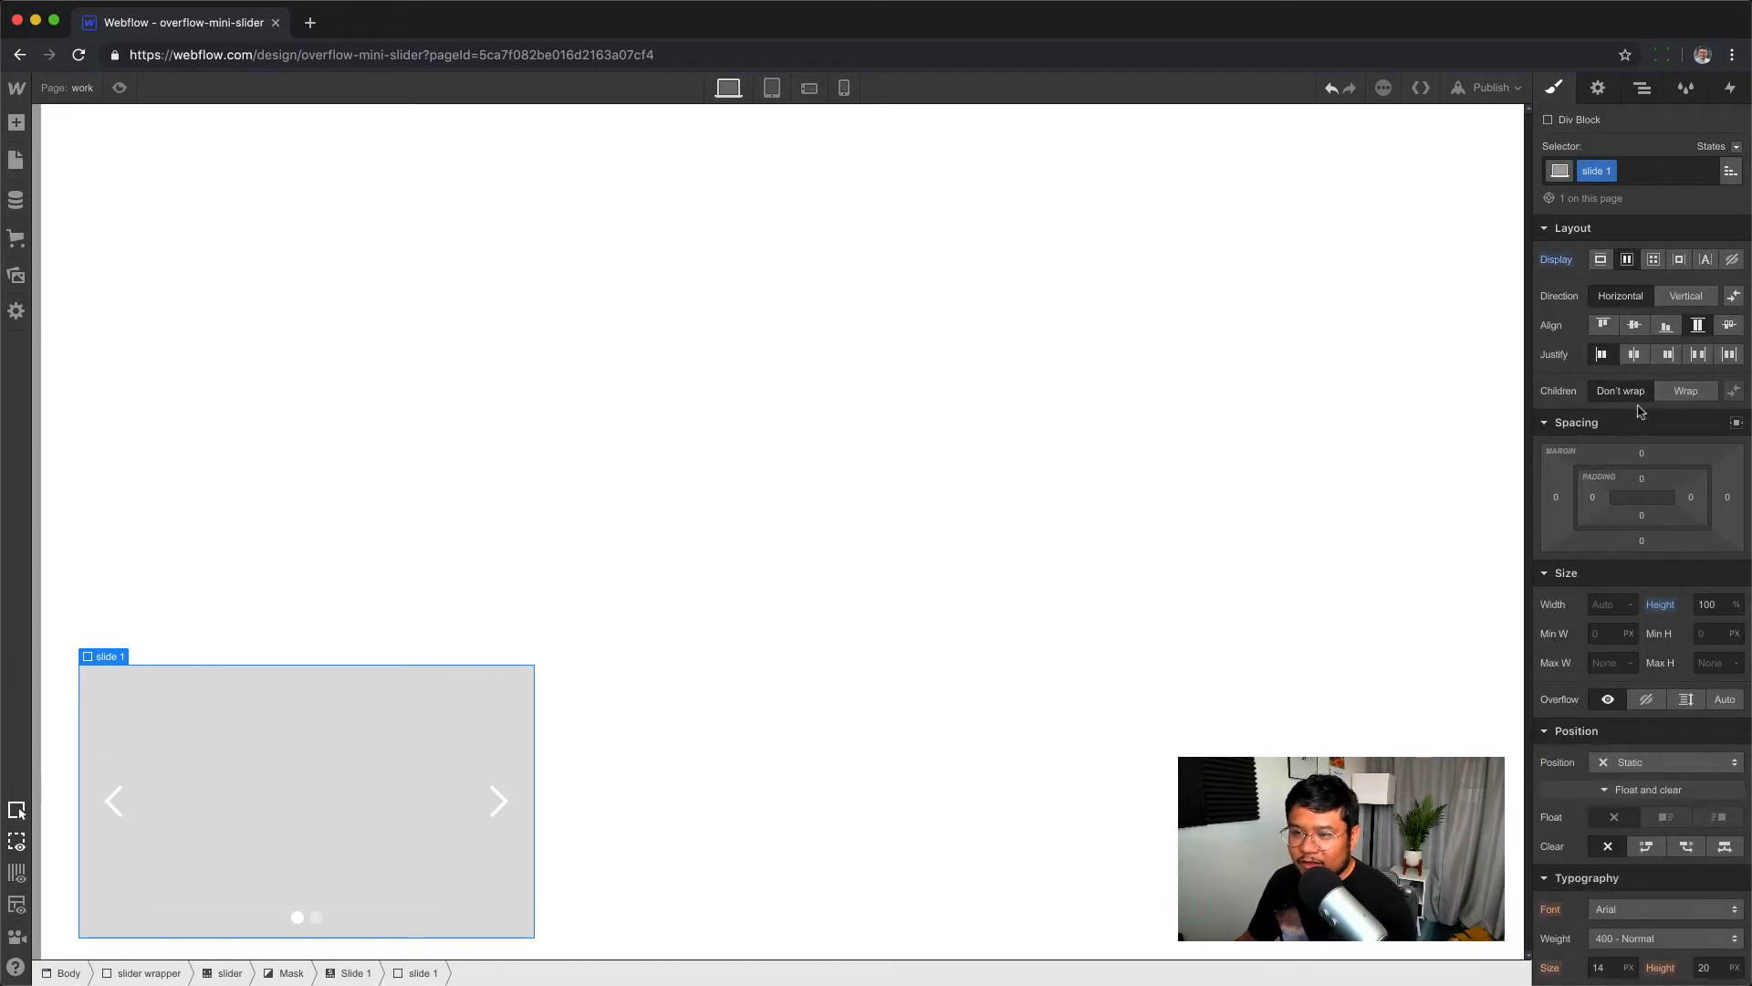
left_click(1667, 331)
left_click(1634, 356)
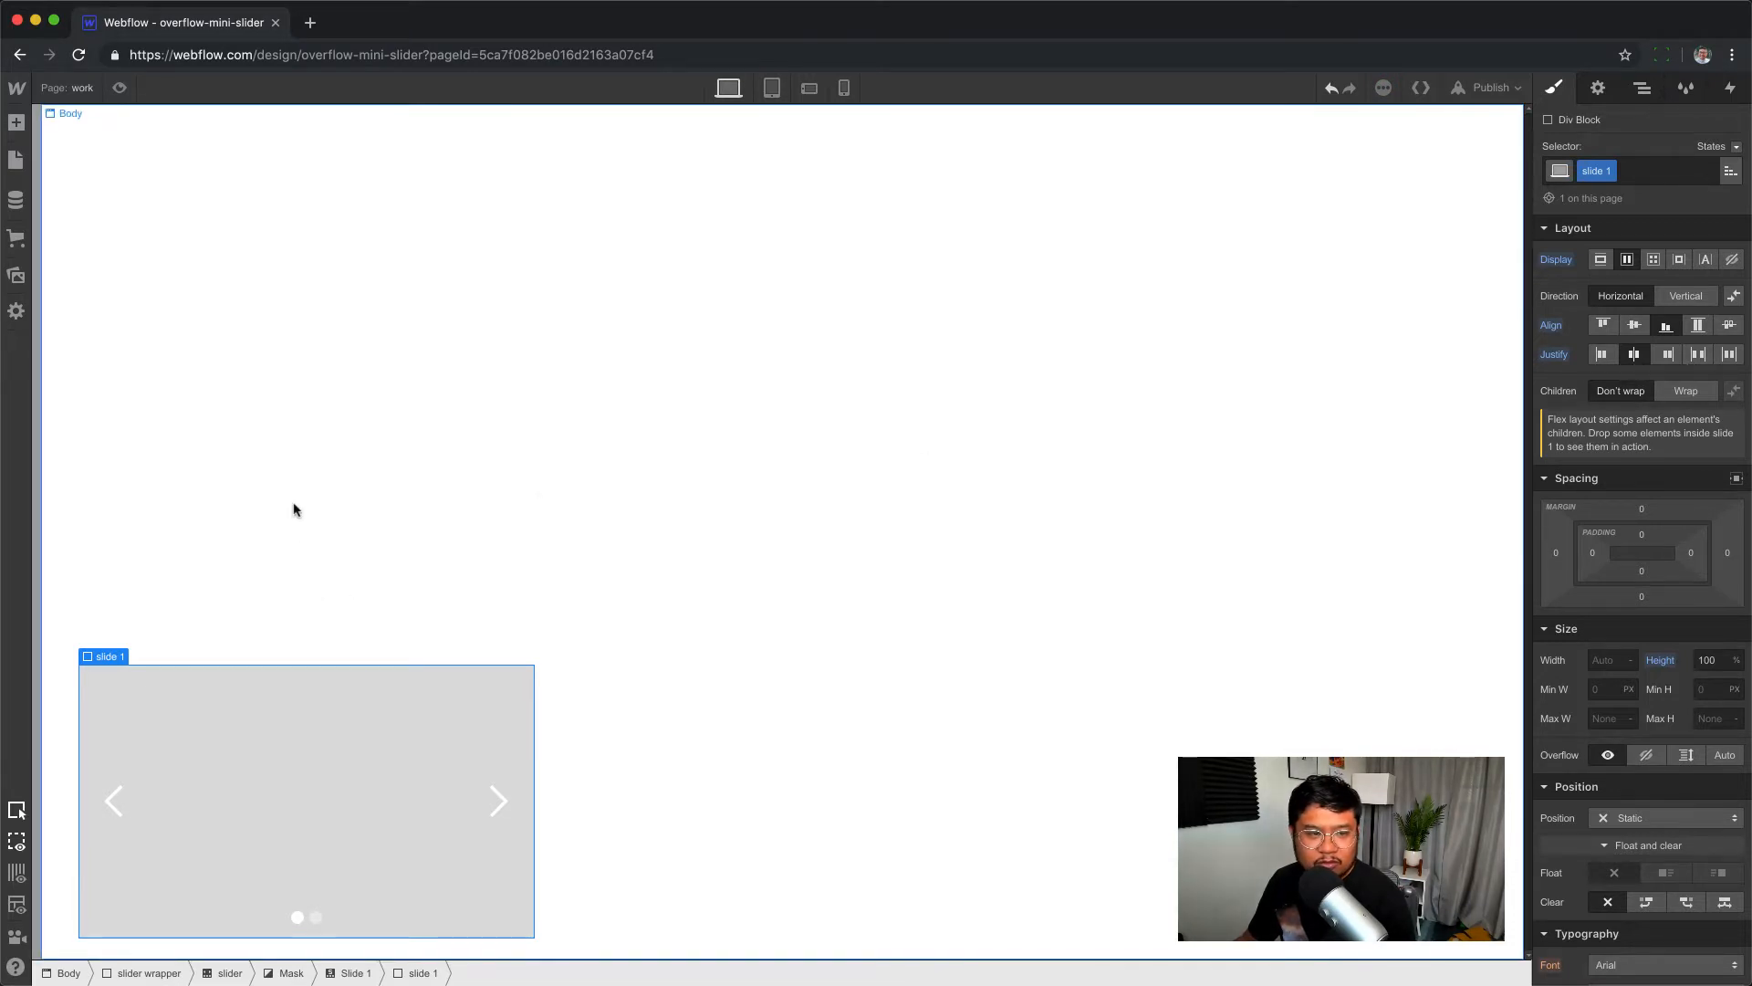
- Add a text block inside the slide 1 div block and set the div's bottom padding to 50 px
key("a")
left_click_drag(75, 725, 354, 766)
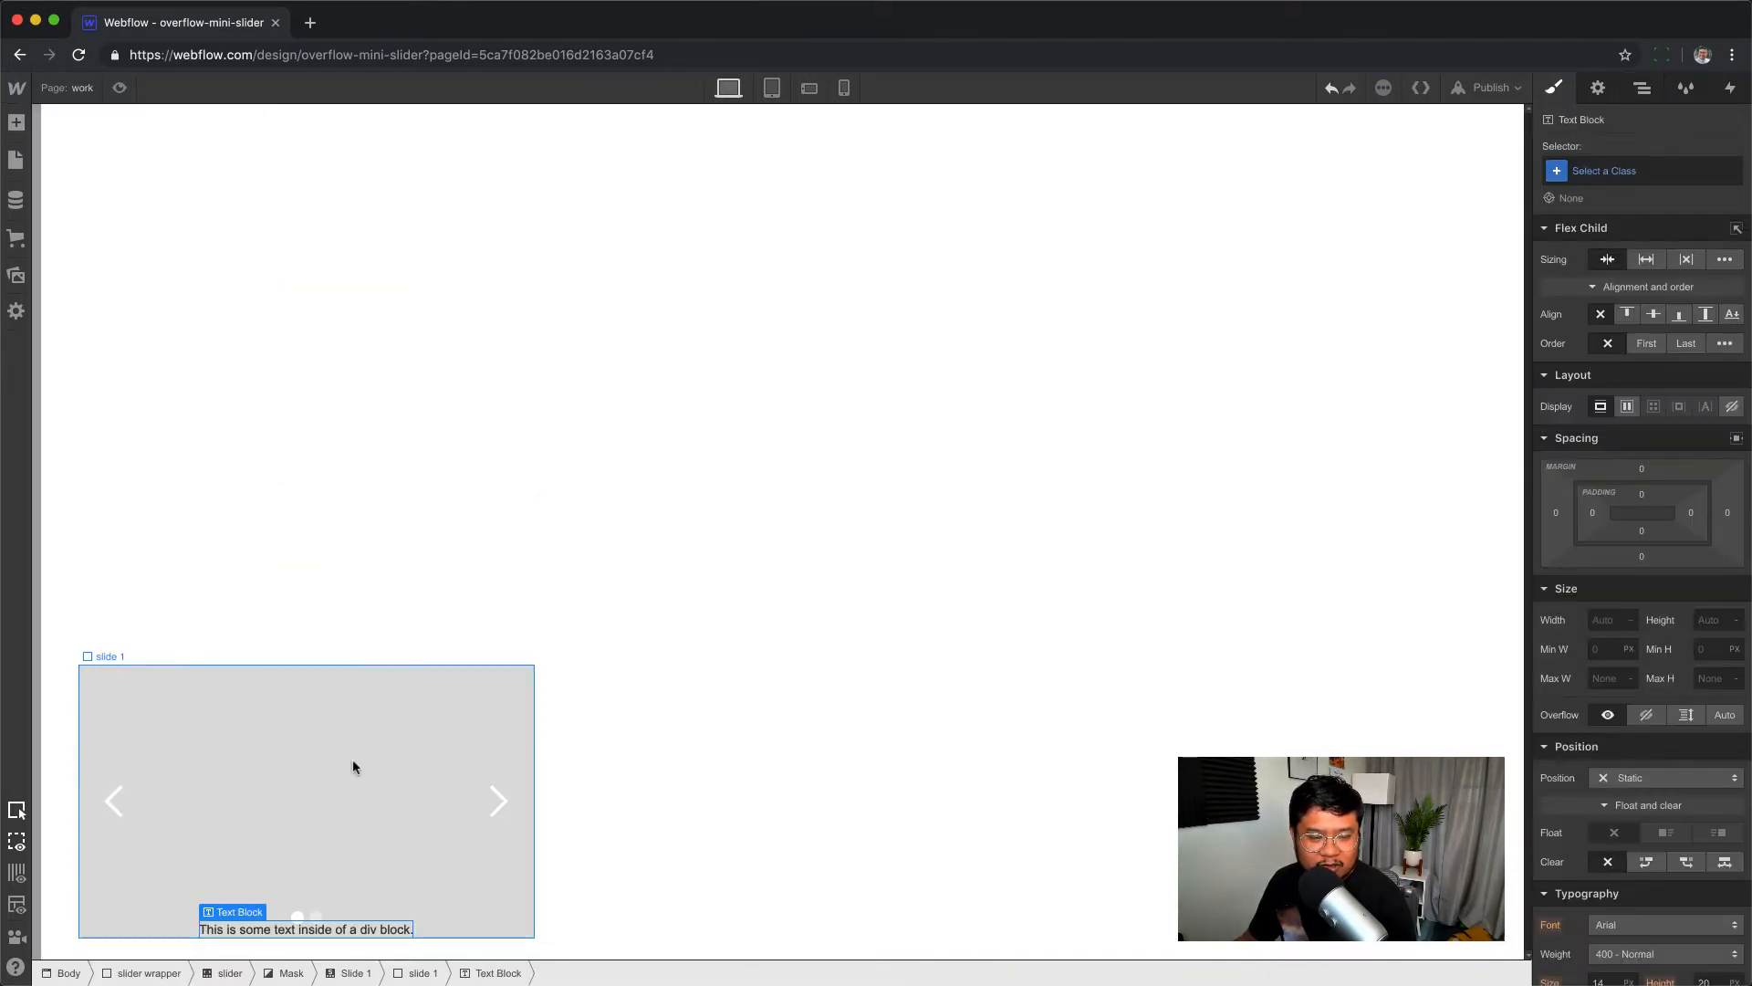
left_click(367, 713)
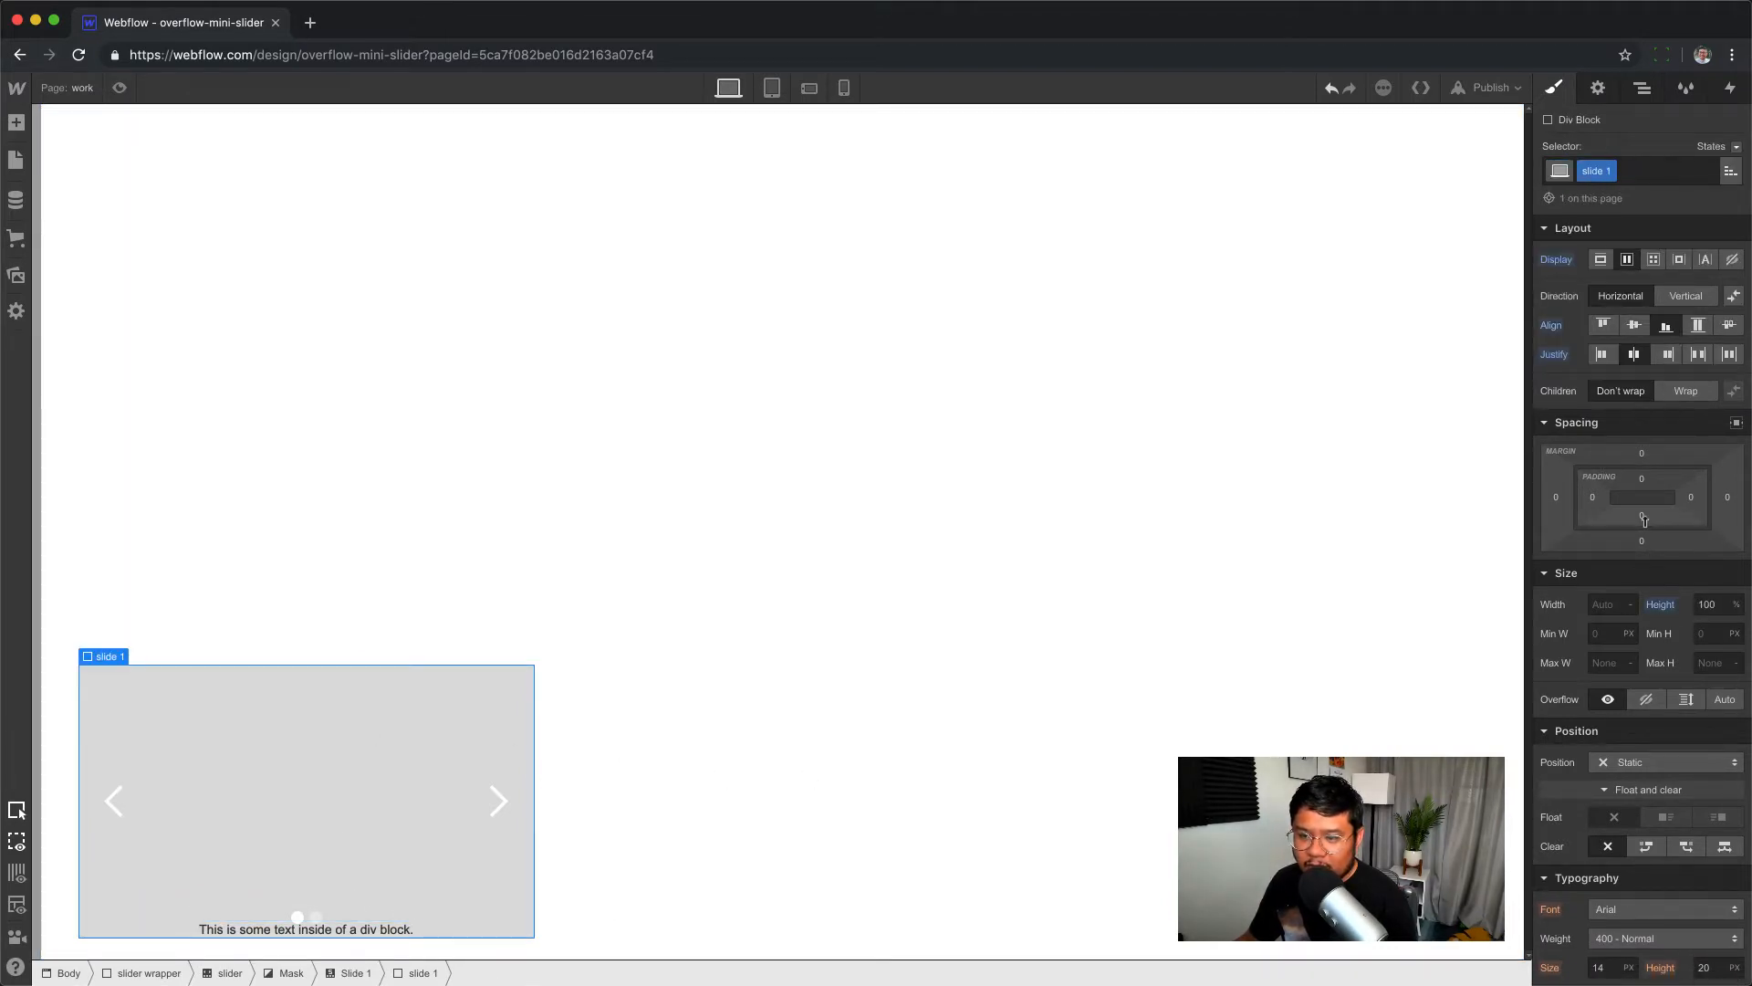
left_click_drag(1642, 517, 1662, 384)
- Style the slide 1 div block's text in Montserrat, weight 600 - Semi Bold, with the color white
scroll(1697, 805, "down", 3)
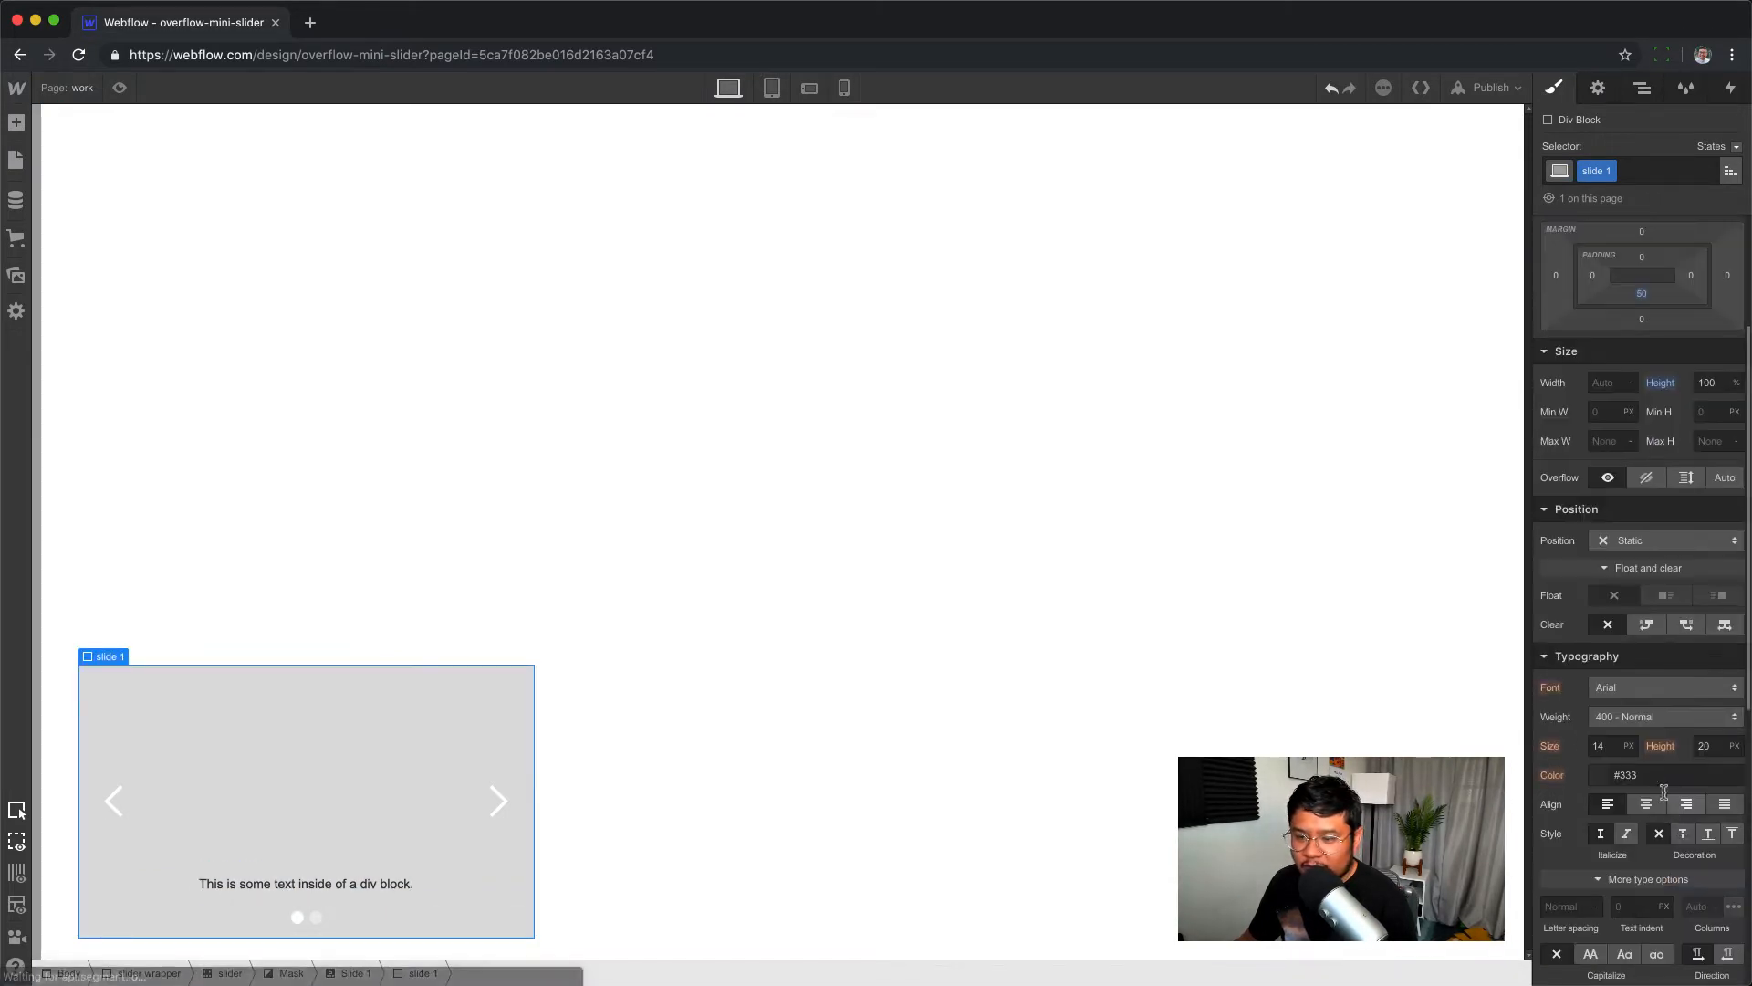
left_click(1642, 689)
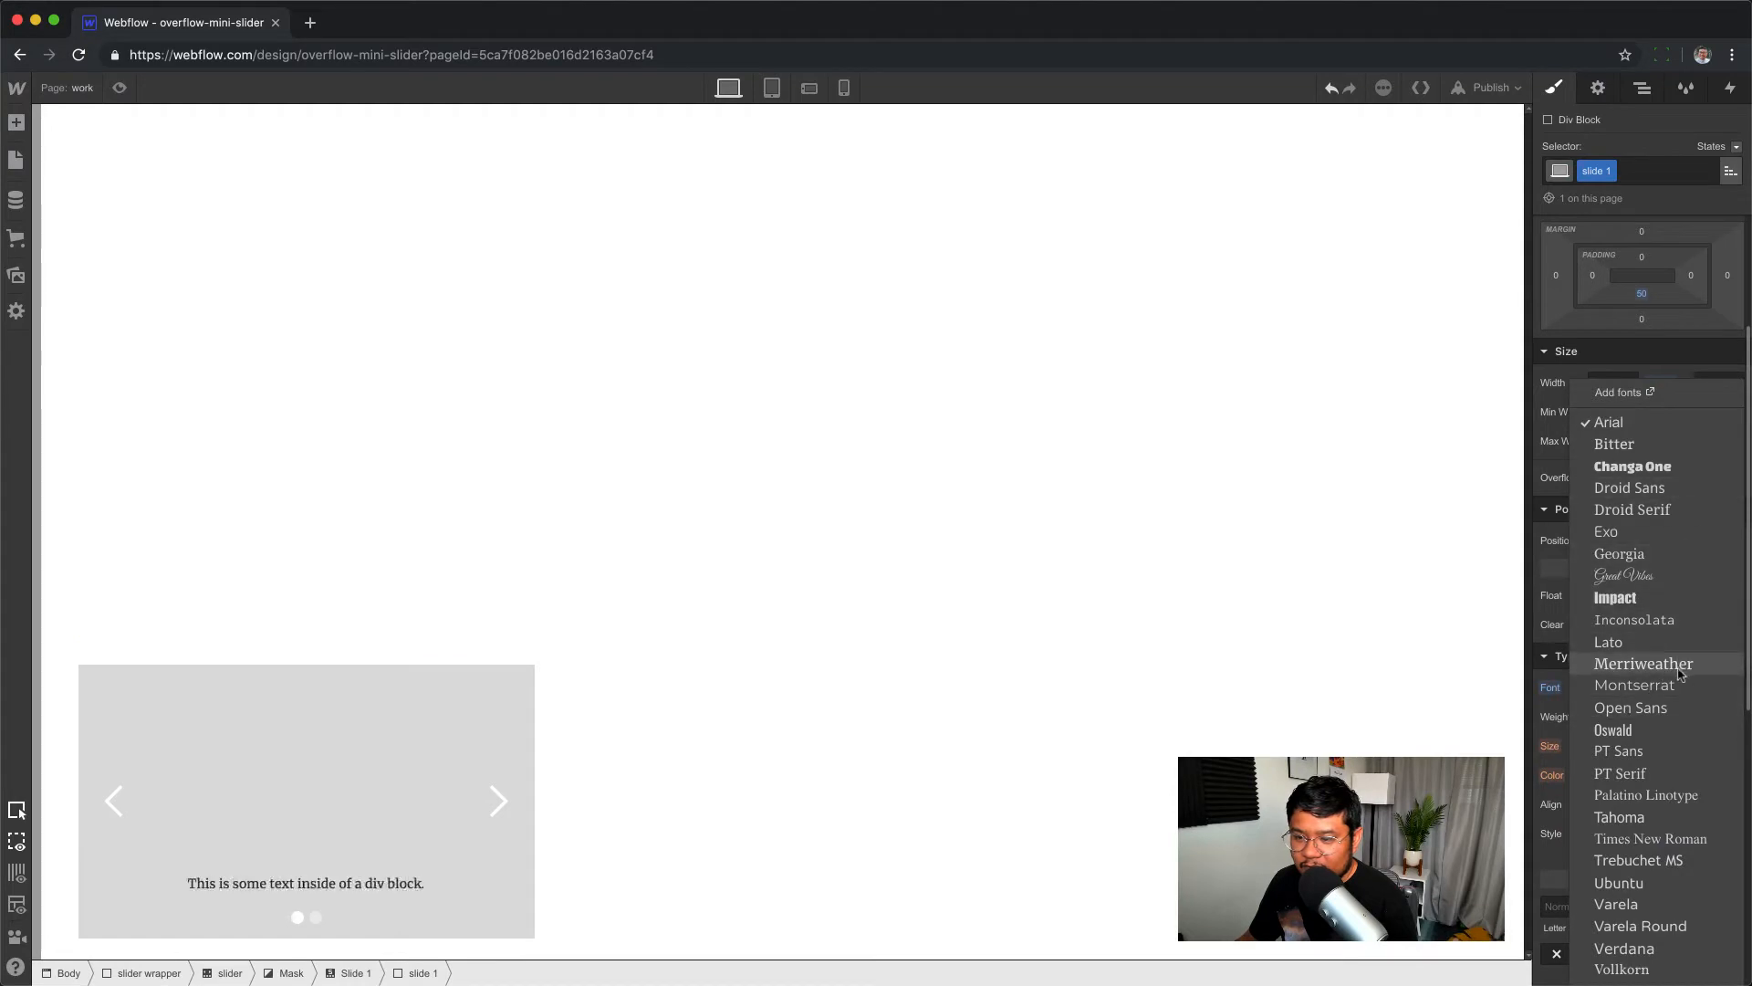
left_click(1633, 685)
scroll(1638, 771, "down", 2)
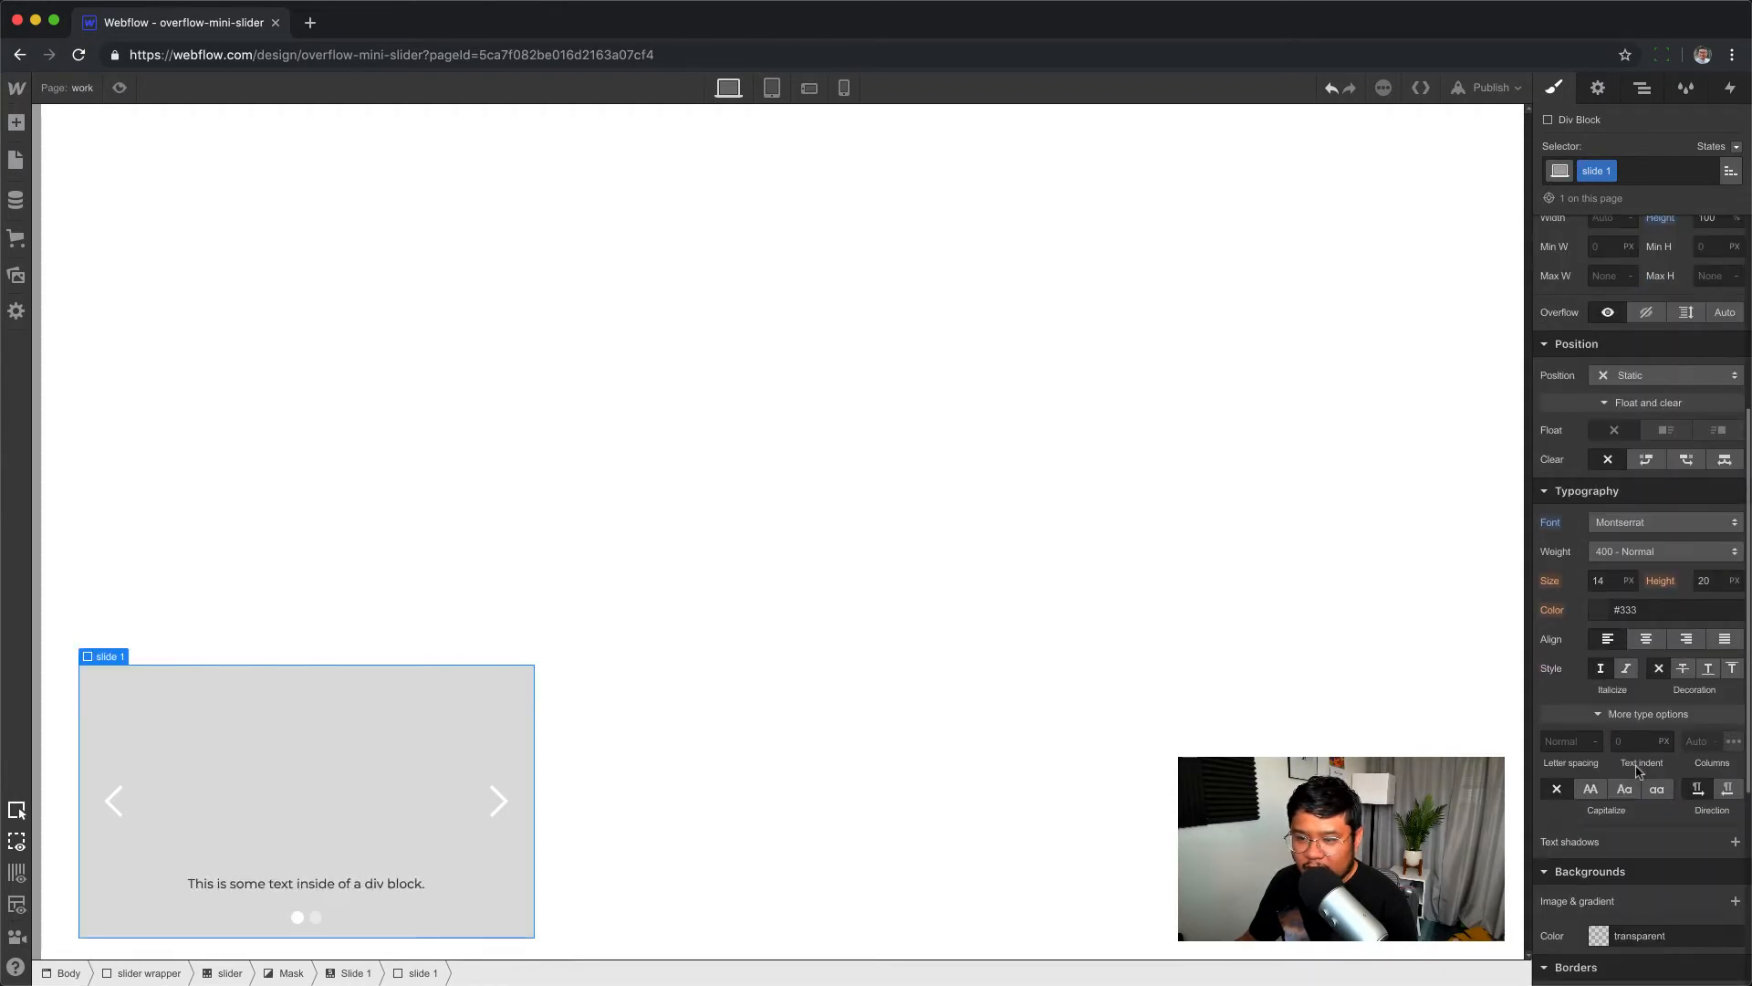
left_click(1633, 552)
left_click(1636, 597)
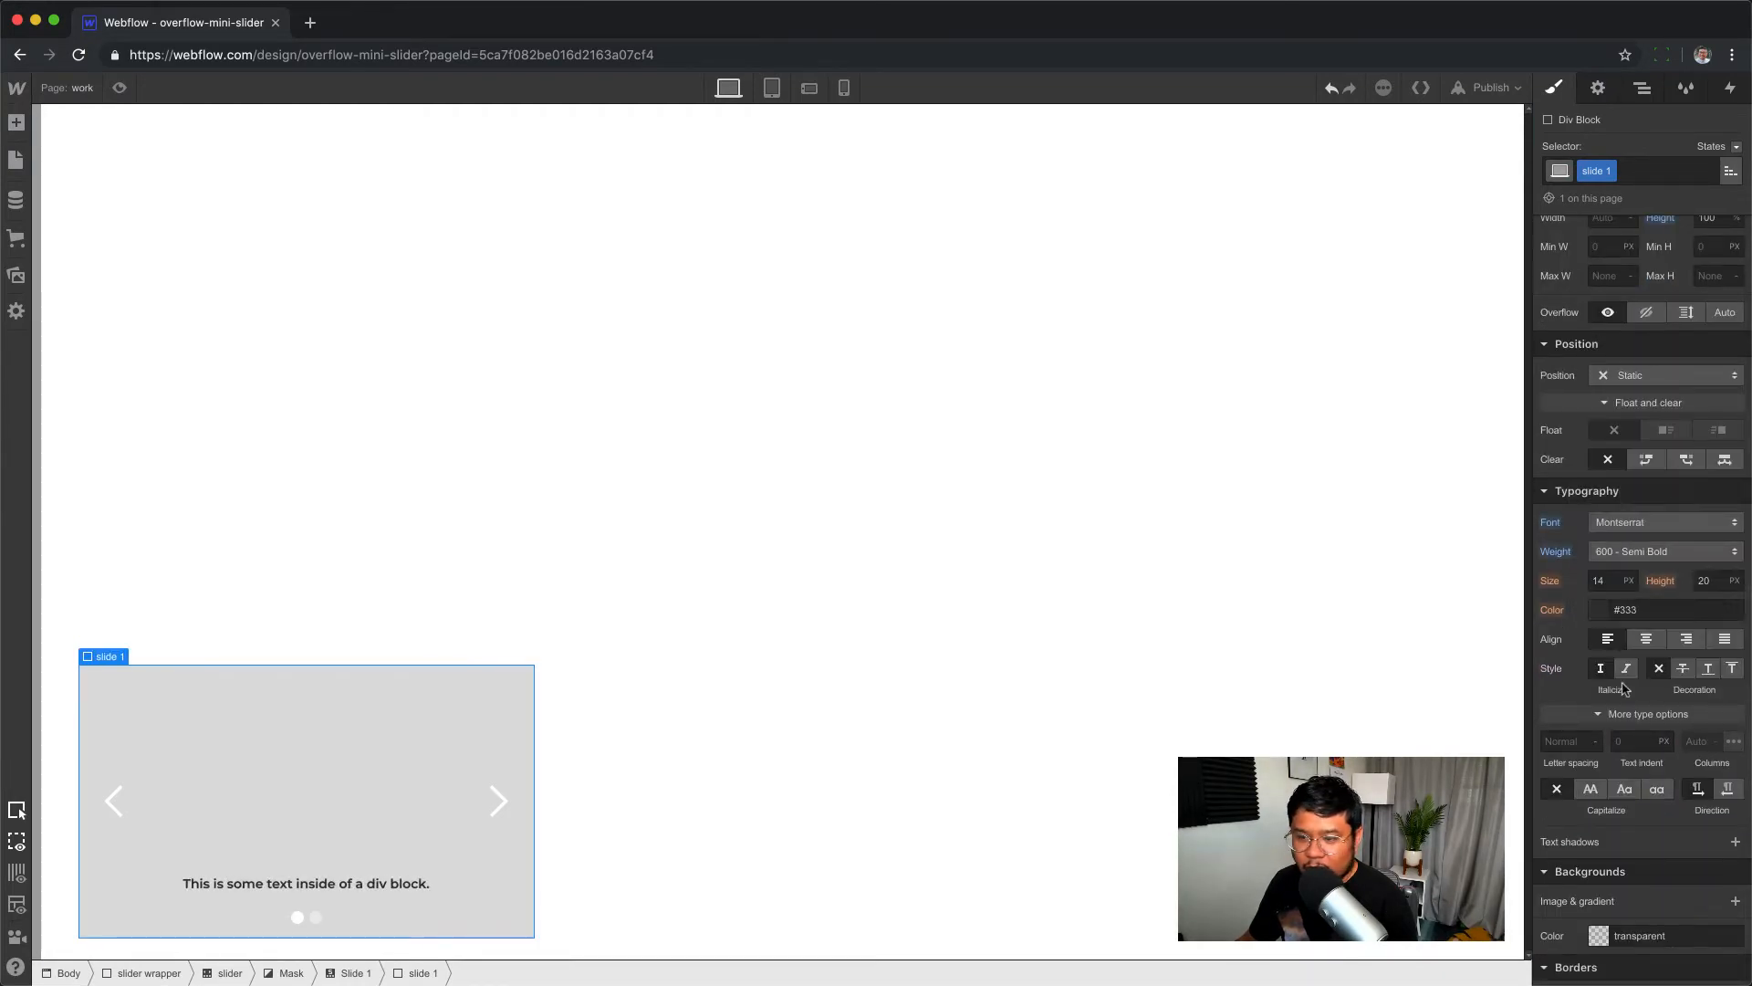
left_click(1637, 612)
type("whi")
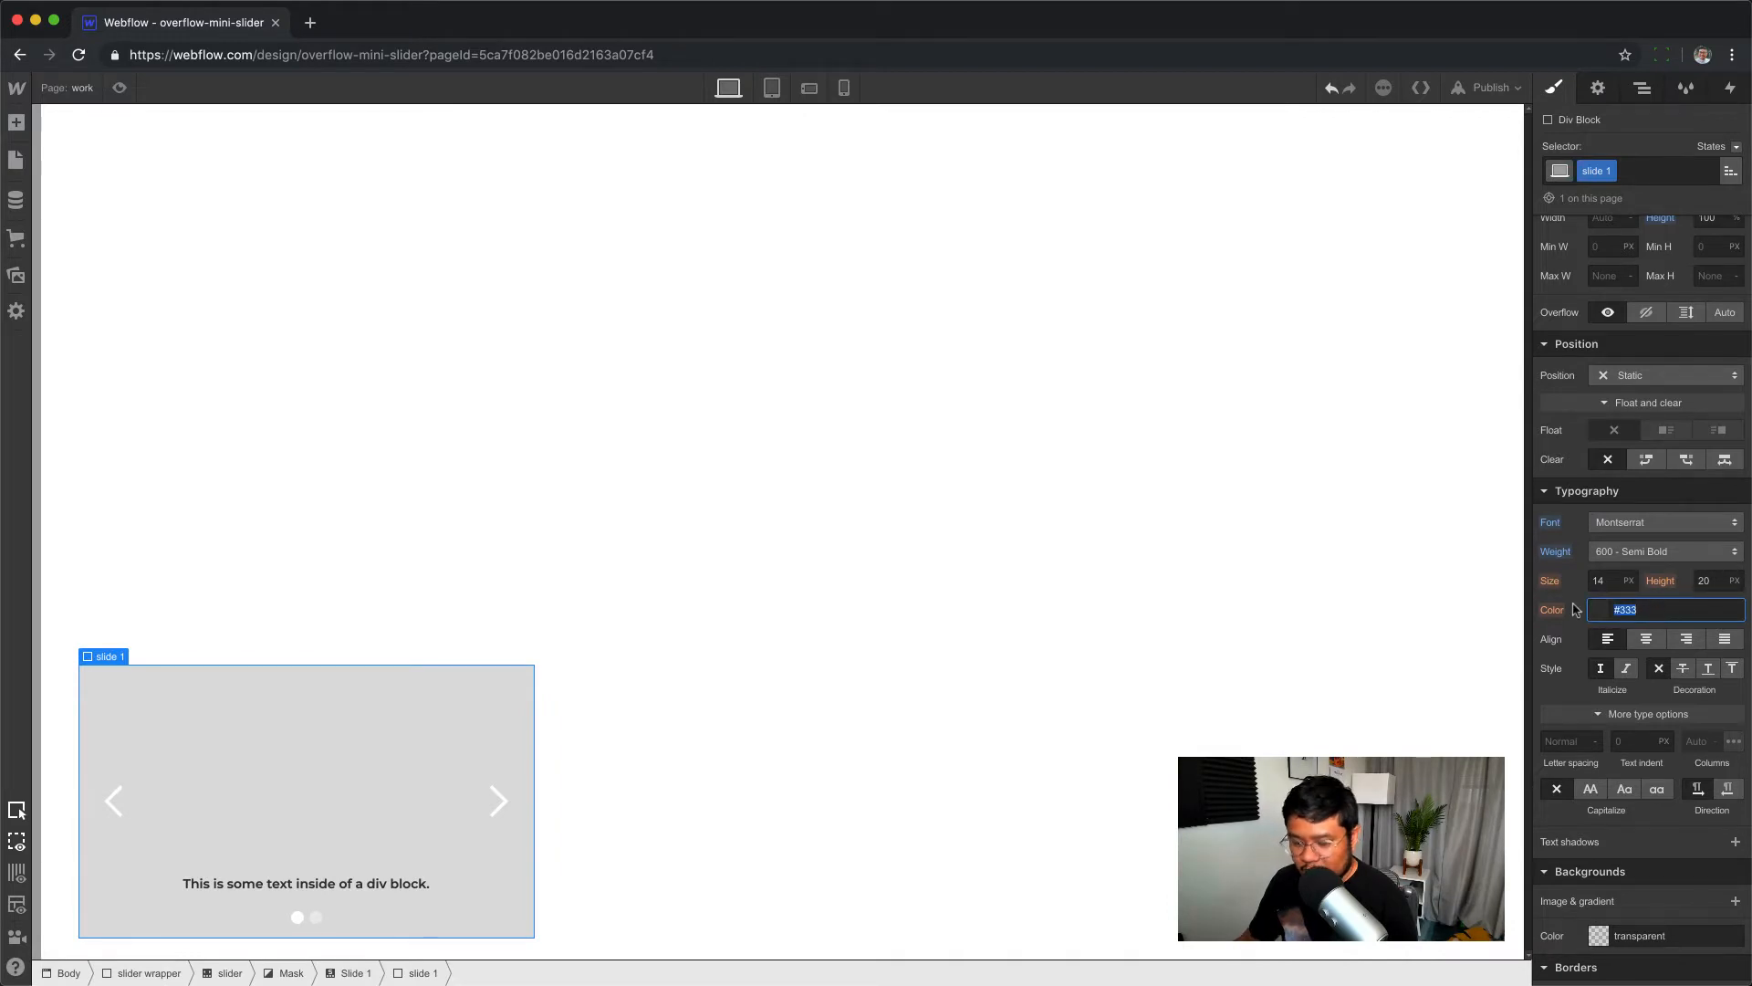
type("te")
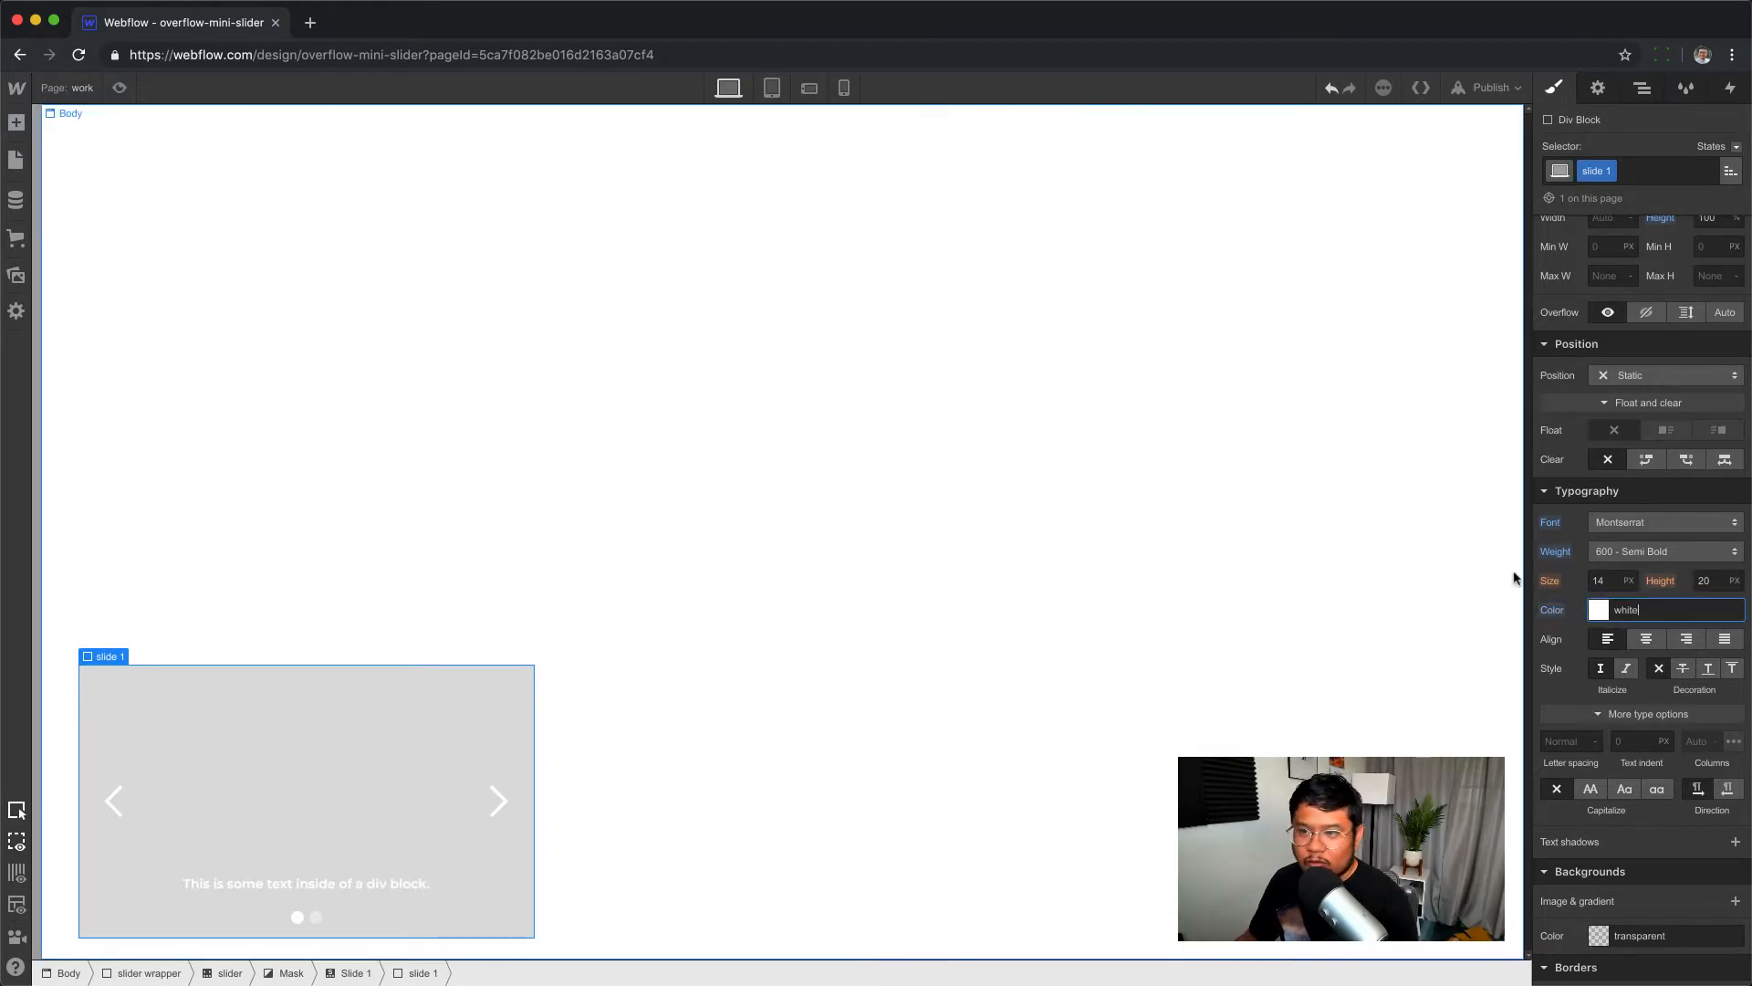
- Give the slide 1 div block the ground squirrel photo as background image, sized to Cover and centered at 50% left and 50% top
scroll(1629, 717, "down", 1)
scroll(1629, 716, "down", 5)
left_click(1736, 535)
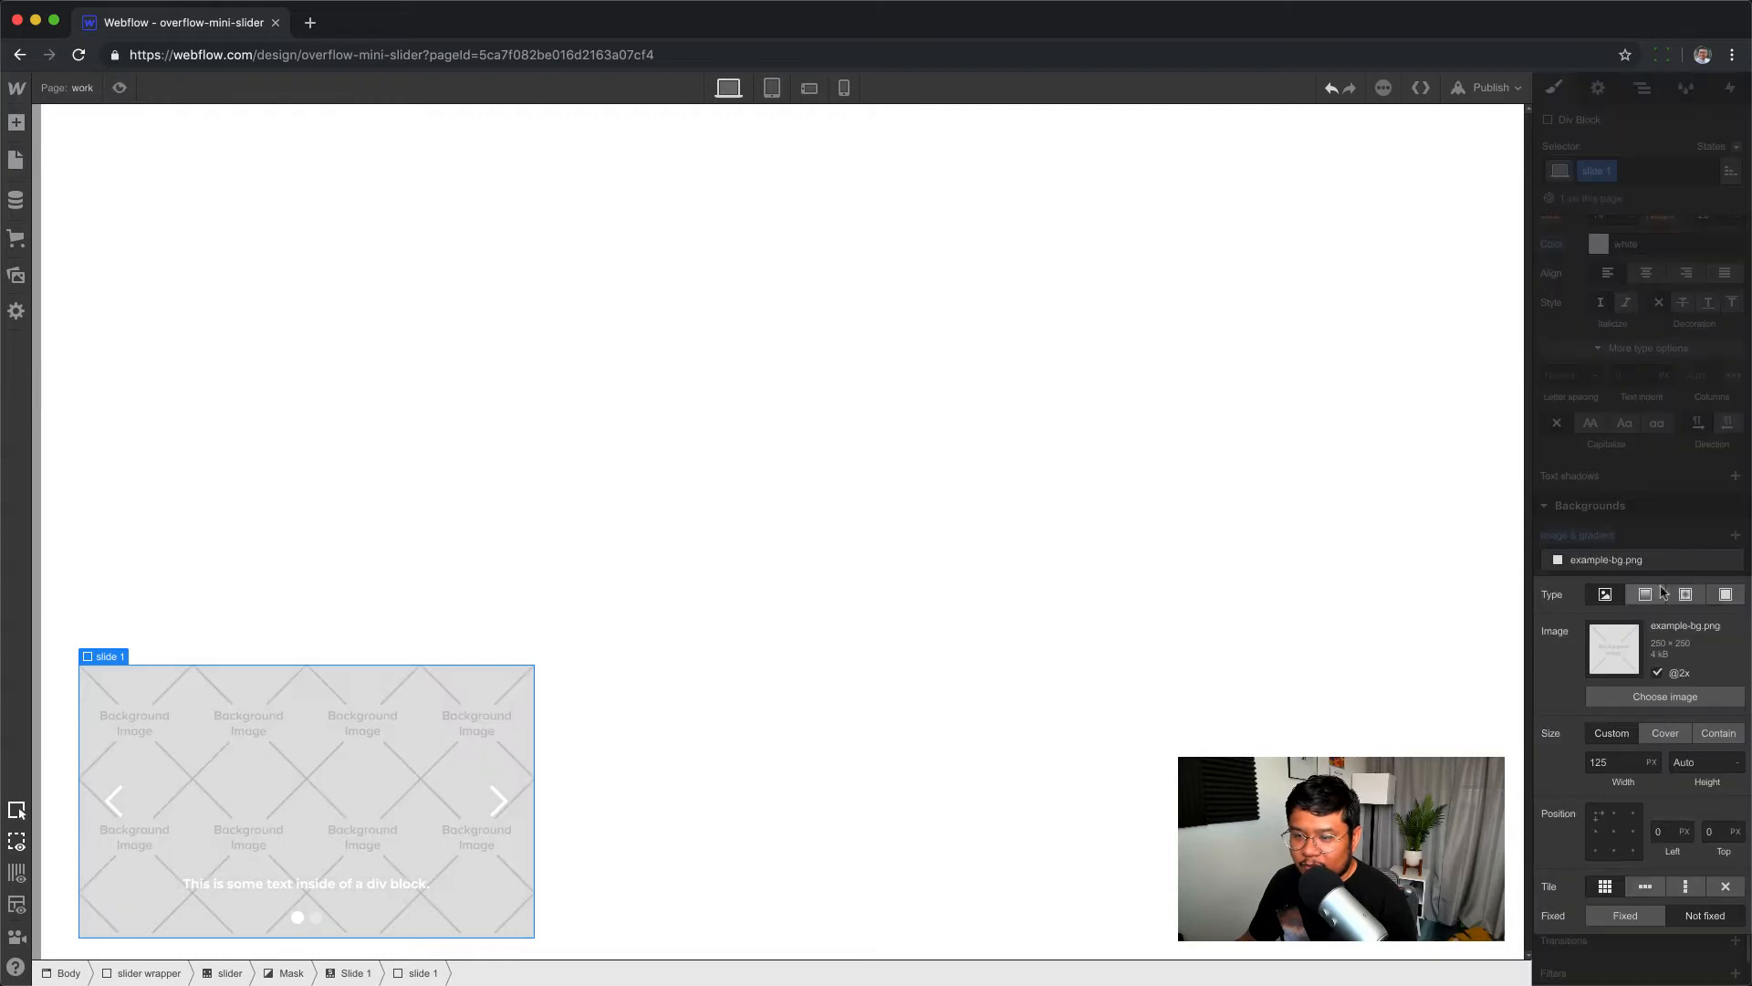
left_click(1653, 697)
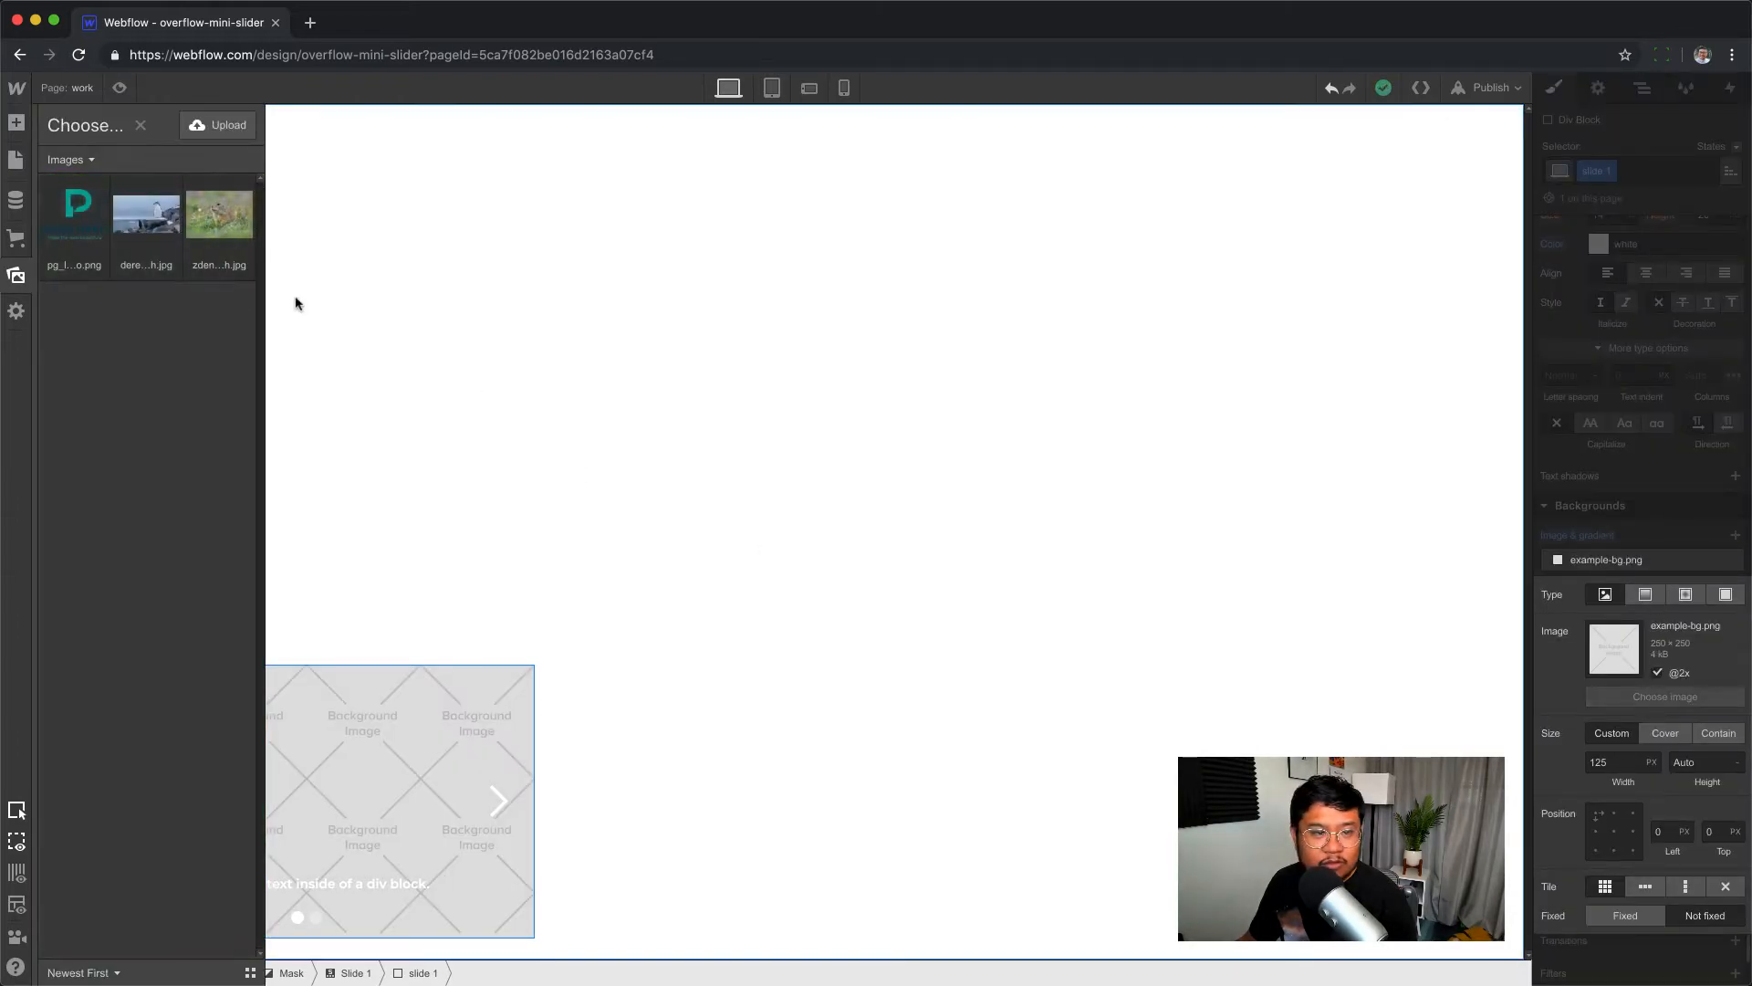
left_click(218, 233)
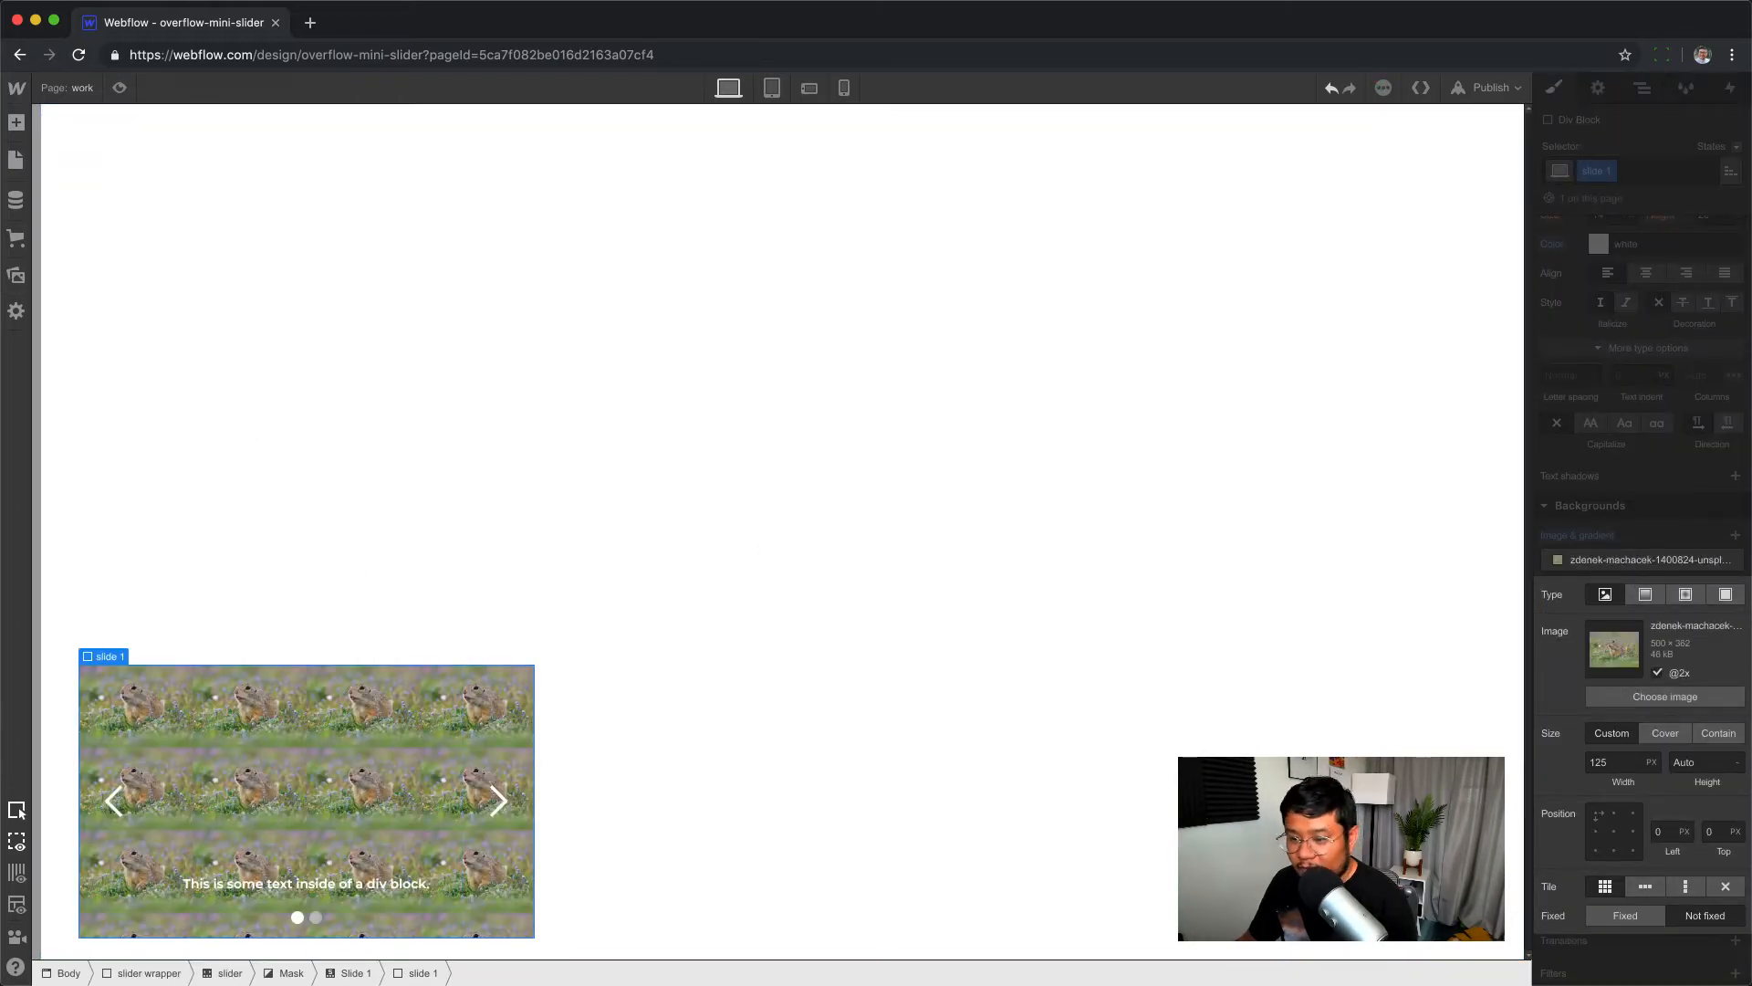
left_click(1659, 734)
left_click(1614, 832)
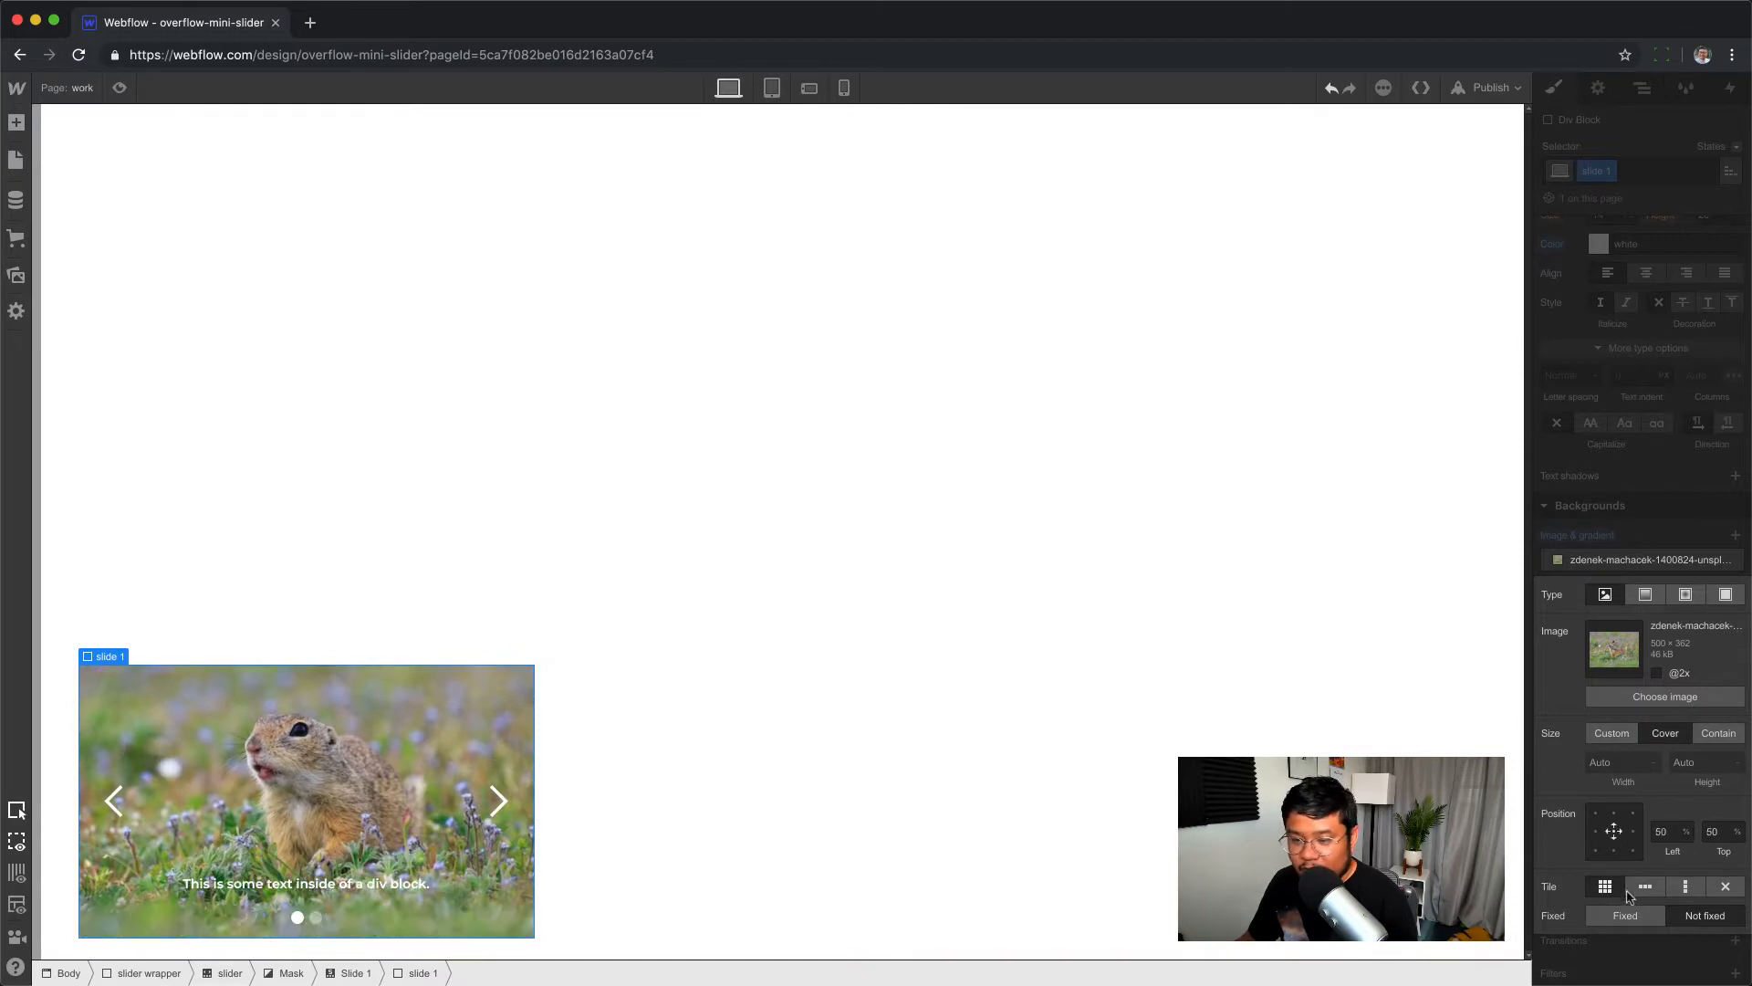
- Change the slide 1 div block's text color to black
left_click(1621, 390)
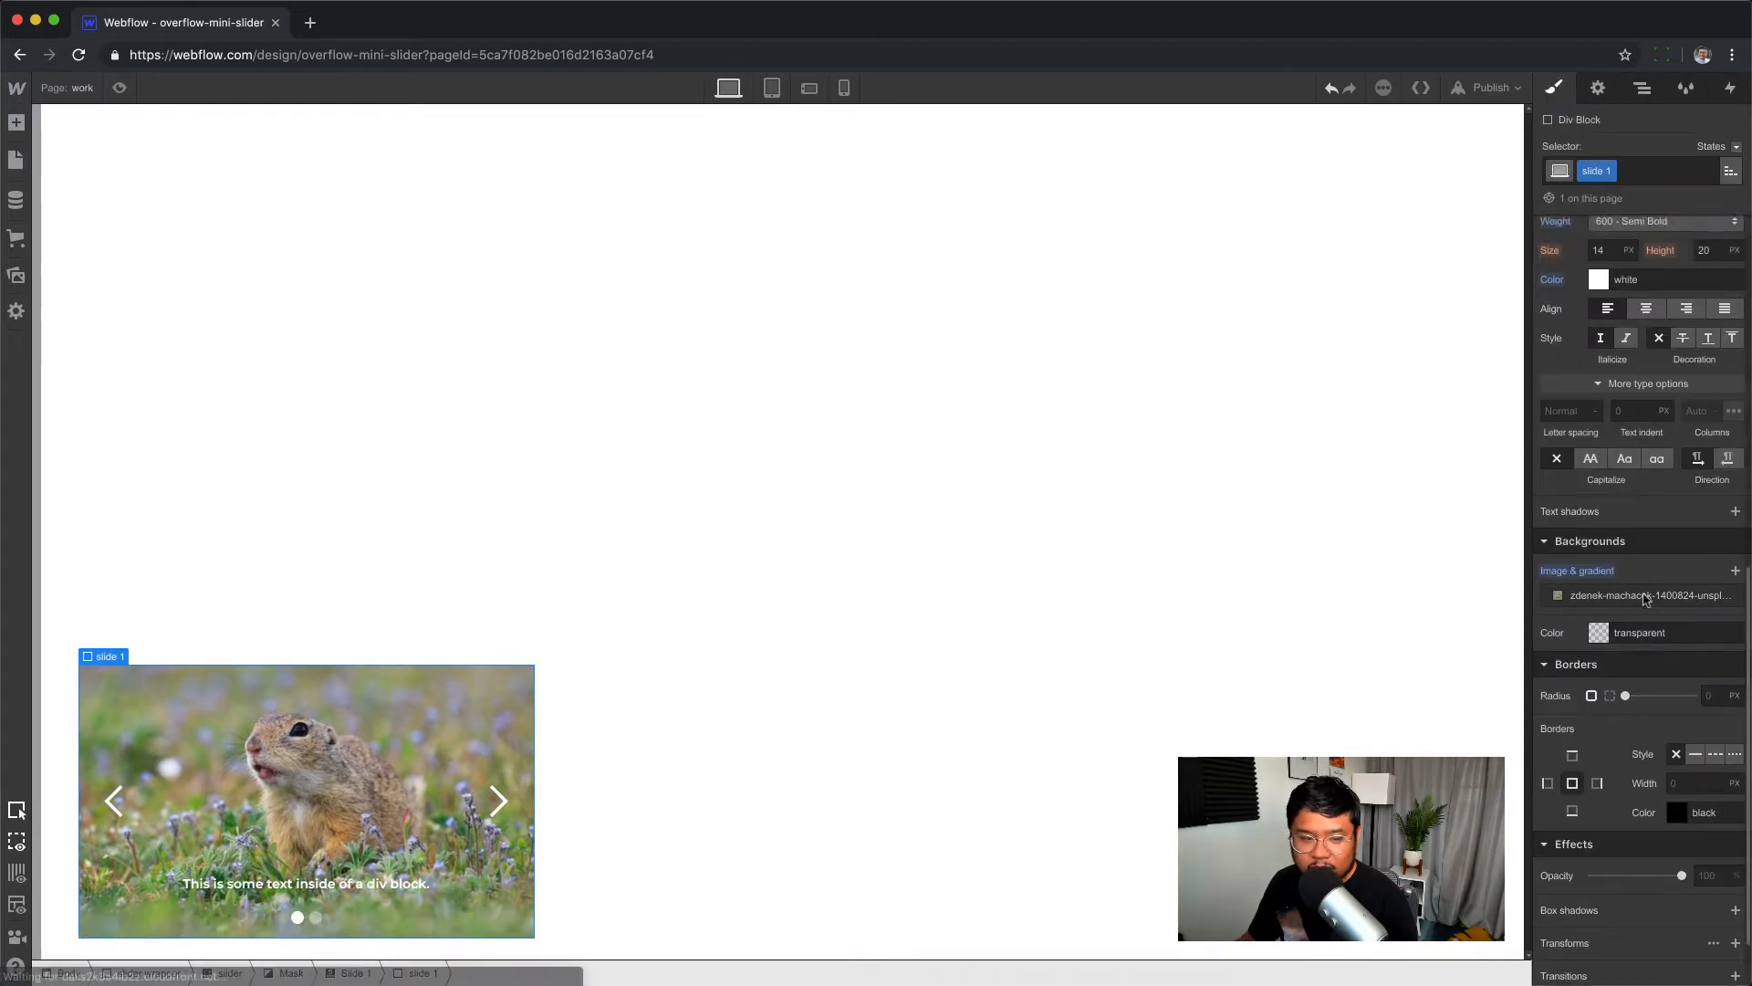
scroll(1646, 598, "up", 3)
left_click(1597, 431)
left_click(1597, 553)
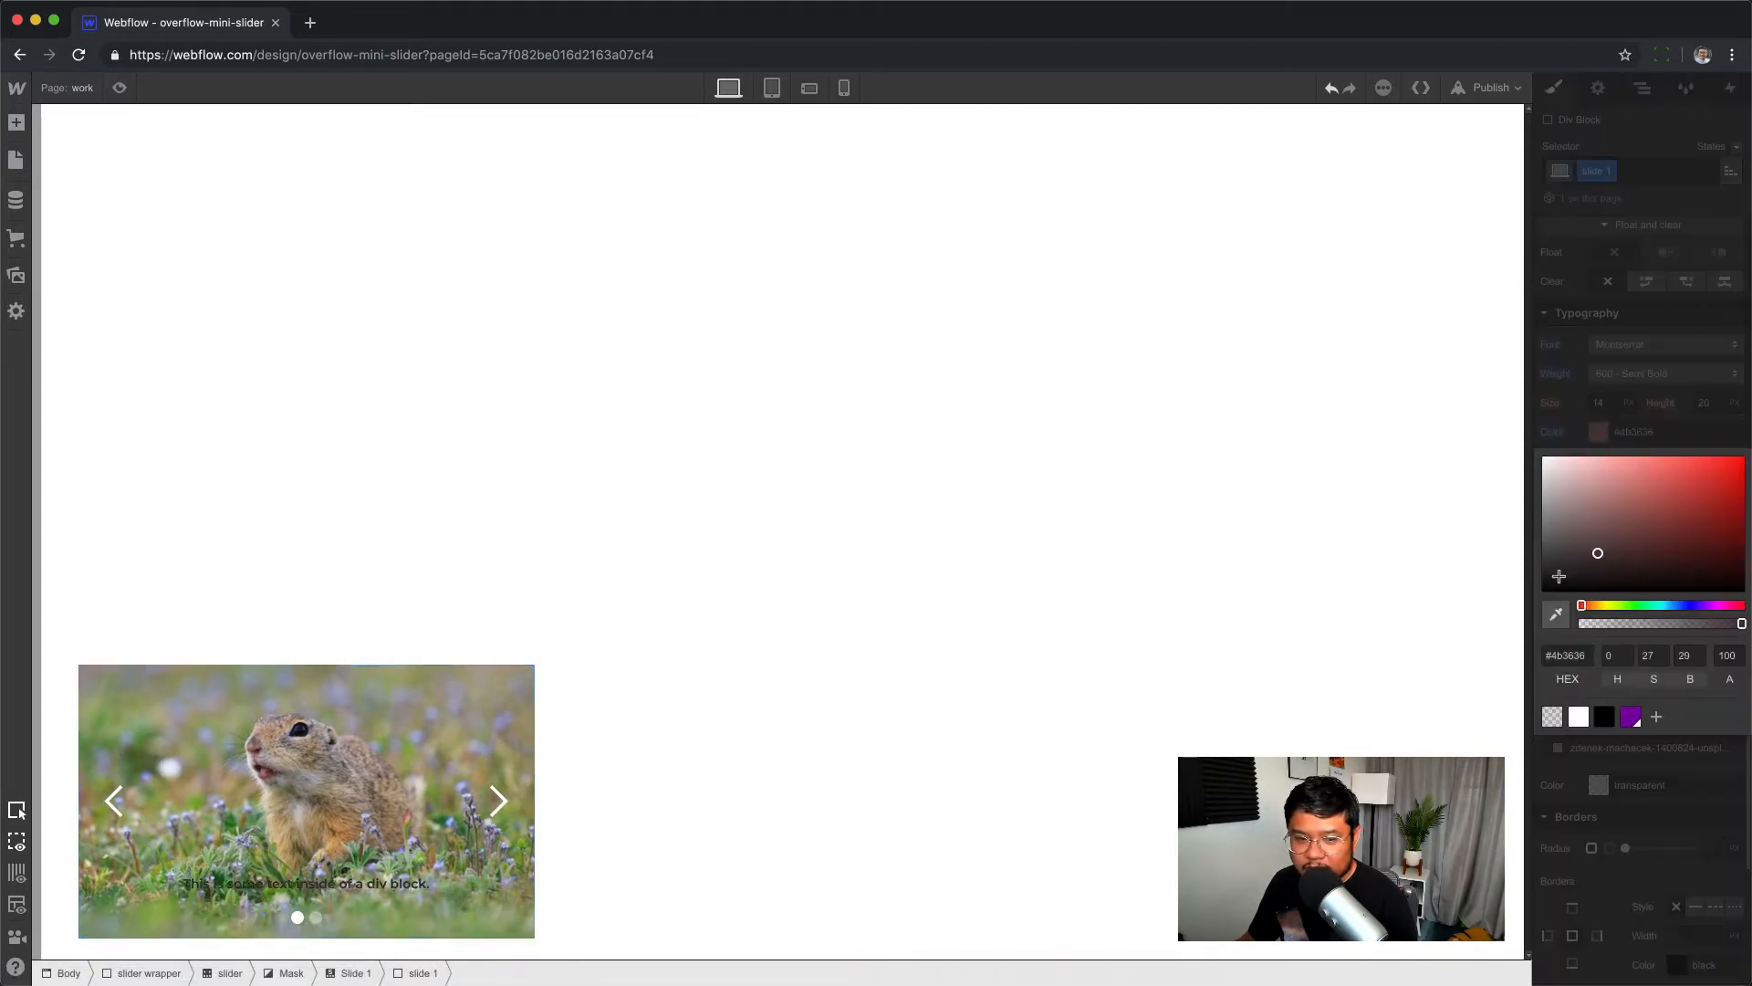
left_click_drag(1559, 577, 1470, 657)
left_click(1681, 431)
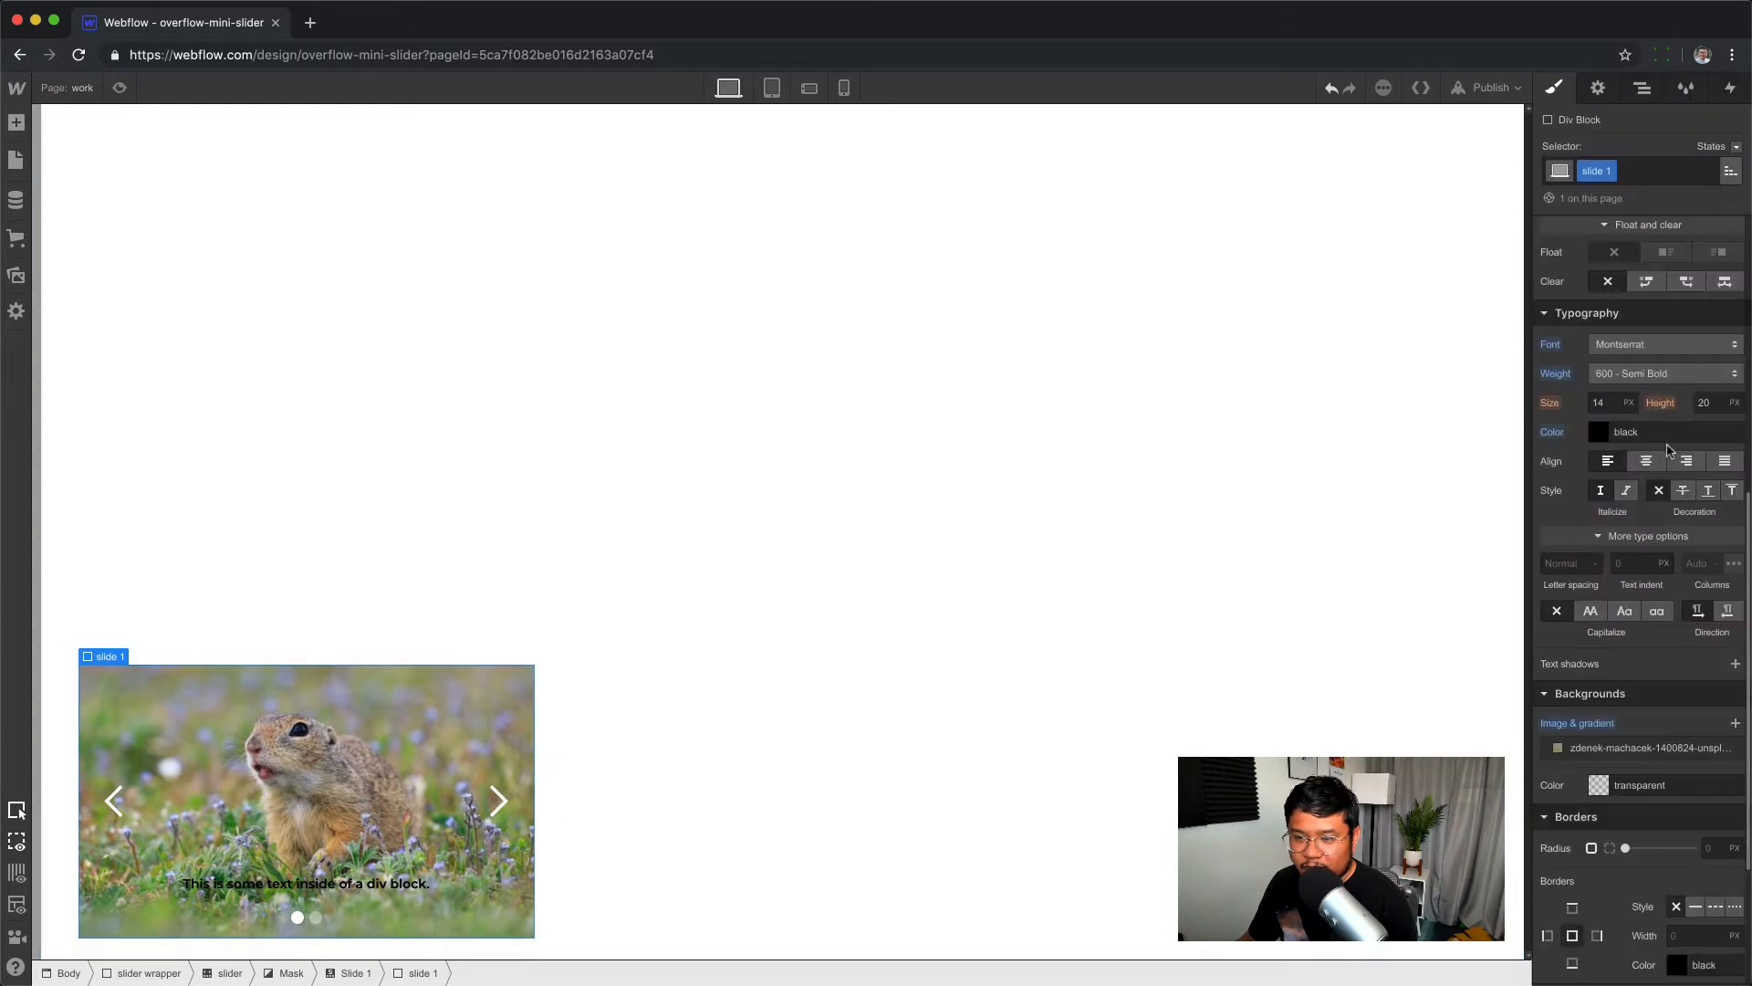
- Set the slide 1 div block's font size to 20 px and line height to 30 px
left_click(1599, 402)
type("20")
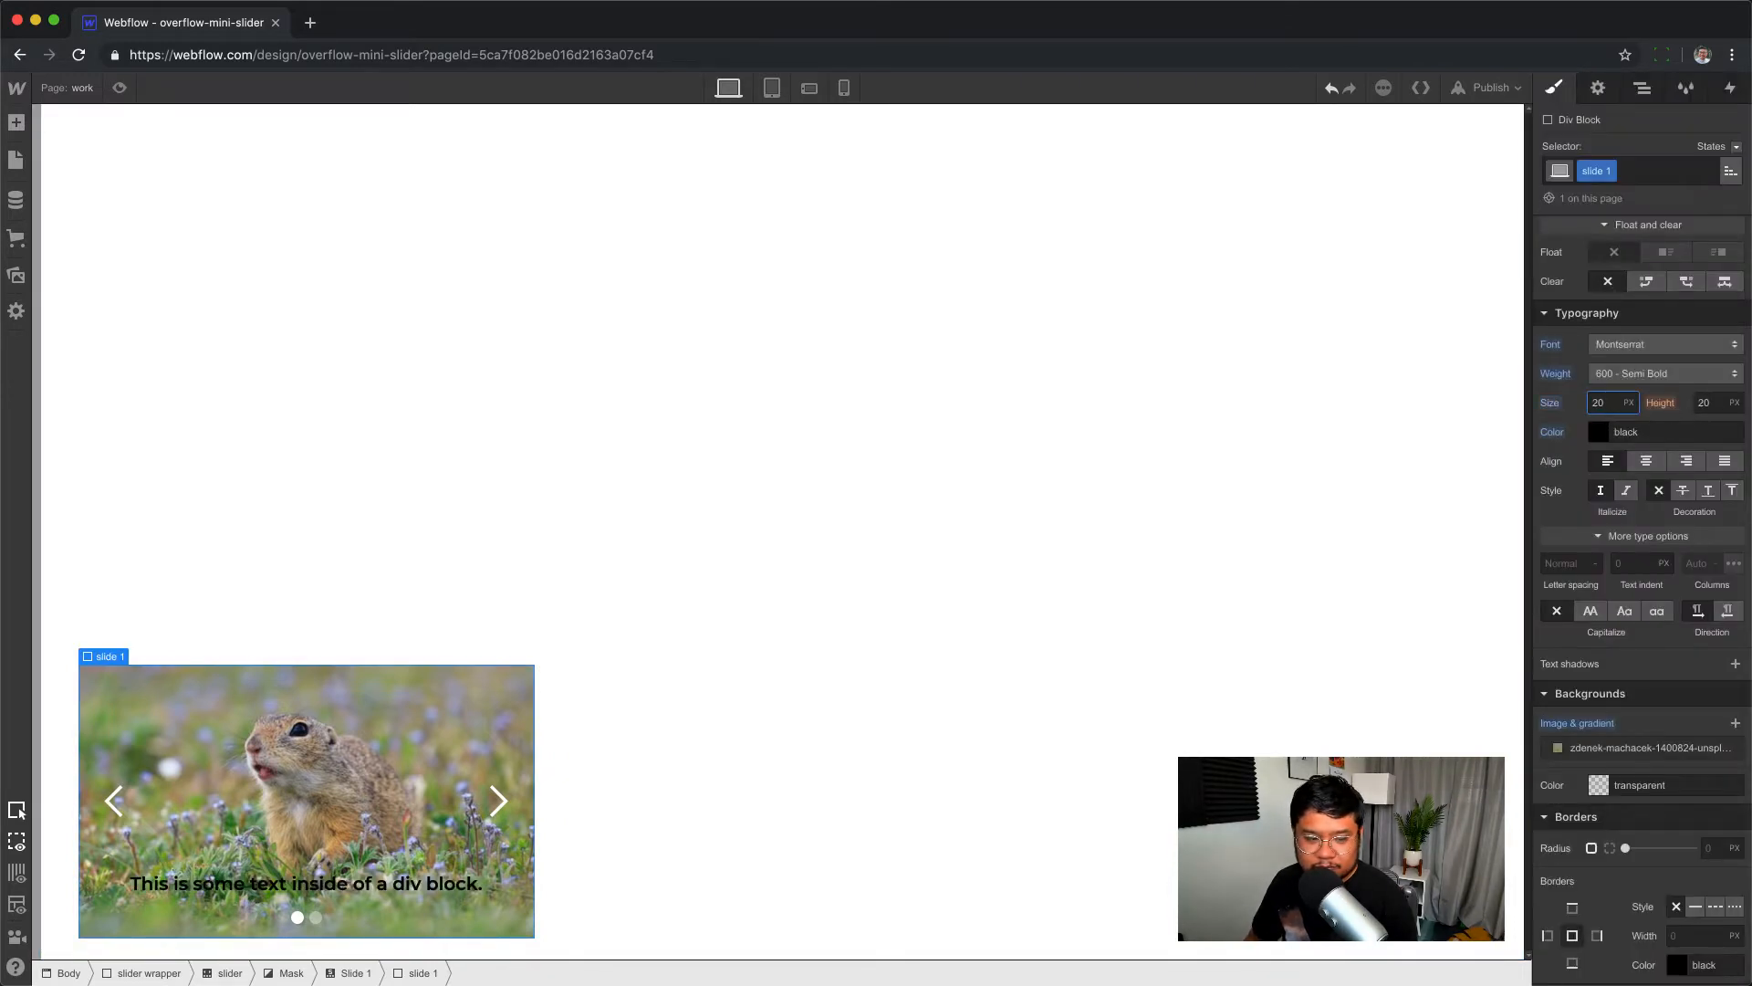
key("Tab")
type("30")
- Replace the placeholder text in the slide 1 text block with "This is a Dog"
double_click(357, 881)
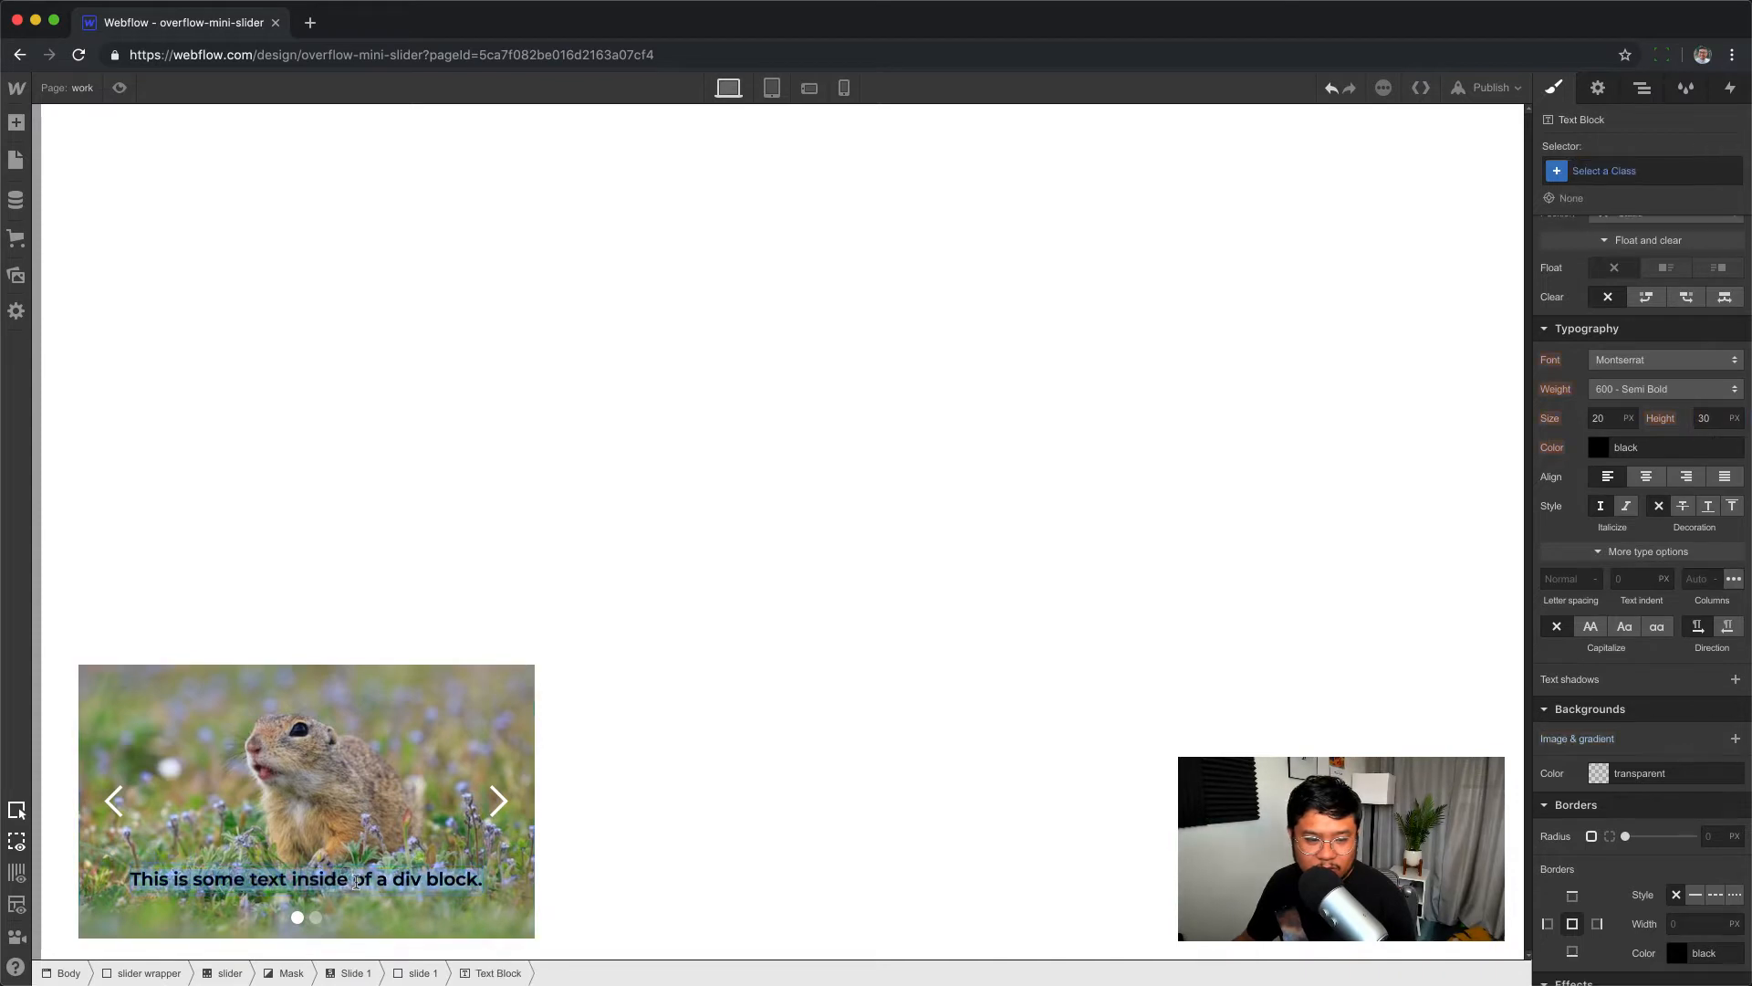
type("This is a Dog")
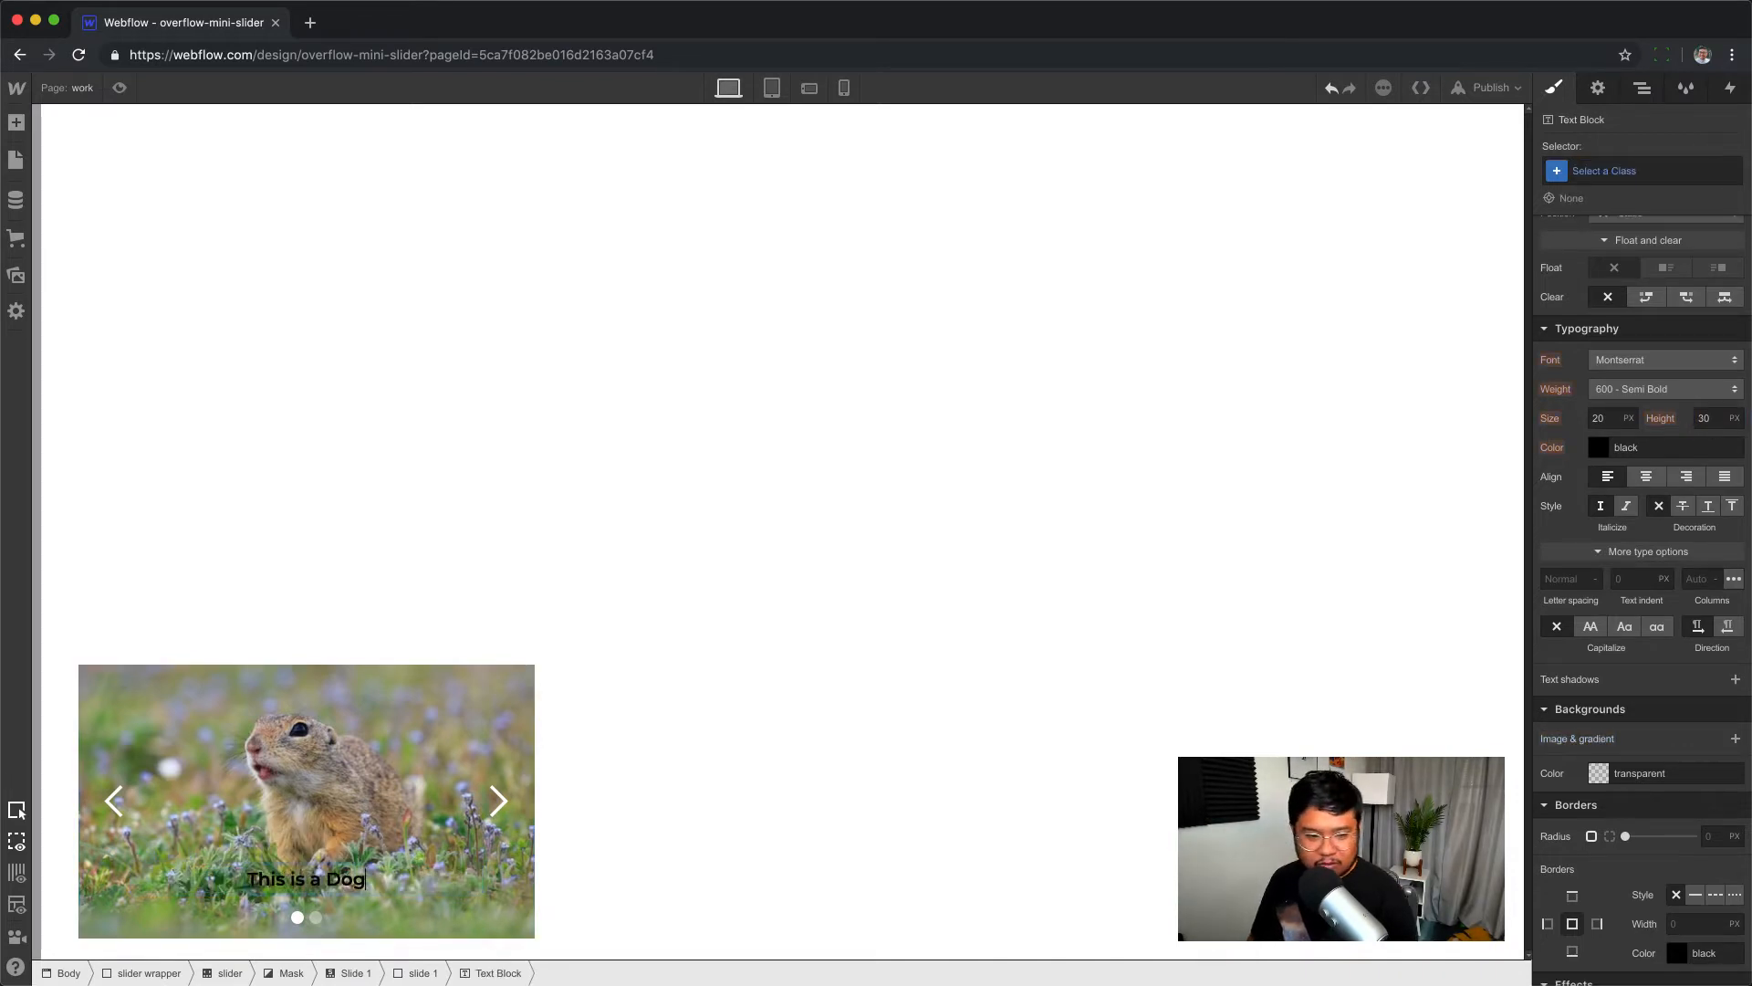
key("Escape")
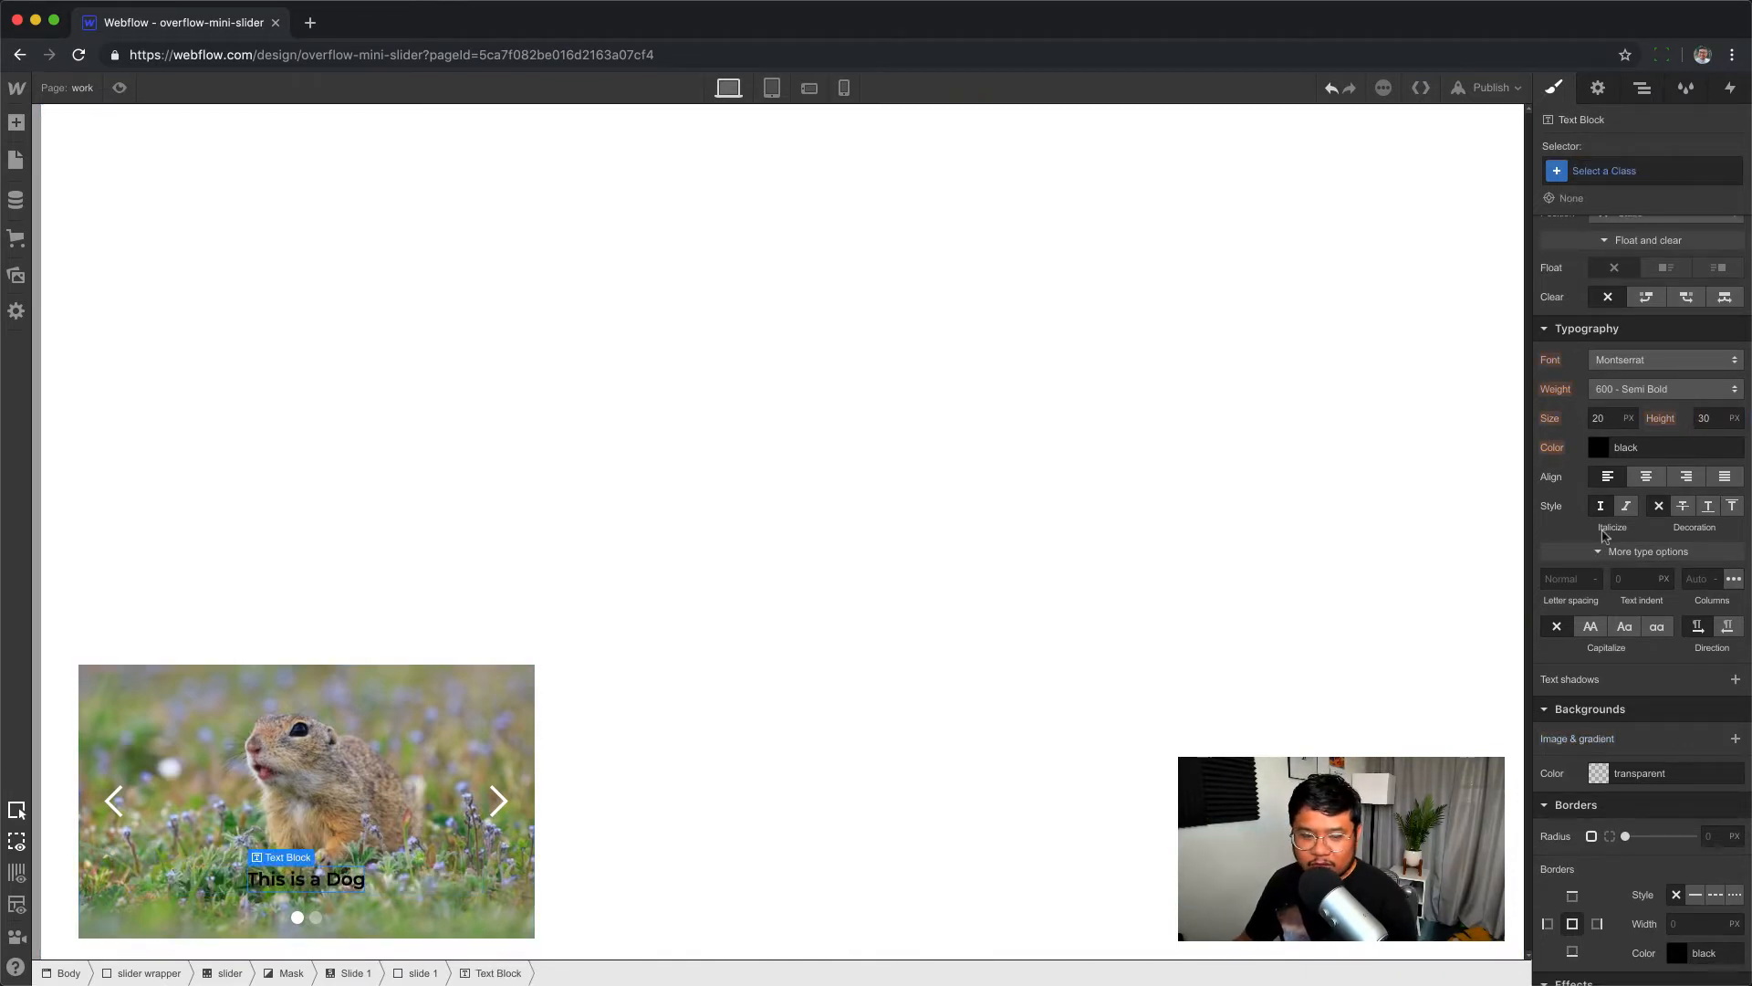
- Assign a new class named "slide text" to the caption text block
scroll(1611, 541, "up", 5)
scroll(1611, 541, "up", 2)
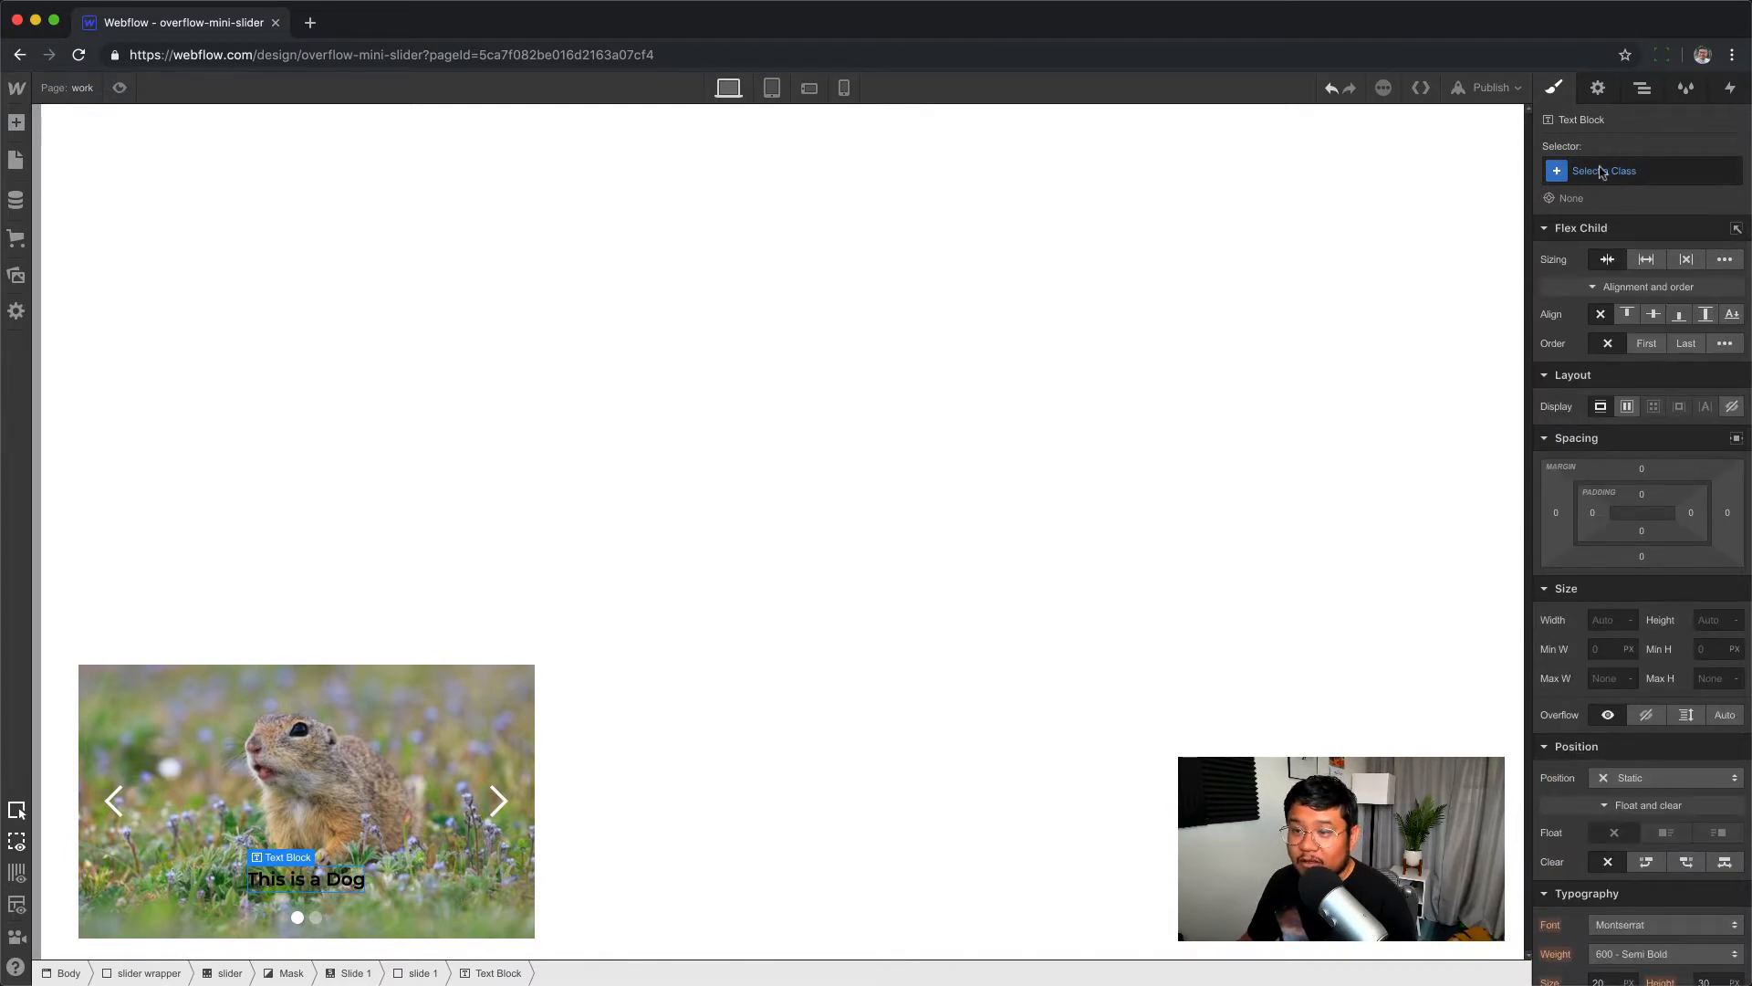
left_click(1622, 173)
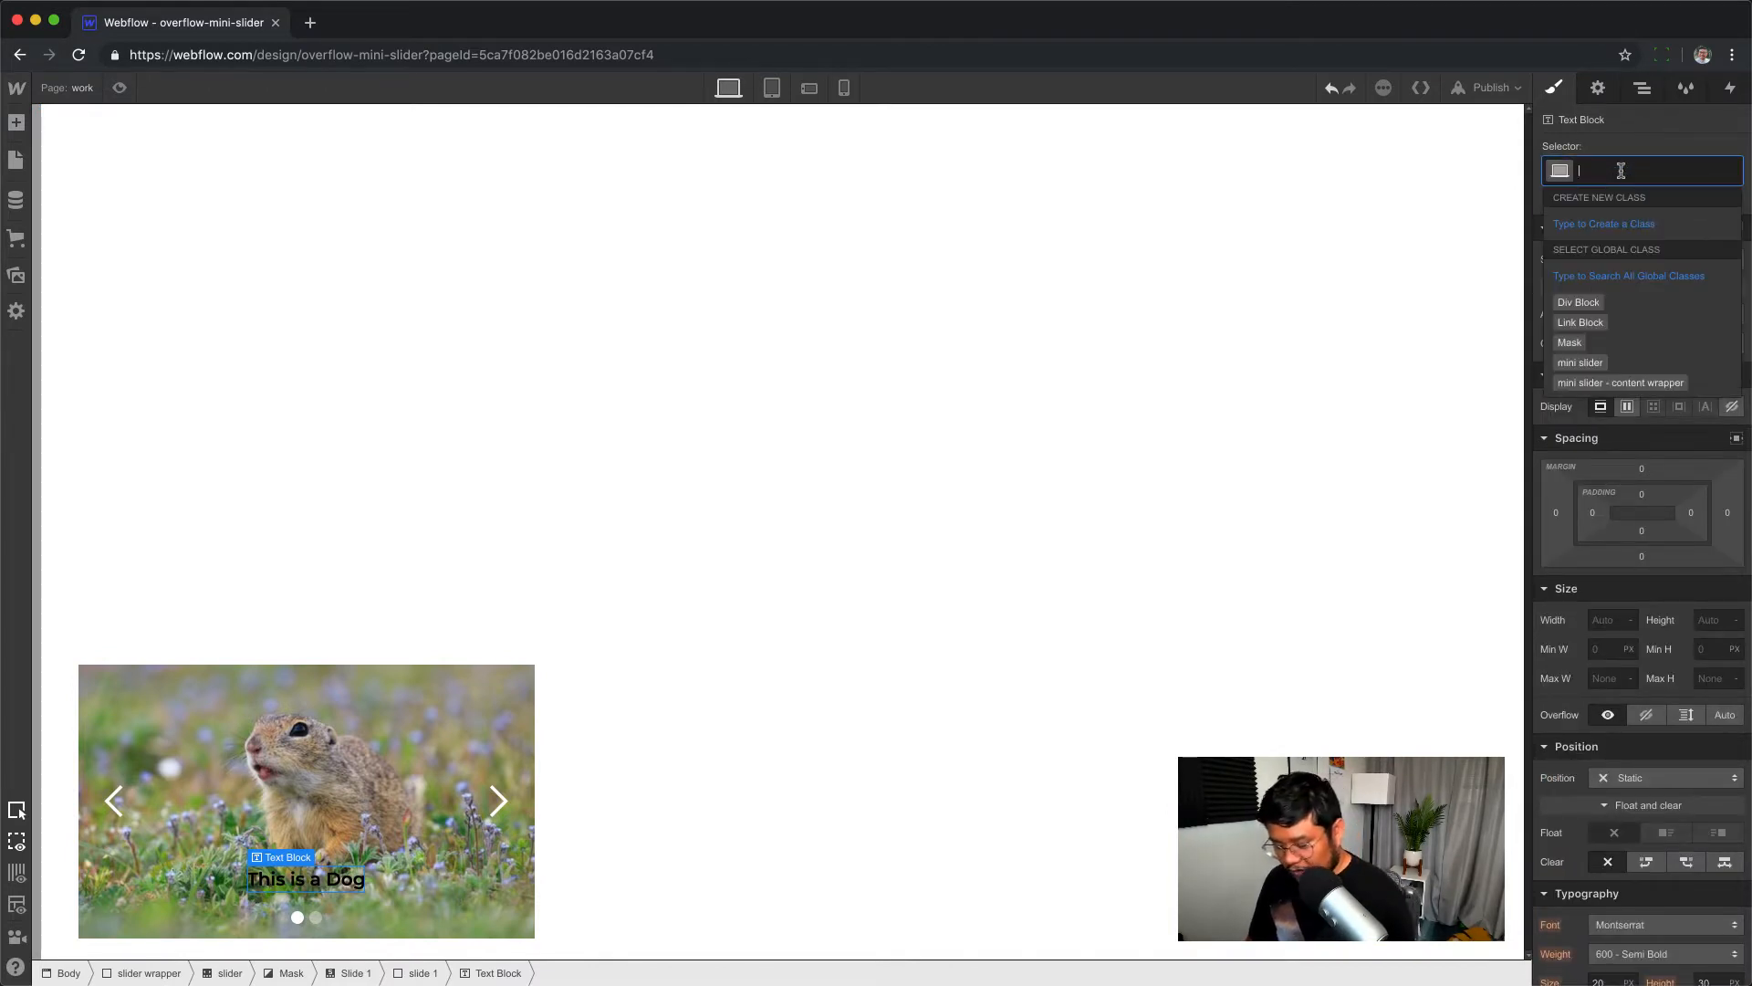
type("slide text")
key("Return")
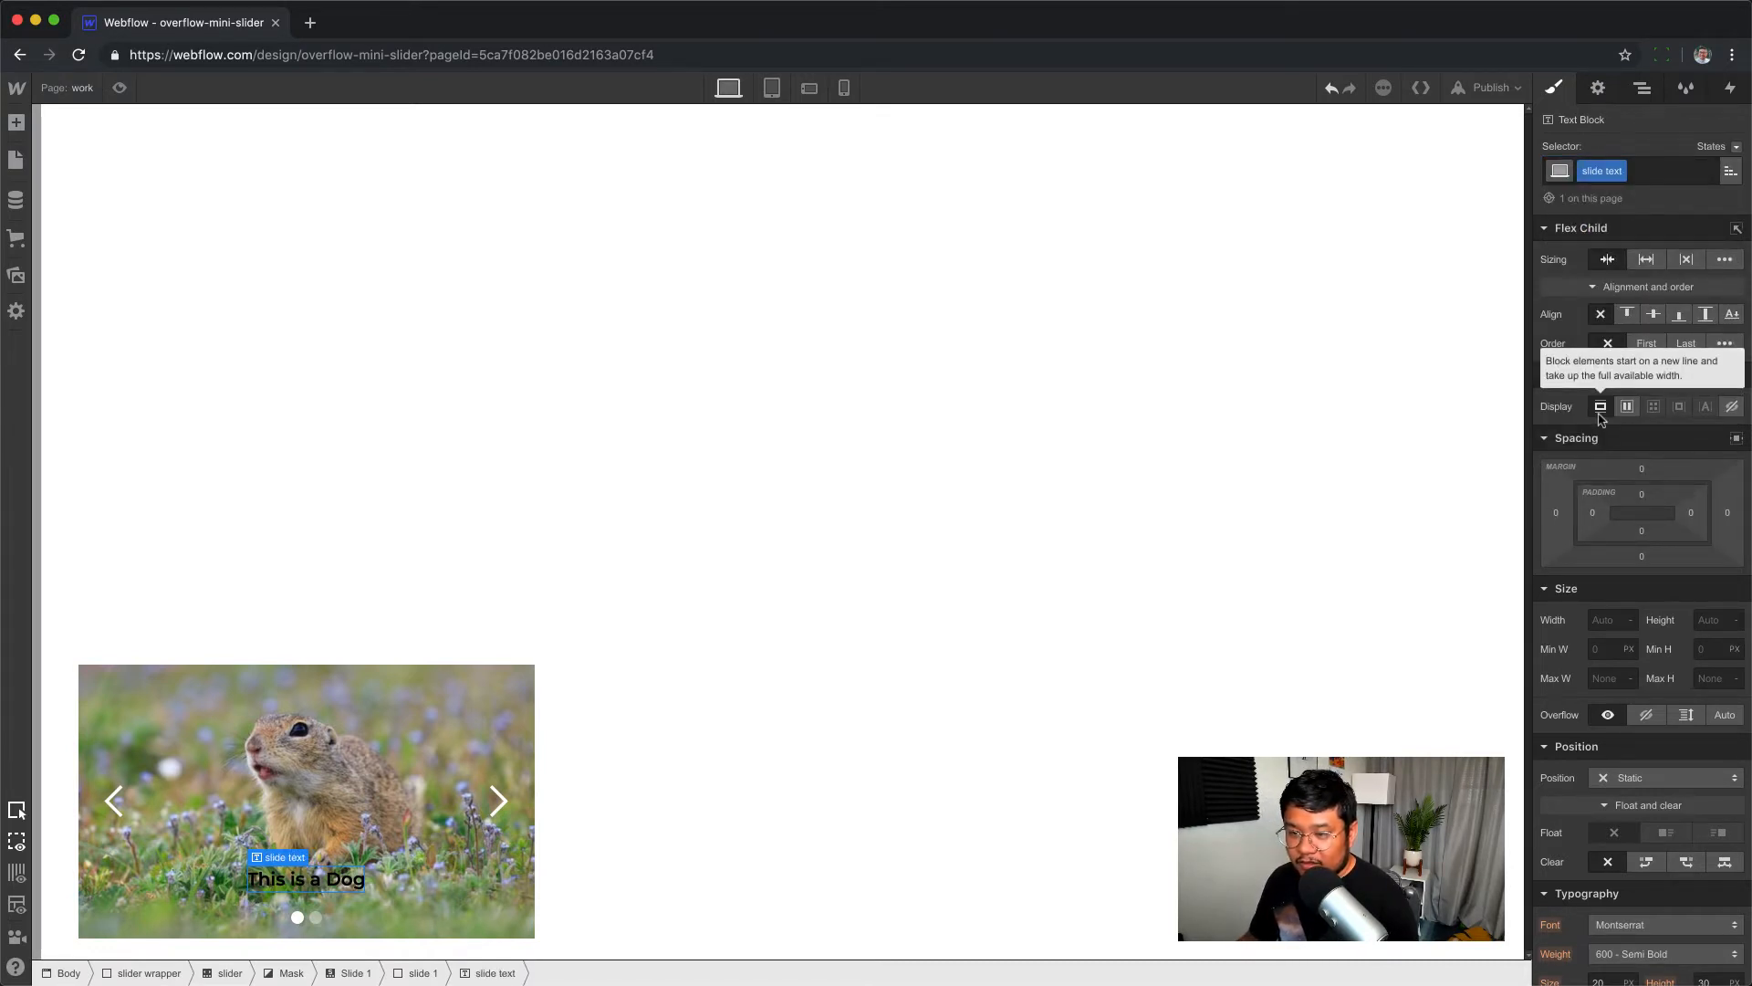
- Give the slide text block 16 px padding on all sides and a white background color
left_click_drag(1642, 530, 1661, 543)
scroll(1642, 598, "down", 5)
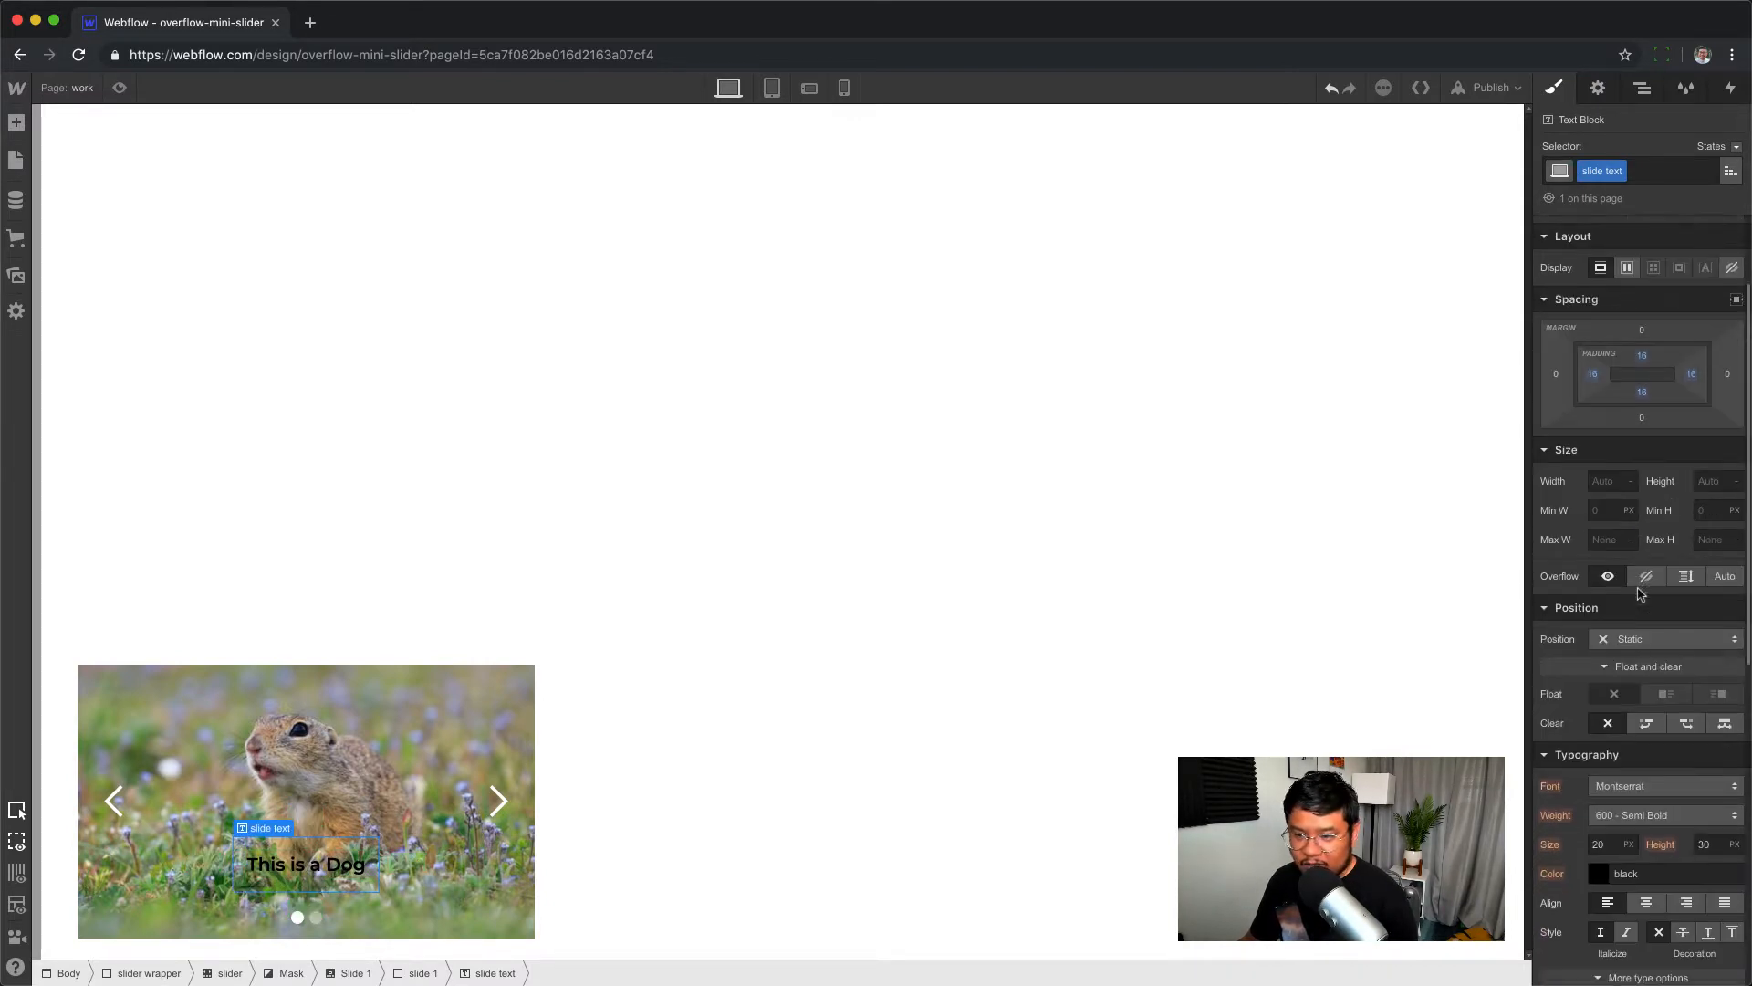
left_click(1603, 887)
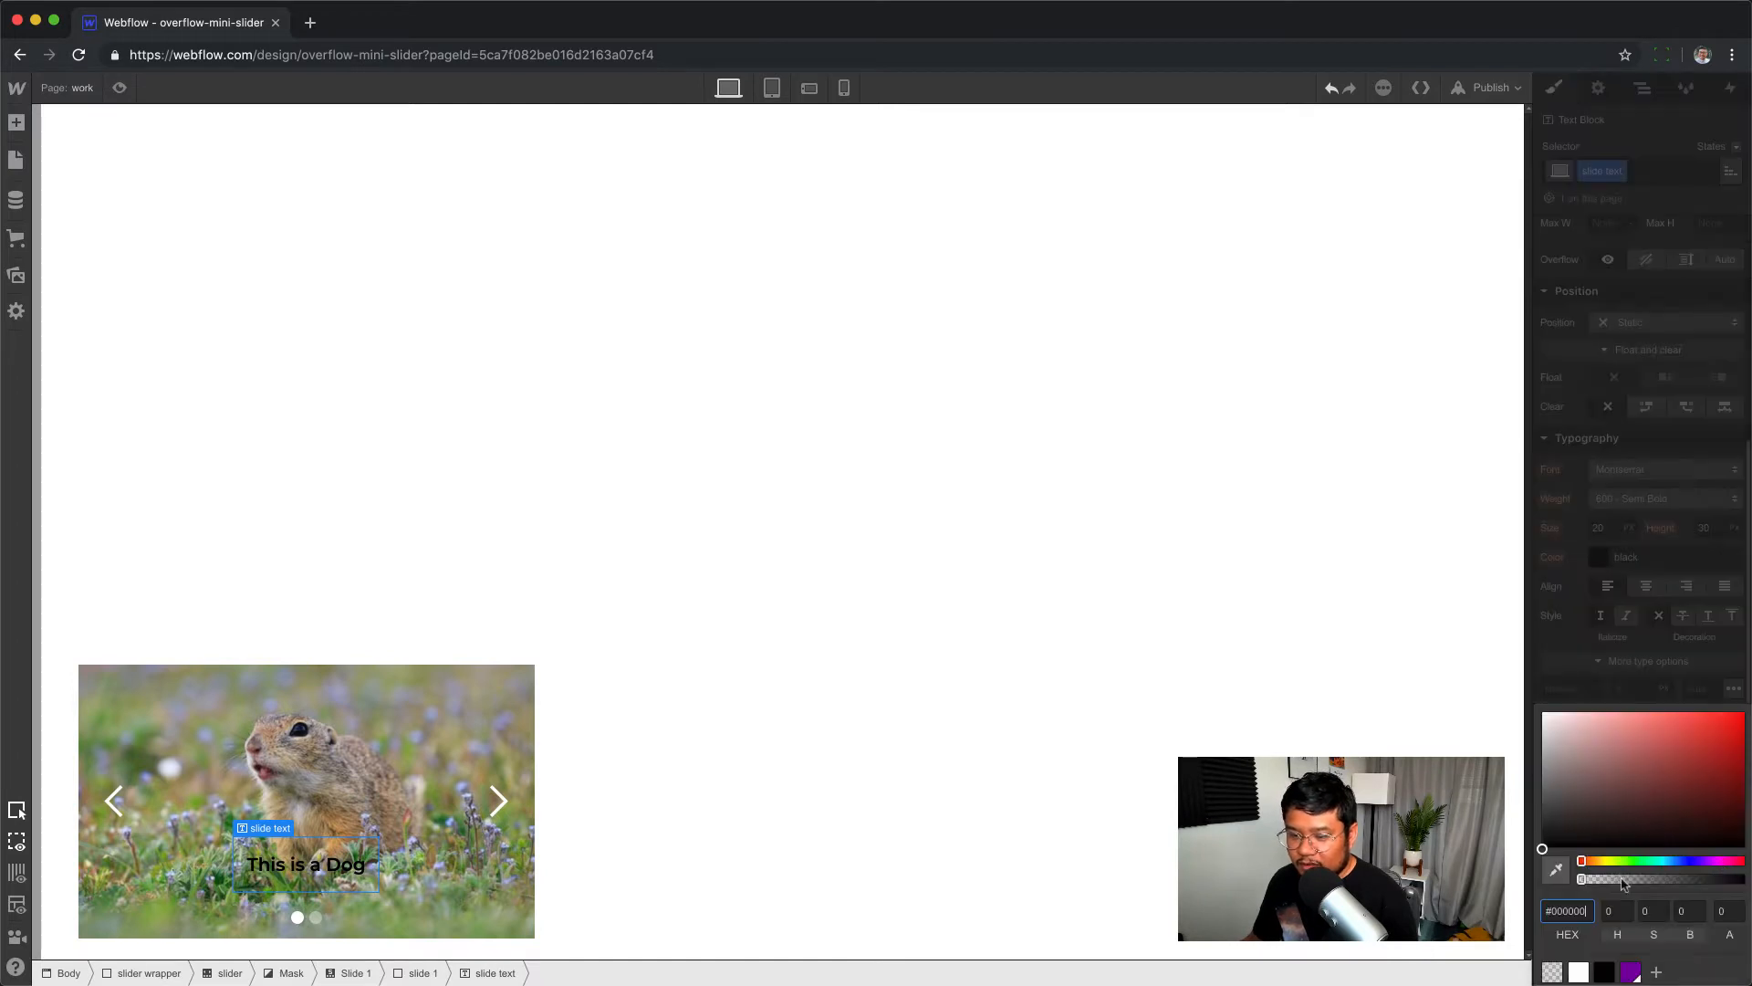
left_click(1577, 970)
left_click(1575, 675)
scroll(1739, 879, "down", 1)
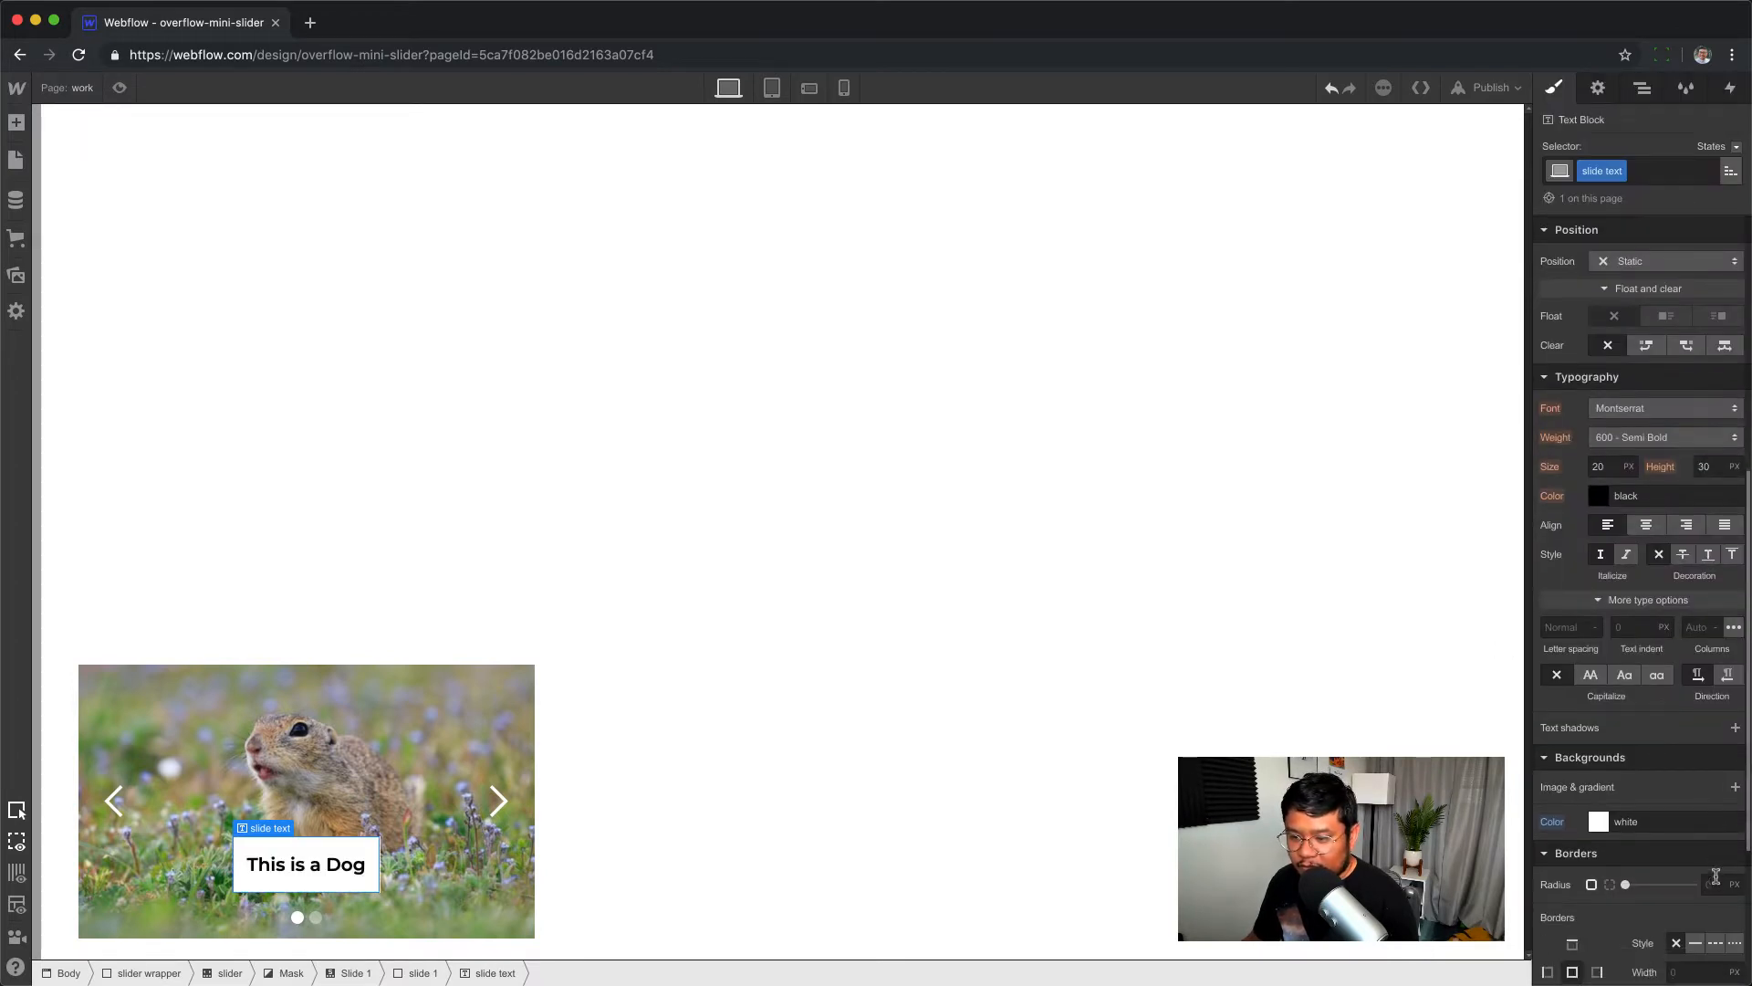
- Round the slide text block's corners with a 10 px radius and set its top and bottom padding to 8 px
left_click(1713, 881)
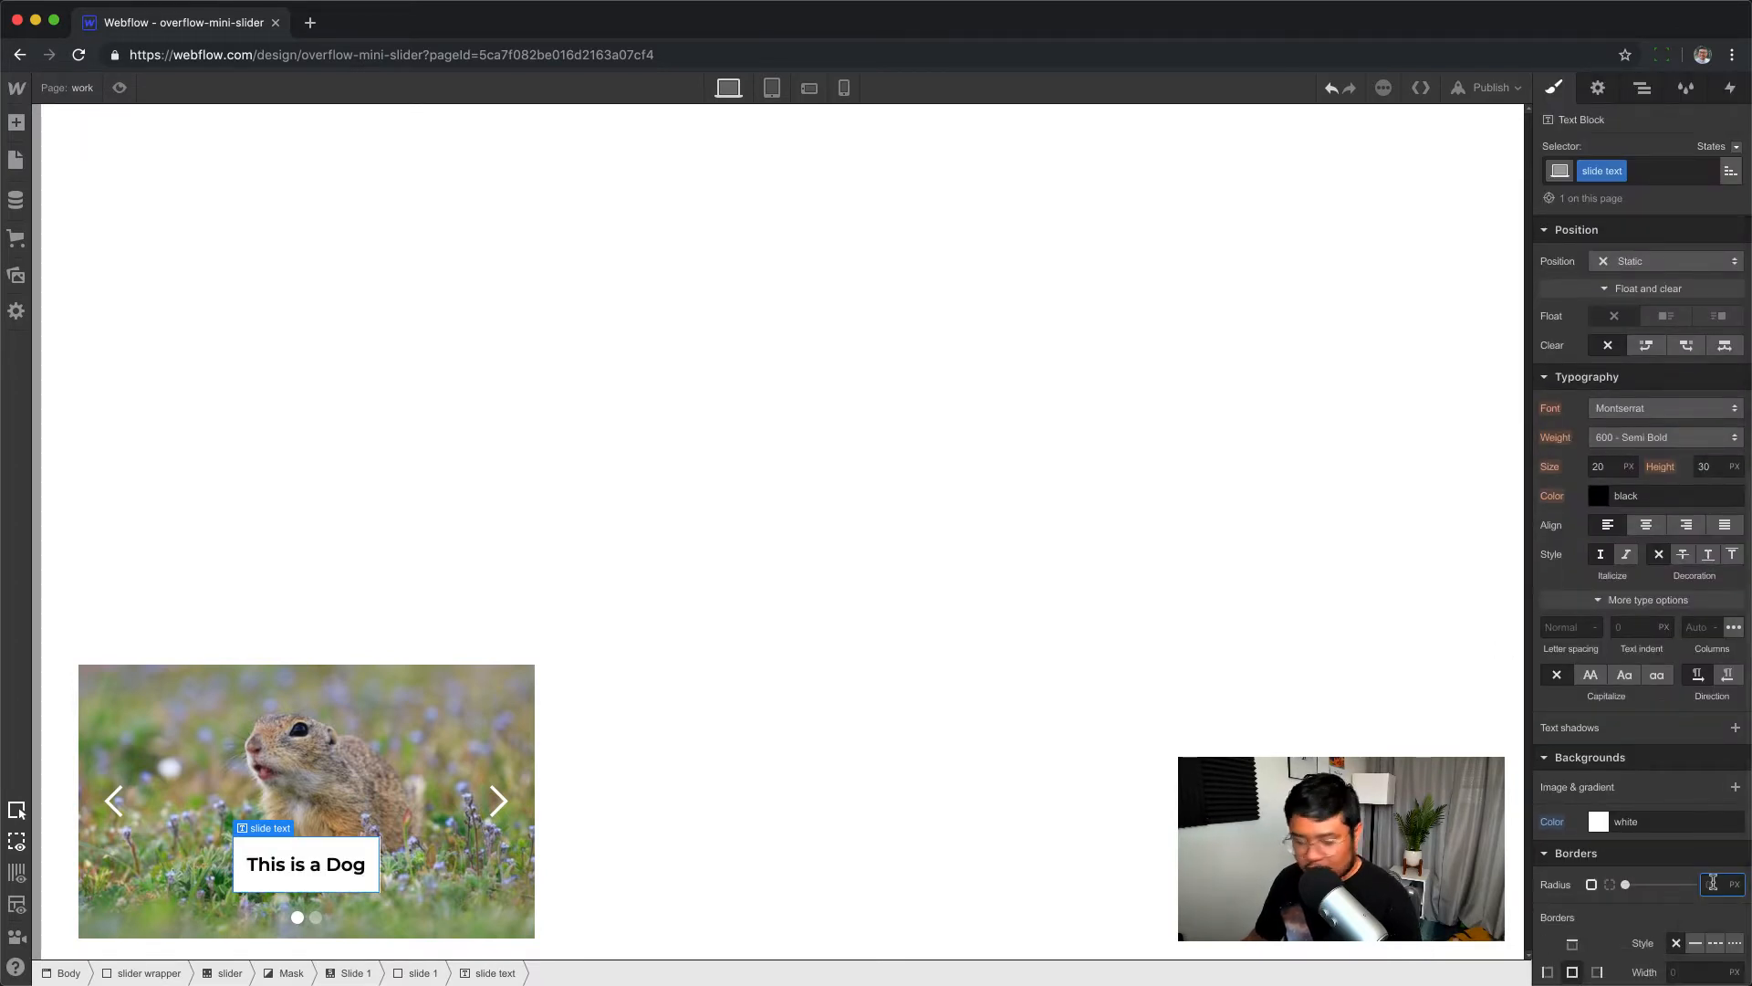
type("20")
key("shift+Down")
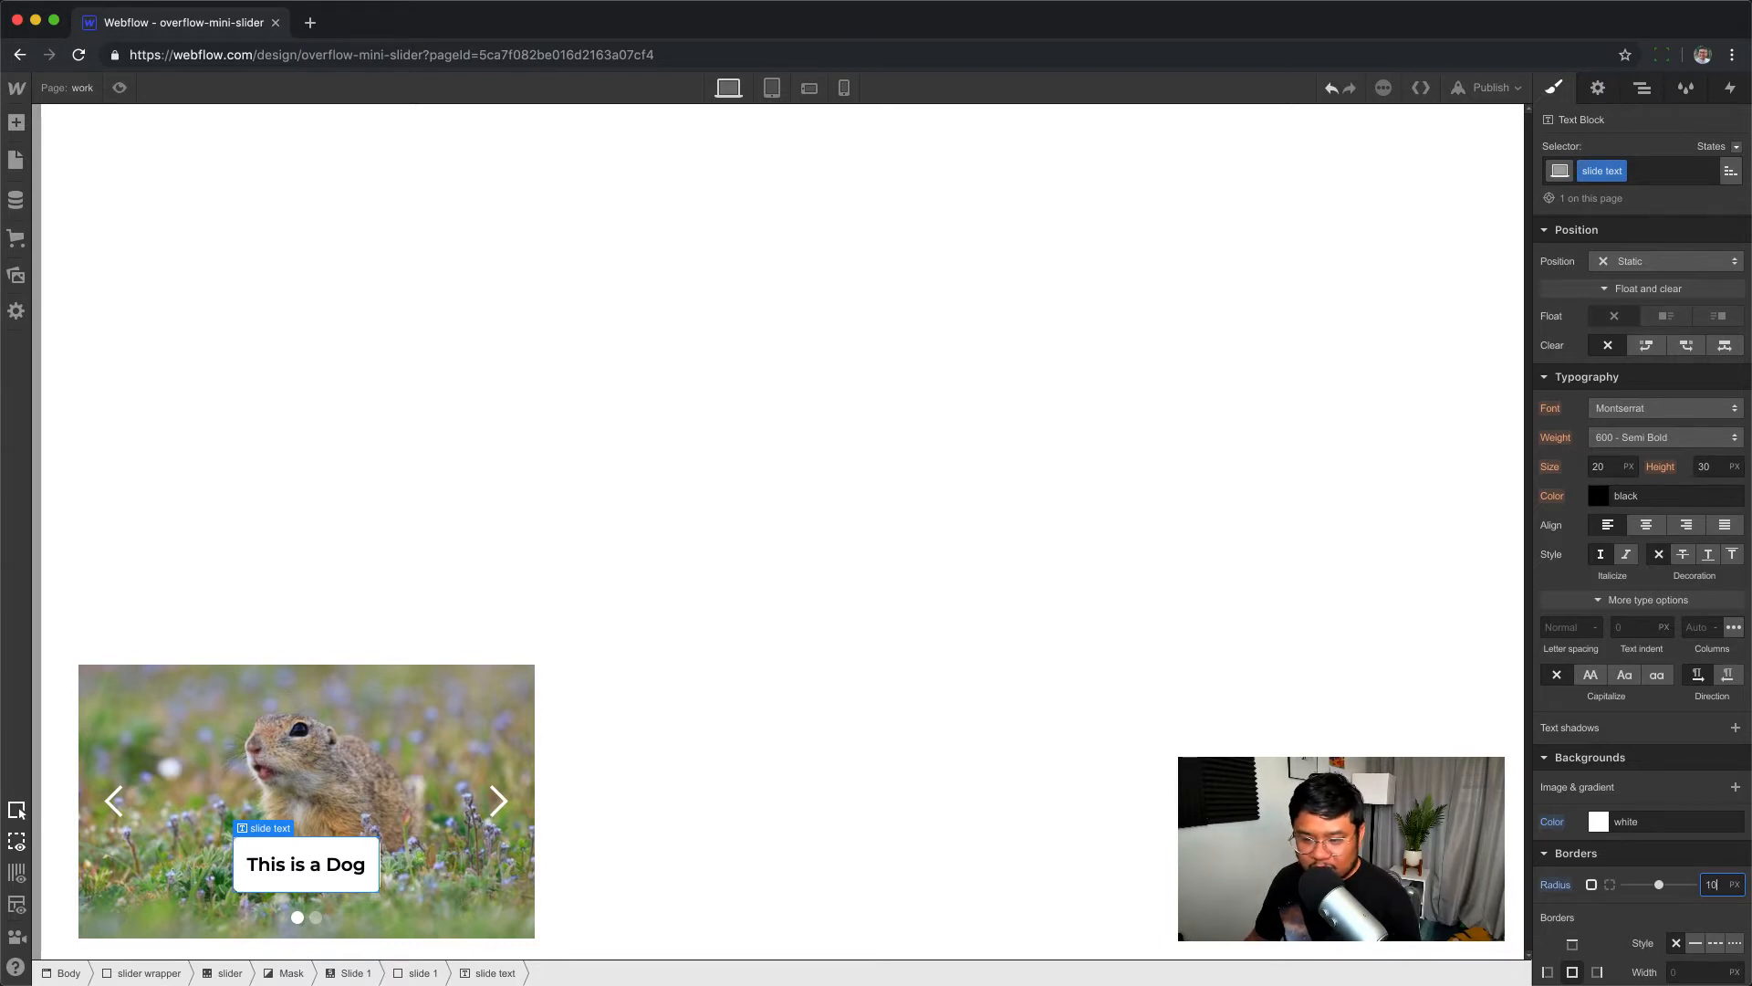
scroll(1621, 468, "up", 6)
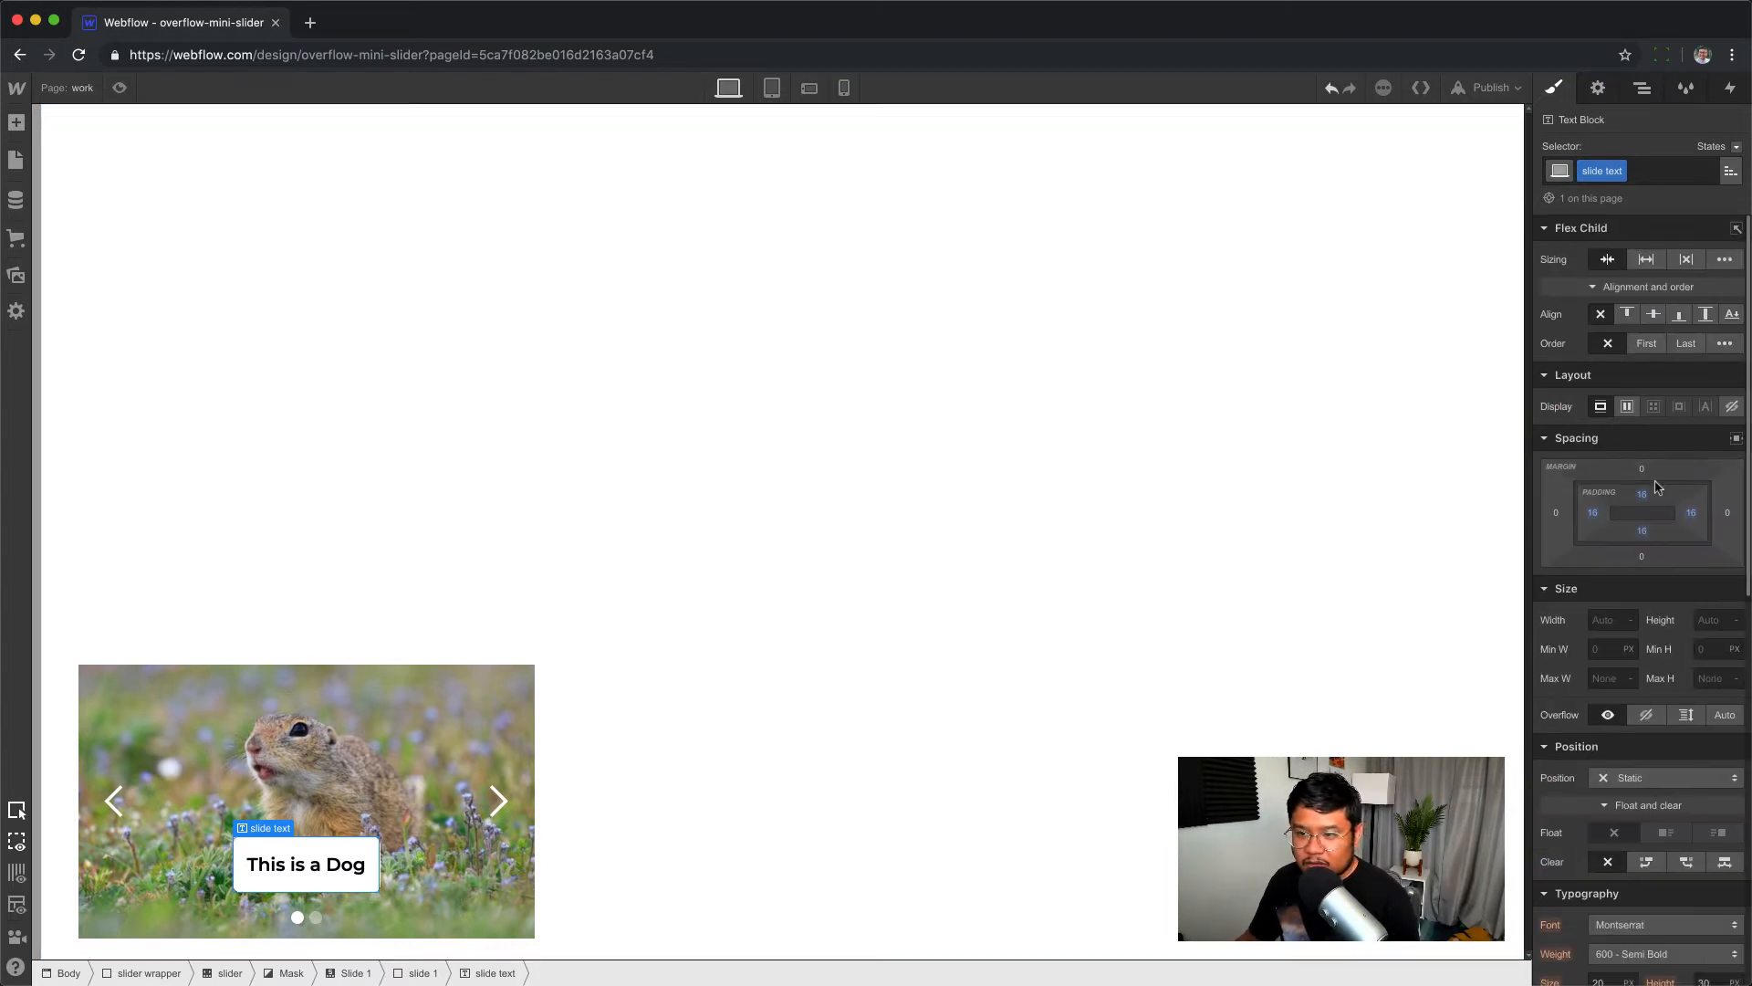
left_click_drag(1658, 486, 1657, 470)
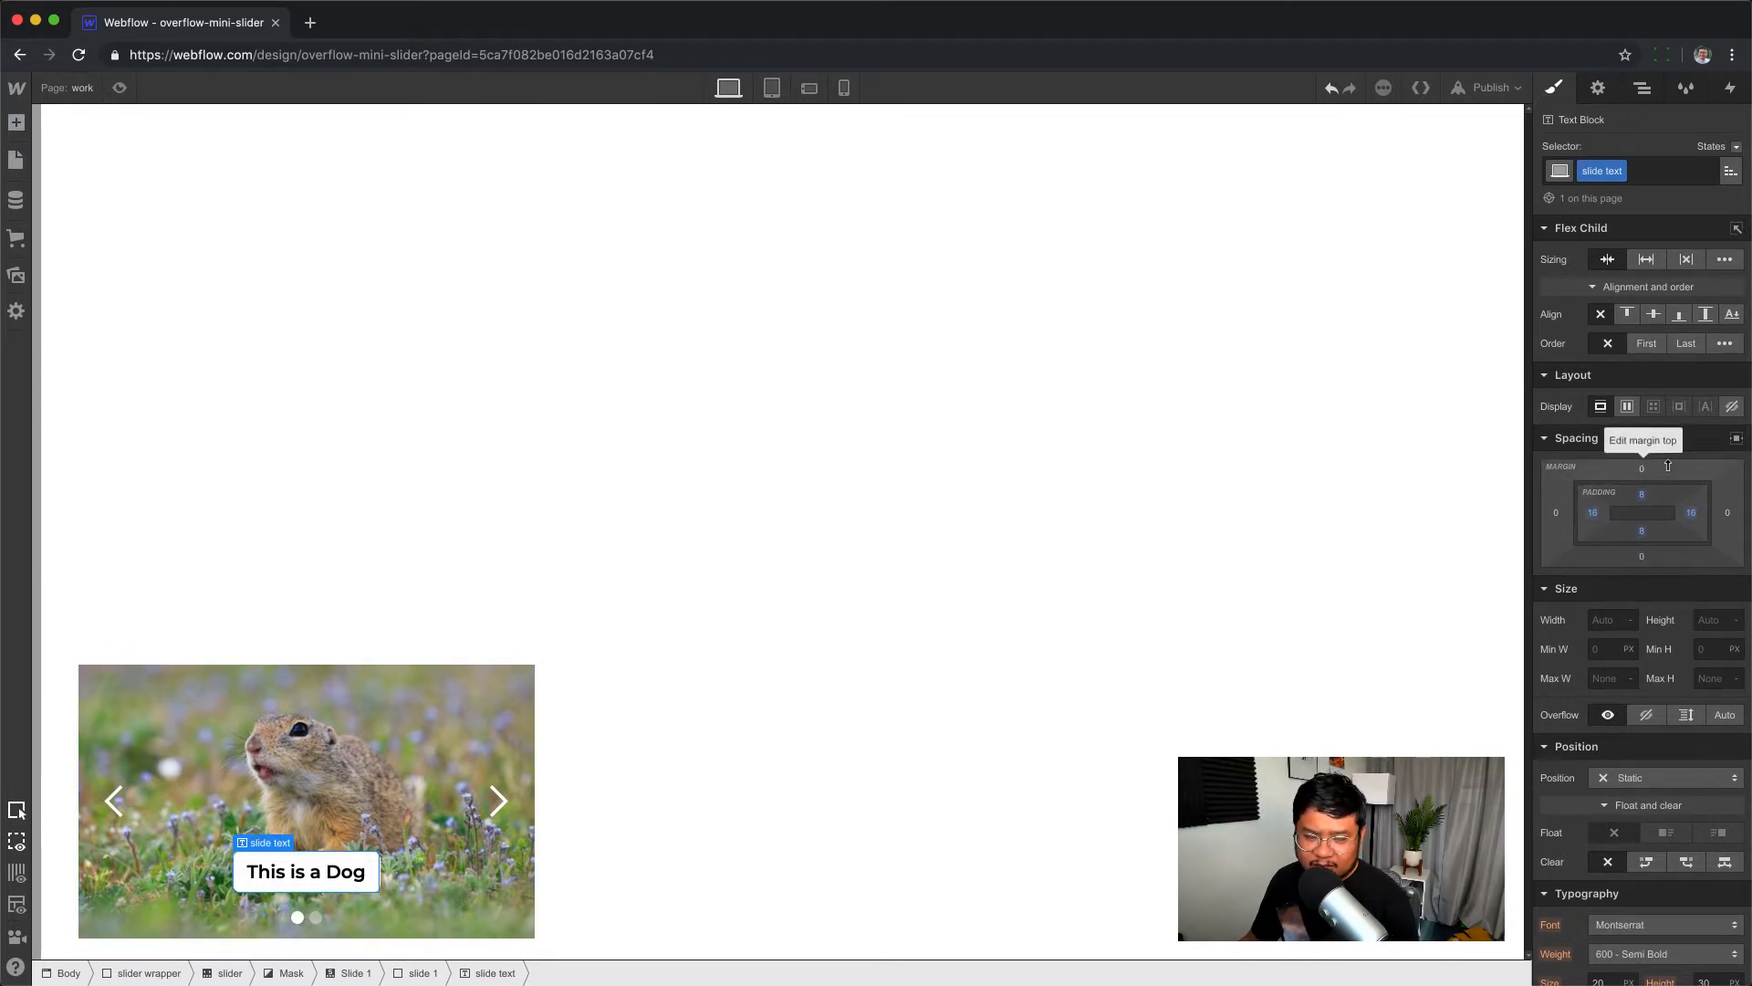
- Copy the slide 1 div block with its caption and paste it inside the Slide 2 element
left_click(392, 730)
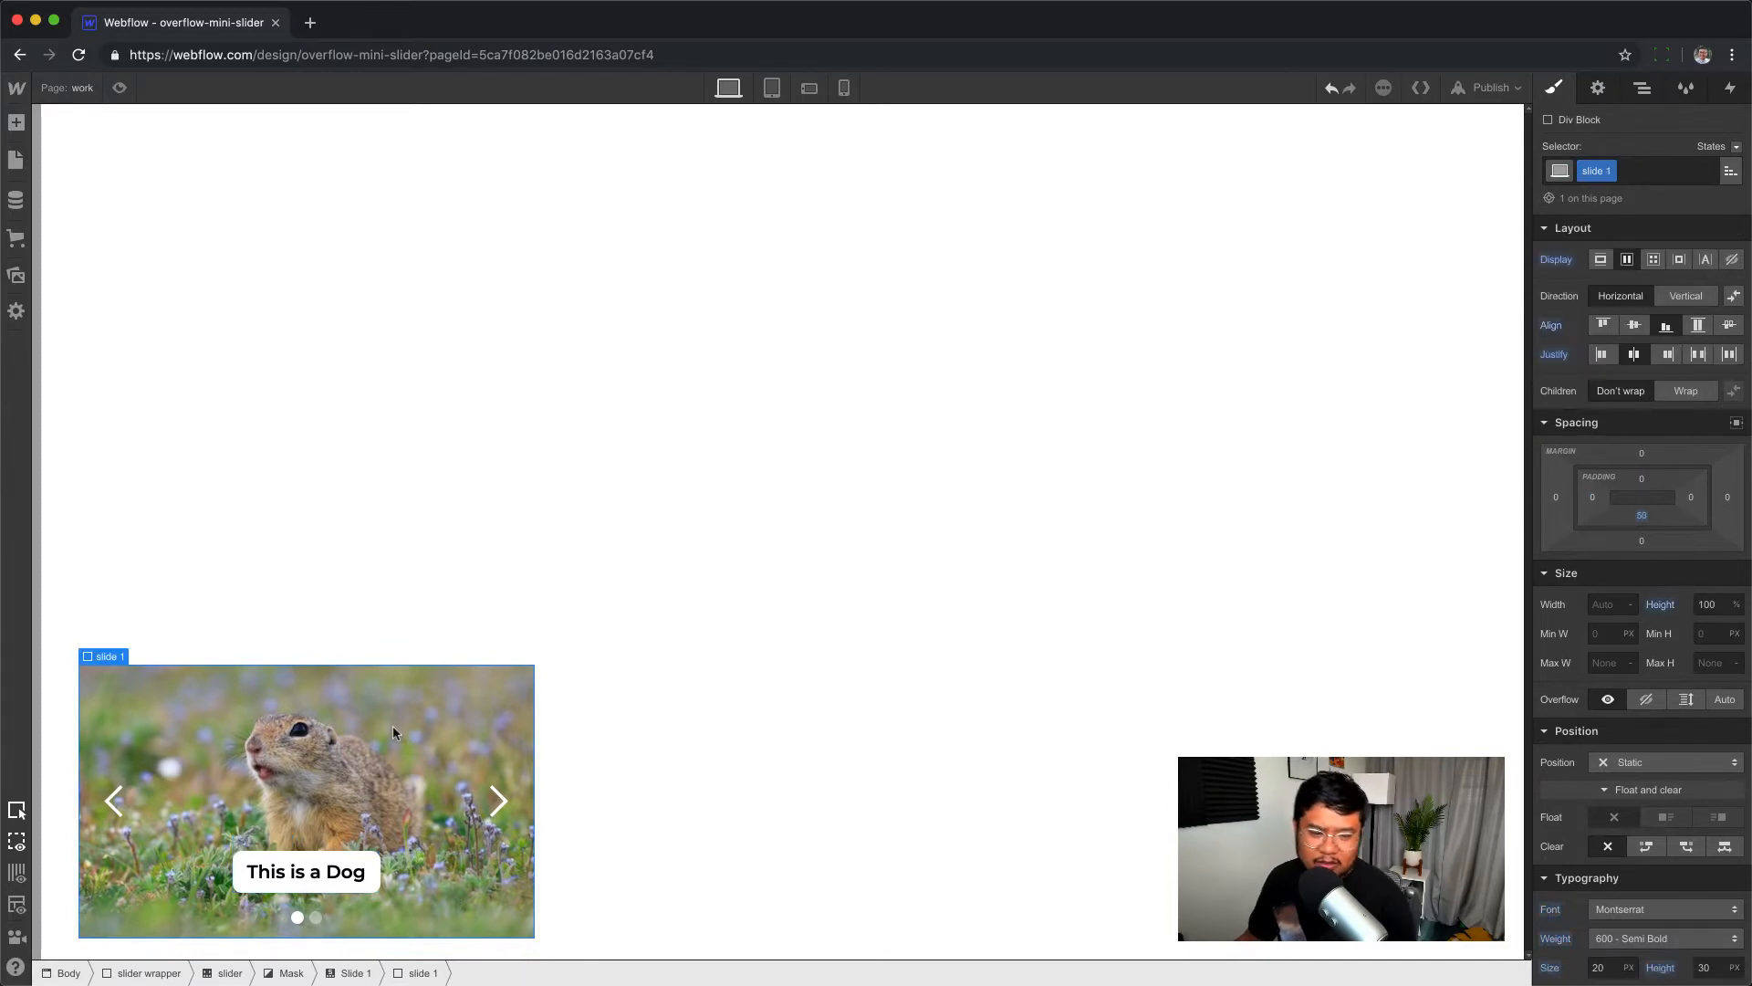
left_click(325, 872)
left_click(337, 800)
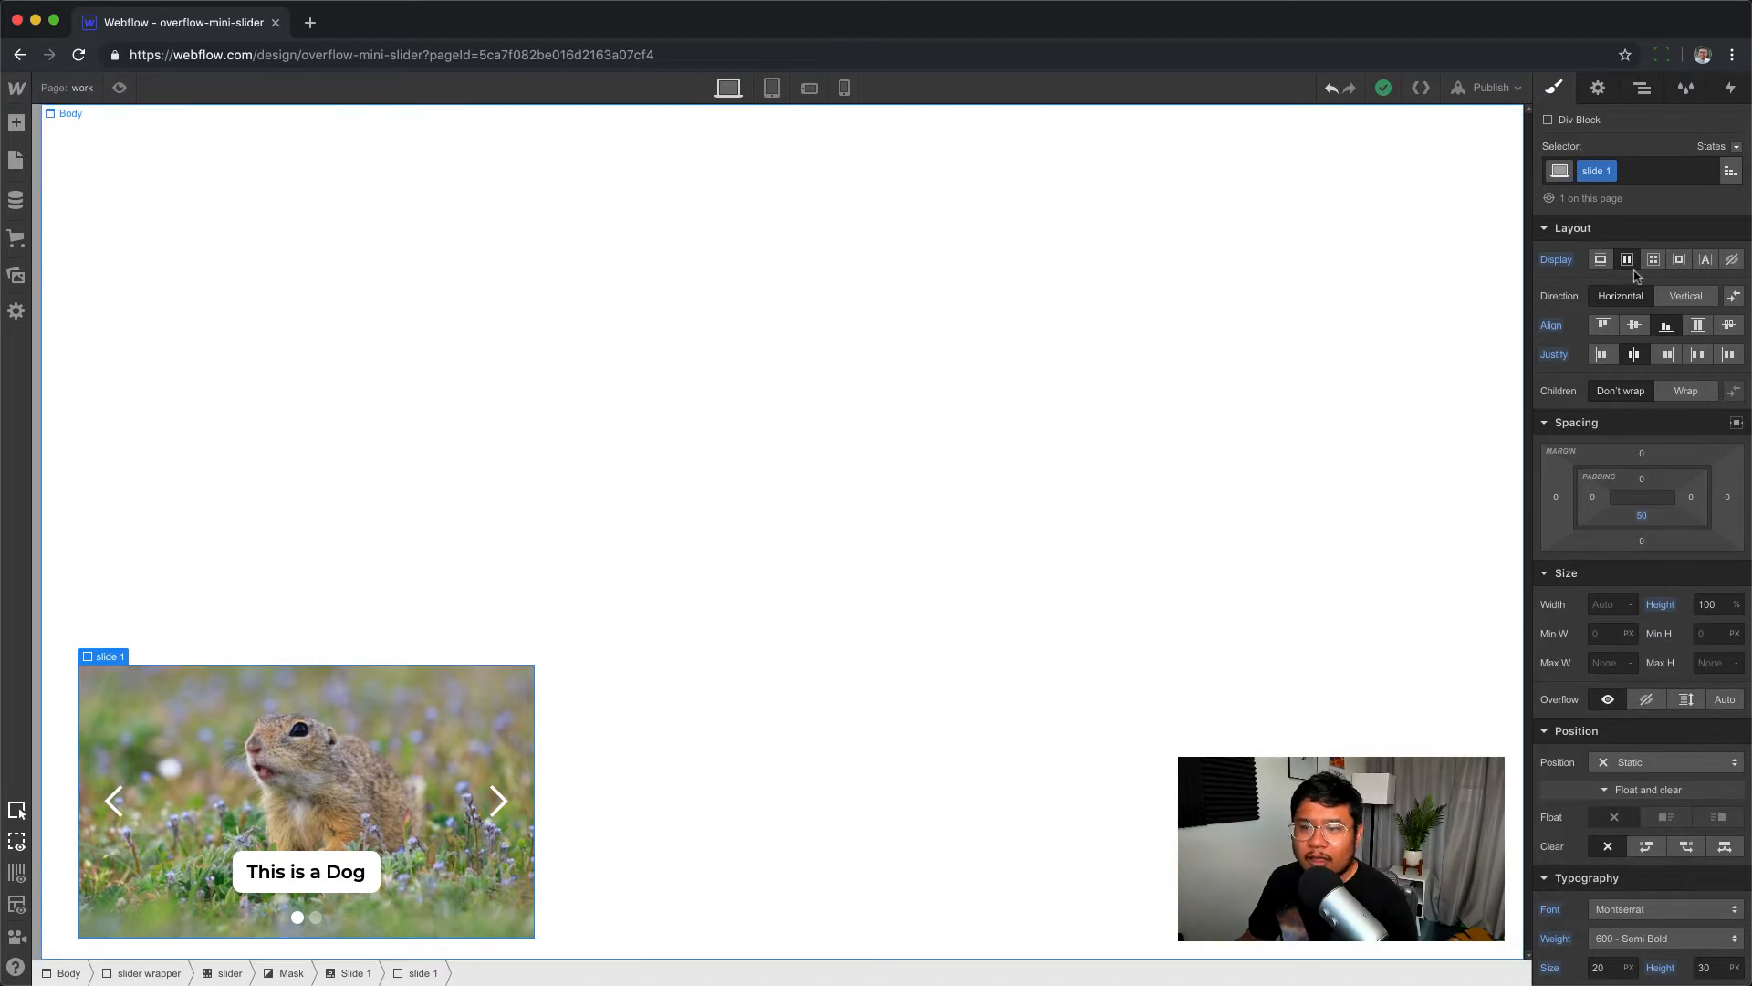
left_click(1640, 89)
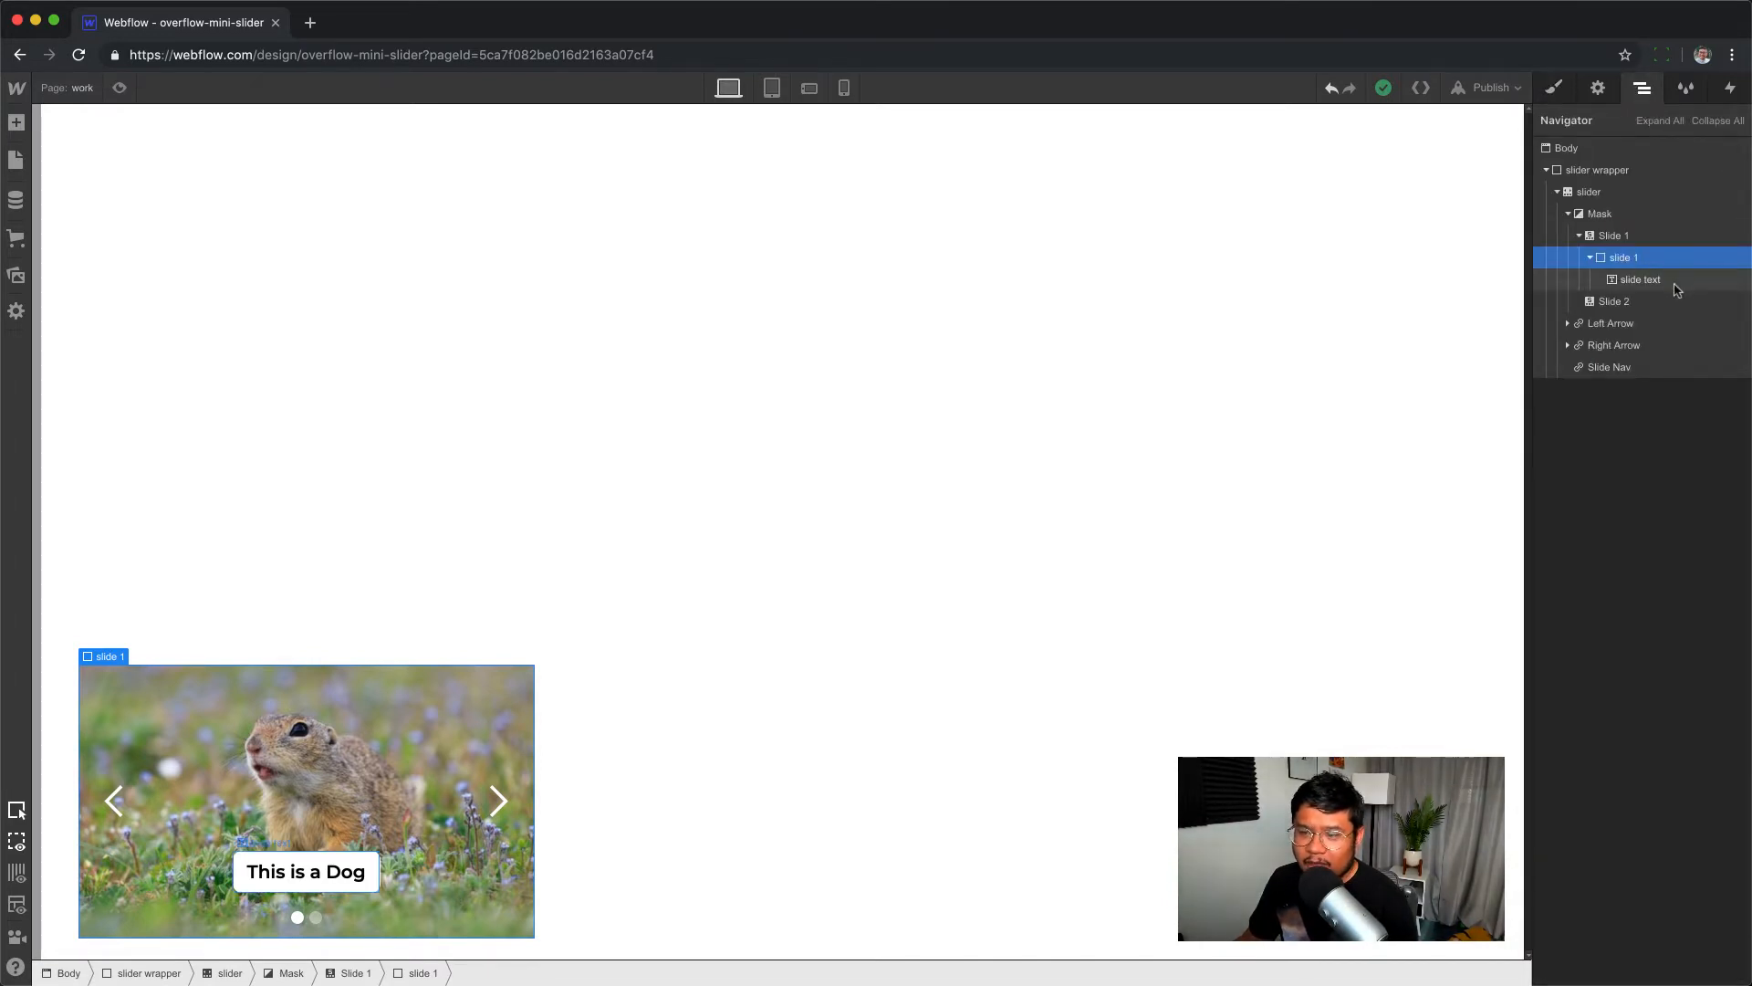
left_click(1615, 303)
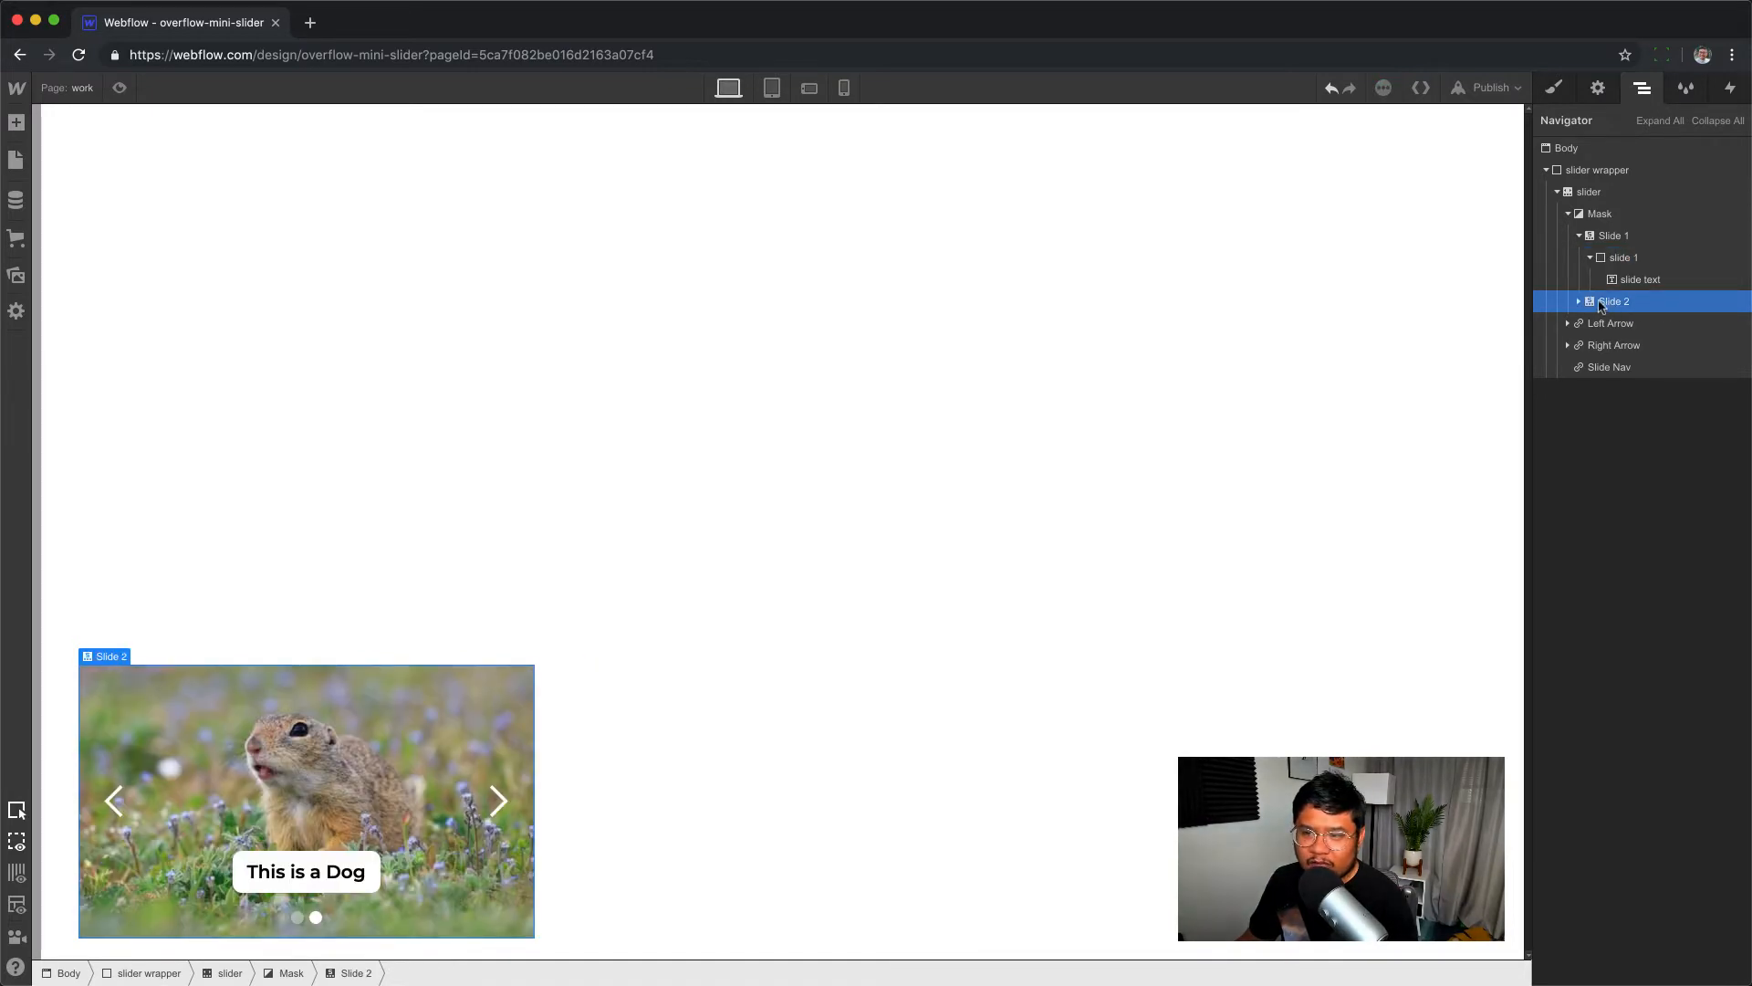
left_click(1577, 302)
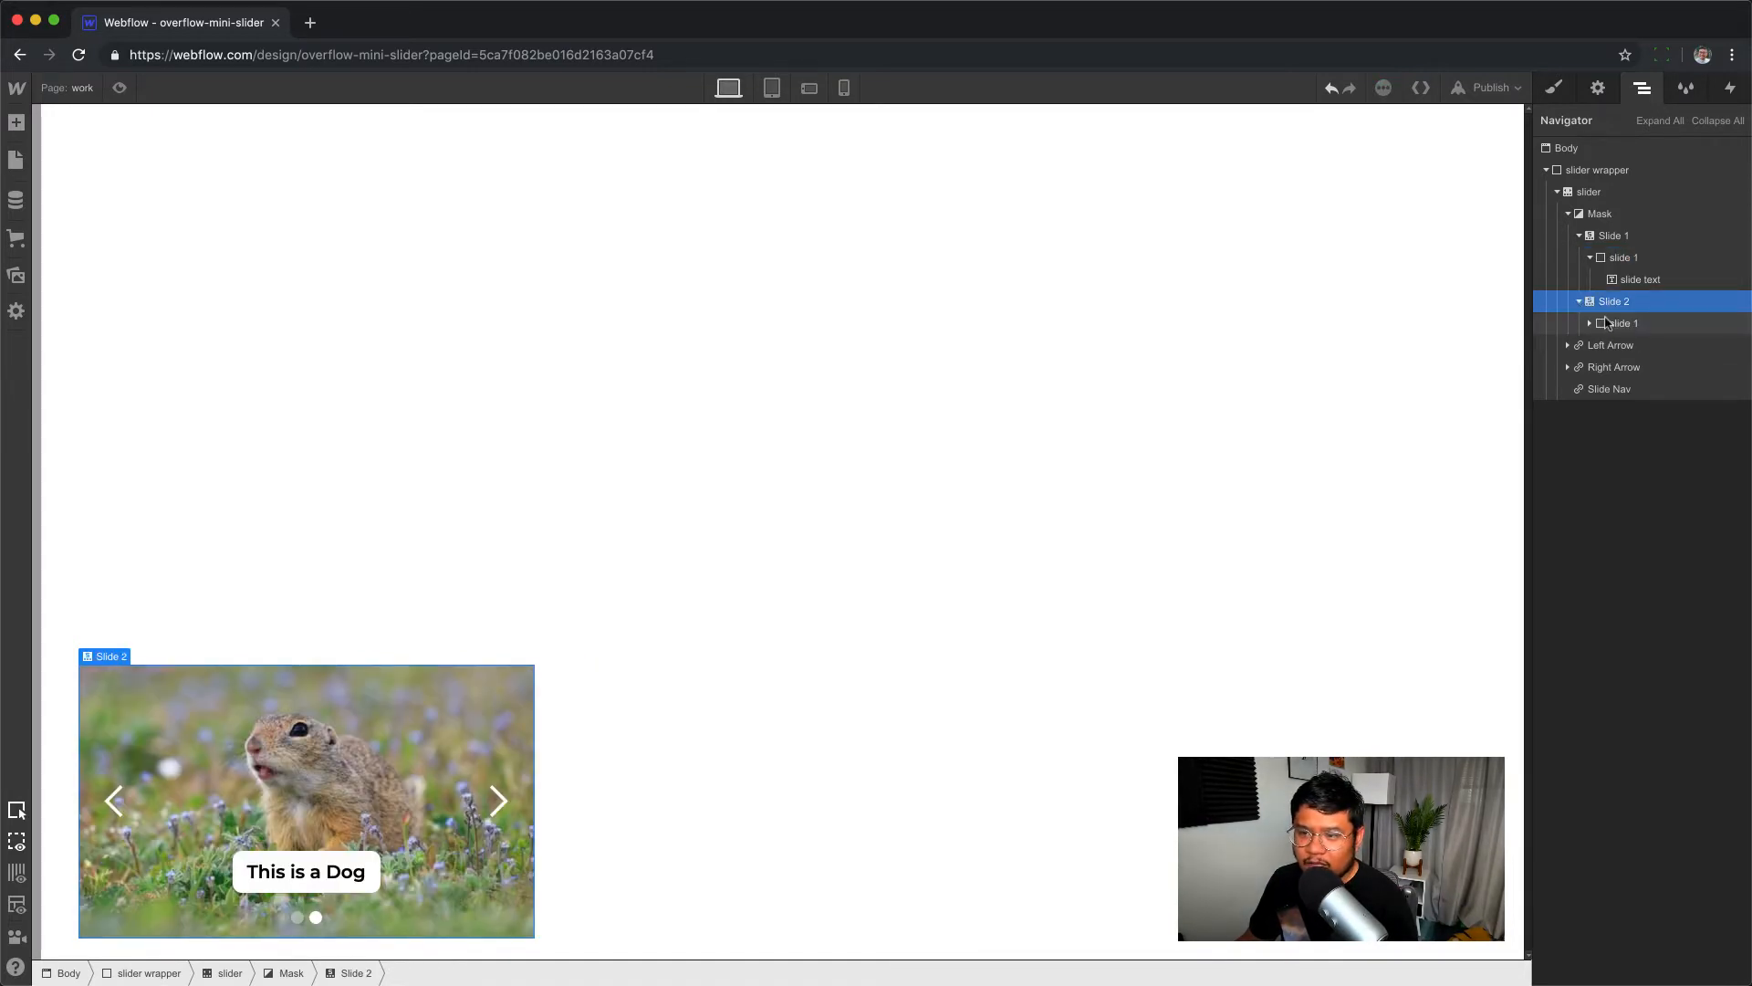
- Duplicate the class of the div block inside Slide 2 as "slide 2"
left_click(1669, 325)
left_click(1554, 88)
left_click(1609, 171)
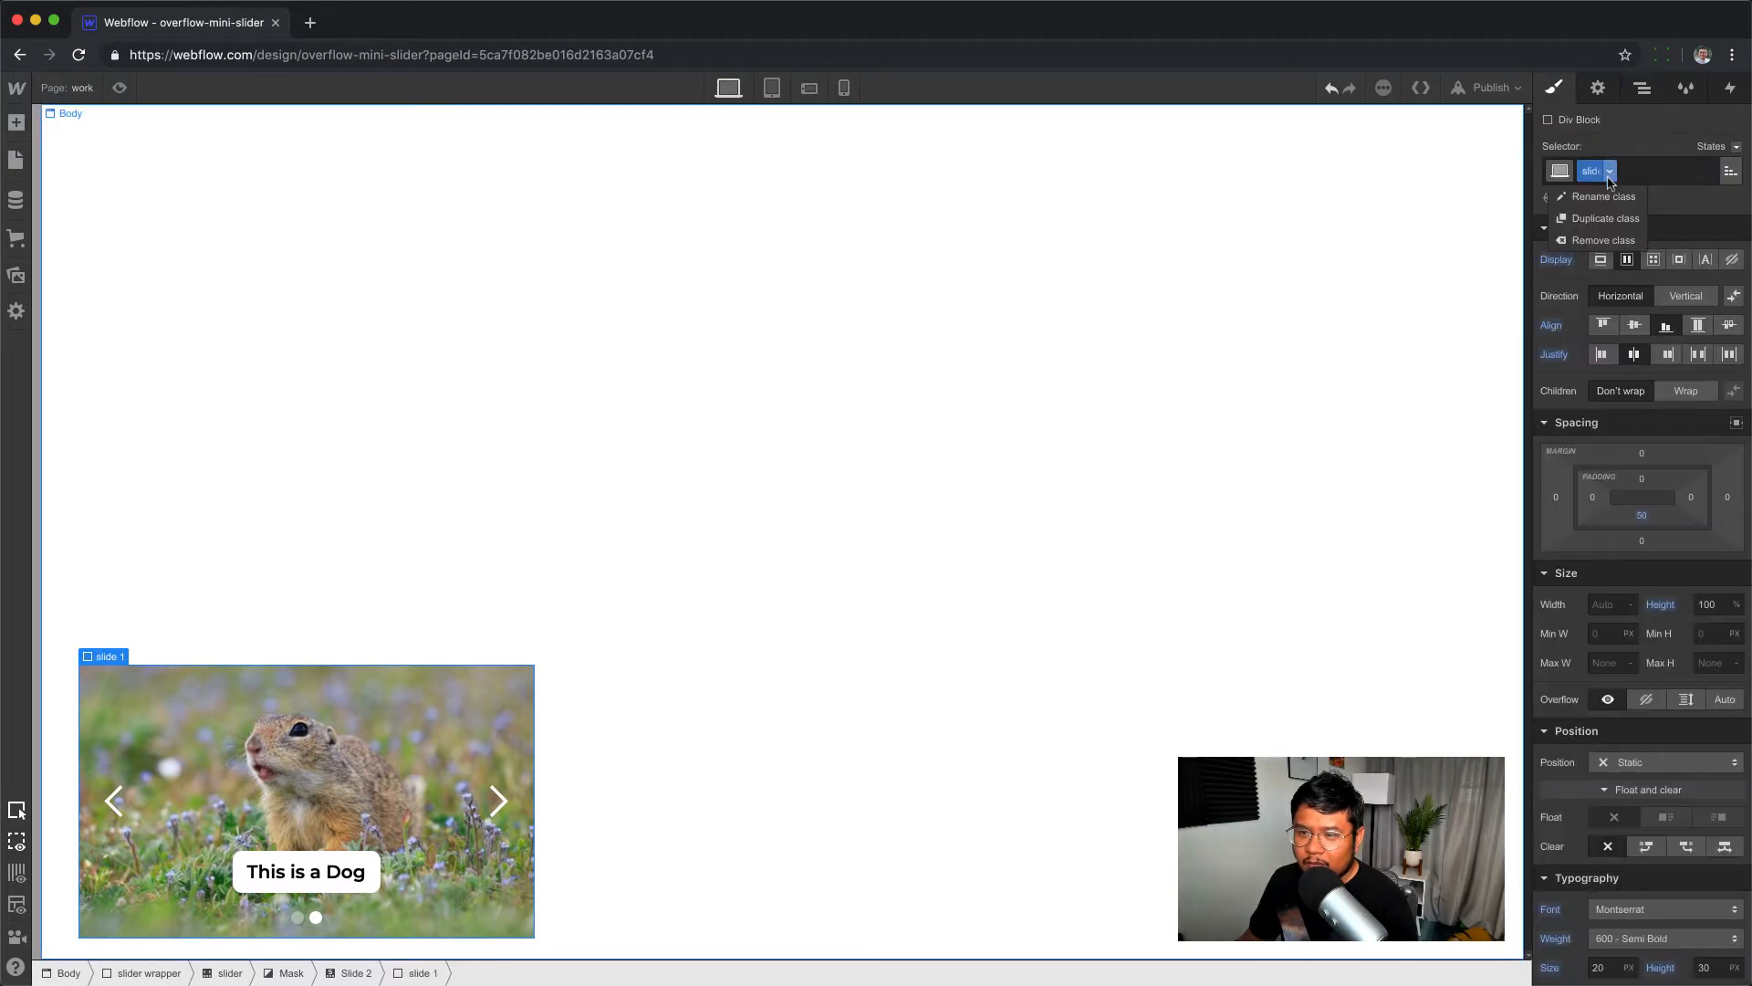
left_click(1606, 219)
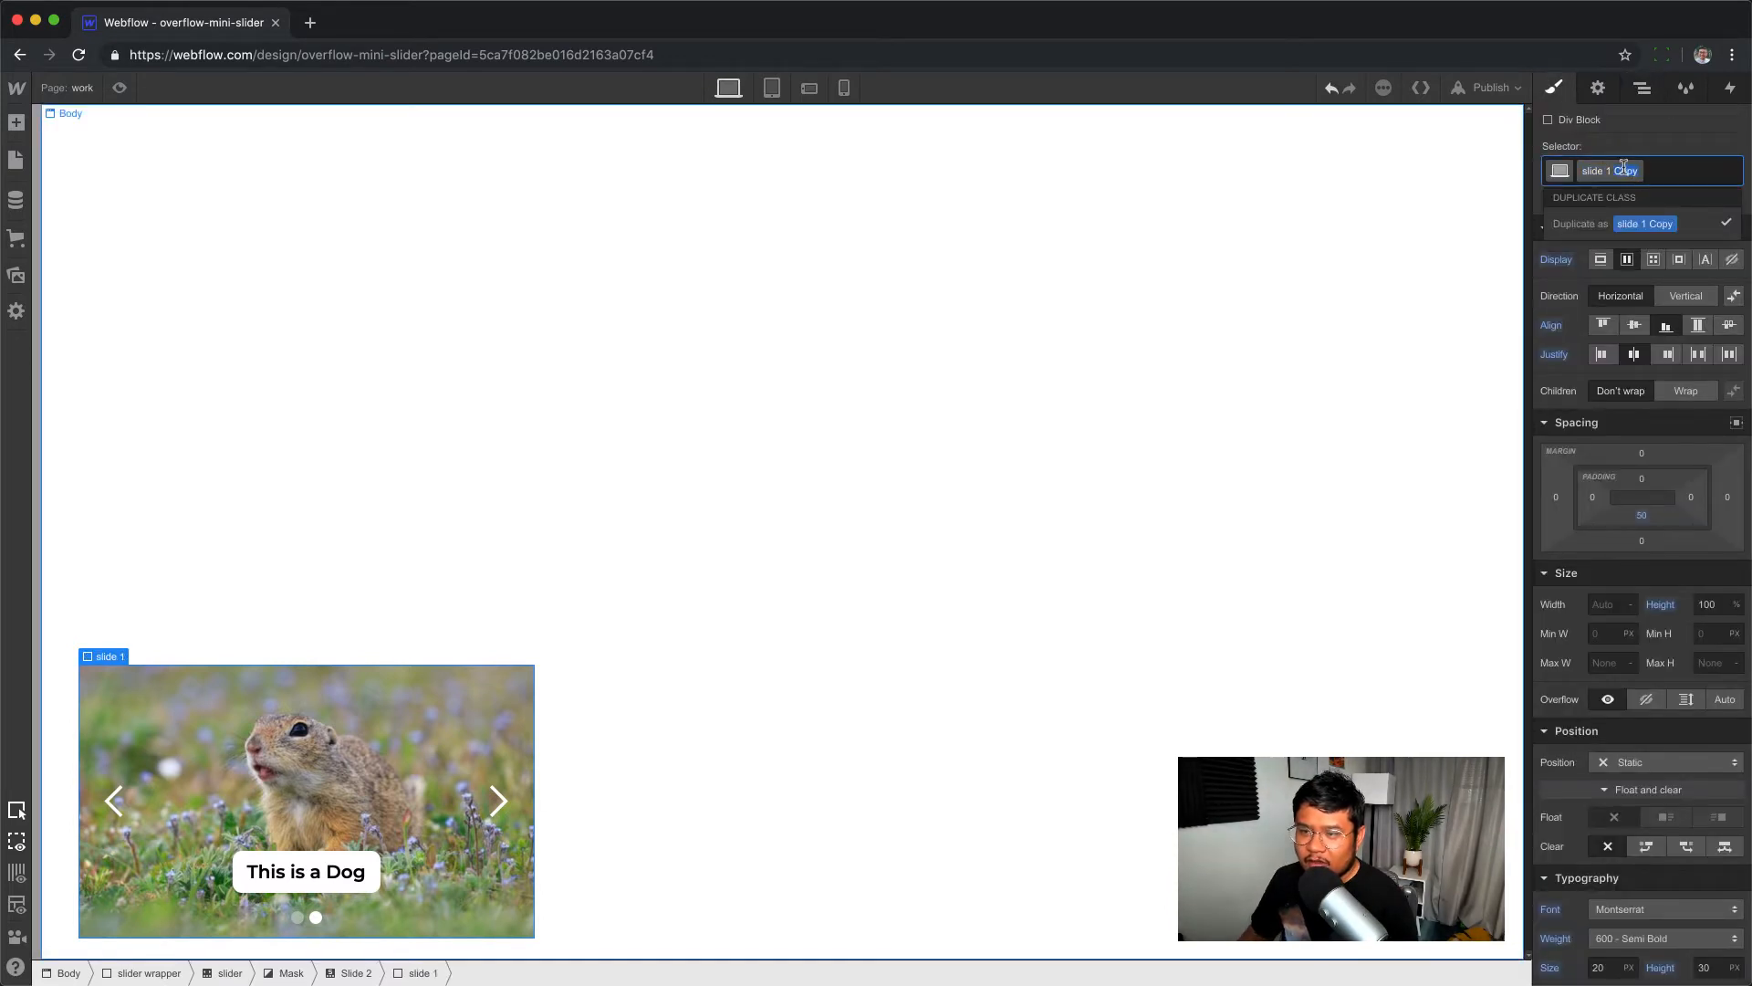
type("2")
key("Return")
- Replace the slide 2 div block's background image with the penguin photo
scroll(1636, 610, "down", 7)
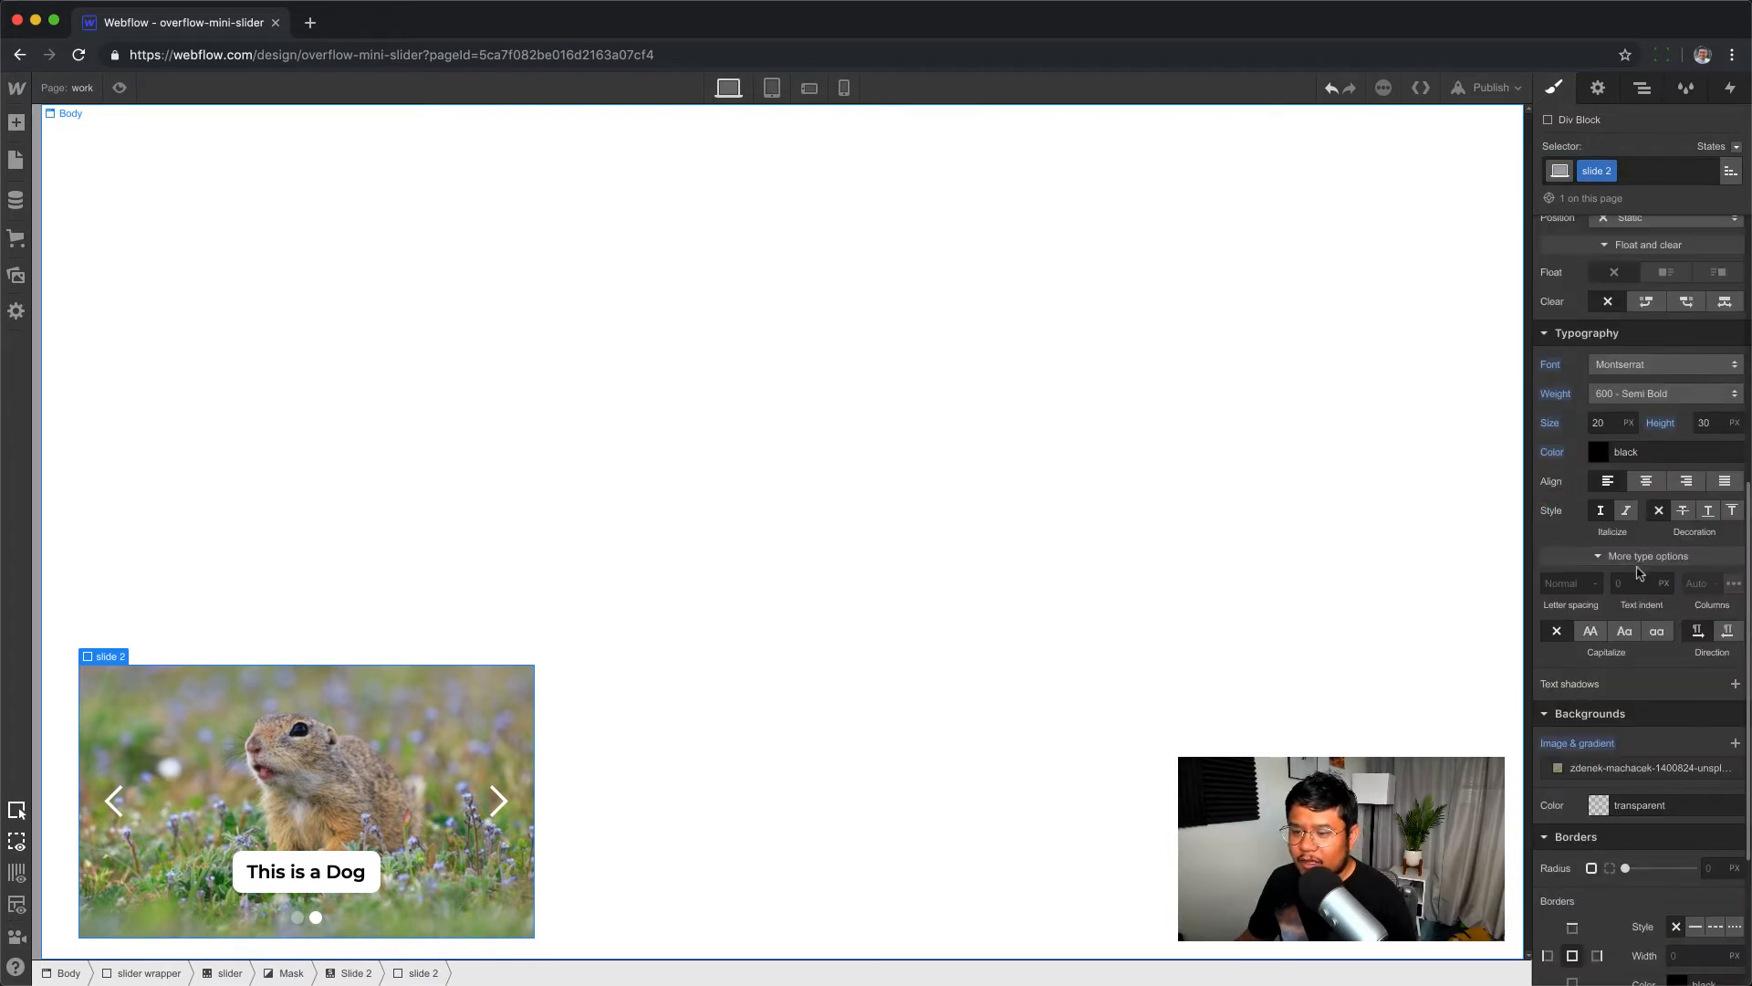
left_click(1640, 696)
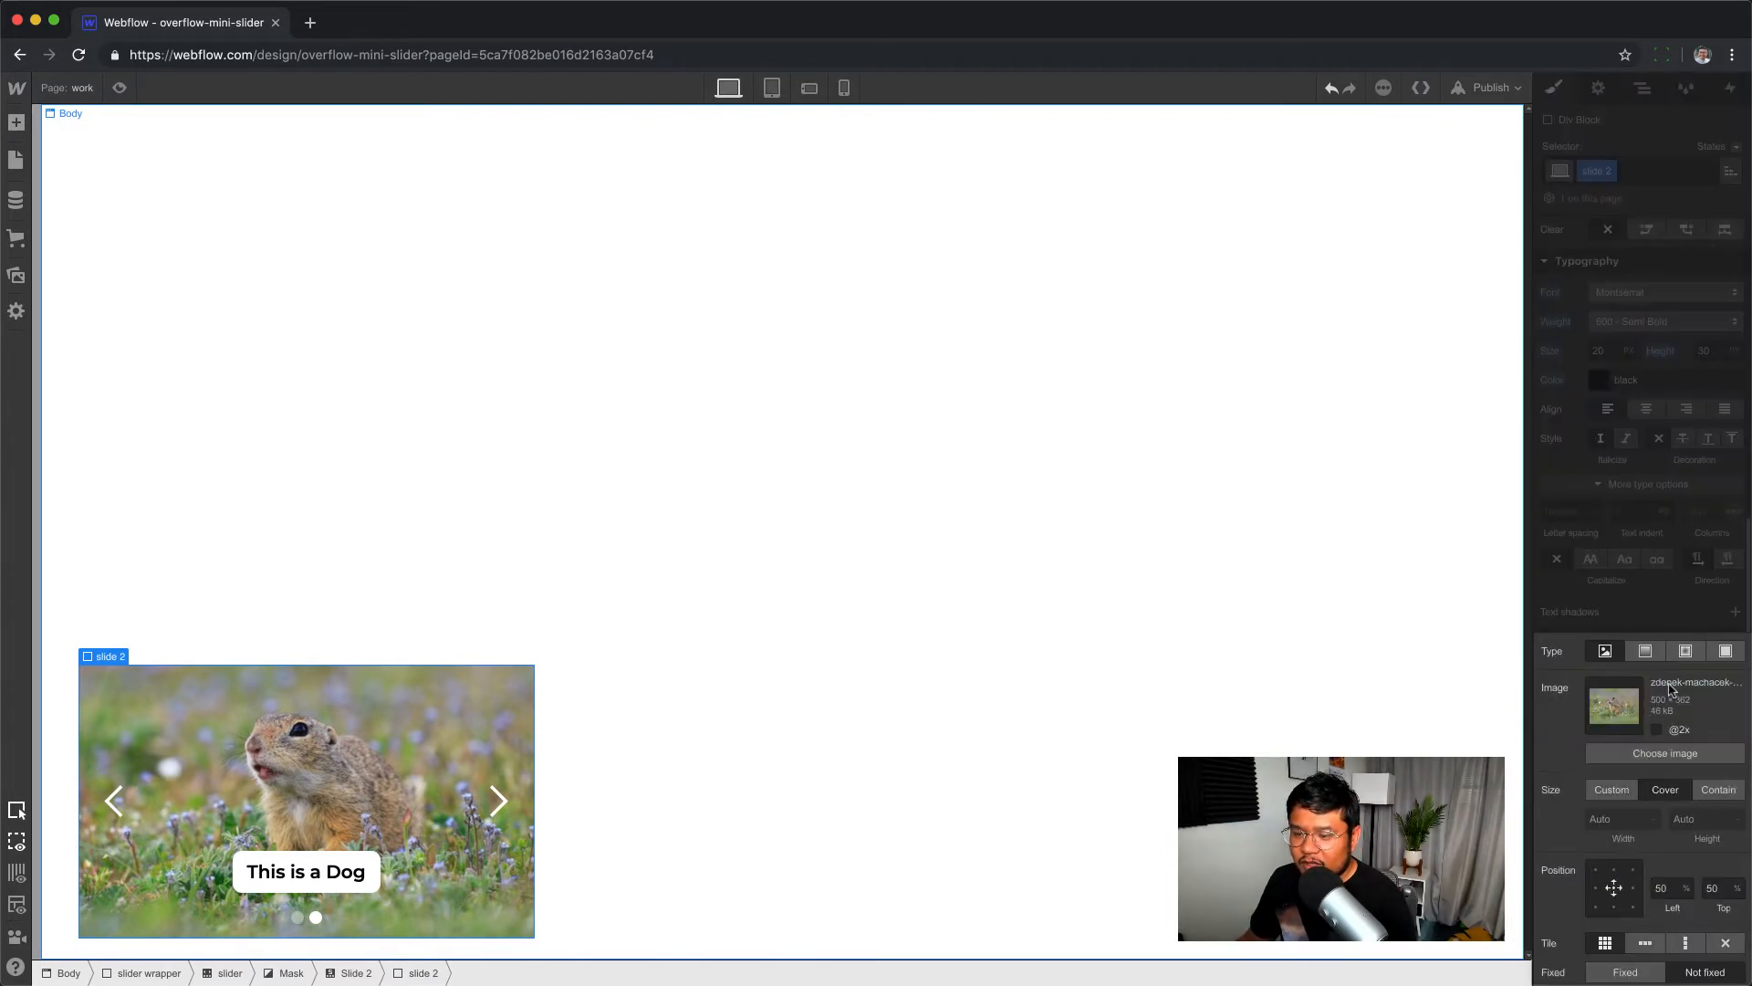
left_click(1650, 760)
left_click(145, 207)
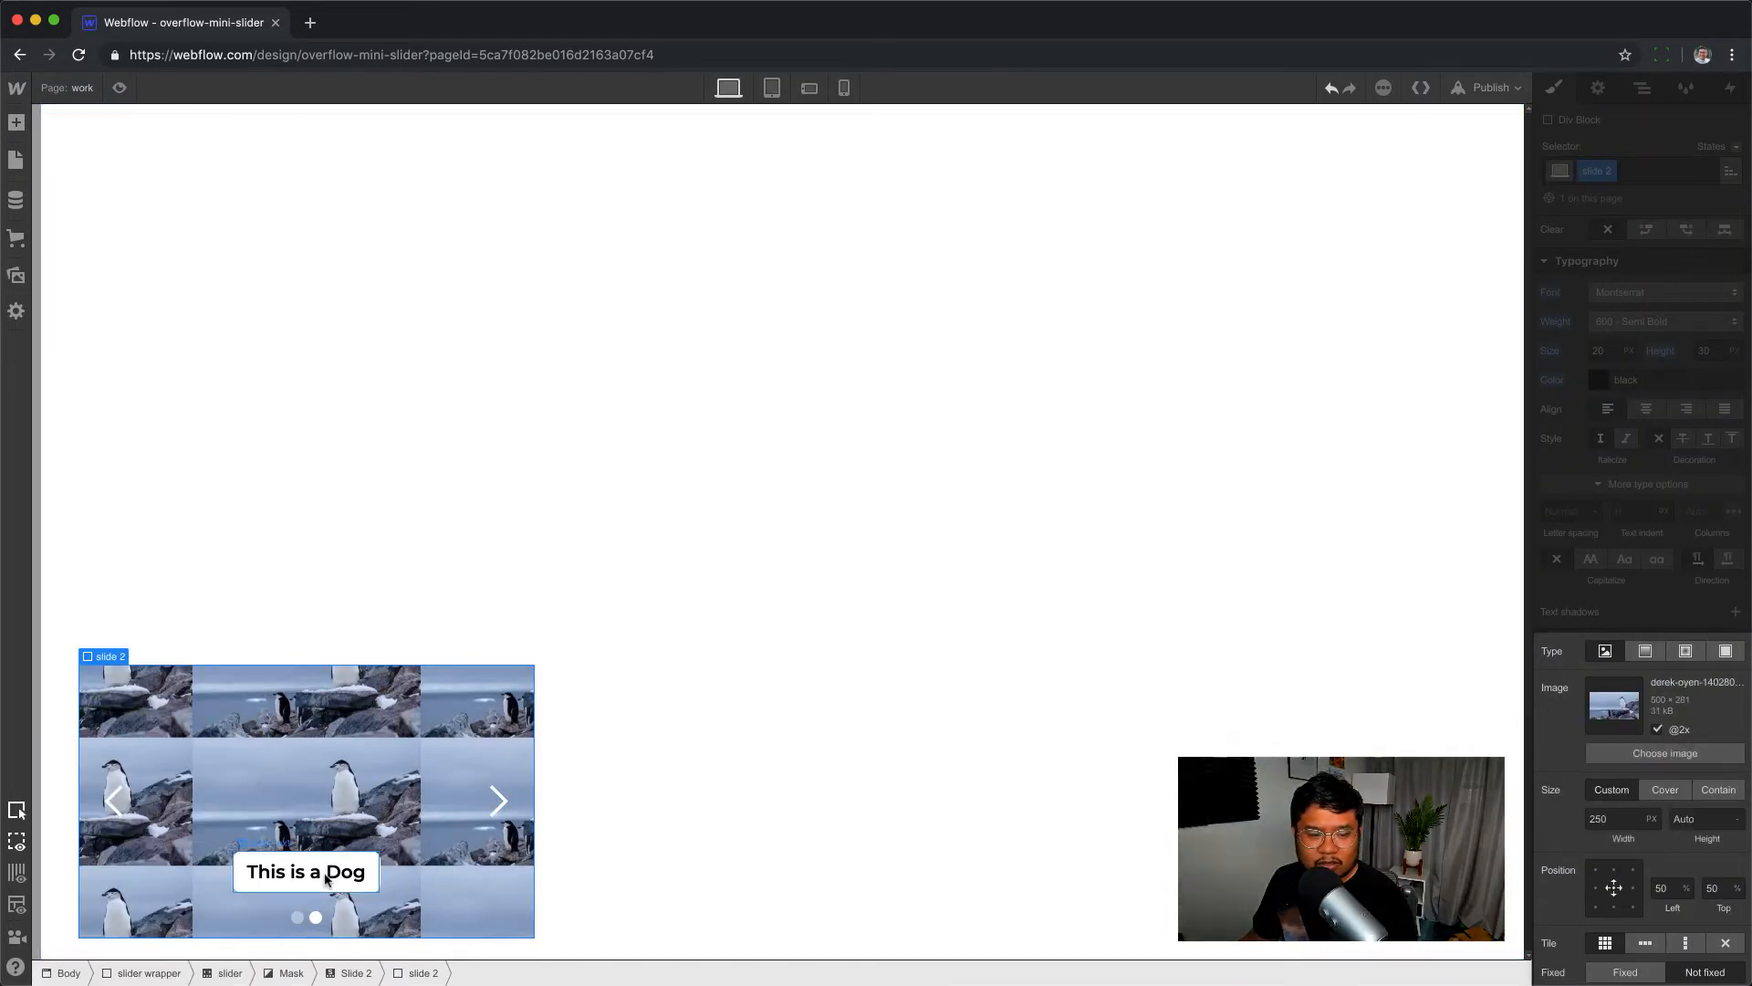
- Change the caption on the second slide to "This is Cat"
left_click(325, 879)
left_click_drag(308, 871, 391, 881)
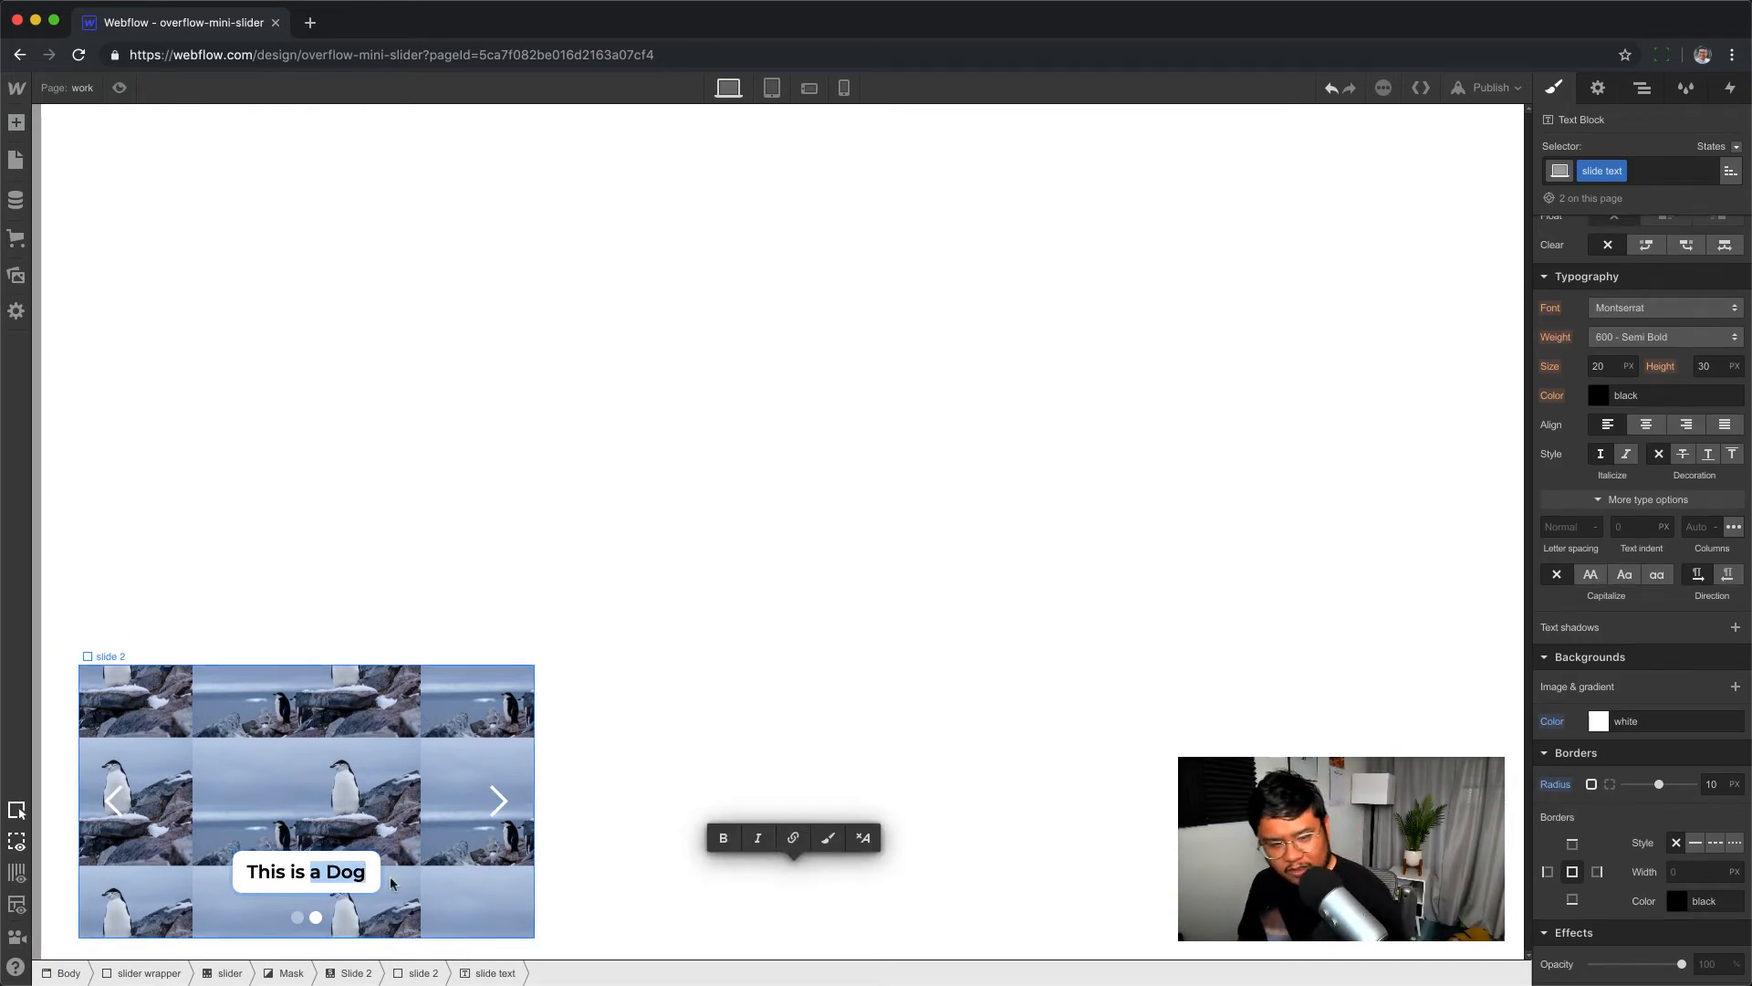
type("Cat")
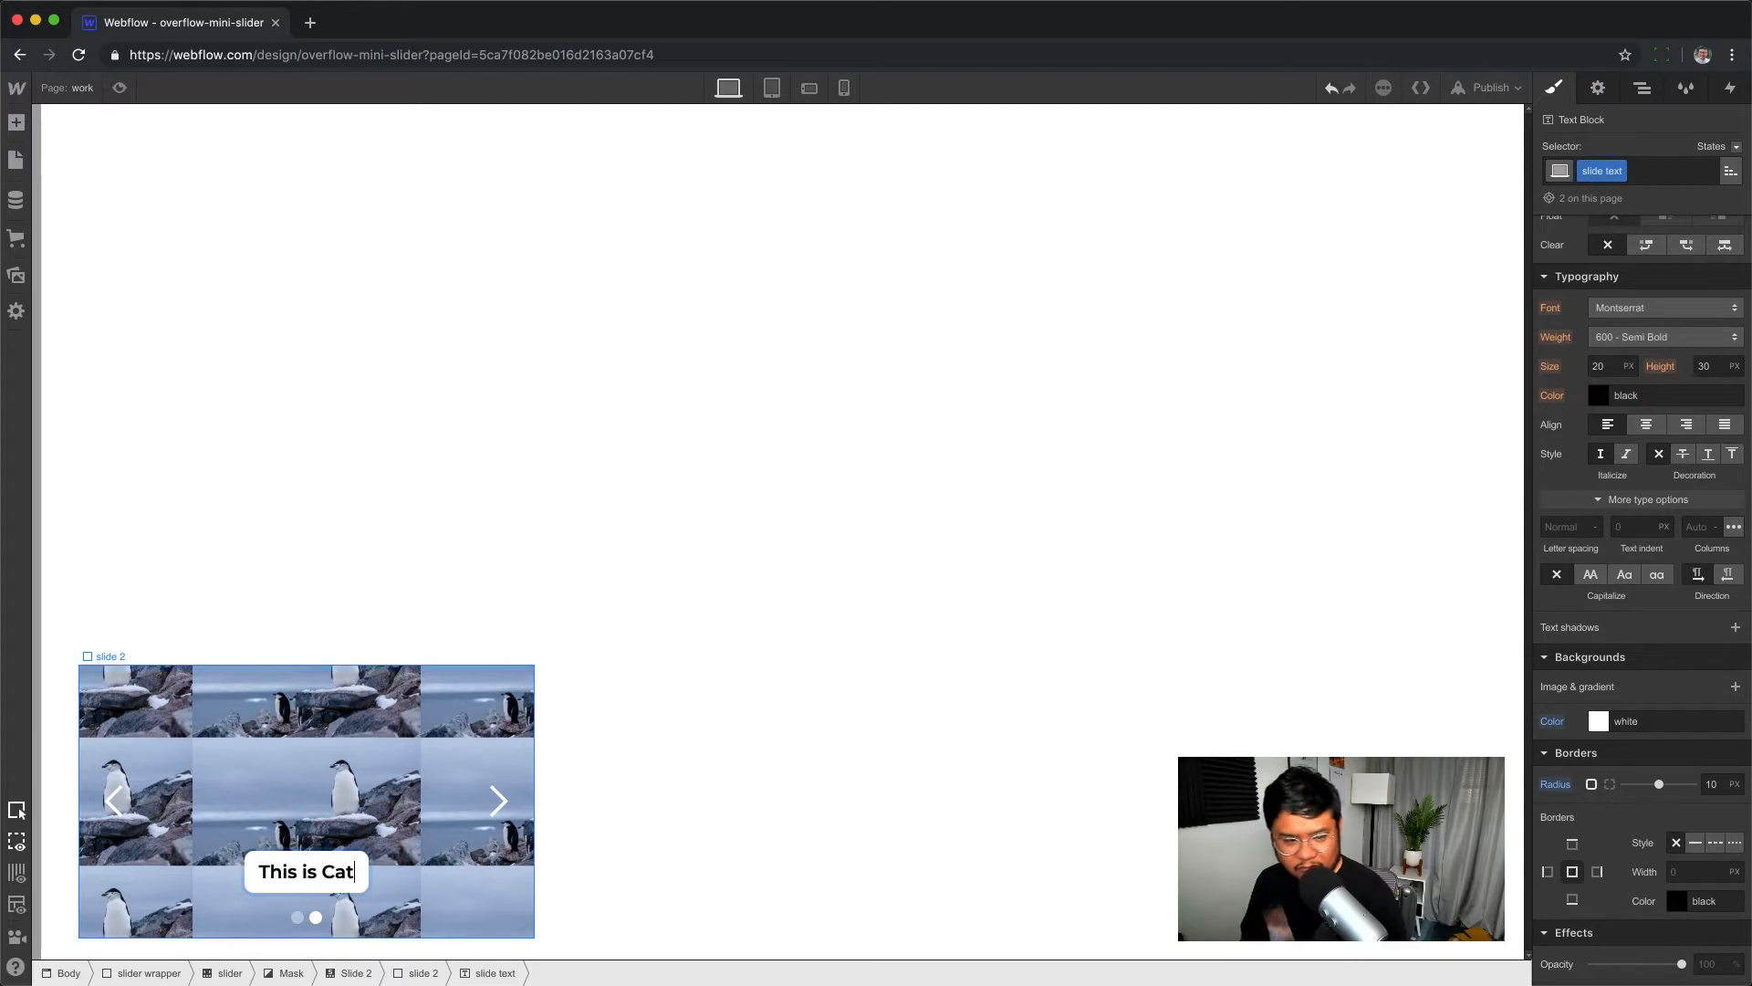
key("Escape")
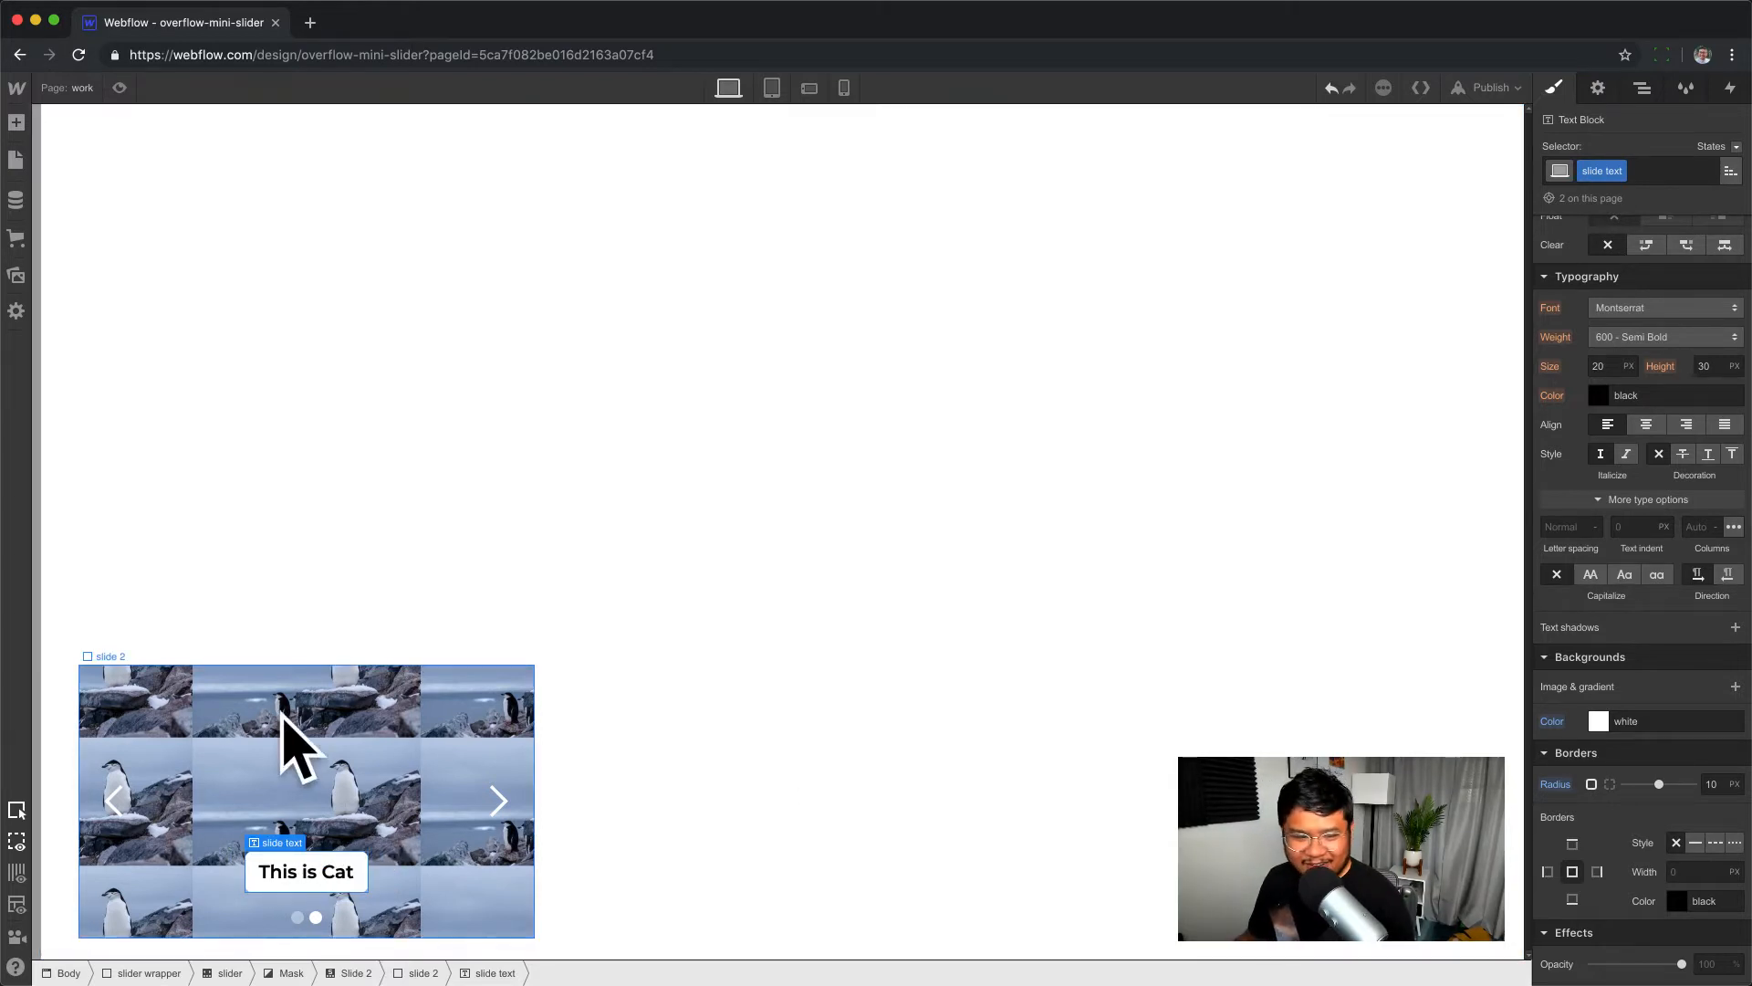
- Set the slide 2 div block's background image size to Cover
left_click(280, 715)
left_click(1667, 698)
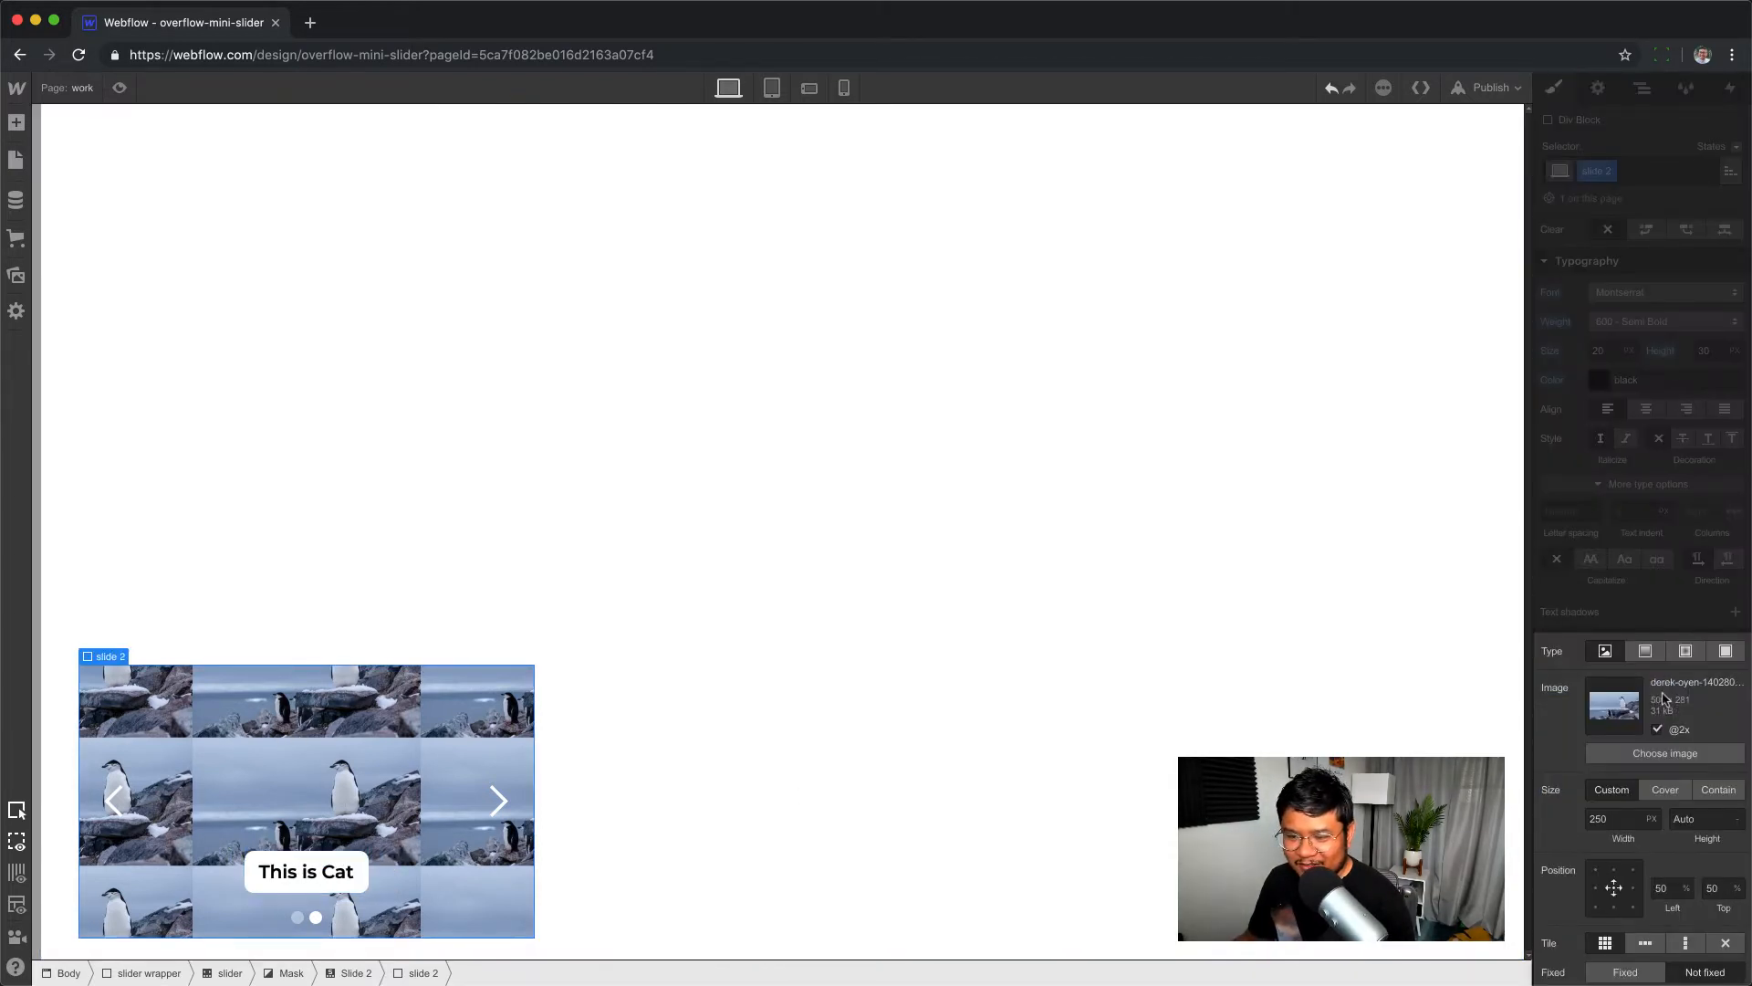
left_click(1665, 789)
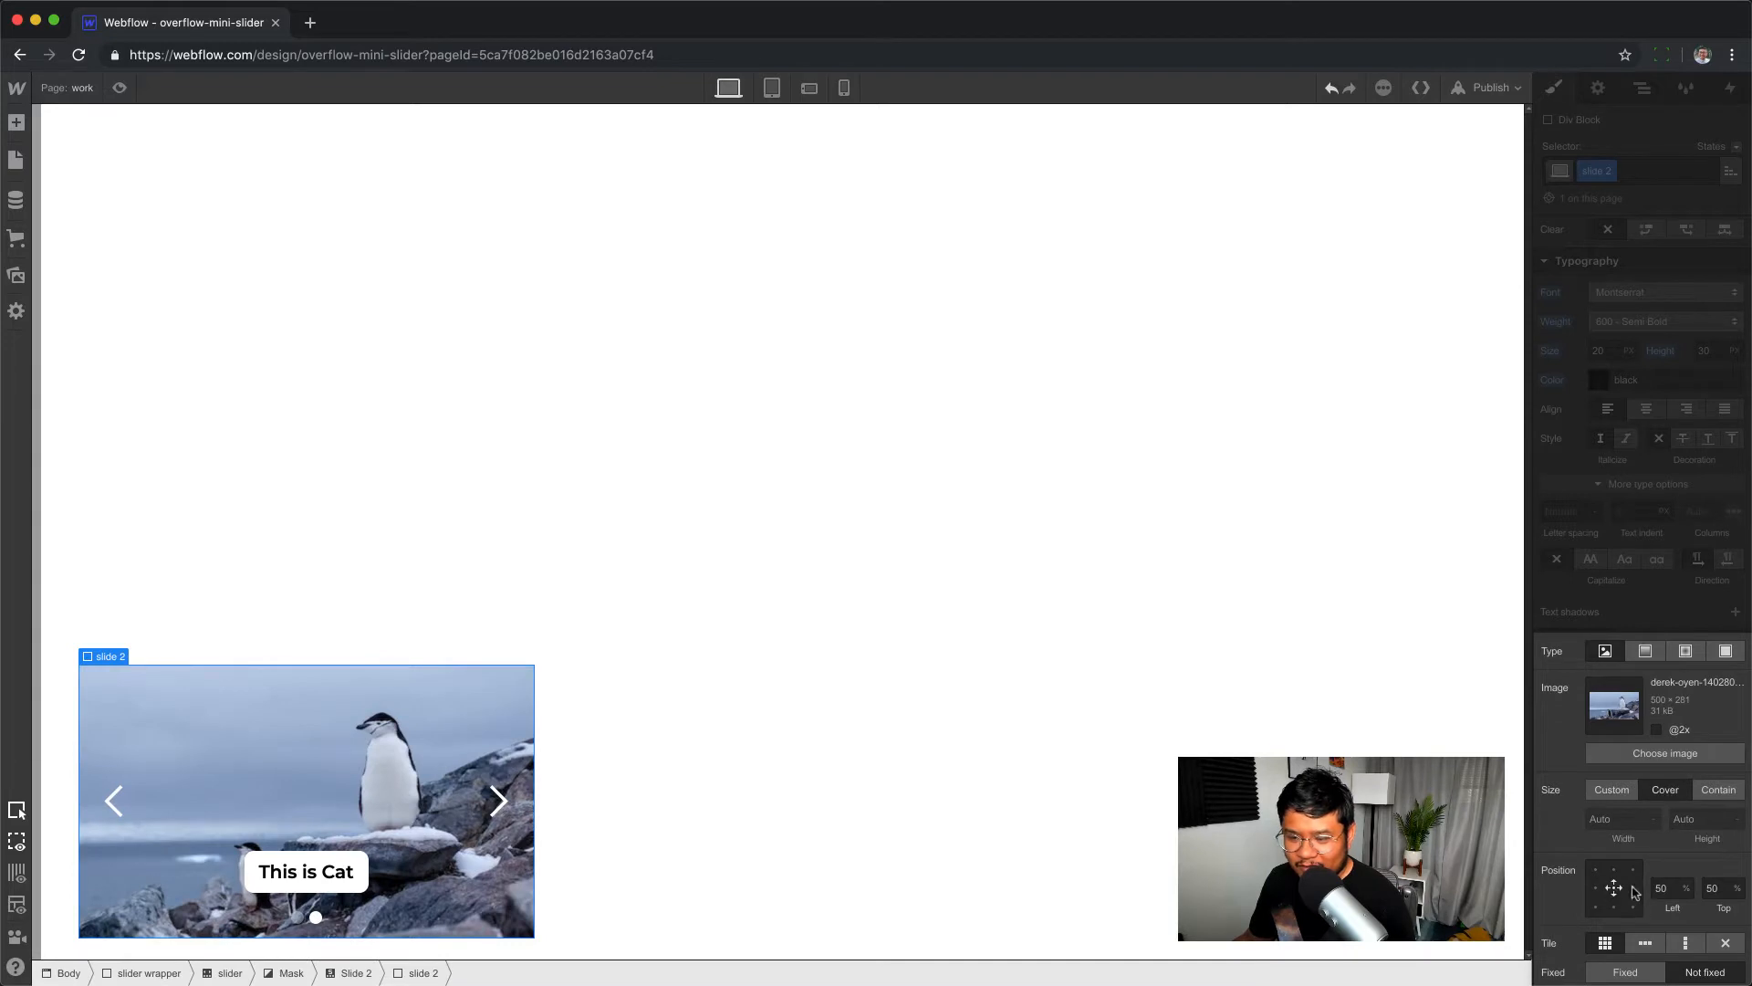
left_click(1675, 504)
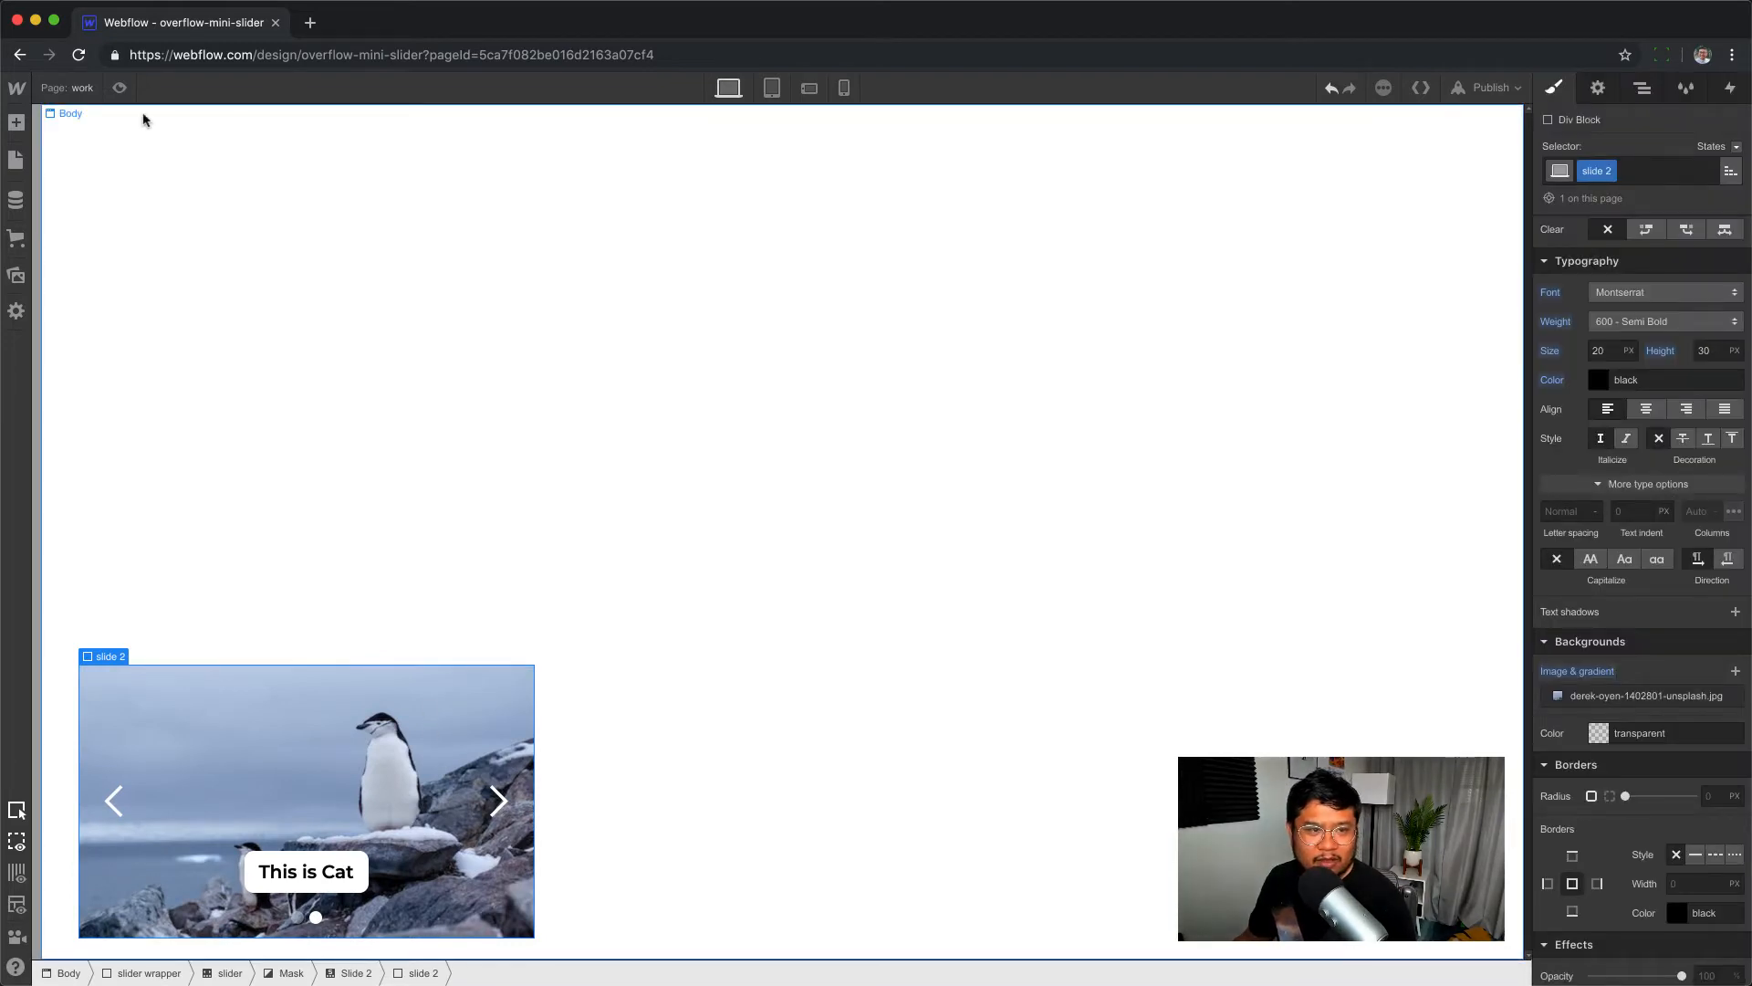
- Preview the page and cycle through the slides with the slider's right arrow
left_click(119, 87)
left_click(474, 826)
left_click(473, 826)
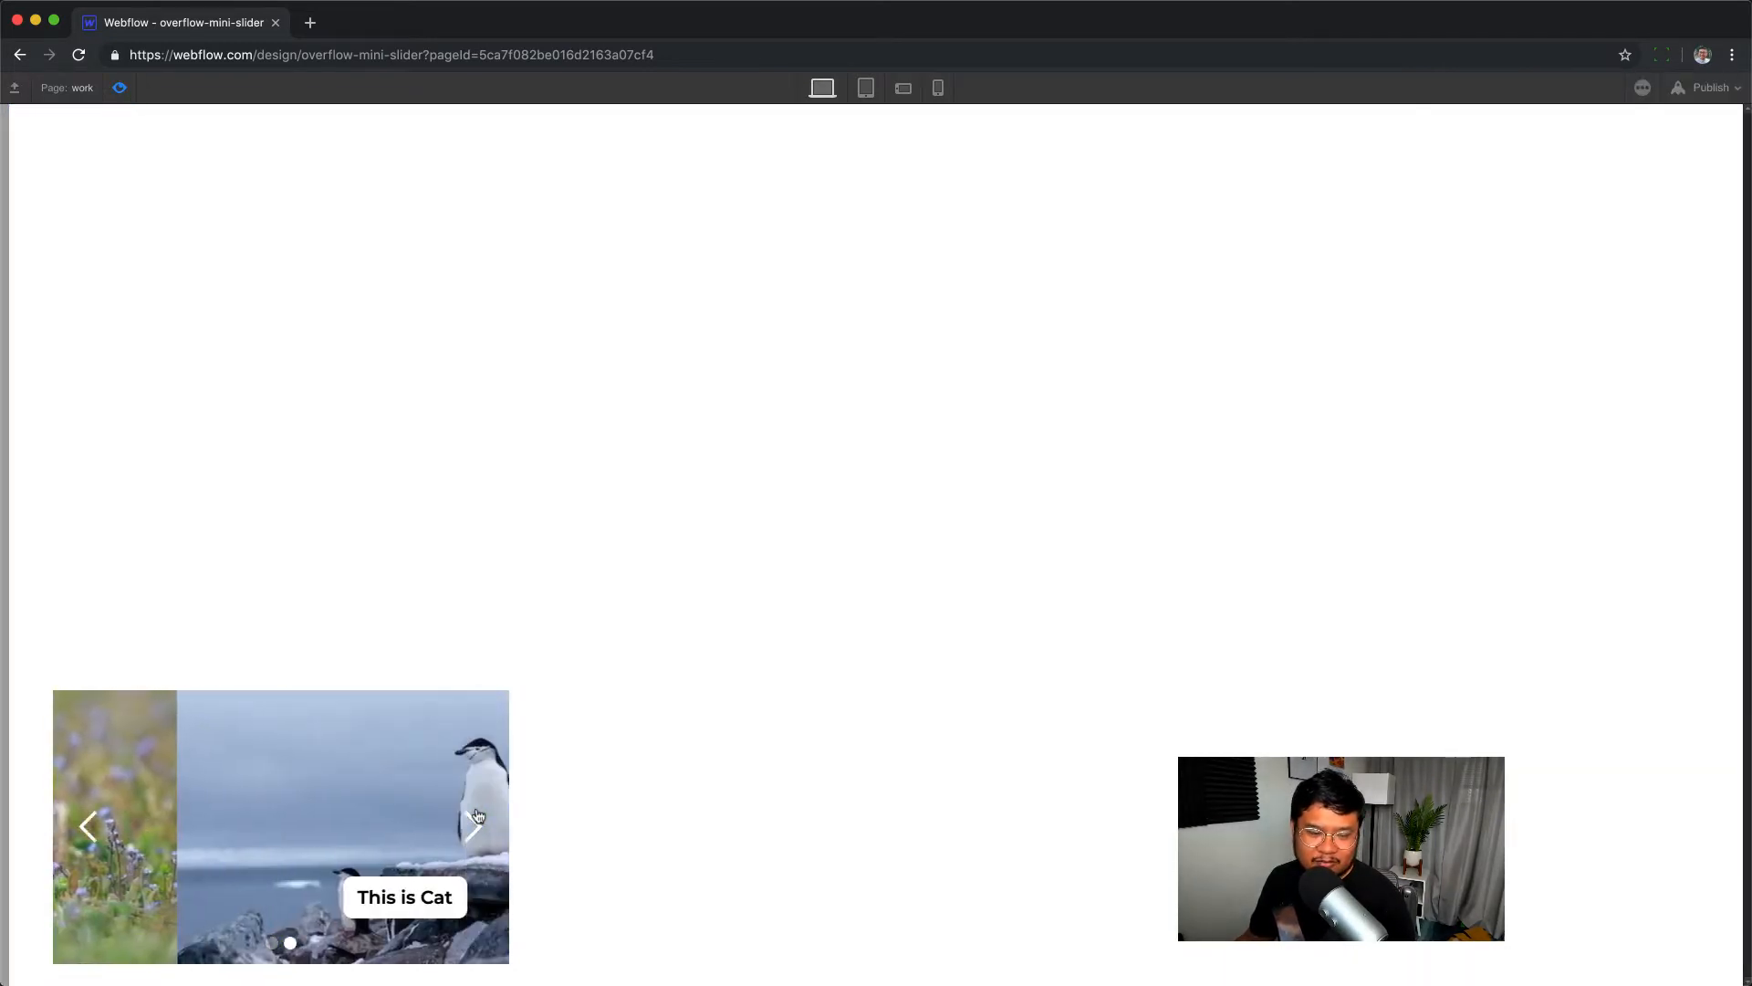
left_click(474, 826)
left_click(473, 826)
left_click(476, 814)
left_click(477, 814)
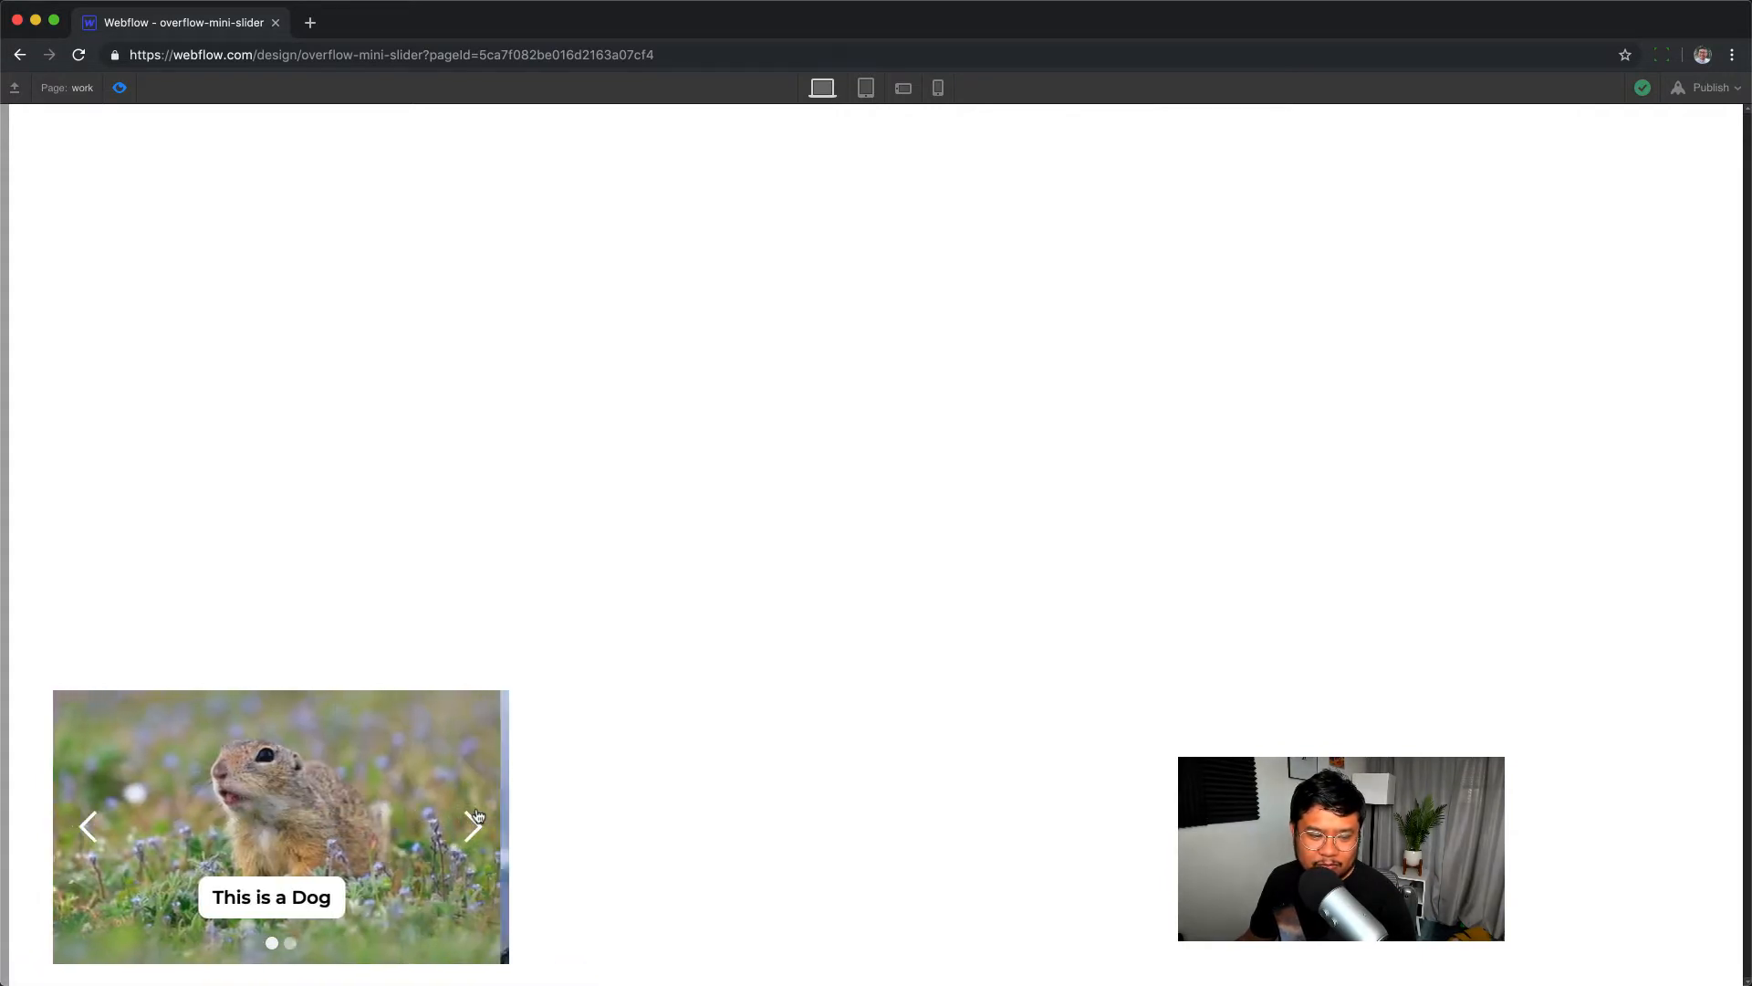
- Advance the slider once more in the preview, then return to editing and select the slider's right arrow
left_click(477, 814)
left_click(120, 88)
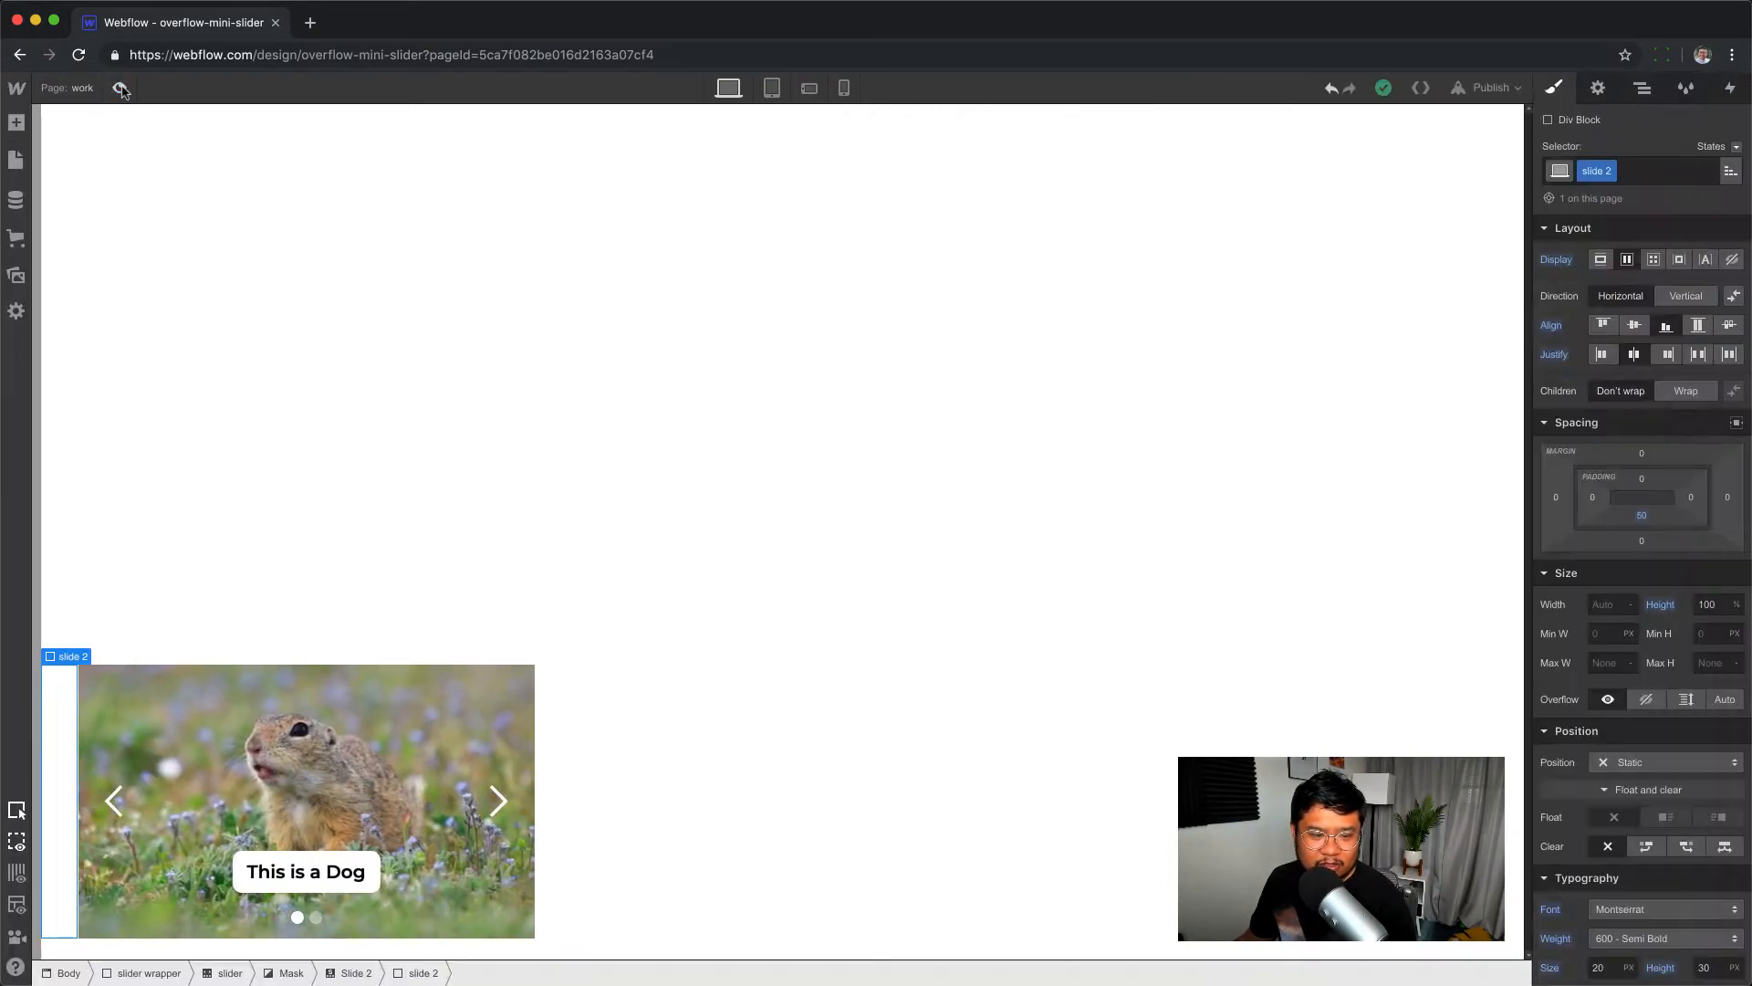
left_click(500, 751)
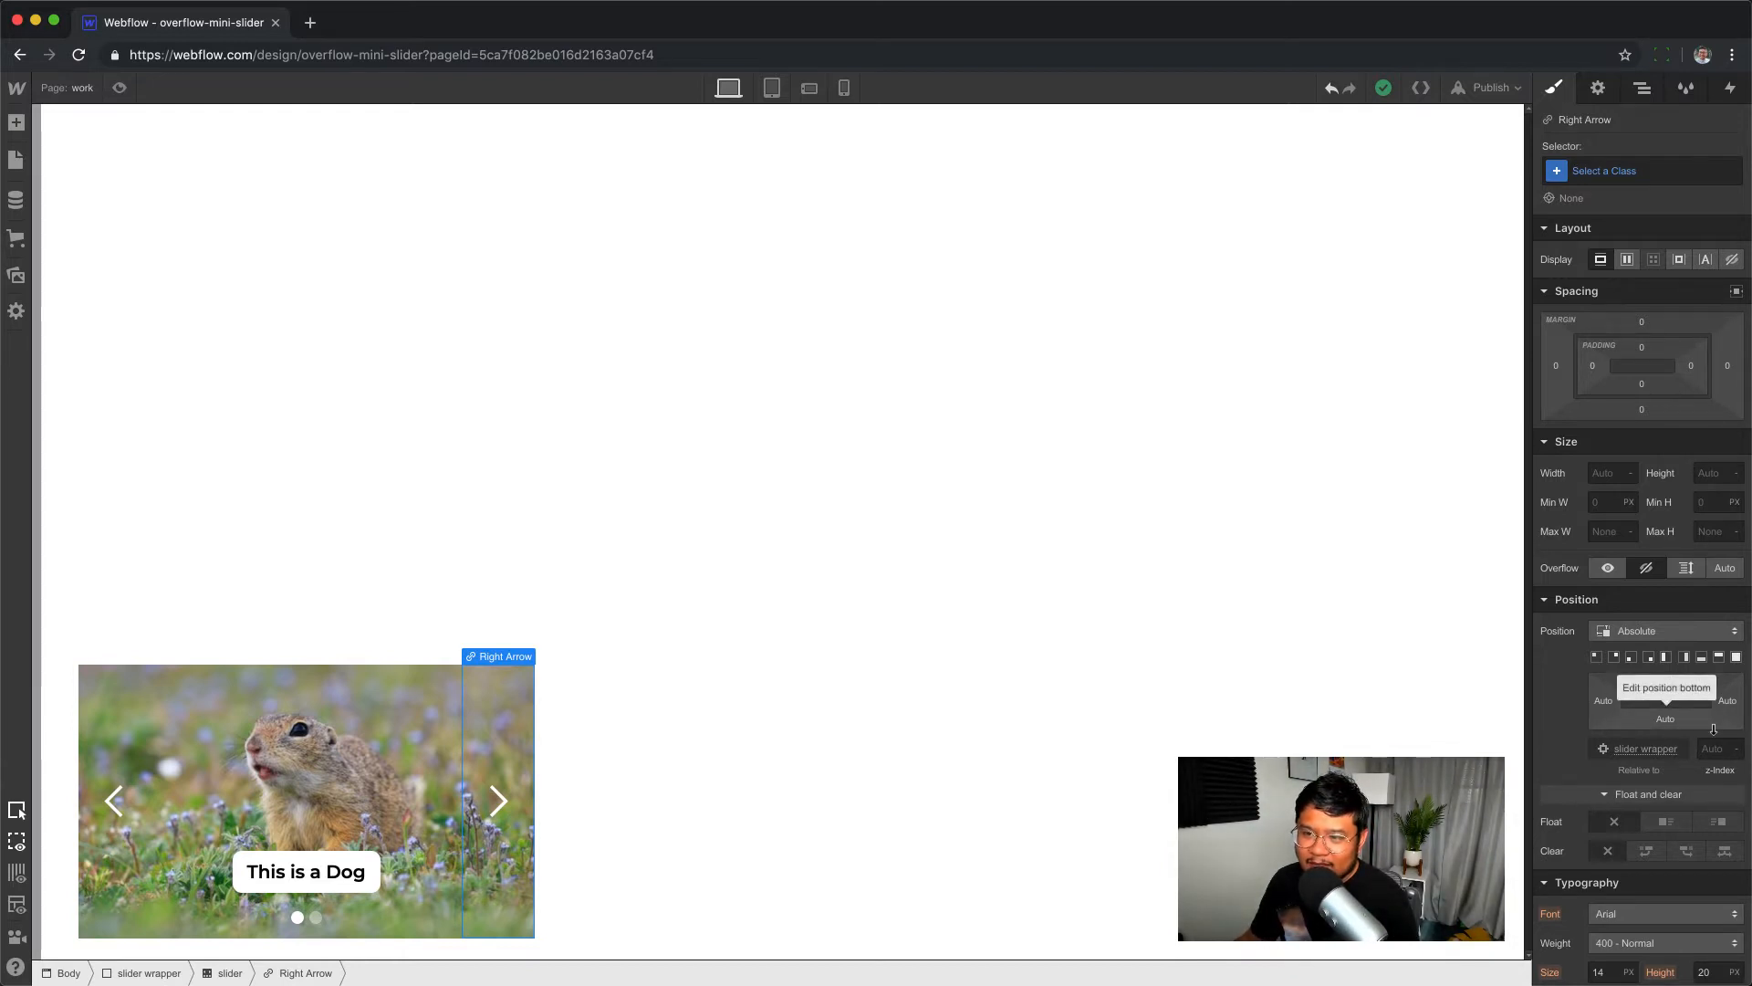
- Give the slider's left arrow a new class named "left arrow"
left_click(145, 728)
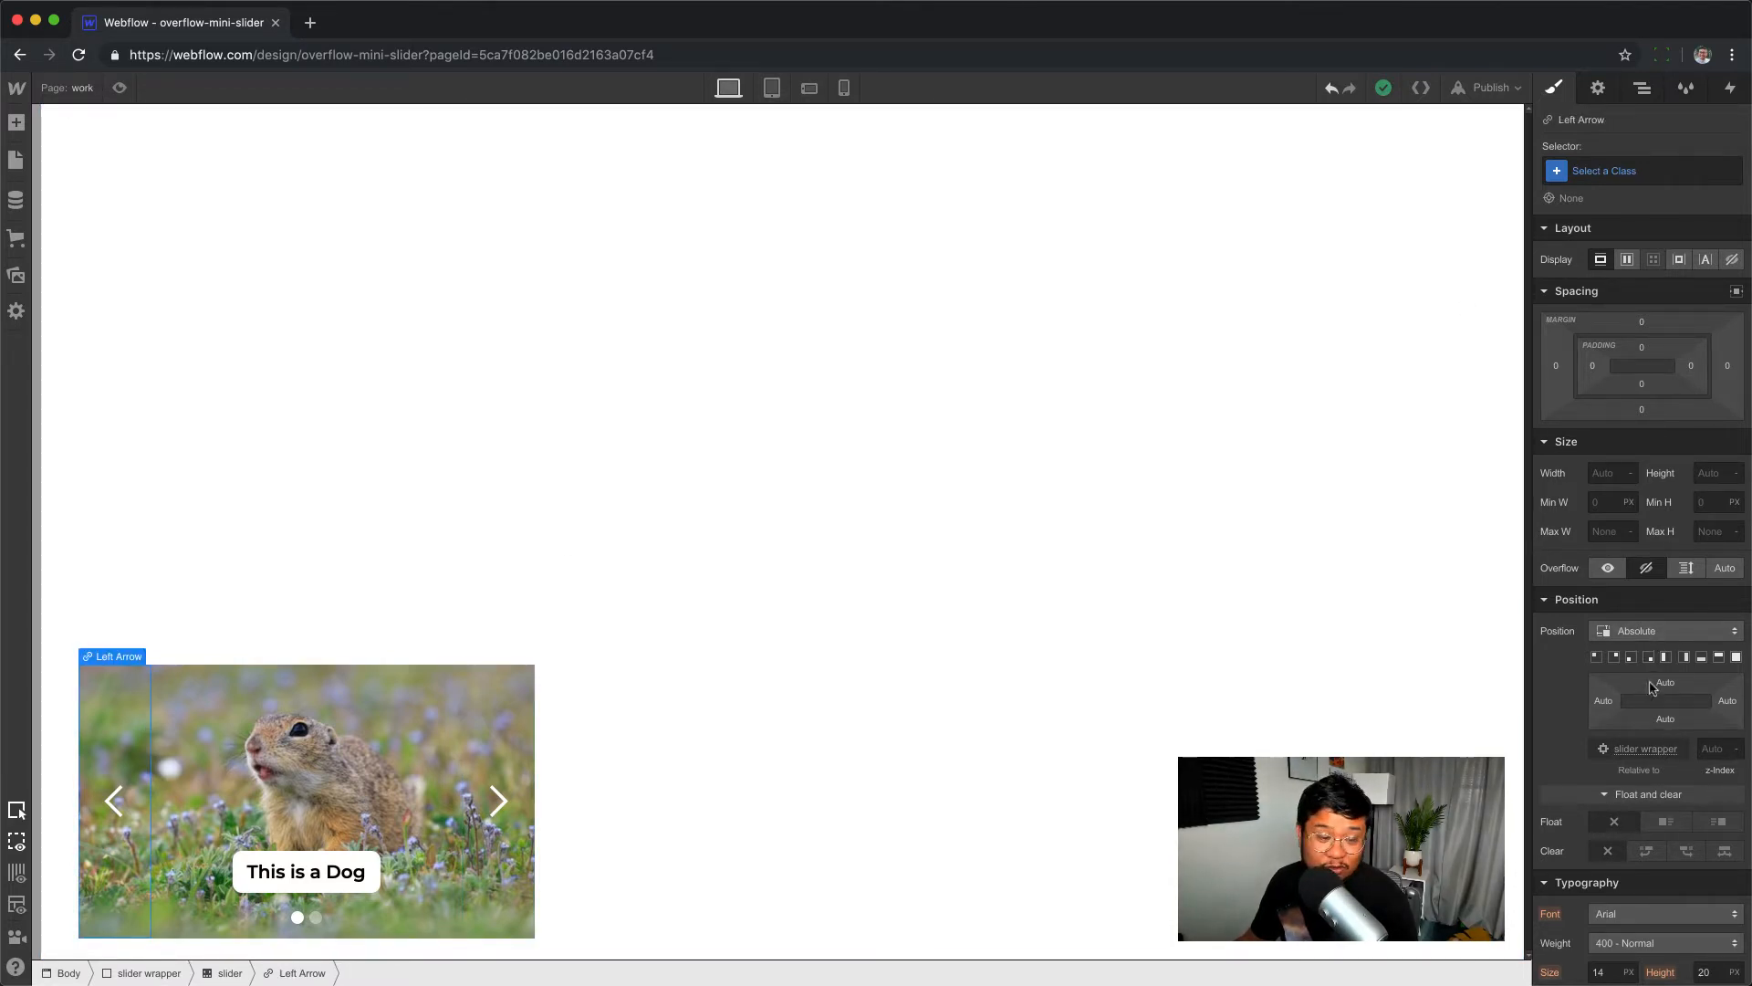
left_click(1620, 170)
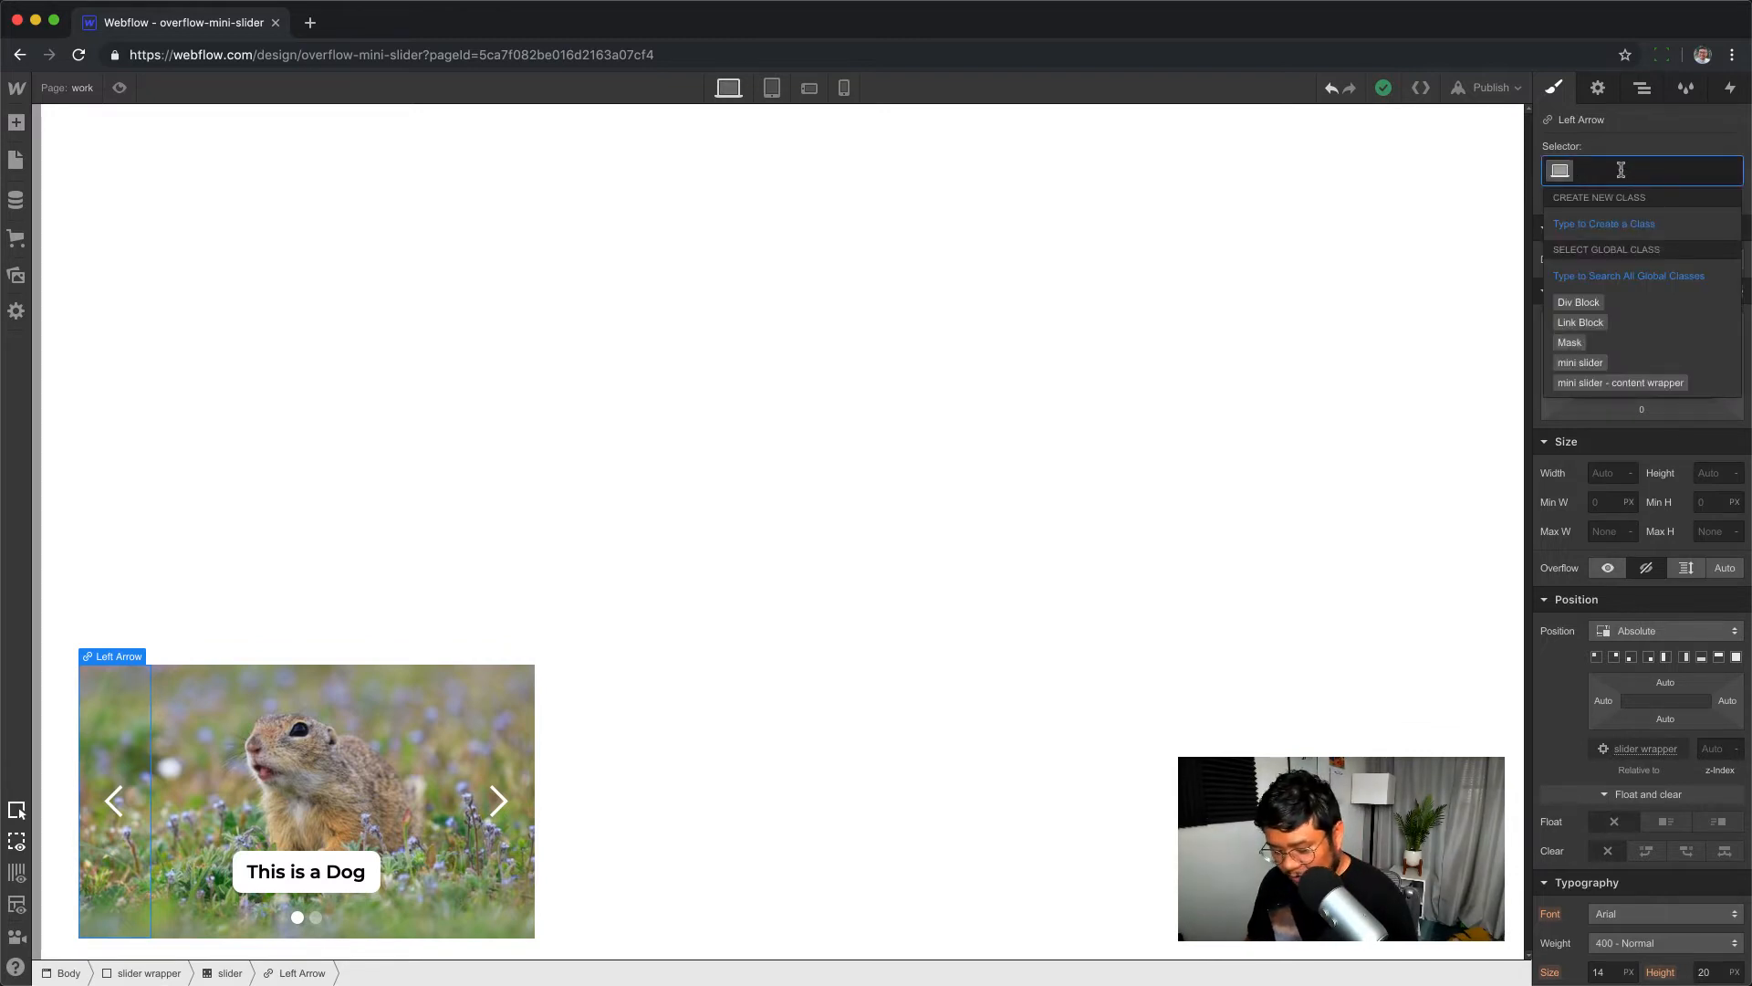
type("left ar")
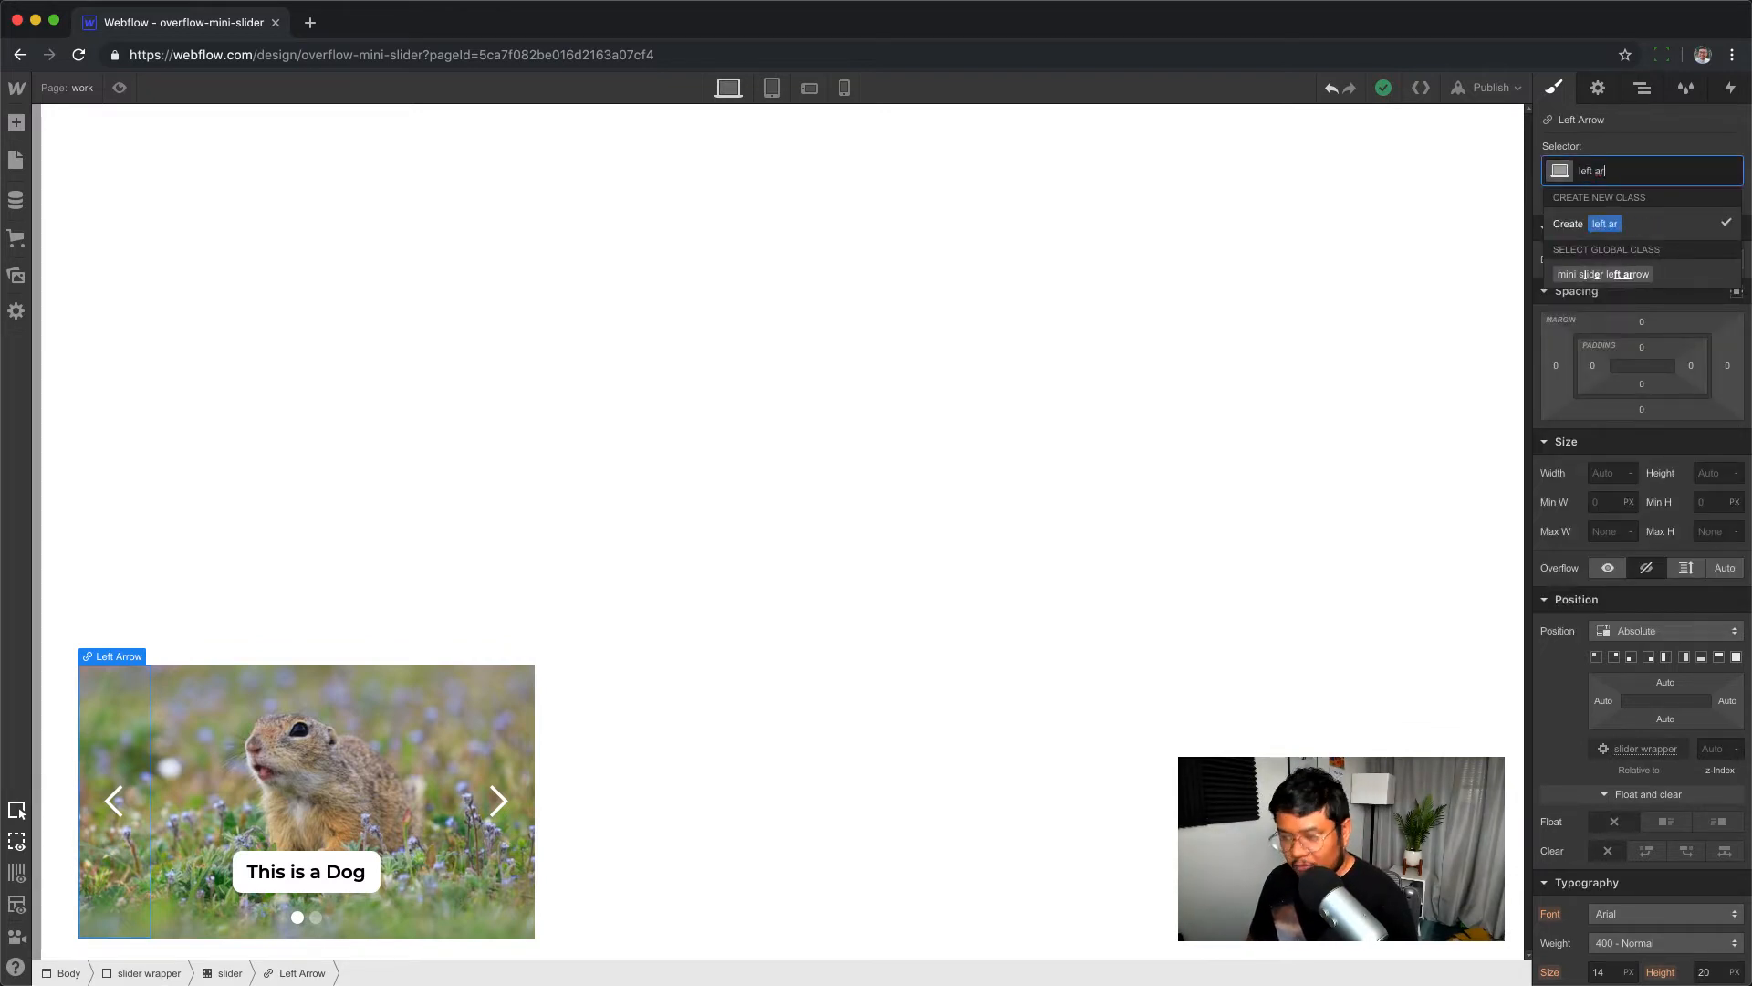
type("row")
key("Return")
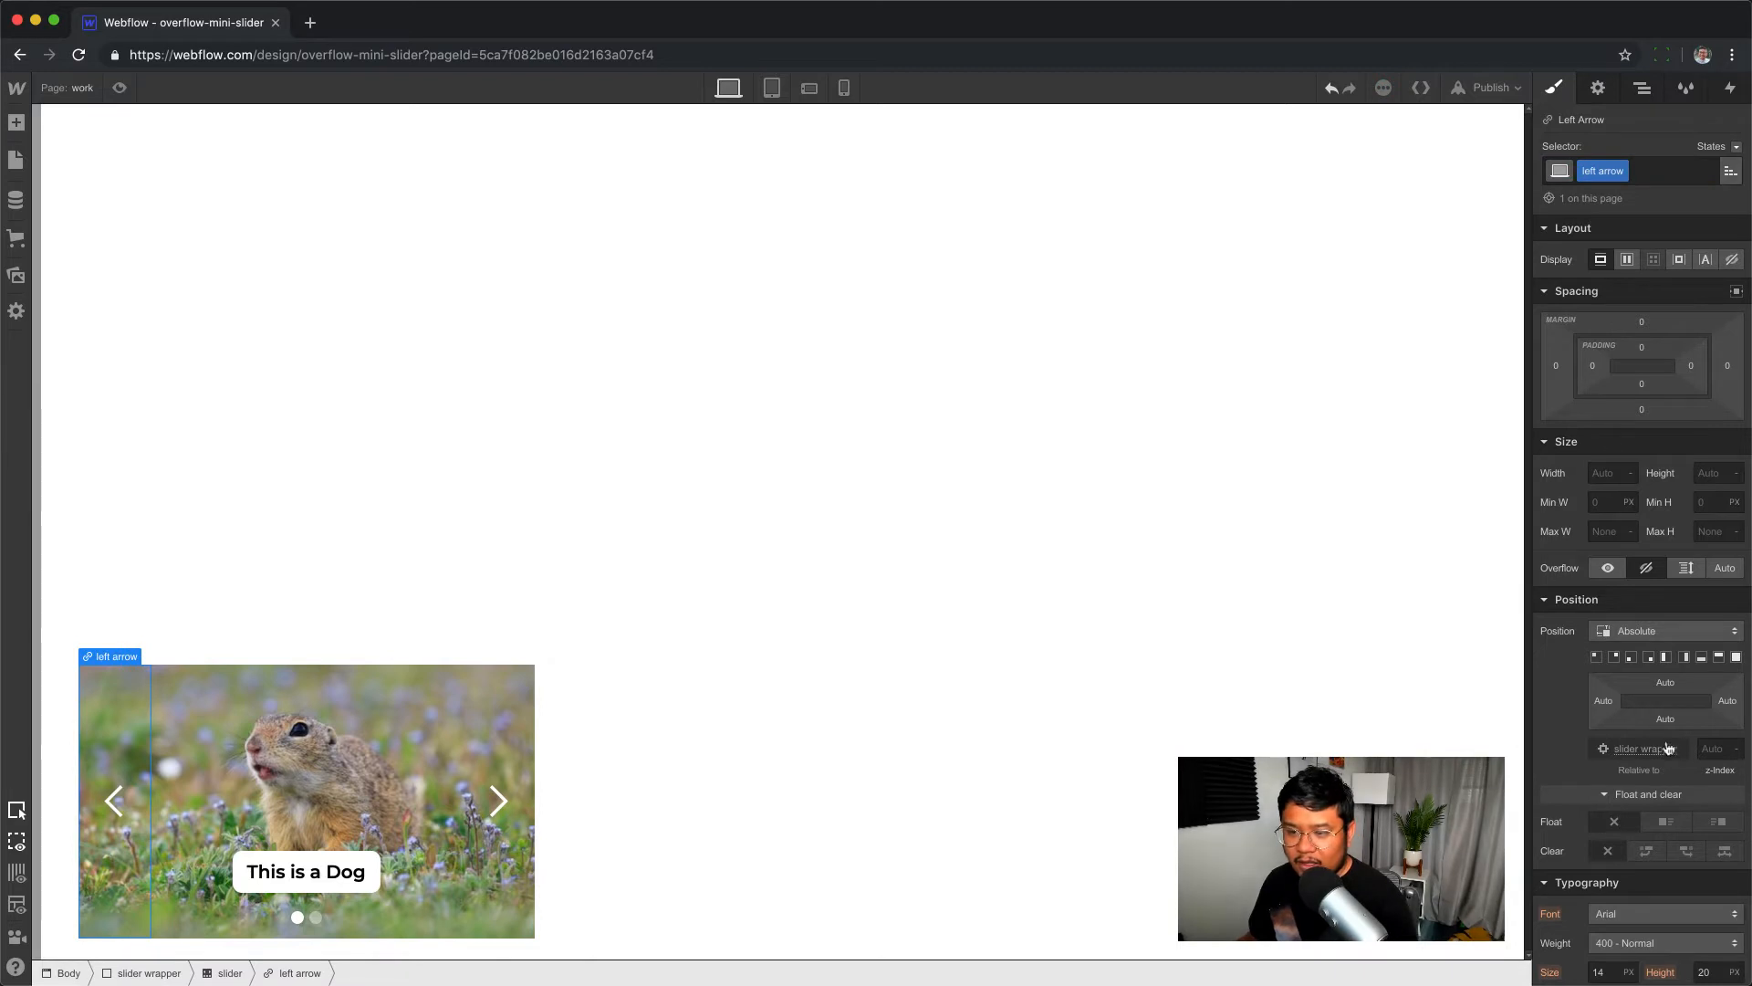
- Anchor the left arrow absolutely to the slider's top-left corner and set its height to 50%
left_click(1597, 657)
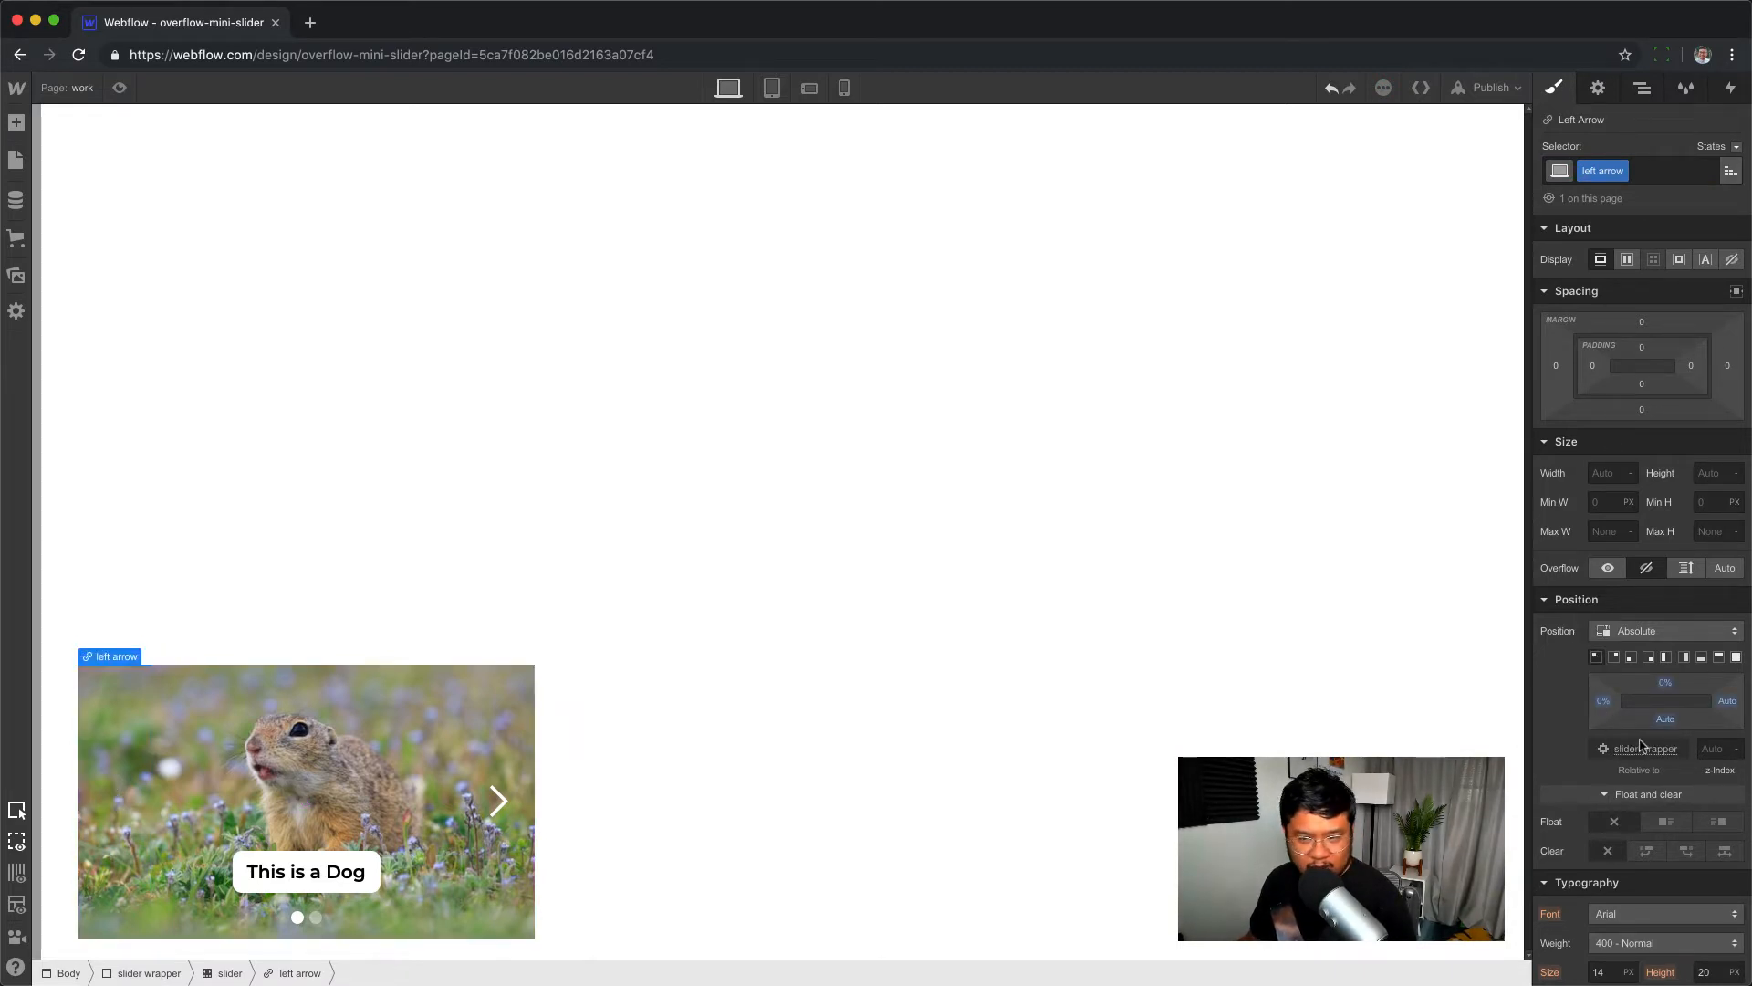
left_click(1702, 476)
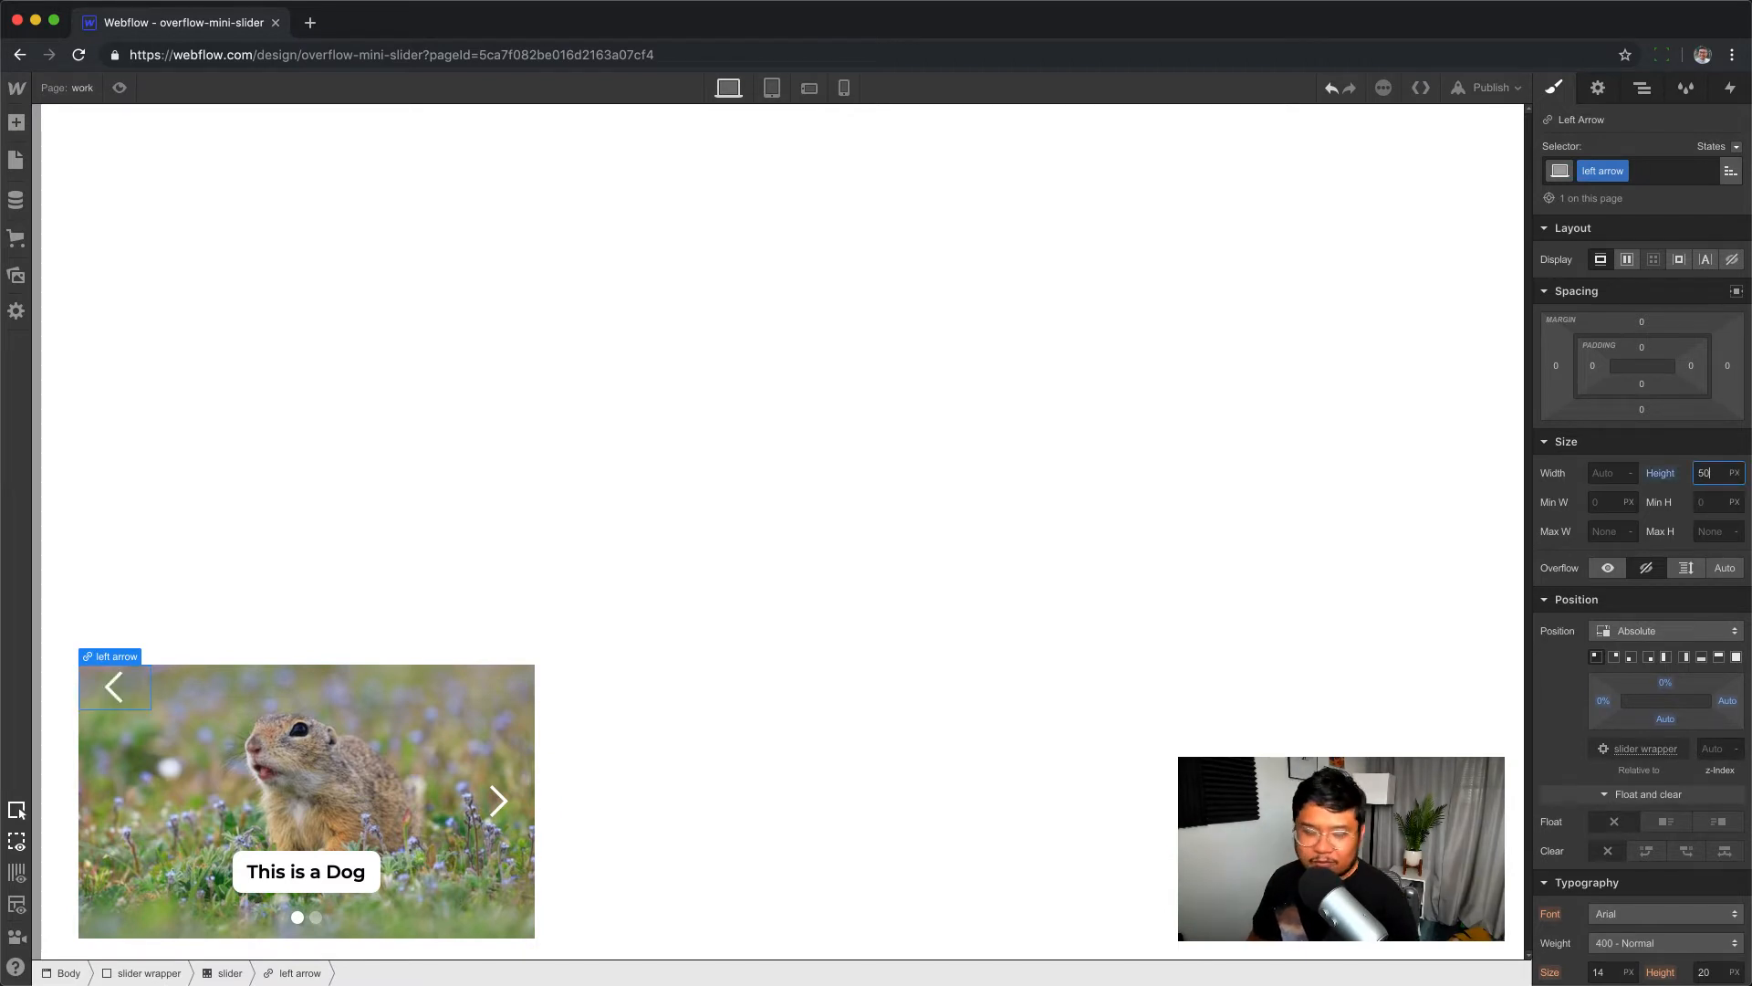
key("shift+Up")
key("shift+Up")
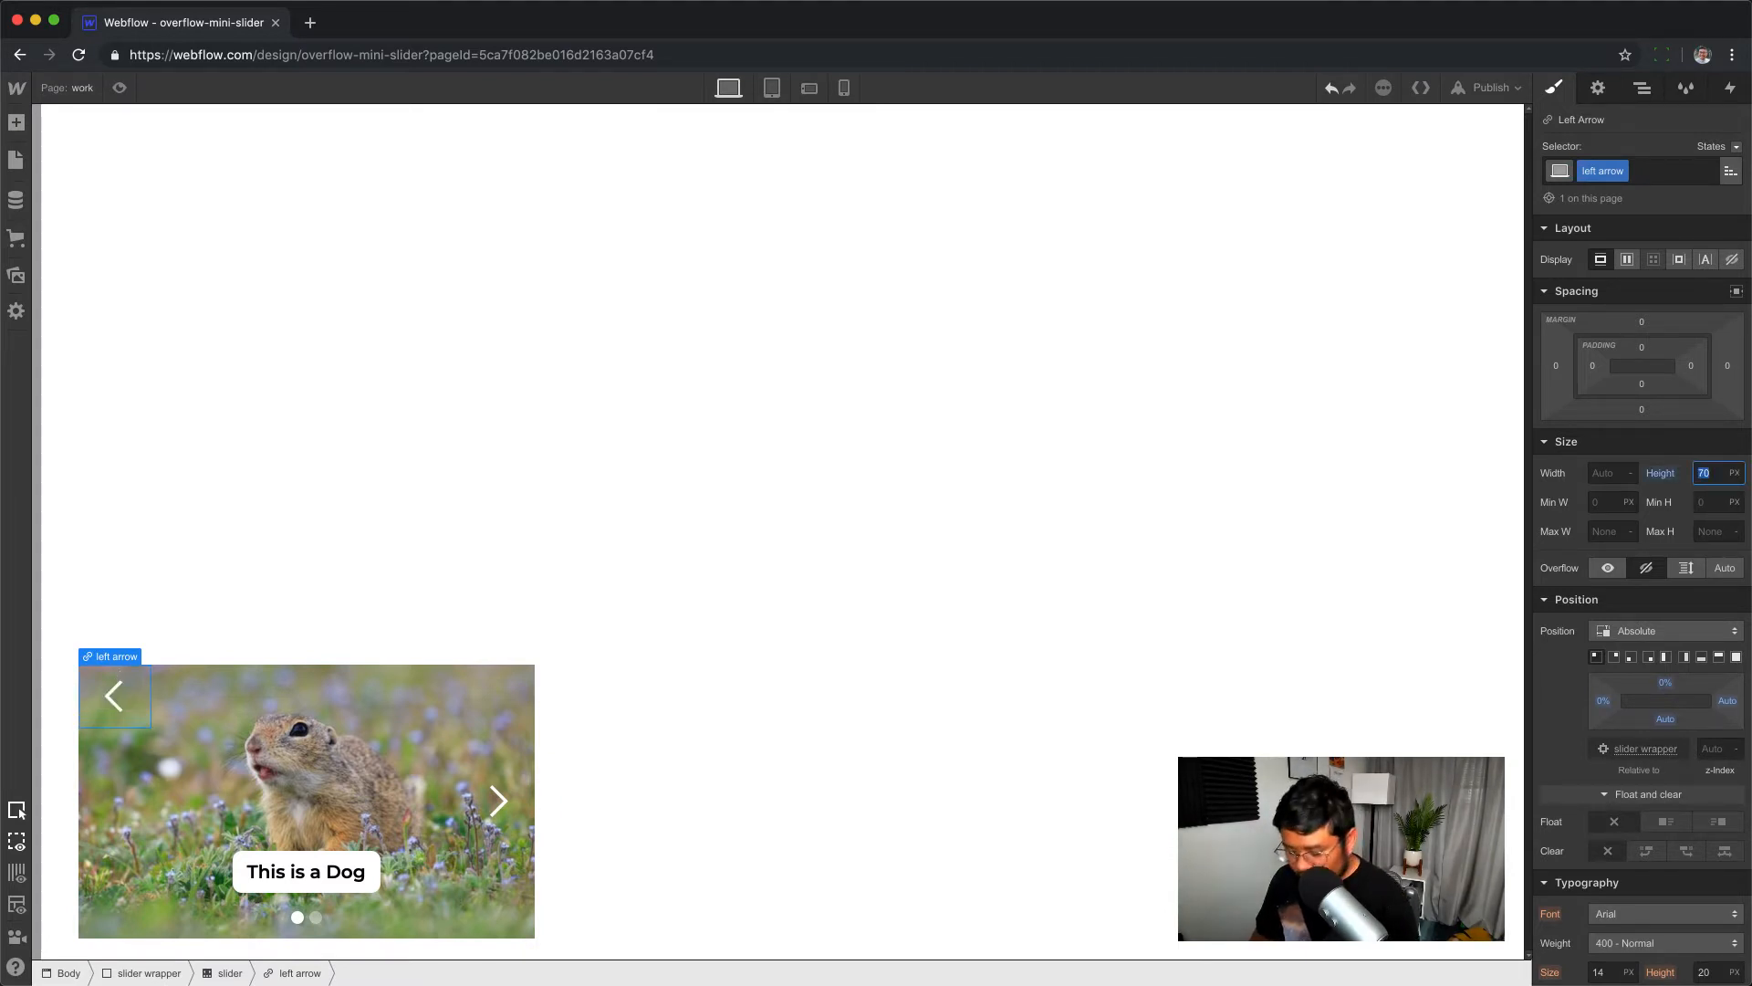
type("50%")
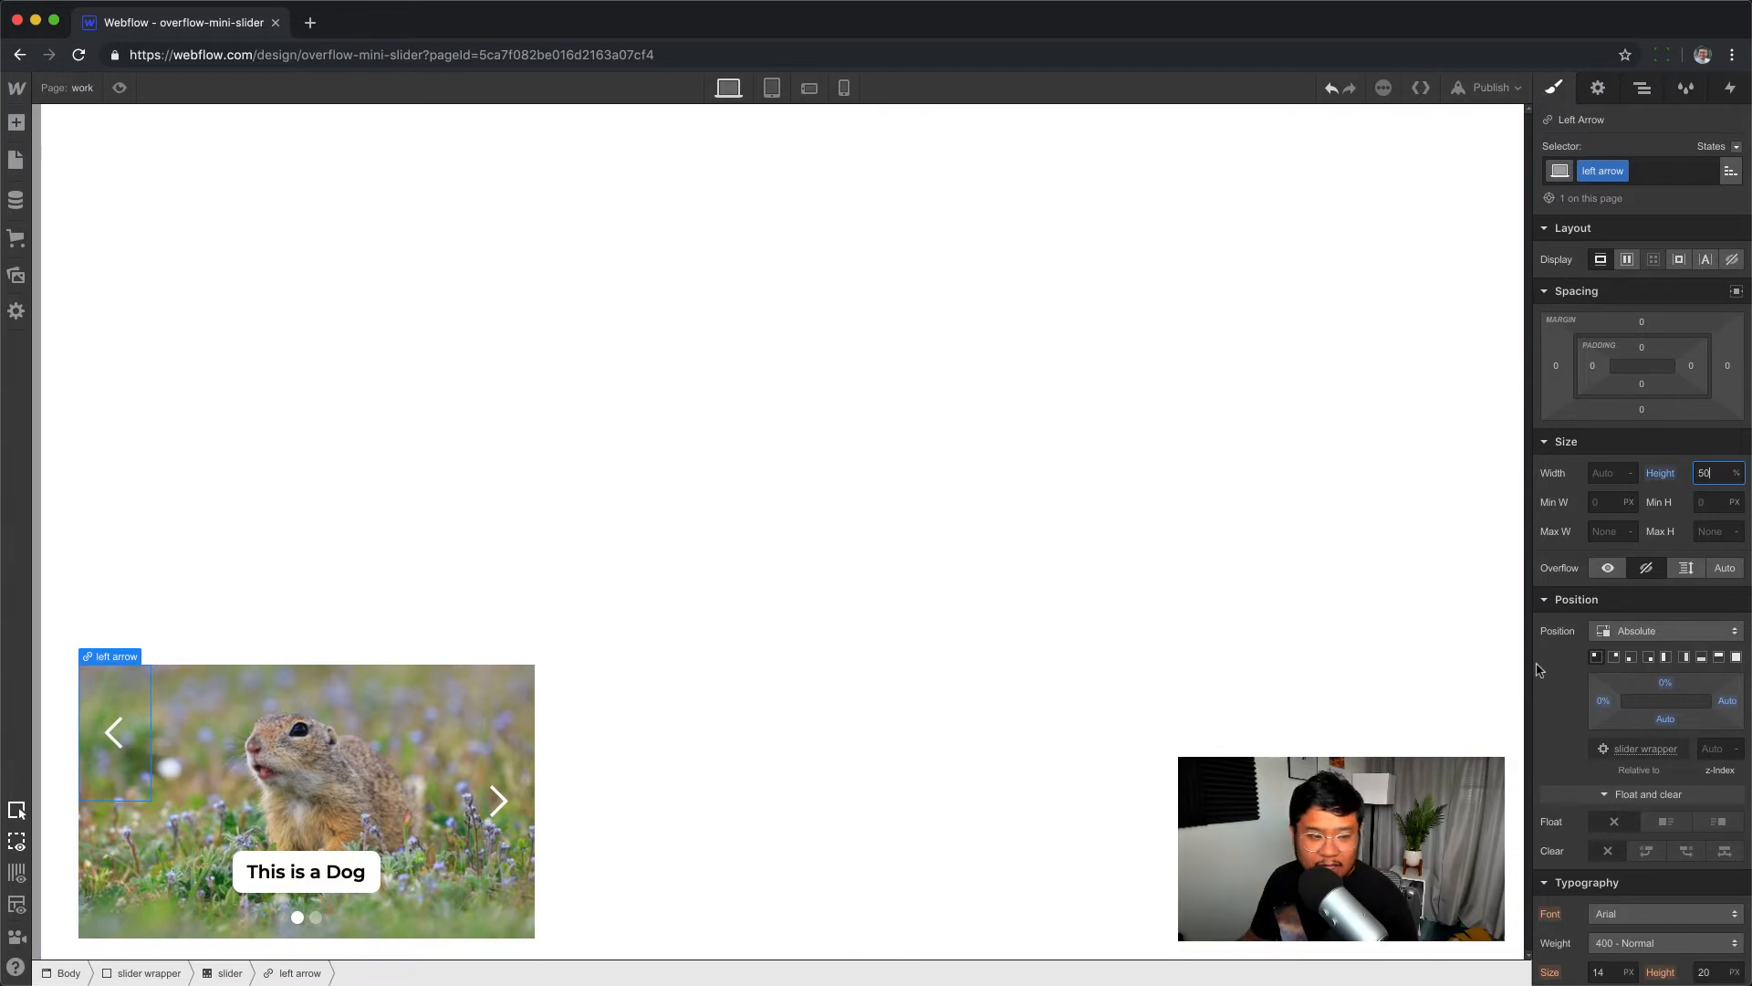
- Set the left arrow's left offset to -78 px to move it outside the slide's left edge
left_click(1603, 705)
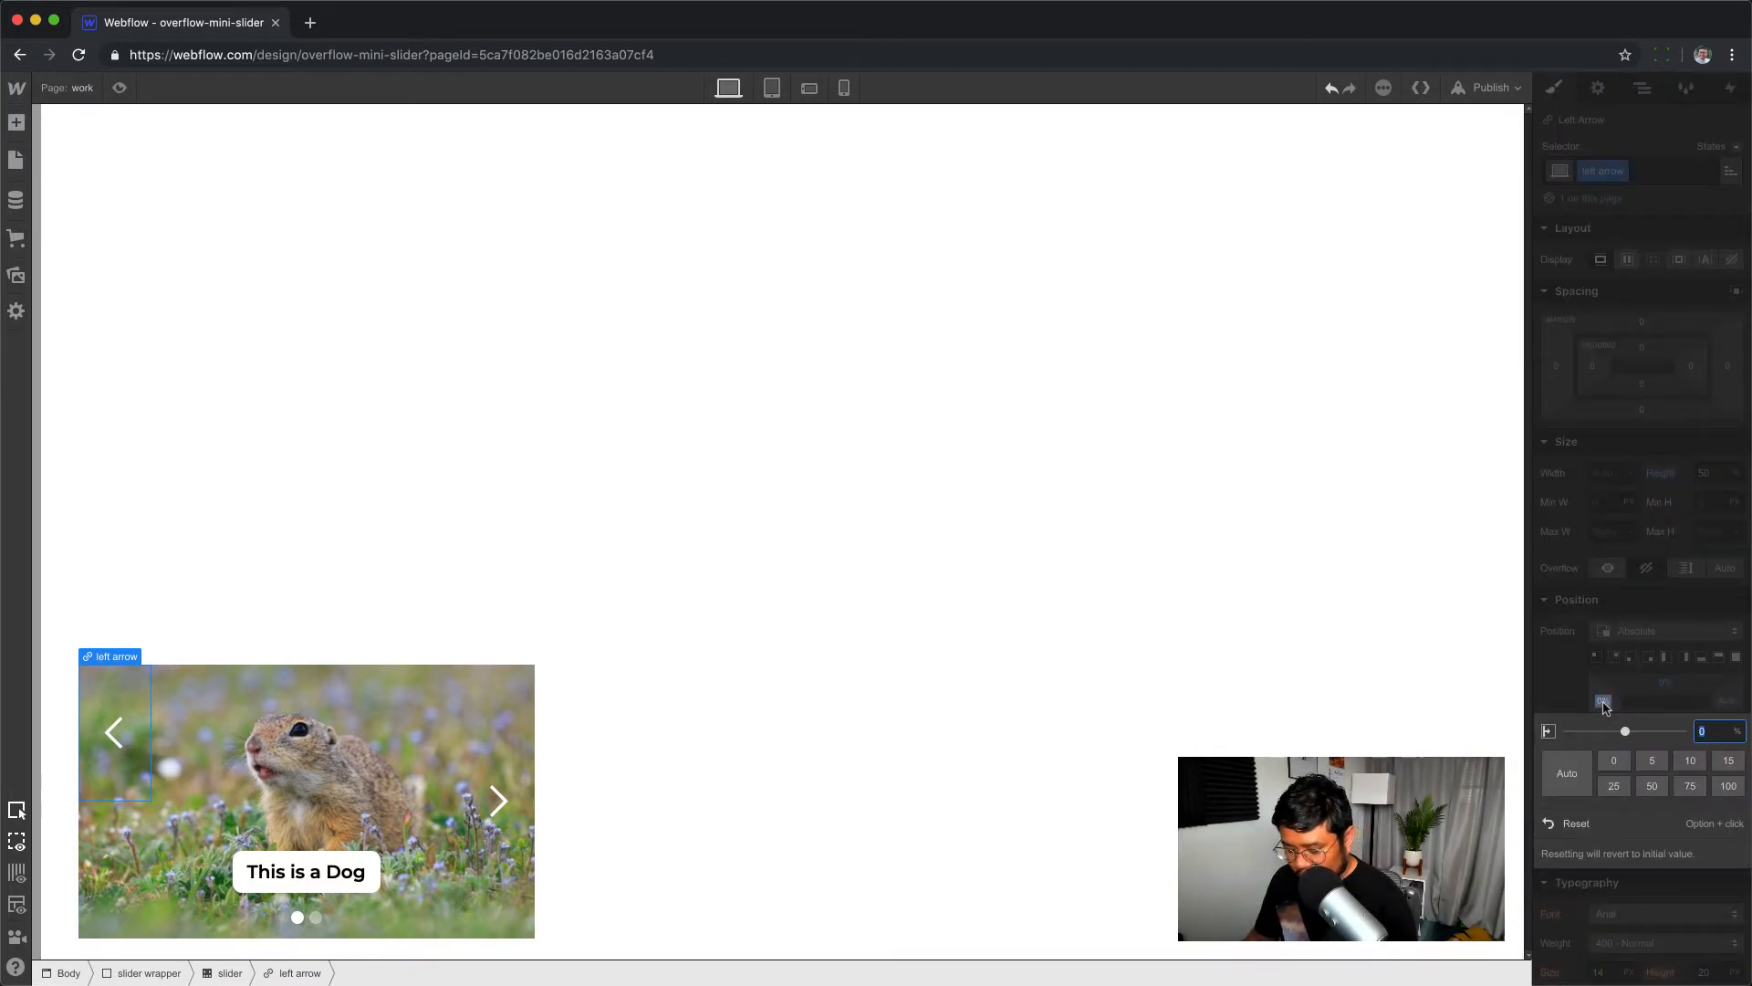
type("-100")
key("Return")
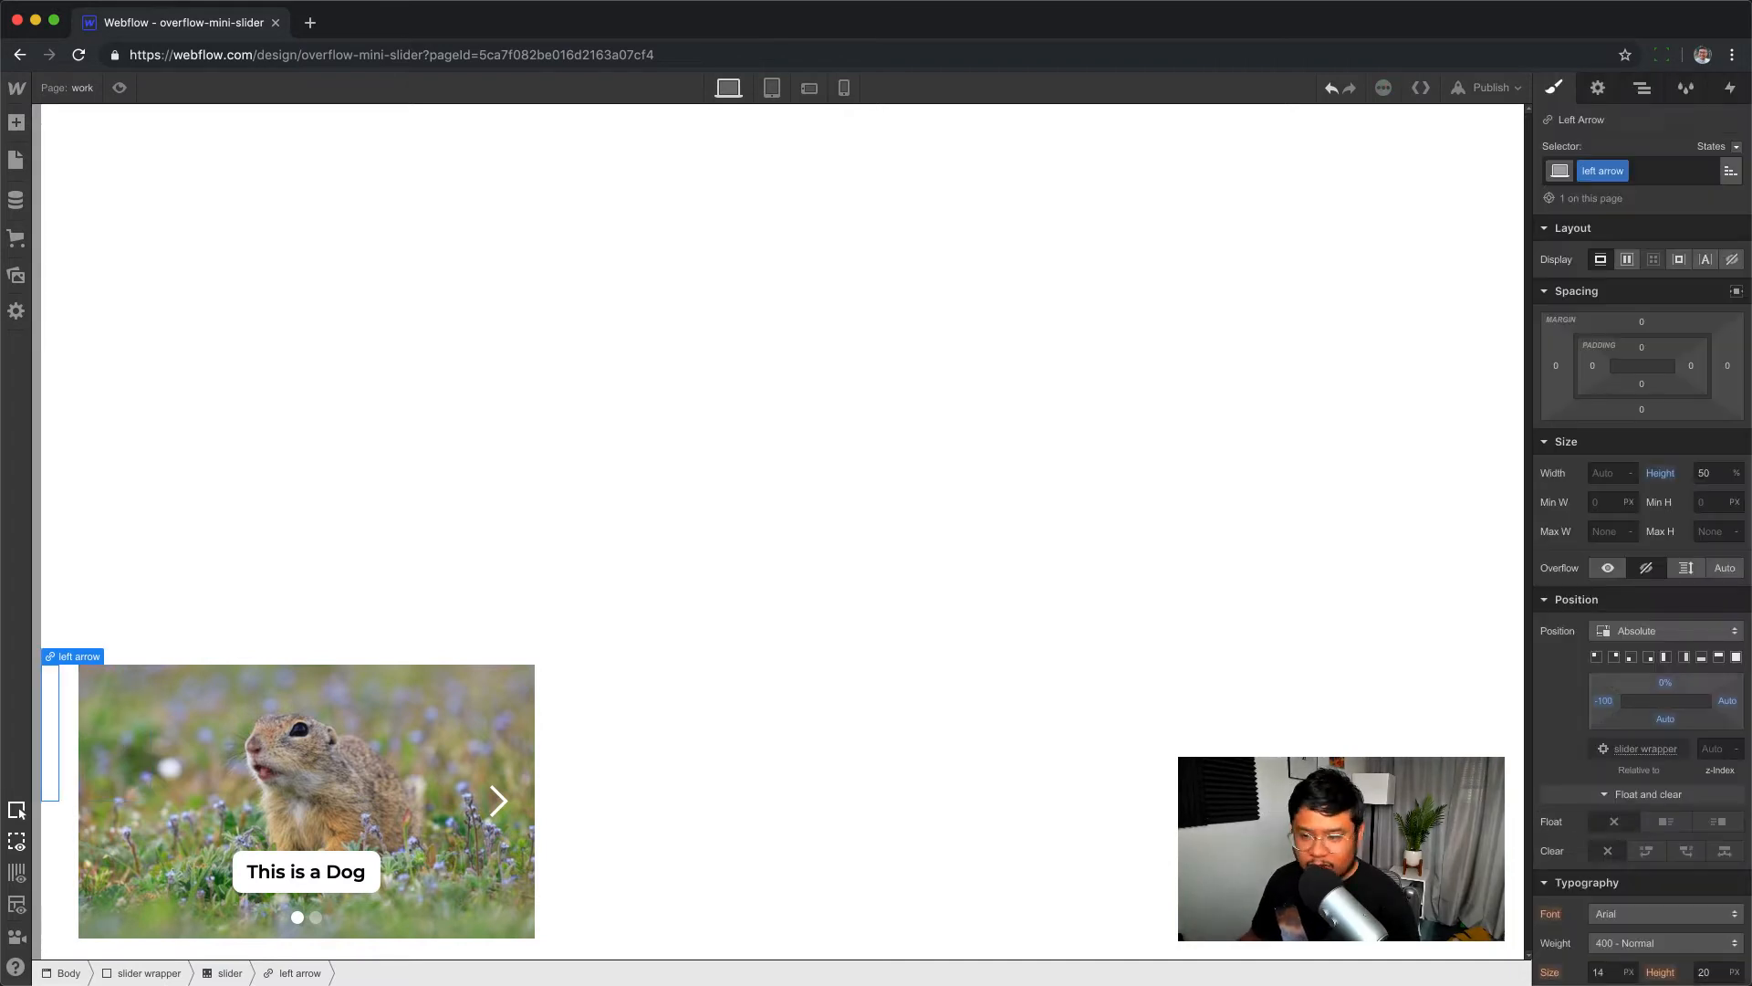
mouse_move(1604, 703)
left_mouse_down()
mouse_move(1631, 701)
mouse_move(1615, 698)
left_mouse_up()
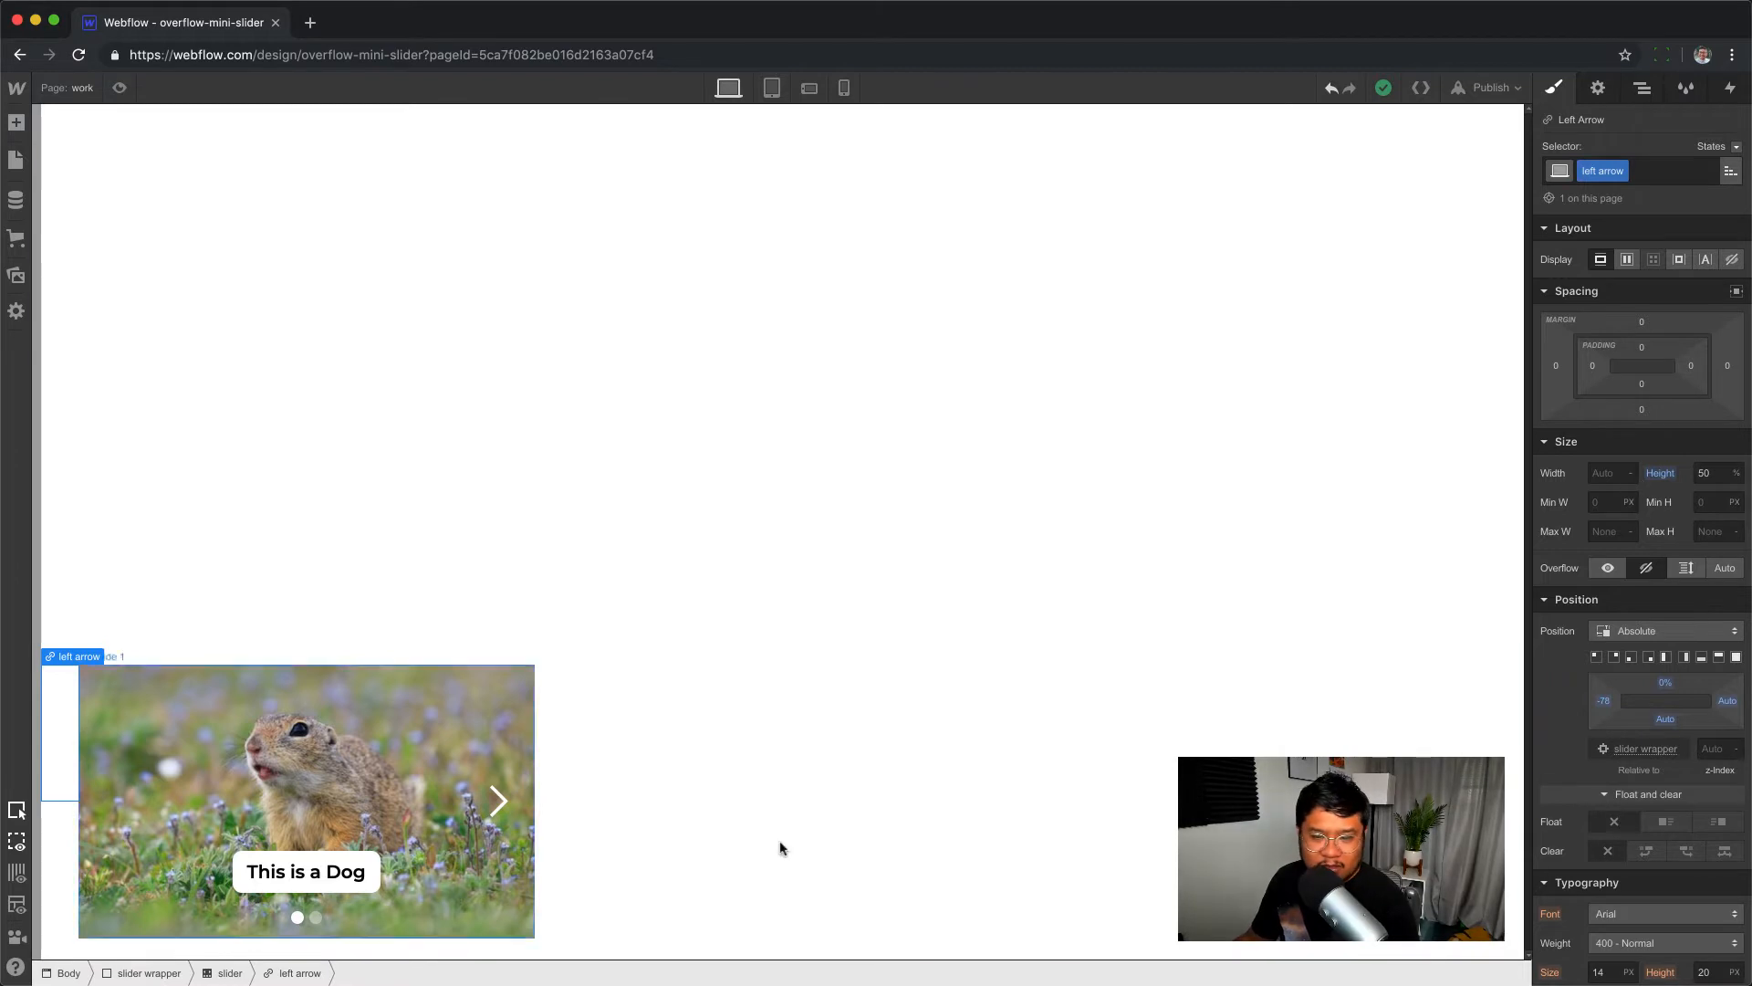
- Set the left arrow's background color to the Dark Magenta swatch
scroll(1604, 595, "down", 8)
left_click(1598, 569)
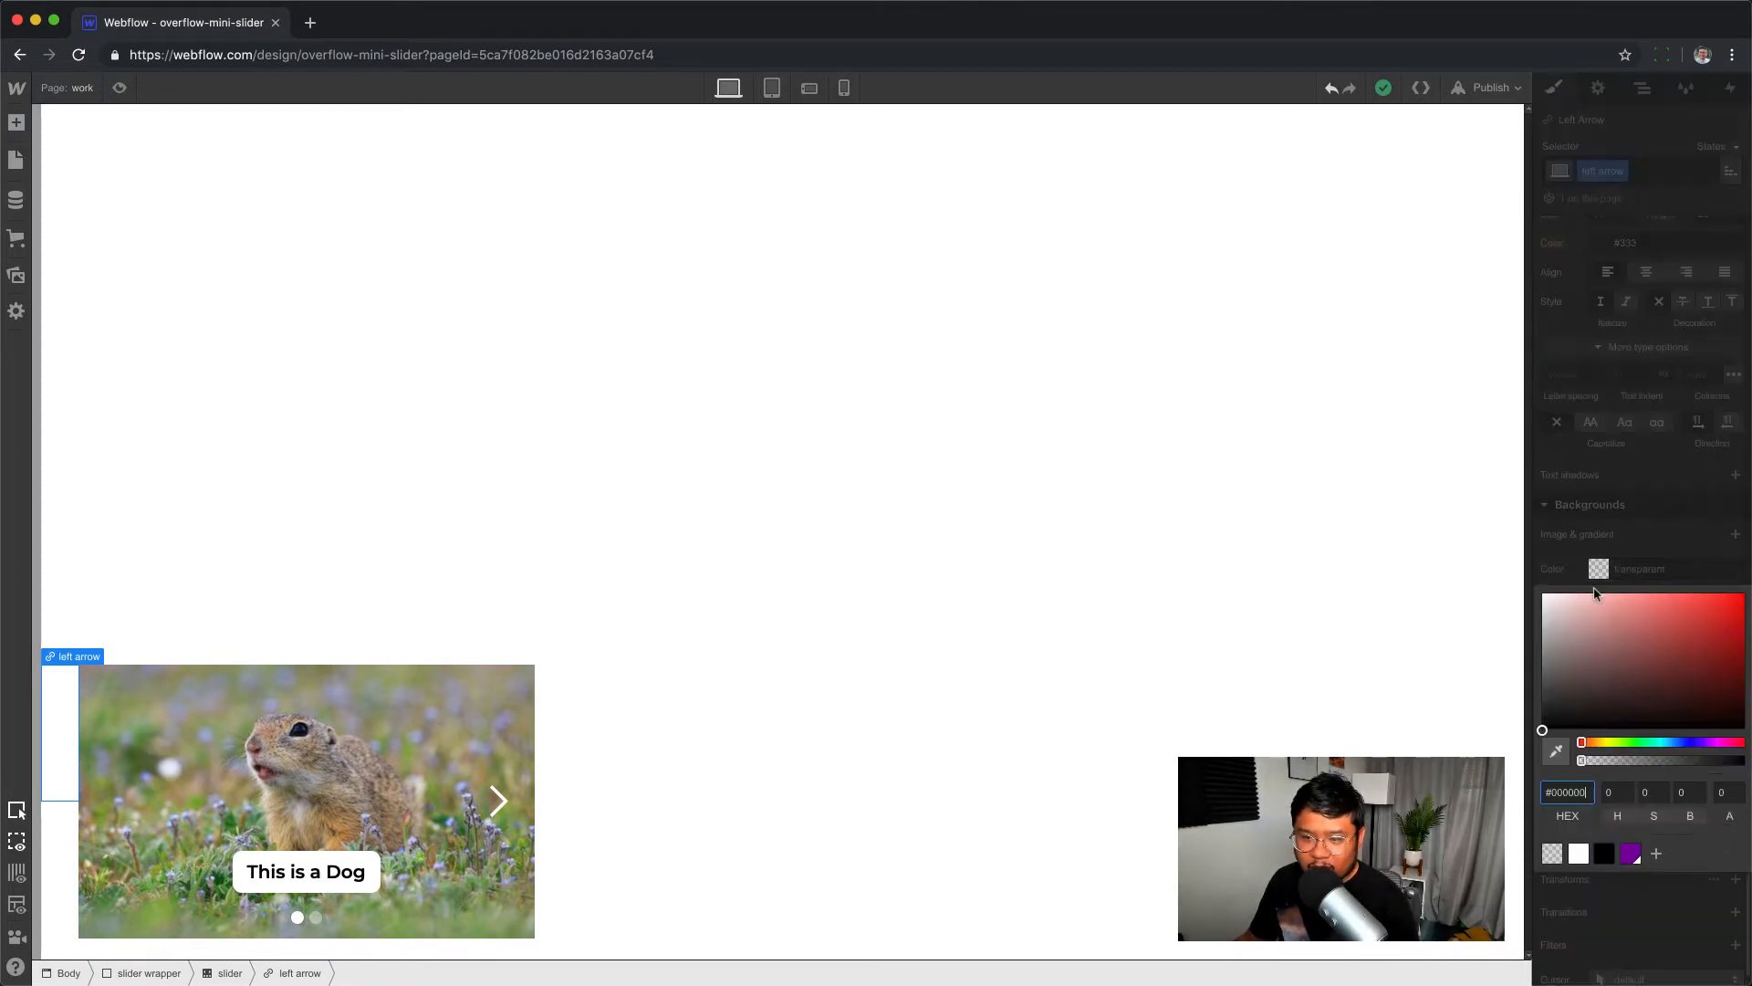
left_click(1630, 854)
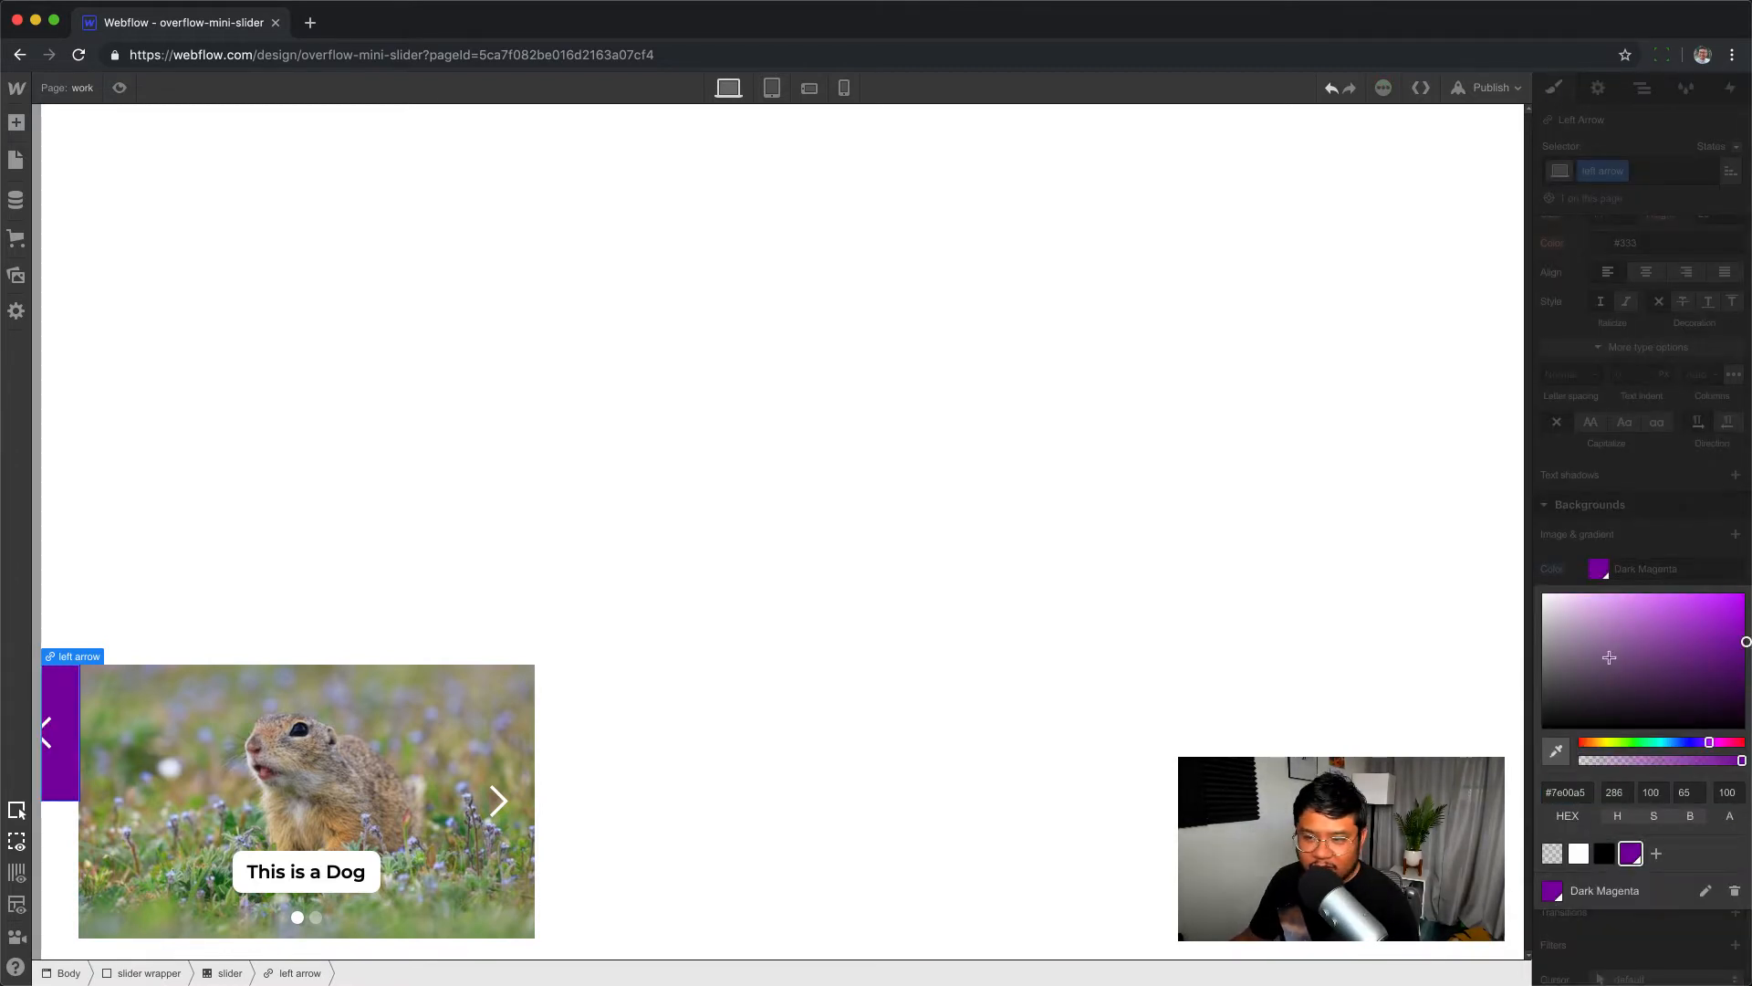
left_click(1666, 488)
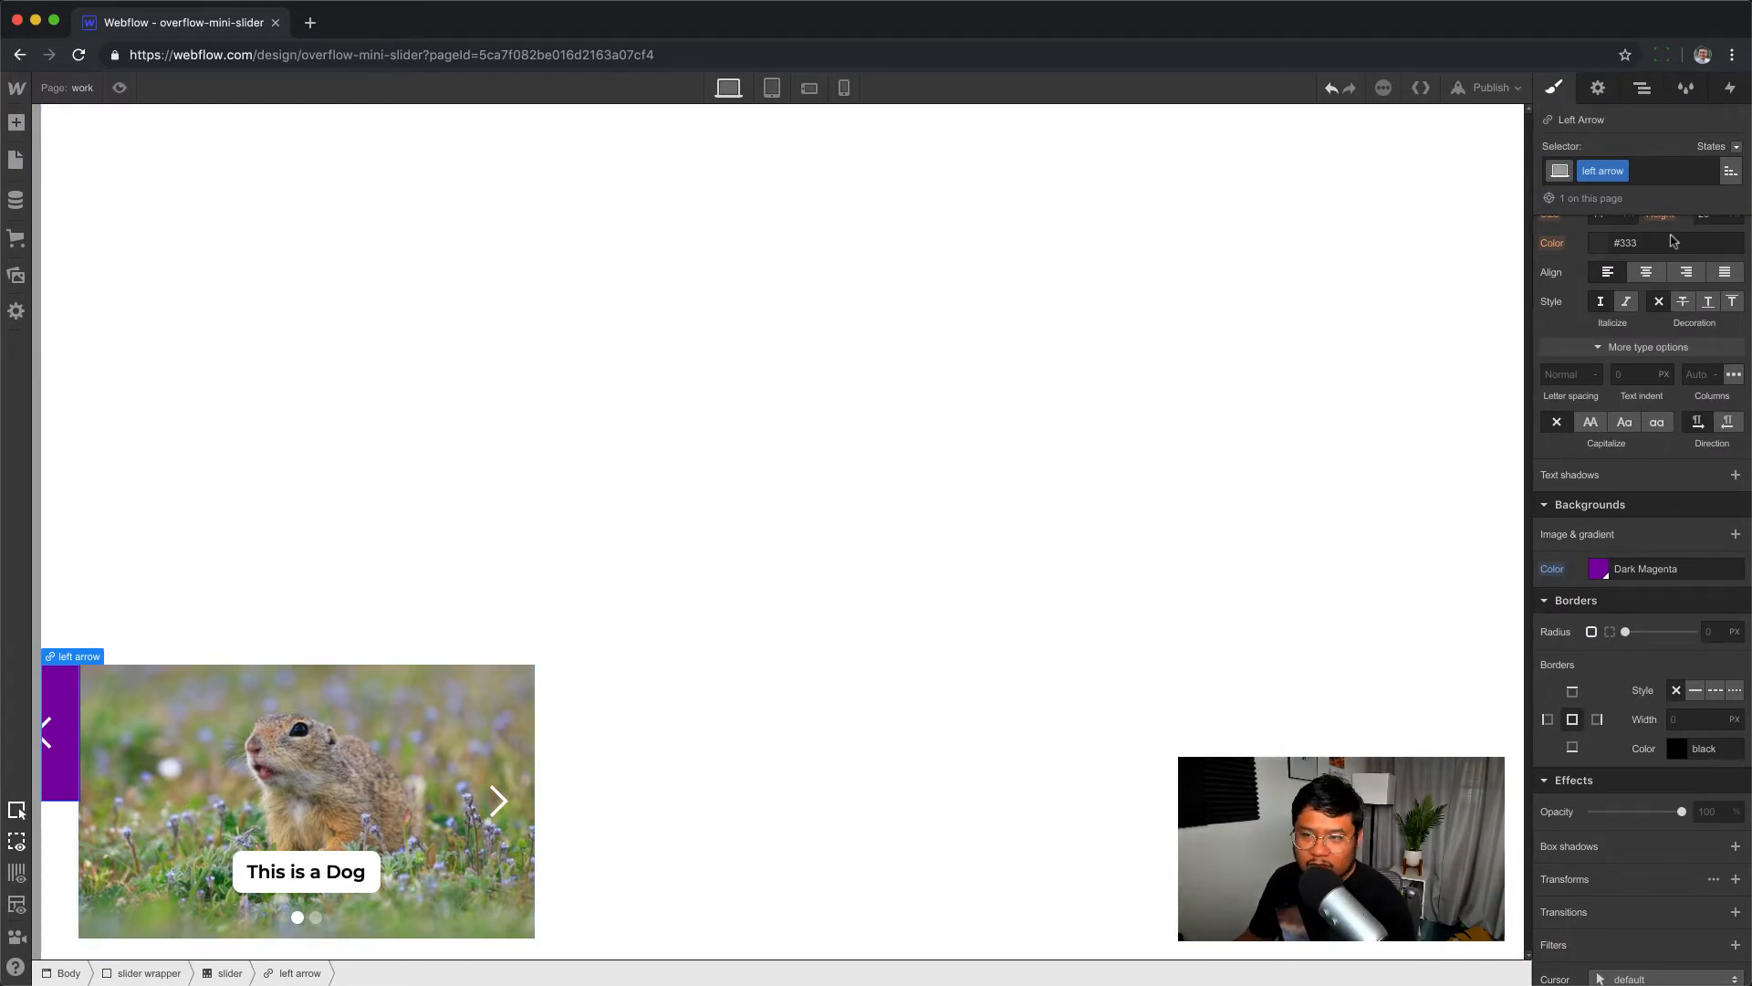
- Move the fixed slider wrapper further into the page with a left offset of 7.5% and a bottom offset of 4.5%
left_click(1652, 93)
left_click(1654, 174)
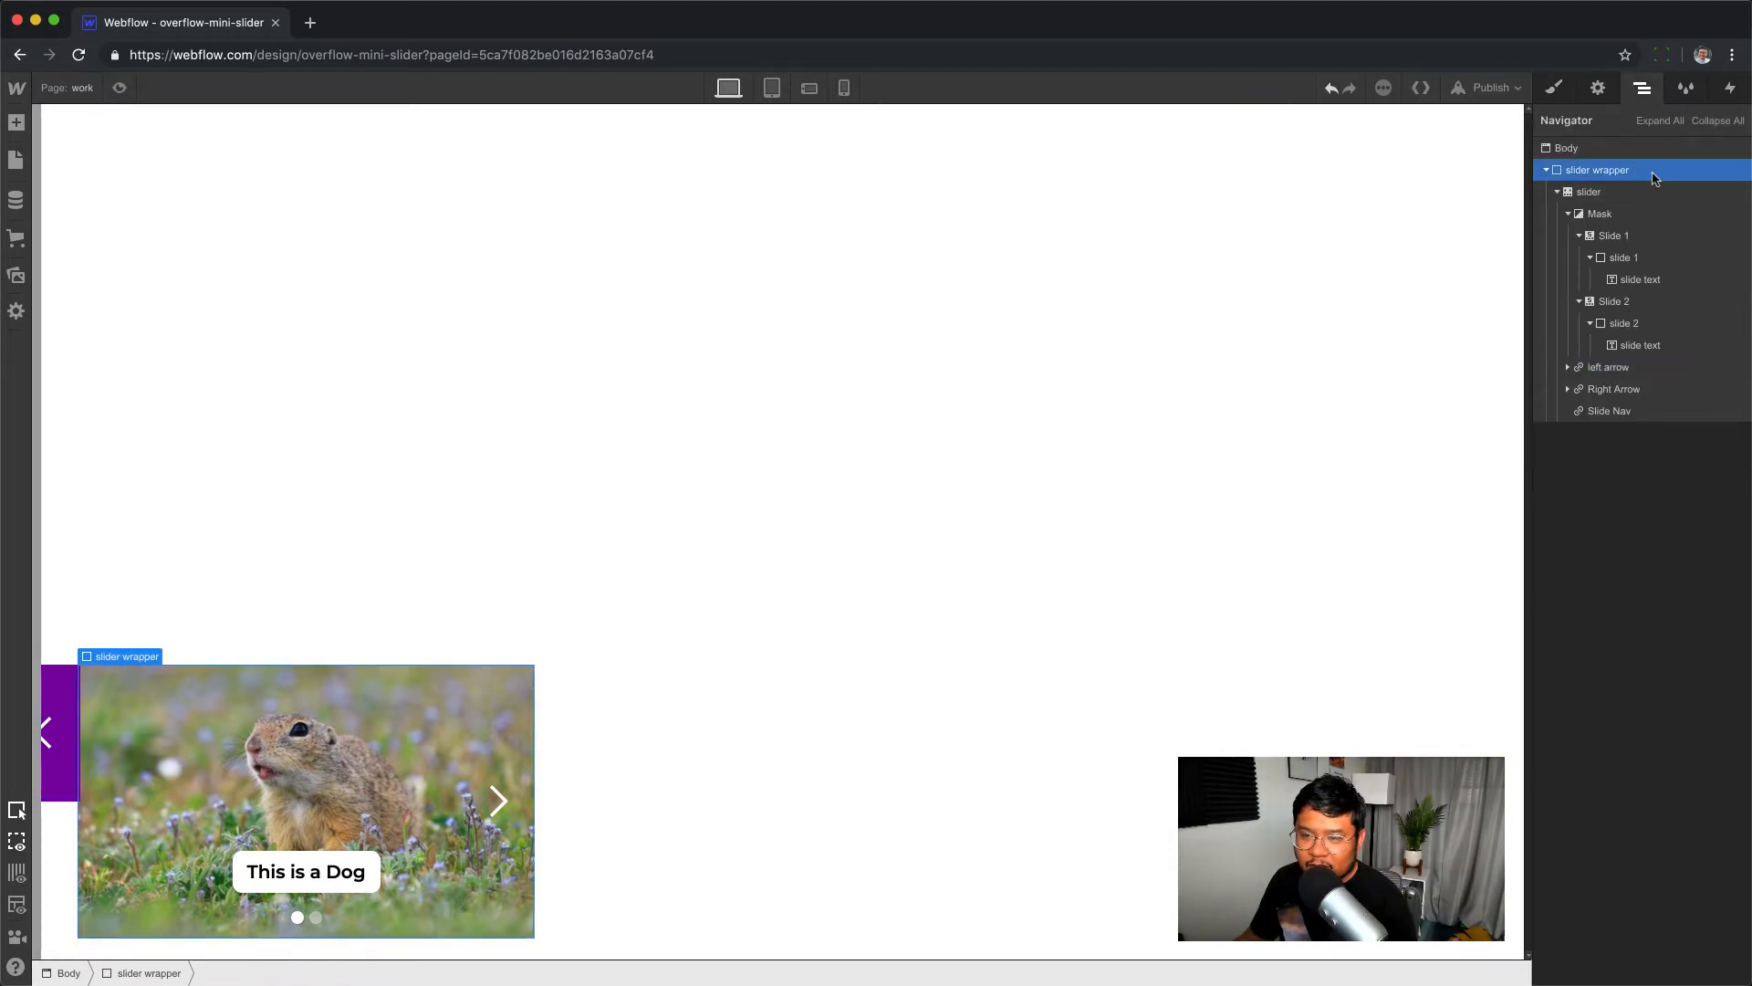
left_click(1554, 87)
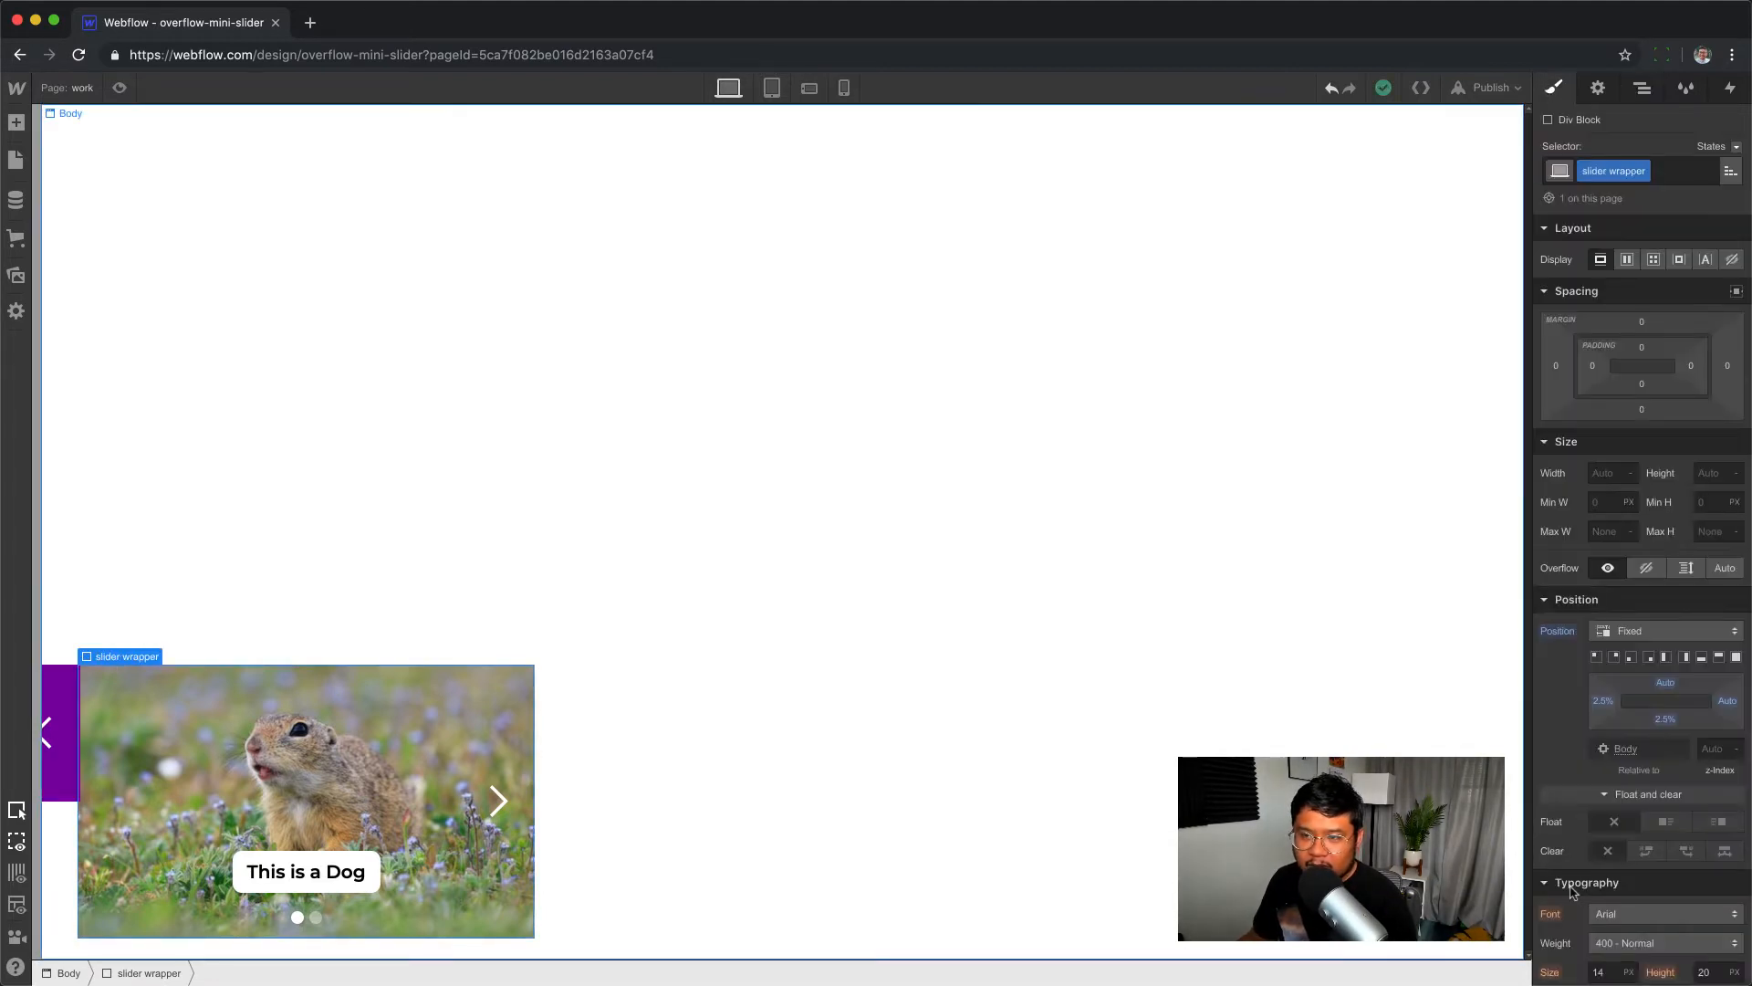
scroll(1610, 647, "down", 1)
scroll(1609, 646, "down", 1)
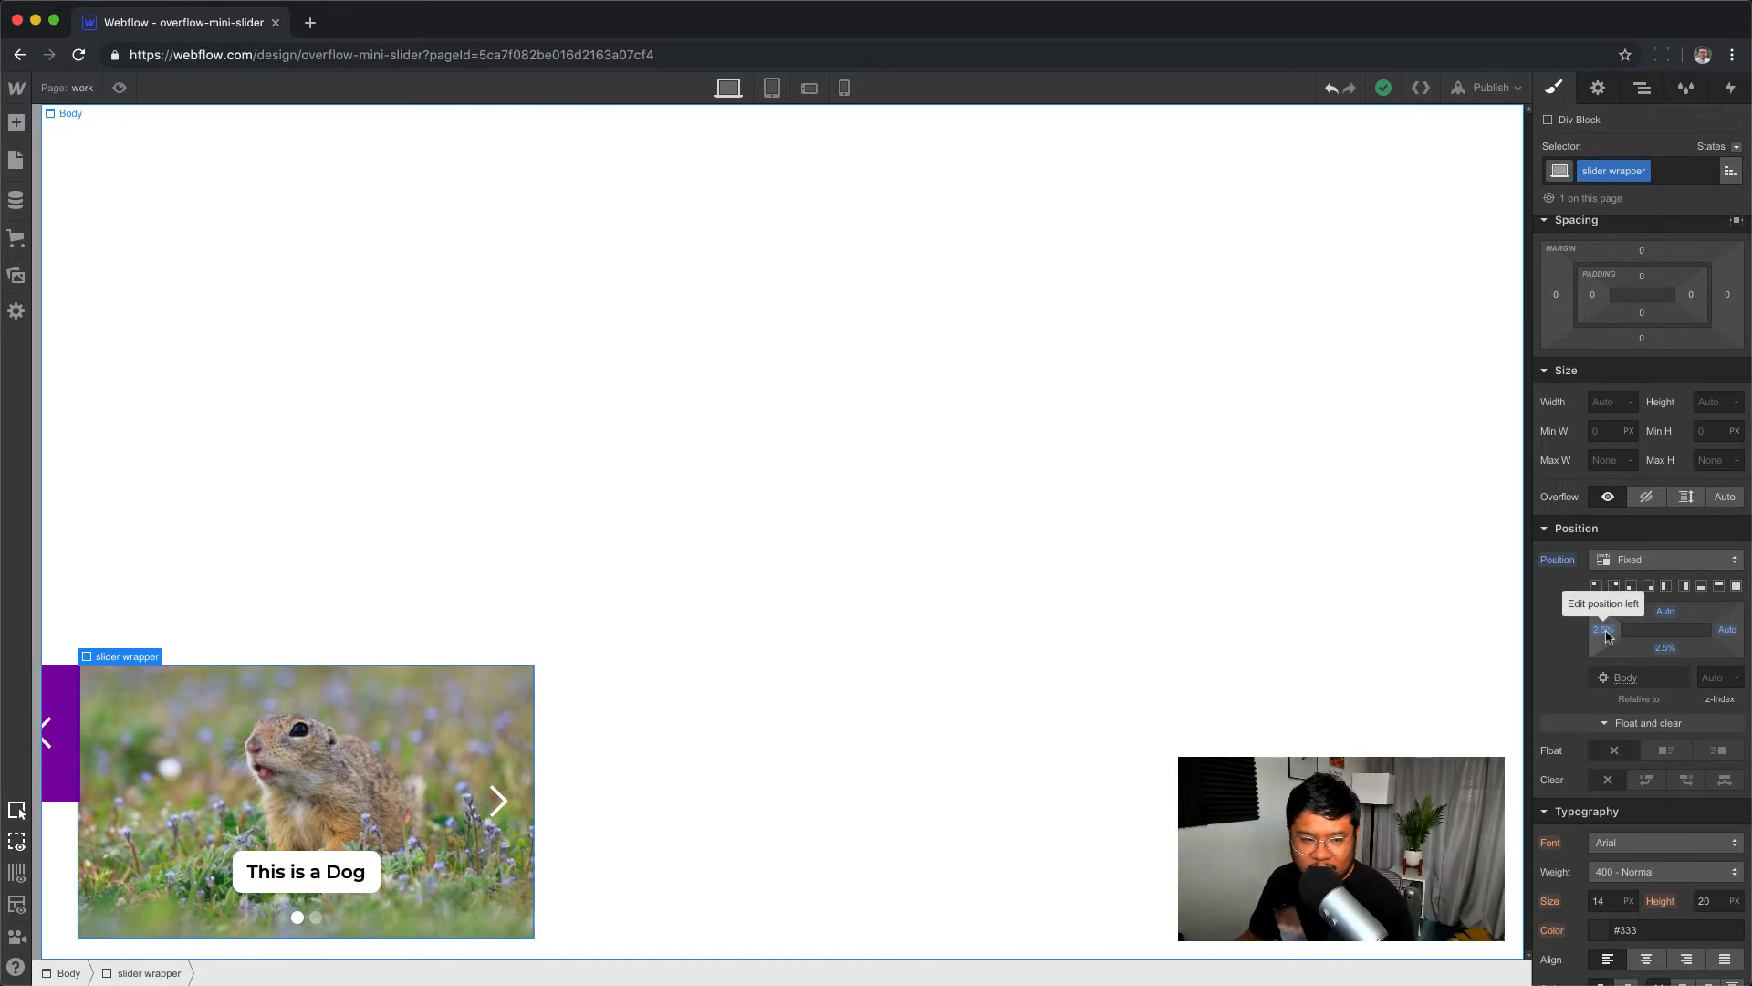
left_click_drag(1608, 636, 1659, 644)
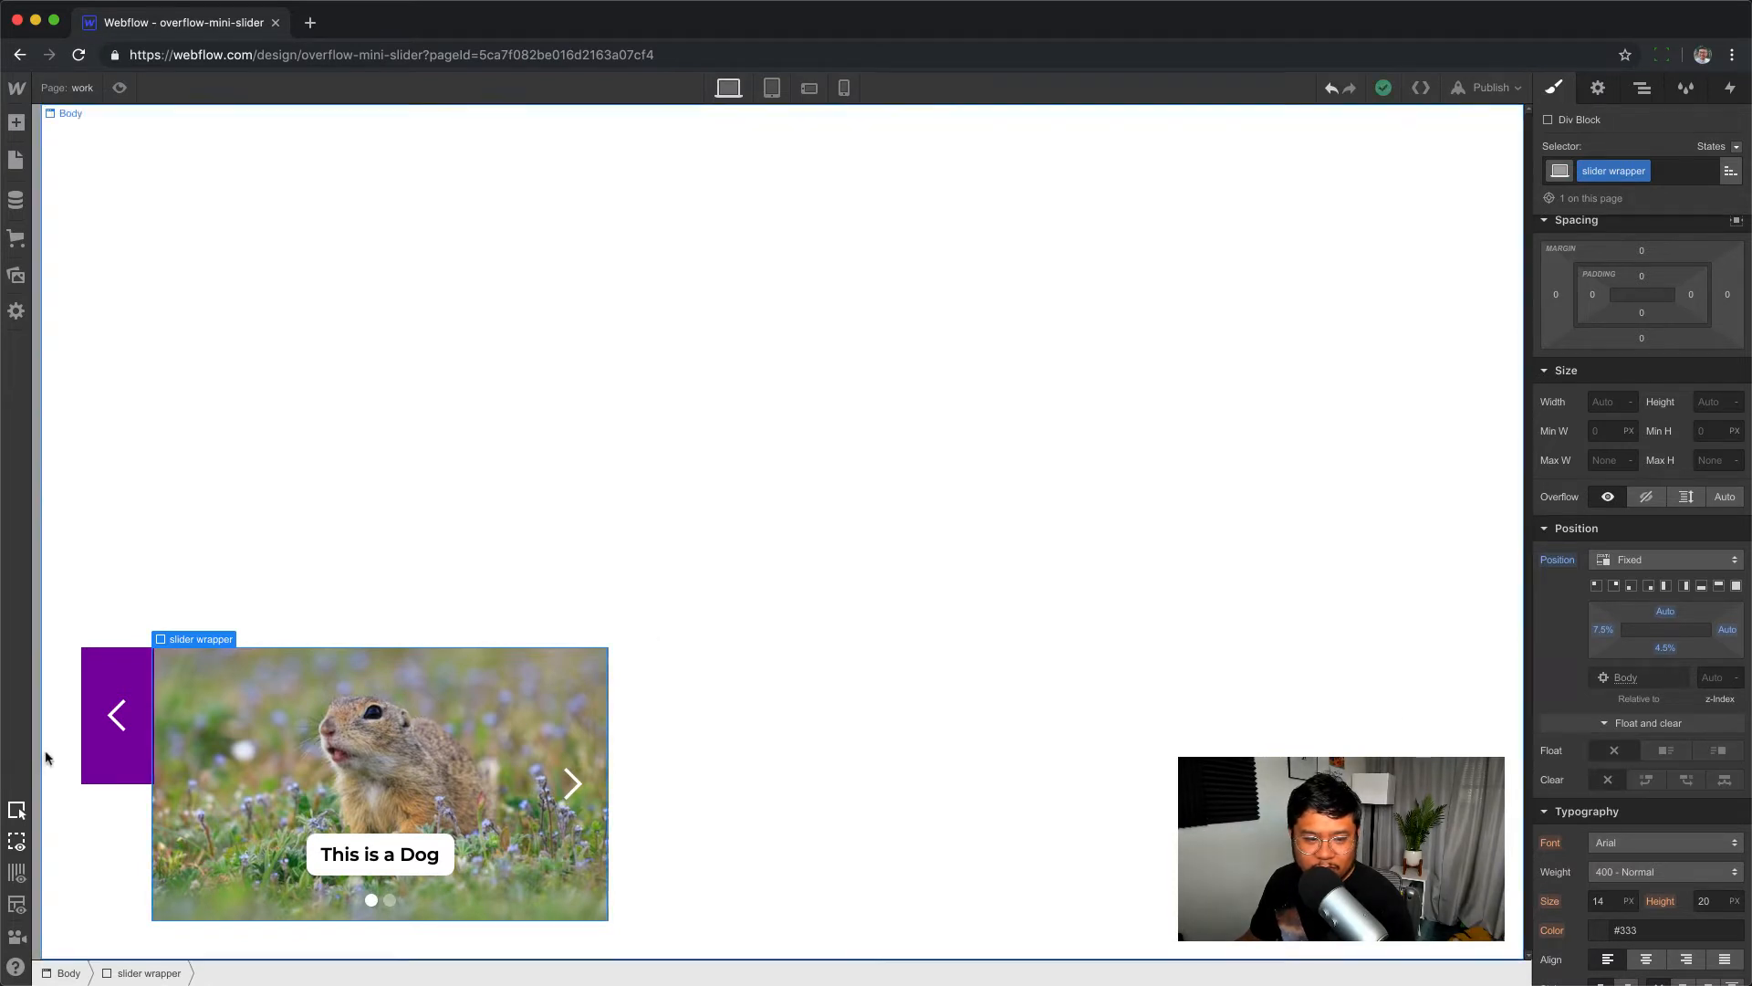
- Give the slider's right arrow a new class named "right arrow"
left_click(101, 730)
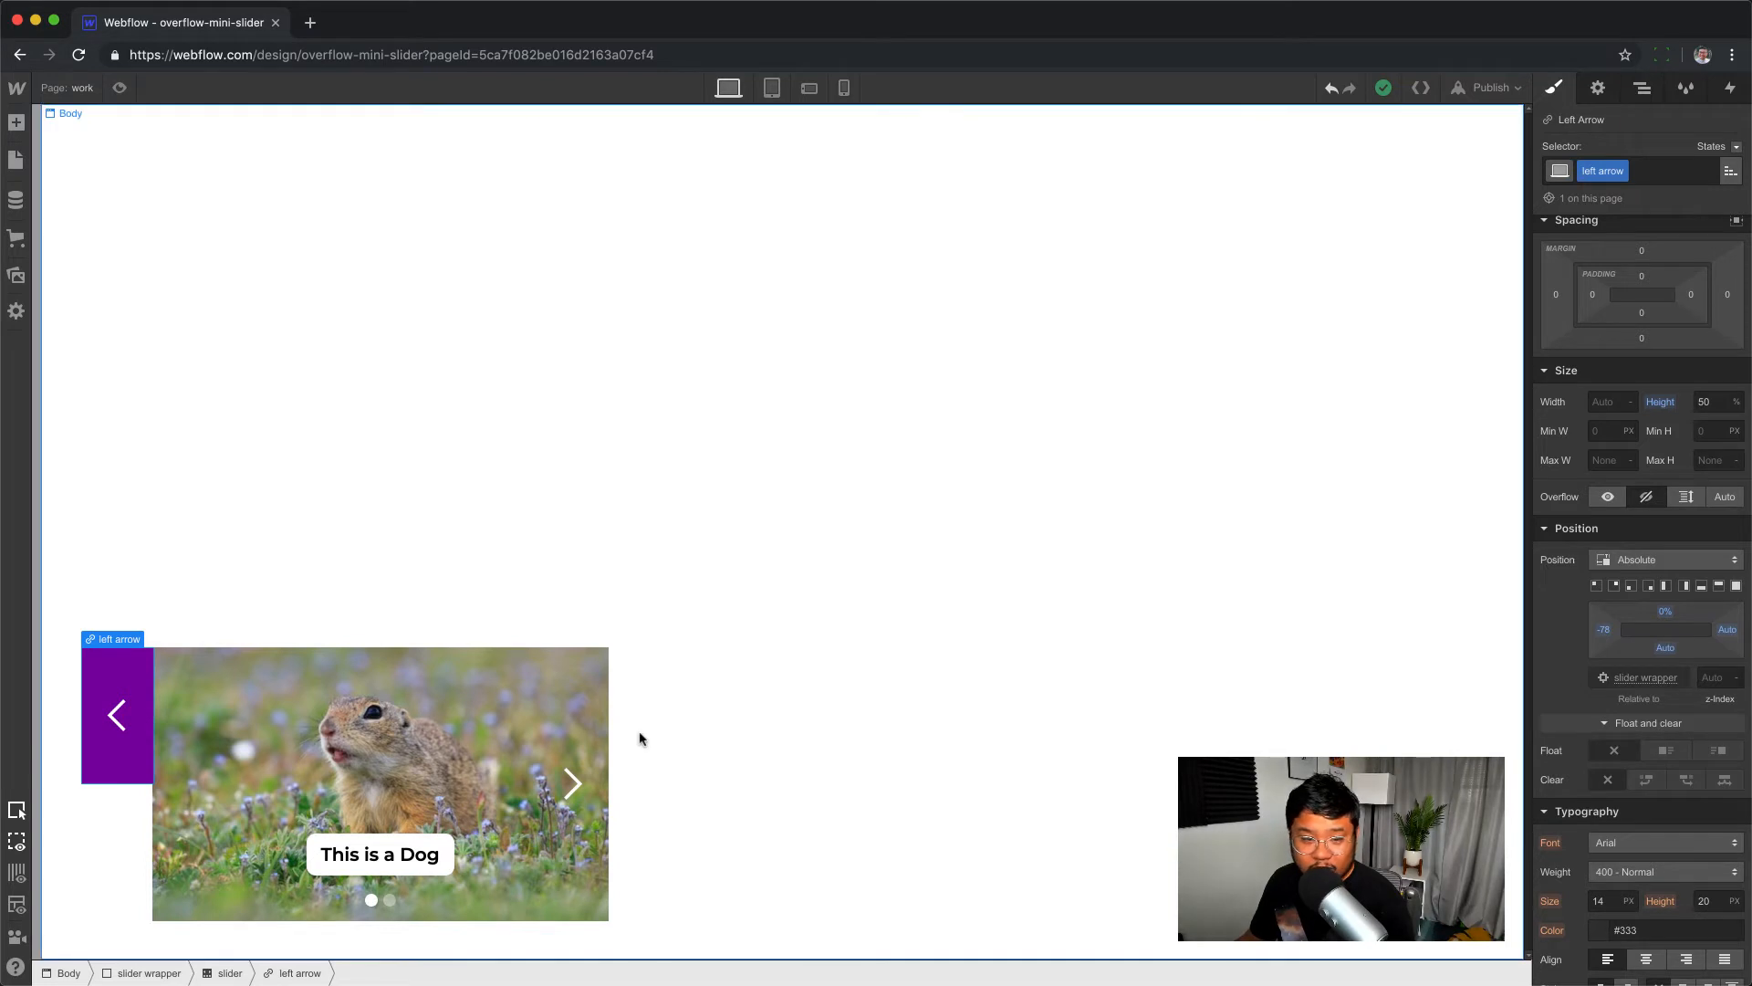
left_click(573, 715)
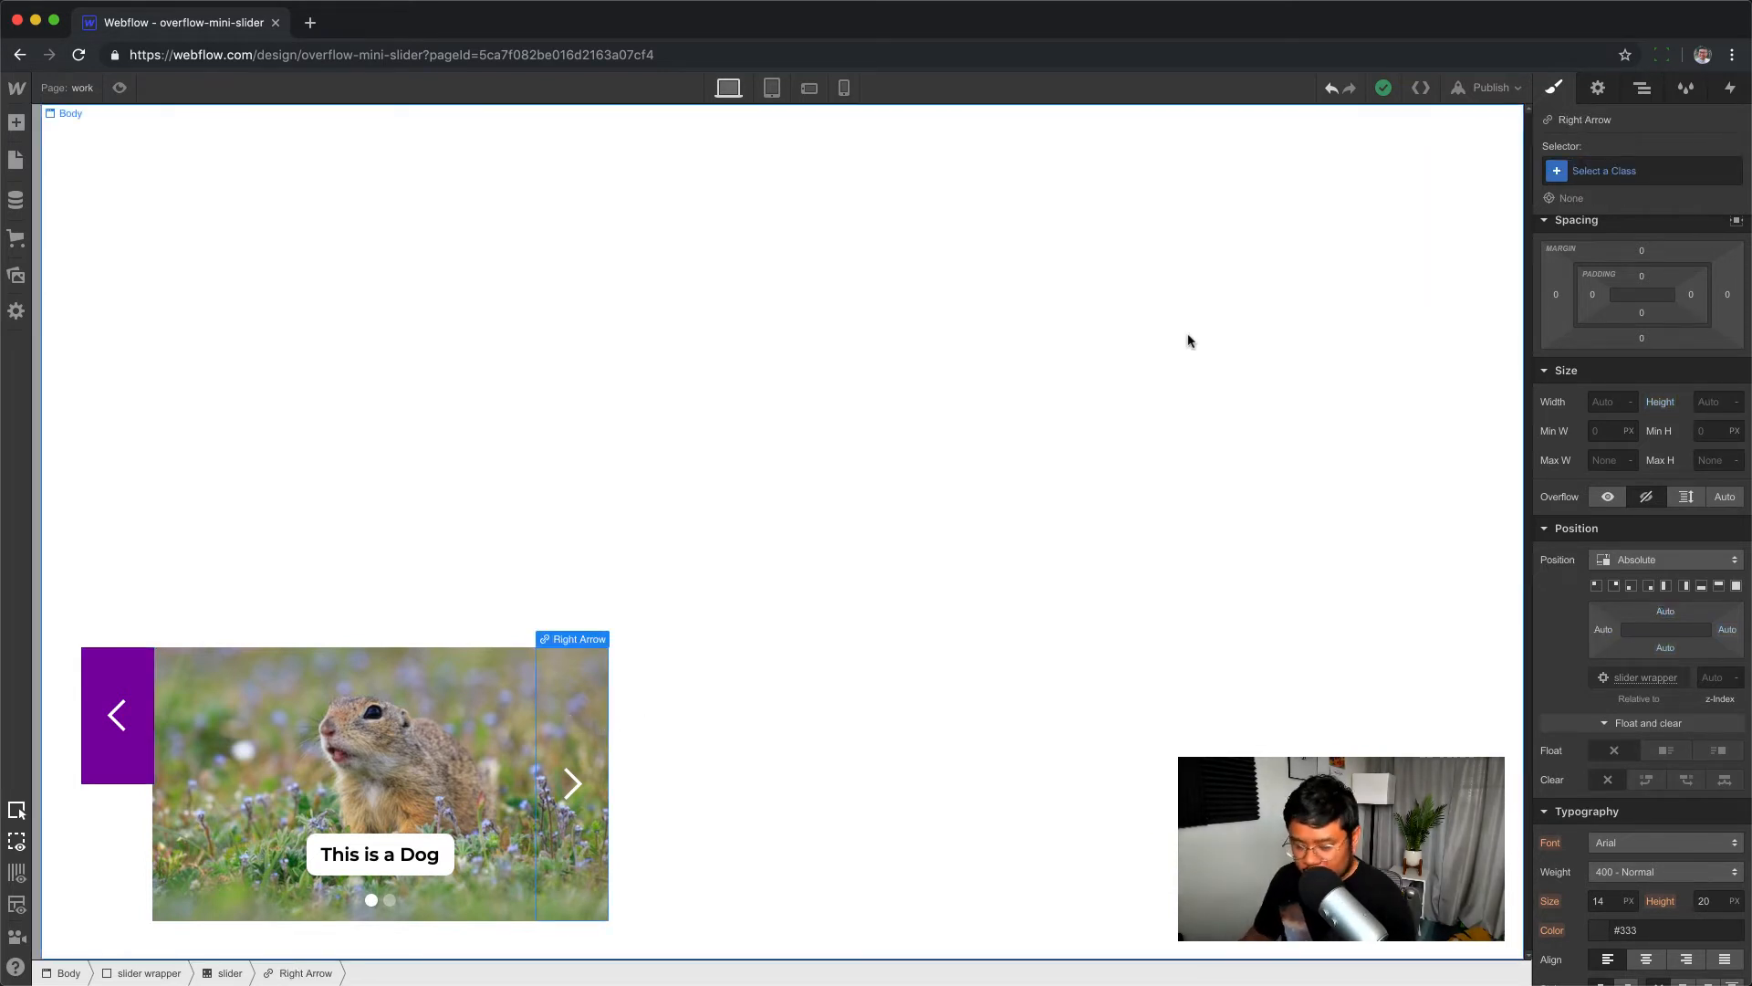
key("super+Return")
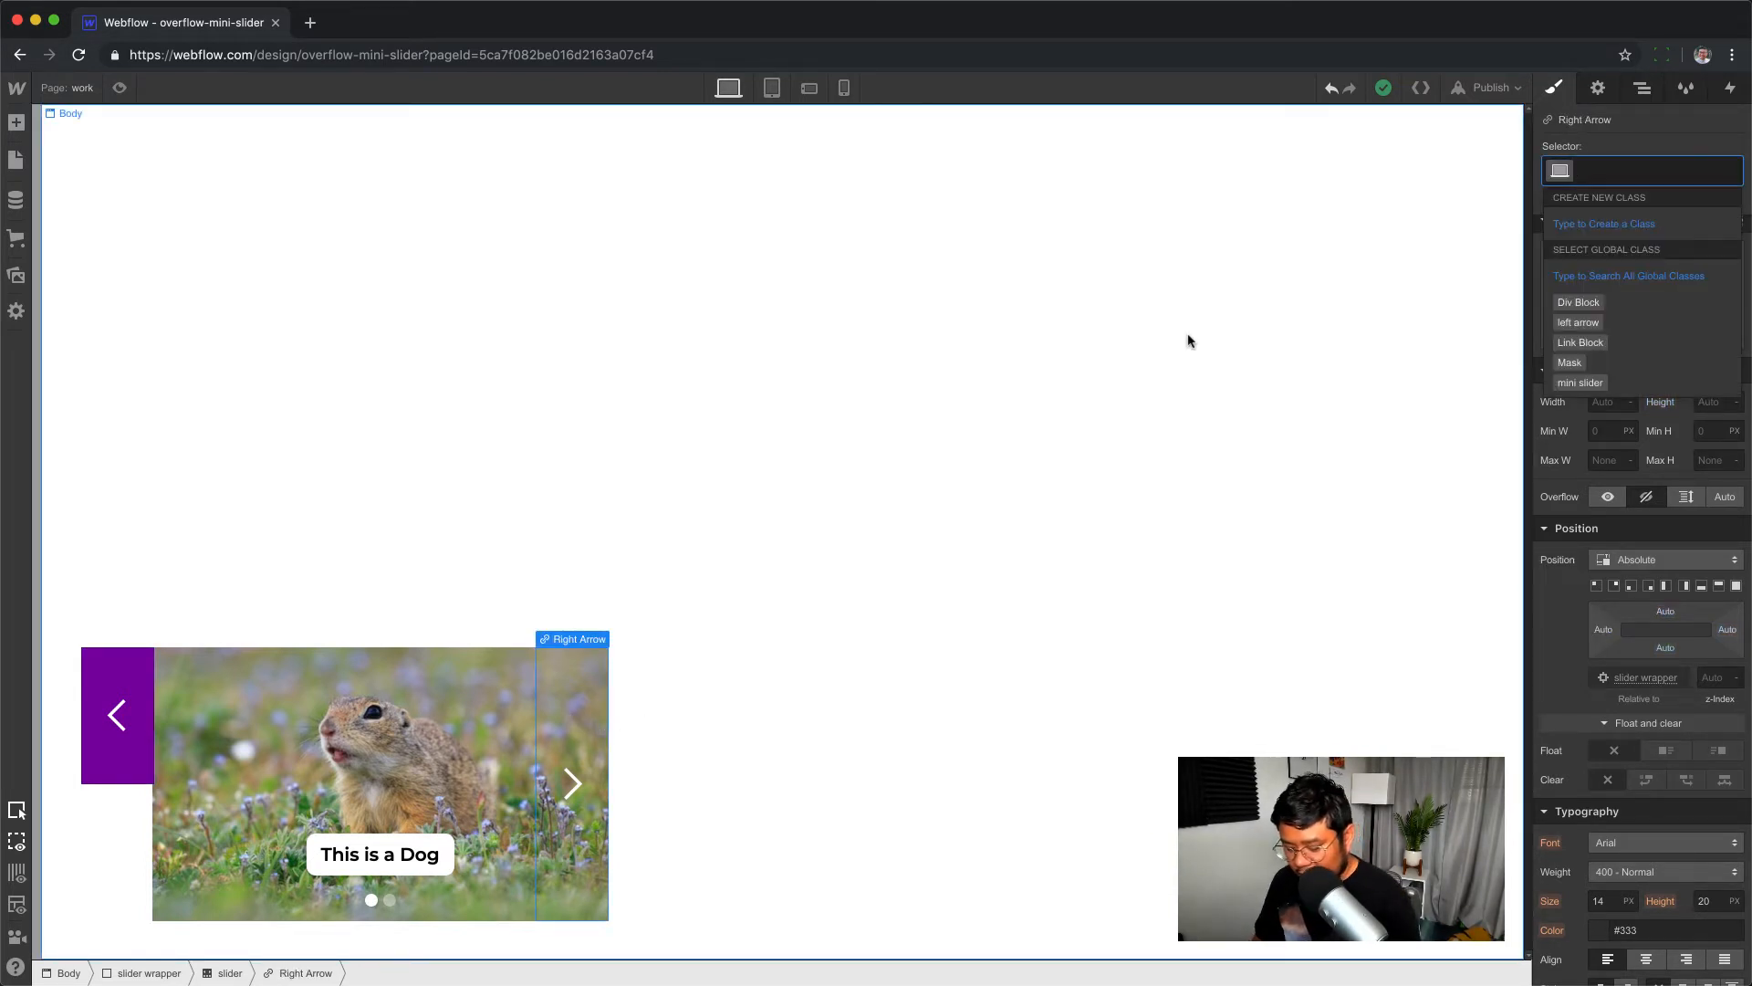
type("rigth arro")
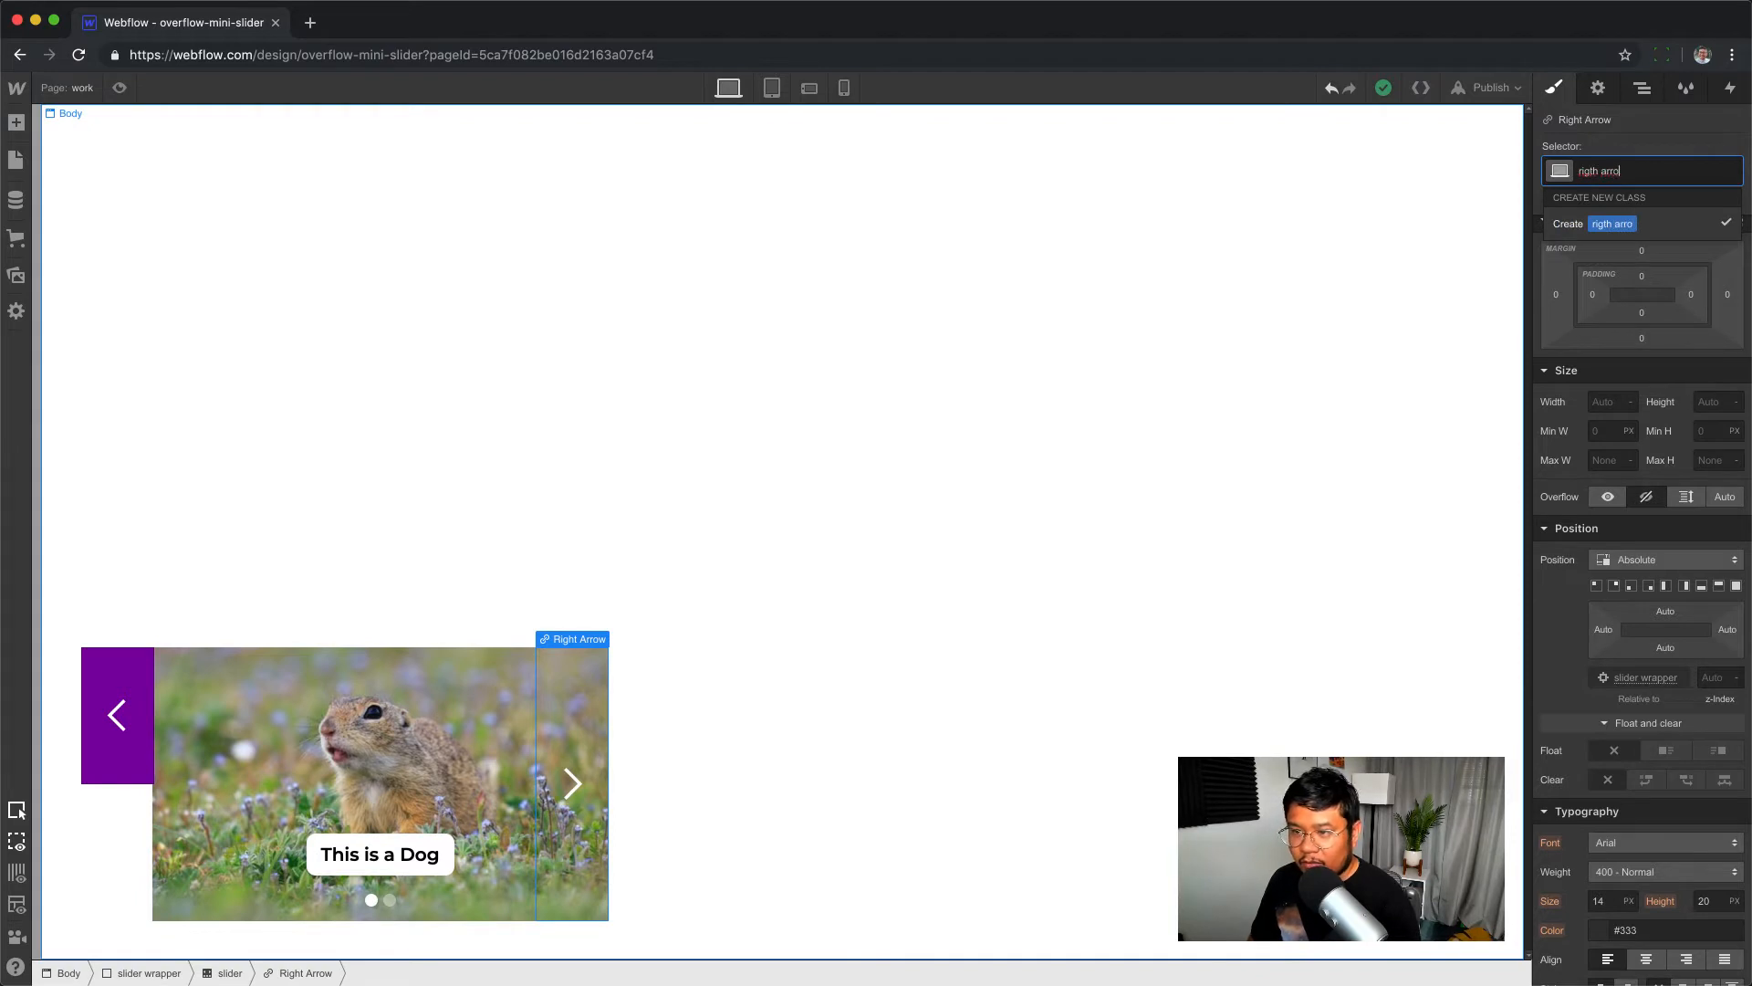
key("super+a")
type("right arrow")
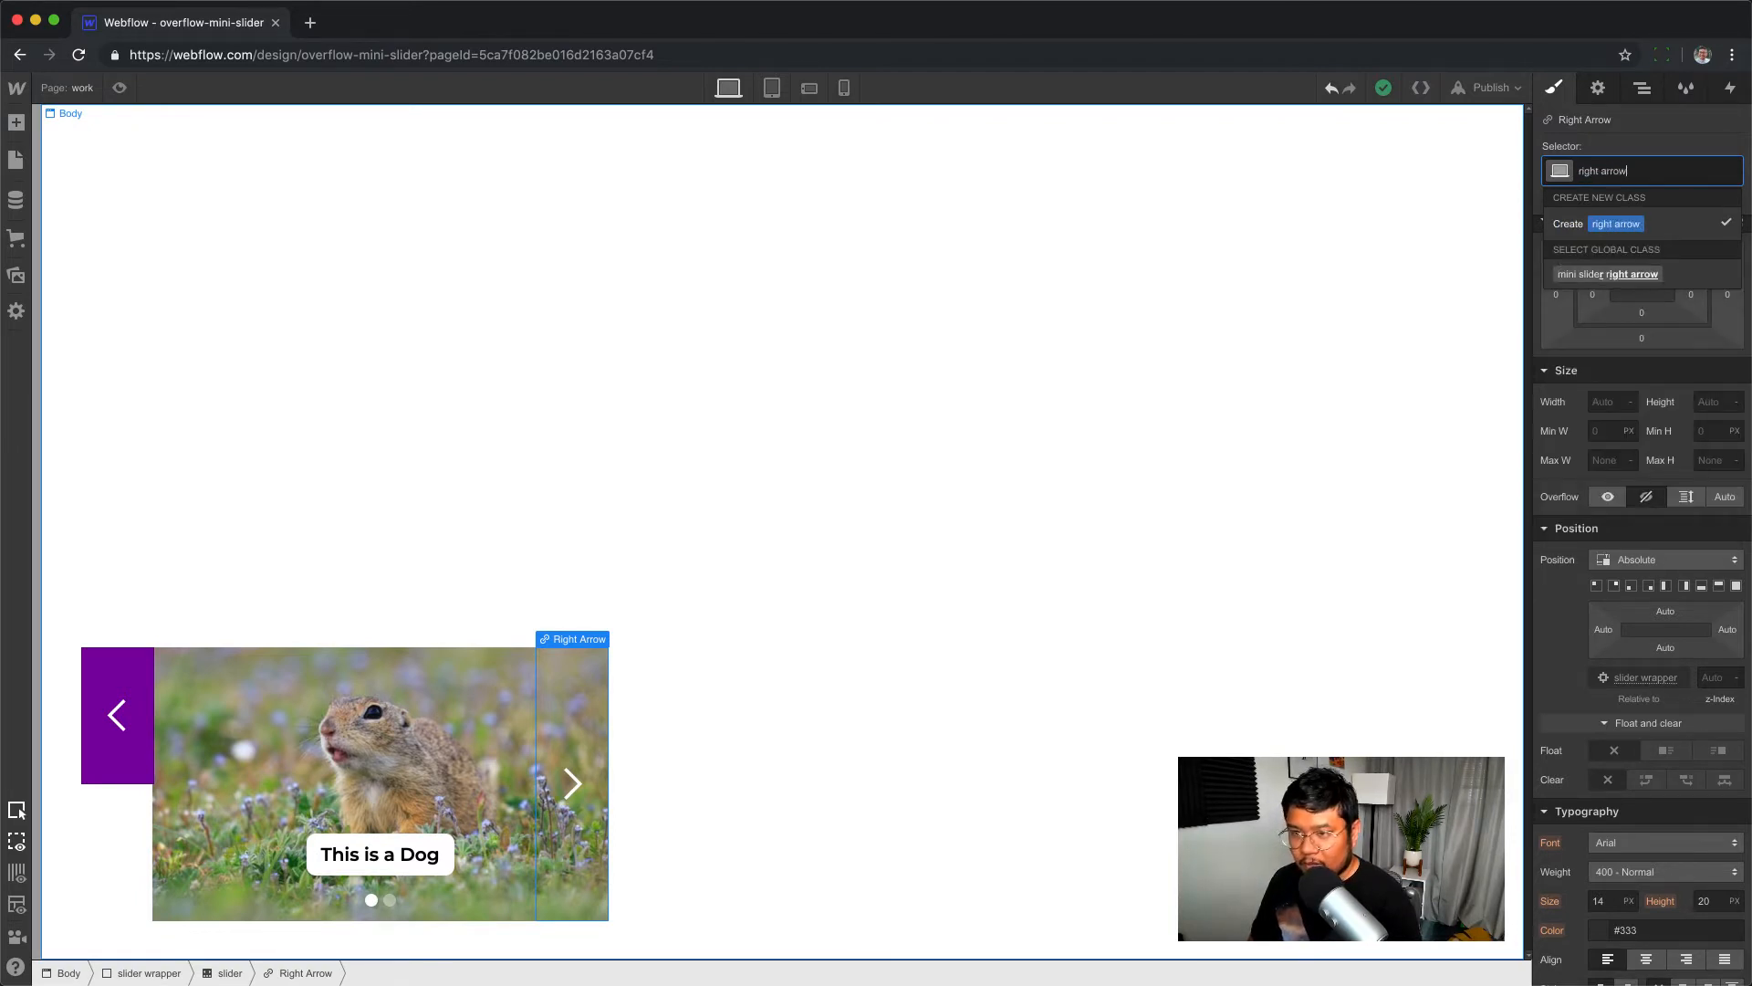
key("Return")
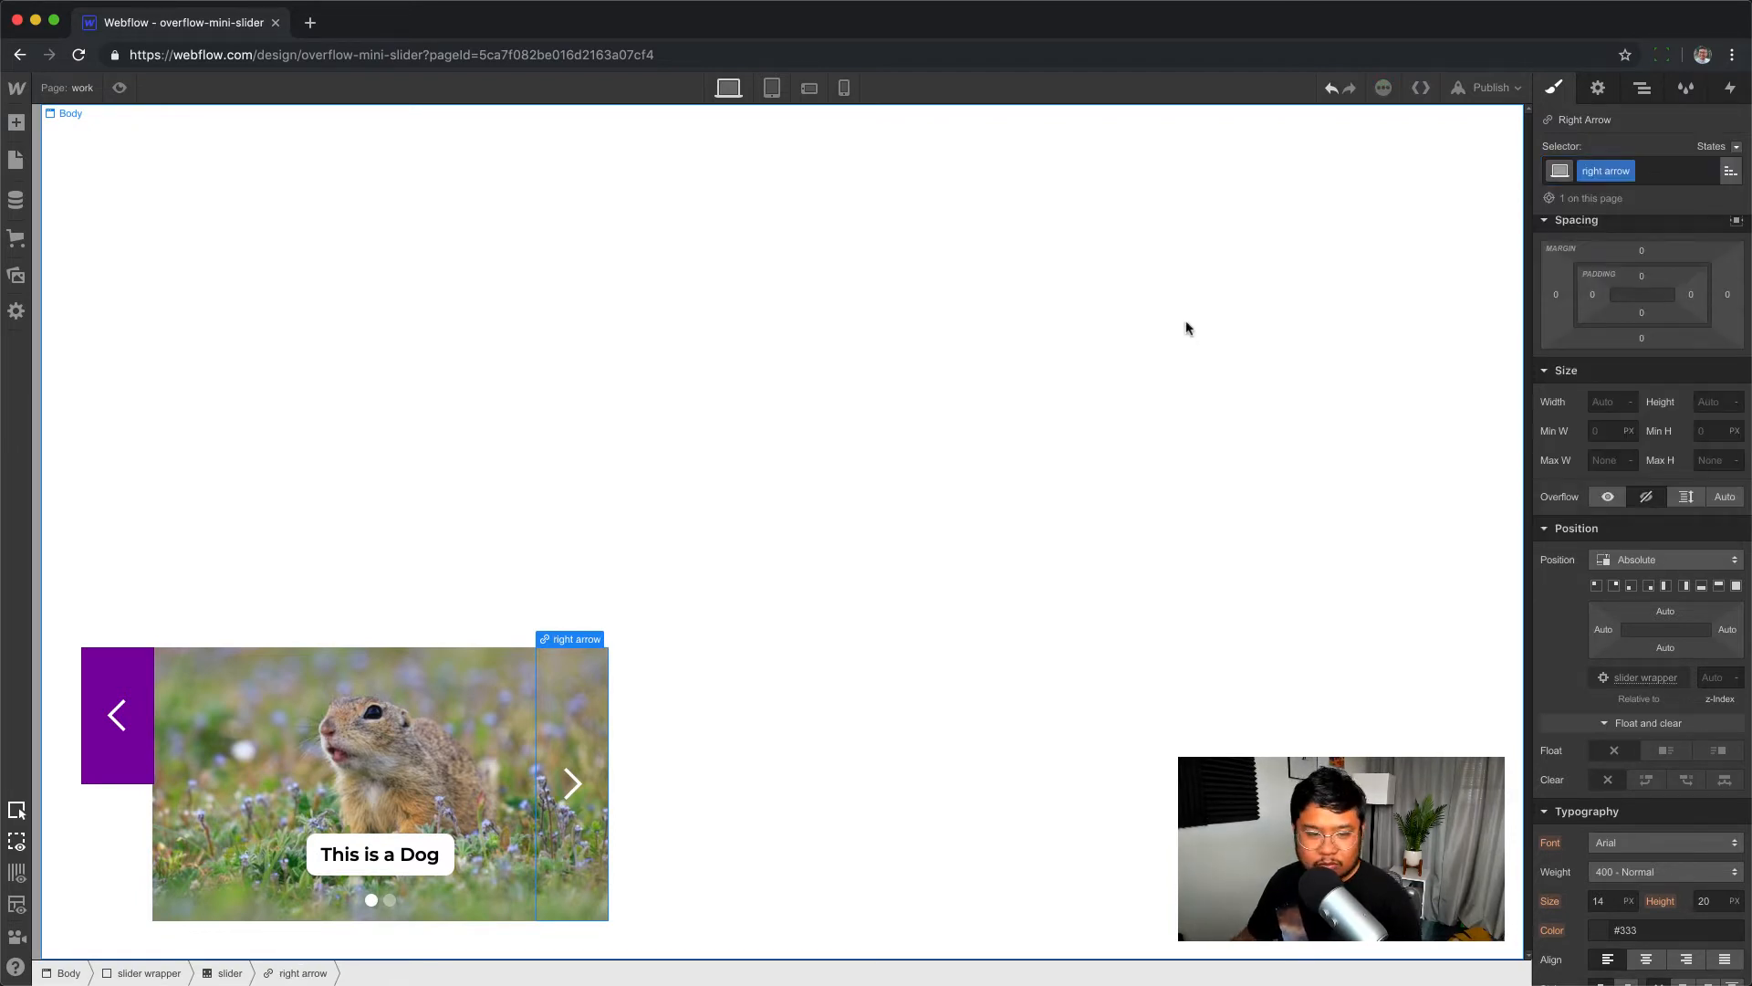
- Anchor the right arrow absolutely to the slider's bottom-left corner and set its height to 50%
left_click(1631, 587)
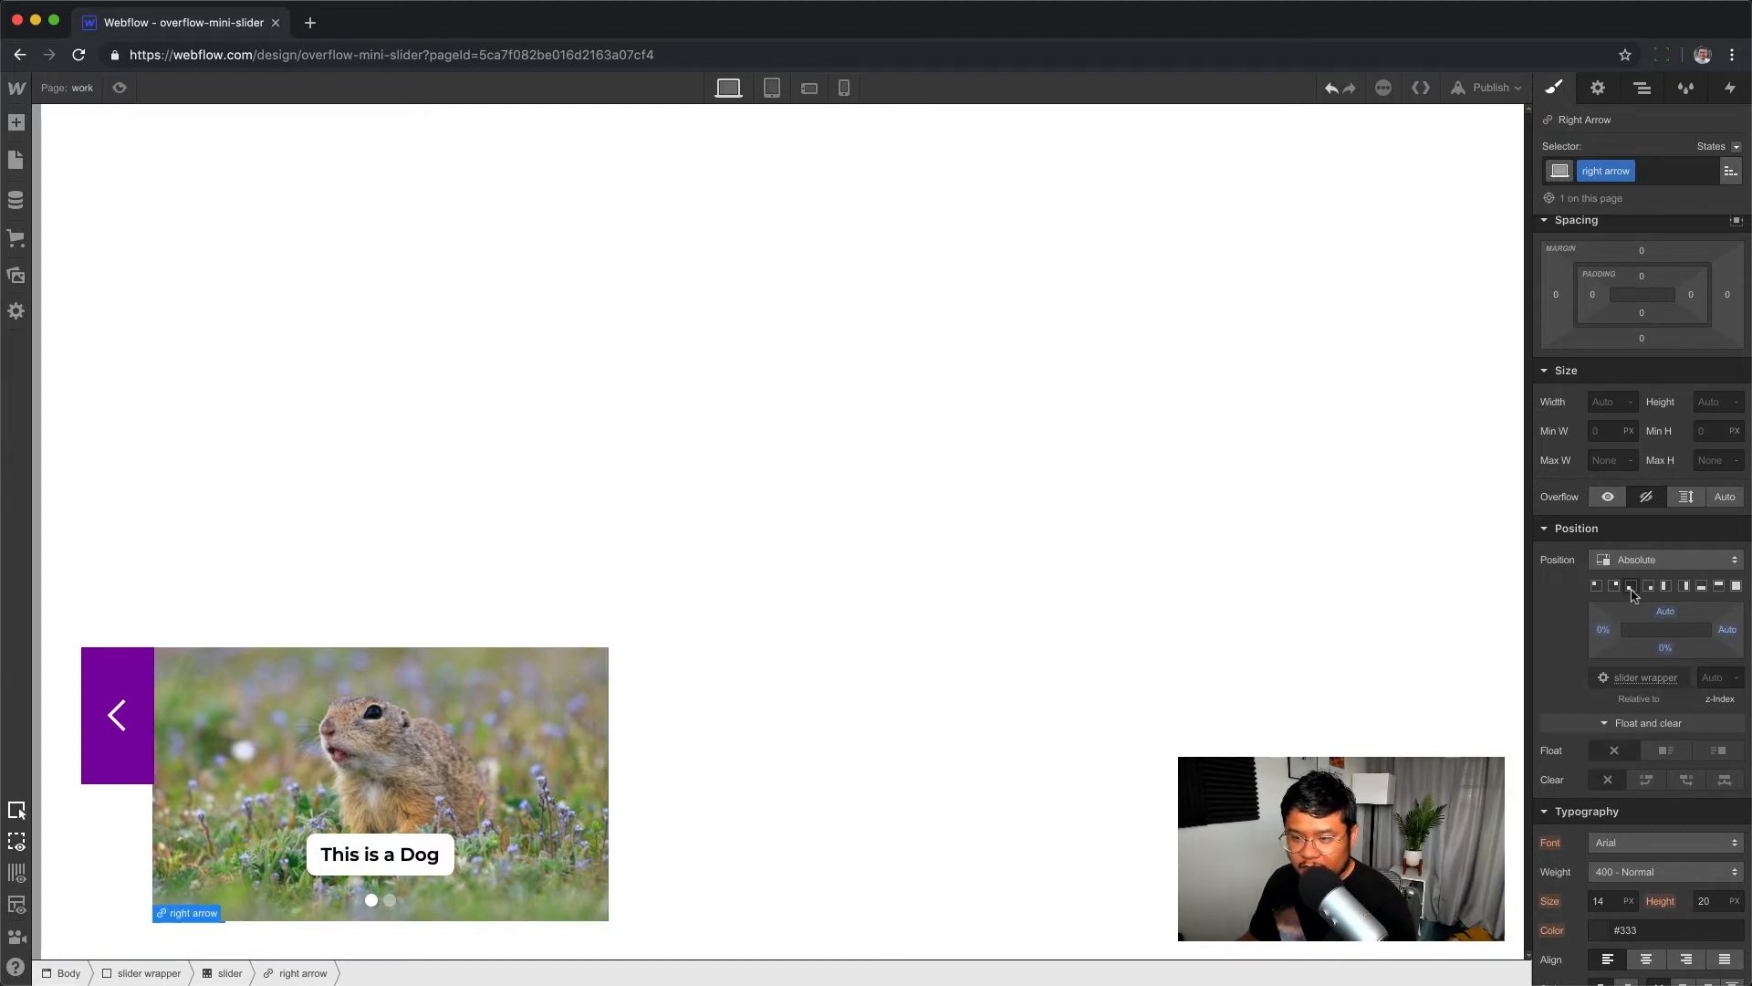
left_click(1719, 406)
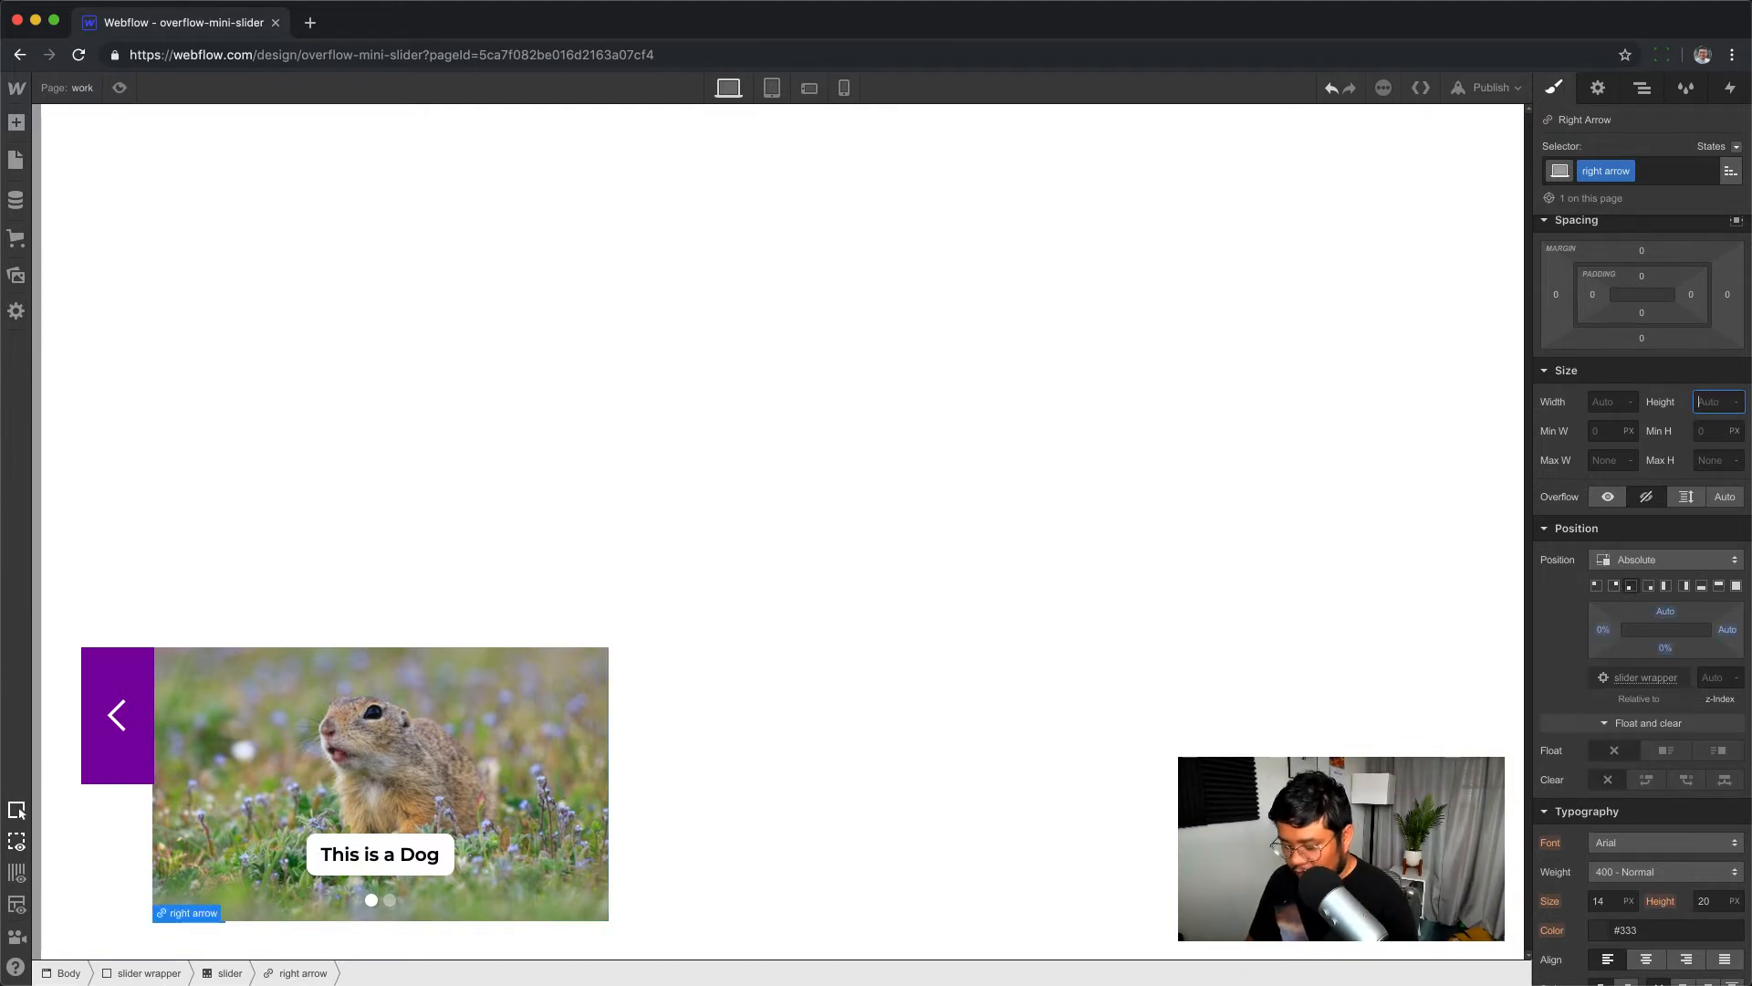
type("50%")
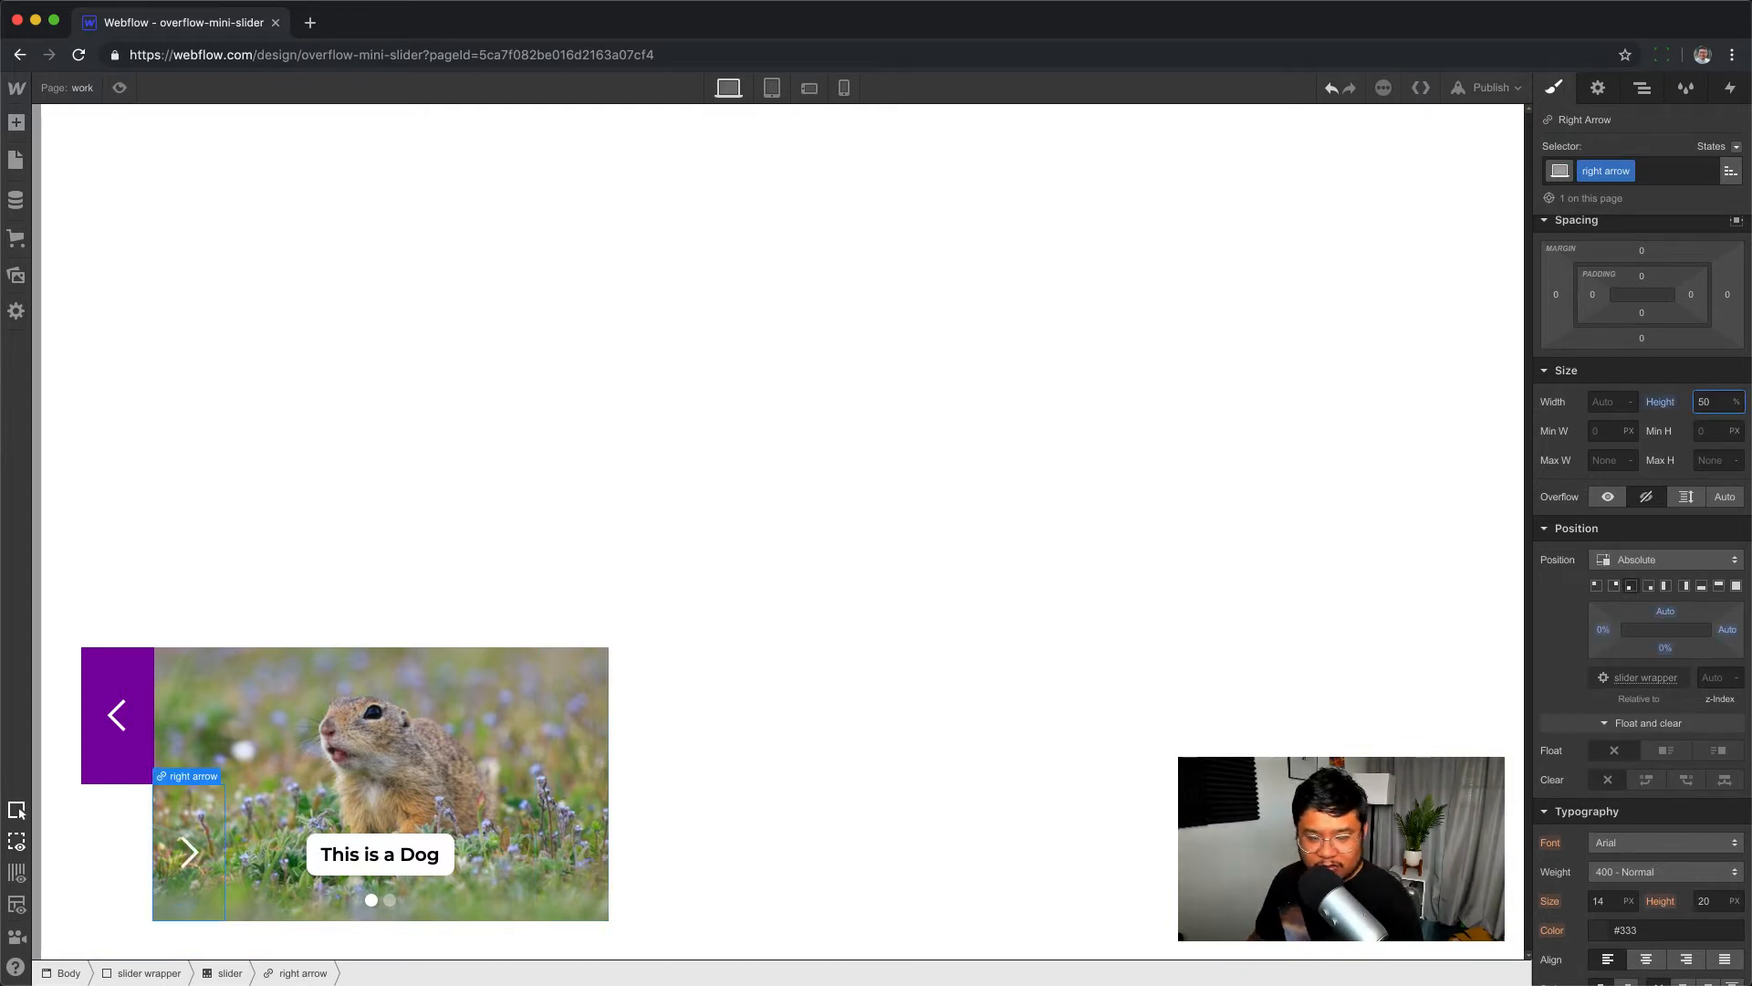
- Set the right arrow's left offset to -78 px to place it directly below the left arrow
left_click(1603, 630)
type("-100")
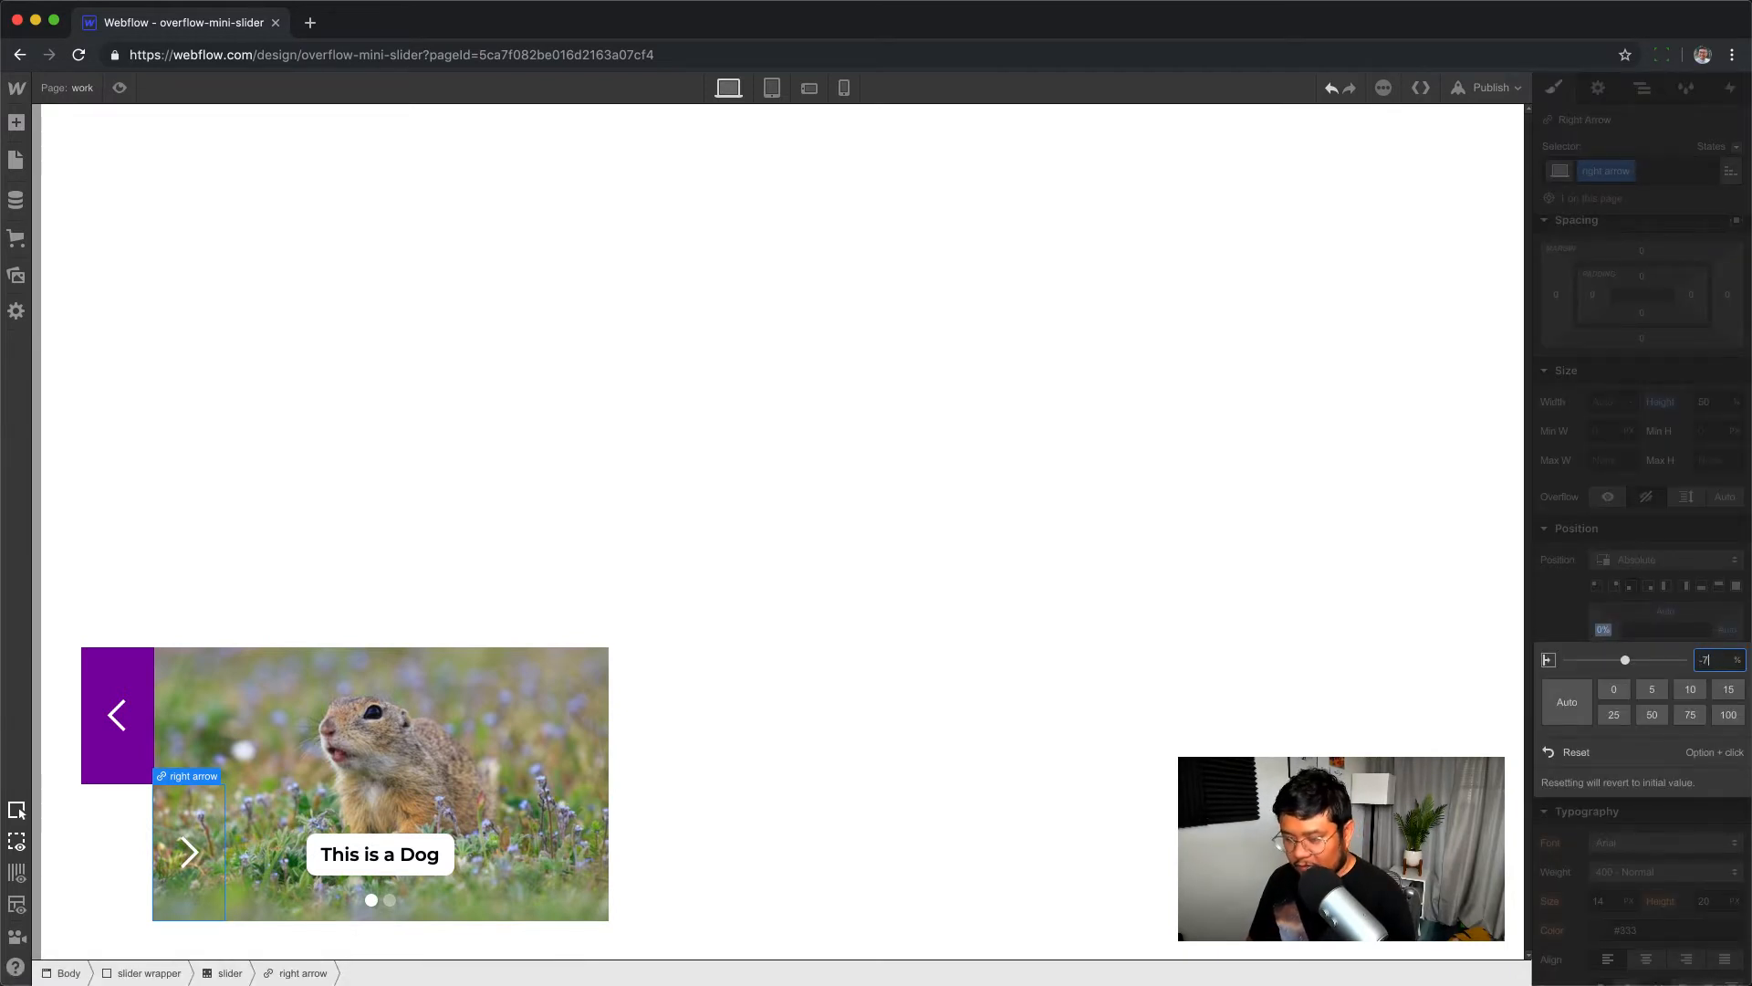
key("Return")
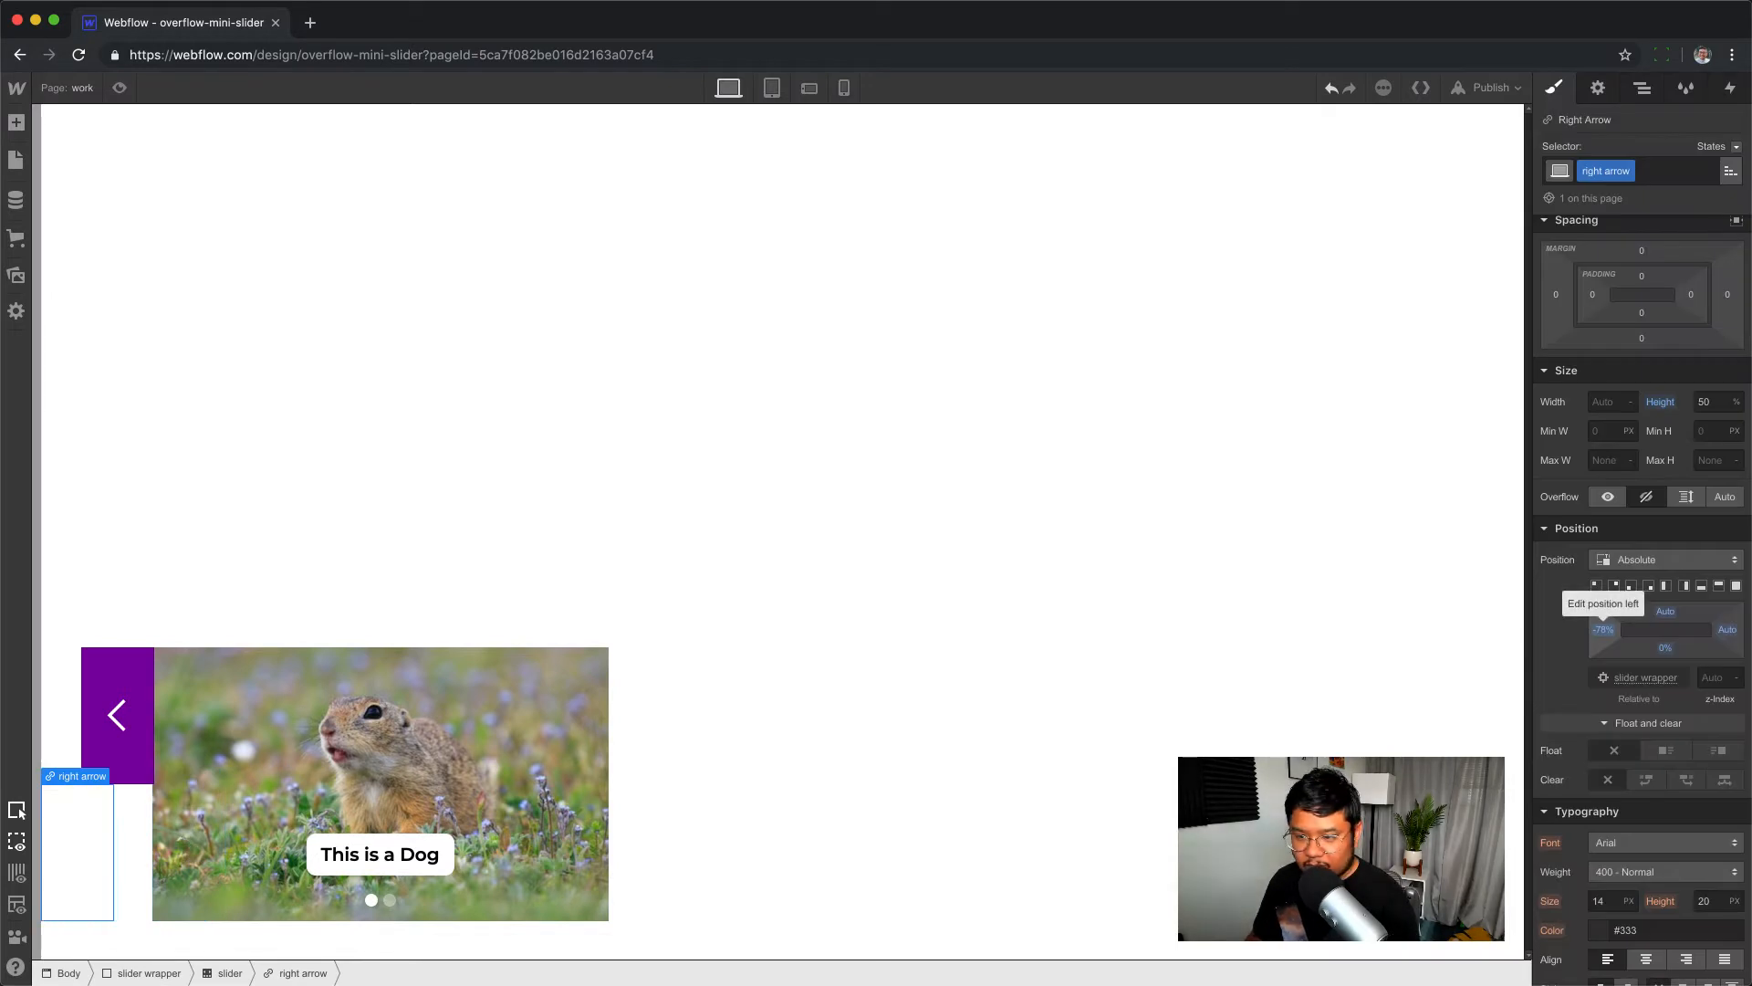
left_click(1604, 629)
left_click(1737, 664)
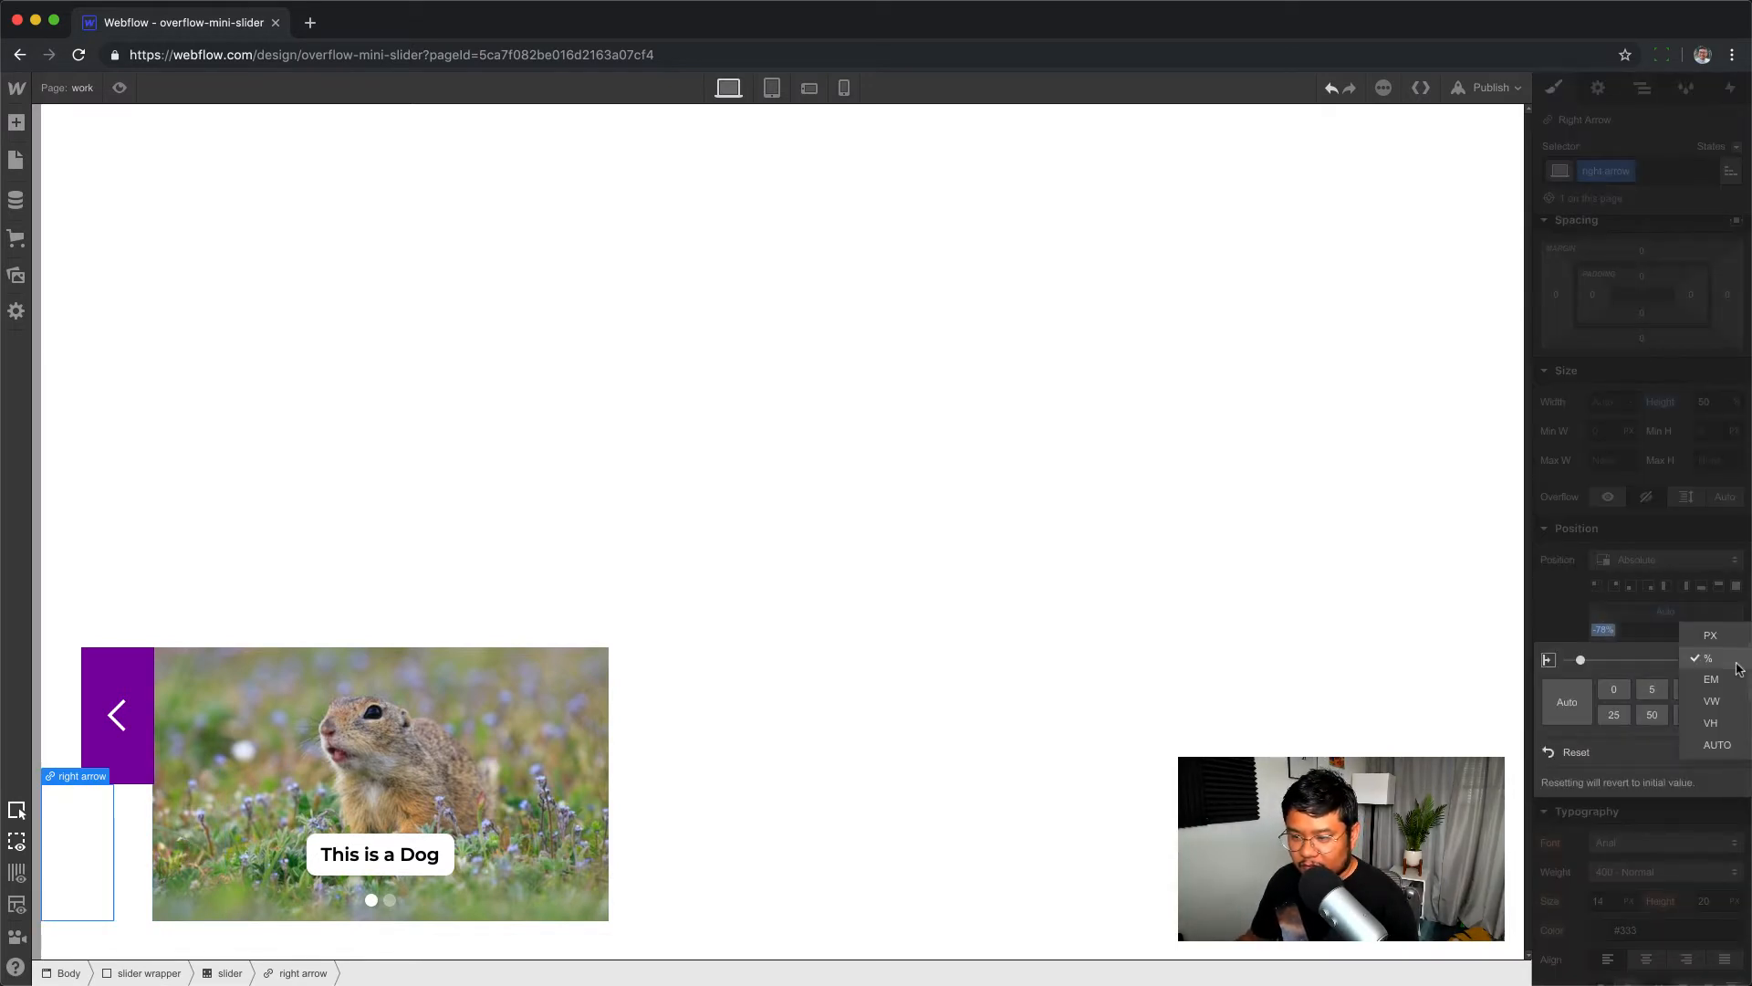
left_click(1730, 636)
left_click(1662, 623)
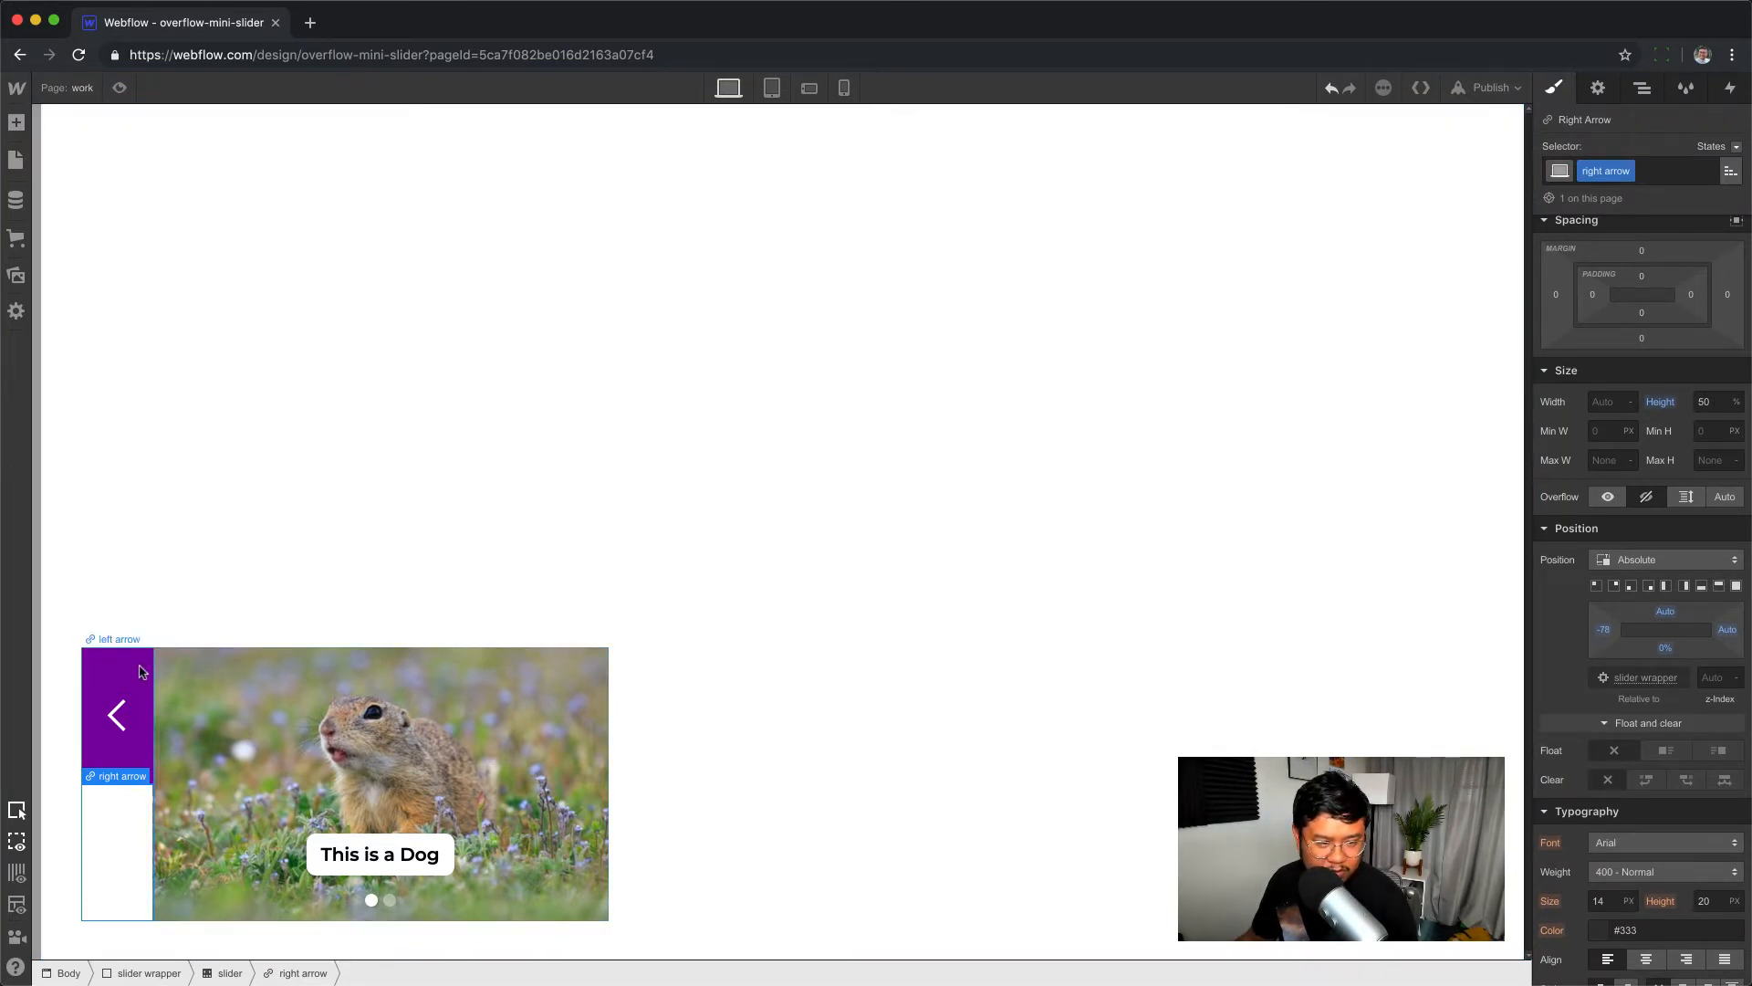
- Set the left arrow's left offset to -80 px
left_click(123, 721)
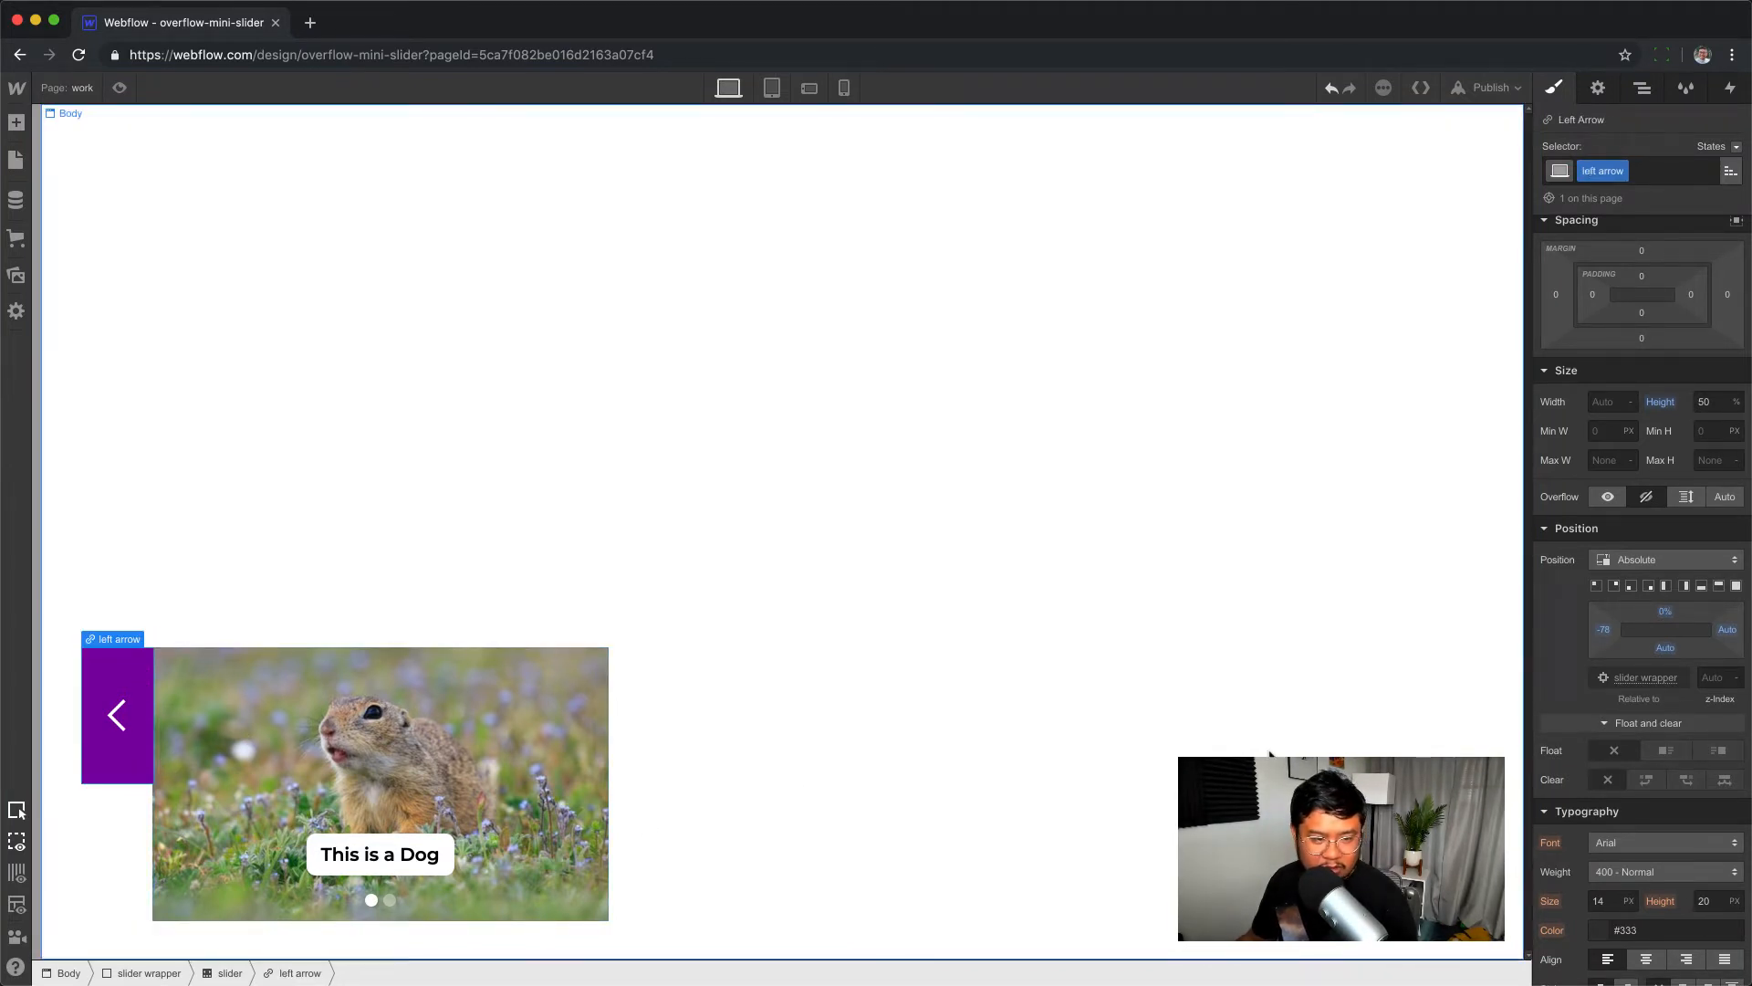
left_click(1605, 636)
key("Down")
key("Down")
key("Down")
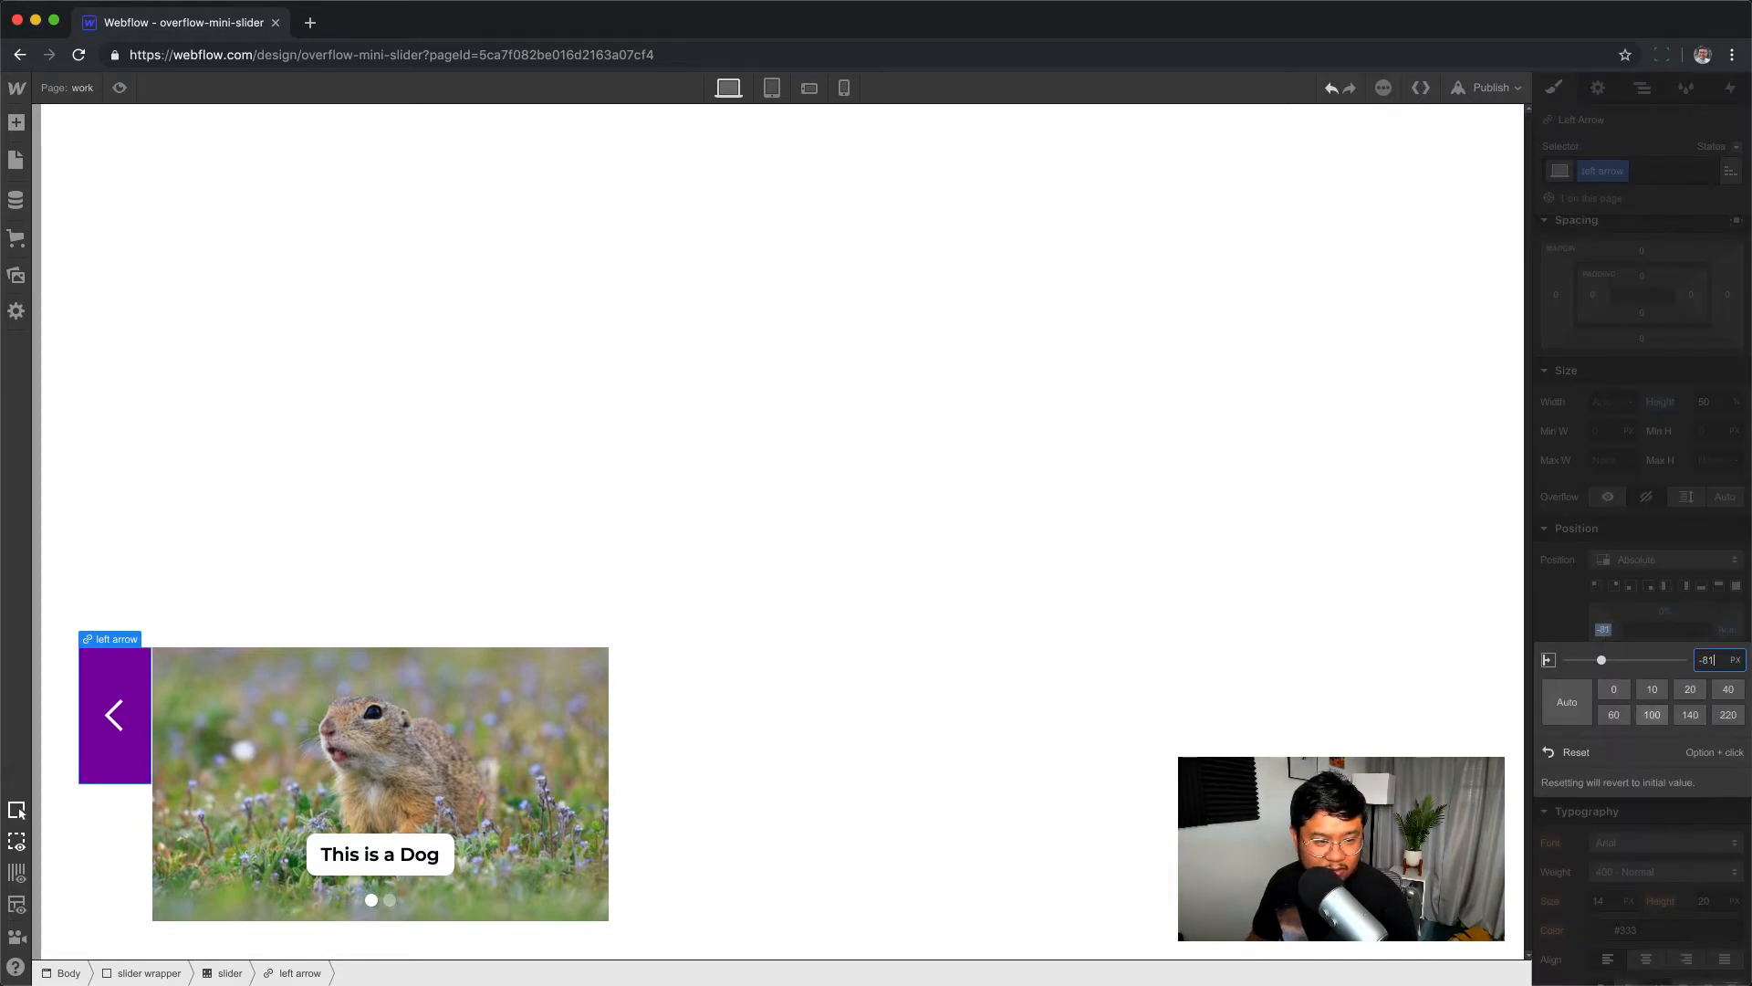
key("Up")
left_click(1431, 653)
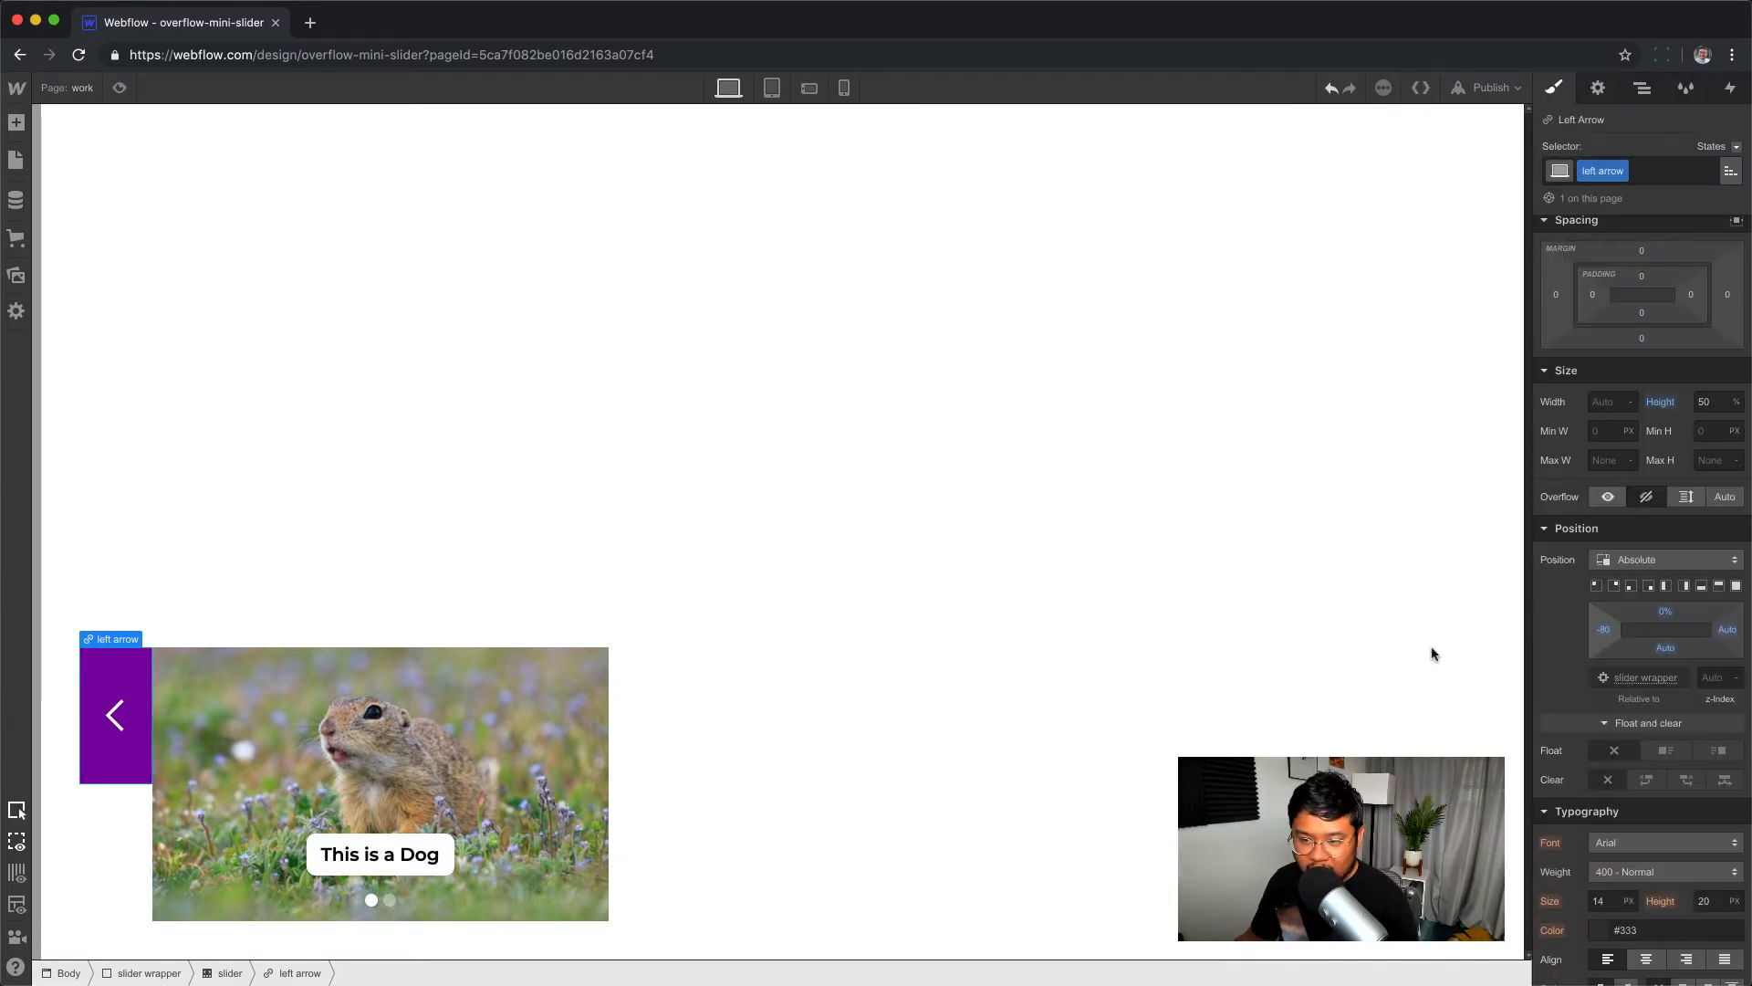
- Set the right arrow's left offset to -80 px to line it up with the left arrow
left_click(109, 835)
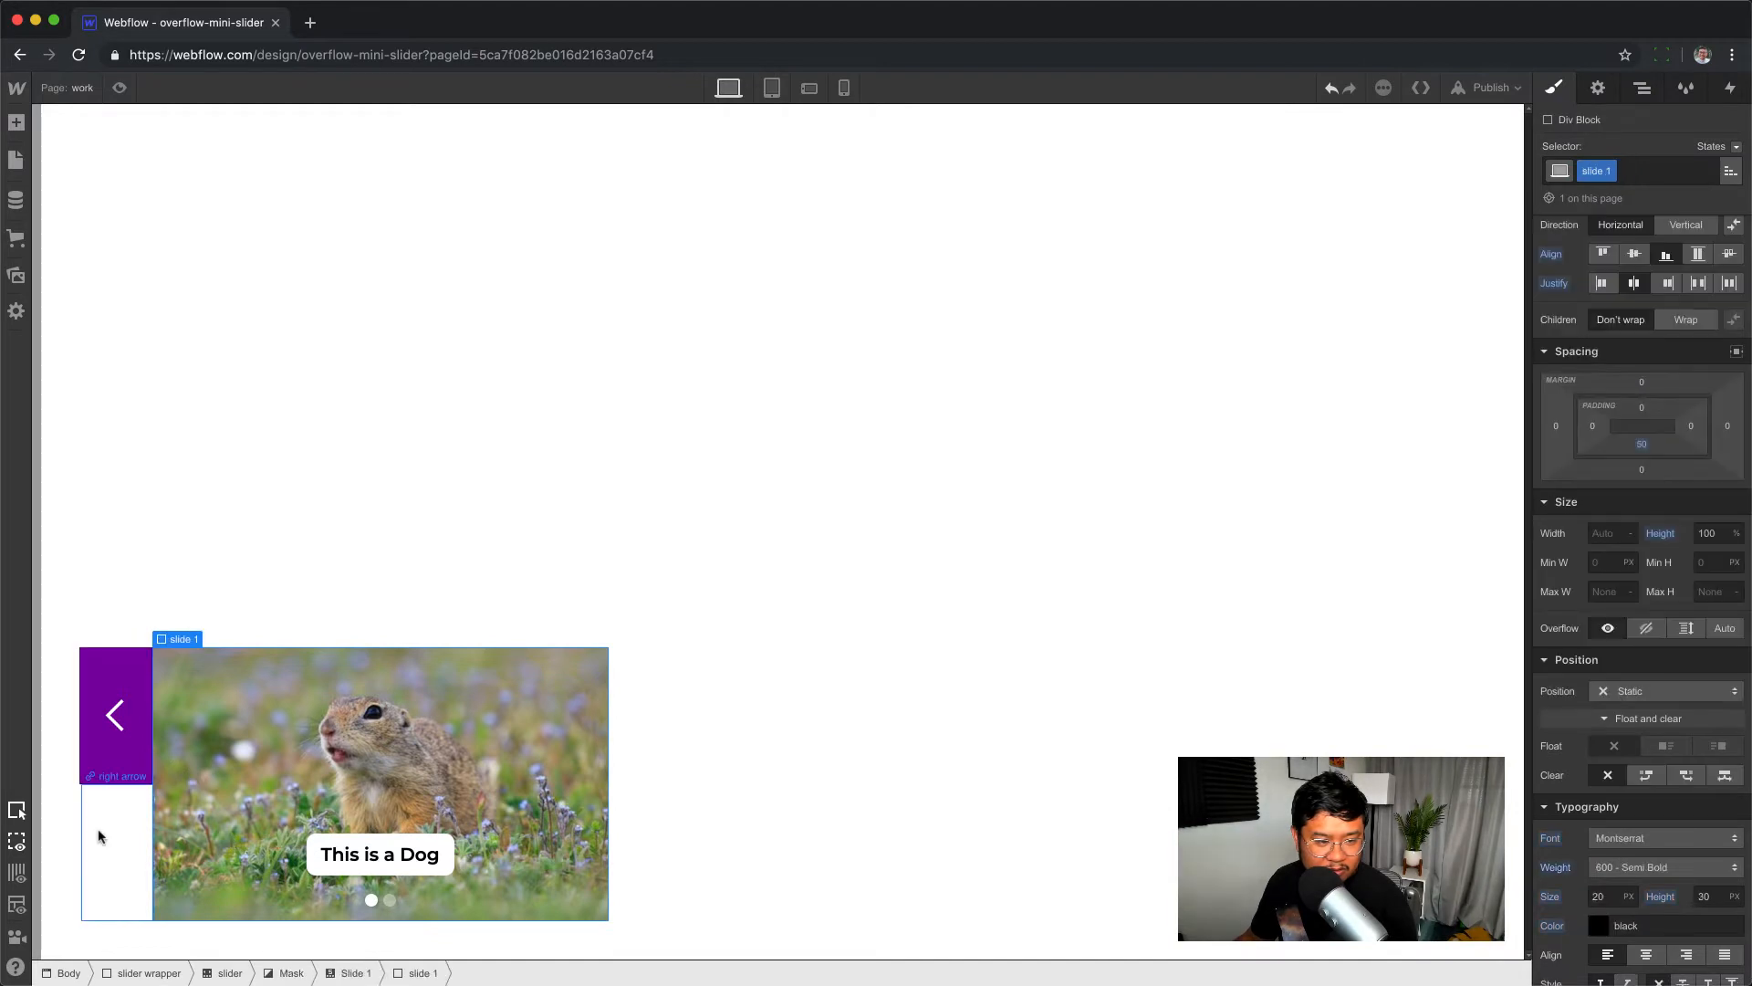
left_click(99, 836)
left_click(1606, 632)
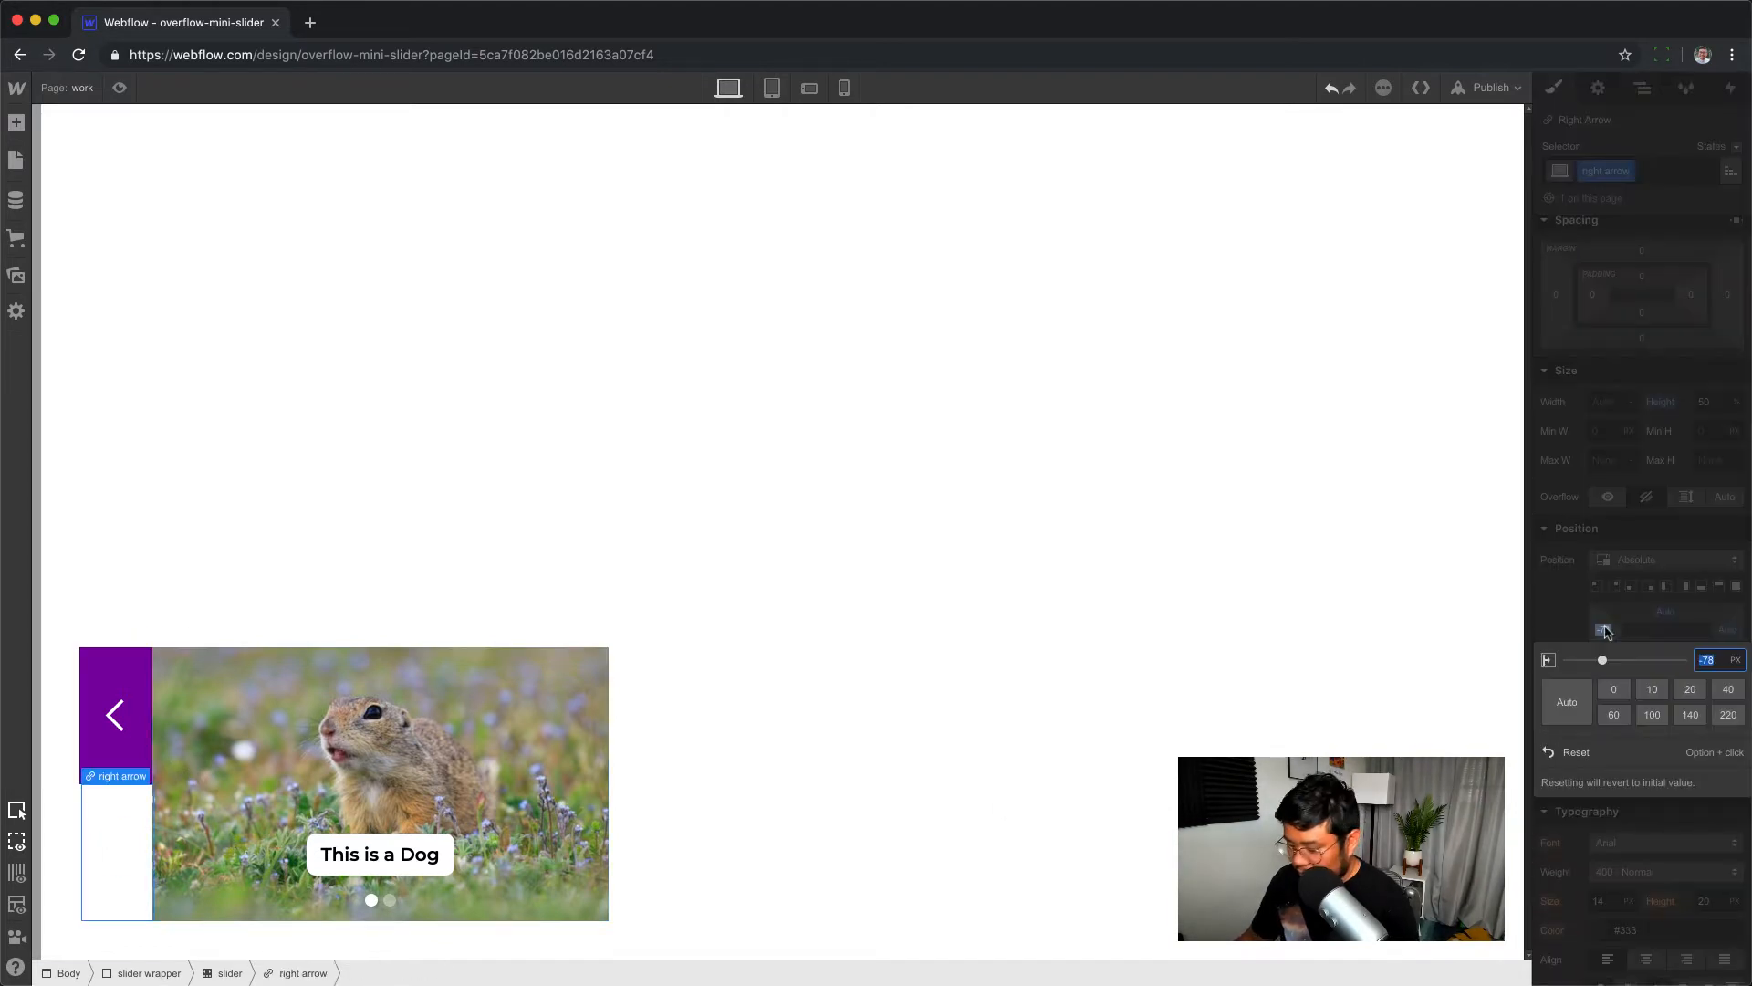
type("-80")
key("Return")
- Give the right arrow the saved Dark Magenta swatch as its background color
scroll(1638, 657, "down", 10)
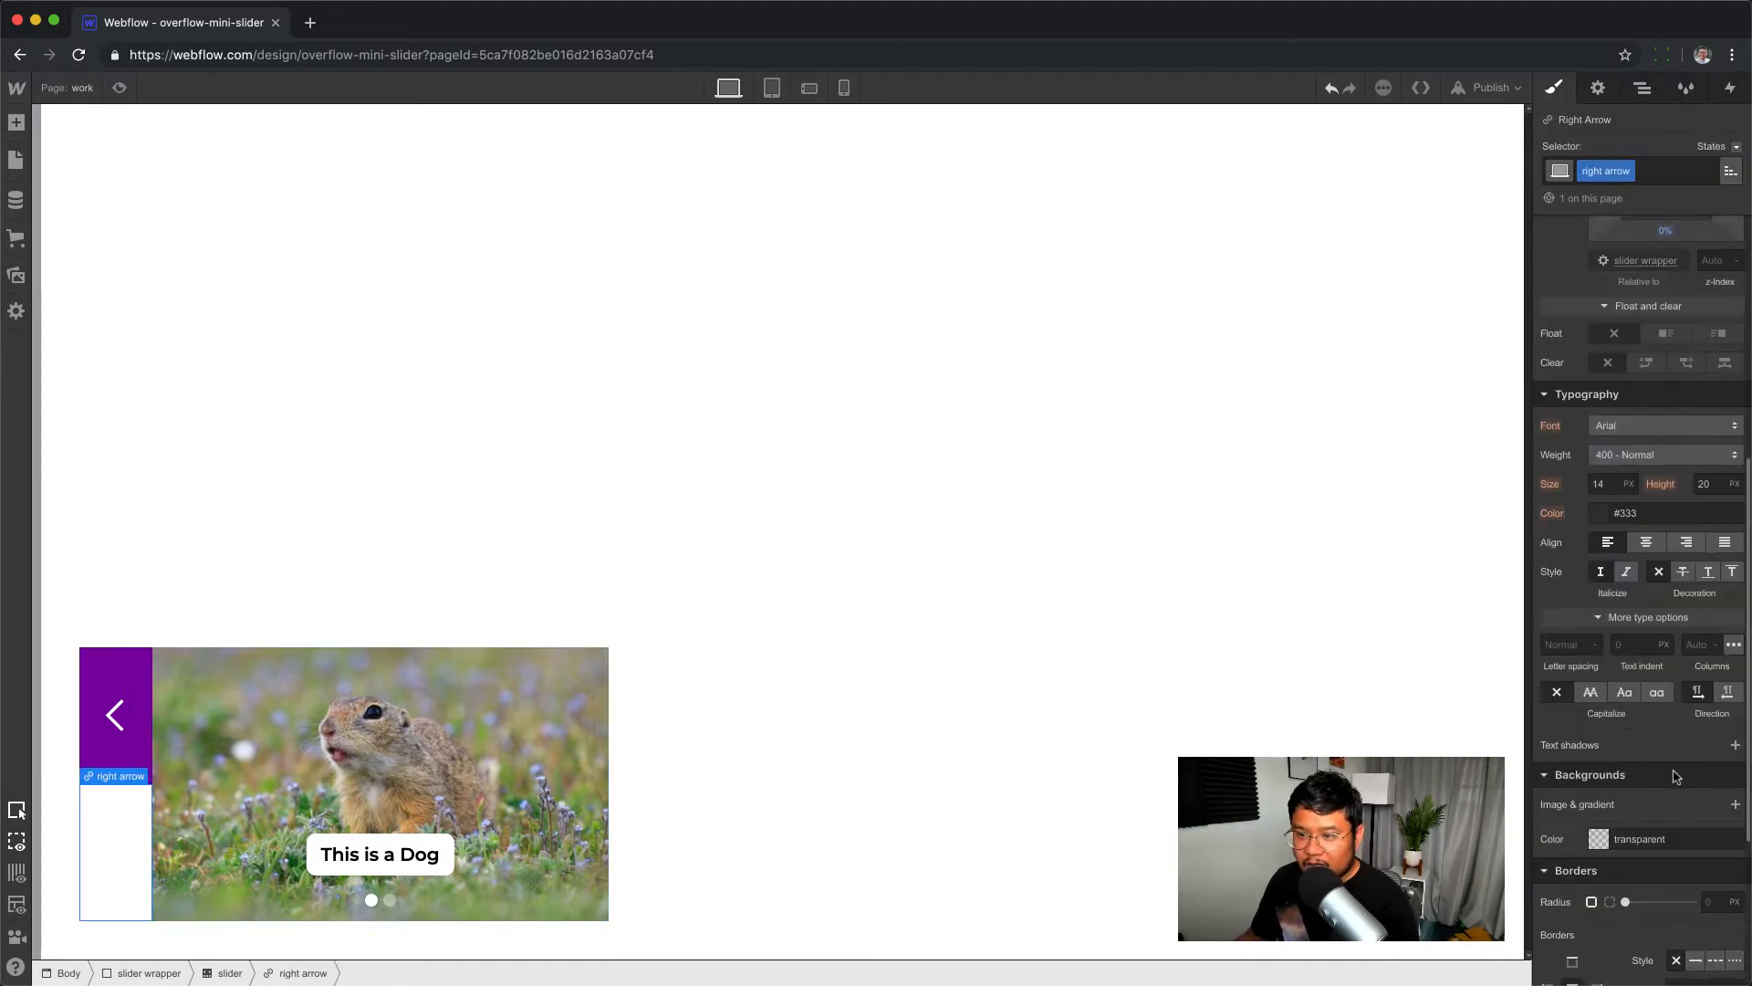
left_click(1599, 636)
left_click(1631, 921)
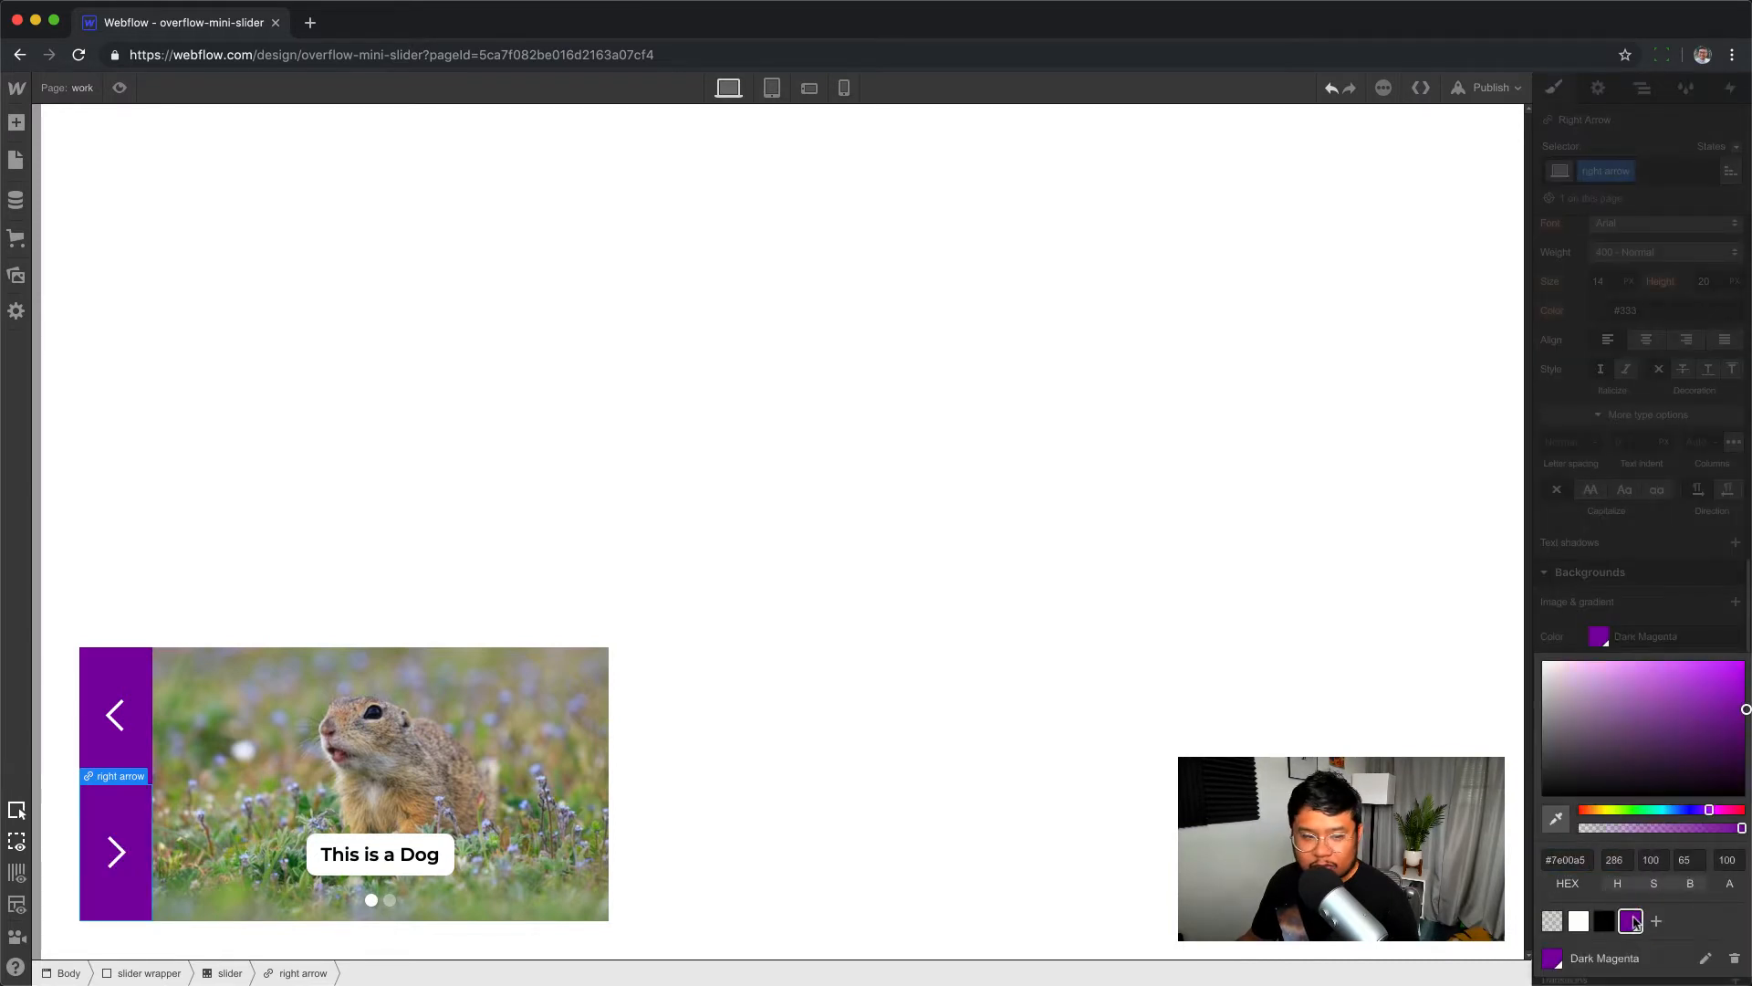
left_click(1672, 553)
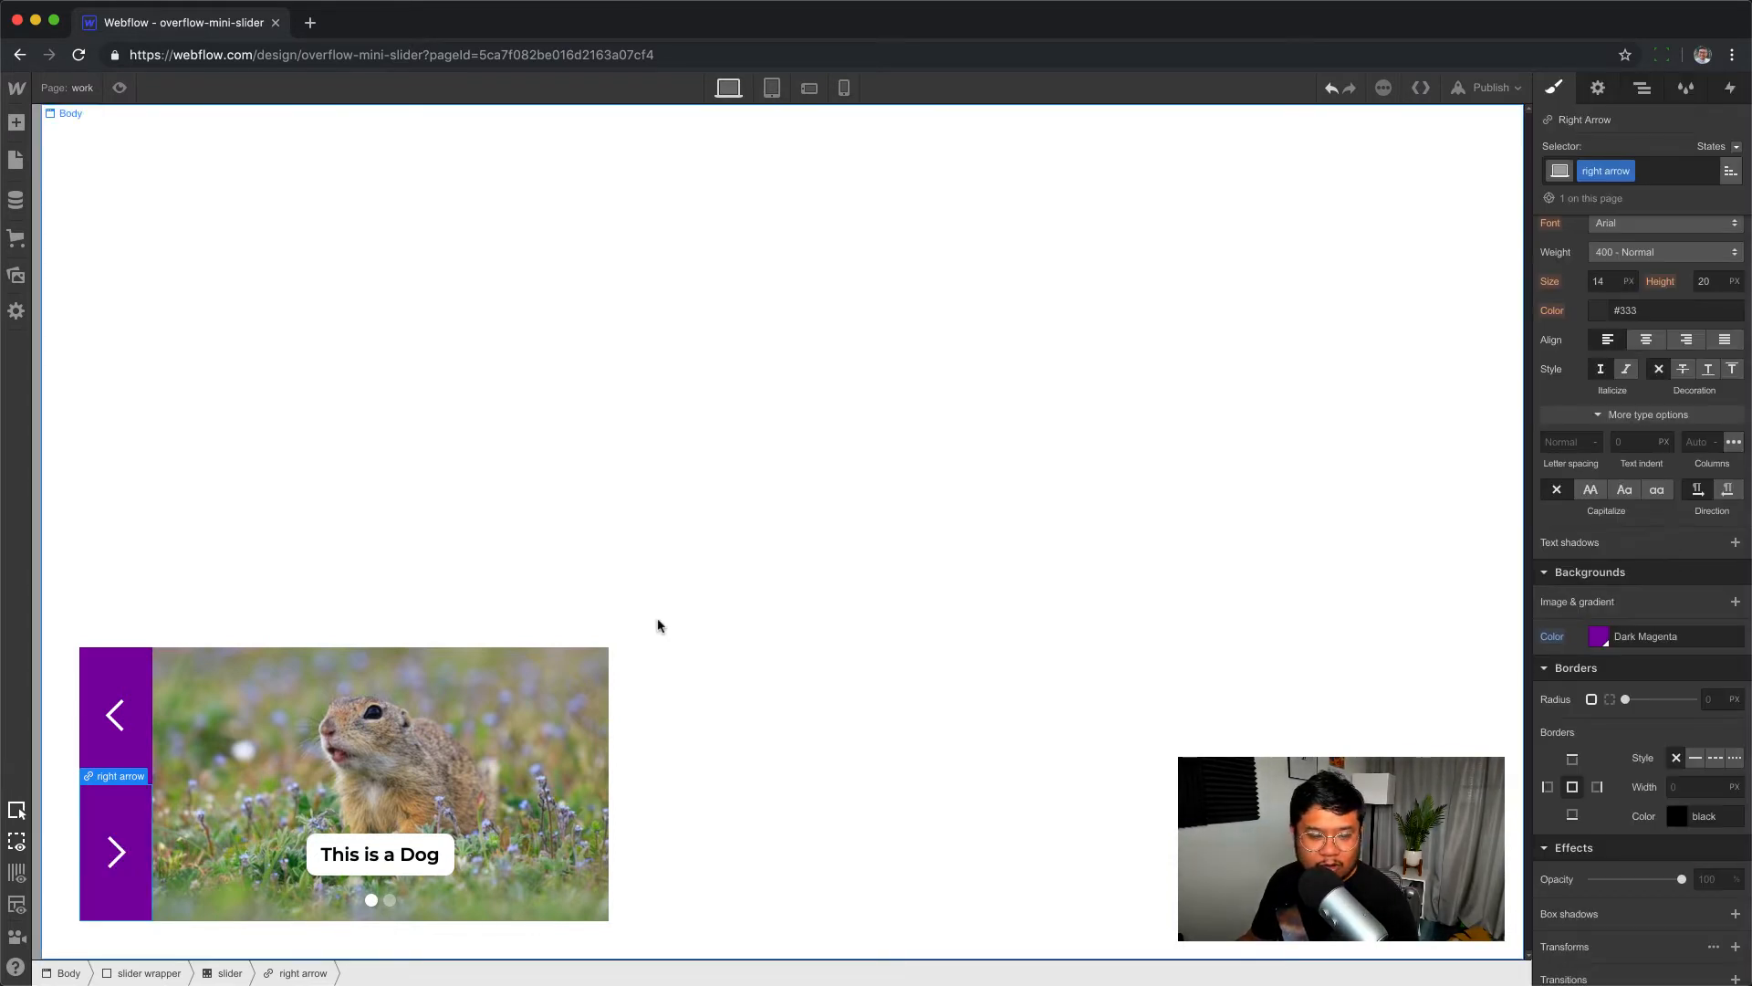
left_click(697, 604)
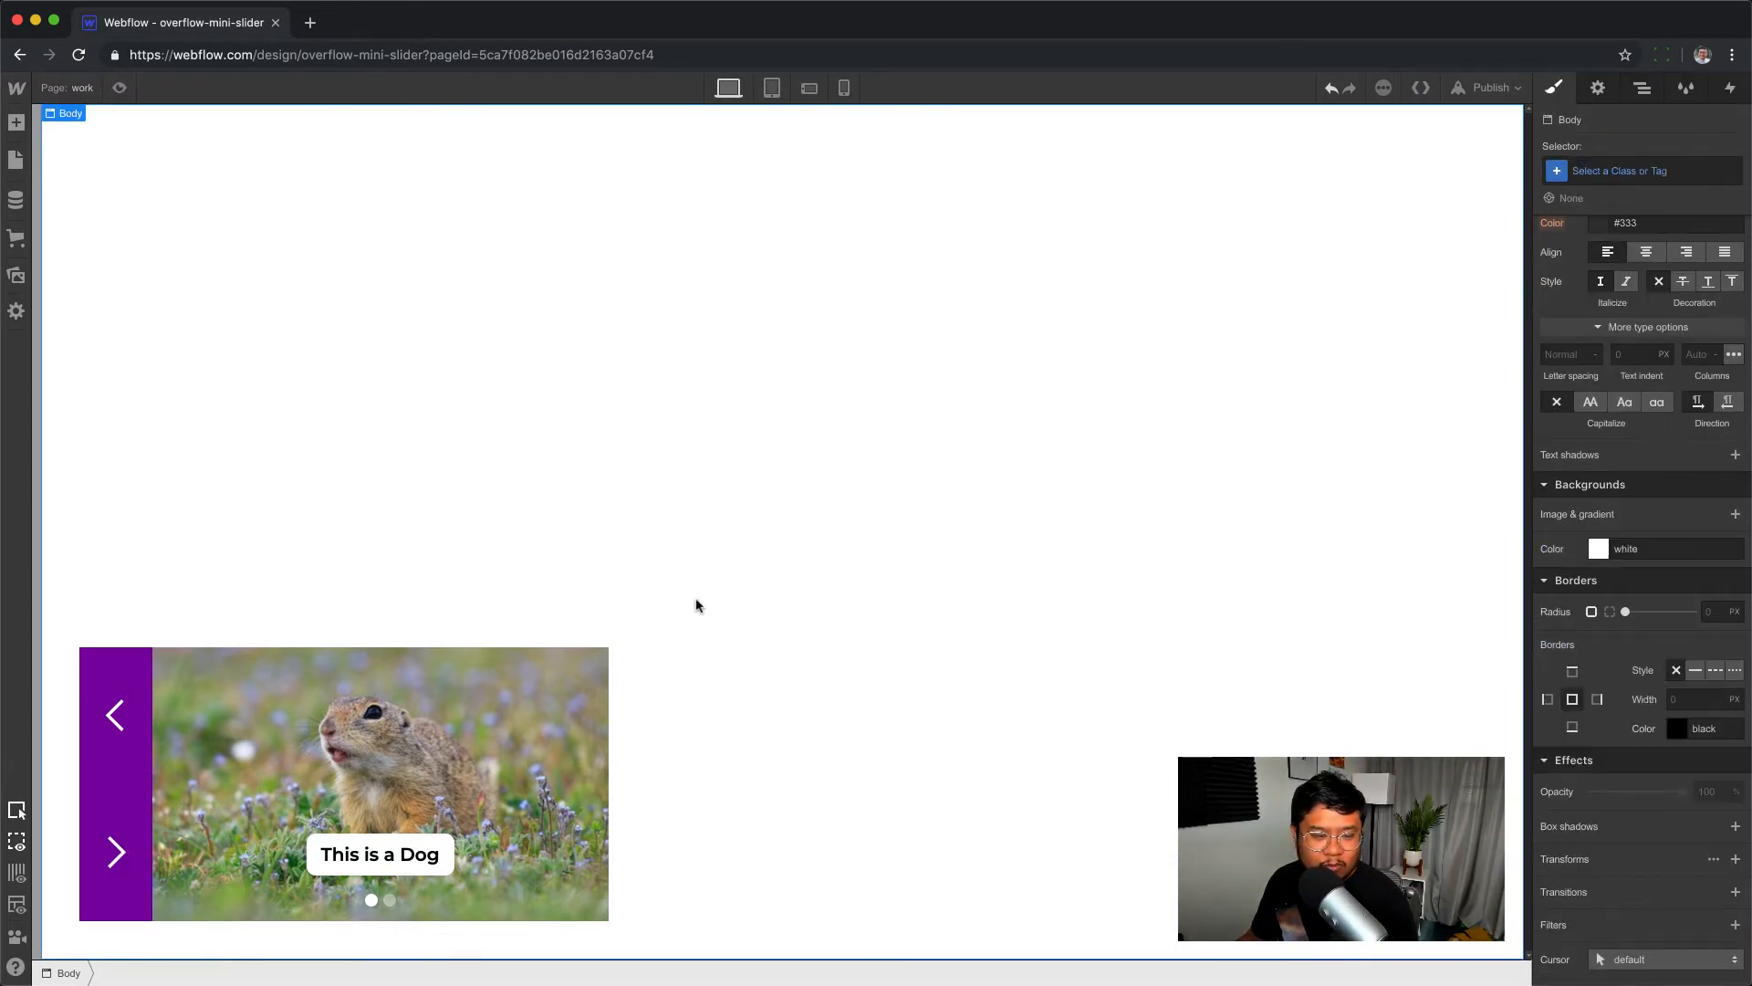
- Add a text link inside the slider wrapper, directly after the slider element
left_click(115, 751)
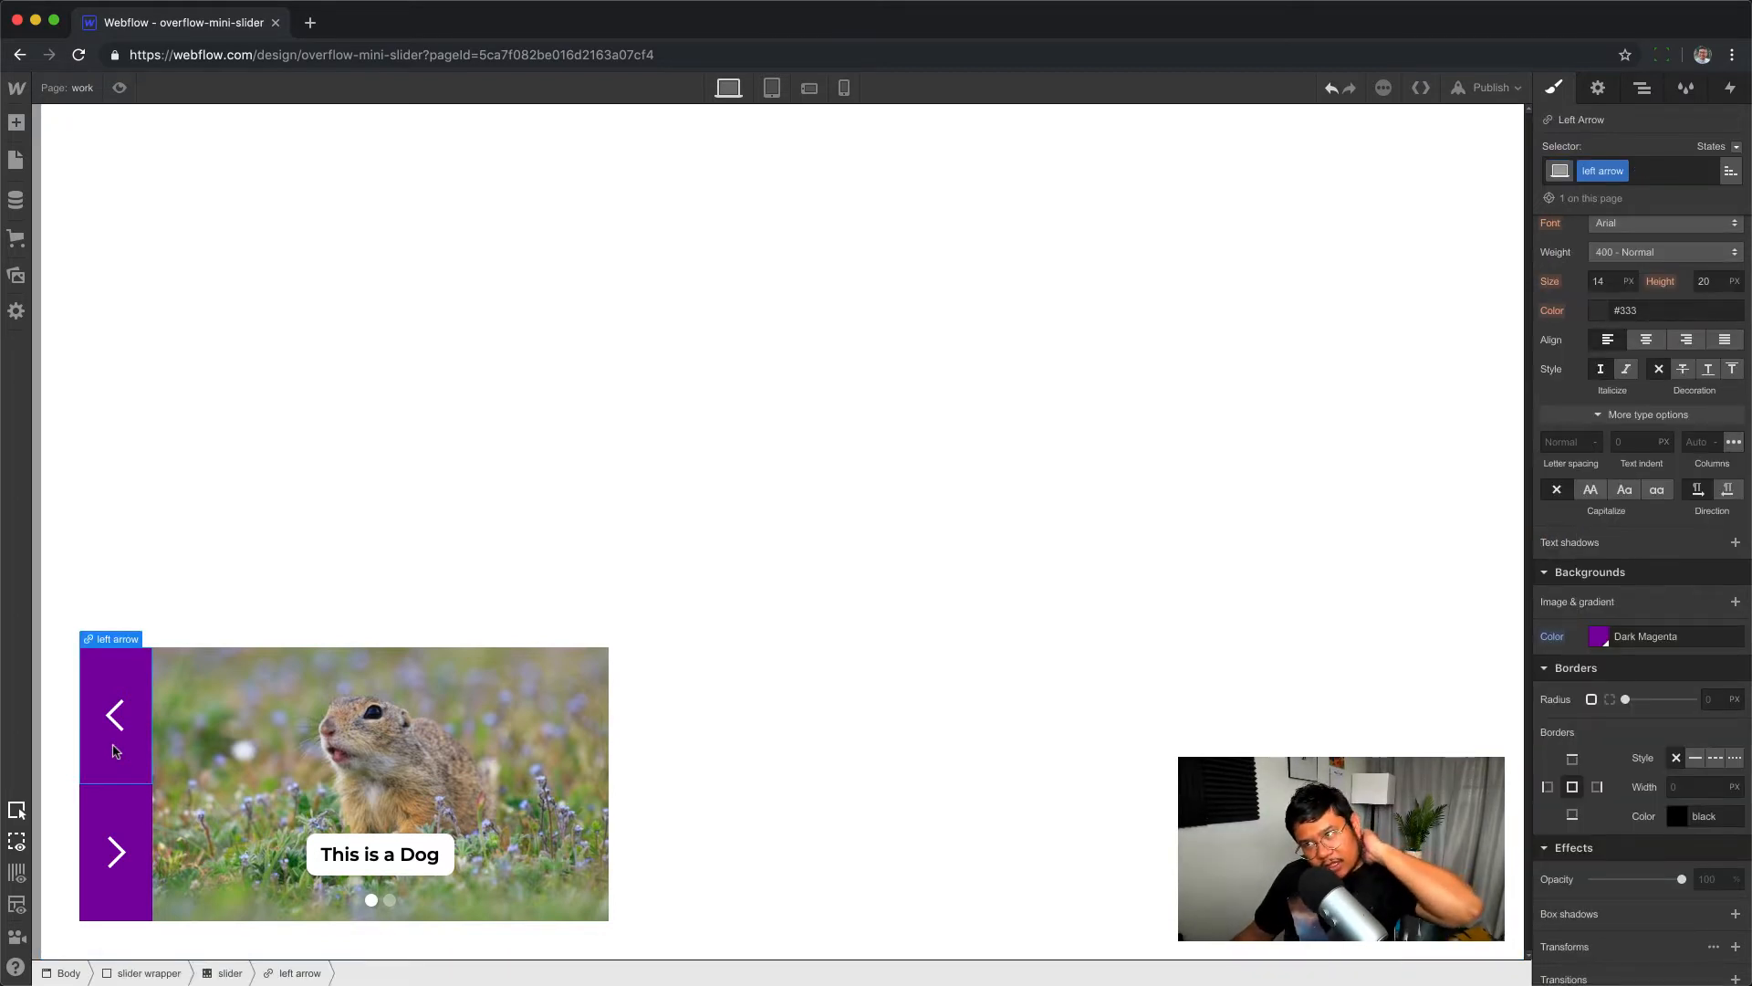
left_click(1642, 87)
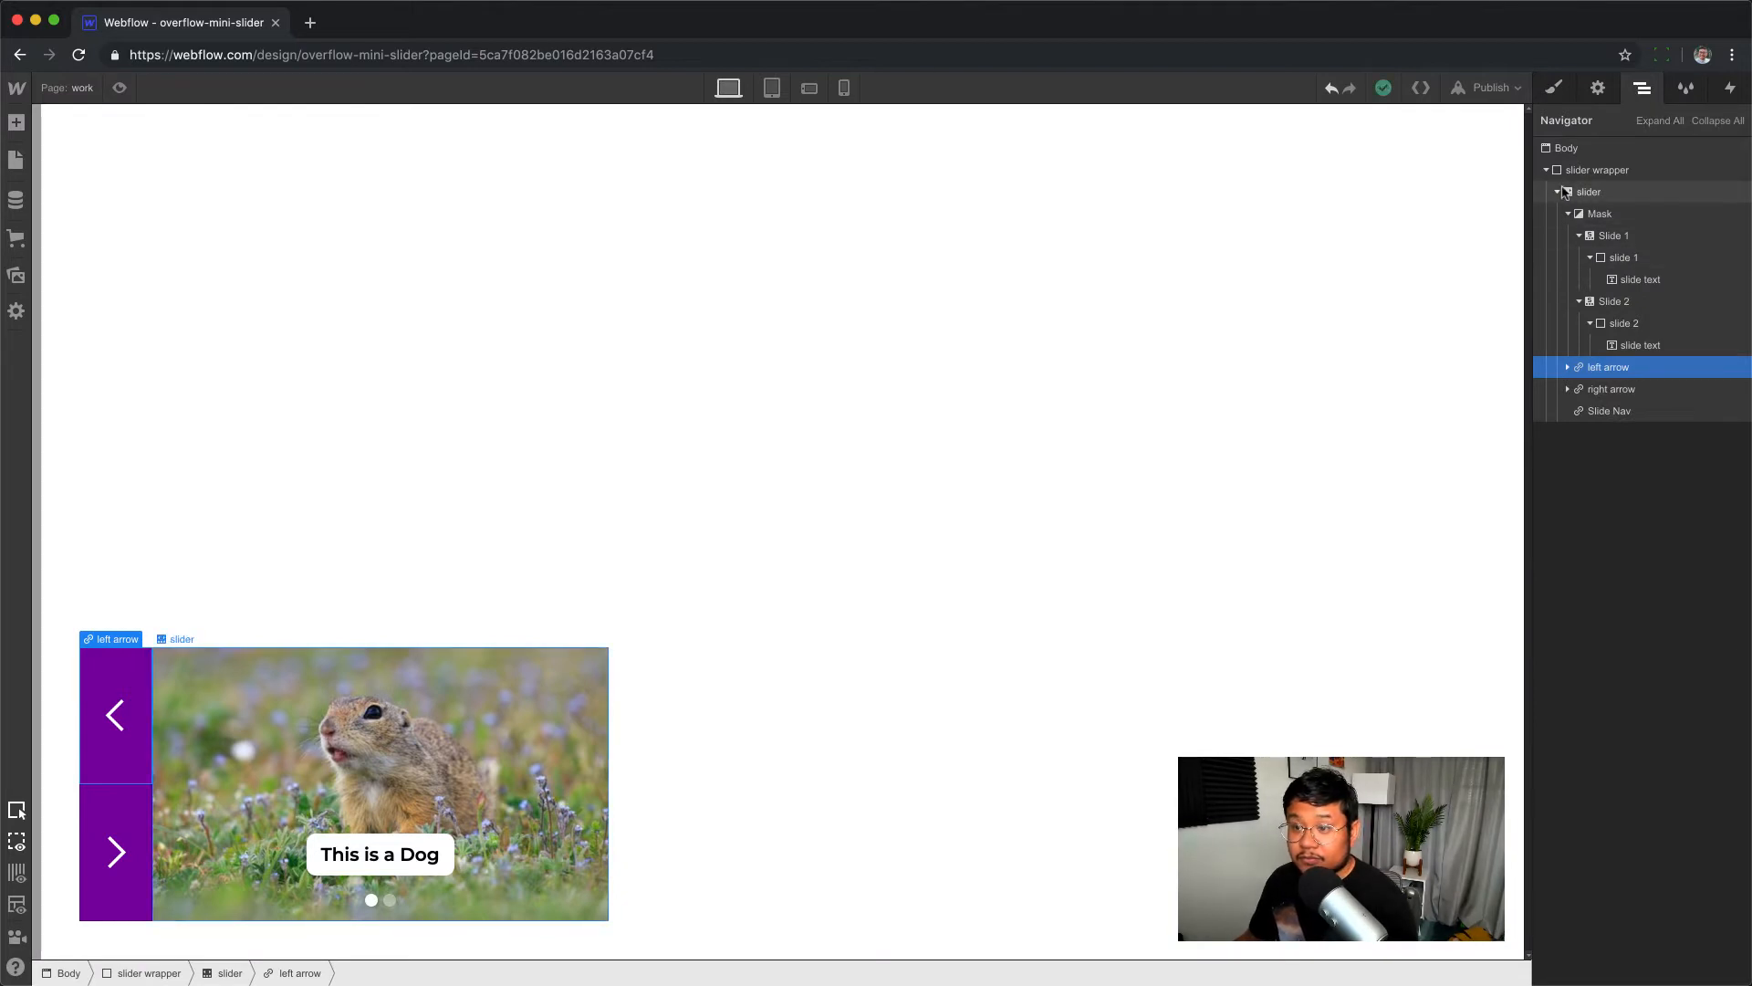
left_click(1650, 177)
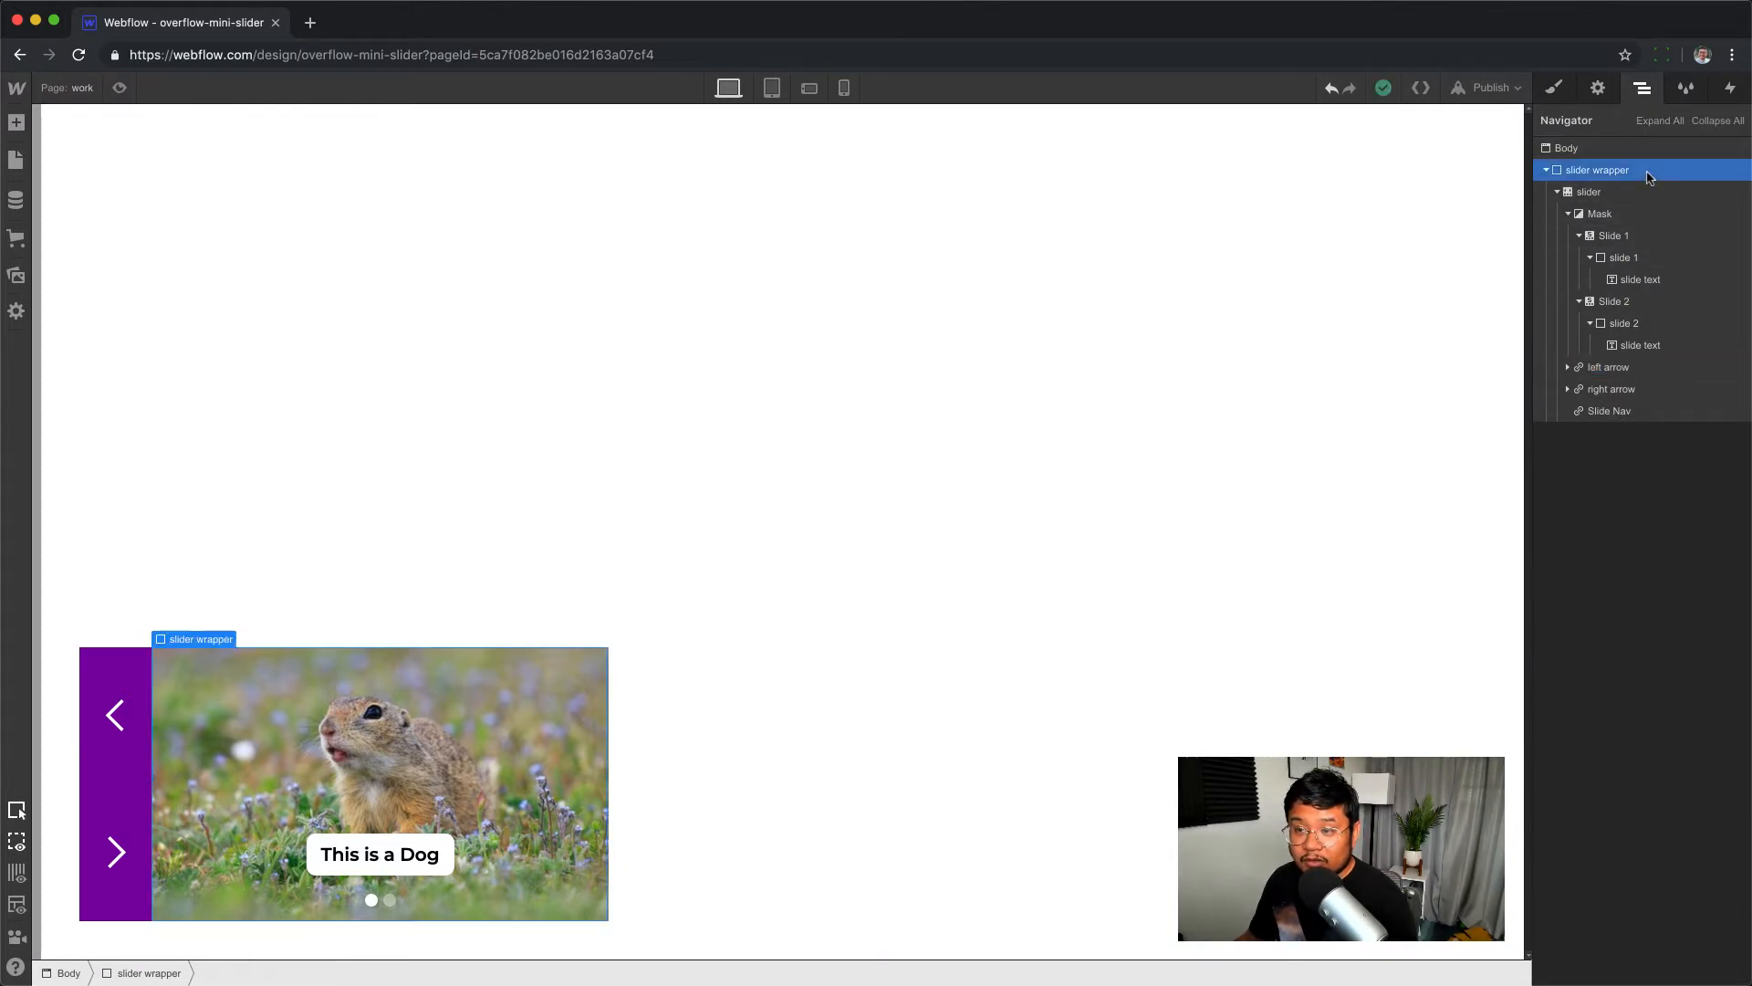
left_click(1557, 192)
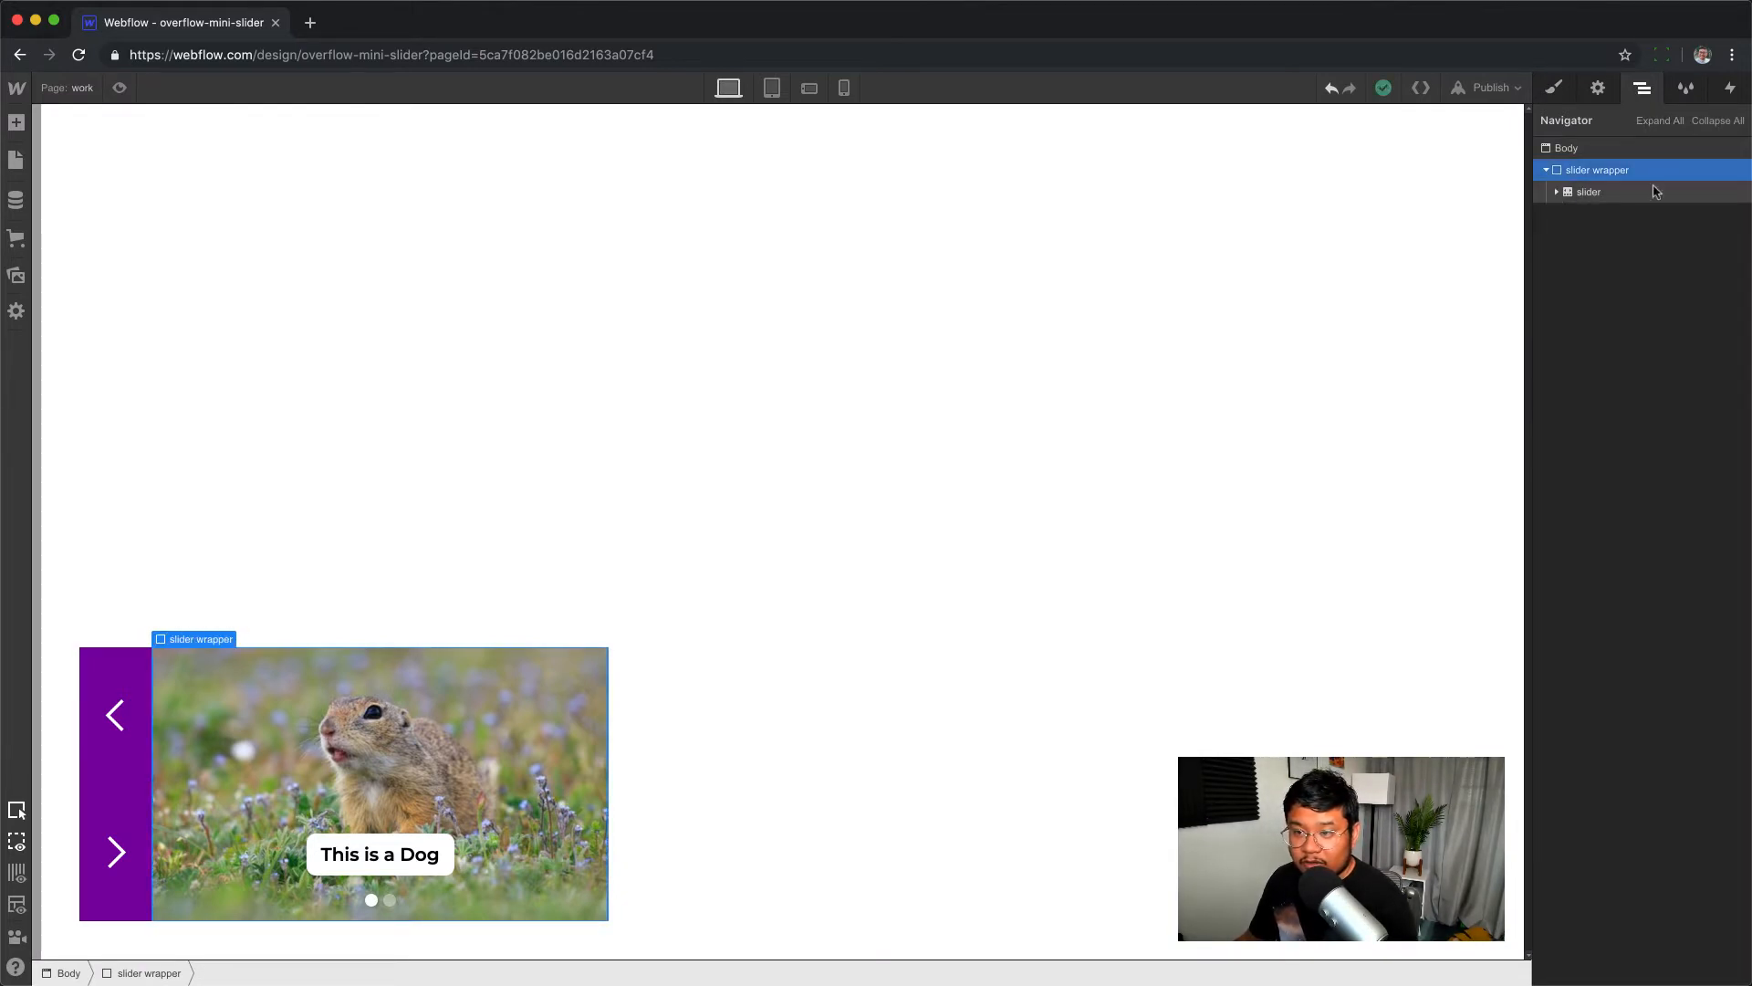
key("a")
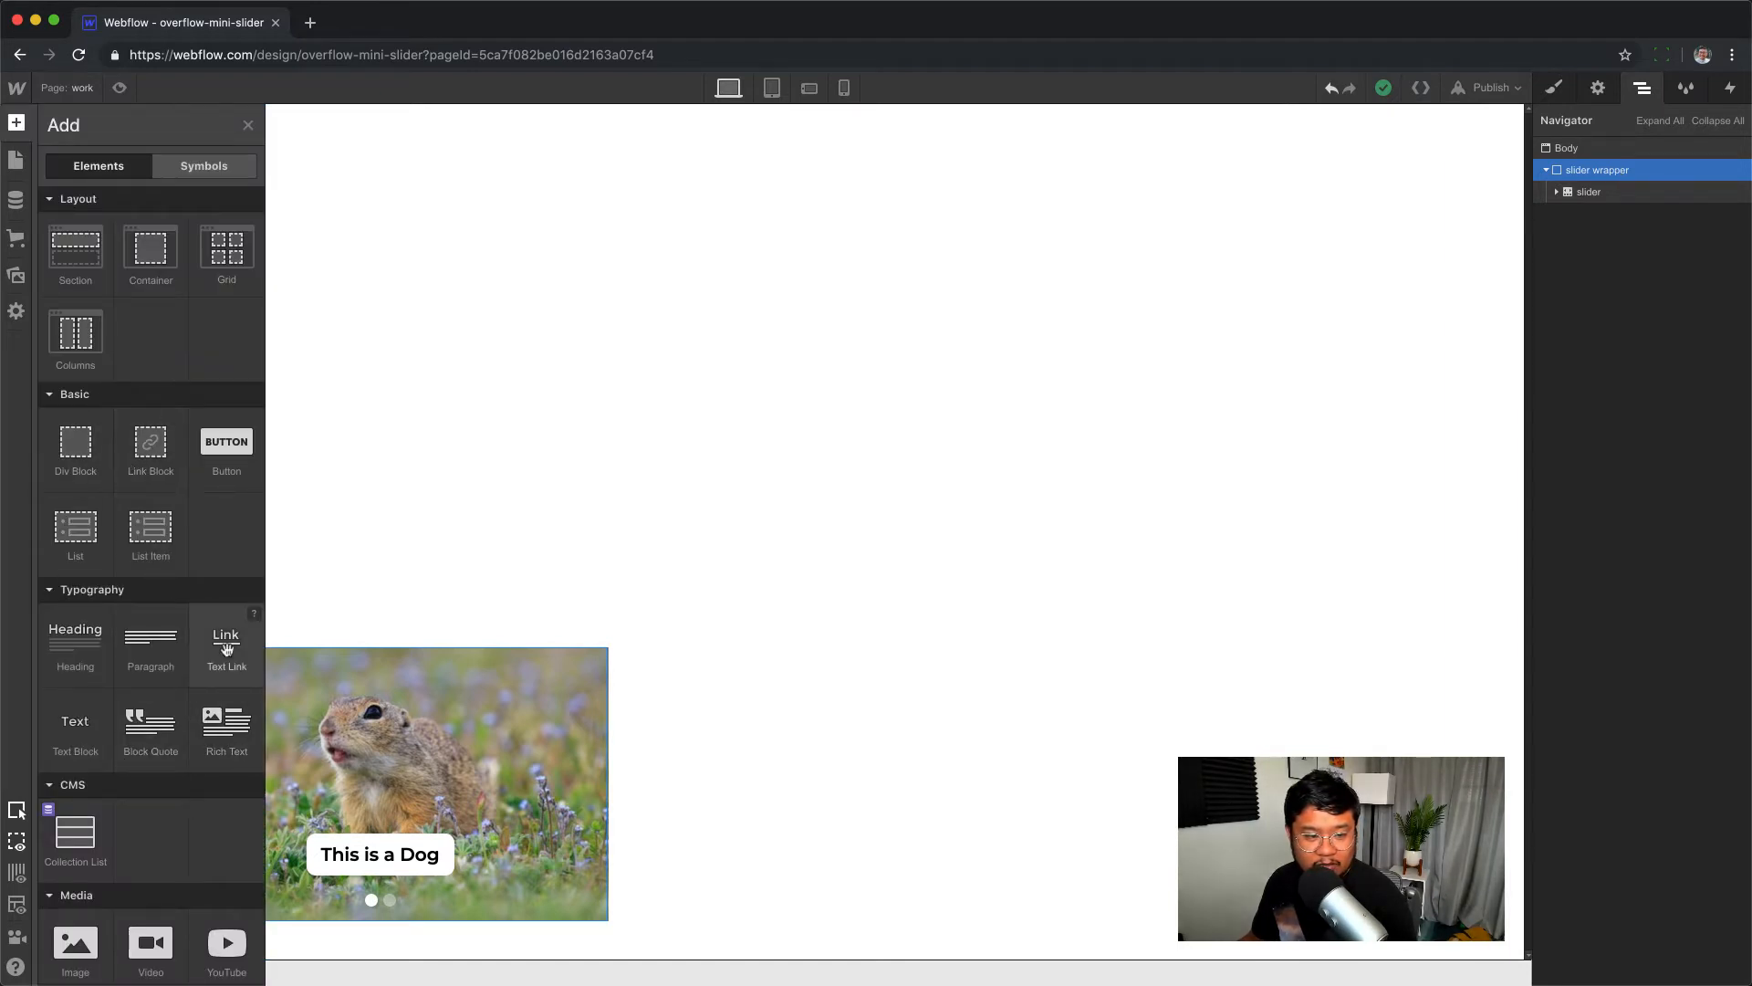
left_click_drag(226, 648, 1622, 231)
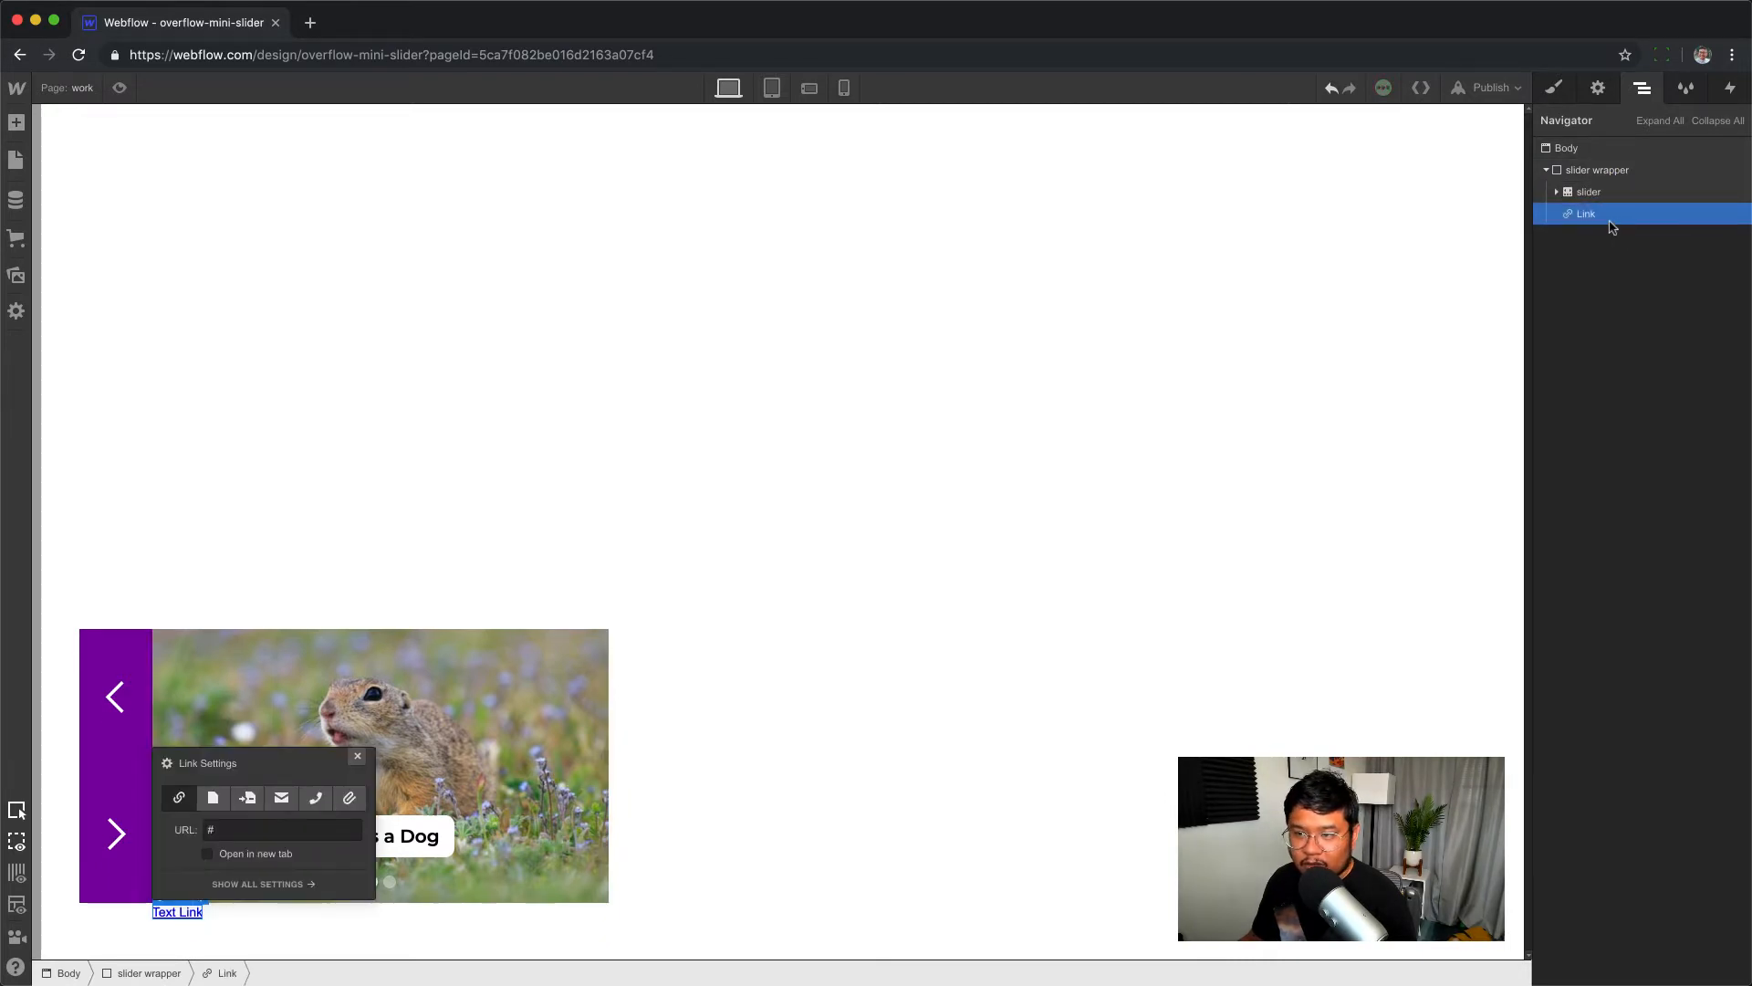
- Give the text link a new class named "close button" and set its display to block
left_click(1554, 89)
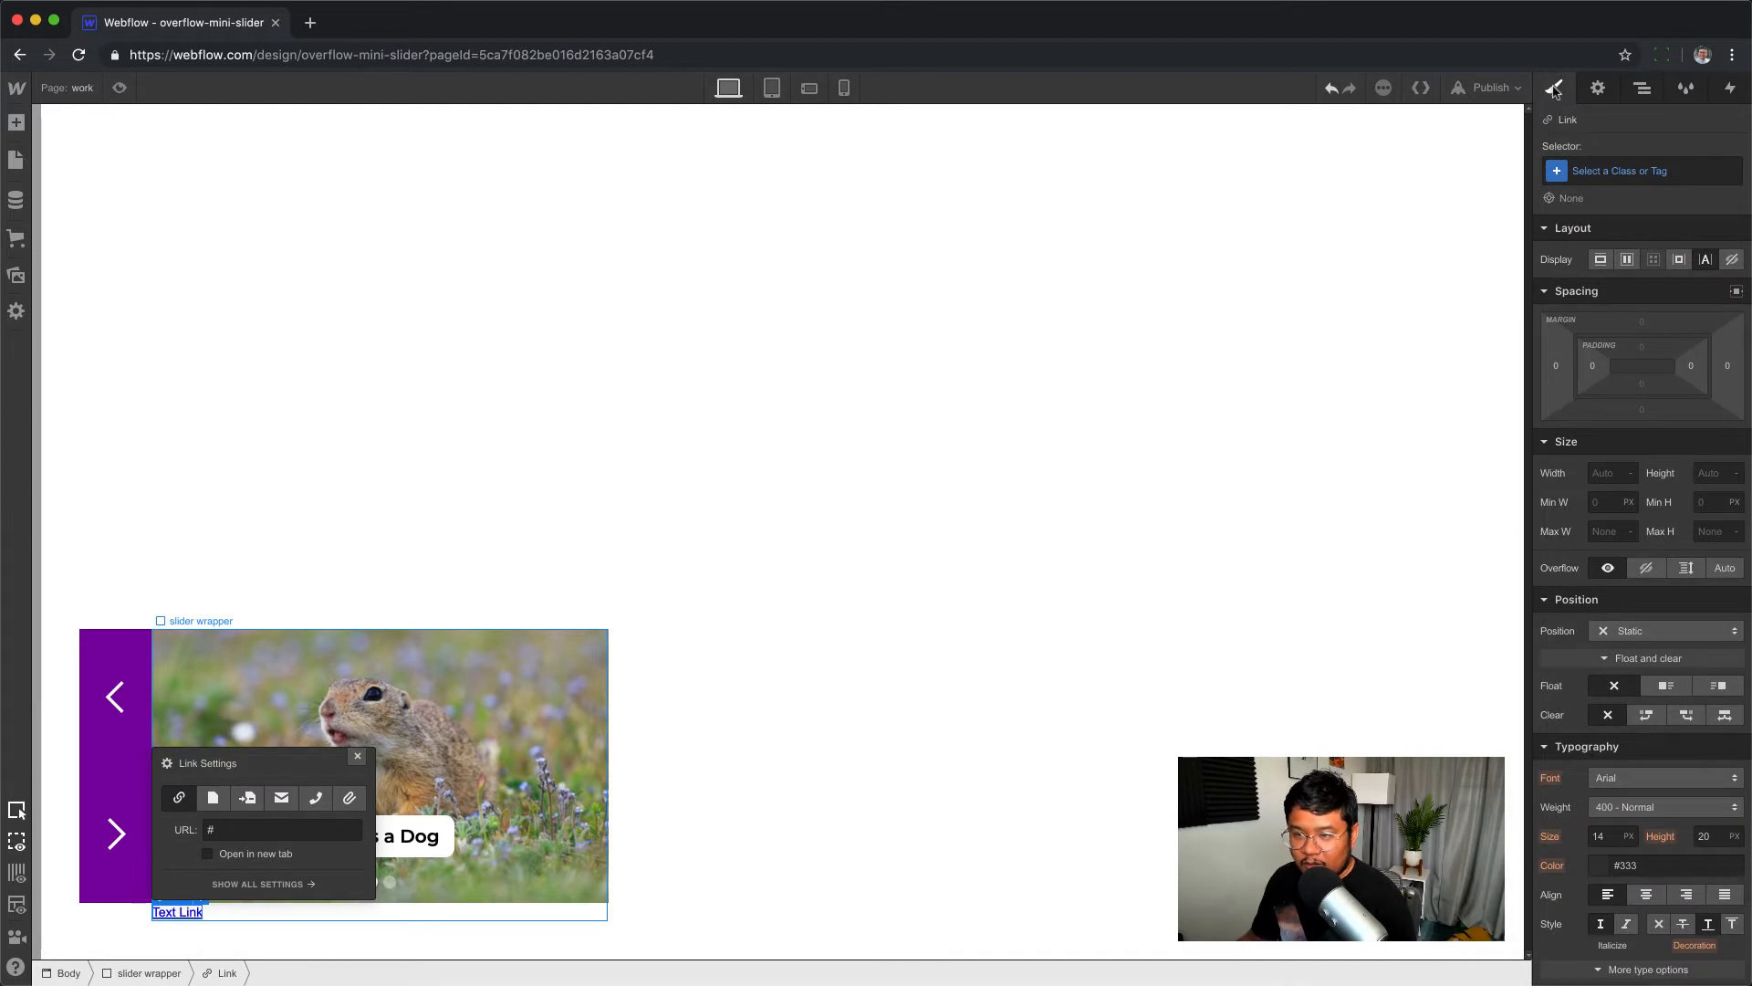
key("super+Return")
type("cl")
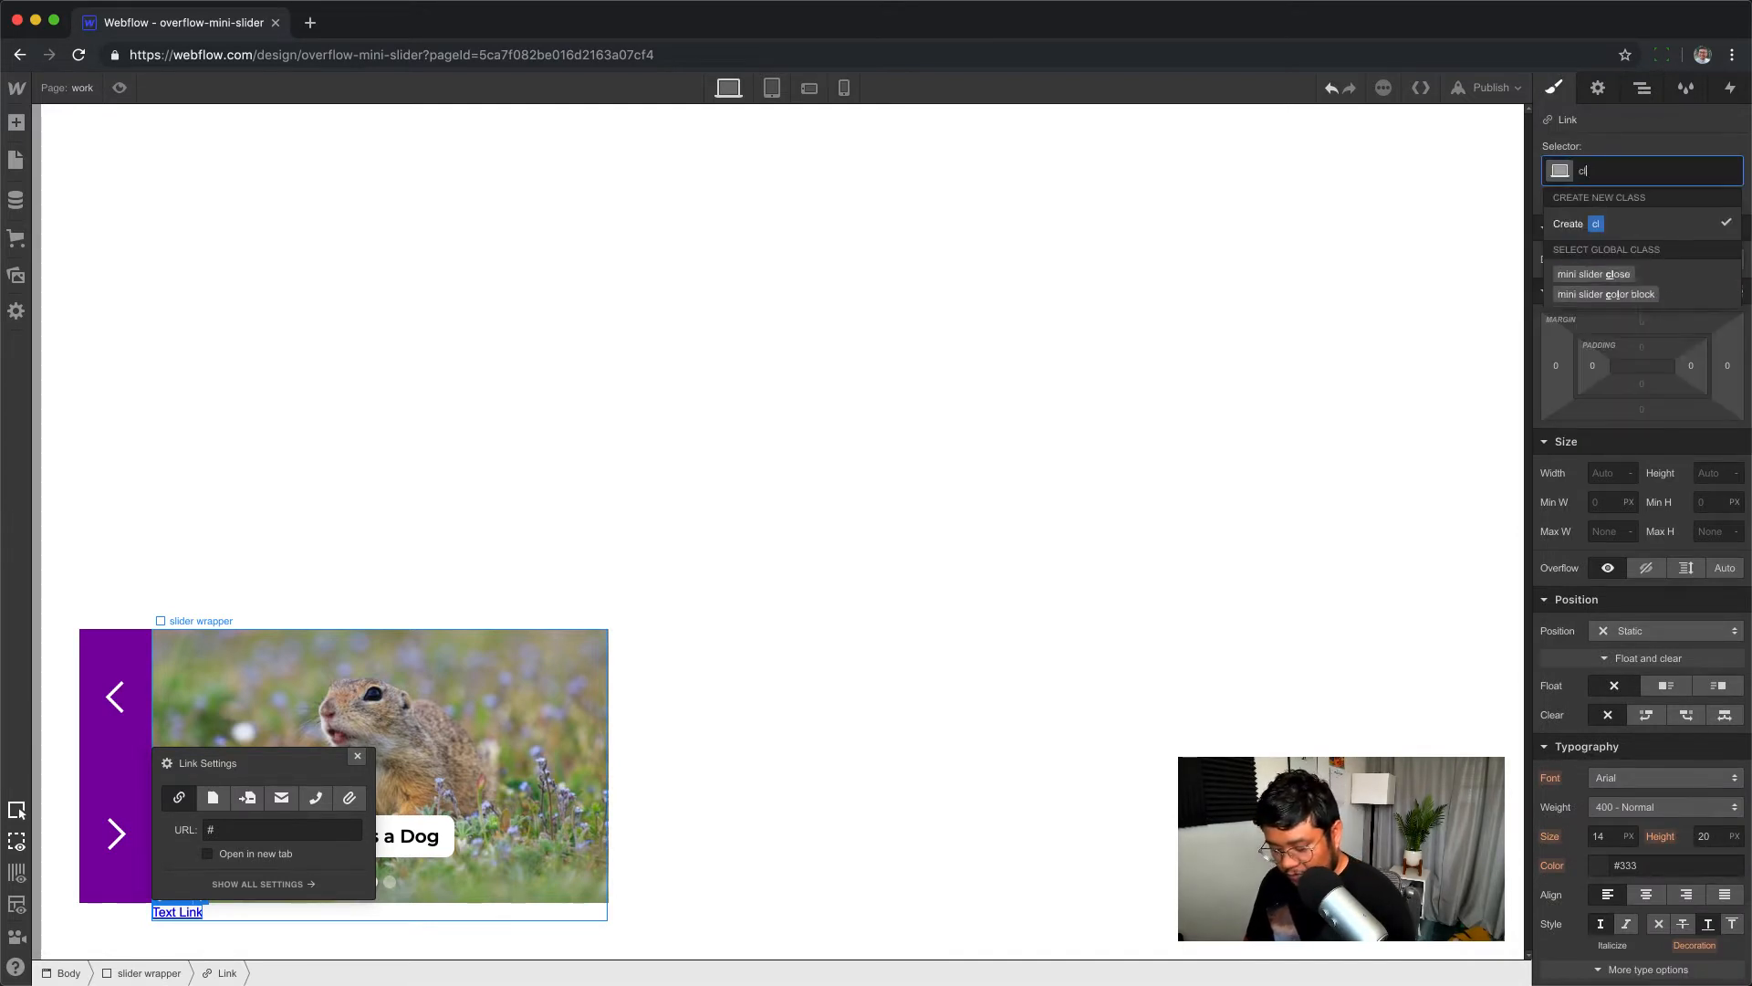
type("ose button")
key("Return")
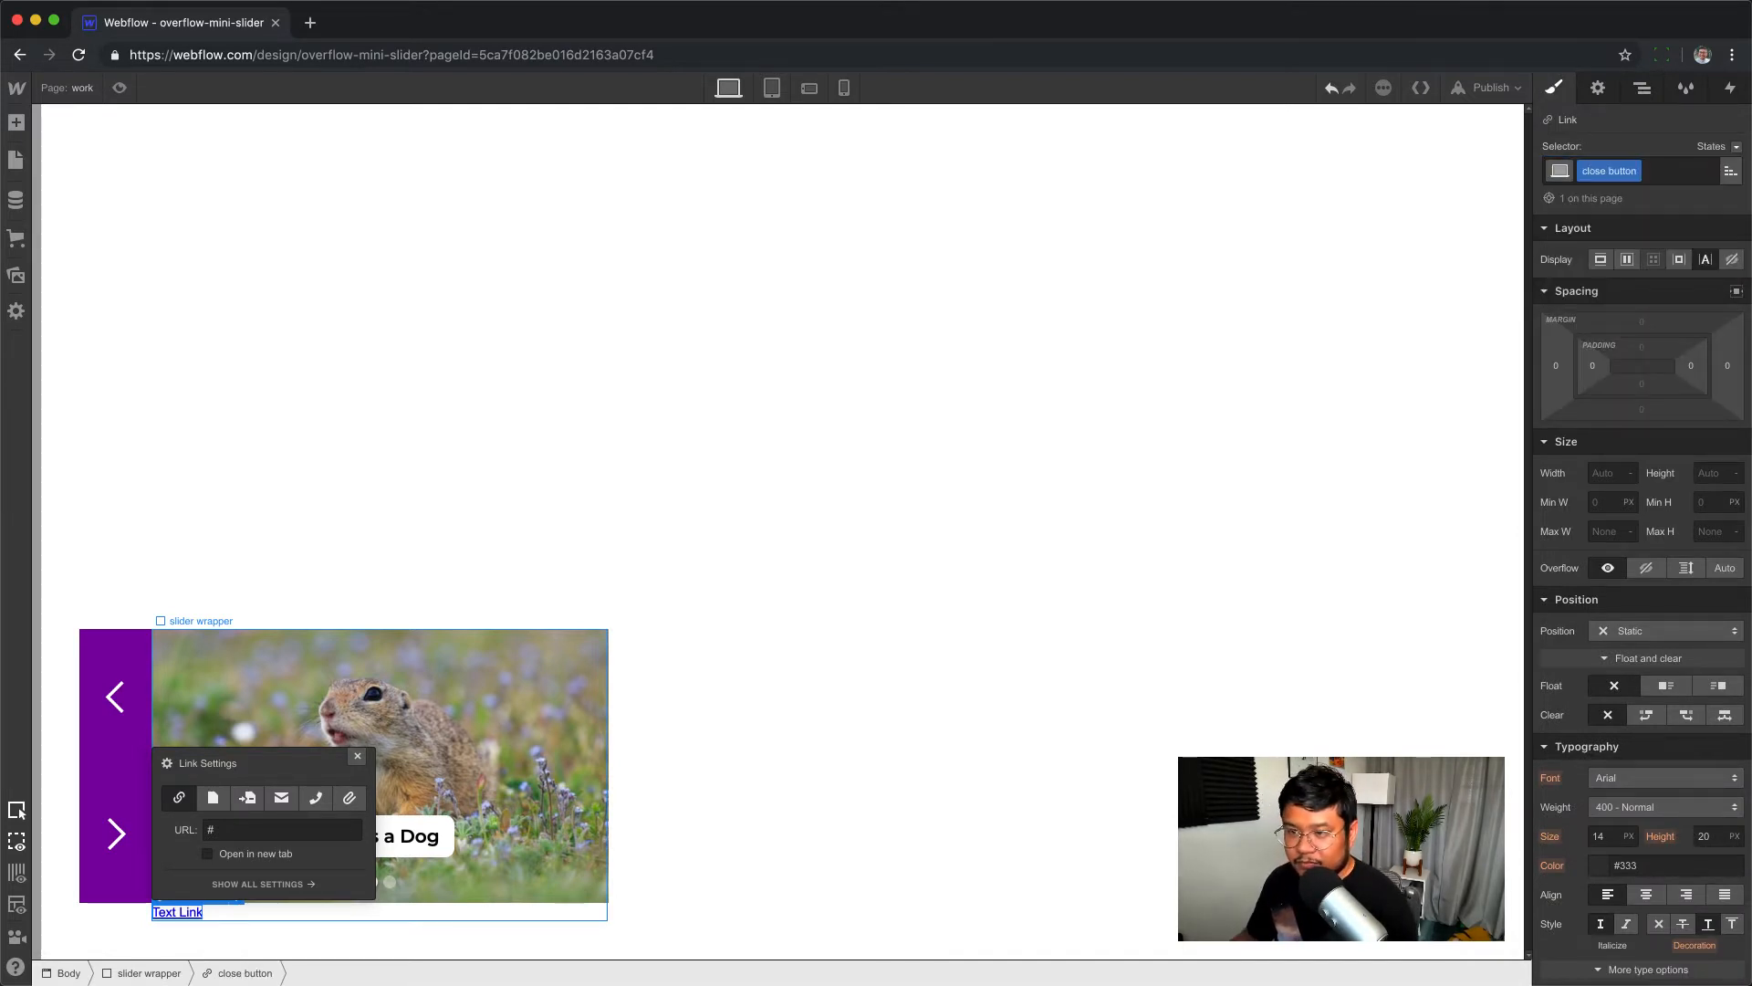
left_click(1600, 263)
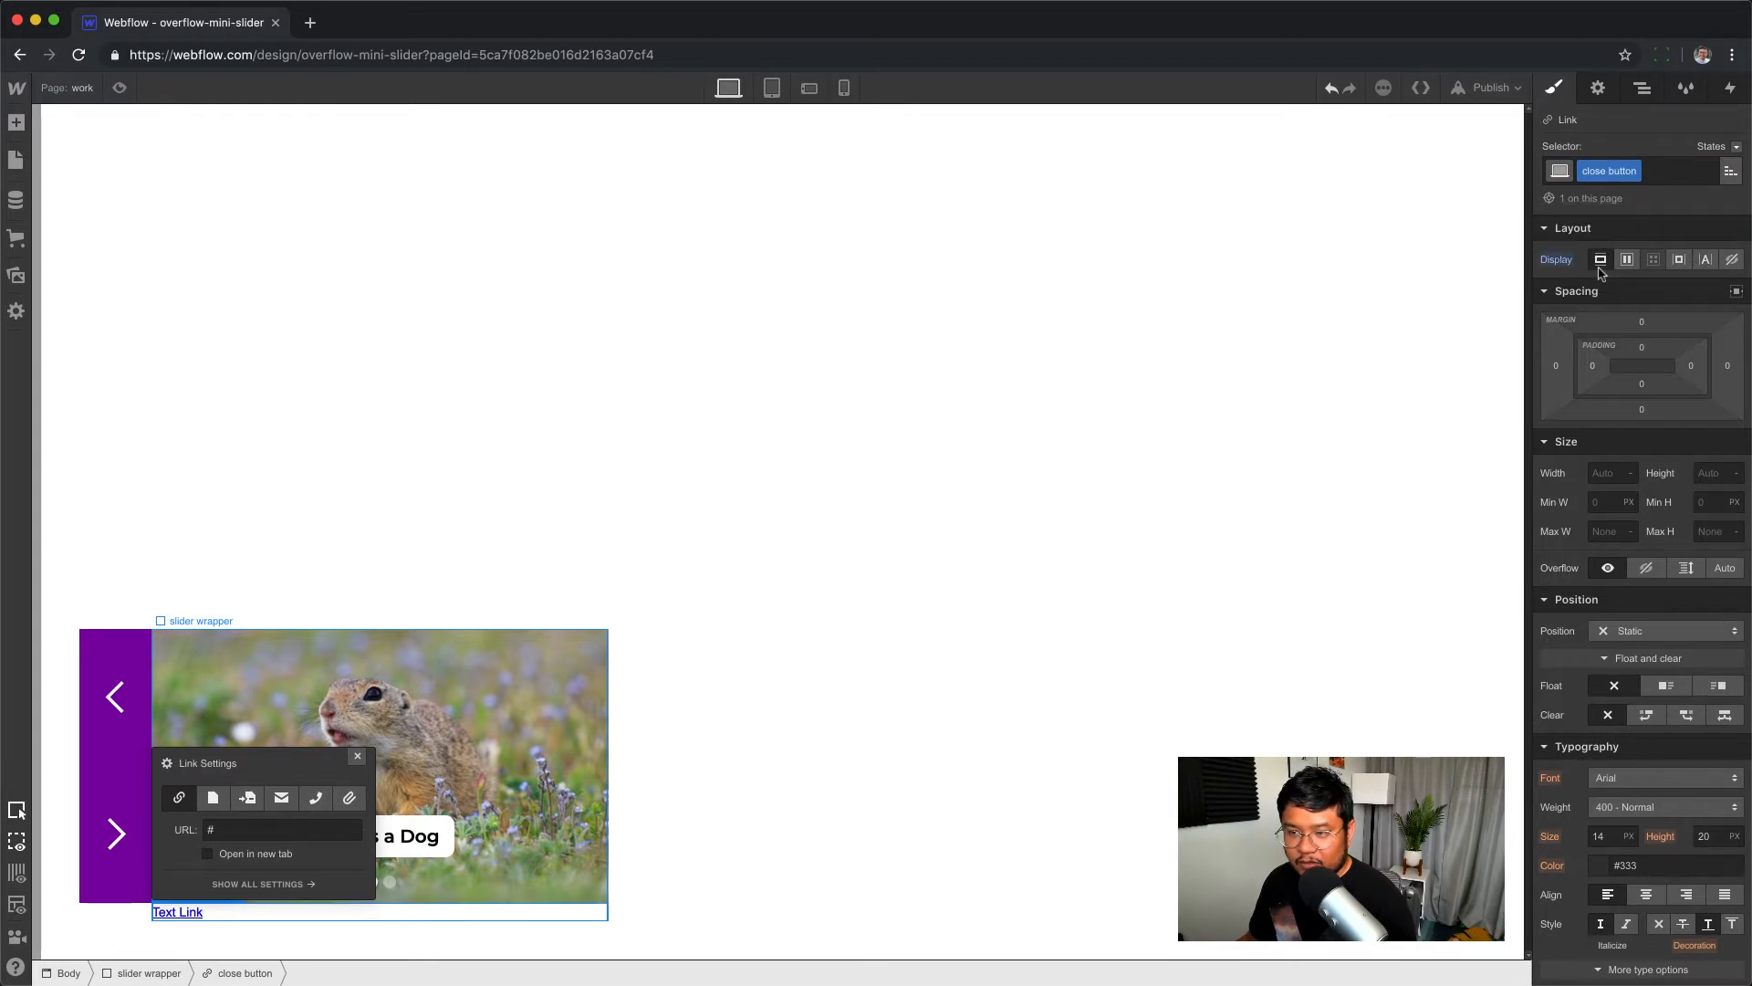
left_click(358, 757)
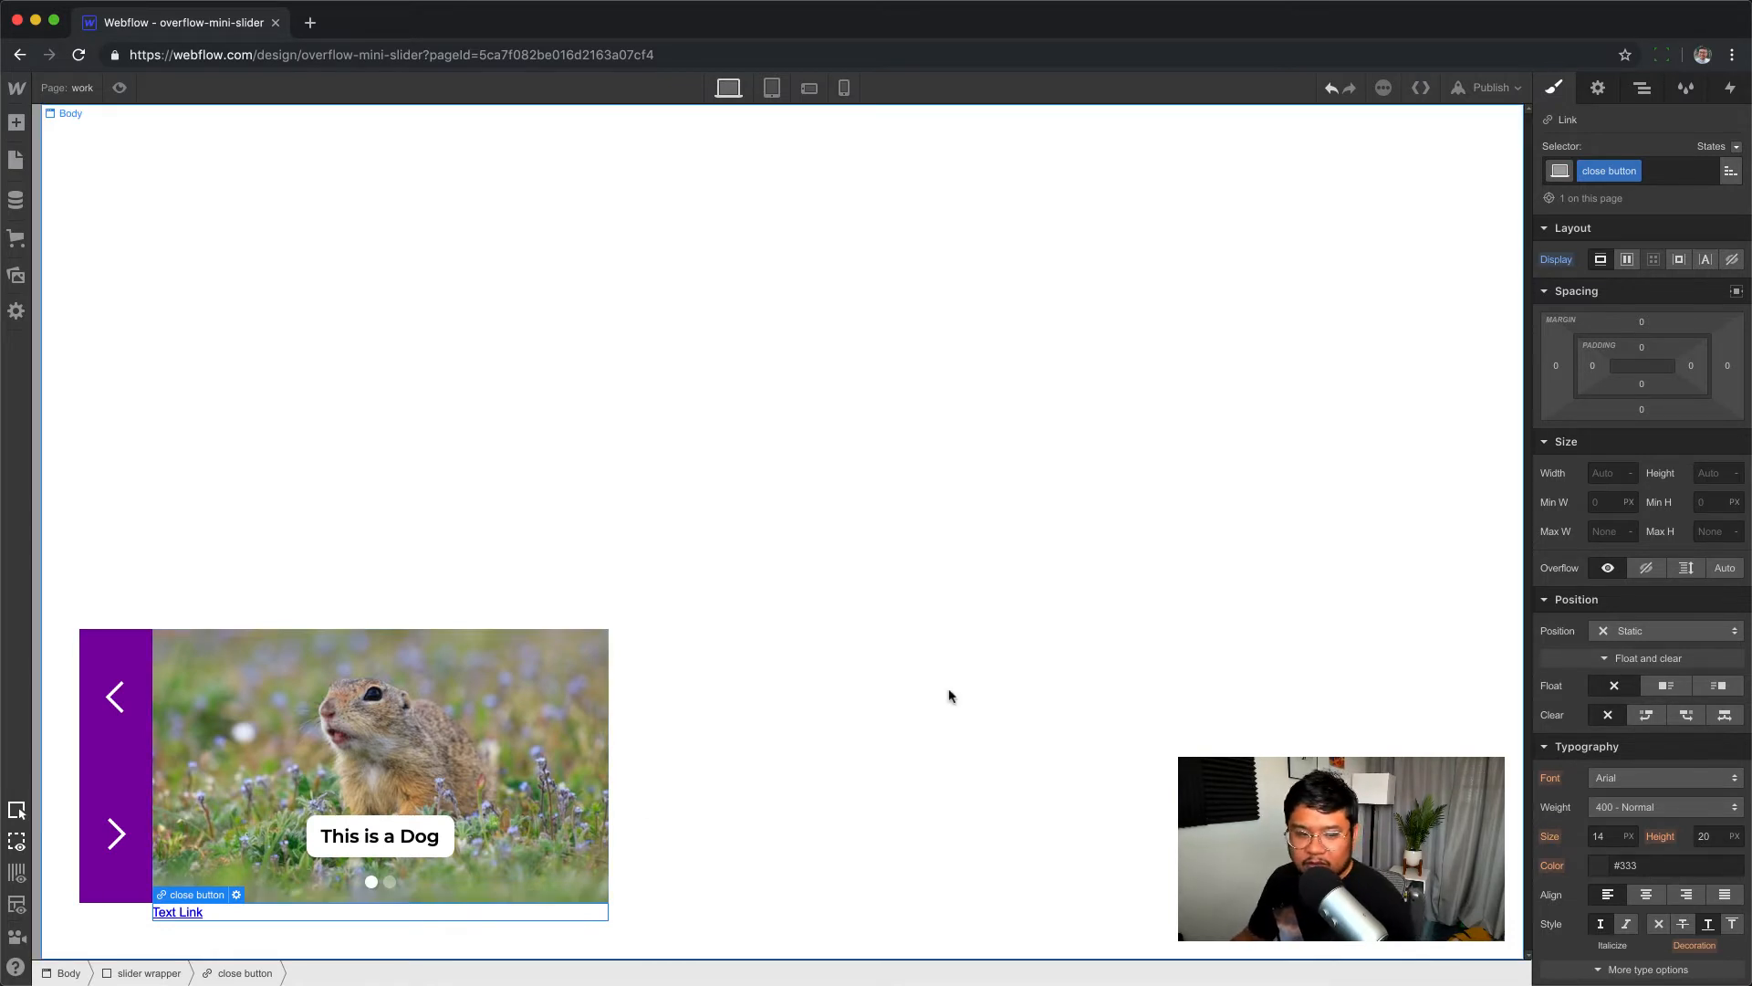
- Position the close button absolutely at the slider wrapper's top-right corner
left_click(1653, 633)
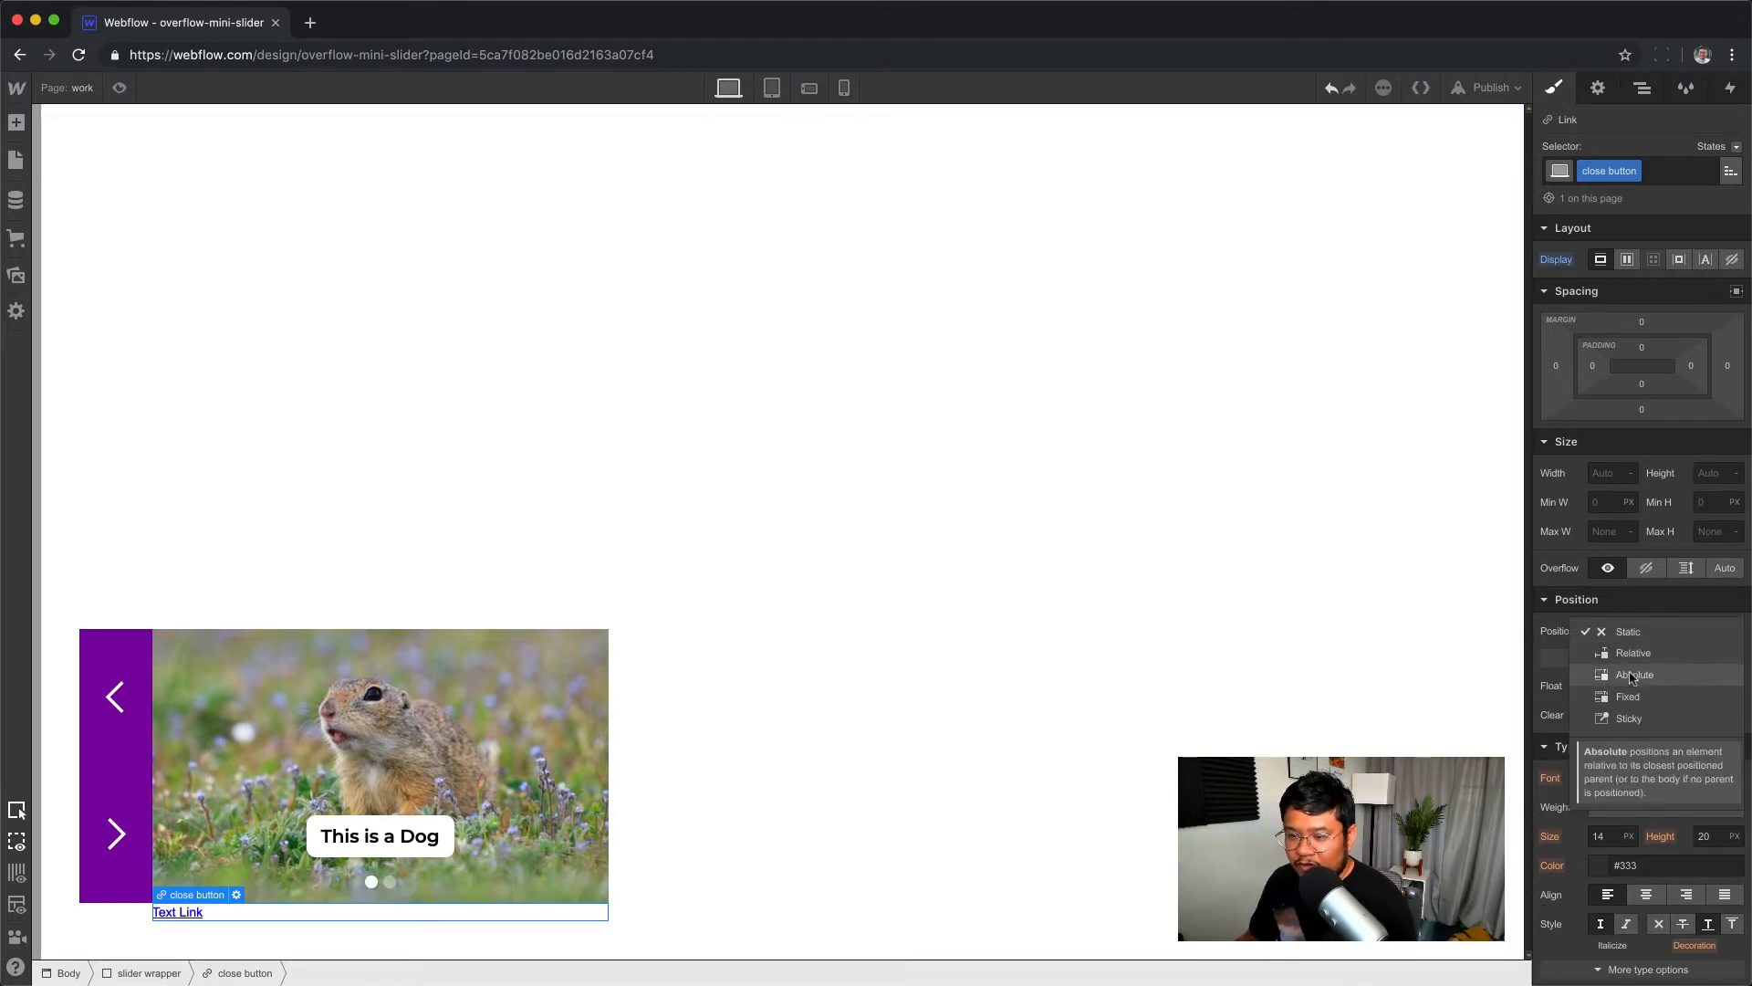
left_click(1630, 673)
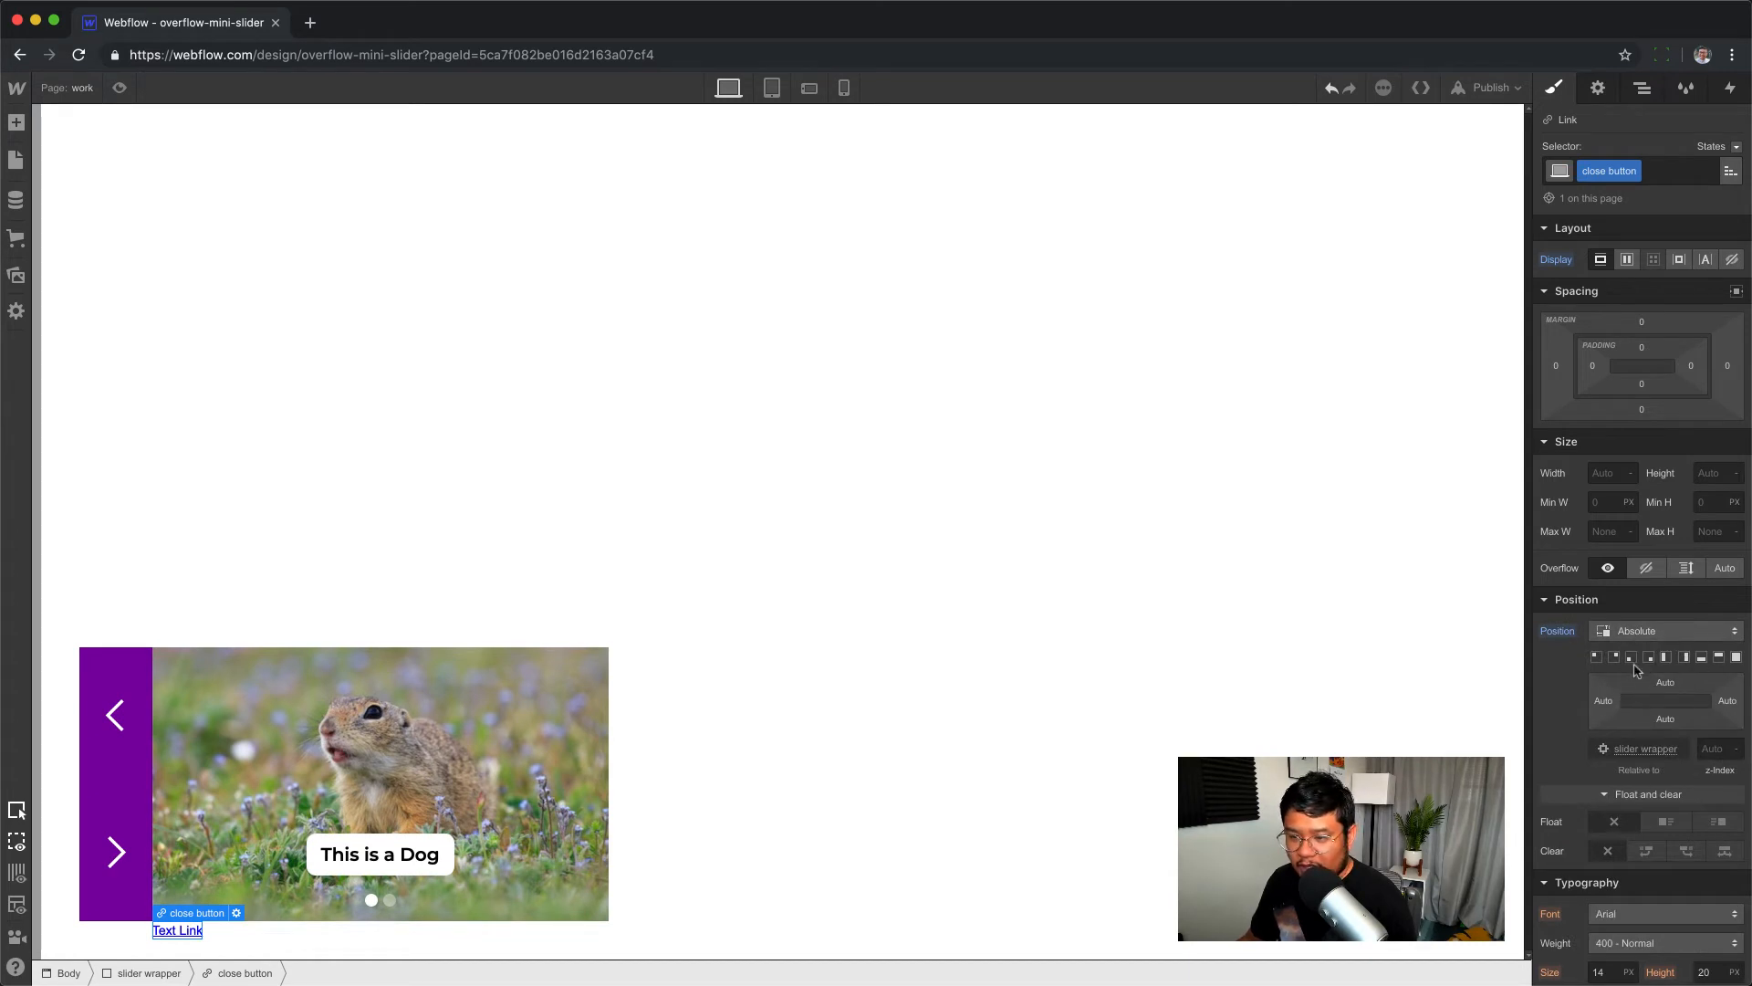
left_click(1614, 657)
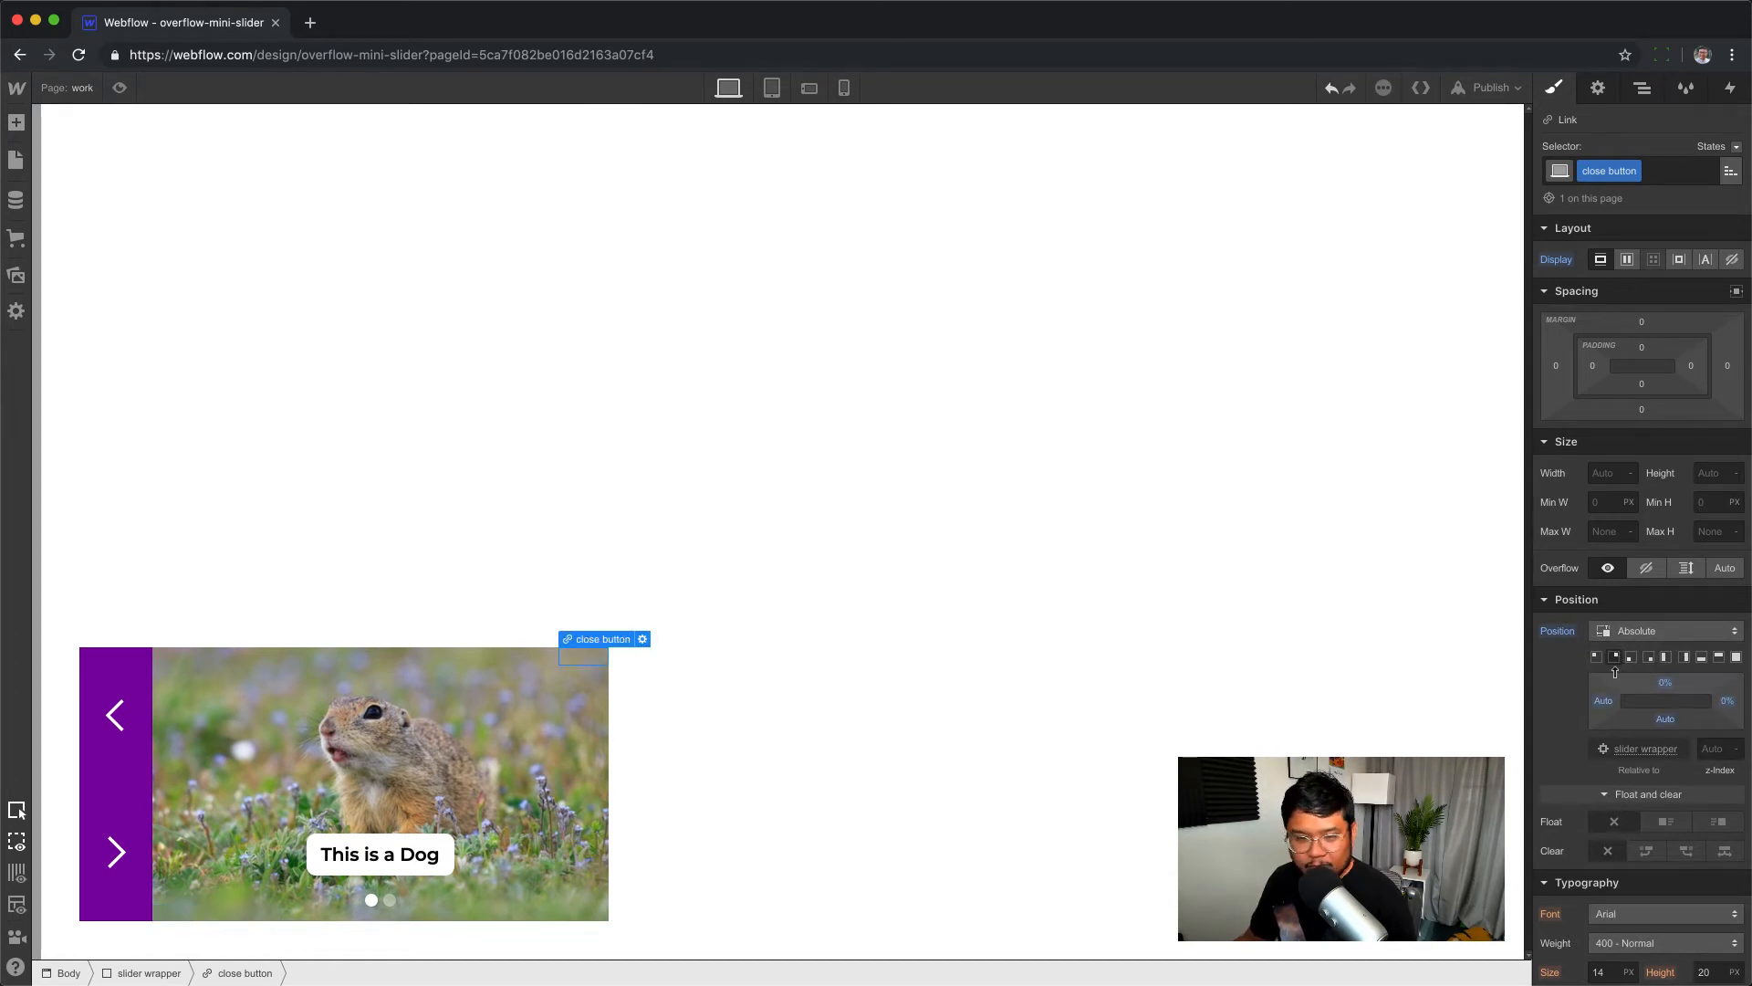
- Set the close button's right offset to -70 px to place it just outside the slider's right edge
left_click(1729, 705)
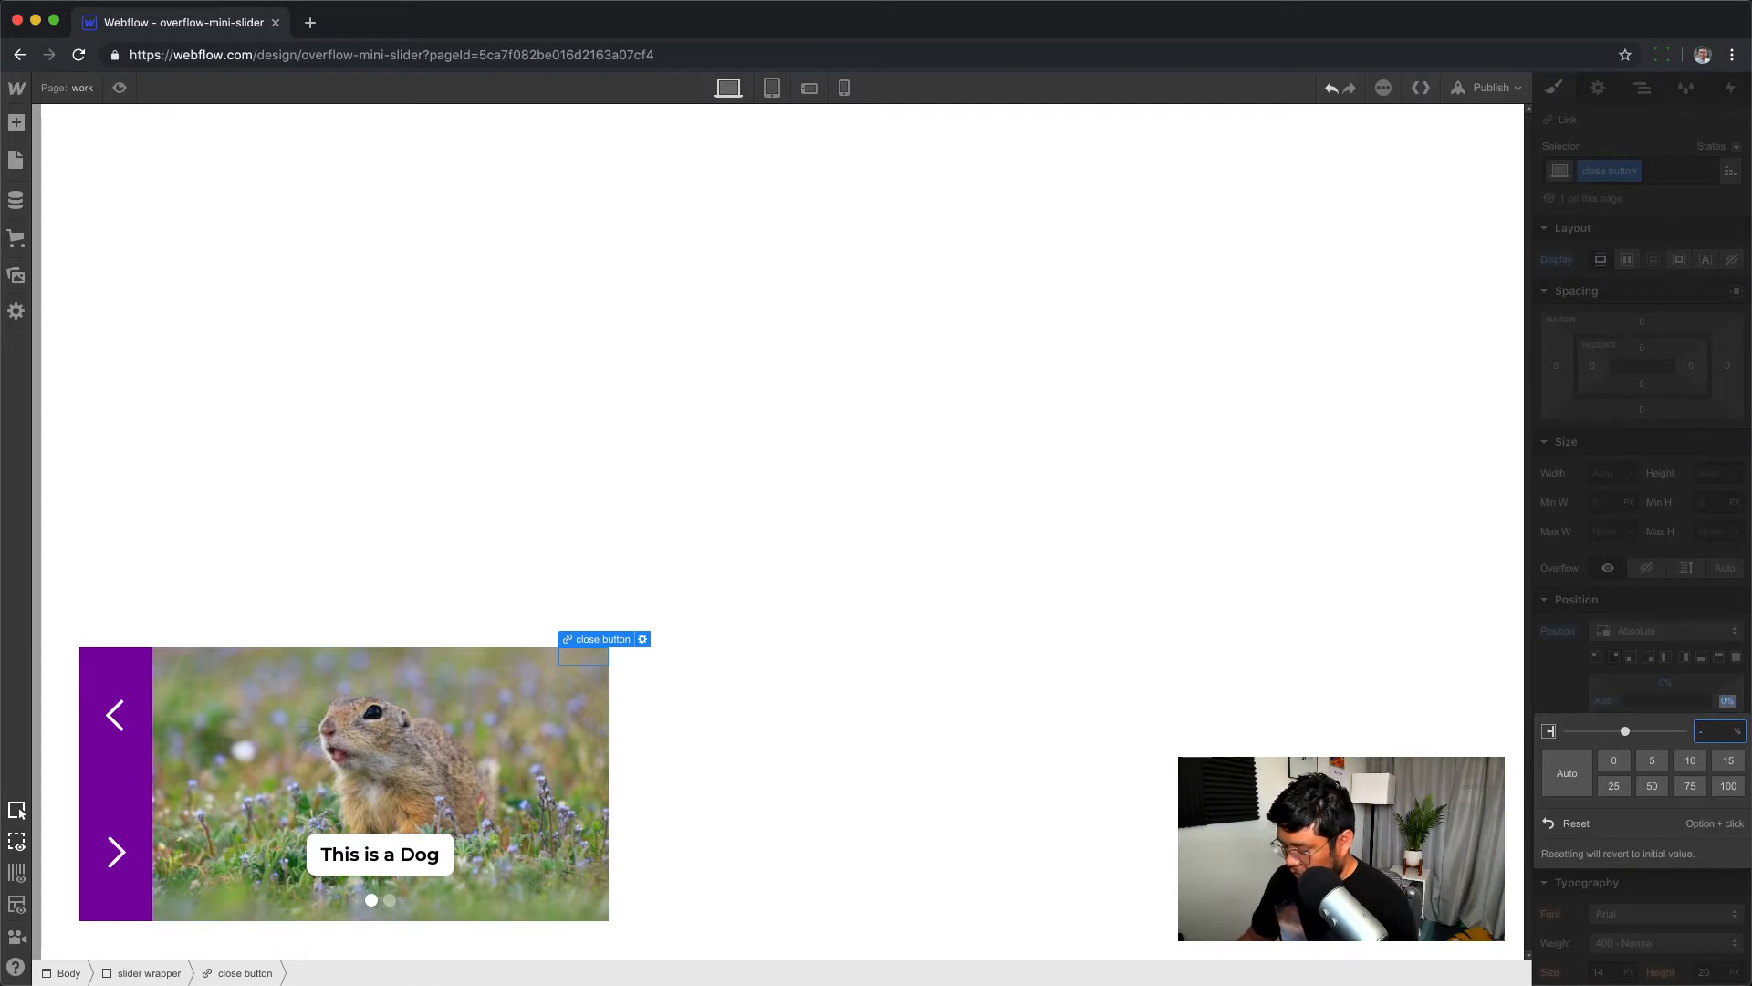
type("-200")
key("Return")
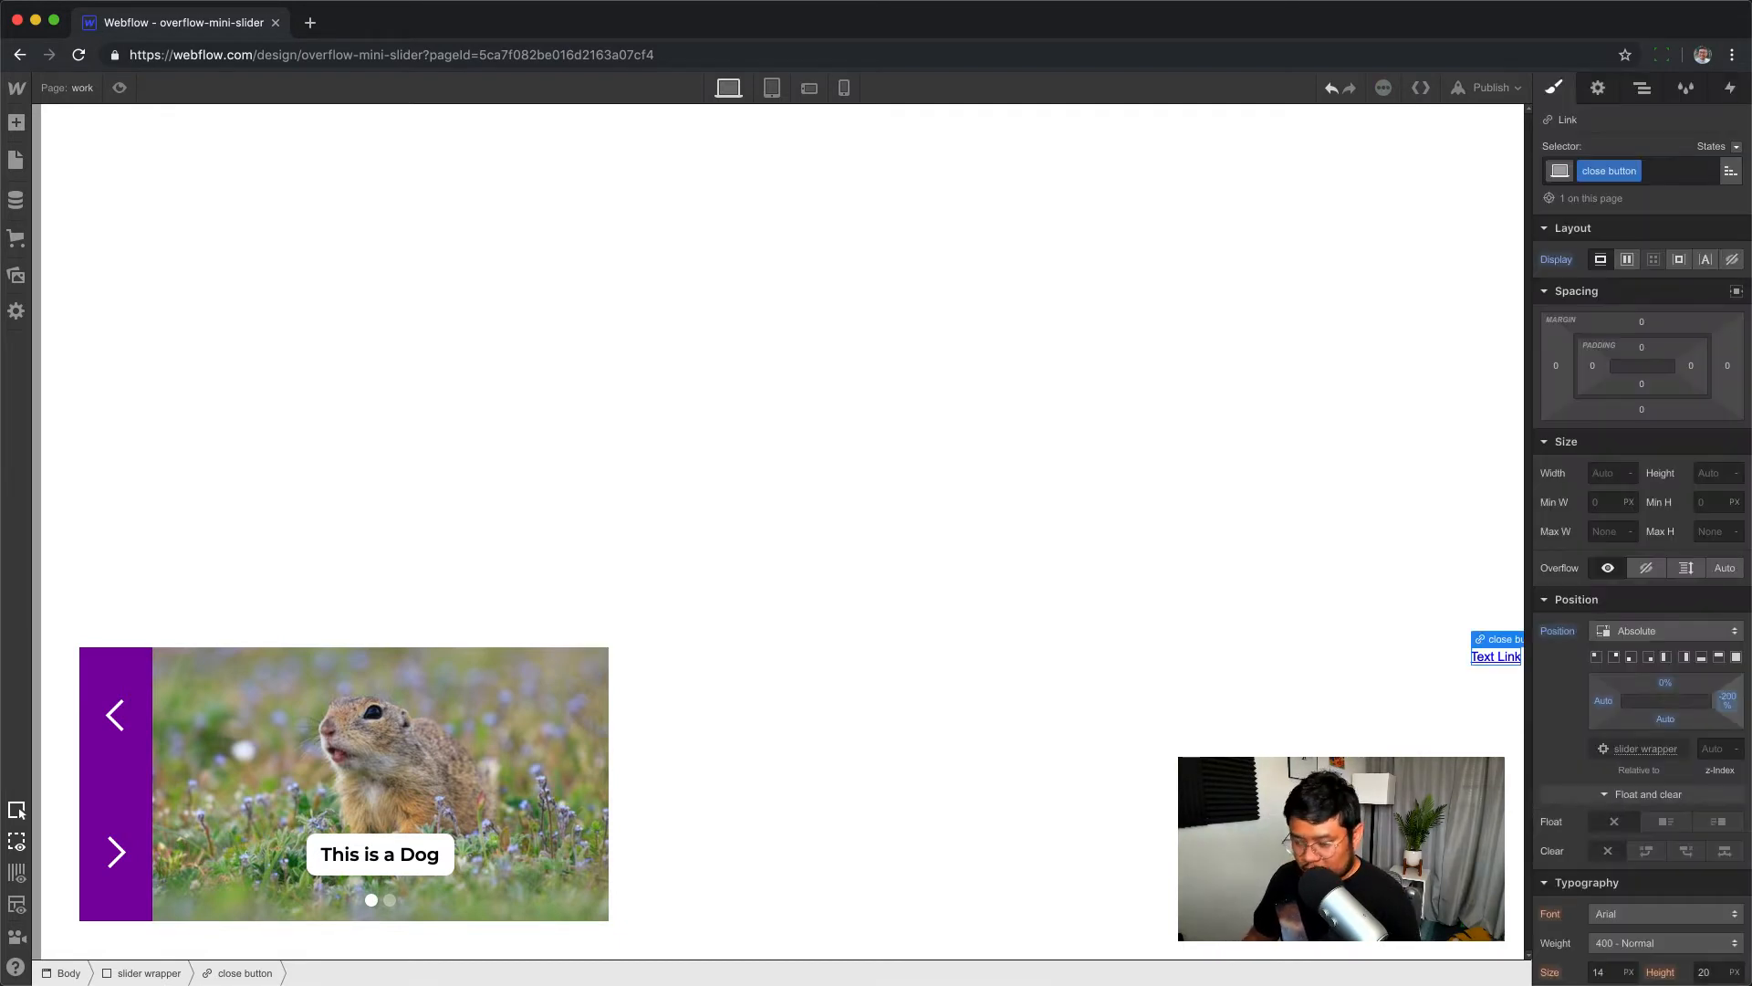
left_click(1726, 700)
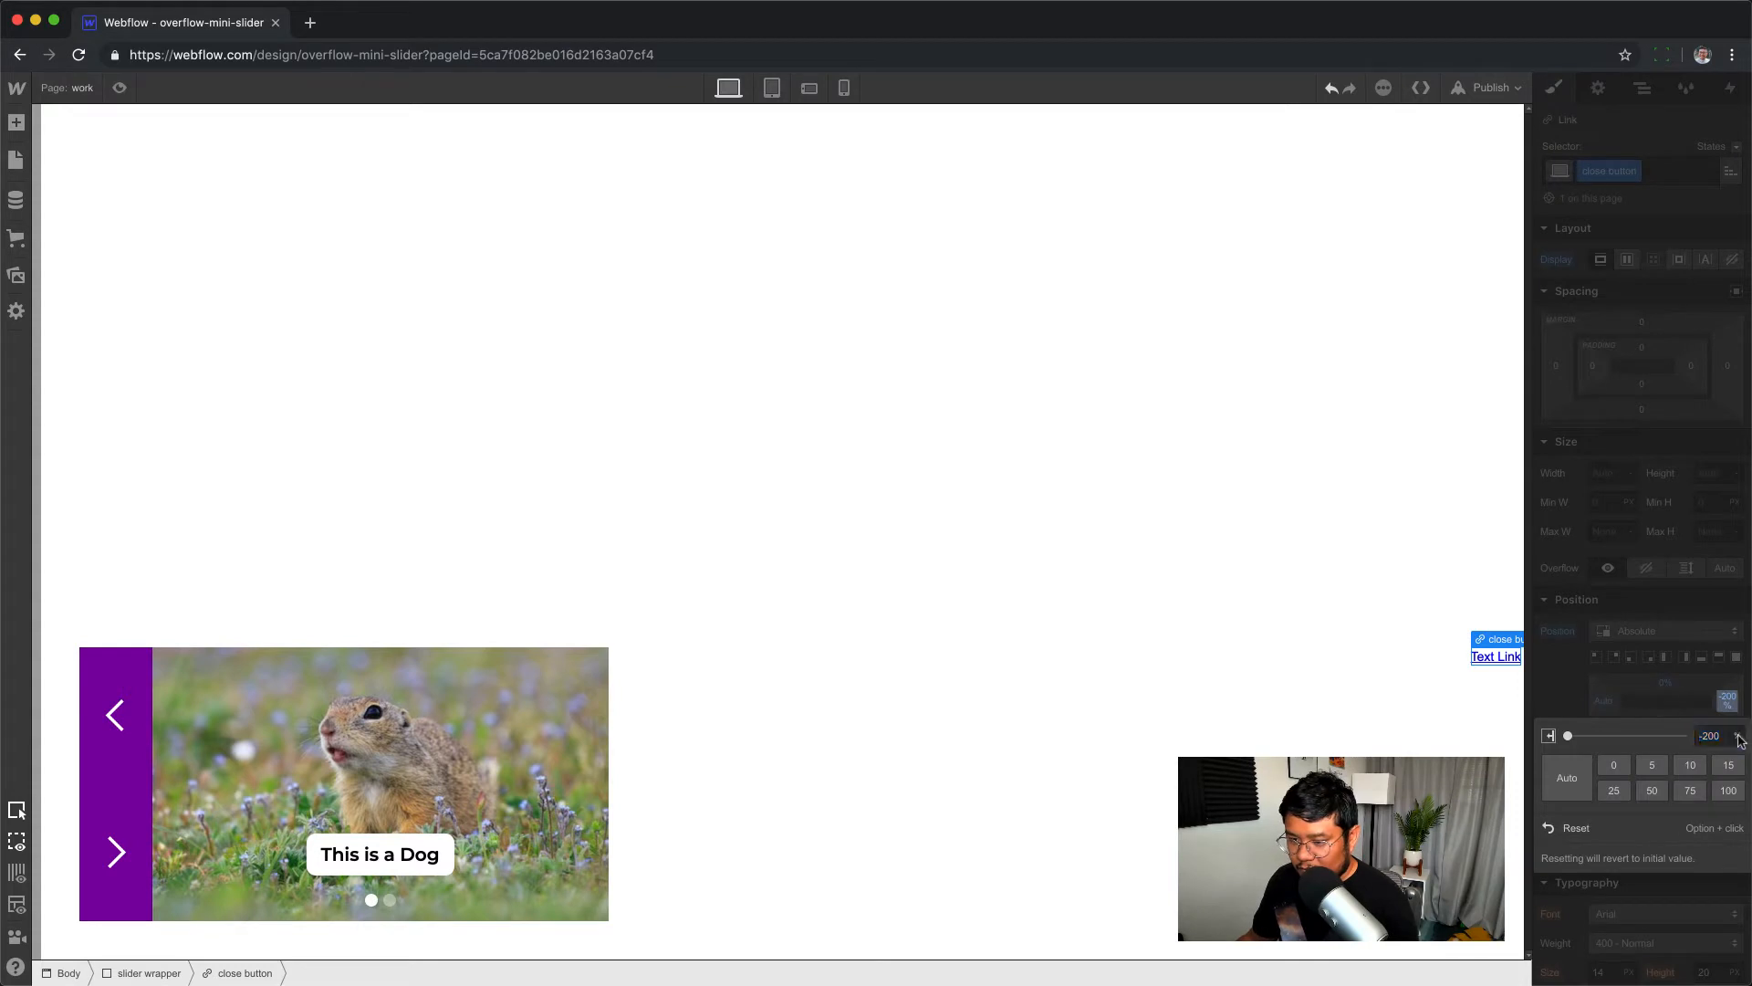
left_click(1716, 735)
left_click(1712, 712)
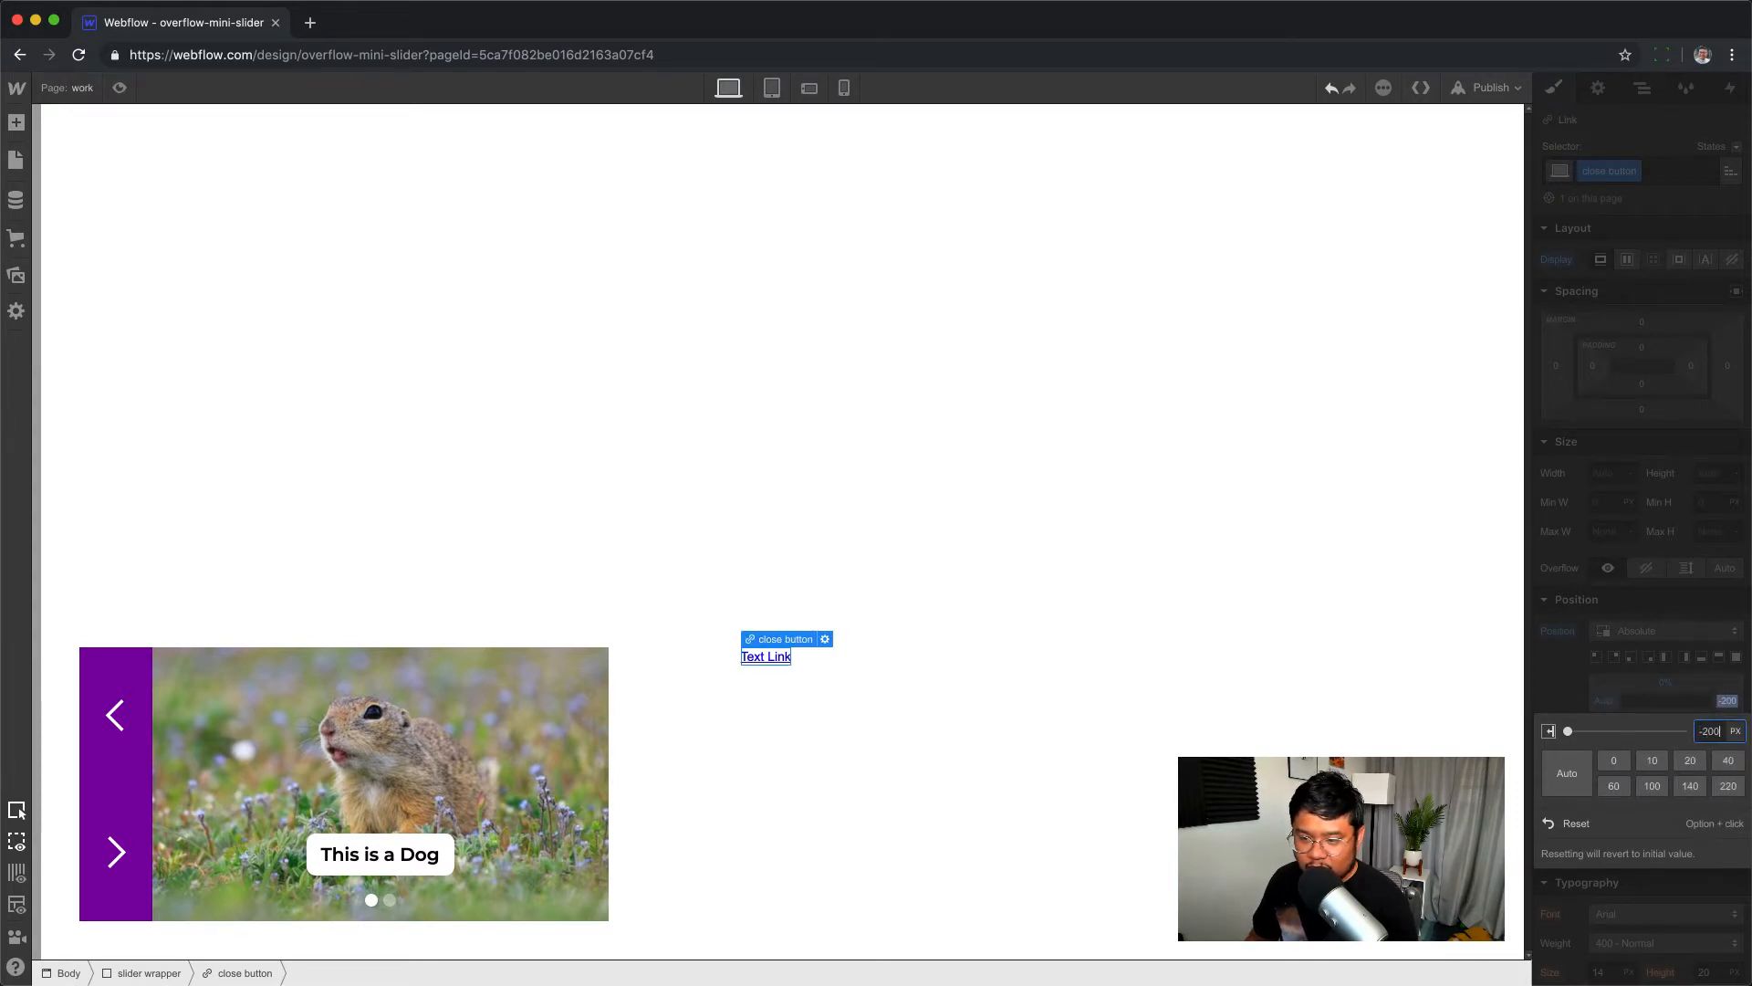
key("shift+Up")
key("shift+Up")
key("shift+Up")
key("shift+Up")
key("shift+Up")
key("shift+Up")
key("shift+Up")
key("shift+Up")
key("shift+Up")
key("shift+Up")
key("shift+Up")
key("shift+Up")
key("shift+Up")
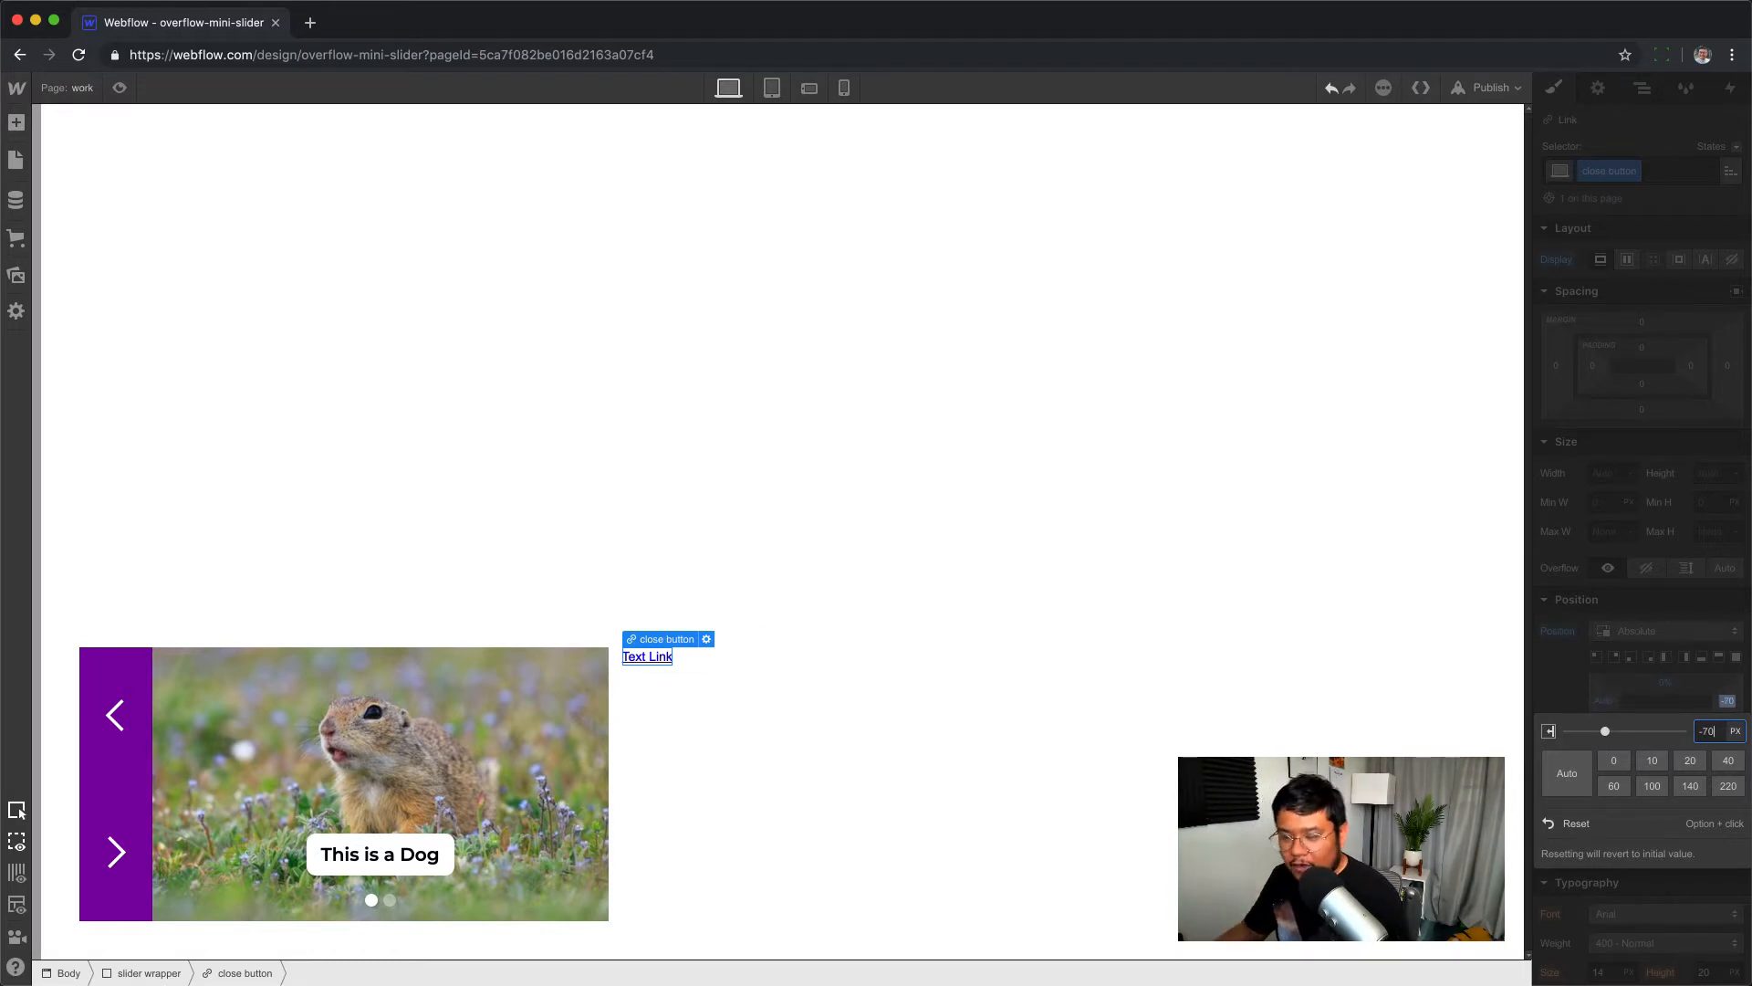
left_click(1666, 606)
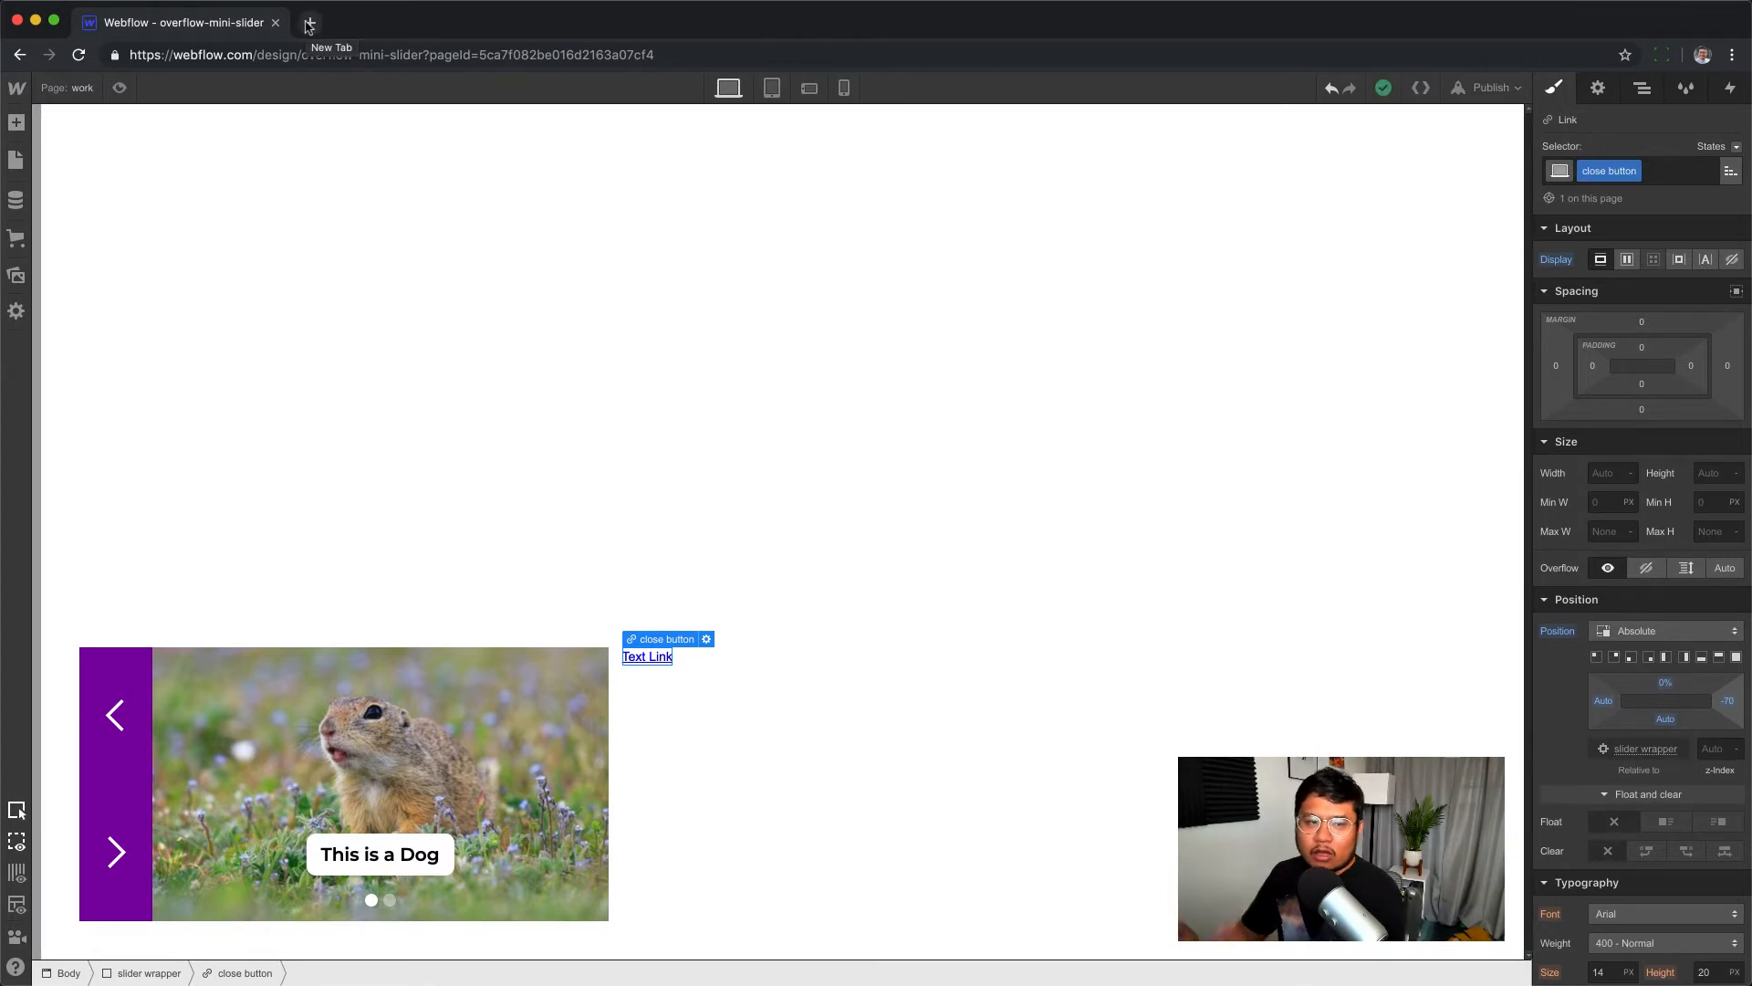
- Replace the close button's link text with "X"
double_click(664, 657)
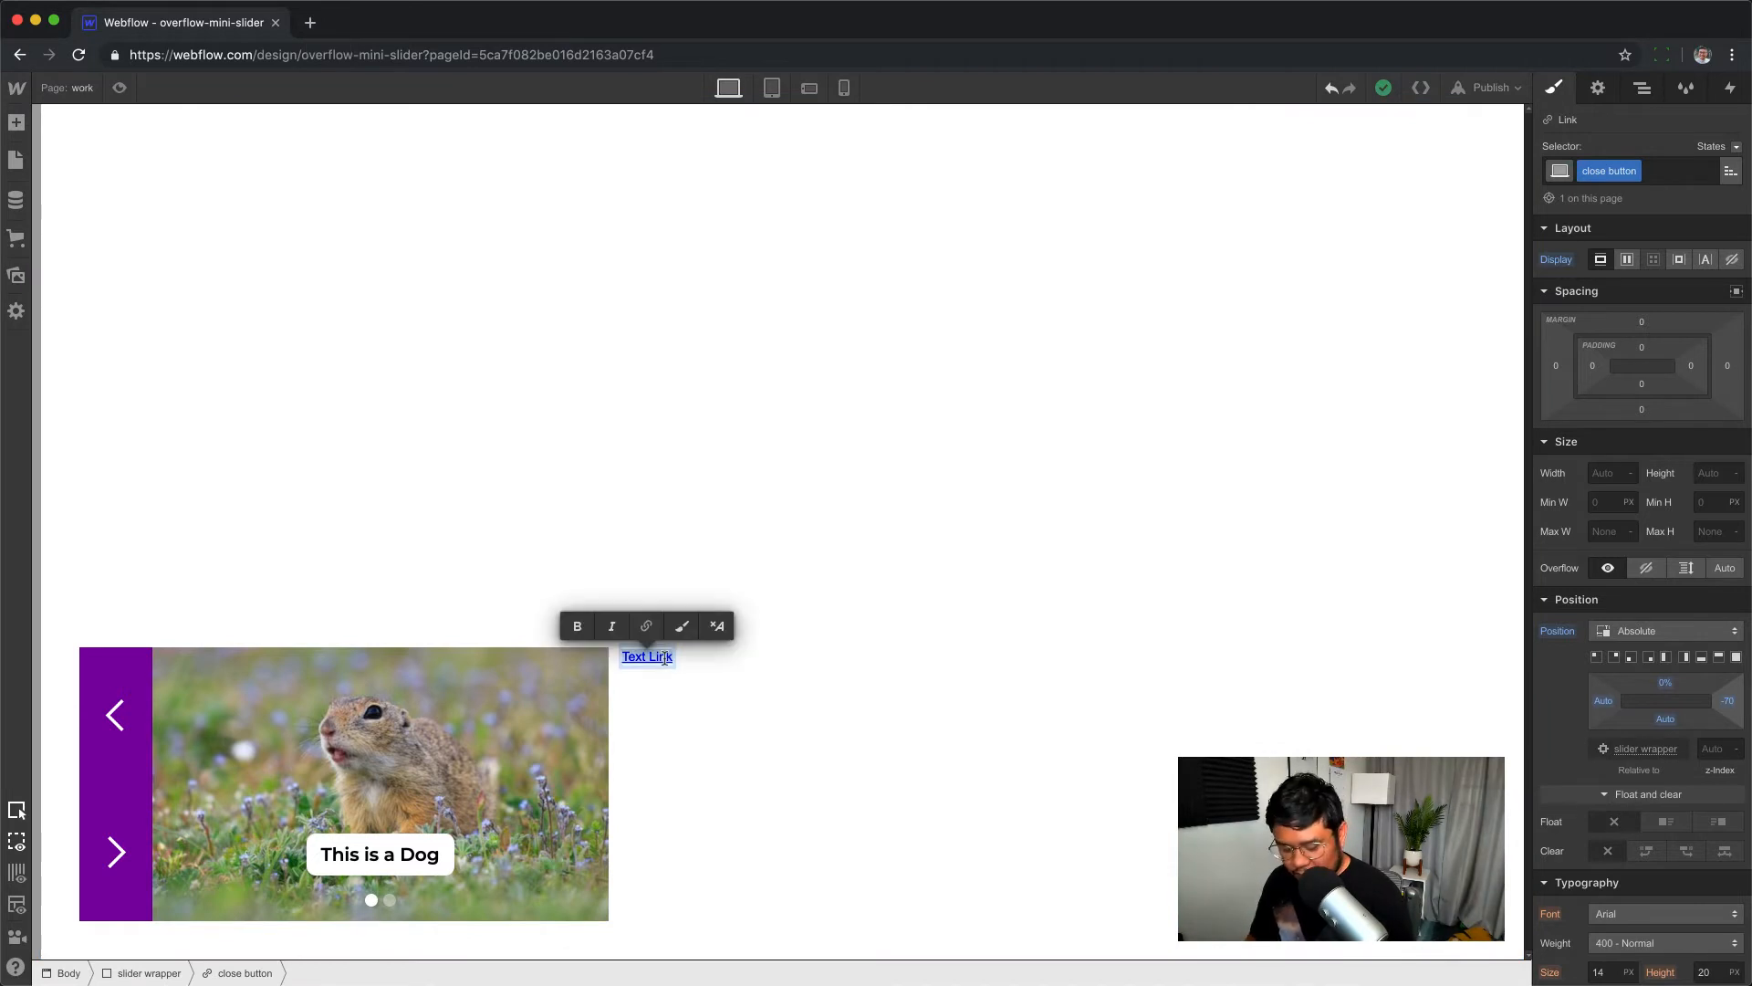
type("X")
left_click(696, 661)
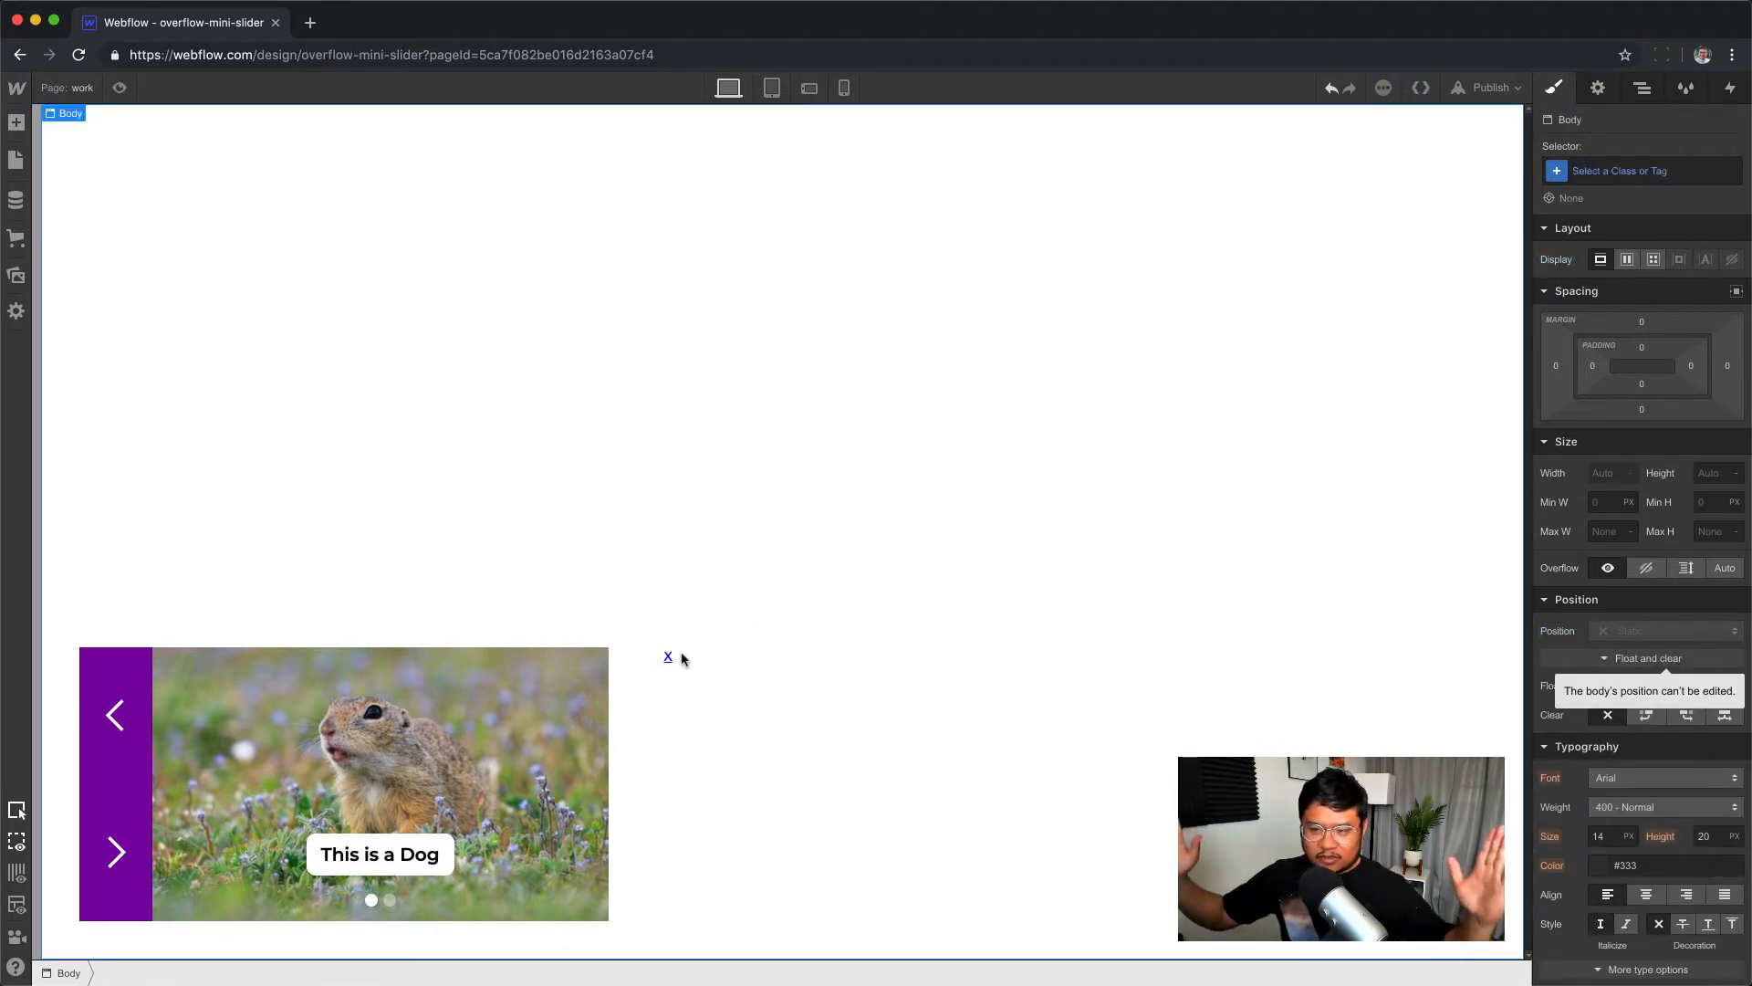
- Search Google in a new tab for "ascii multiply", copy the × character from the results and return to Webflow
left_click(311, 25)
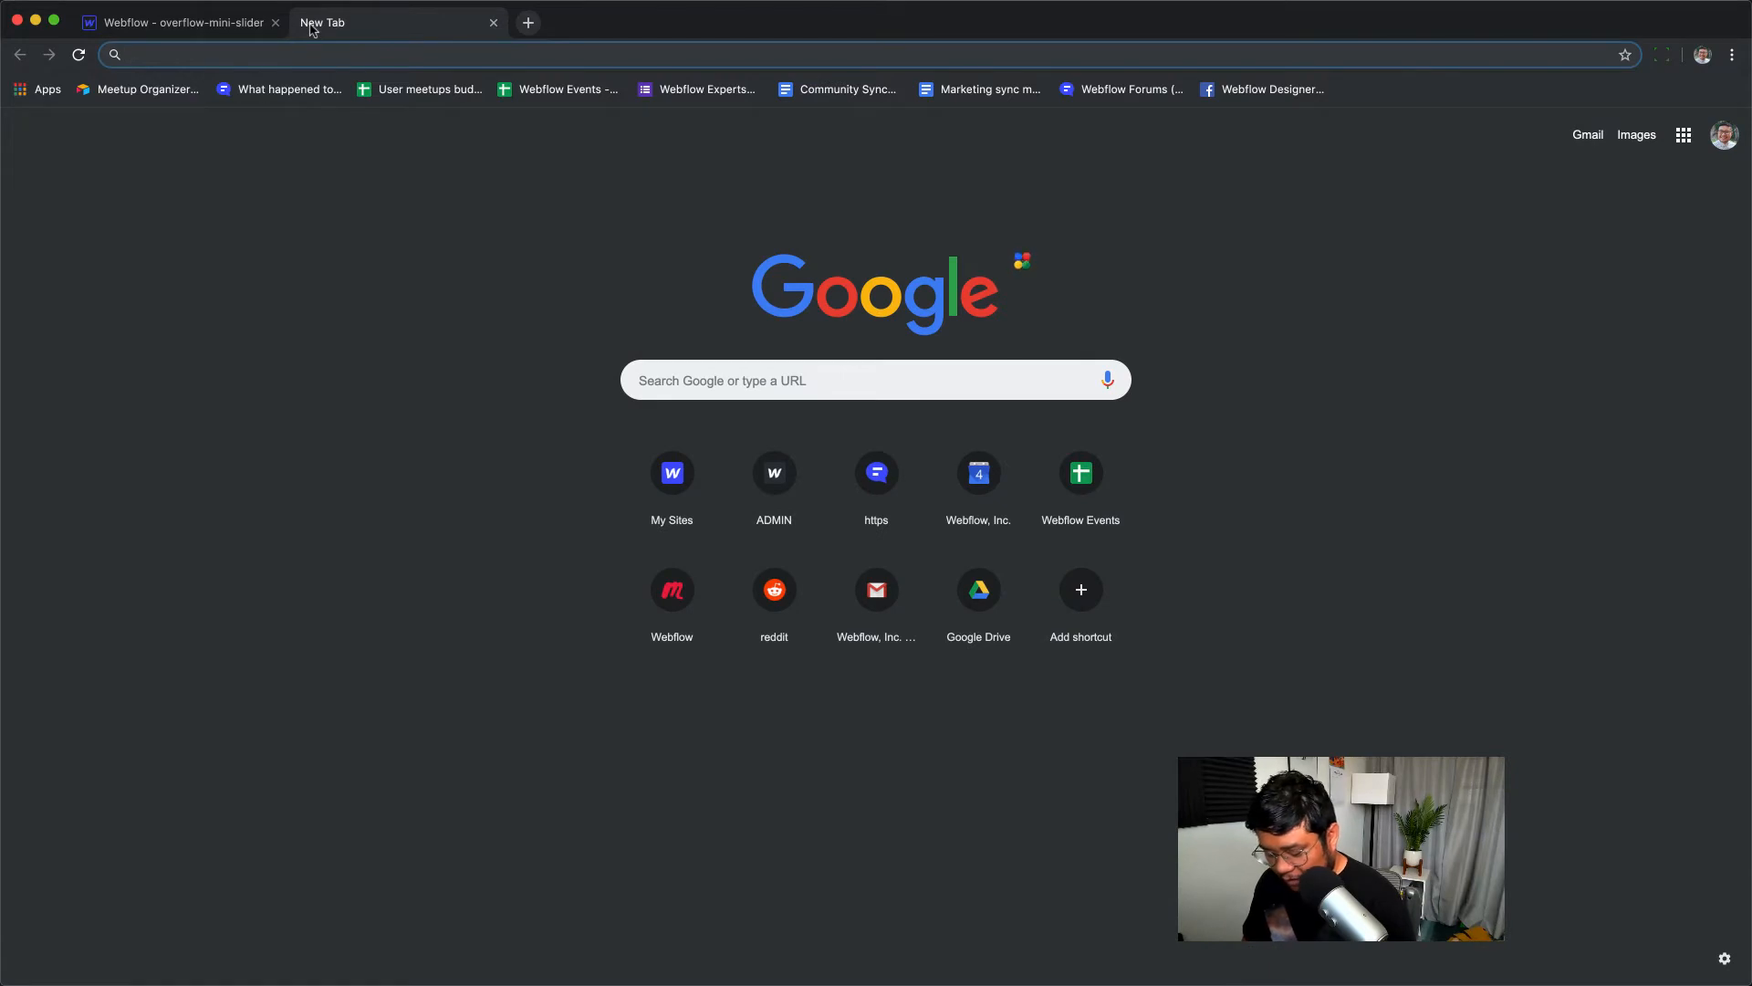
type("ascii ")
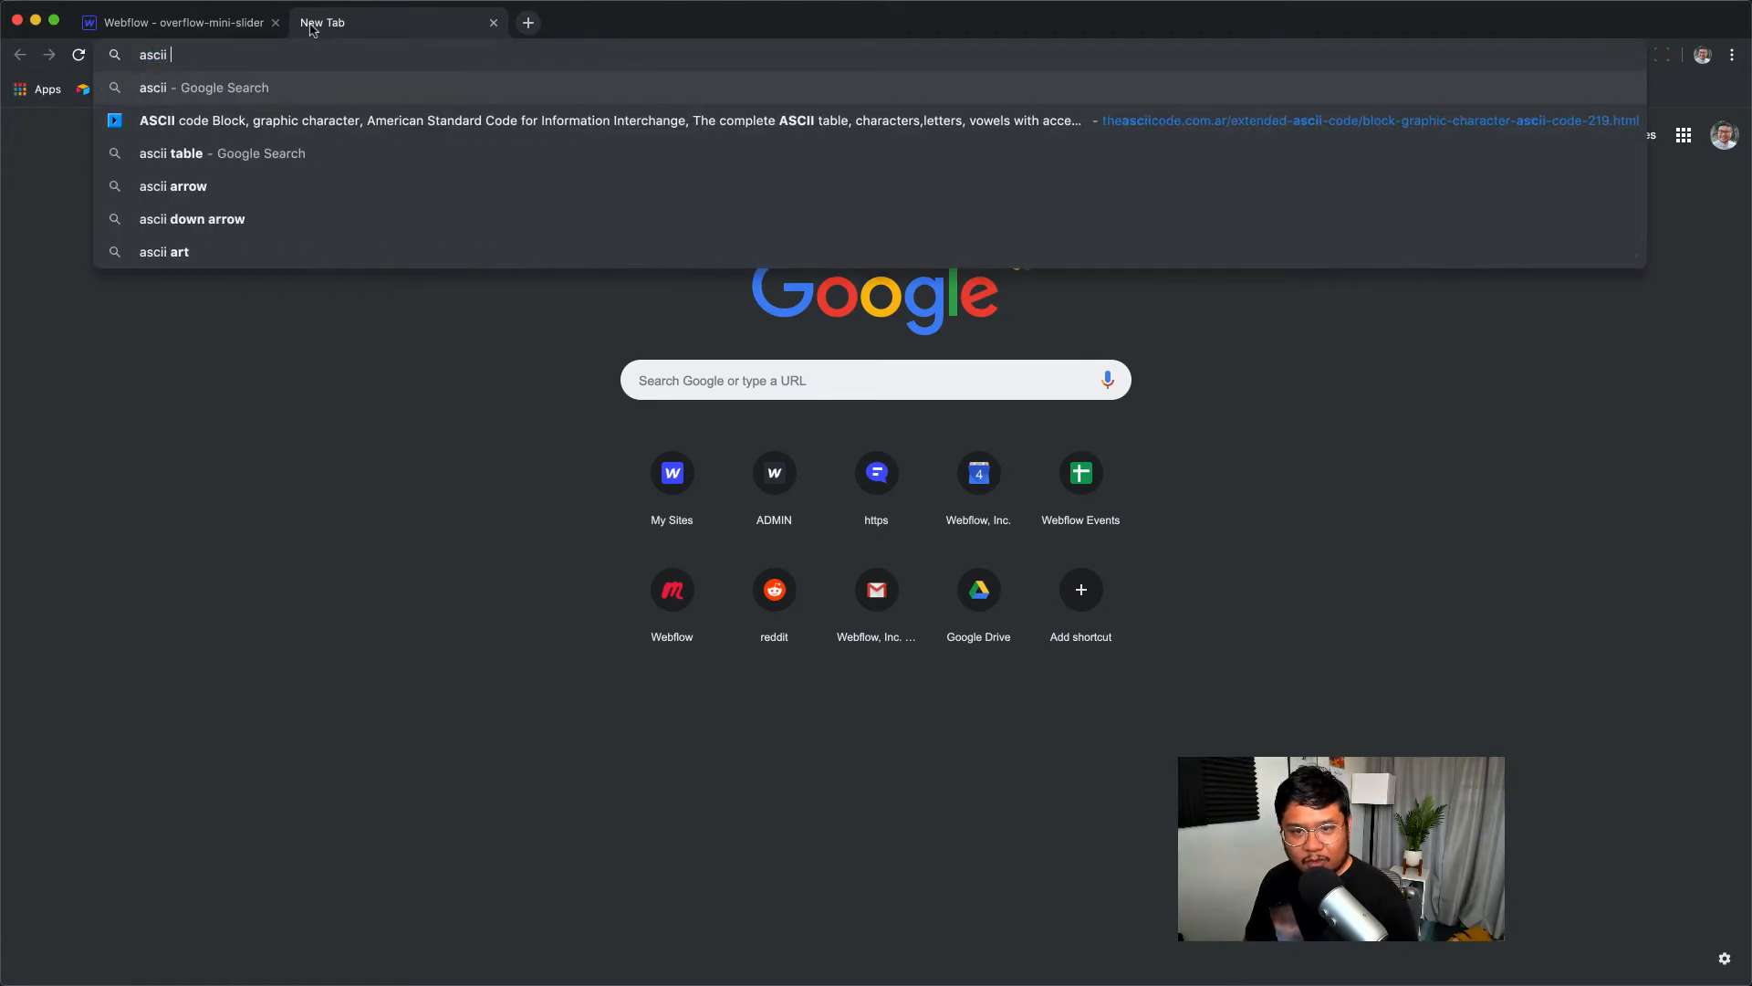
type("multiply")
key("Return")
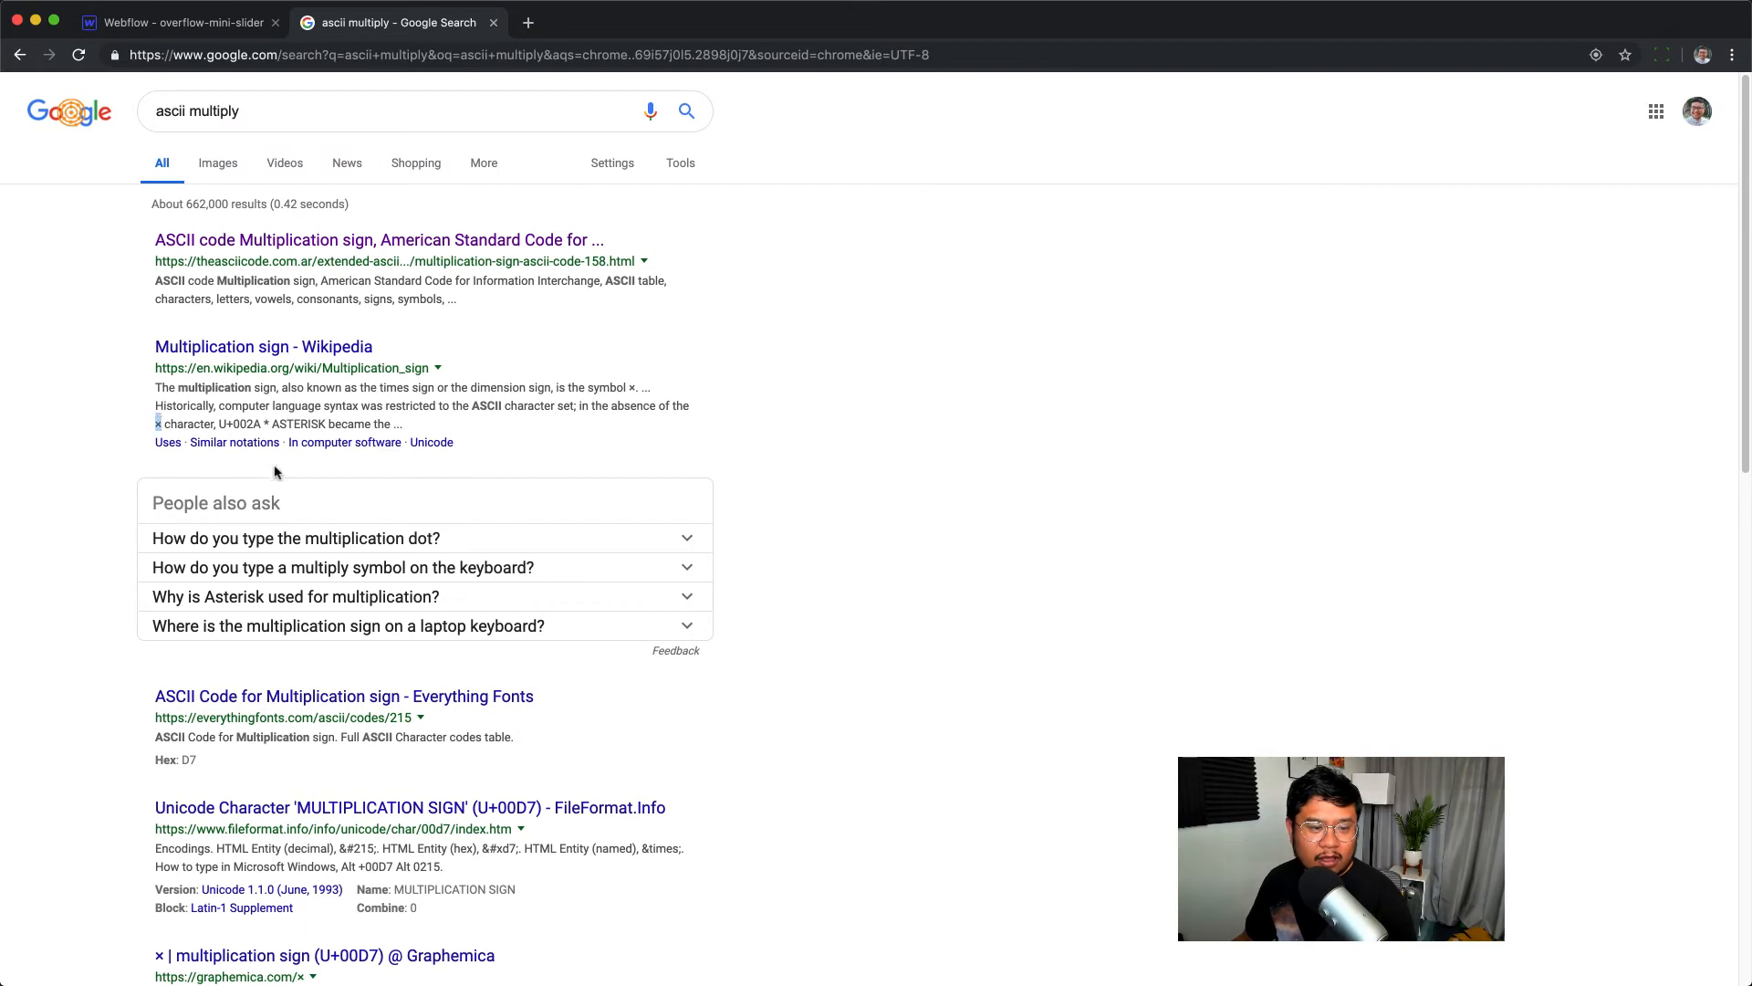
left_click(254, 25)
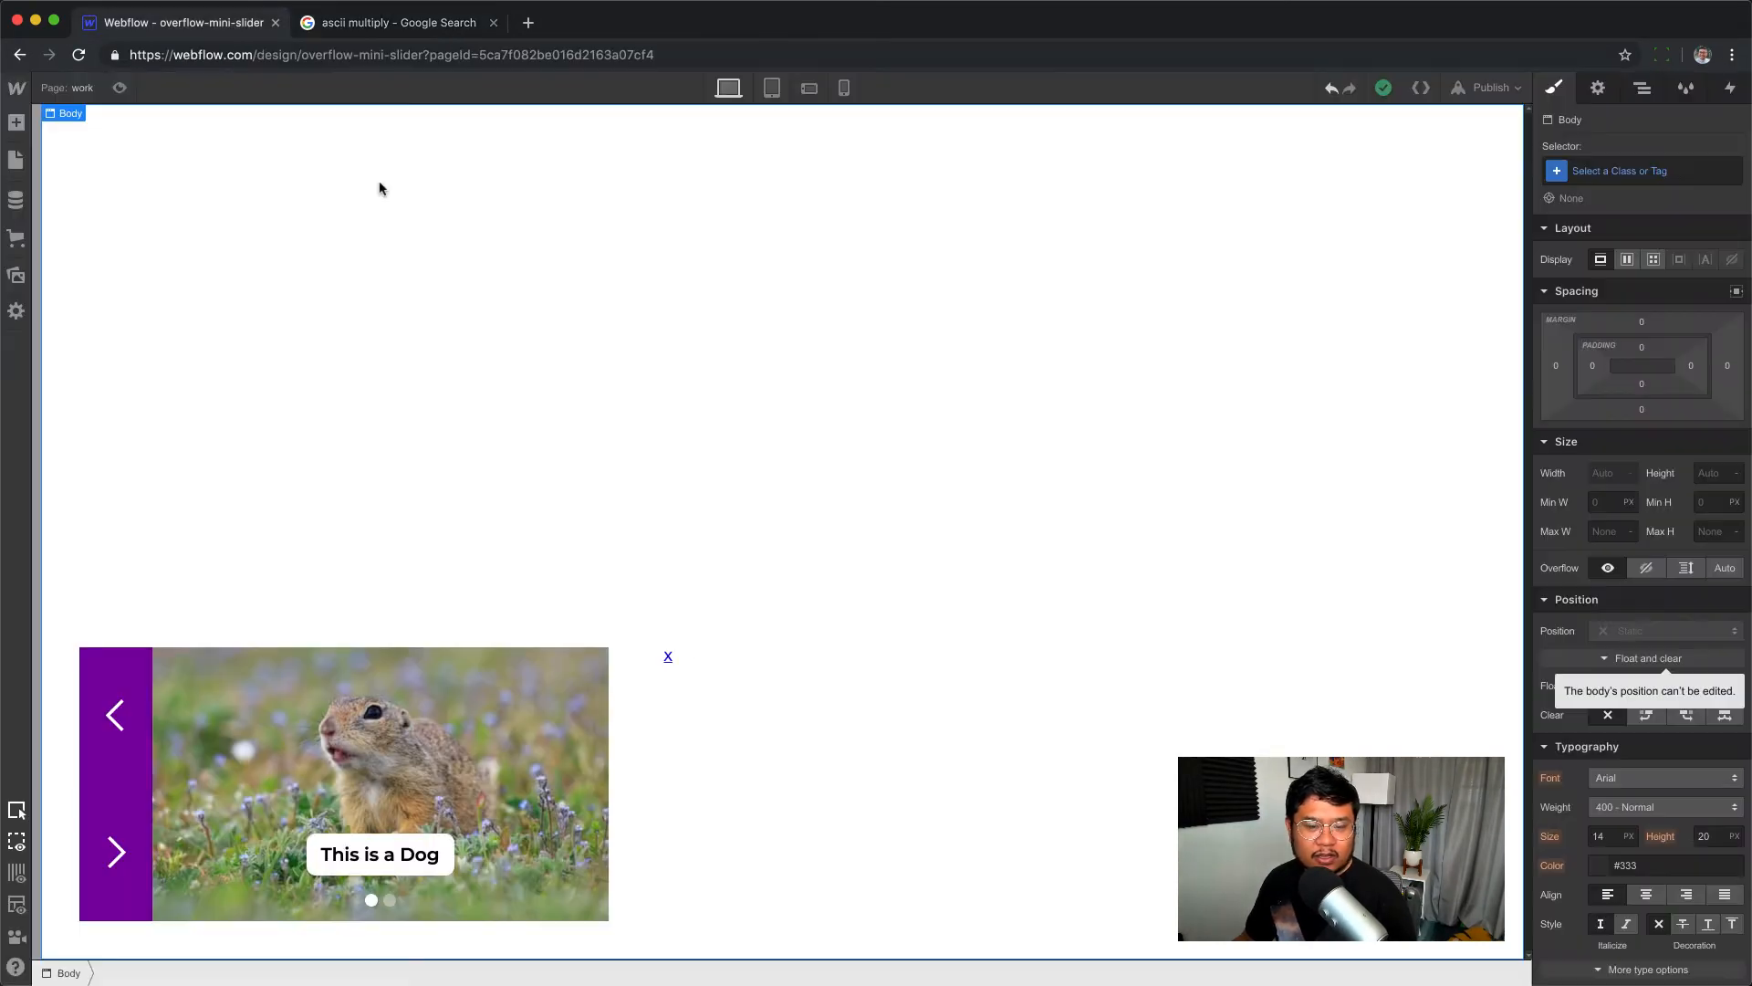
- Paste the × character after the "X" in the close button's link text
double_click(669, 658)
key("Right")
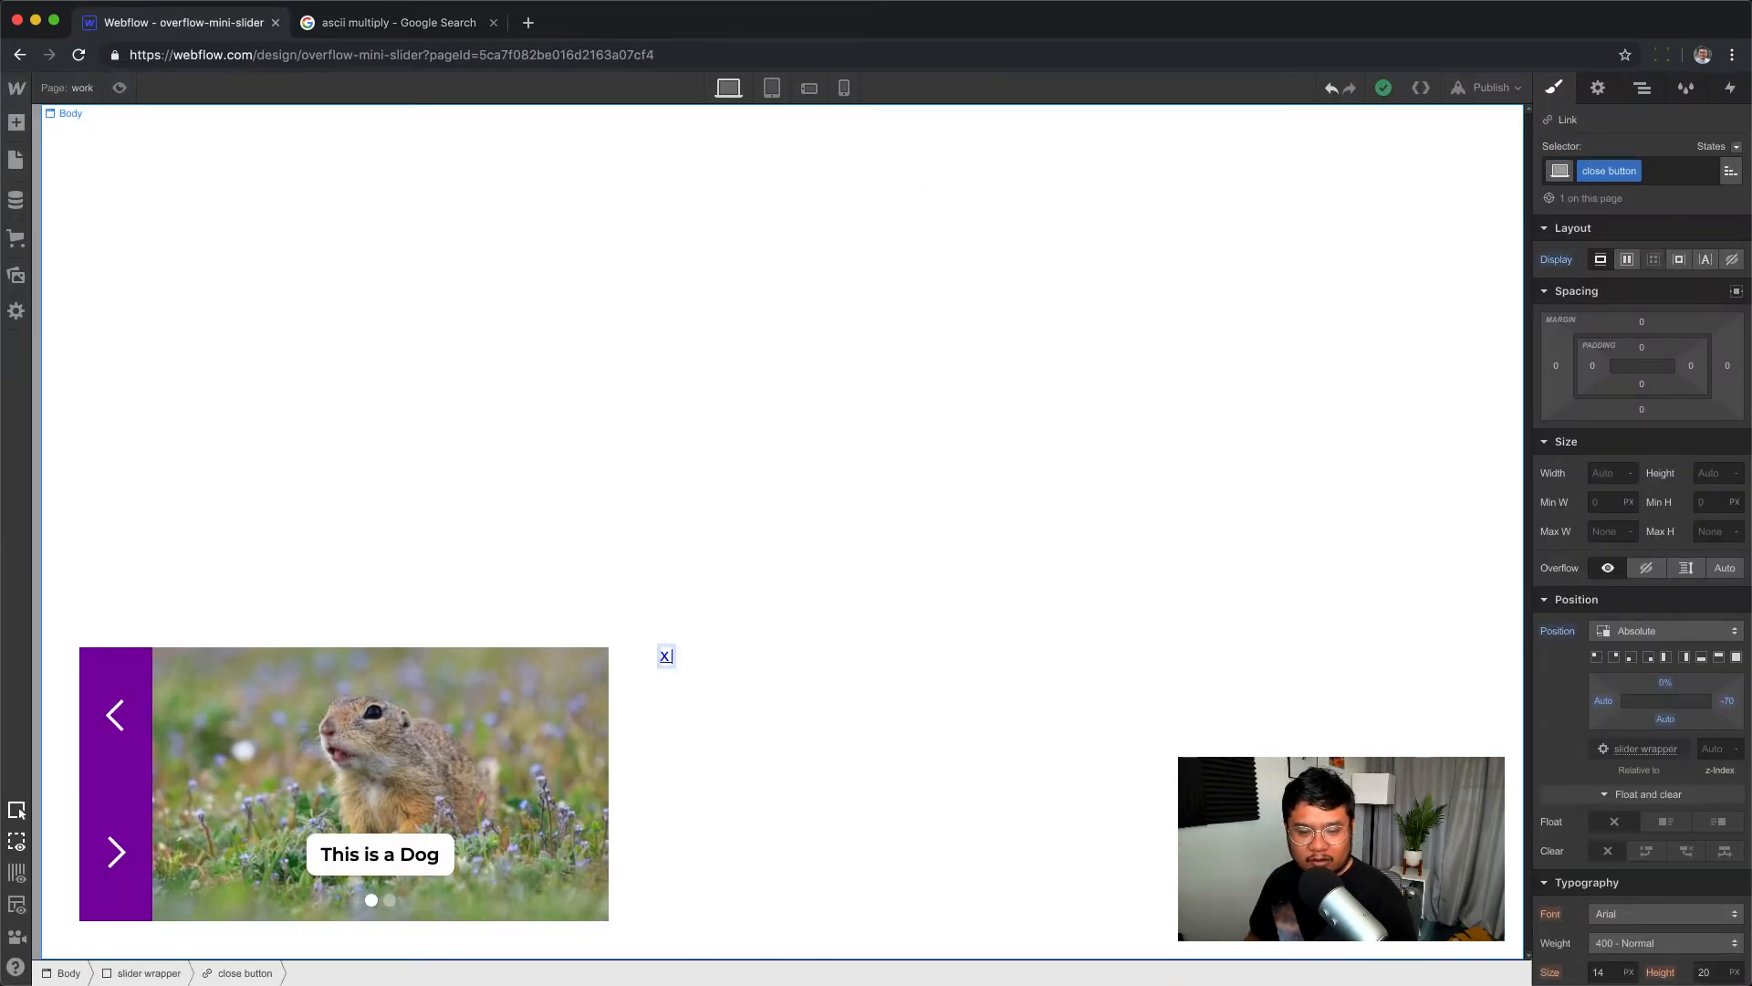
type("×")
key("Escape")
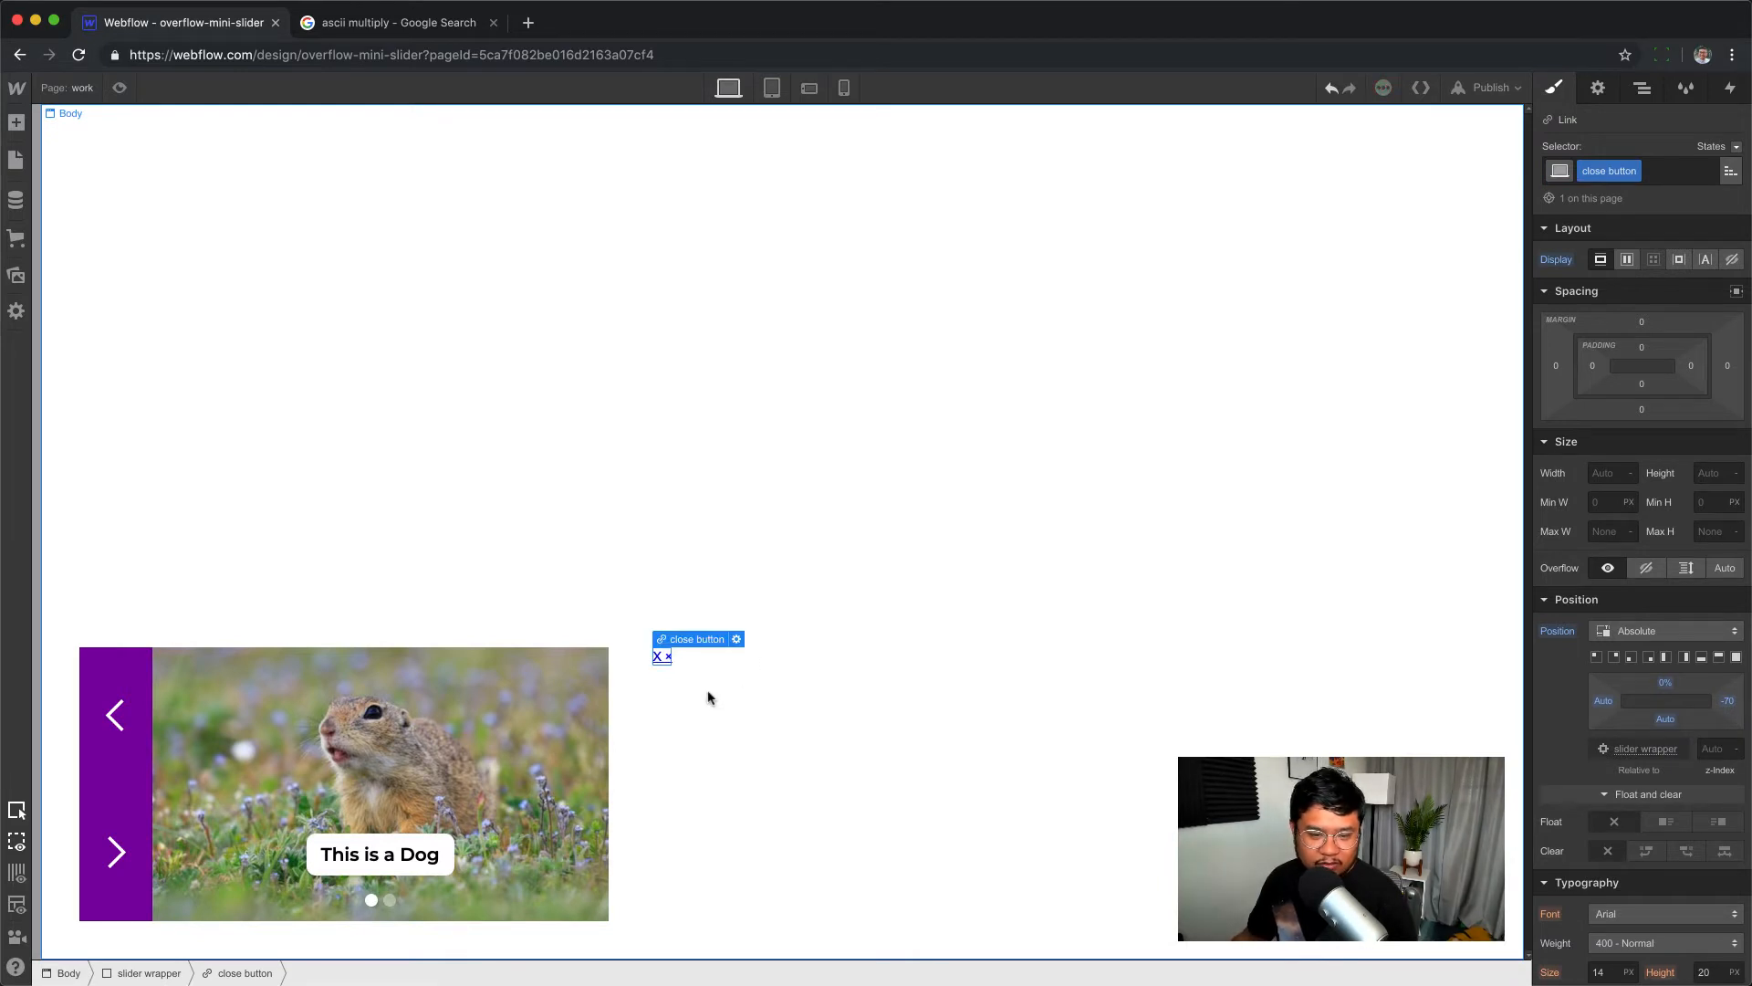
left_click(708, 696)
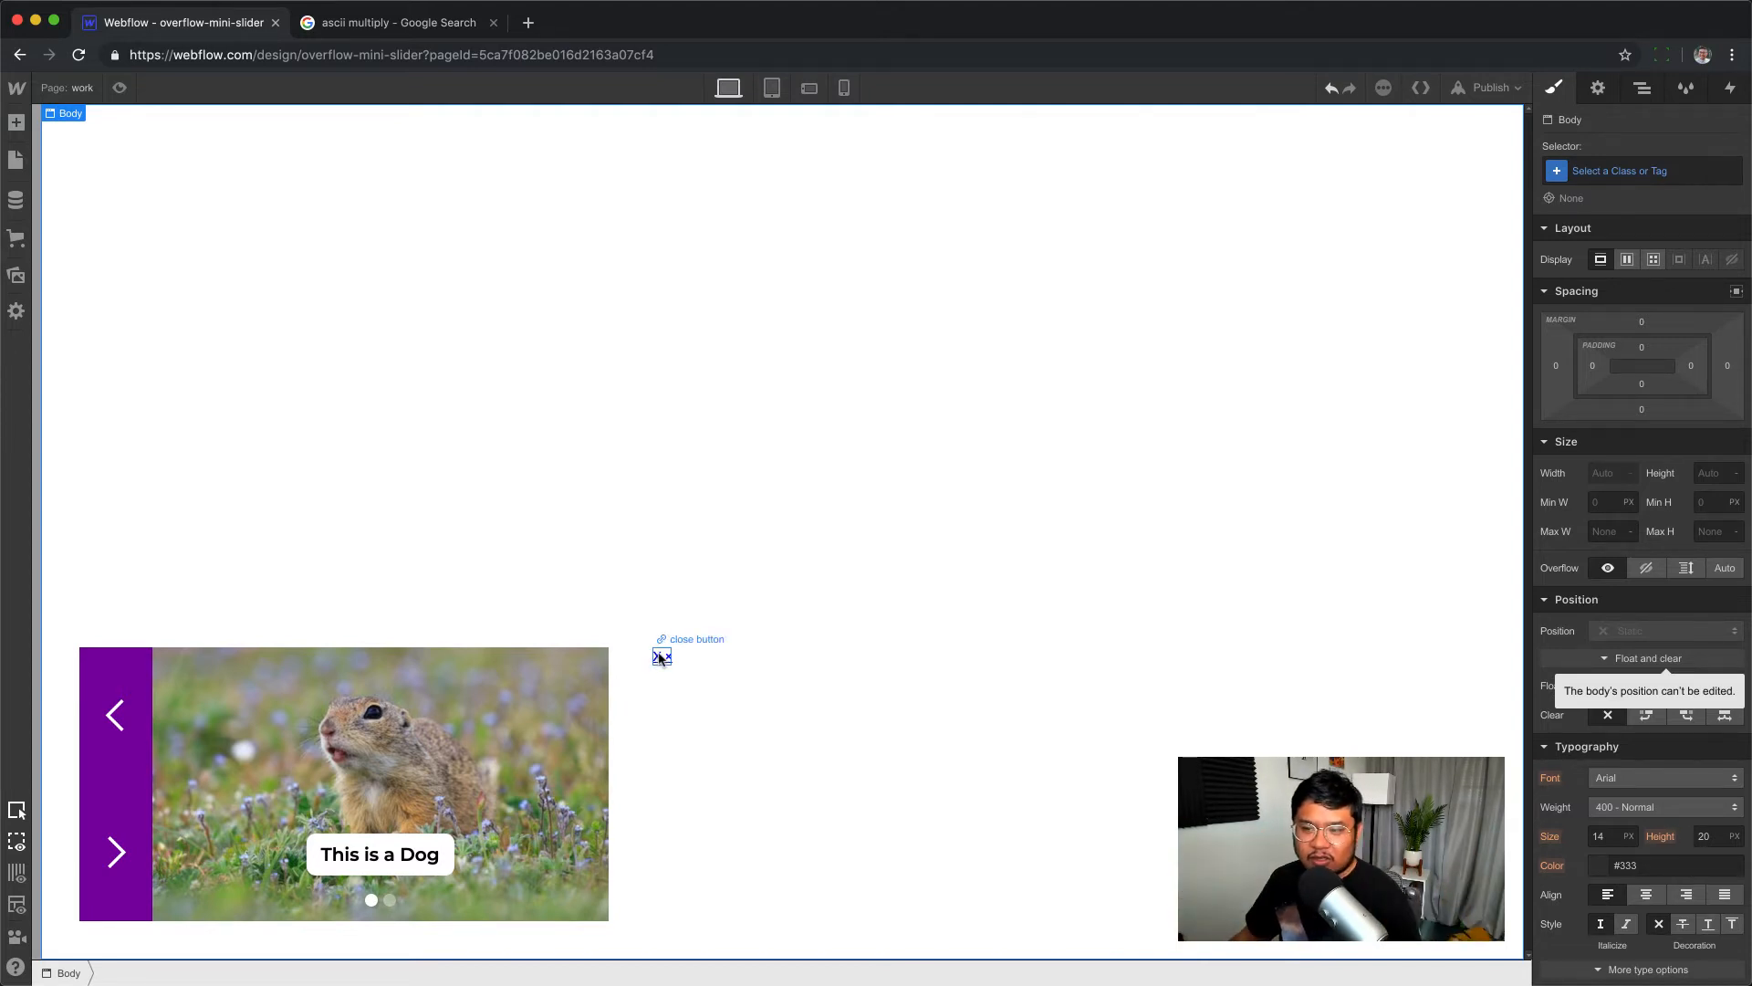
- Set the close button's font size to 70 px and its right offset to -152 px
left_click(662, 657)
scroll(1633, 821, "down", 2)
left_click(1604, 855)
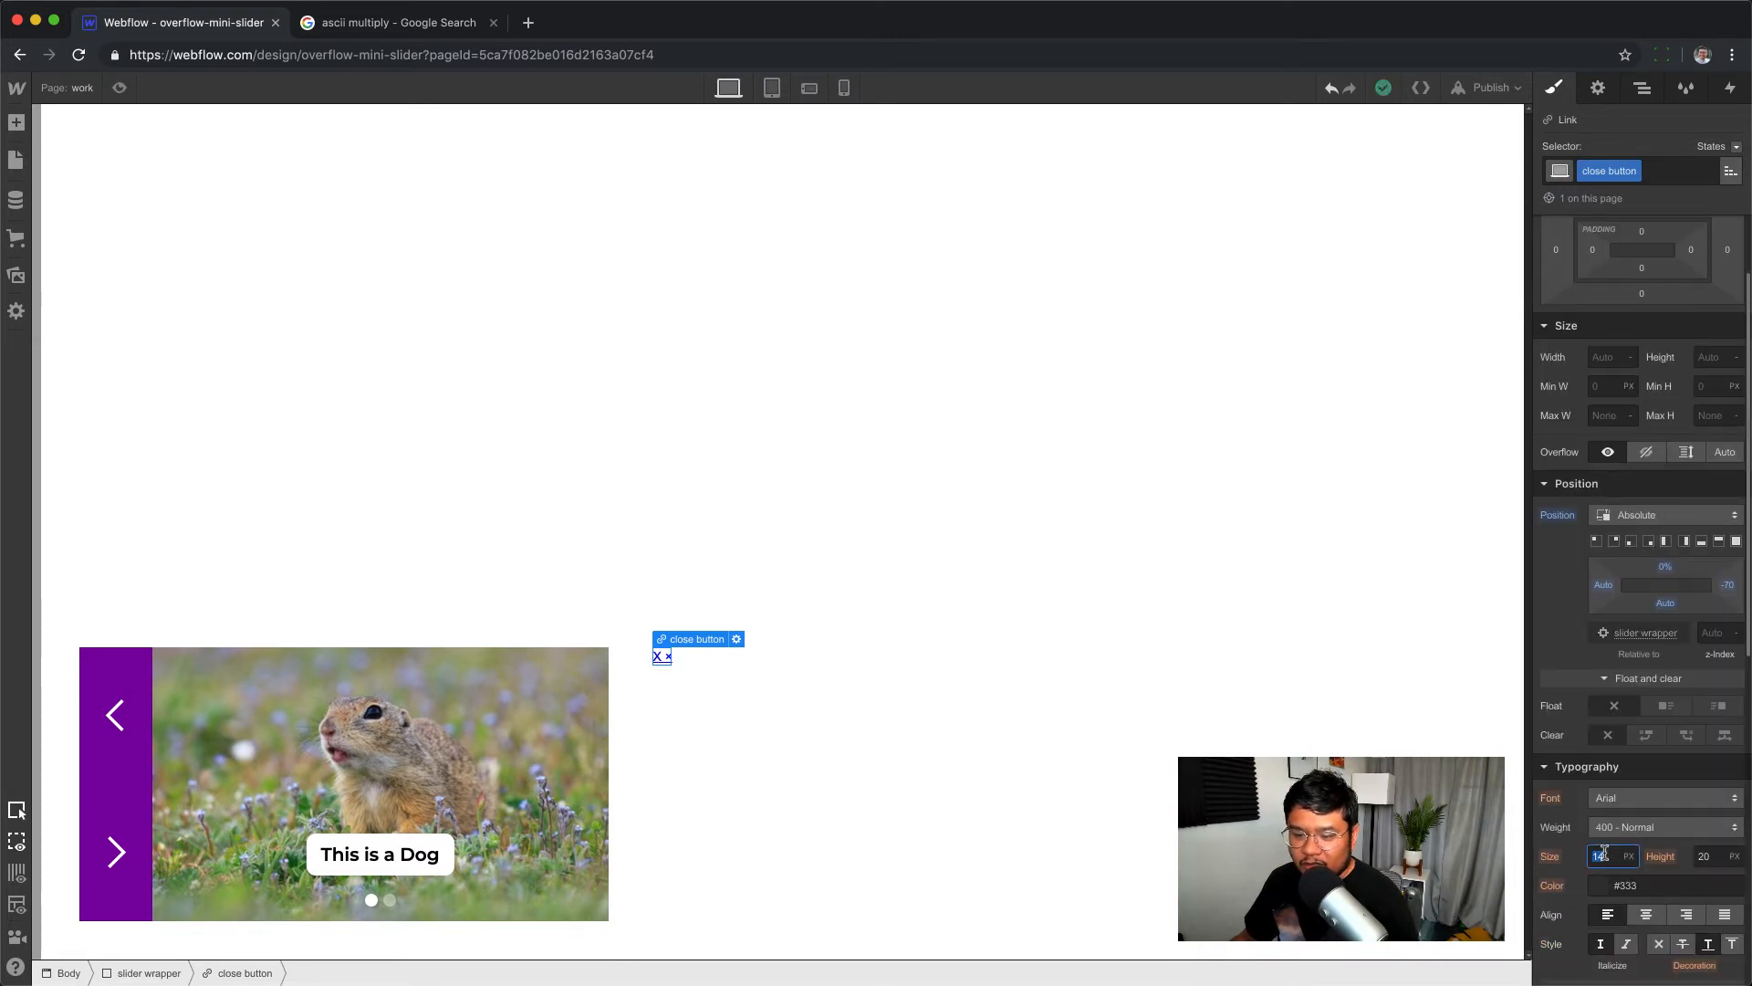
type("60")
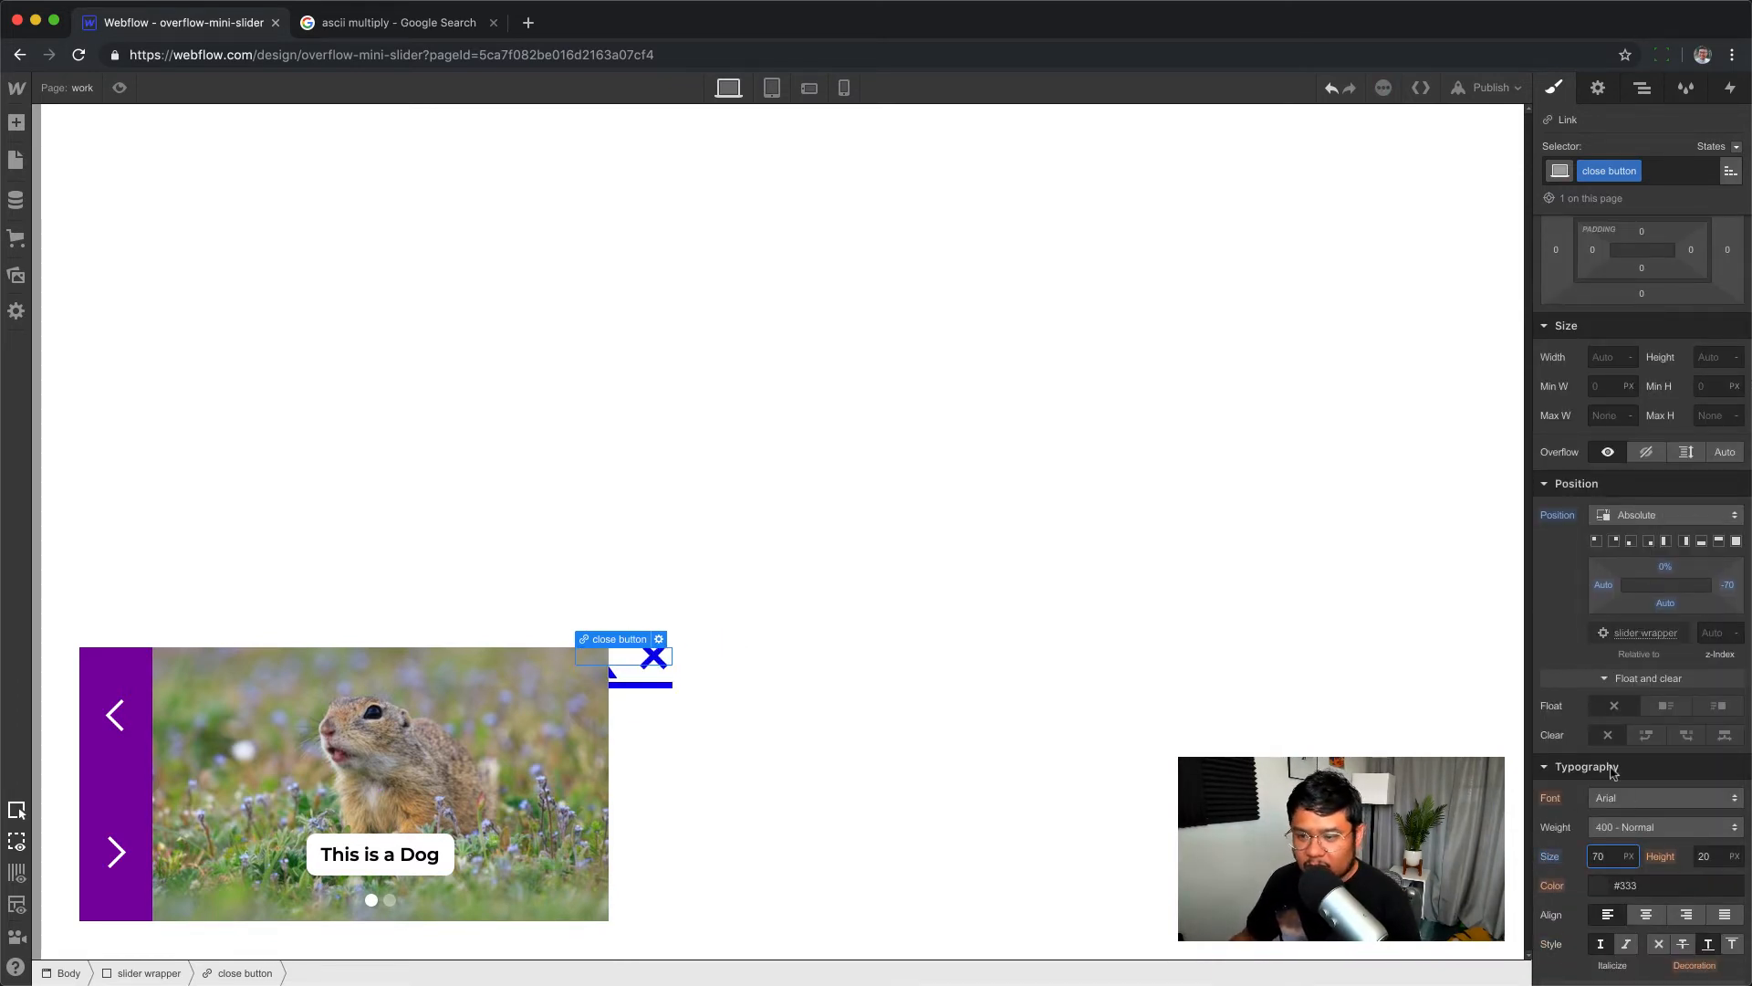
left_click_drag(1724, 586, 1724, 660)
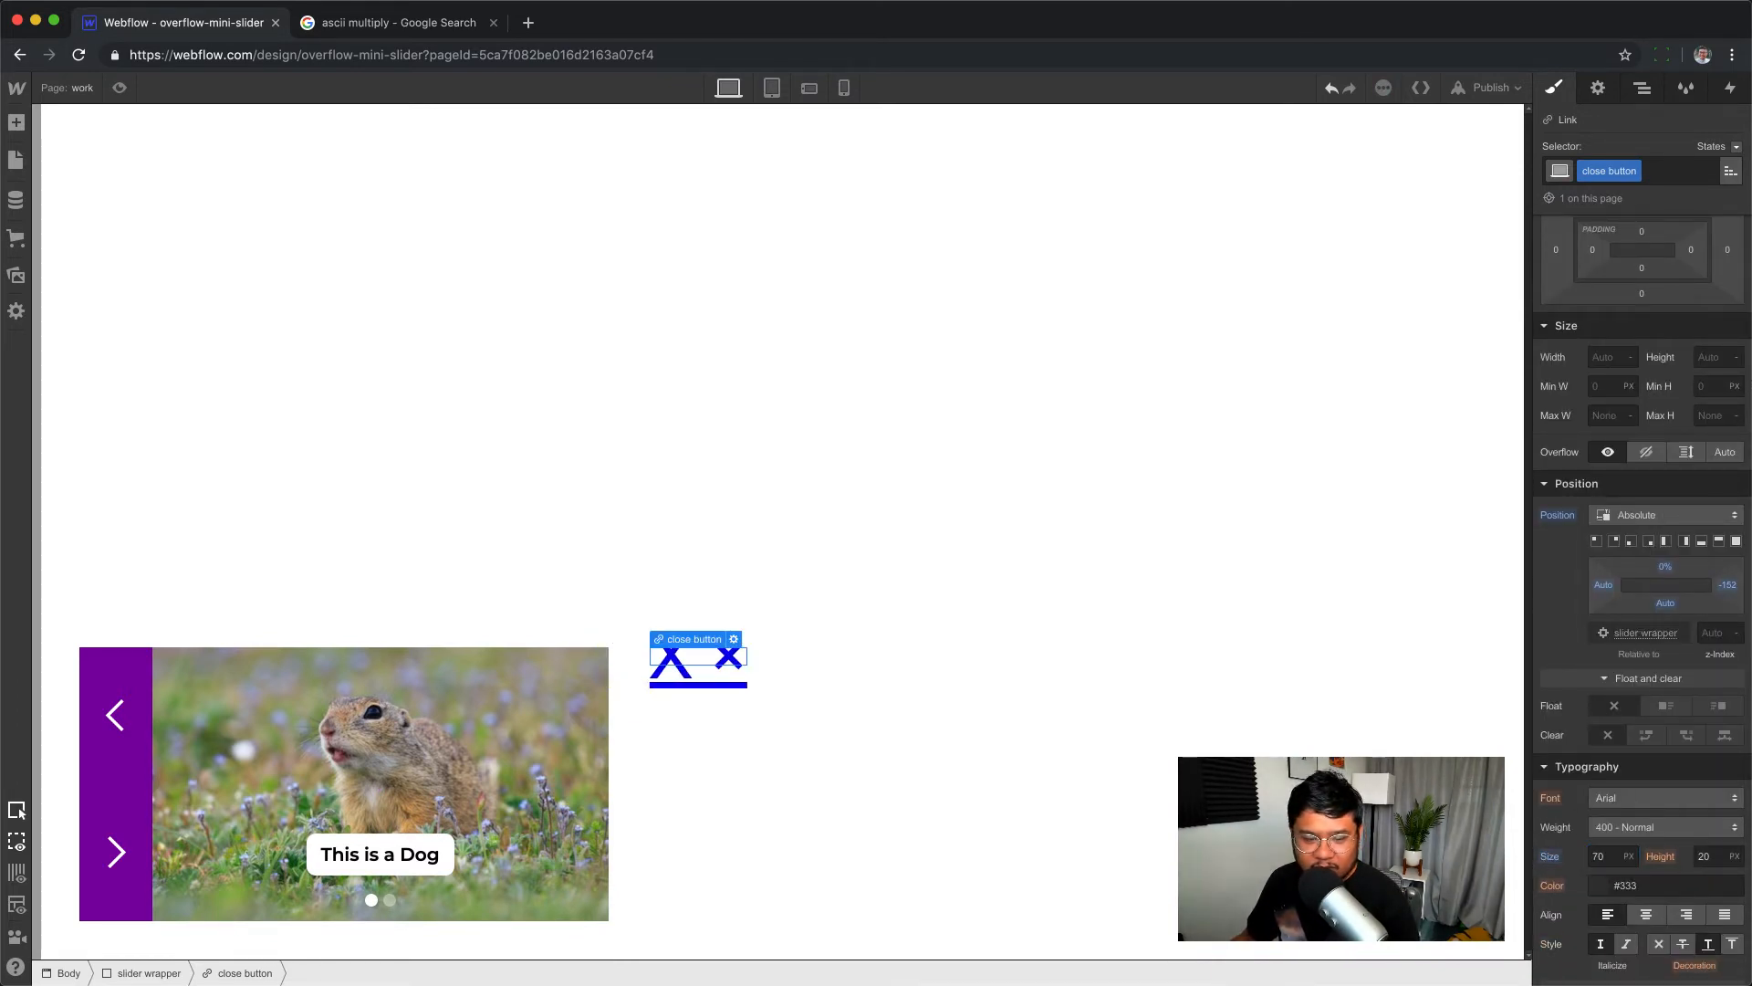
left_click(1028, 848)
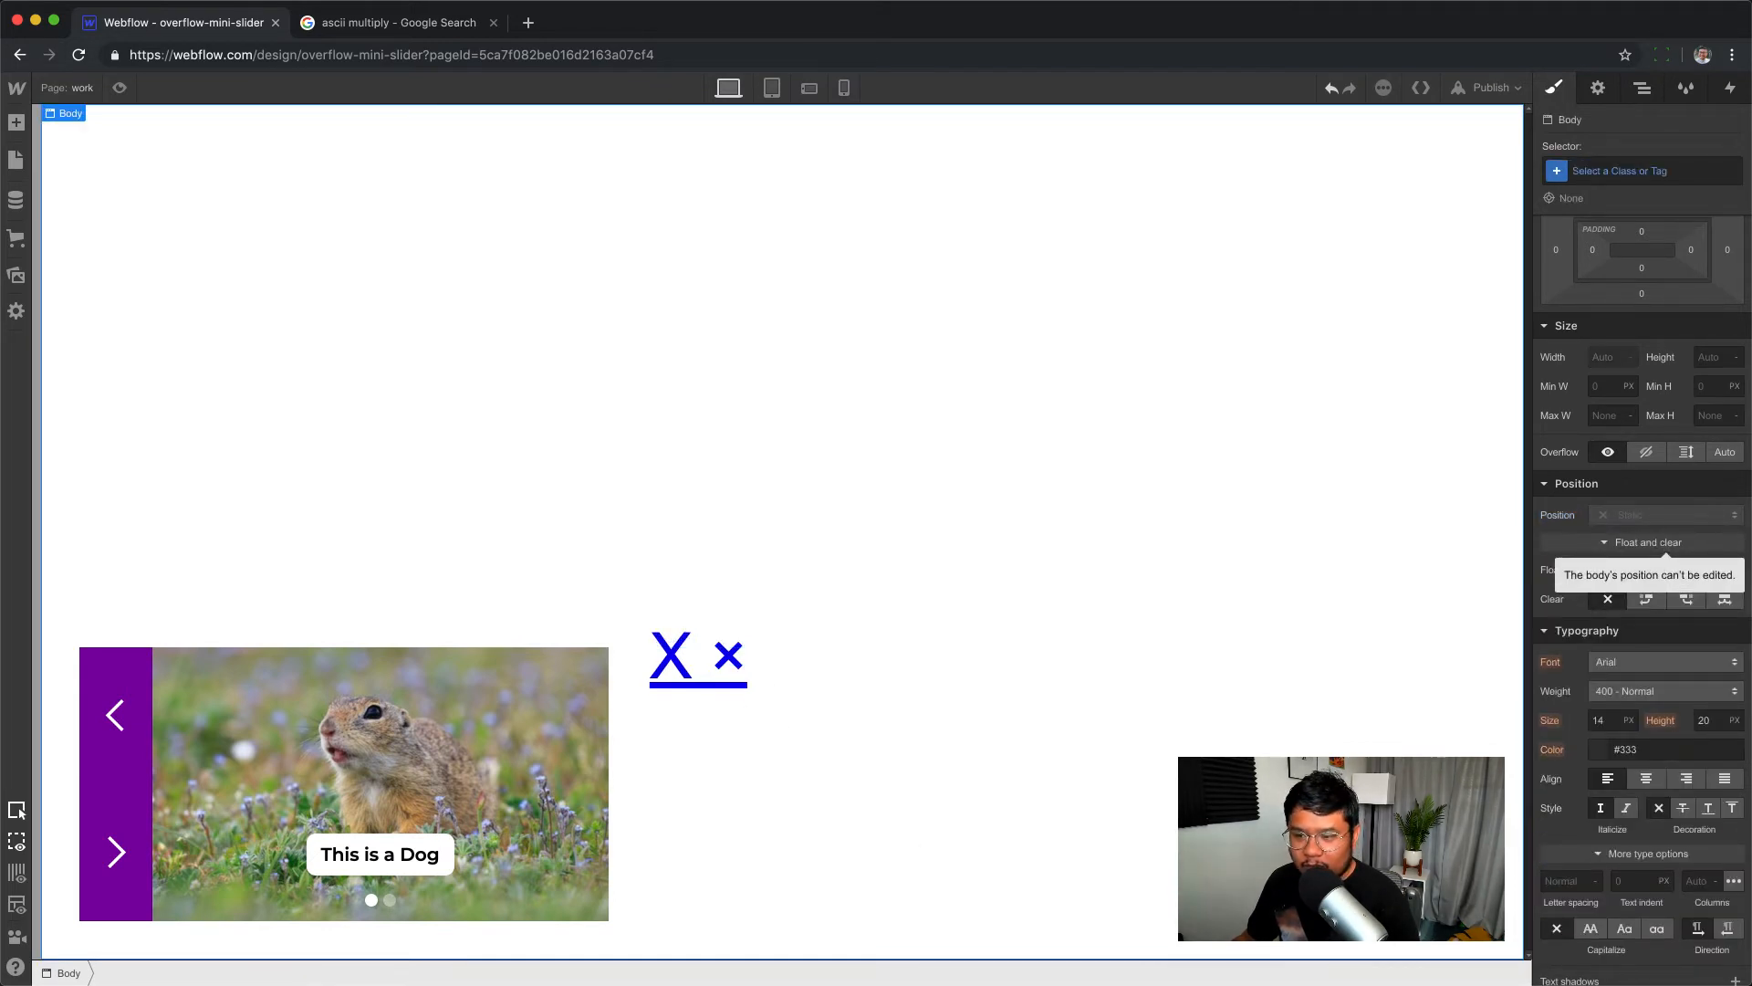
- Delete the leading "X" from the close button's text so only the × remains
left_click(671, 661)
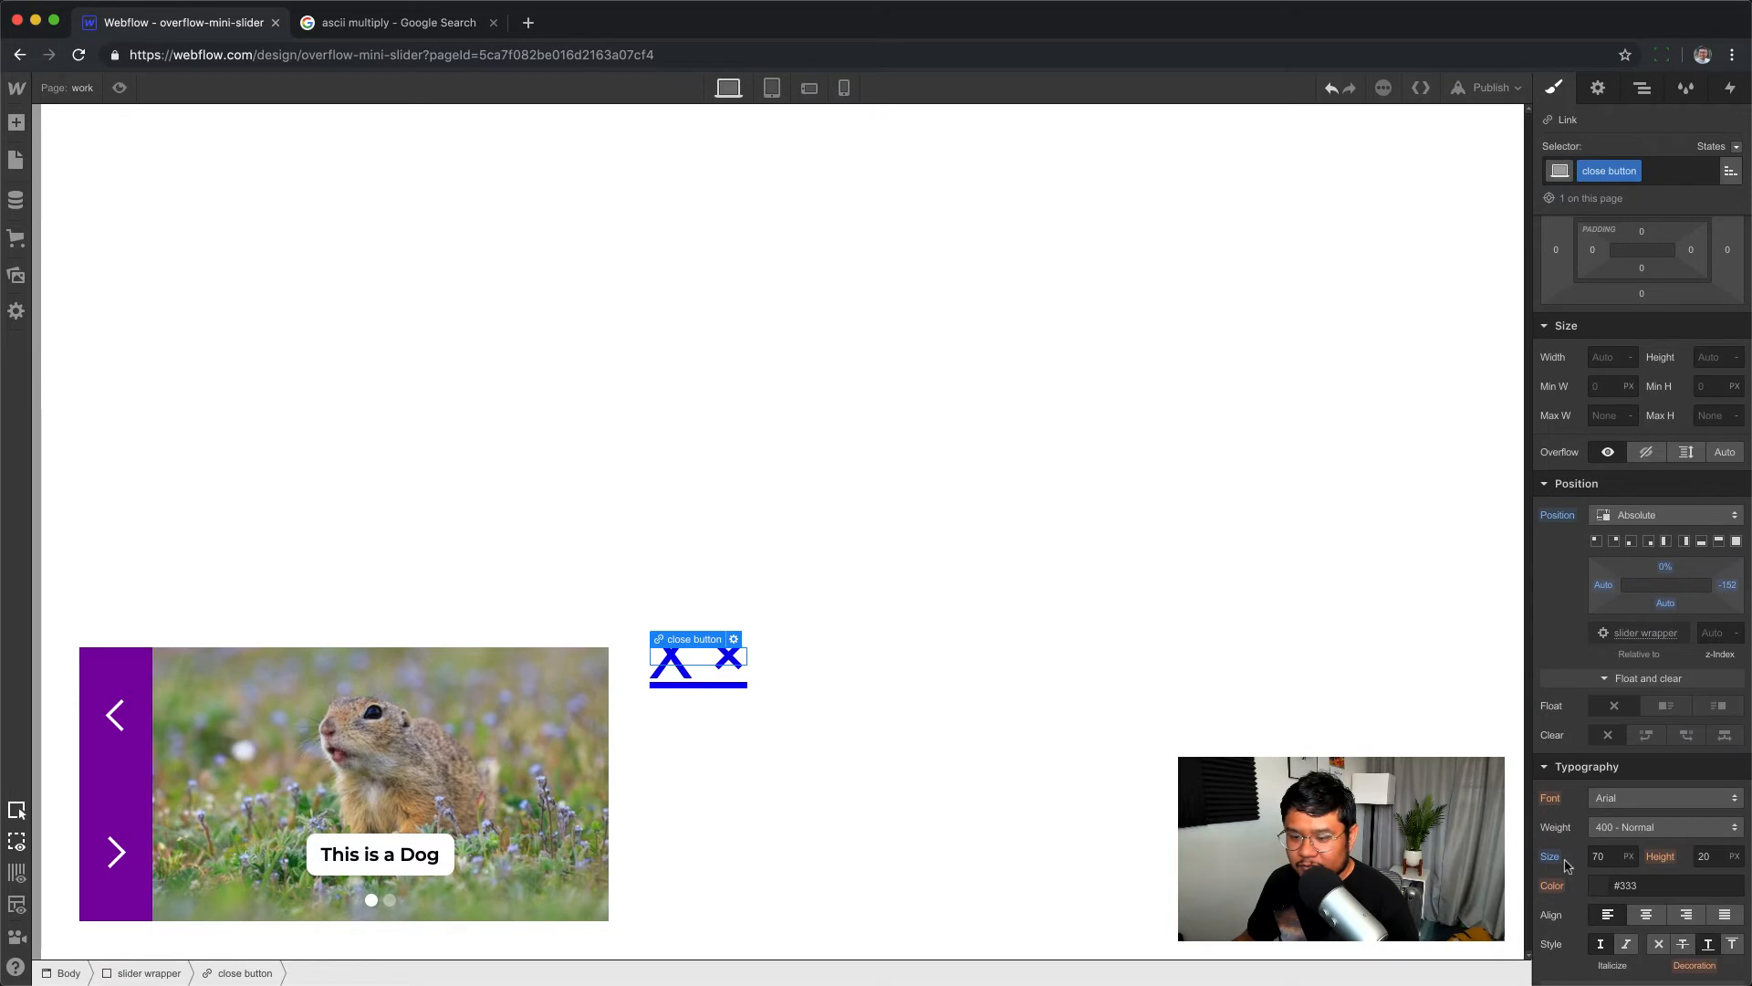
left_click(1603, 856)
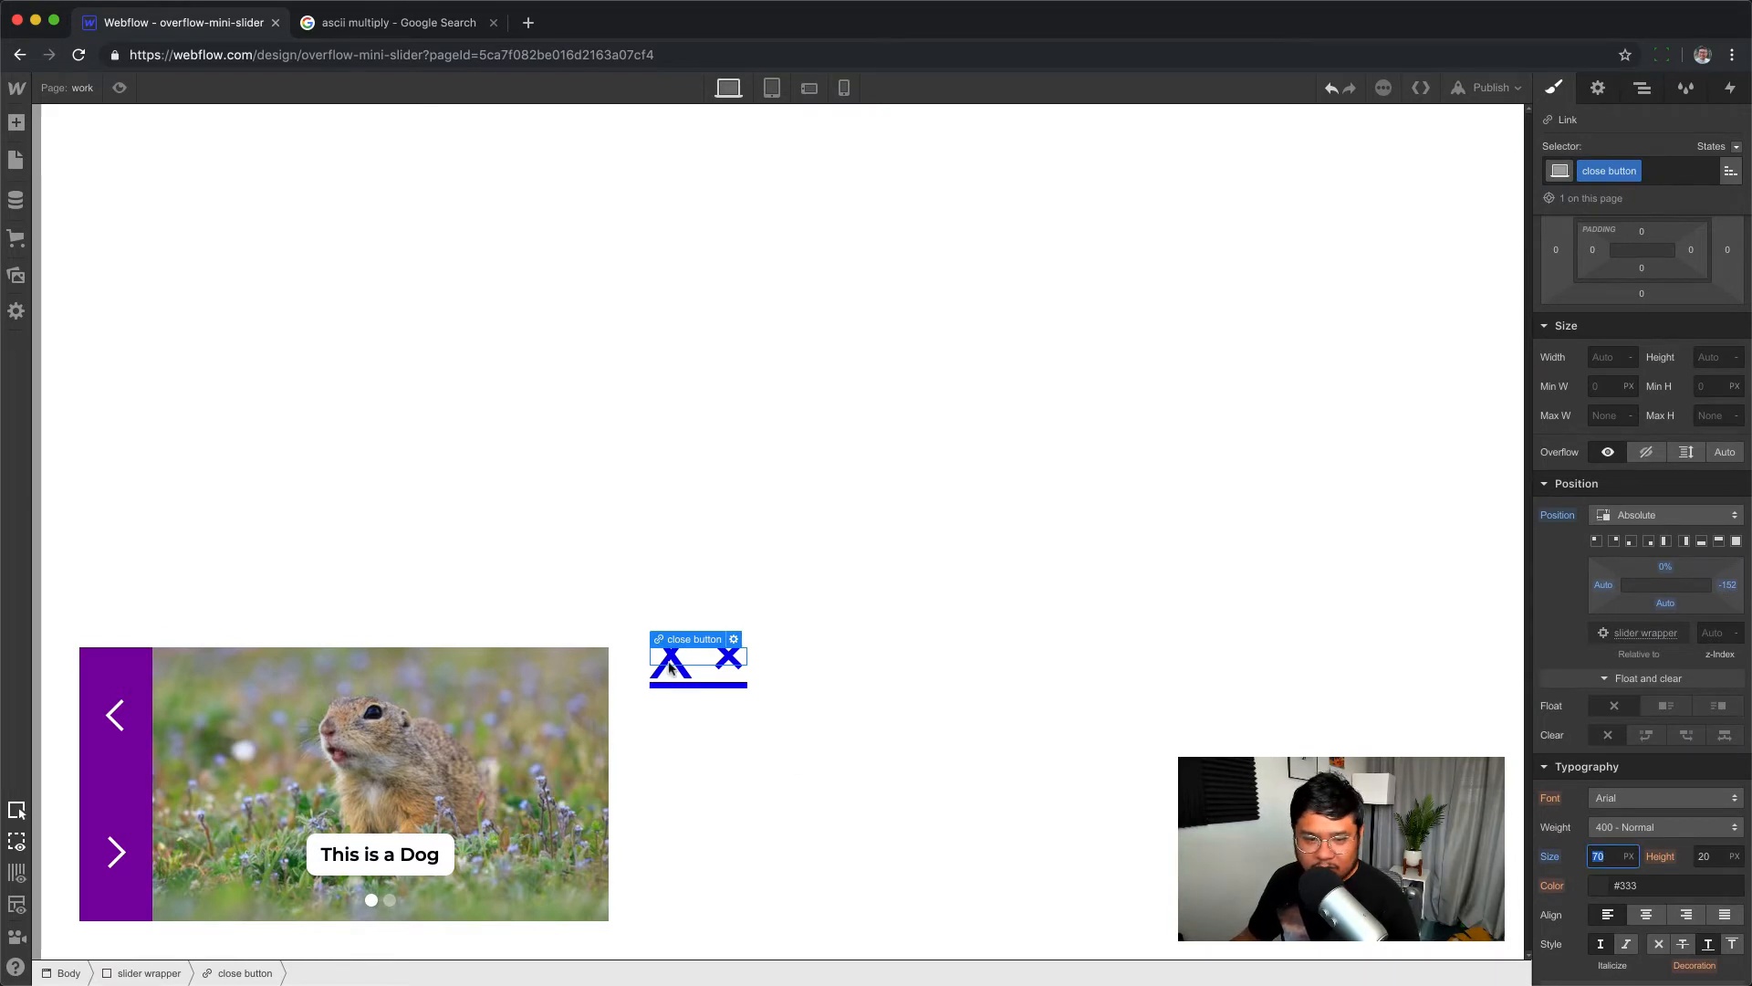
double_click(672, 663)
left_click_drag(701, 654, 634, 654)
key("BackSpace")
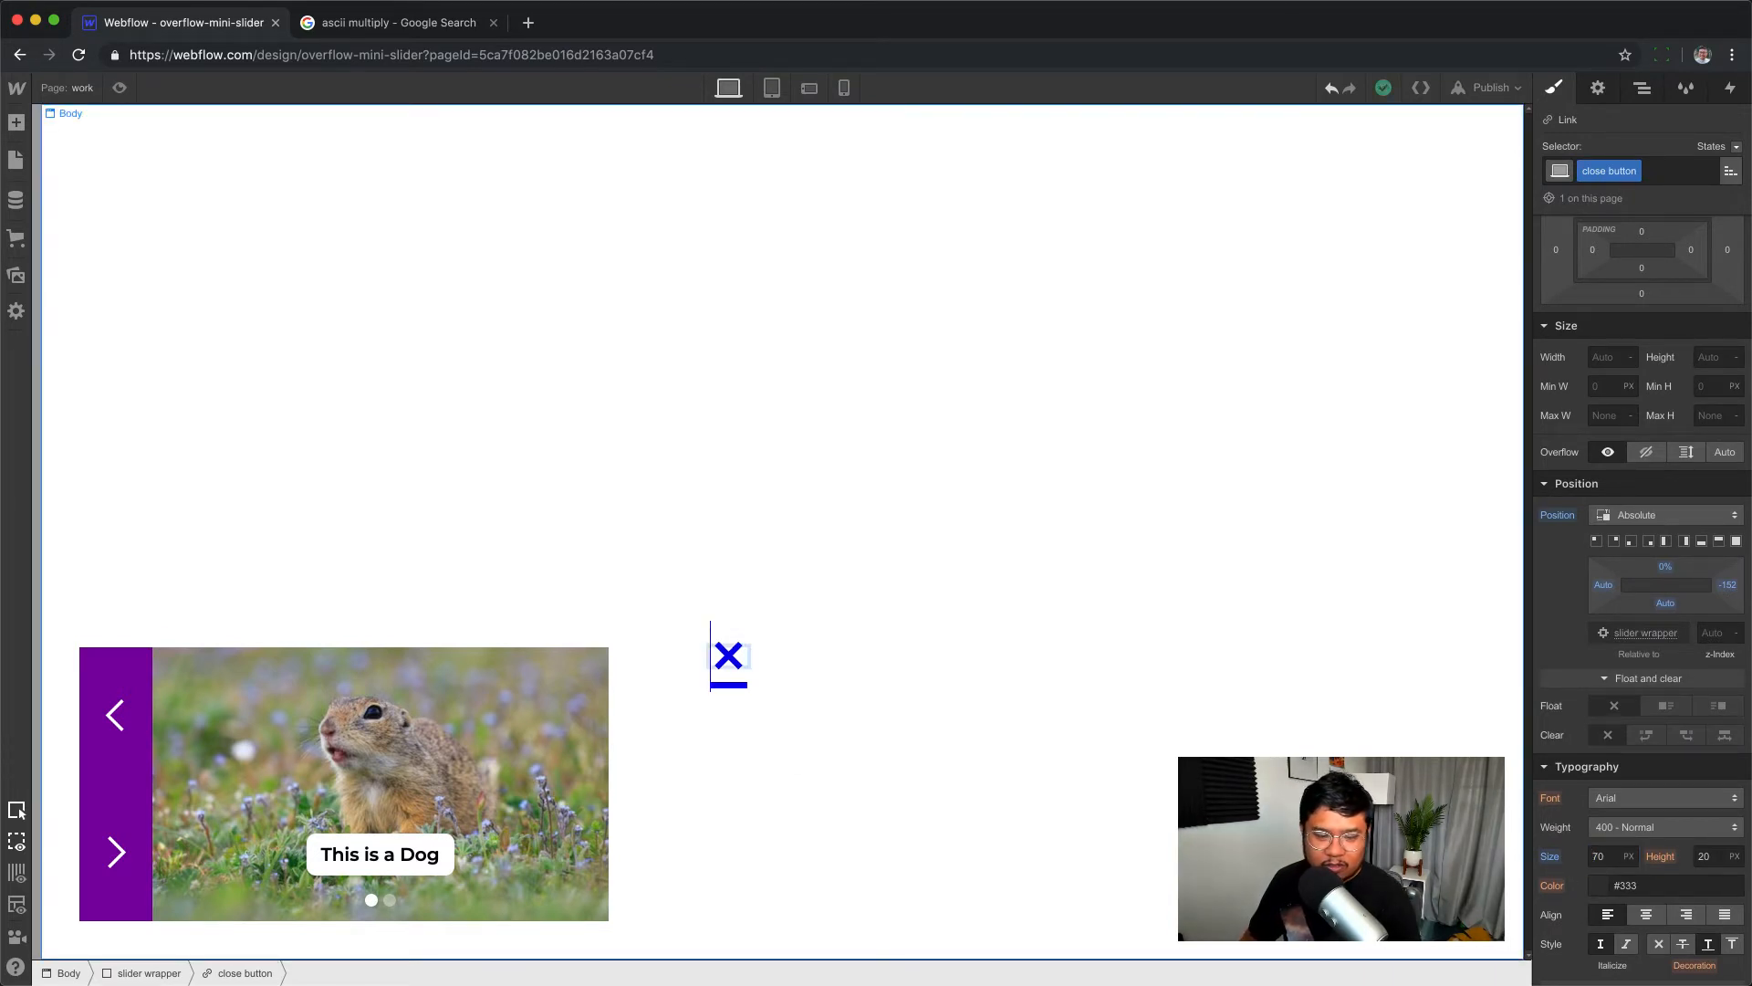
key("Escape")
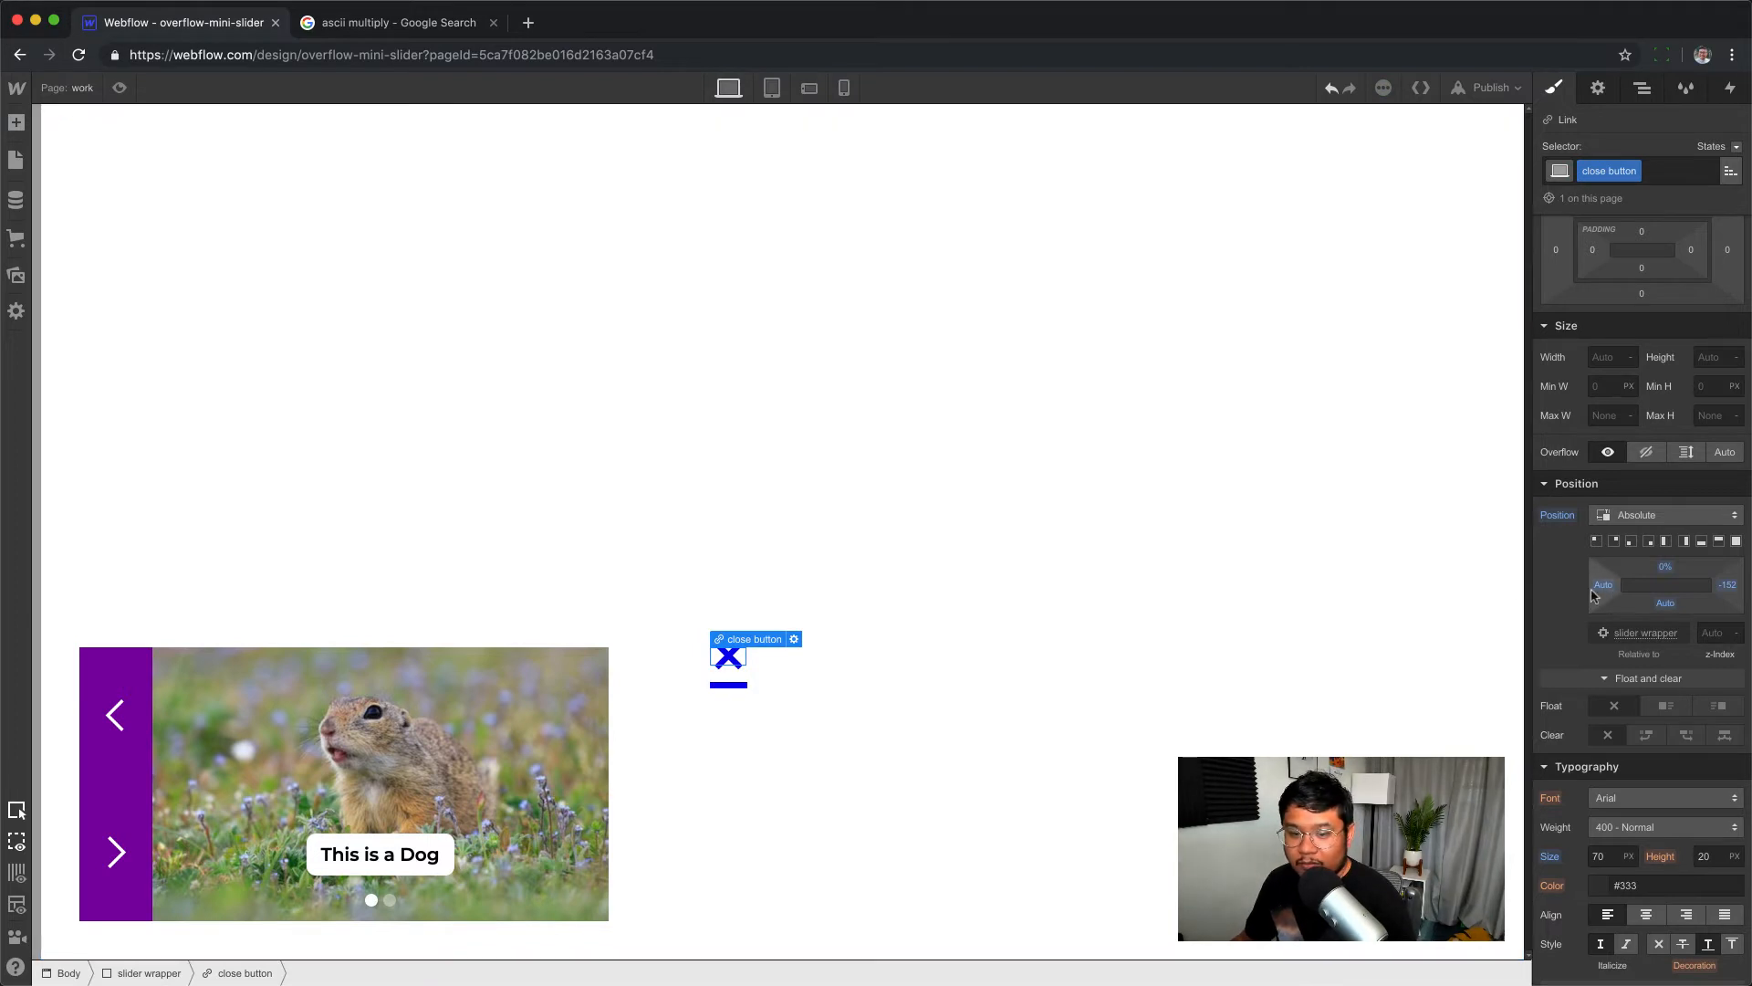
- Set the close button's right offset to -75 px and its line height to 70 px
left_click_drag(1728, 584, 1521, 606)
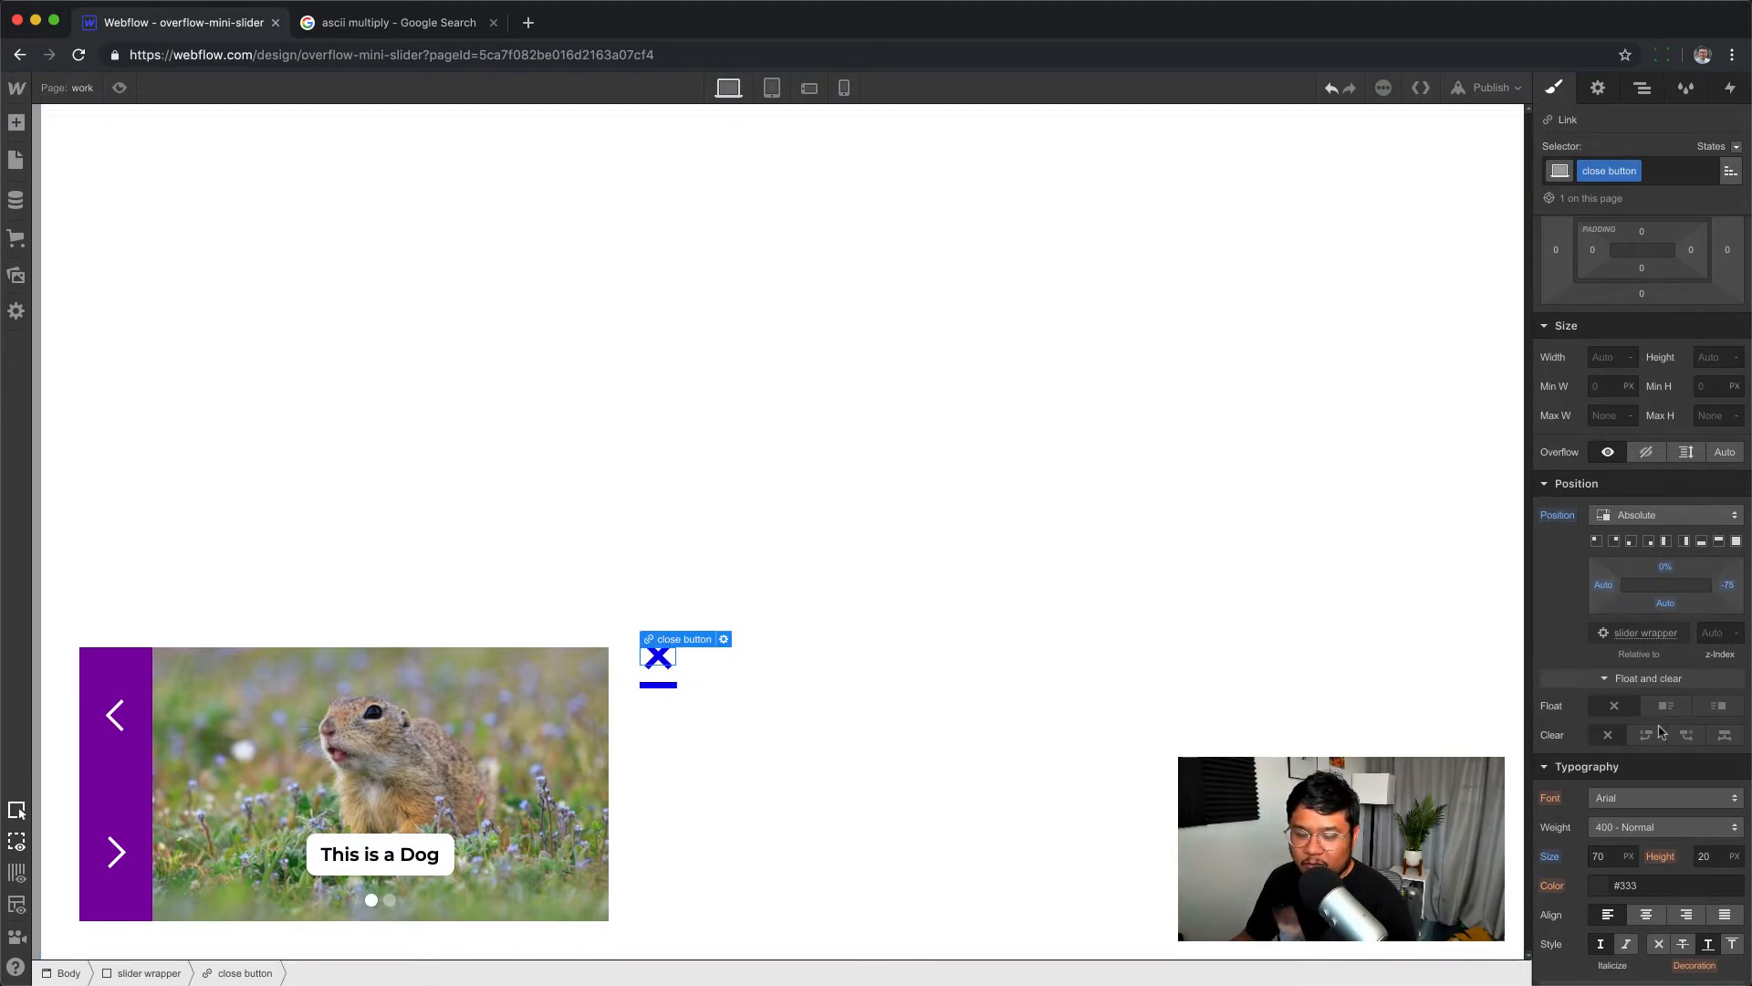
scroll(1628, 726, "down", 5)
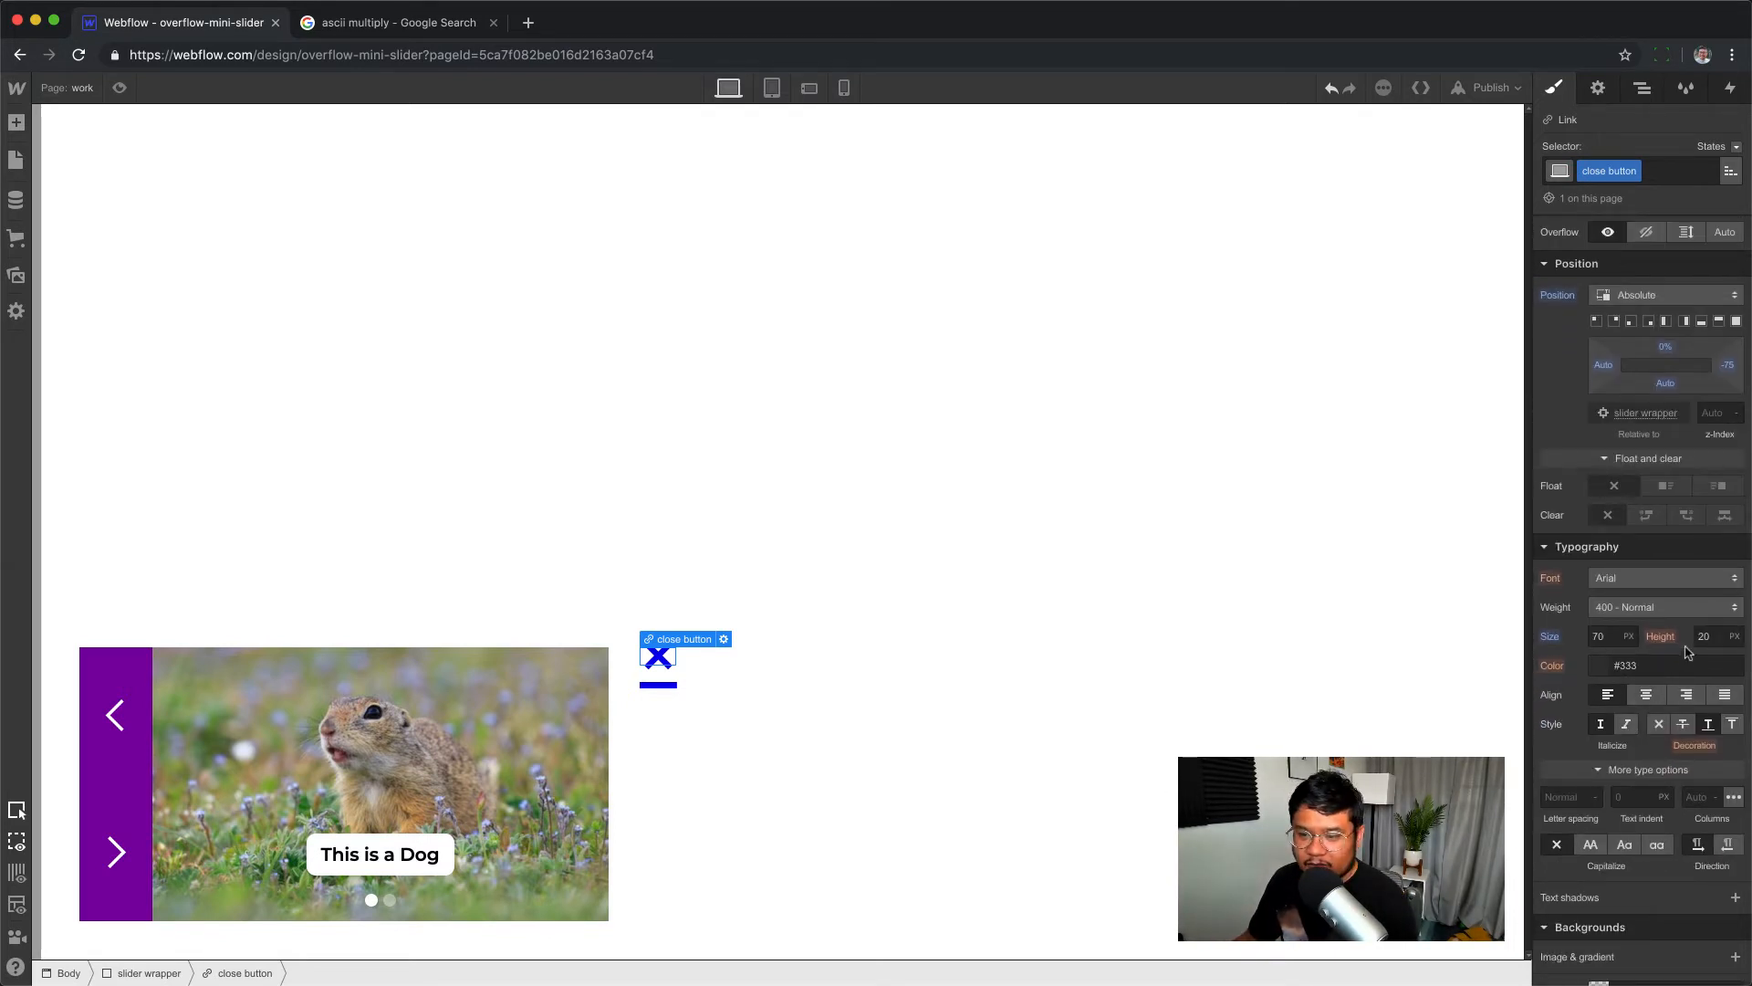
left_click(1705, 635)
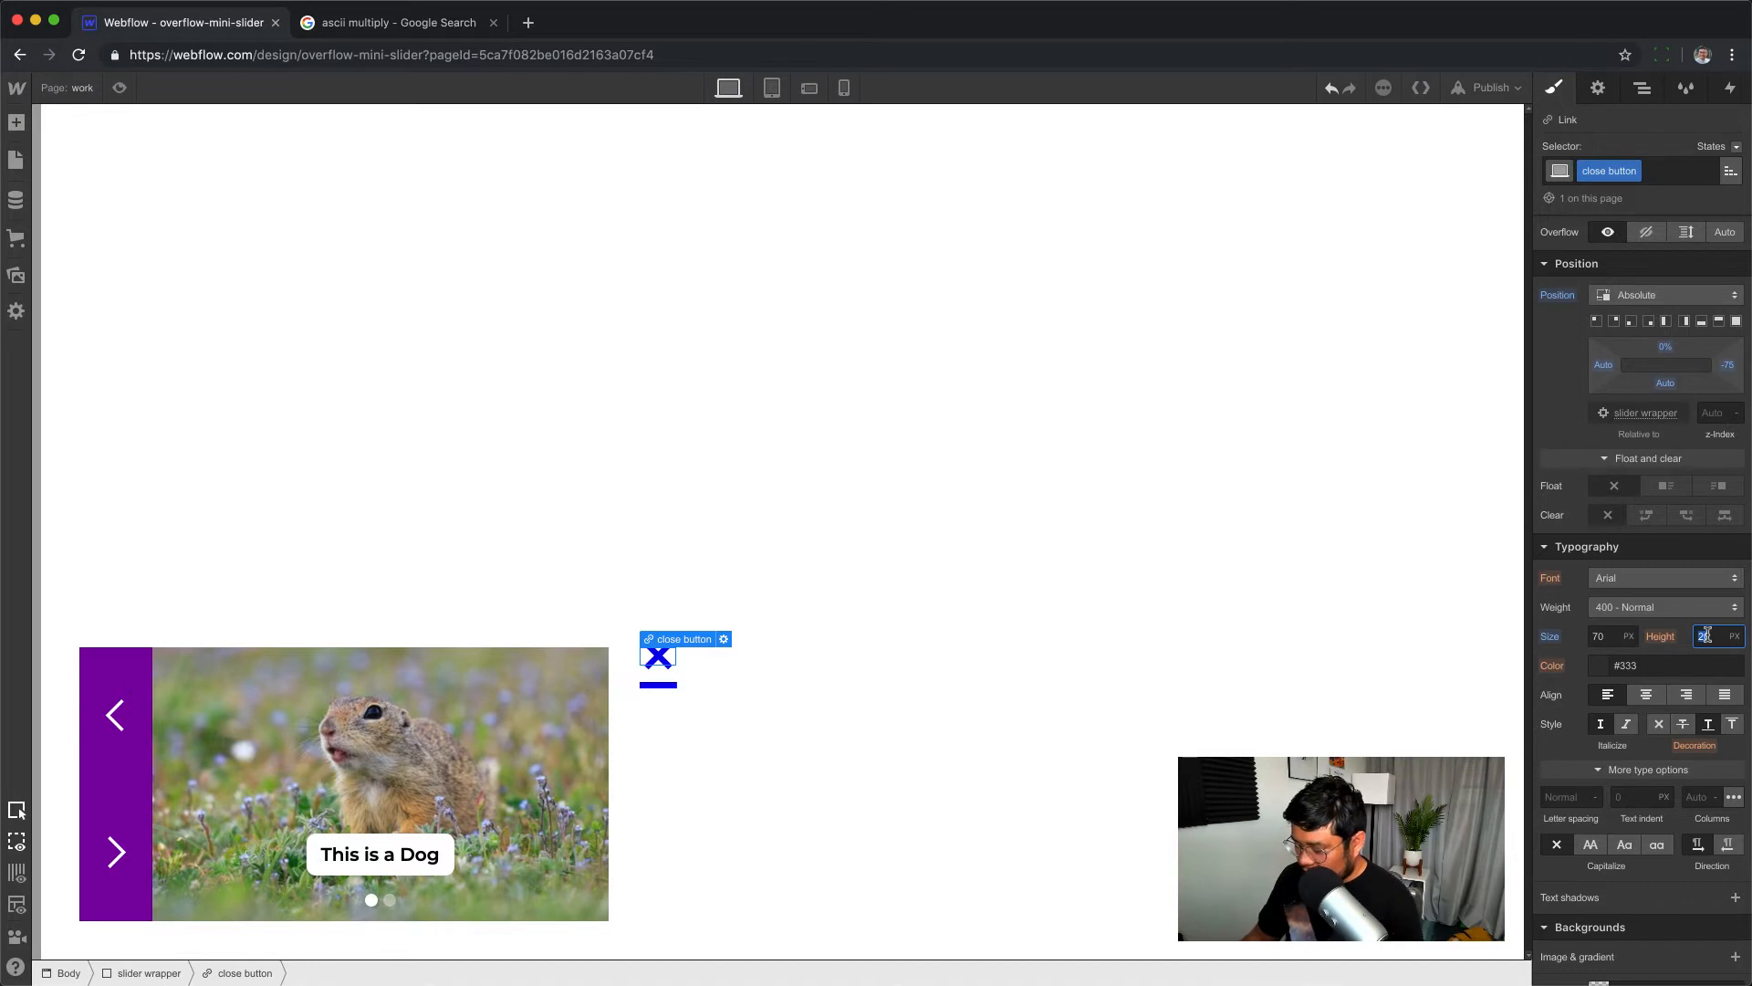
key("Return")
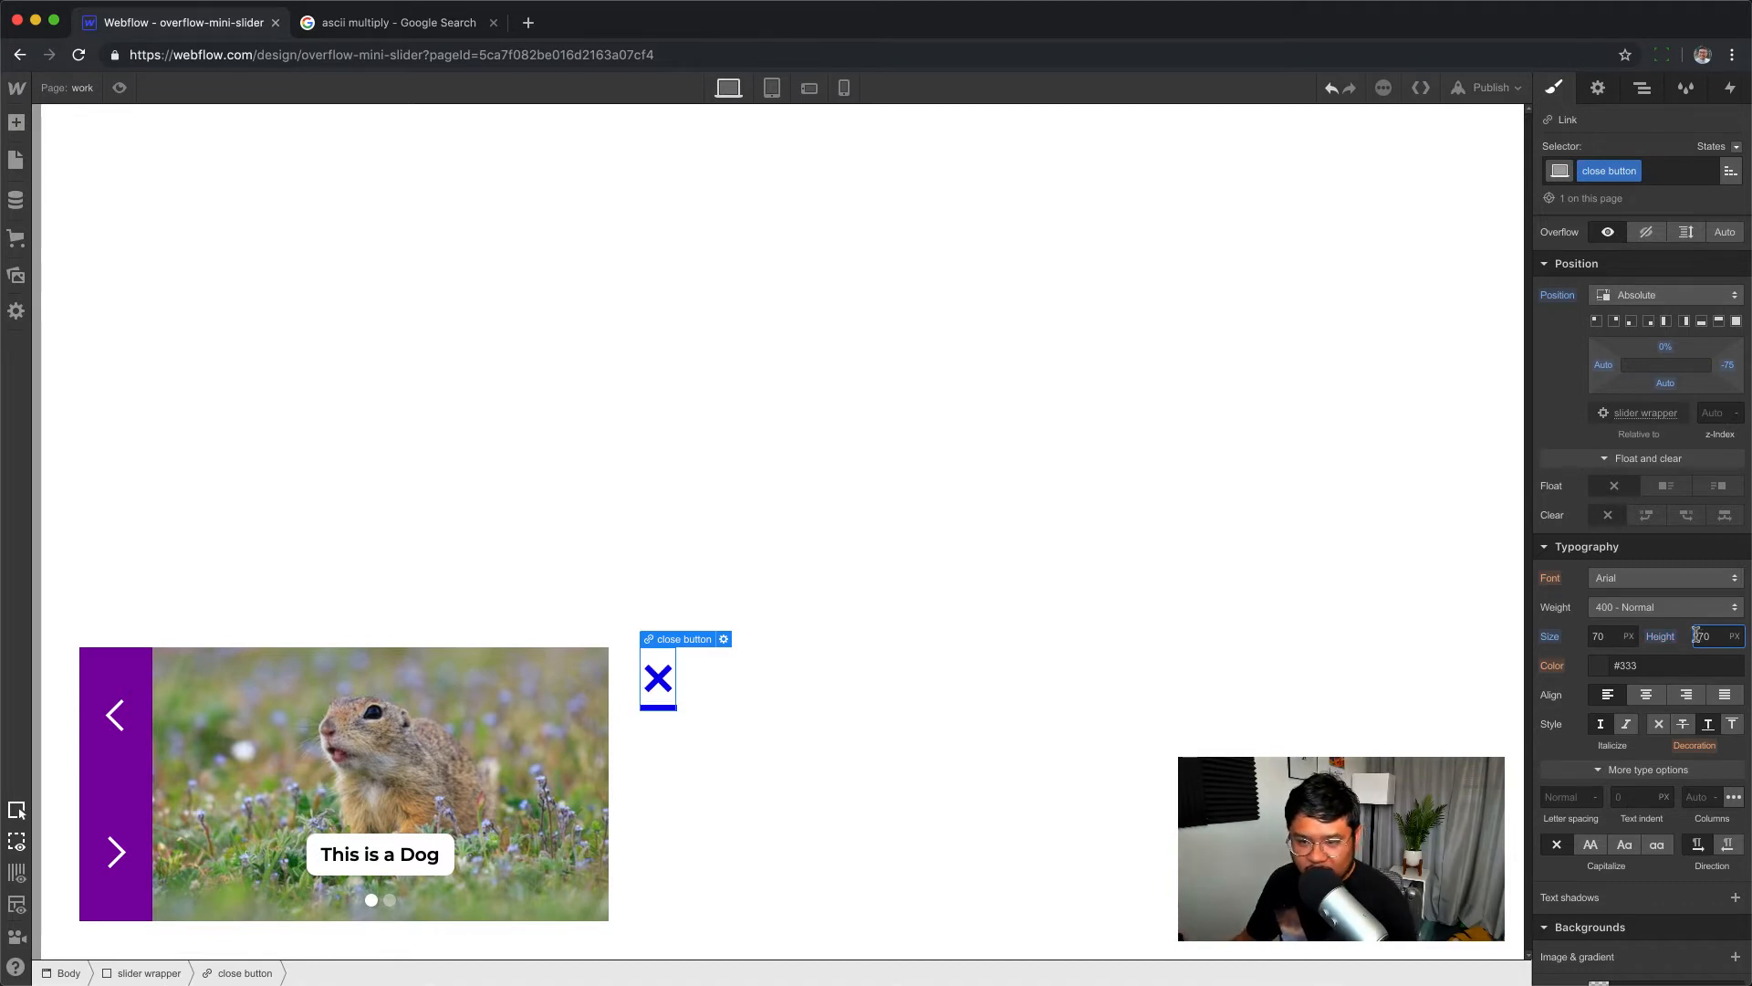
- Set both the font size and the line height of the close button to 40 px
left_click(1612, 636)
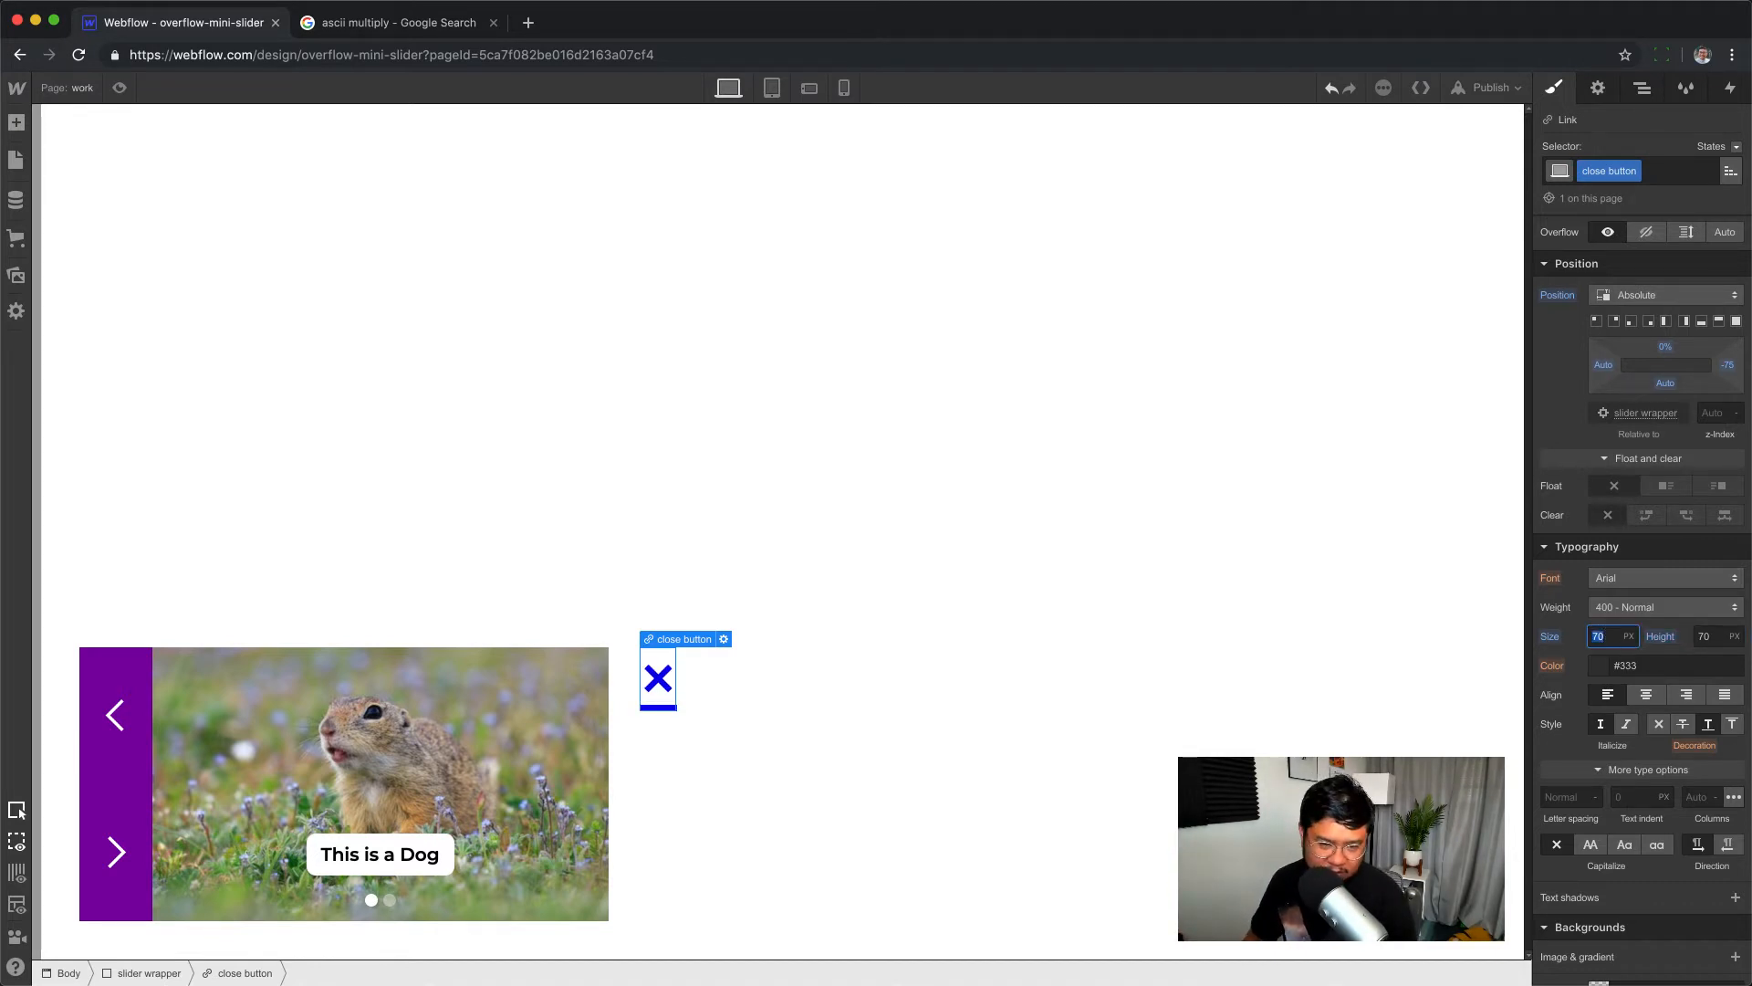
type("50")
key("shift+Down")
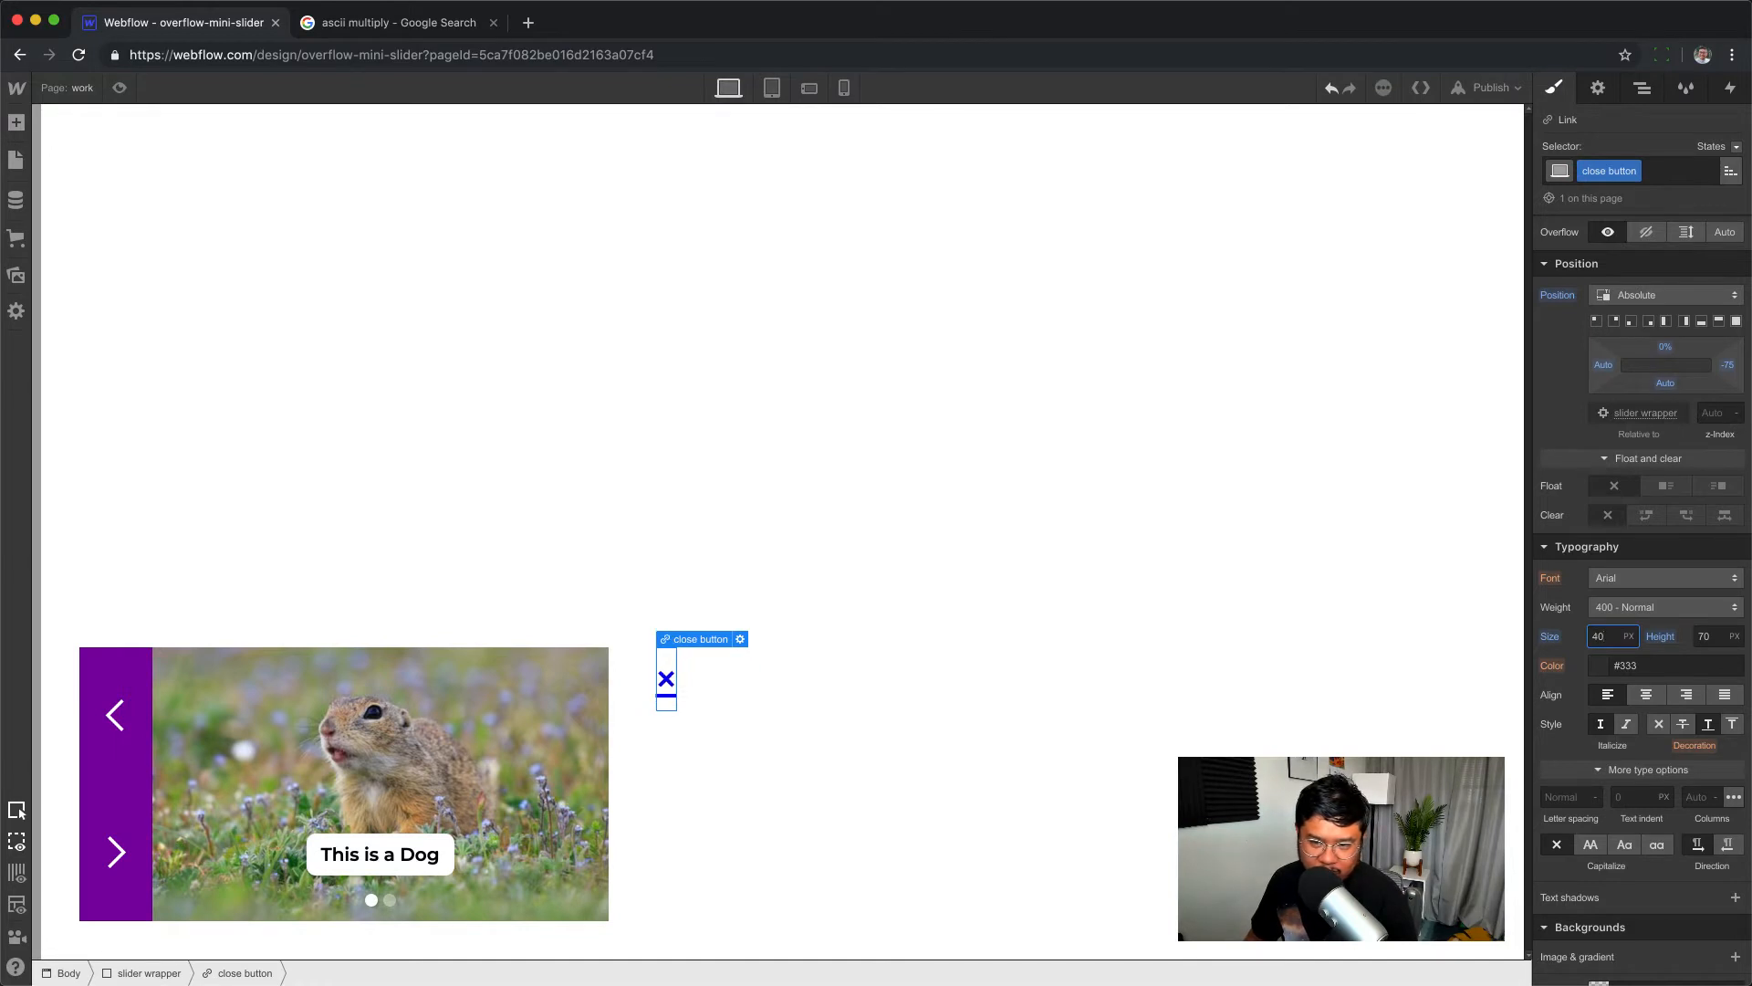
key("Tab")
type("40")
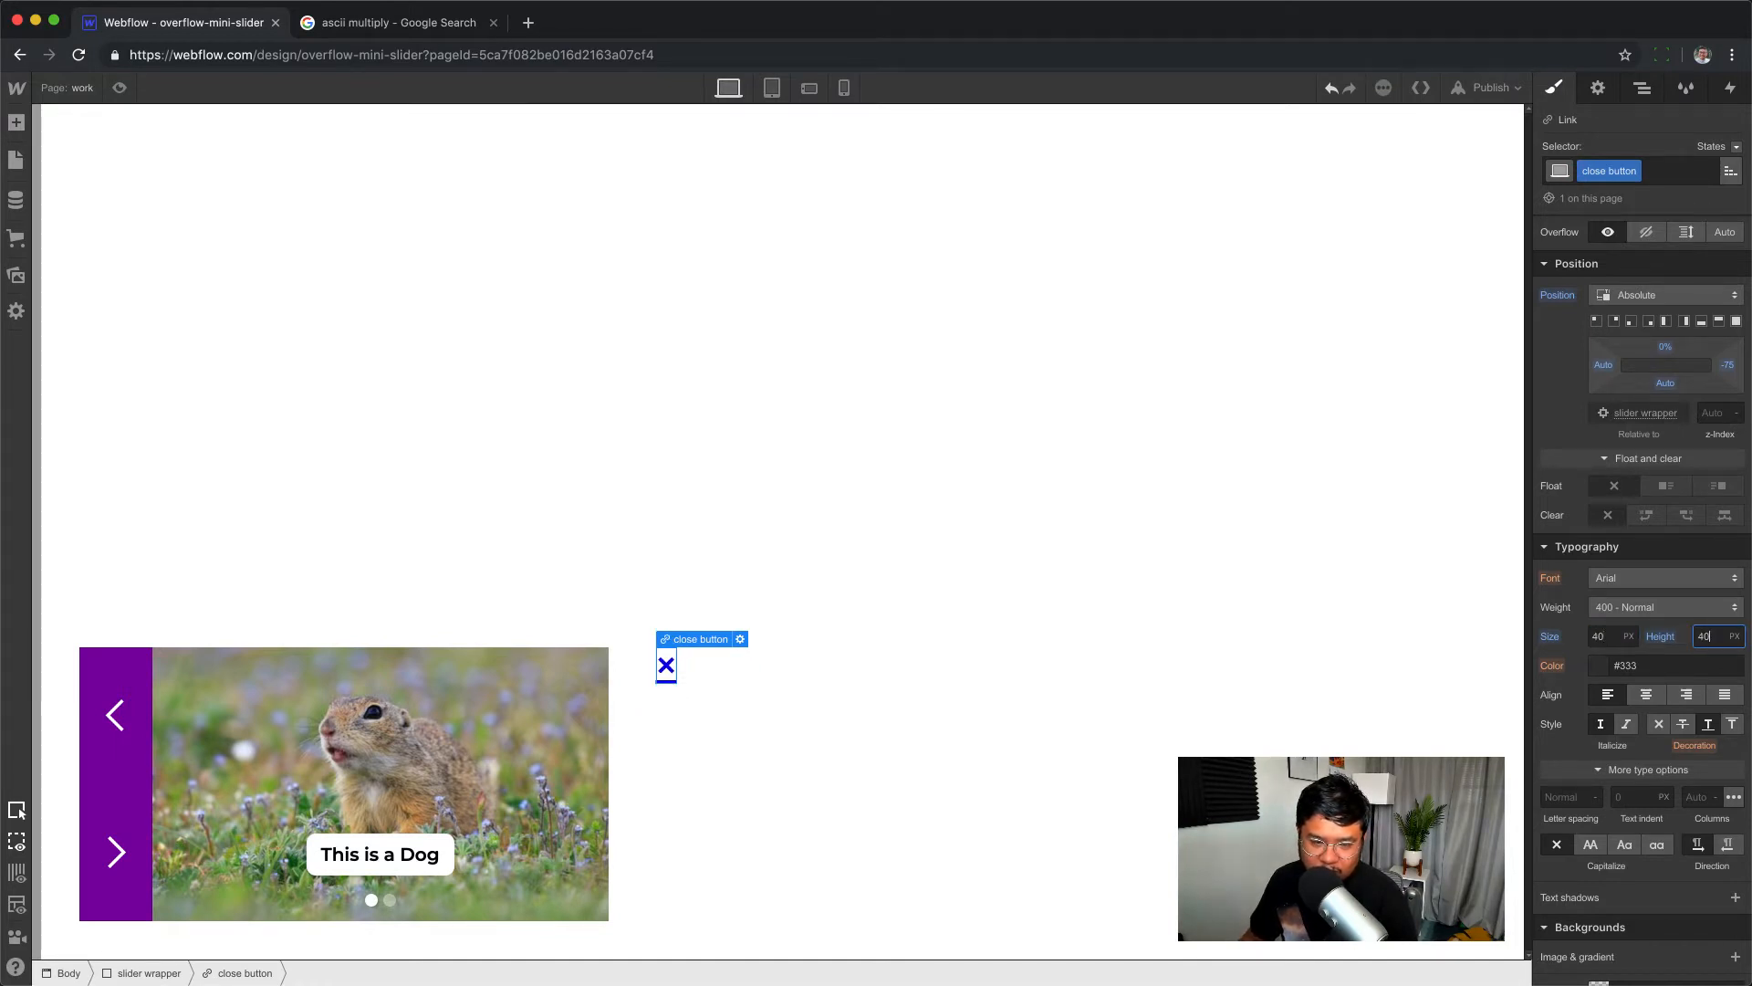
- Remove the close button's underline and color its text with the Dark Magenta swatch
left_click(1660, 724)
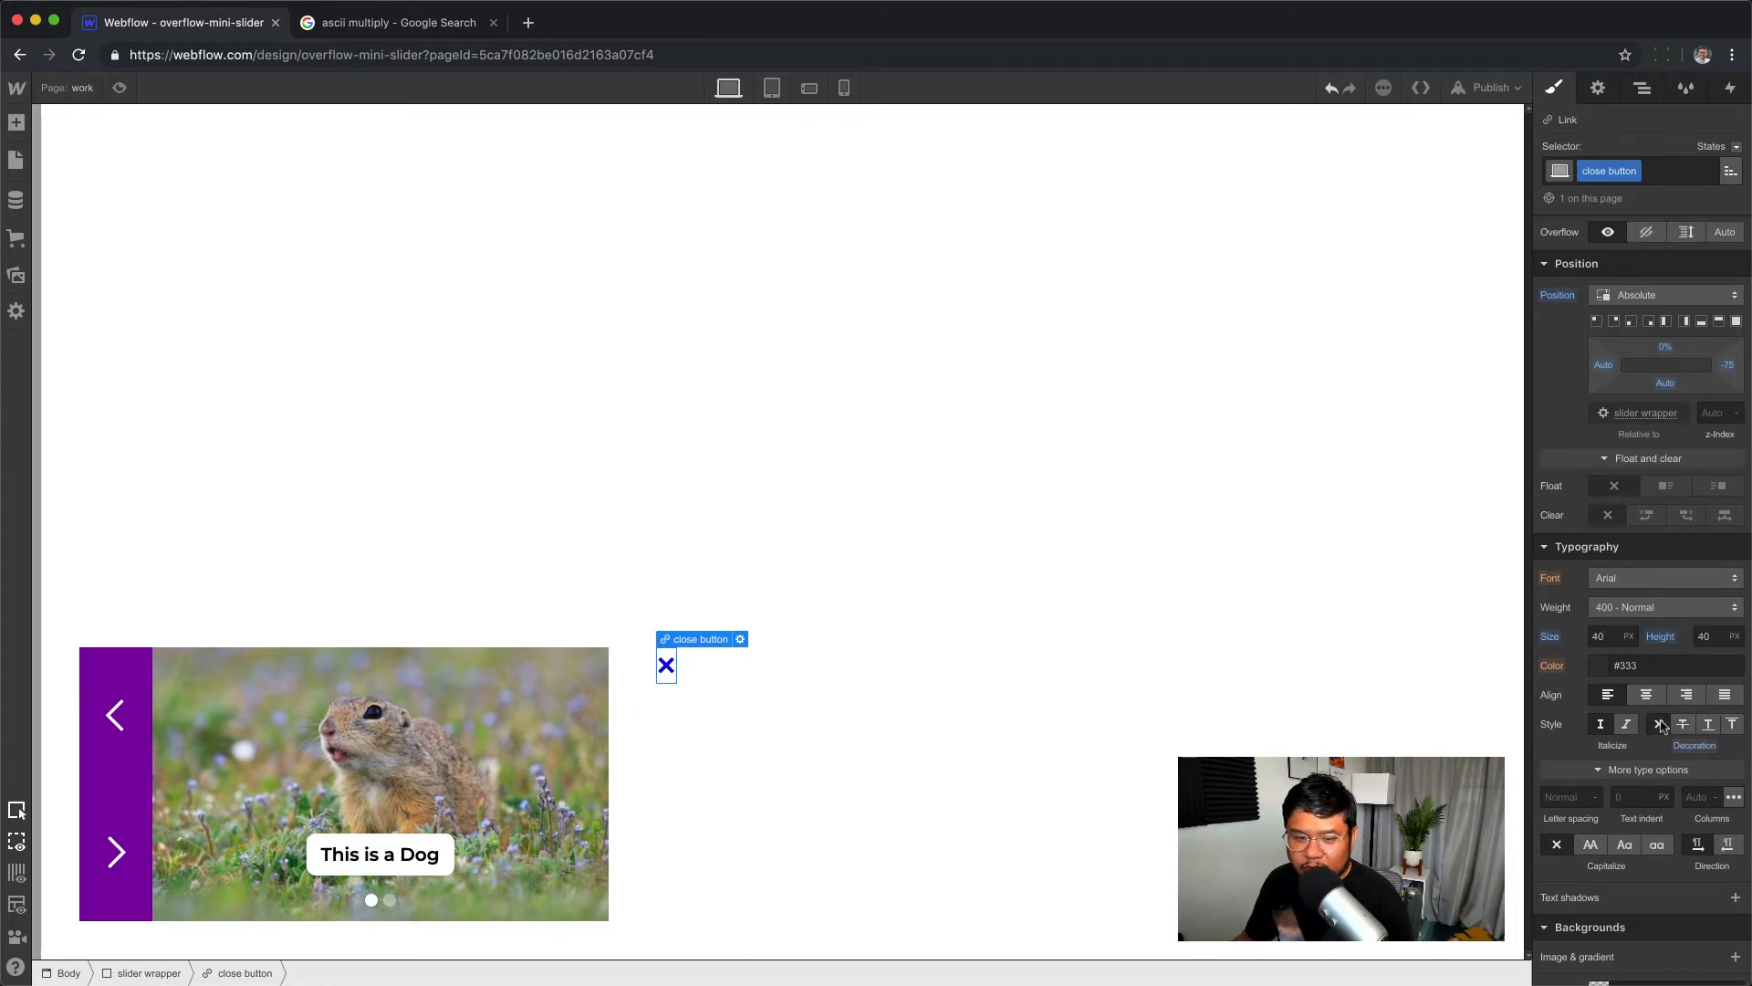
left_click(1599, 669)
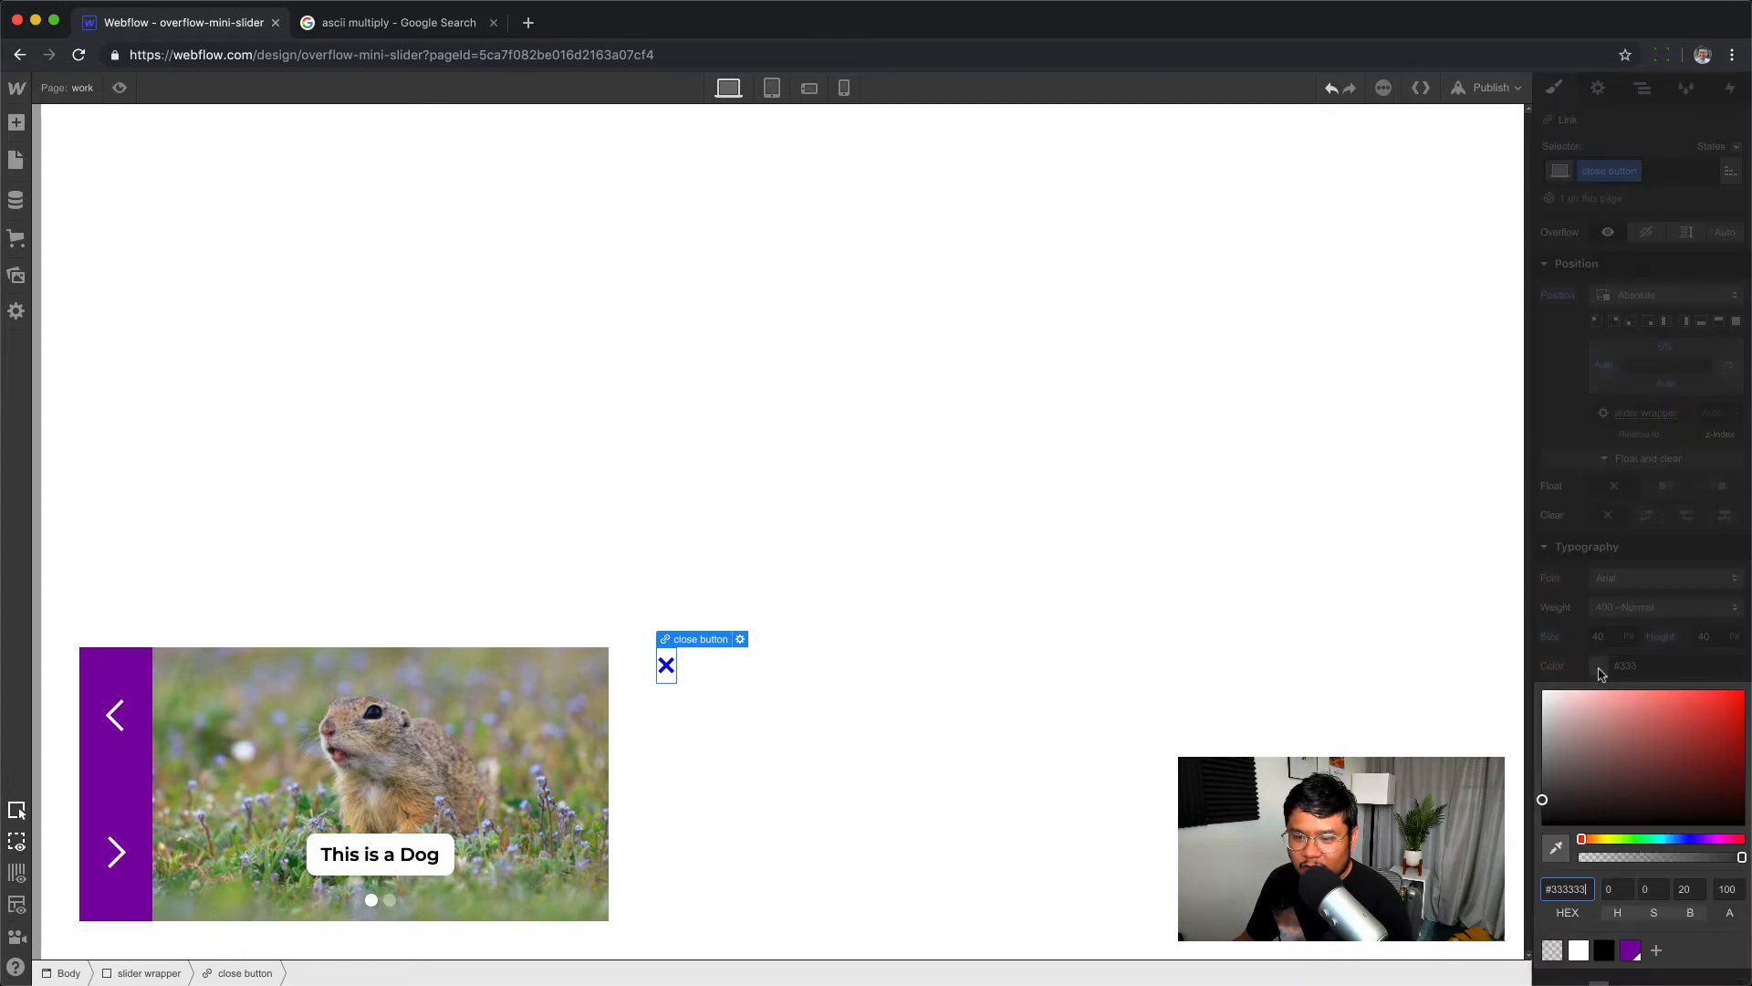
left_click(1631, 951)
- Give the close button 8 px padding on all sides and a 3 px solid Dark Magenta border
scroll(1666, 826, "up", 5)
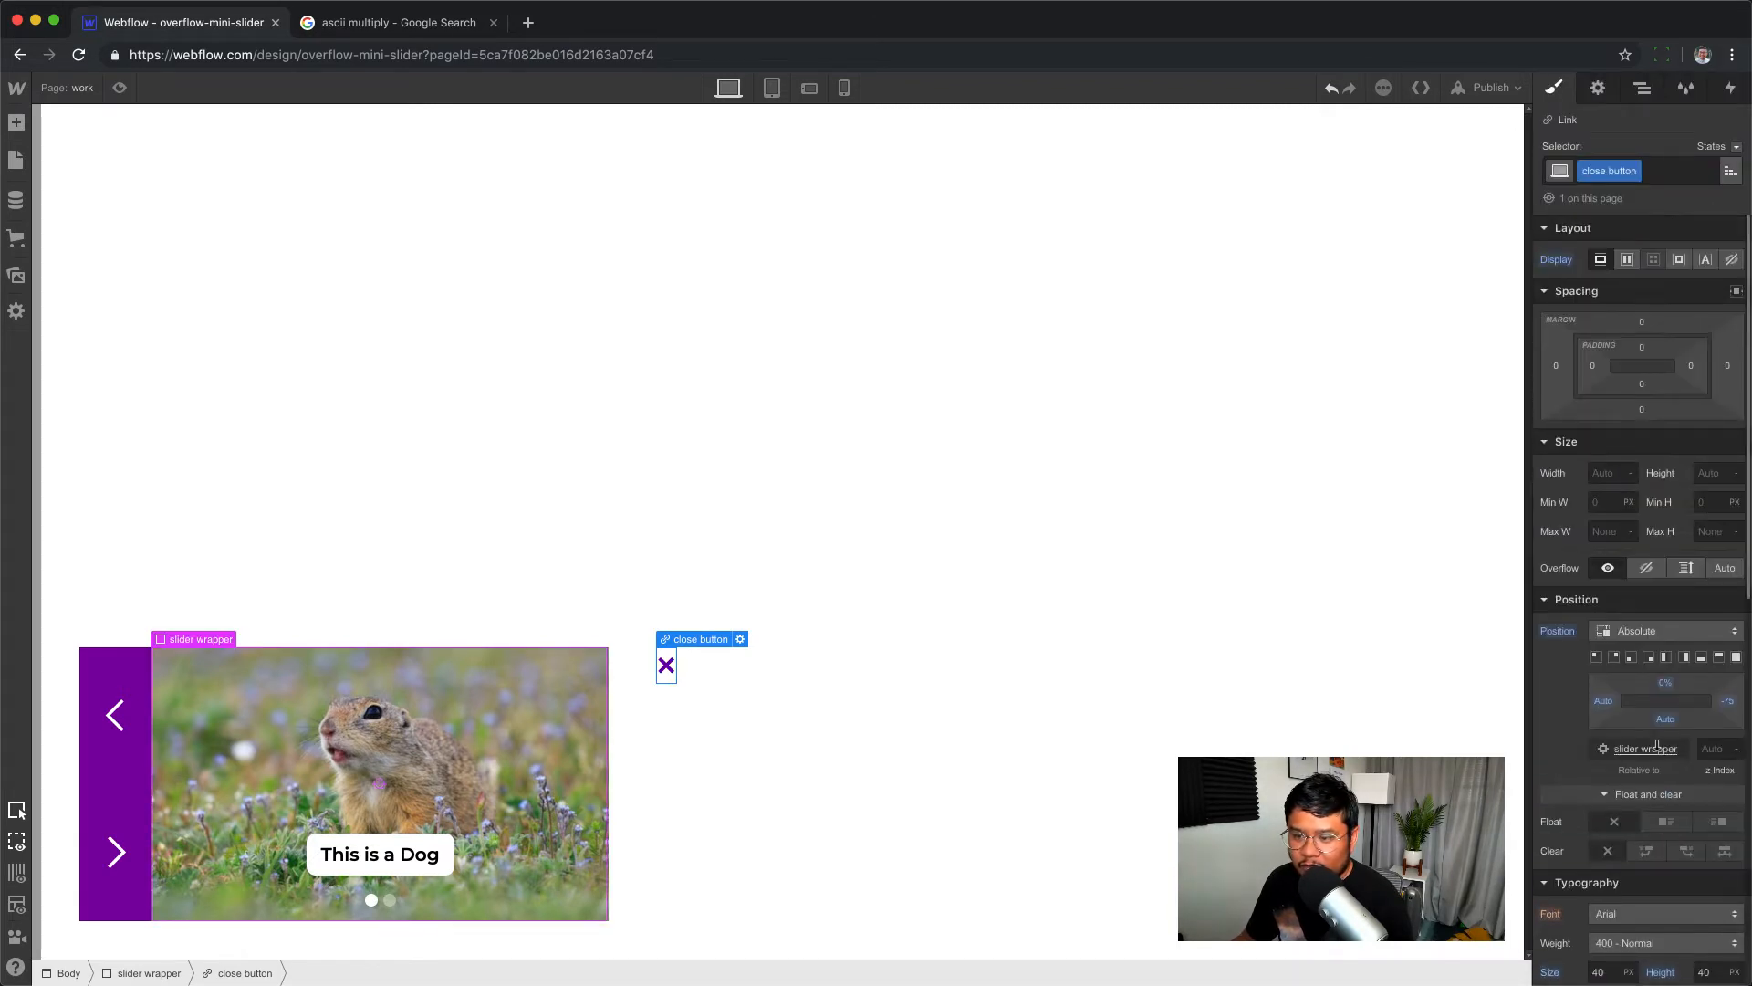
left_click_drag(1653, 368, 1653, 372)
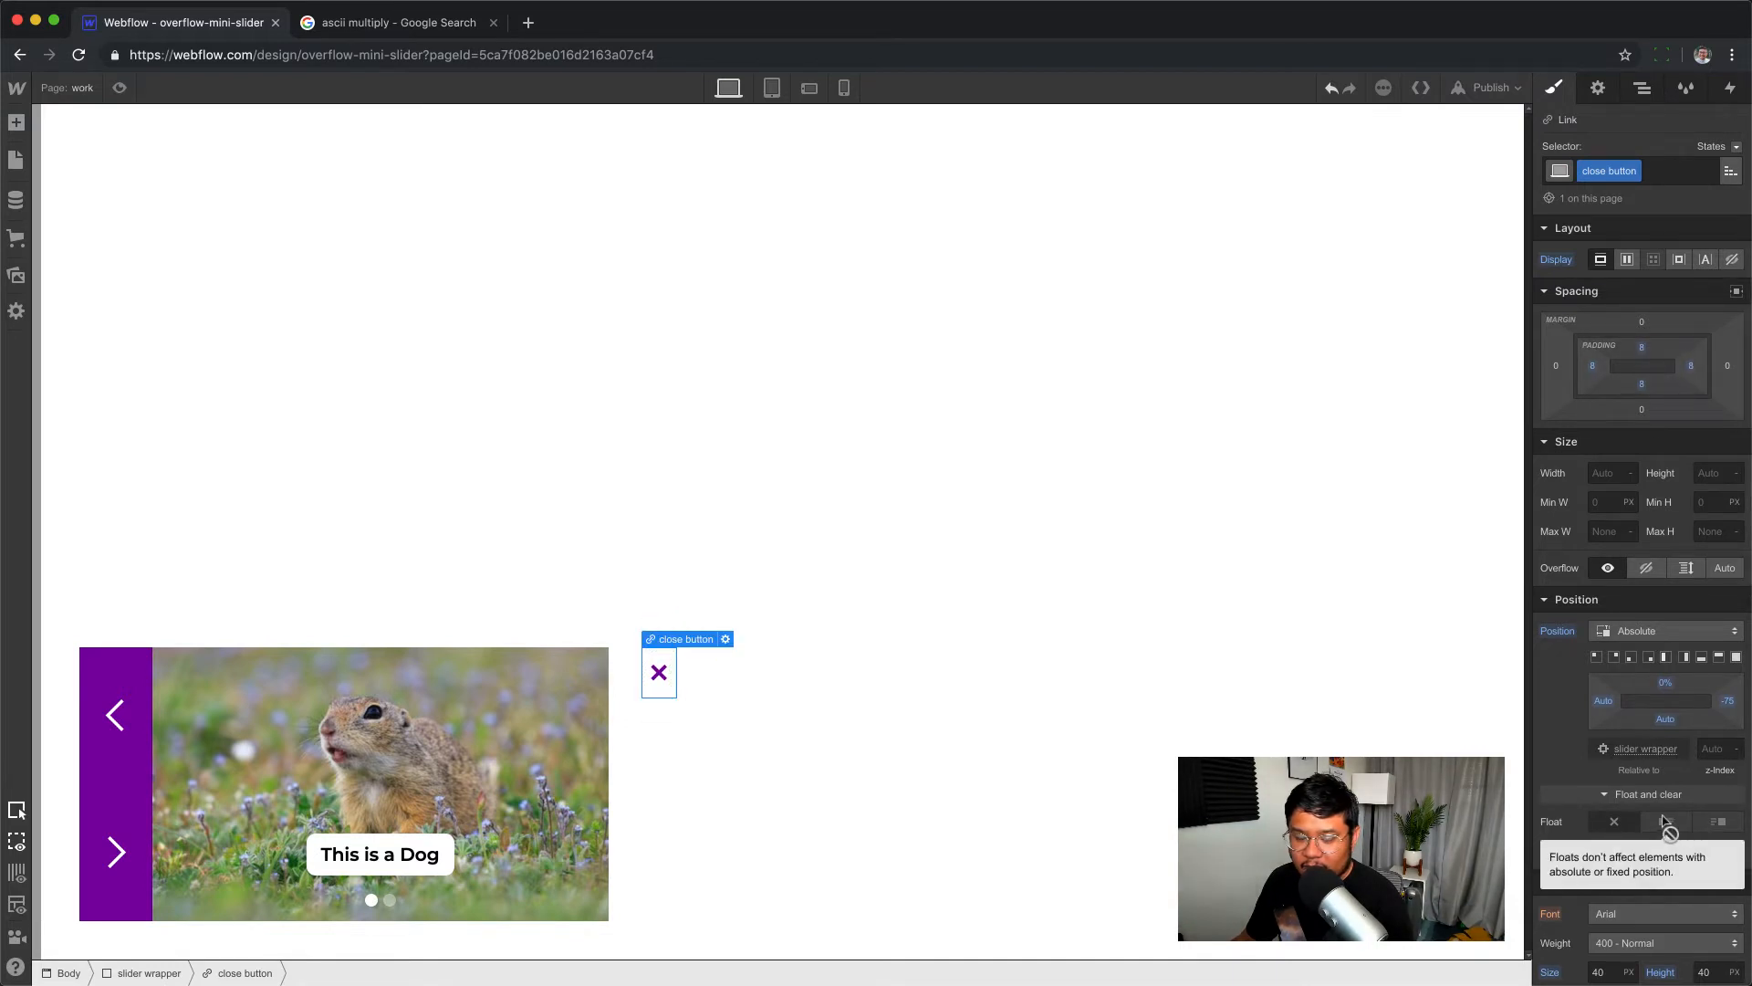
scroll(1665, 820, "down", 4)
scroll(1665, 820, "down", 15)
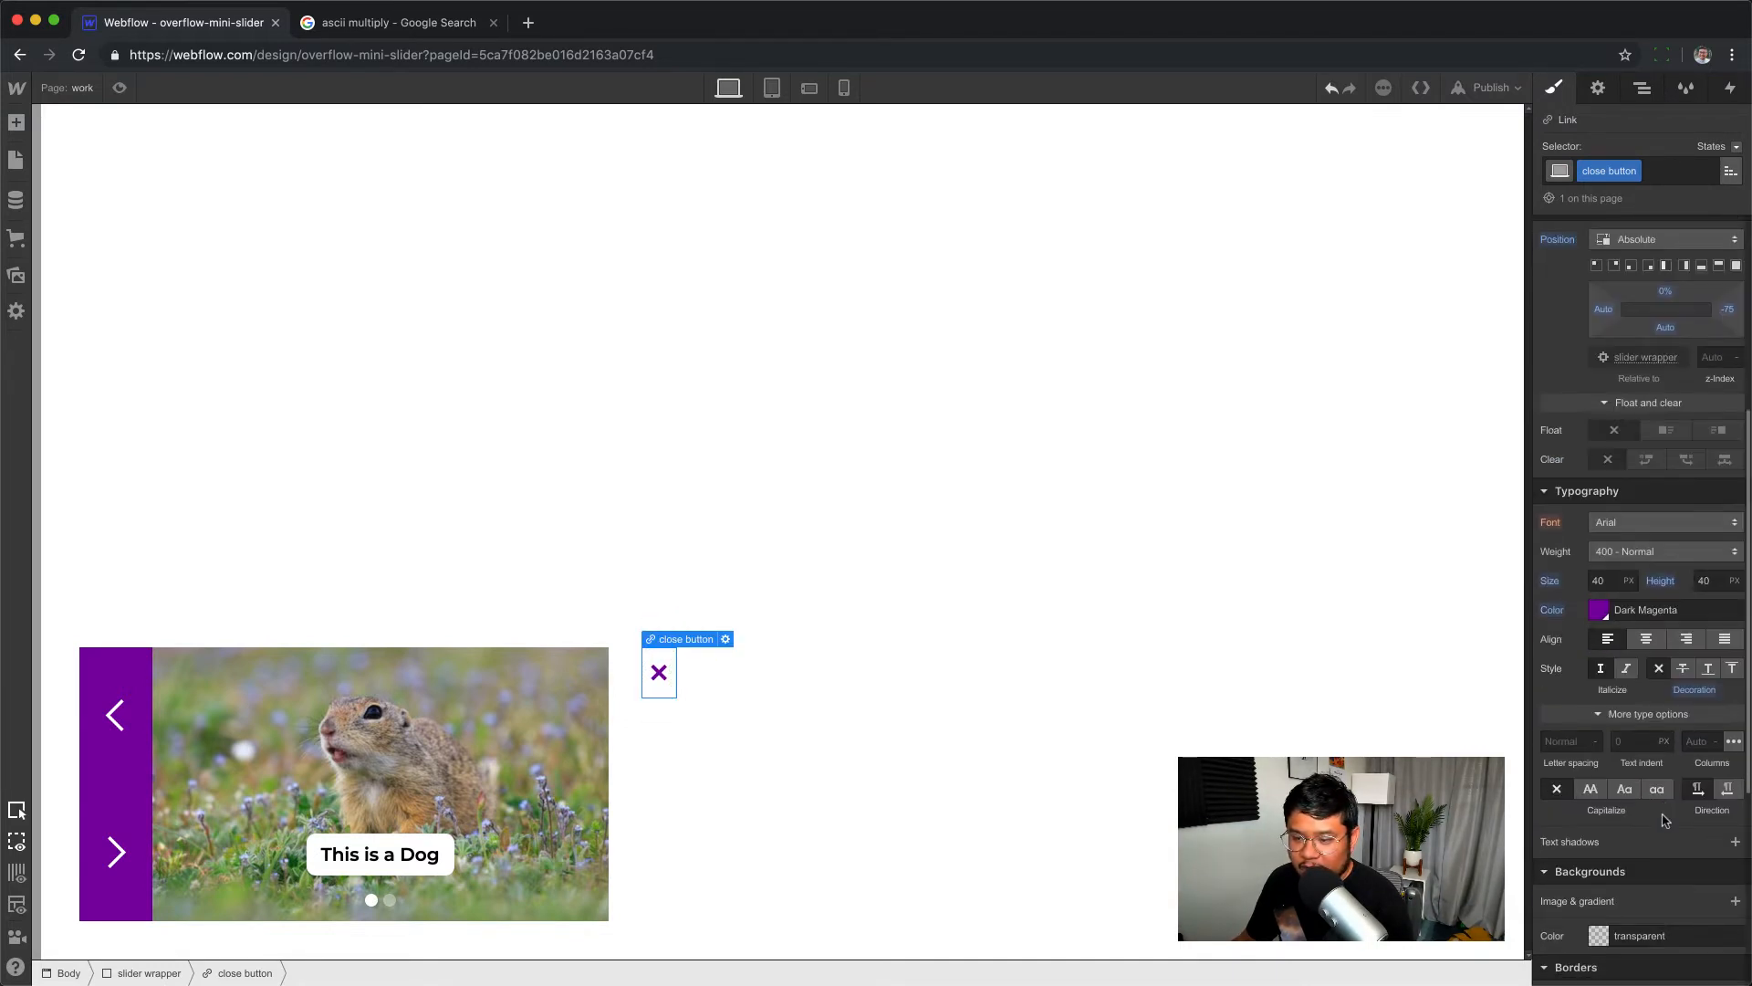
left_click(1690, 773)
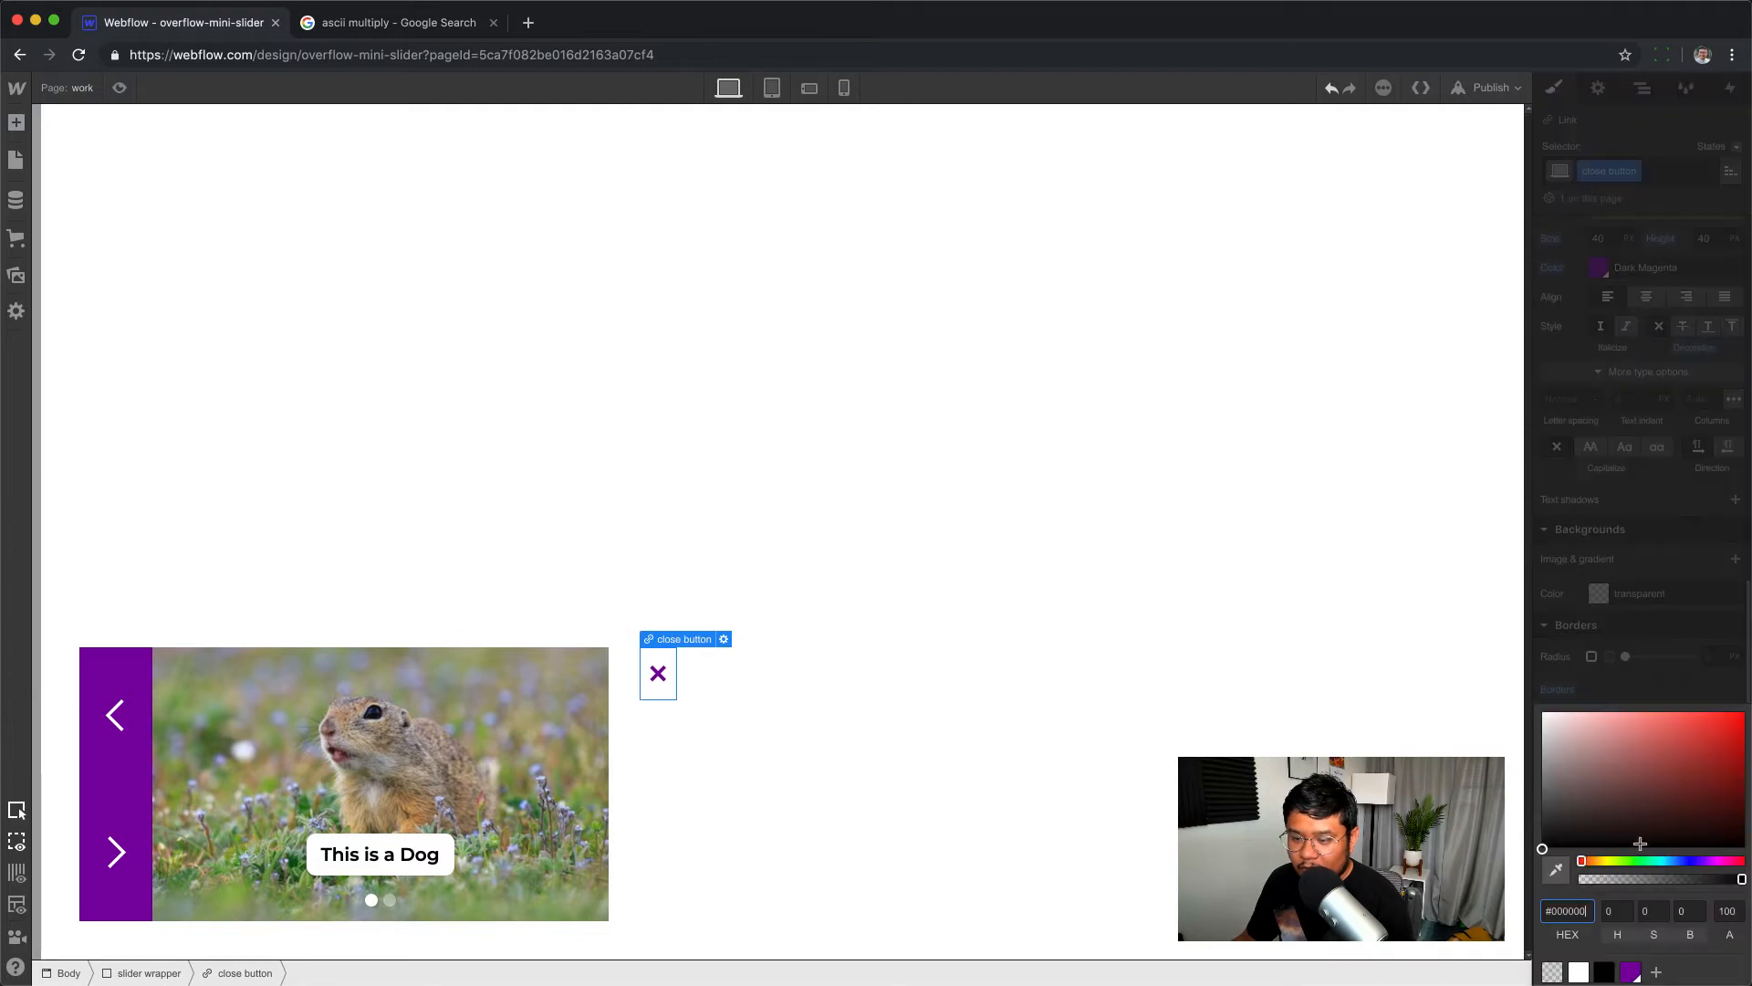
left_click(1629, 973)
left_click(1687, 634)
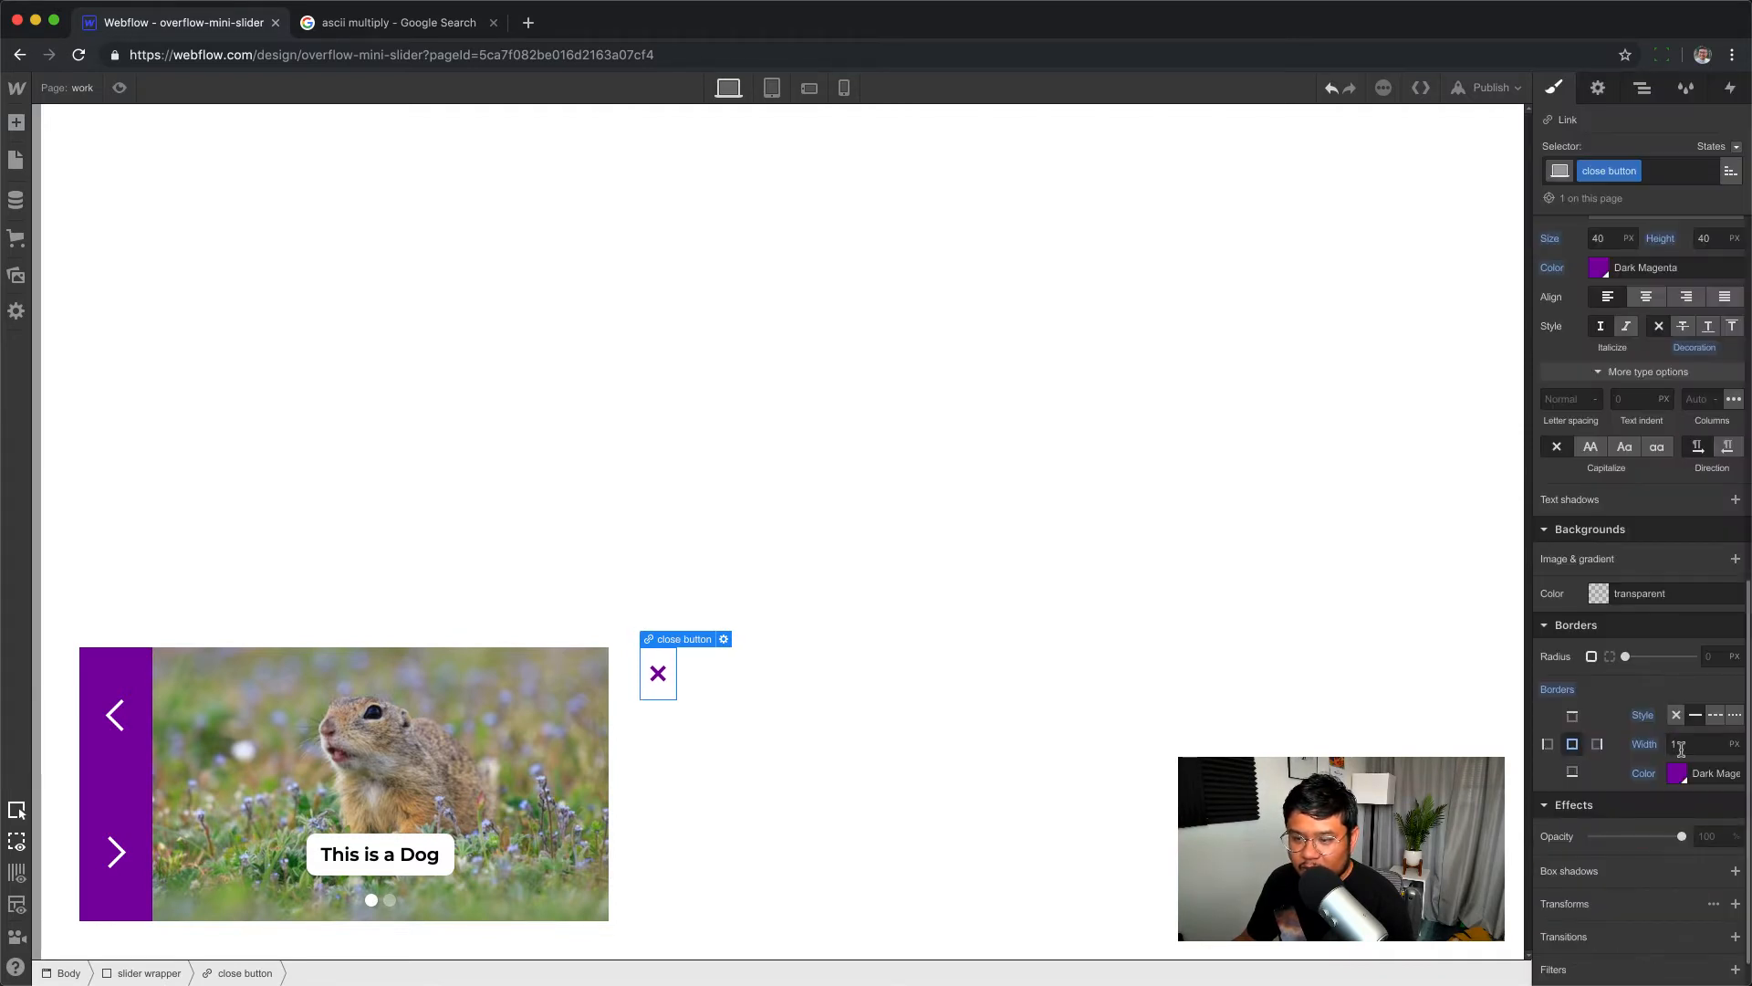
left_click(1697, 744)
type("3")
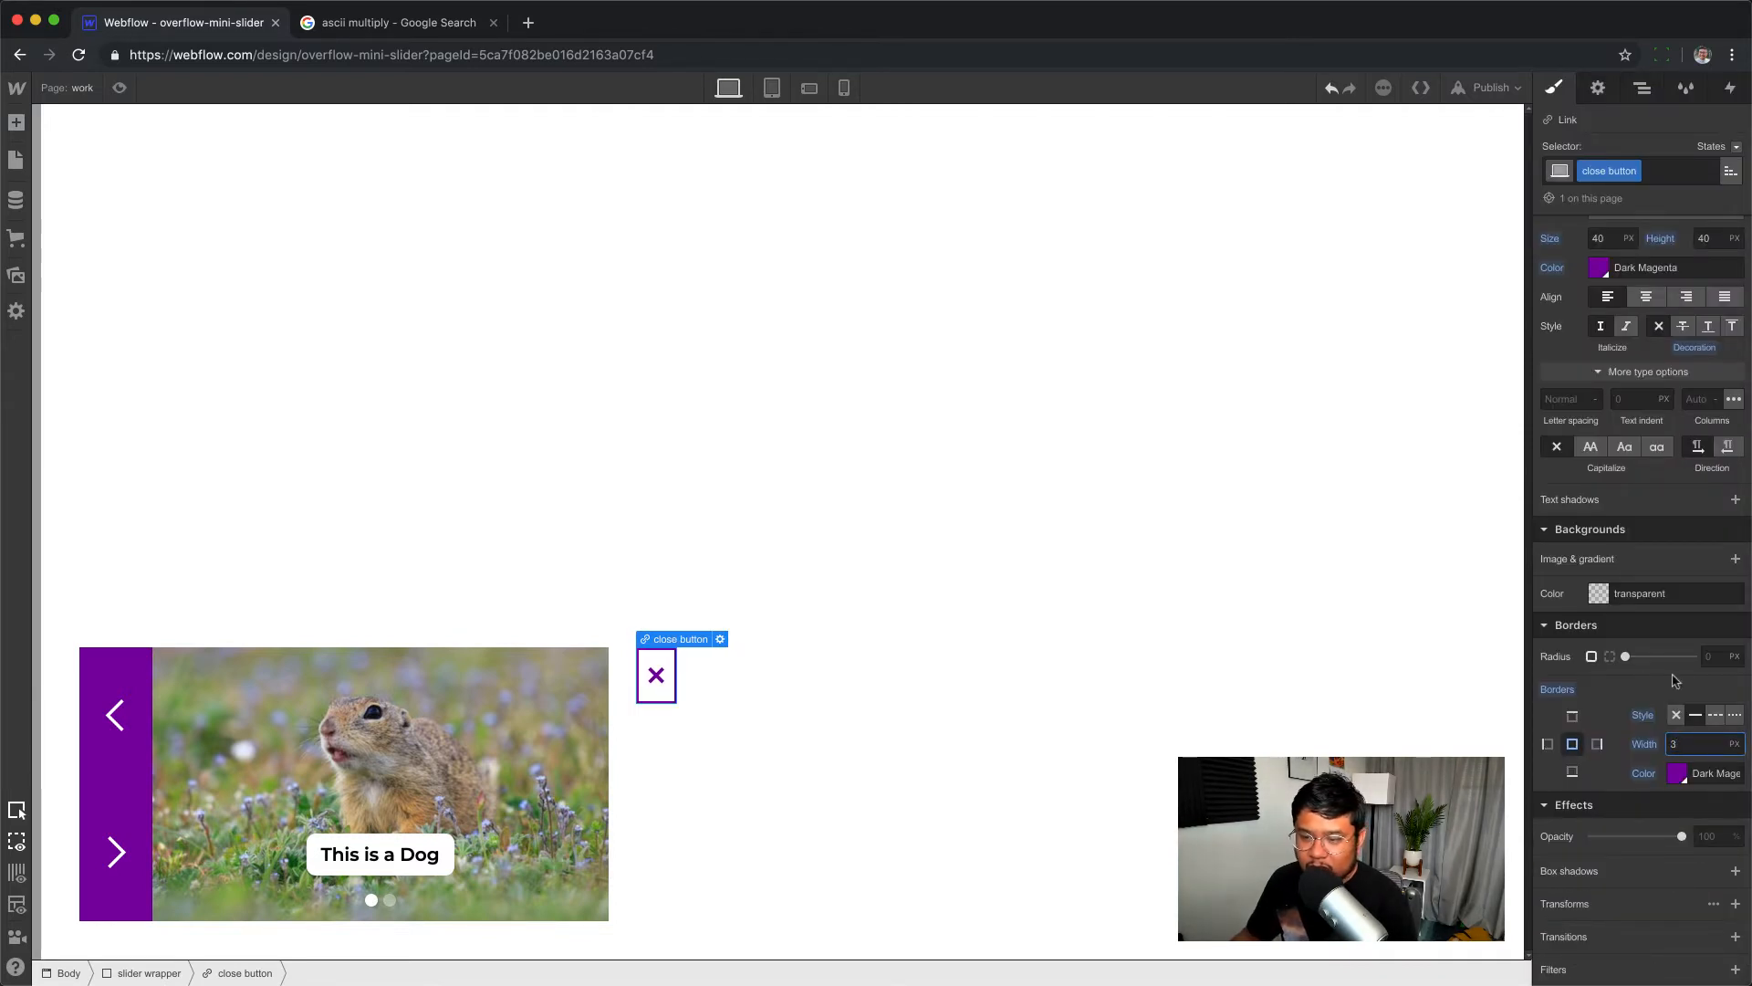
- Round the close button's border corners with a 10 px radius
left_click(1714, 656)
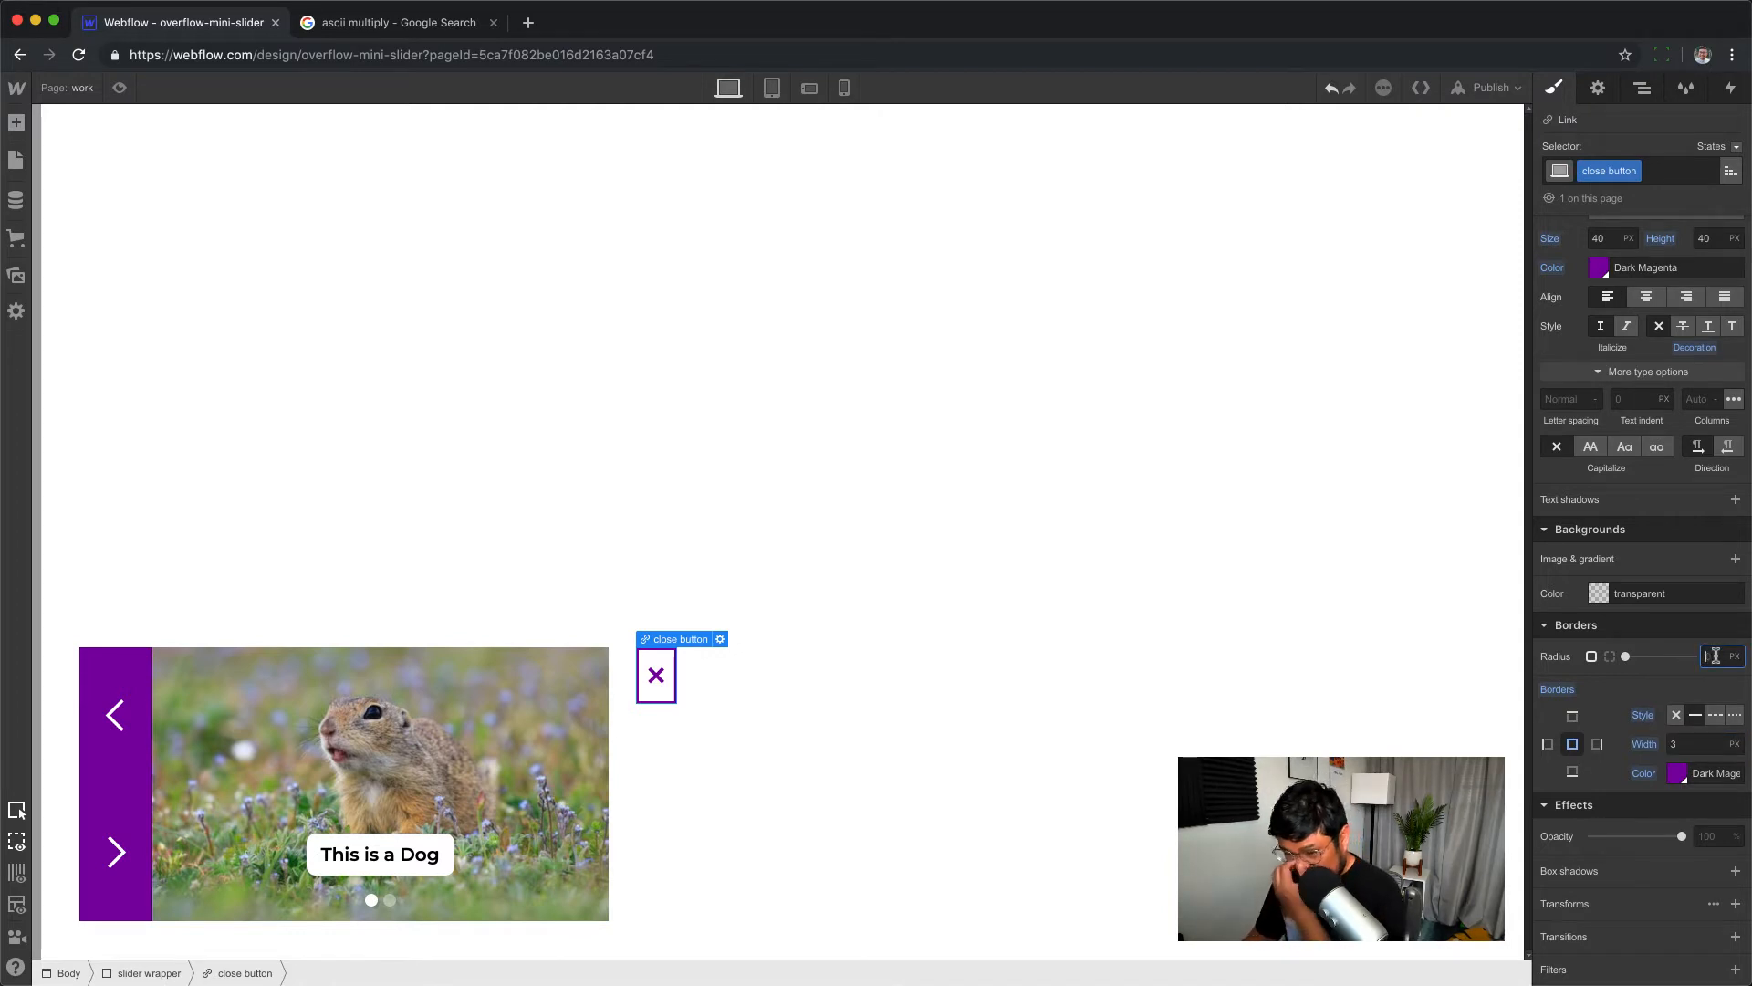
type("10")
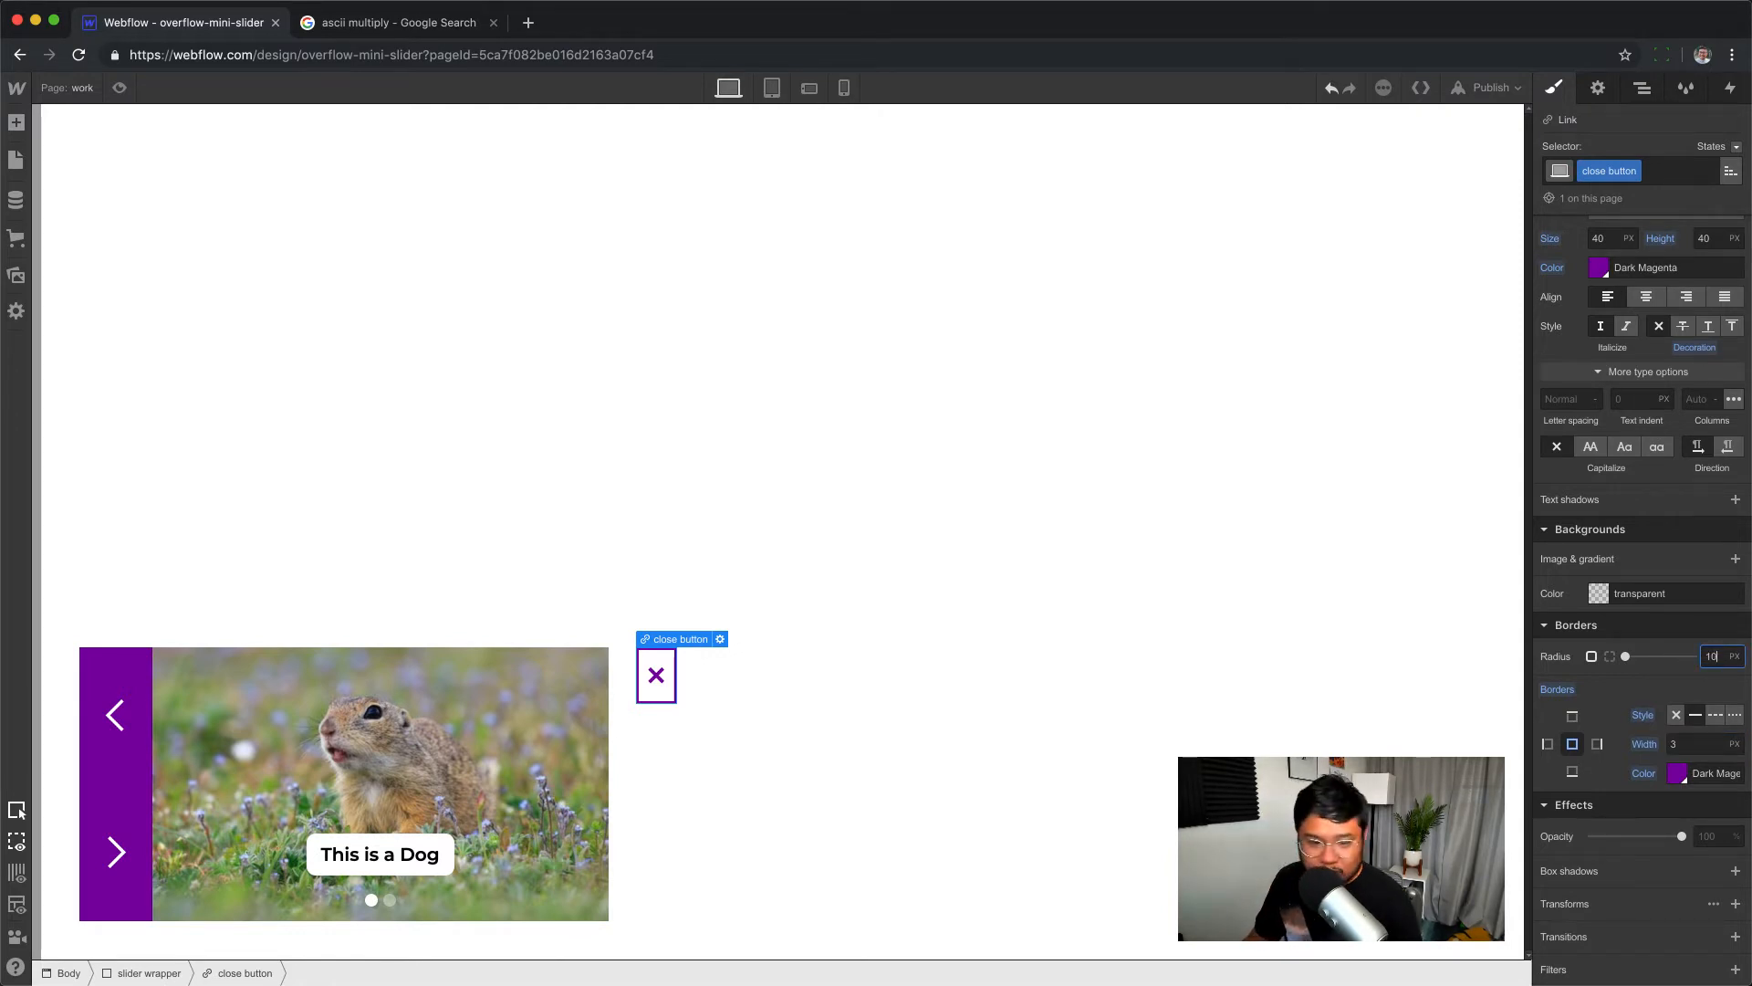
left_click(838, 584)
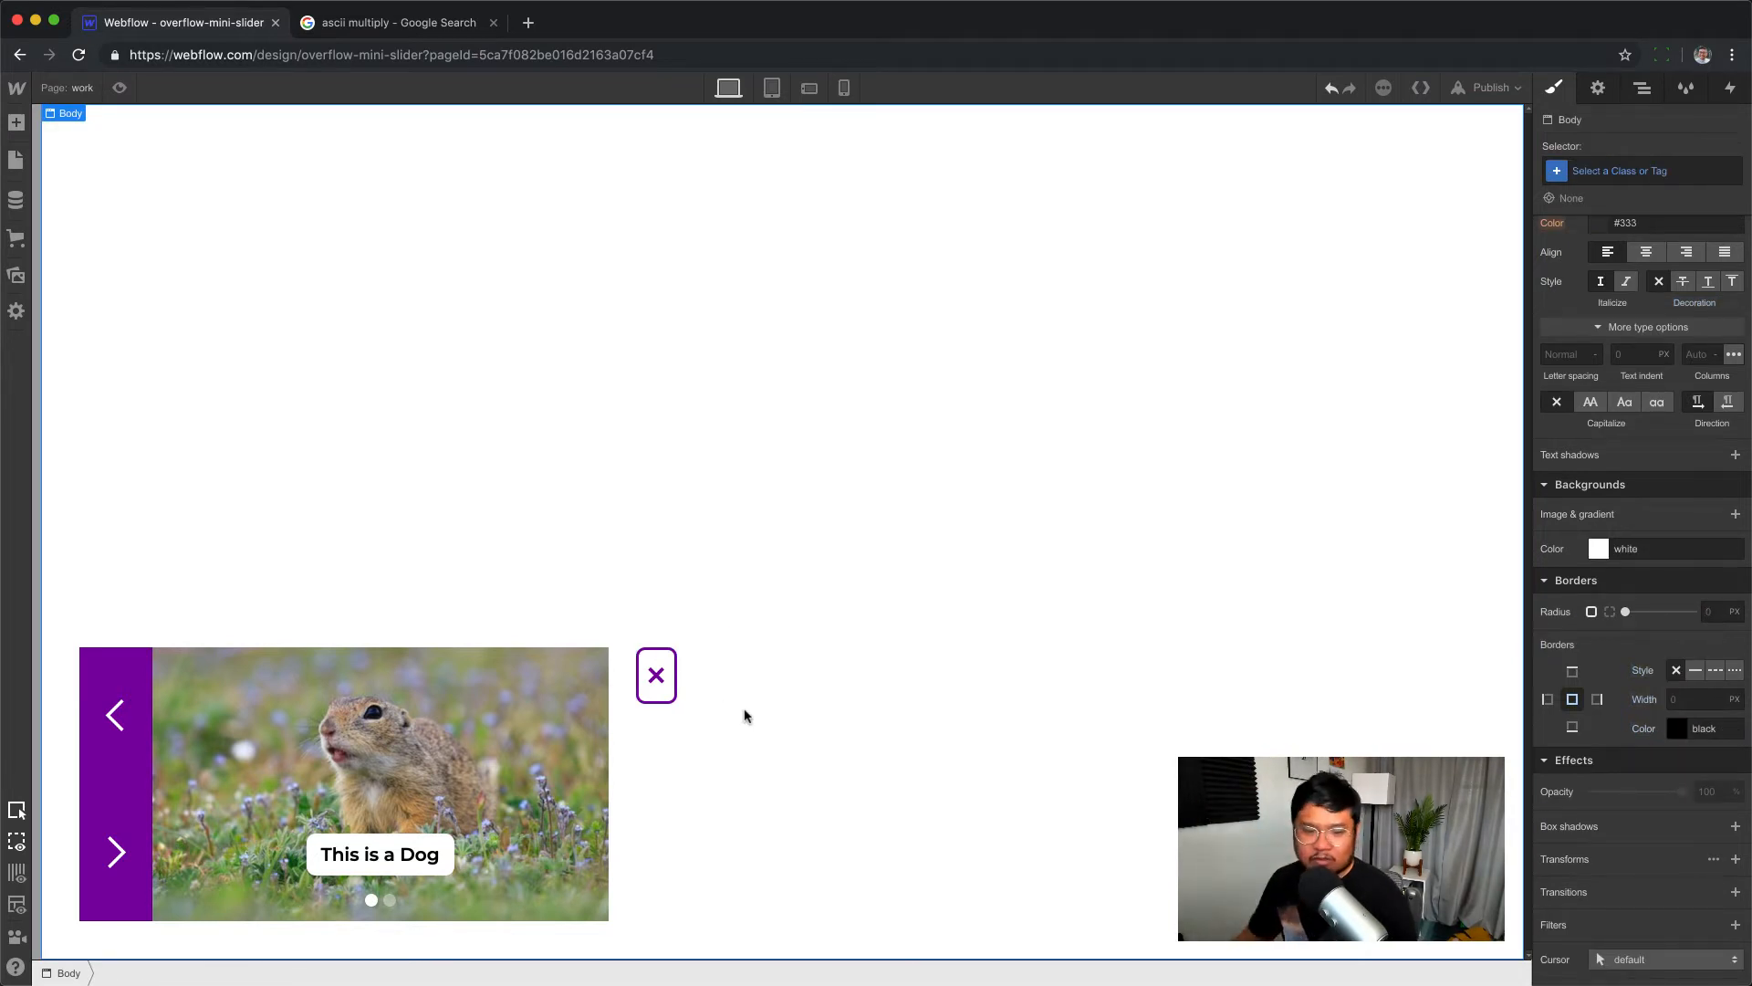
- Reduce the close button's line height to 24 px so its bordered box is nearly square
left_click(660, 697)
scroll(1674, 584, "up", 4)
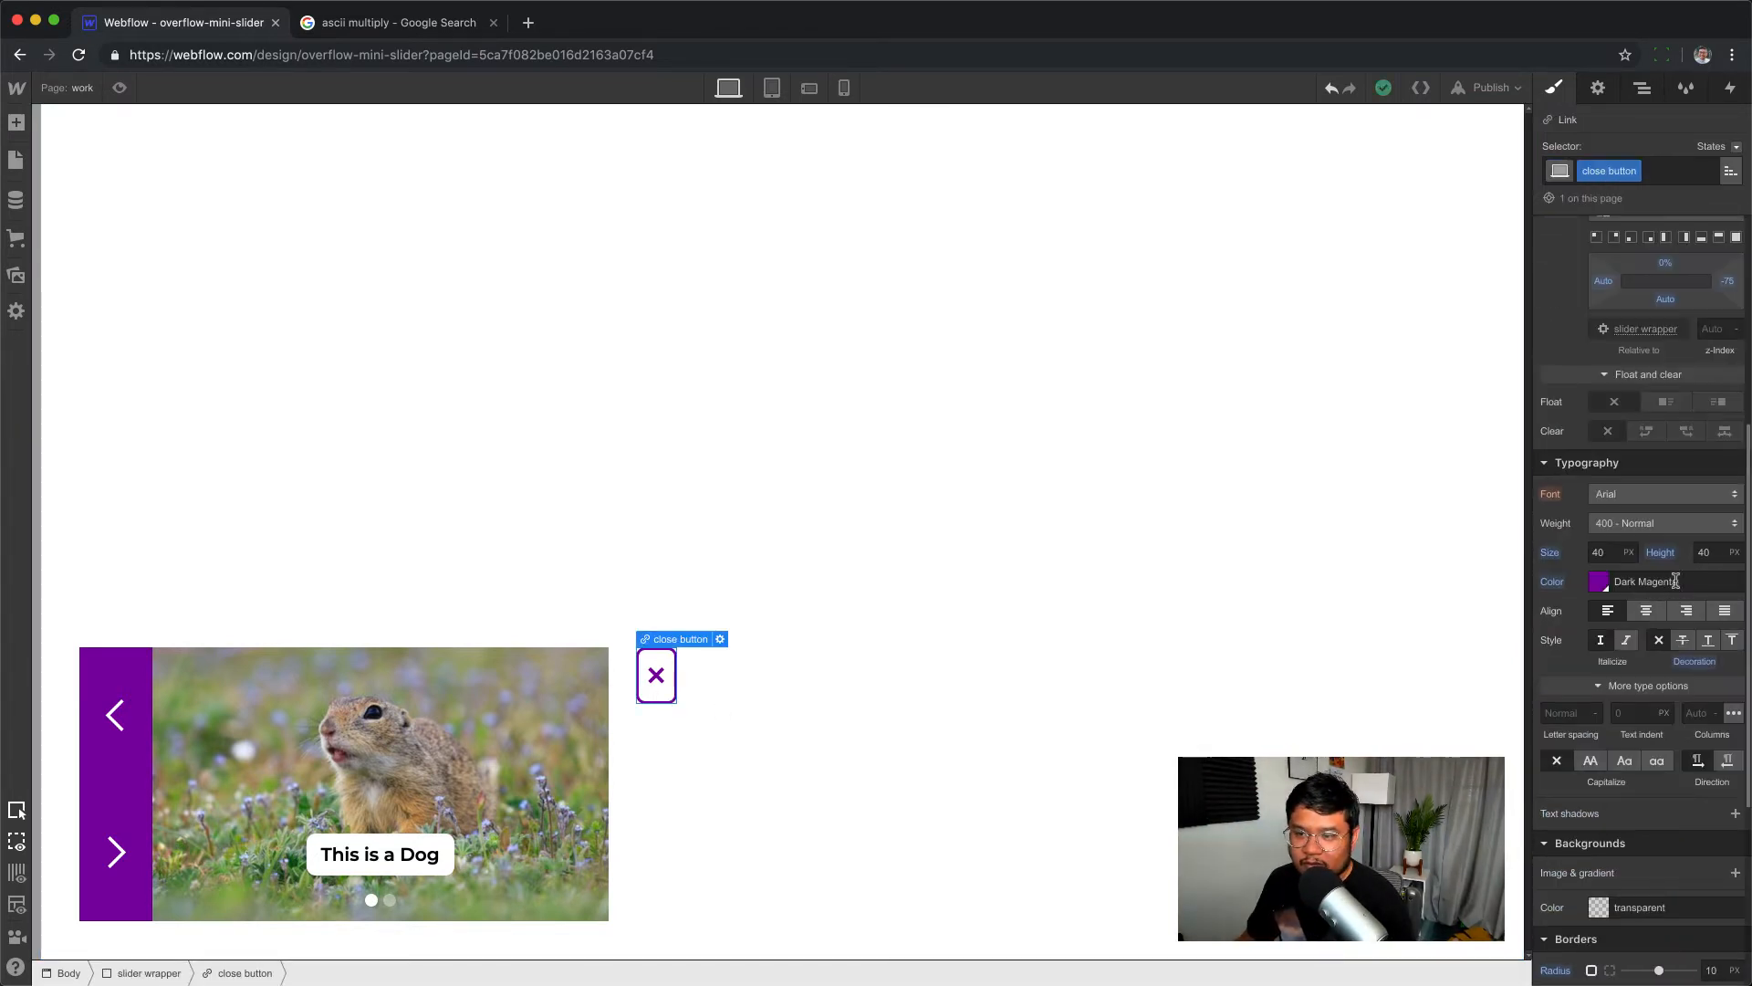
left_click(1704, 552)
type("30")
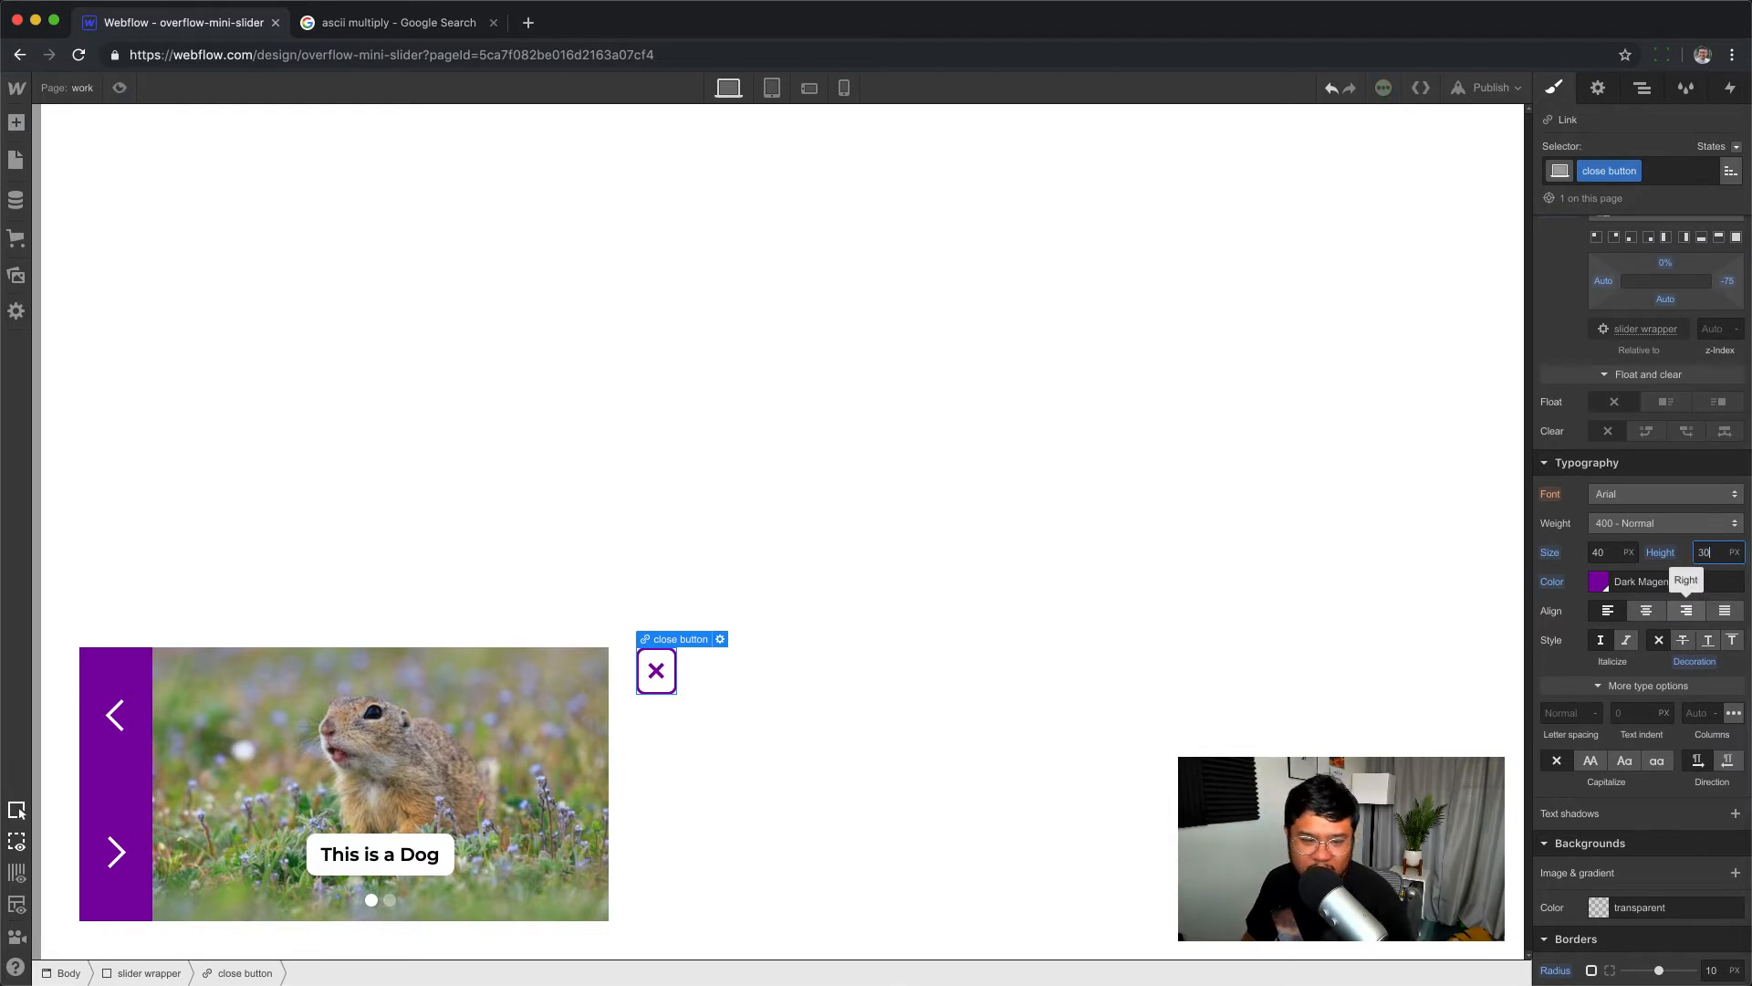
key("Down")
key("Down")
key("Down")
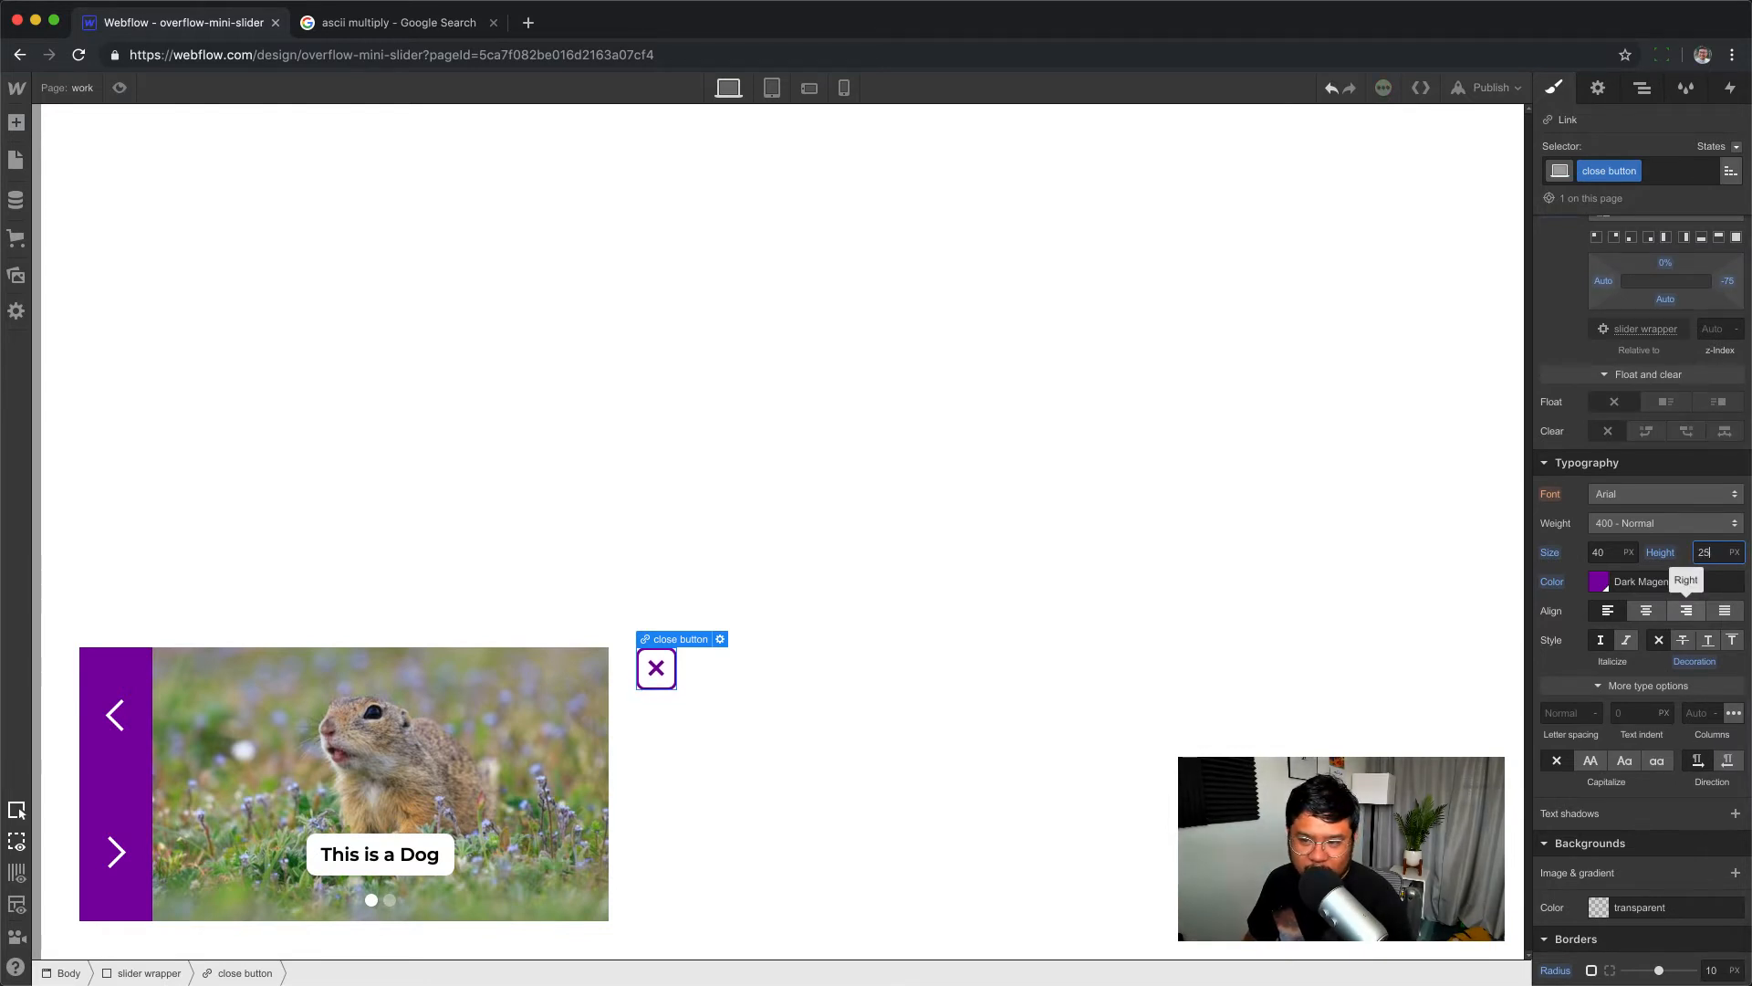
key("Up")
key("Up")
key("Up")
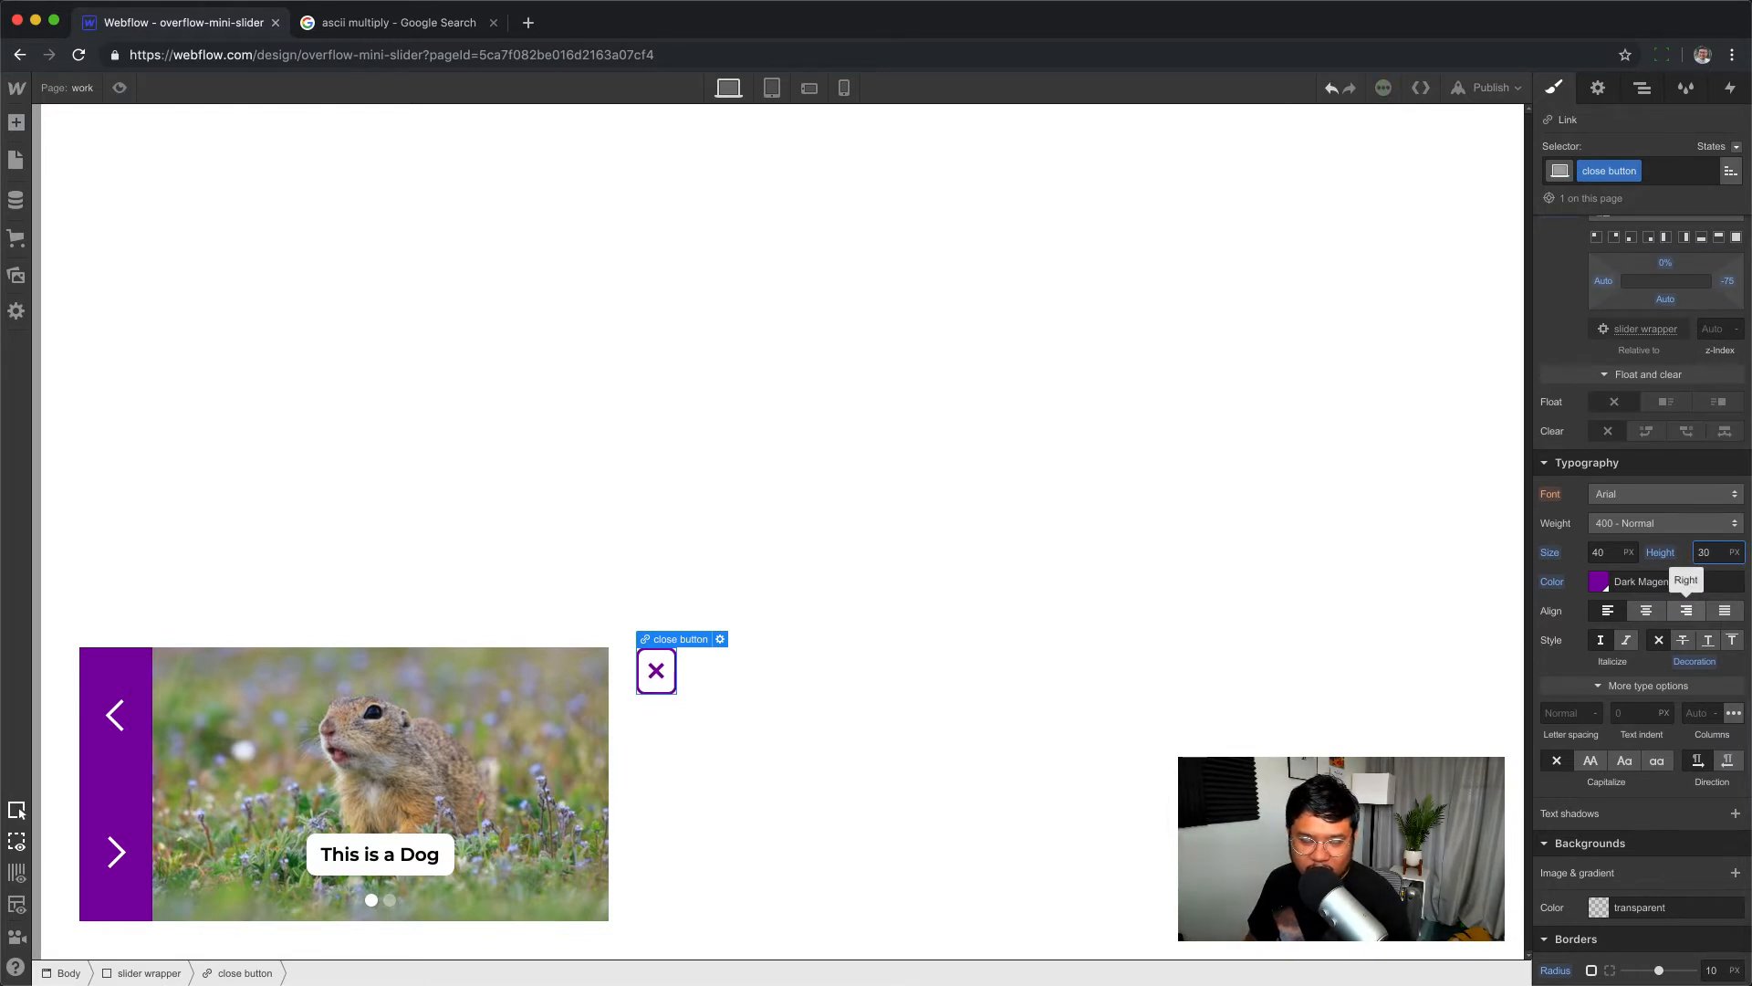
key("Down")
key("Down")
key("Down")
key("Down")
key("Down")
key("Down")
key("Down")
key("Down")
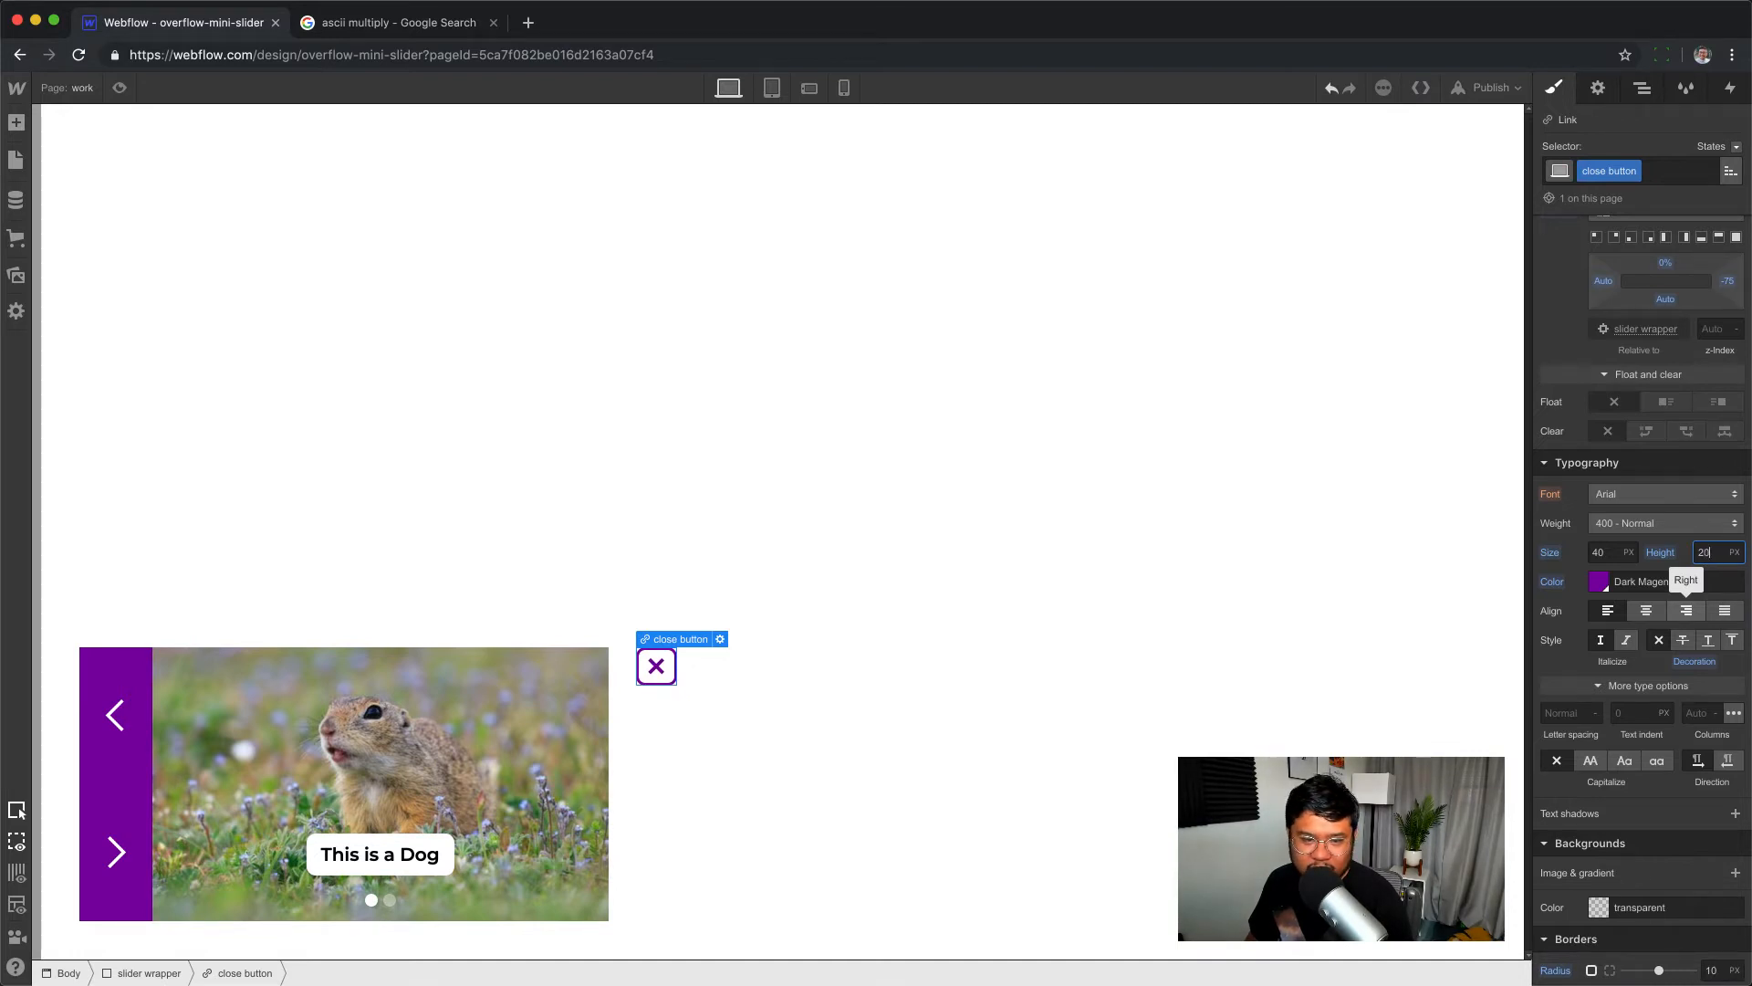
key("Up")
key("Up")
key("Up")
key("Up")
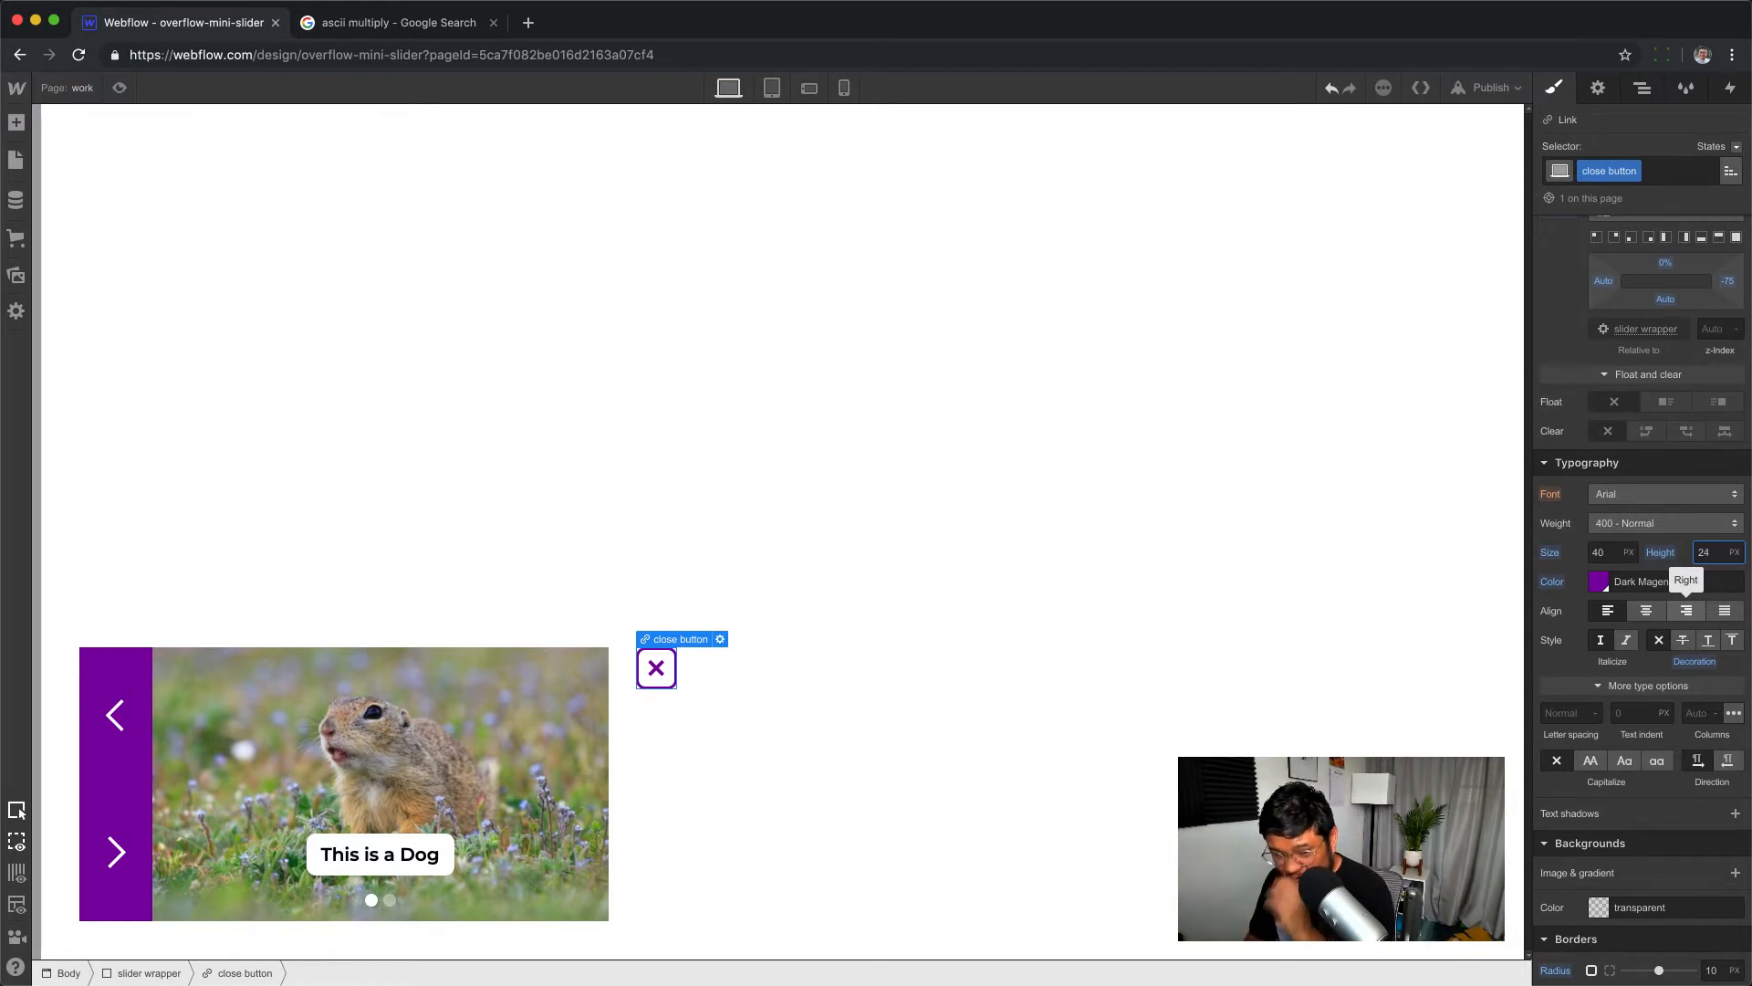
- Move the close button closer to the slider by setting its absolute right offset to -55 px
left_click(998, 686)
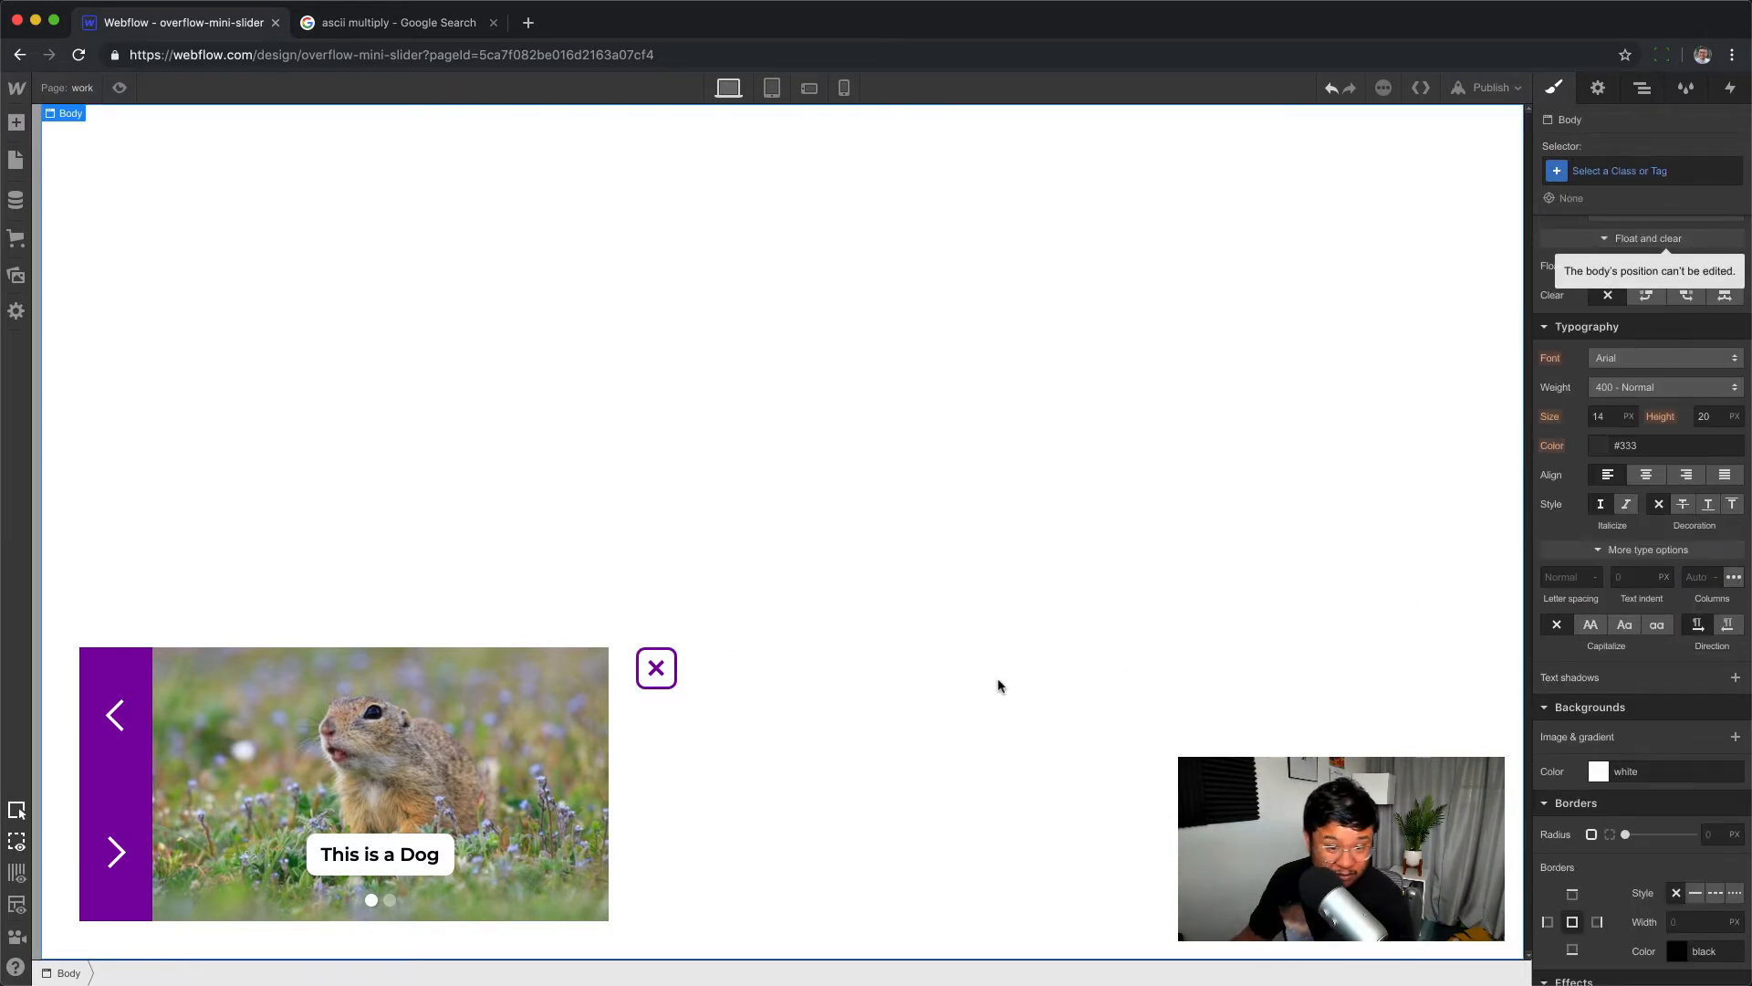
left_click(656, 668)
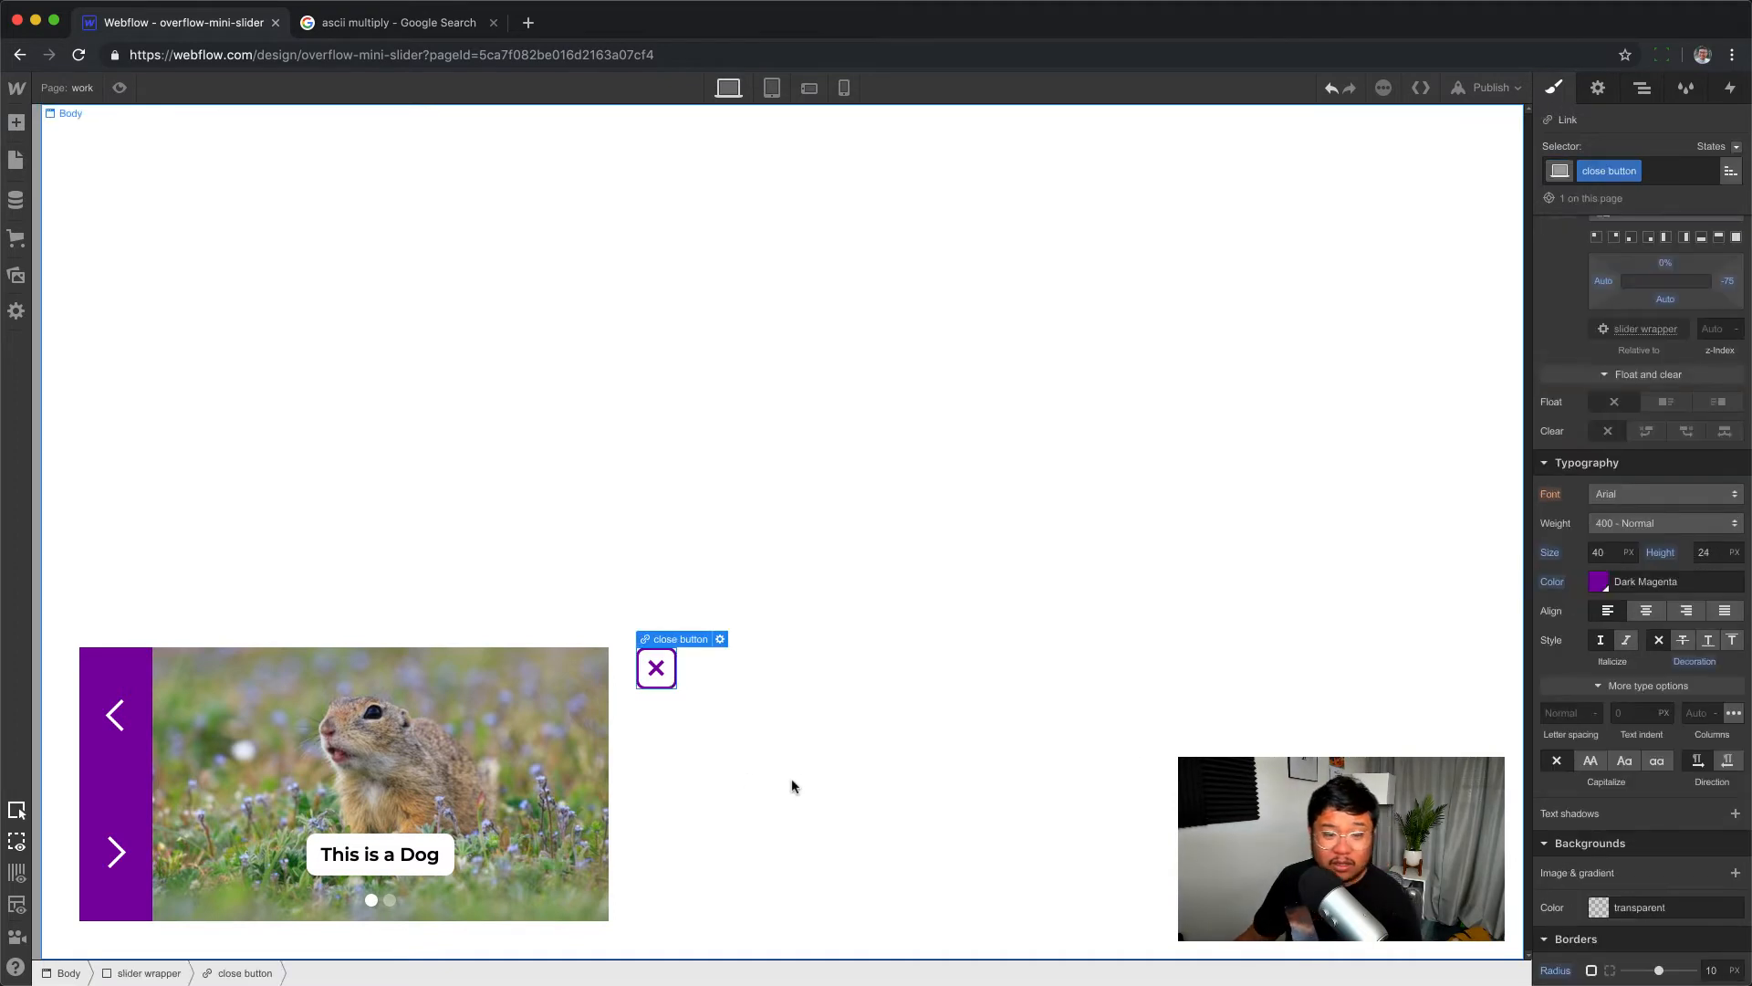
scroll(1720, 402, "up", 2)
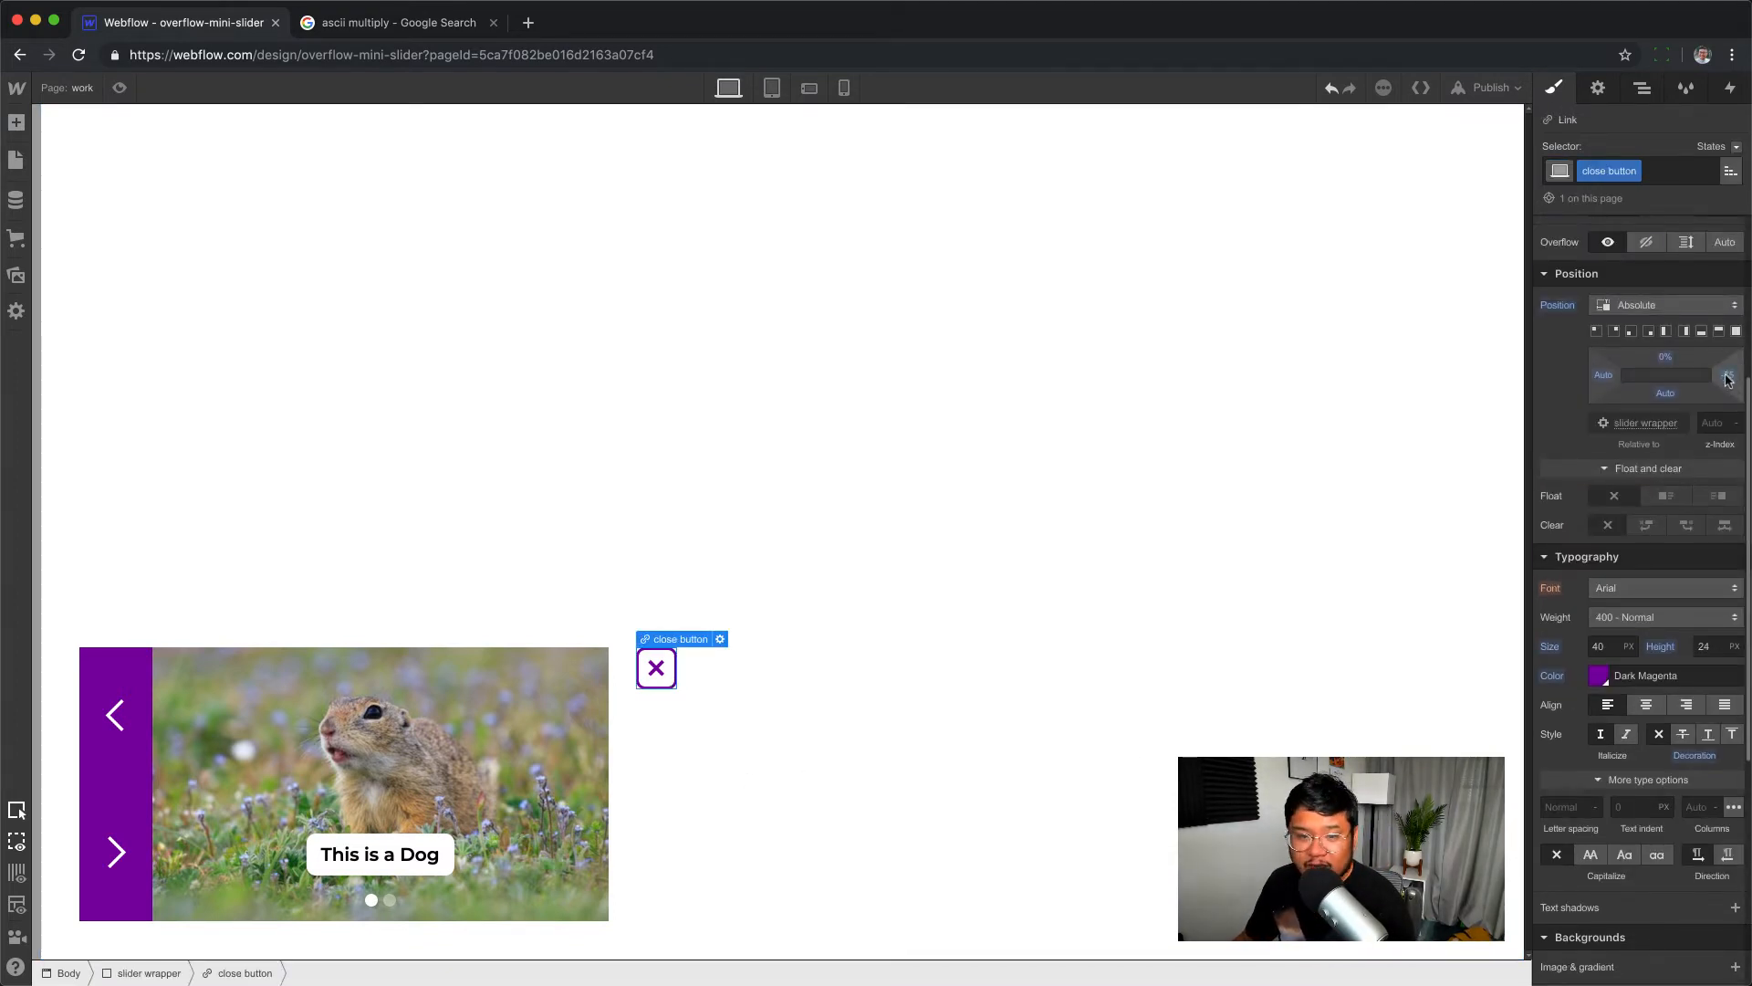
mouse_move(1728, 379)
left_mouse_down()
mouse_move(1669, 375)
mouse_move(1738, 376)
left_mouse_up()
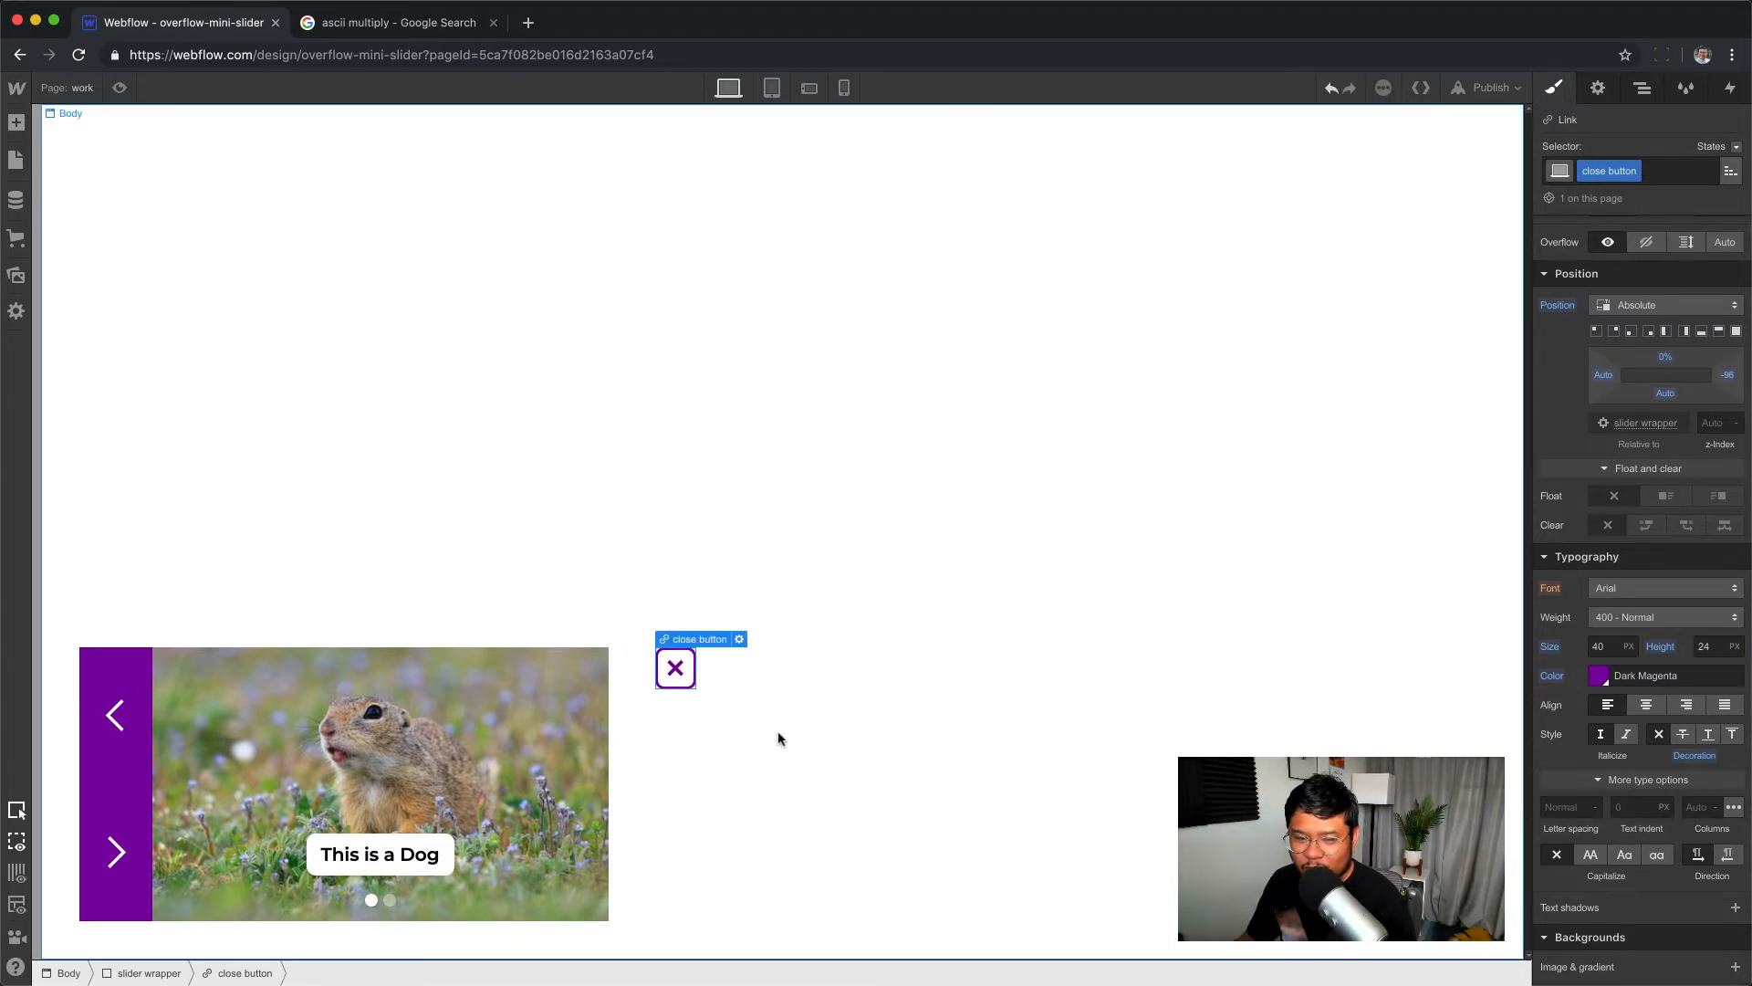
left_click_drag(1727, 375, 1622, 376)
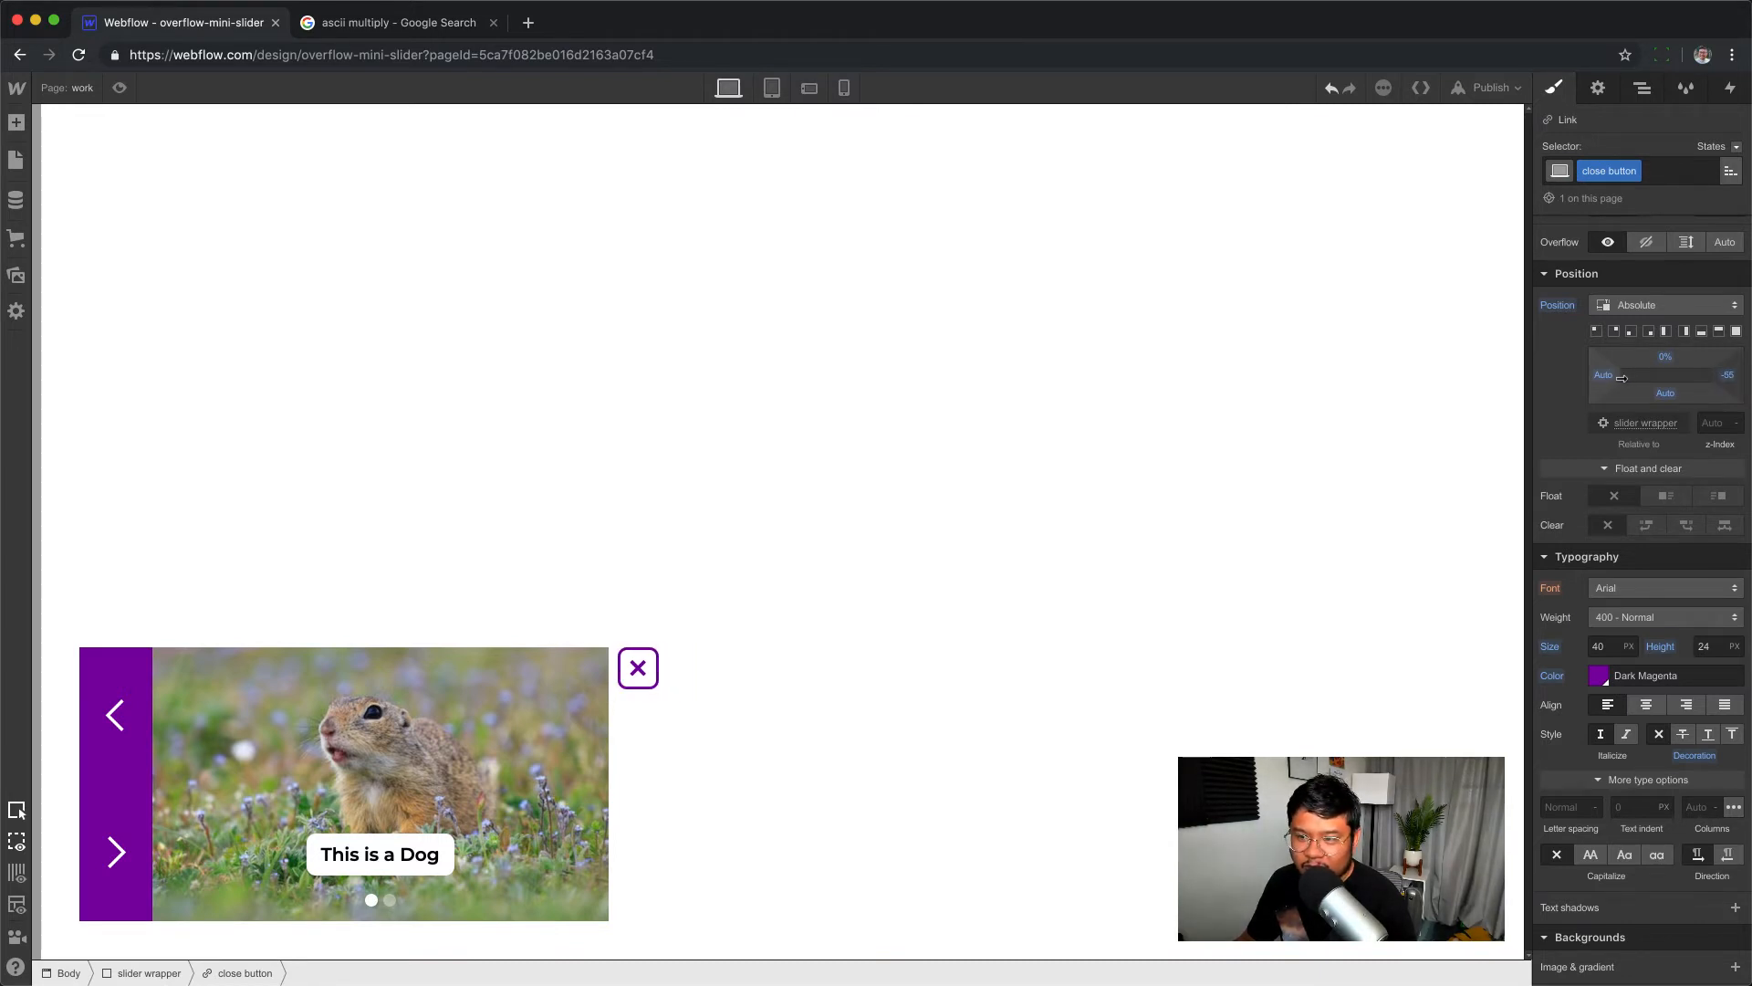
left_click_drag(1622, 378, 1622, 378)
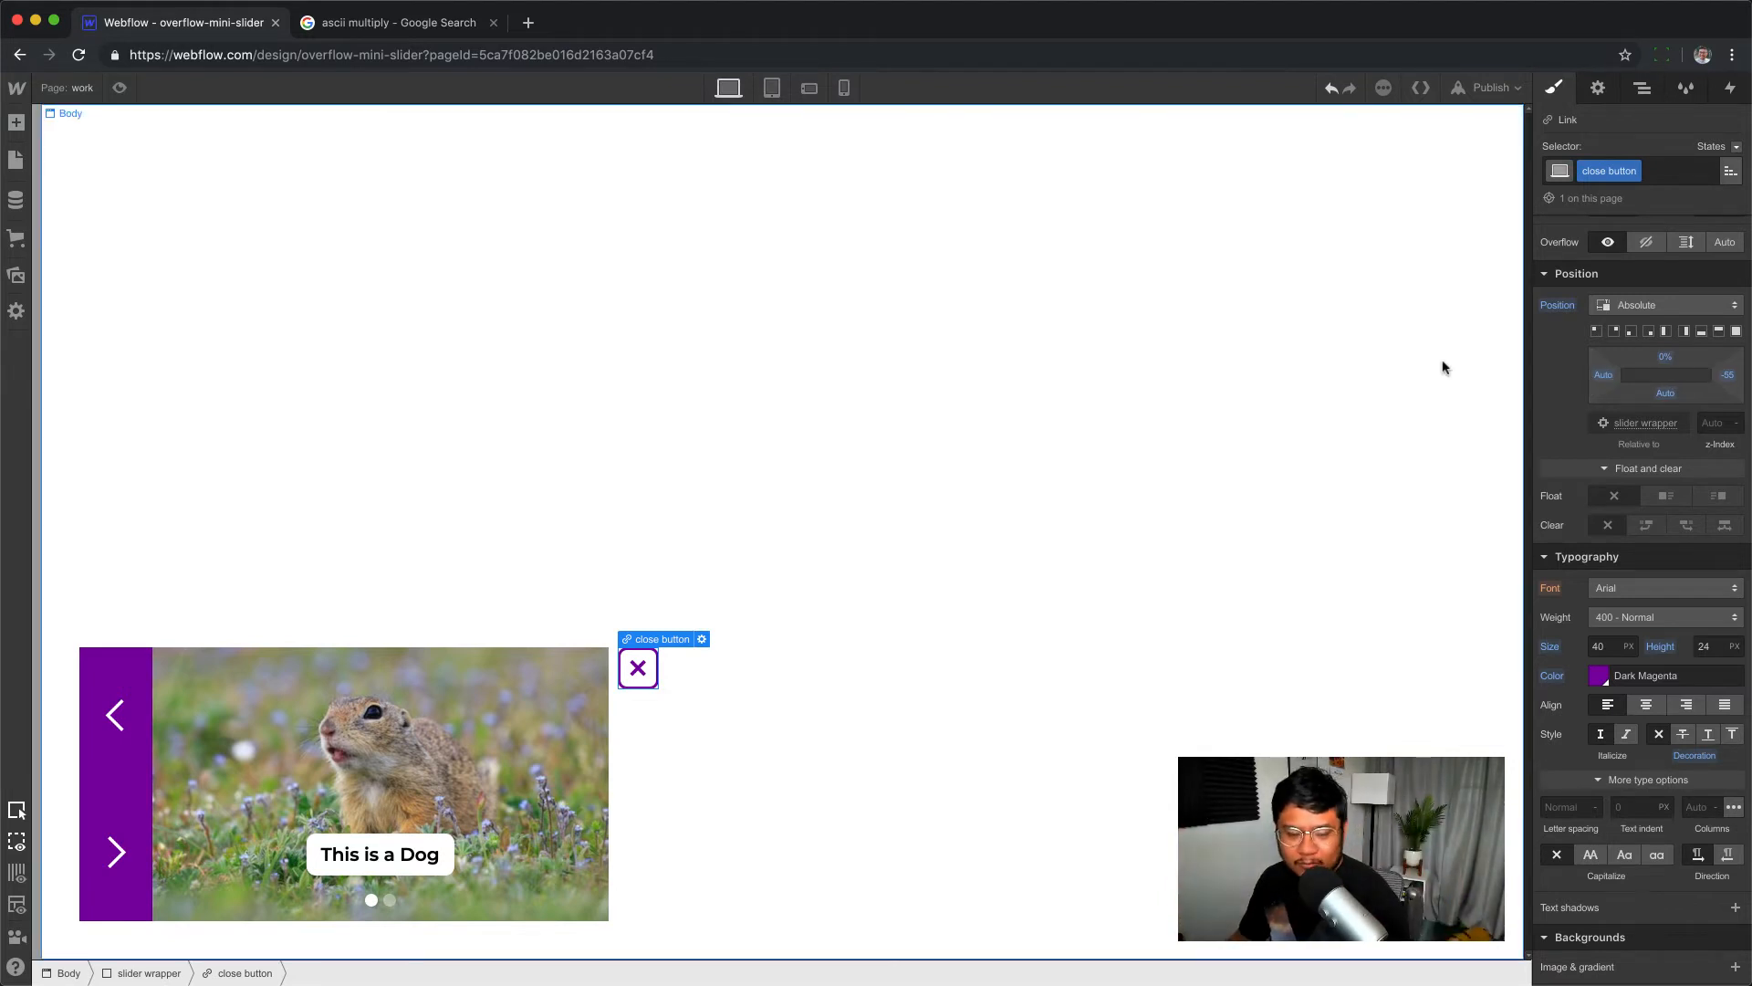
- Open the Home page, preview the finished slider's arrow hover effect, and inspect the color block inside its left arrow
left_click(69, 88)
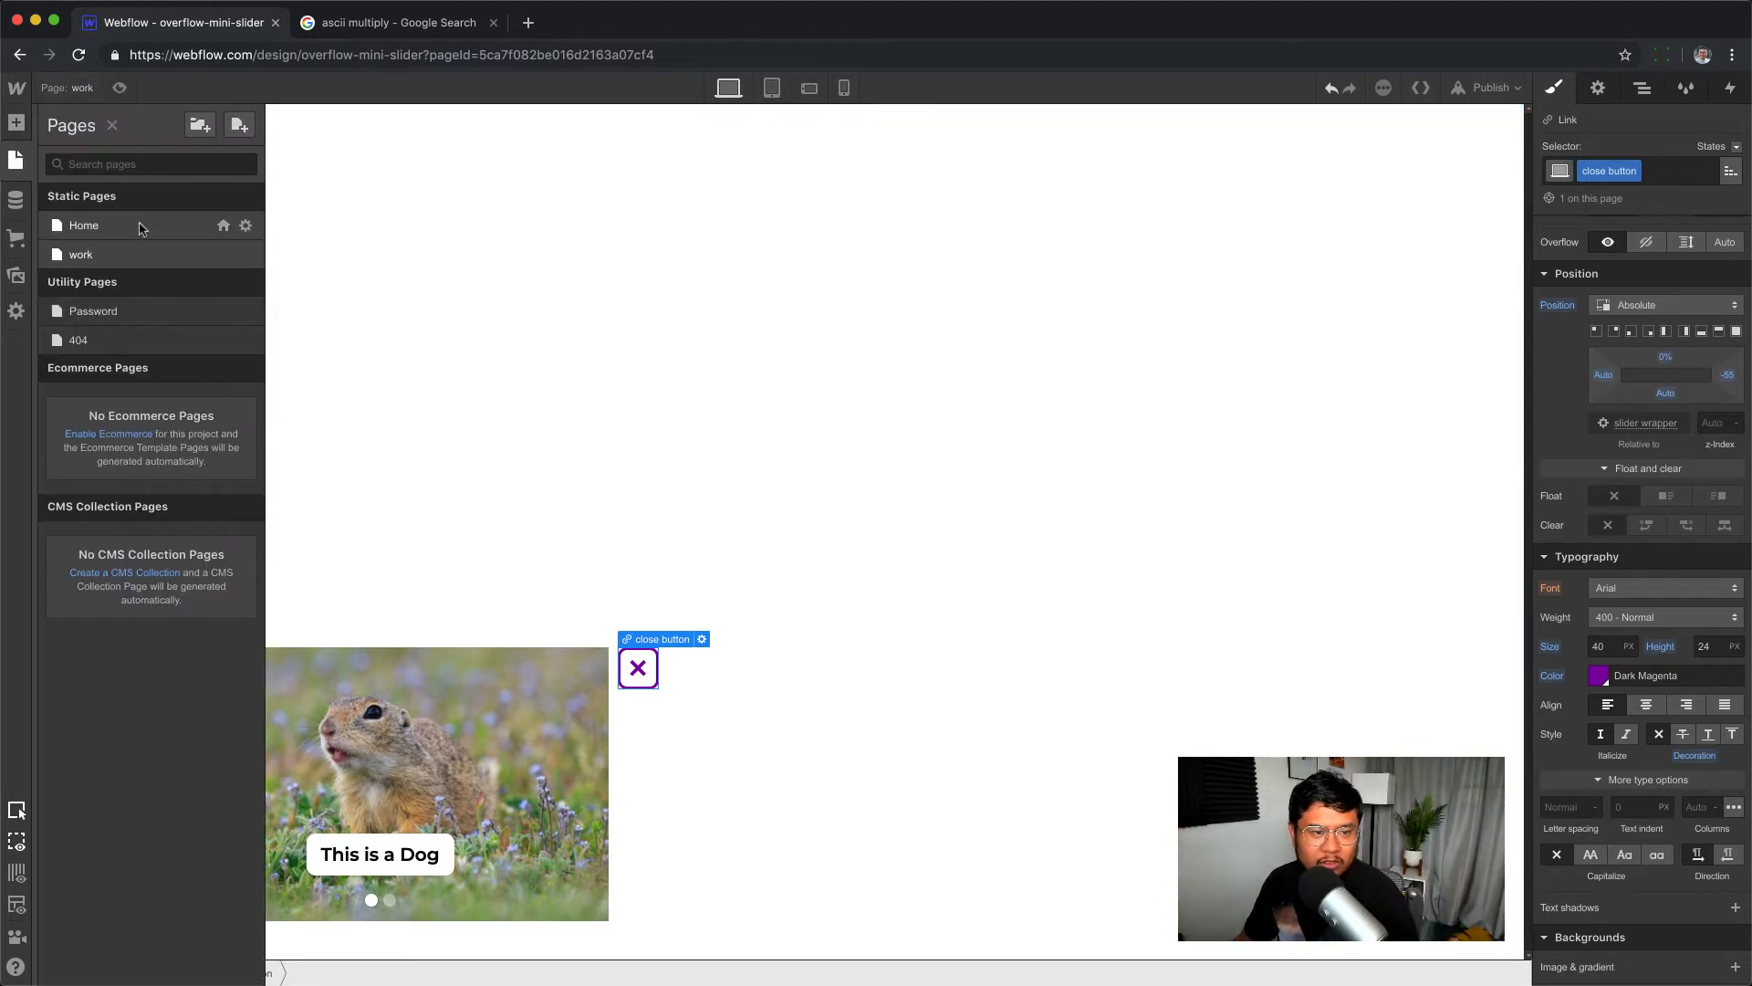
left_click(137, 225)
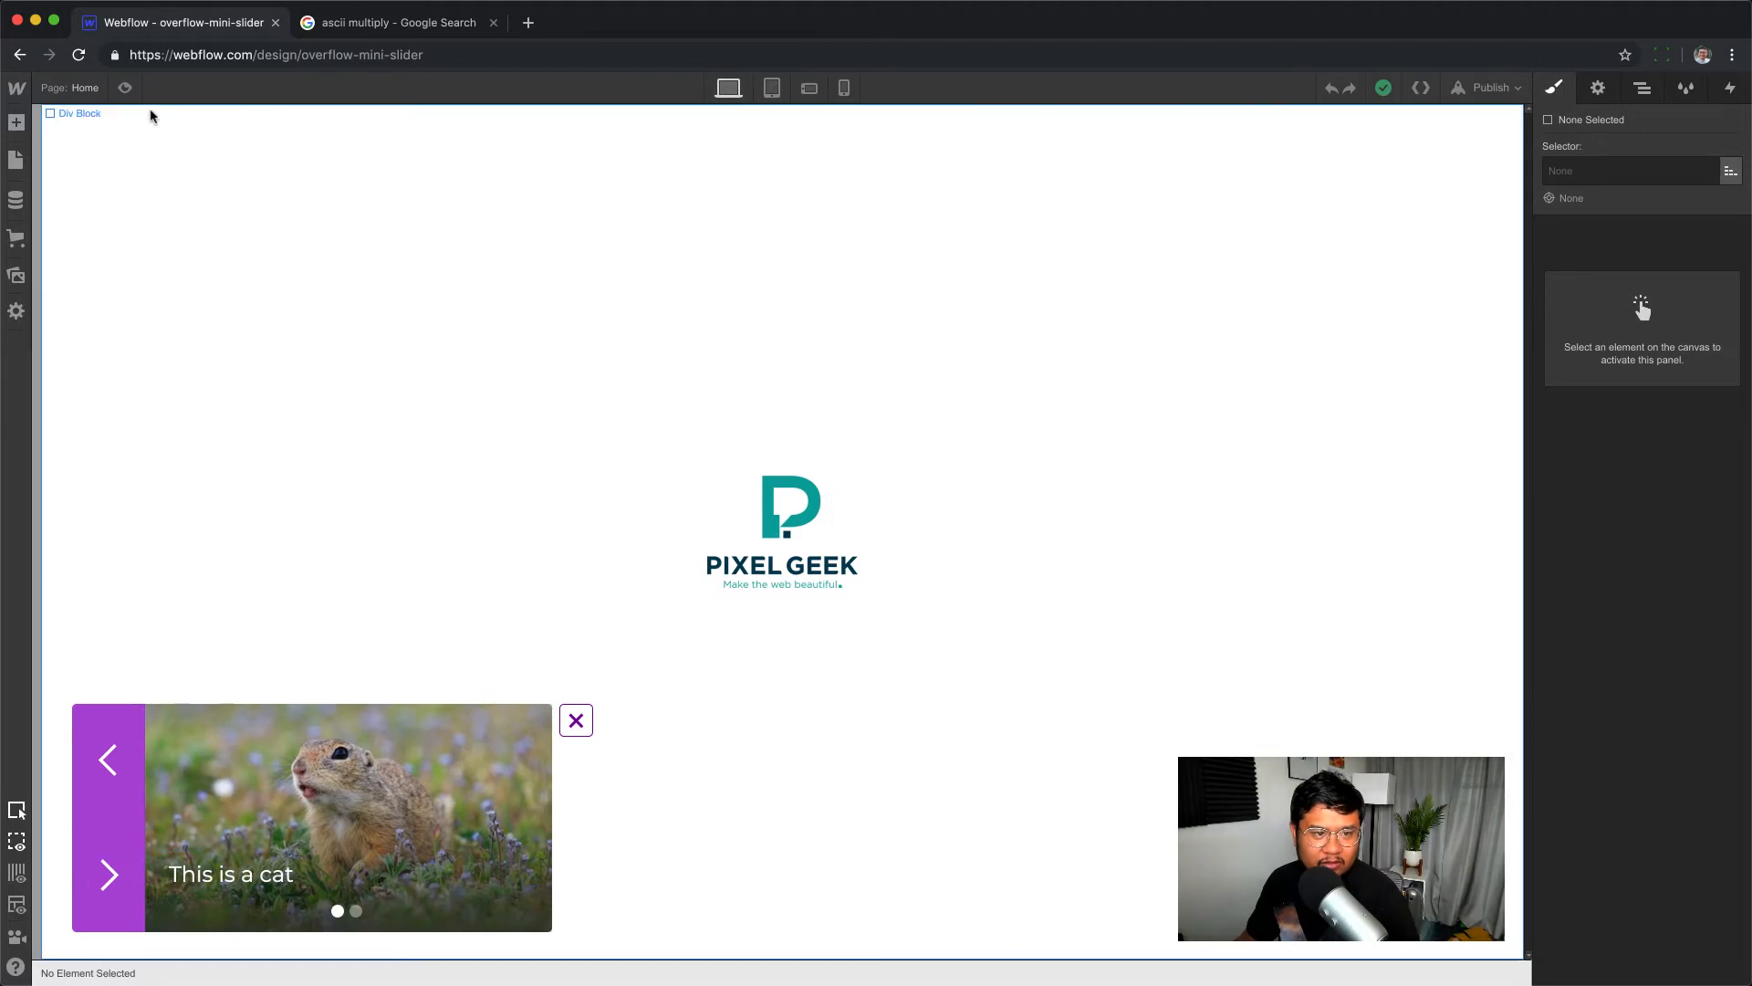
left_click(125, 88)
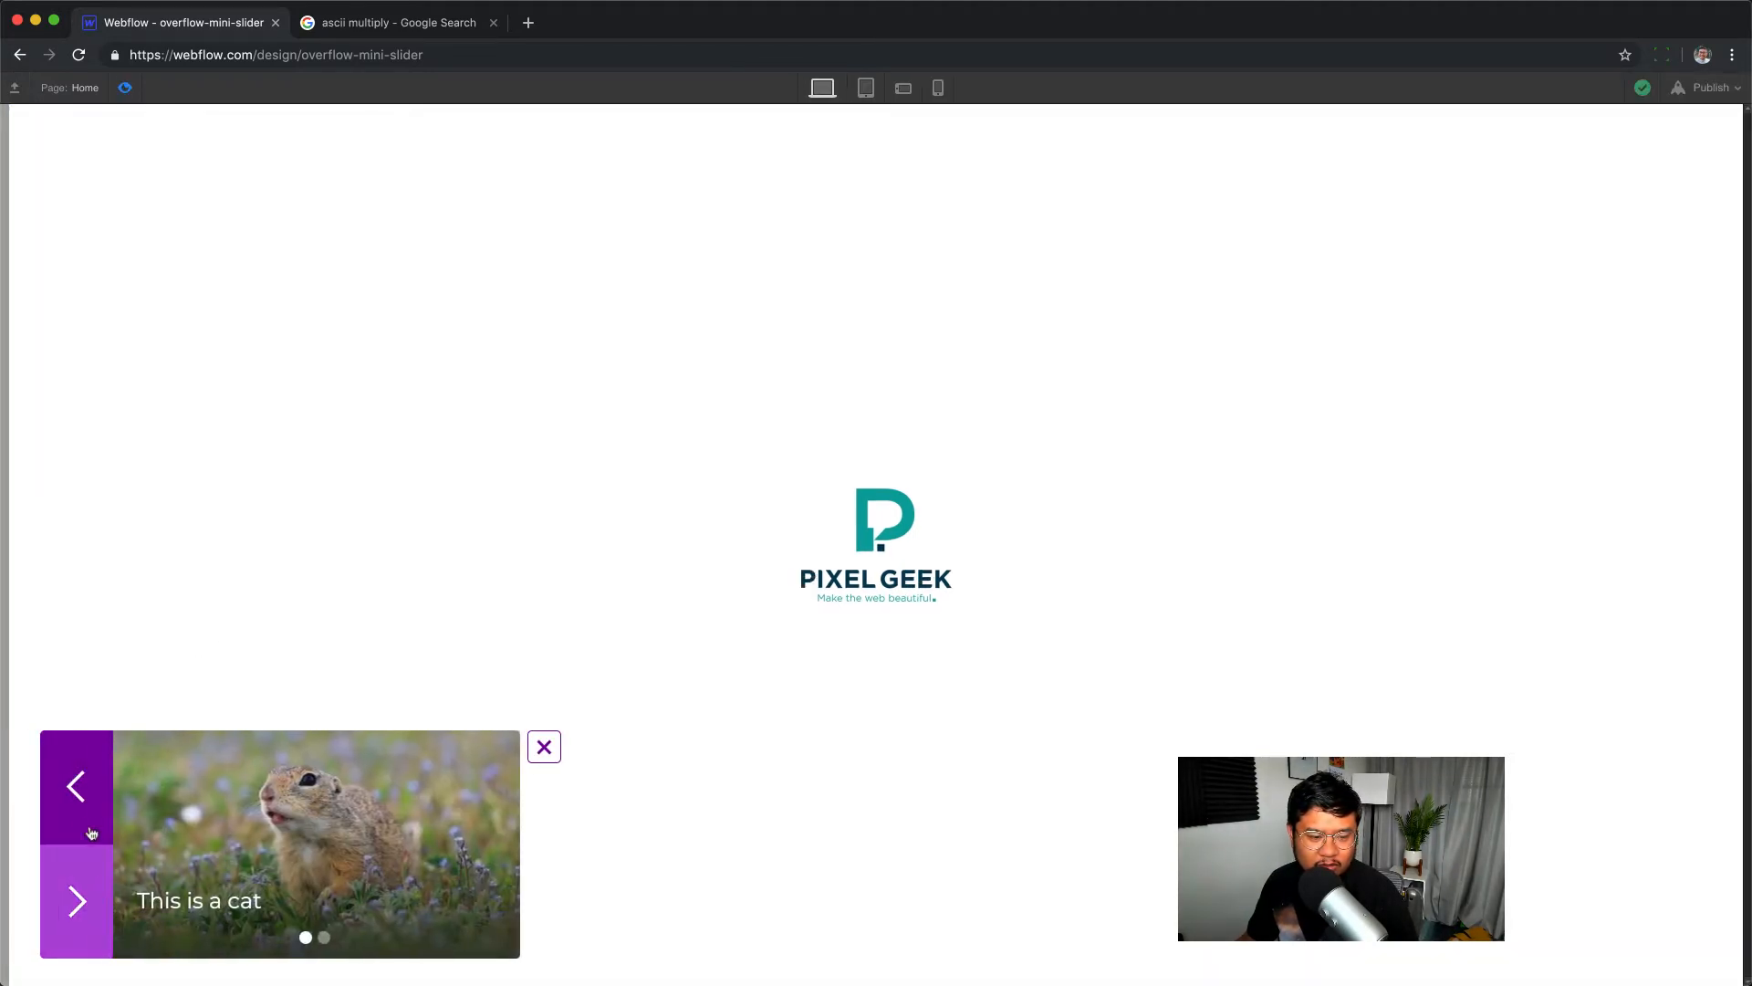
left_click(125, 88)
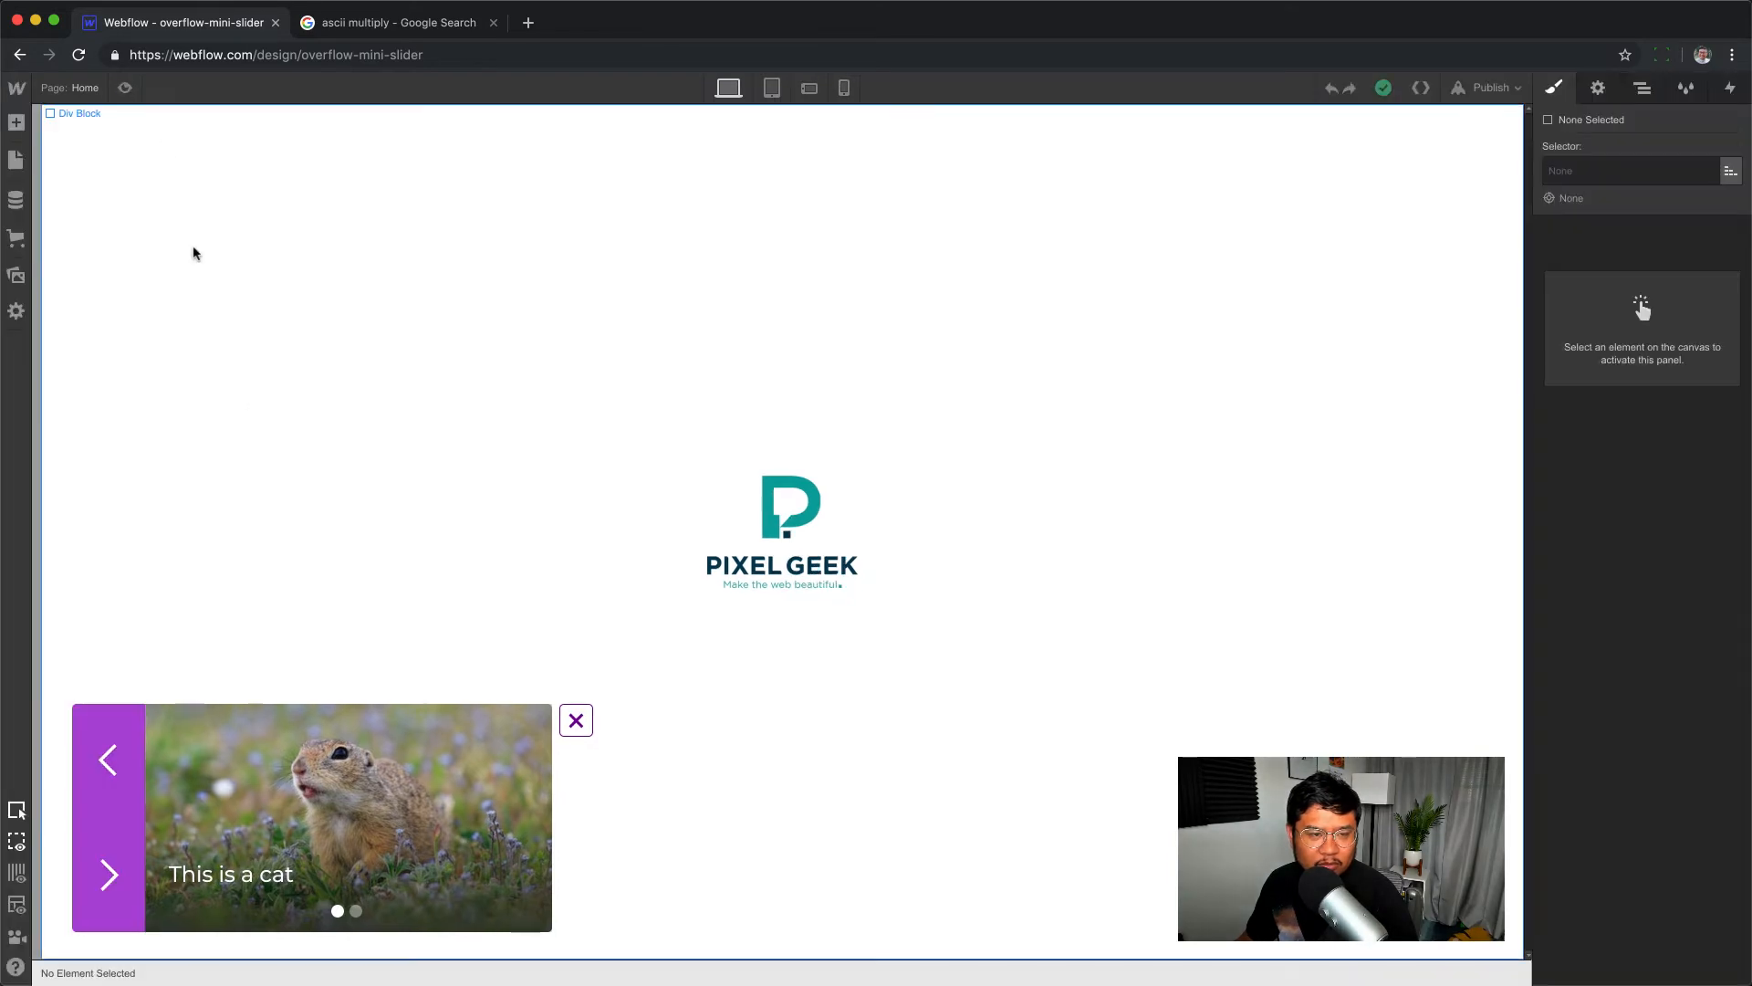
left_click(117, 731)
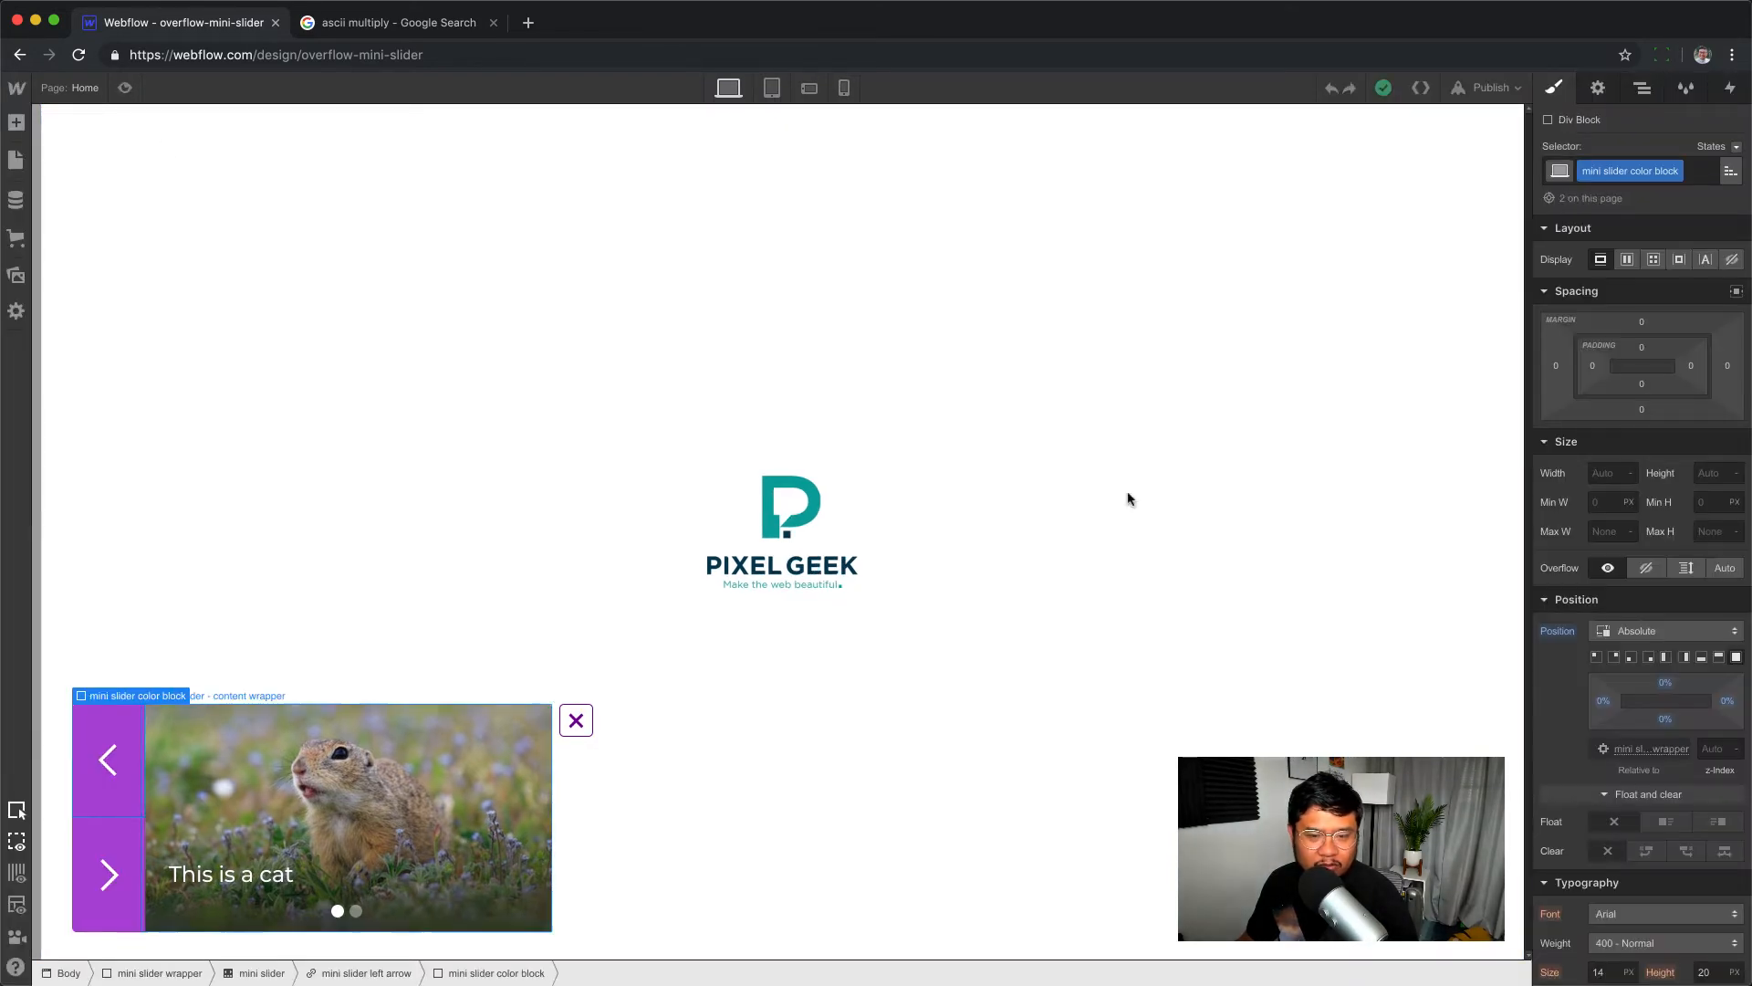
- Return to the work page and add a div block inside the slider's left arrow, below its icon
left_click(78, 96)
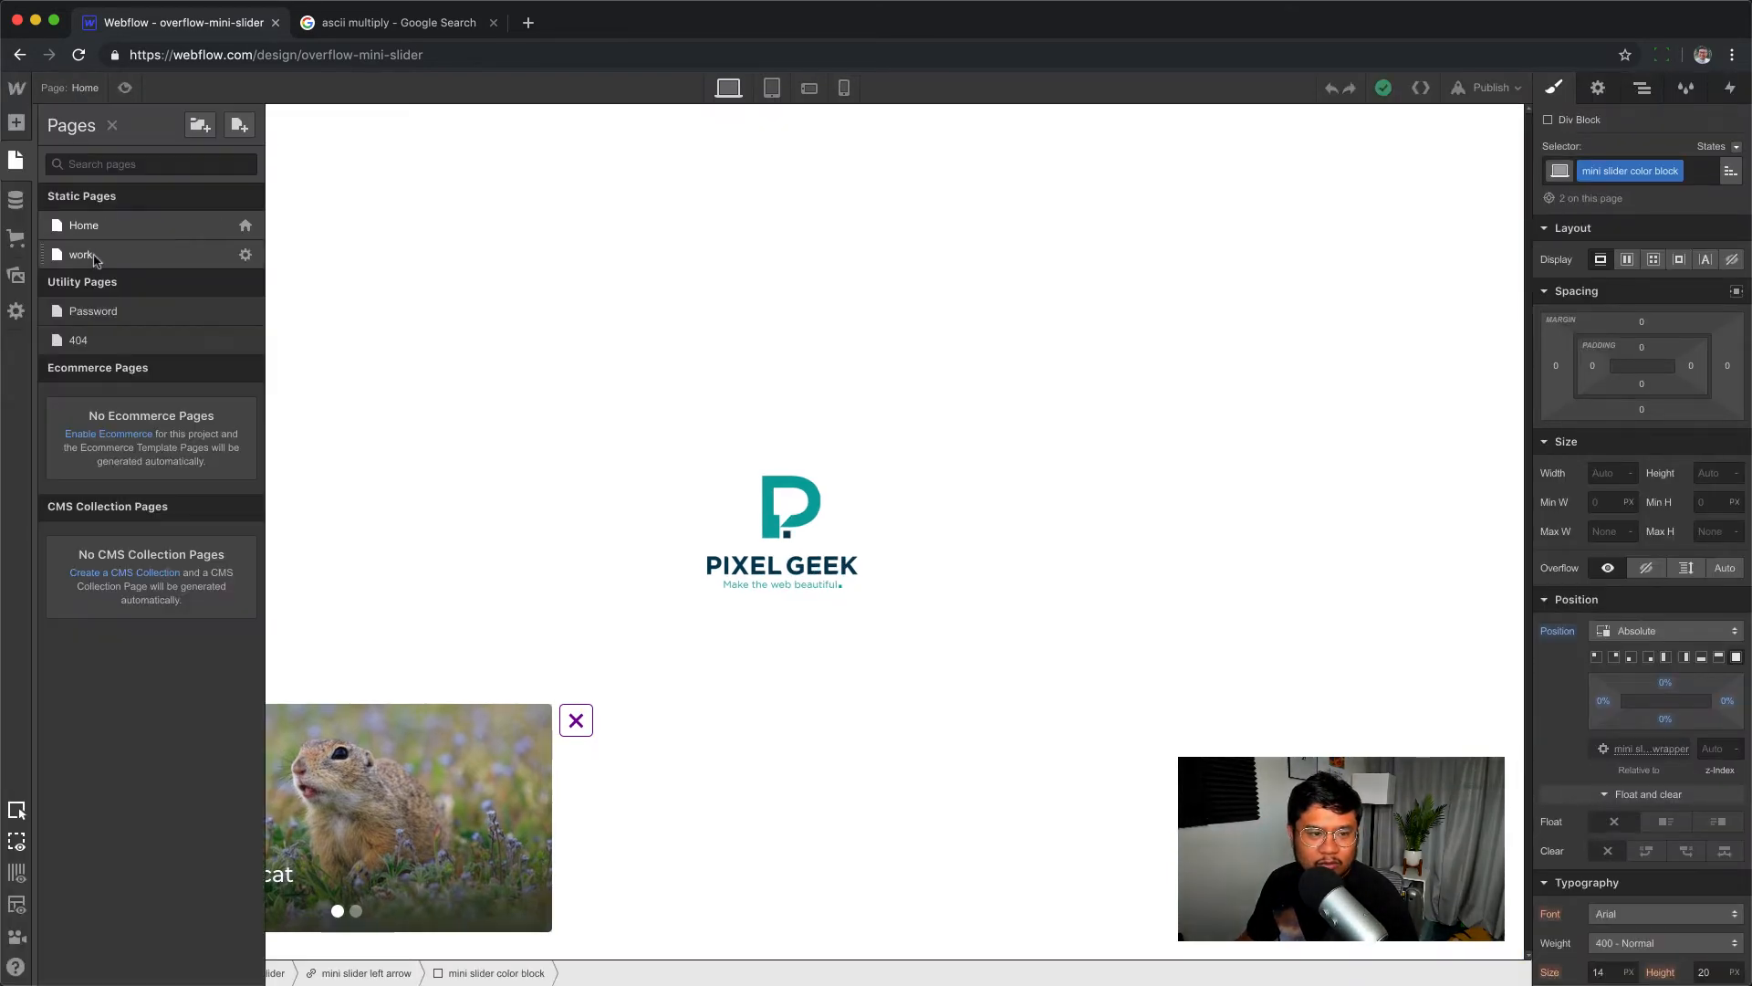
left_click(92, 256)
left_click(143, 676)
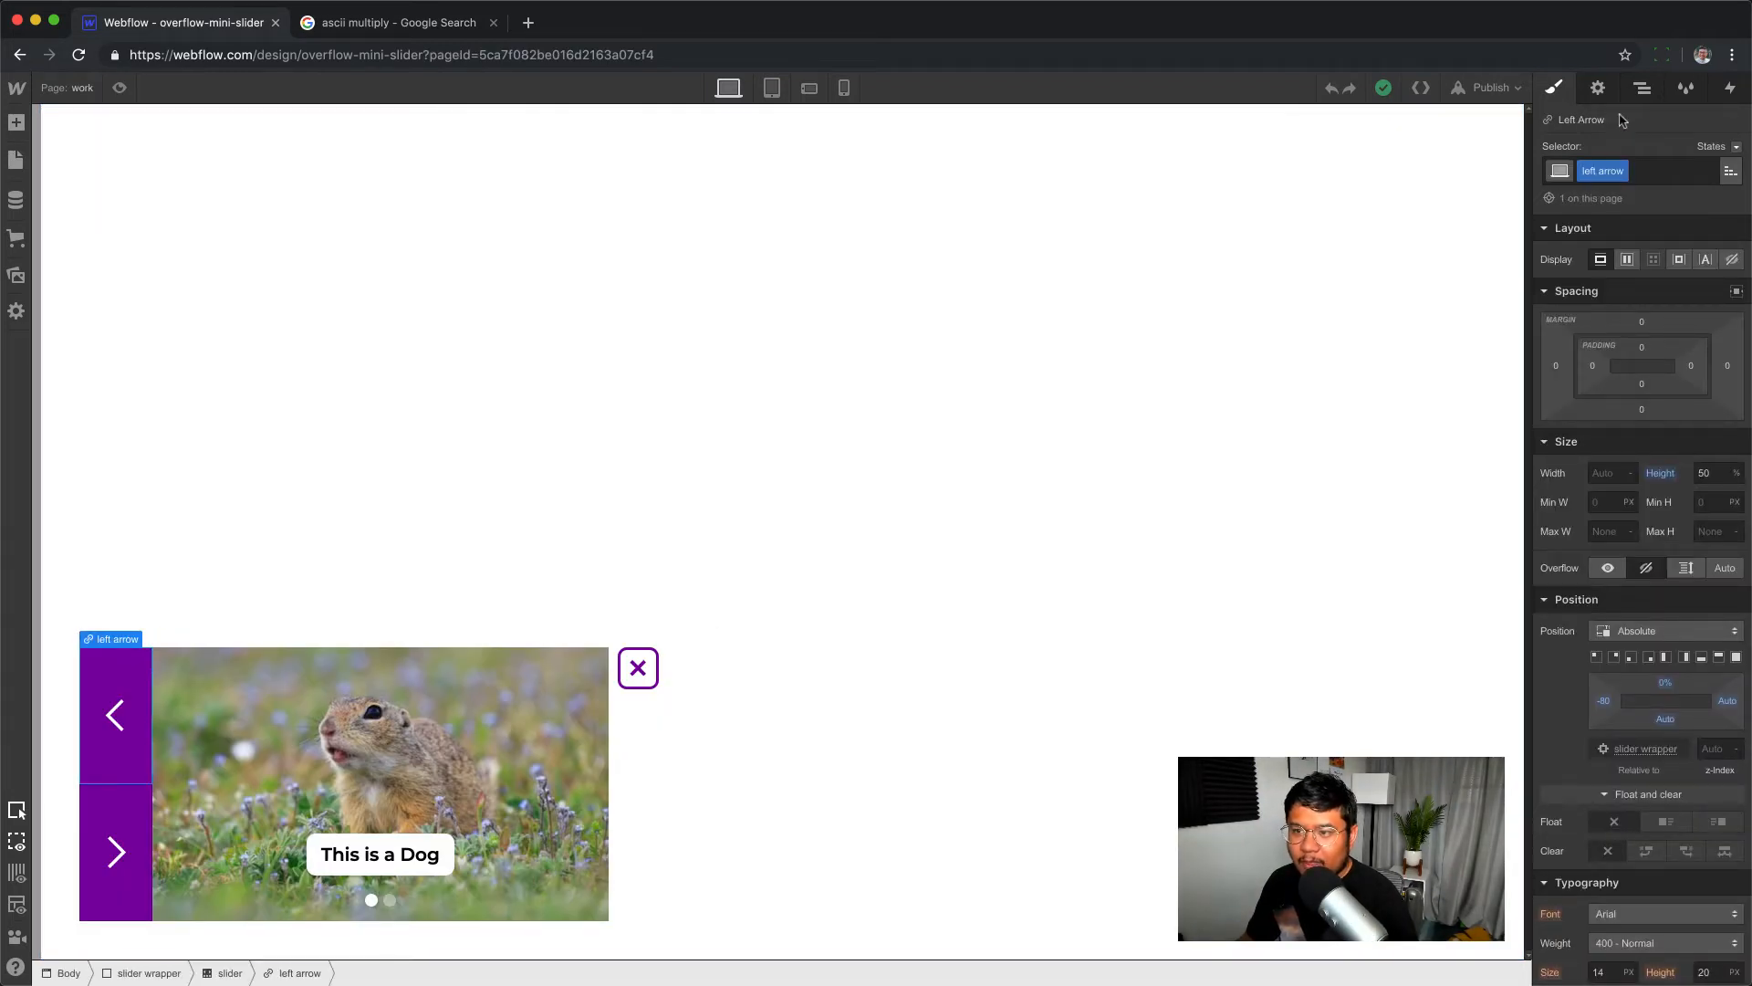
left_click(1641, 88)
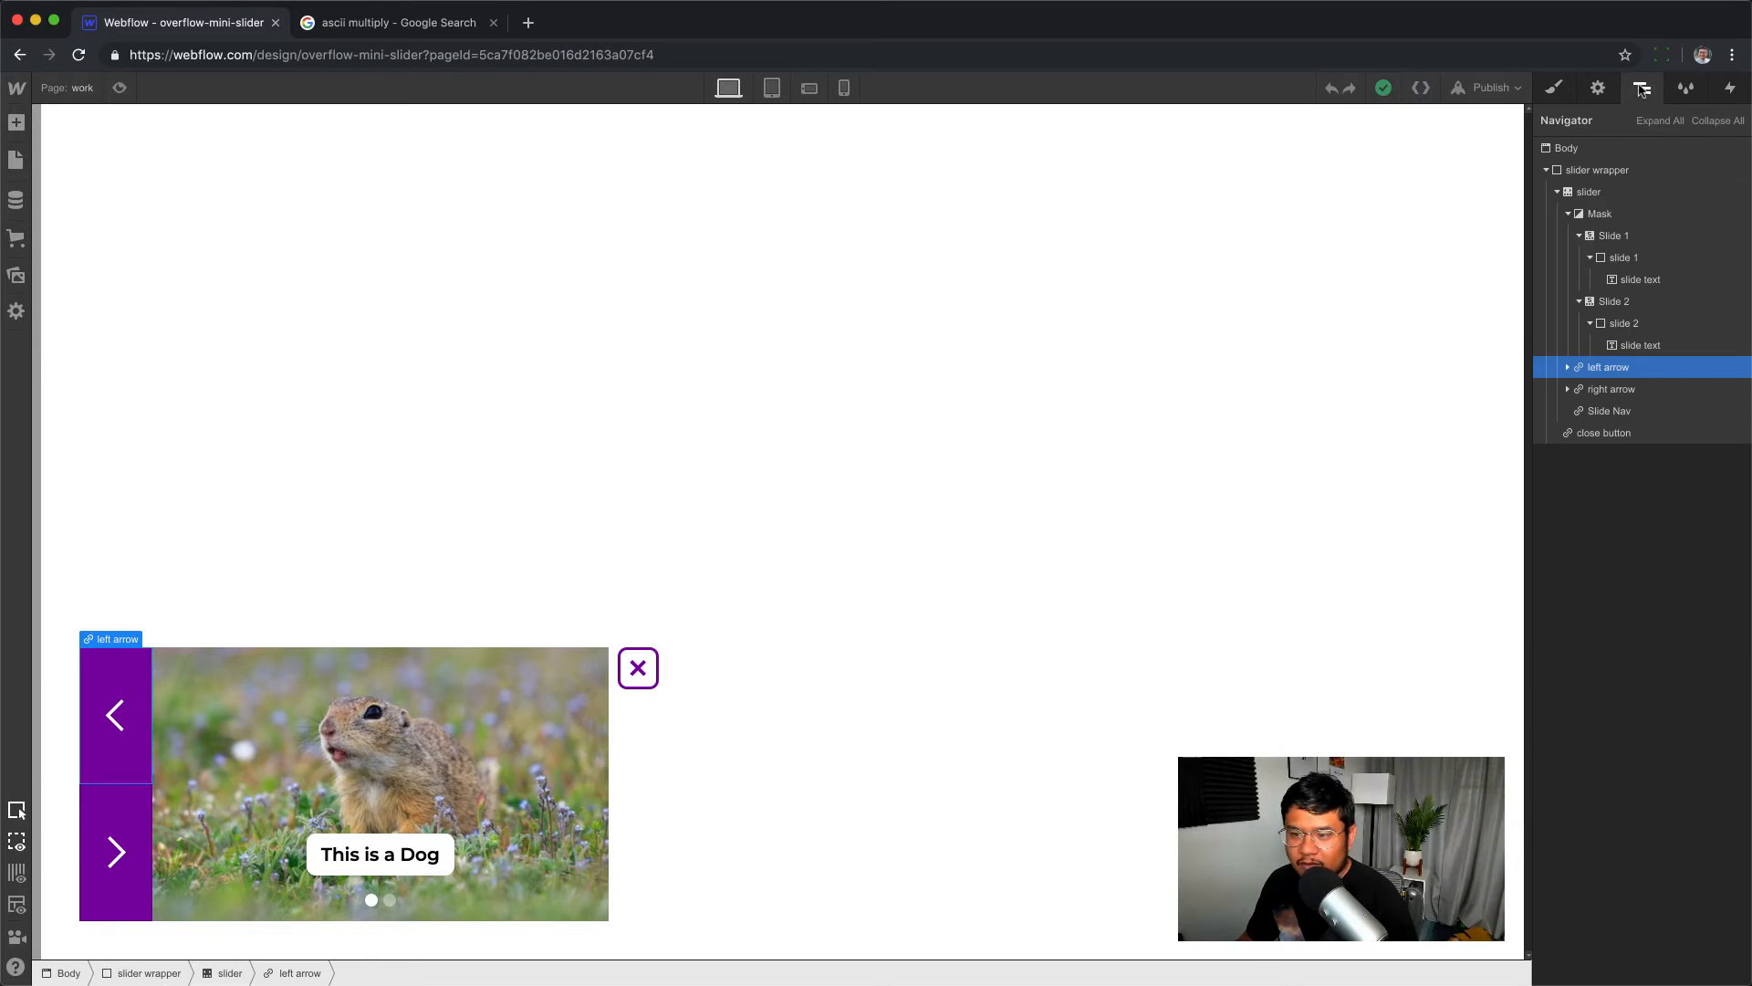
key("a")
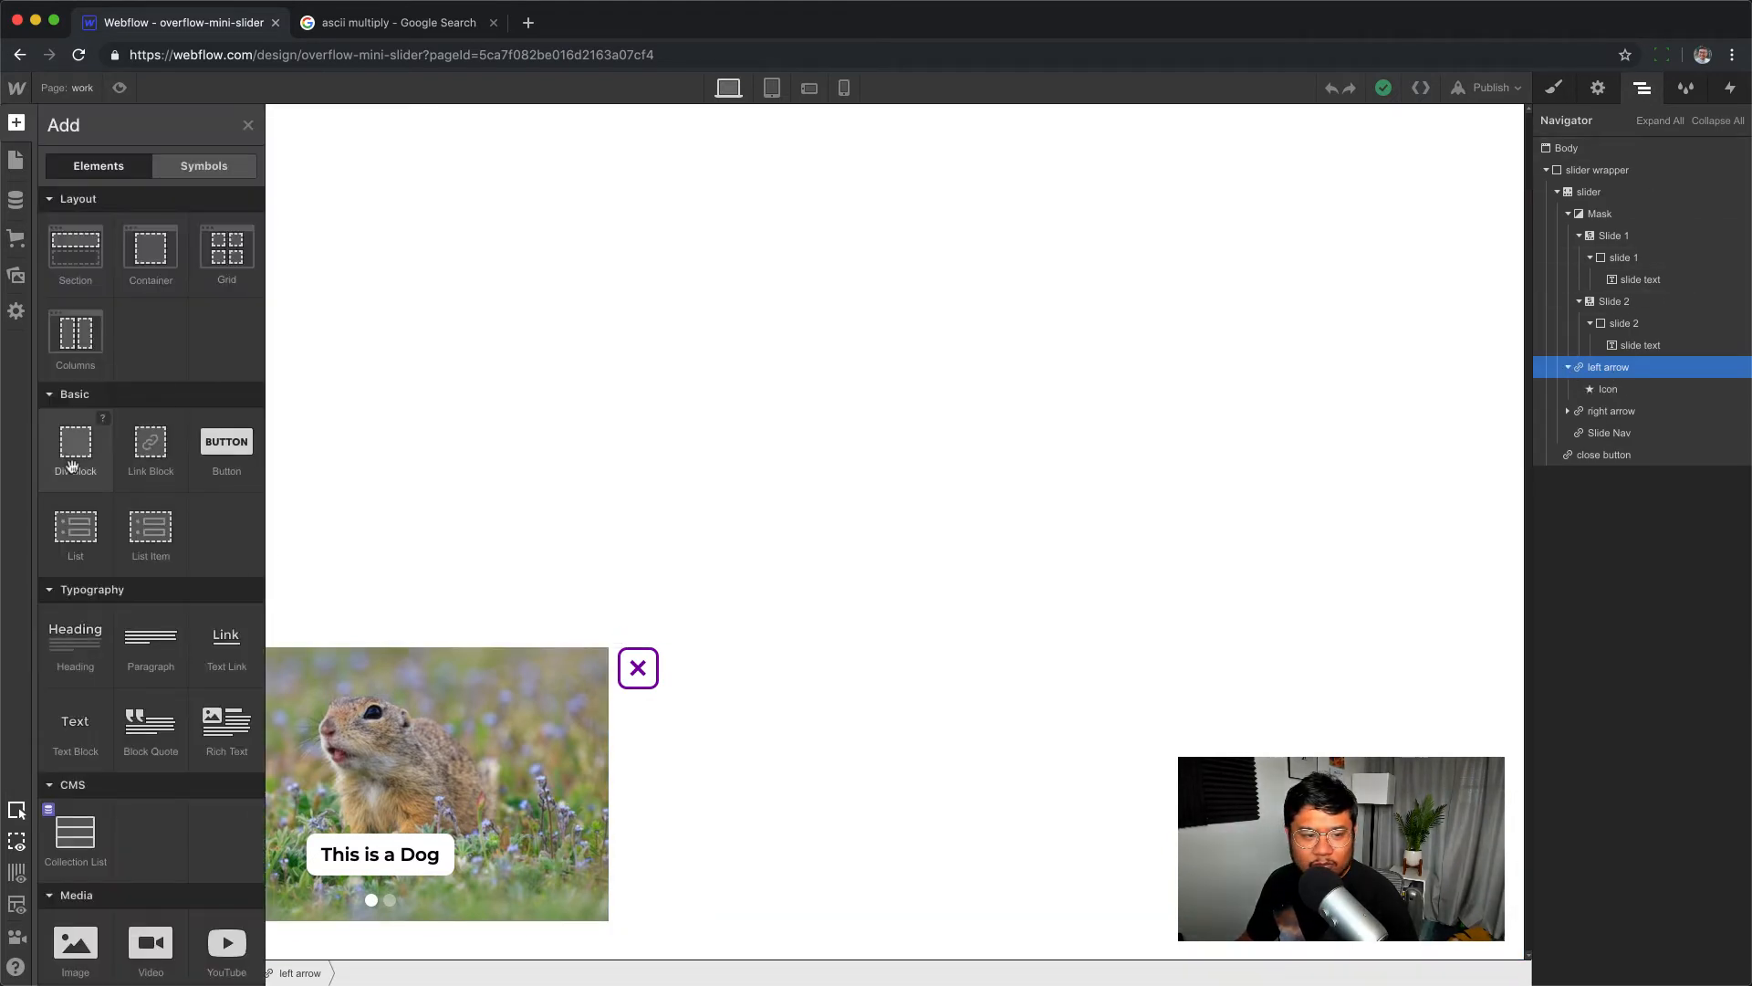
left_click_drag(73, 466, 1654, 409)
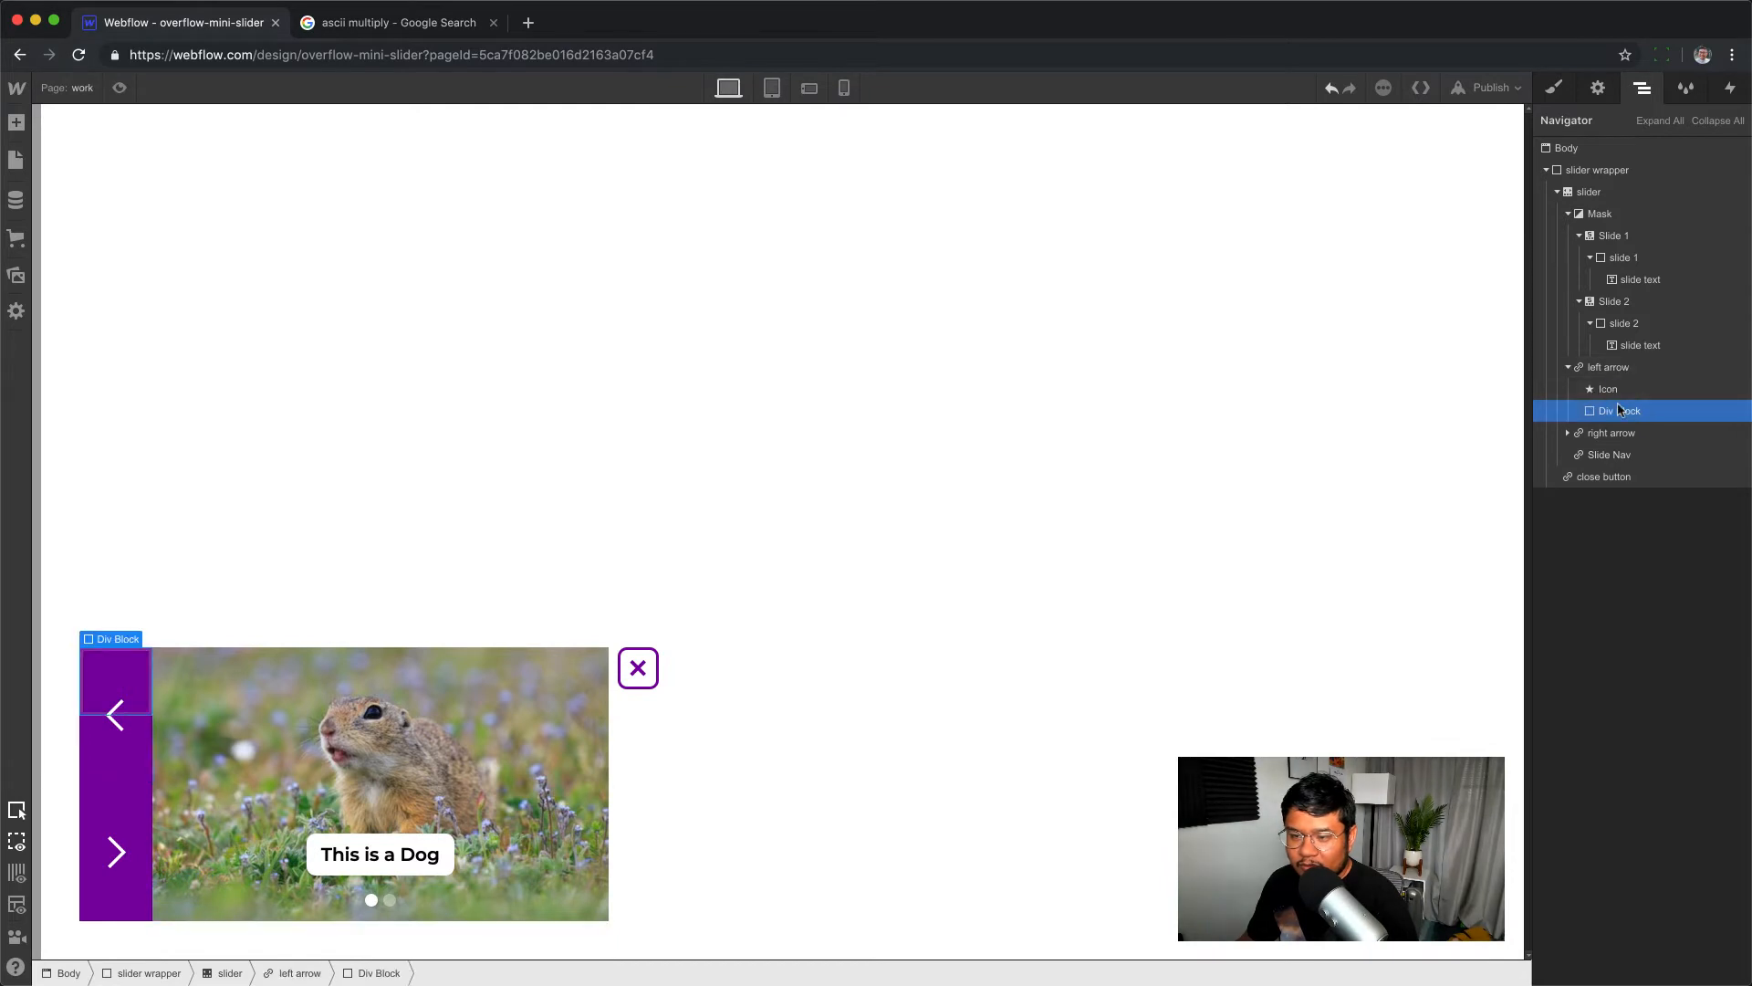
- Give the new div block in the left arrow the class "left hover overlay"
left_click(1554, 87)
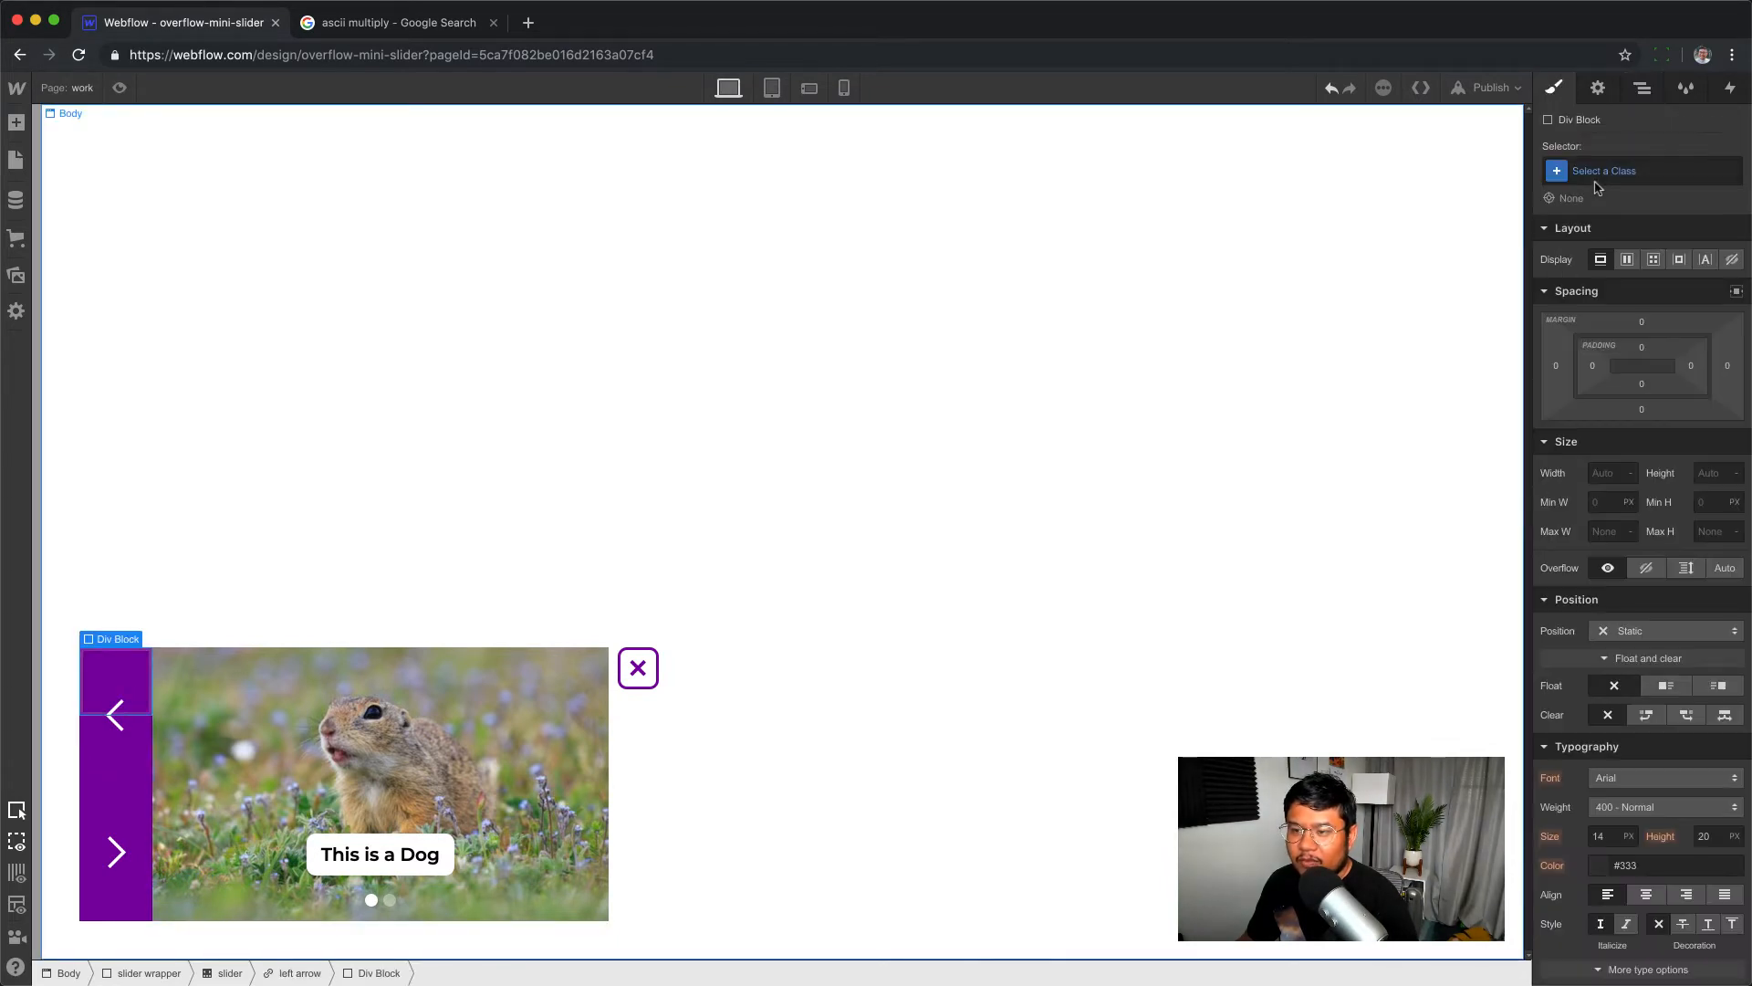
left_click(1612, 166)
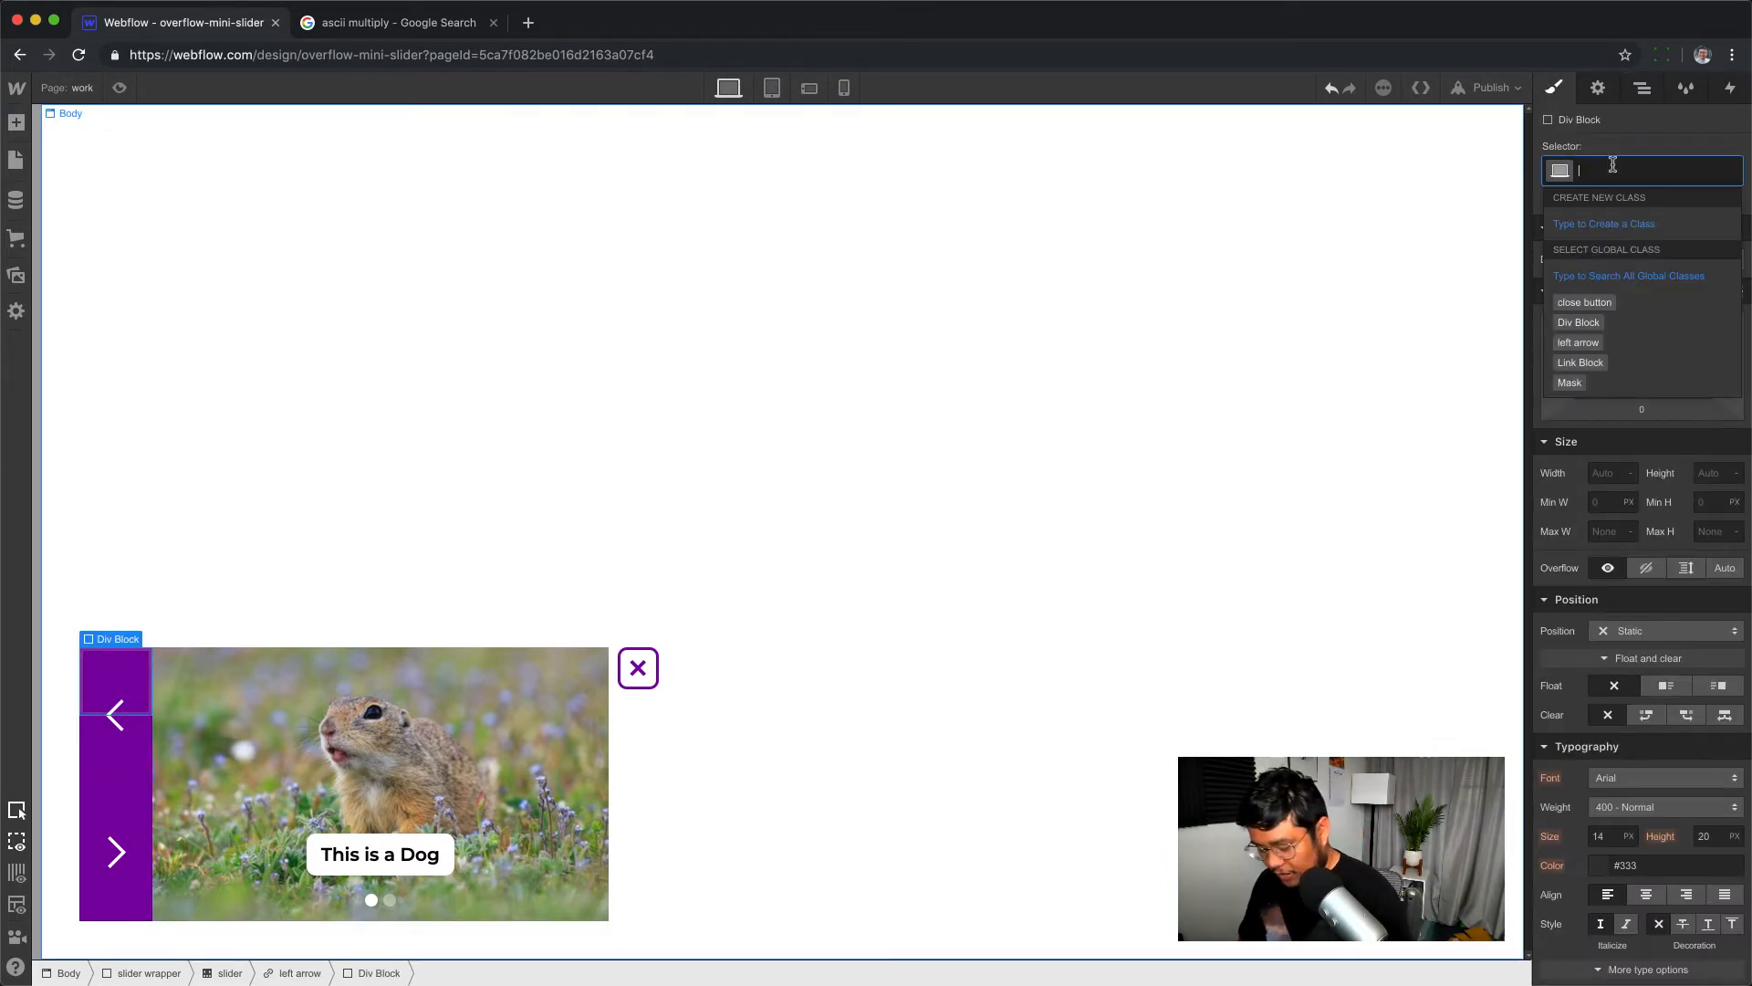
type("left hover overlay")
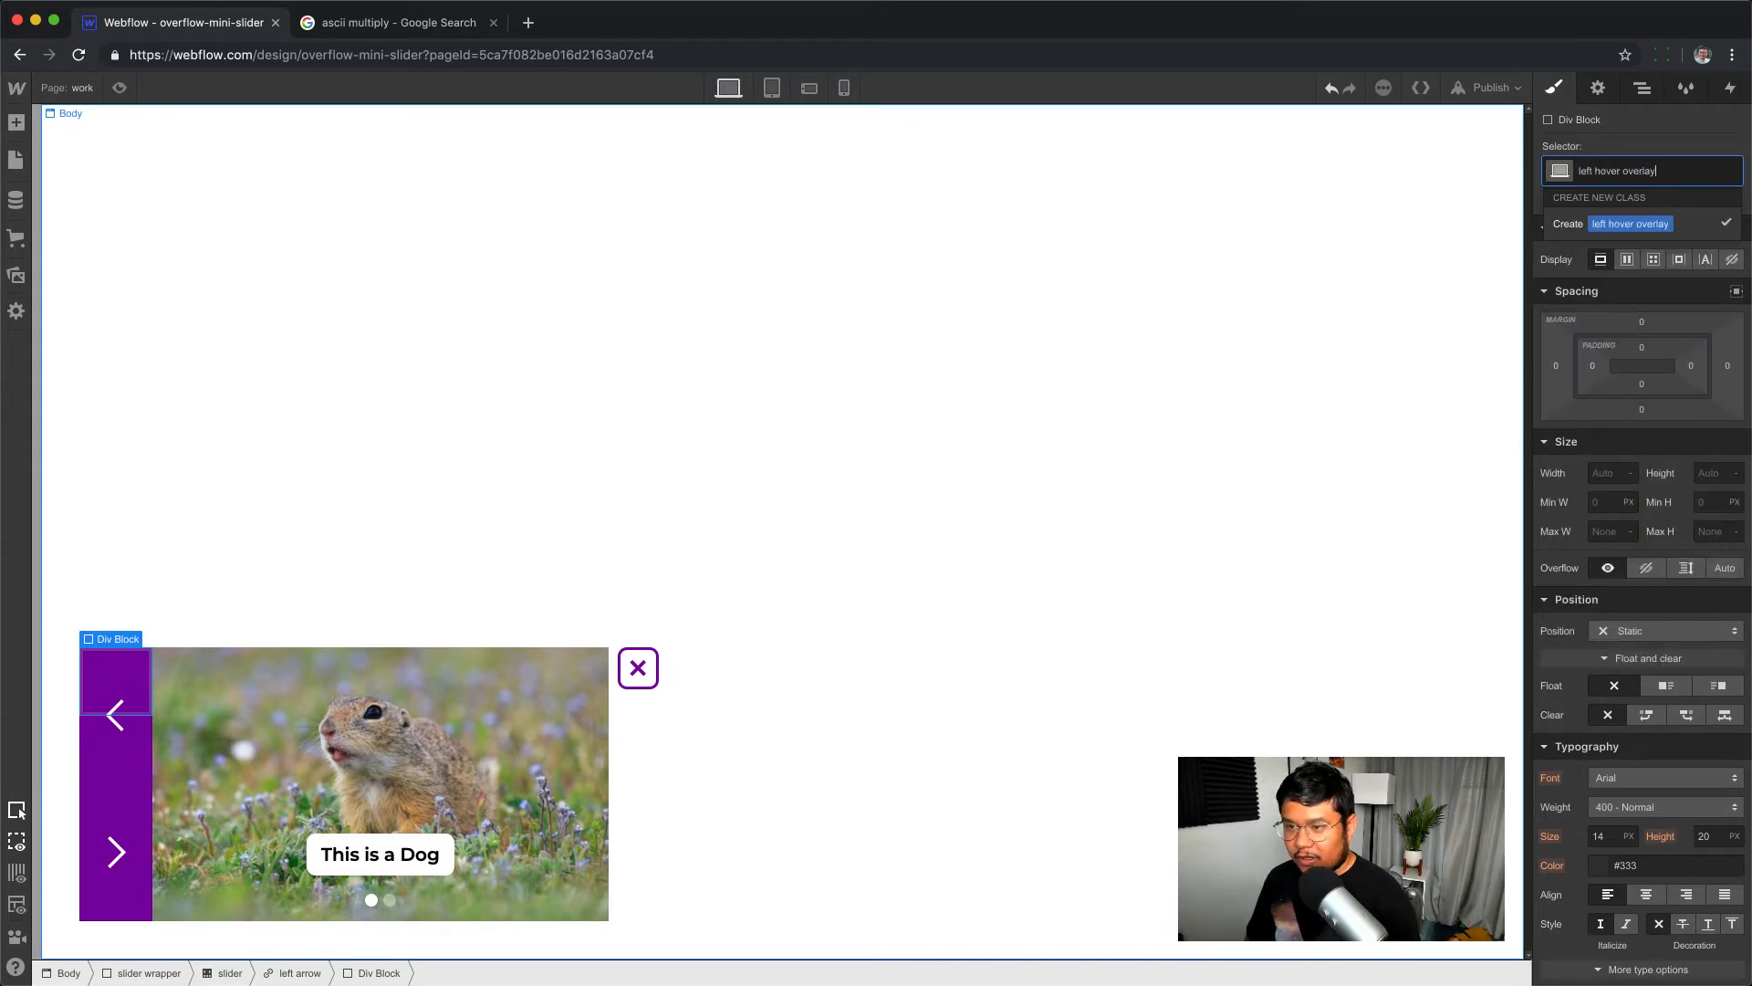
key("Return")
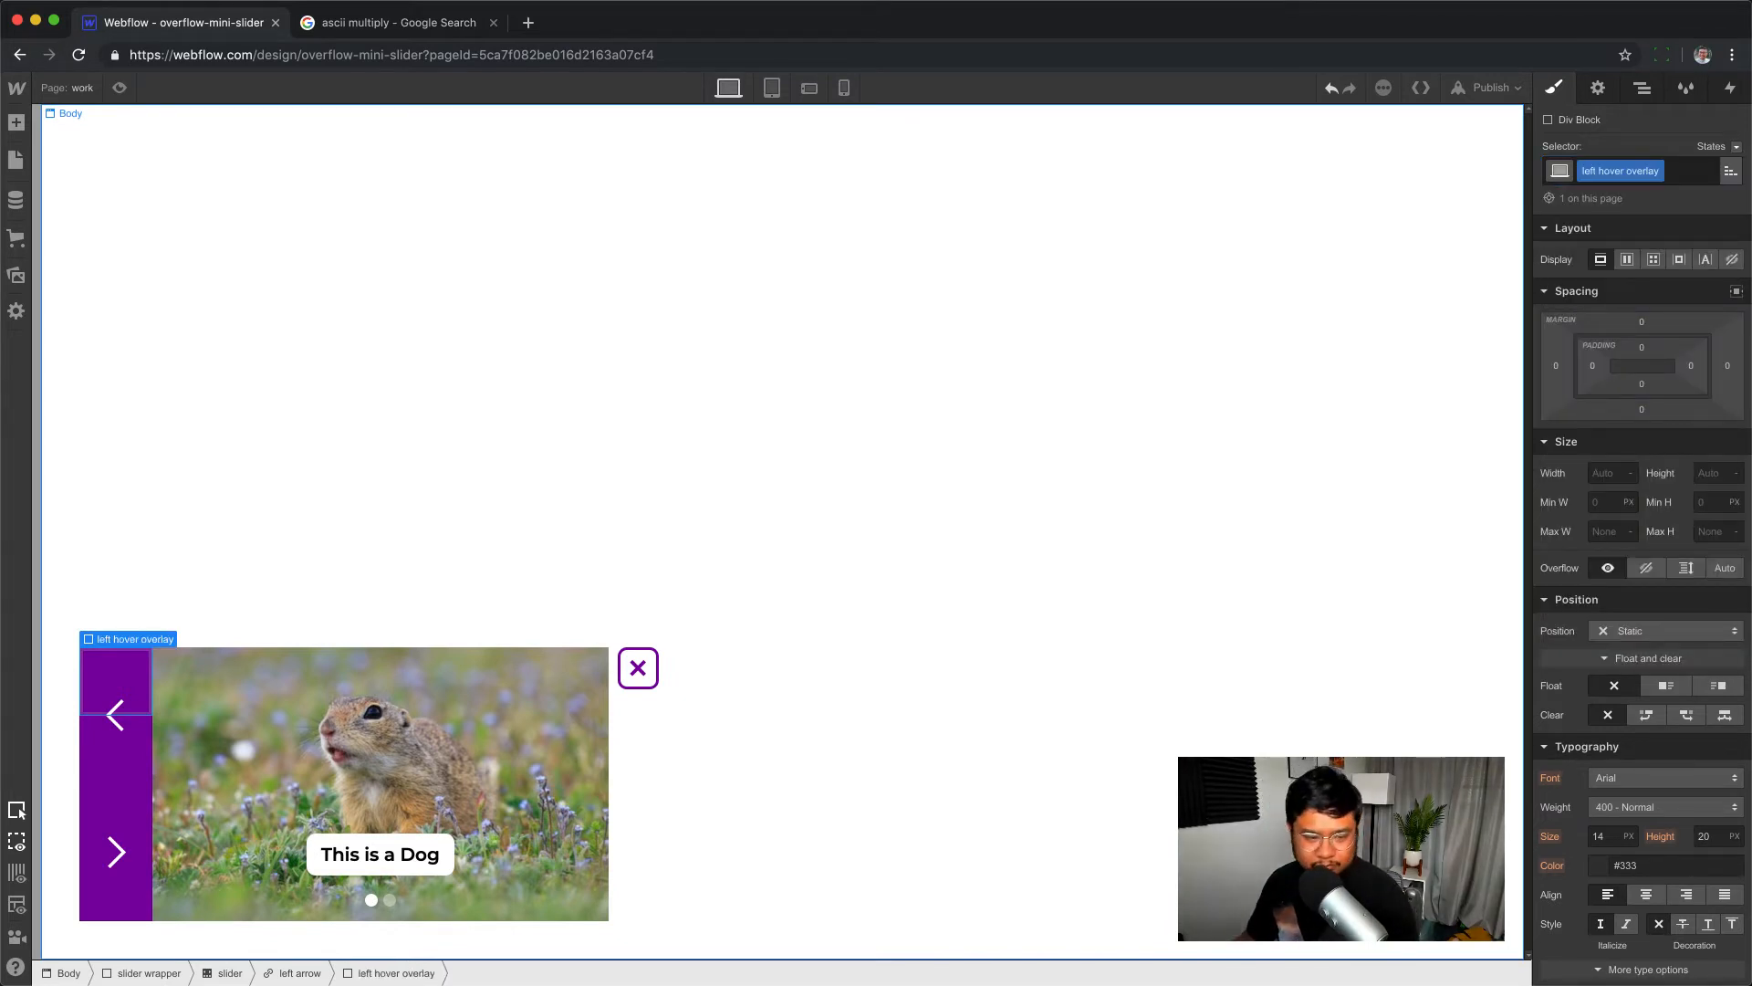
- Set the left hover overlay's height to 100% so it fills the left arrow
left_click(1712, 473)
type("100")
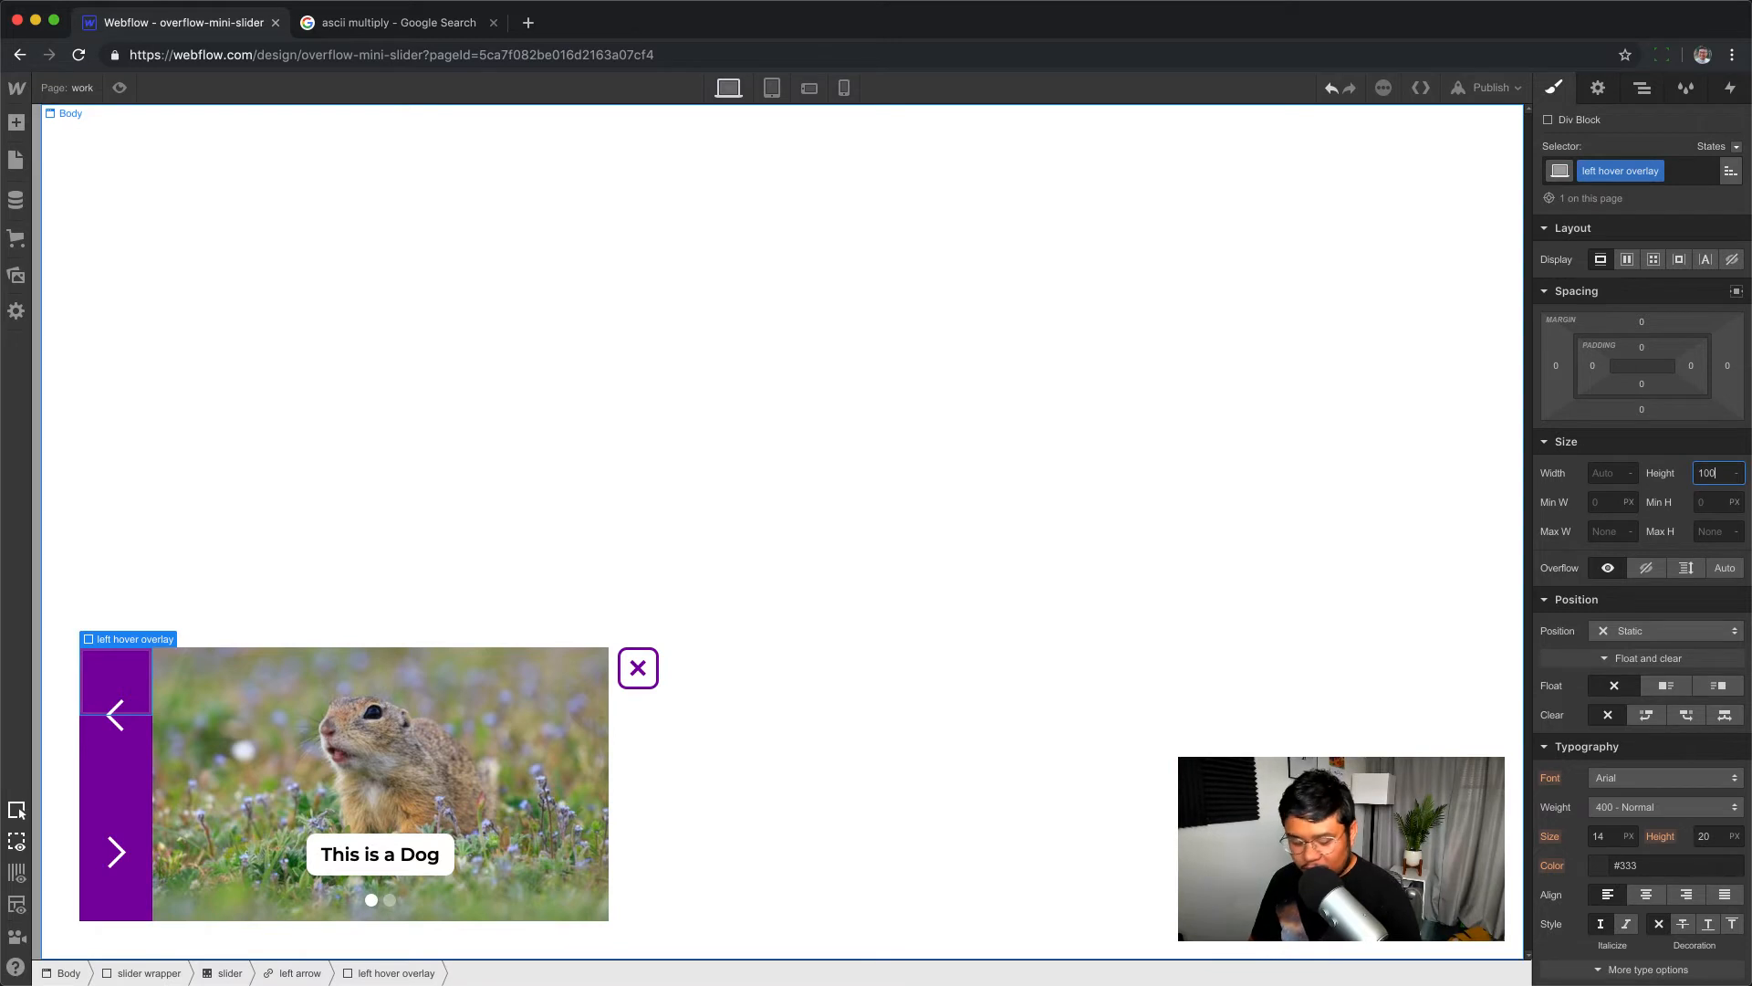
type("%")
key("Return")
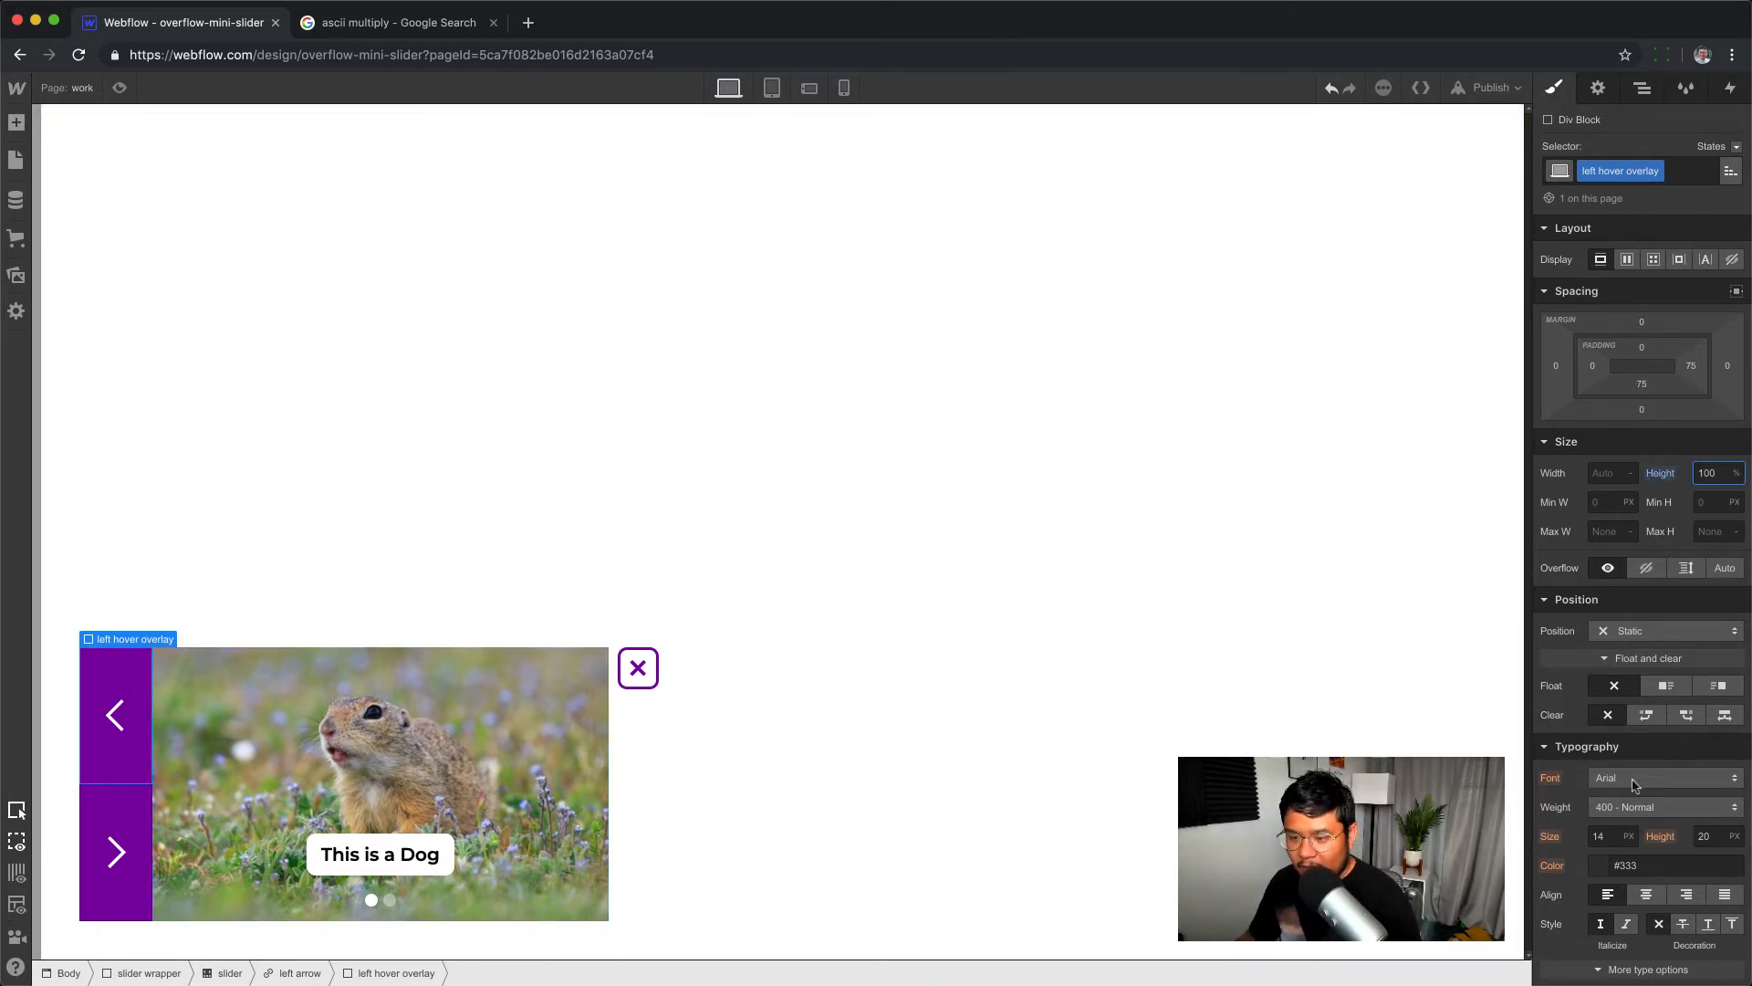
- Set the left hover overlay's background to a brighter purple, #b901f1, starting from the Dark Magenta swatch
scroll(1652, 762, "down", 1)
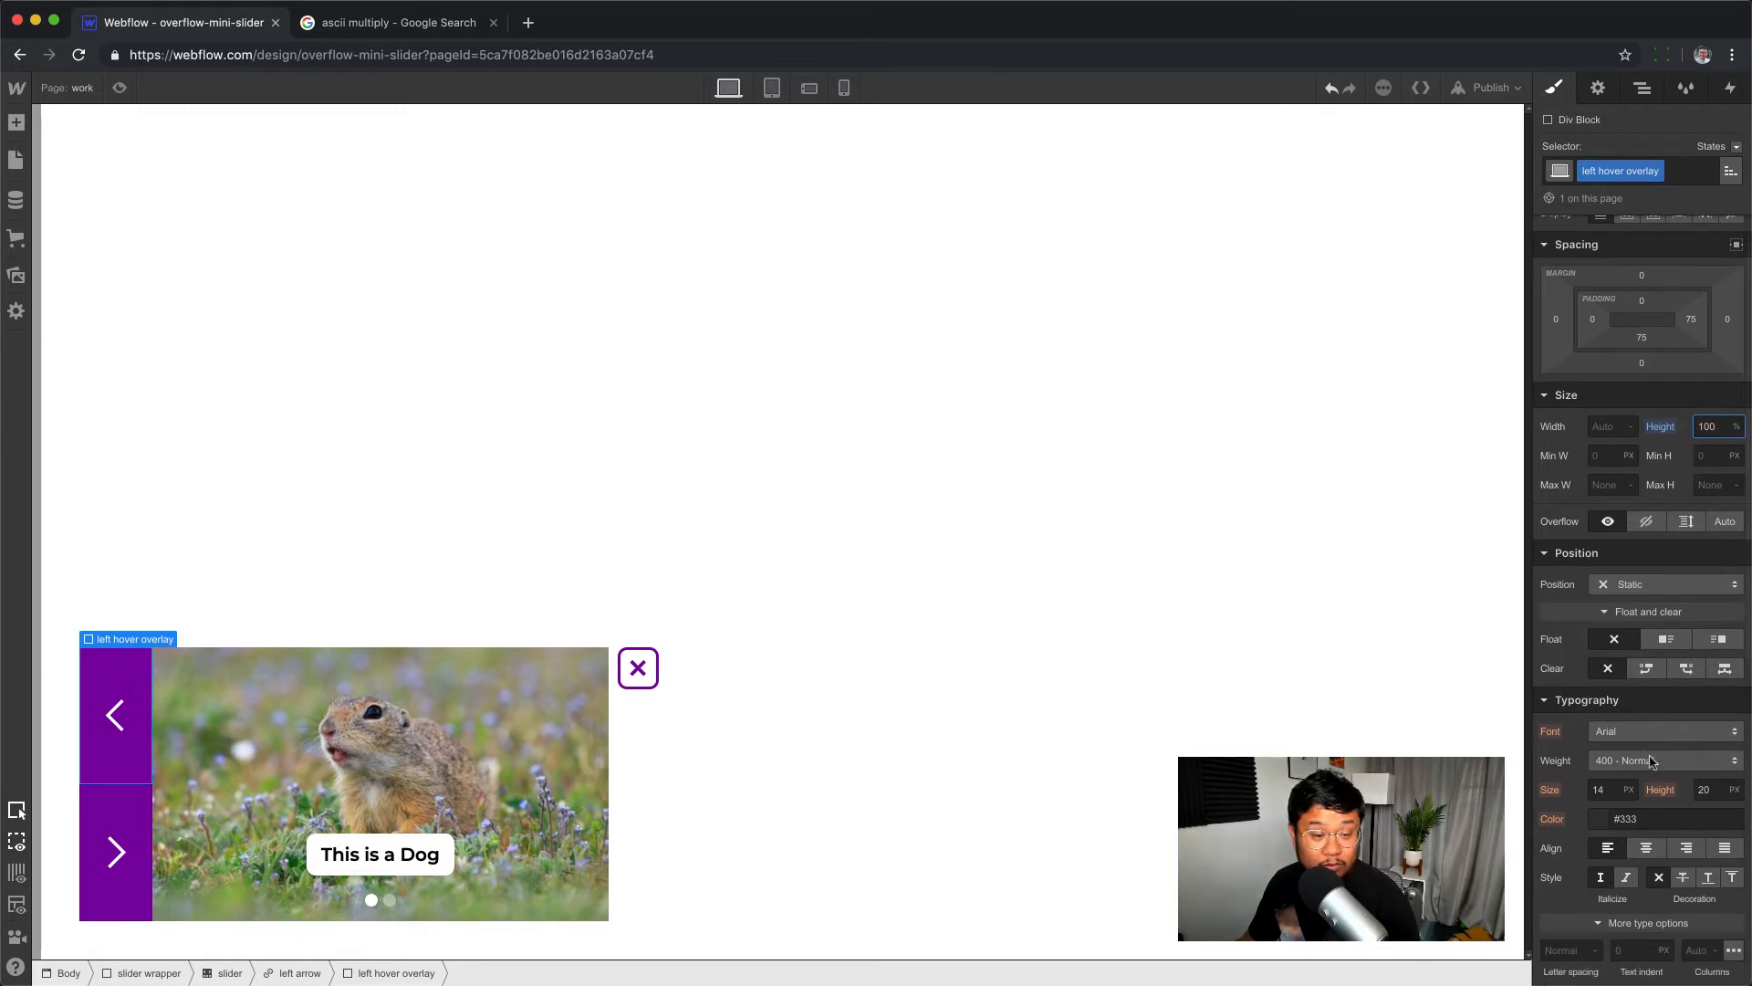
scroll(1629, 725, "down", 5)
left_click(1598, 669)
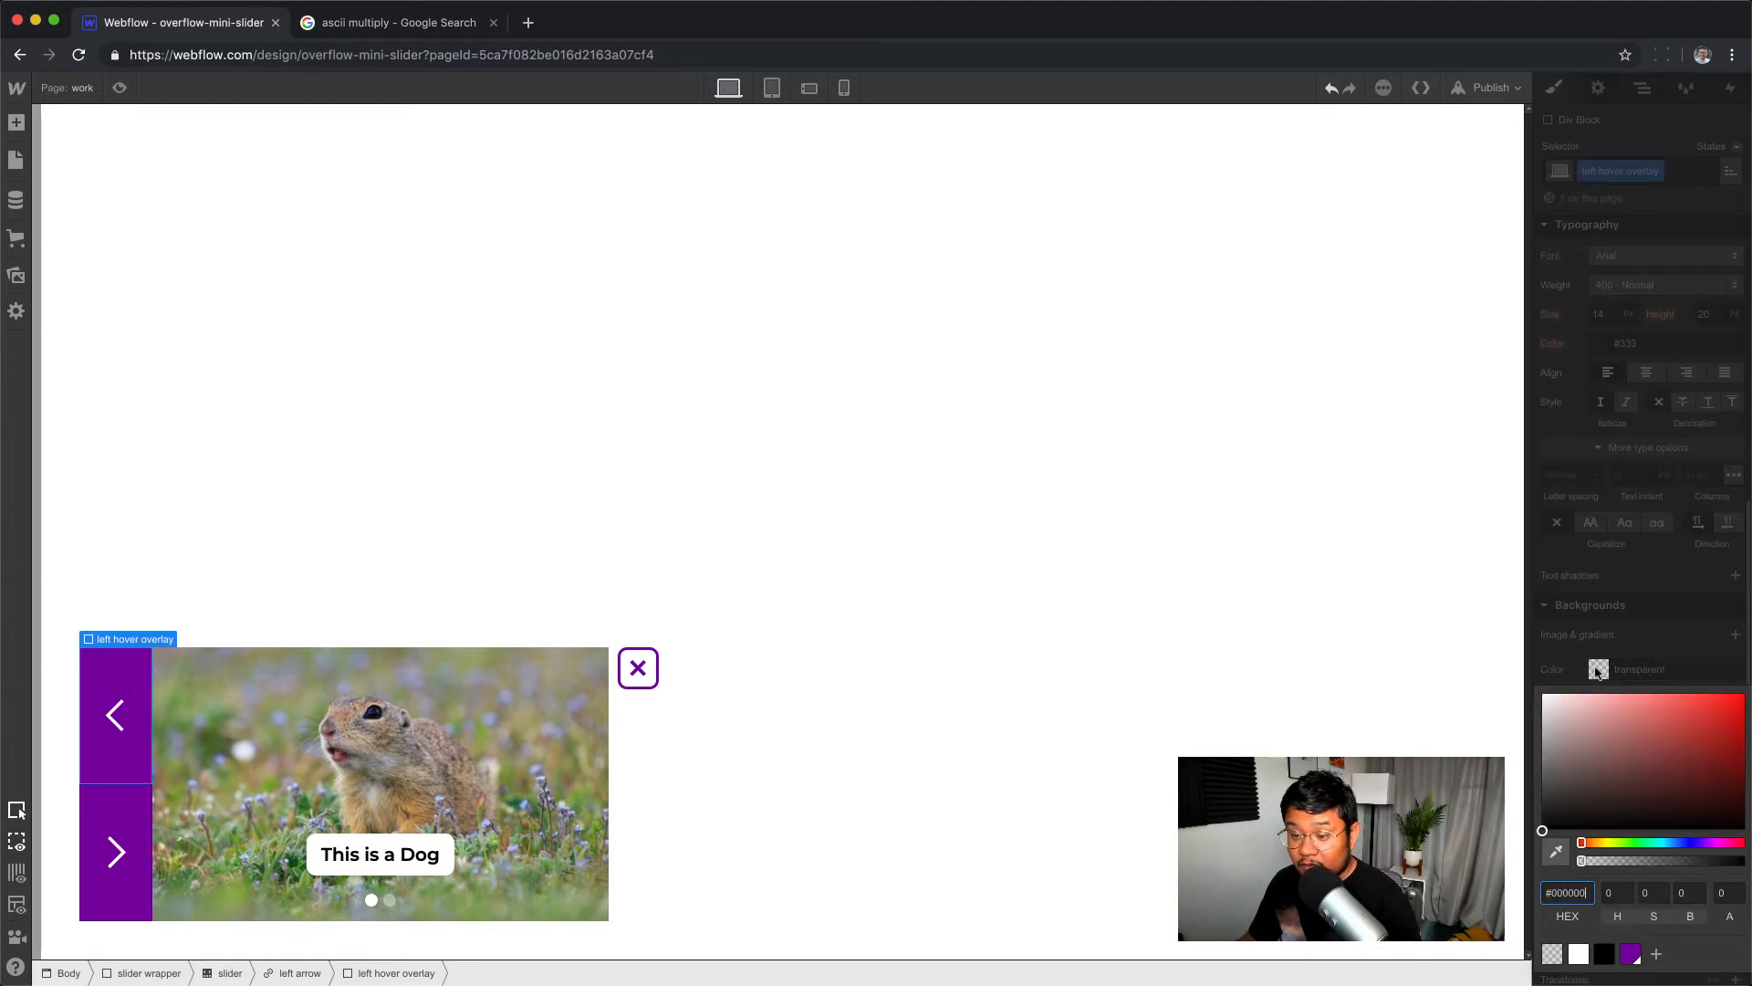
left_click(1631, 954)
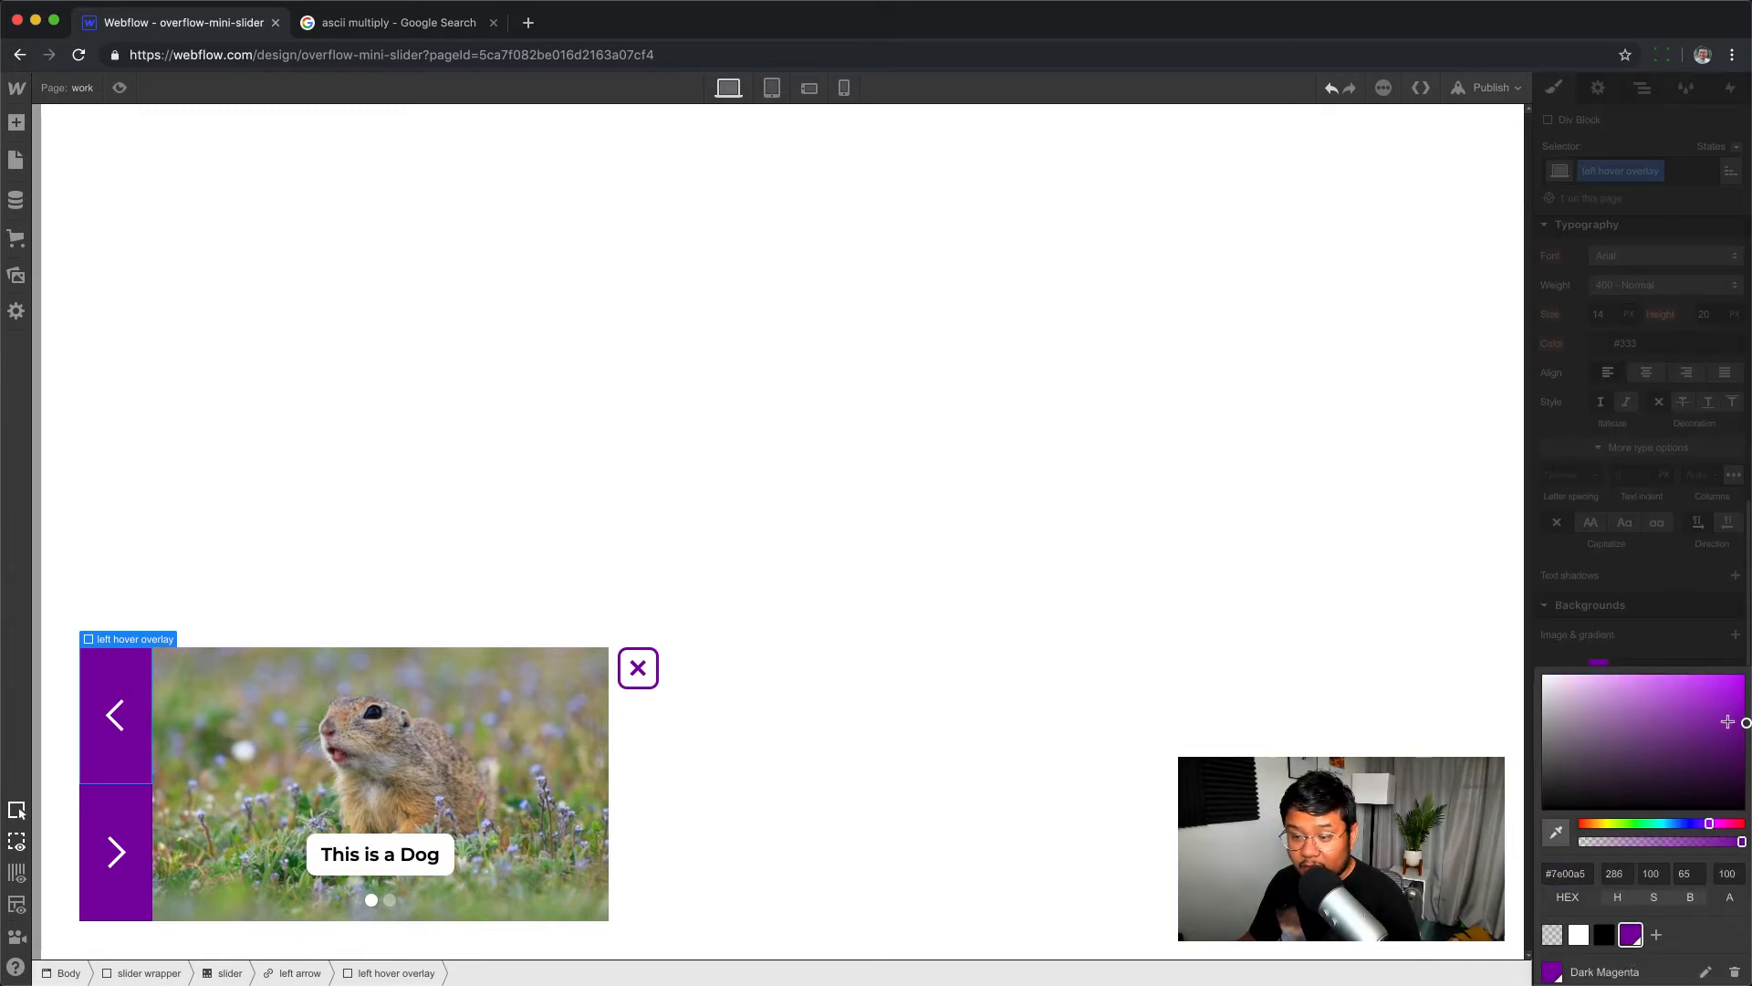
left_click_drag(1727, 722, 1744, 681)
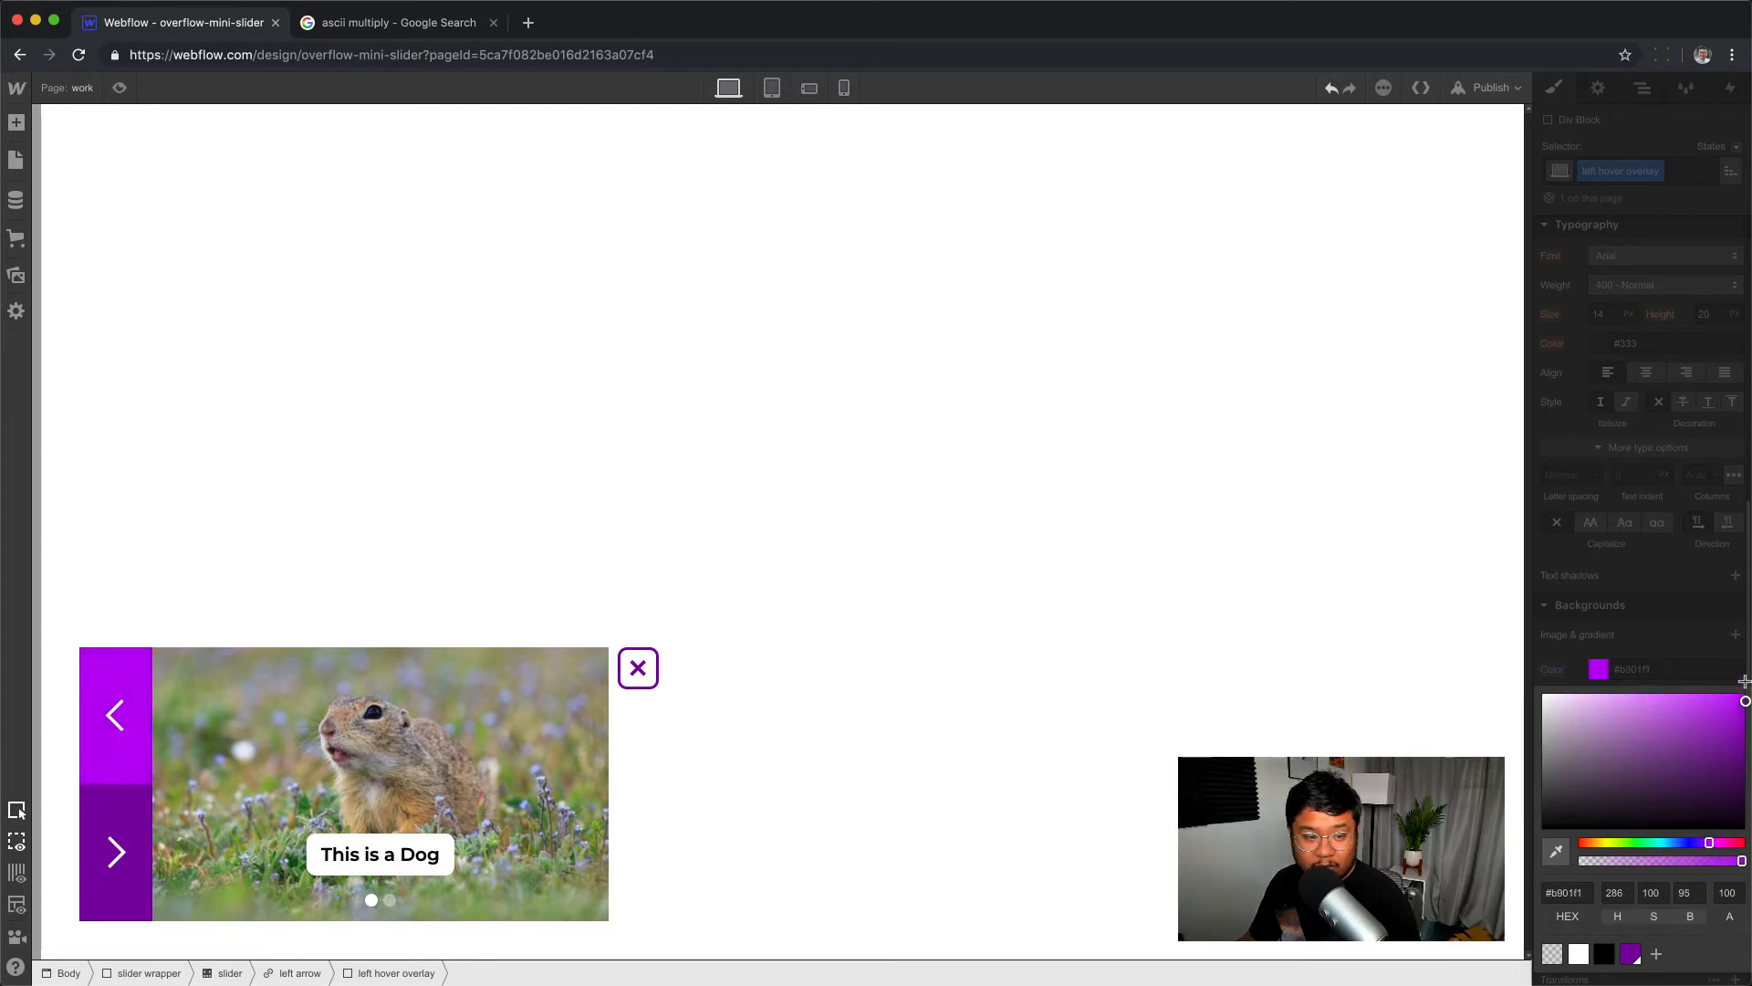
- Set the left hover overlay's background color to #bd01f7
left_click(1430, 675)
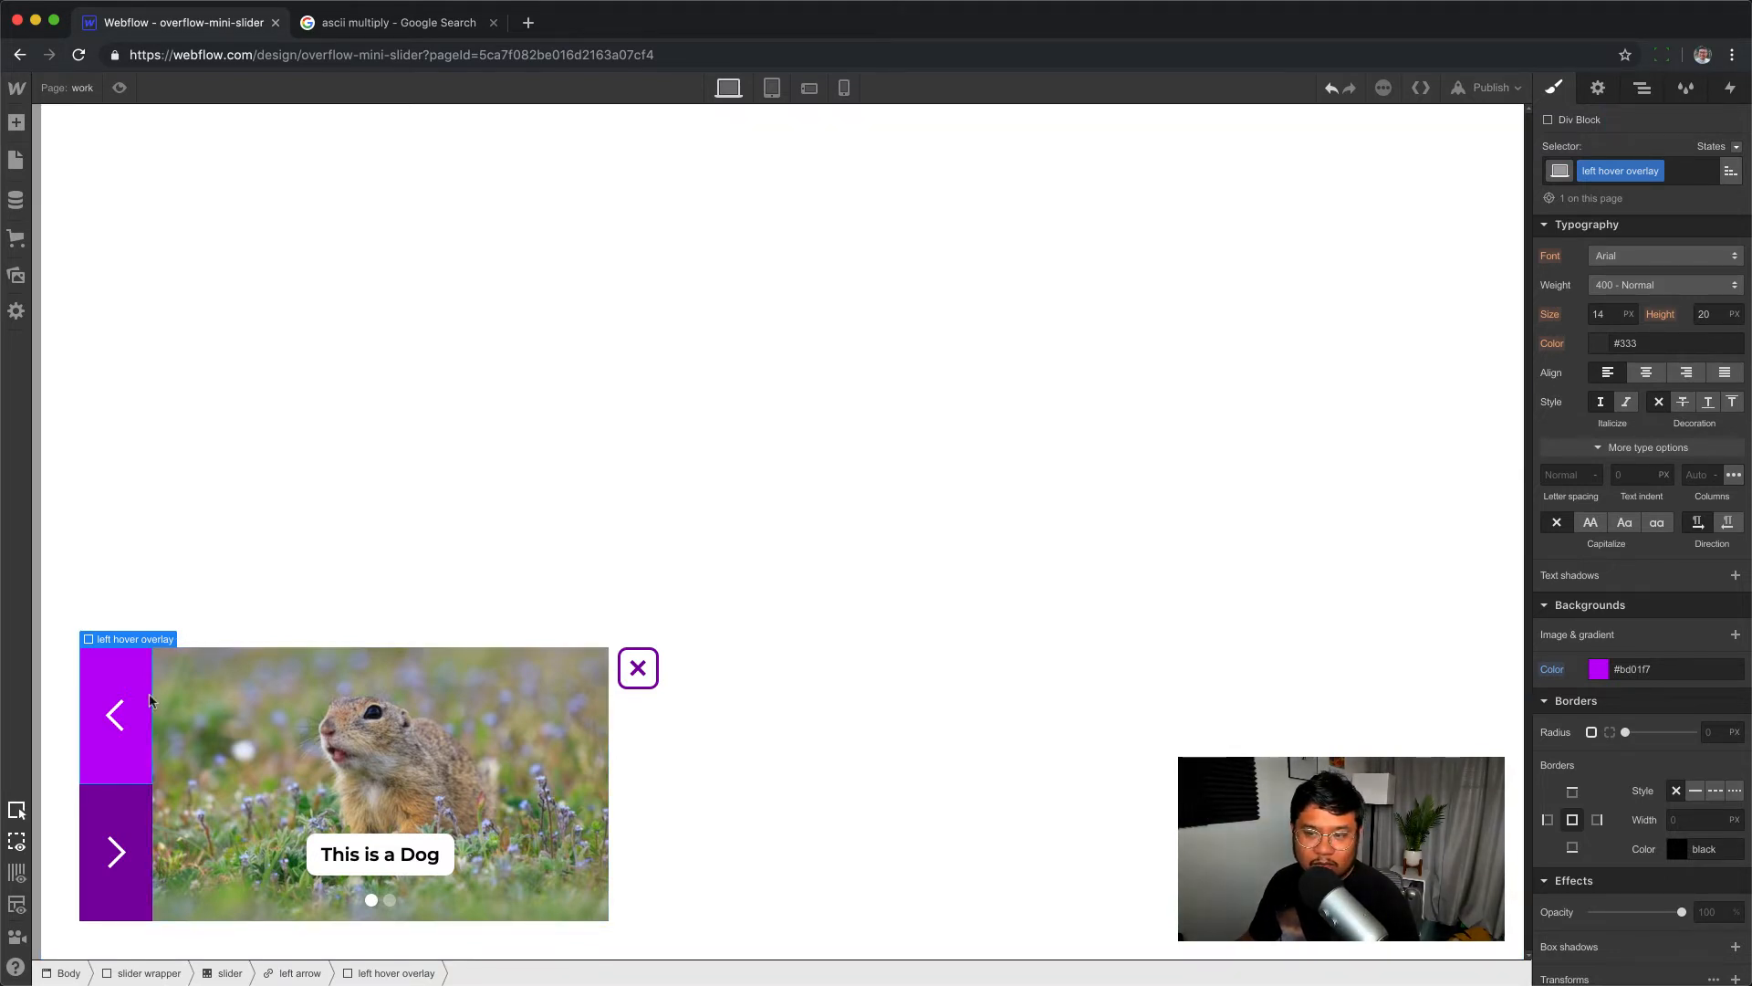
double_click(1630, 171)
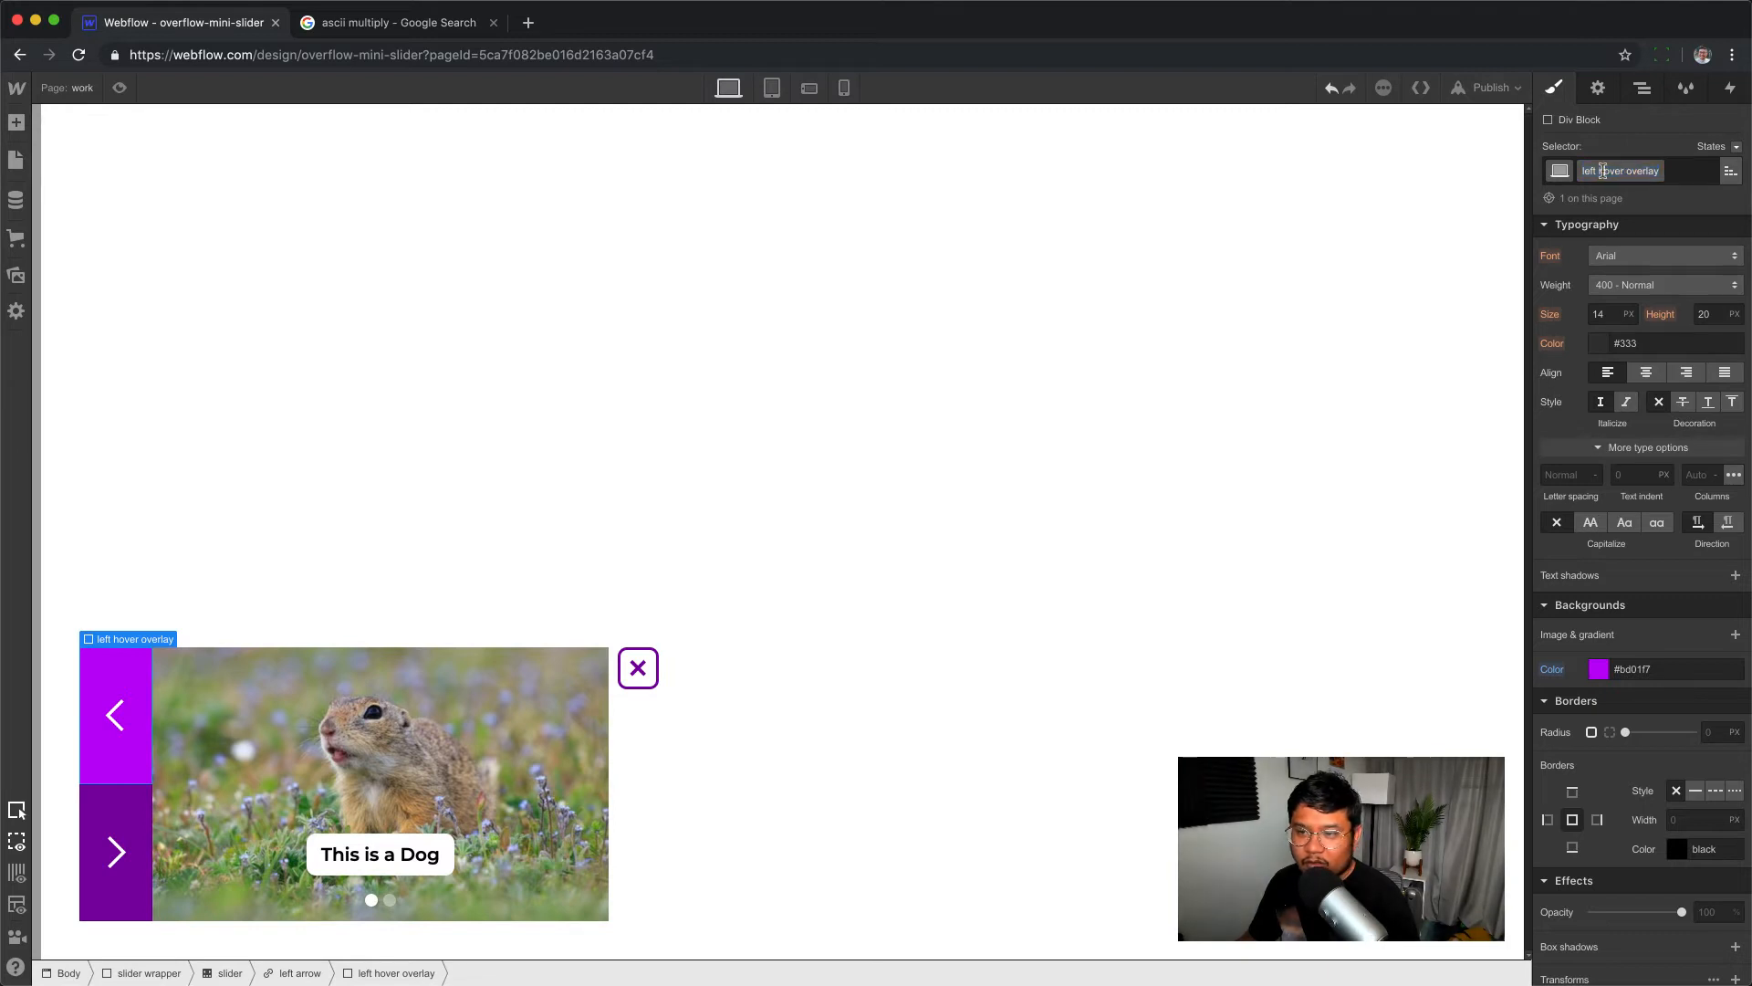
key("BackSpace")
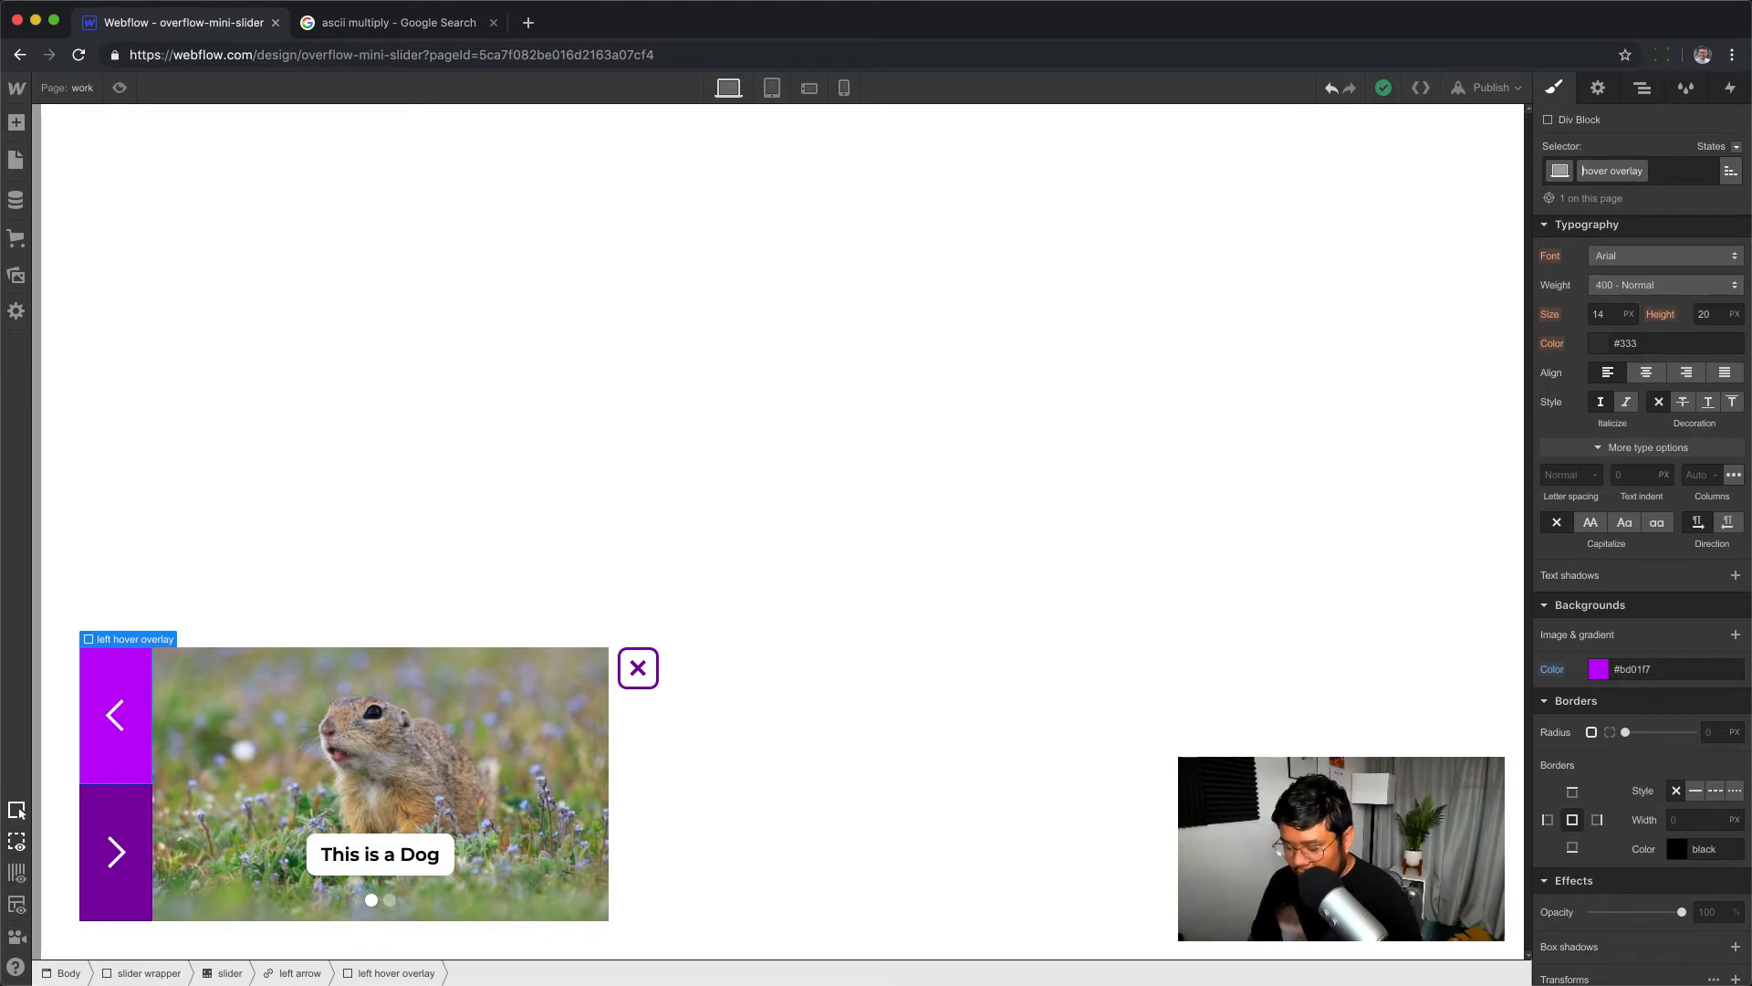
type("left")
key("Return")
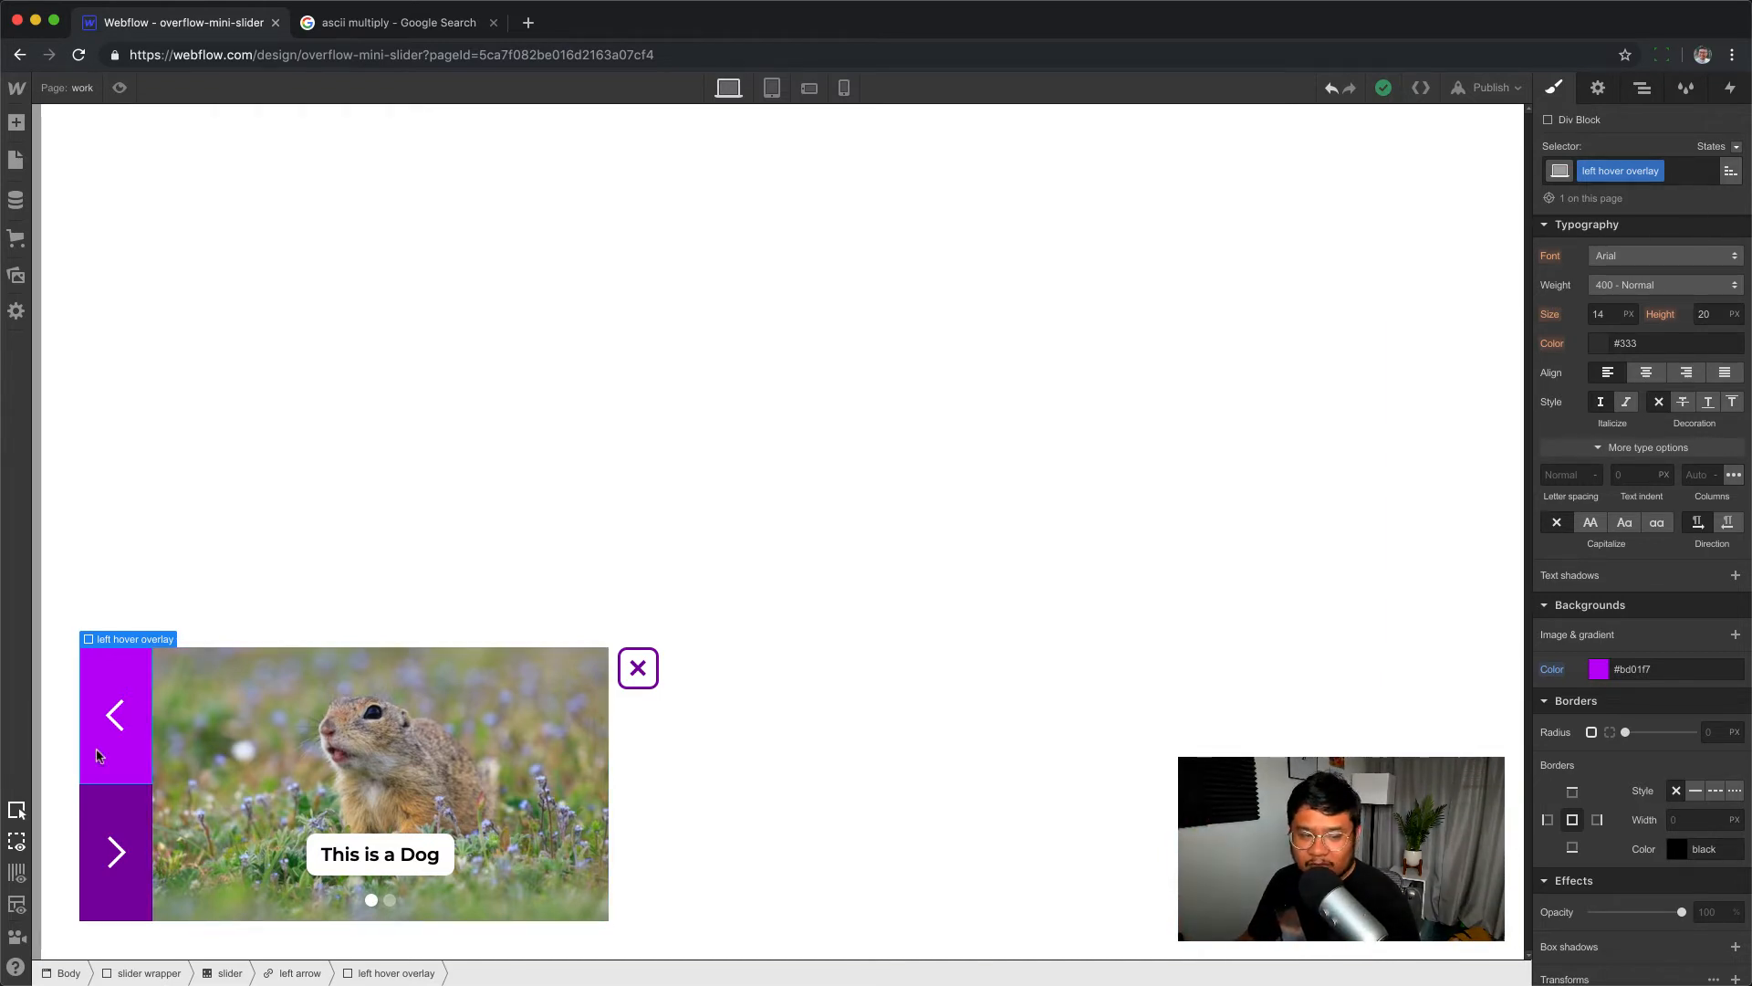
- Paste a copy of the left hover overlay and nest it inside the right arrow link
left_click(1642, 88)
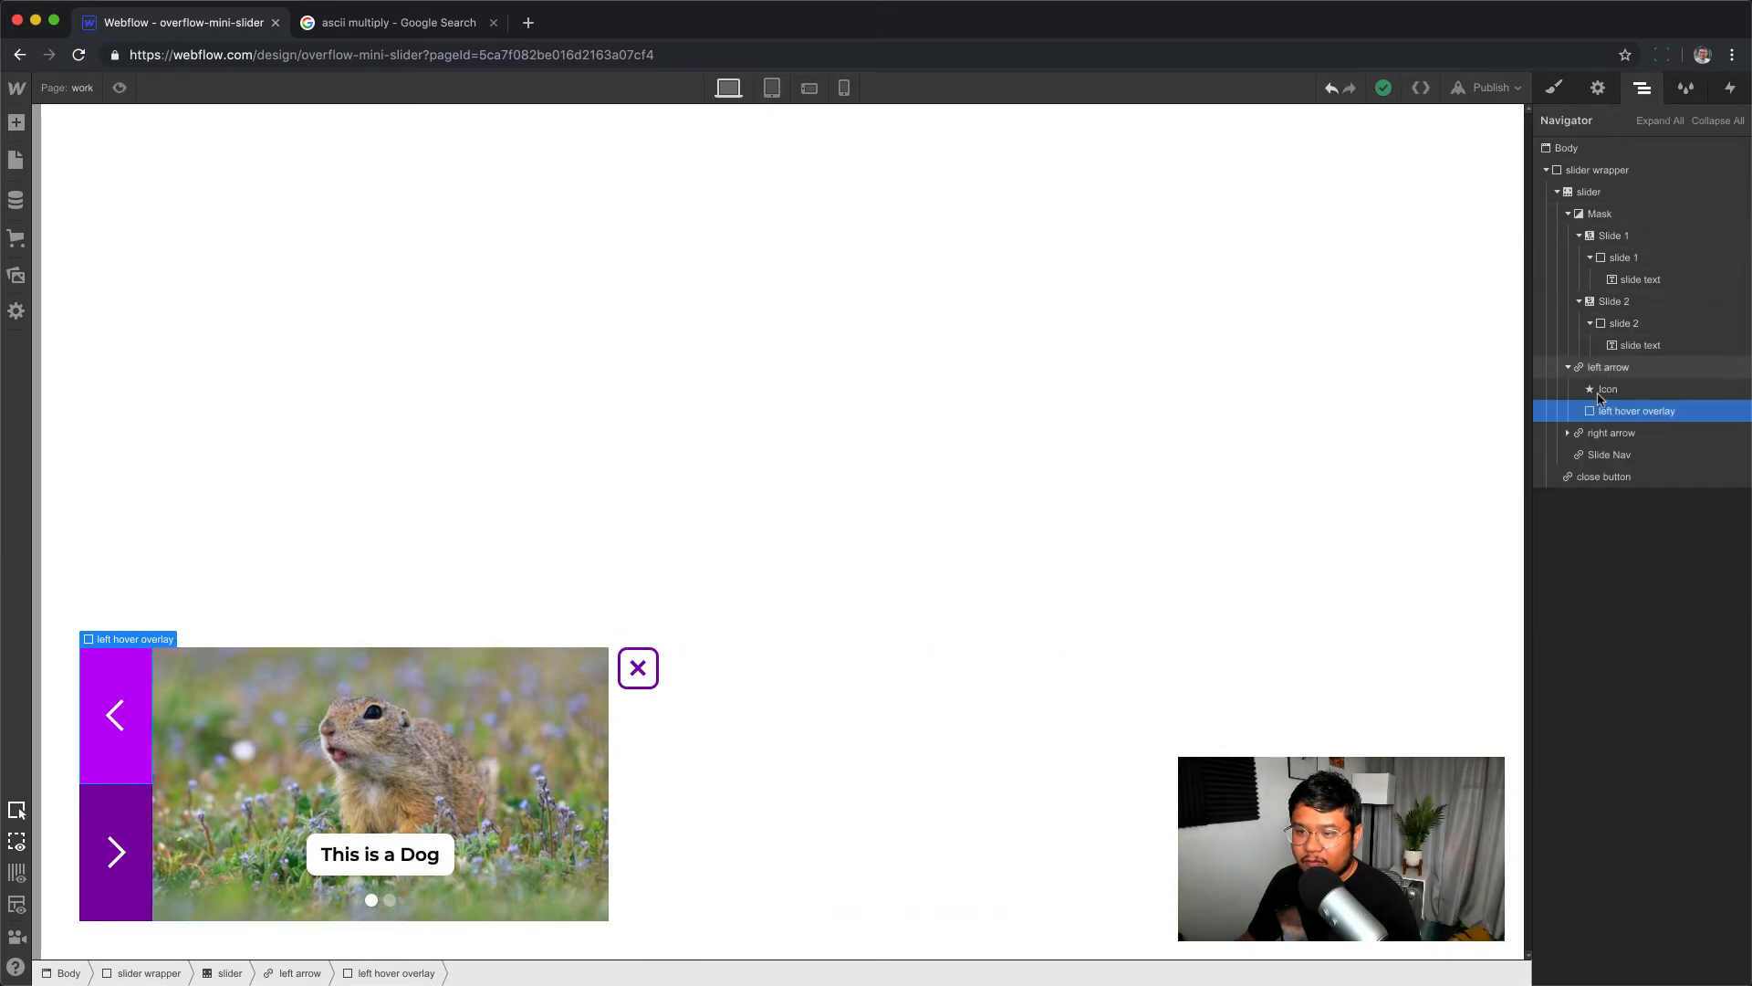
left_click(1567, 432)
left_click(1608, 433)
key("ctrl+v")
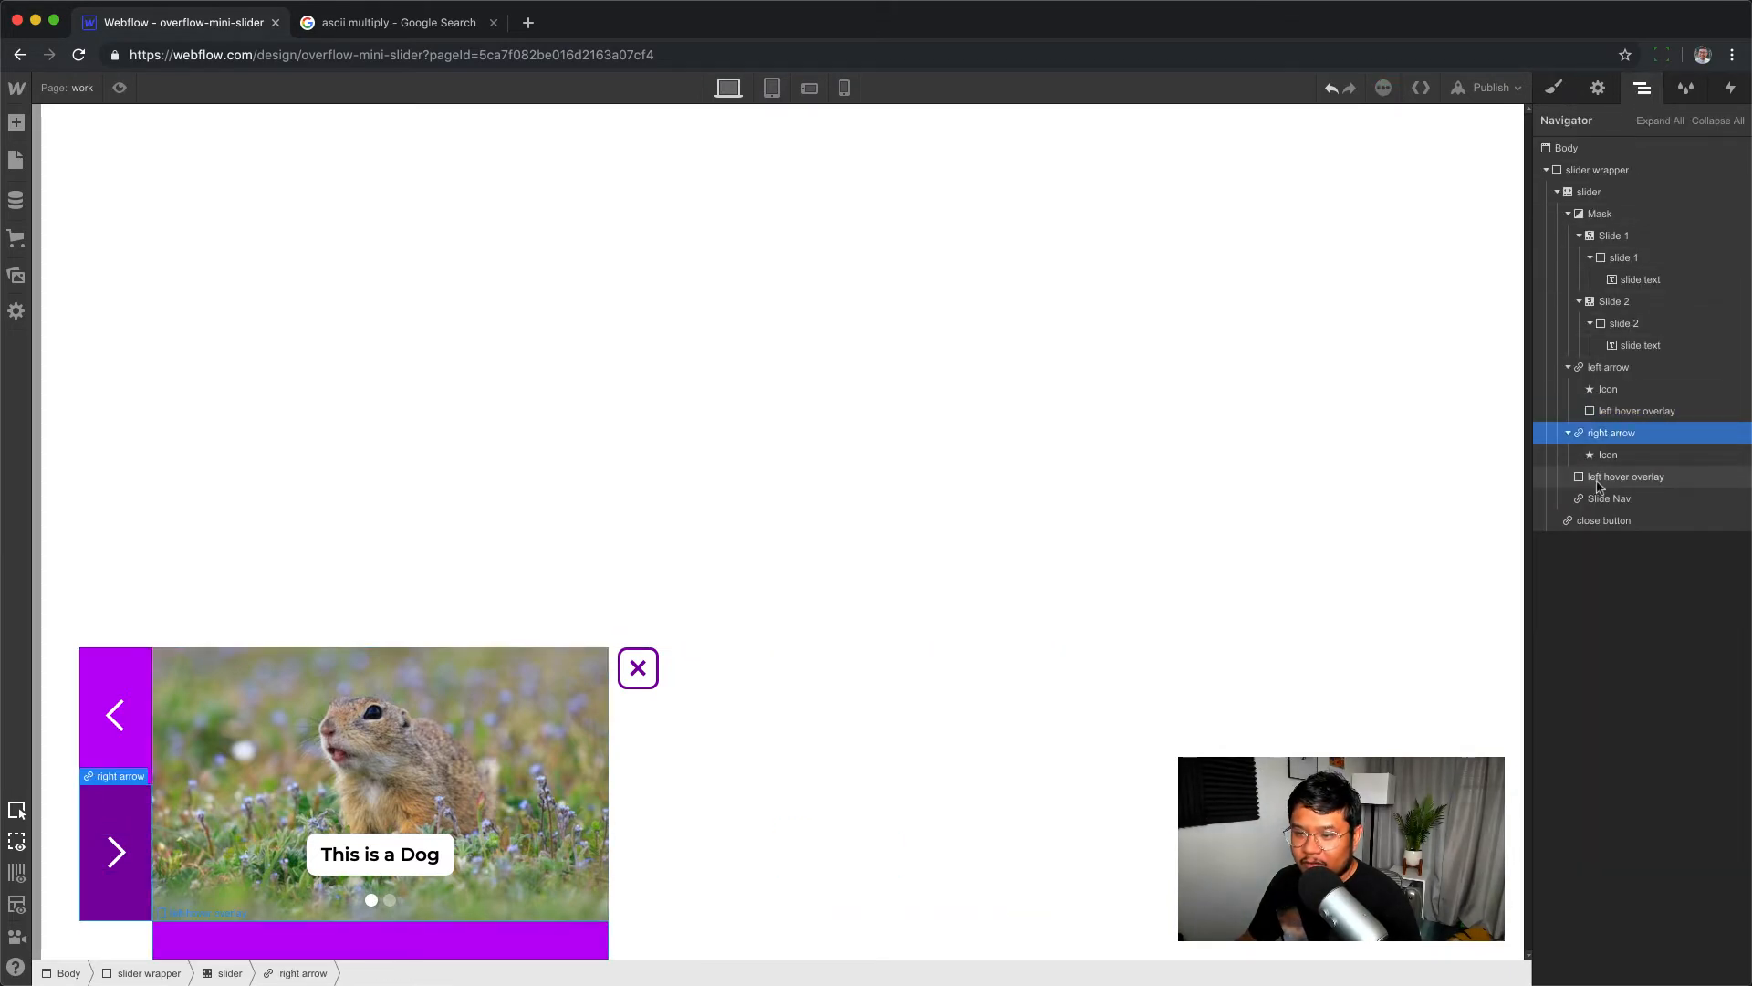
left_click(1598, 480)
- Duplicate the class of the right arrow's overlay as left hover overlay Copy, and undo the pasted overlay
left_click(1554, 87)
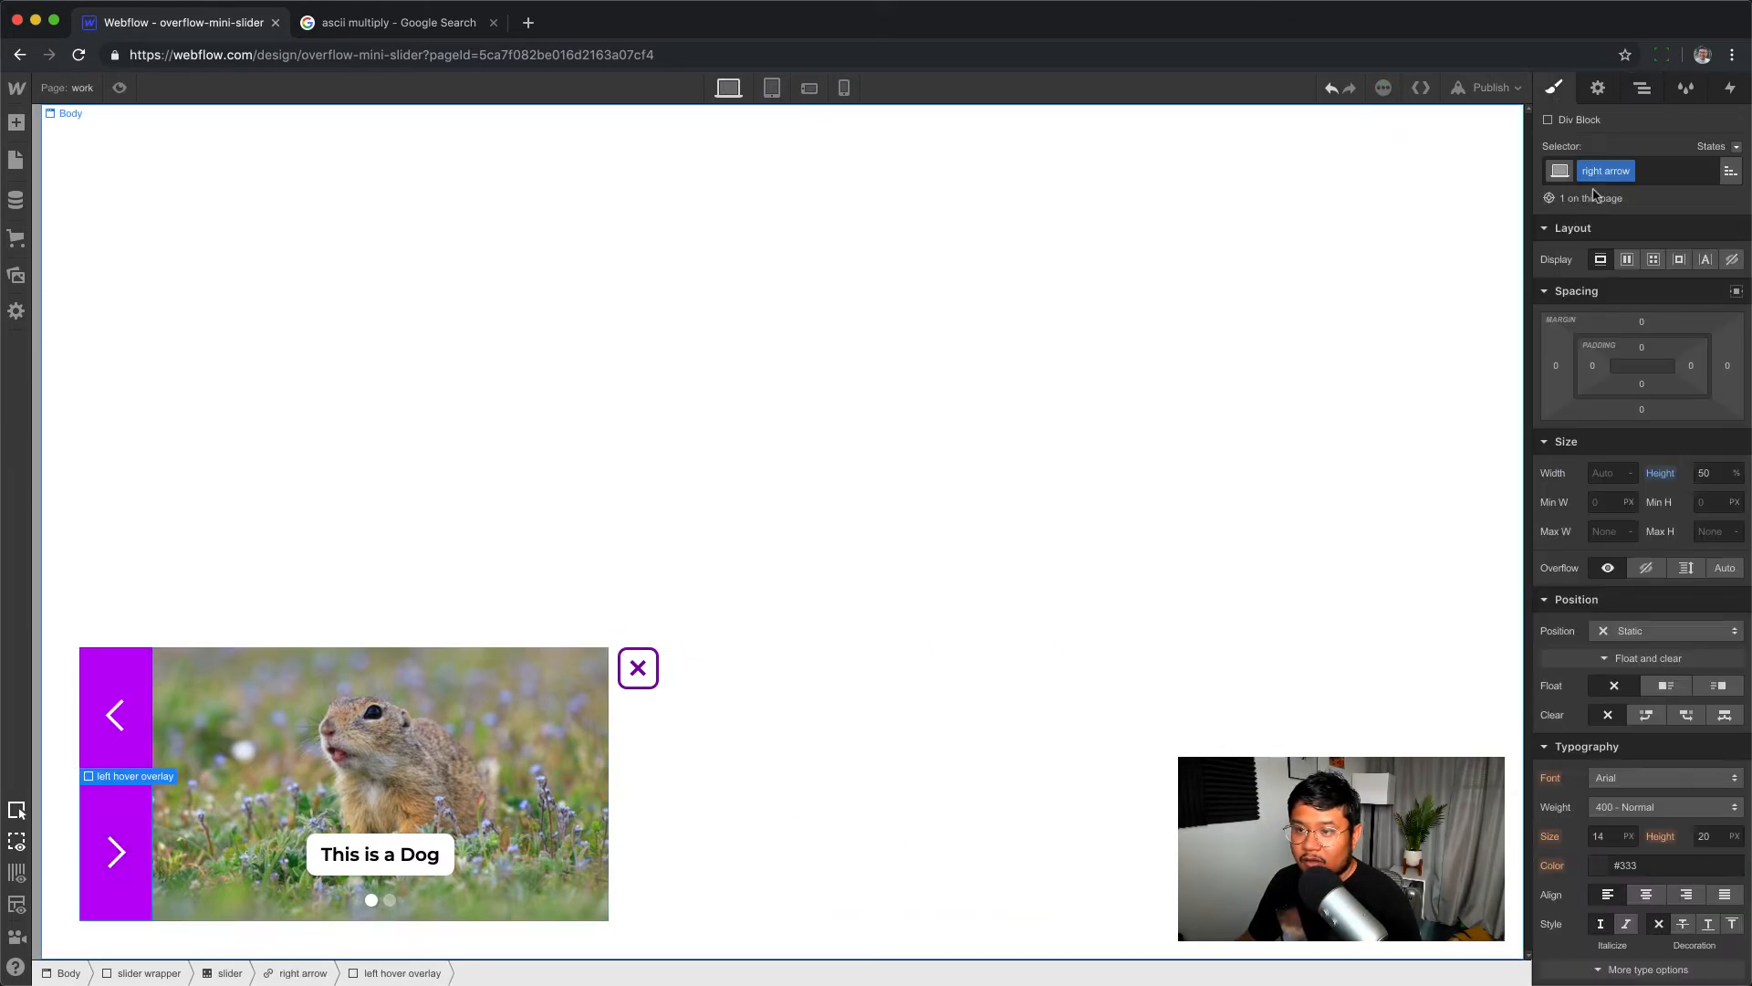
left_click(1596, 168)
key("Escape")
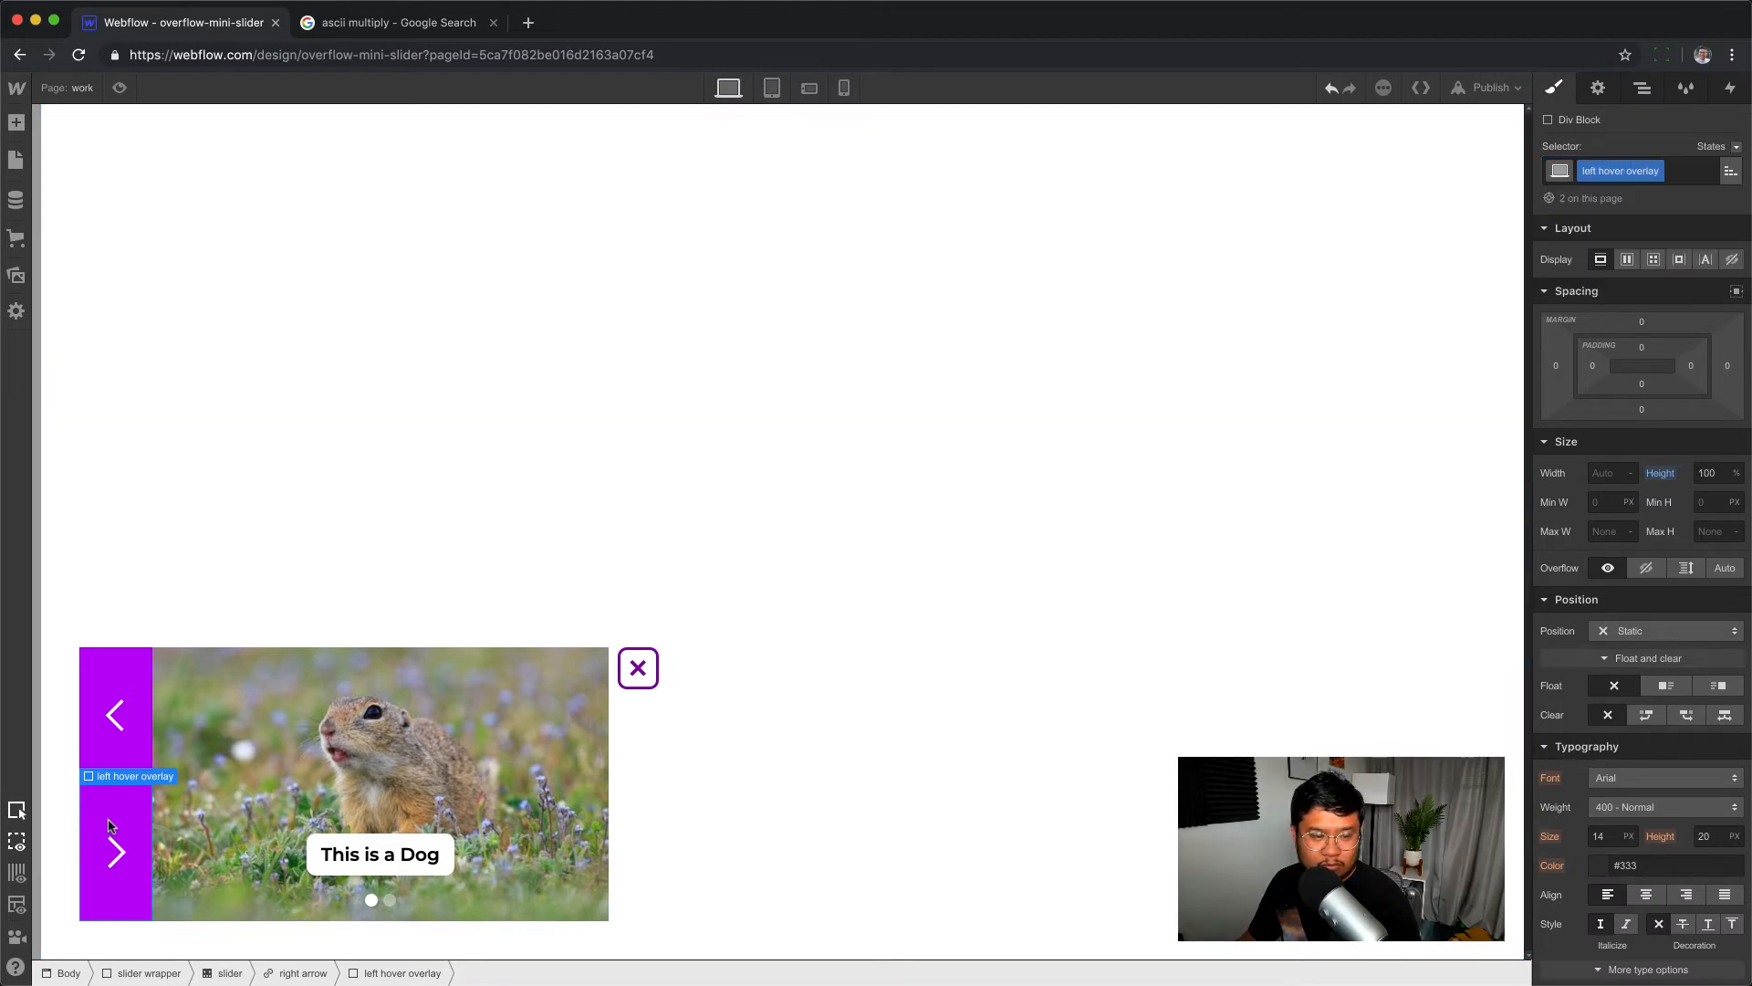
left_click(1656, 172)
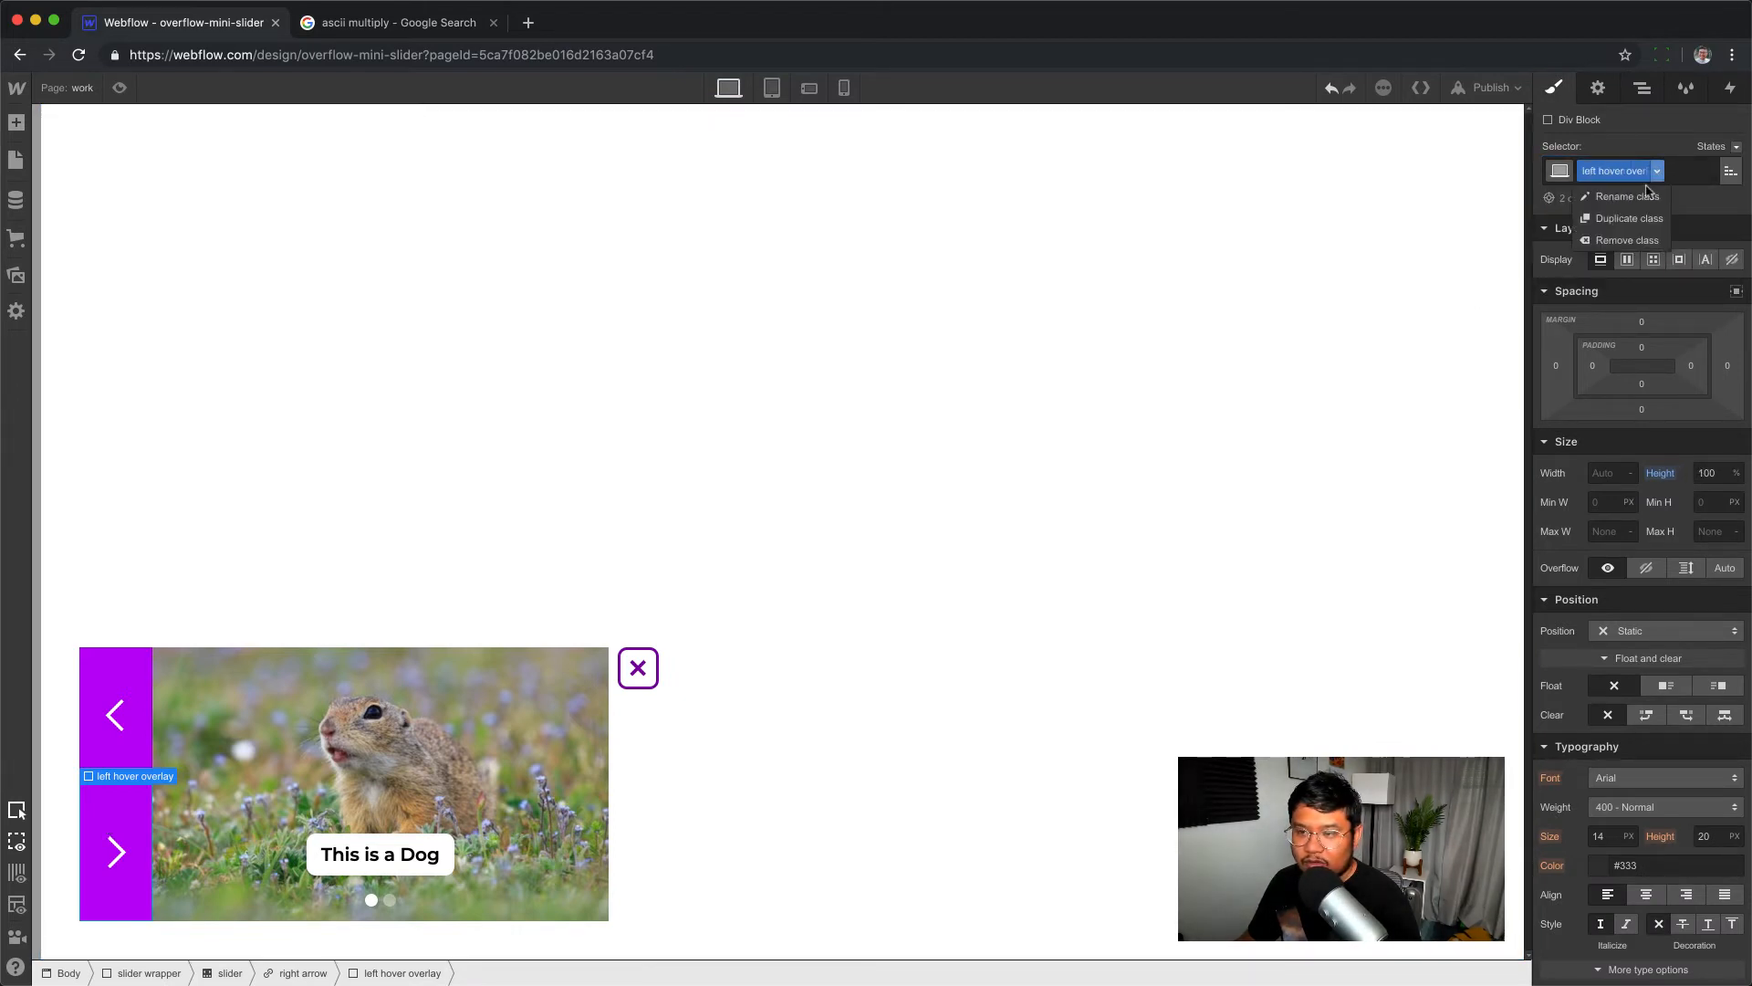
left_click(1634, 217)
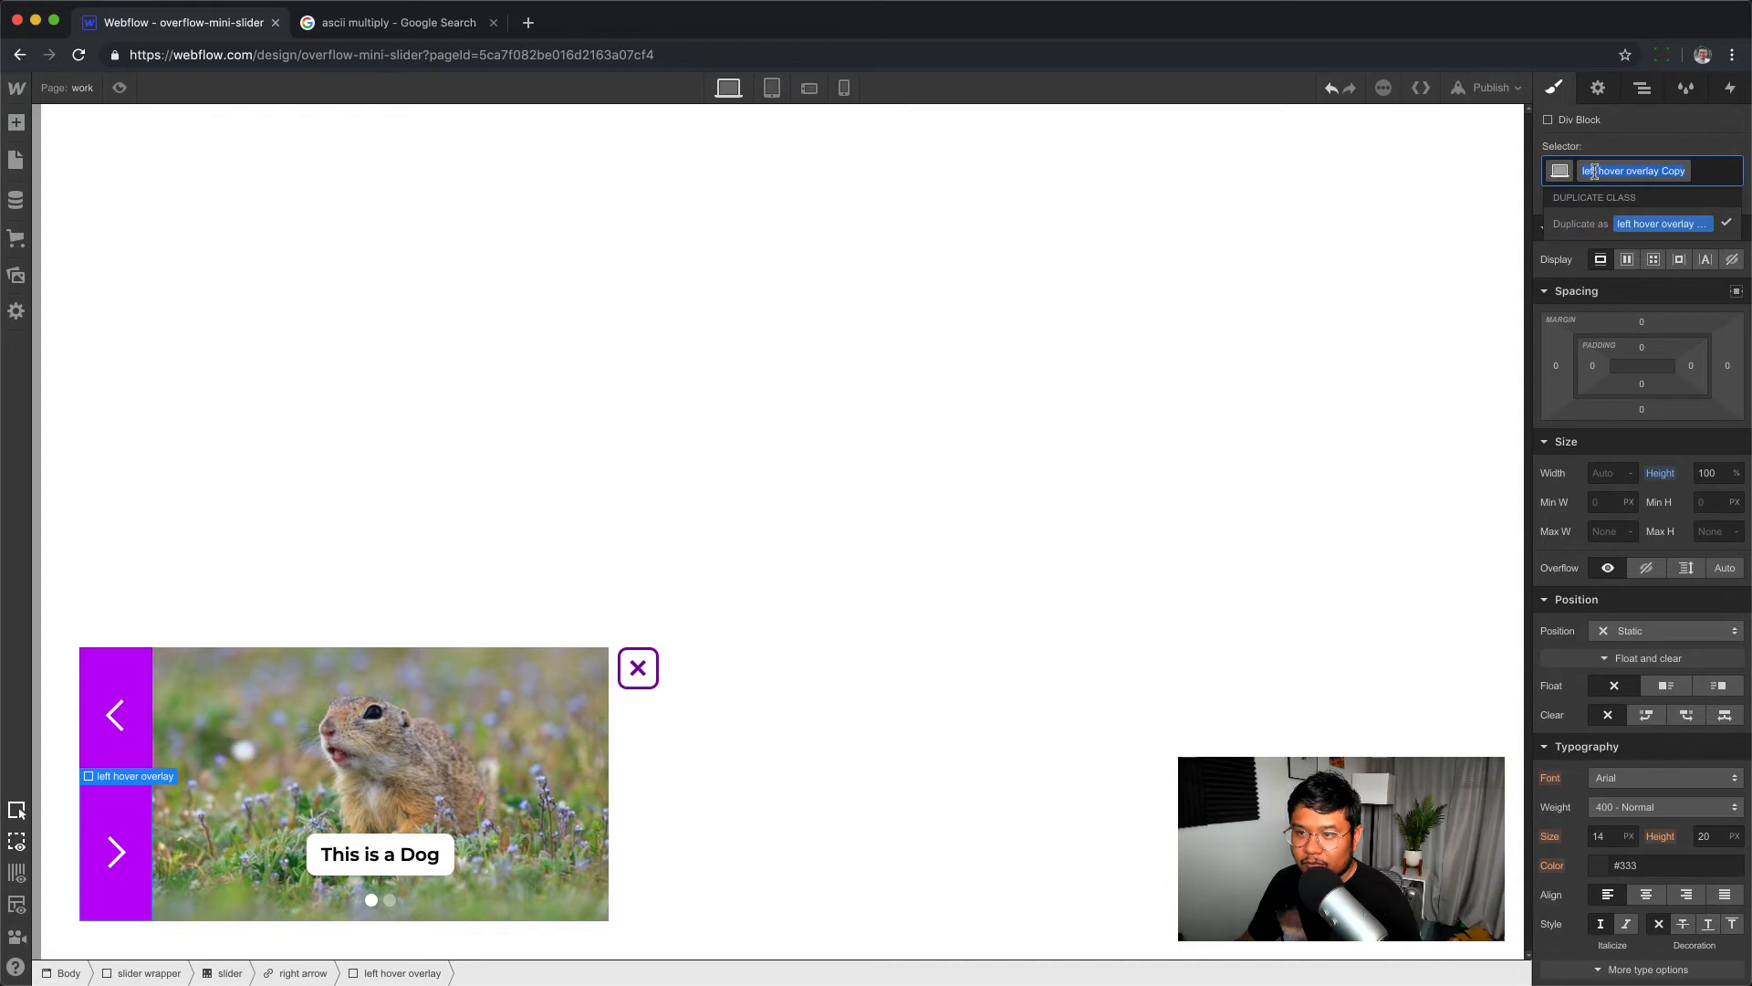
key("Return")
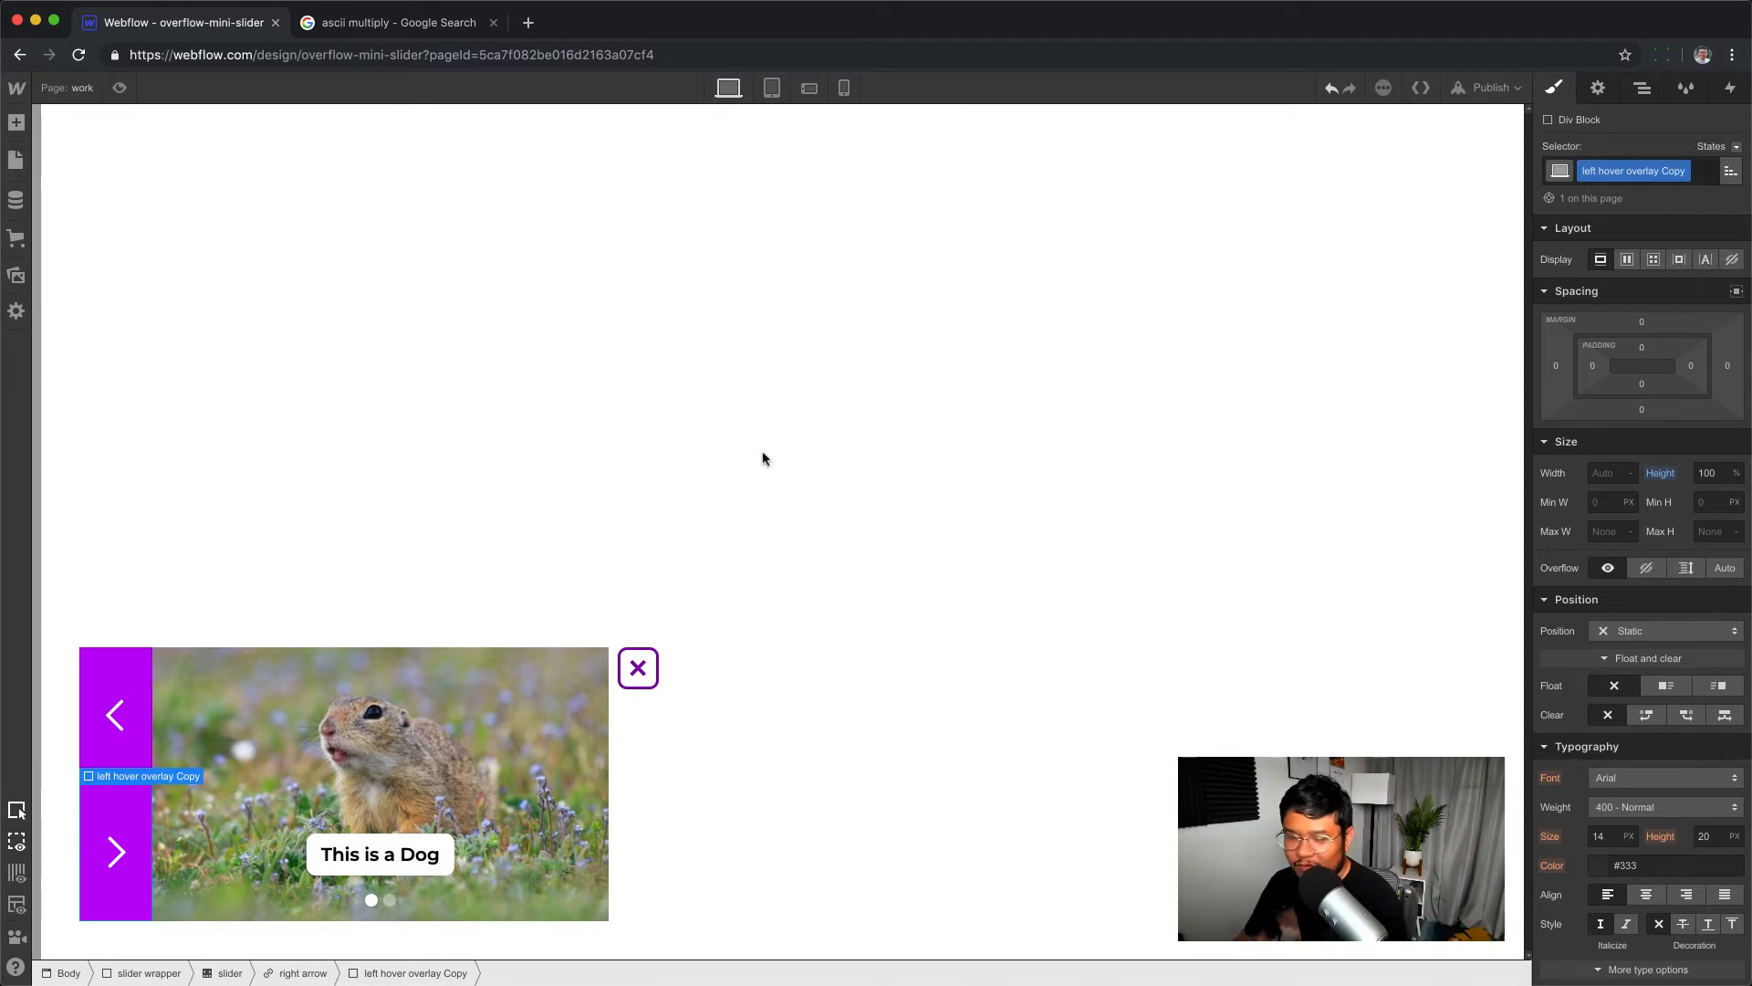
left_click(132, 799)
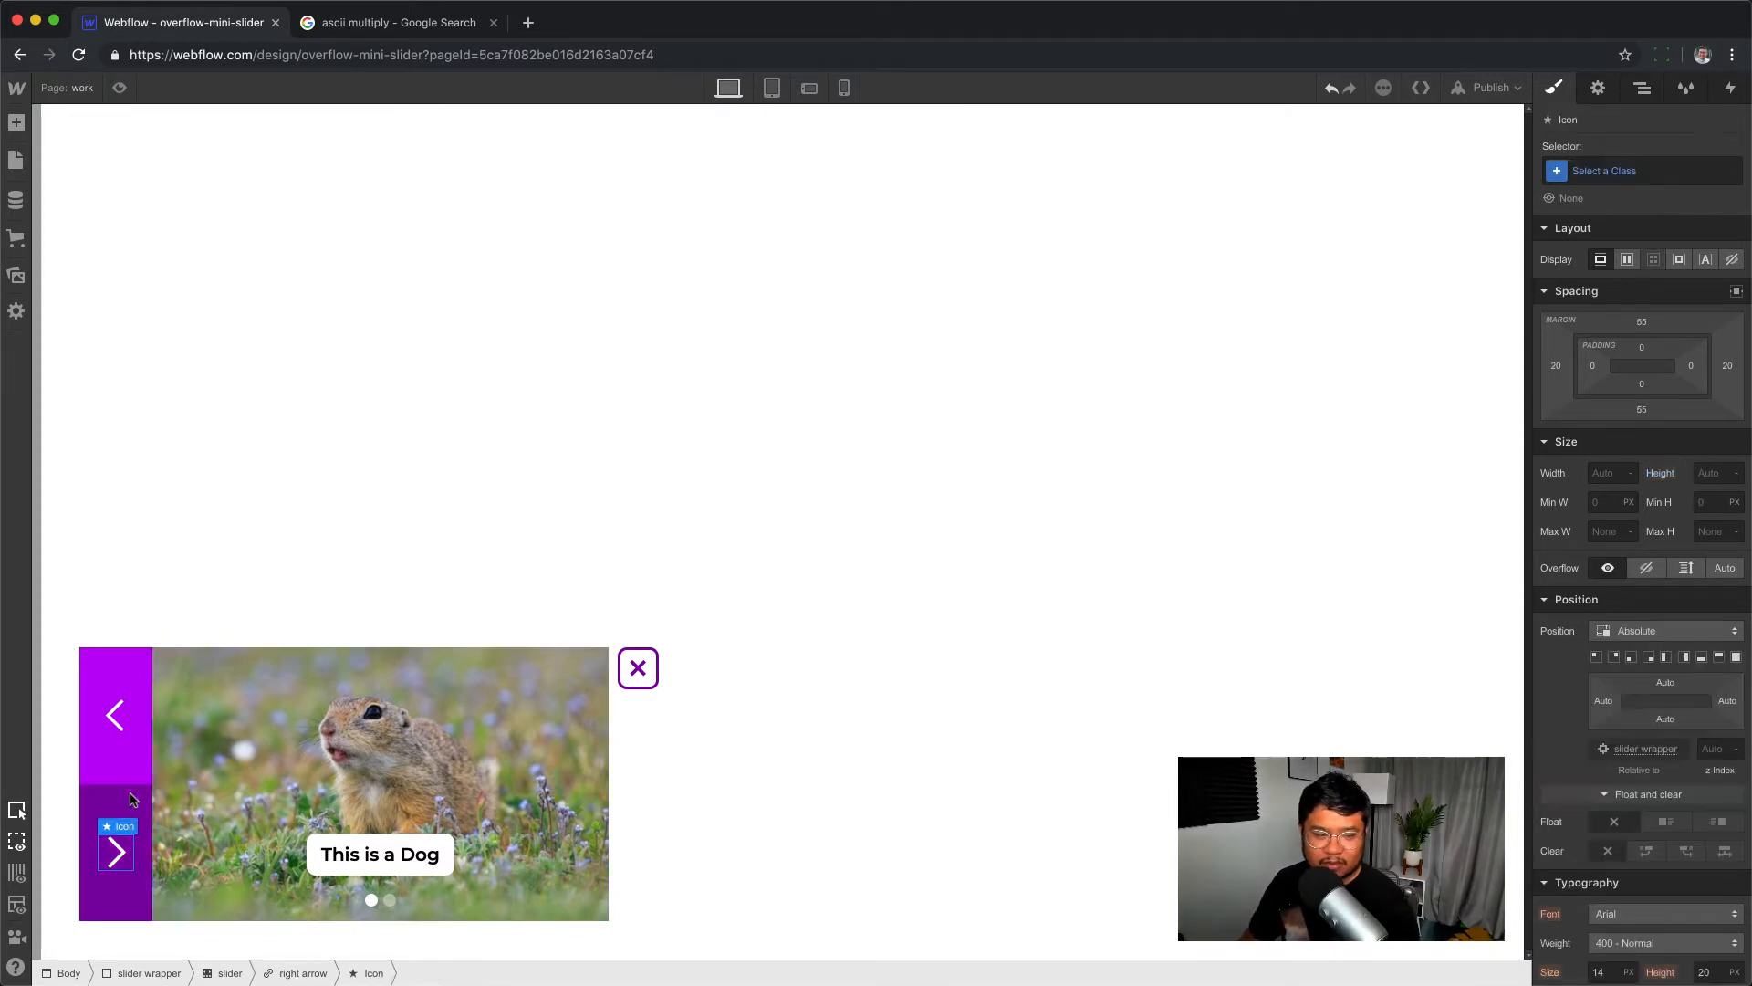
- Rename the class of the left arrow's overlay to hover overlay
left_click(146, 760)
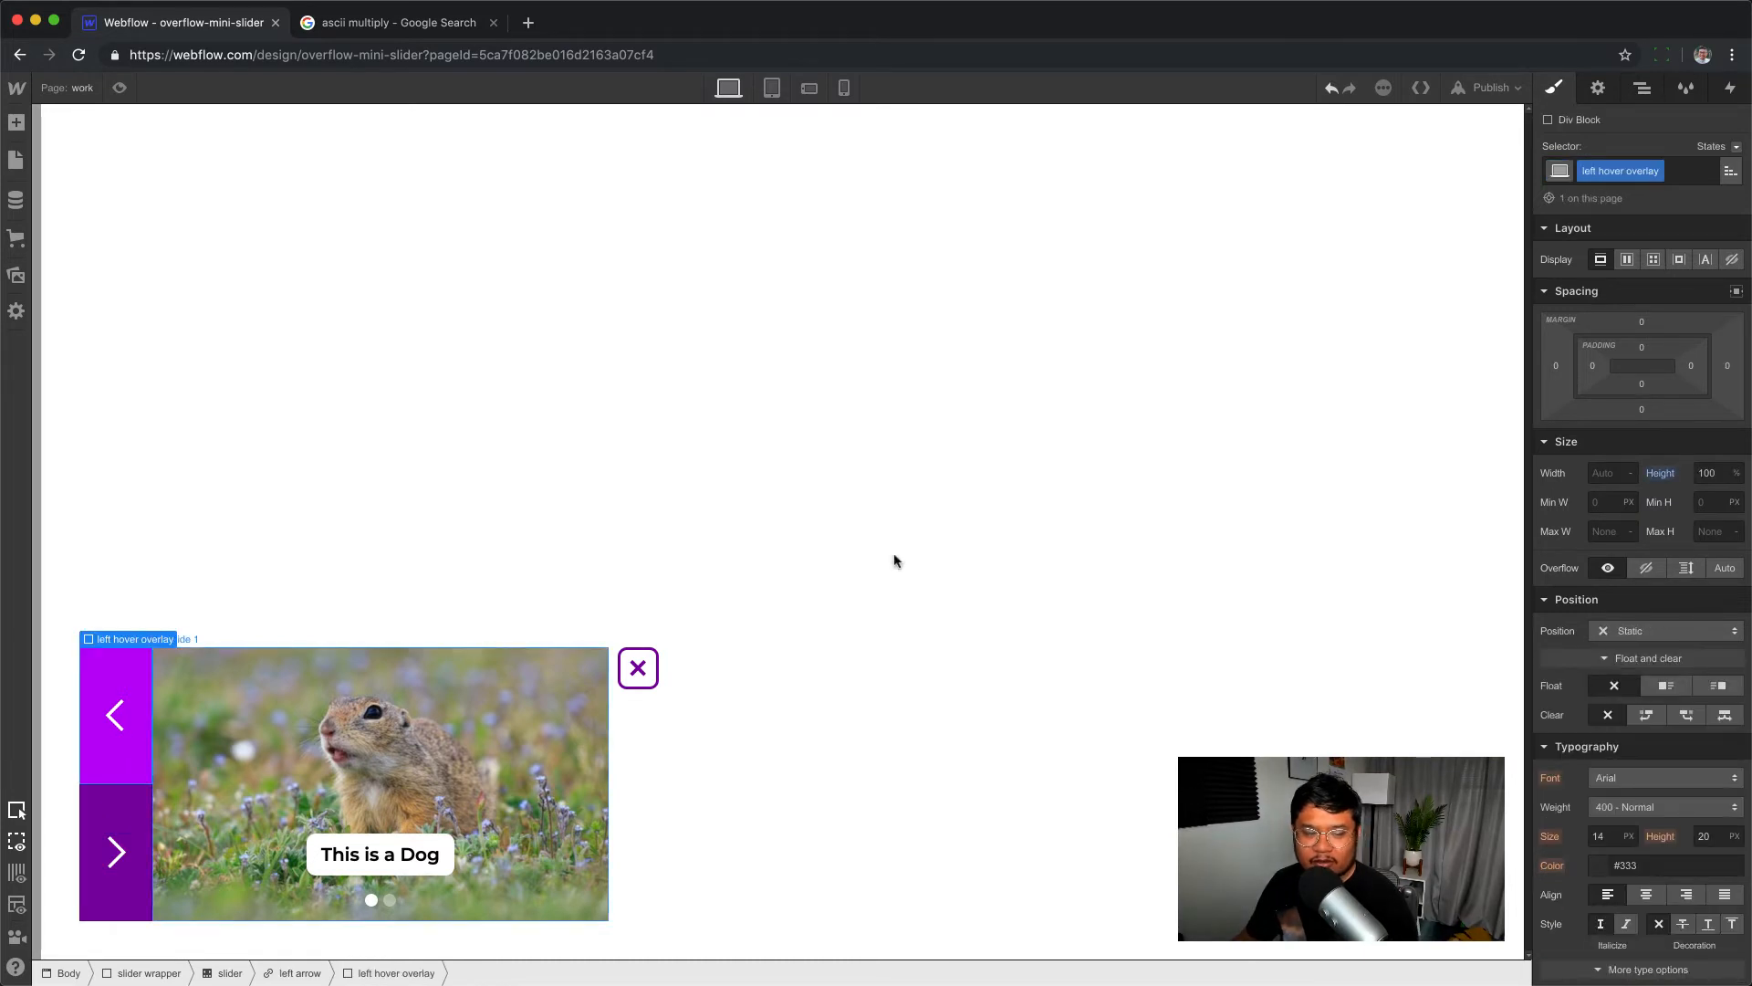
double_click(1618, 170)
left_click(1599, 170)
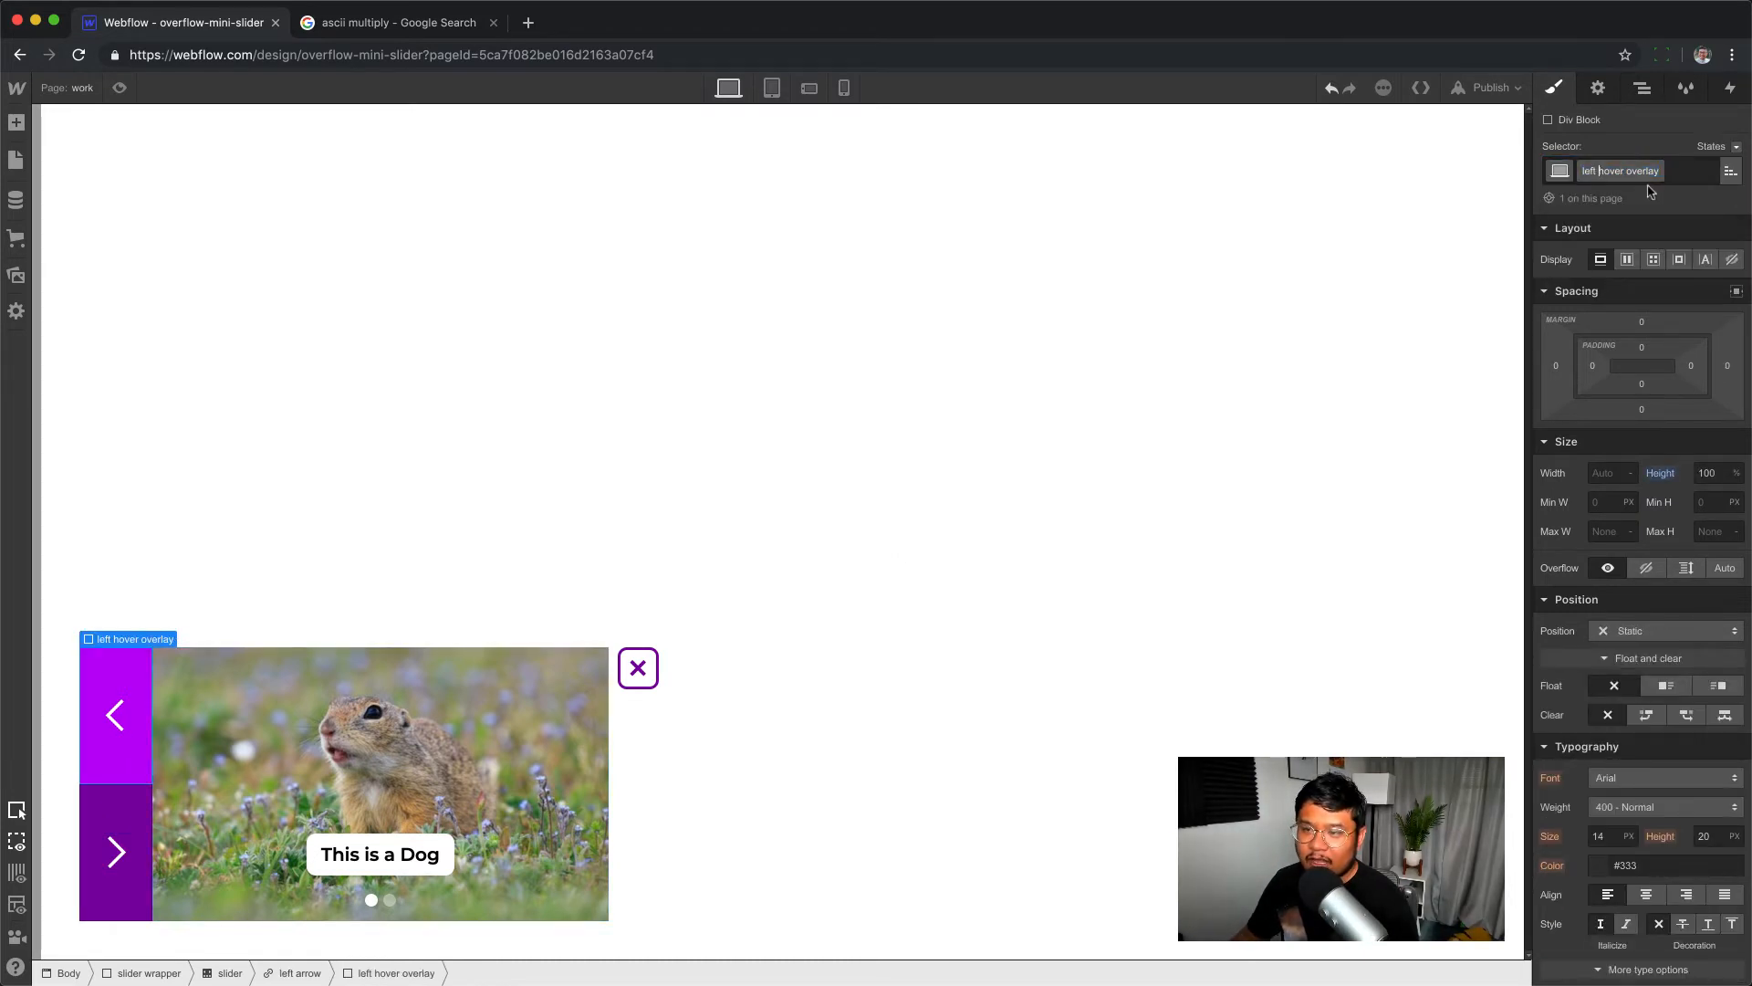
key("BackSpace")
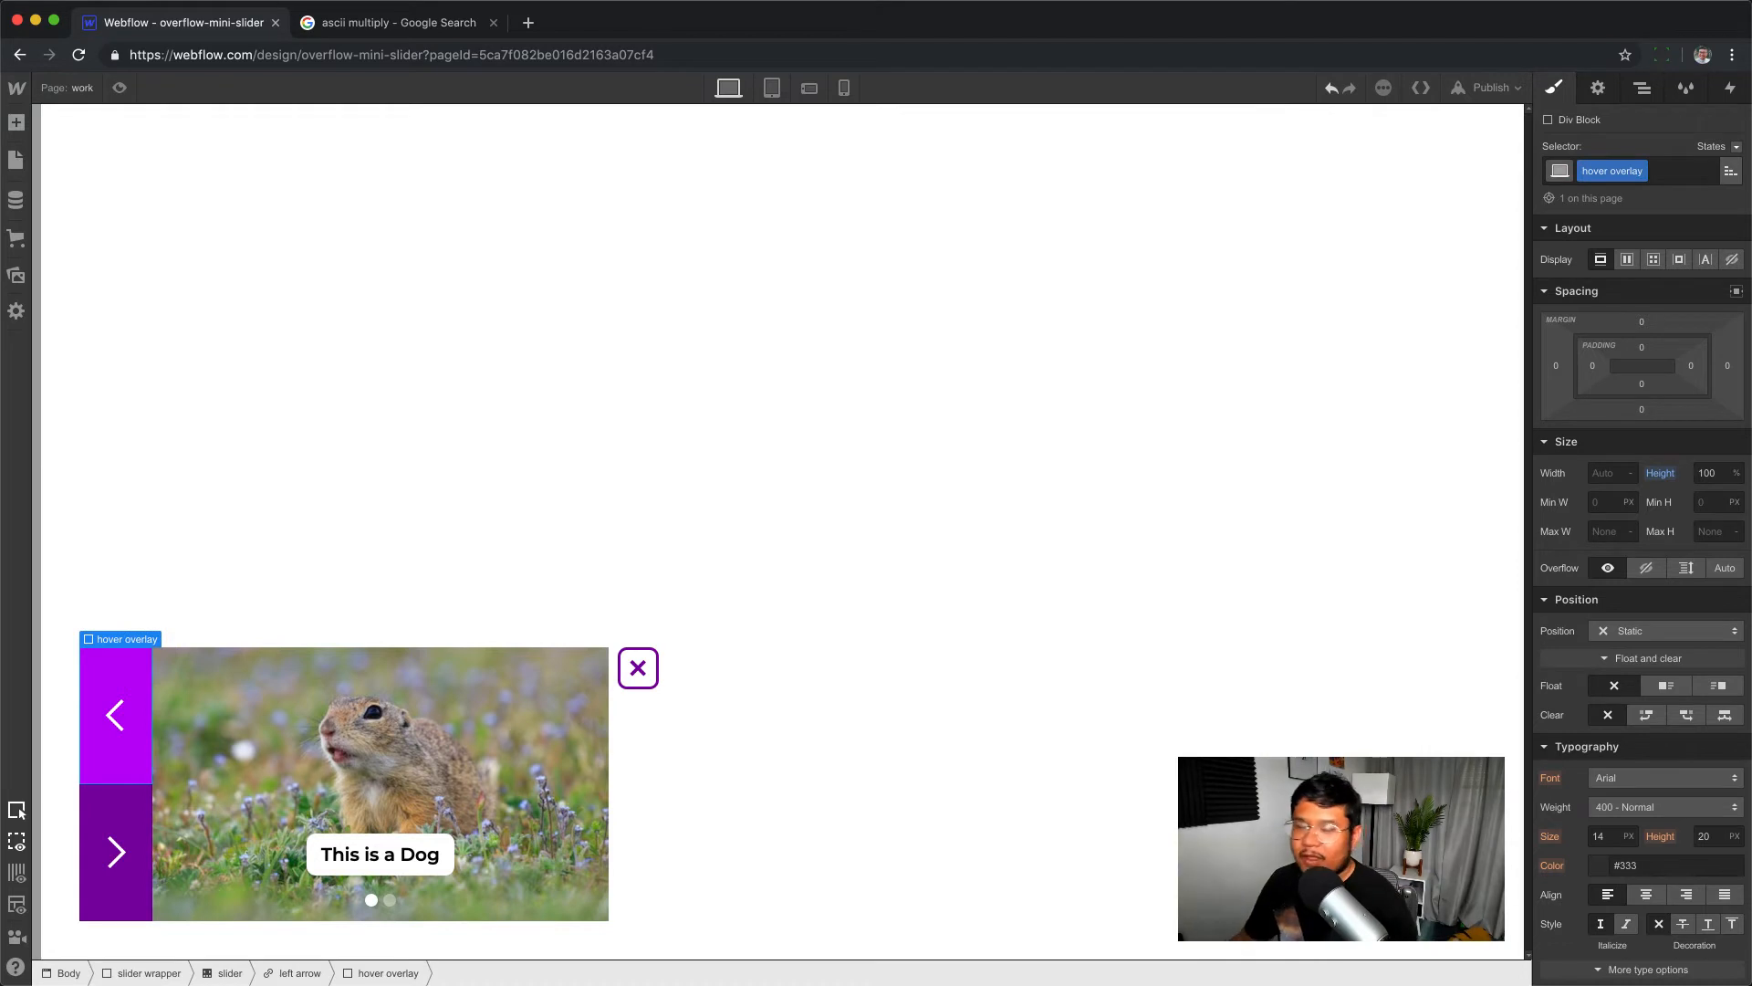
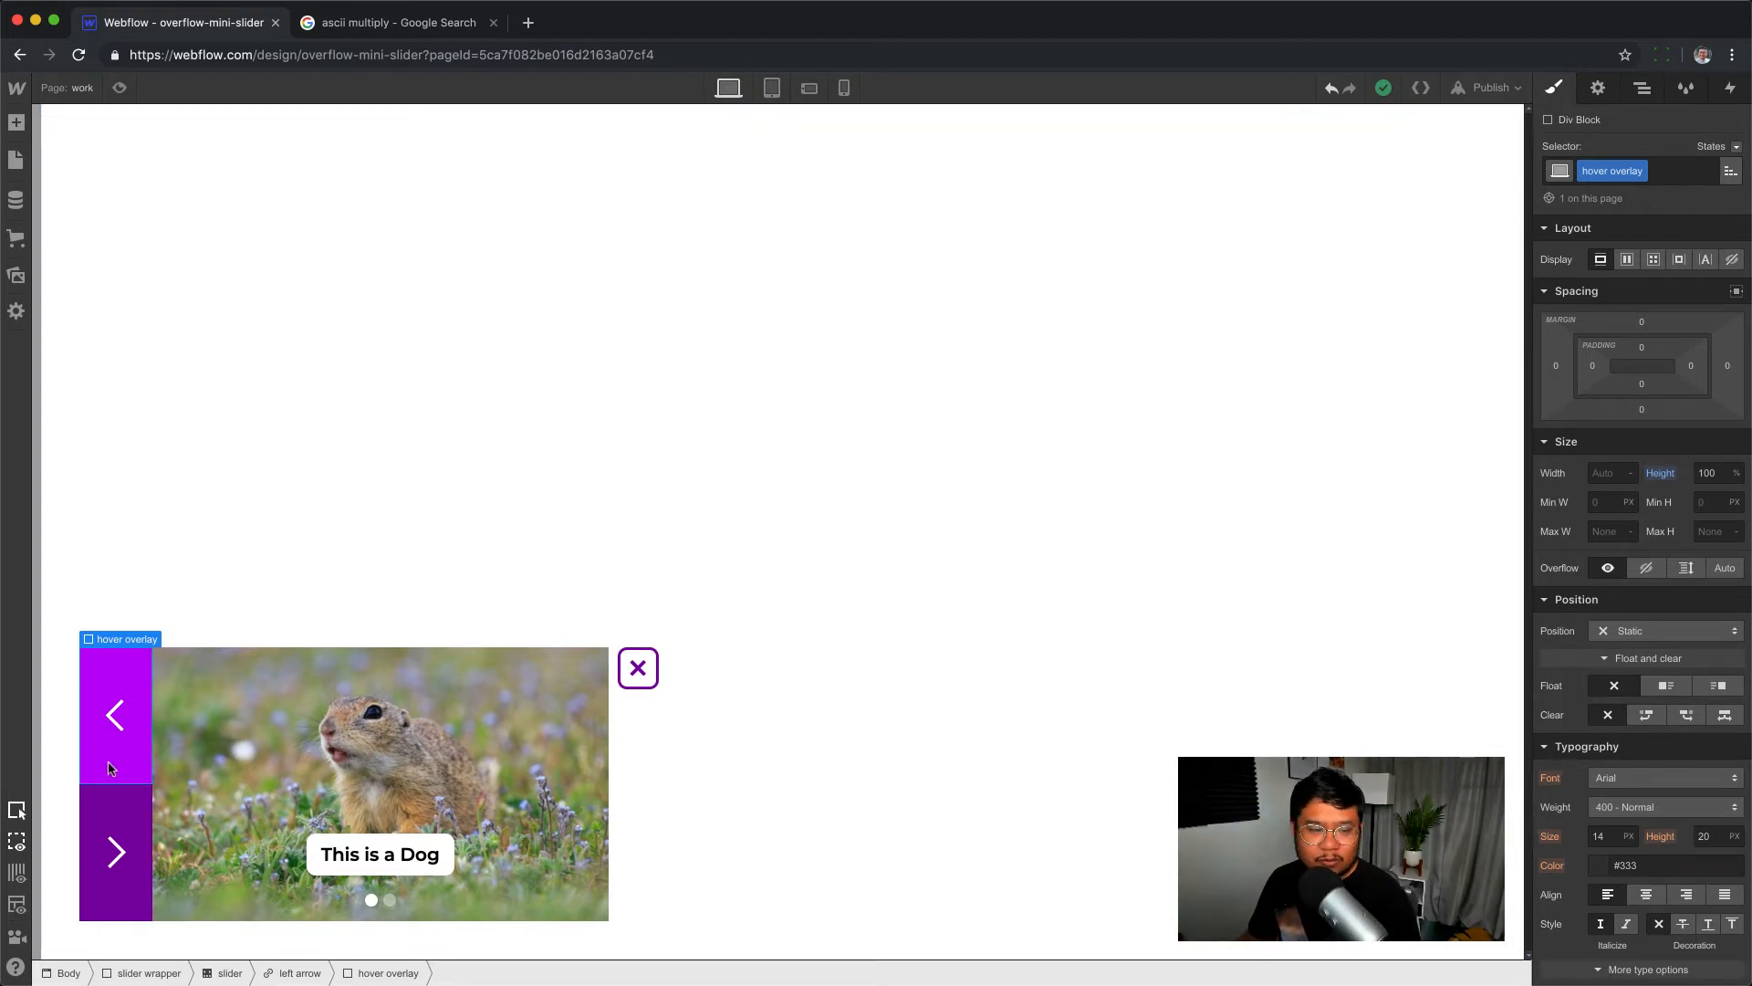
- Paste a copy of the hover overlay and nest it inside the right arrow, below its icon
left_click(128, 821)
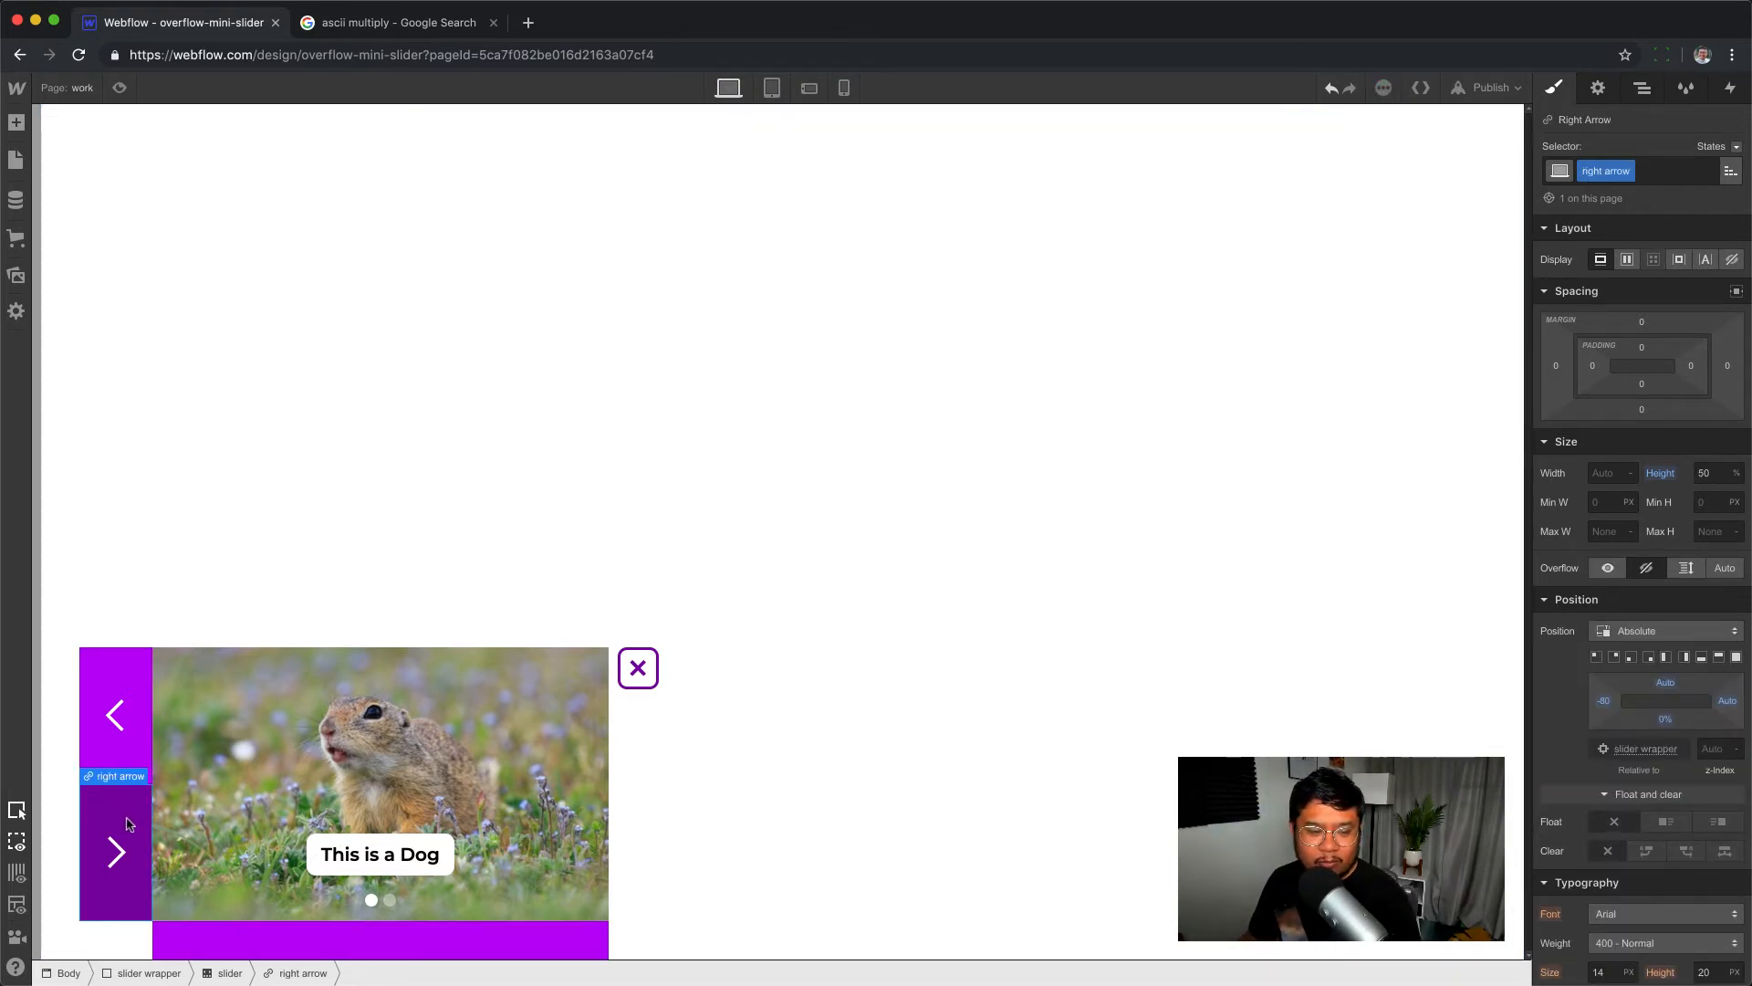
left_click(1642, 87)
key("ctrl+v")
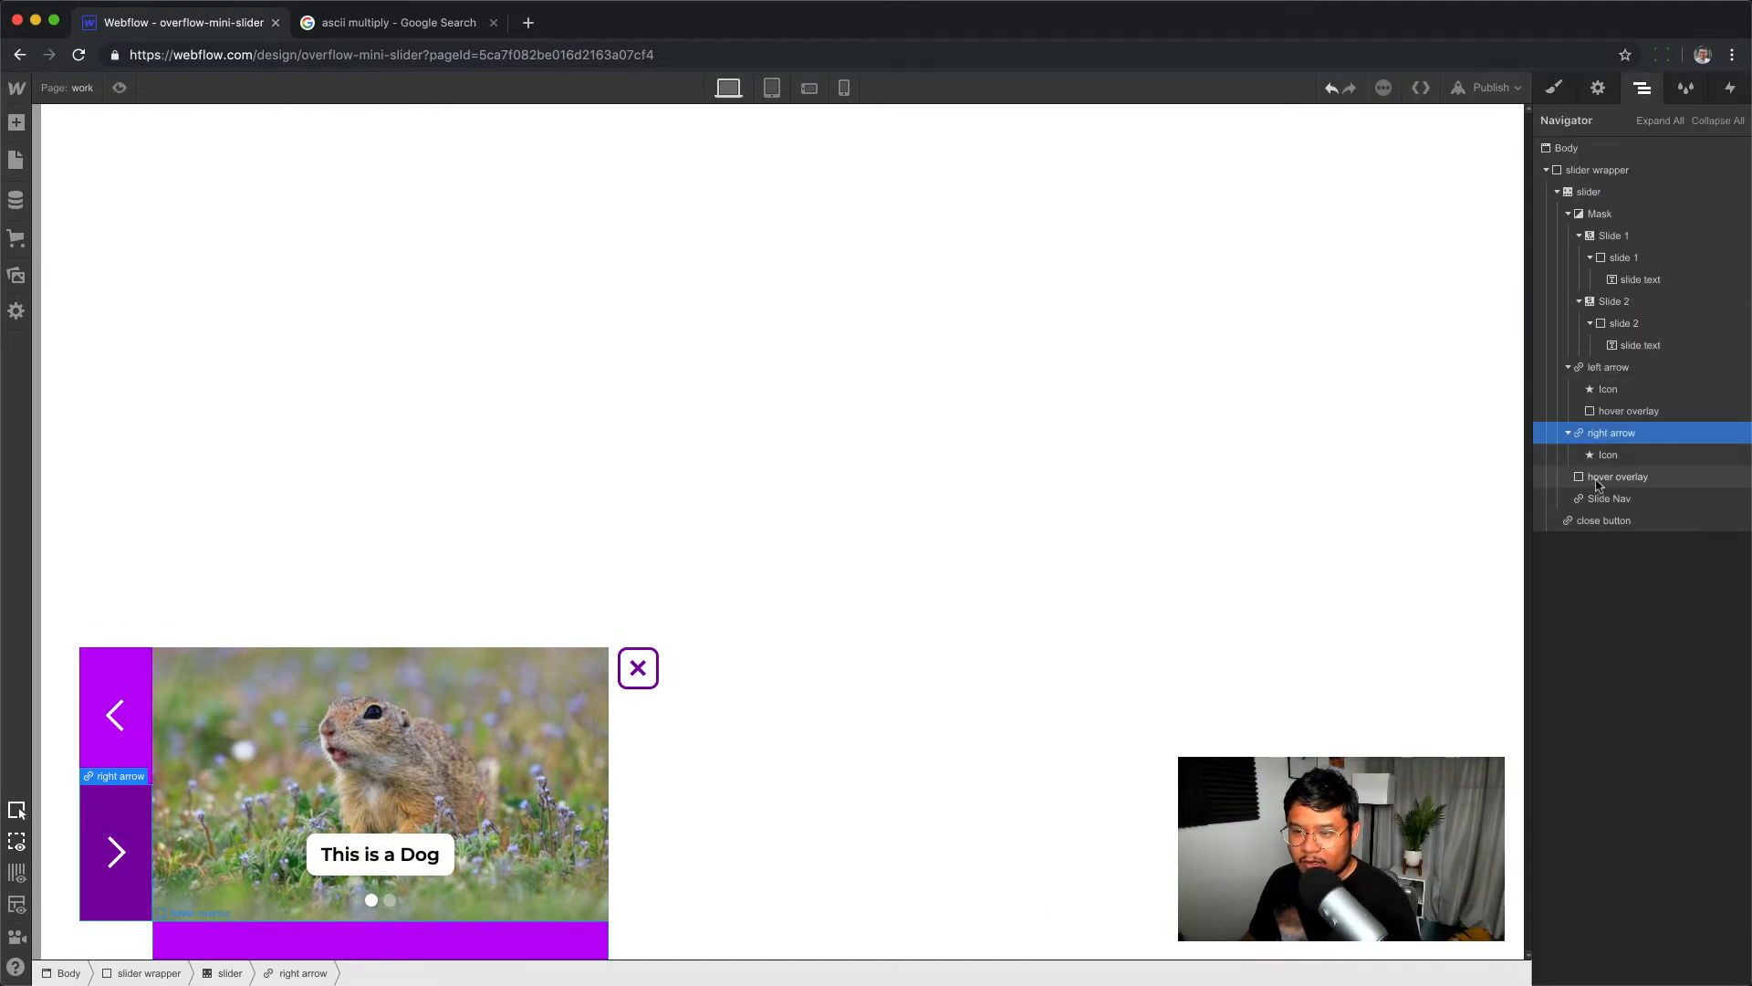
left_click(1675, 479)
left_click_drag(1675, 480, 1677, 484)
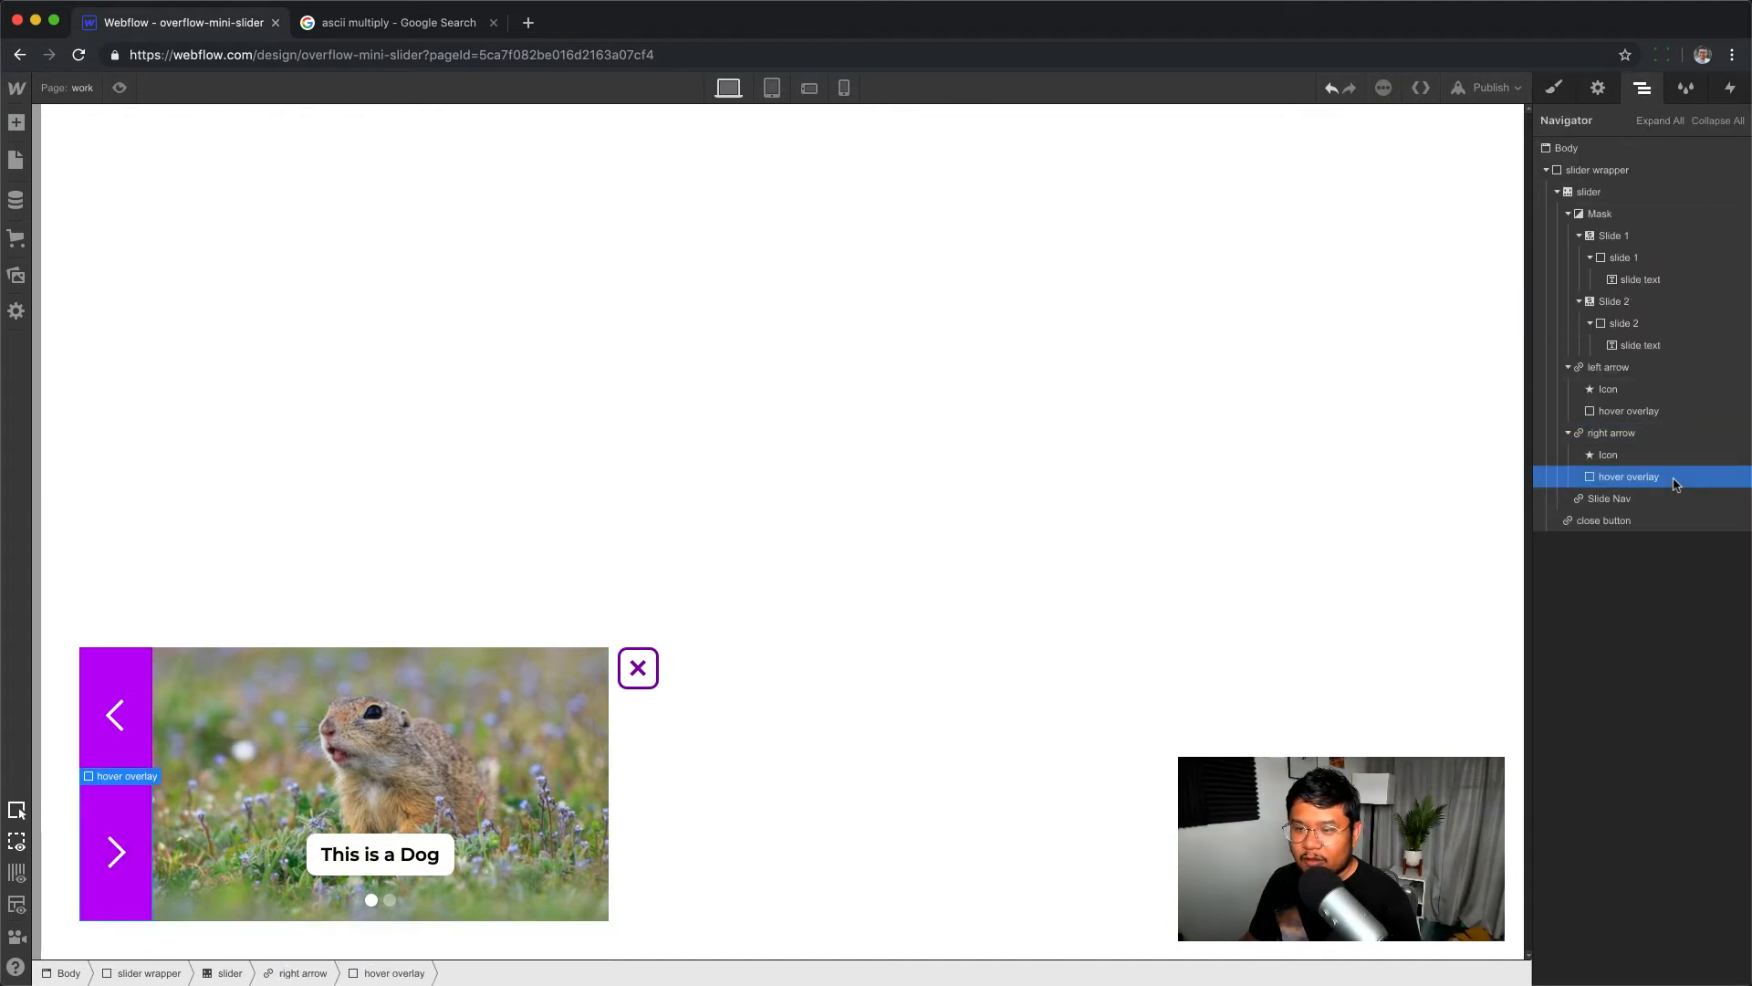
- Give the left arrow link a border radius of 10 px on its top-left corner only
left_click(1636, 368)
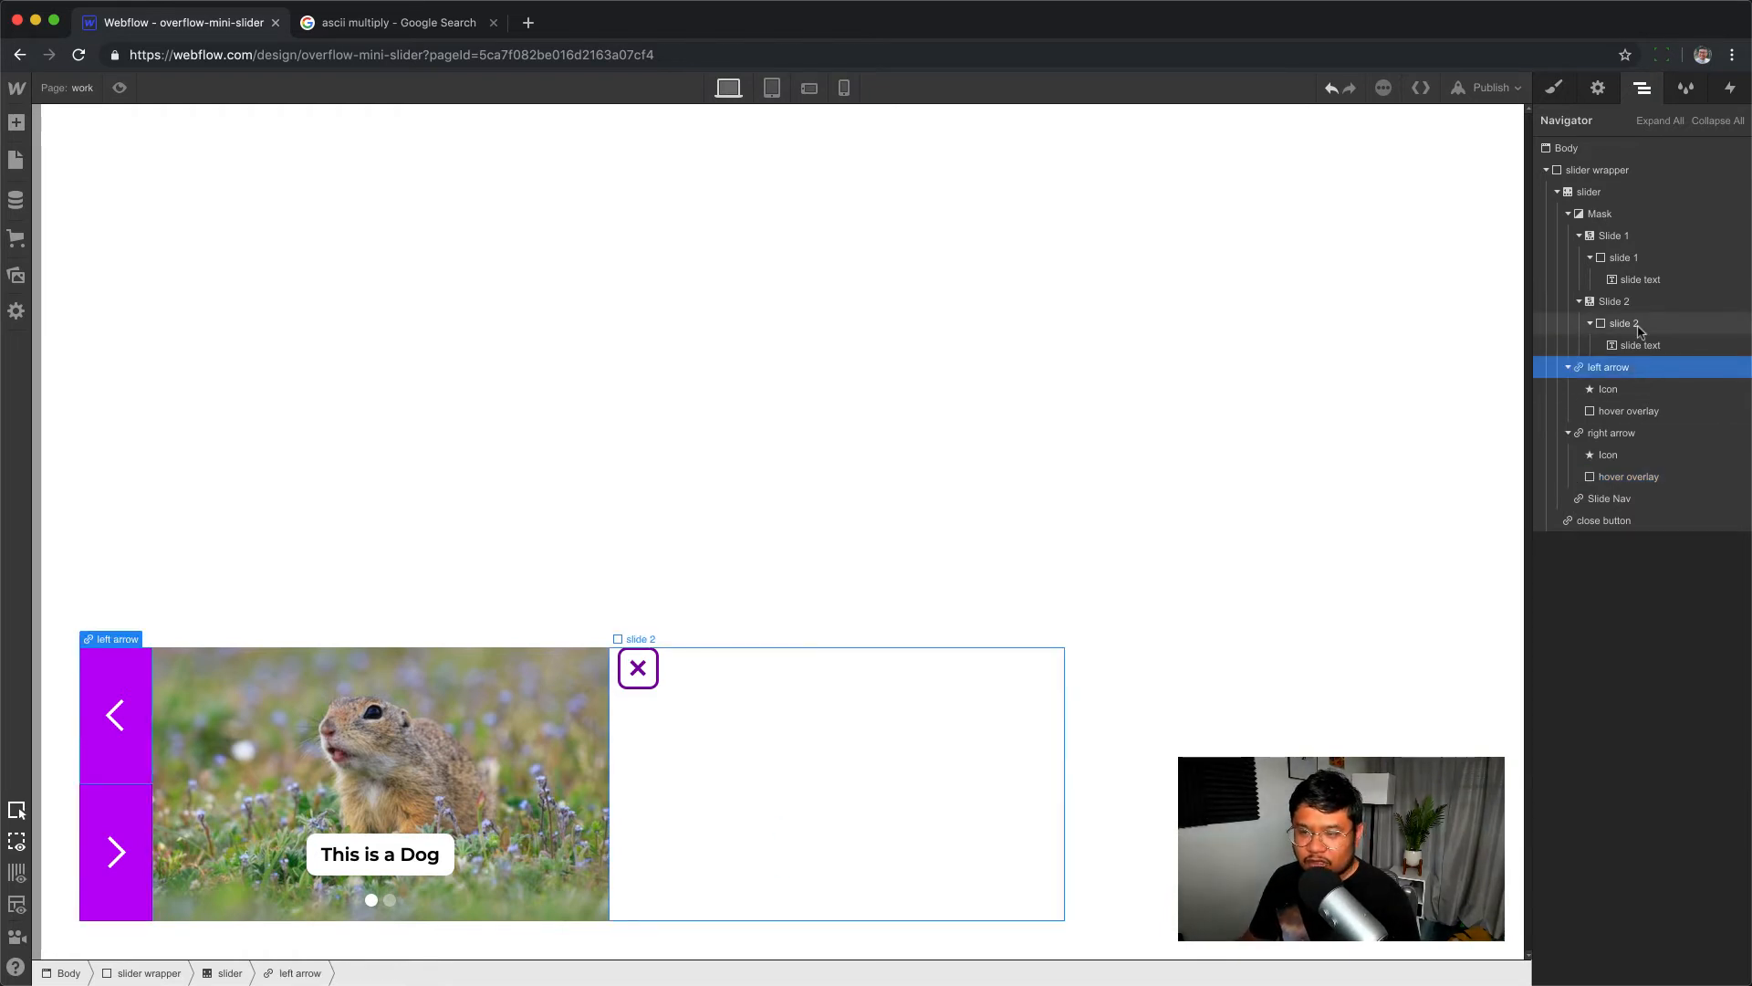
key("s")
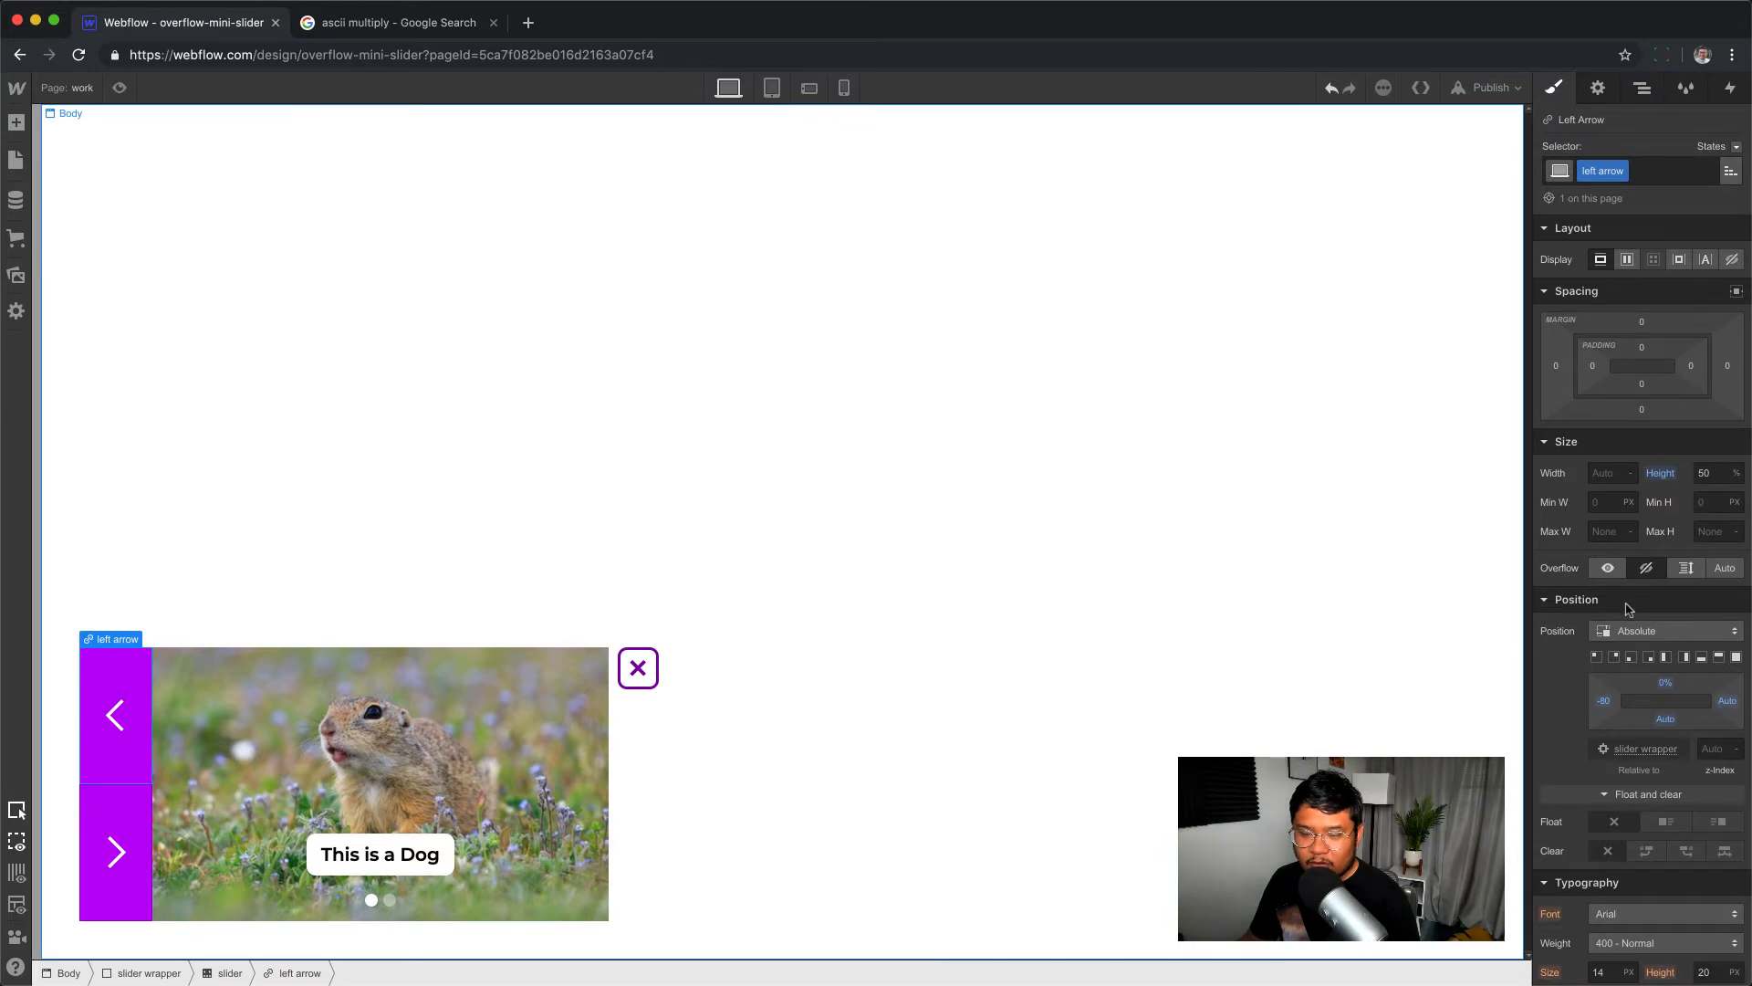
scroll(1629, 609, "down", 3)
scroll(1629, 609, "down", 2)
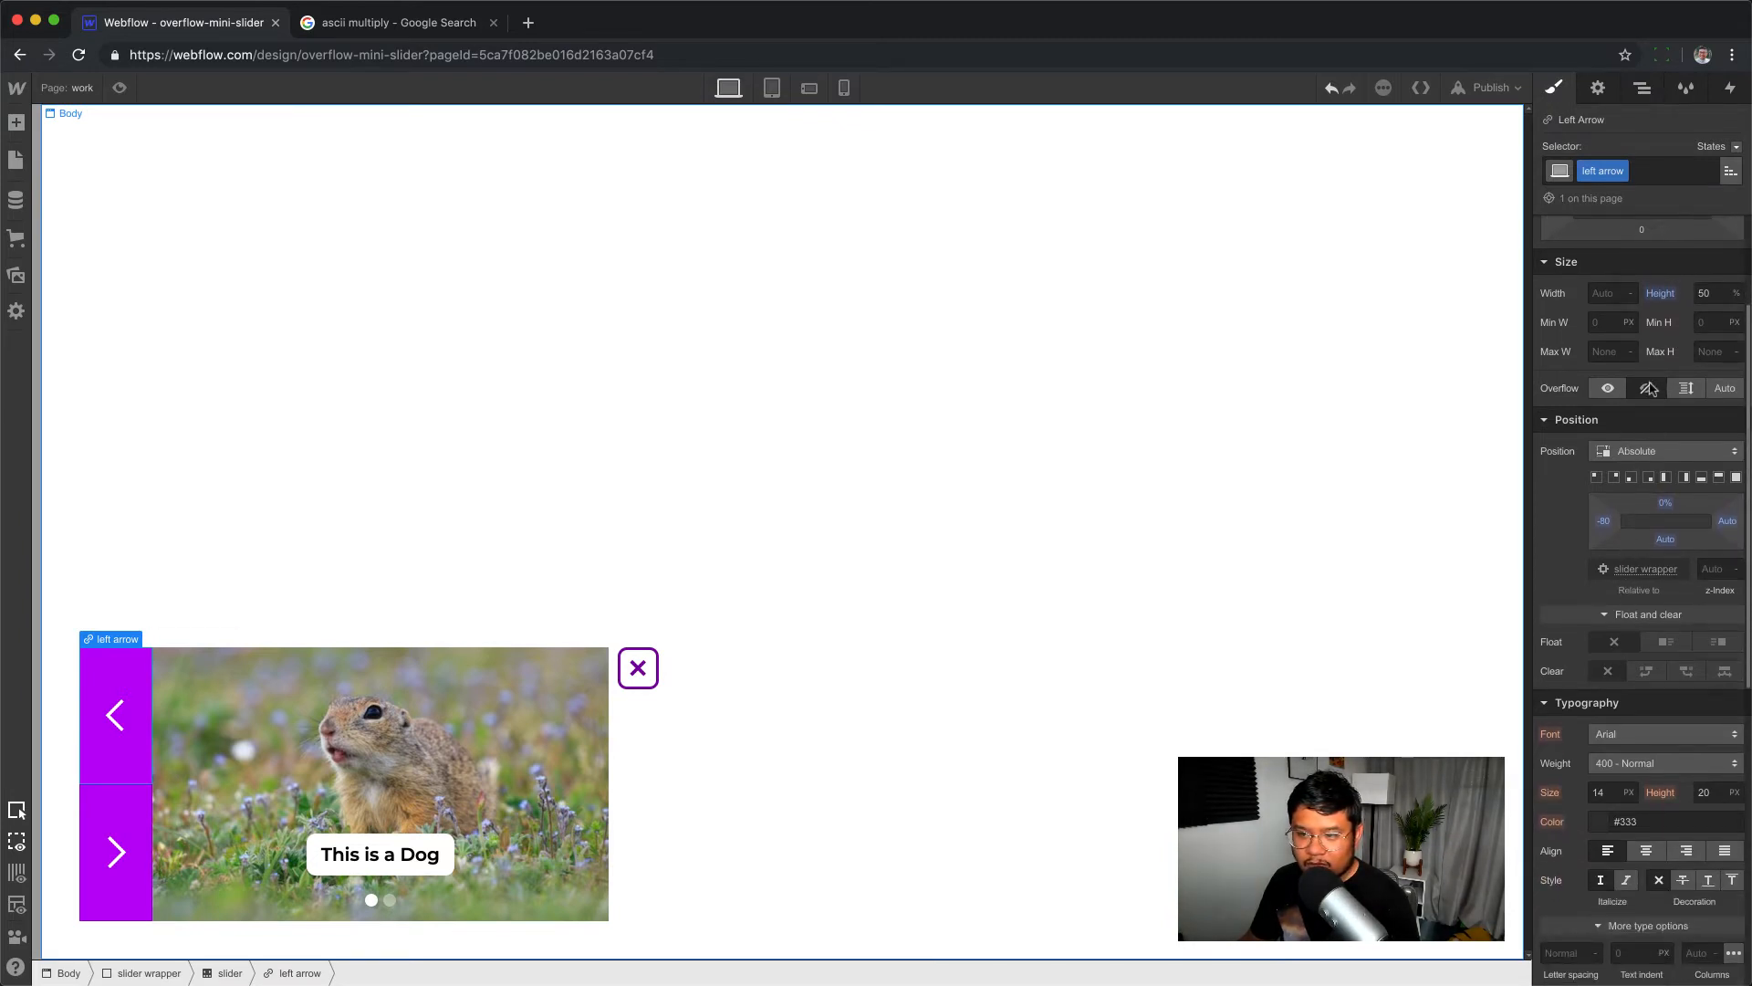
scroll(1633, 529, "down", 2)
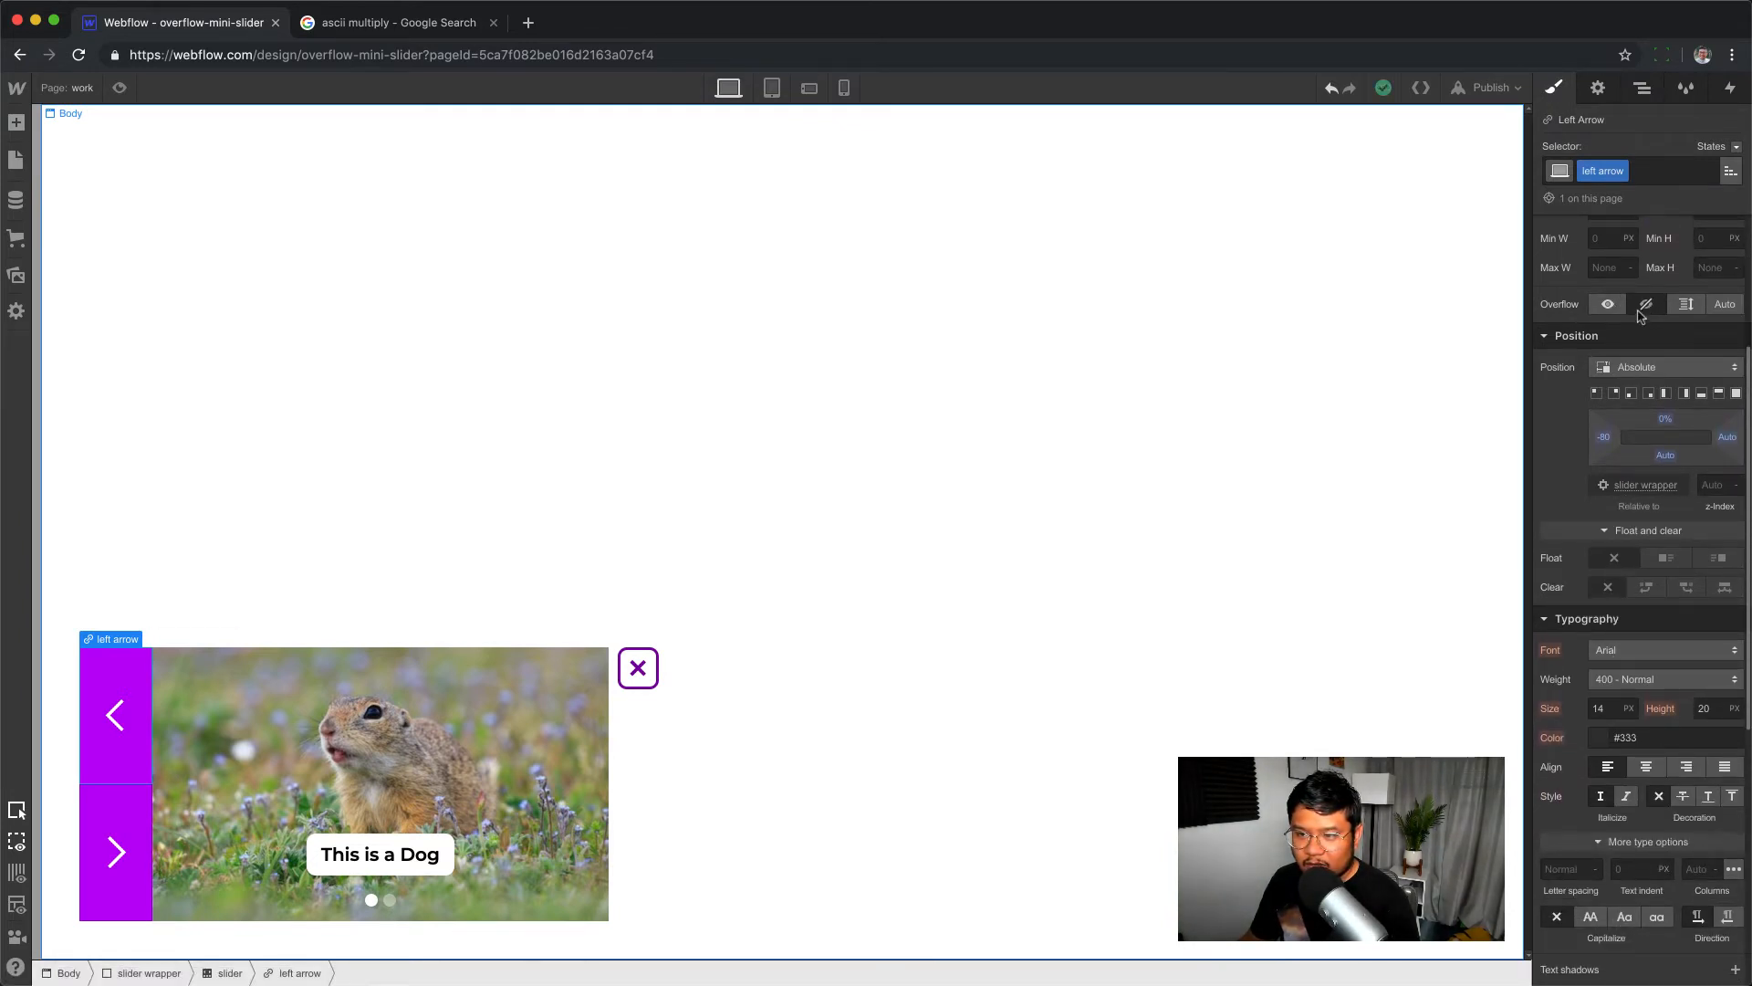
scroll(1584, 730, "down", 10)
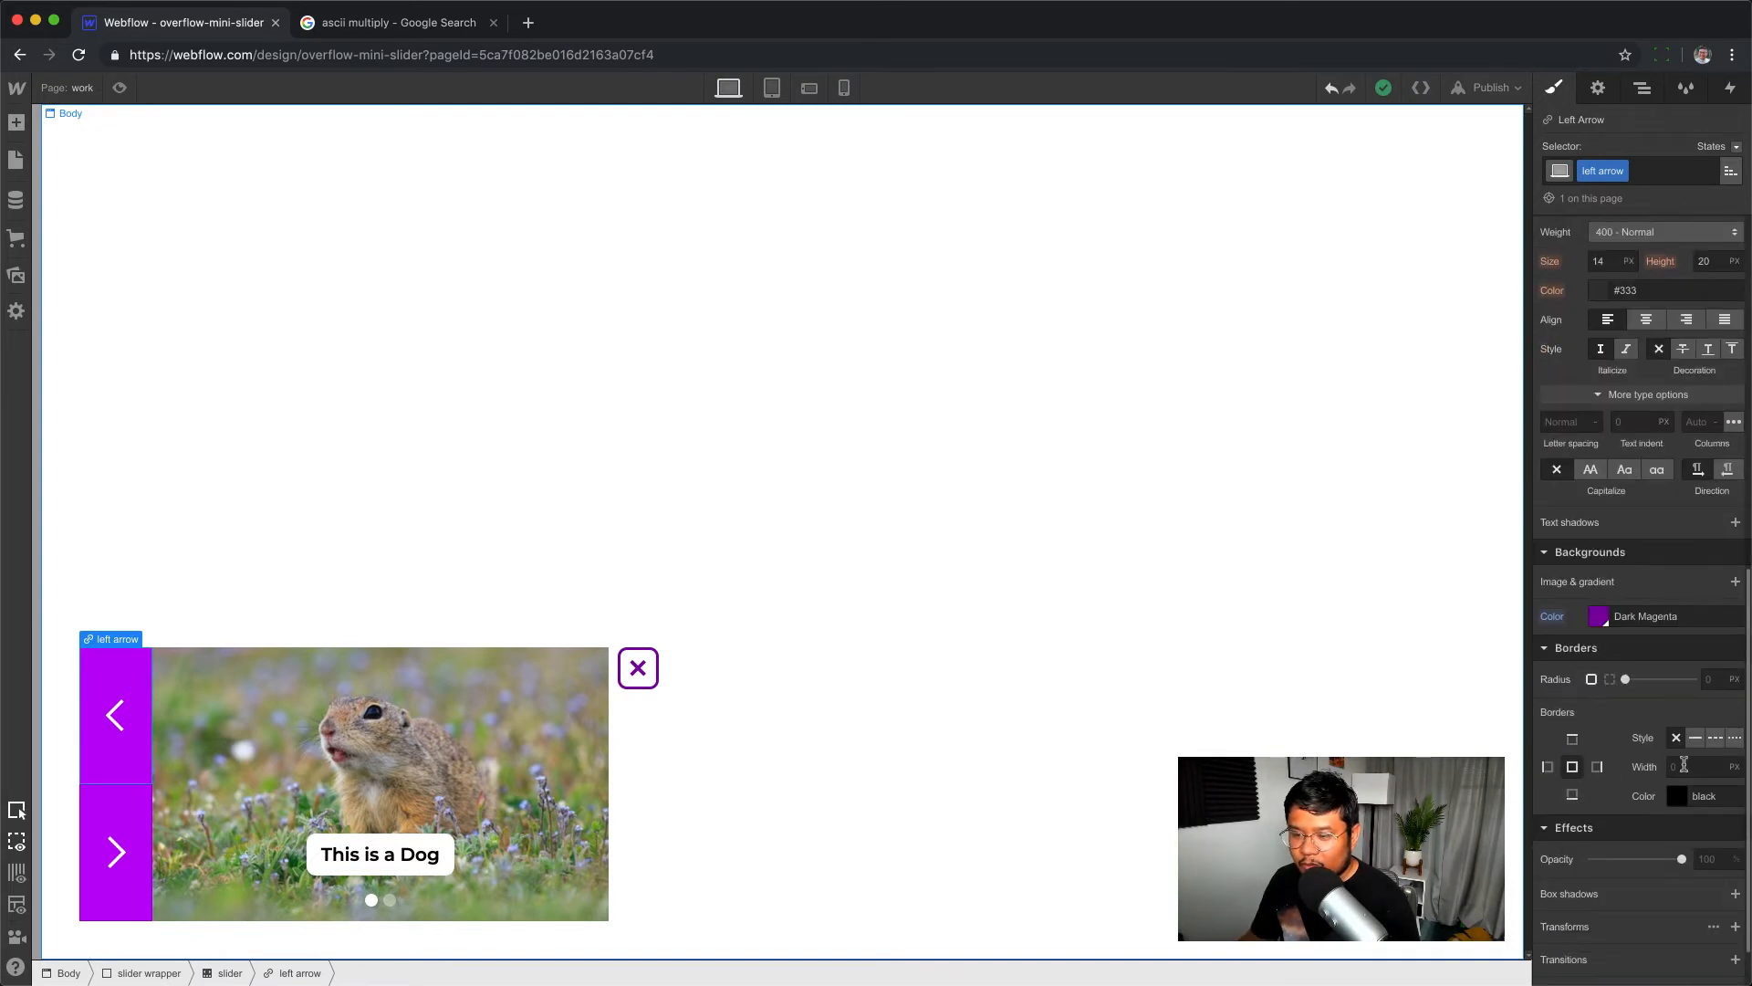
left_click(1610, 680)
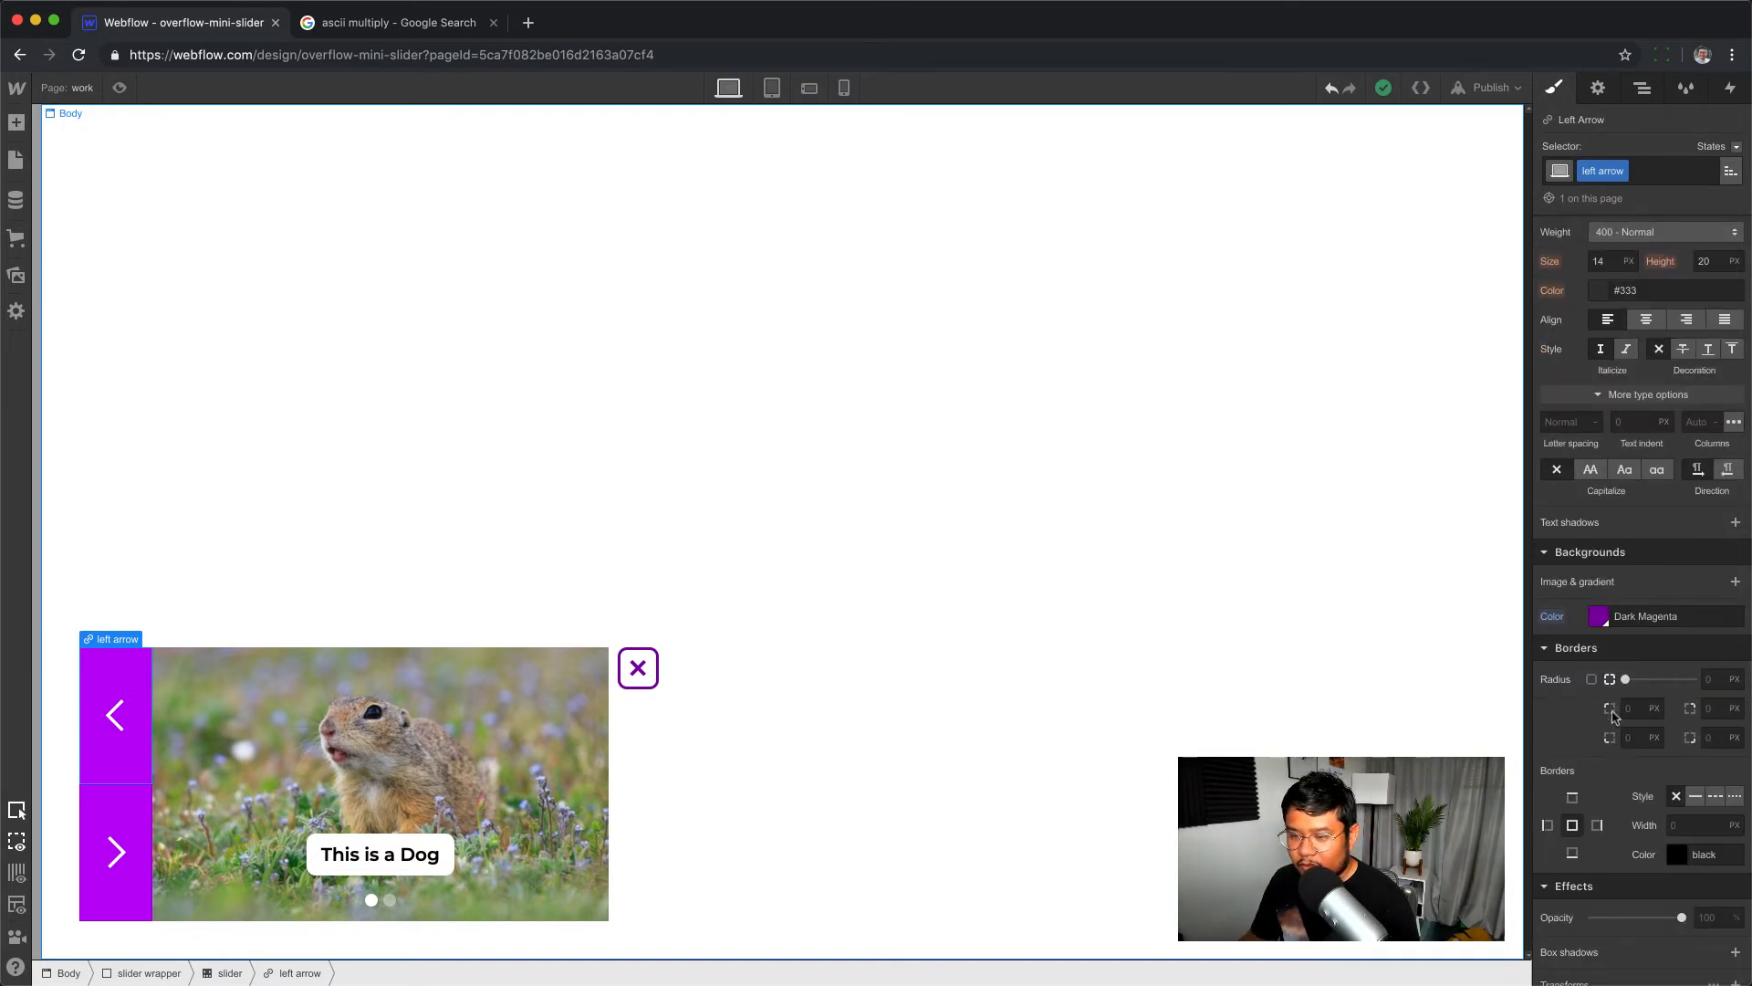
left_click(1622, 709)
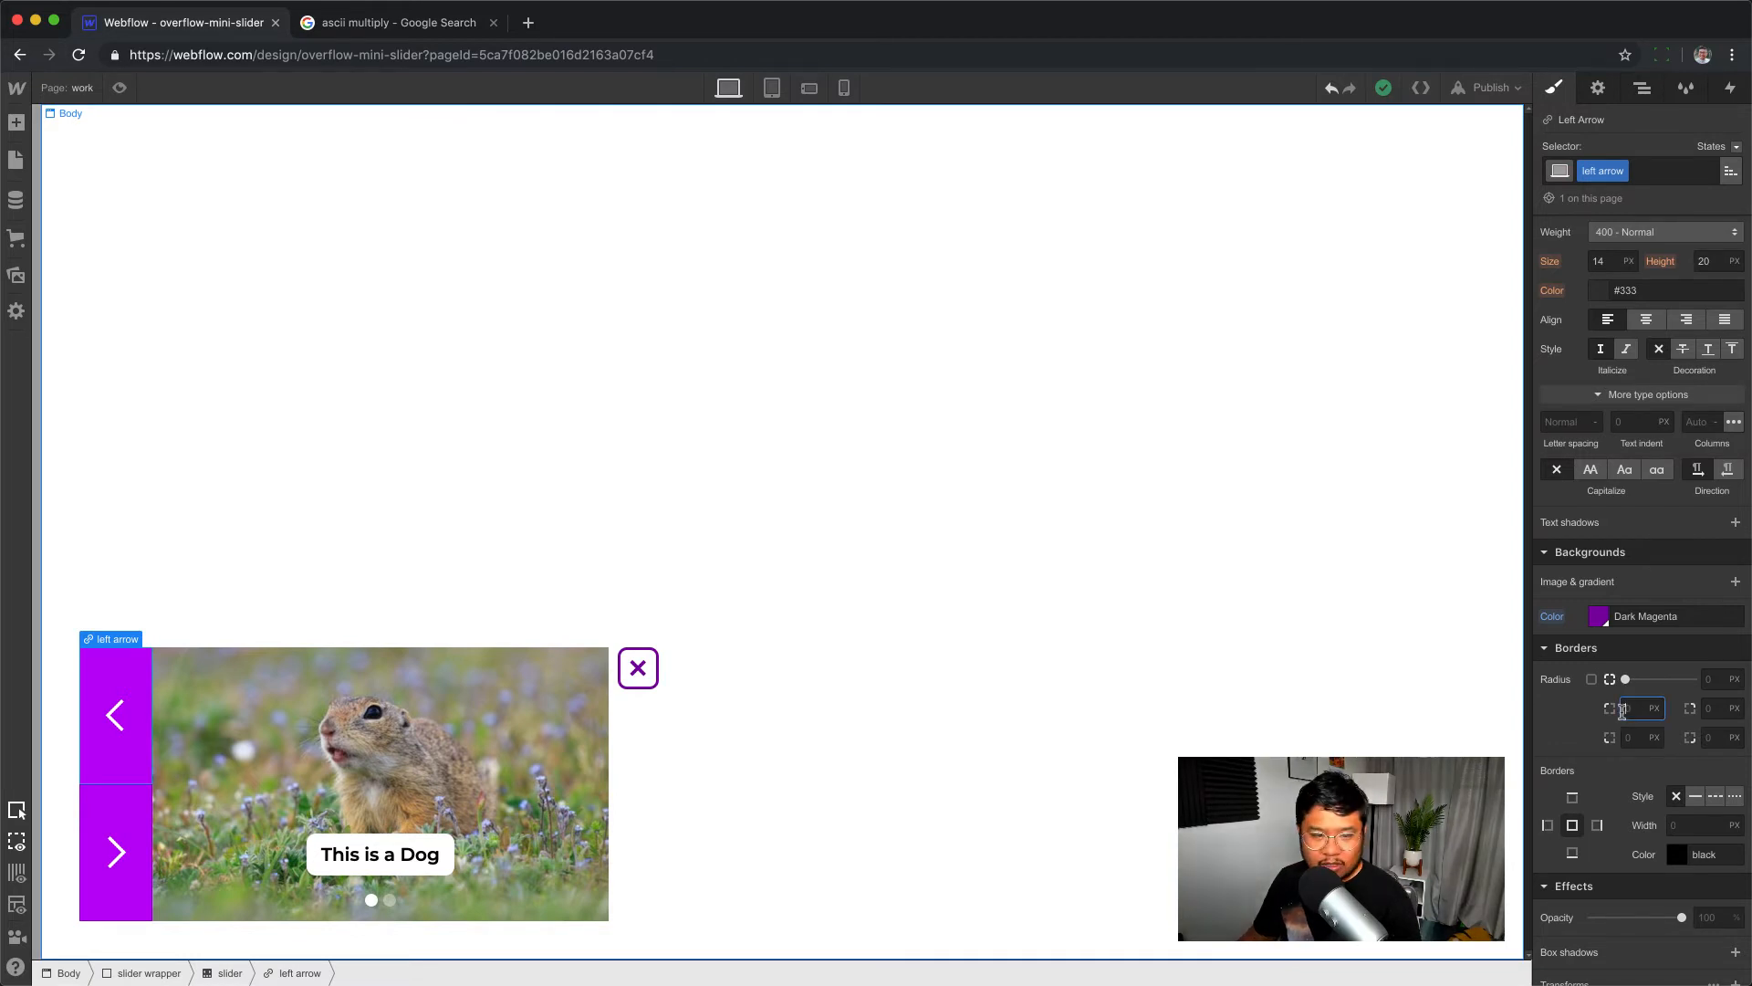
type("10")
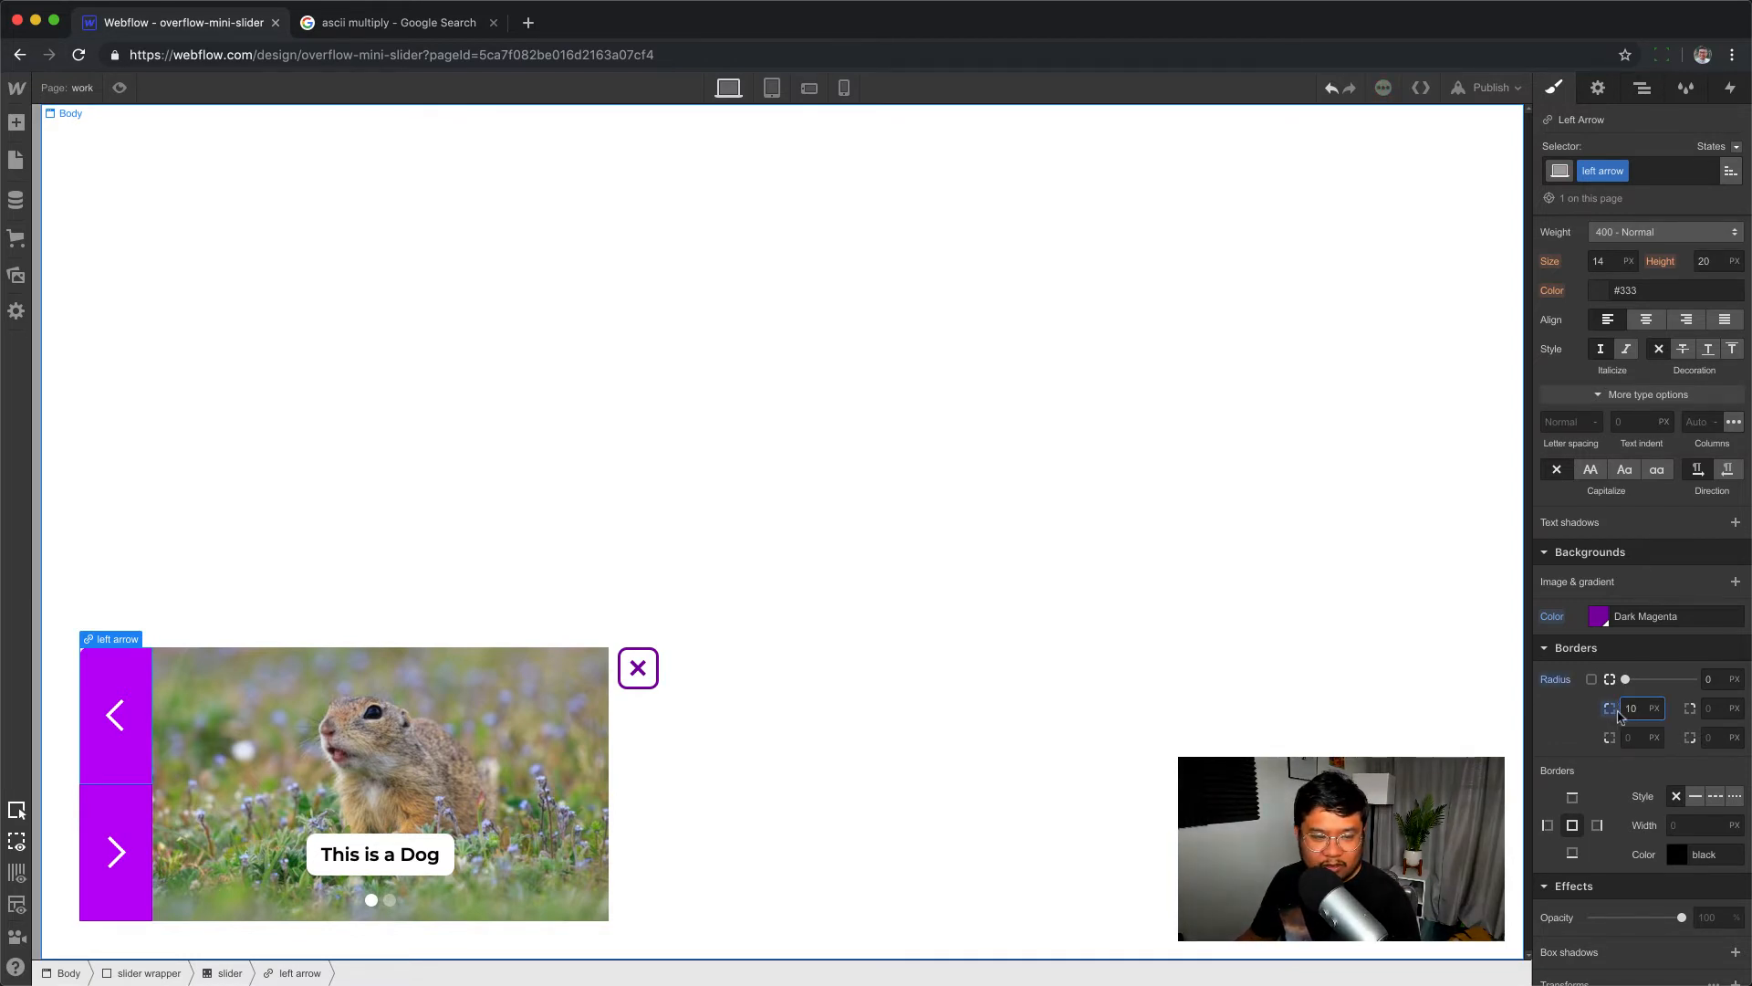
- Set the right arrow link's bottom-left corner radius to 10 px and preview the slider
left_click(129, 807)
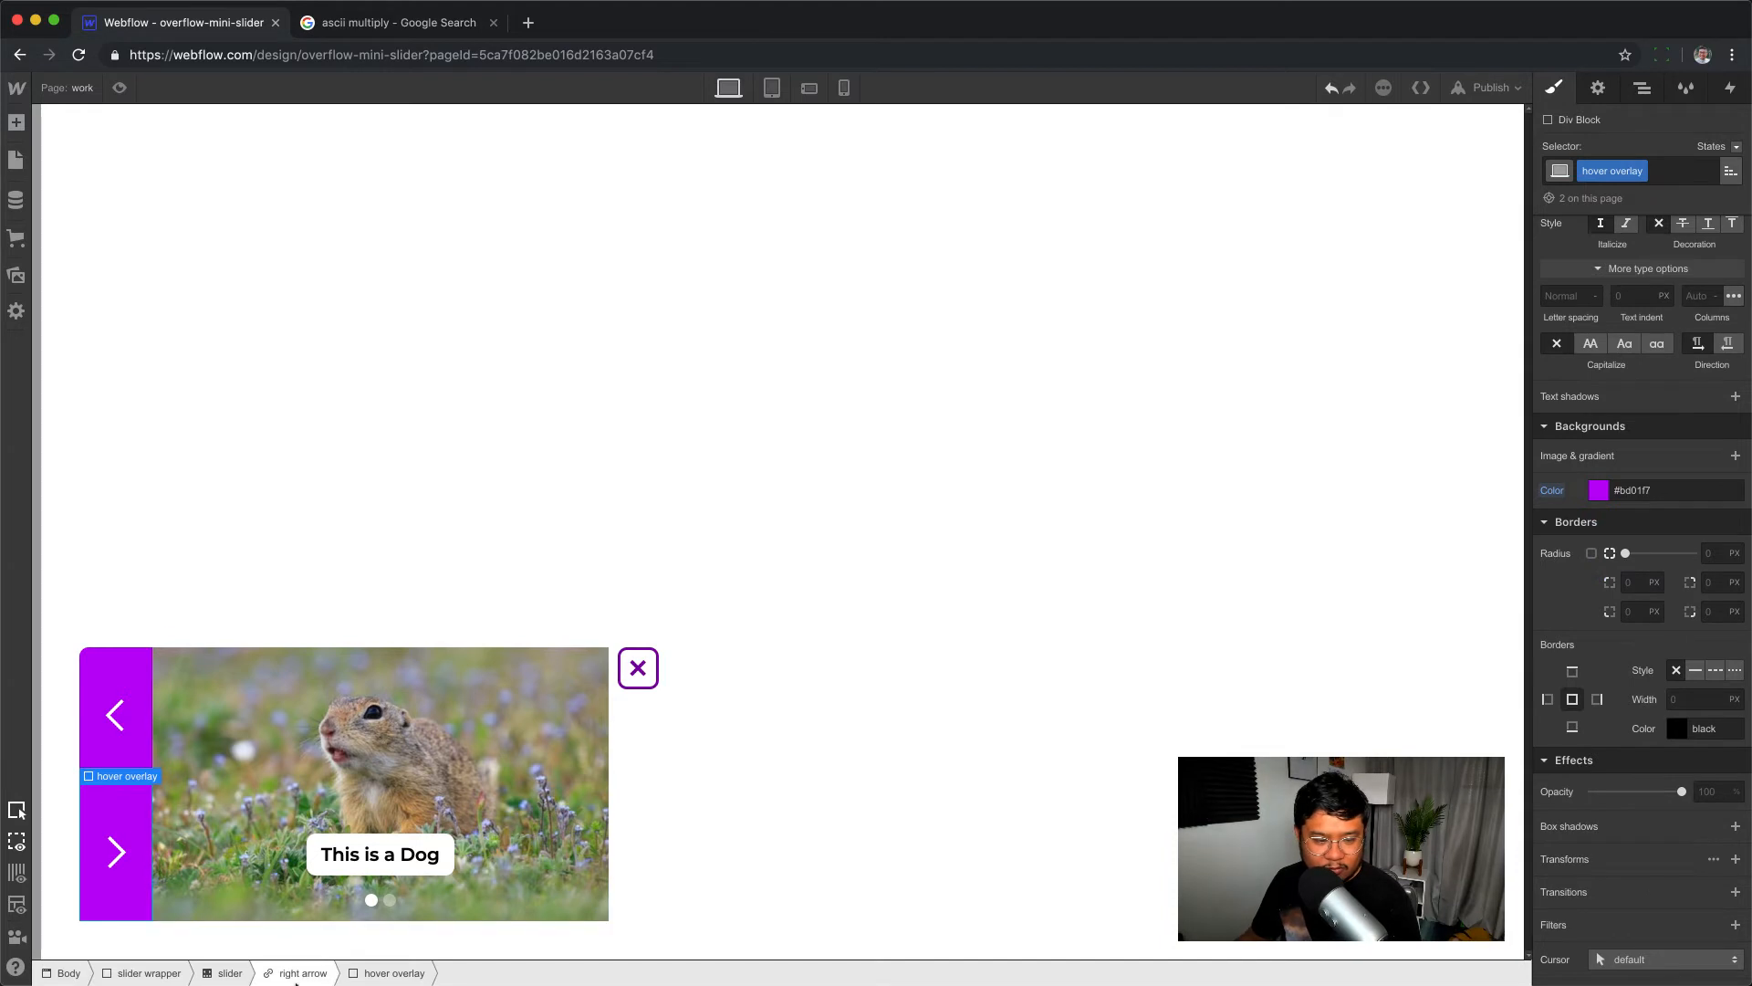
left_click(292, 974)
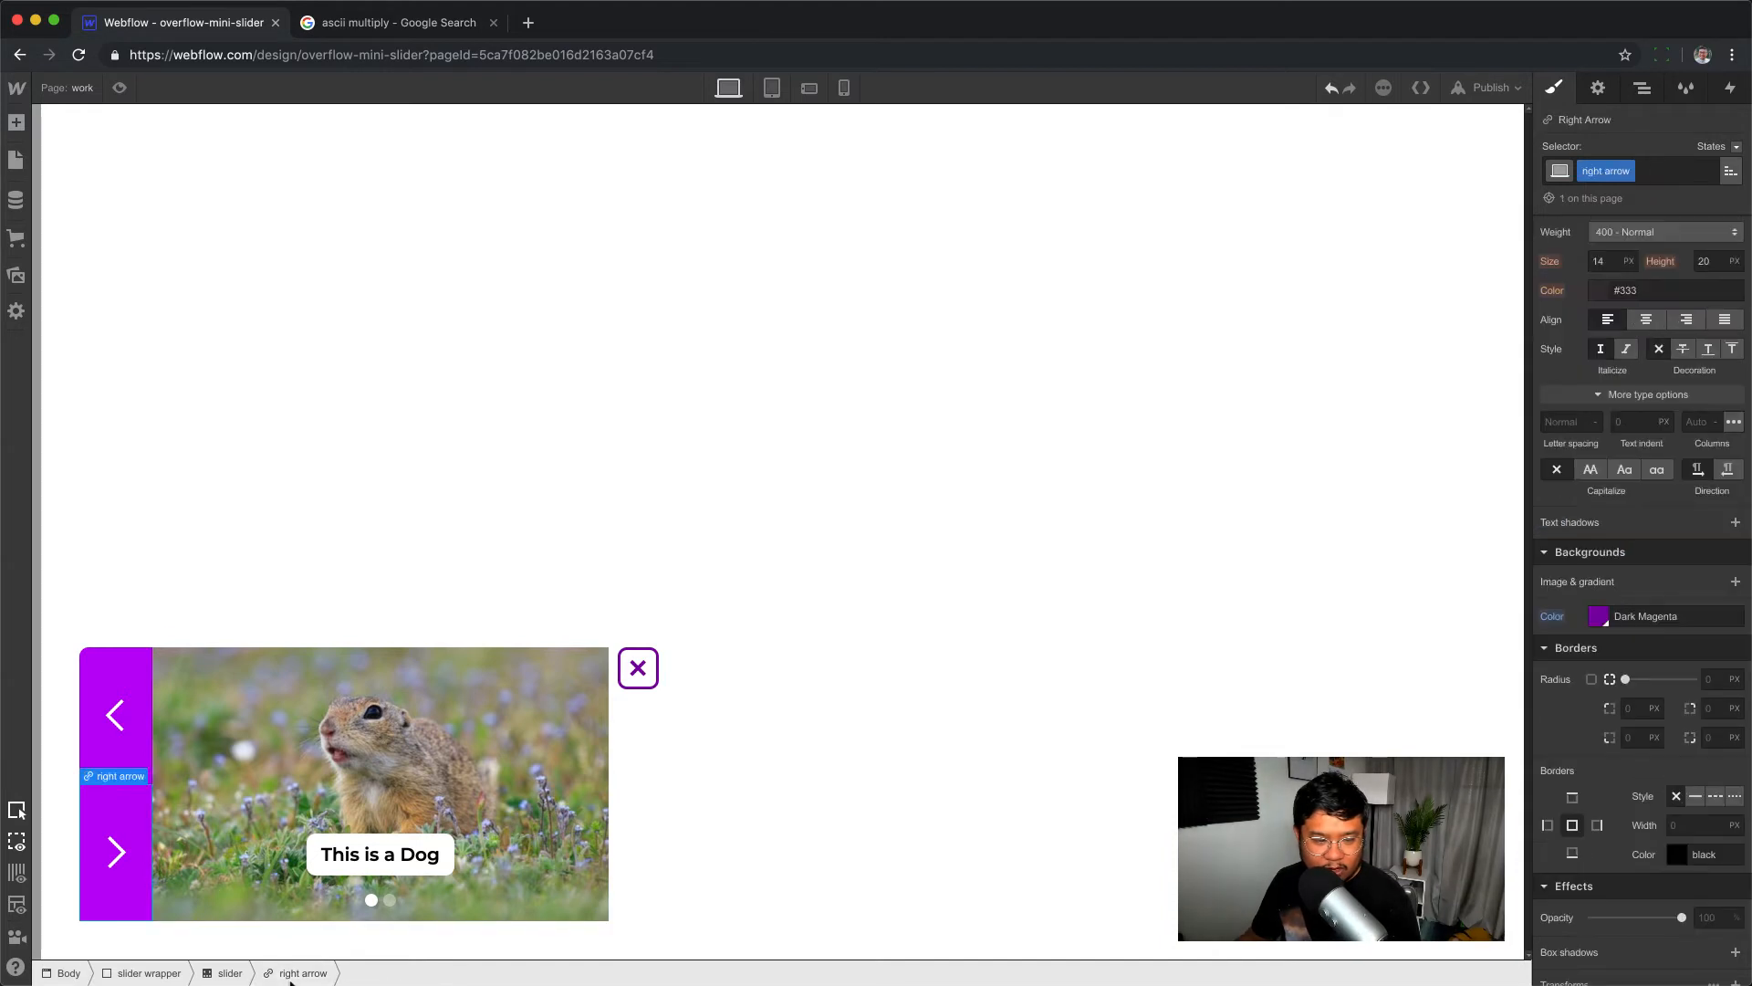
left_click(1631, 737)
type("10")
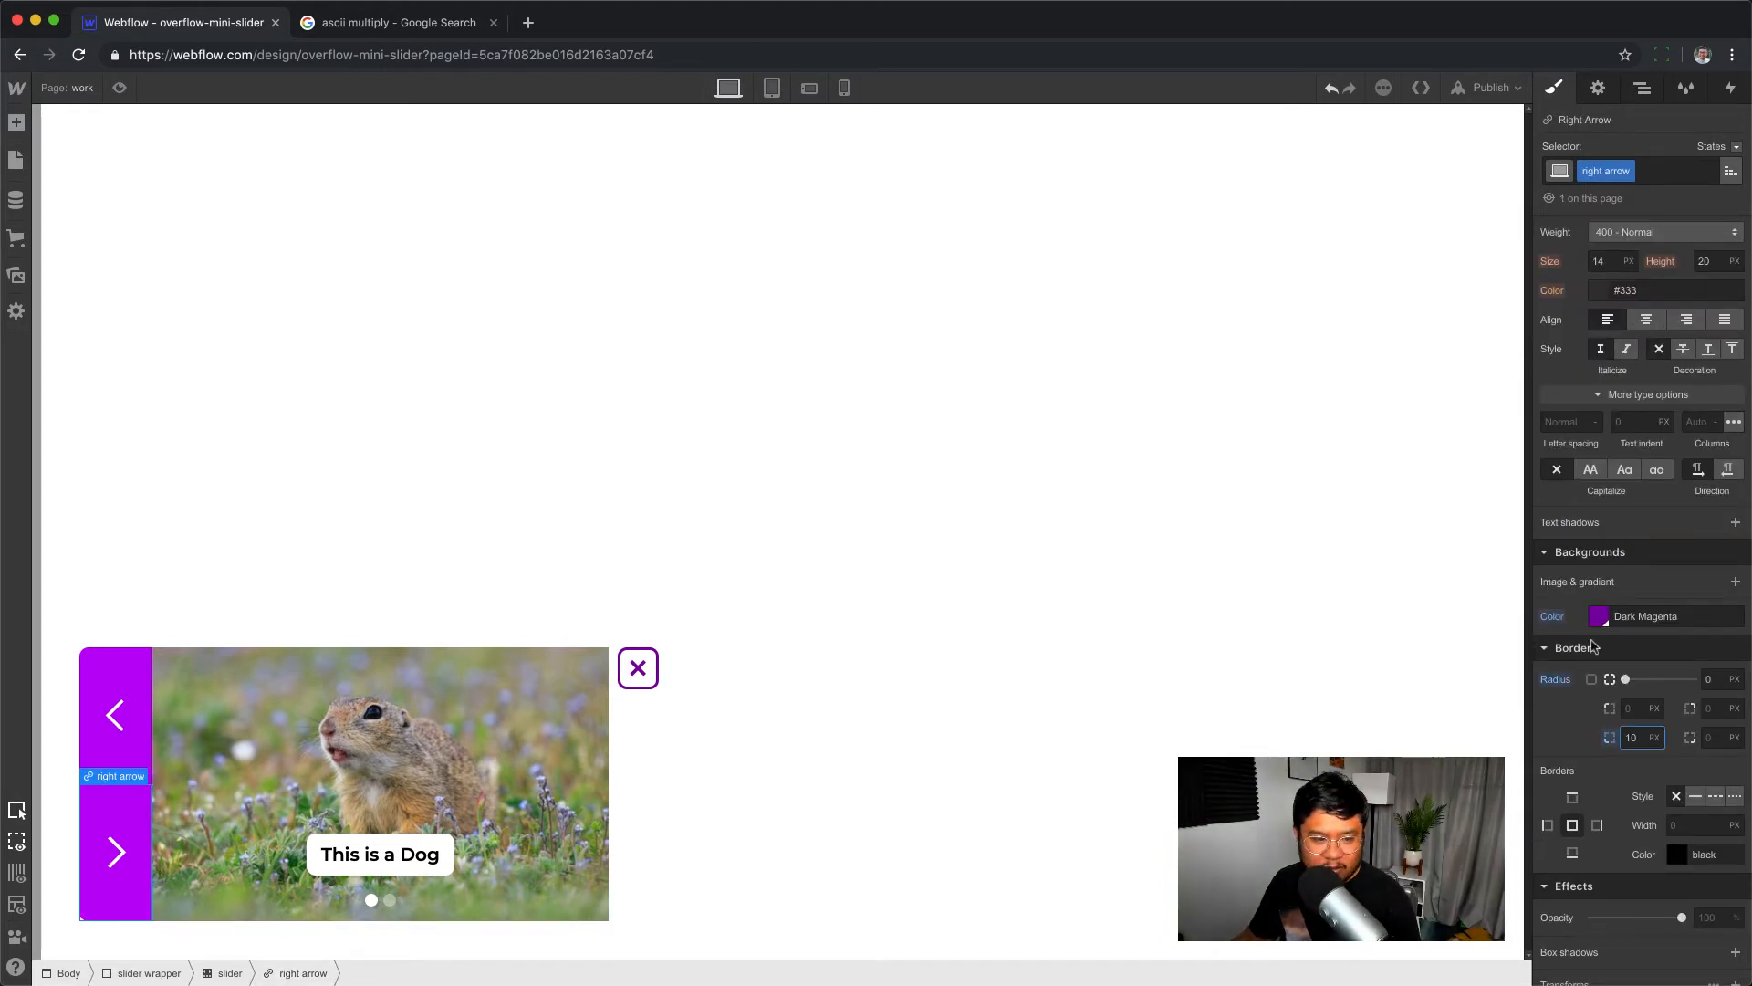
left_click(120, 89)
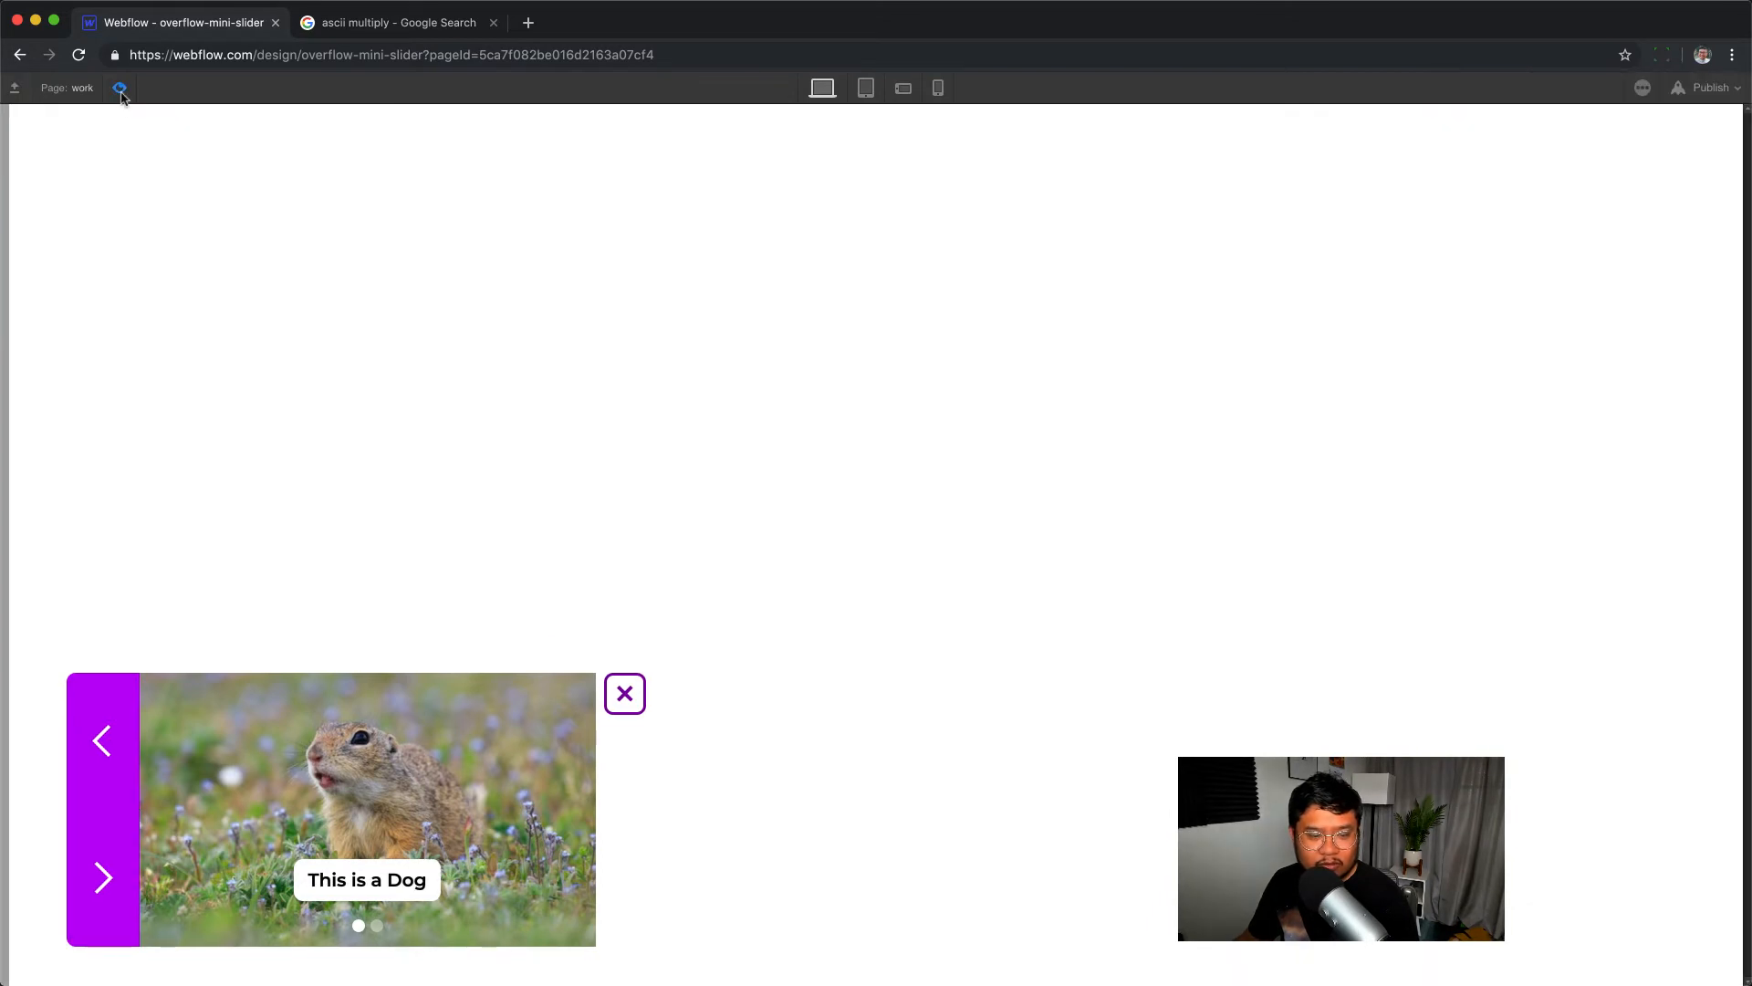
left_click(119, 88)
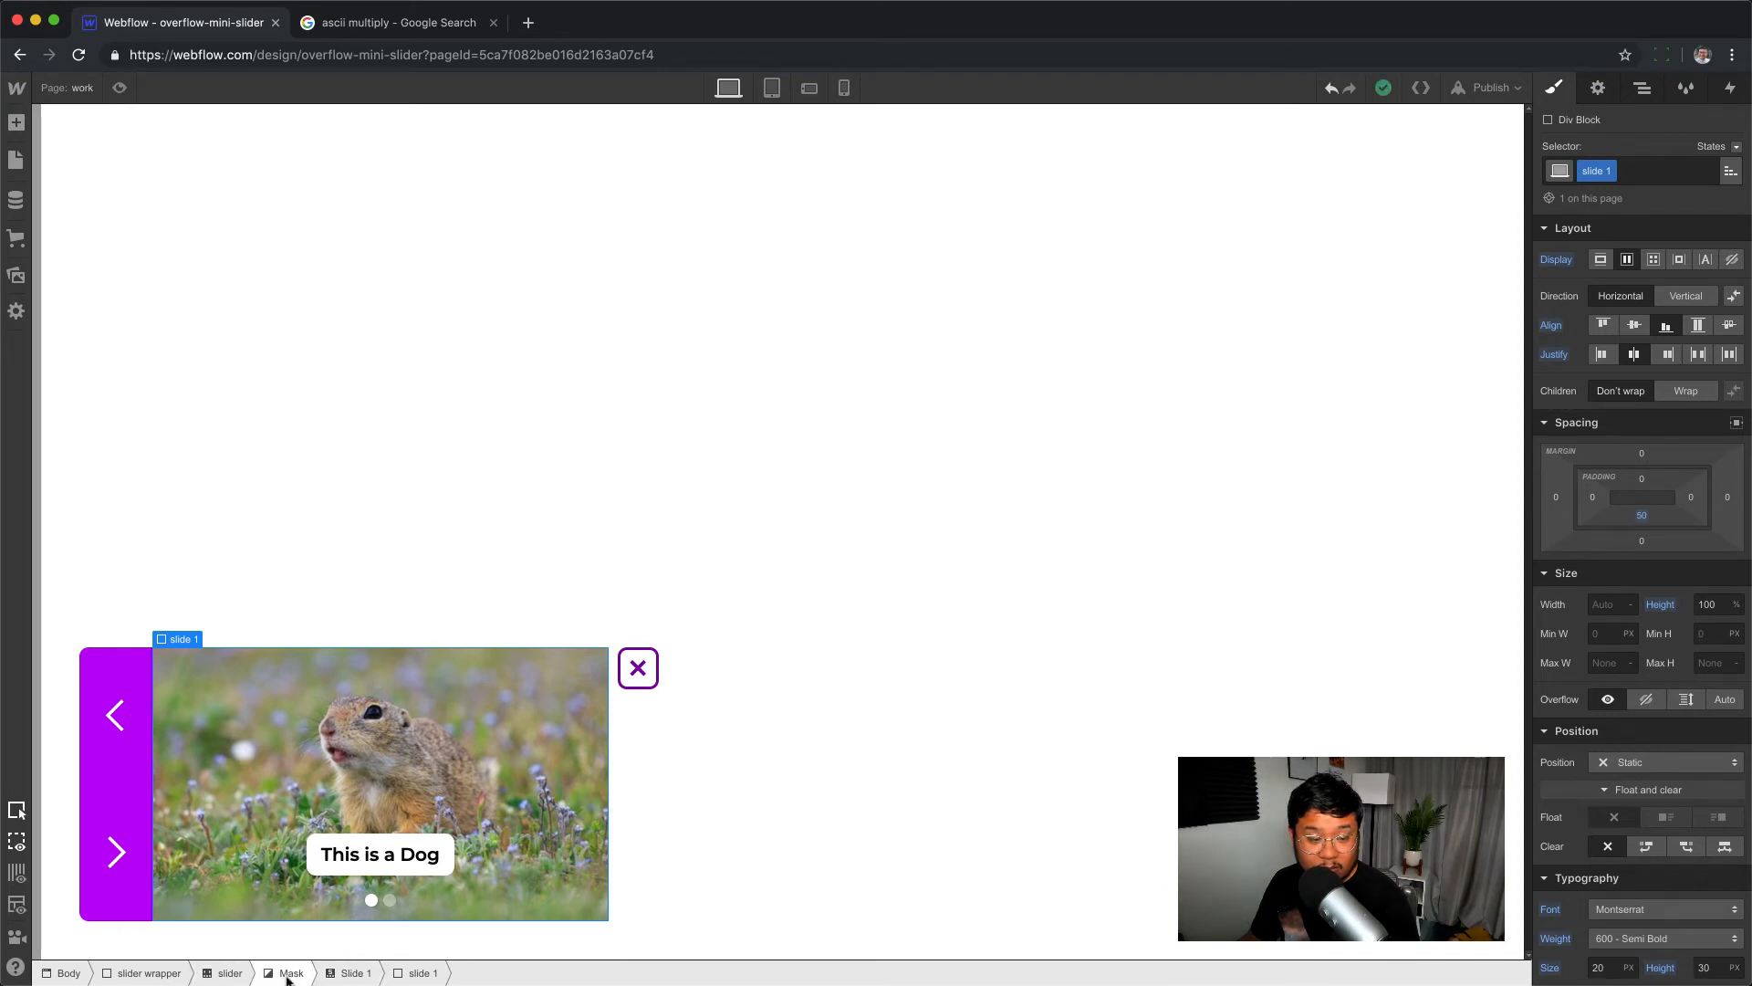
- Set the border radius of the slider mask's top-right and bottom-right corners to 10 px
left_click(290, 974)
scroll(1633, 730, "down", 10)
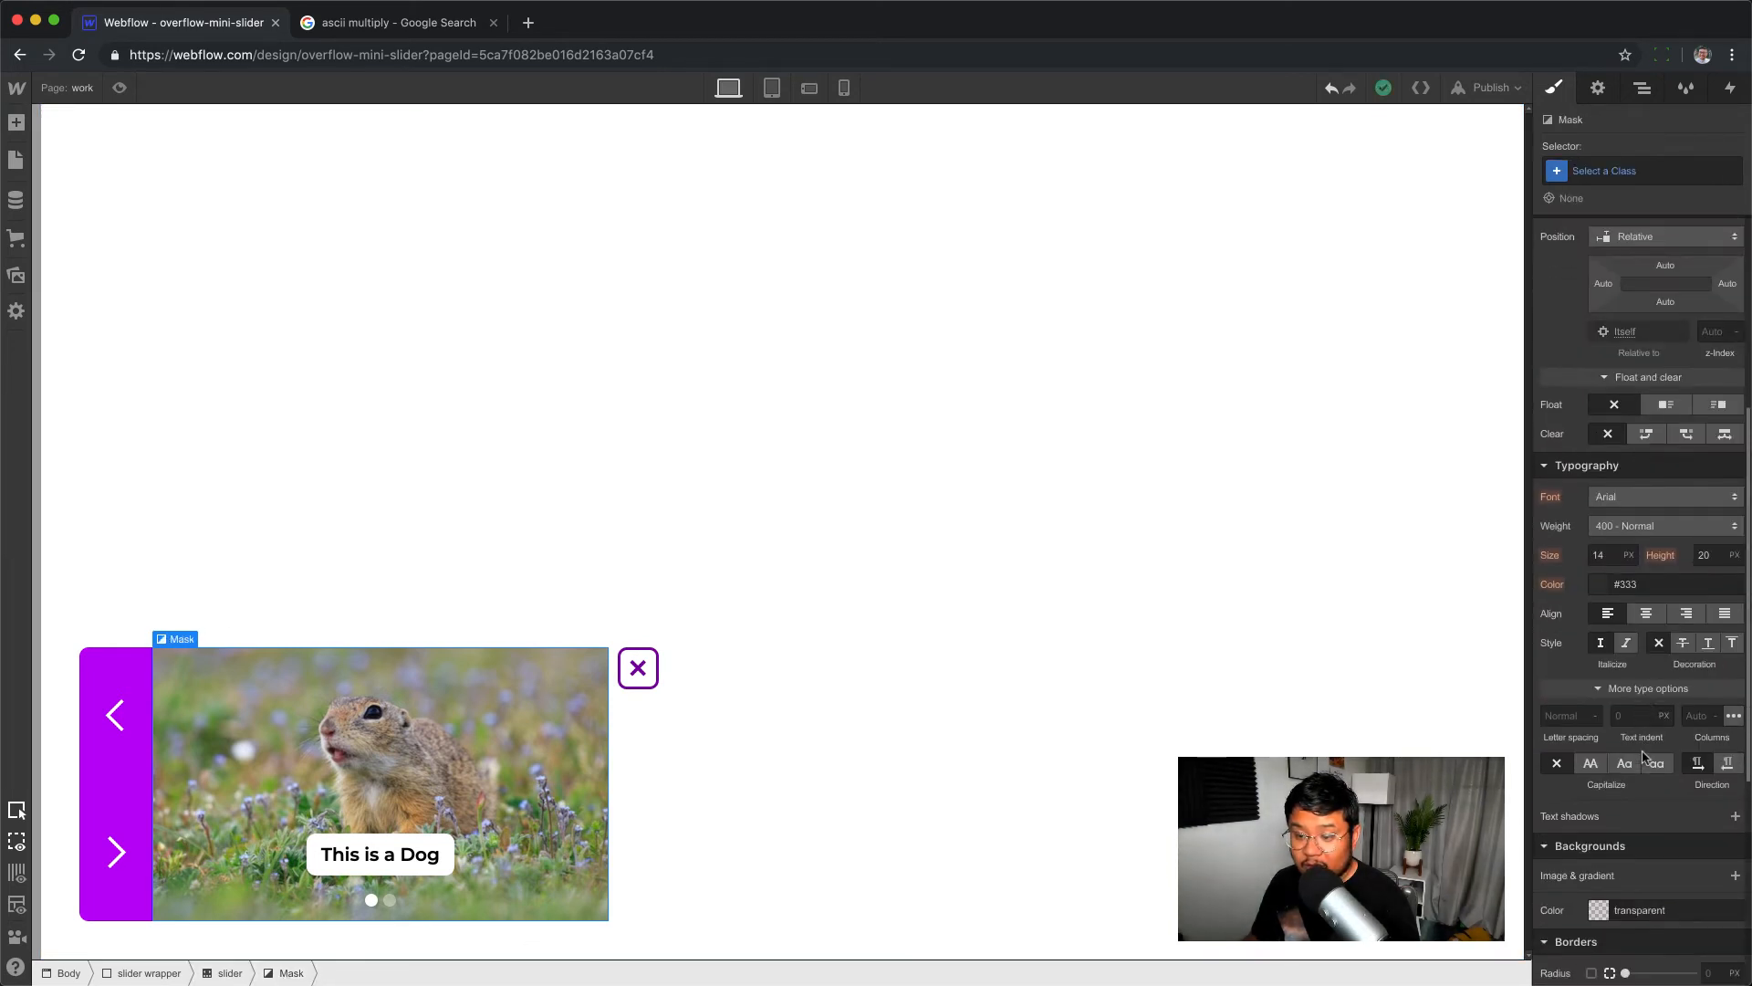
left_click(1706, 810)
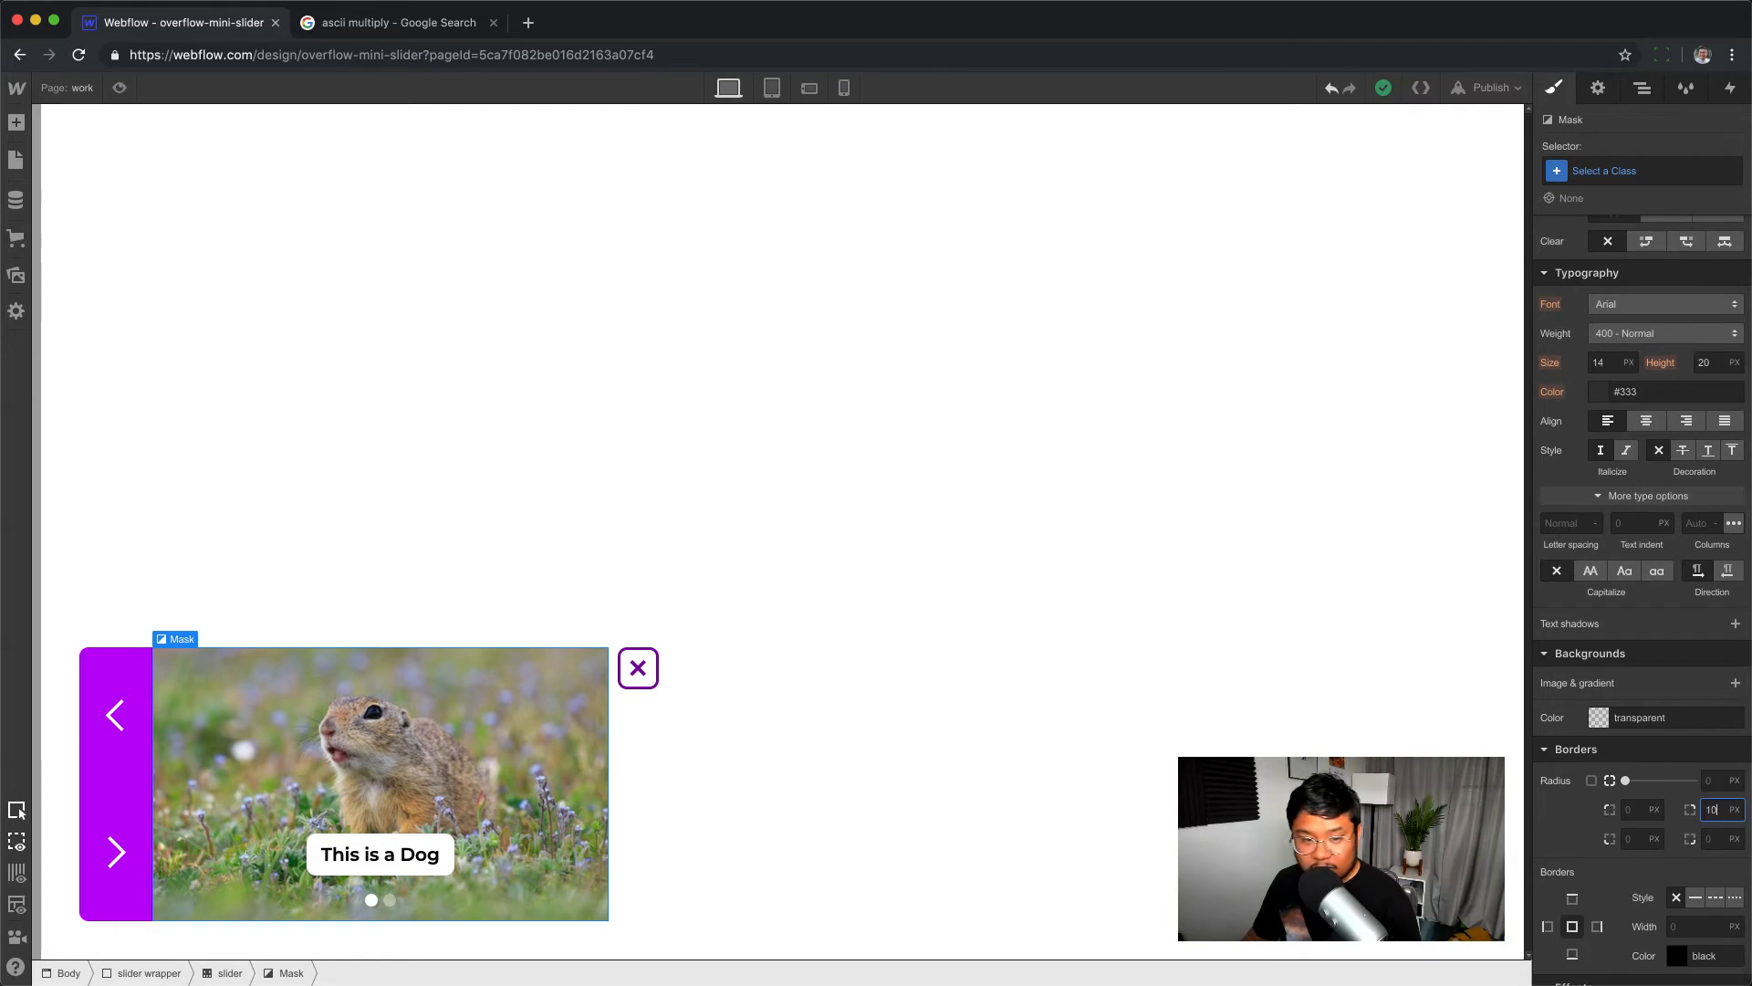
type("10")
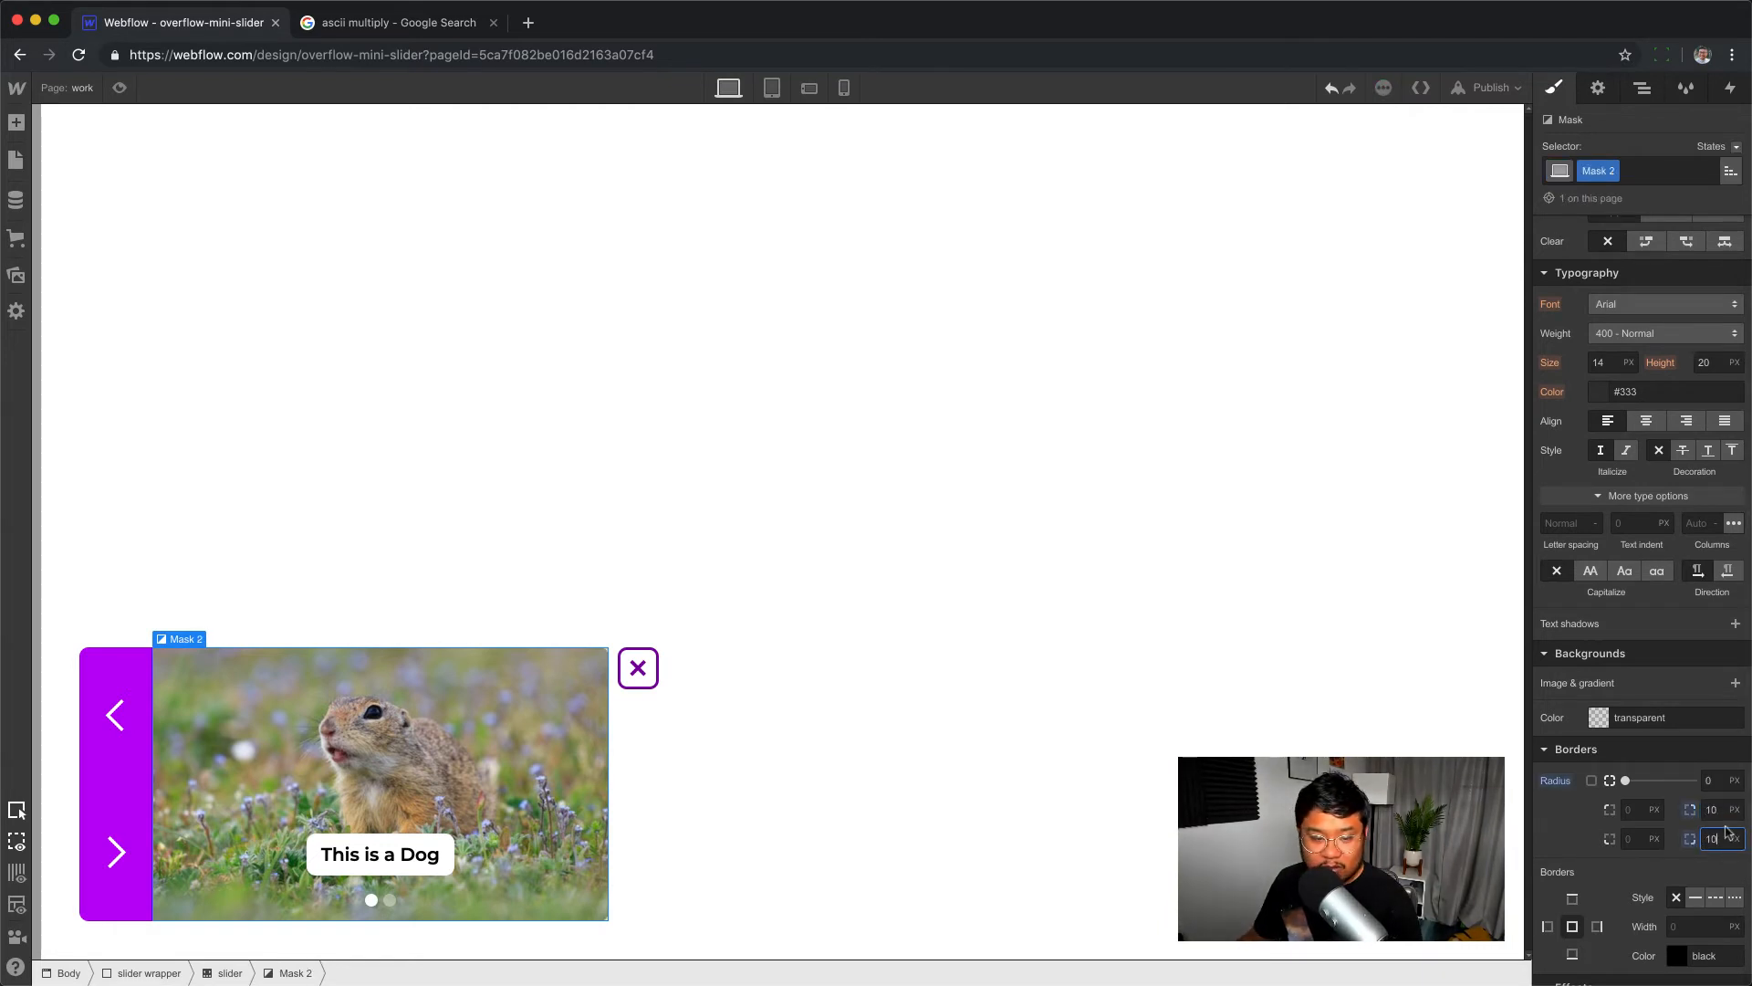
- Set the slider element's background color to transparent and check its rounded corners in preview
left_click(120, 88)
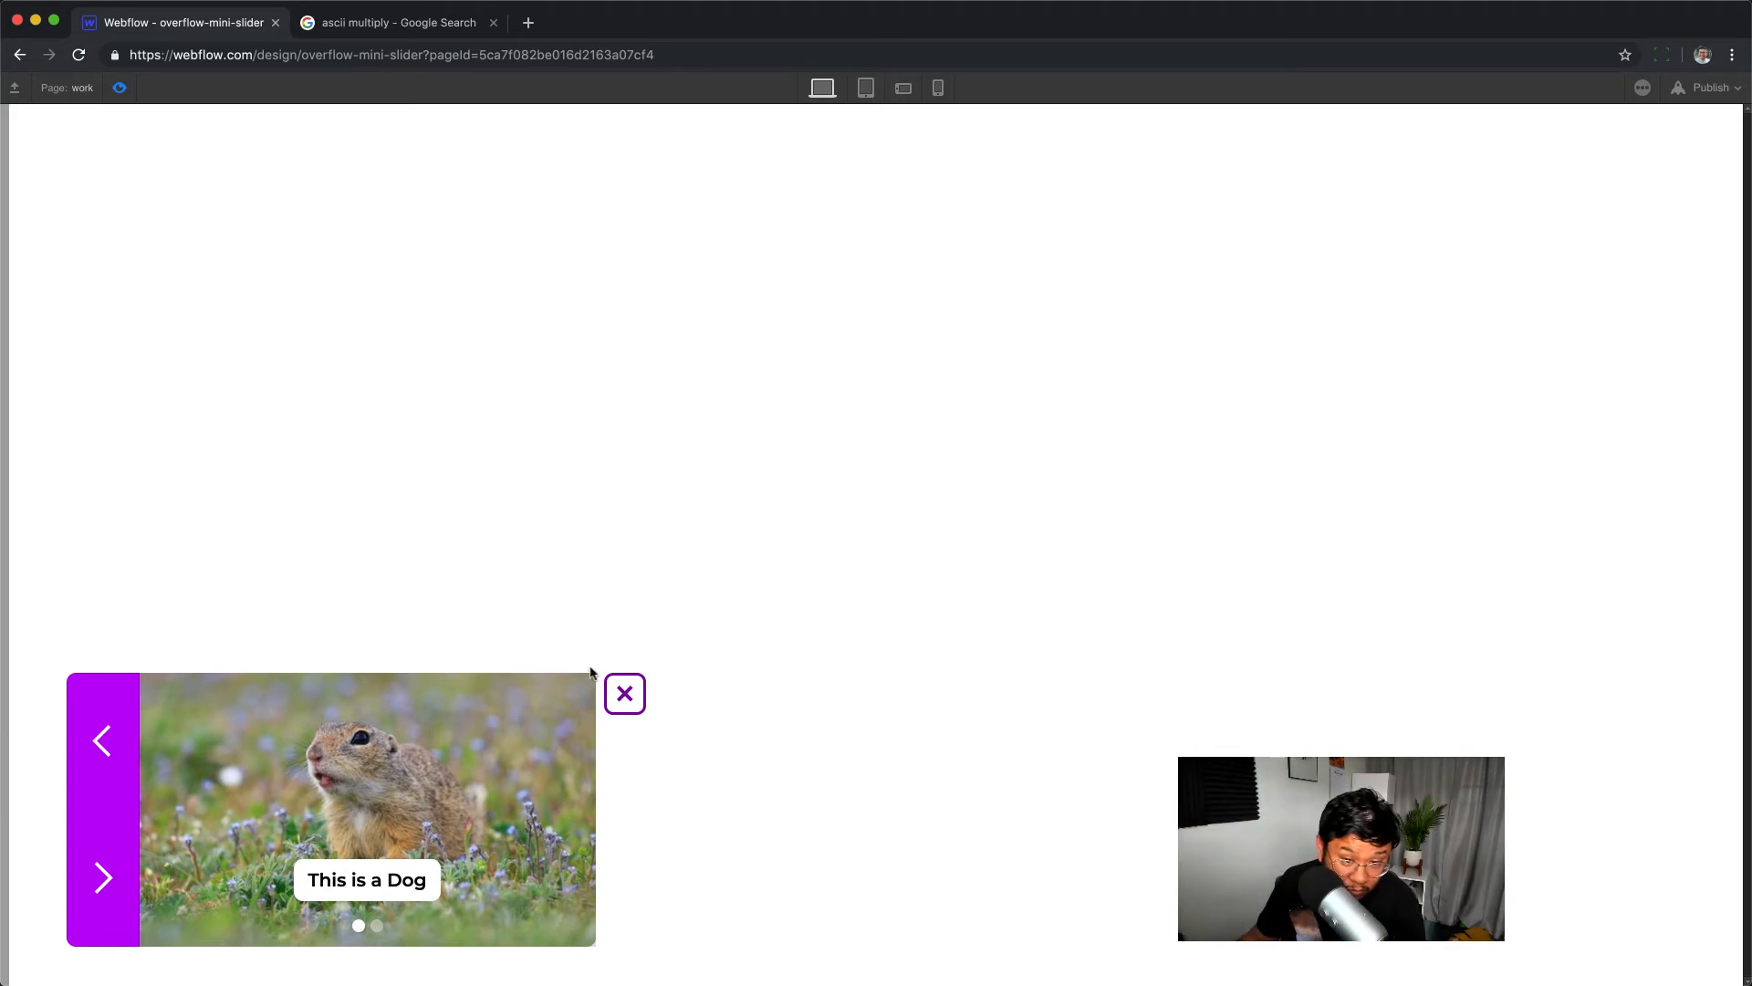
left_click(119, 88)
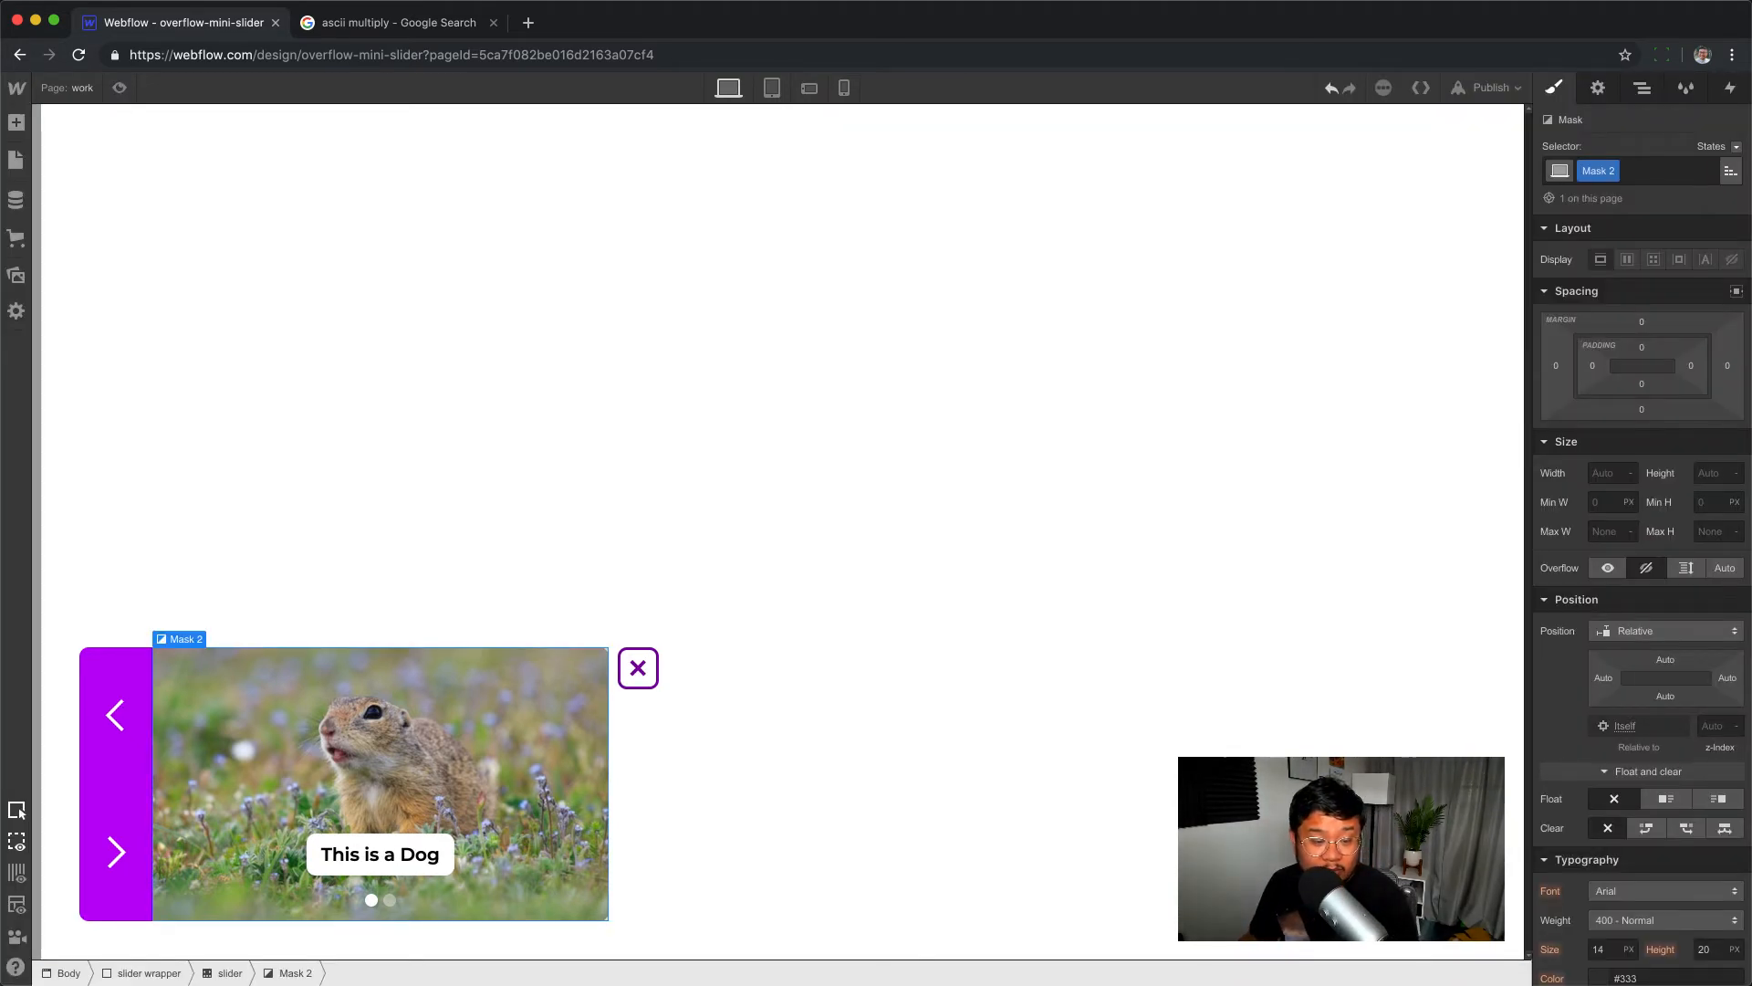
left_click(223, 975)
scroll(1681, 743, "down", 5)
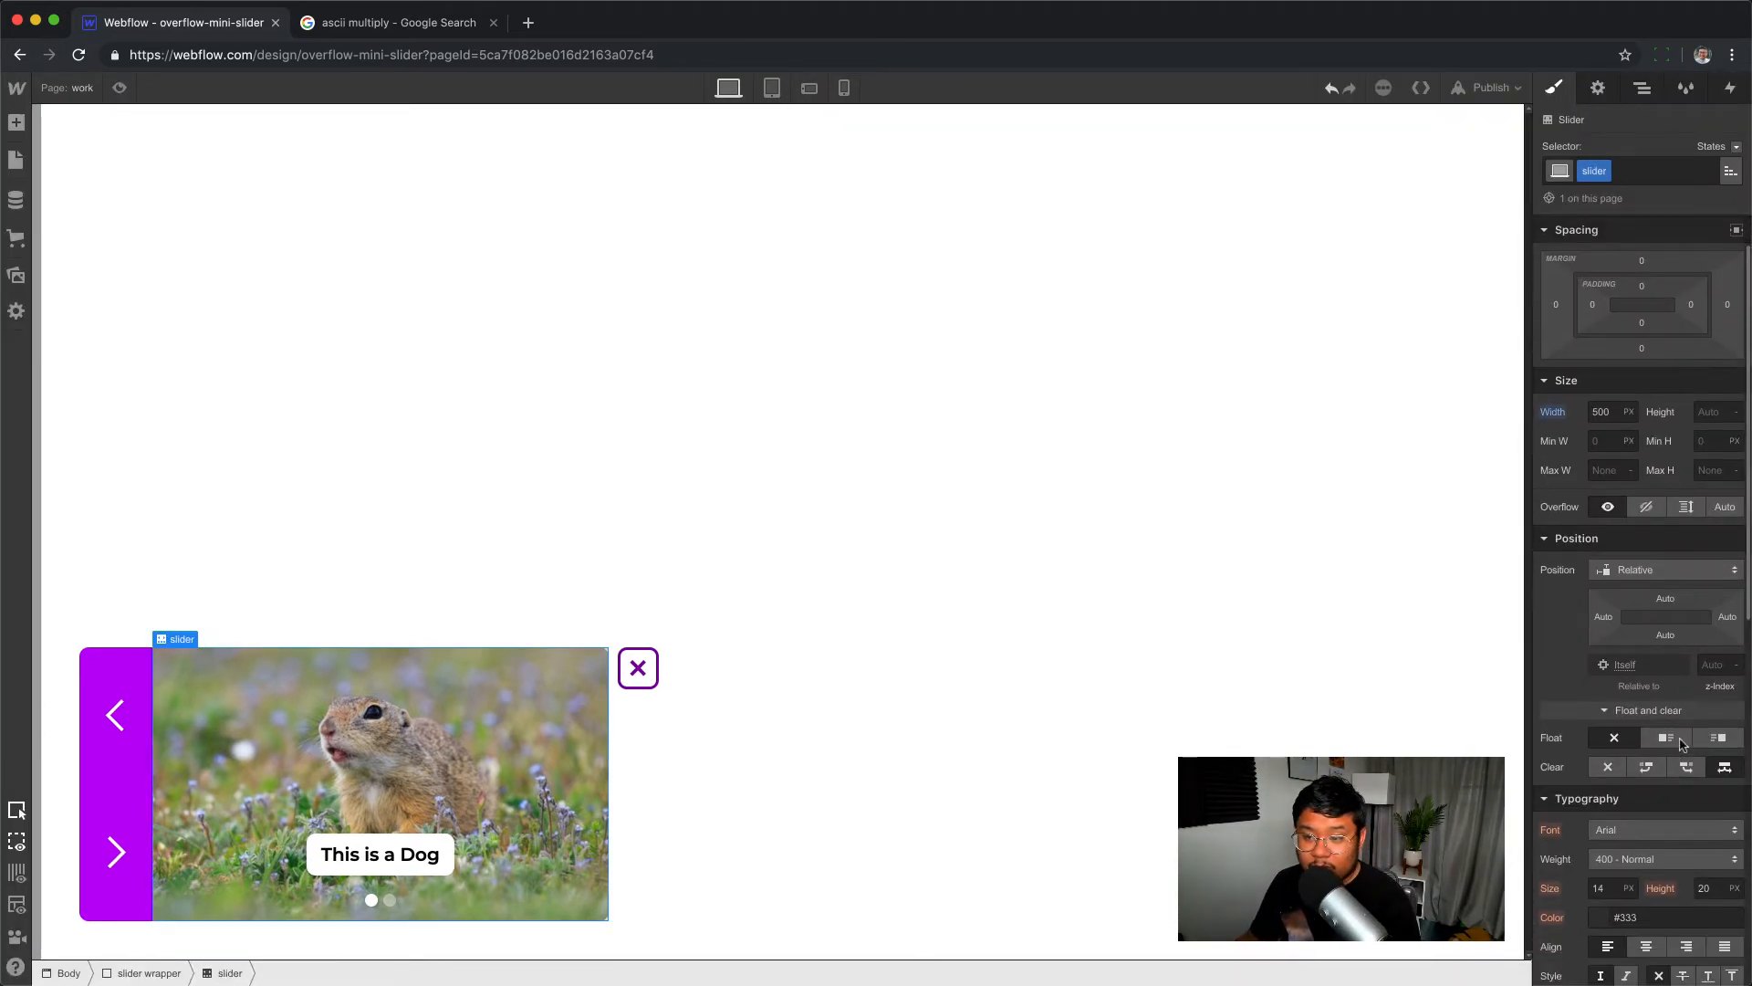
scroll(1682, 743, "down", 3)
left_click(1604, 613)
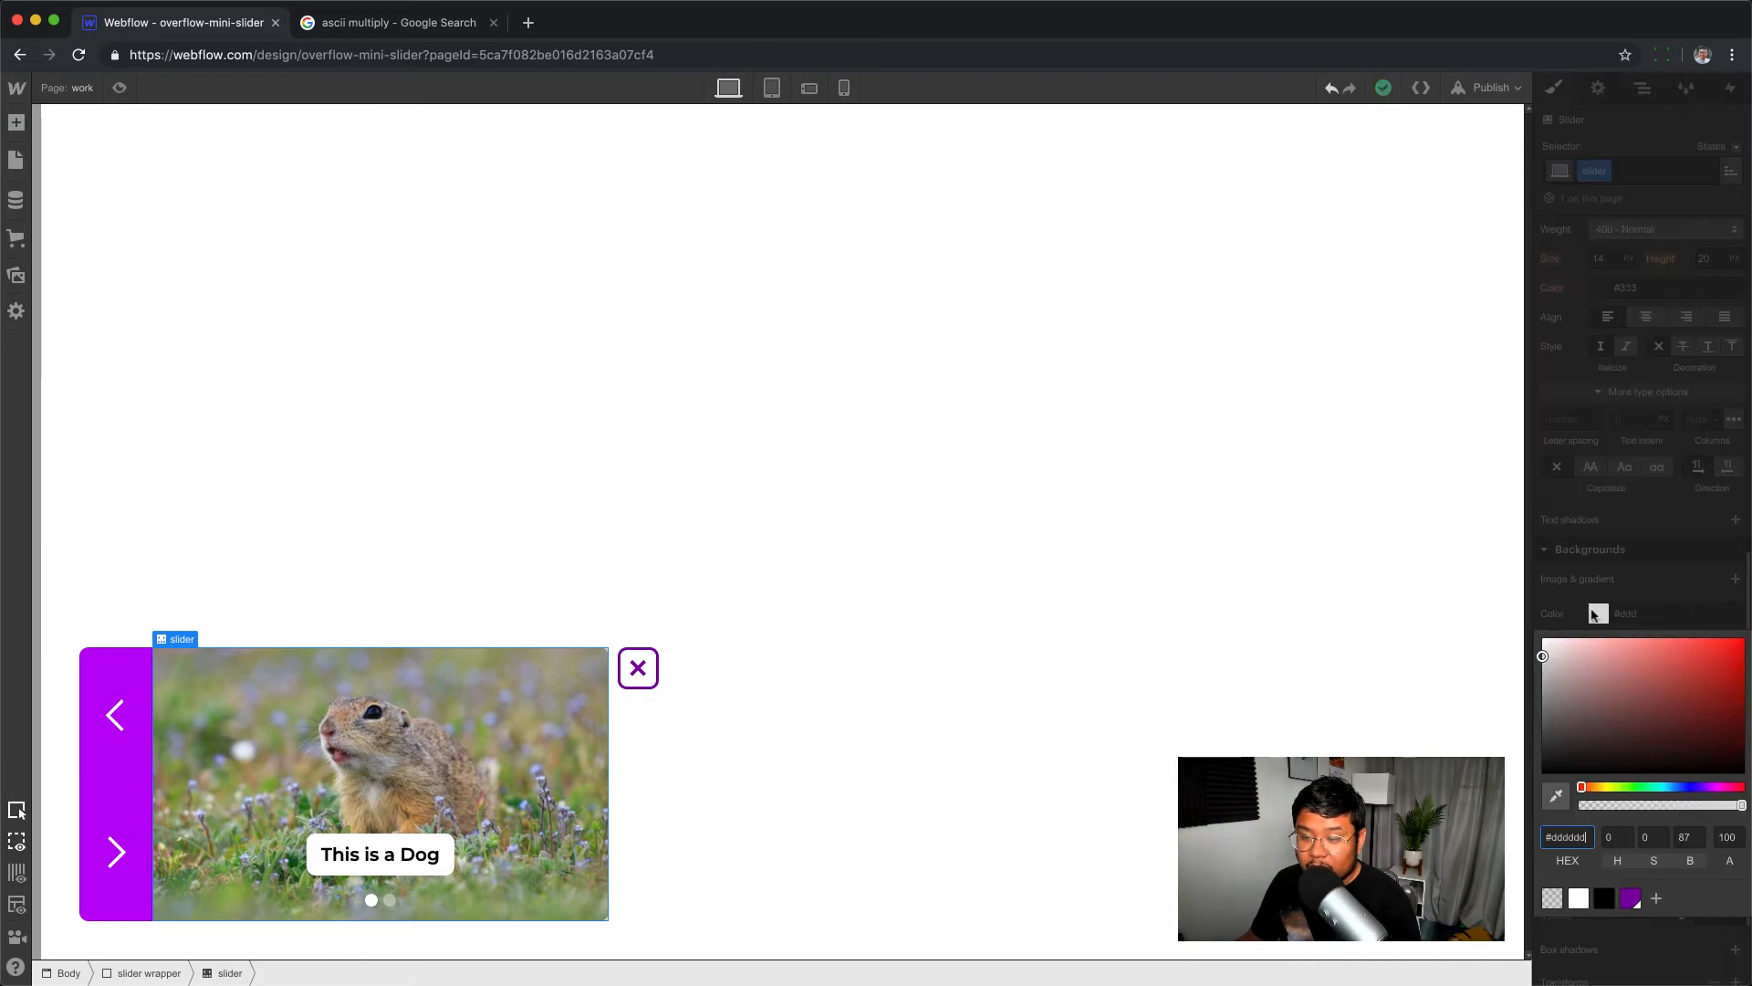
left_click(1645, 594)
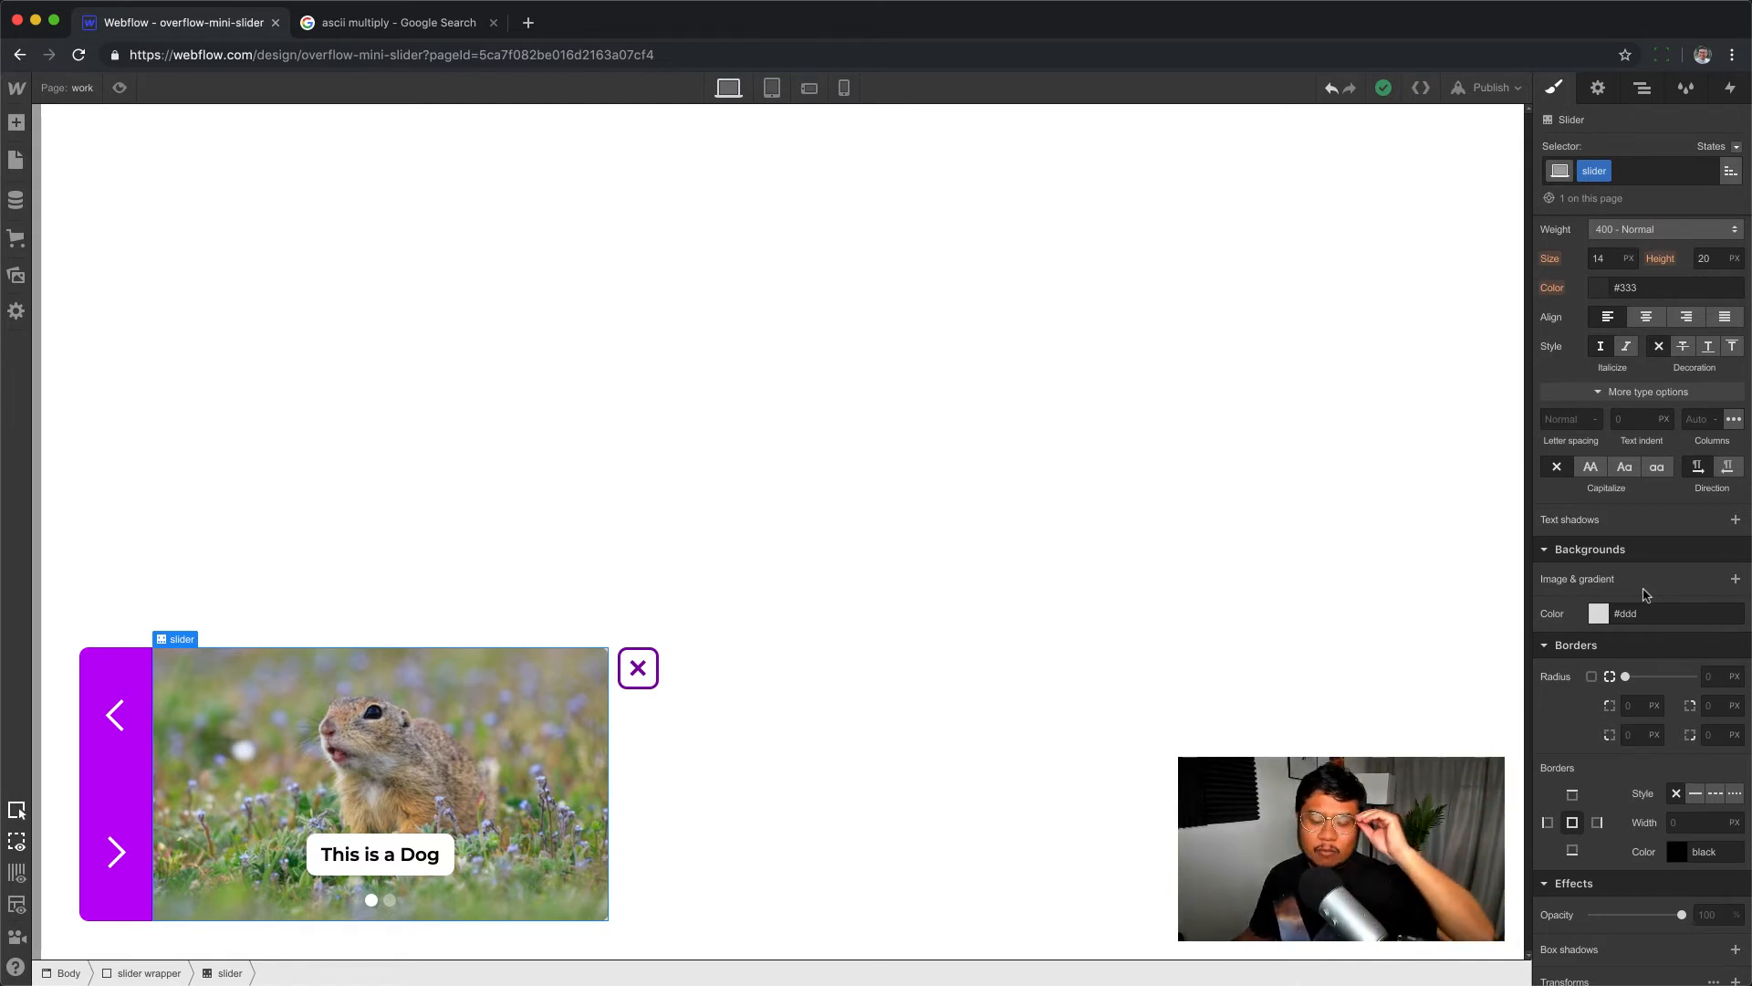
left_click(1598, 614)
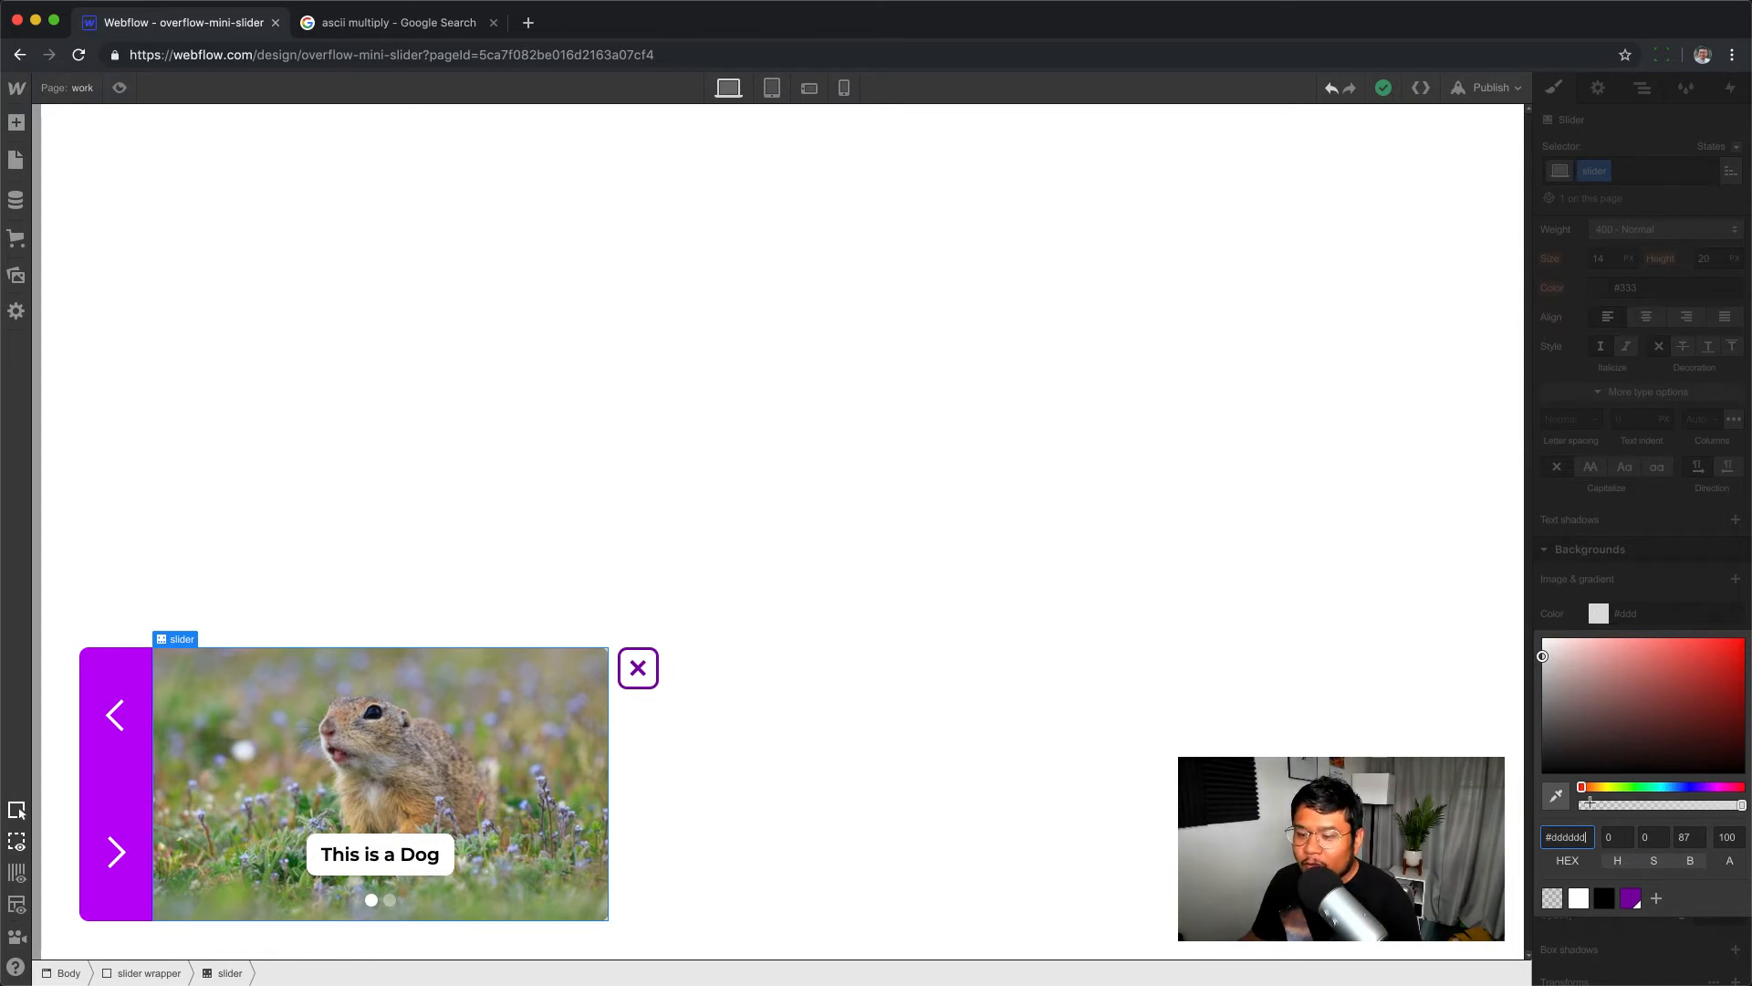
left_click(1552, 899)
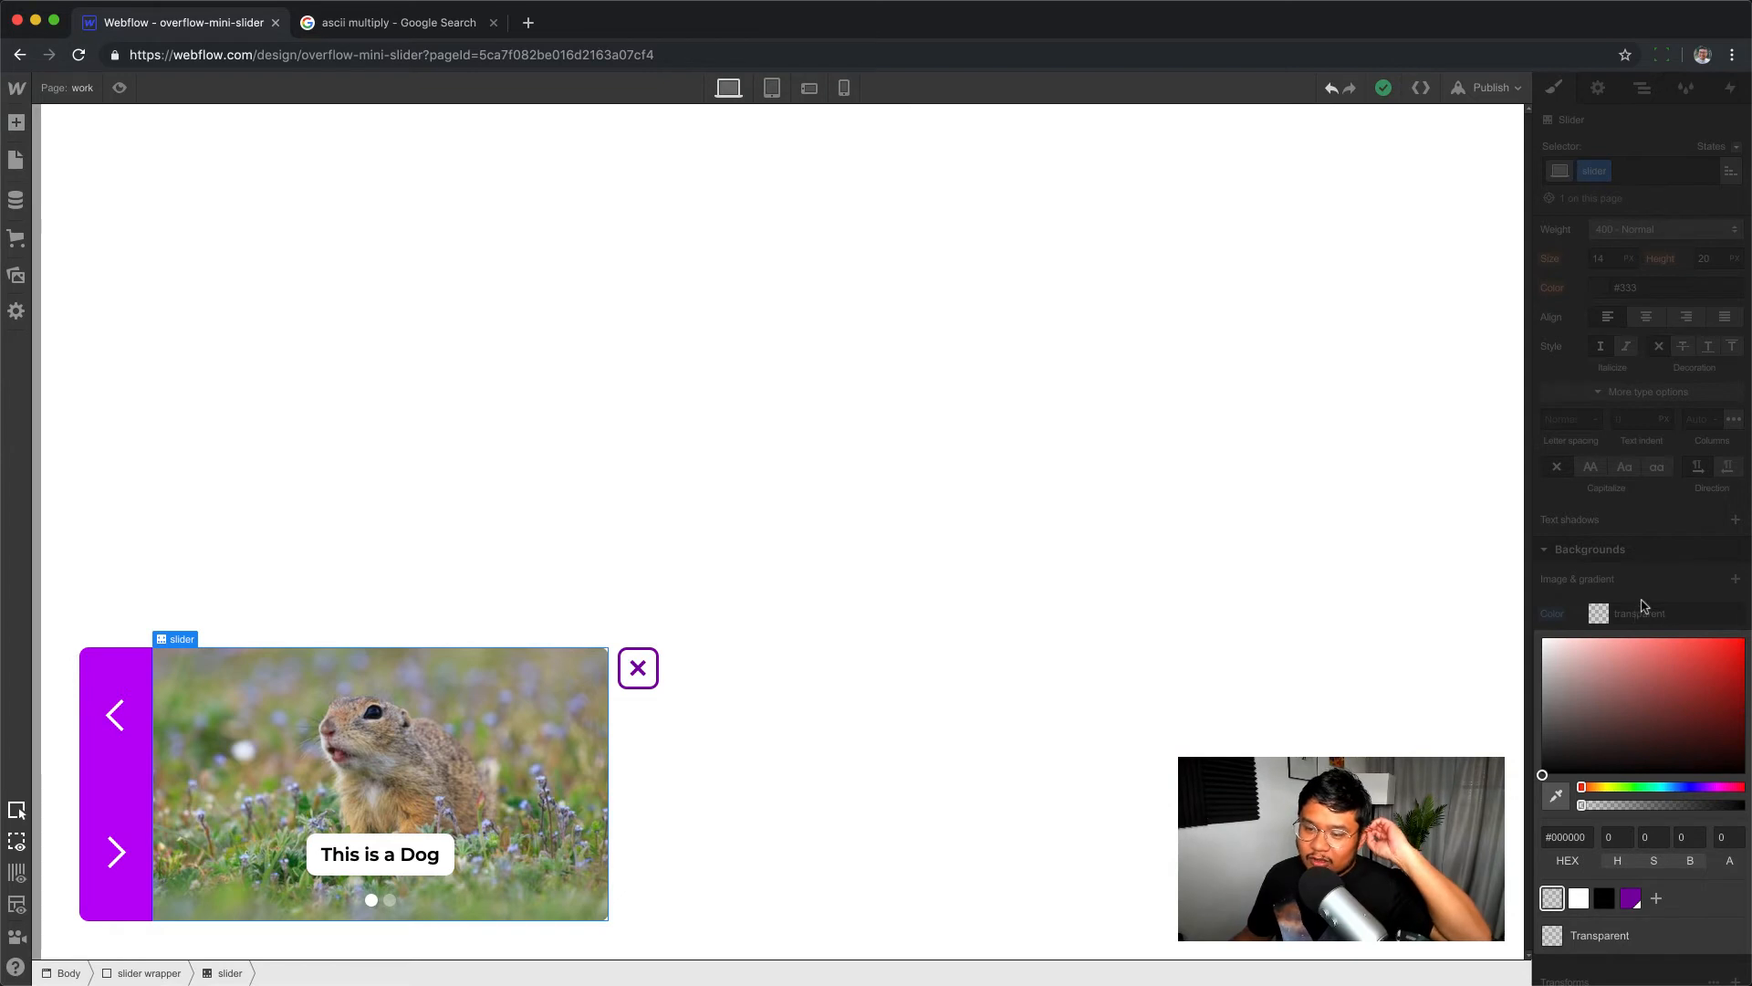
left_click(1654, 573)
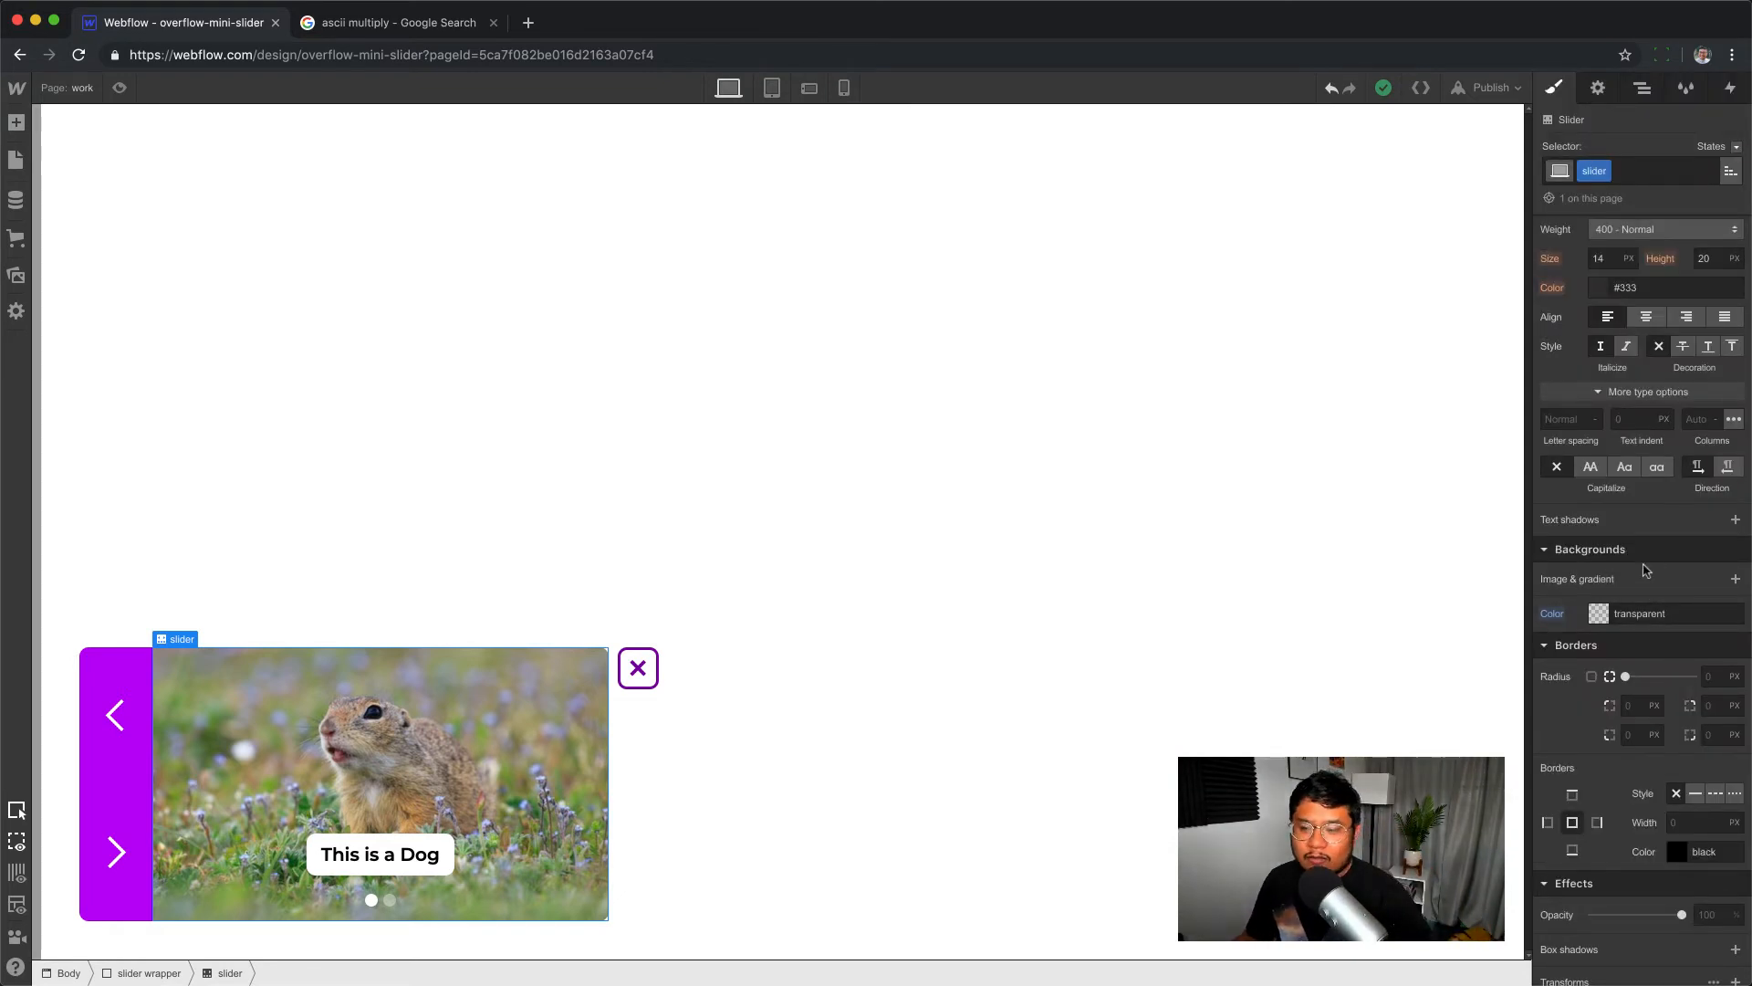
key("super+shift+p")
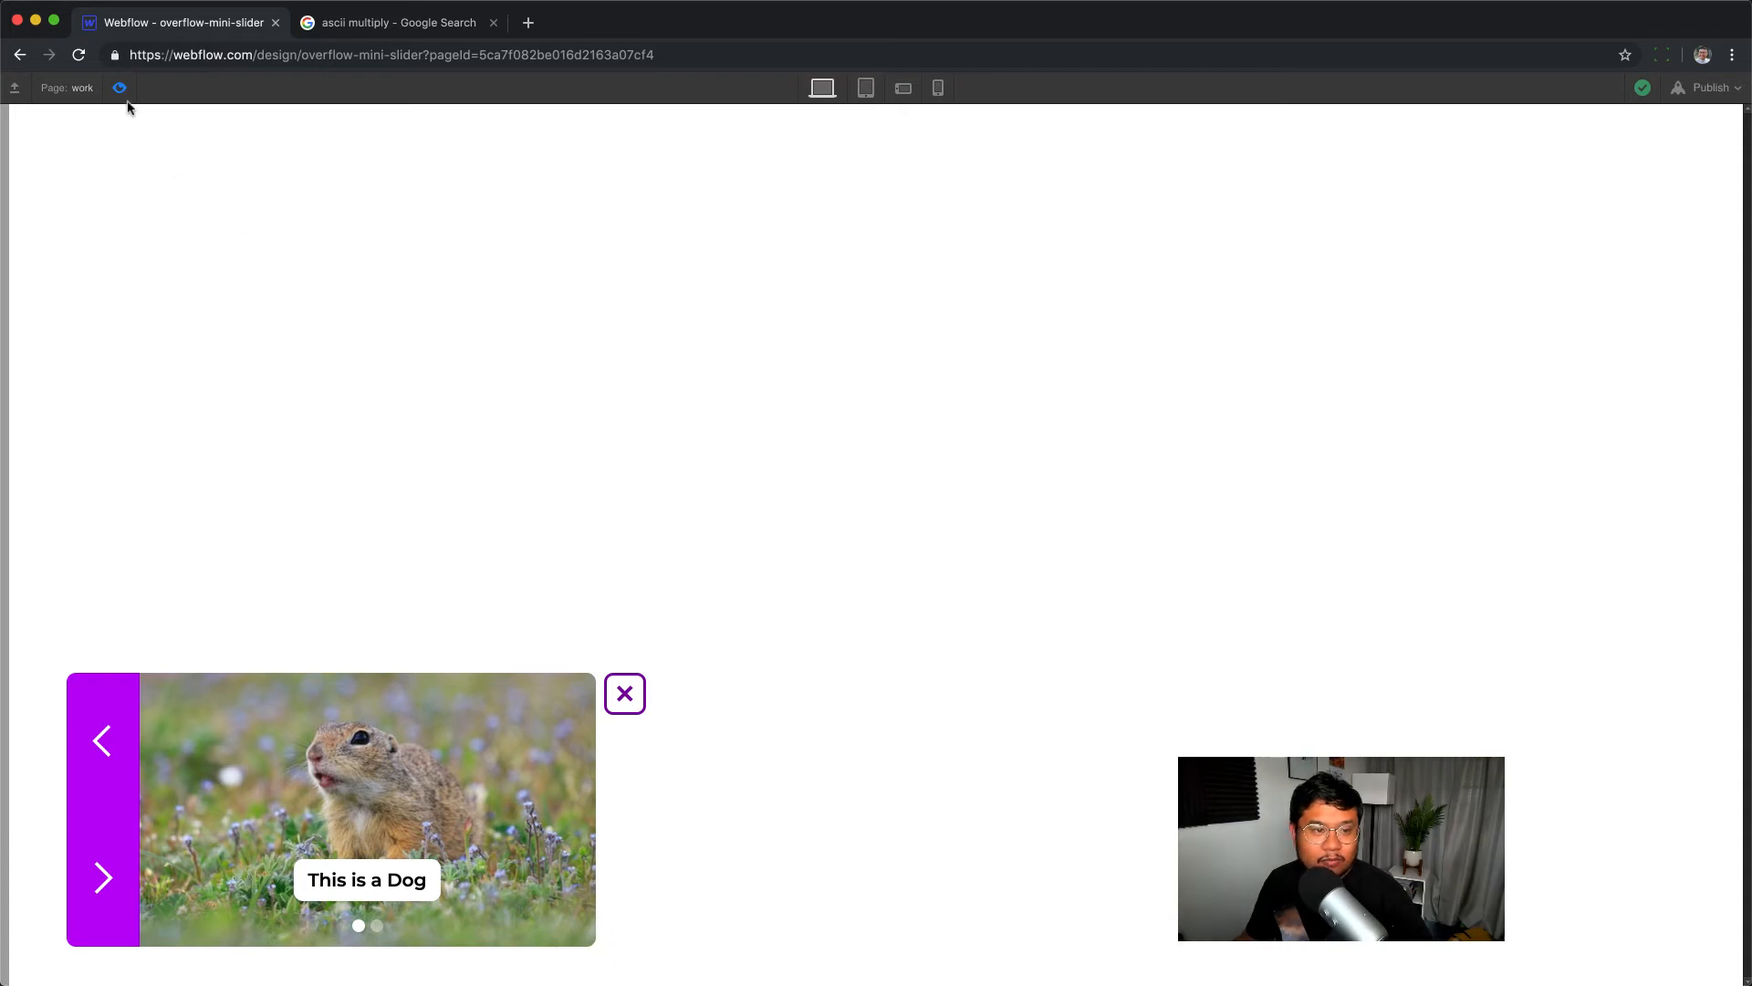
key("super+shift+p")
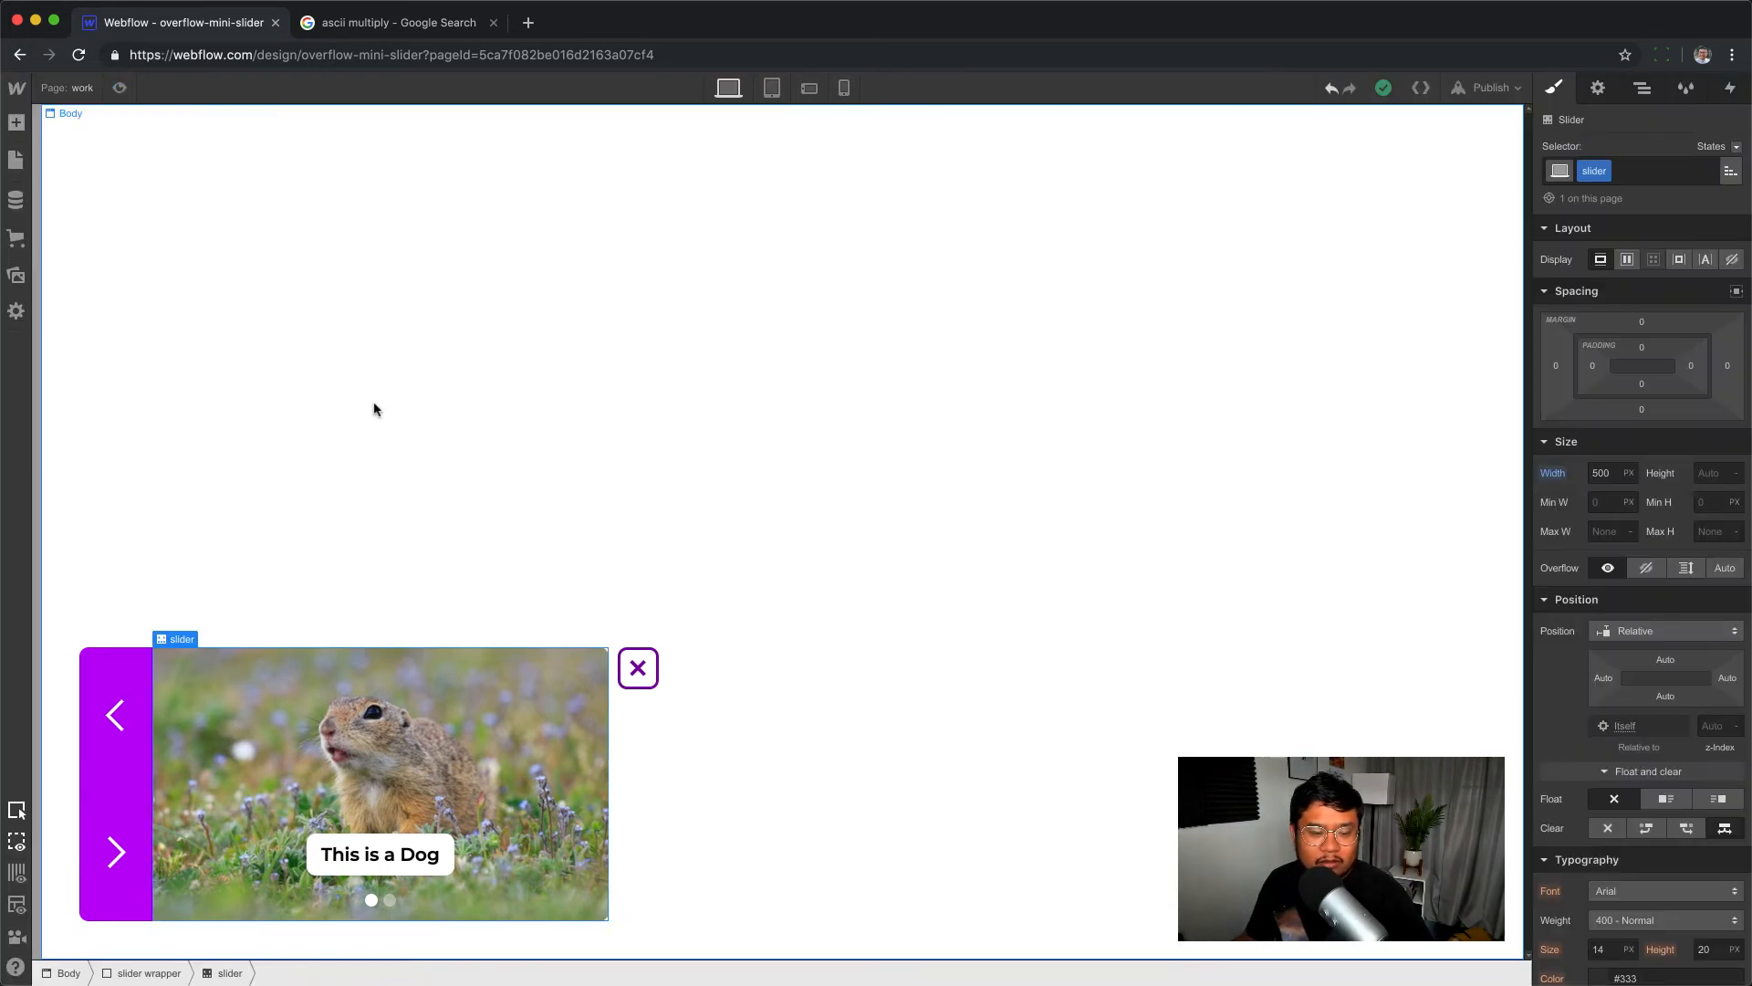
- Add a mouse hover trigger to the left arrow link, with Start an Animation as its on-hover action
left_click(125, 677)
left_click(1640, 89)
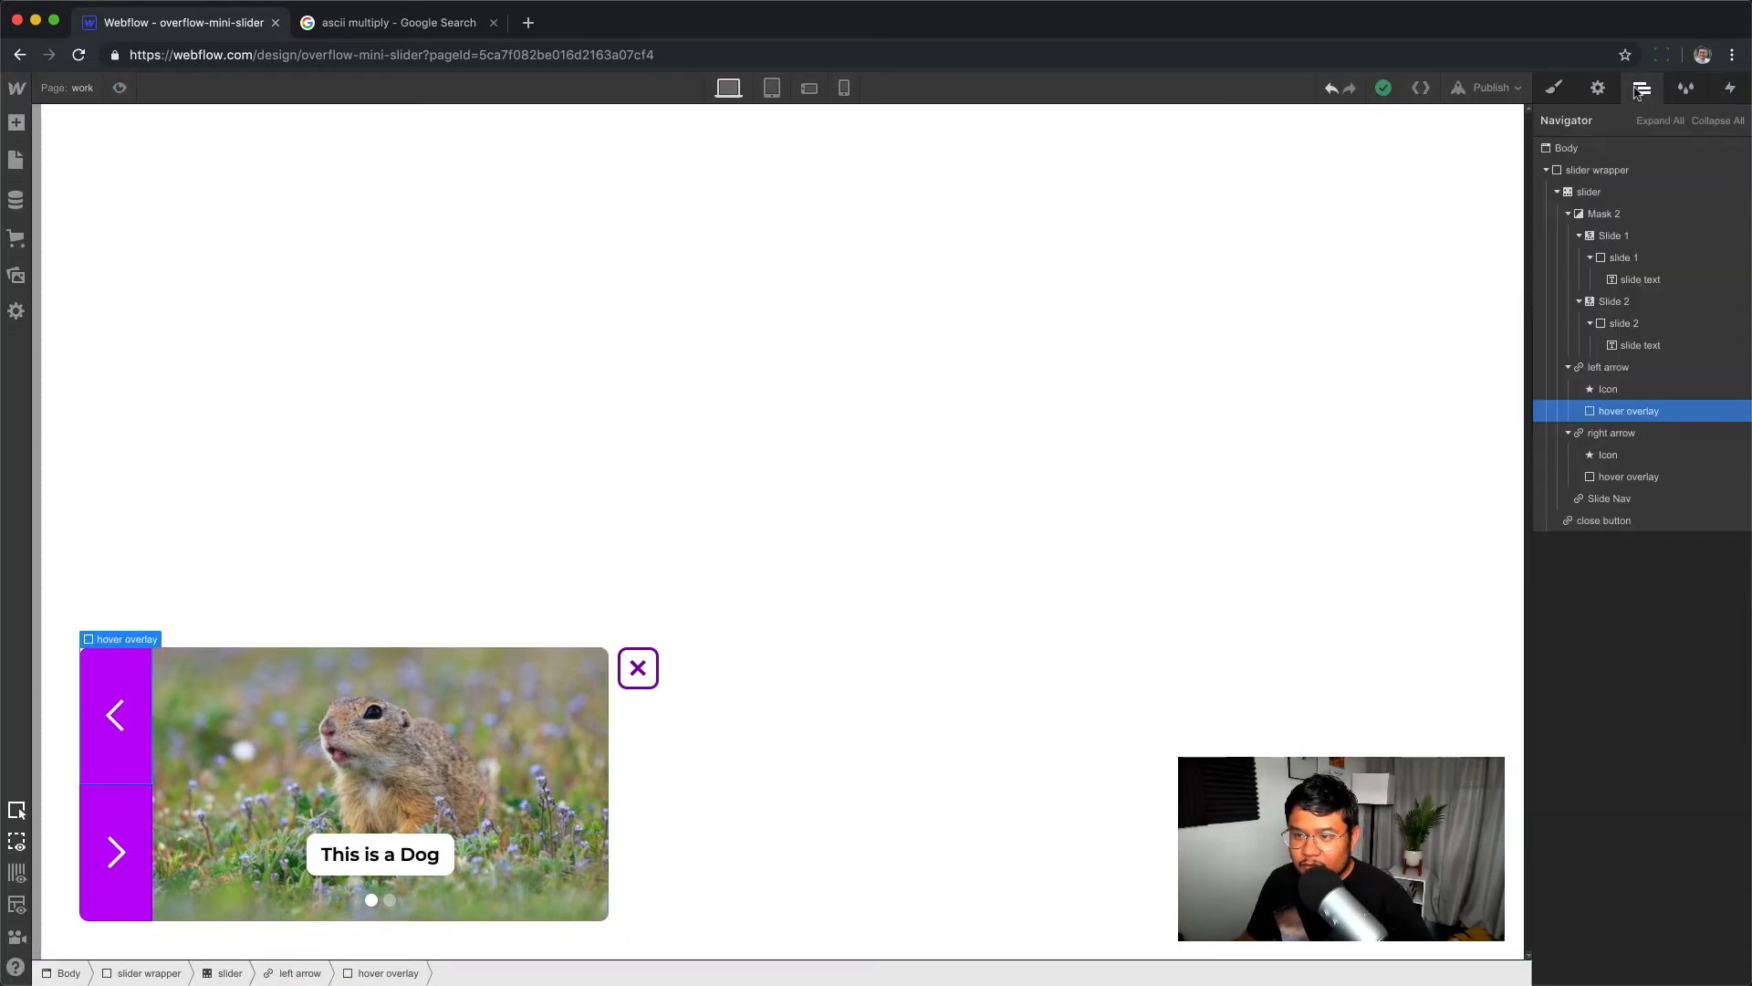
left_click(1608, 367)
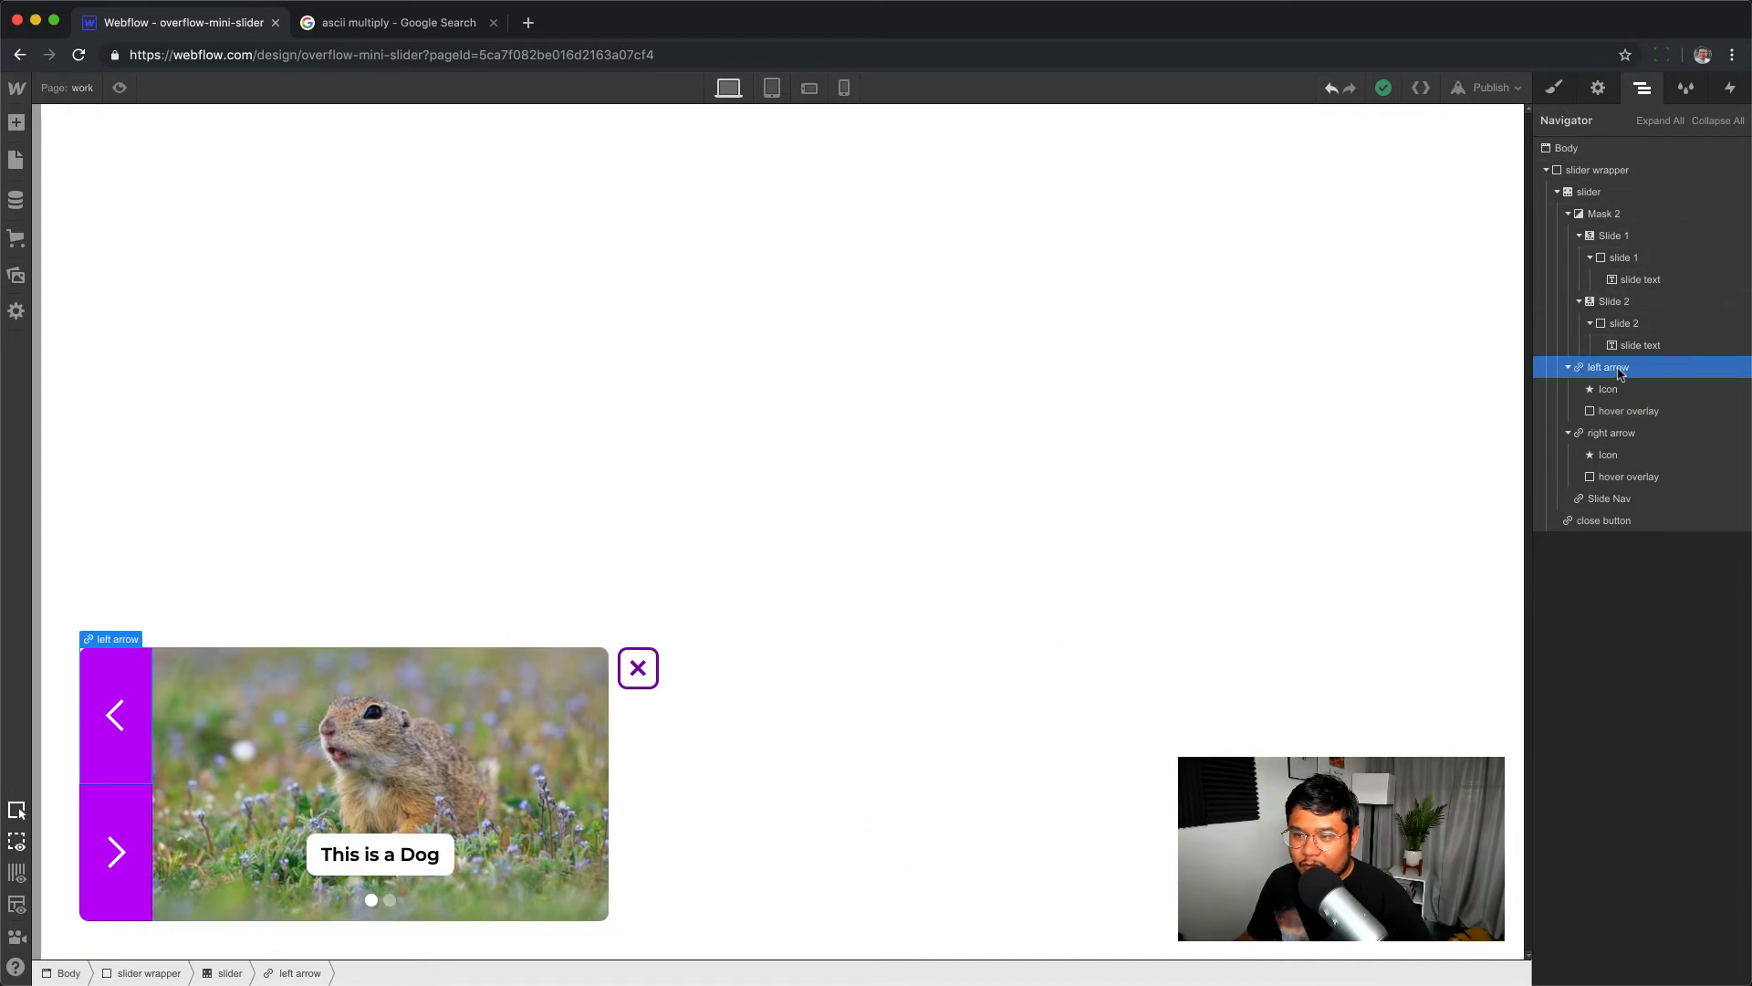
left_click(1731, 89)
left_click(1738, 153)
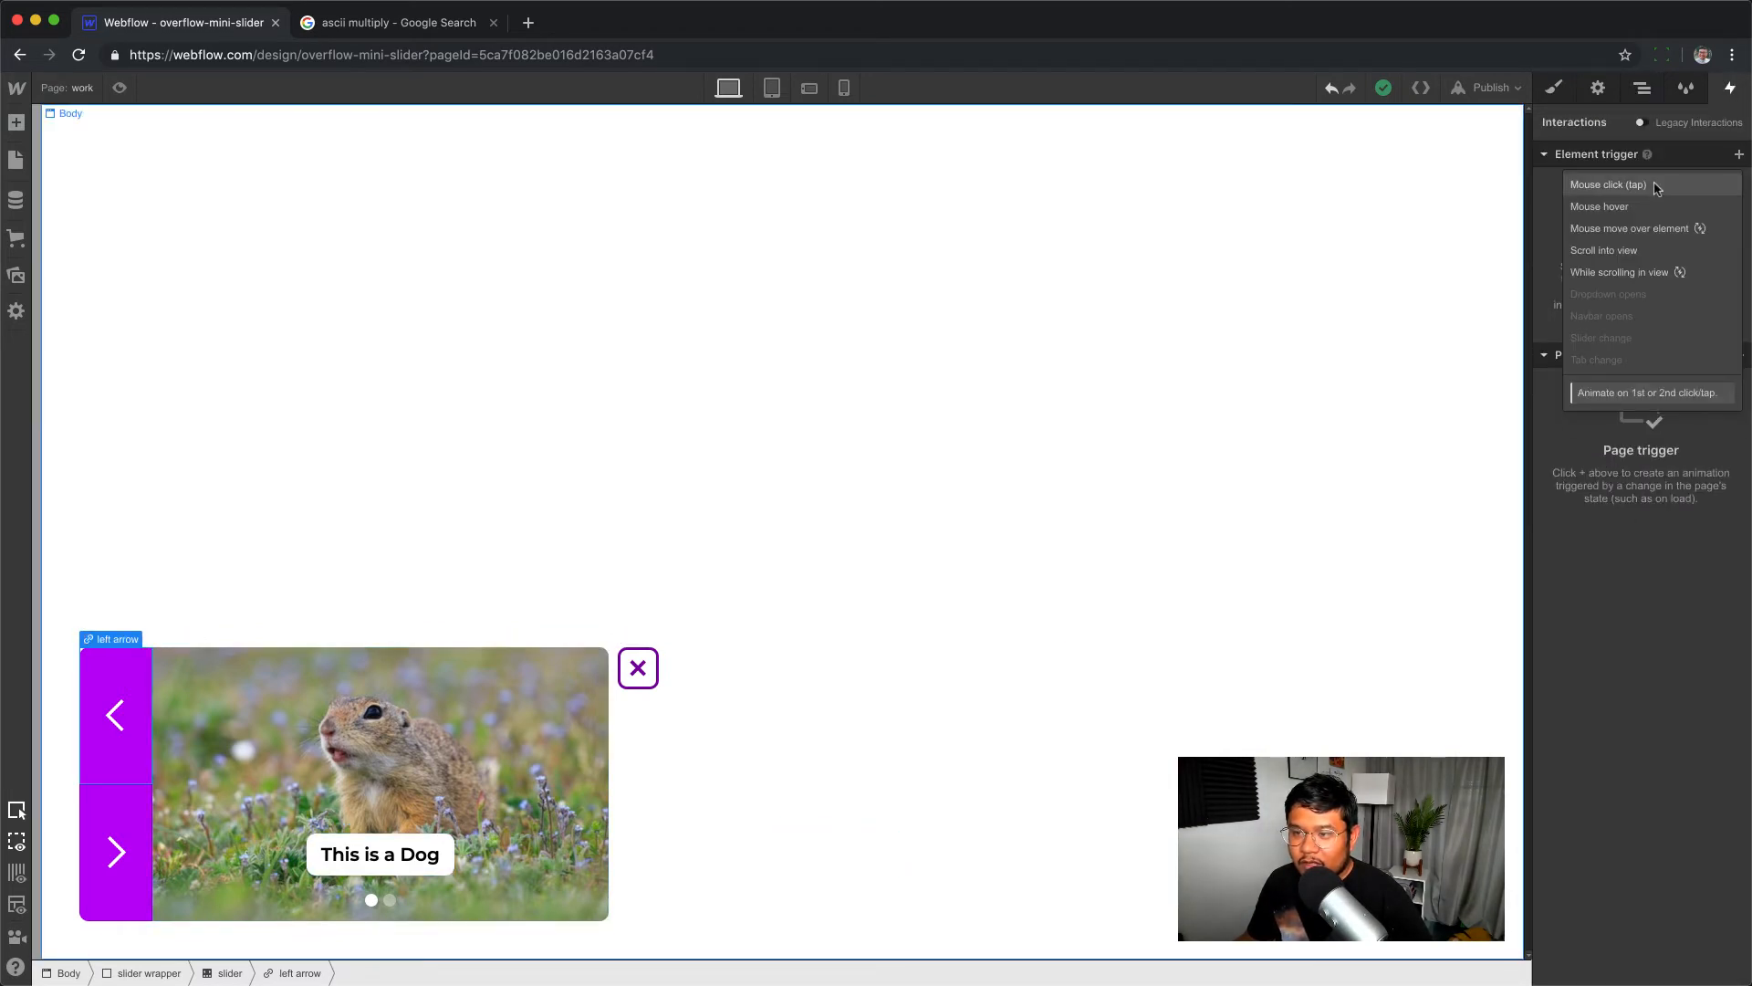
left_click(1635, 212)
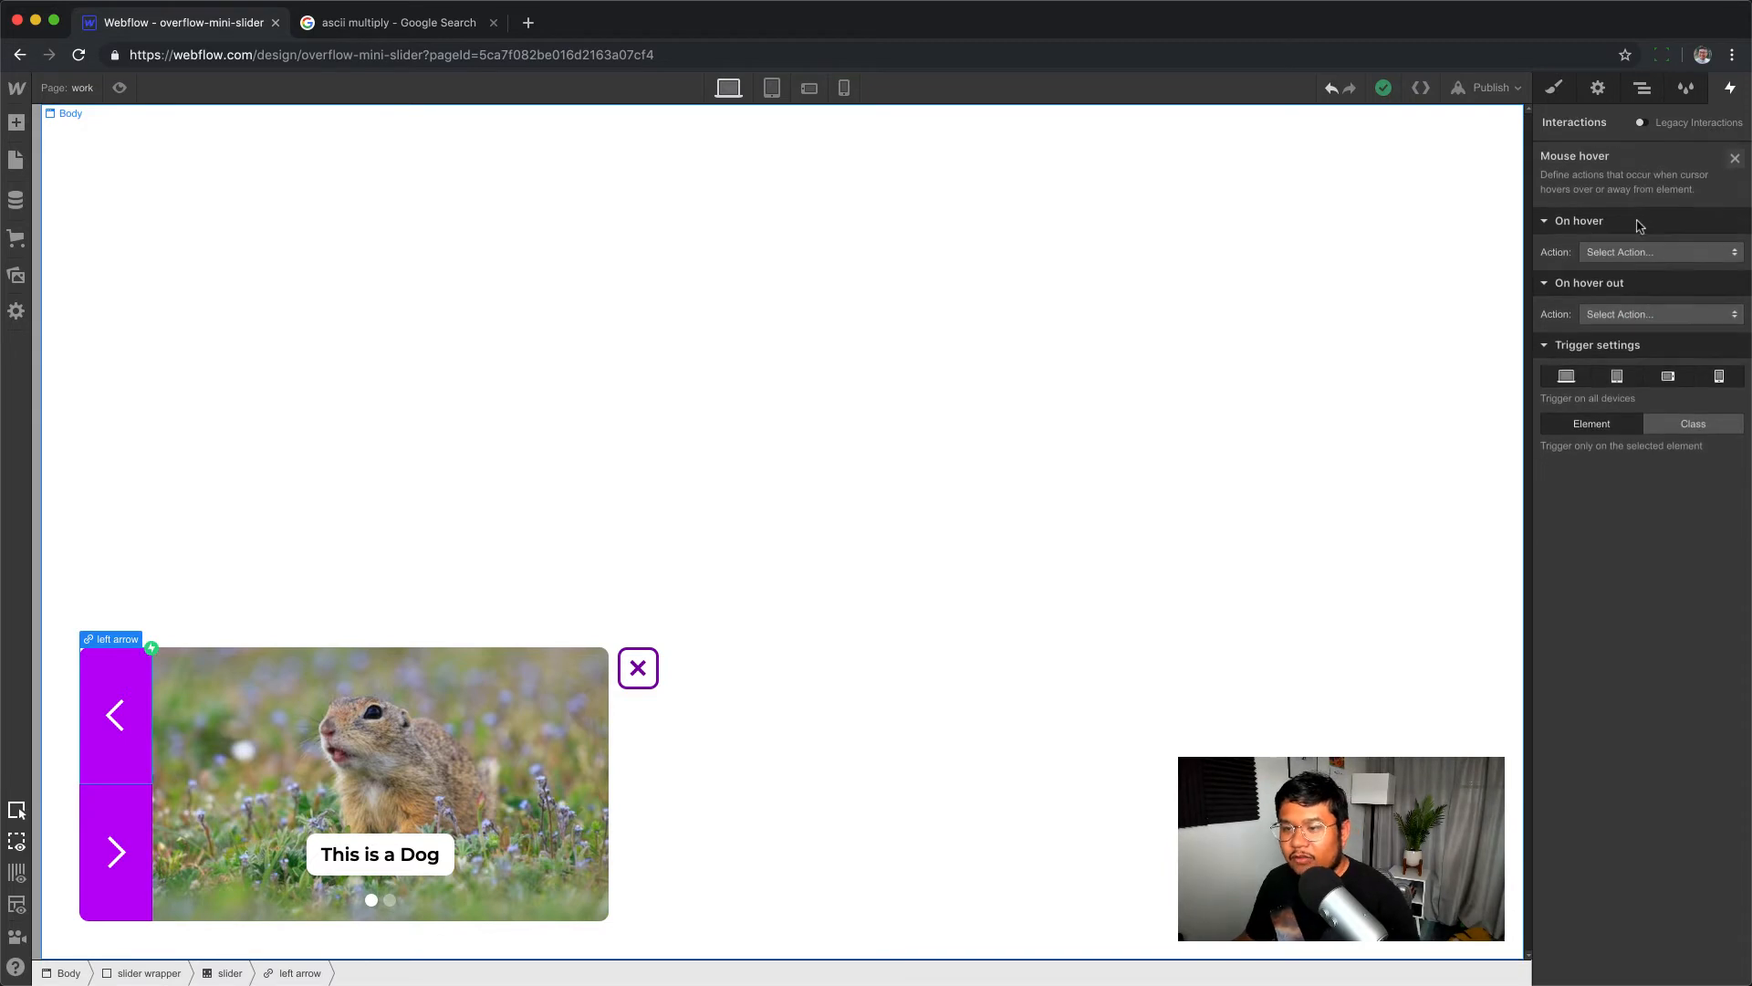
left_click(1638, 253)
left_click(1638, 295)
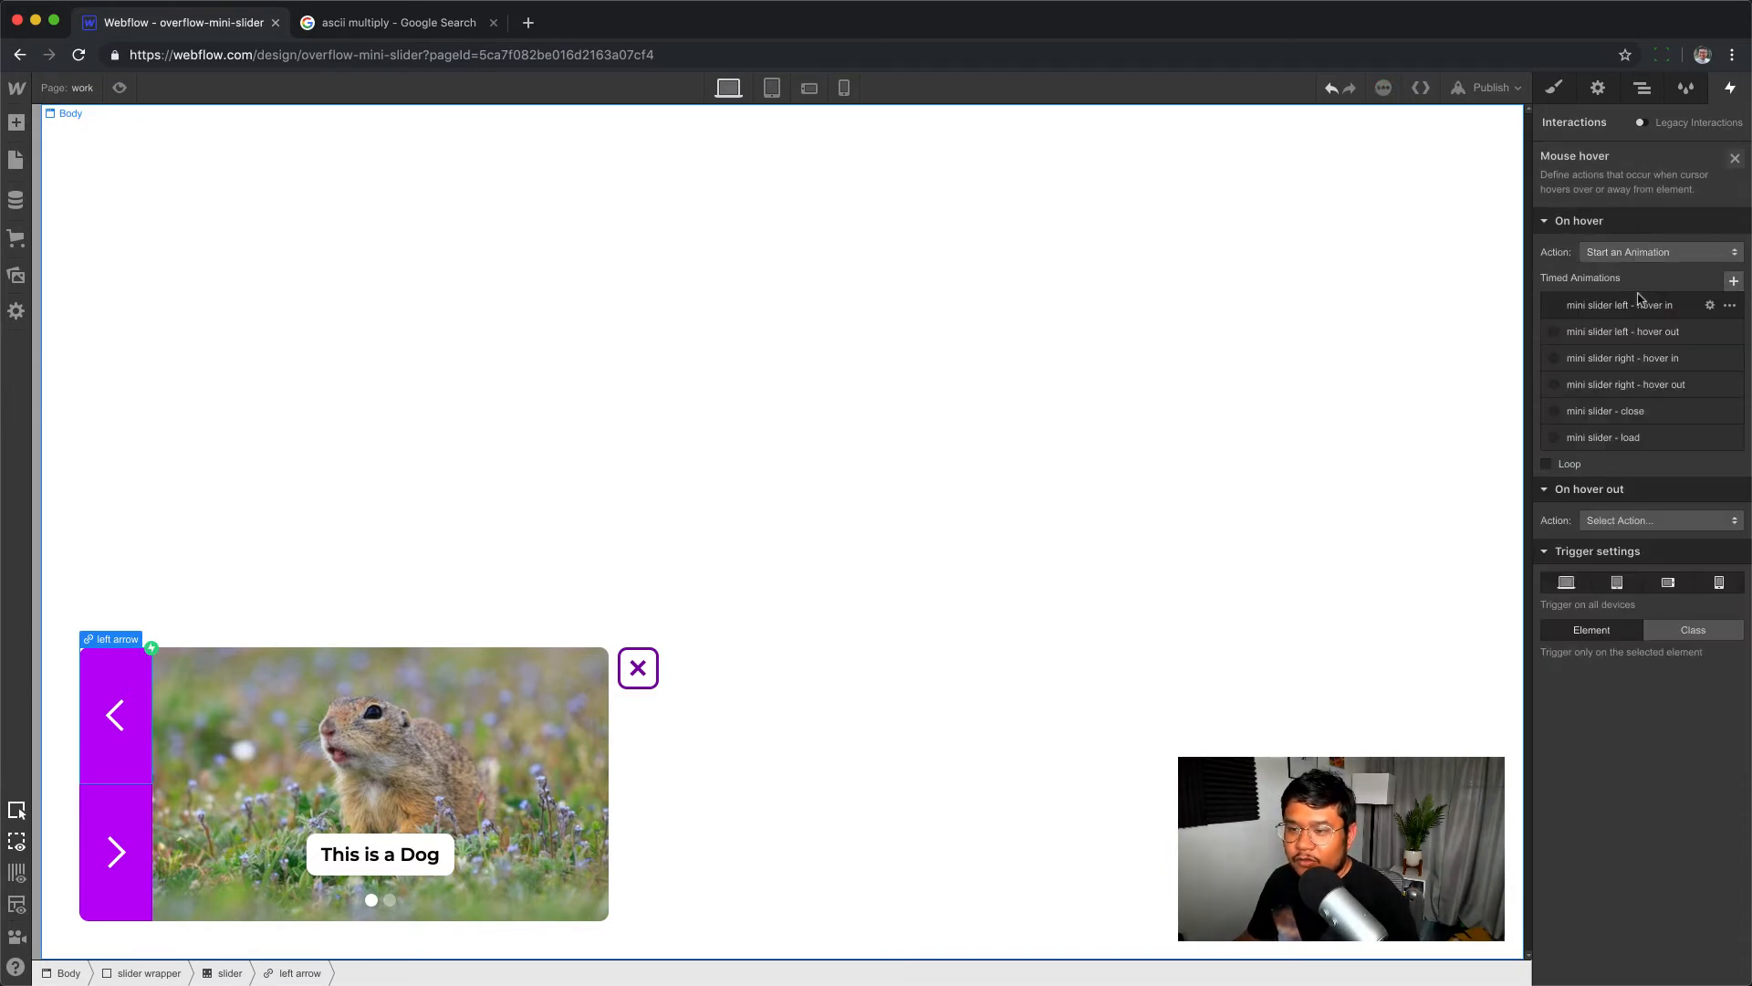
- Create a new timed animation for the hover-in action and name it "left arrow in"
left_click(1734, 280)
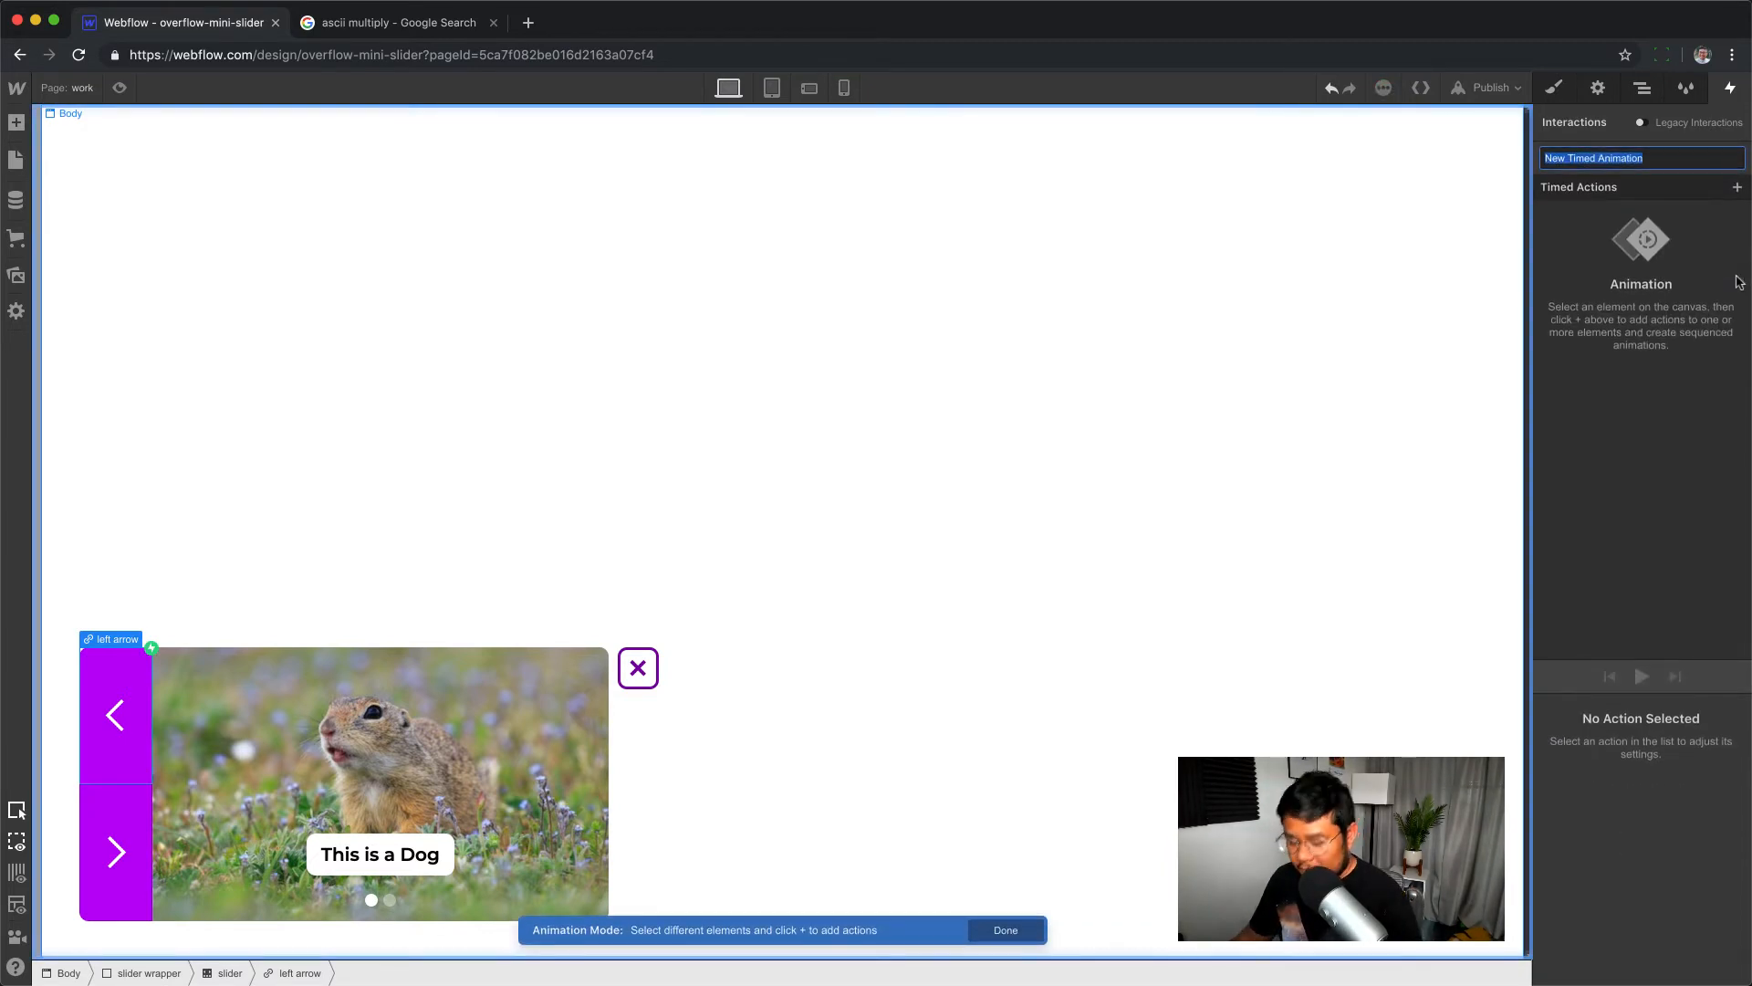
type("left arrow")
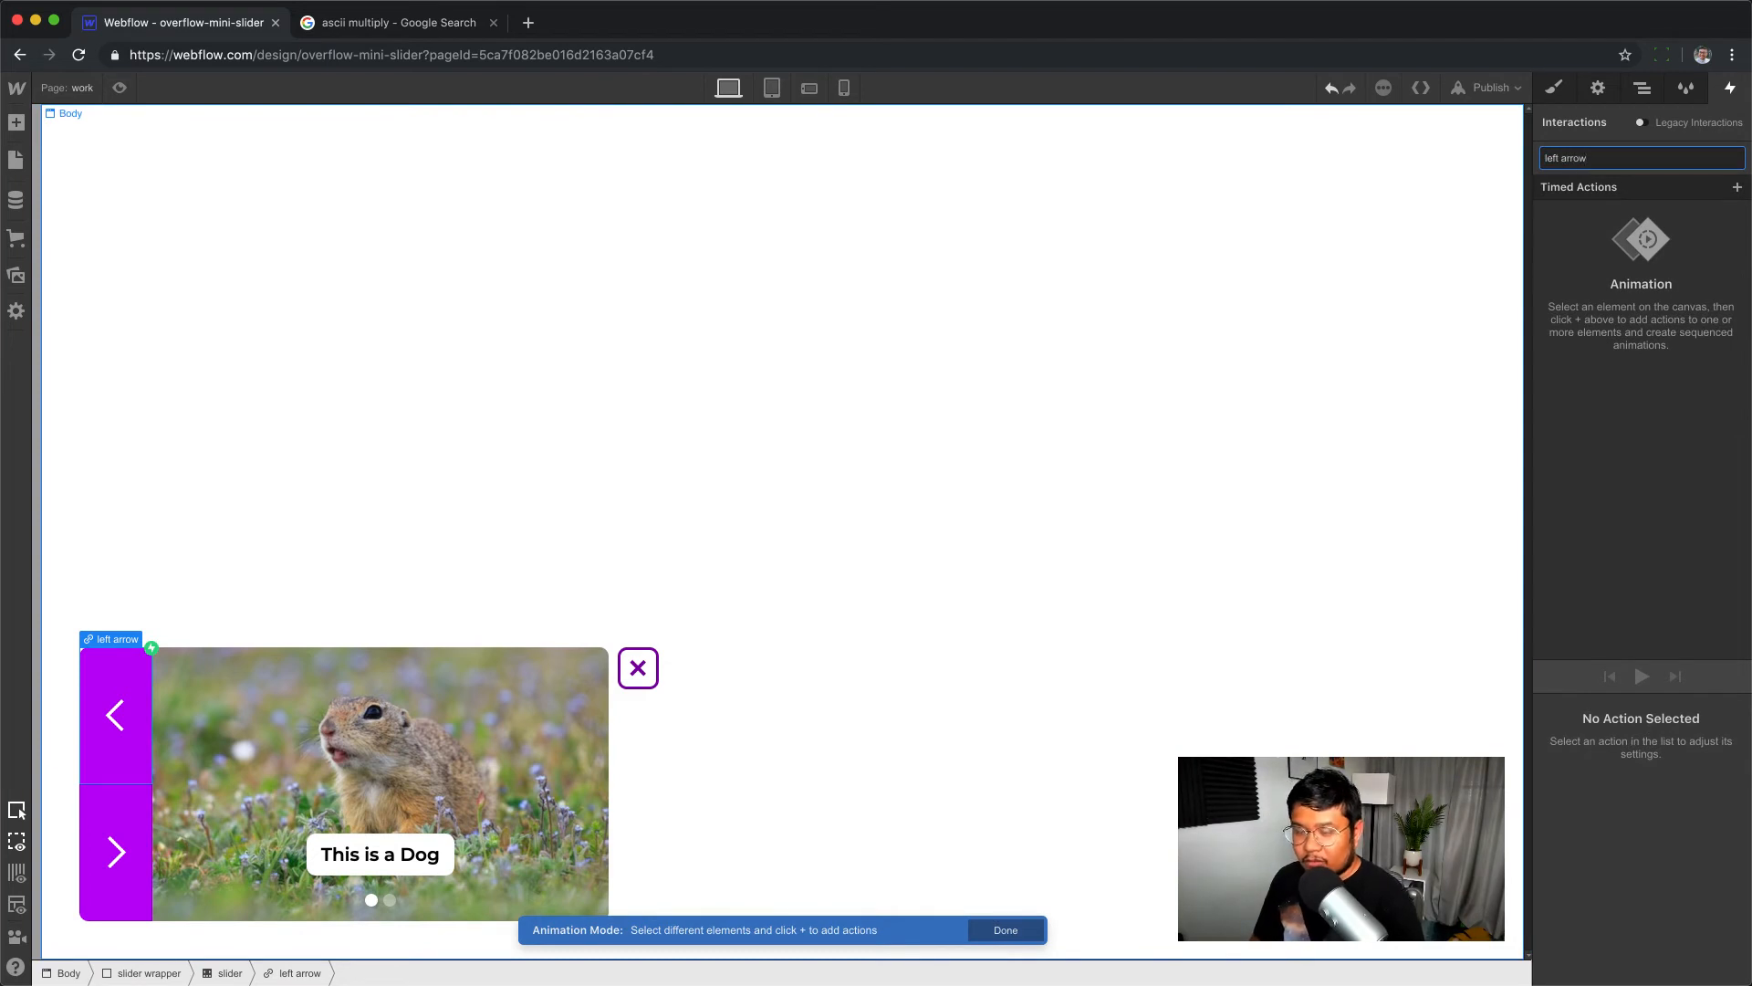
type(" in")
key("Return")
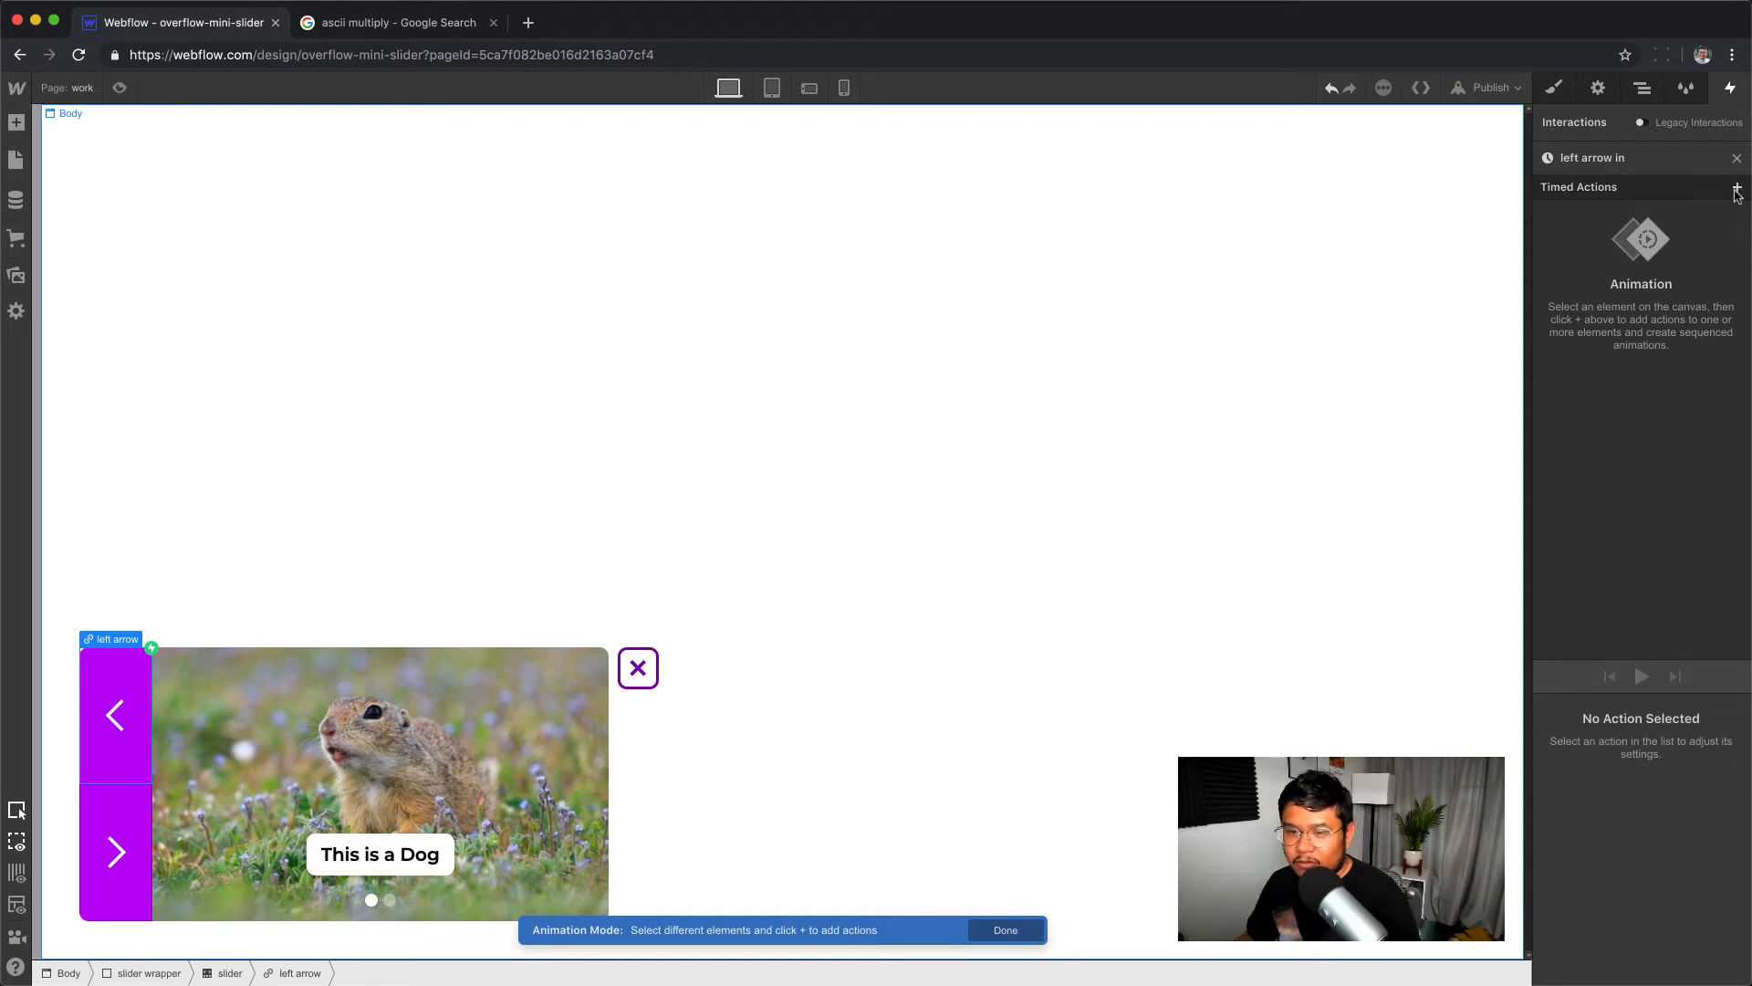
- Add a Move action for the left arrow's hover overlay and set it as the initial state
left_click(1645, 91)
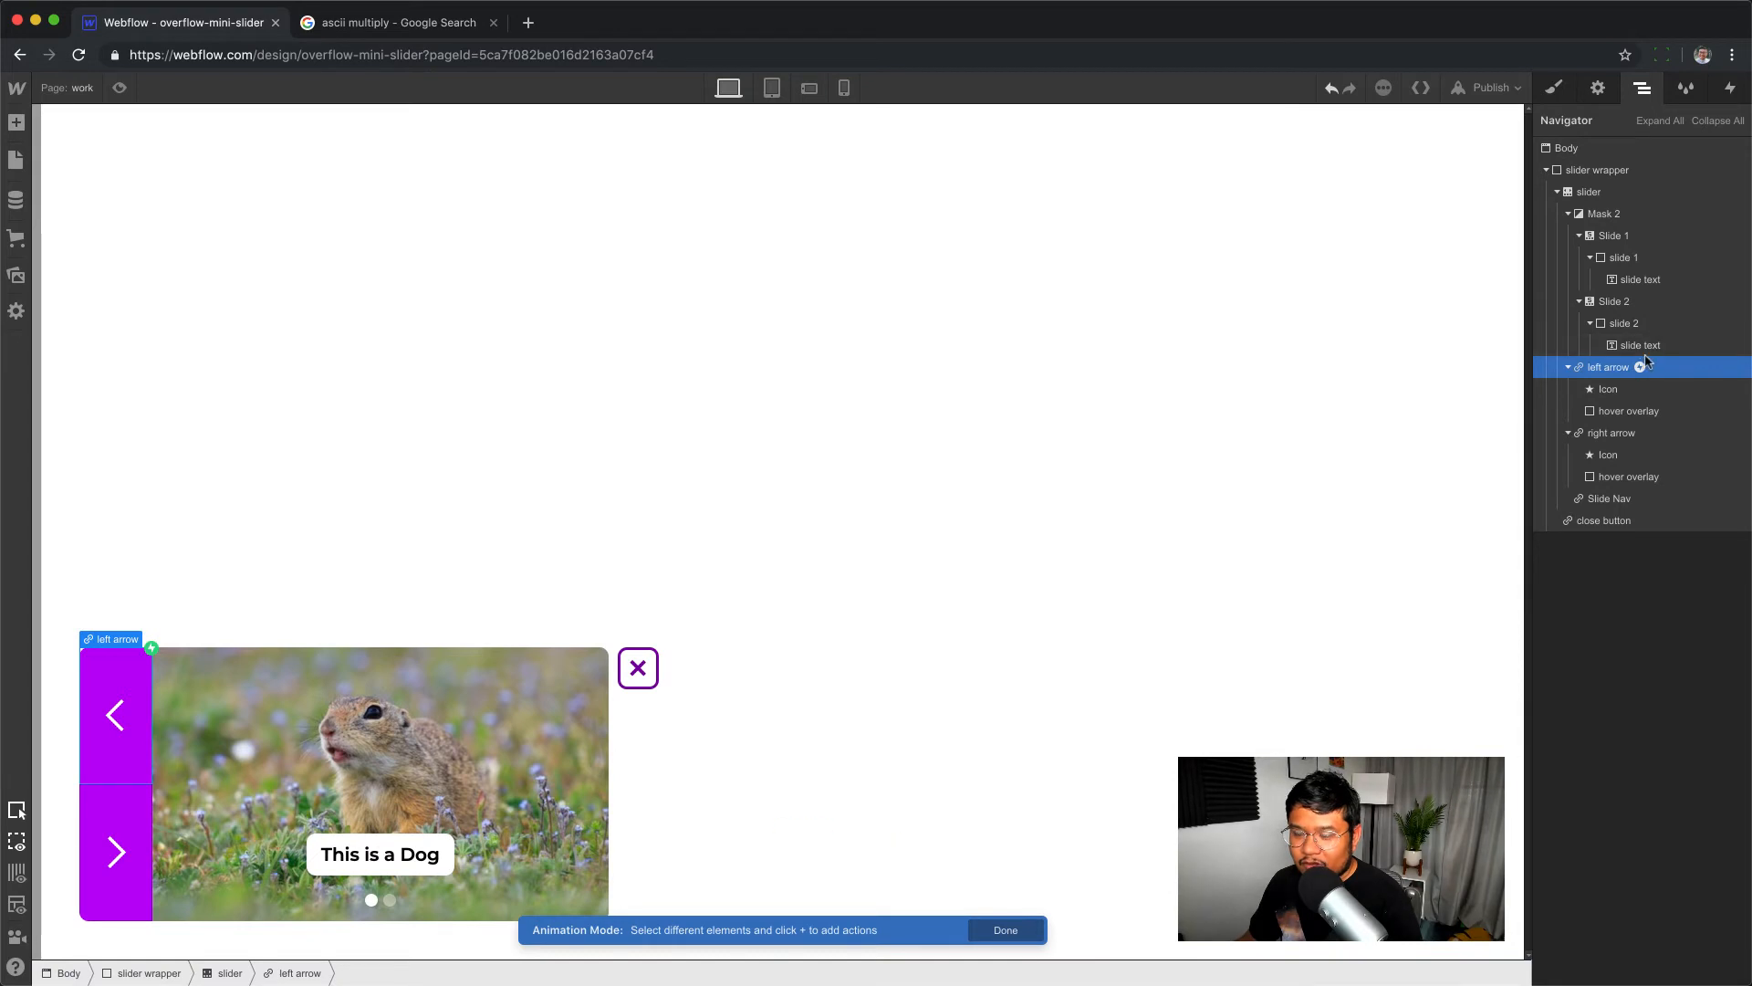
left_click(1657, 418)
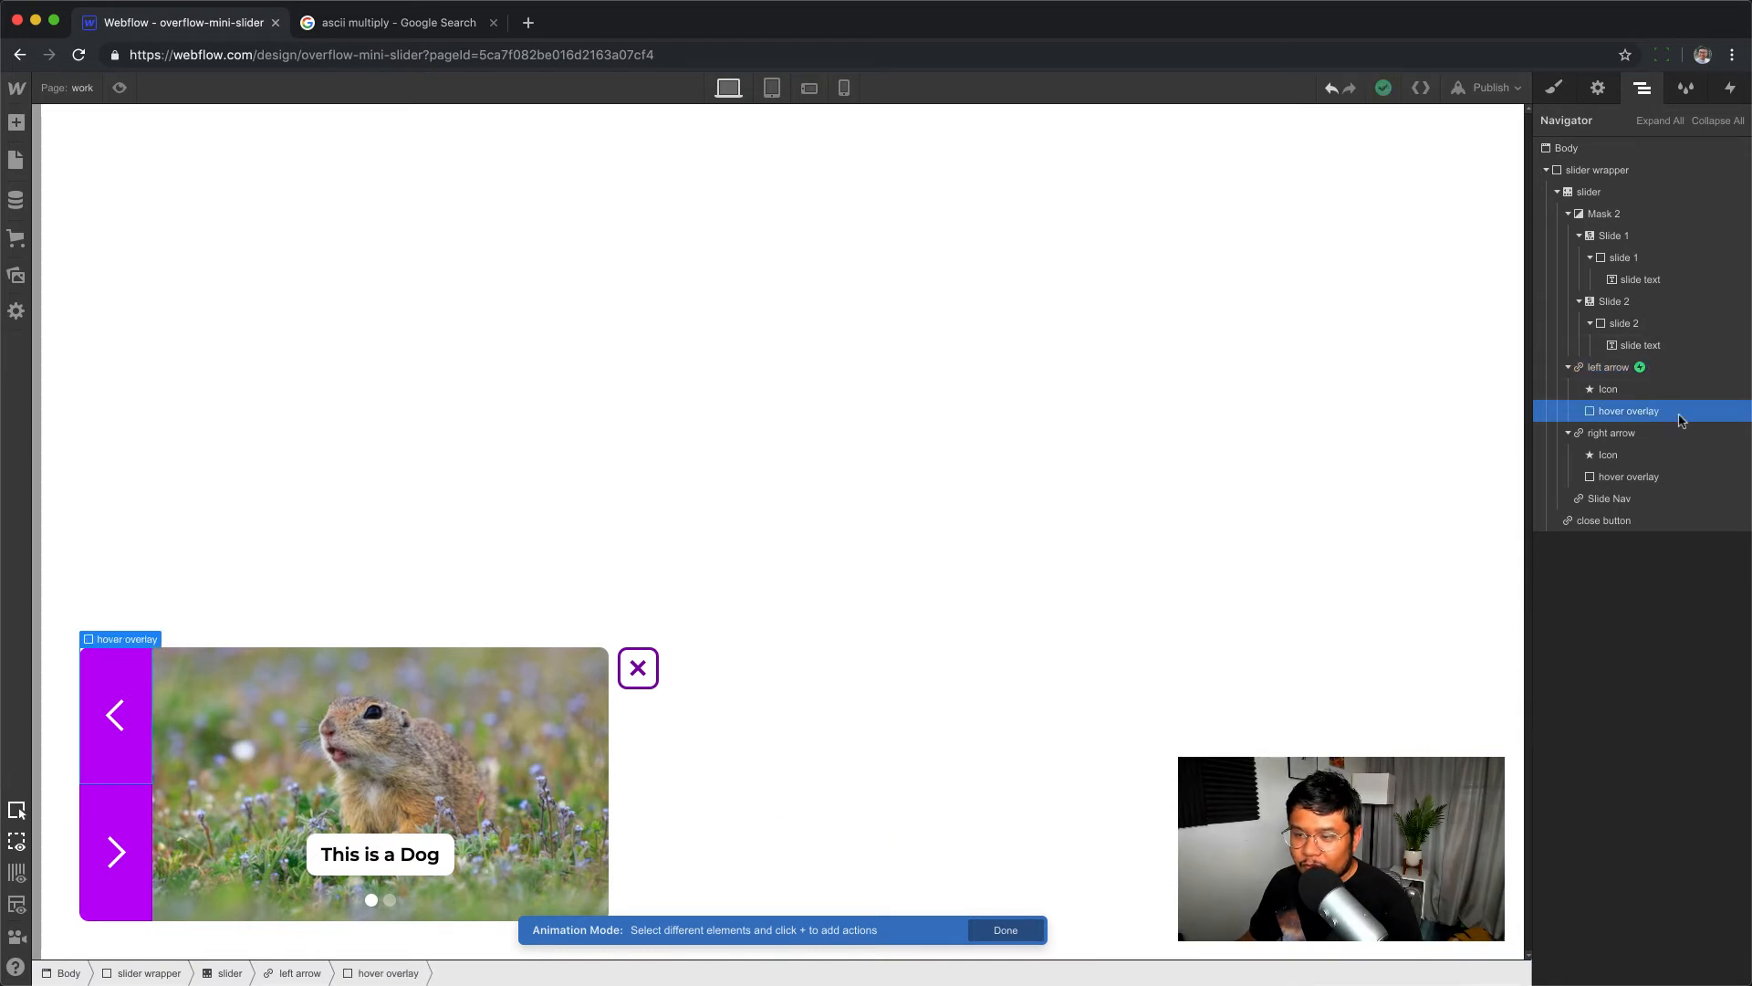
left_click(1730, 87)
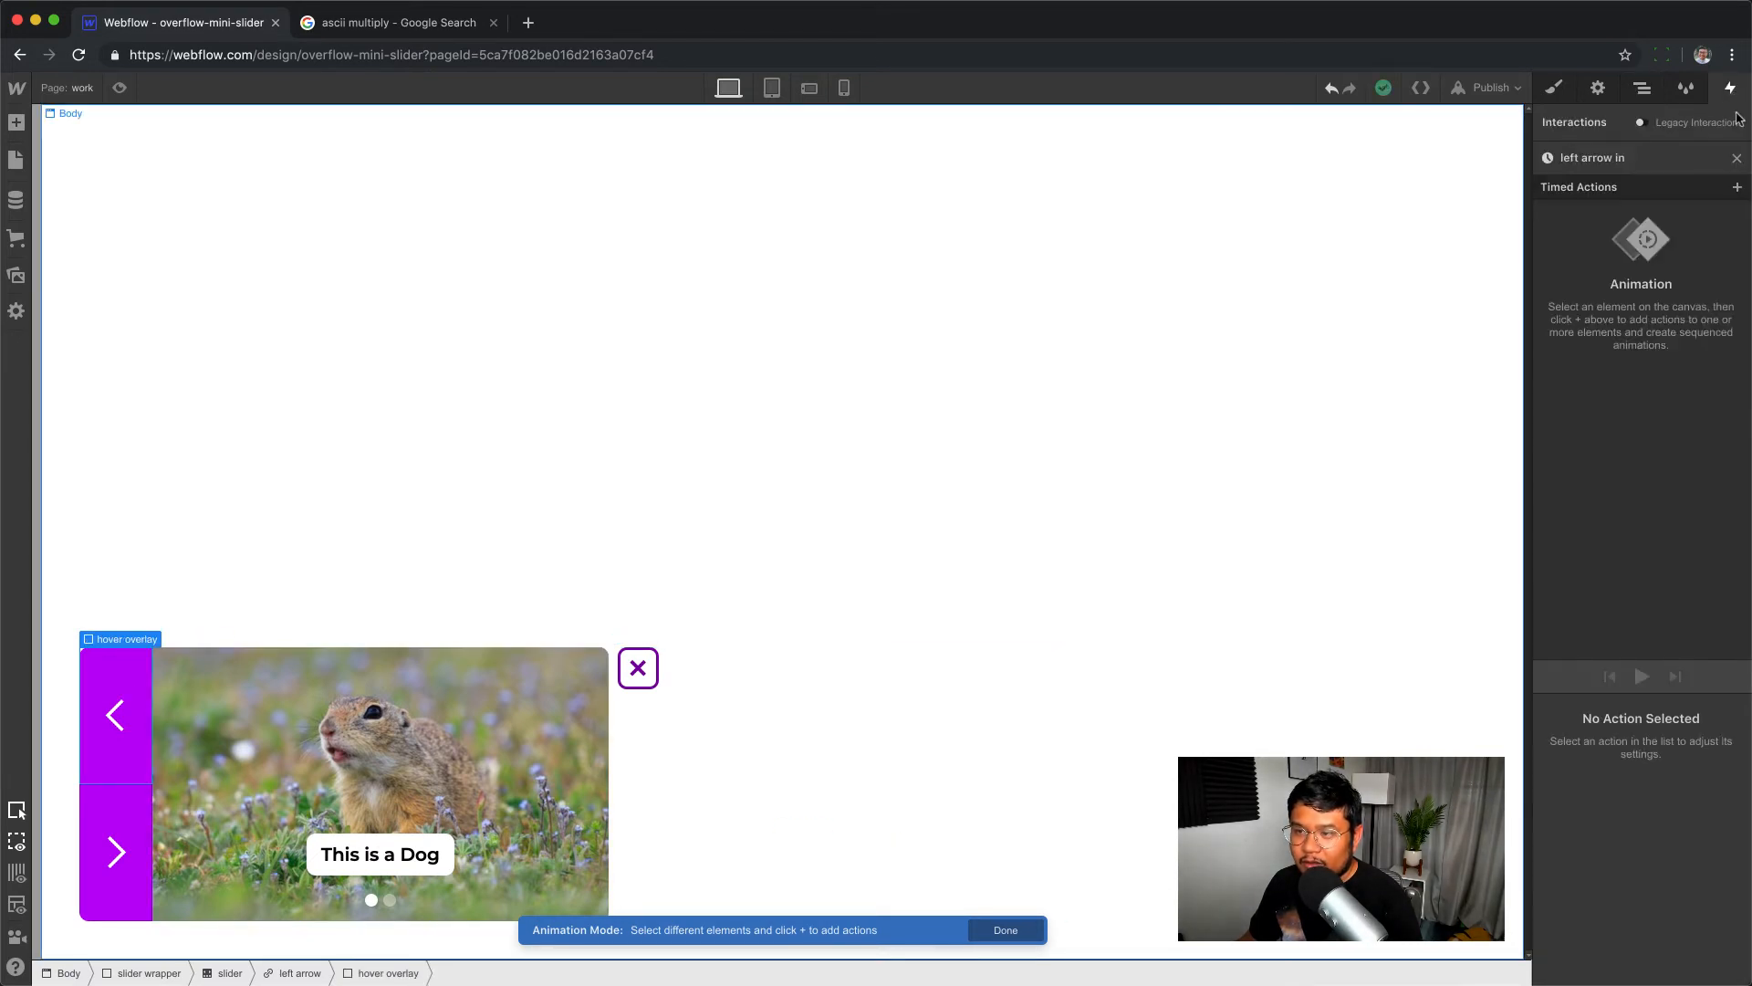
left_click(1738, 187)
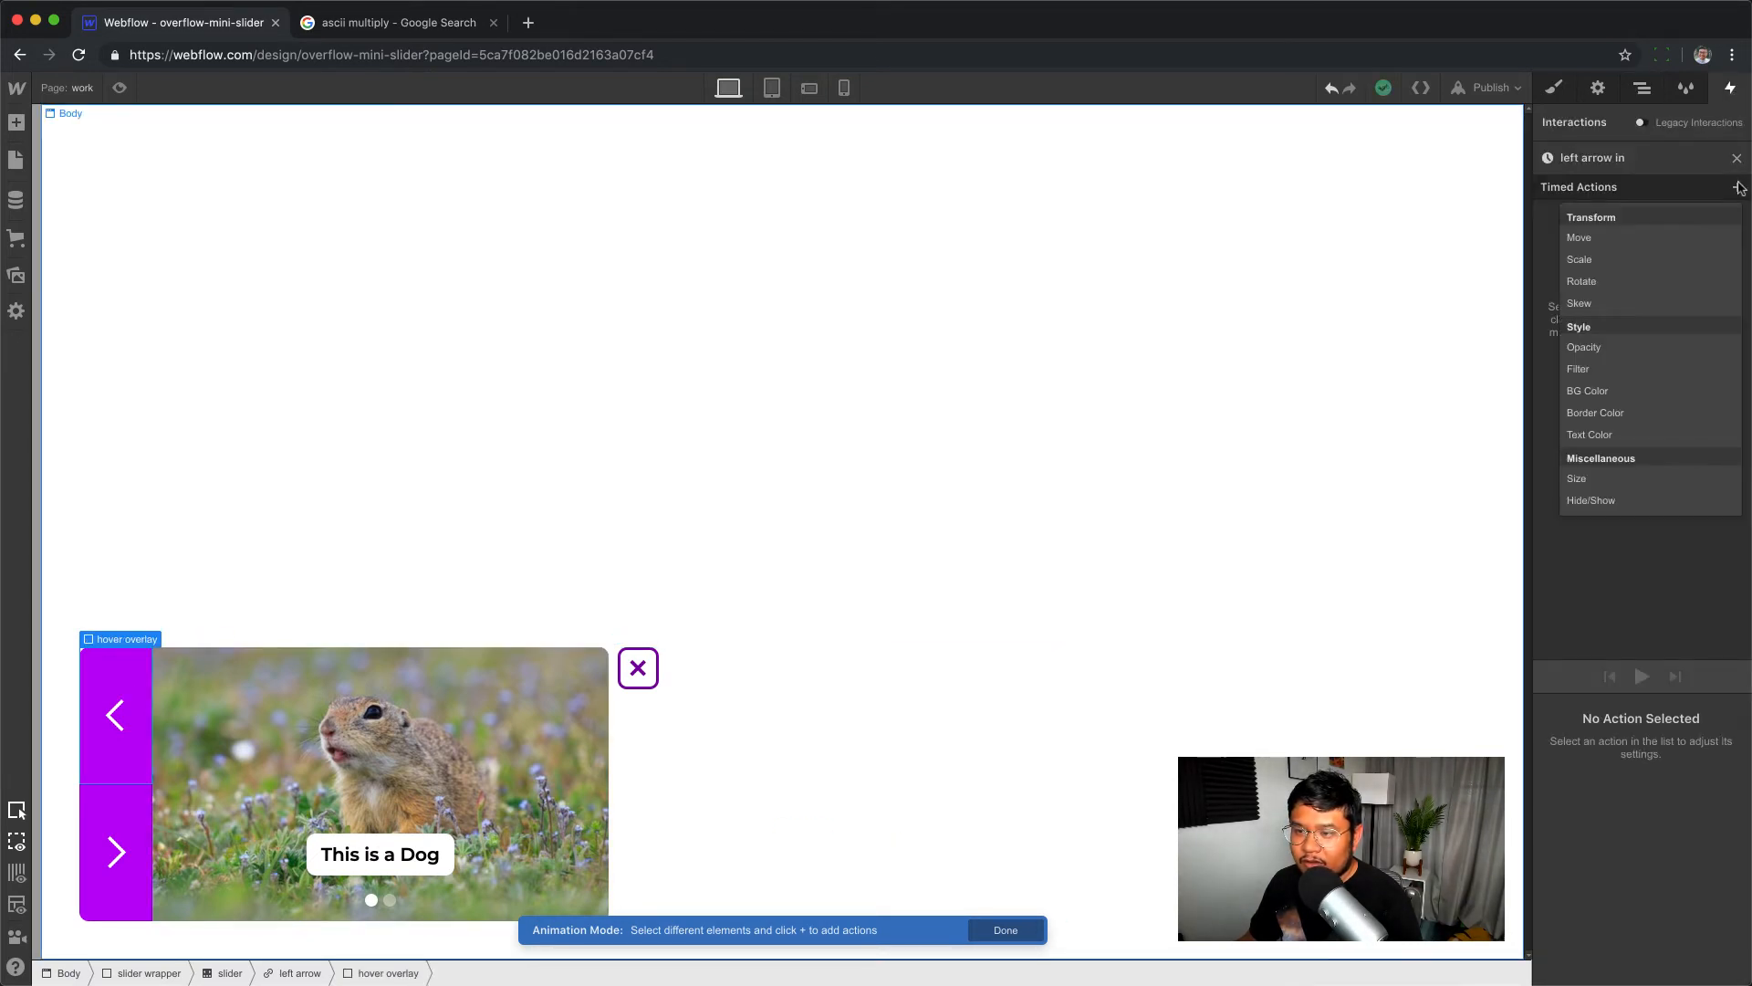
left_click(1675, 236)
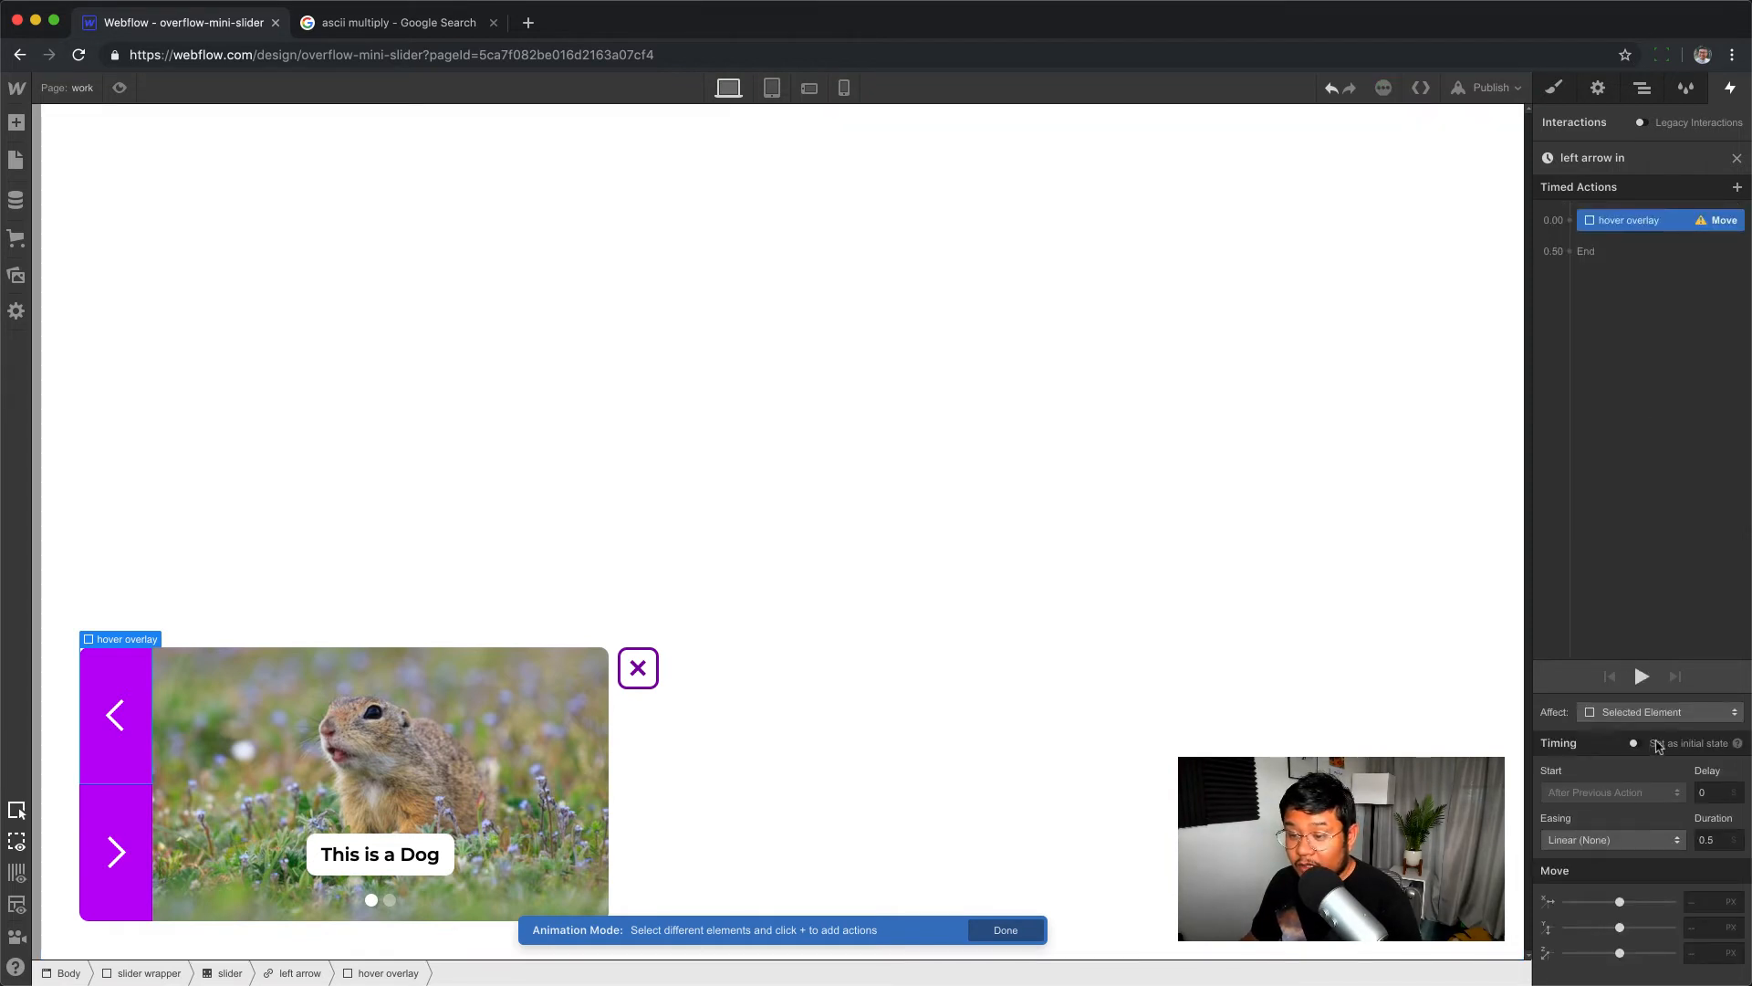
left_click(1658, 744)
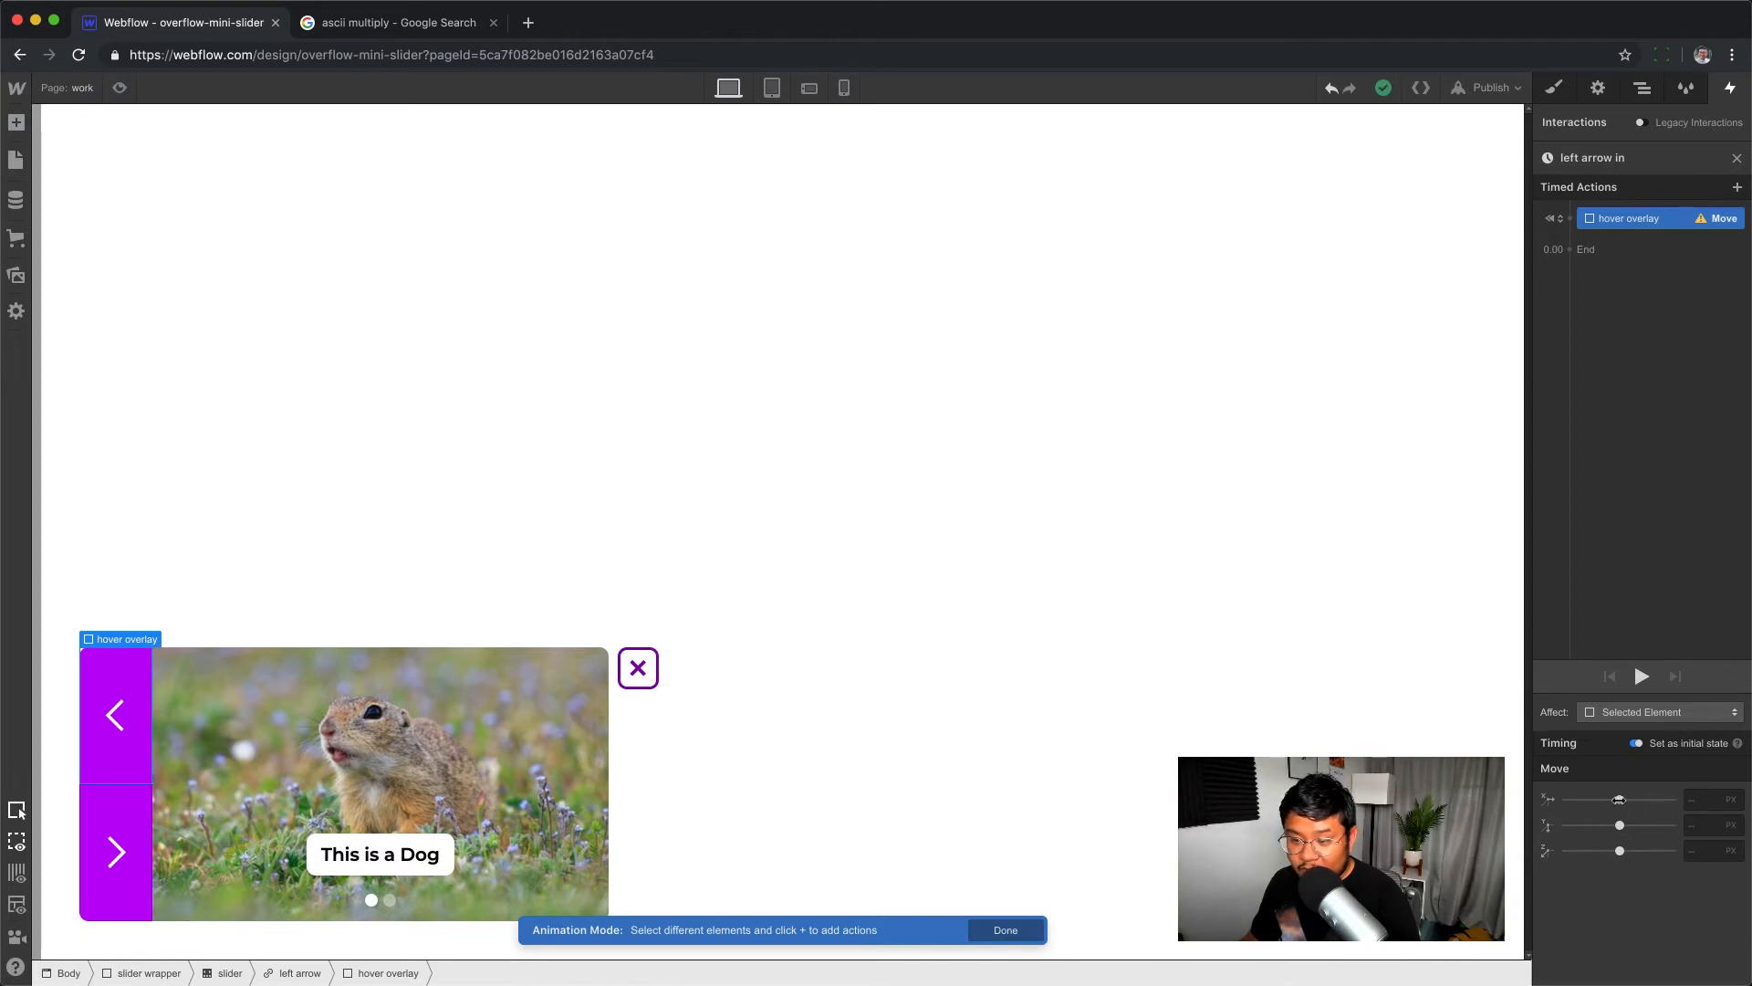
- Set the hover overlay's initial horizontal move to 100%
left_click_drag(1619, 800, 1628, 799)
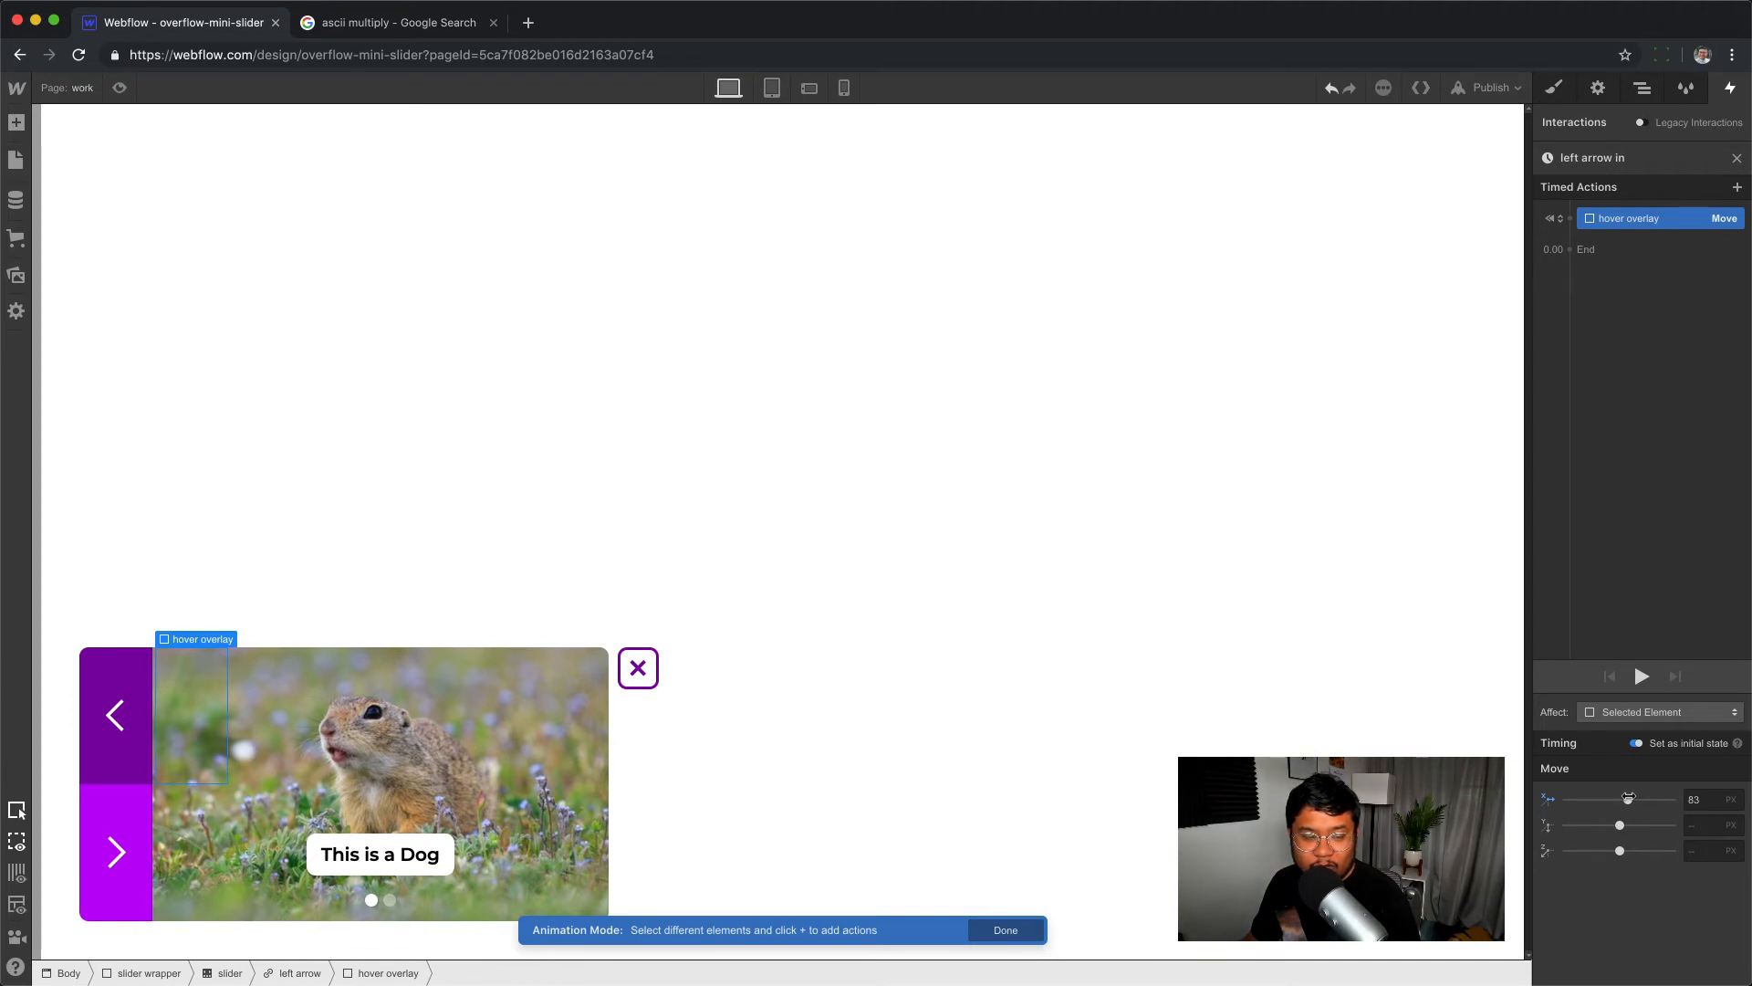
left_click_drag(1628, 798, 1630, 799)
left_click(1695, 800)
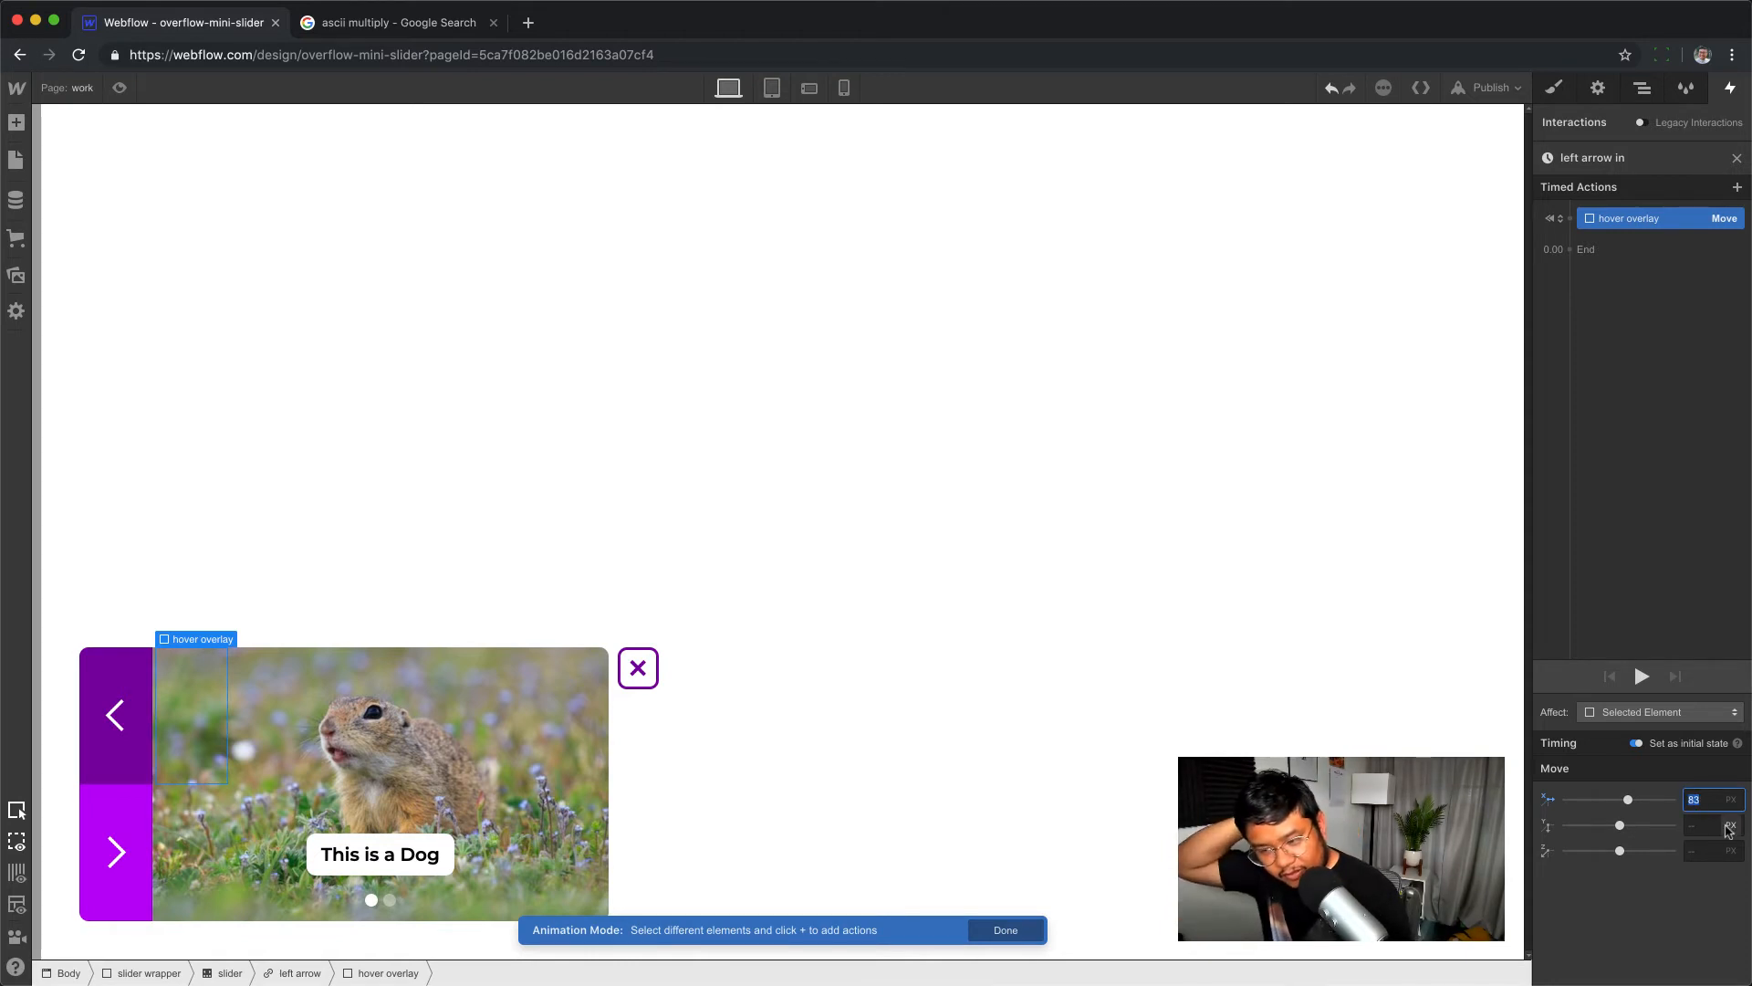
type("10")
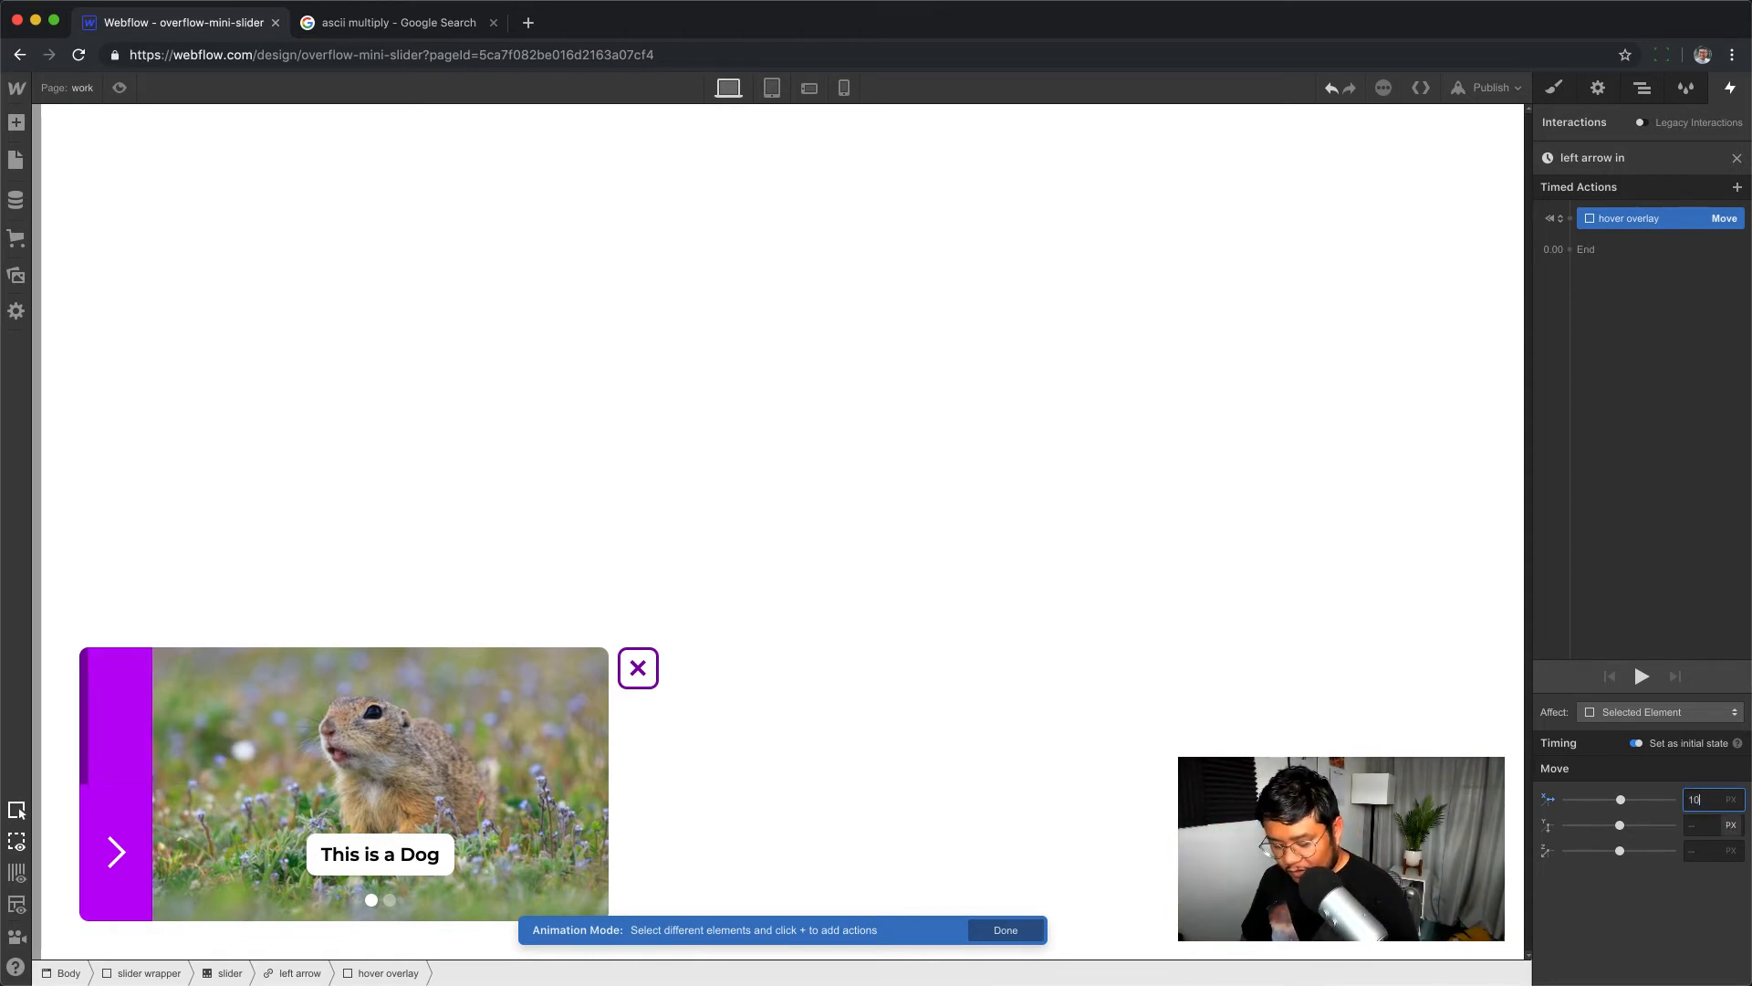
type("0%")
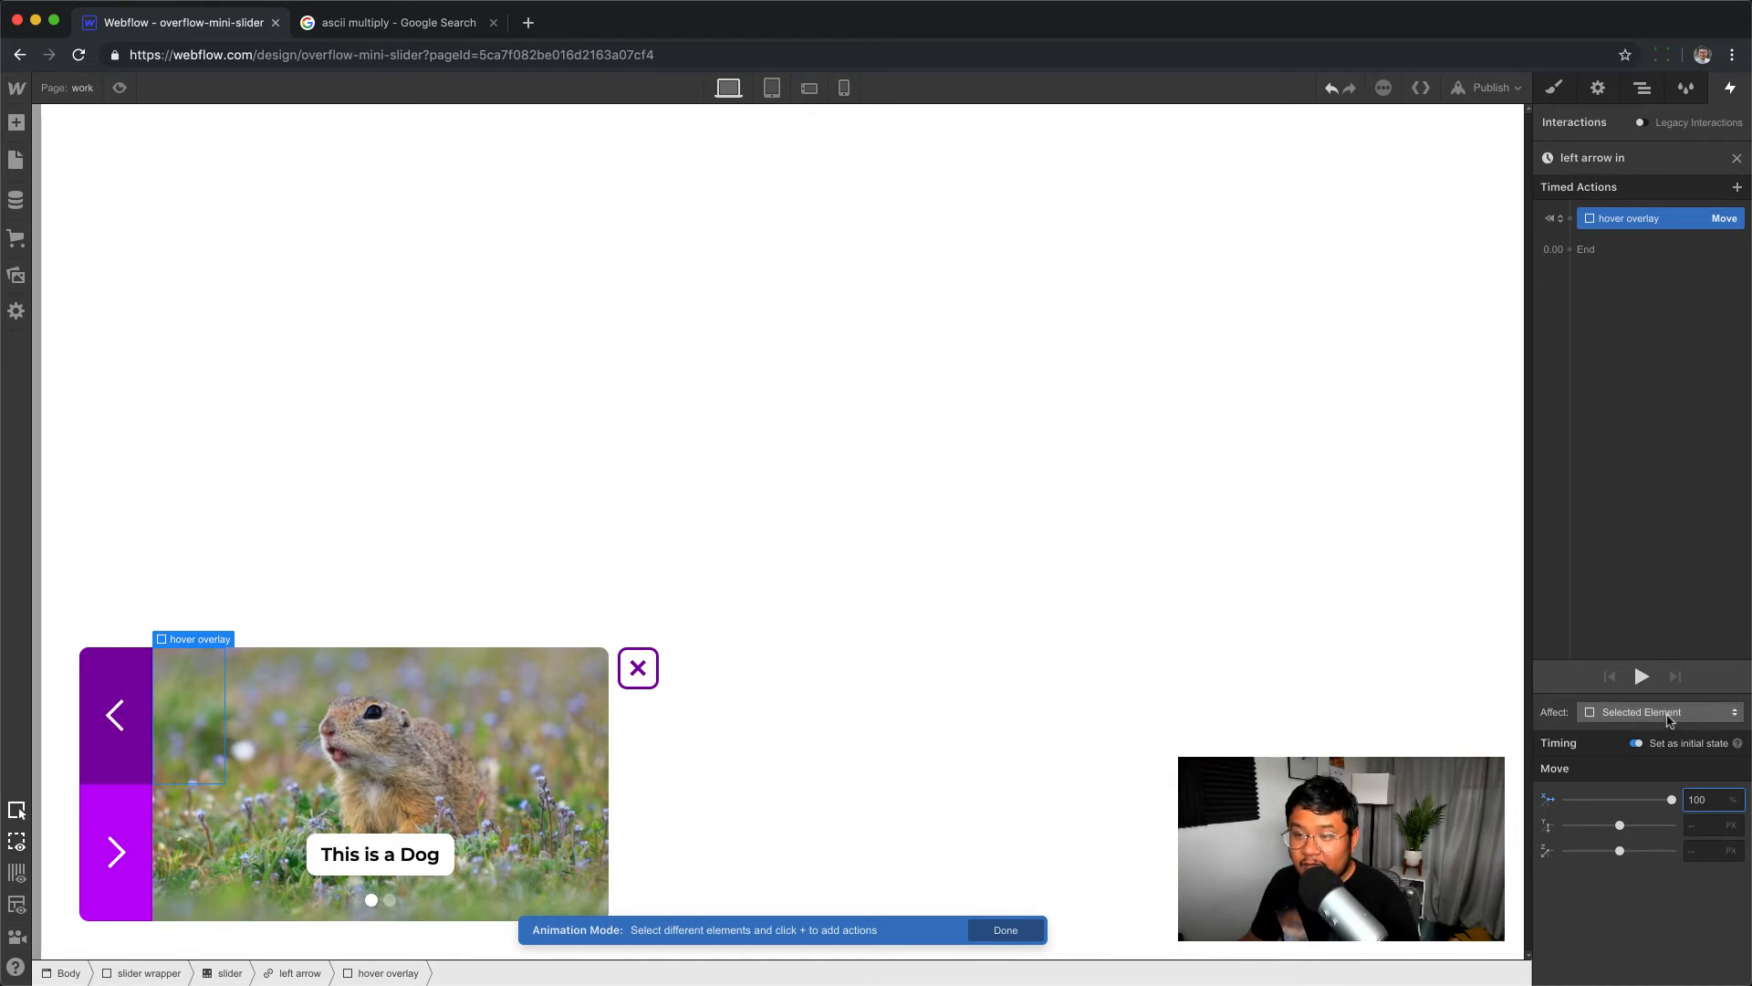
- Make the Move action affect the hover overlay class, limited to only children with this class
left_click(1668, 721)
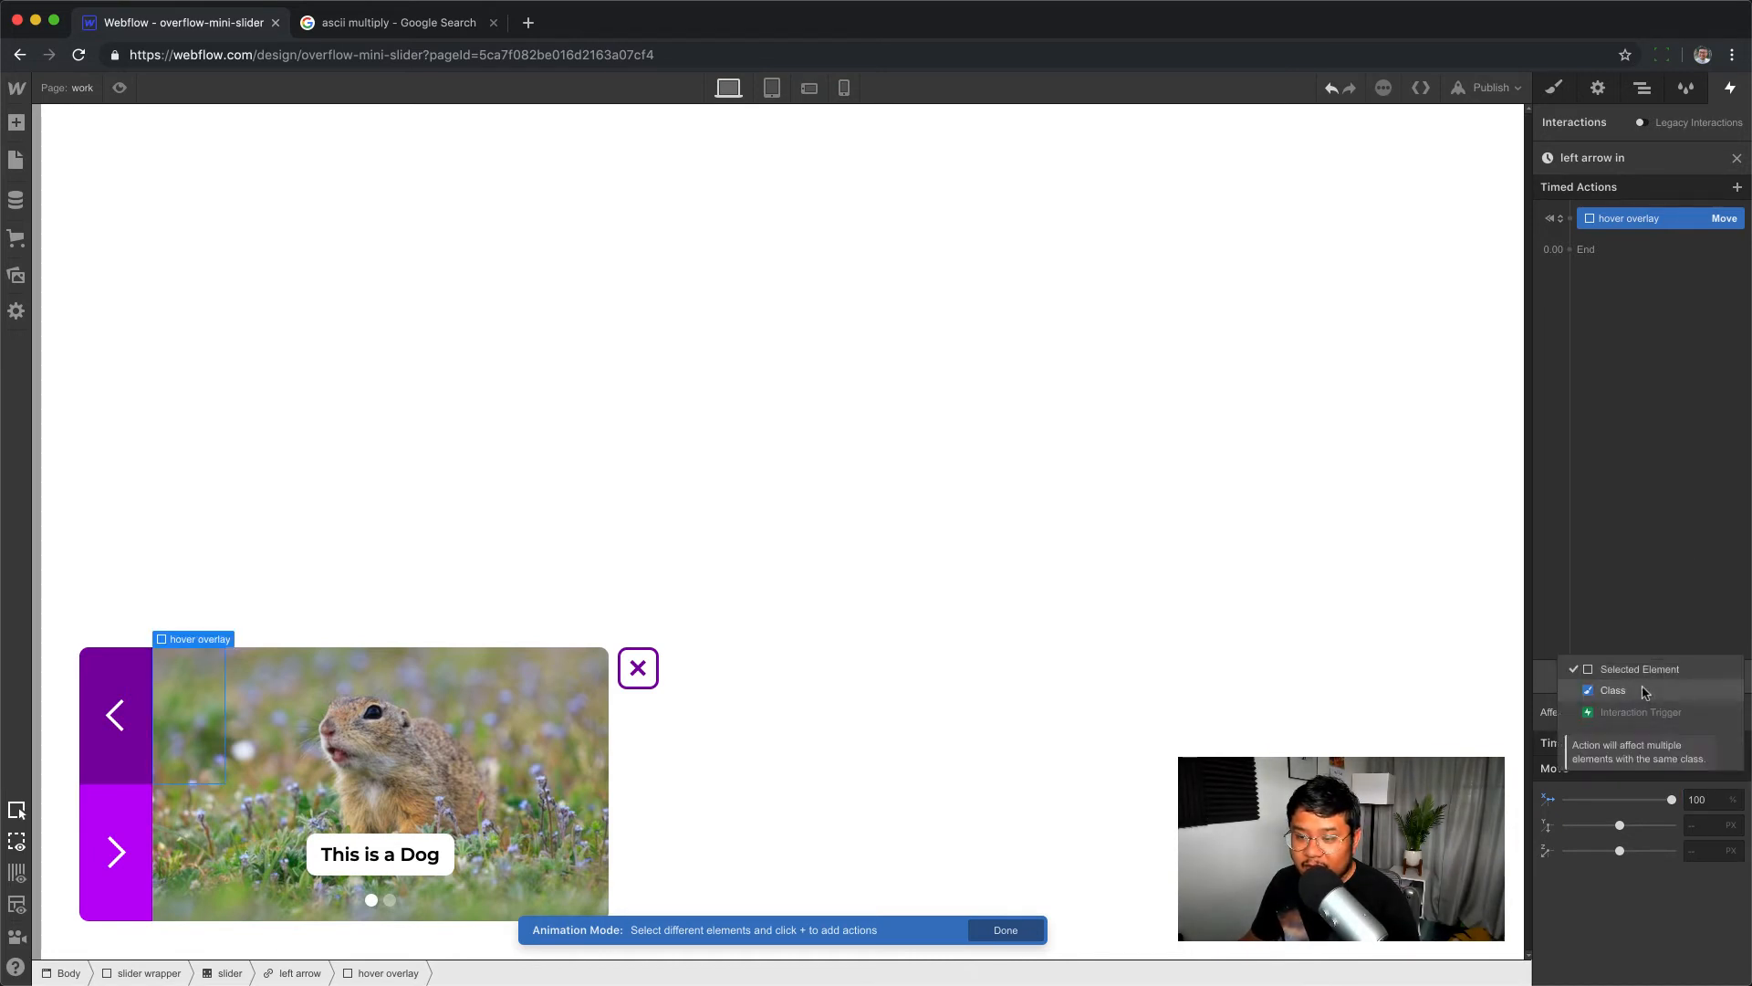
left_click(1670, 709)
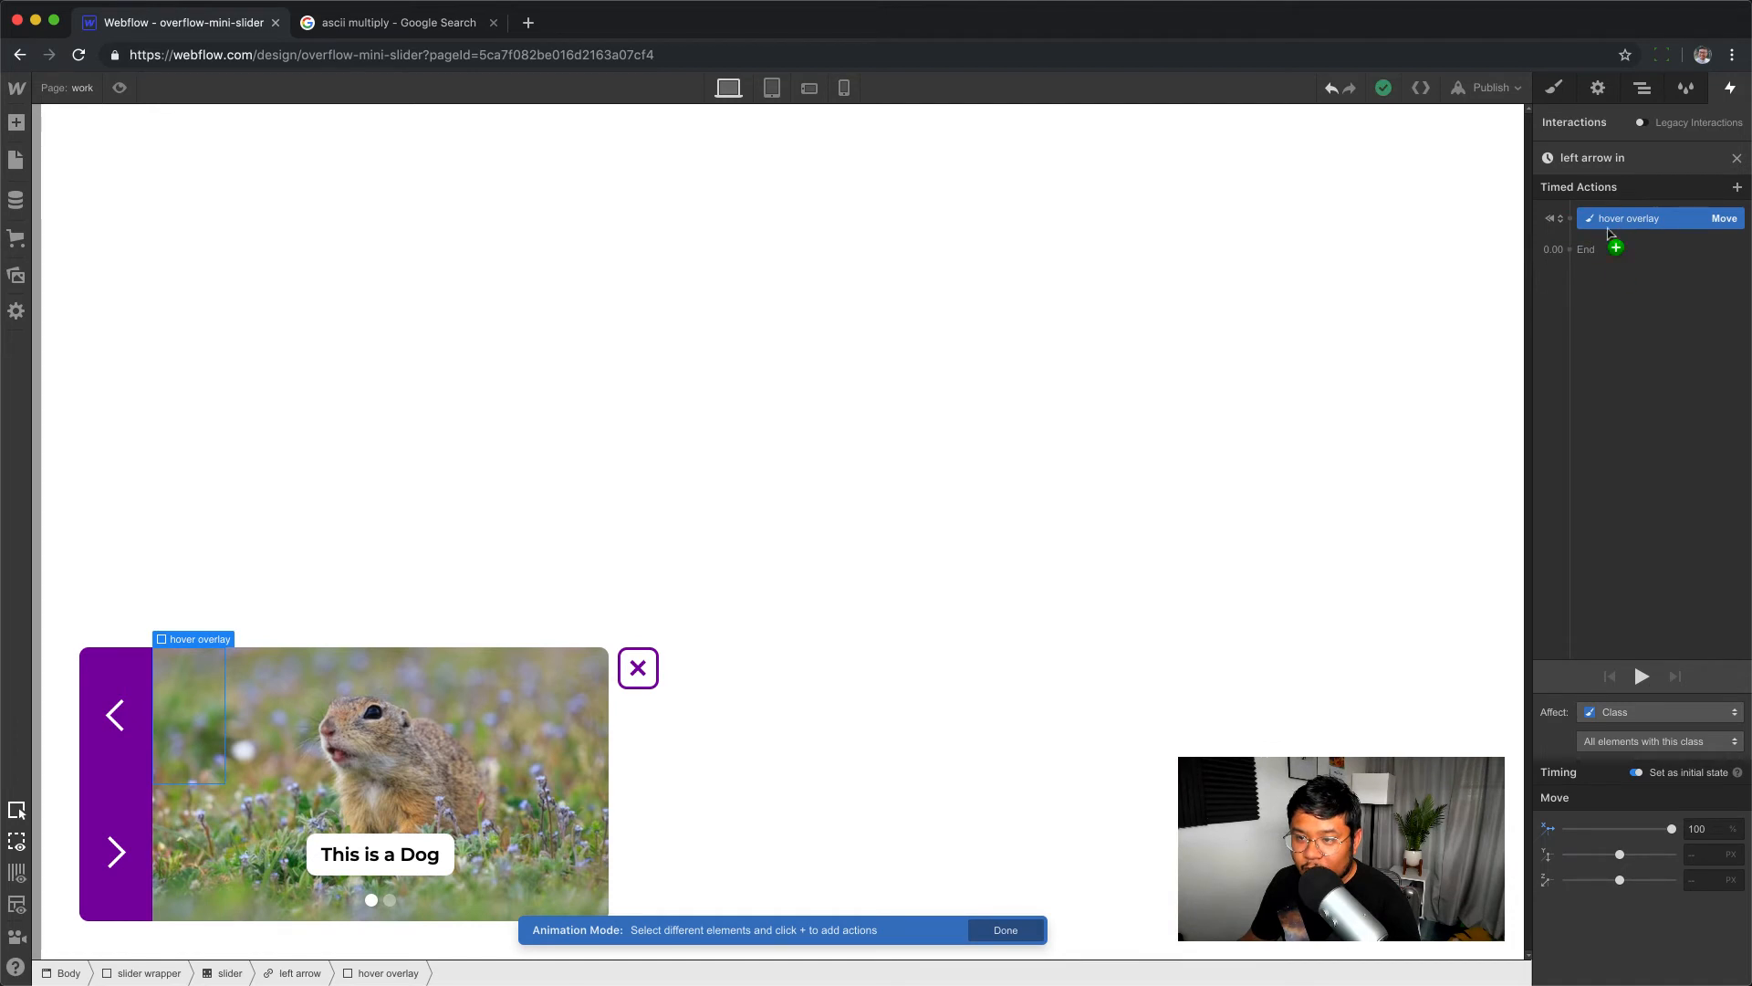
left_click(1635, 742)
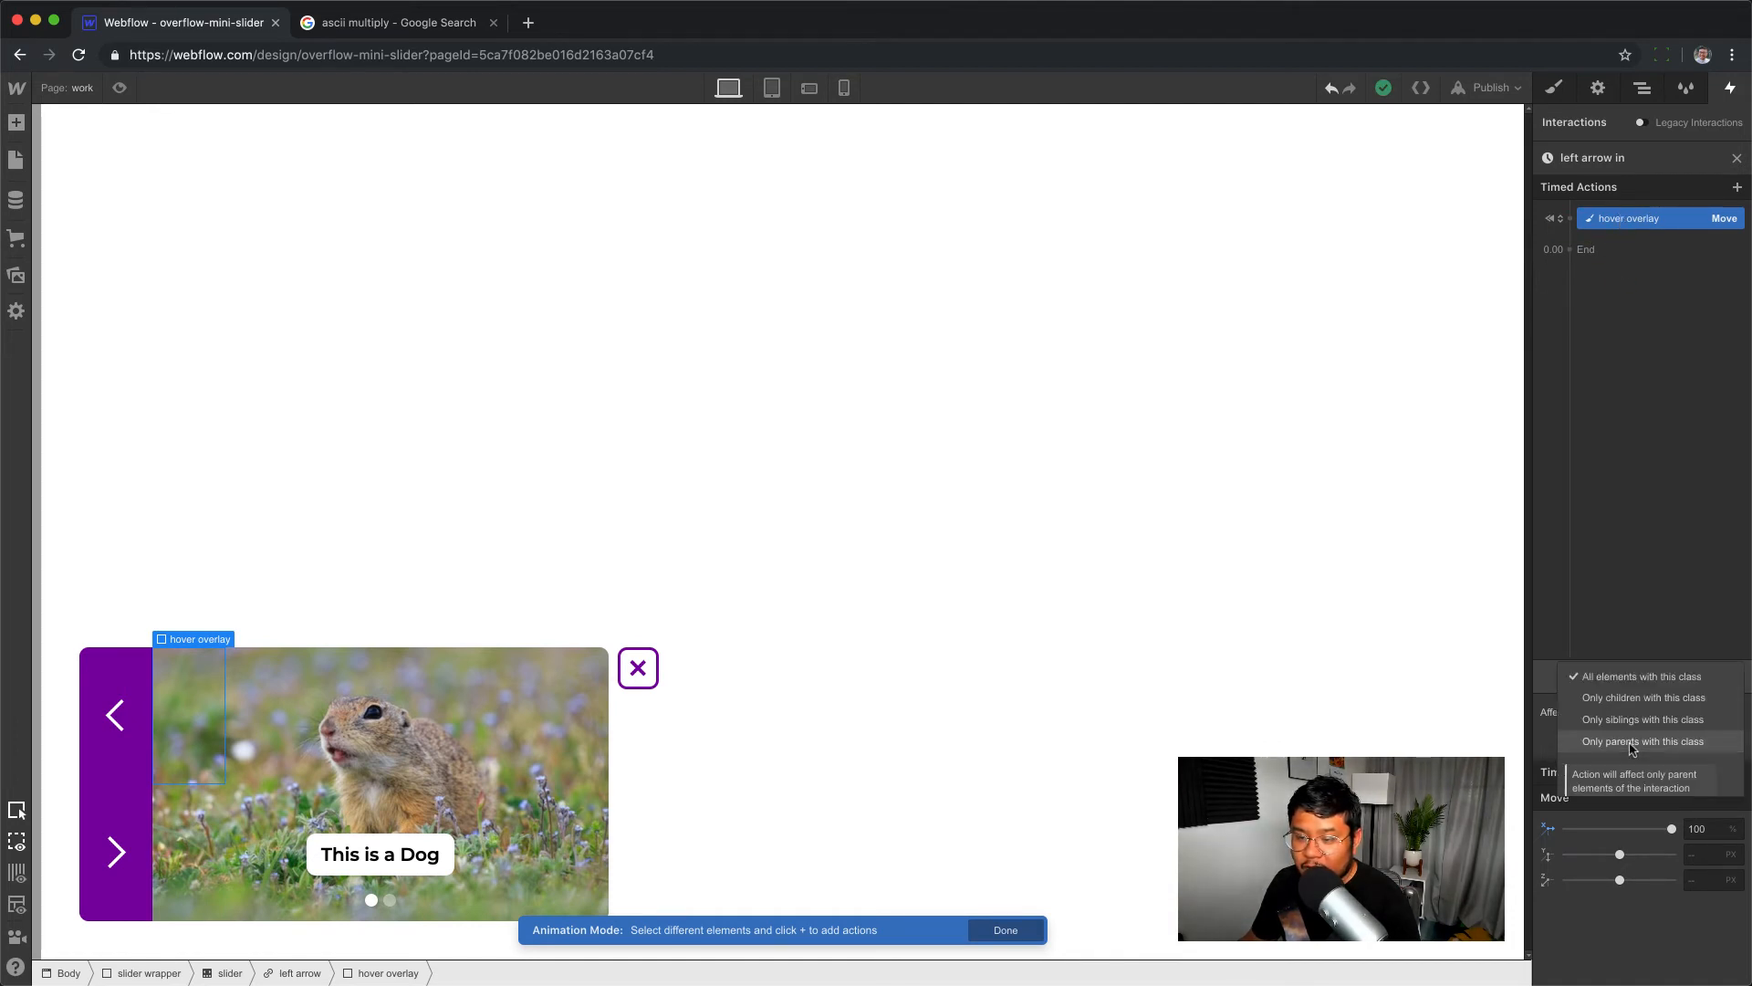
left_click(1646, 572)
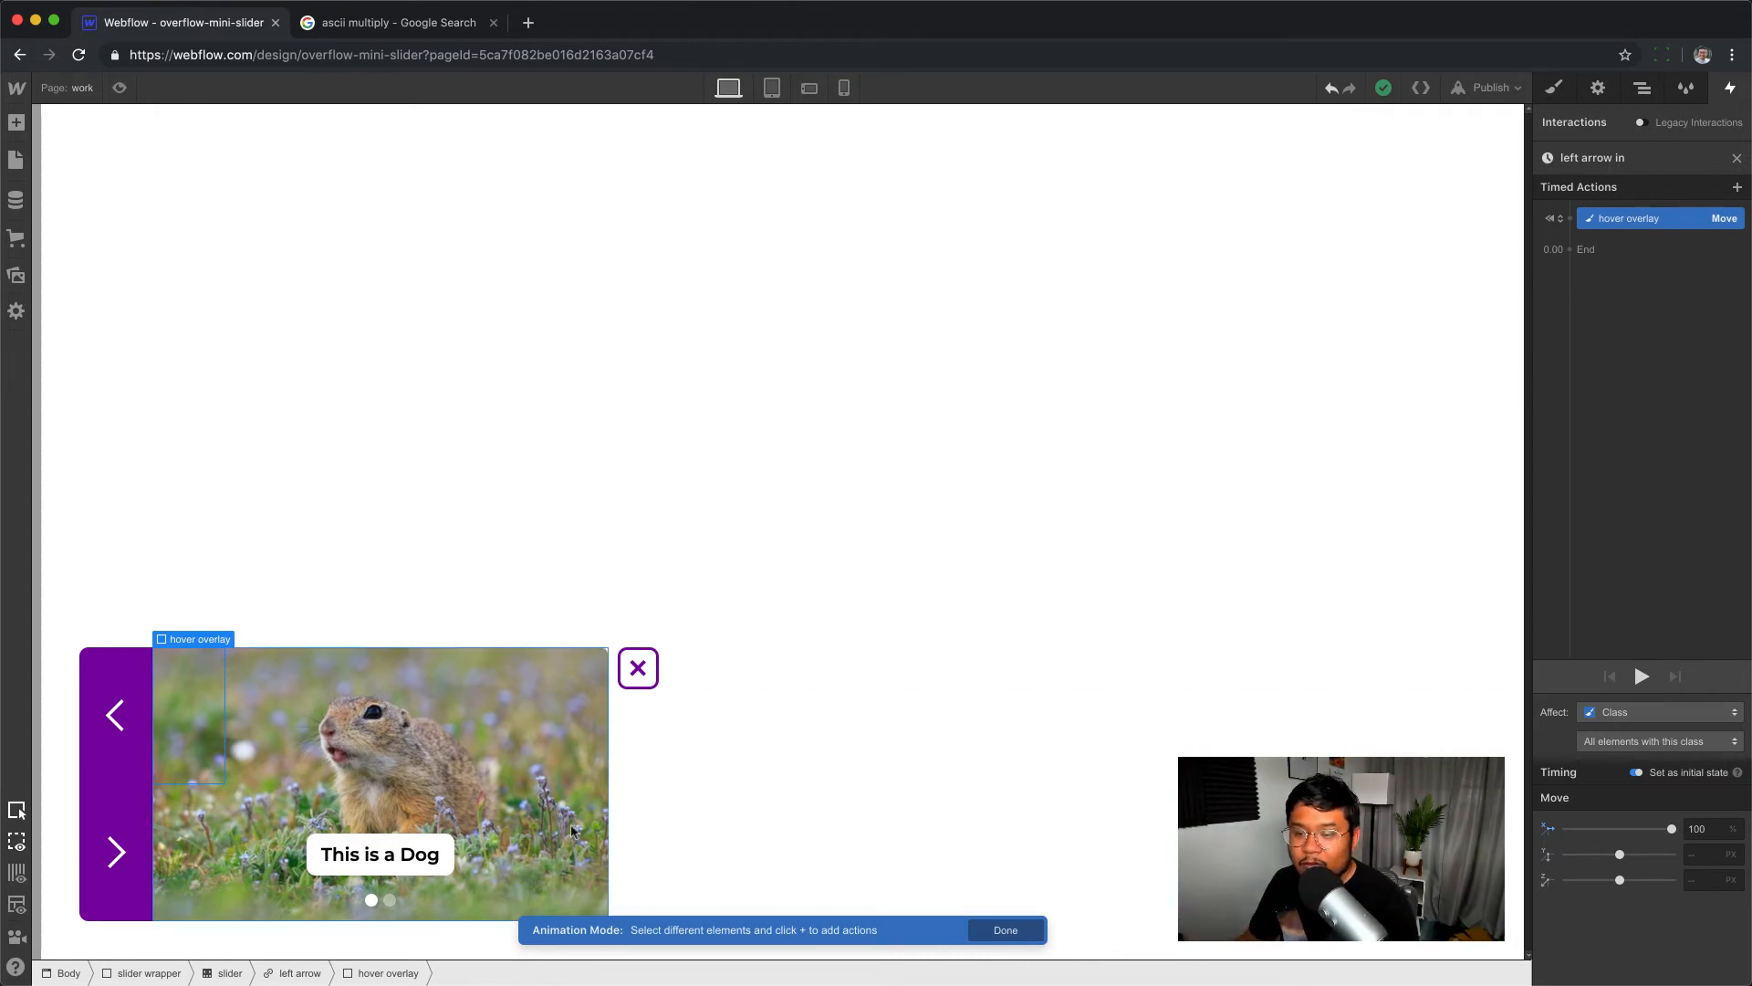
left_click(1610, 741)
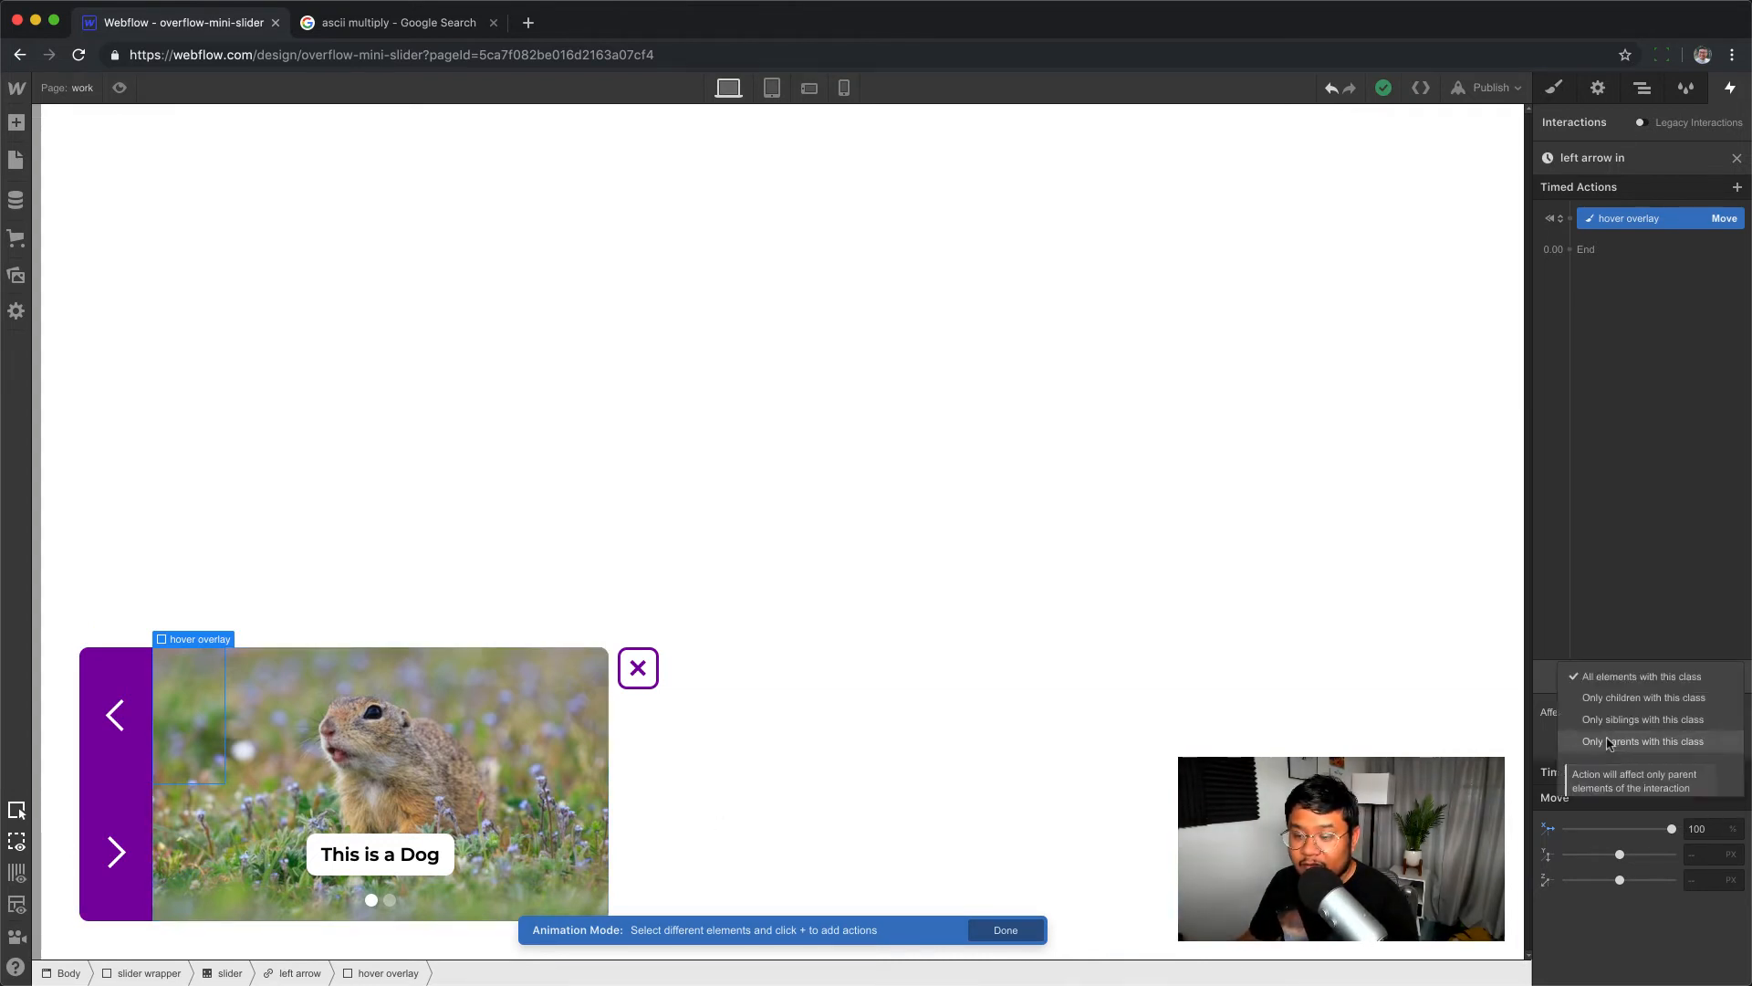
left_click(1675, 699)
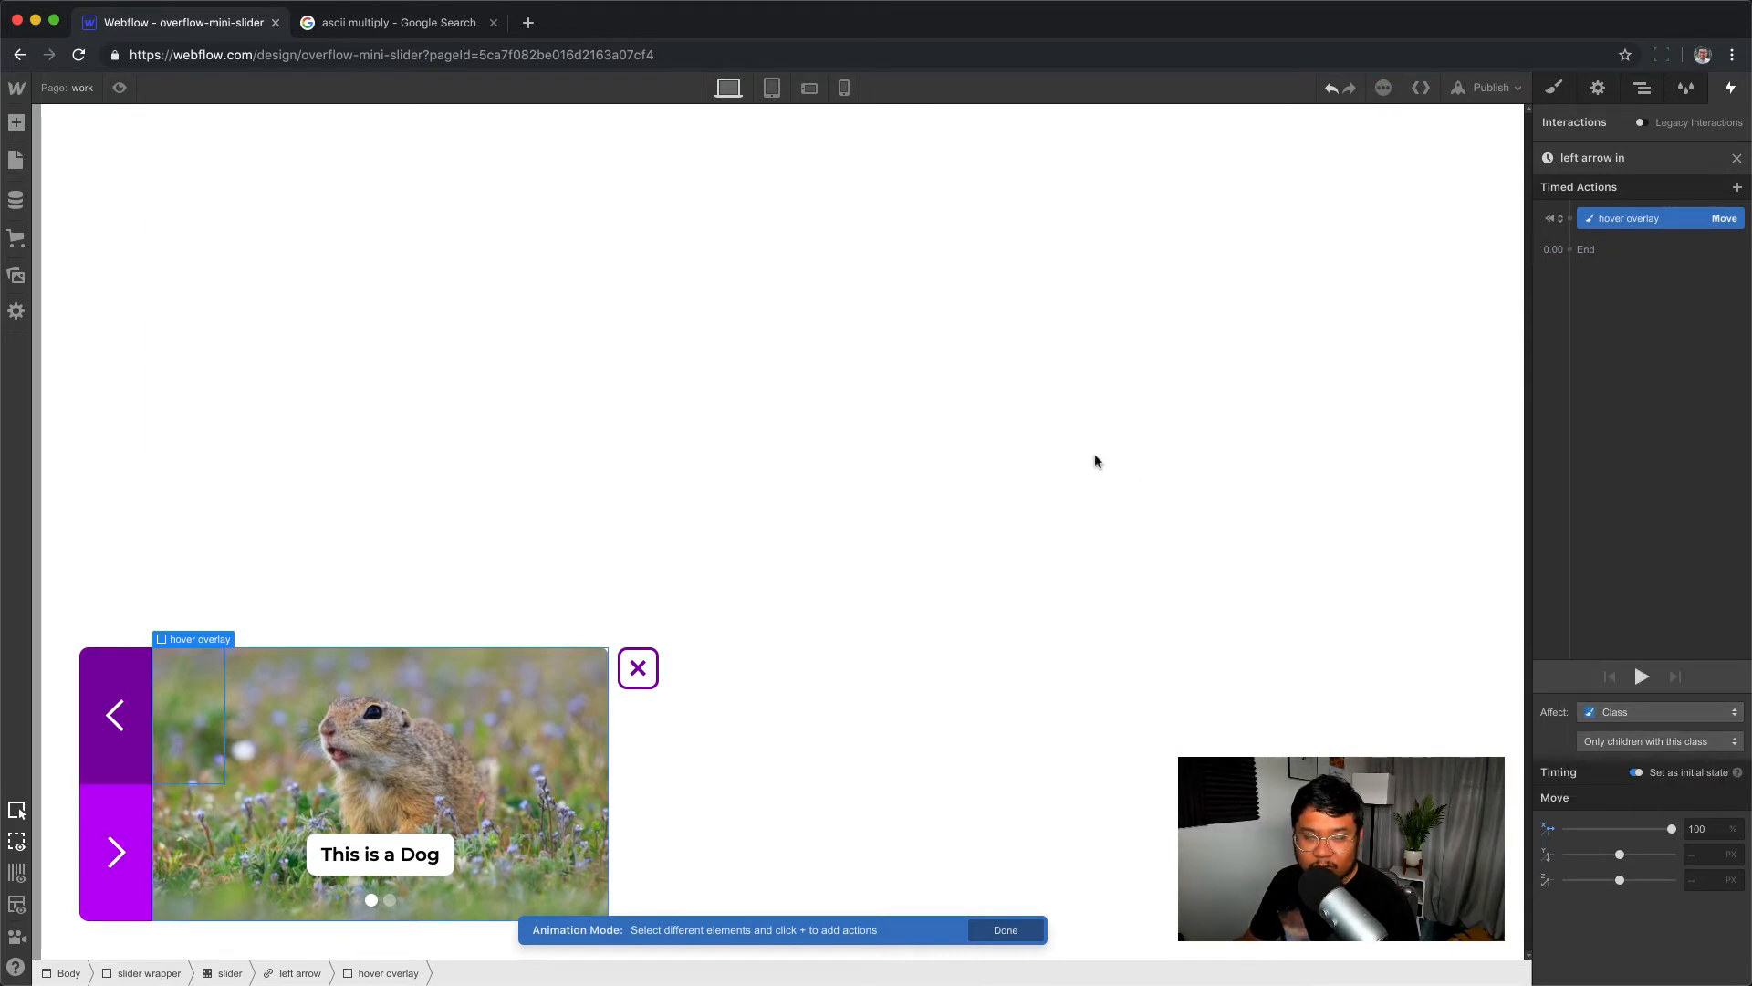
- Add a second Move action for the hover overlay with Out Quart easing
left_click(1586, 251)
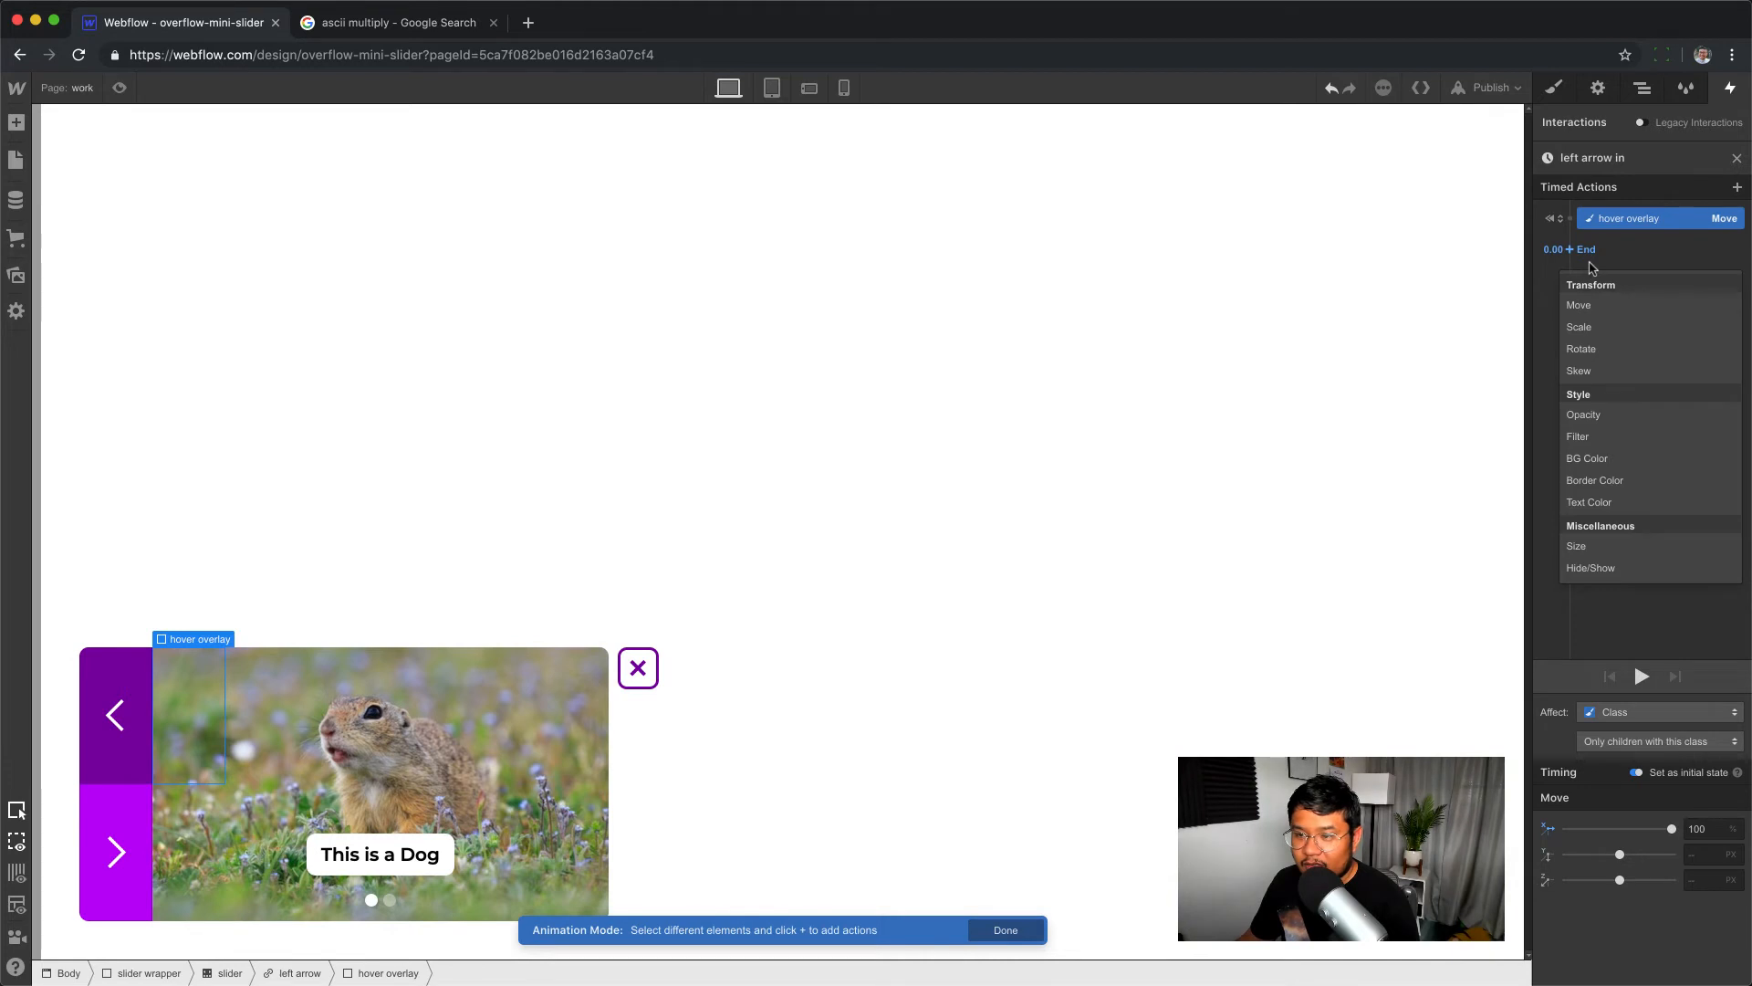
left_click(1580, 305)
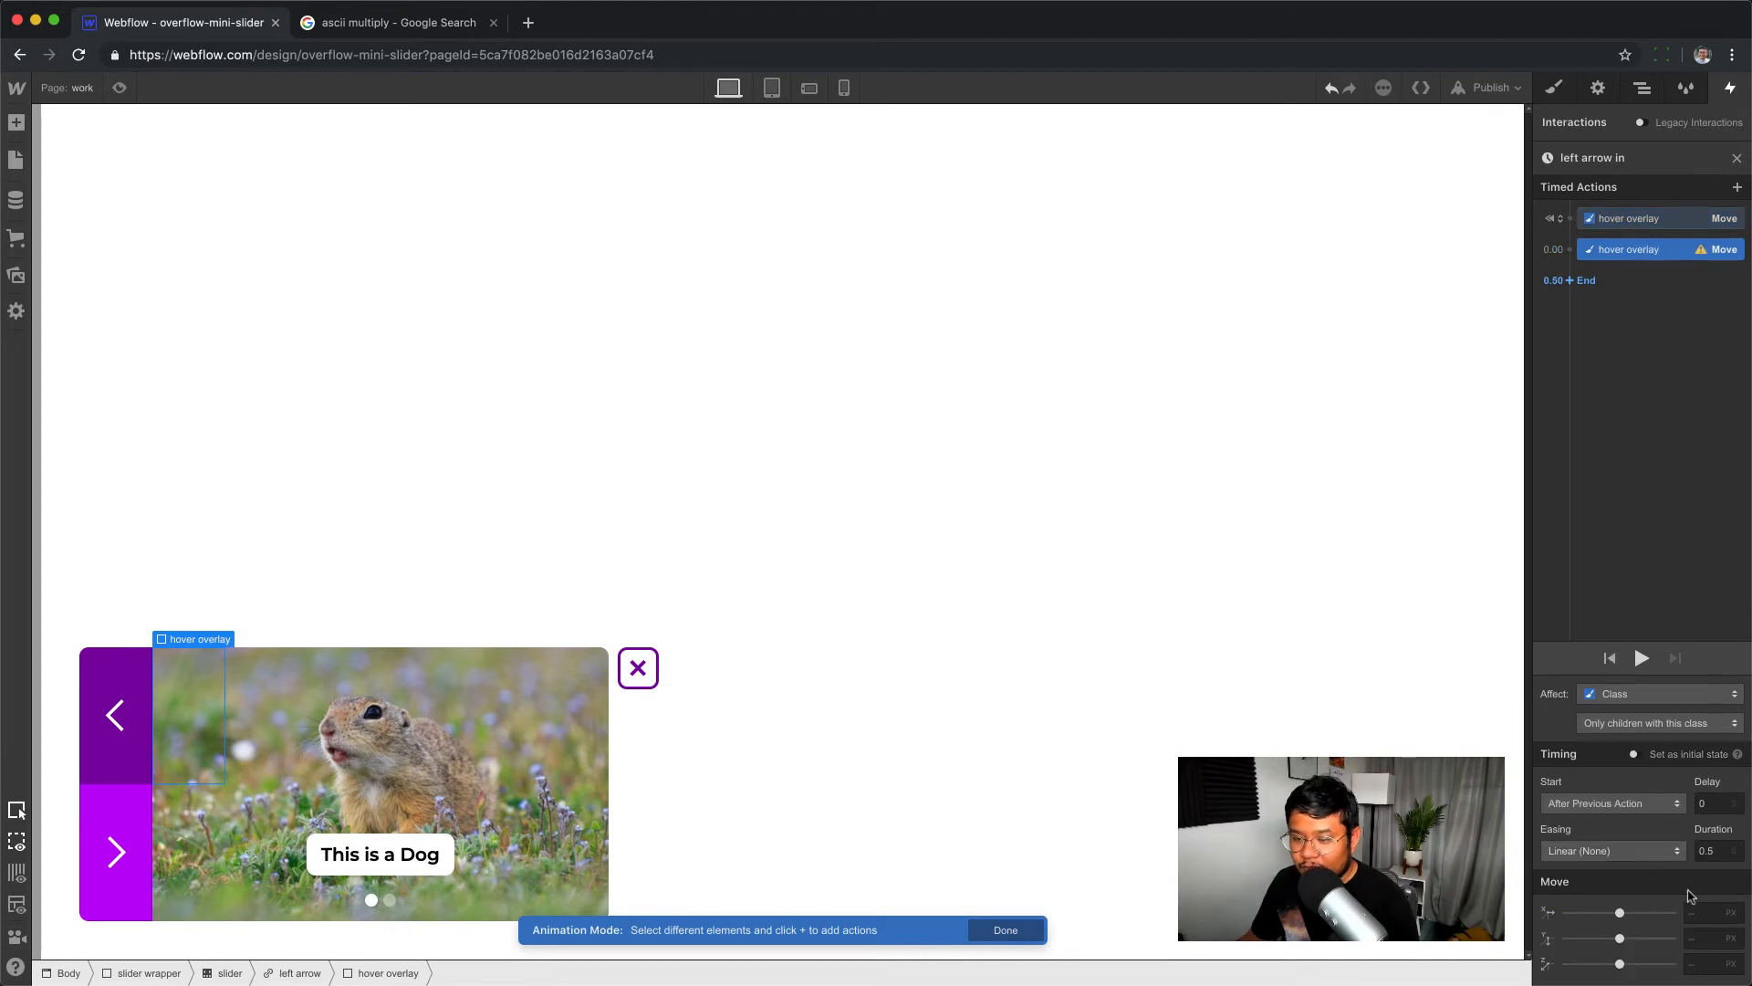
left_click(1643, 853)
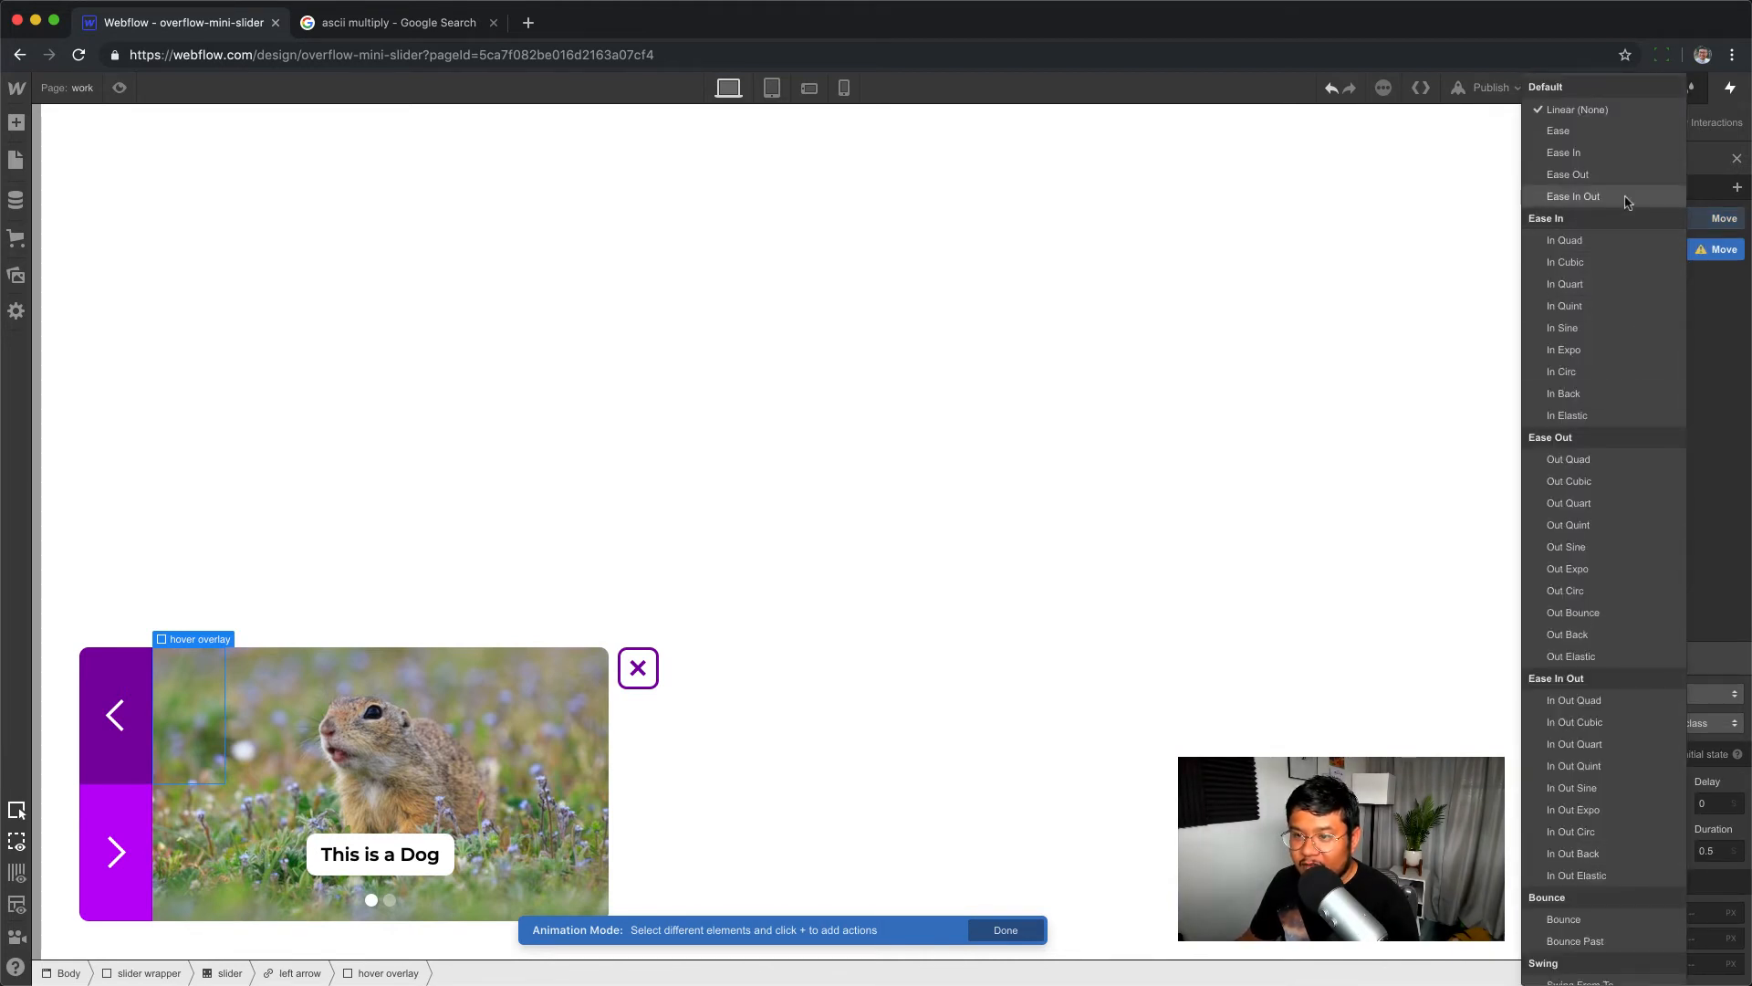
left_click(1601, 503)
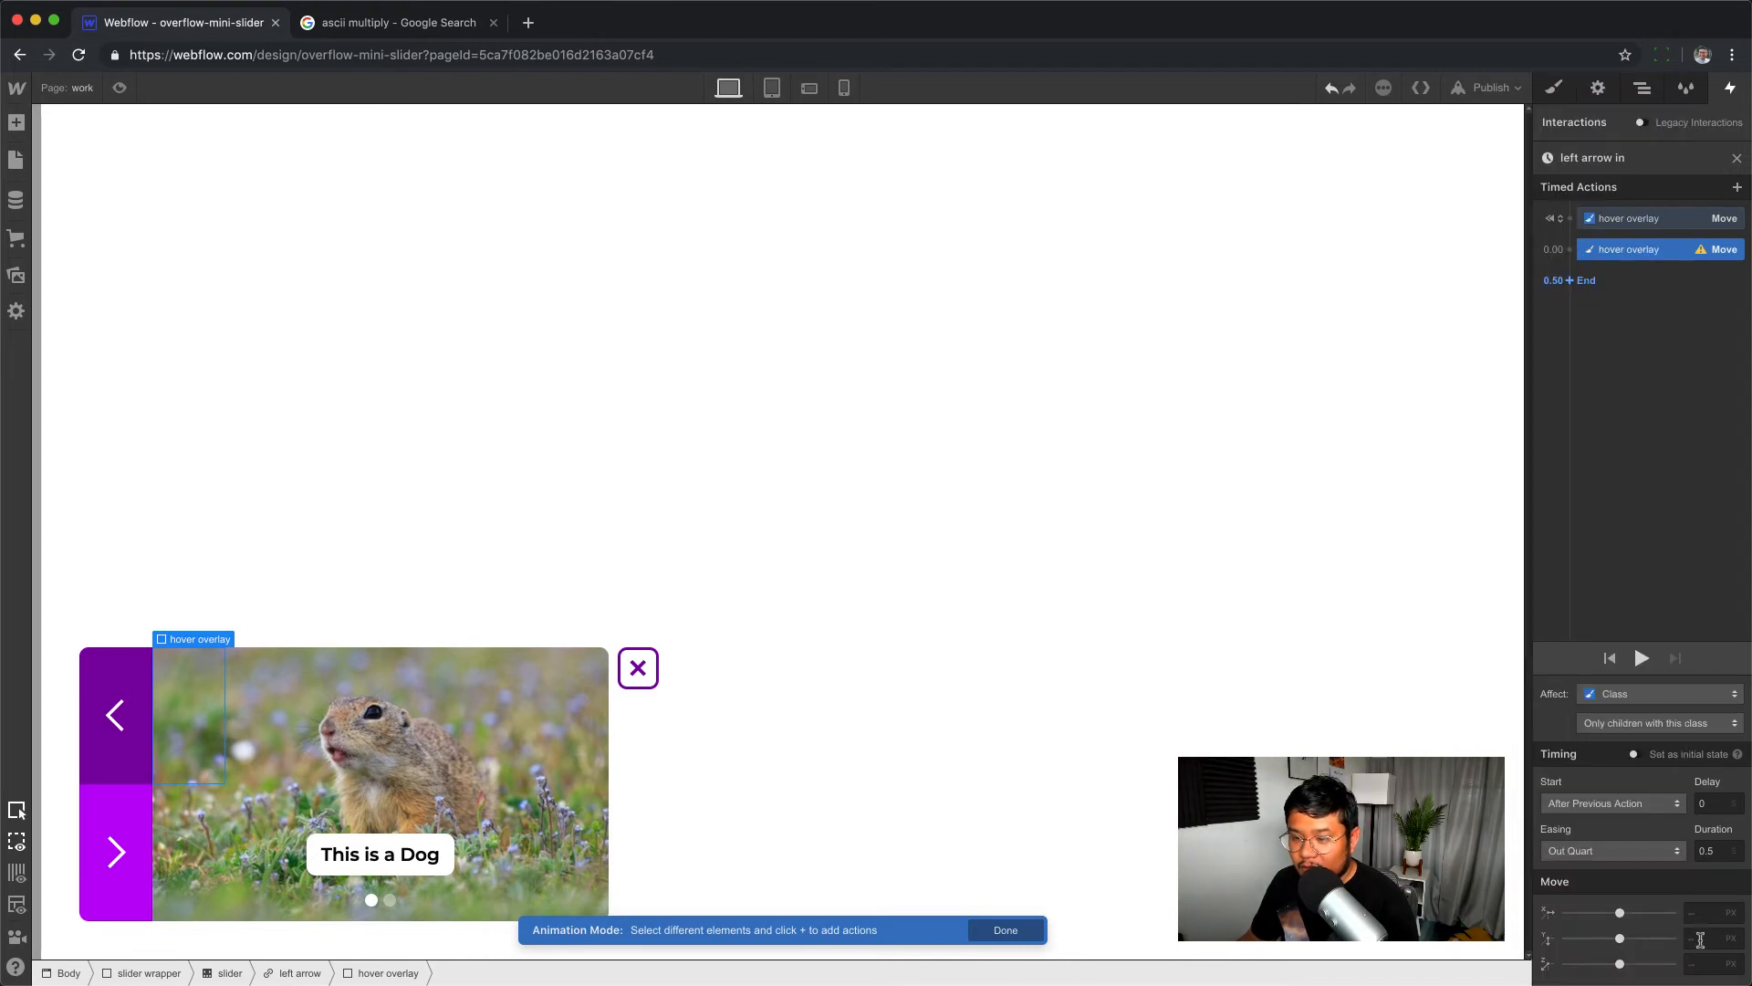
- Set the second action's horizontal move to 0%, then play the animation and close its editor
left_click(1702, 912)
type("0")
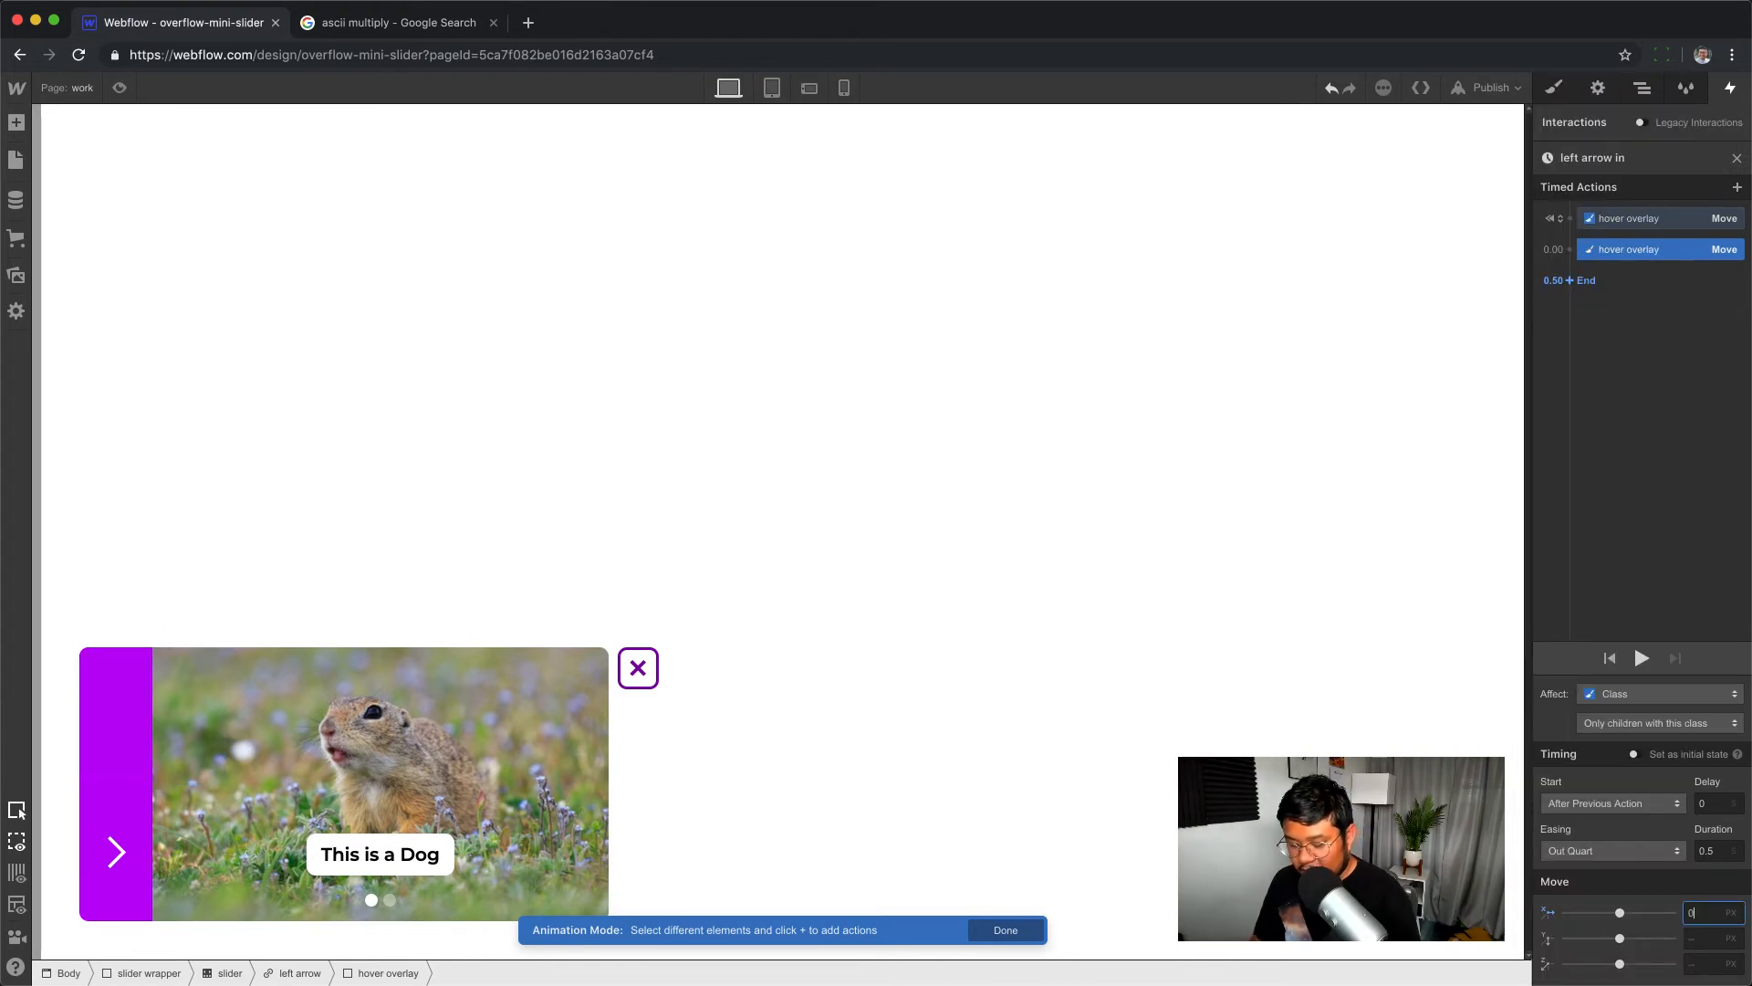
type("%")
key("Return")
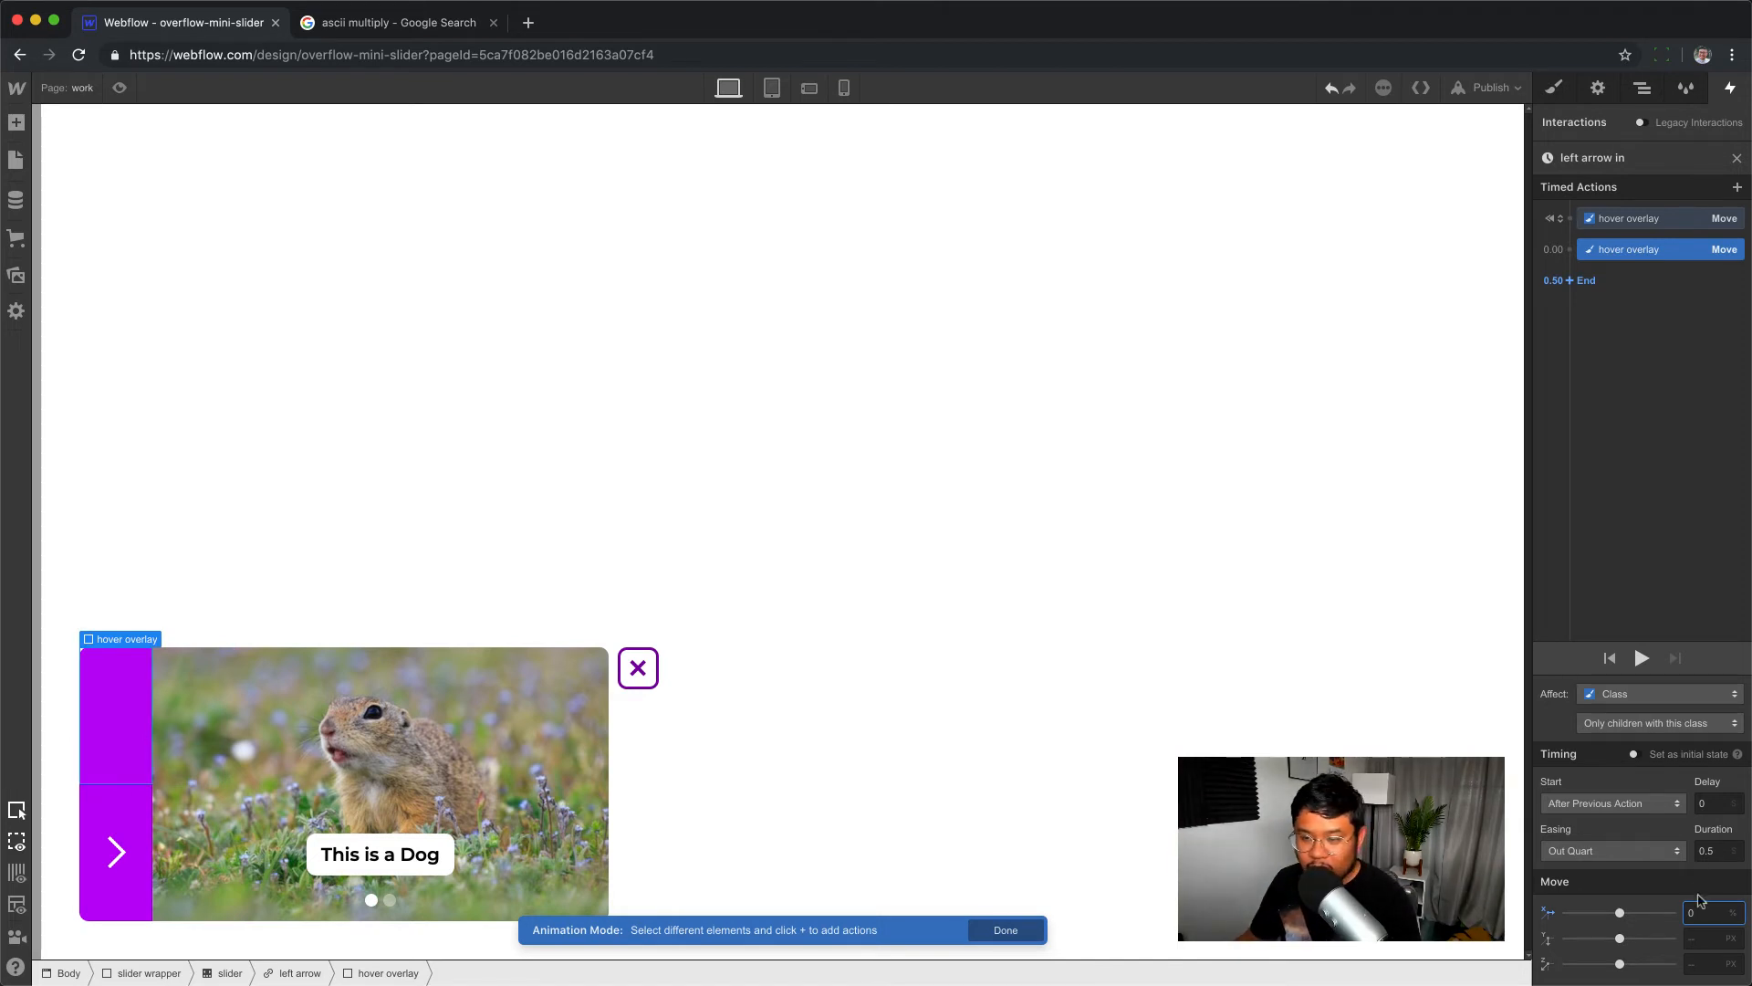
left_click(1642, 658)
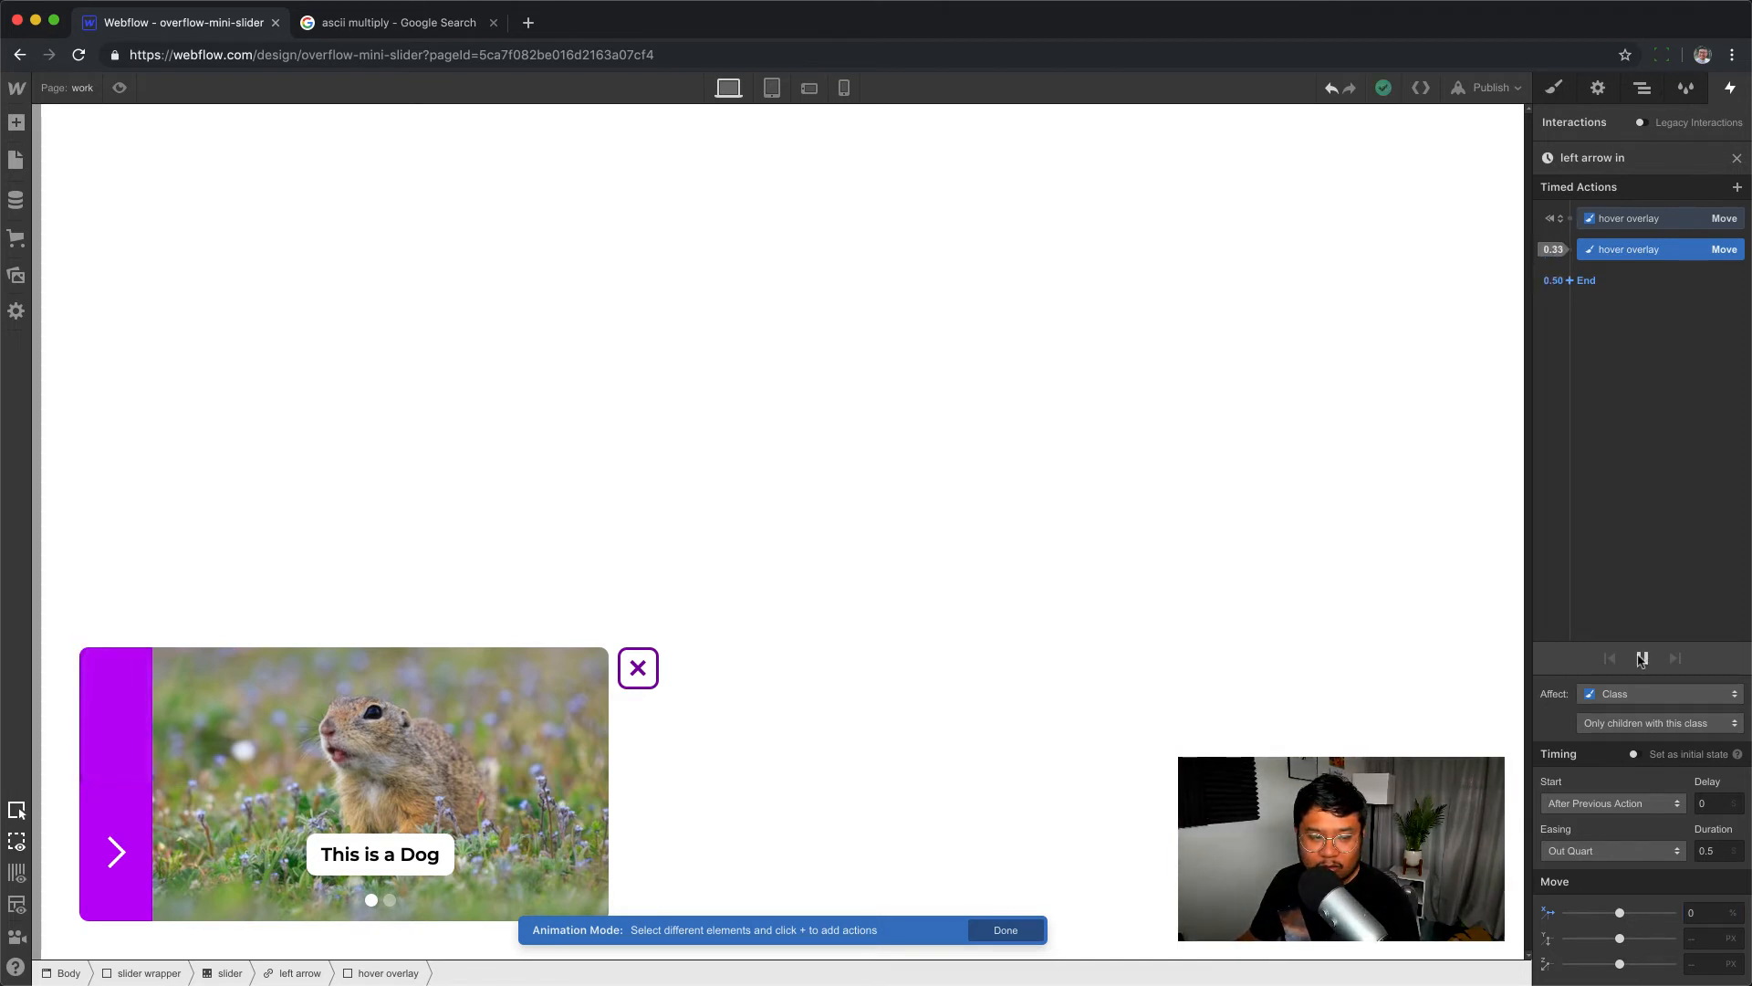
left_click(1642, 658)
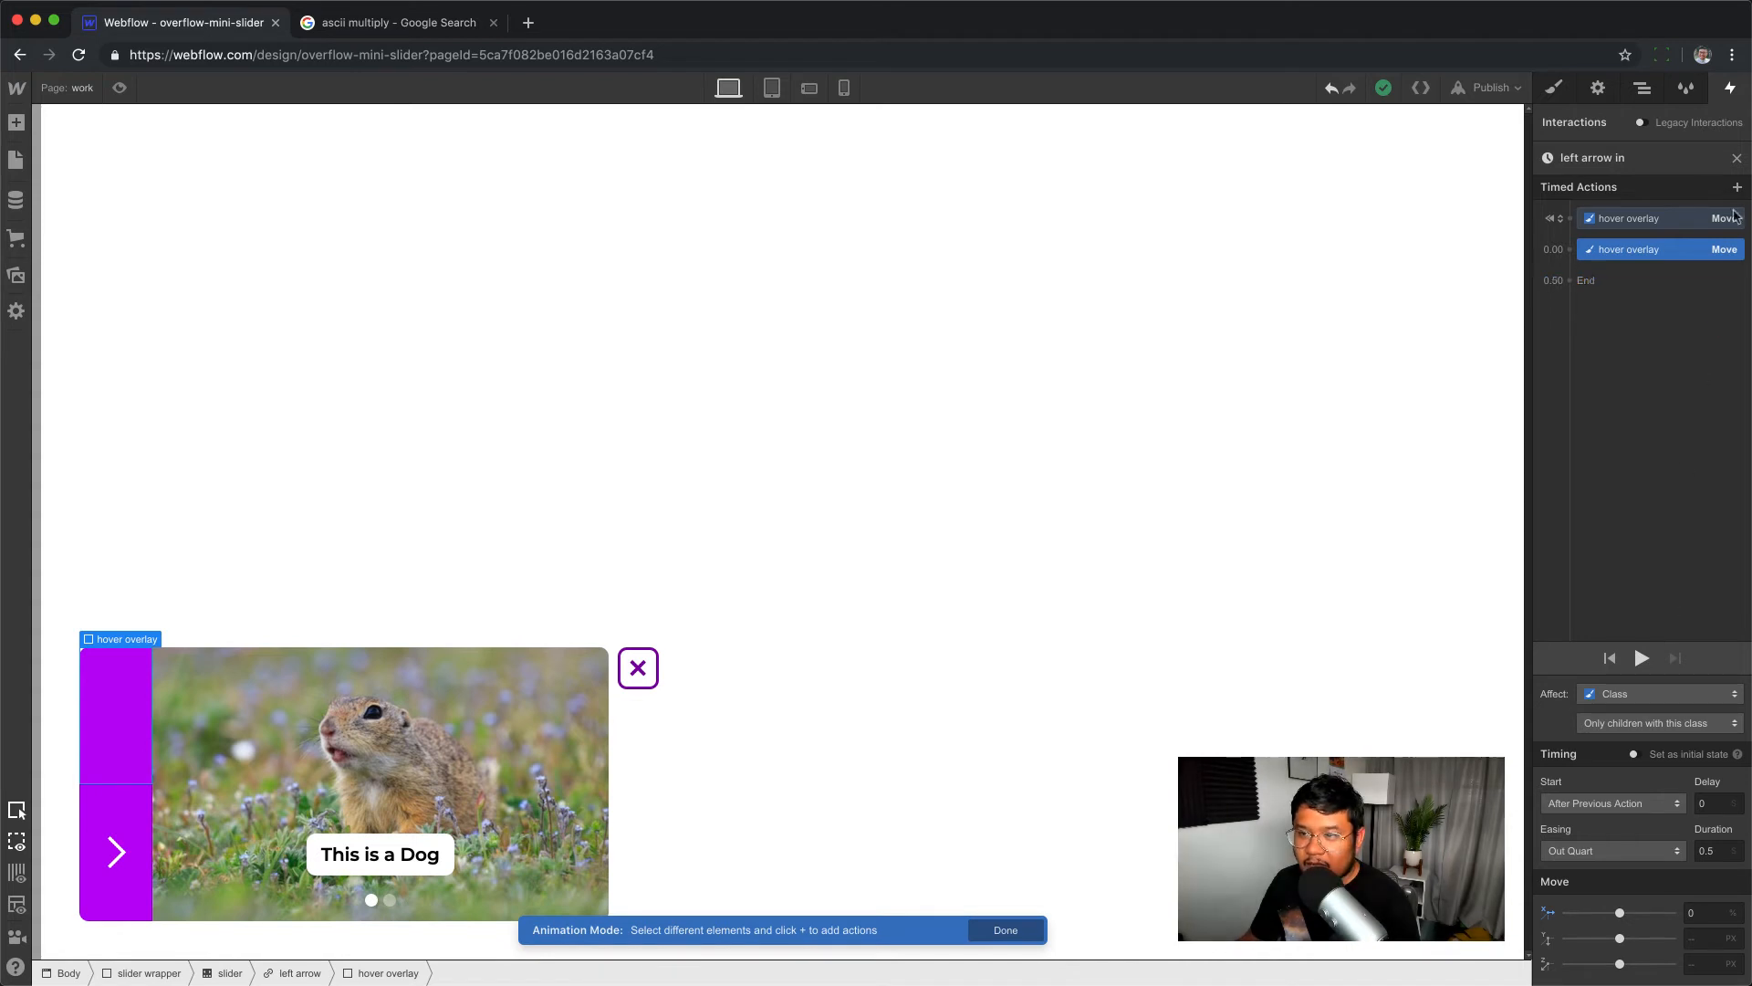
left_click(1736, 159)
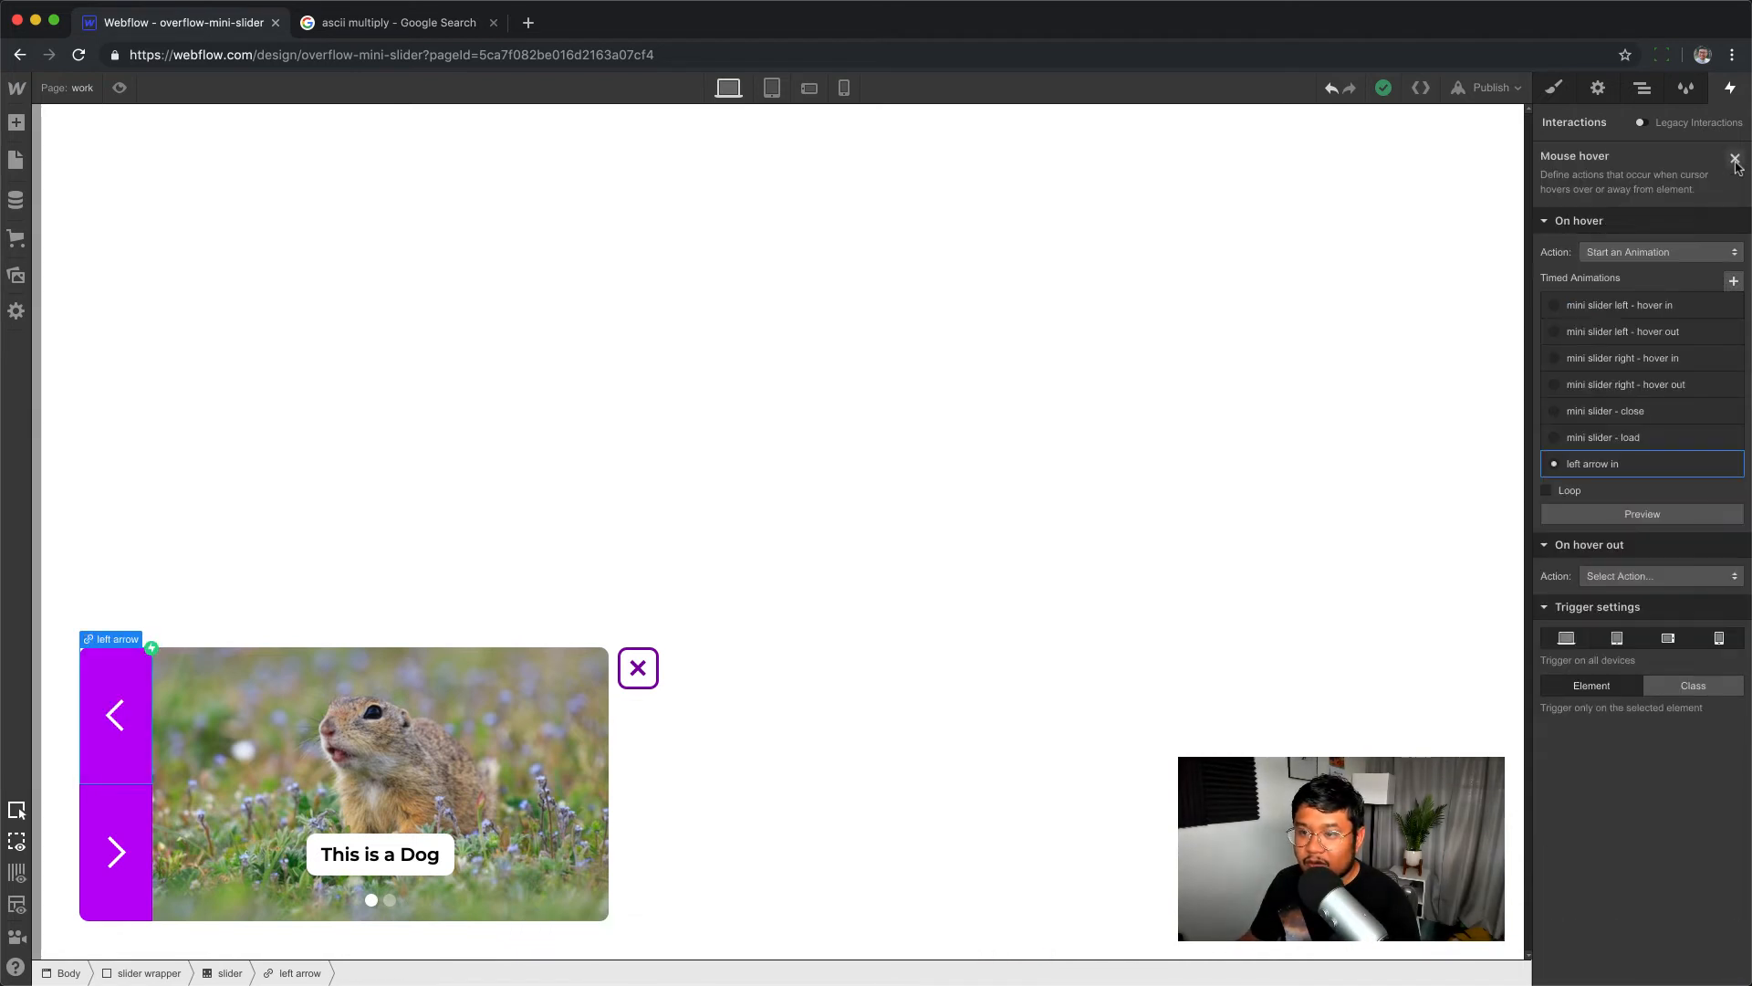
- Set the hover-out action to start an animation and assign it a duplicate of "left arrow in"
left_click(1636, 578)
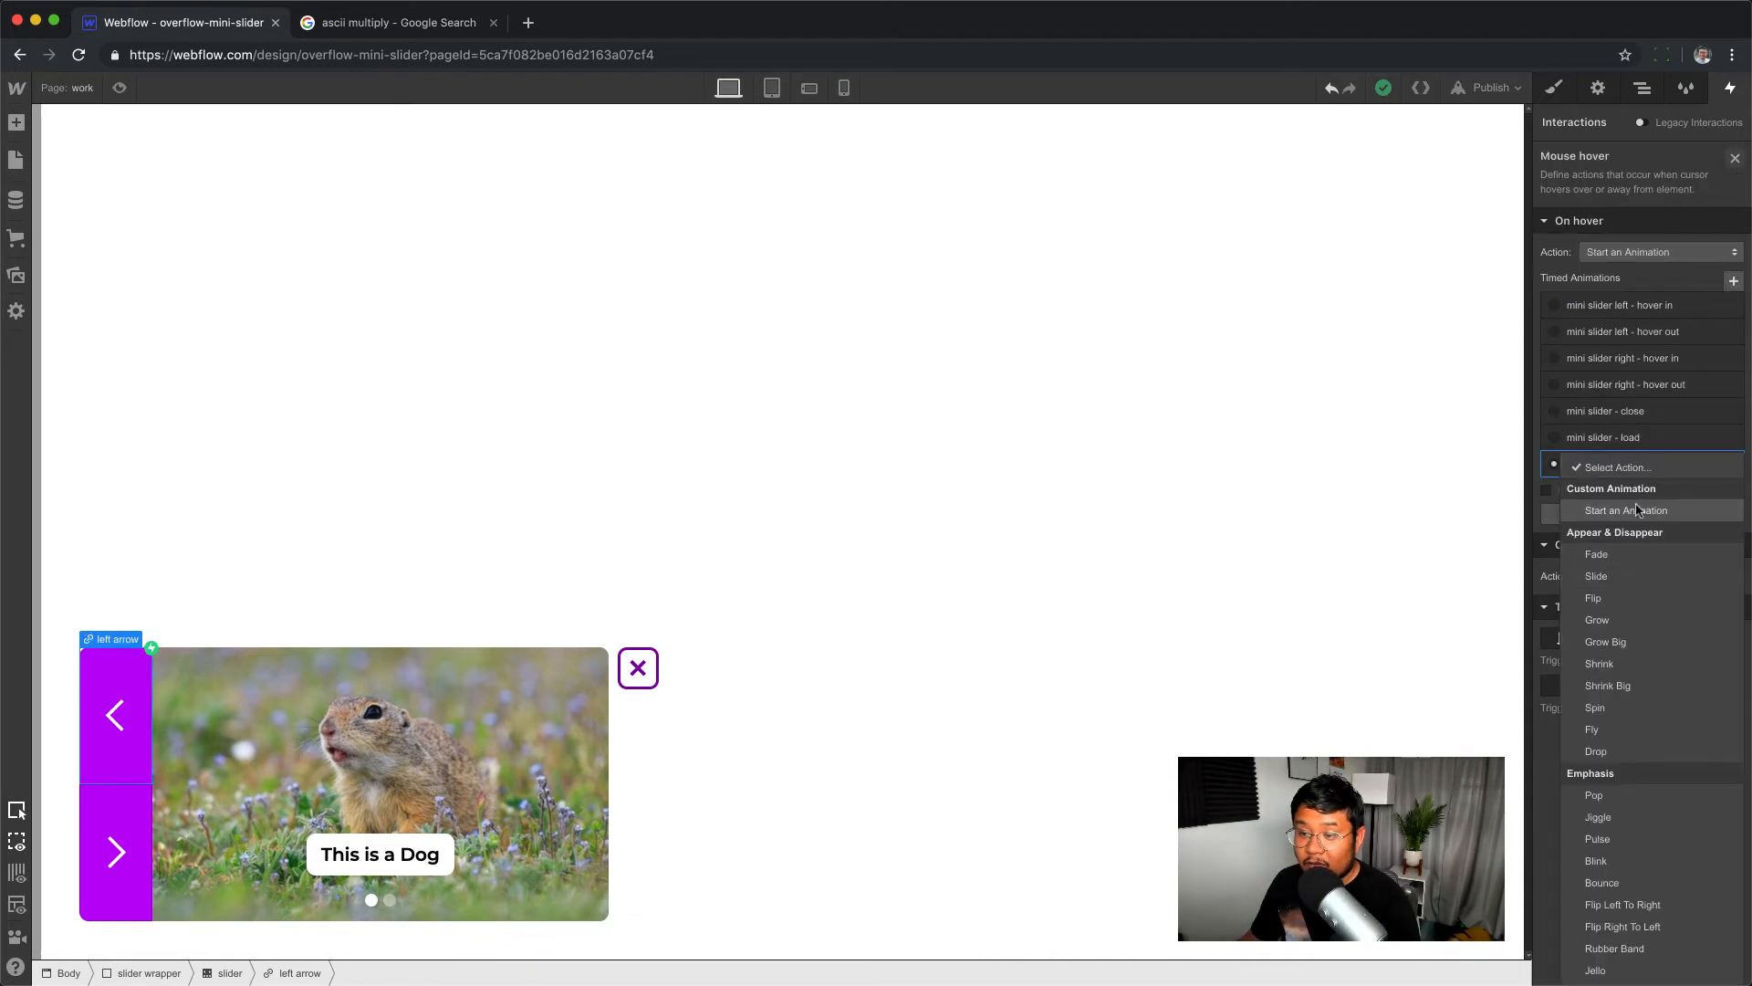
left_click(1697, 589)
left_click(1728, 792)
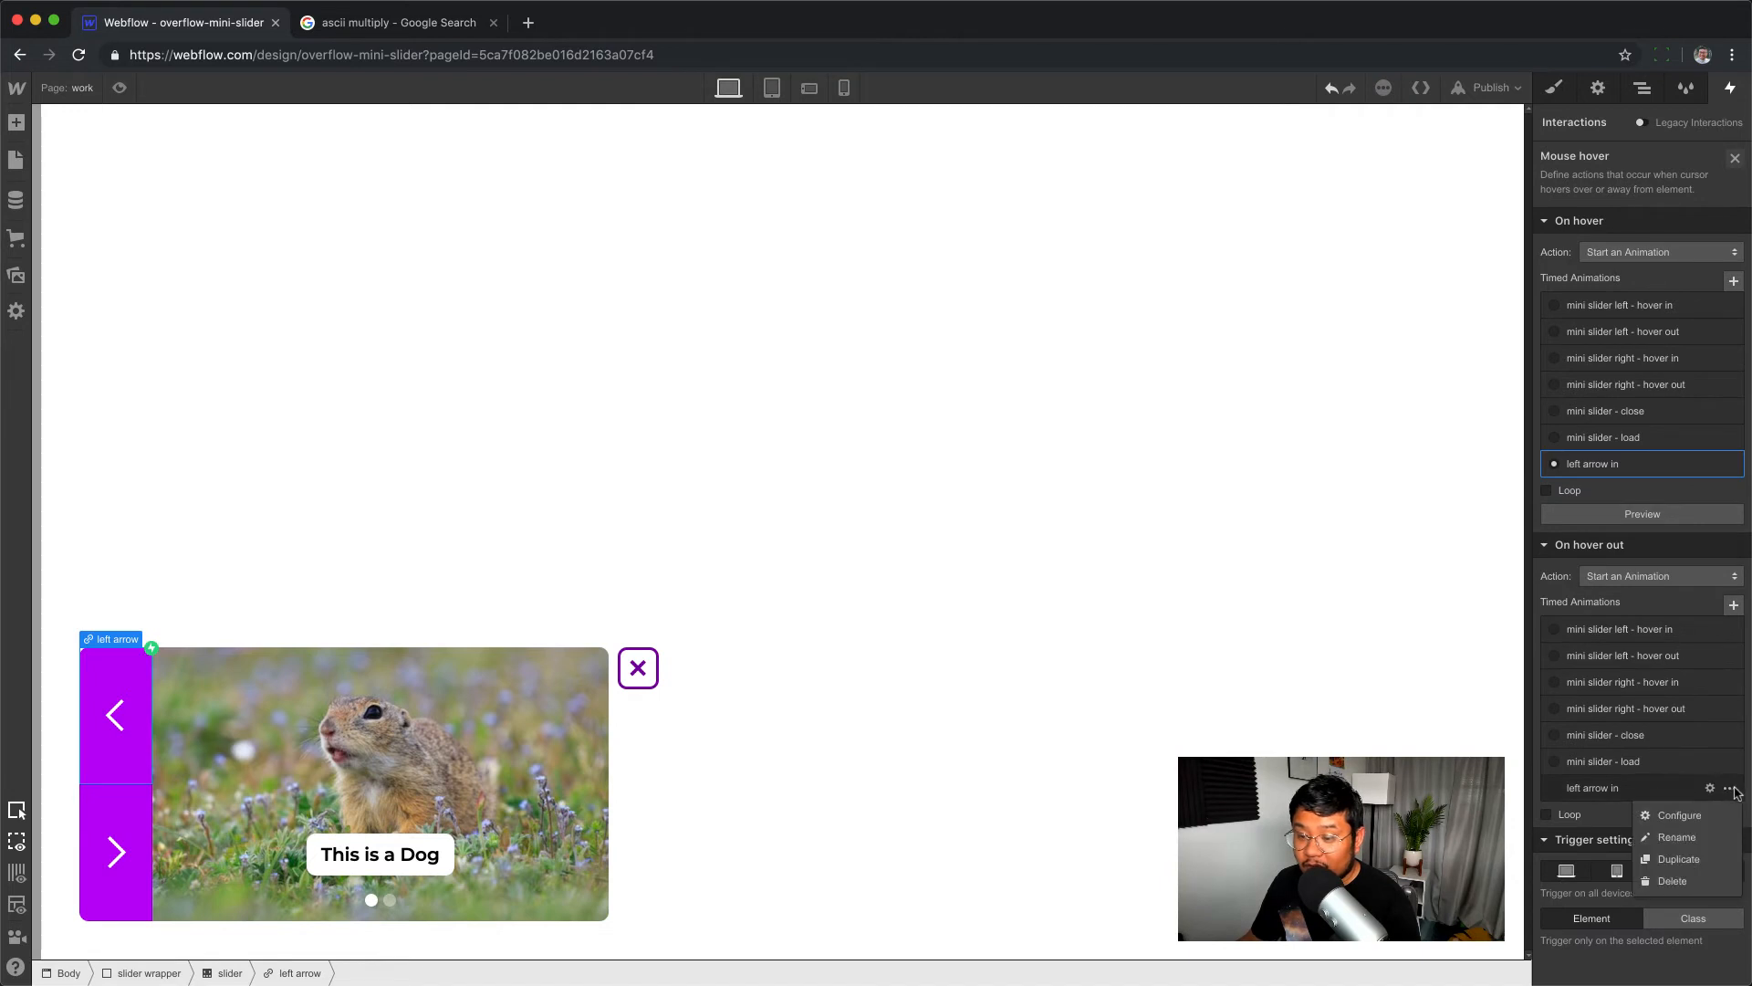
left_click(1647, 861)
left_click(1614, 841)
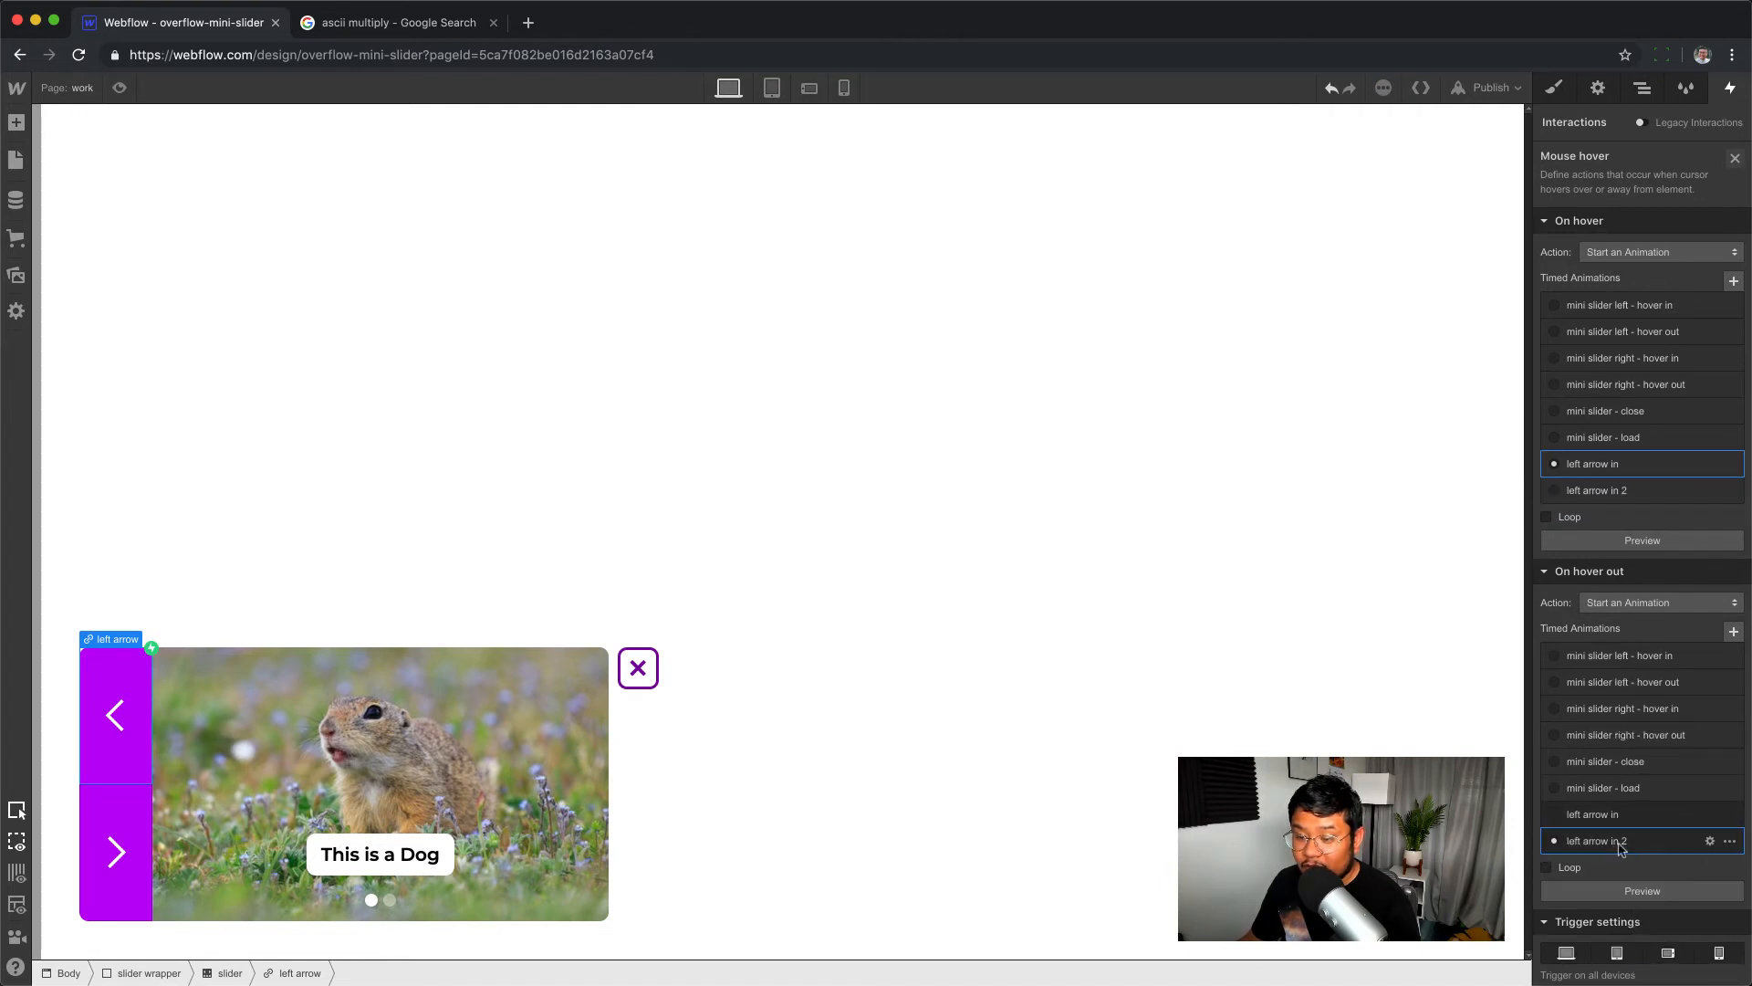
- Rename the duplicated hover-out animation as "left arrow out"
left_click(1613, 842)
left_click(1644, 160)
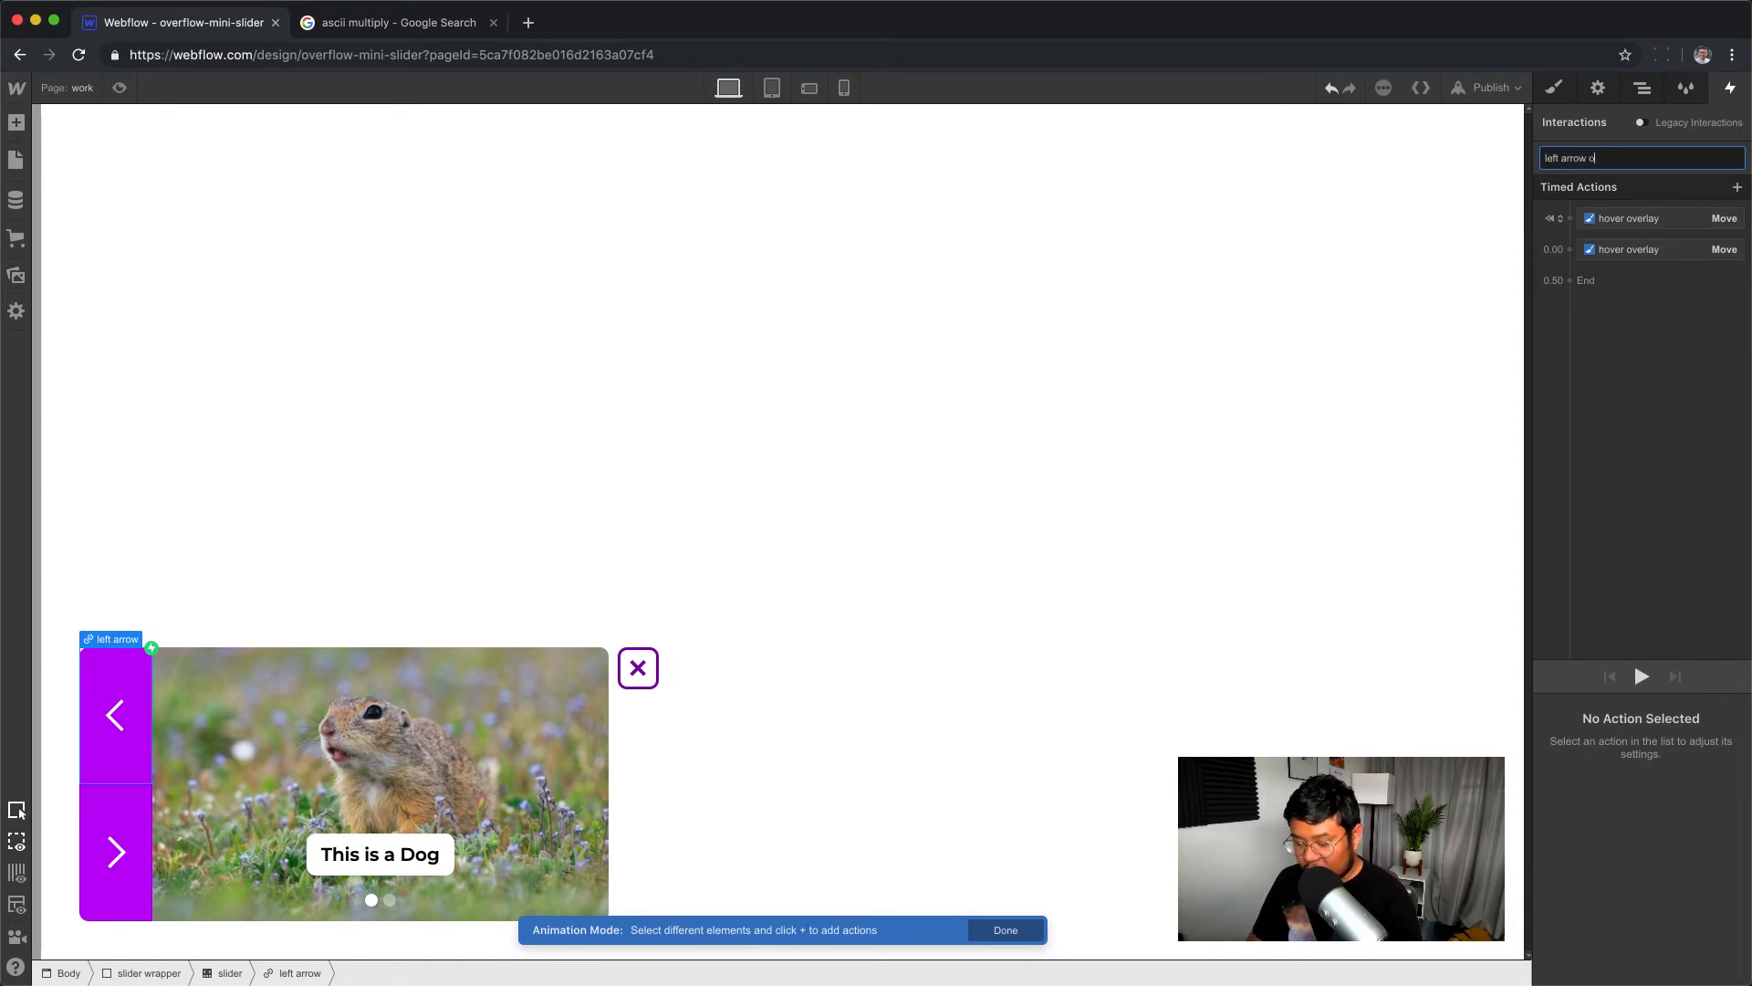
key("Return")
- Delete the second Move action, turn off the initial state on the remaining one, and preview the left arrow's hover
left_click(1606, 248)
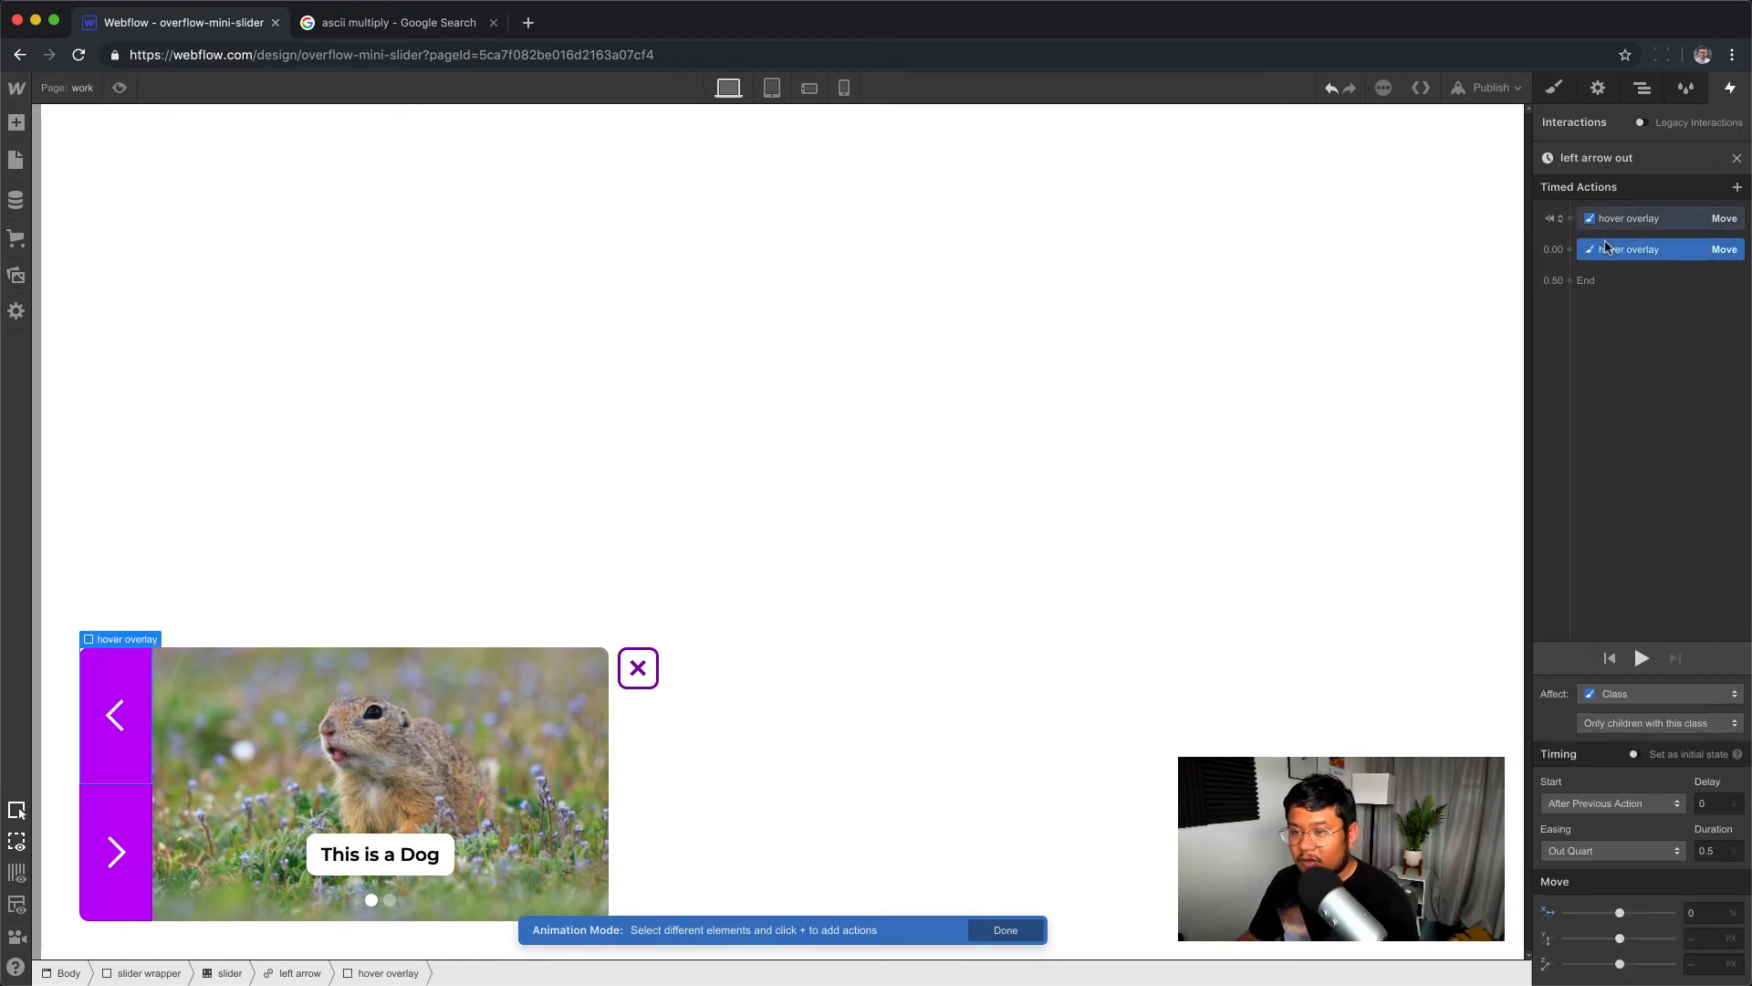
key("BackSpace")
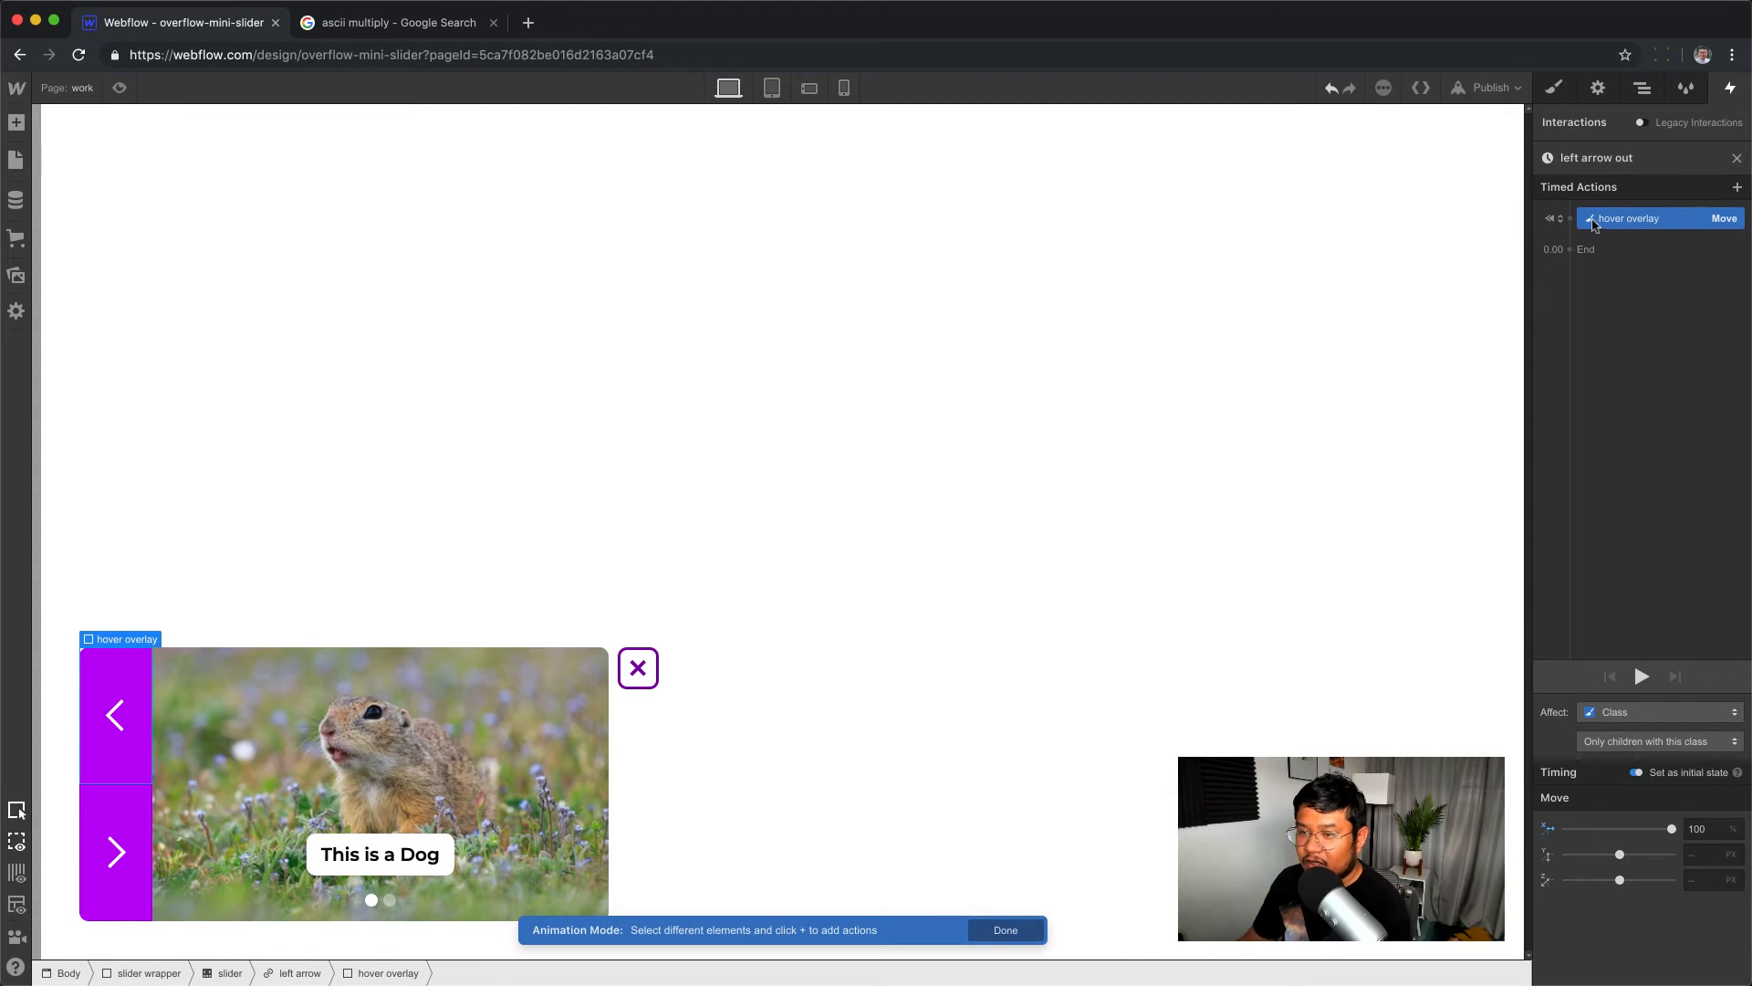
left_click(1637, 772)
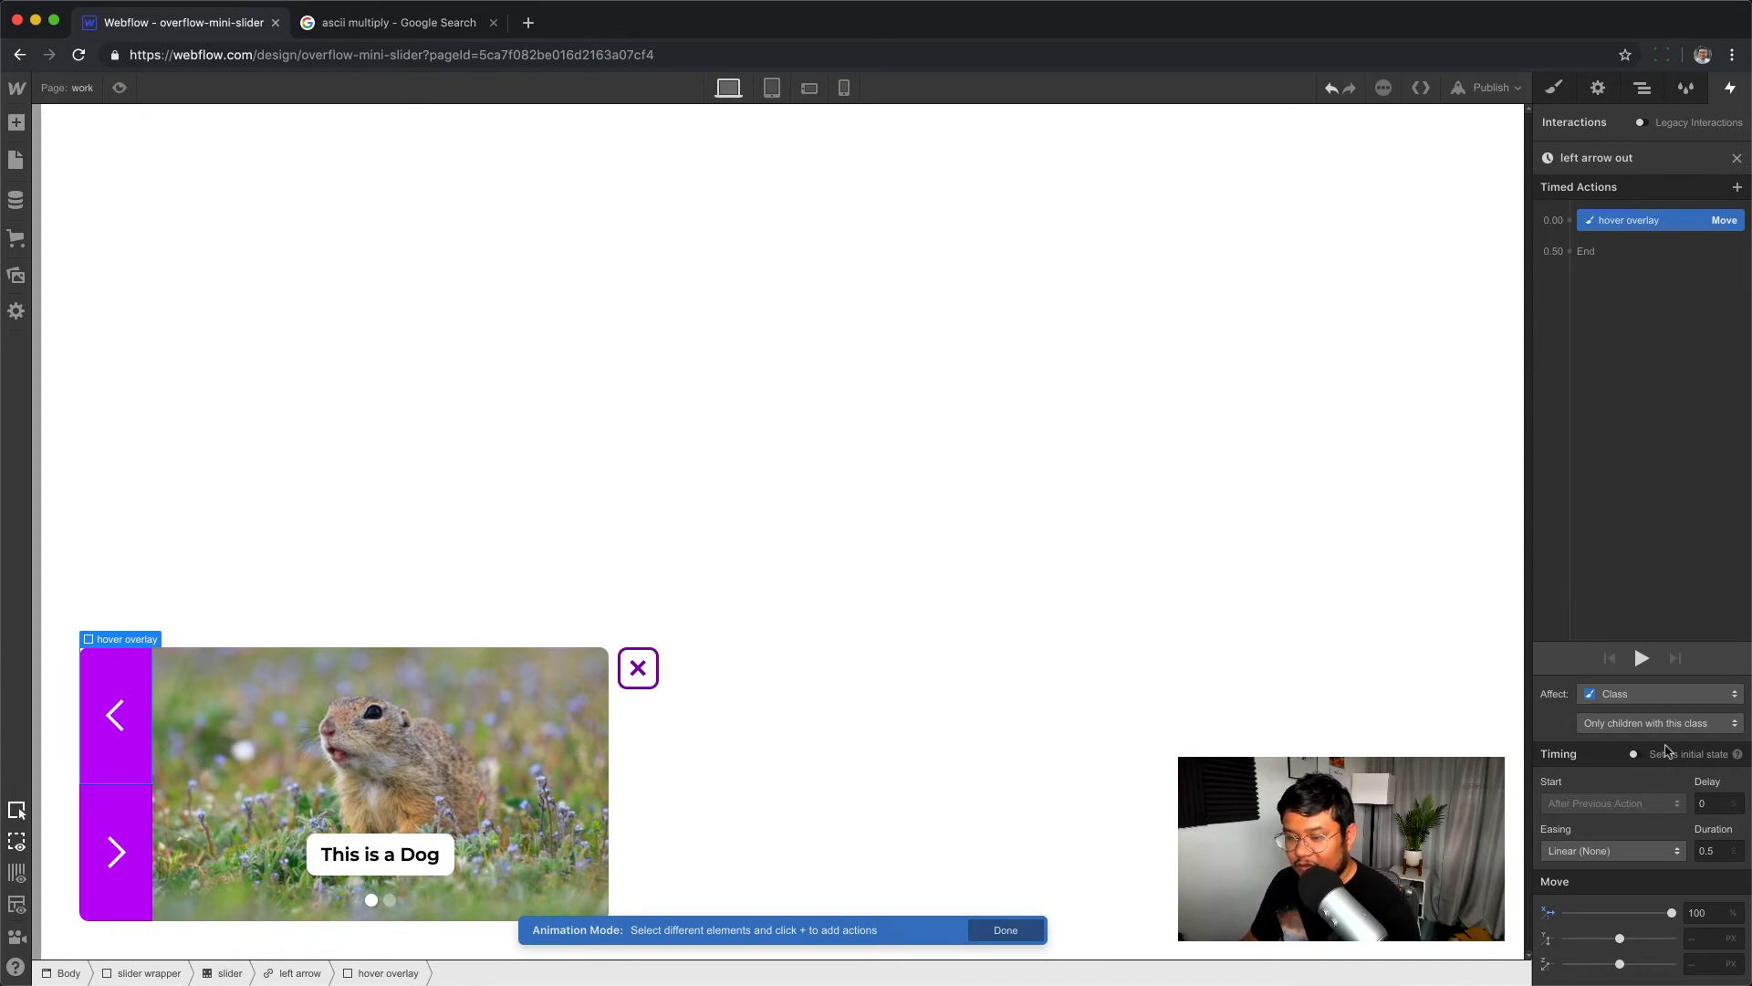
left_click(121, 89)
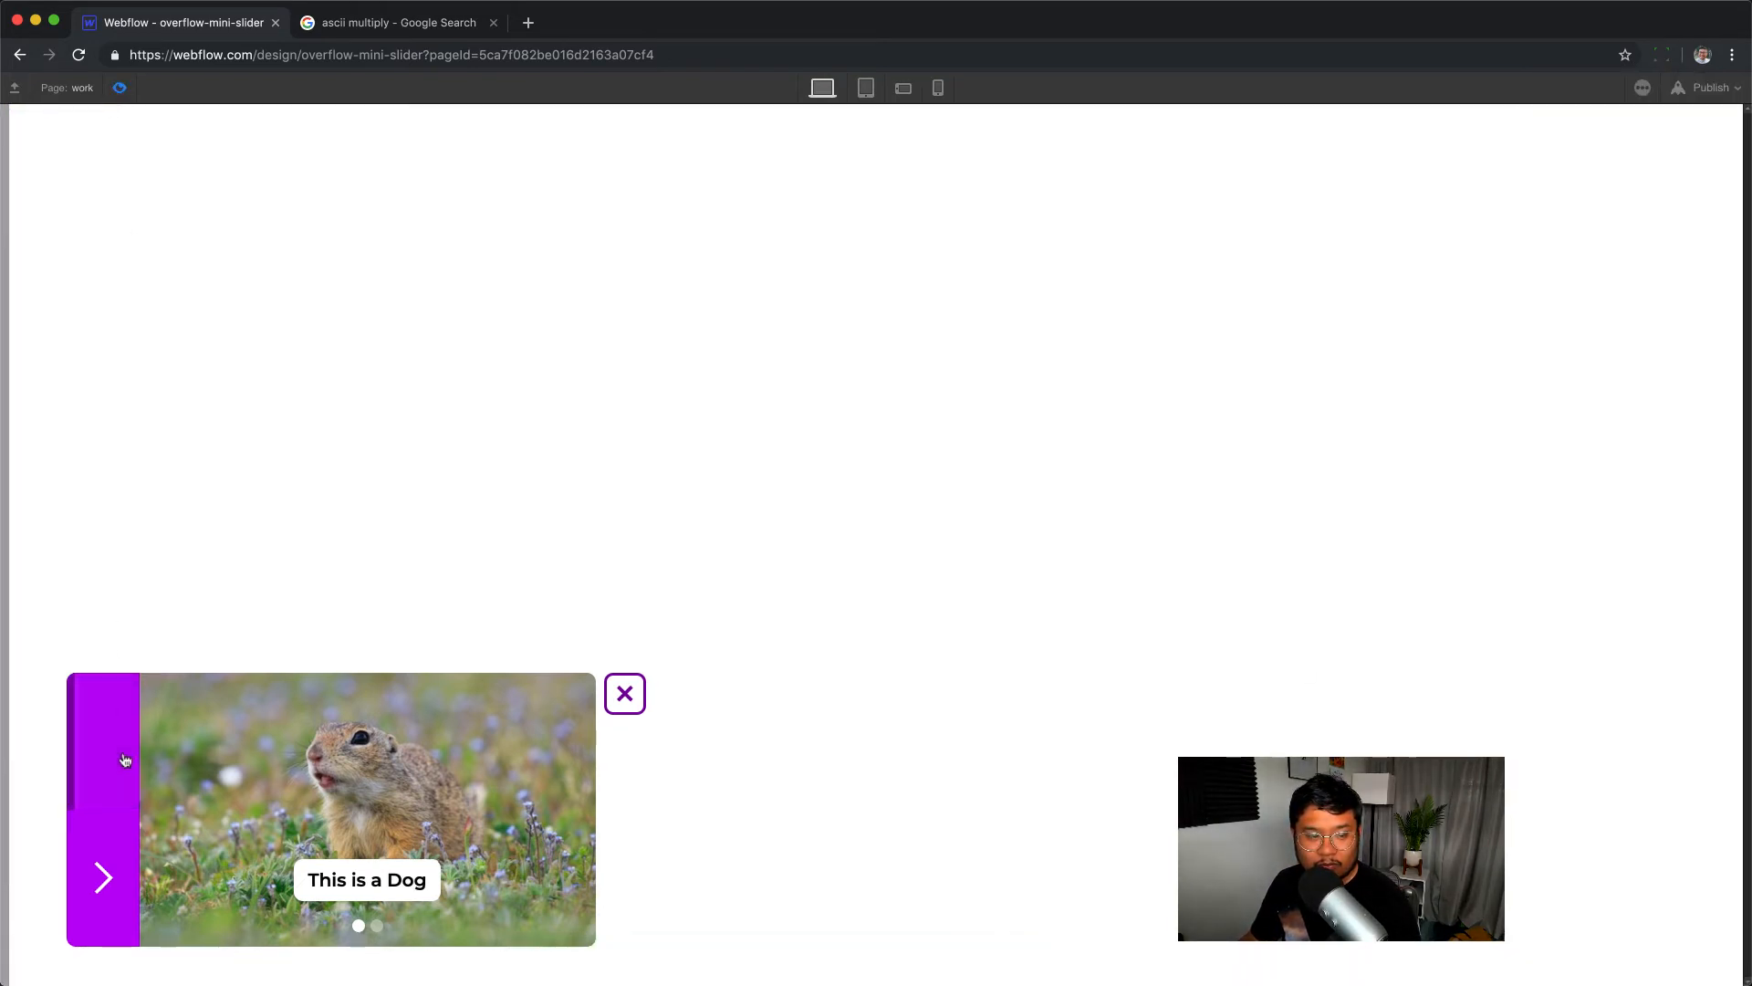
left_click(123, 88)
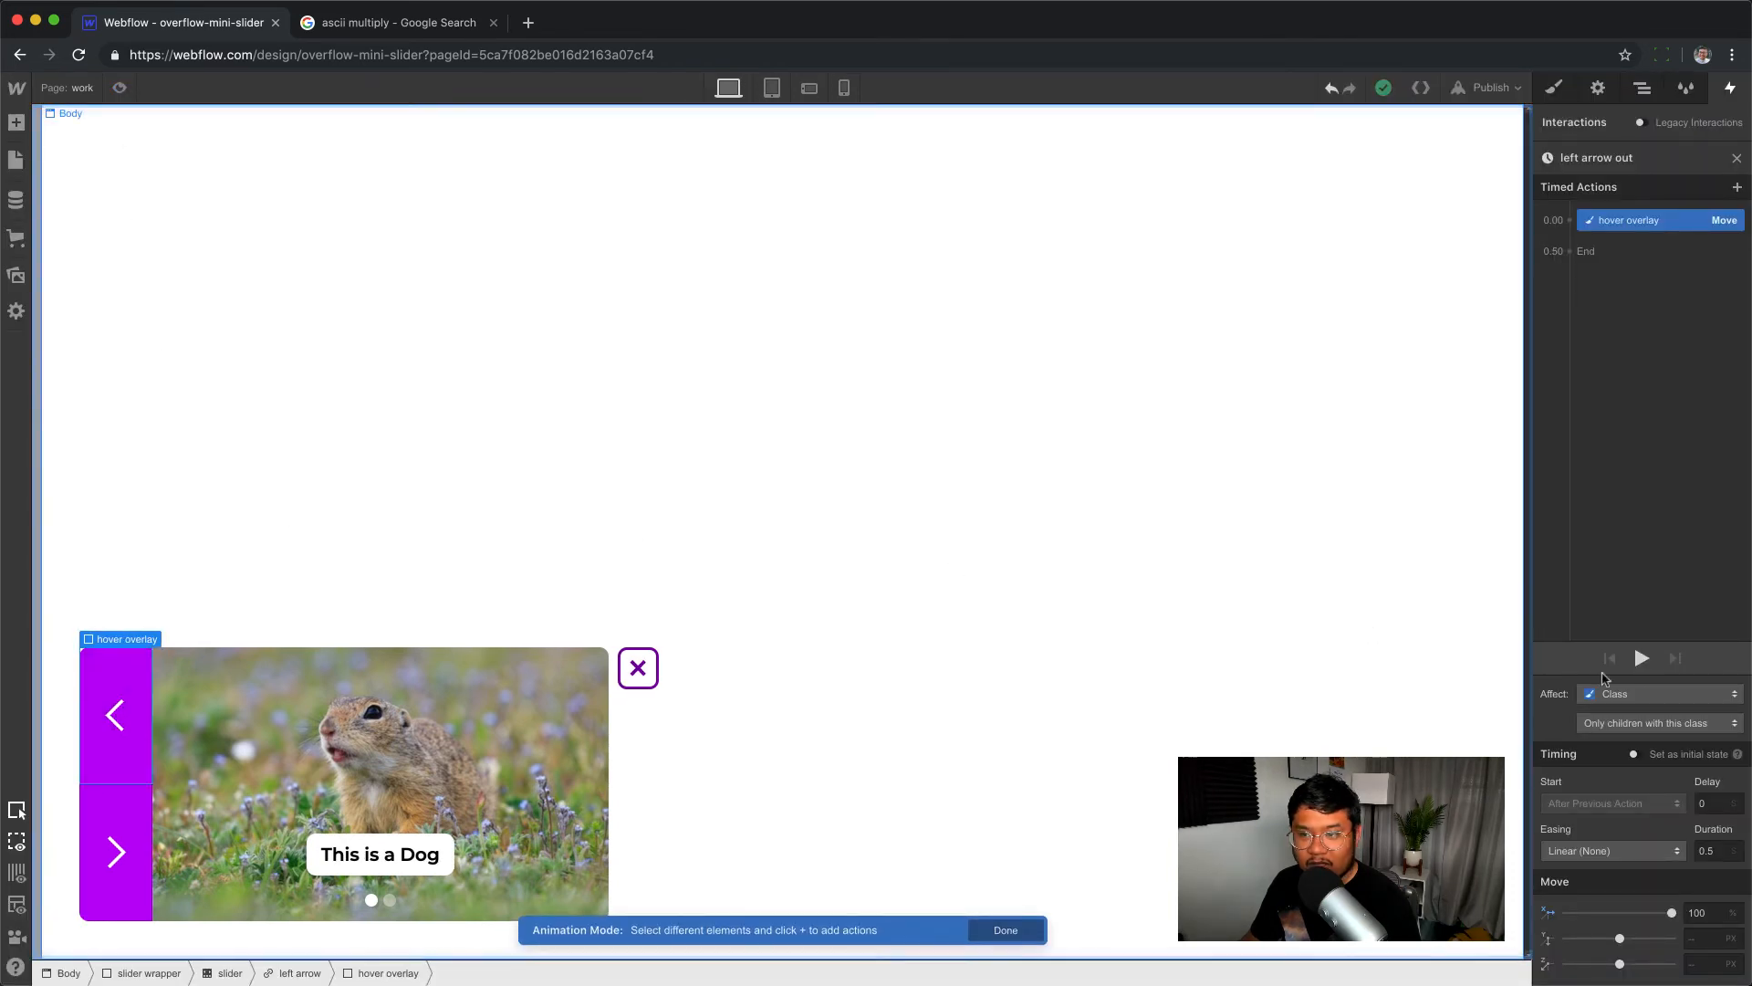
- Try In Quart easing on the hover-out Move action and preview the page
left_click(1597, 851)
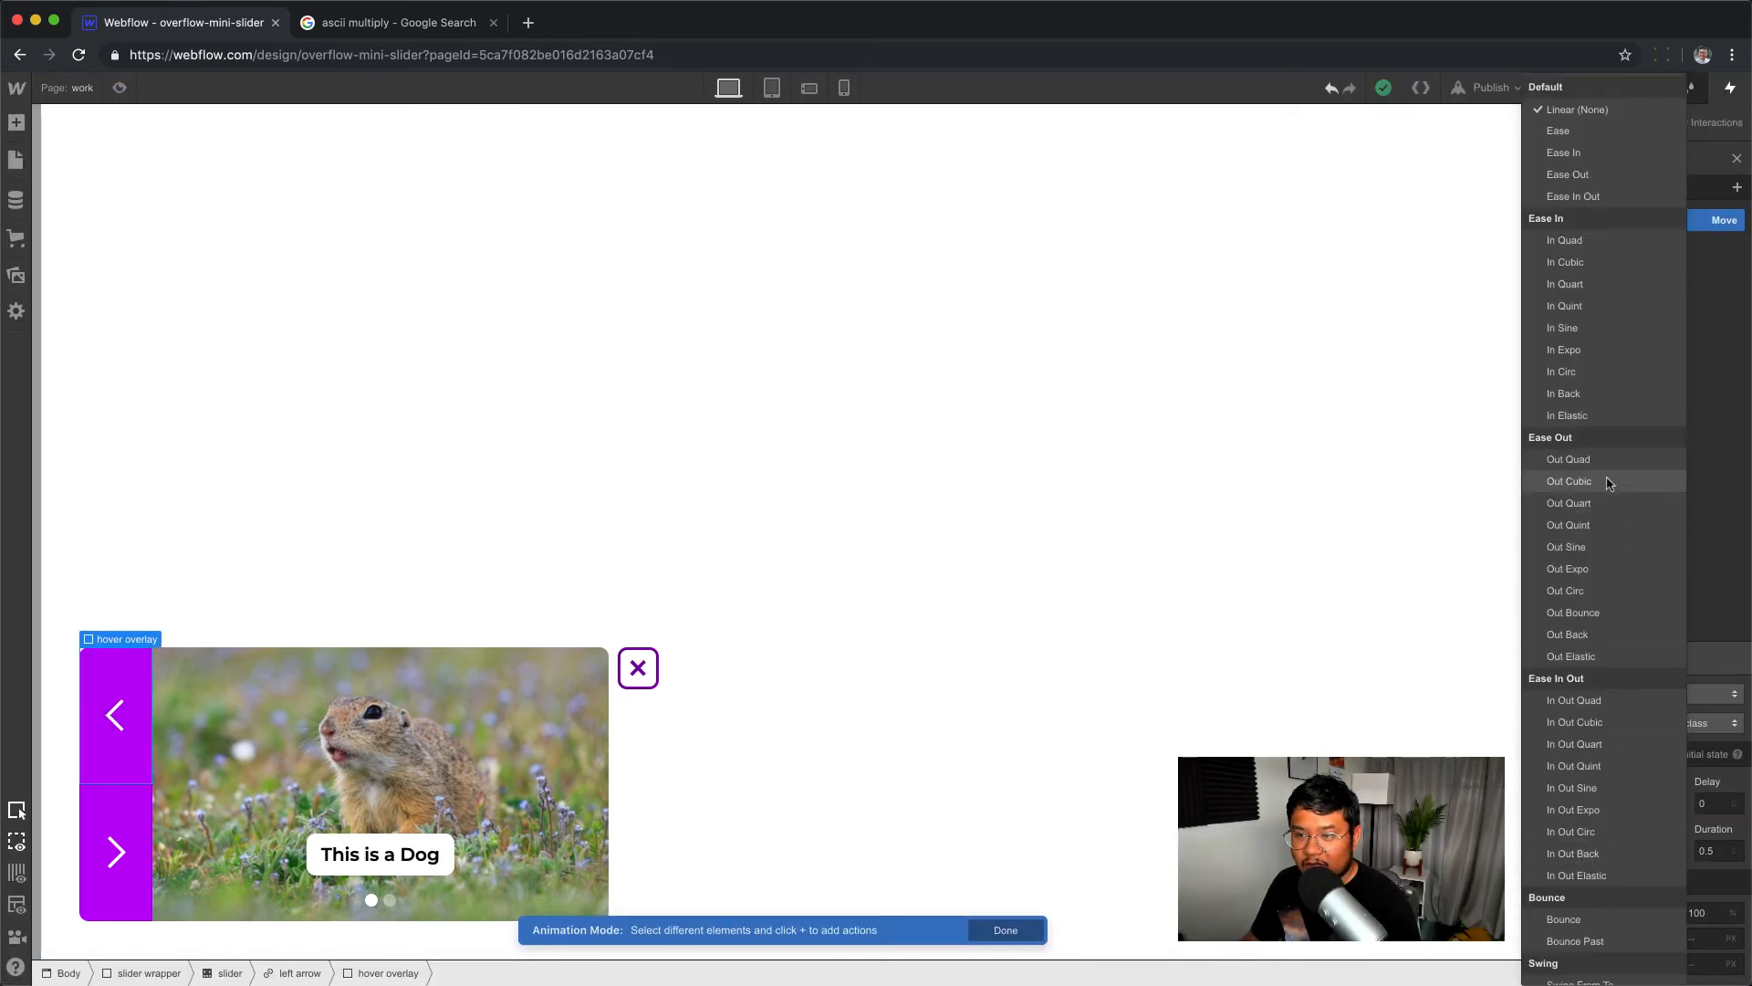
left_click(1622, 293)
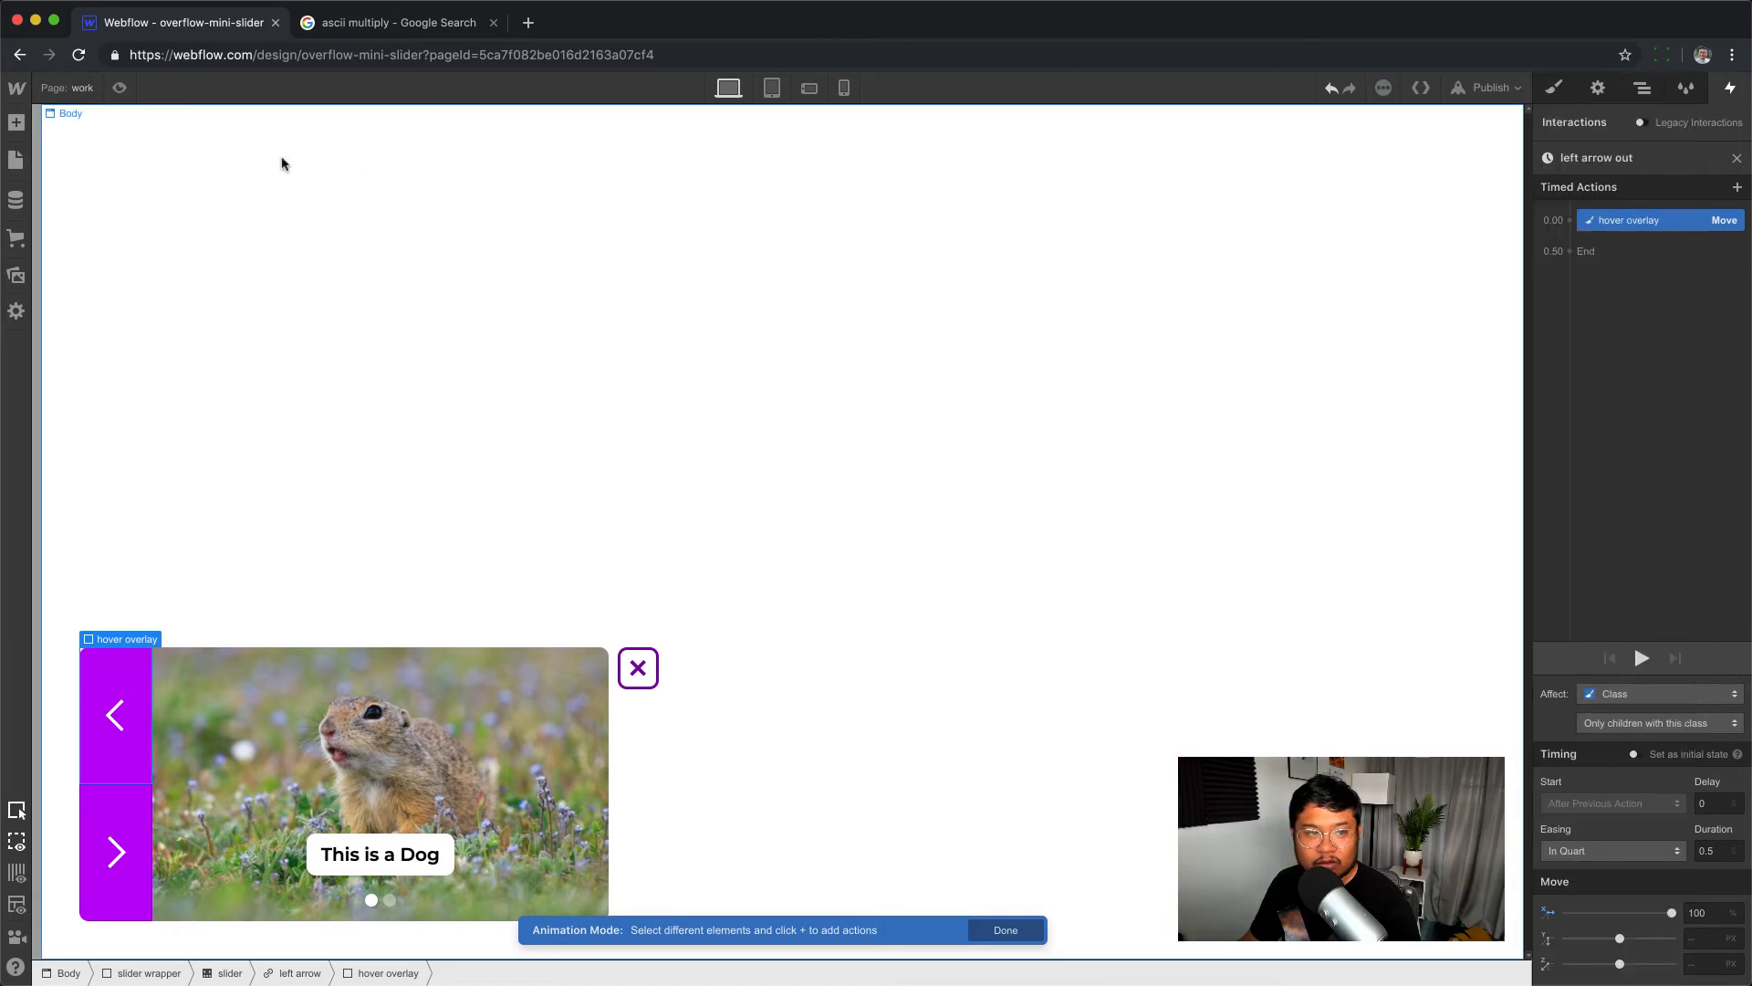
left_click(120, 87)
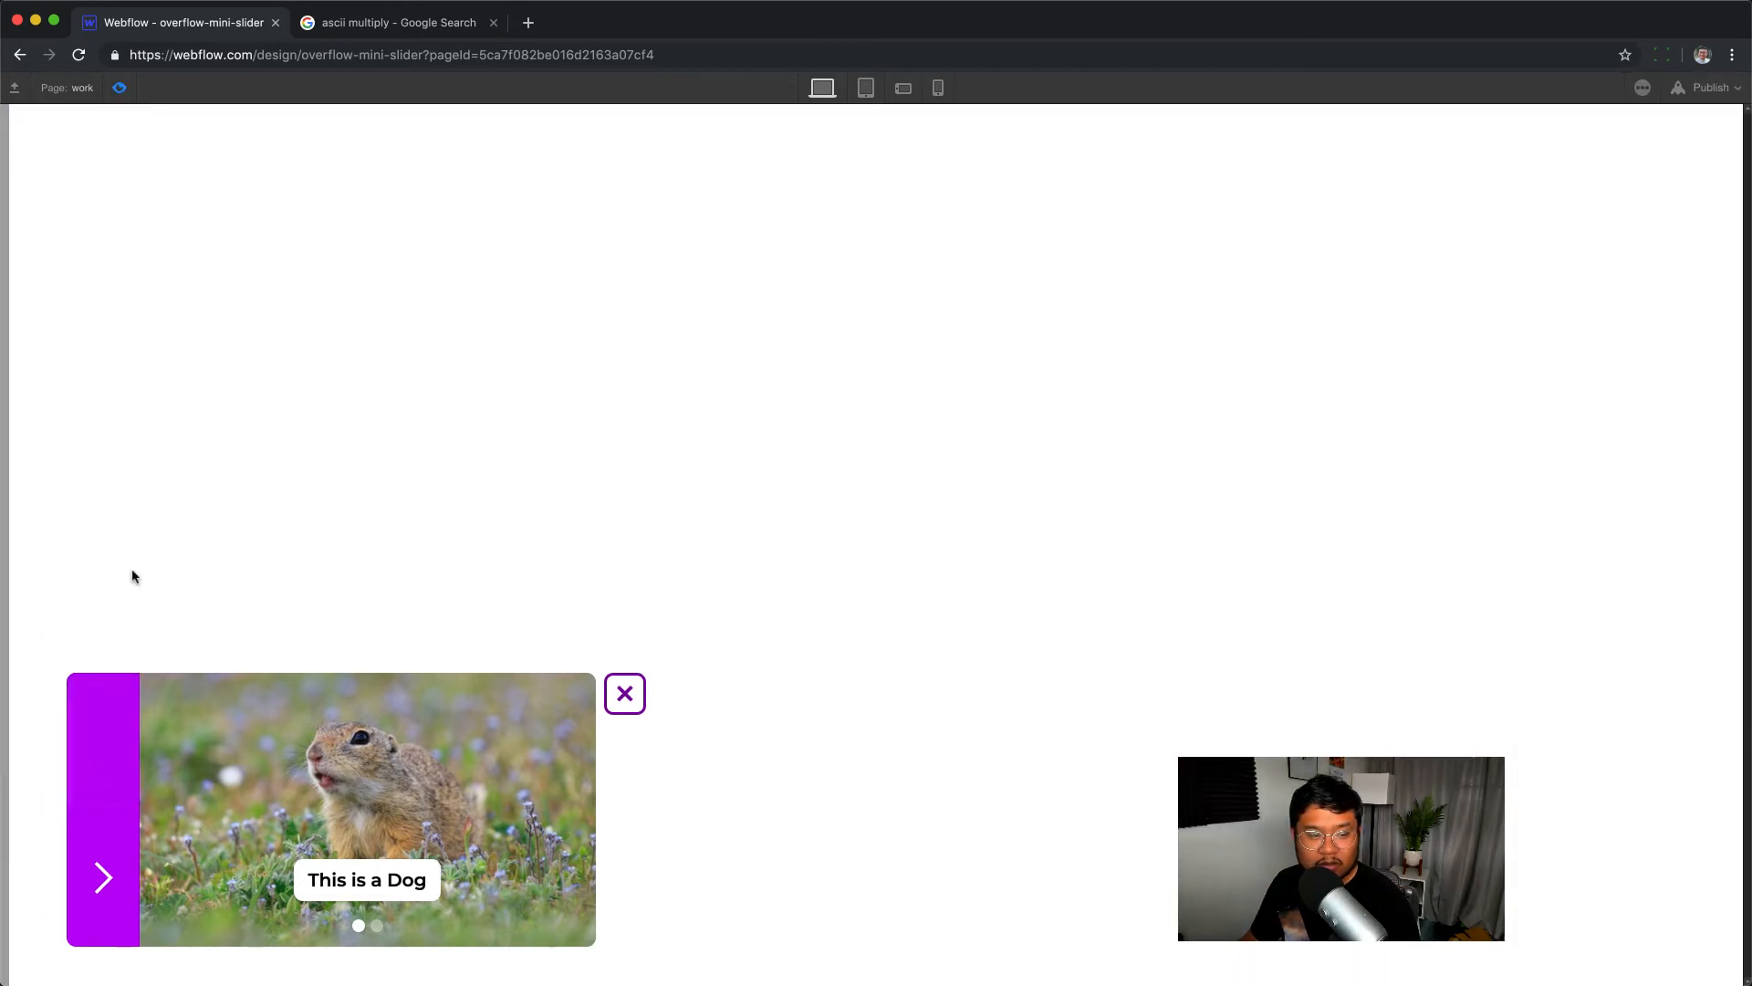
left_click(120, 88)
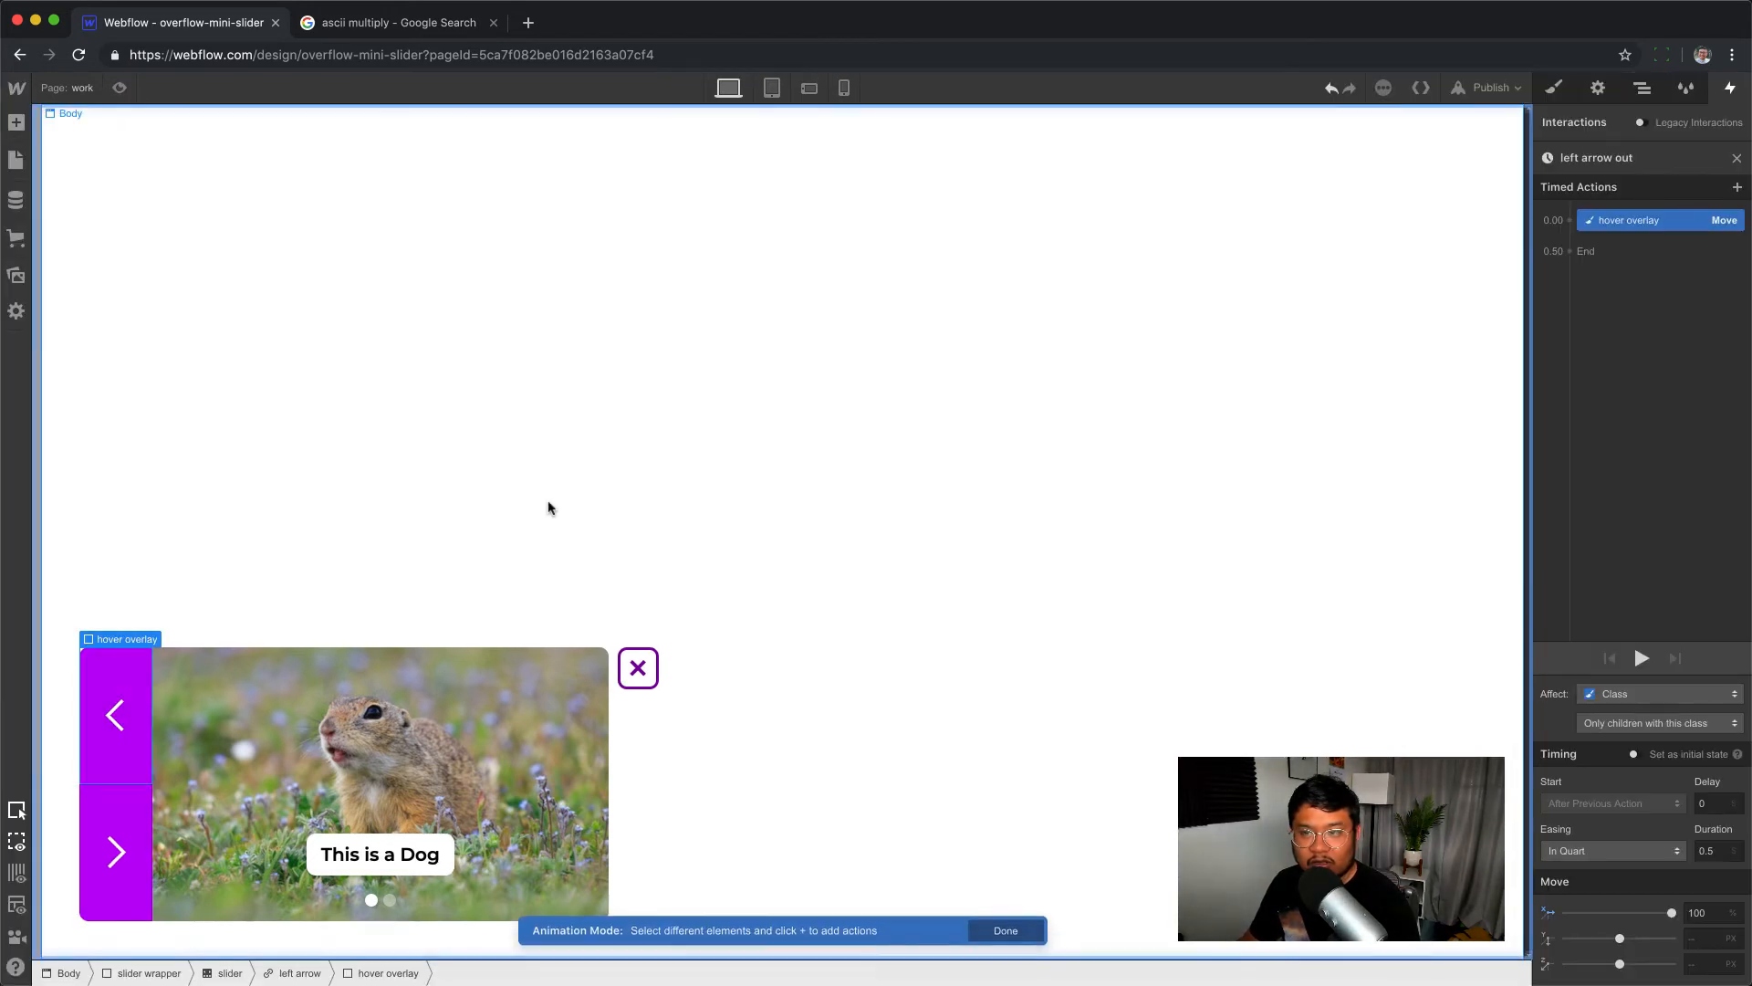
- Set the hover-out Move action's easing to Out Quart, preview it, and close the animation and mouse hover settings
left_click(1614, 849)
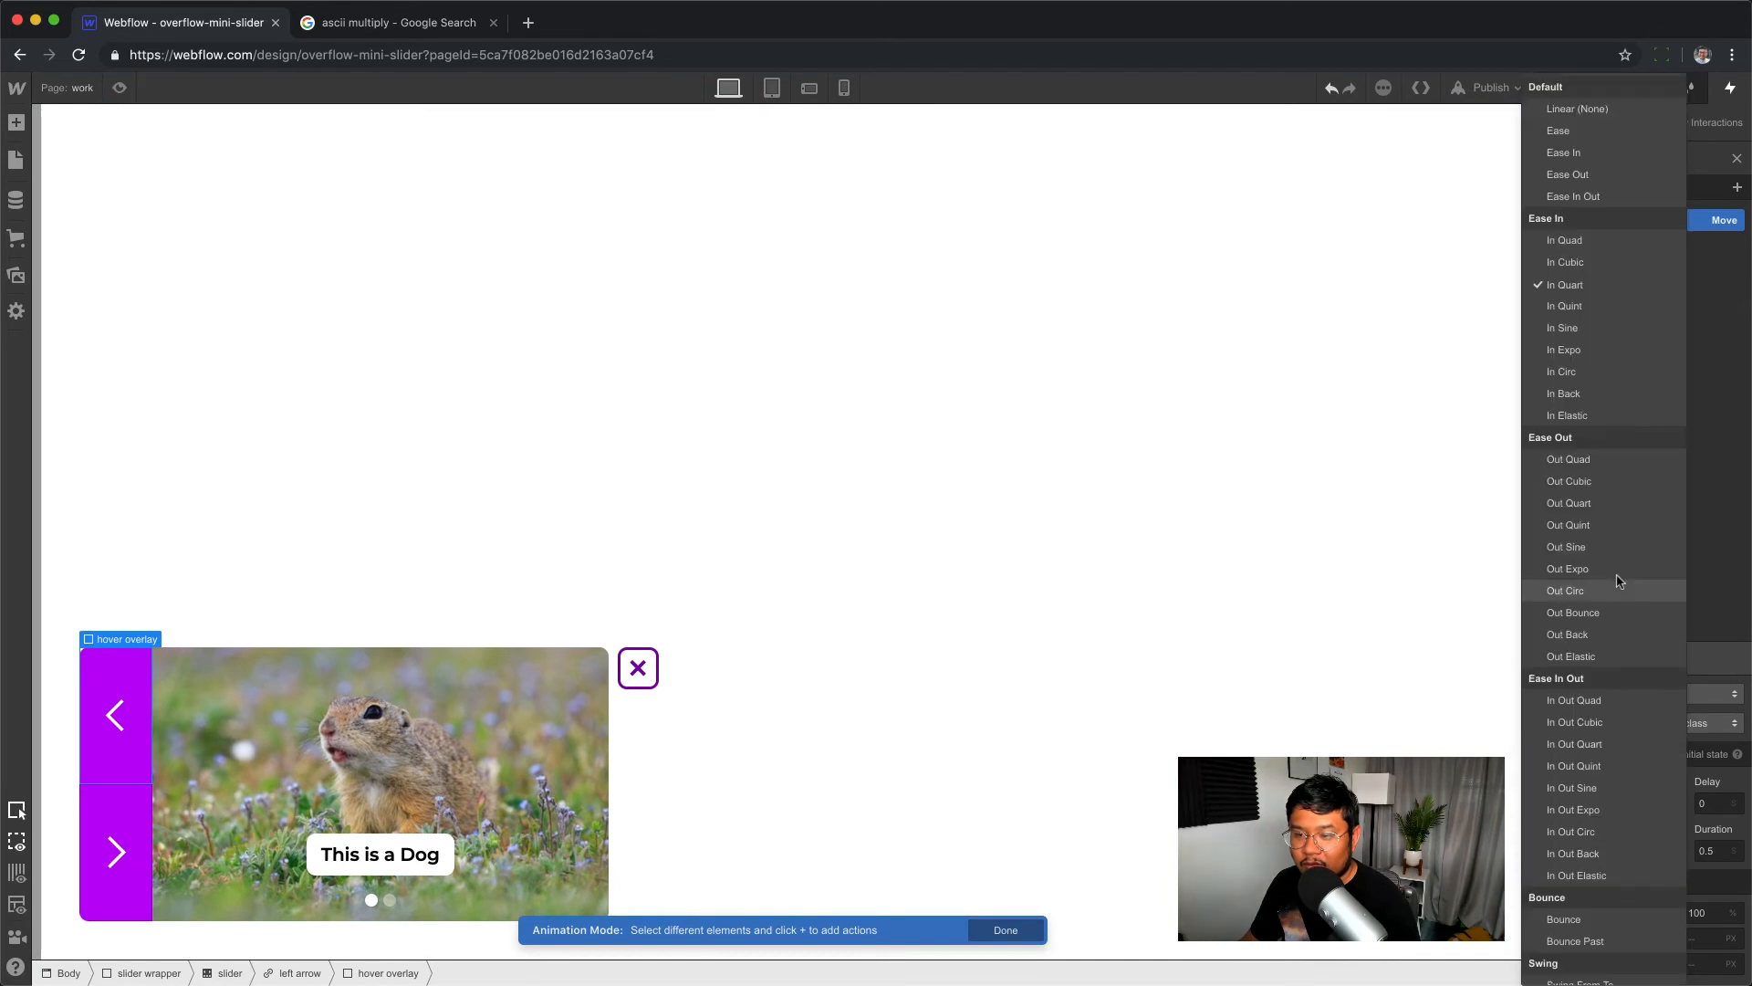
left_click(1618, 503)
left_click(119, 87)
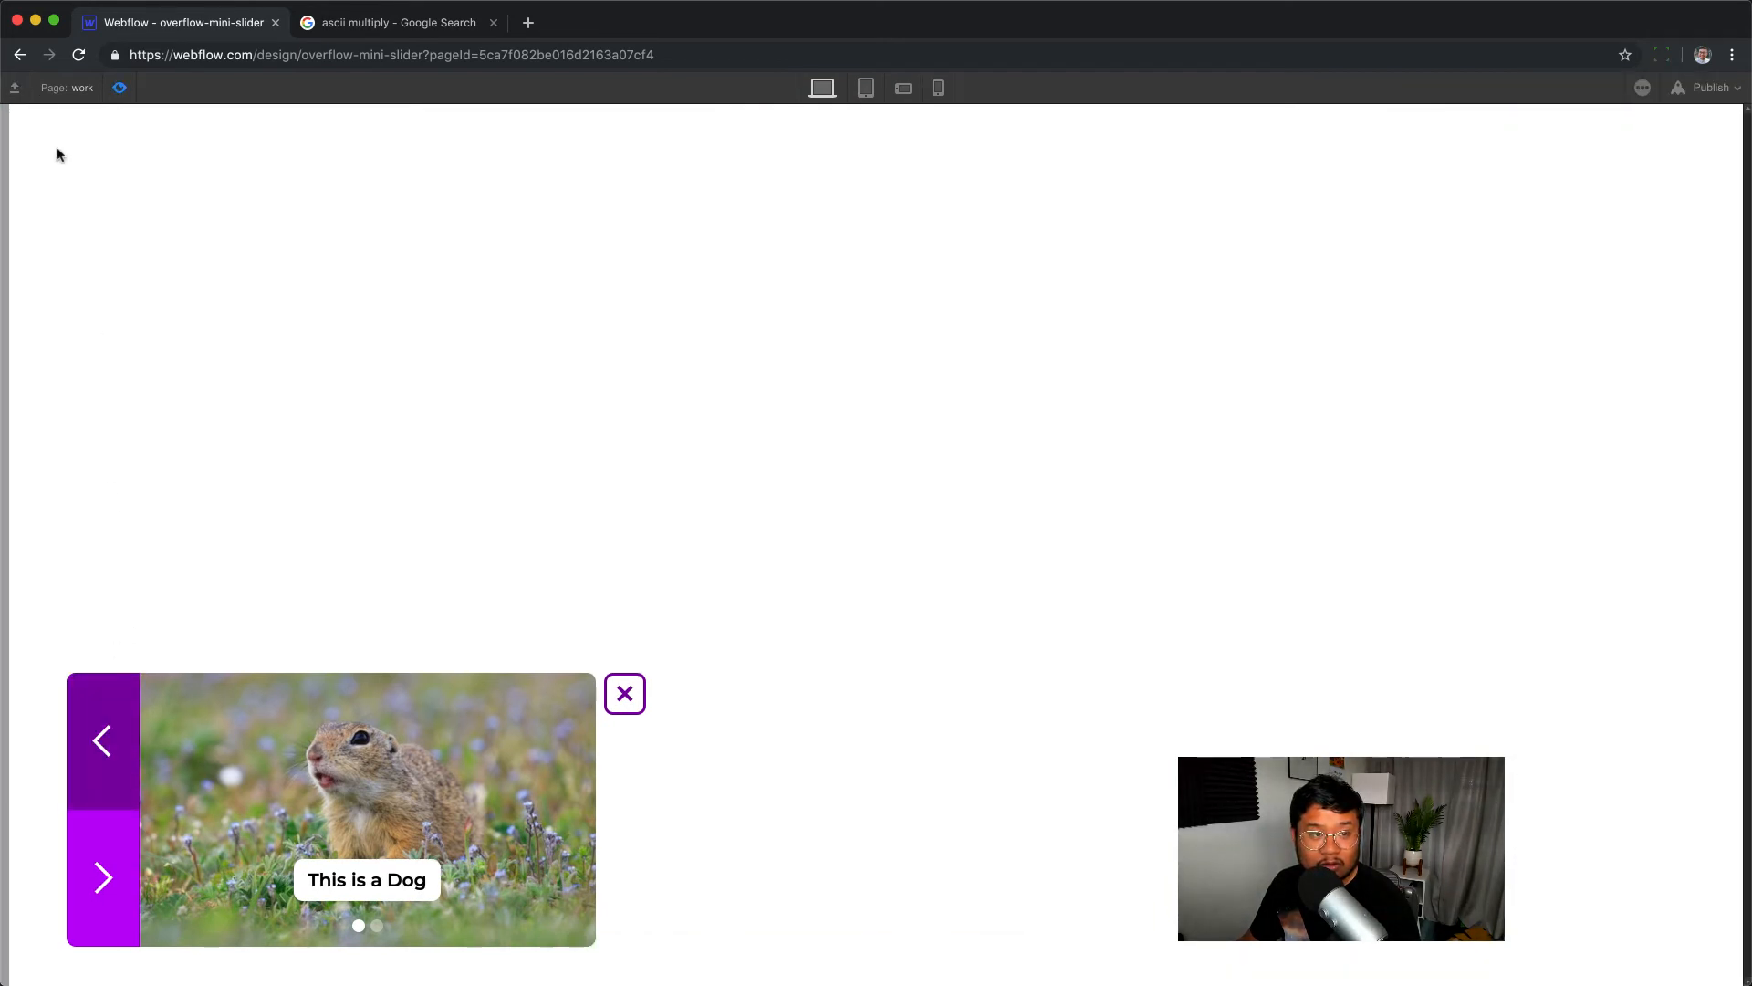
left_click(120, 87)
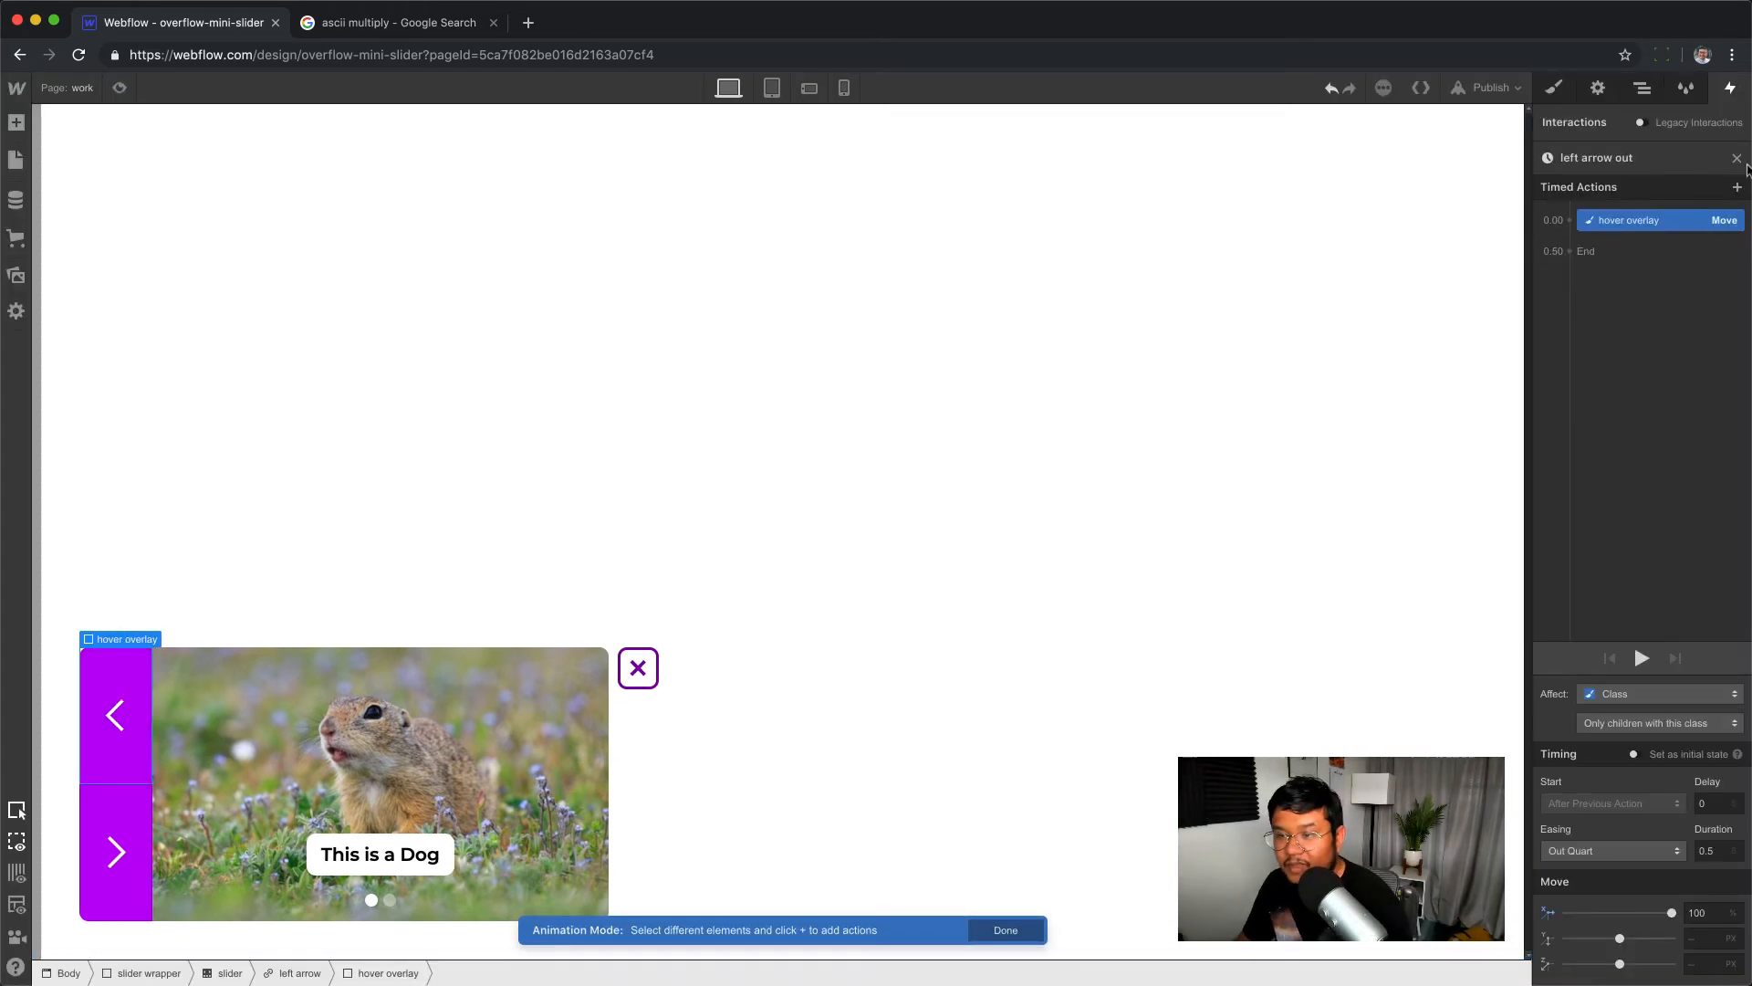
left_click(1737, 159)
left_click(1736, 159)
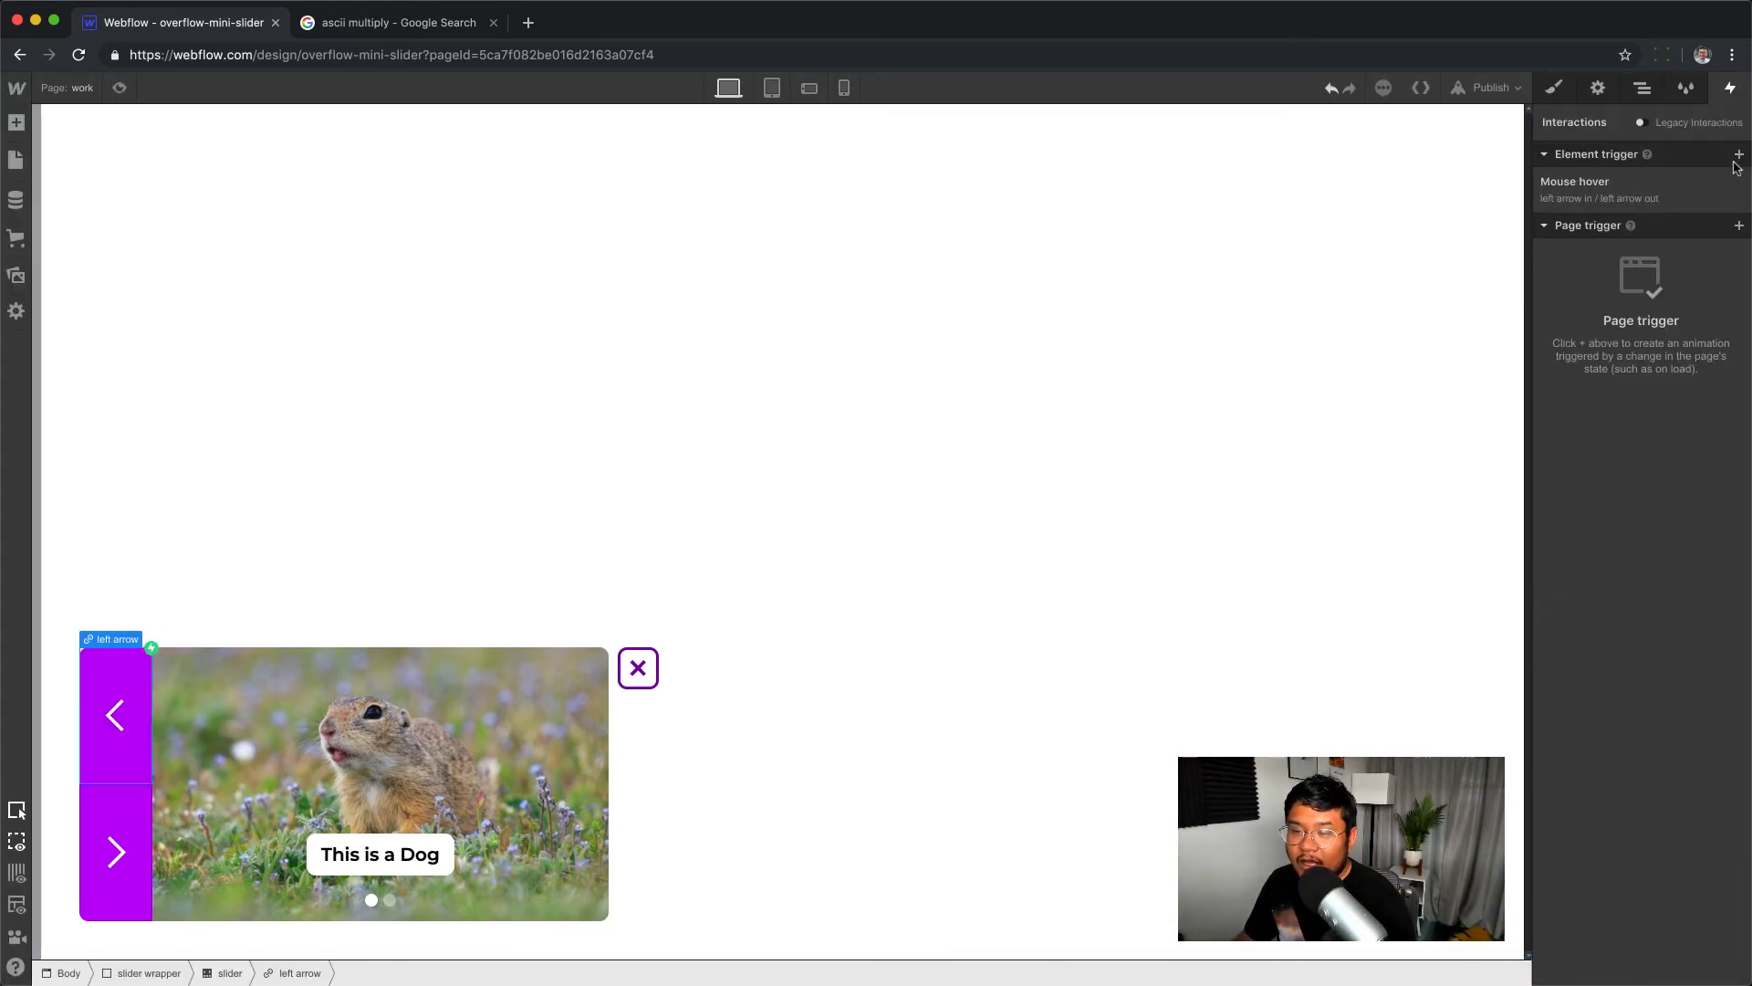
- Give the icon inside the left arrow a new class named "arrow icon"
left_click(1642, 88)
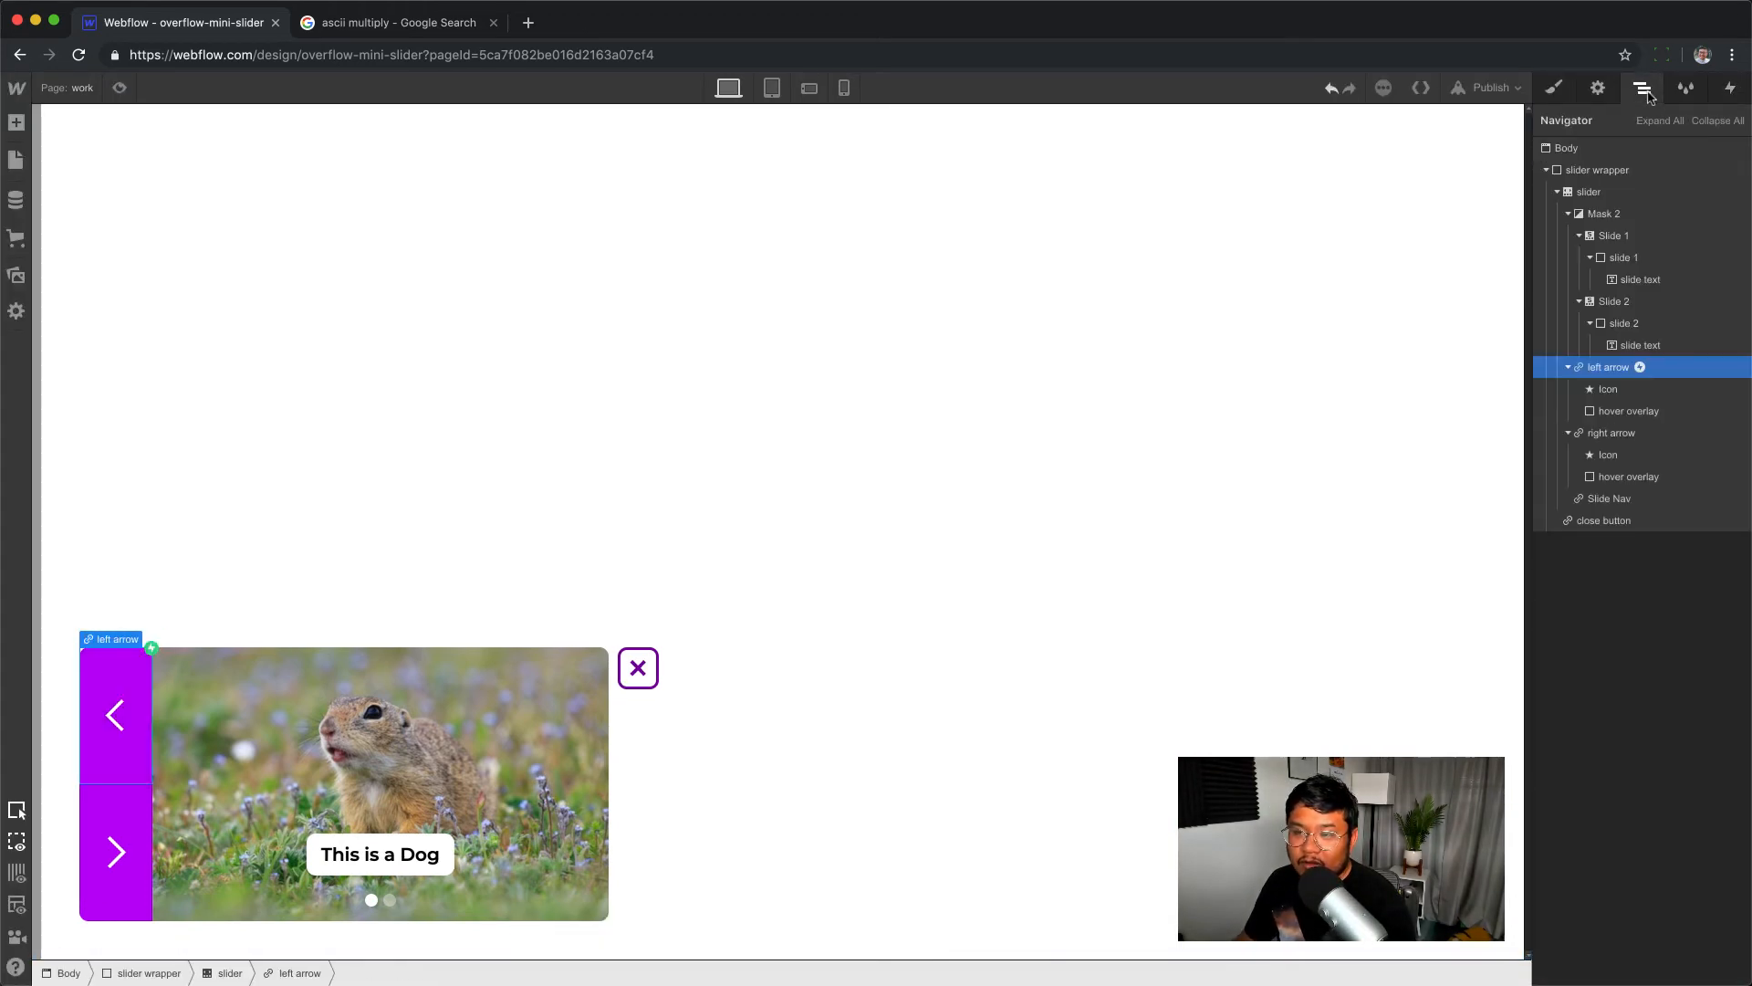
left_click(1616, 391)
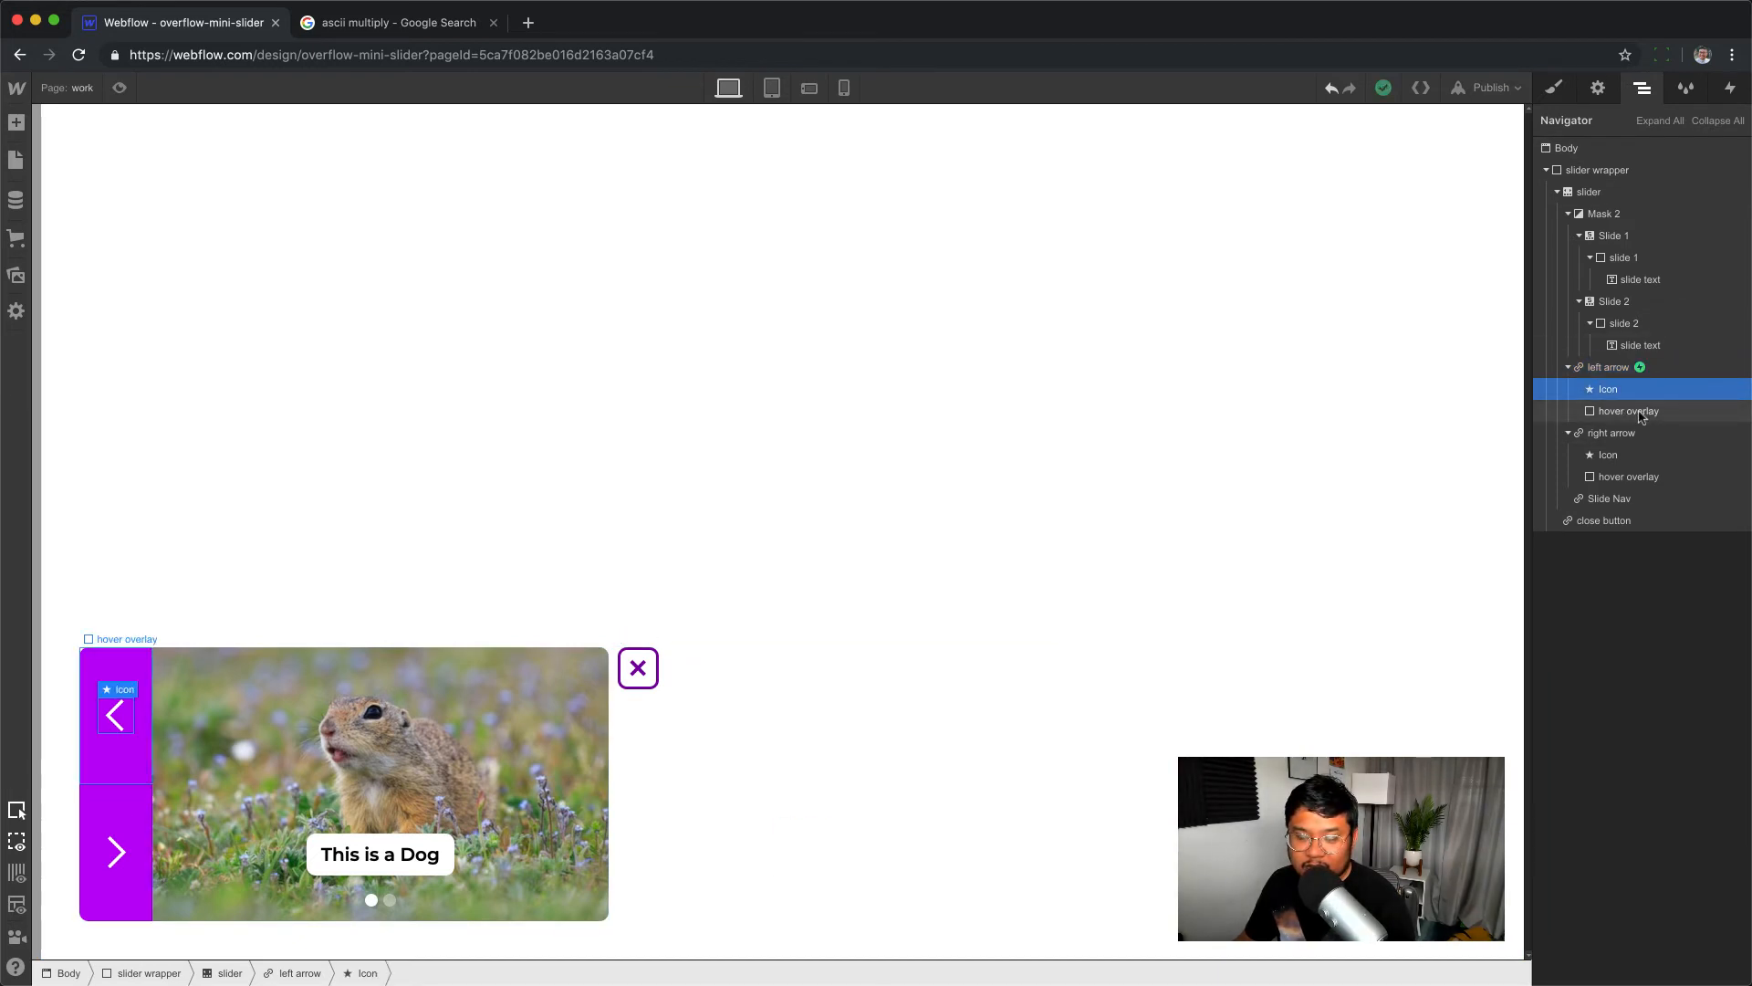
left_click(1613, 414)
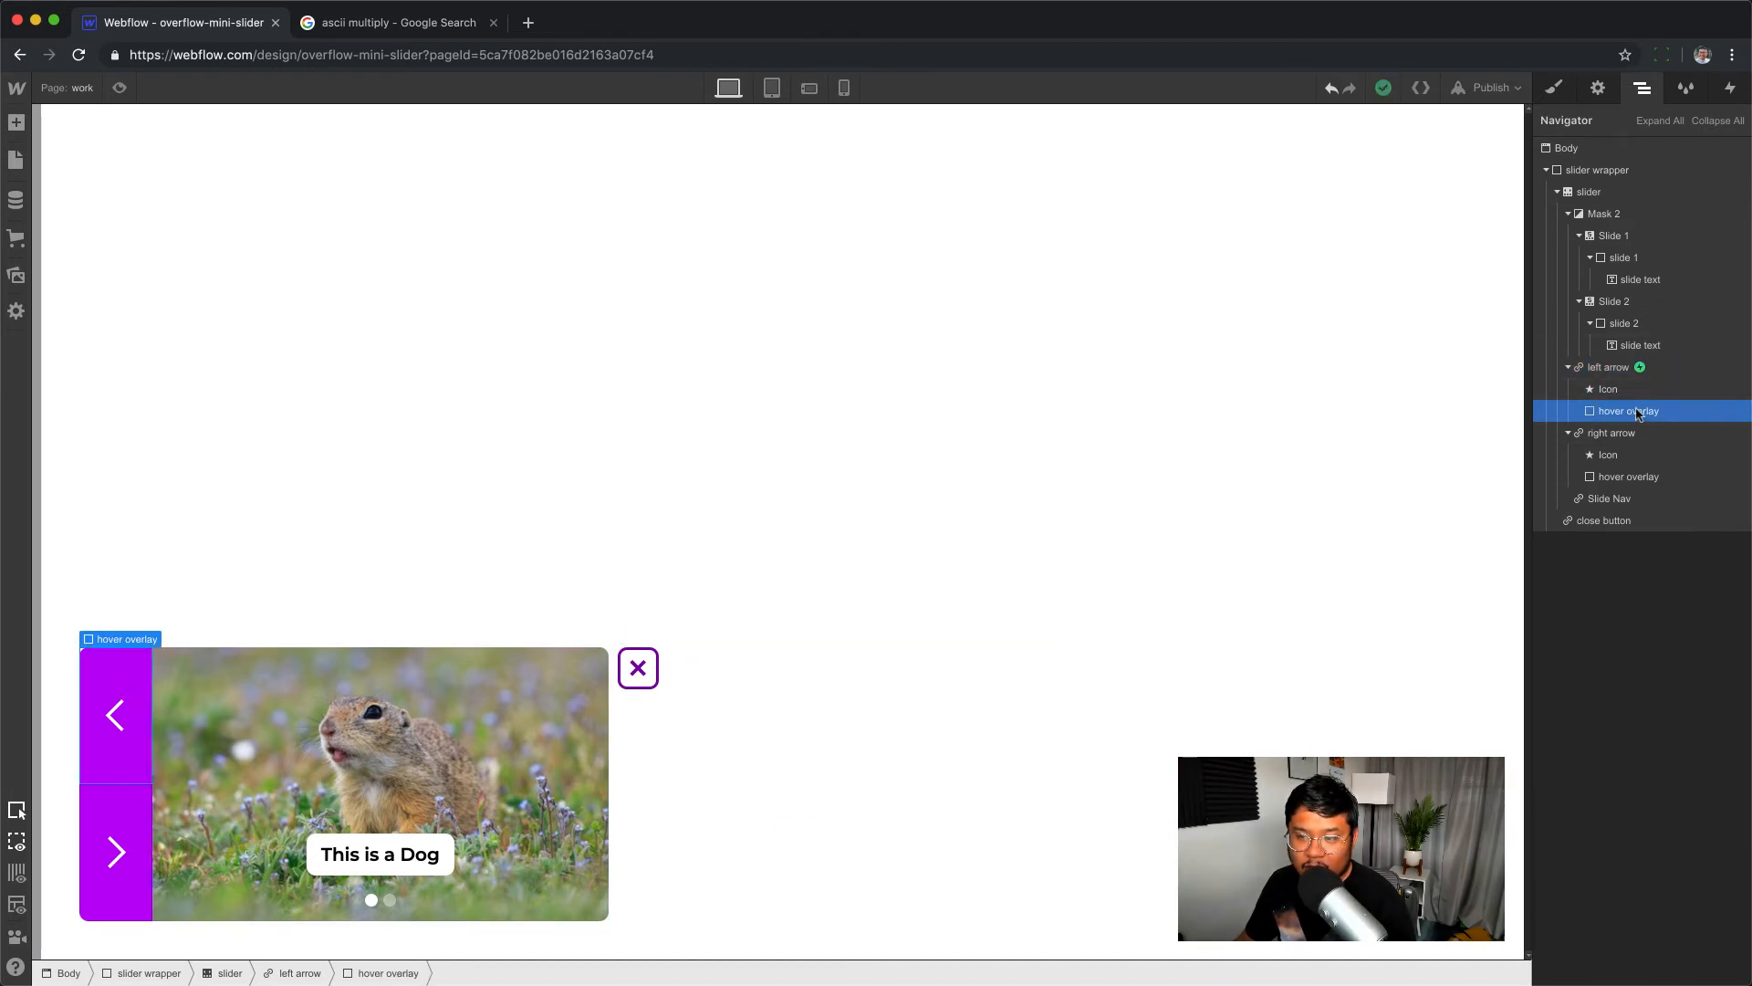
left_click(1688, 390)
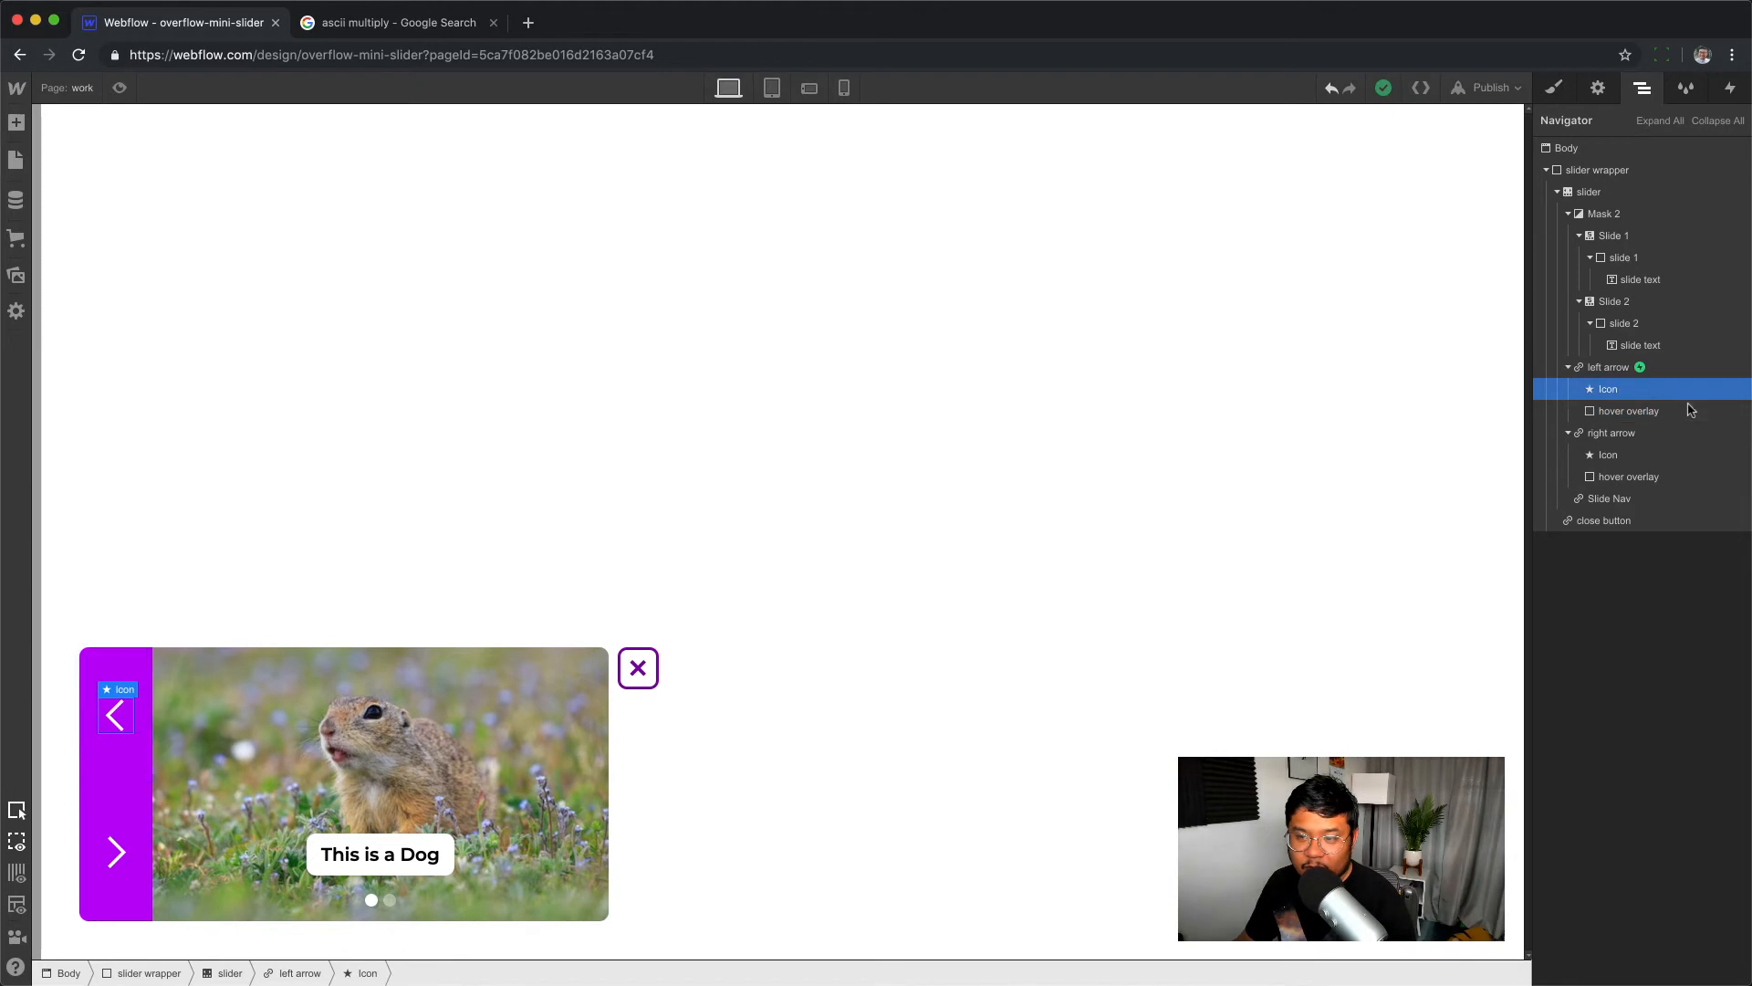
left_click(1554, 88)
left_click(1636, 169)
type("arro")
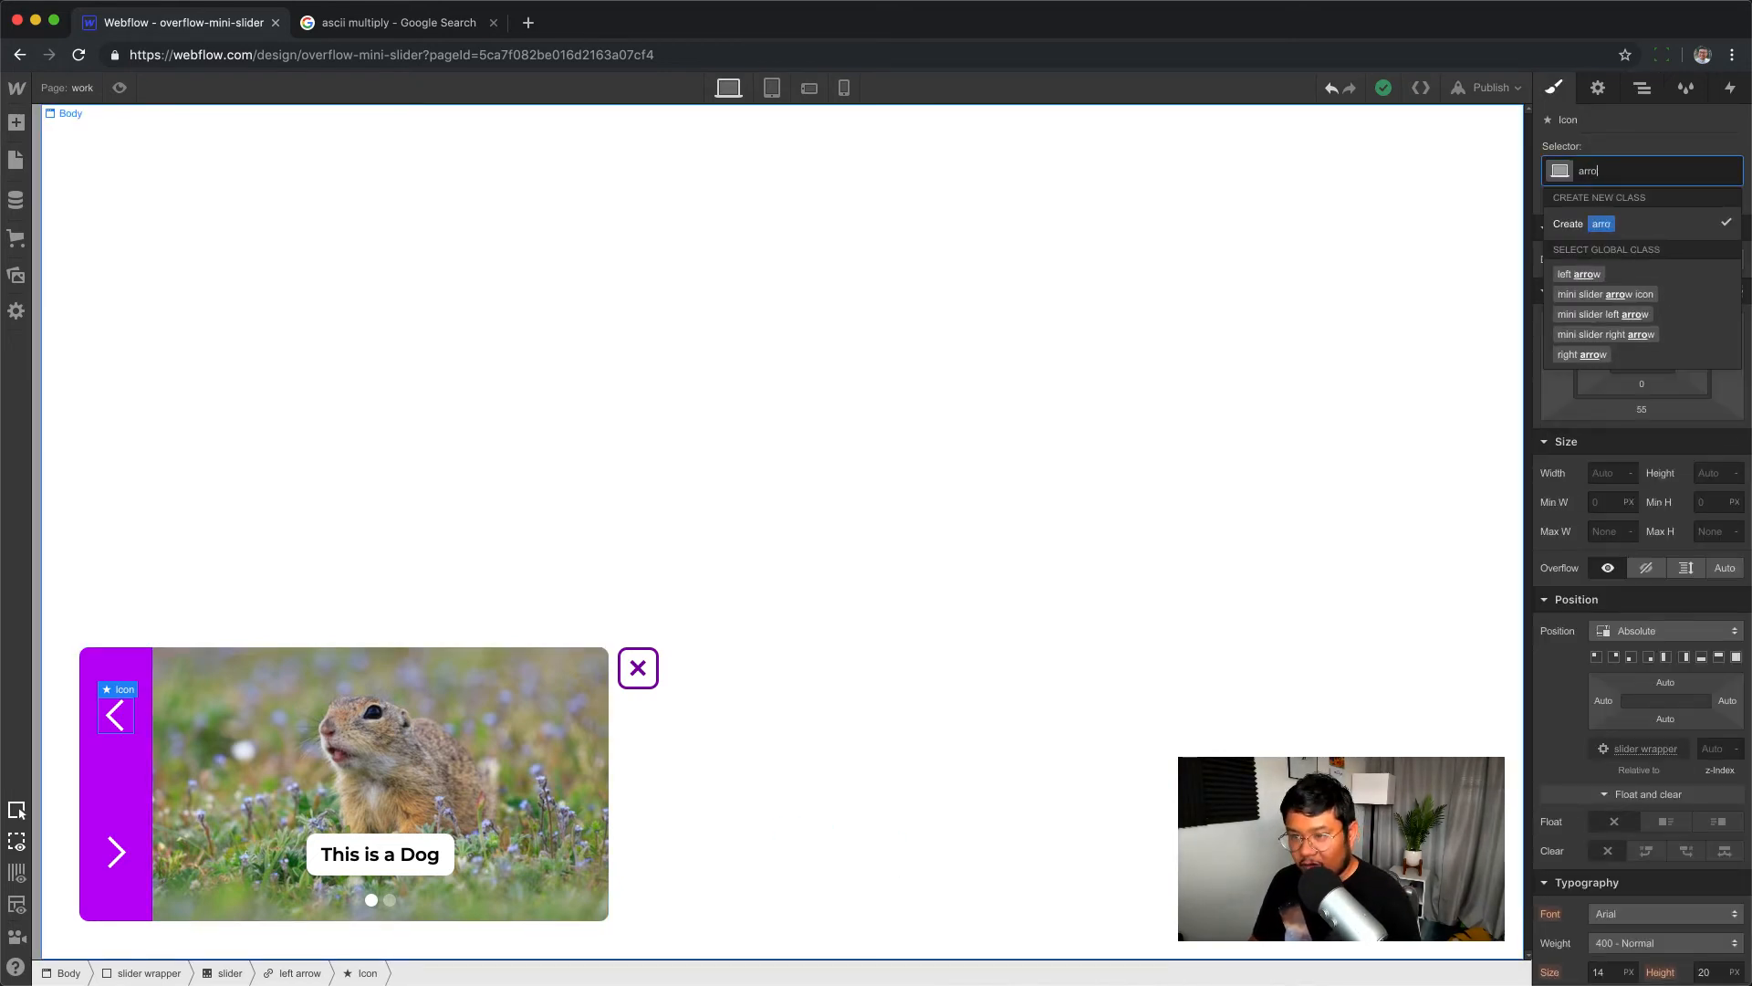
type("w uco")
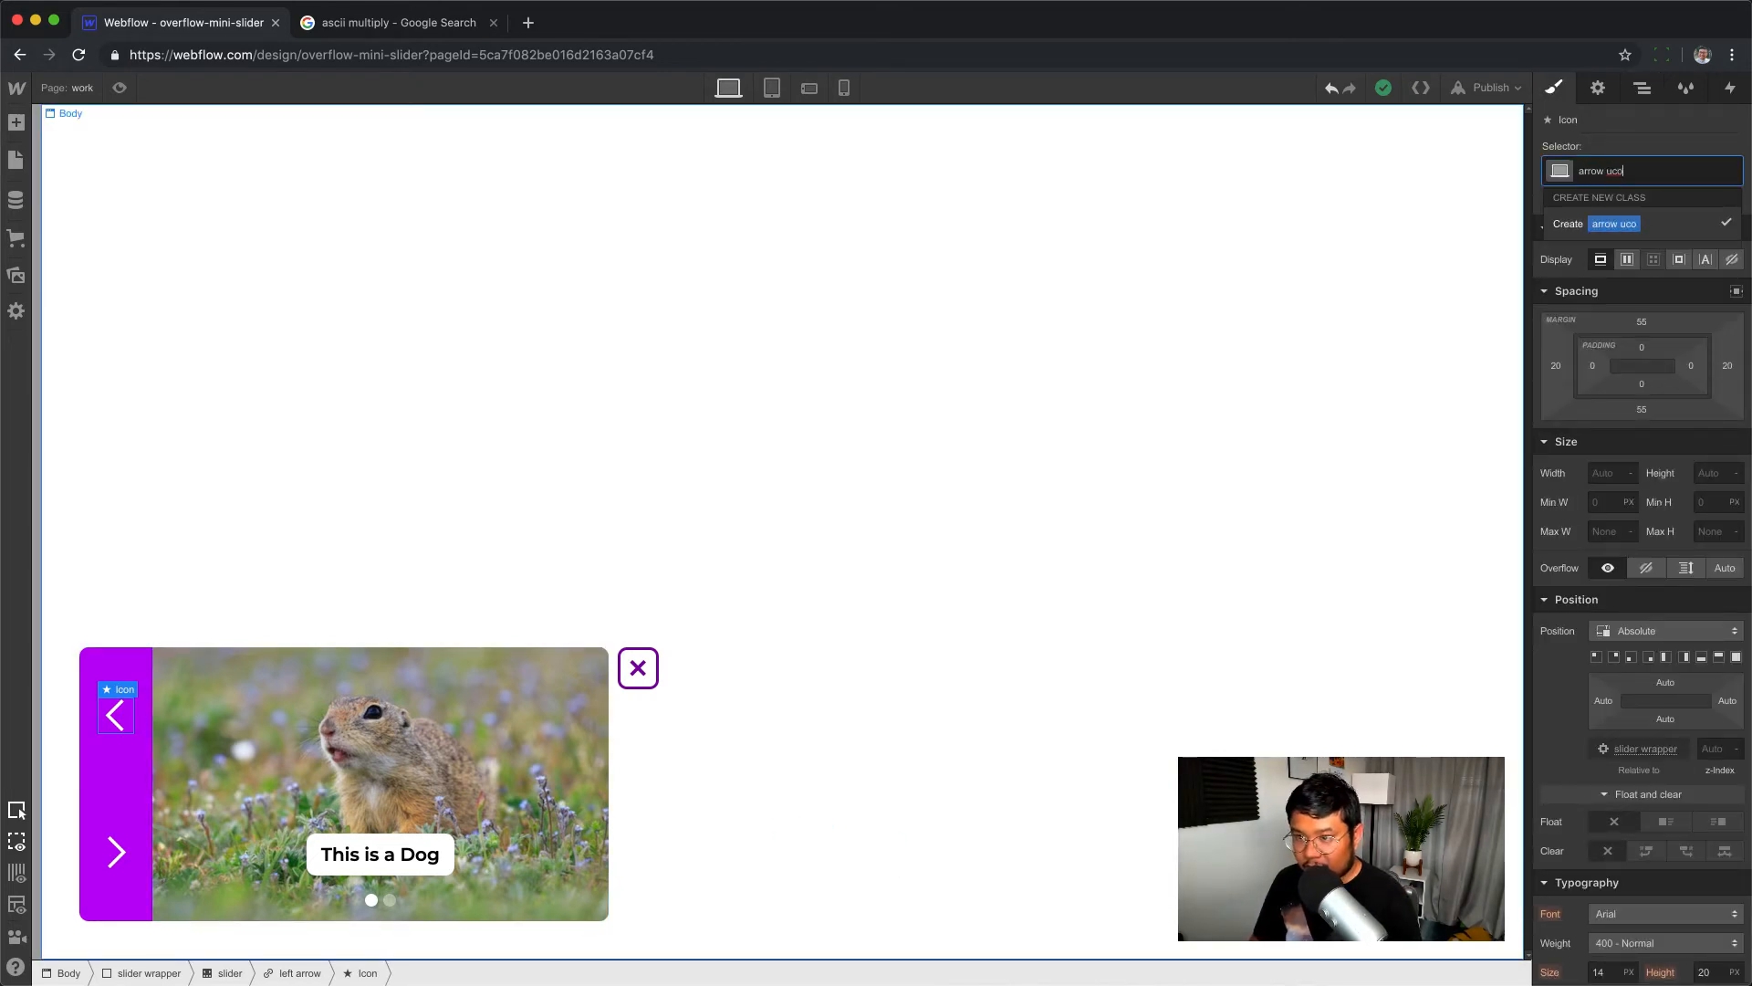
key("BackSpace")
type("icon")
key("Return")
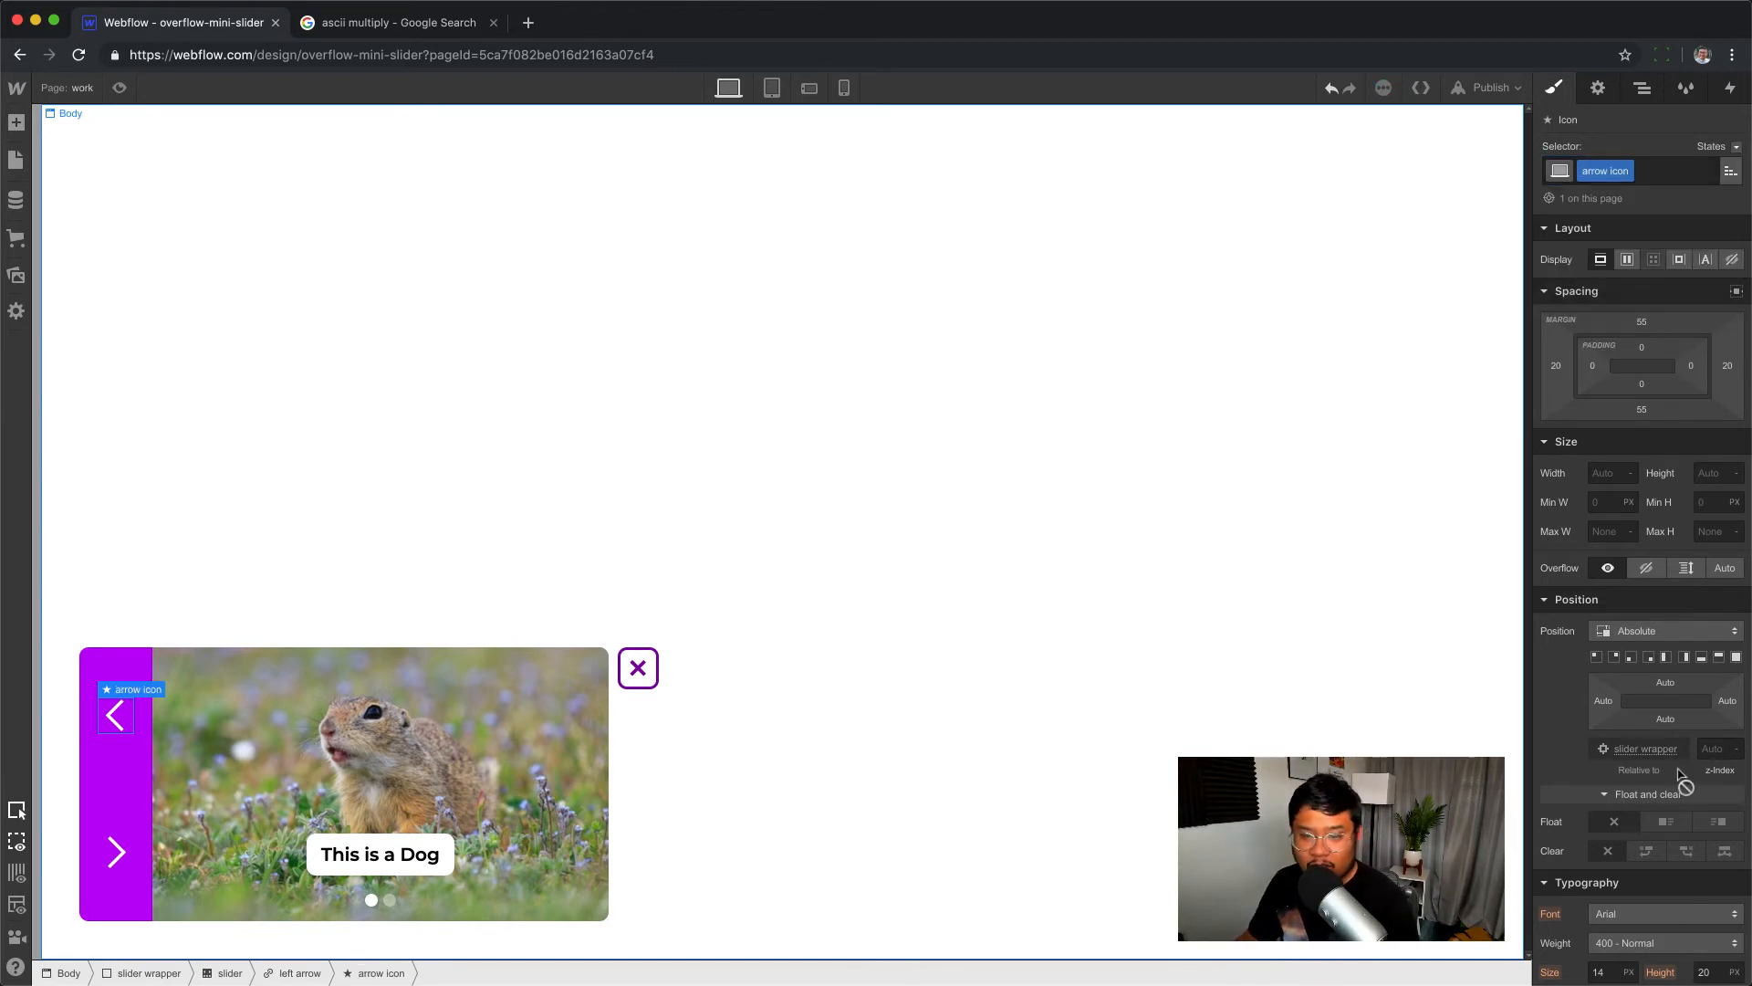
- Set the arrow icon's z-index to 1 and preview the left arrow's hover animation
left_click(1720, 747)
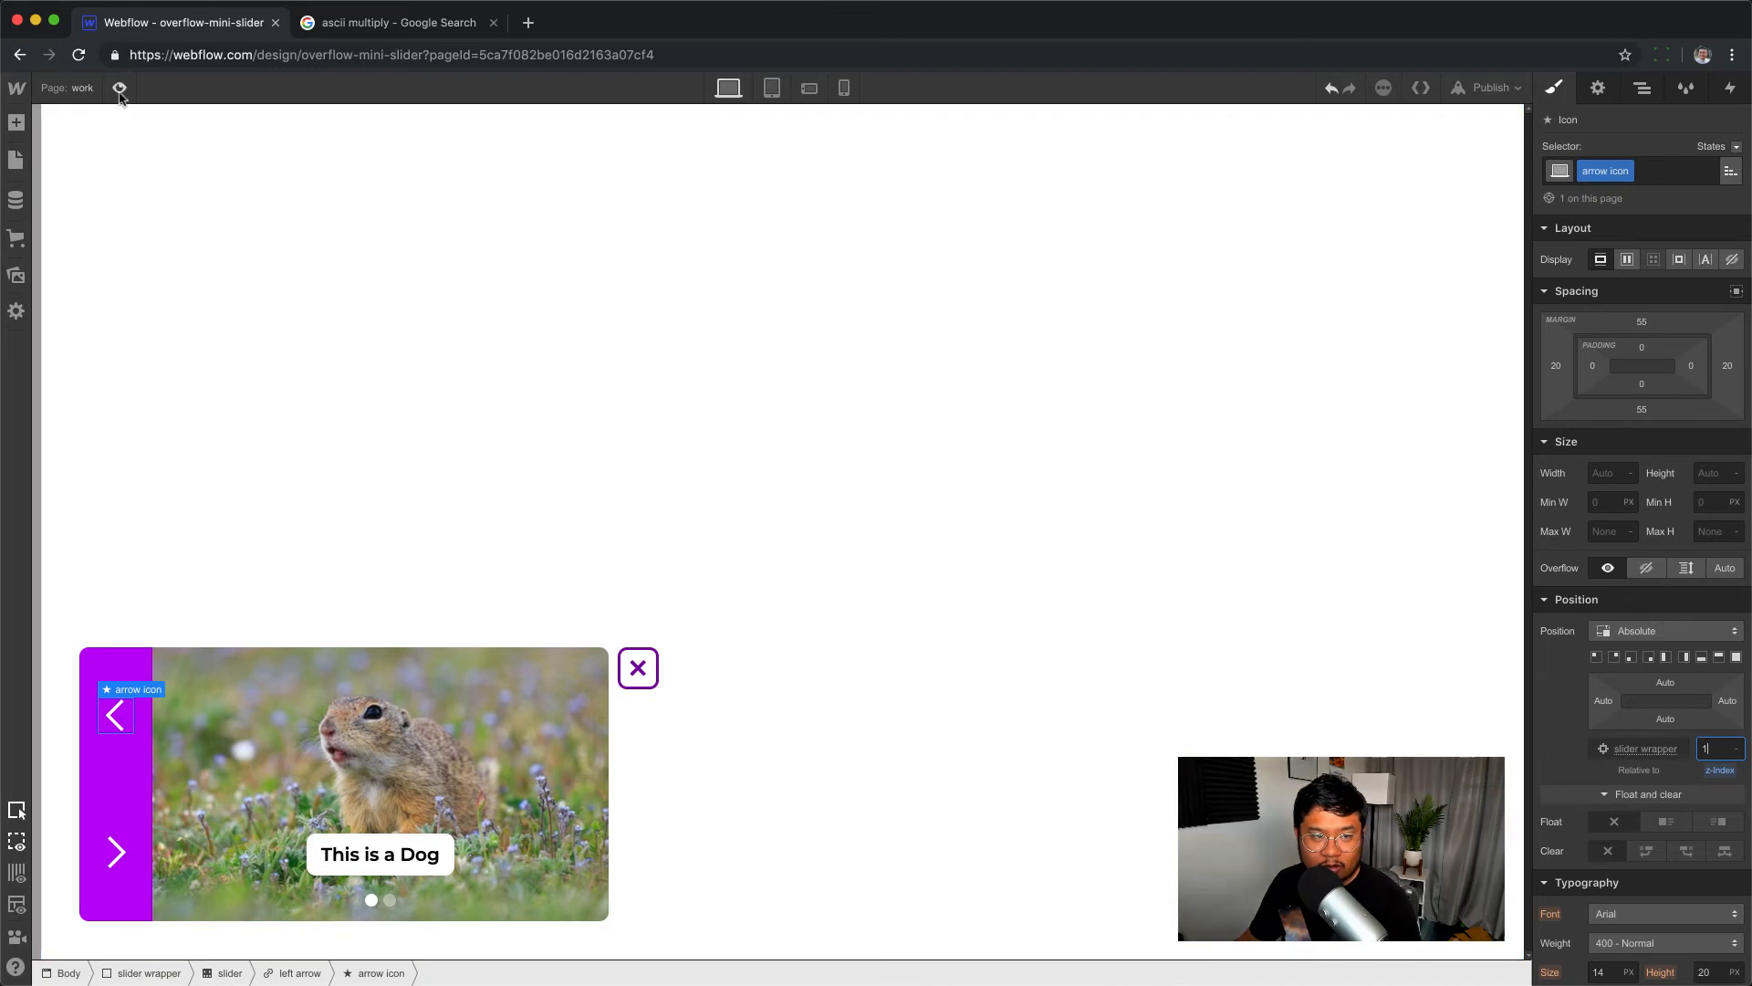
key("super+shift+p")
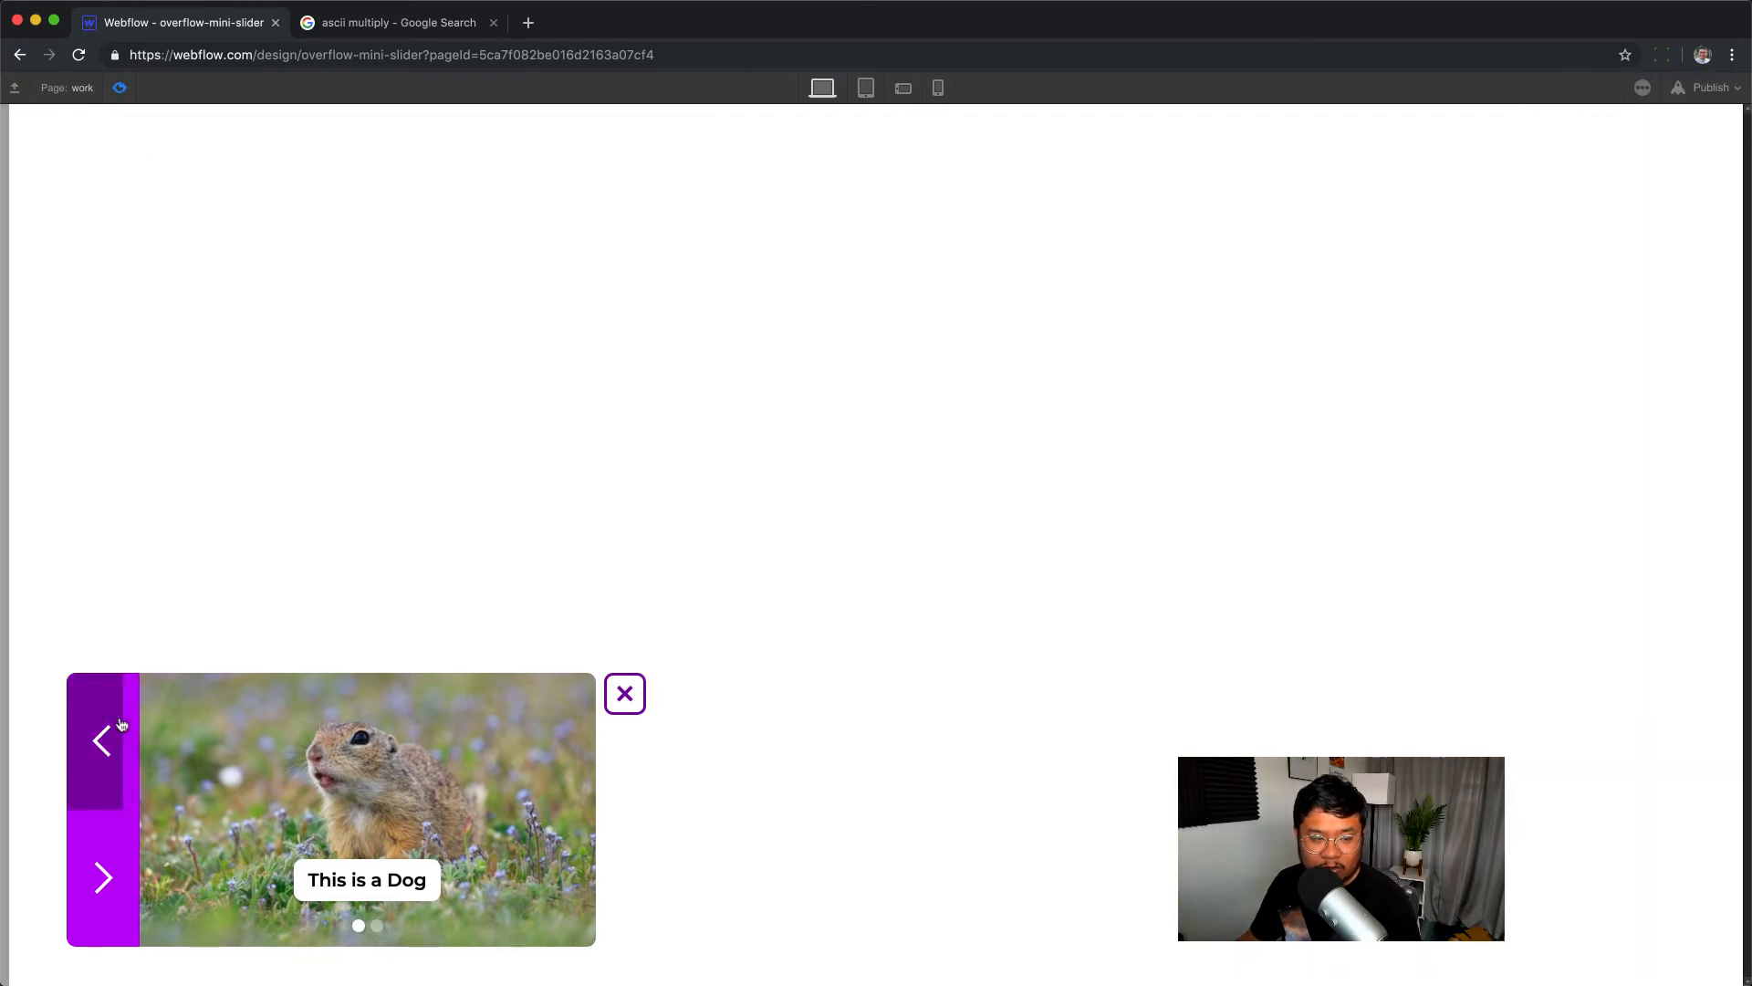
- Exit the preview and review the style settings of the left arrow's hover overlay
left_click(120, 86)
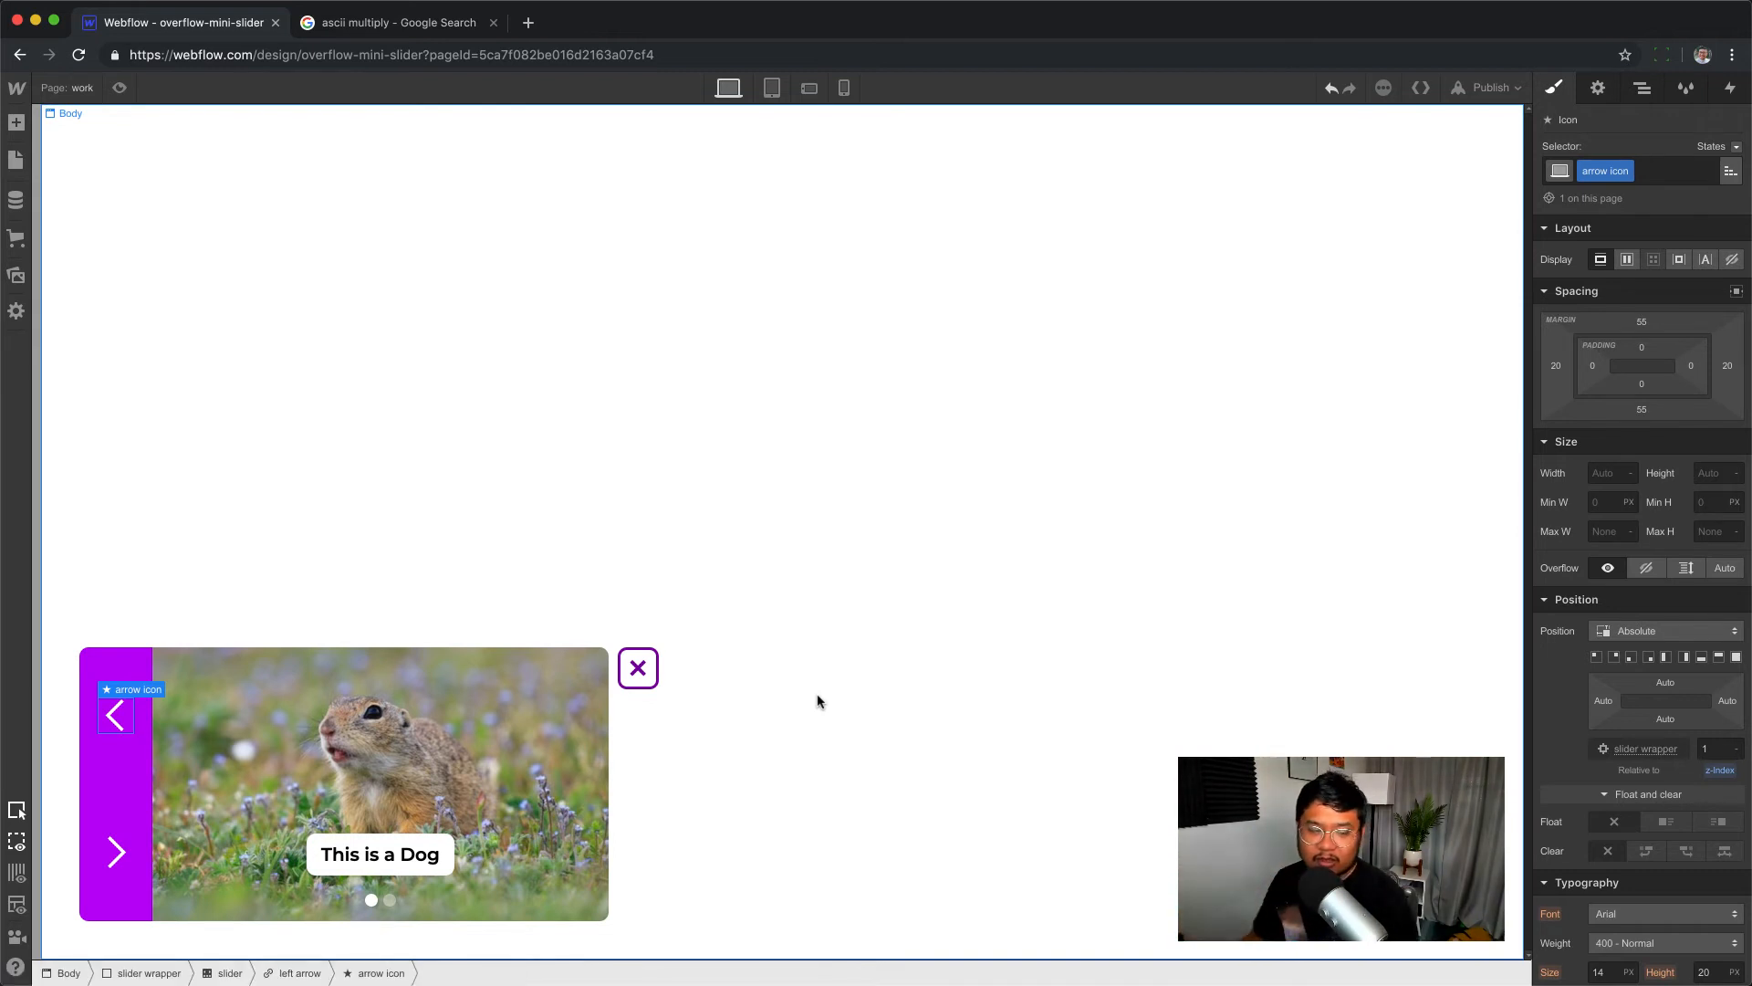
left_click(135, 668)
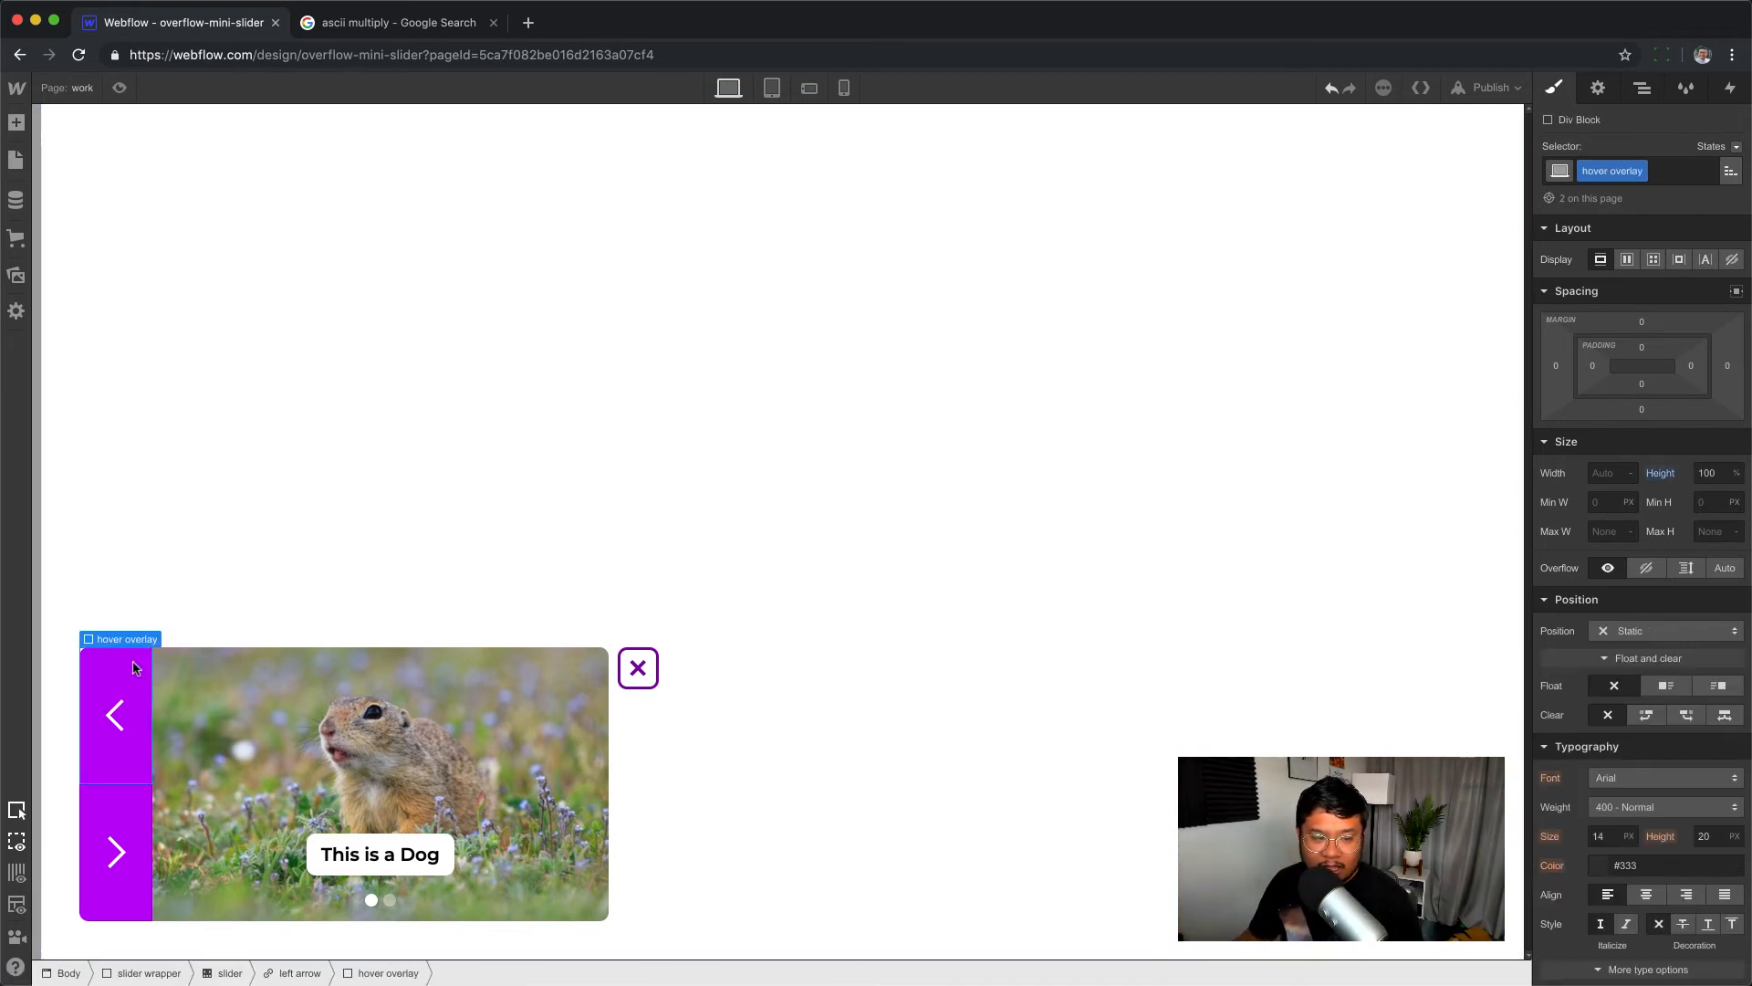
scroll(1677, 769, "down", 5)
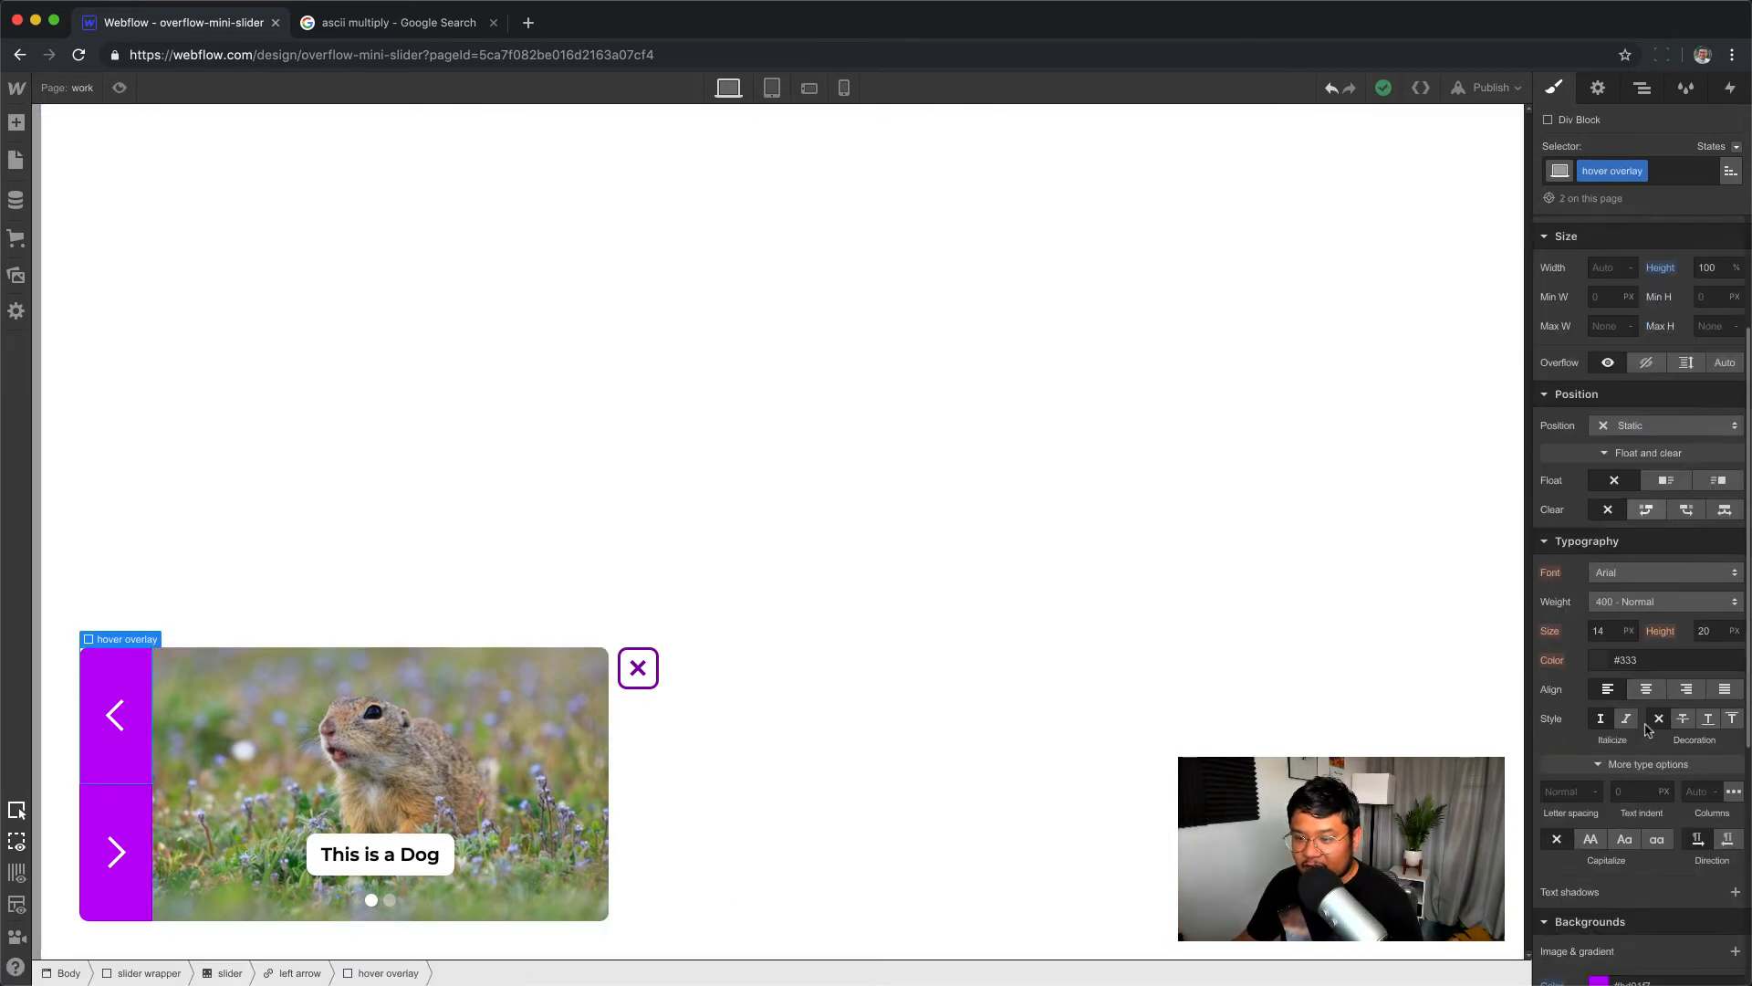
scroll(1677, 769, "up", 5)
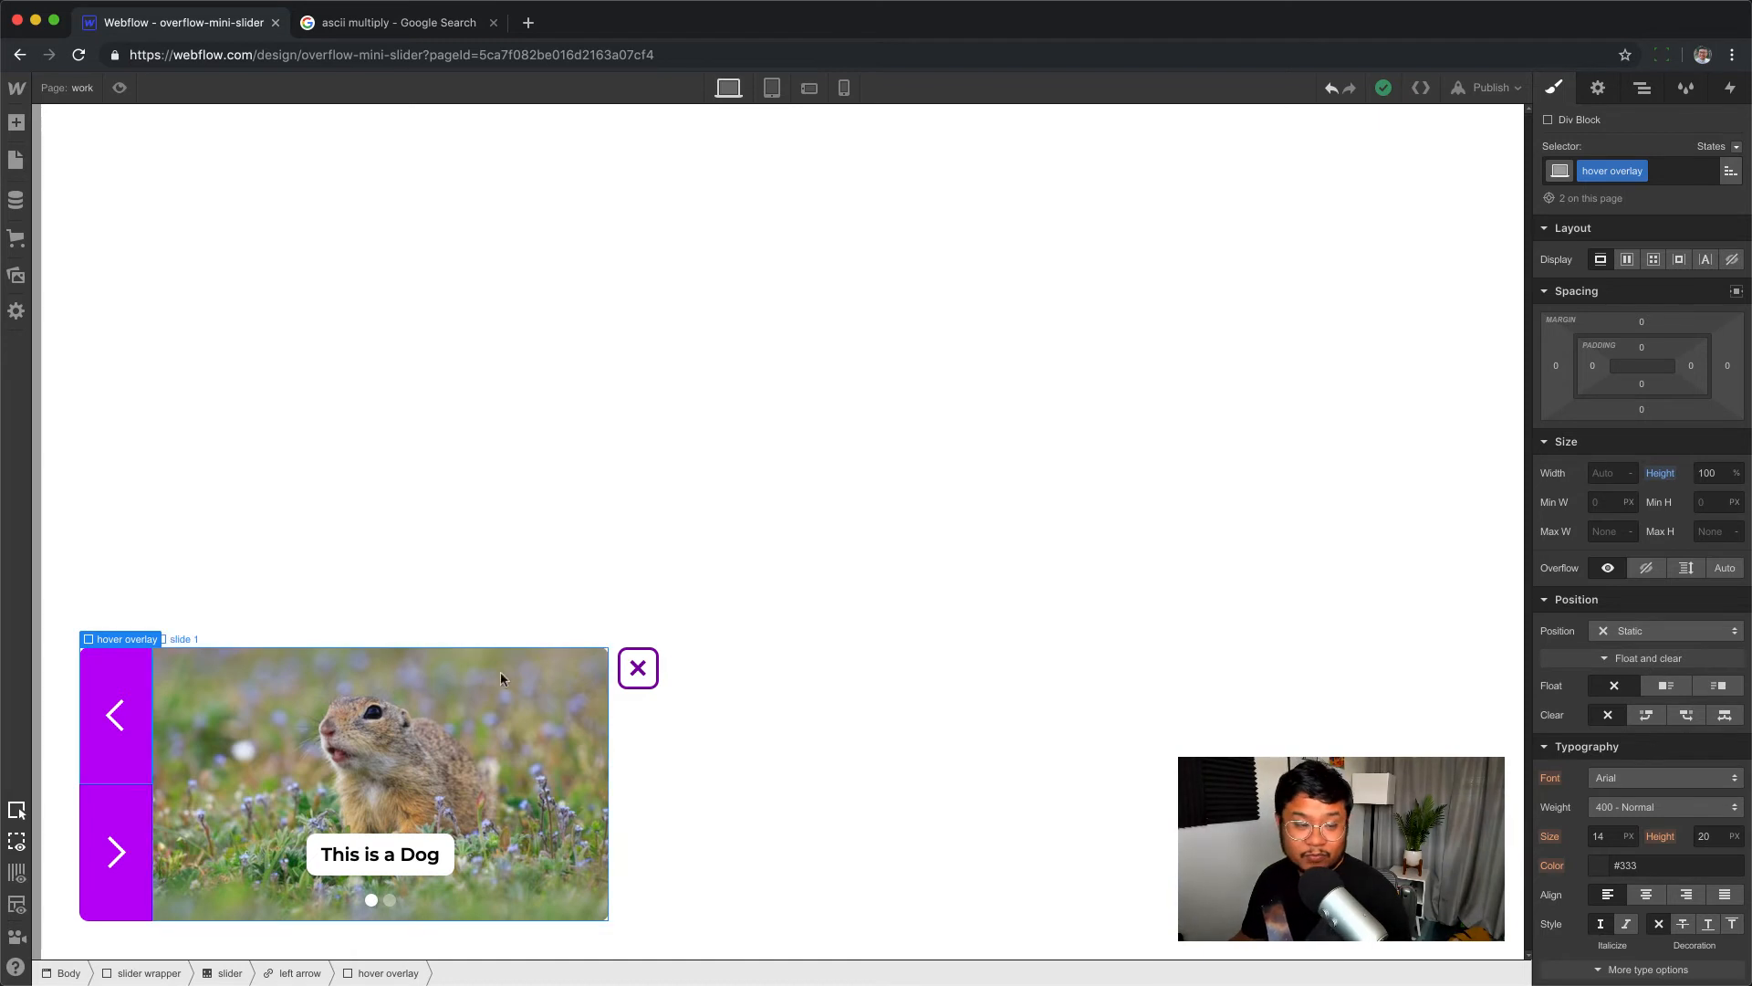
- Apply the existing "arrow icon" class to the icon inside the right arrow
left_click(111, 730)
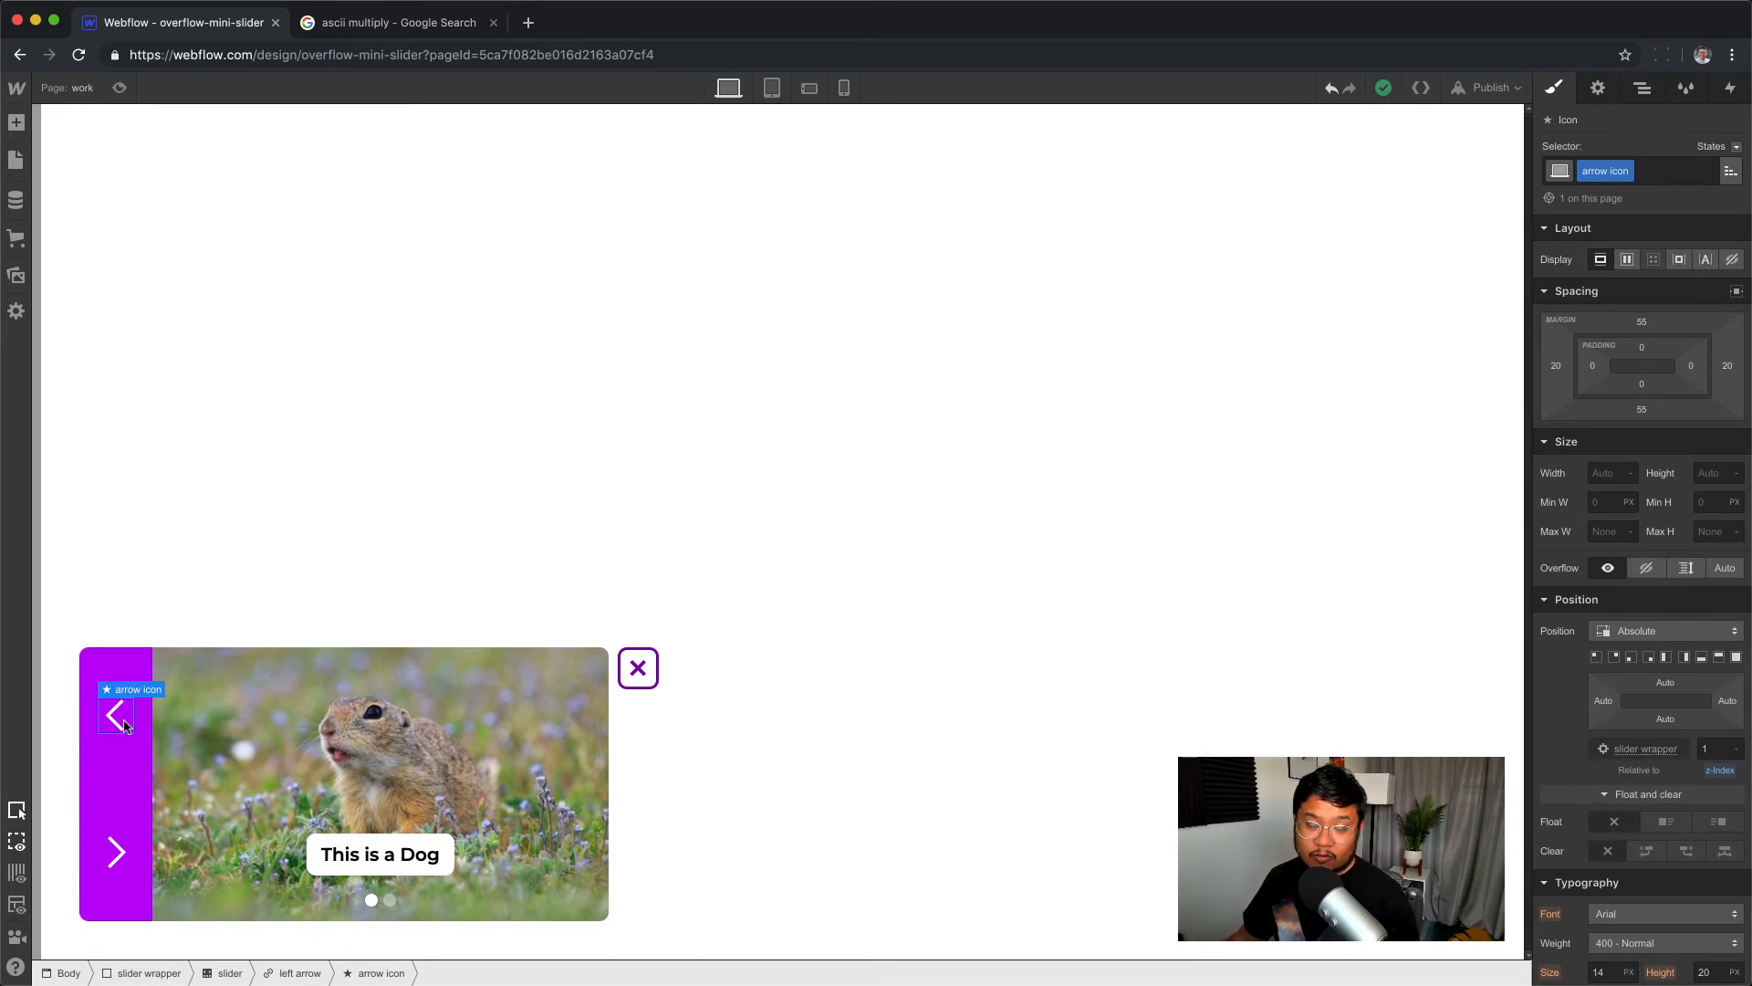
left_click(119, 858)
left_click(1642, 174)
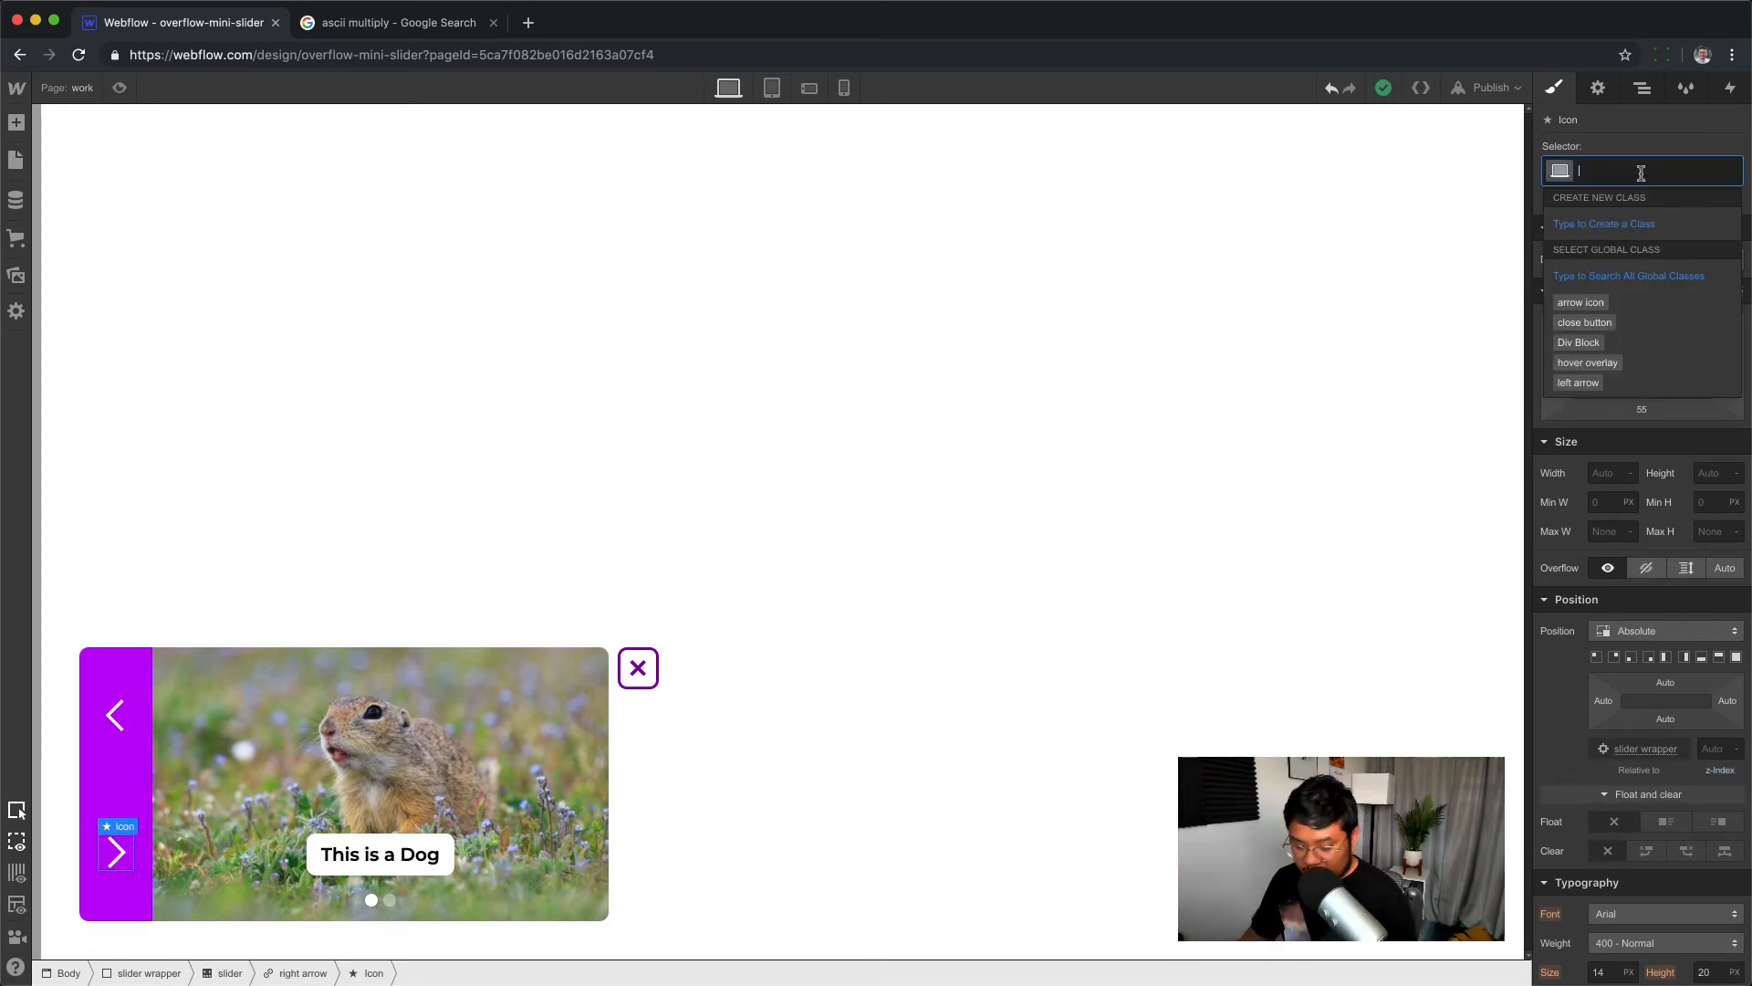
type("arro")
key("Down")
key("Return")
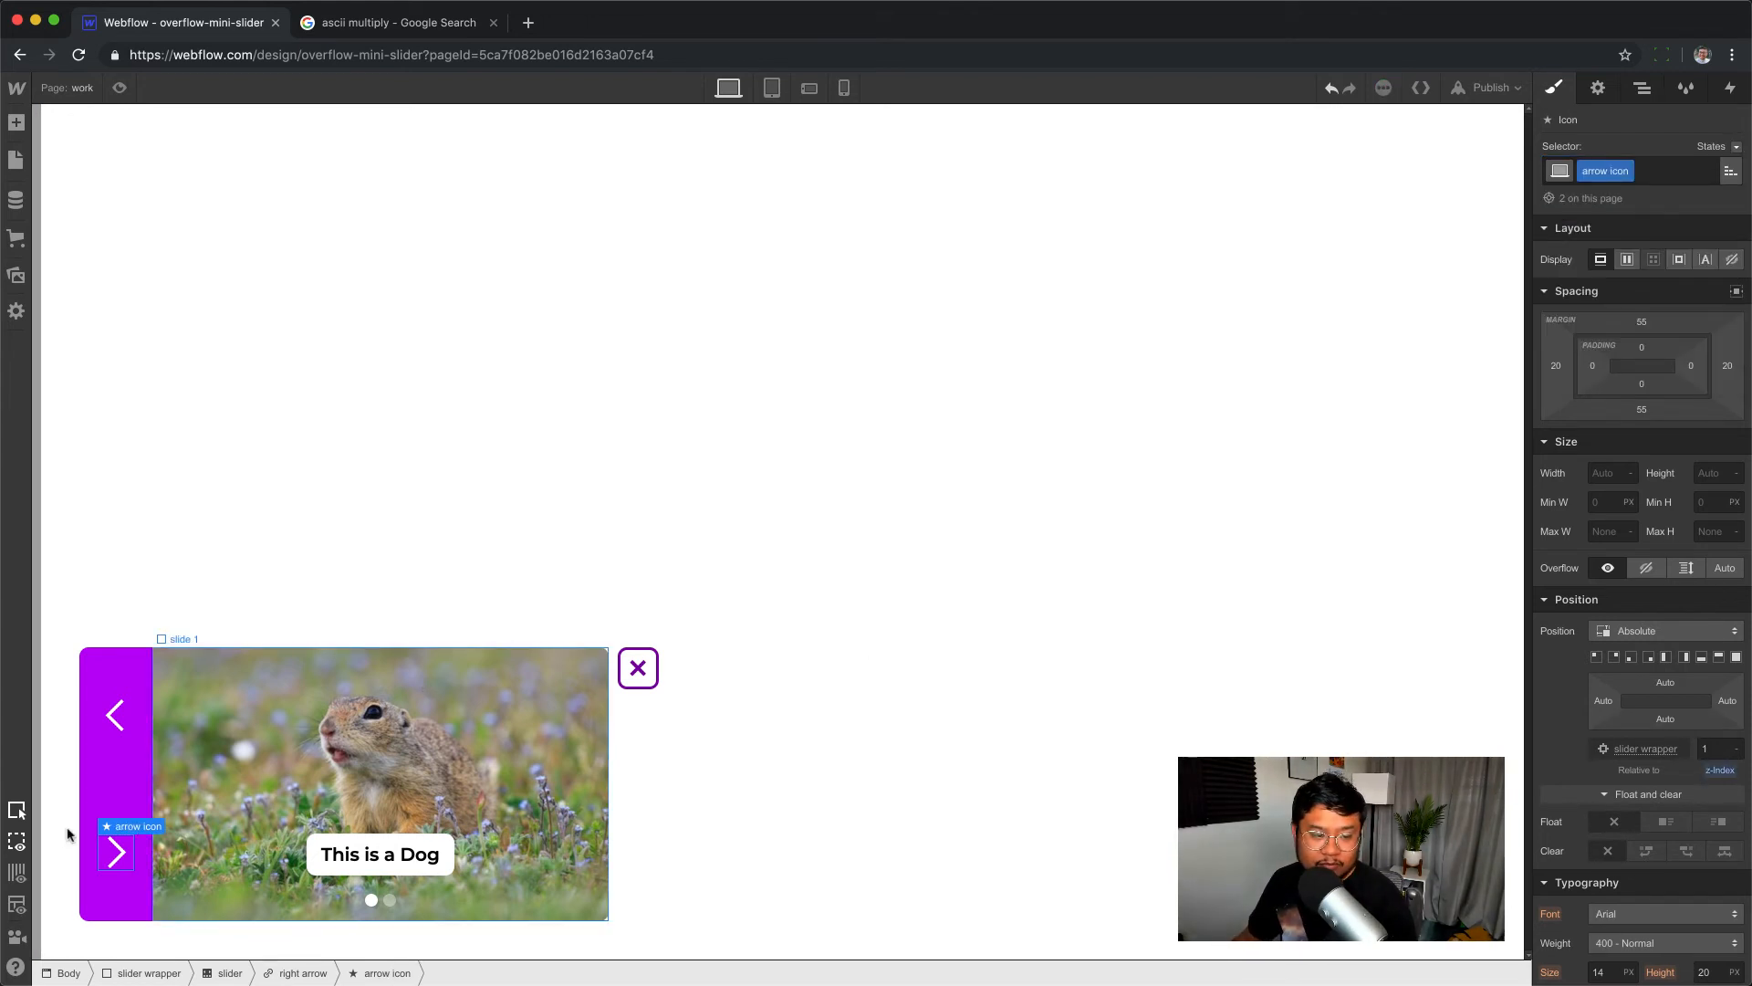
- Add a Mouse hover trigger to the right arrow link and set its On hover action to Start an Animation
left_click(111, 811)
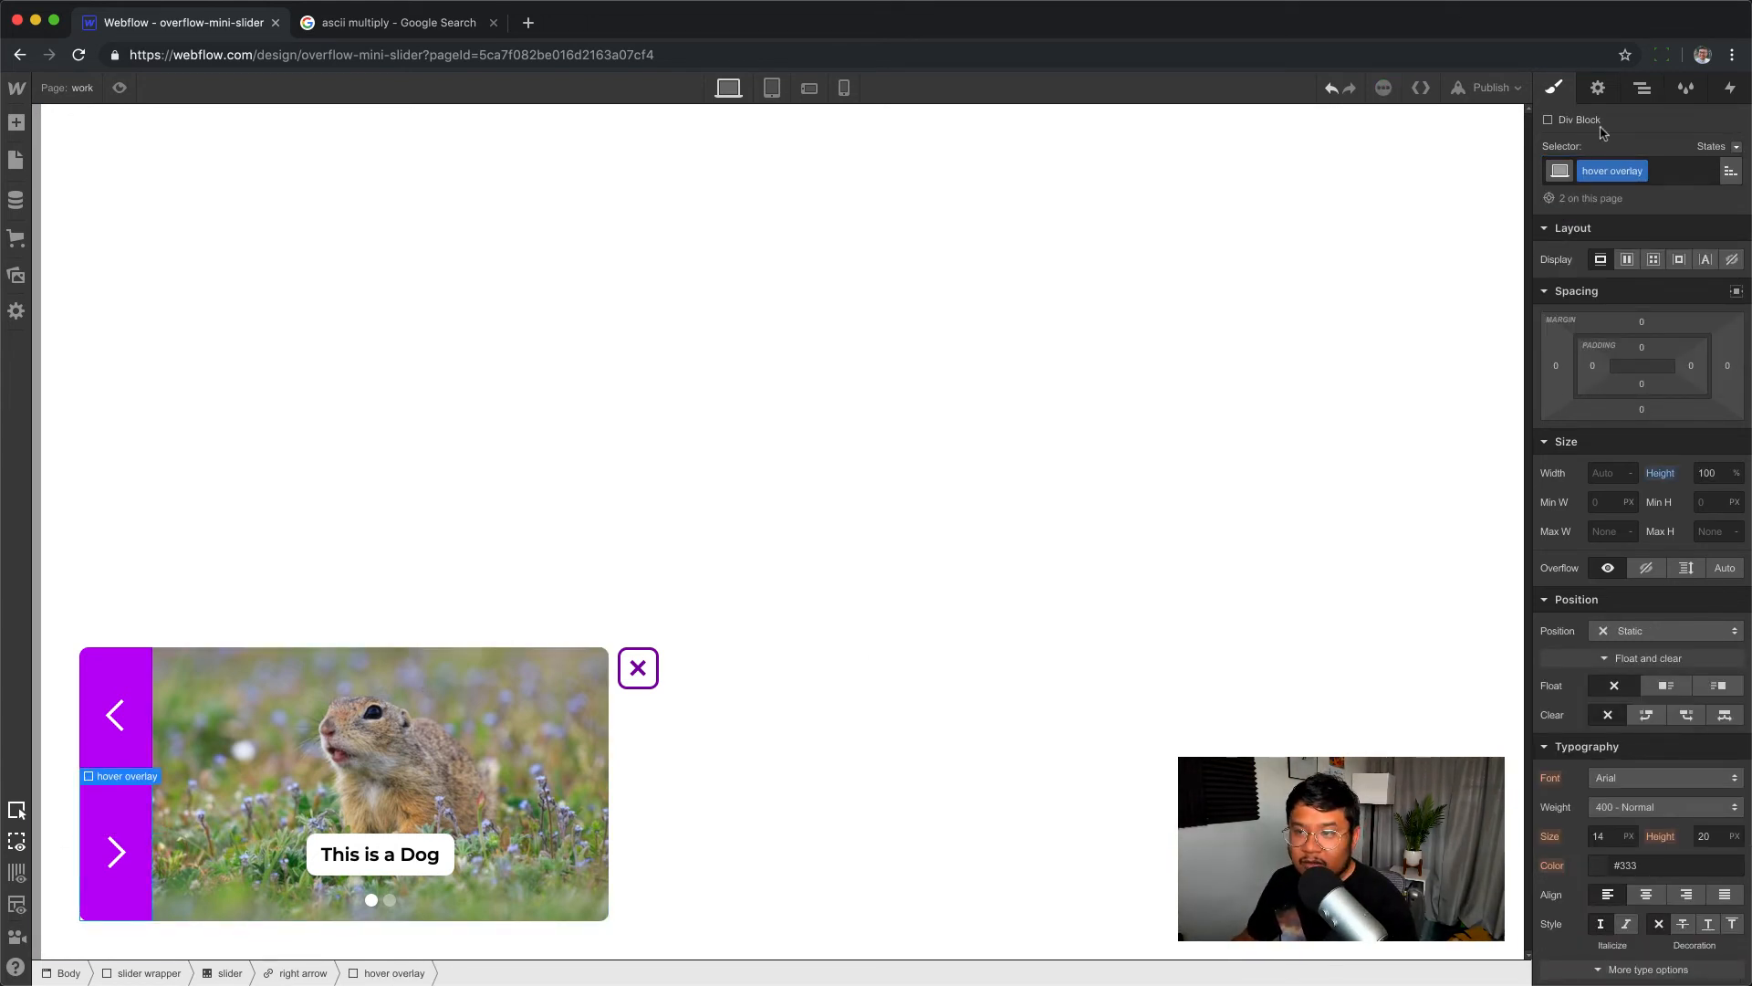
left_click(1642, 87)
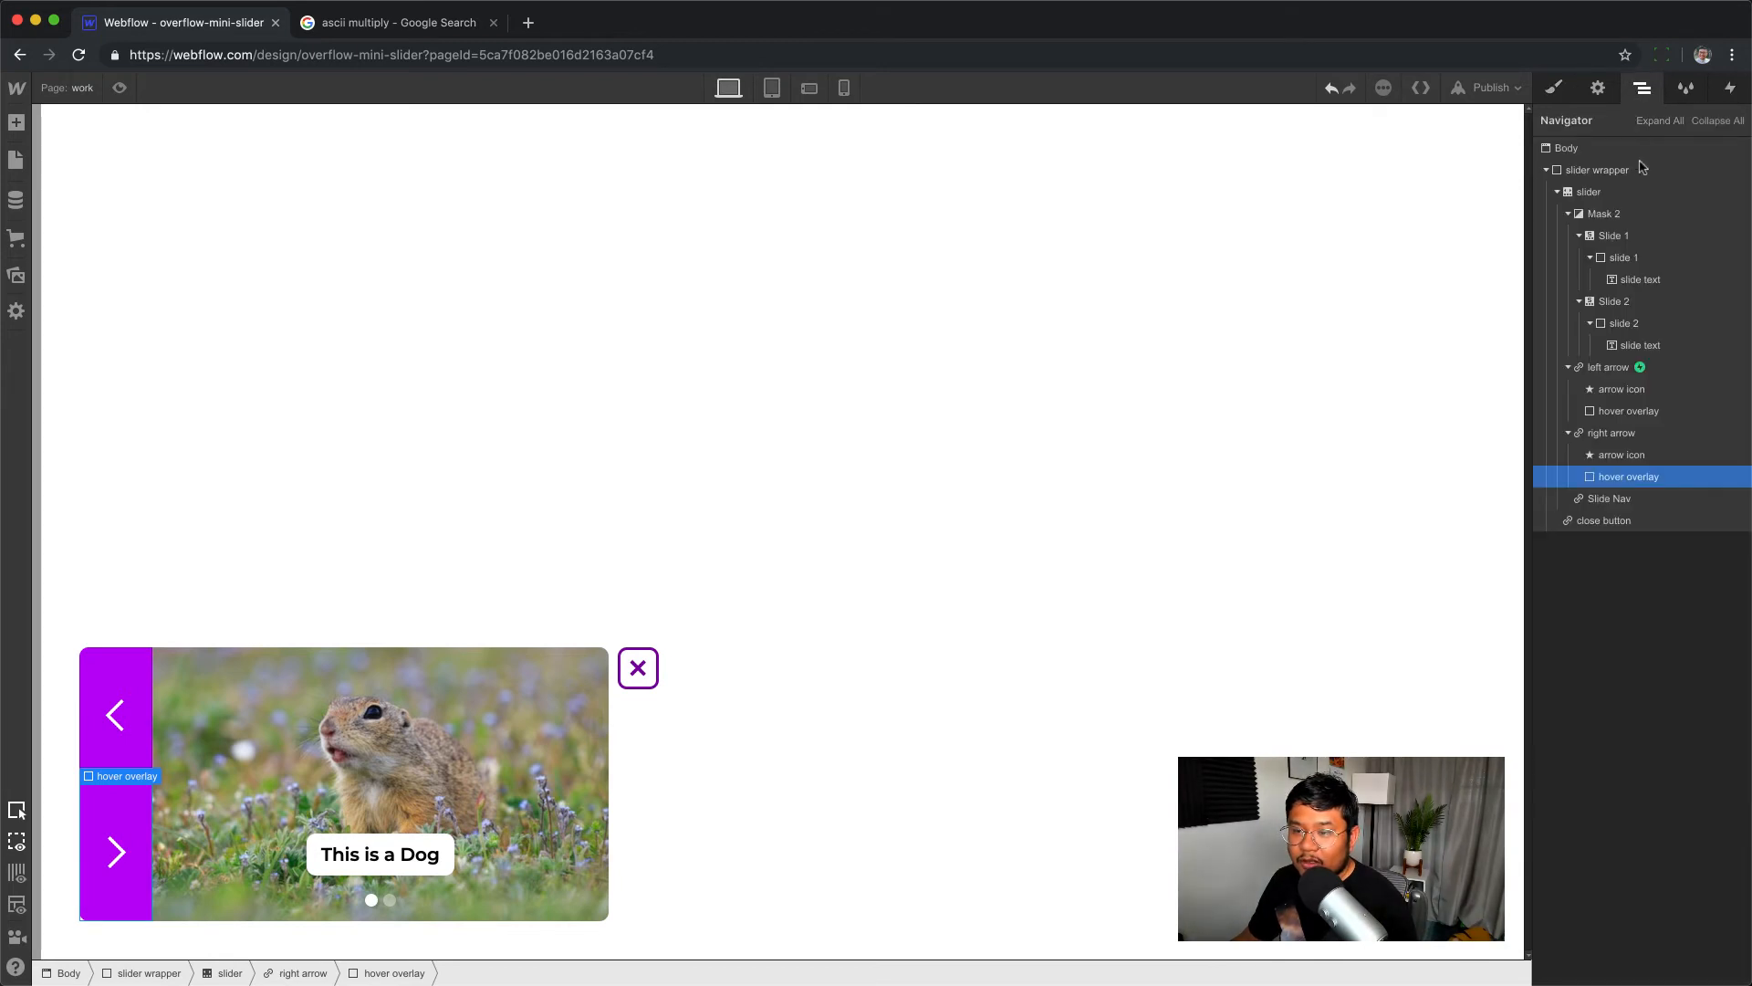
left_click(1688, 433)
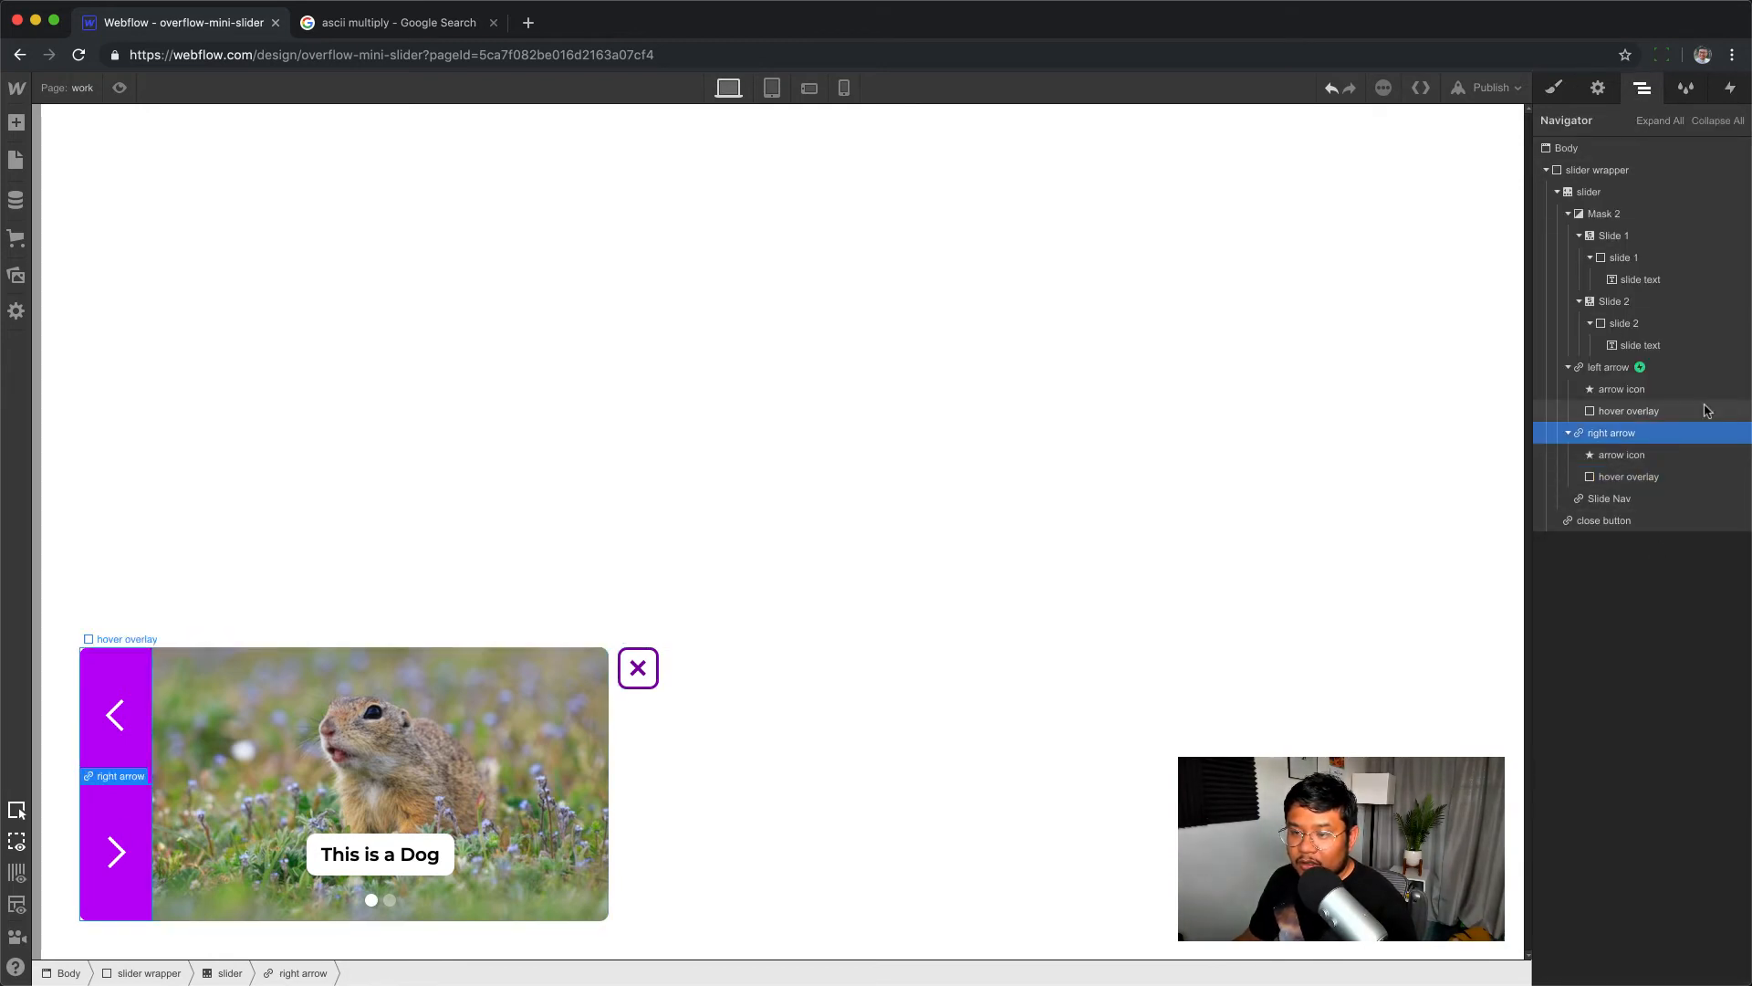
left_click(1732, 88)
left_click(1739, 154)
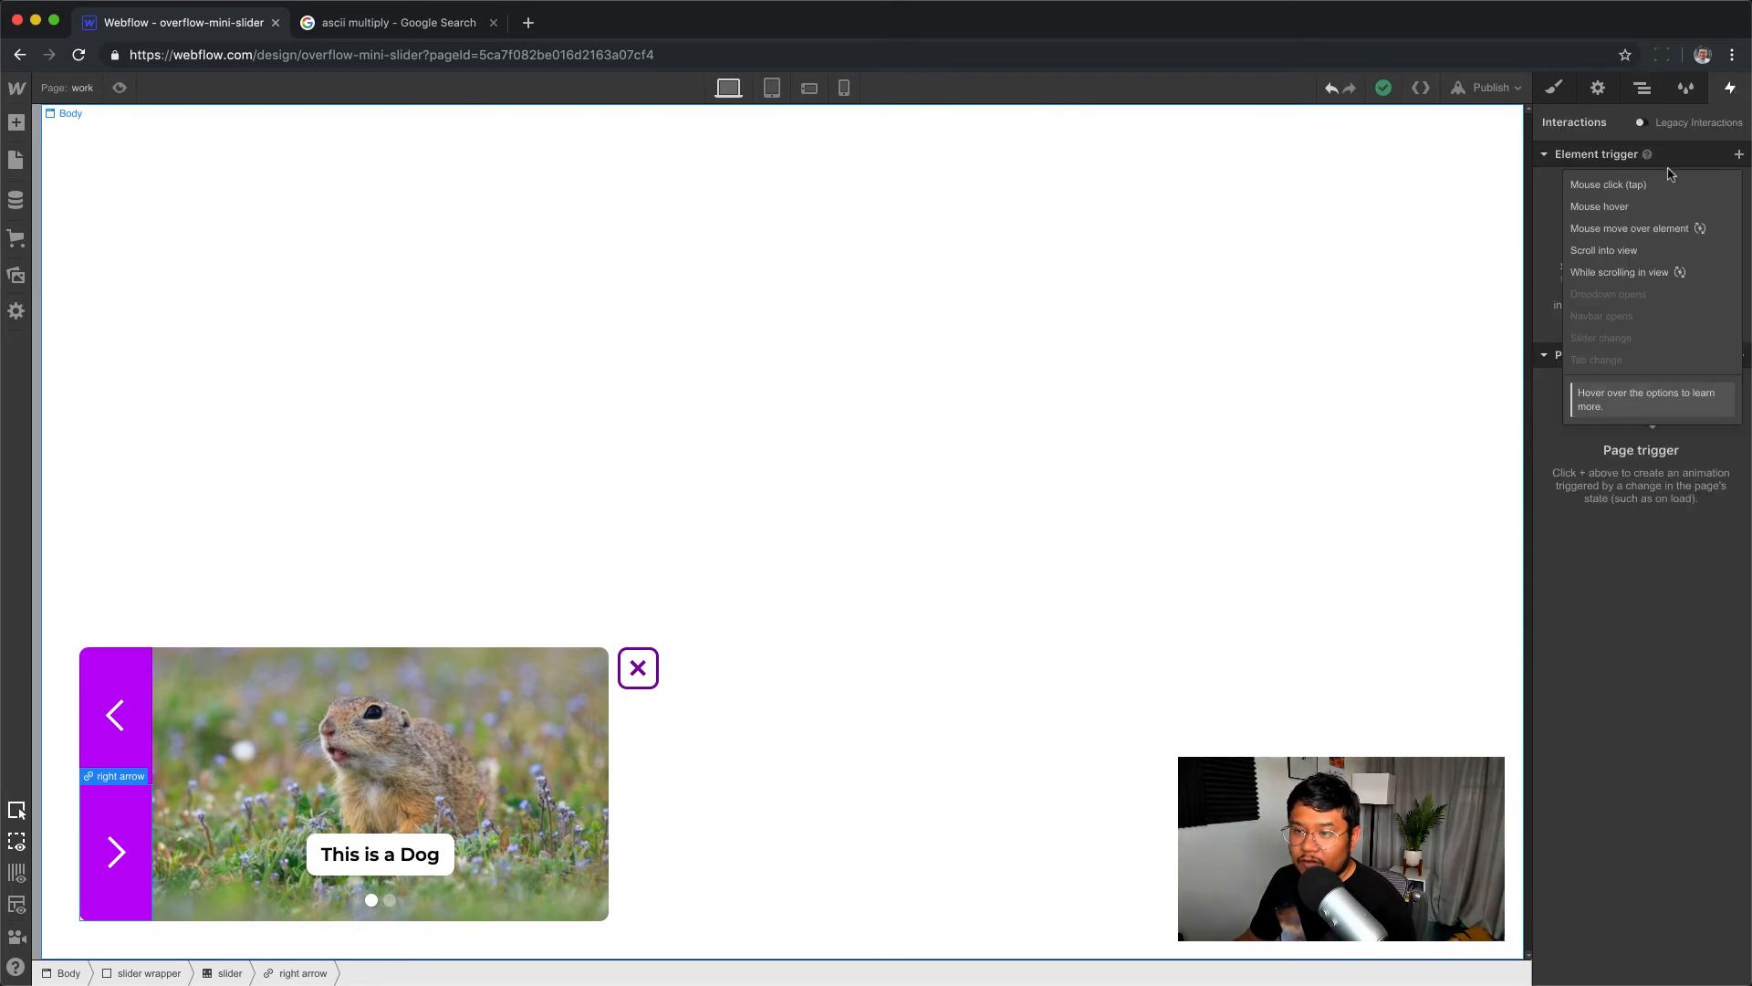
left_click(1633, 203)
left_click(1633, 253)
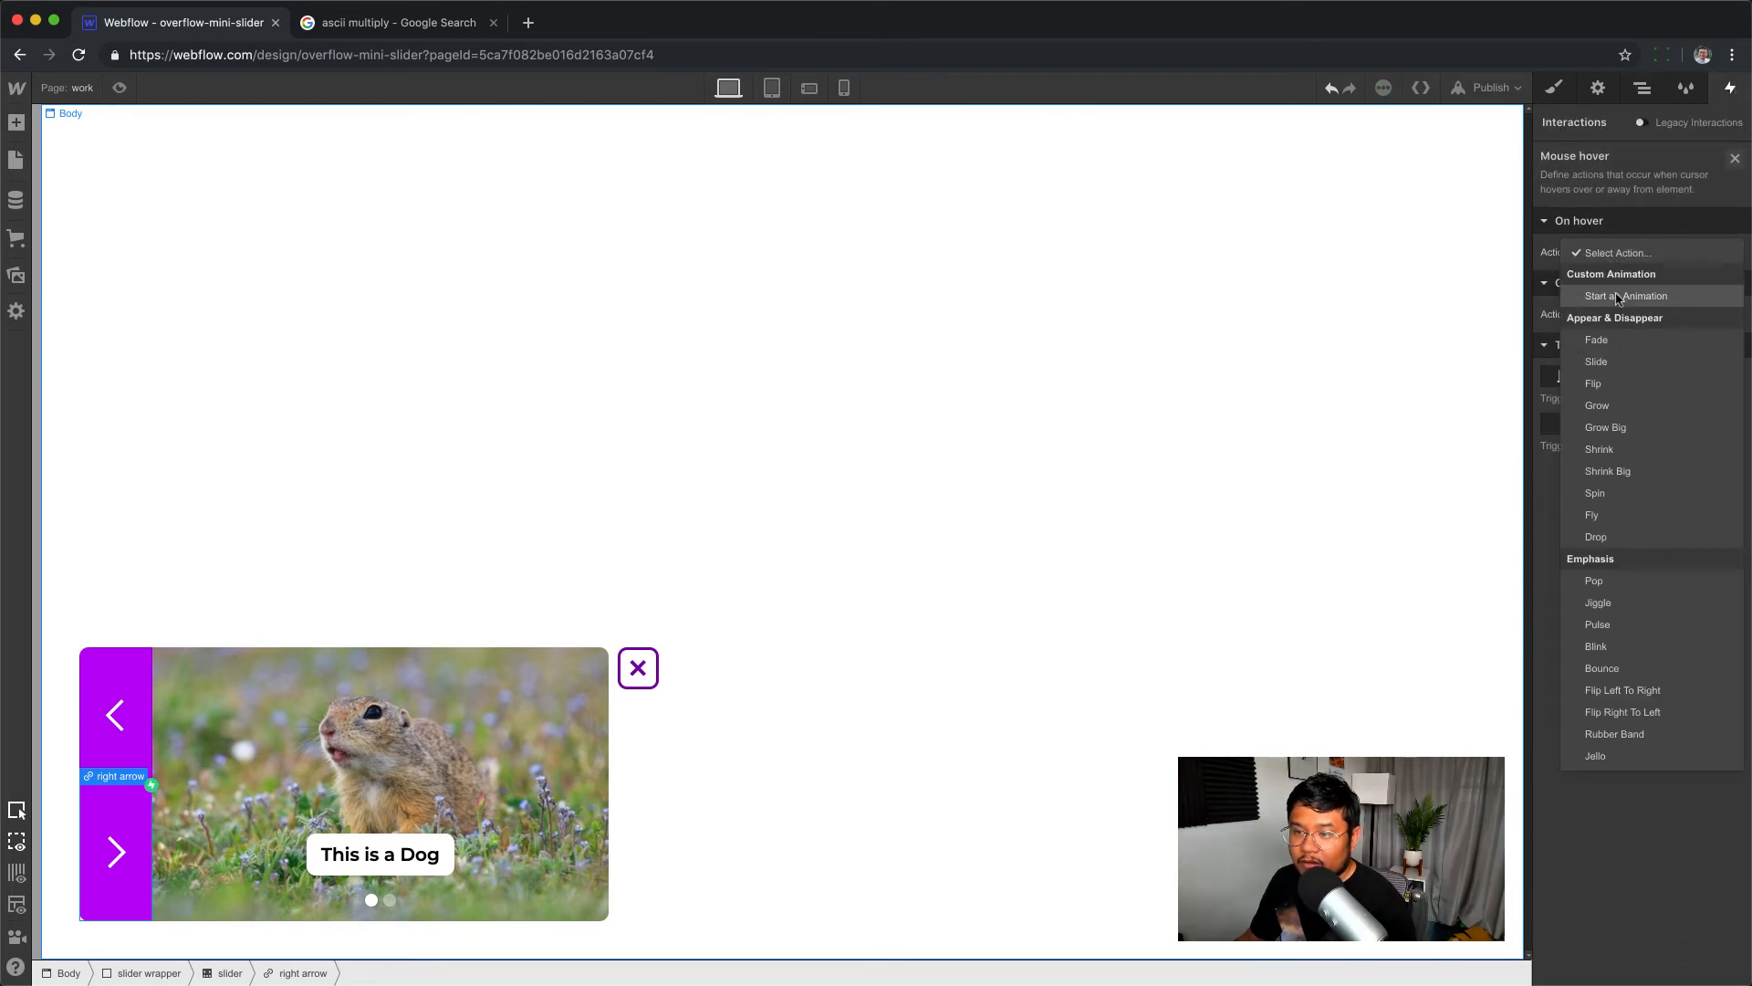
left_click(1622, 294)
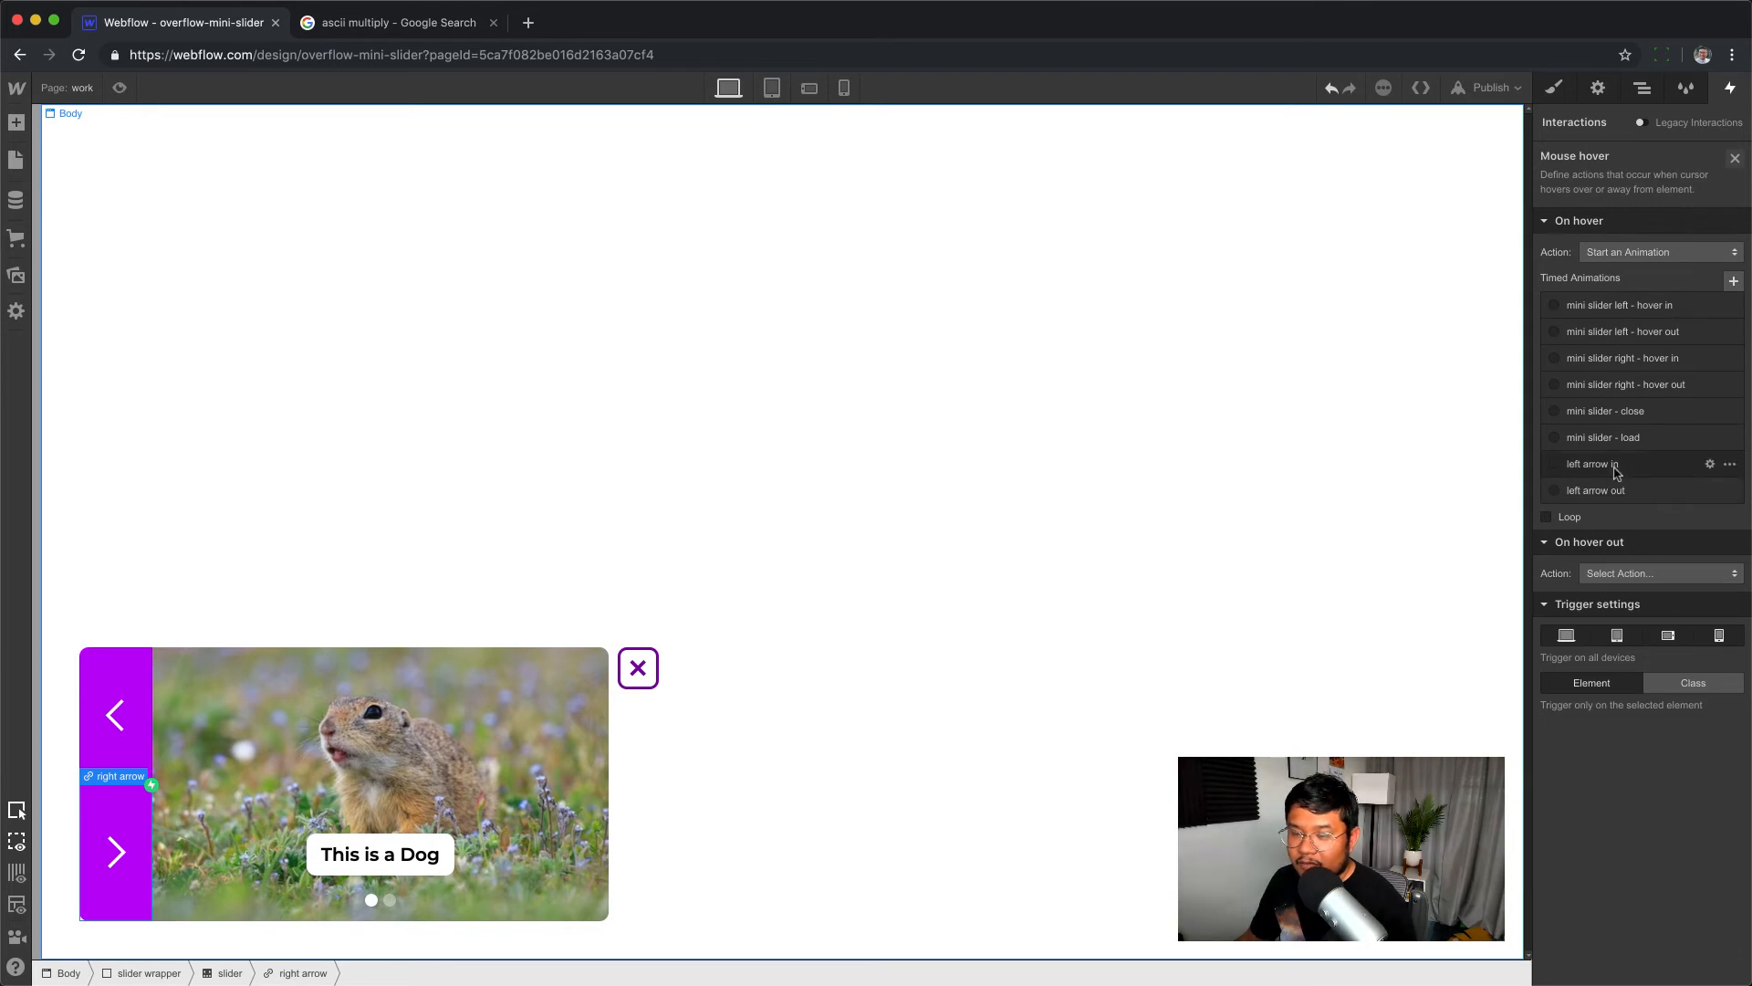
- Duplicate the "left arrow in" animation and rename the copy "right arrow in"
left_click(1729, 465)
left_click(1669, 515)
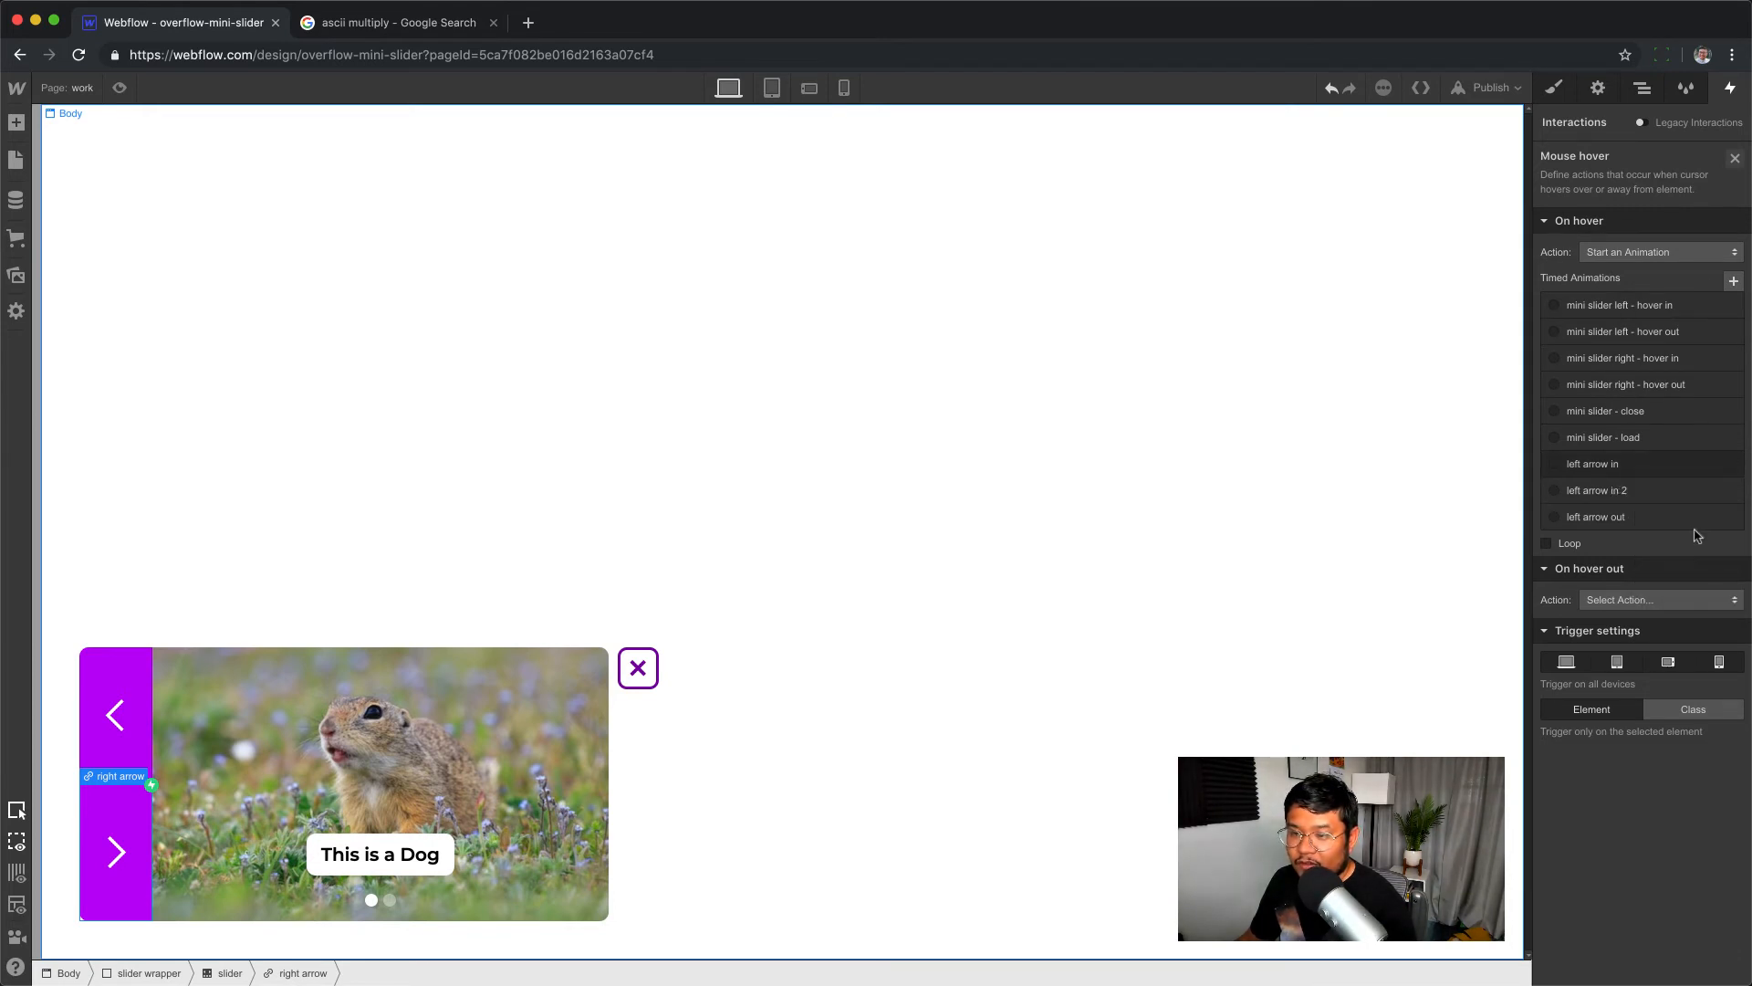
left_click(1629, 492)
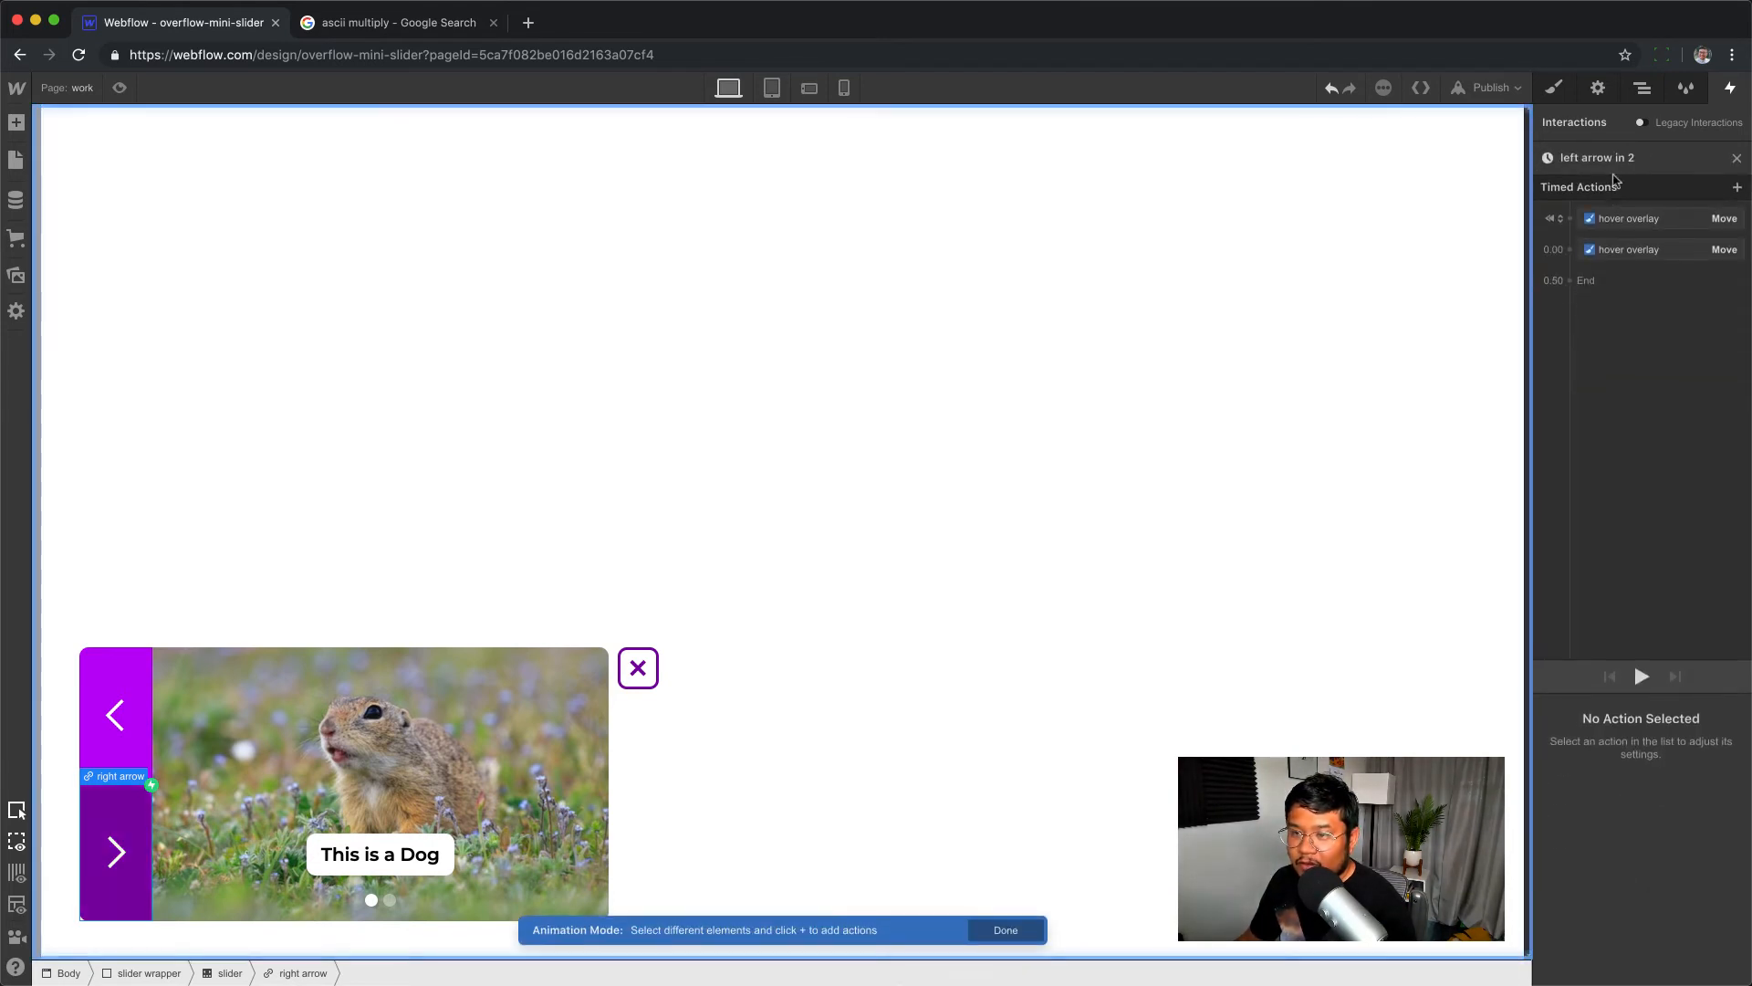
left_click(1633, 157)
left_click(1633, 157)
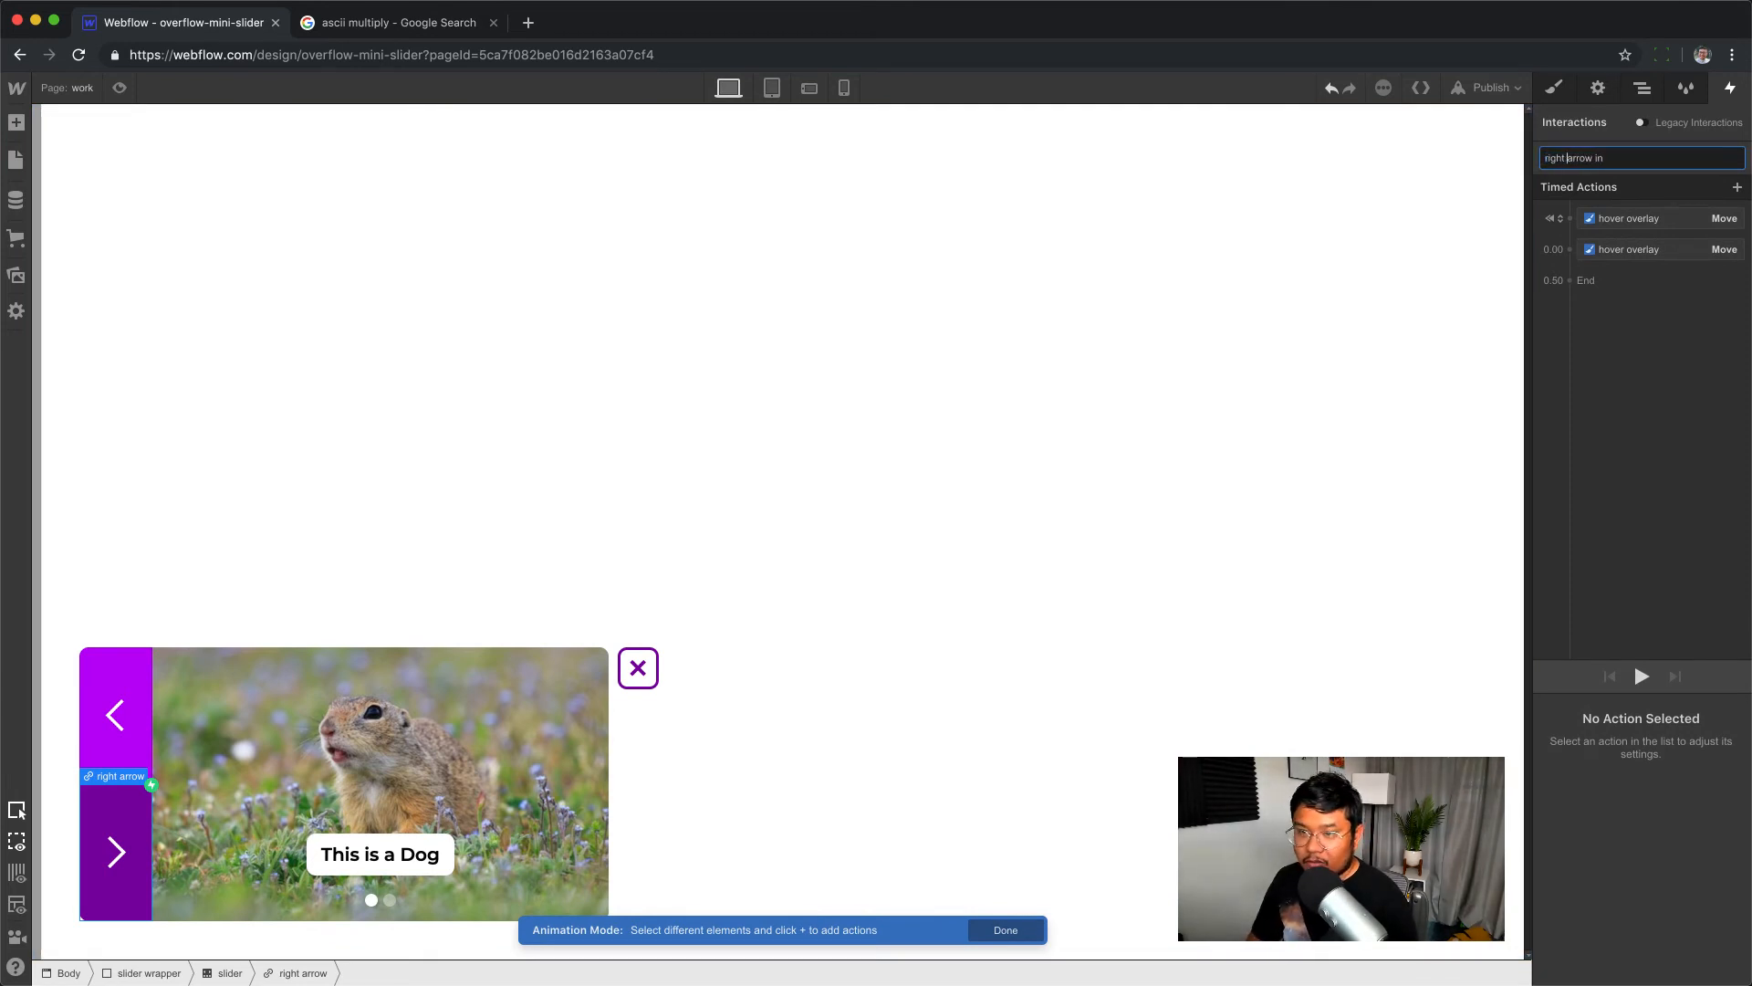
key("Return")
- Set the initial-state Move of the hover overlay in "right arrow in" to -100% horizontally and close the animation
left_click(1663, 223)
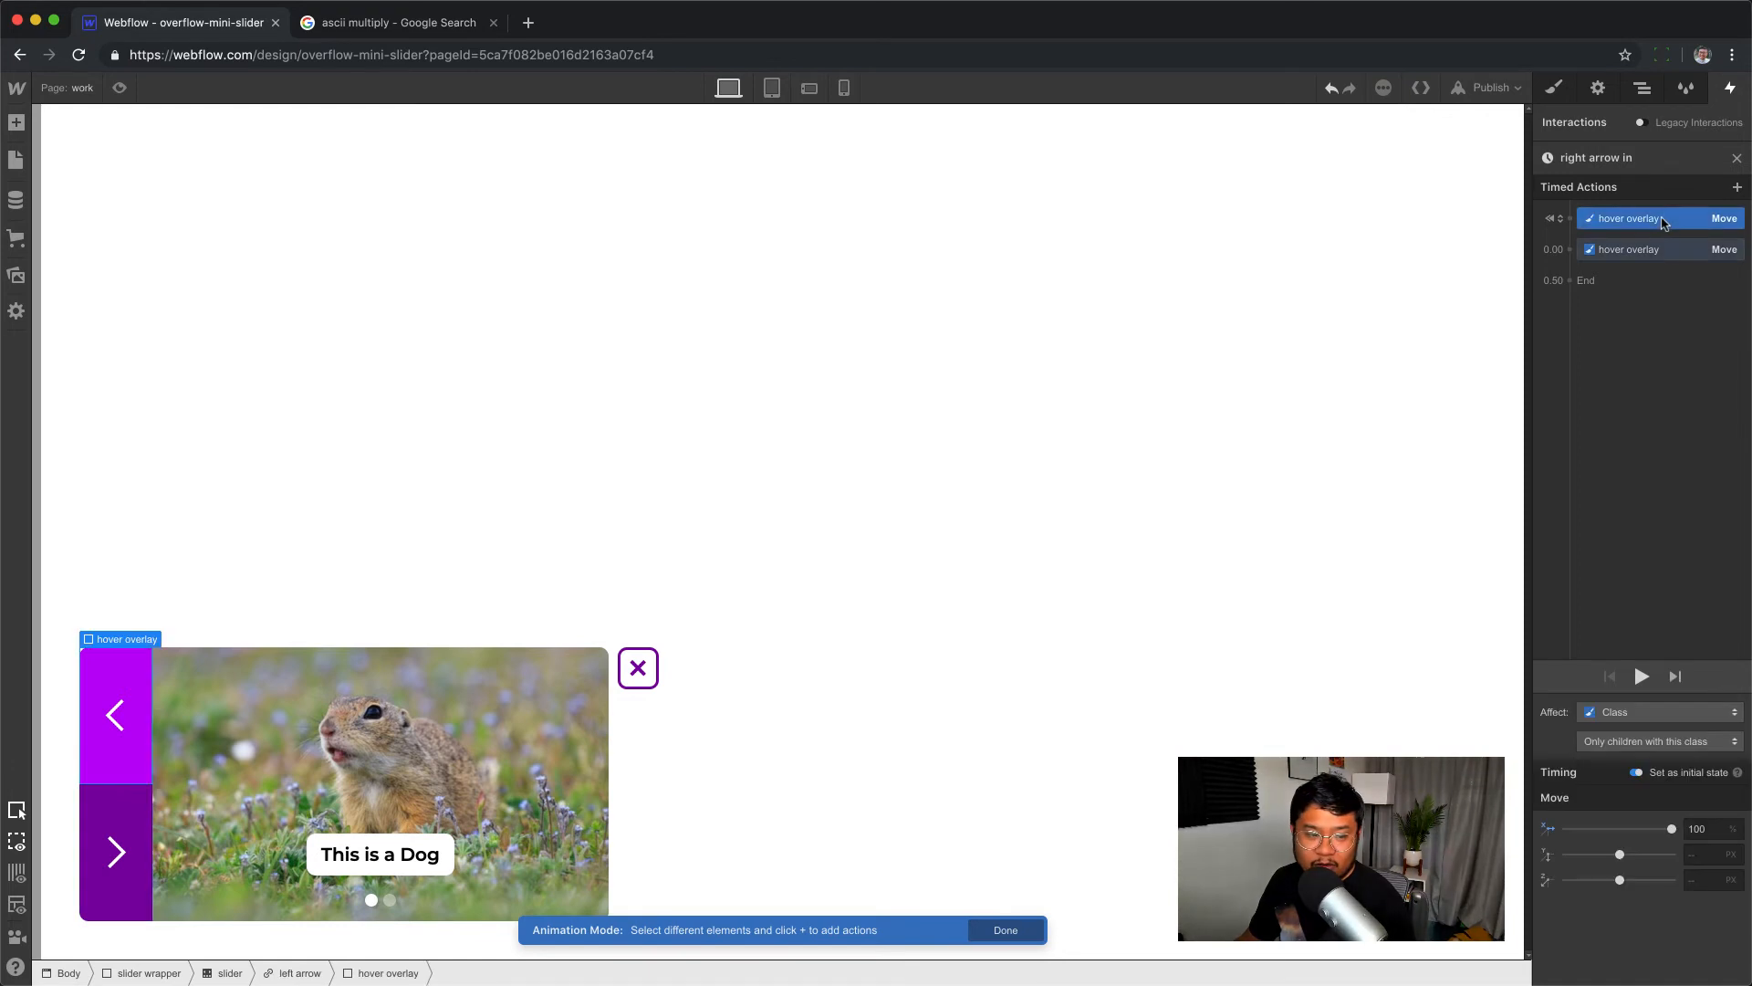
left_click(1657, 249)
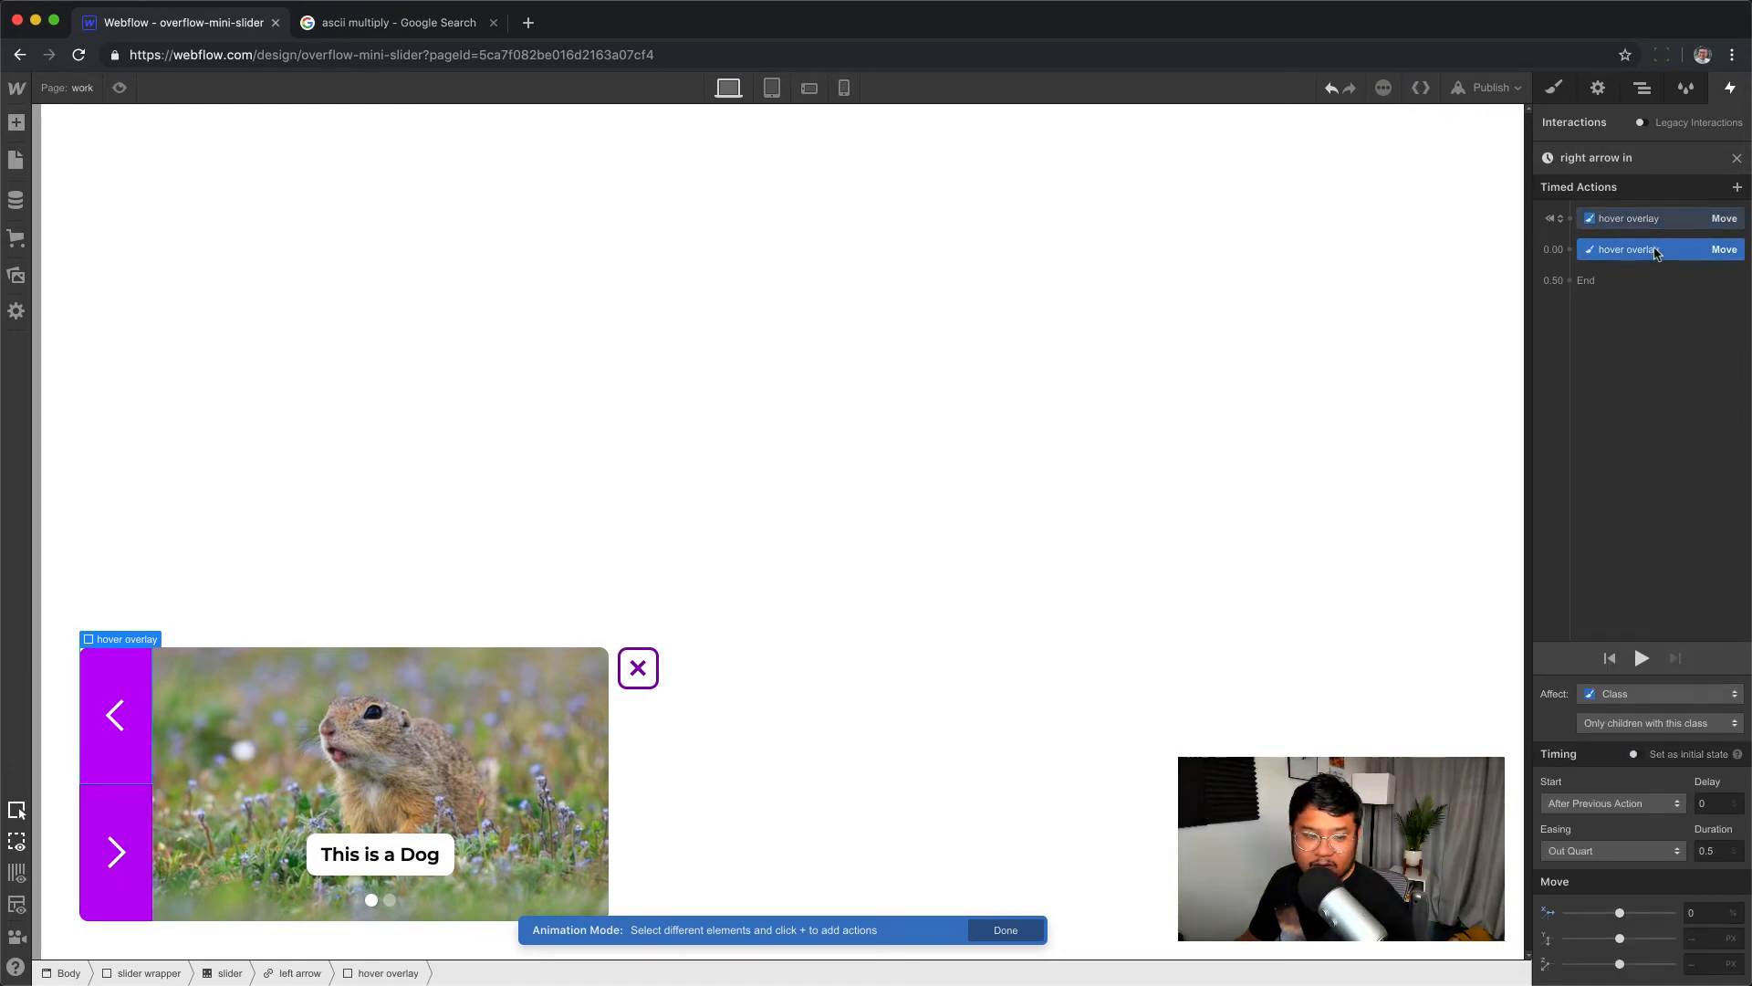
left_click(1662, 219)
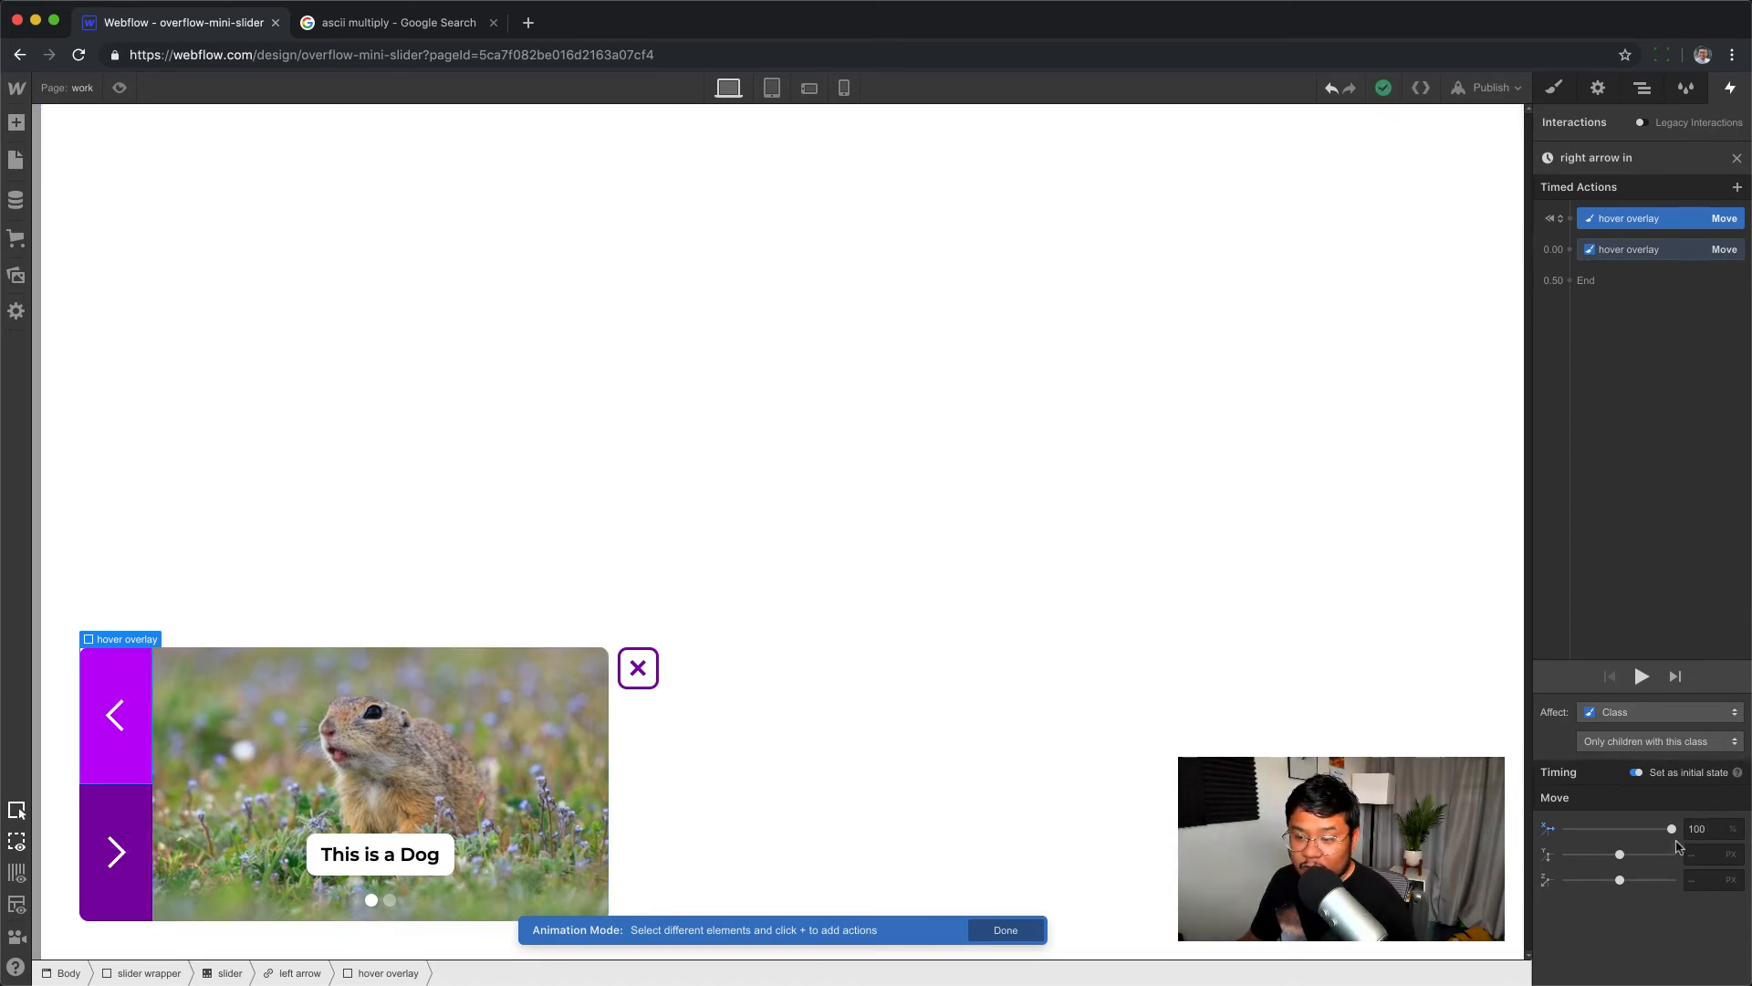
left_click(1691, 829)
type("-")
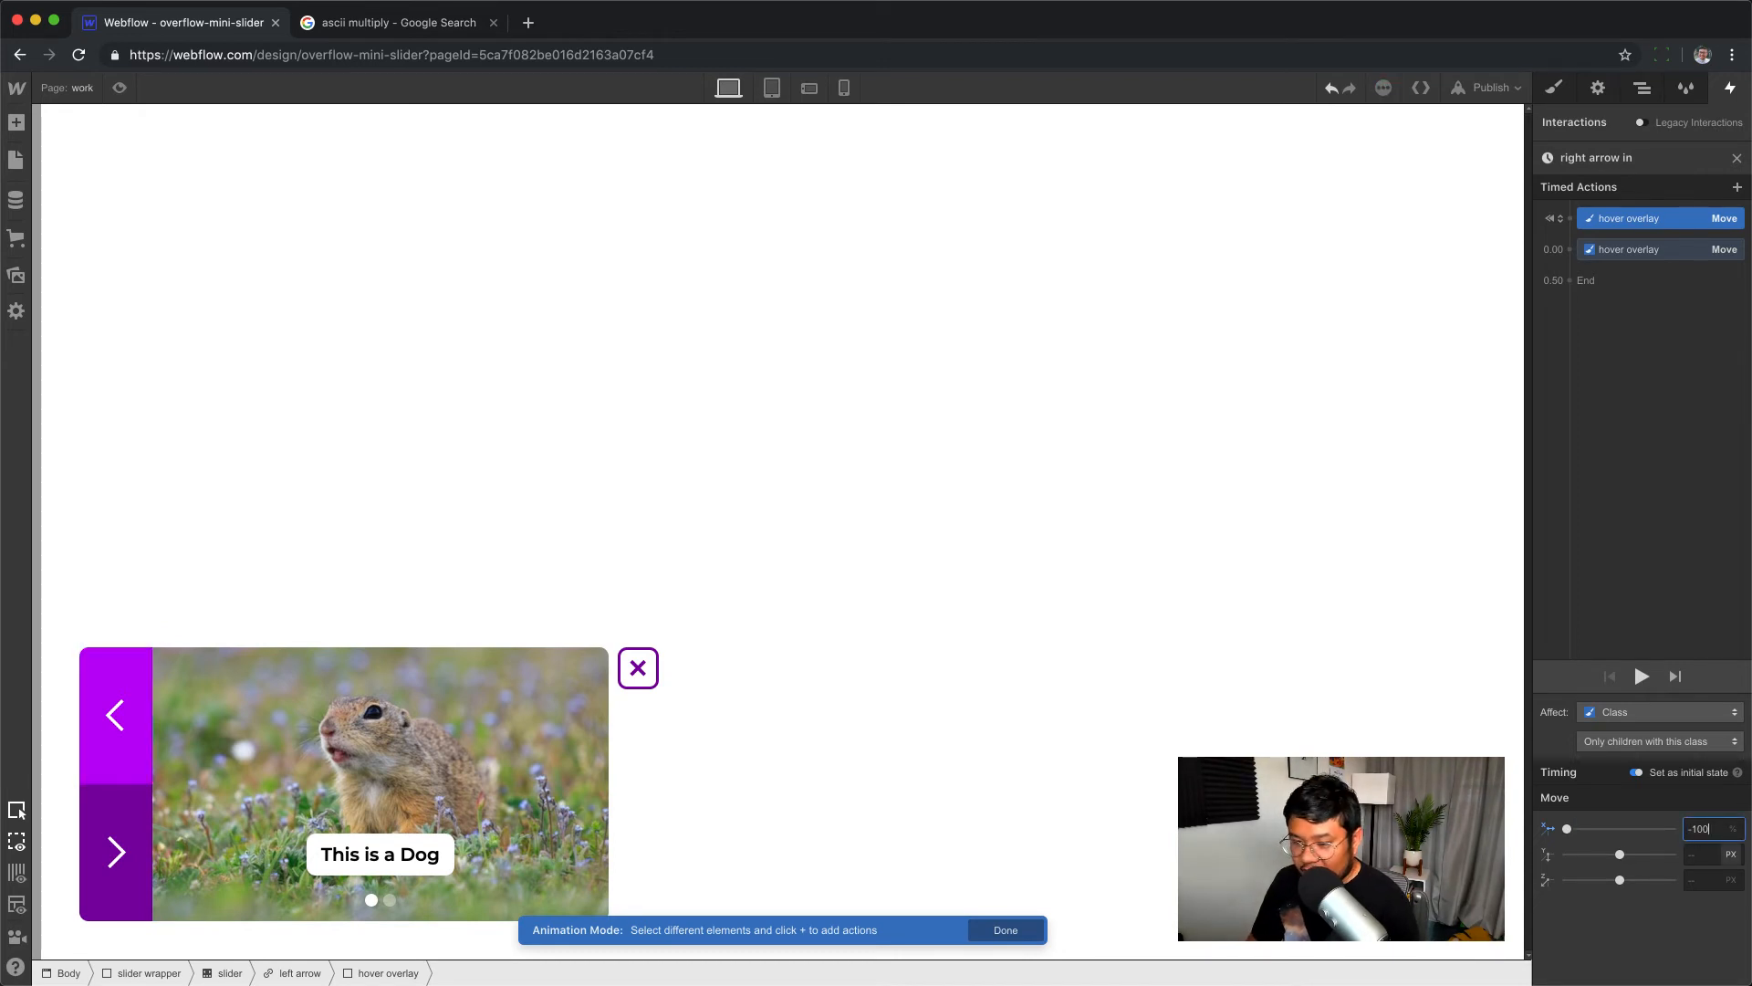
left_click(1613, 251)
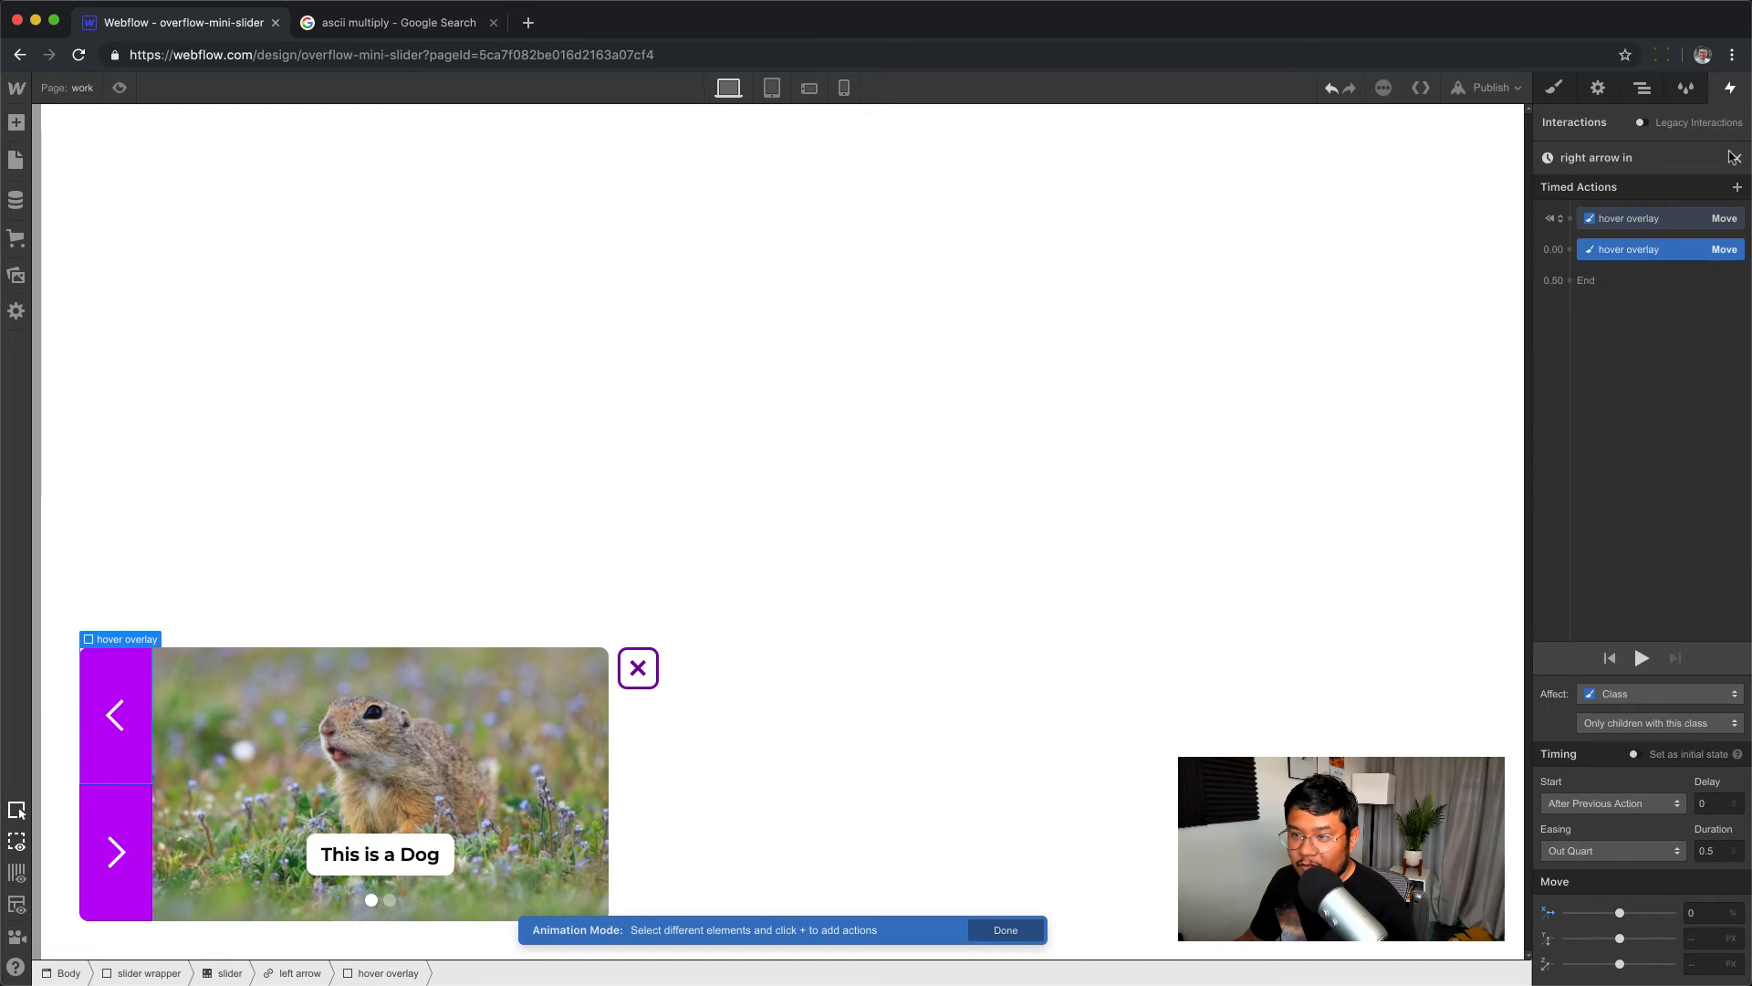
left_click(1734, 158)
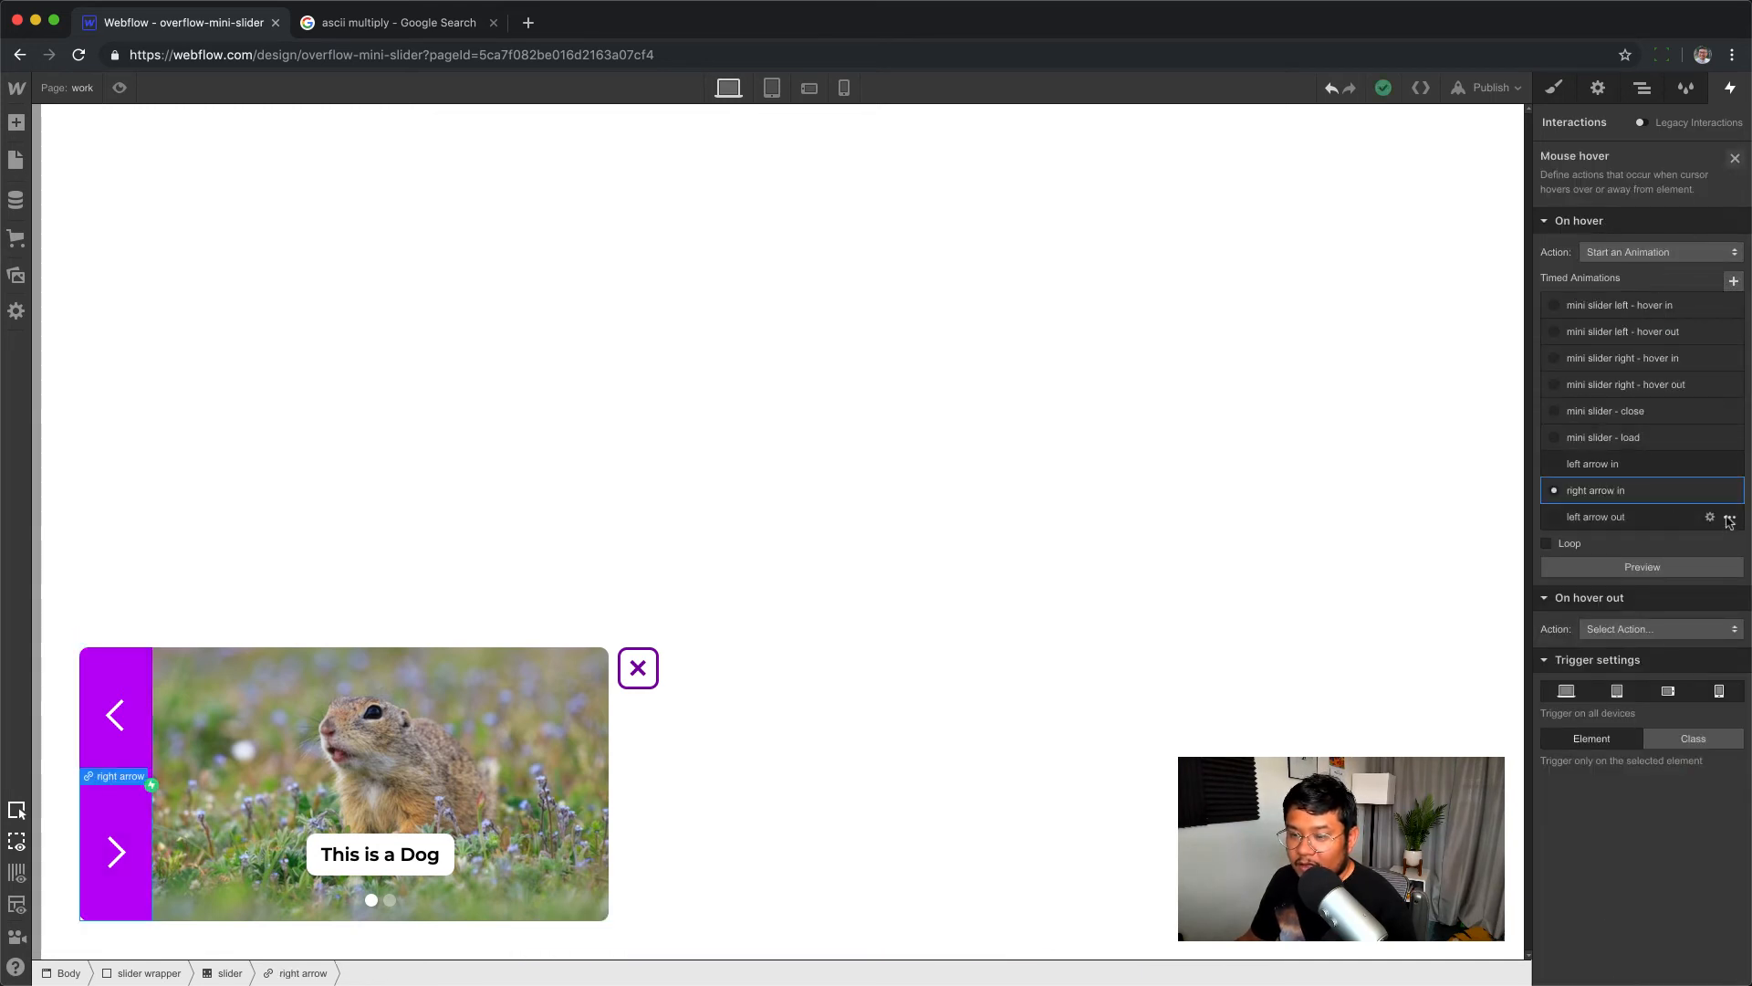
- Set the right arrow's On hover out action to Start an Animation and duplicate the "left arrow out" animation
left_click(1643, 629)
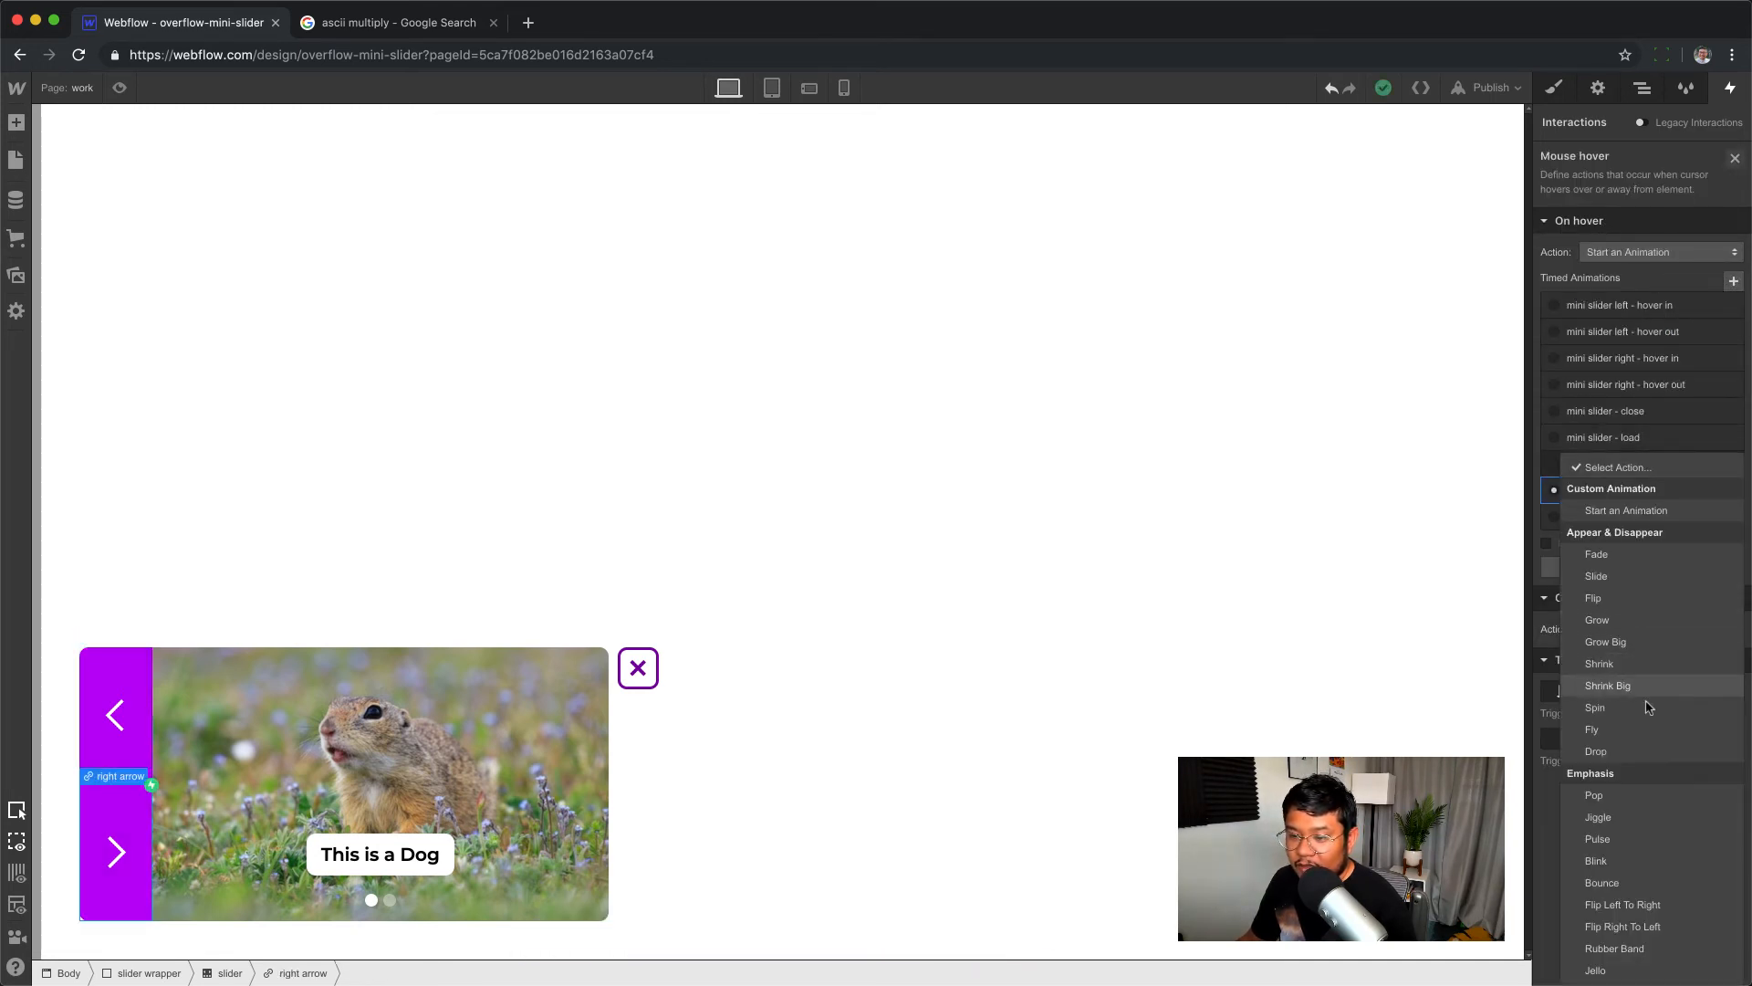
left_click(1641, 513)
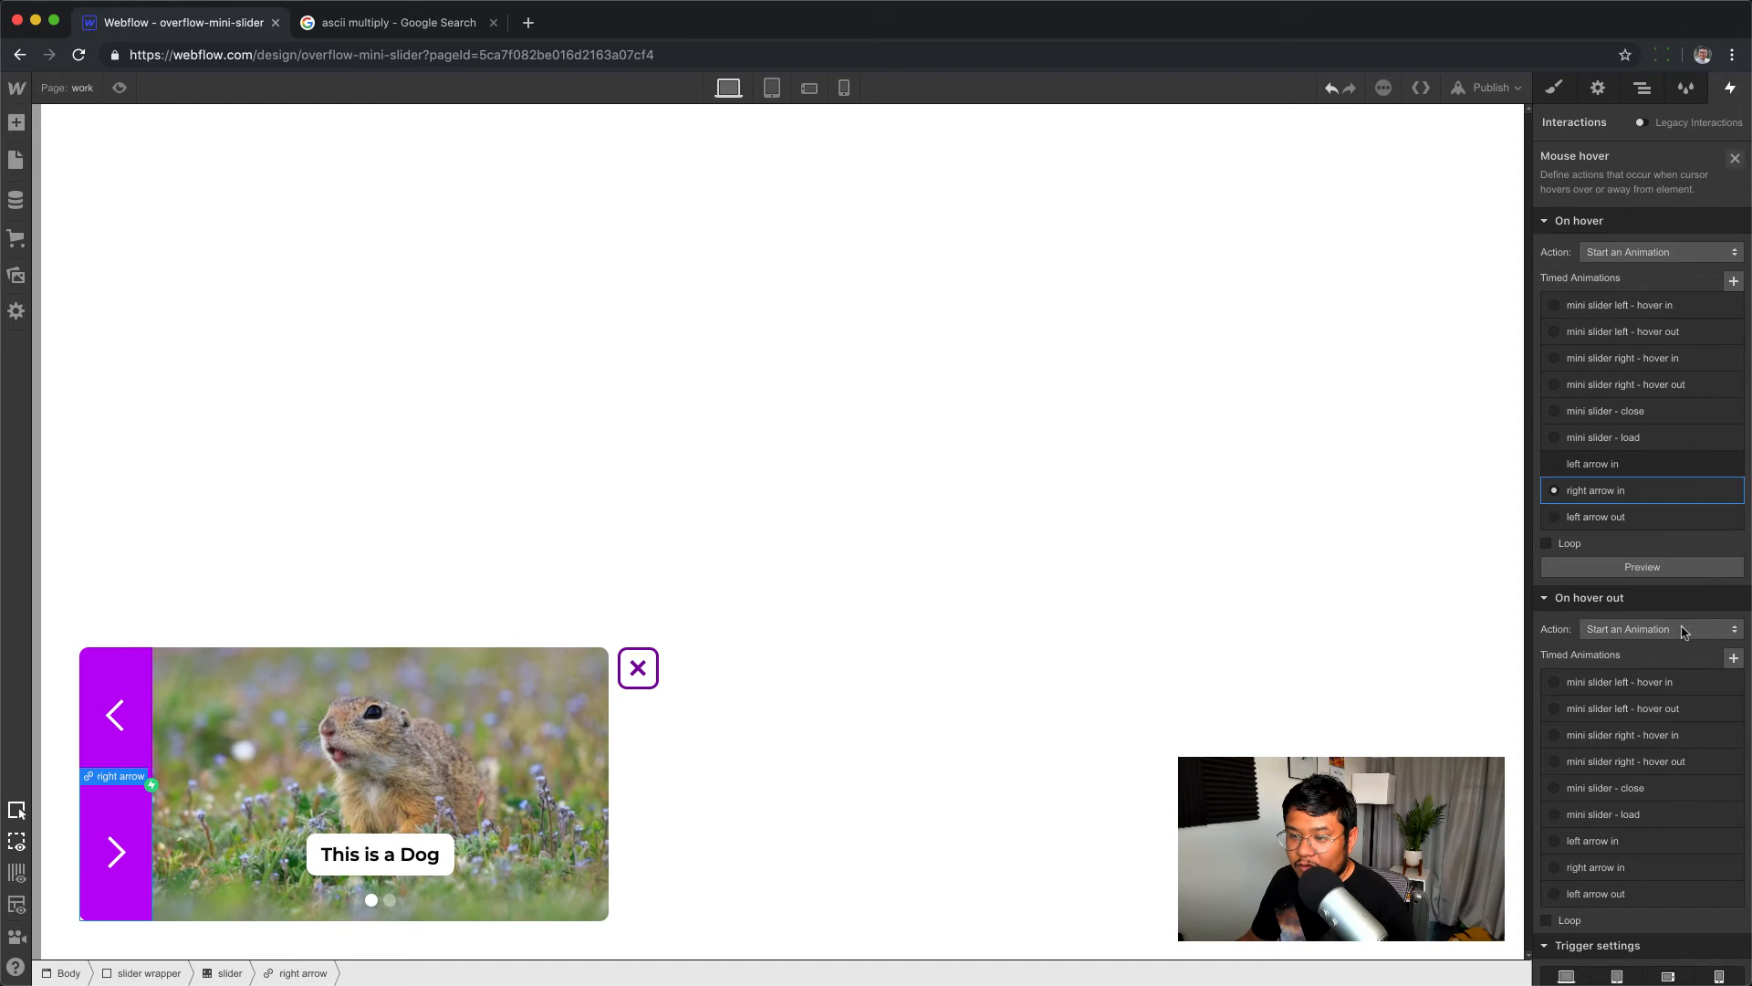
left_click(1730, 893)
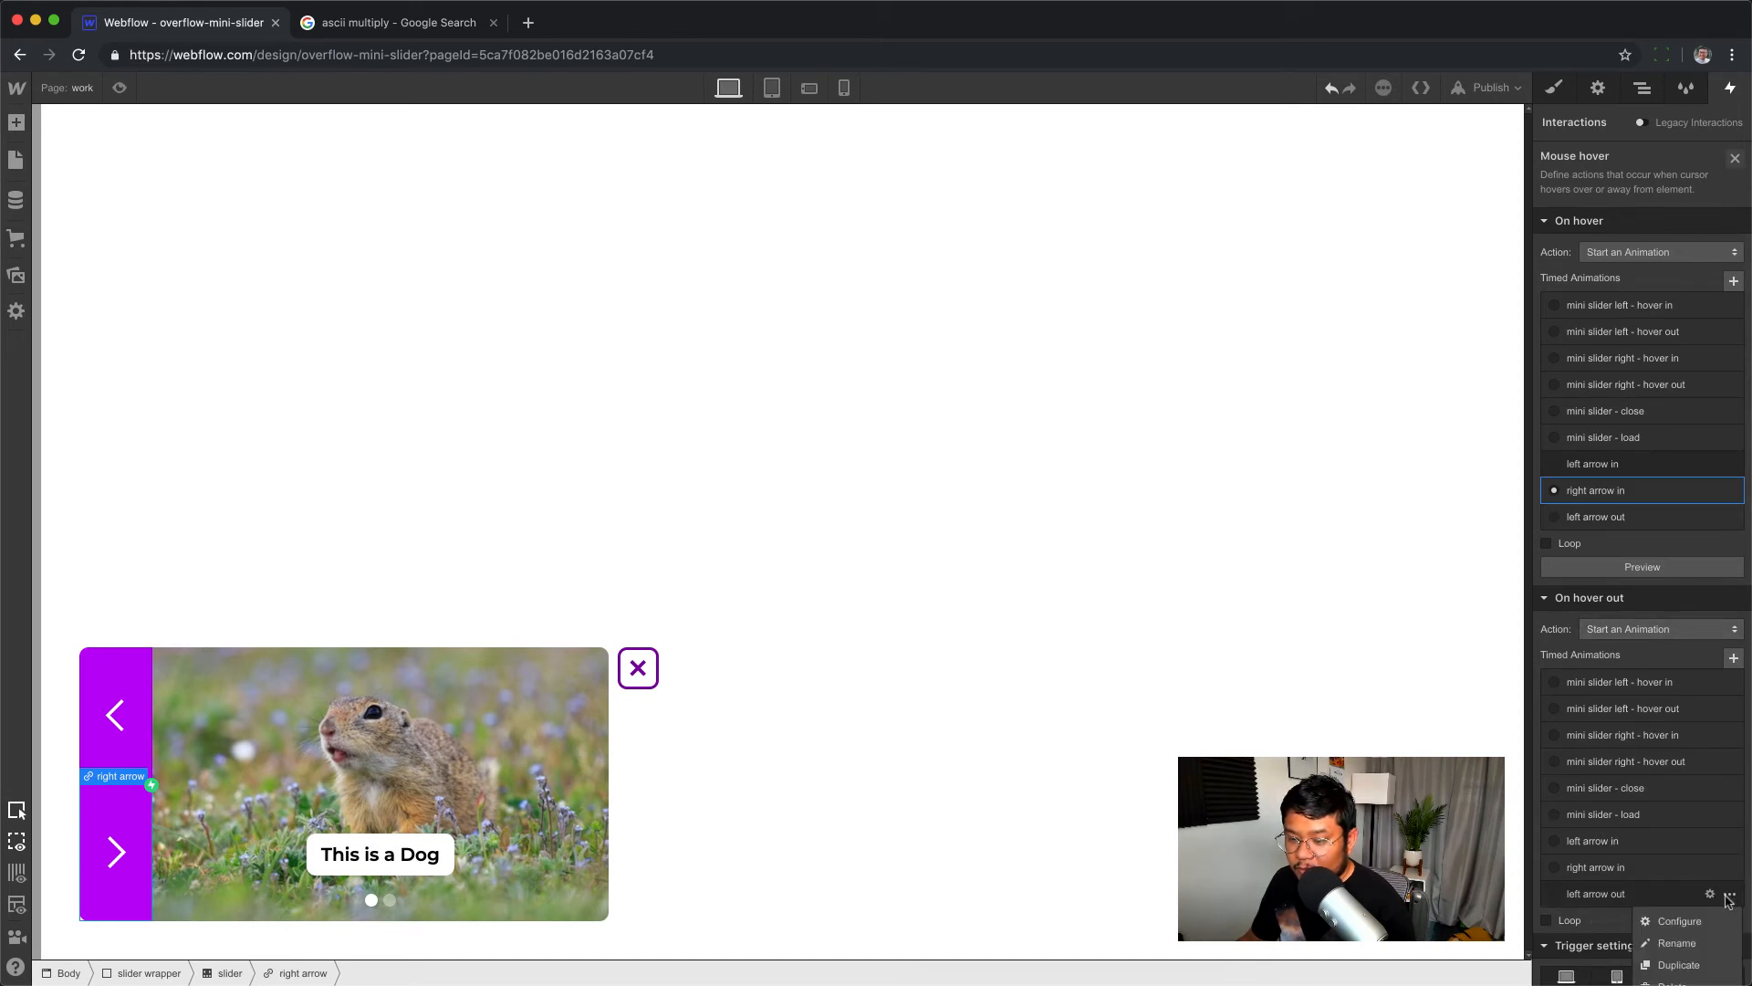
left_click(1680, 965)
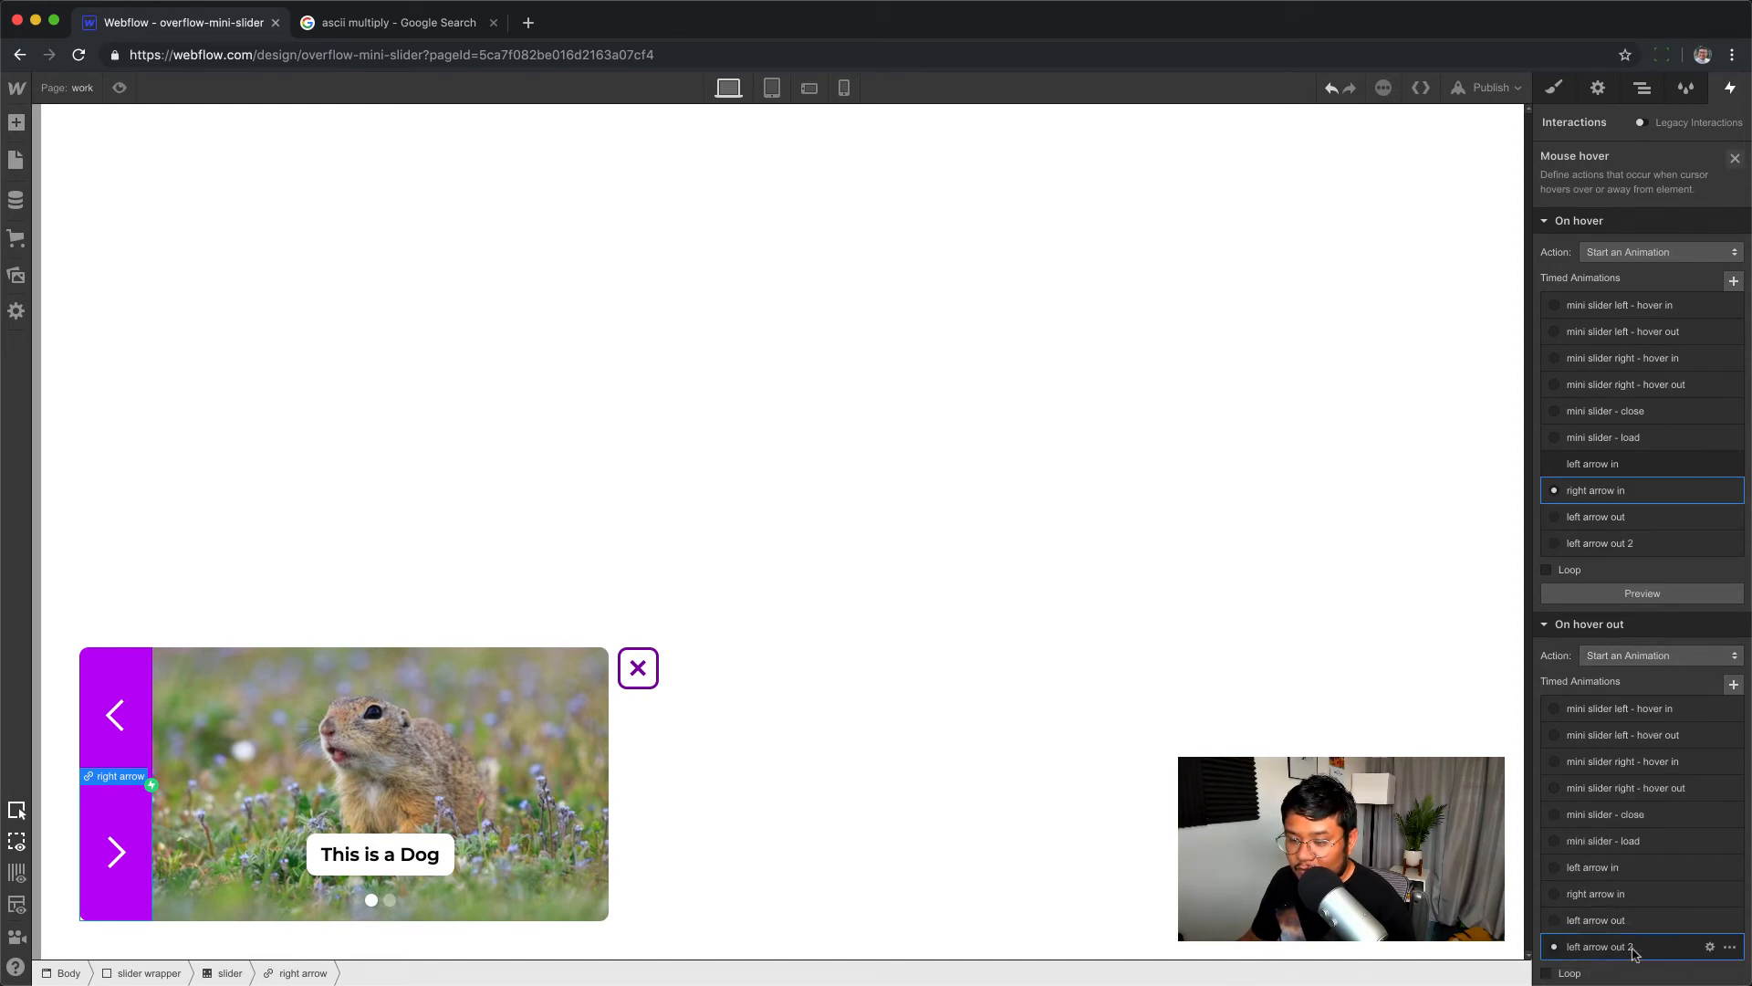
- Open the duplicated hover-out animation and rename it "right arrow out"
left_click(1627, 167)
key("BackSpace")
key("BackSpace")
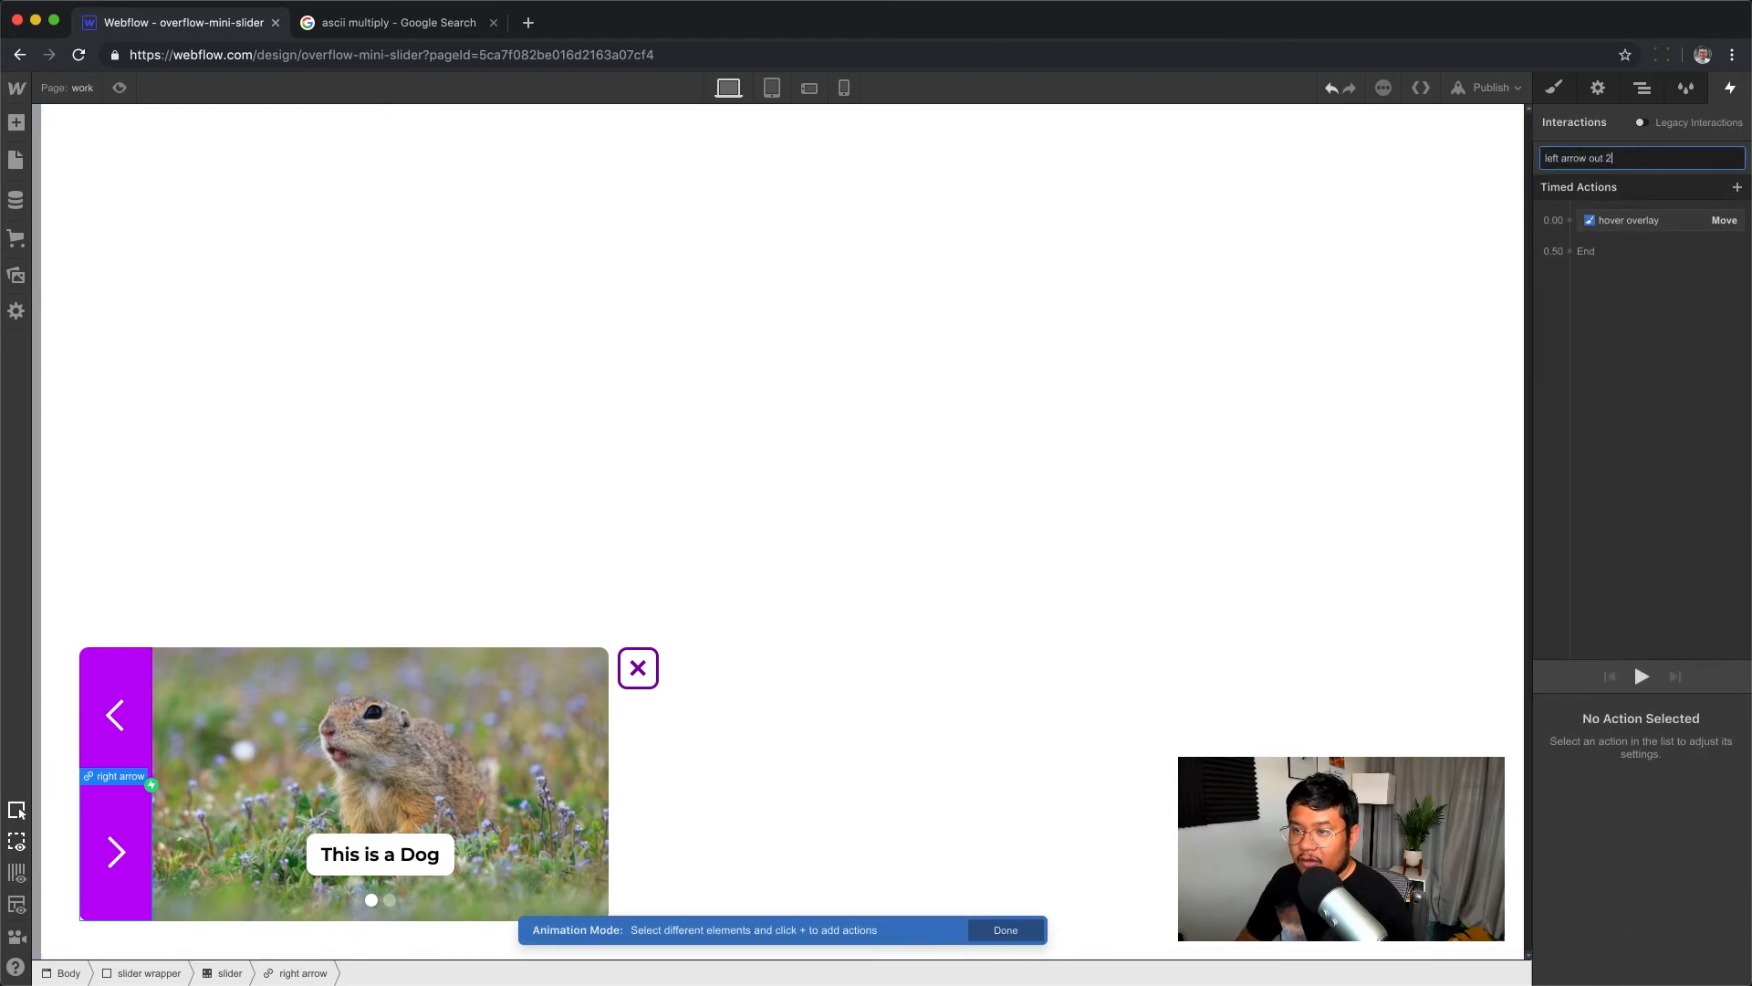
key("Return")
left_click(1602, 162)
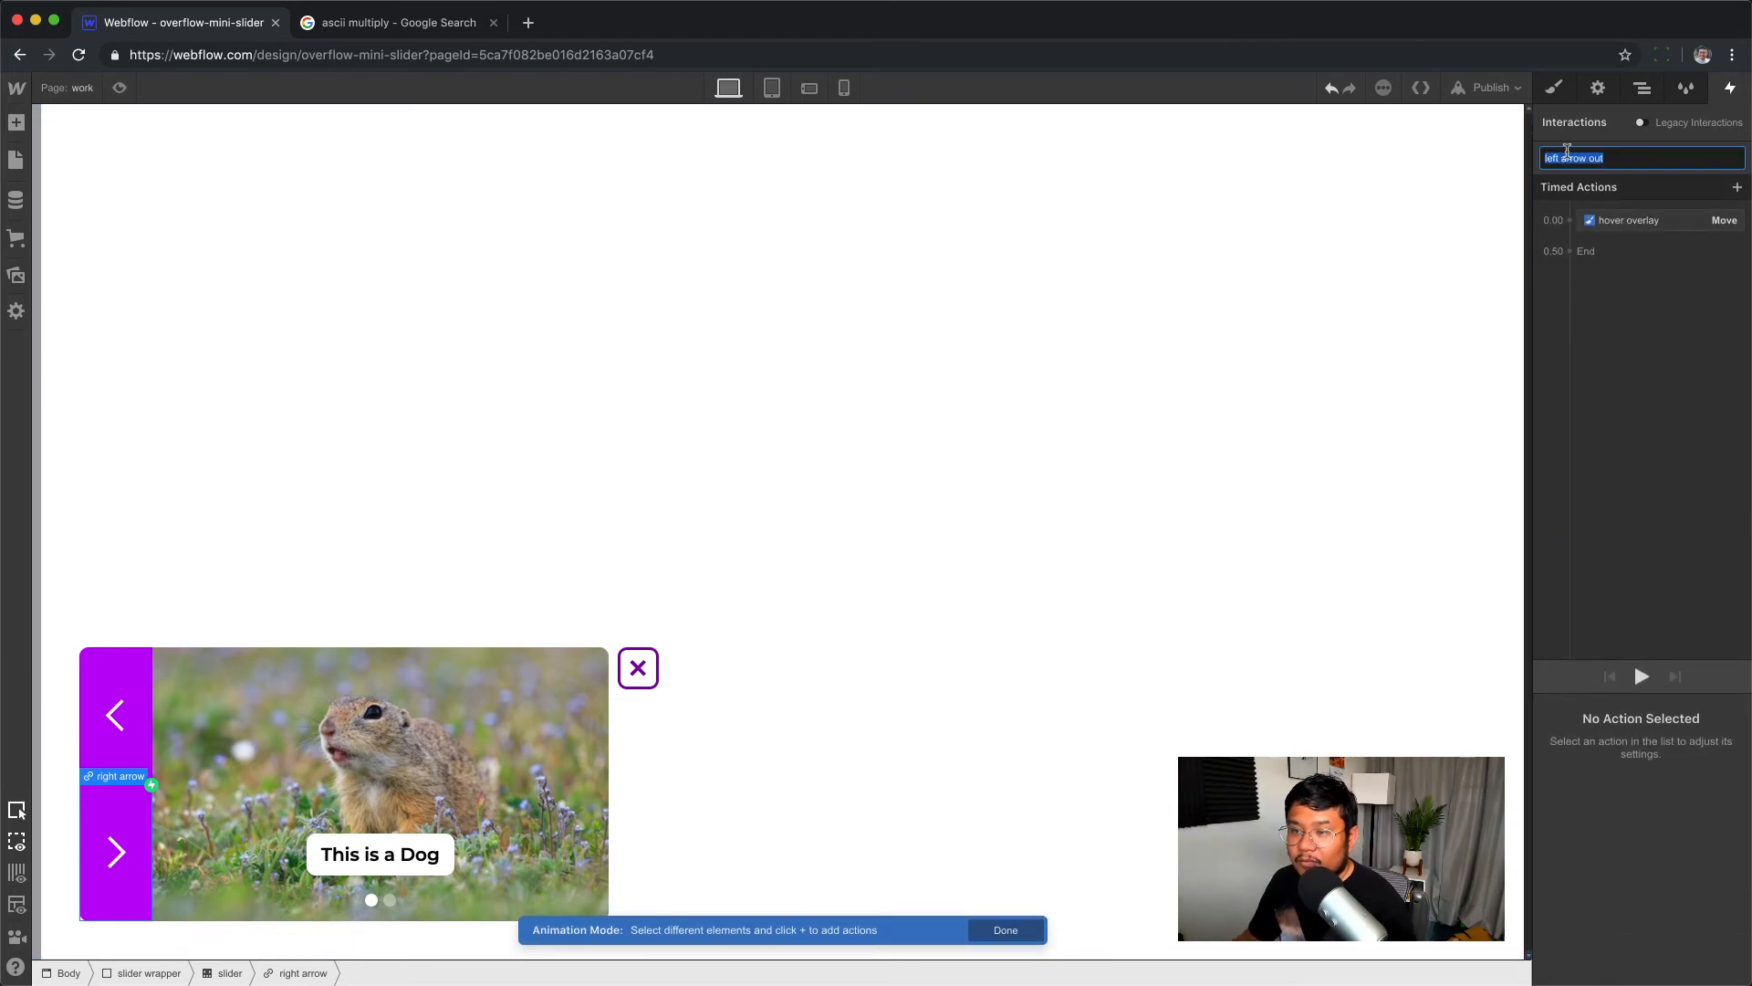
left_click(1564, 157)
left_click_drag(1562, 158, 1521, 157)
type("rig")
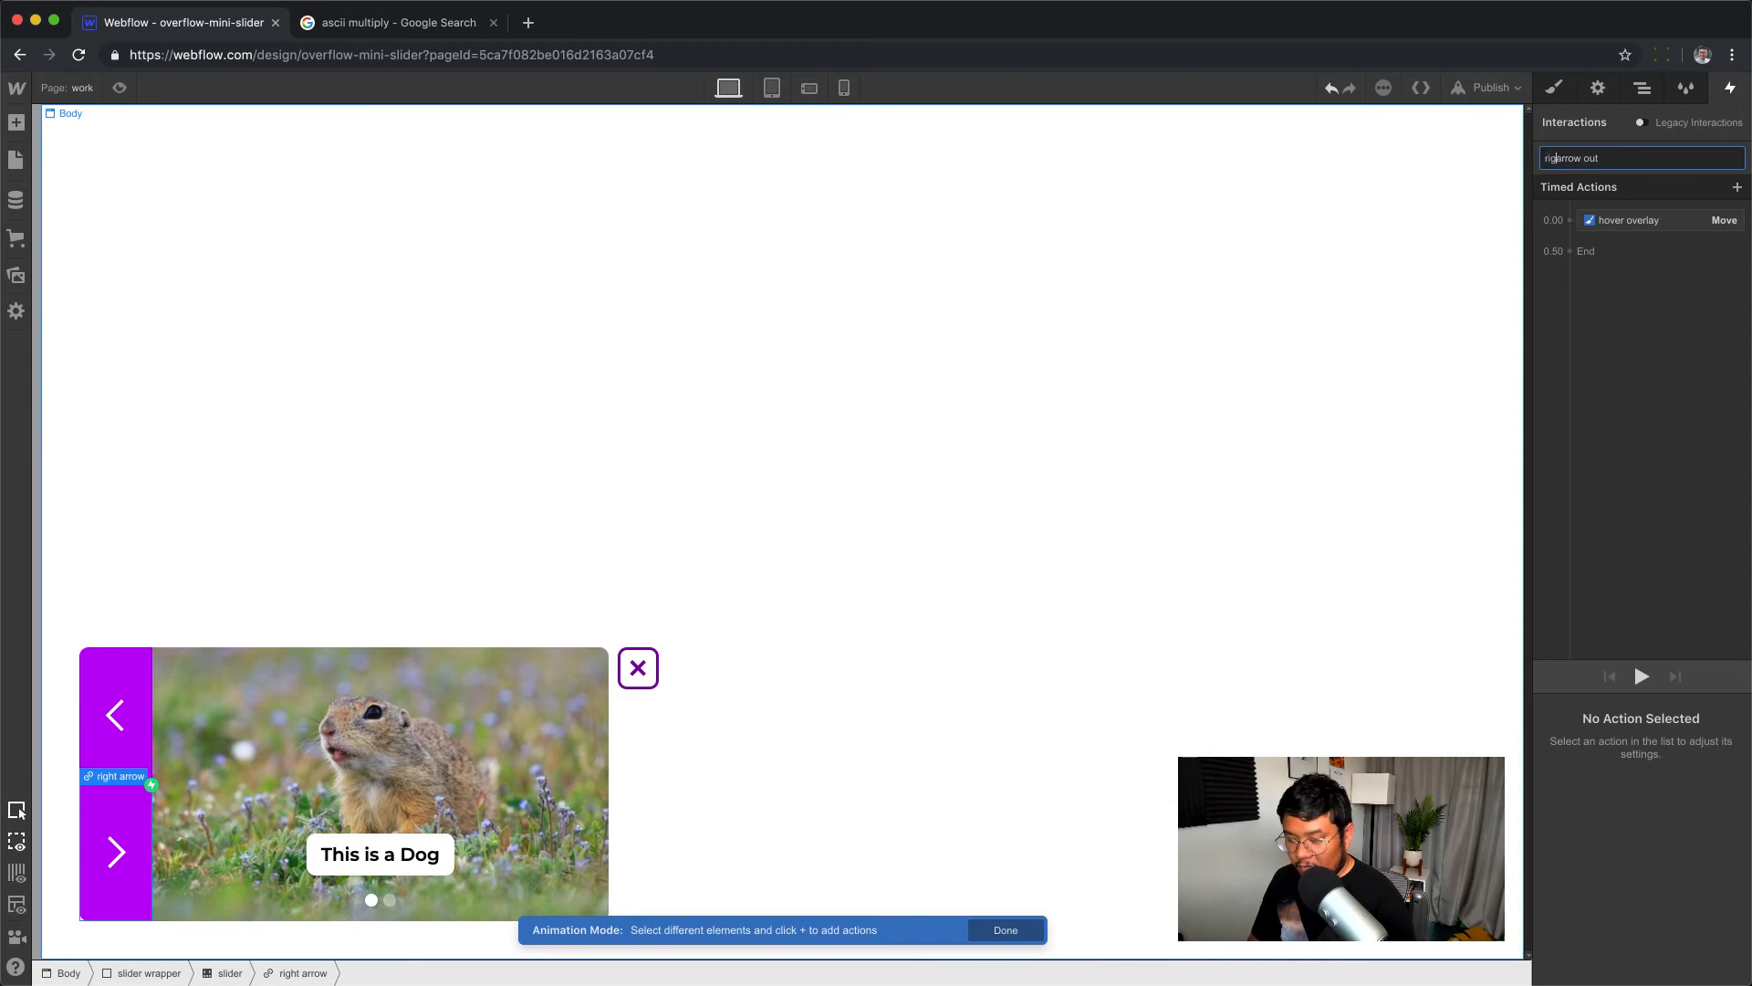
type("ht")
key("Return")
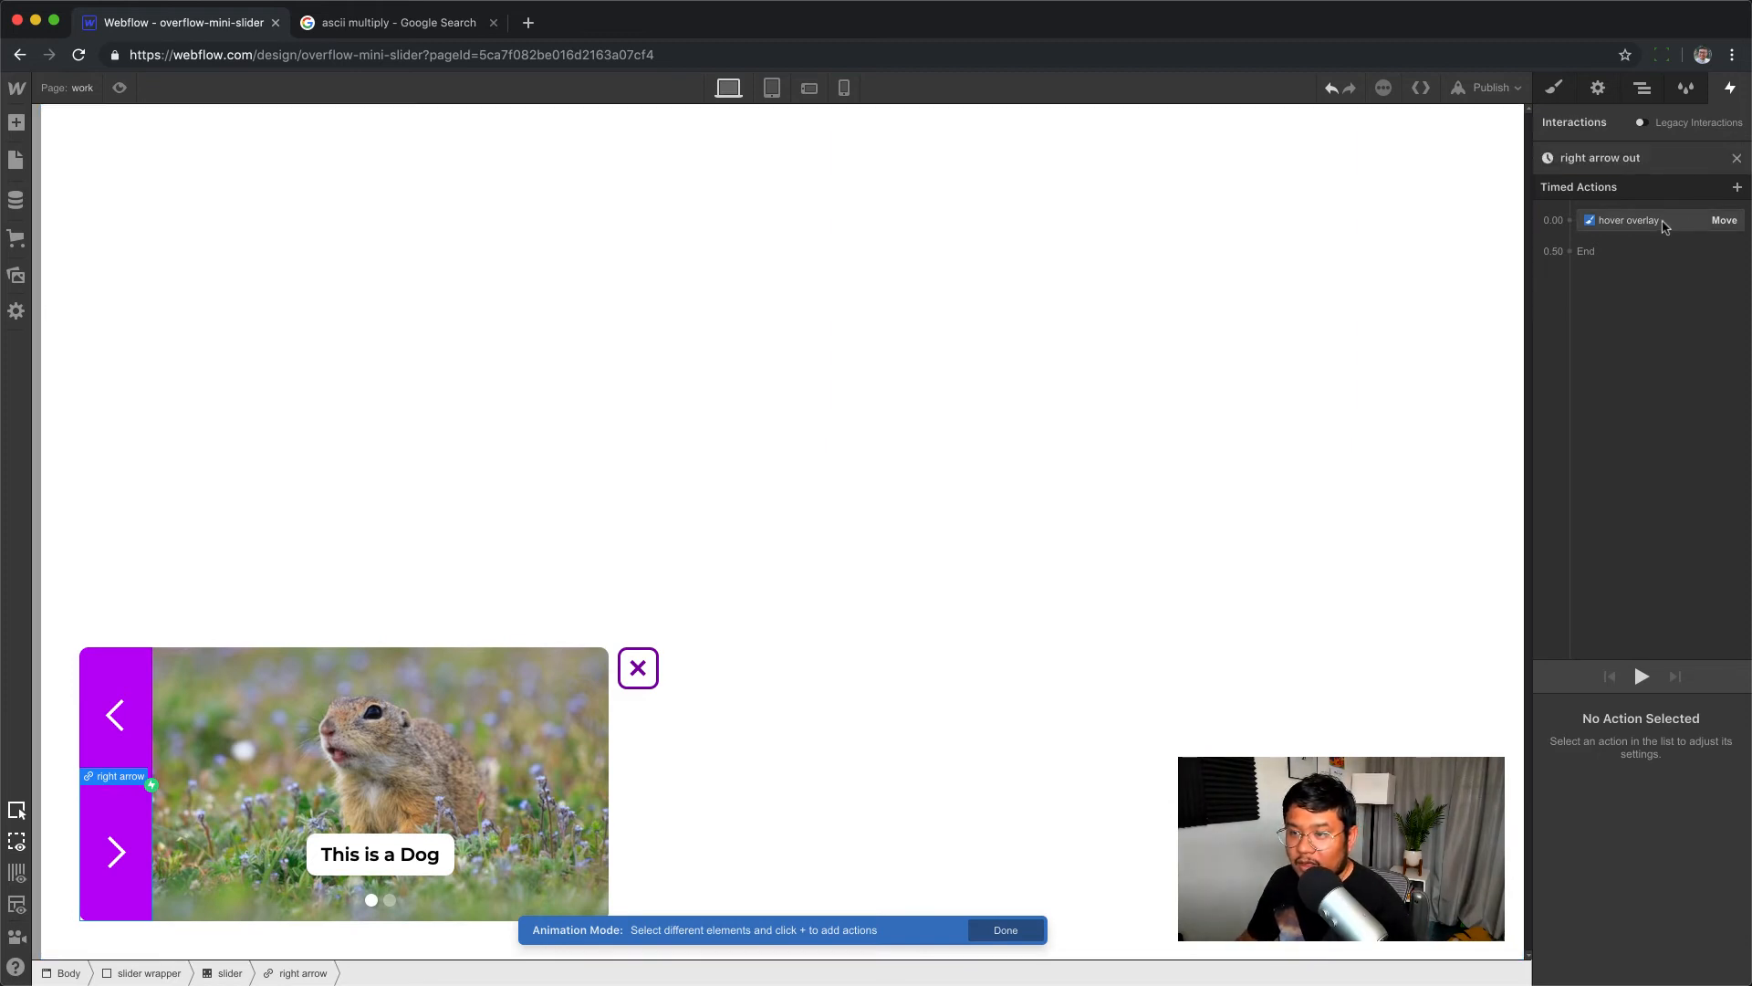
- Set the hover overlay's horizontal Move in "right arrow out" to -100% and preview both arrows' hover animations
left_click(1662, 223)
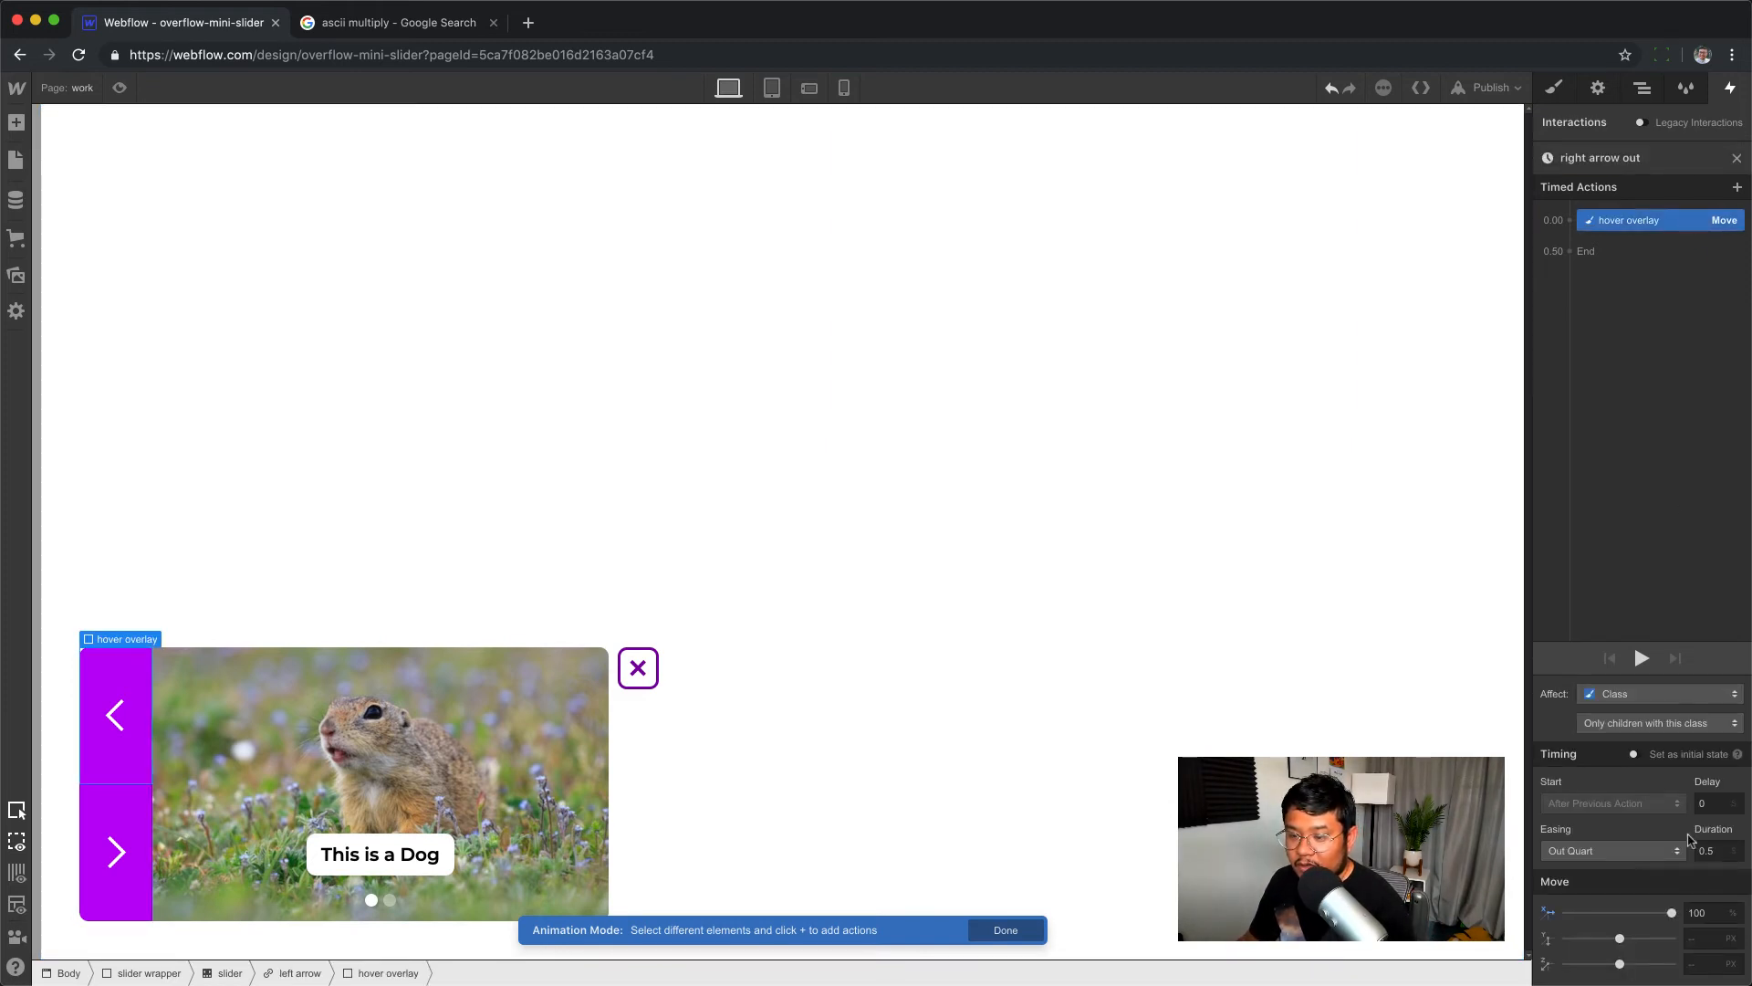
left_click(1690, 913)
type("-100")
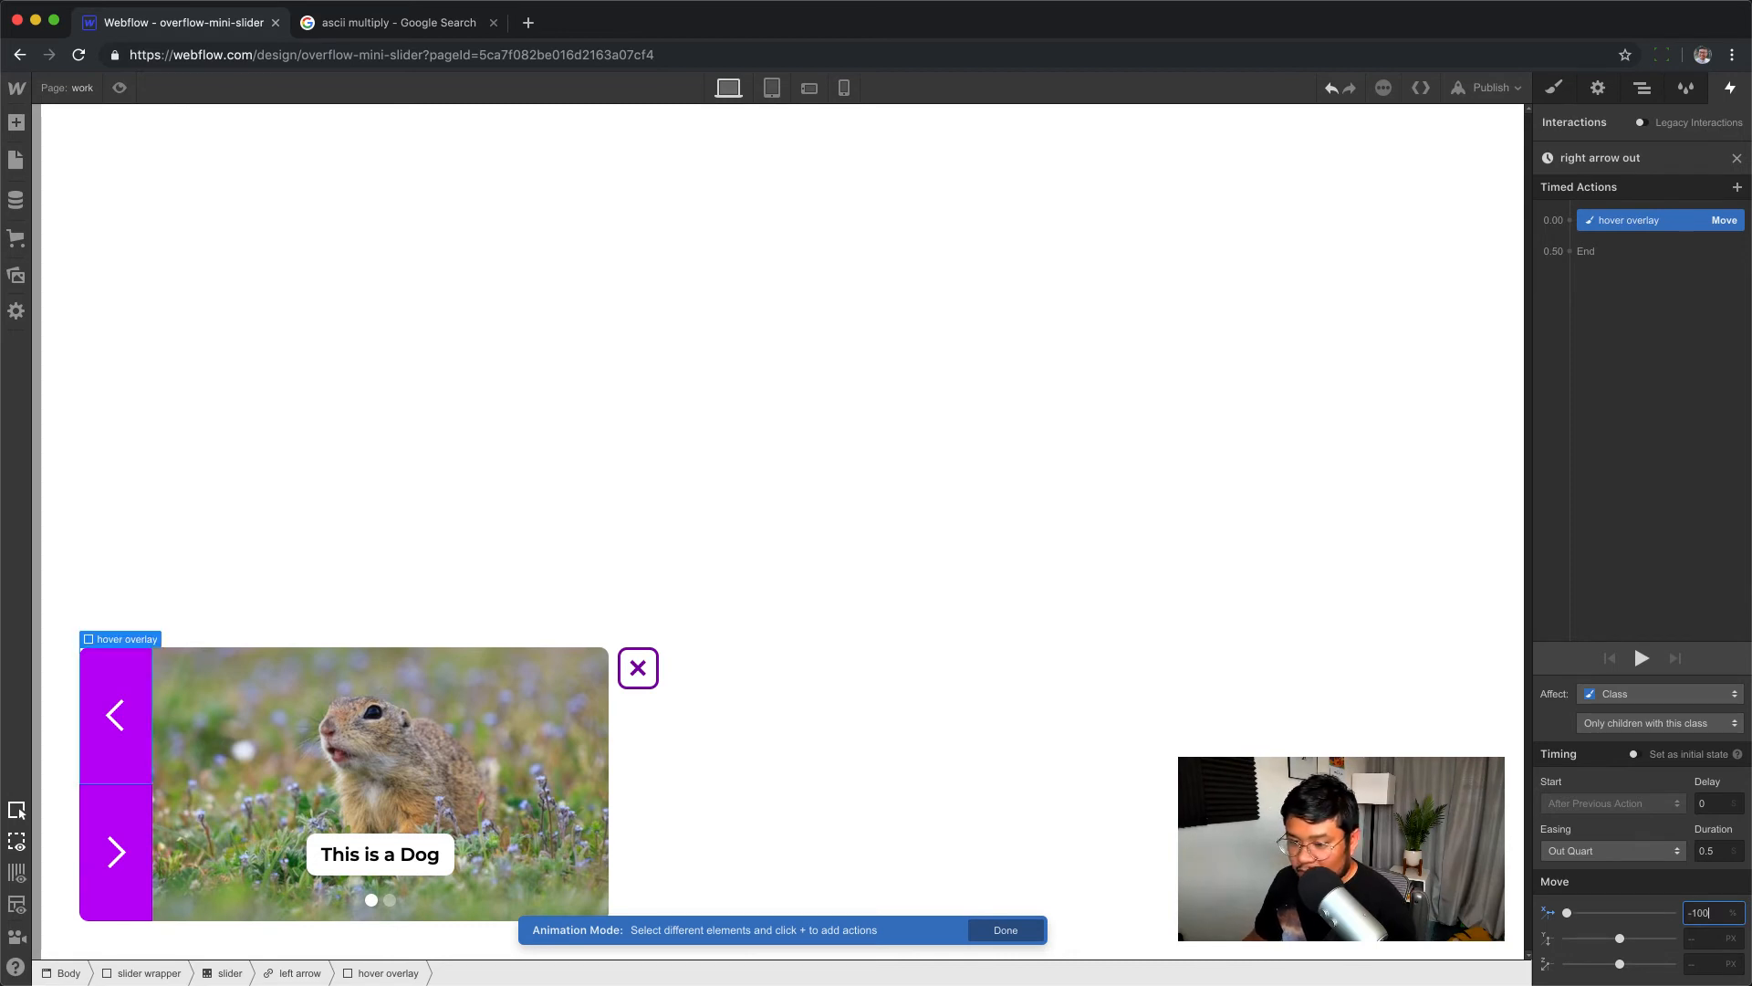
left_click(120, 88)
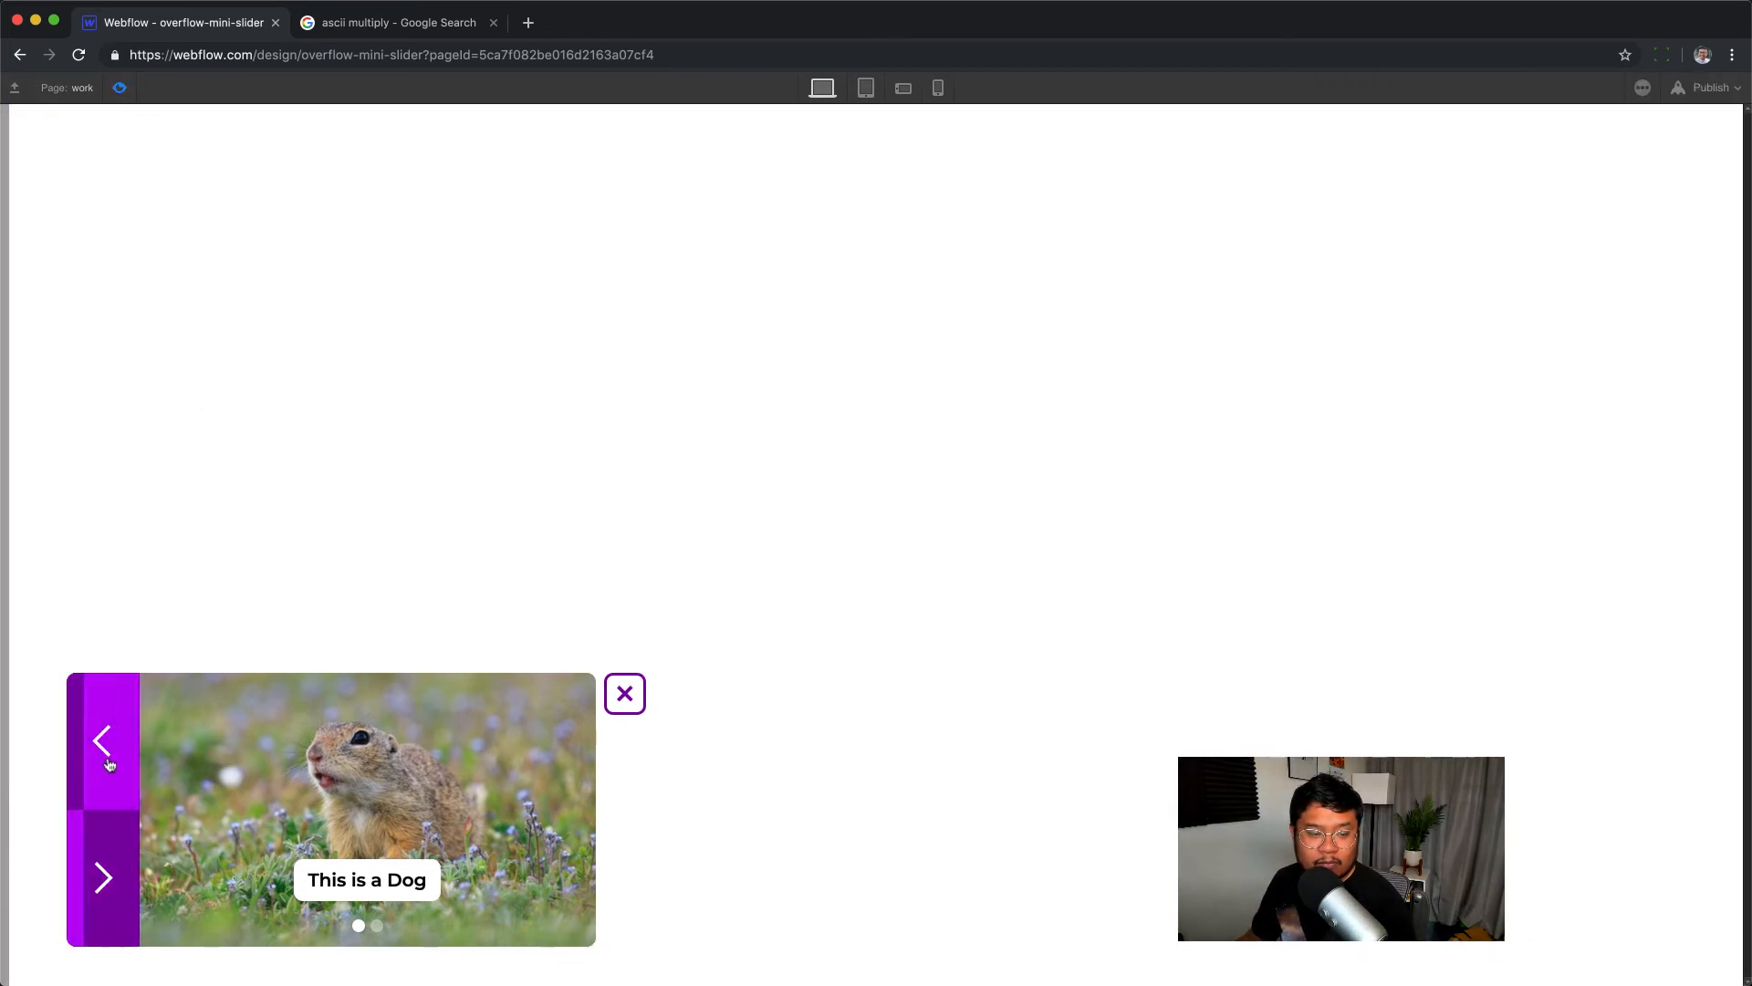
left_click(120, 88)
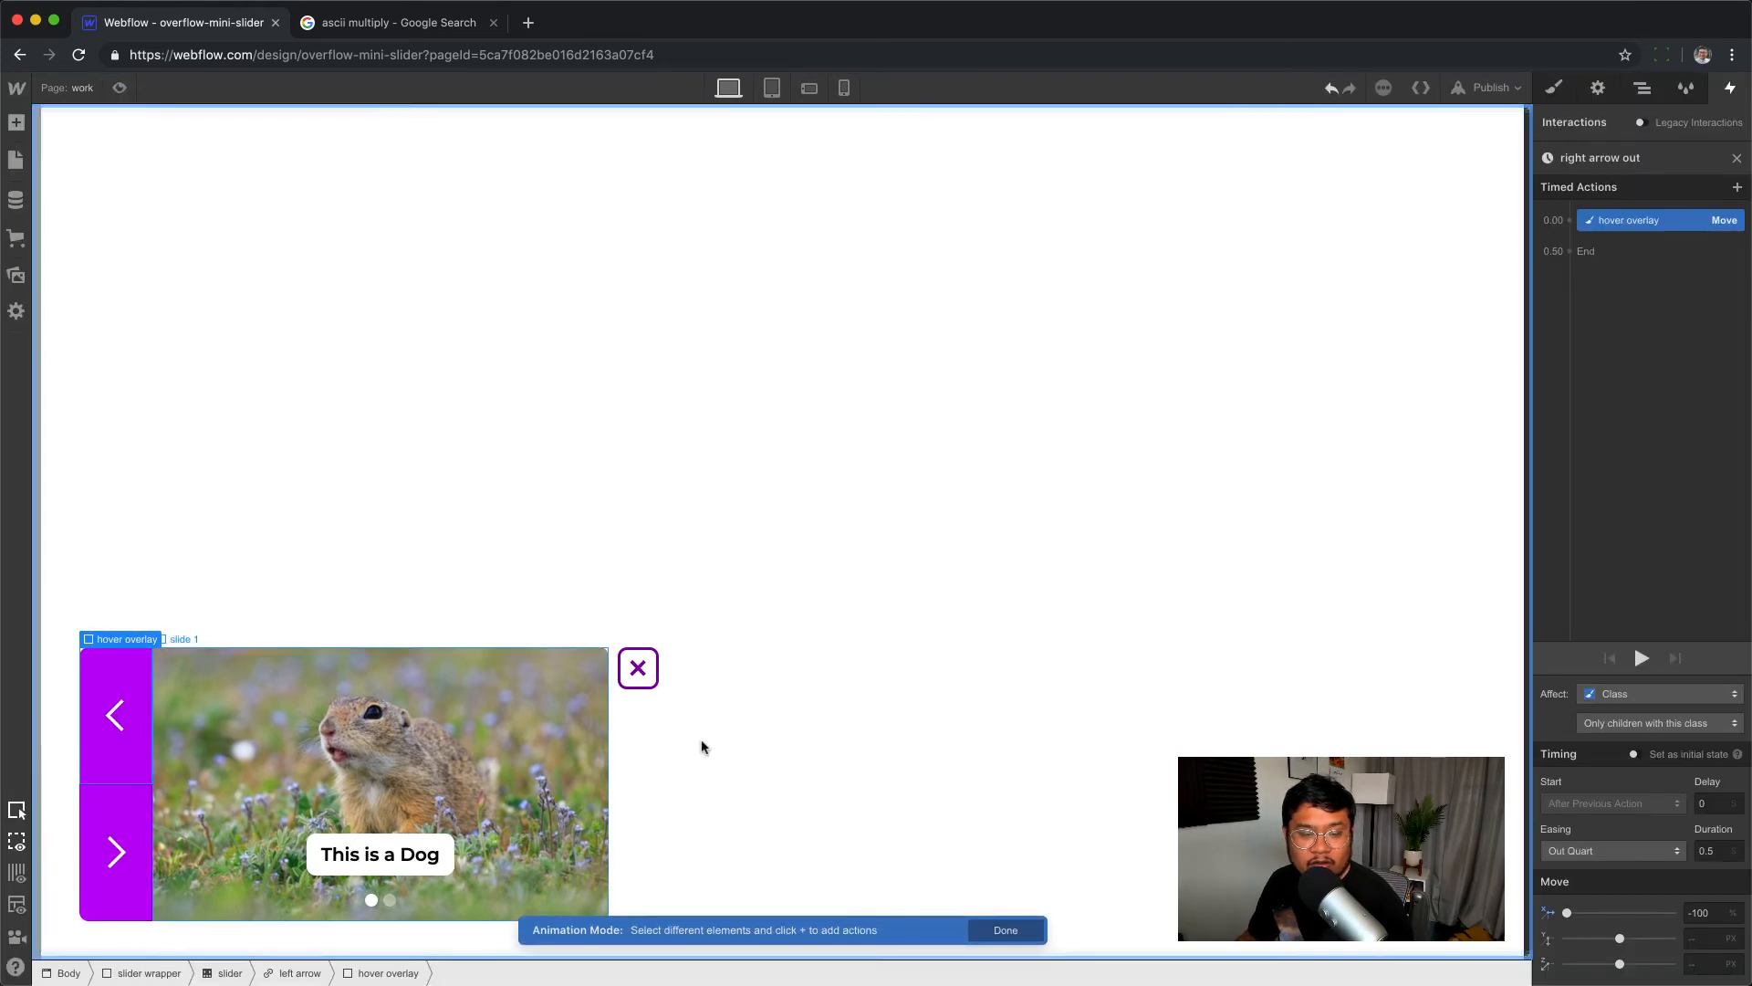
- Close the "right arrow out" animation and add a Mouse click (tap) trigger to the close button
left_click(638, 668)
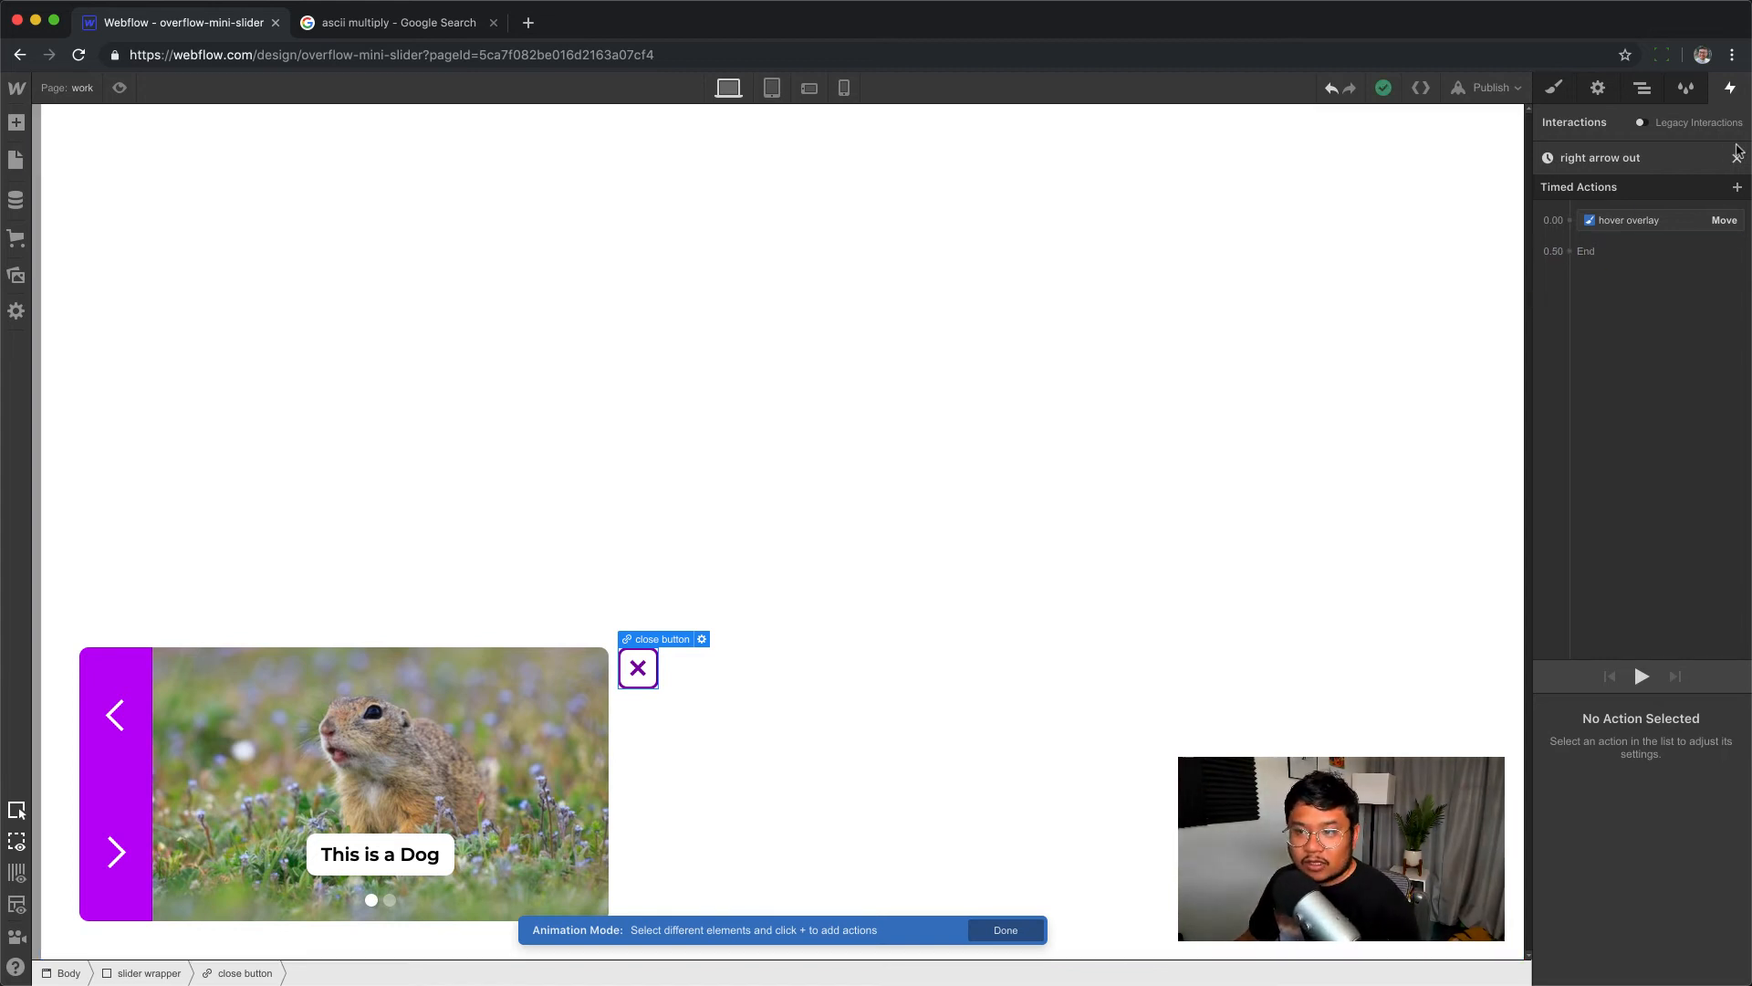
left_click(1736, 158)
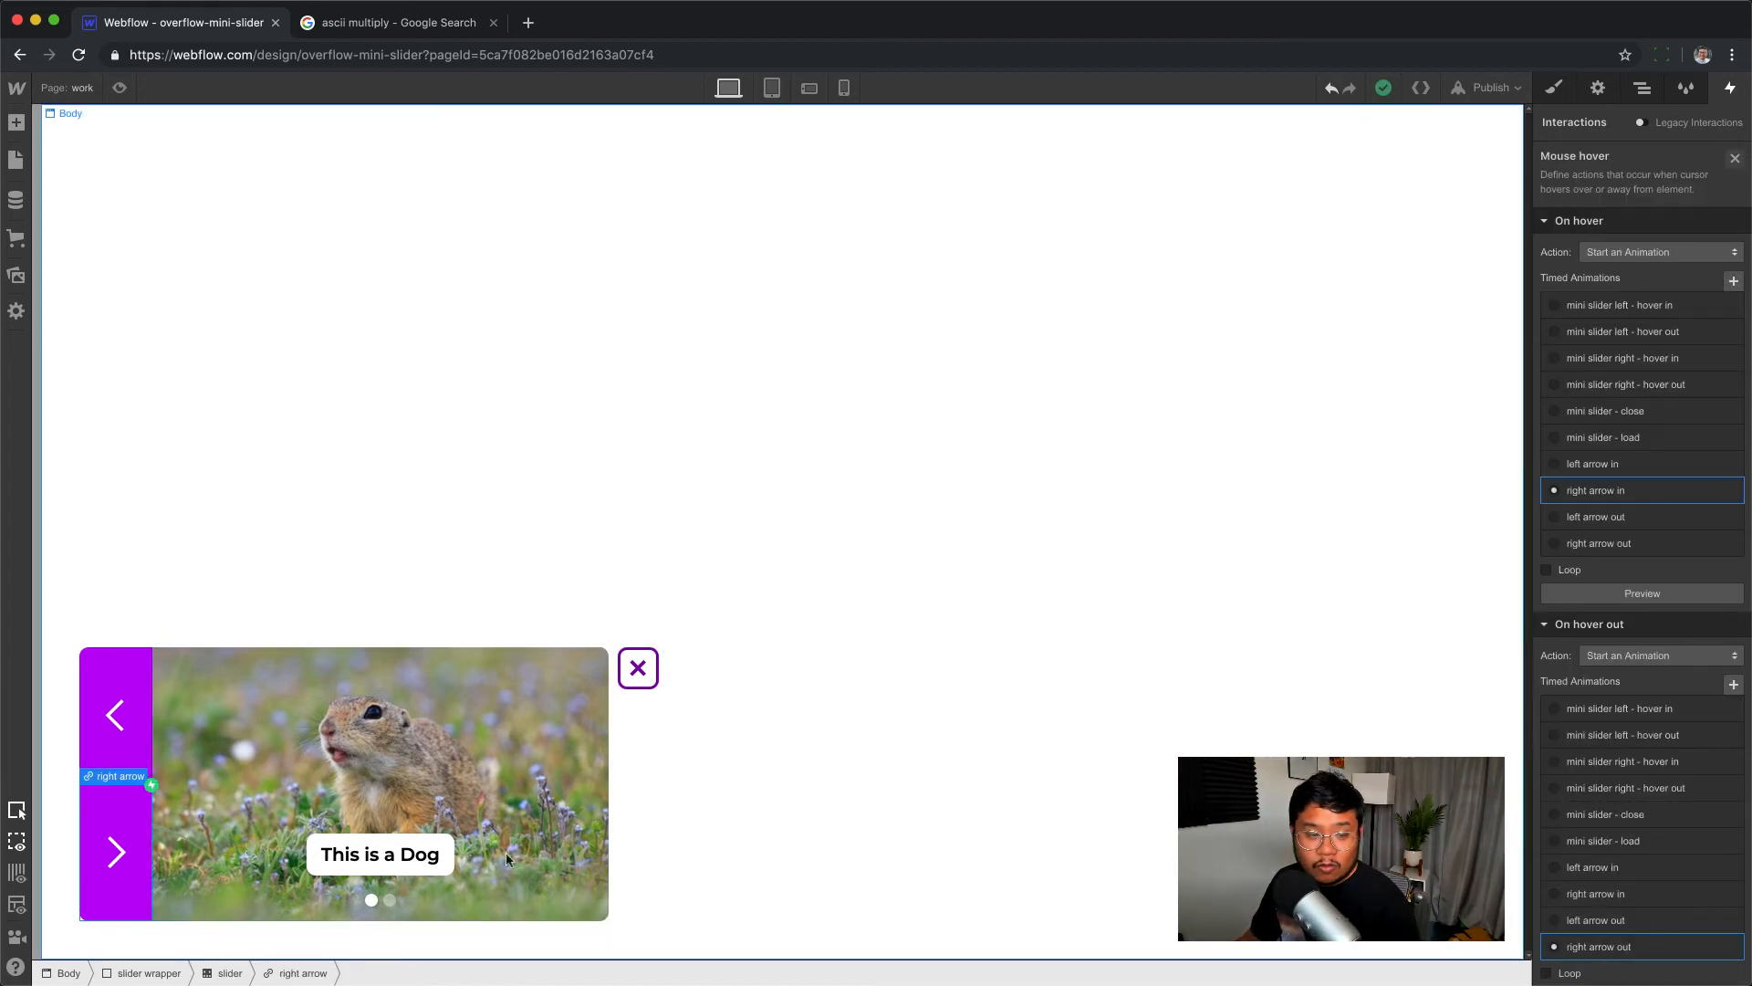
left_click(643, 676)
left_click(1740, 155)
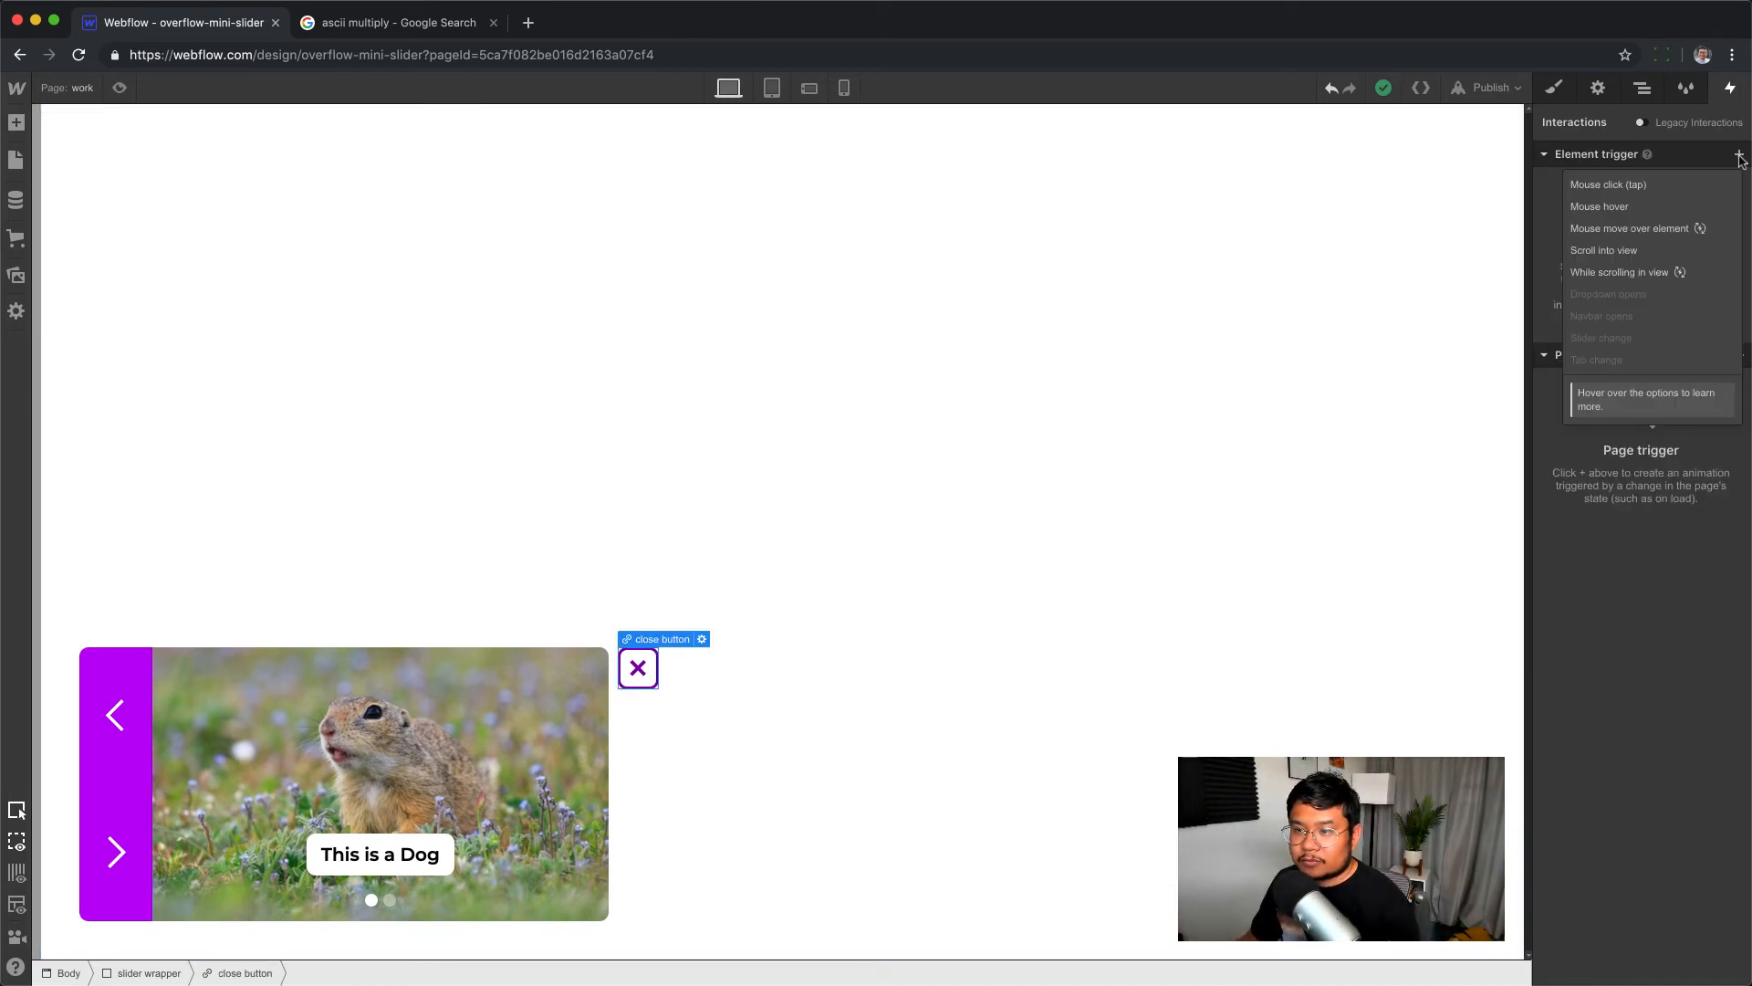
left_click(1651, 182)
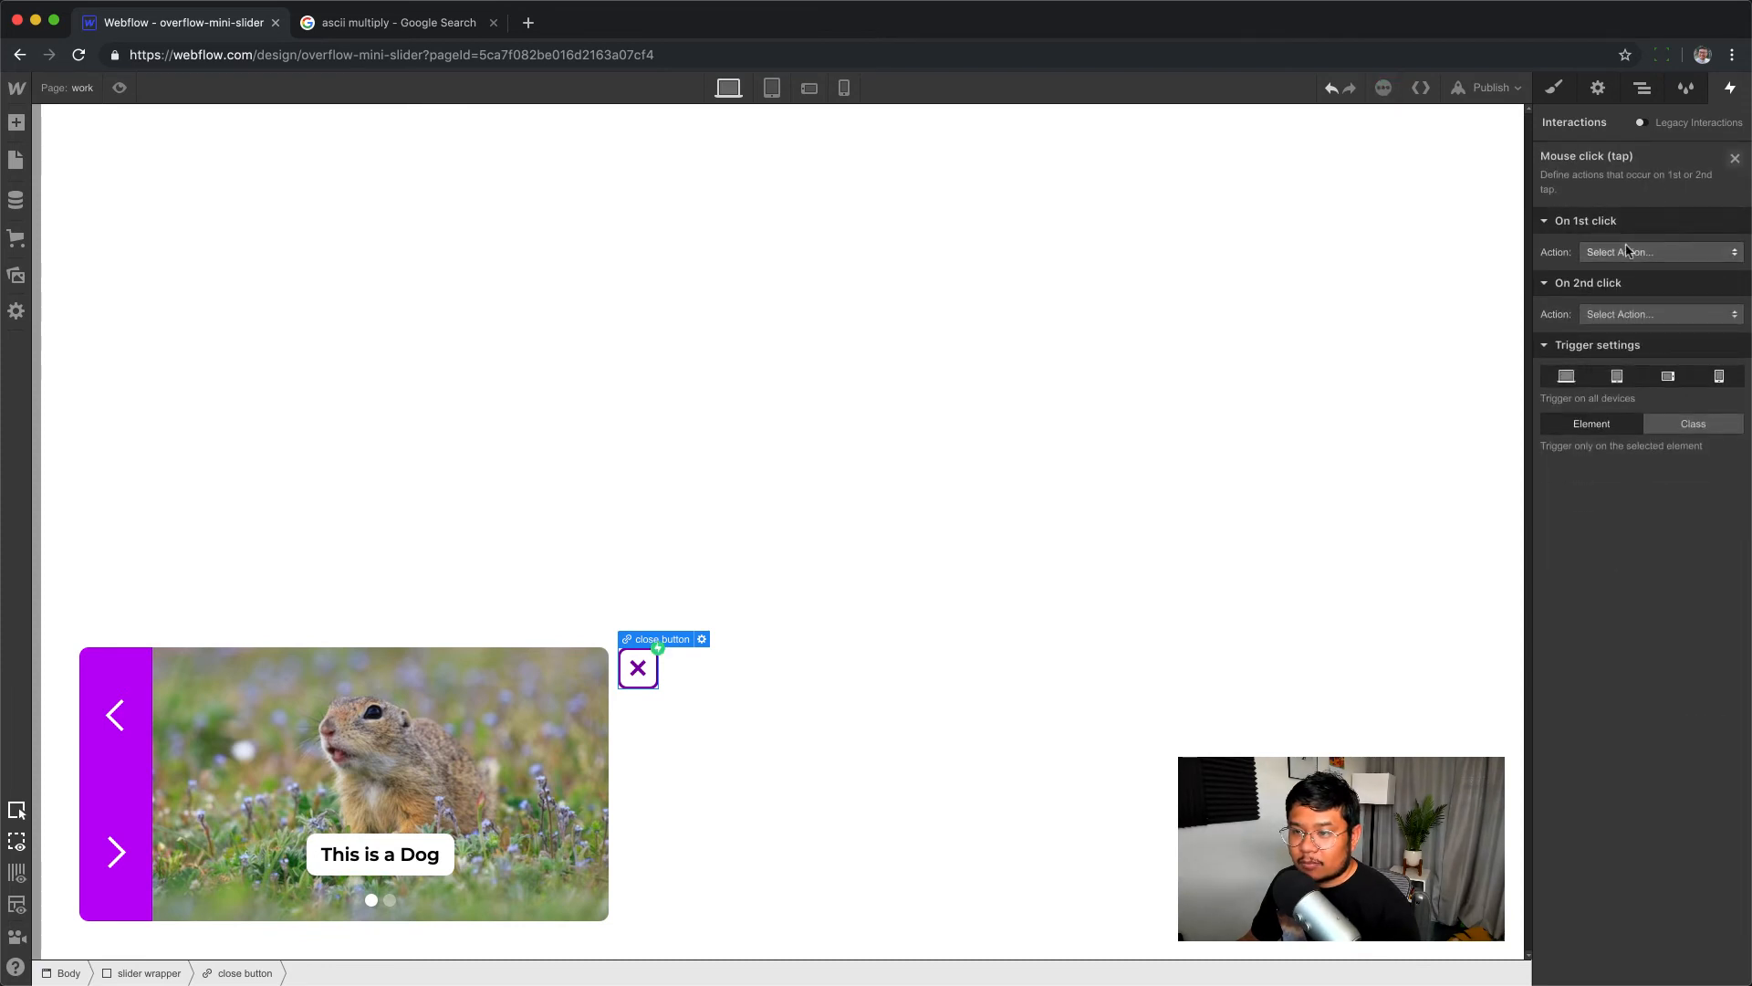
- Set the close button's On 1st click action to Start an Animation and create a timed animation named "close slider"
left_click(1627, 252)
left_click(1629, 294)
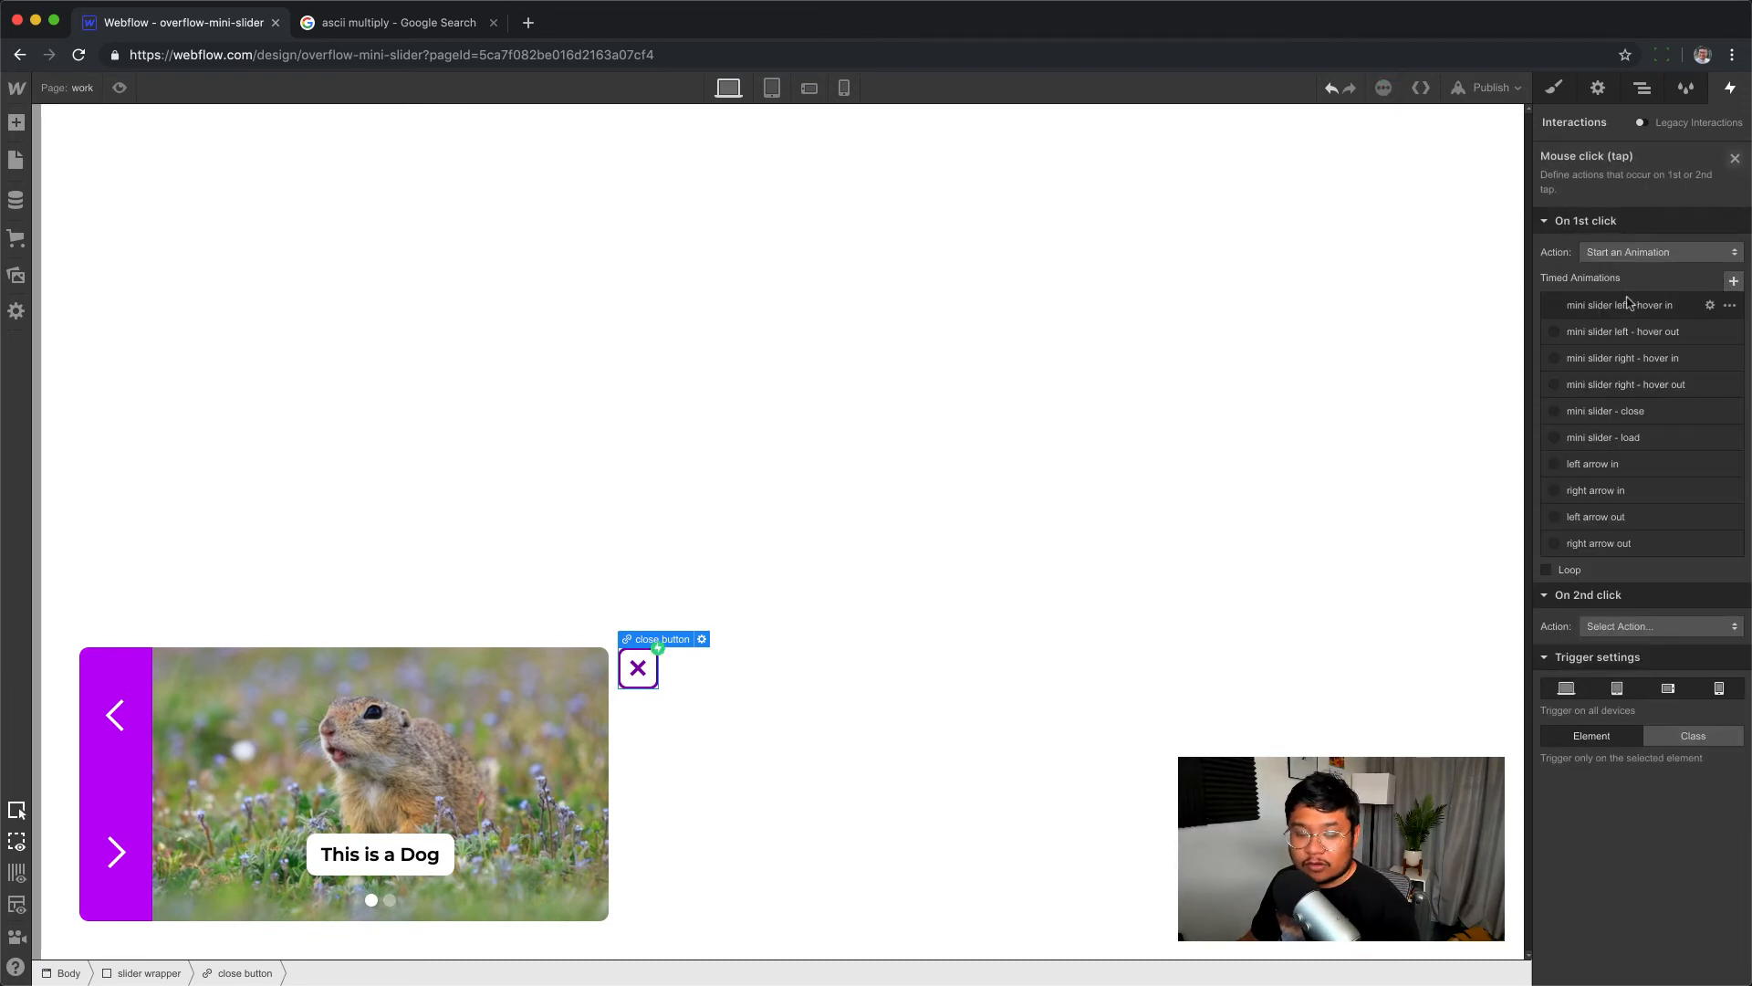
left_click(1733, 281)
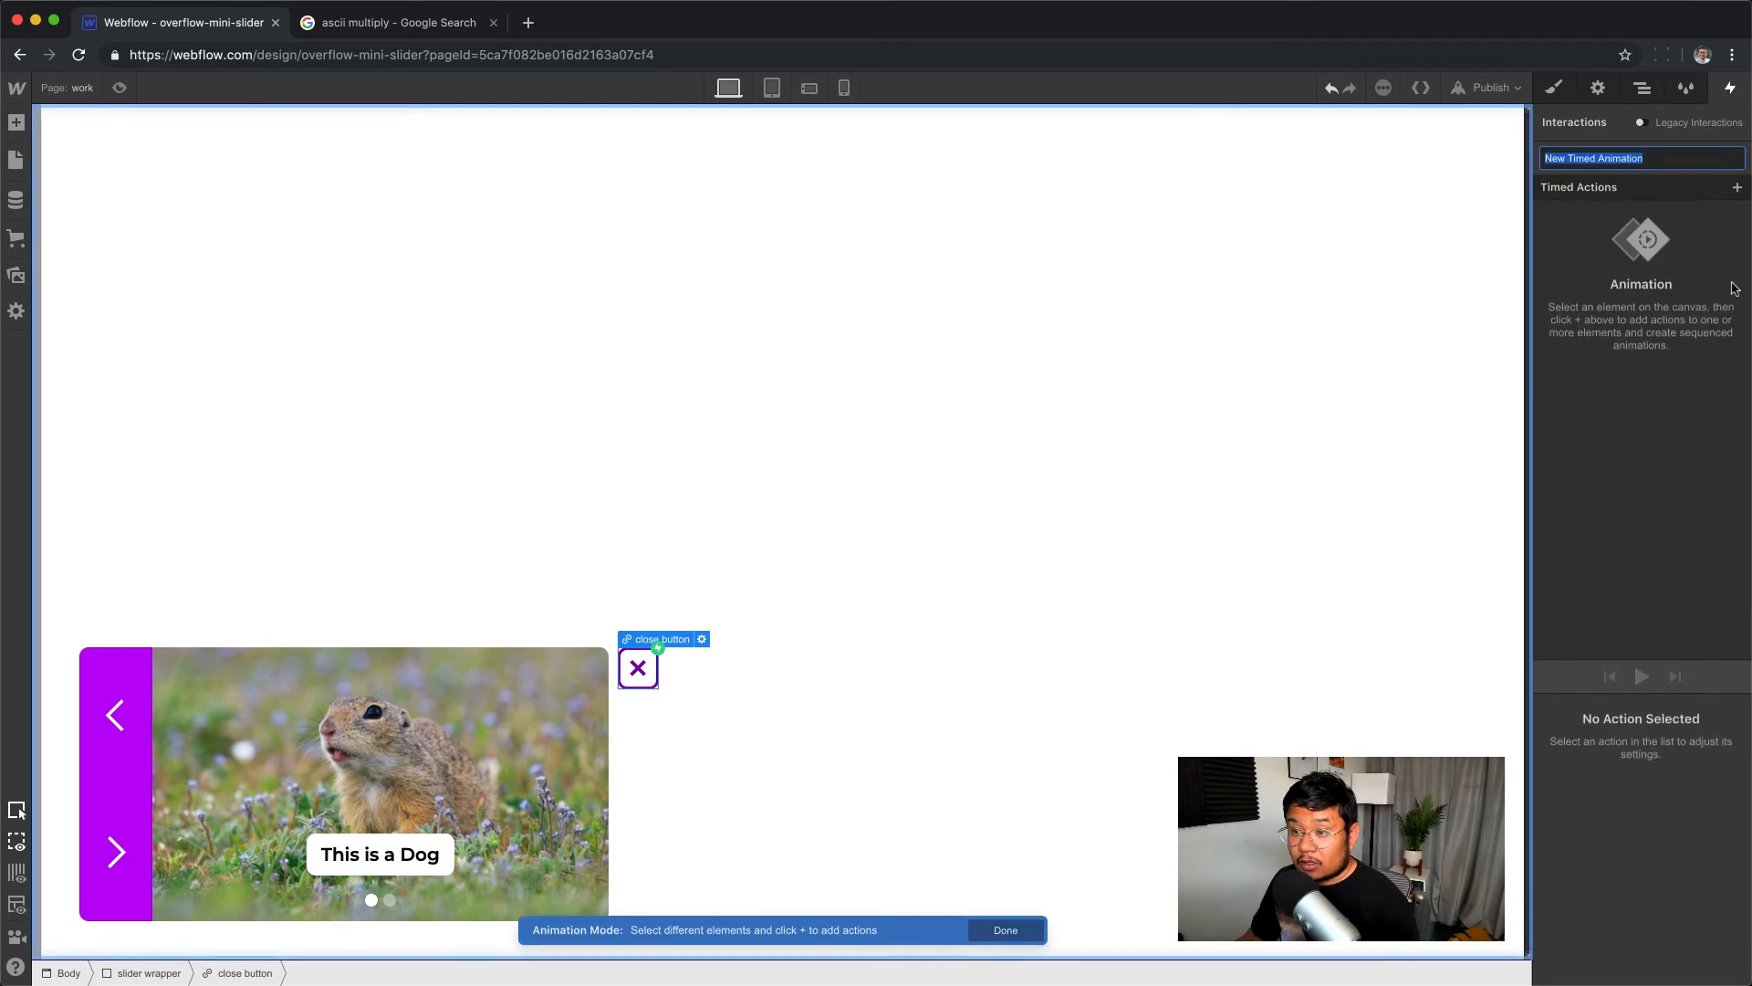
type("close slider")
key("Return")
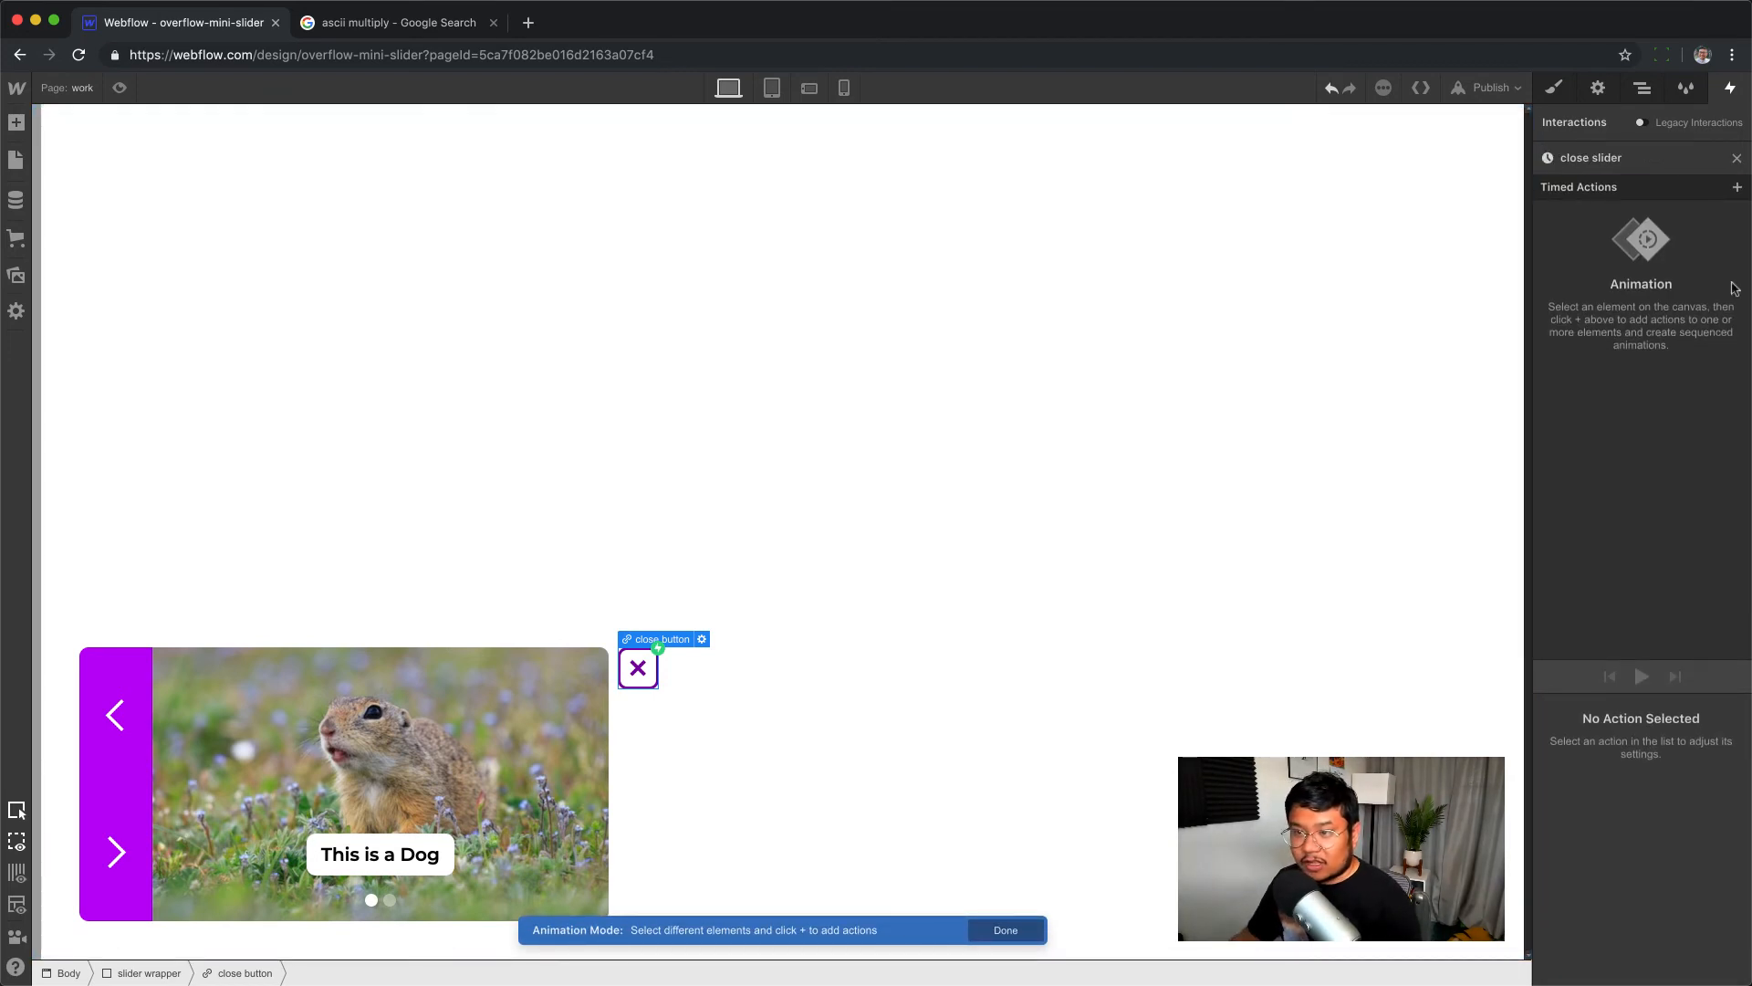
- Add a Move action for the slider wrapper to the "close slider" animation
left_click(1641, 87)
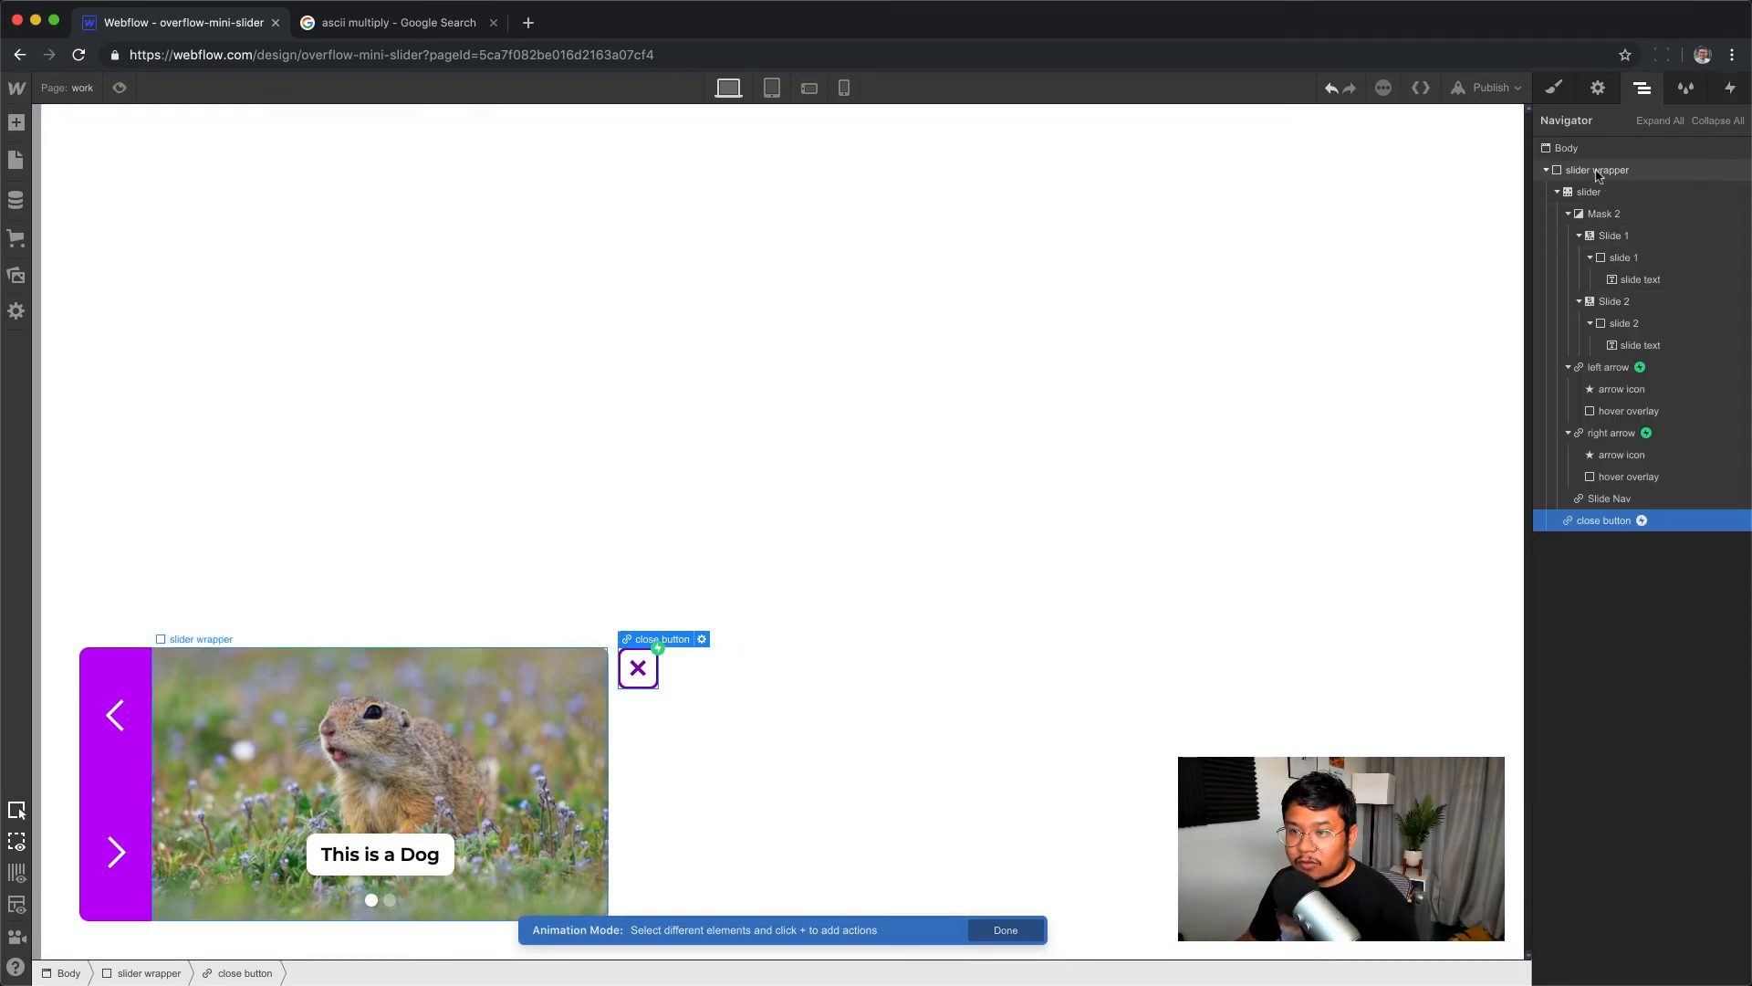
left_click(1697, 170)
left_click(1730, 87)
left_click(1736, 187)
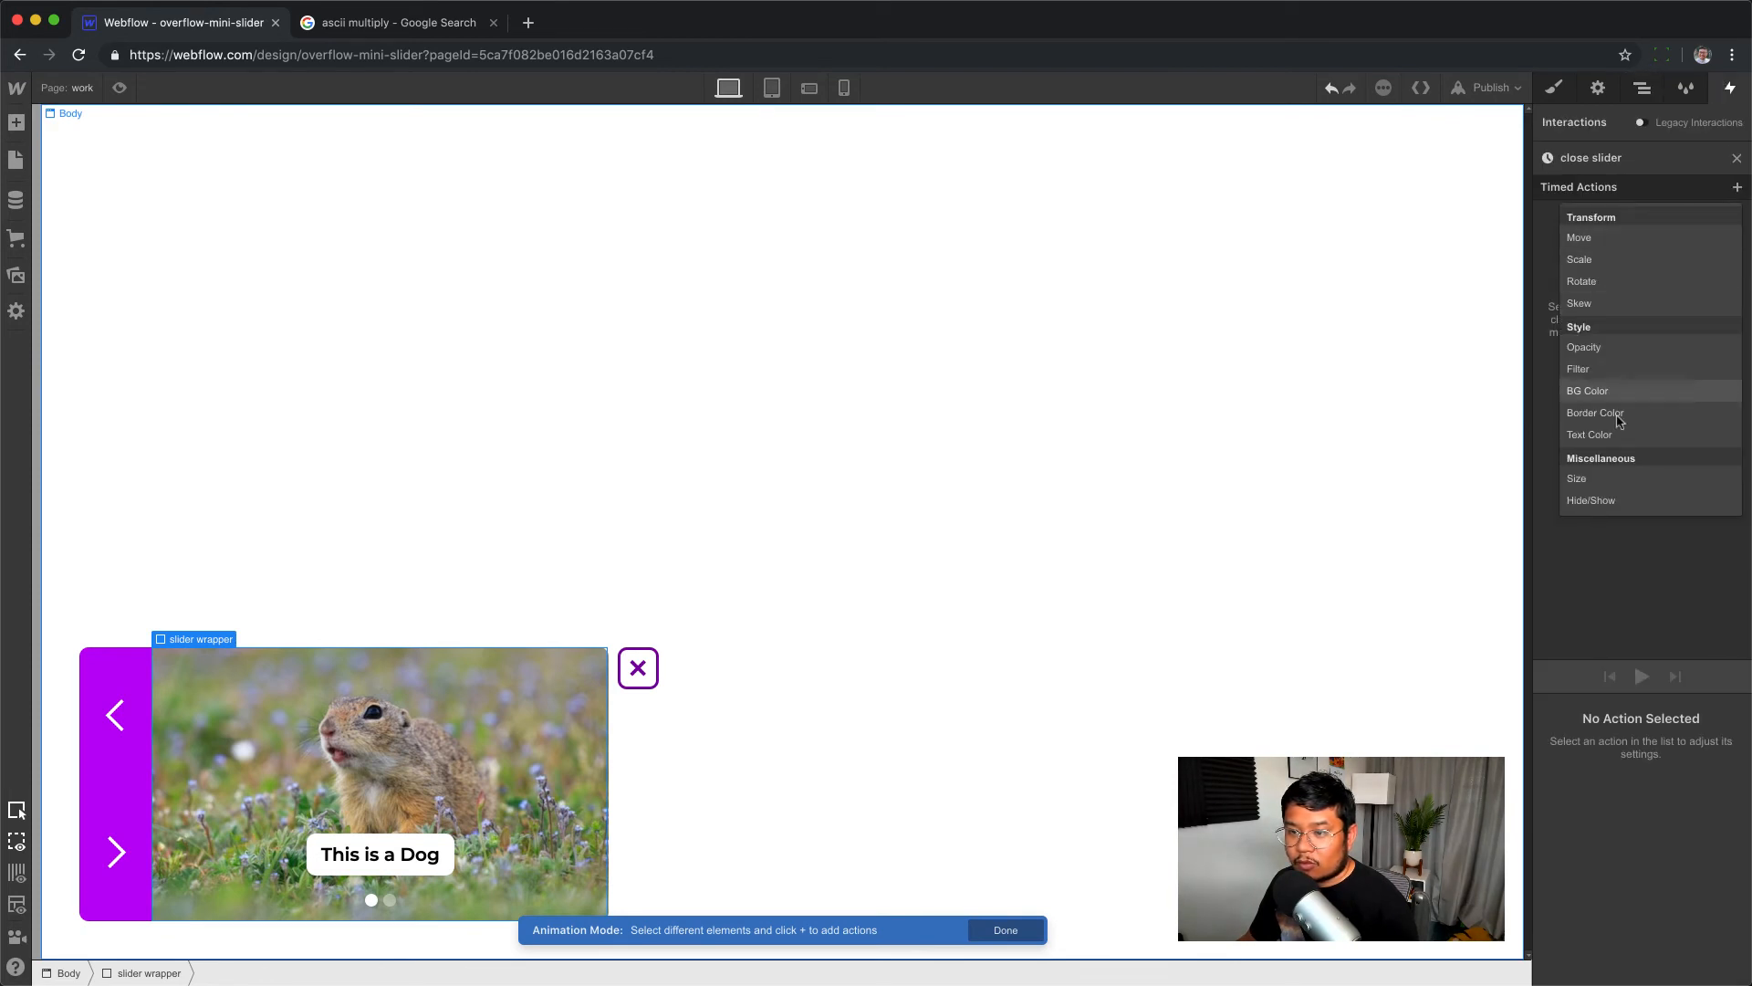
left_click(1608, 244)
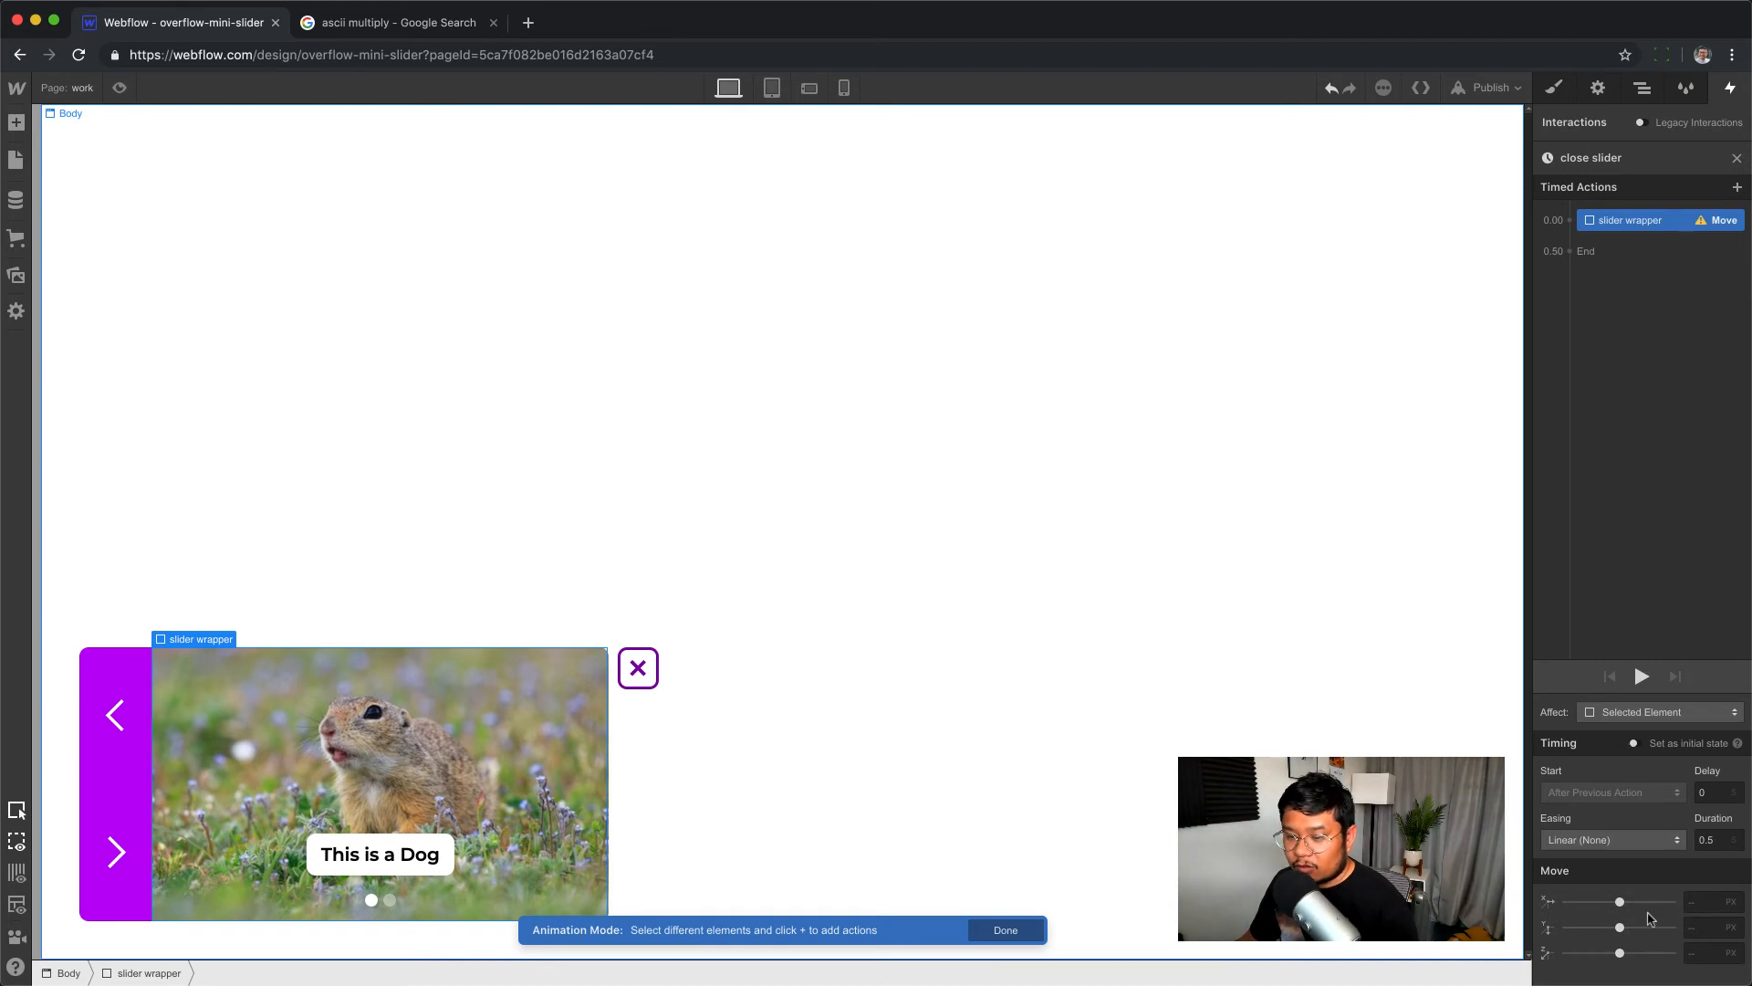
- Set the slider wrapper's horizontal Move in "close slider" to -140% and its easing to Ease Out
left_click(1693, 903)
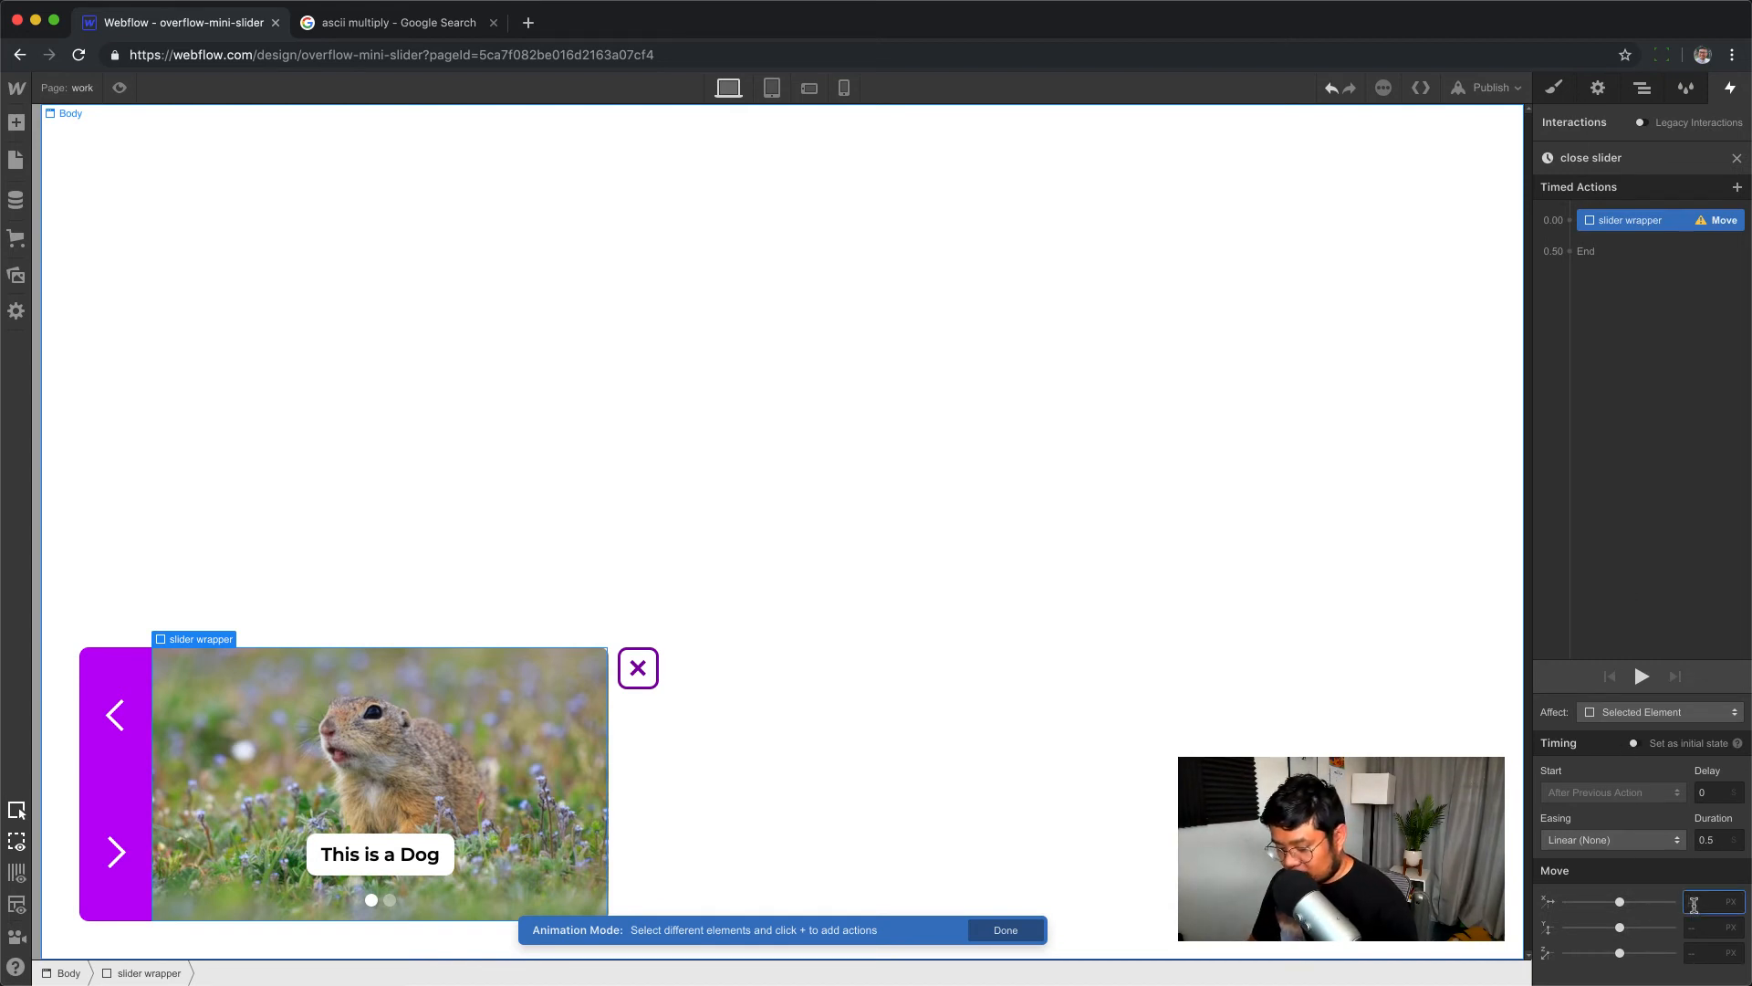
type("-100")
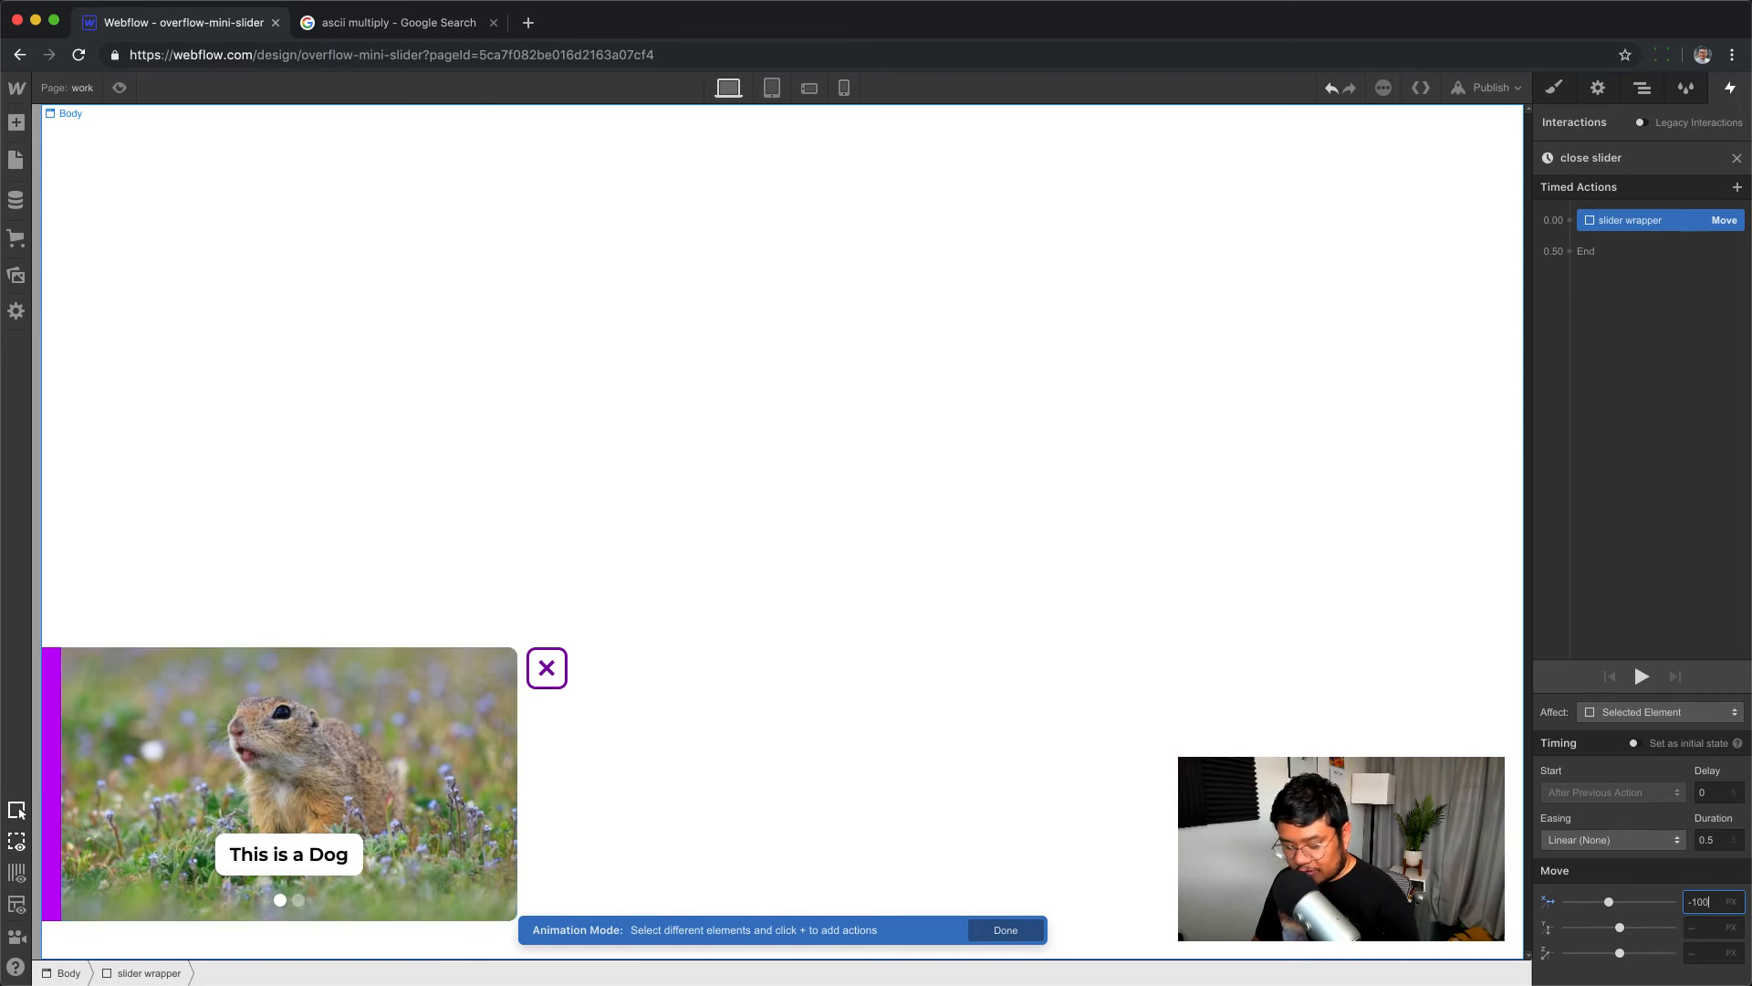
type("%")
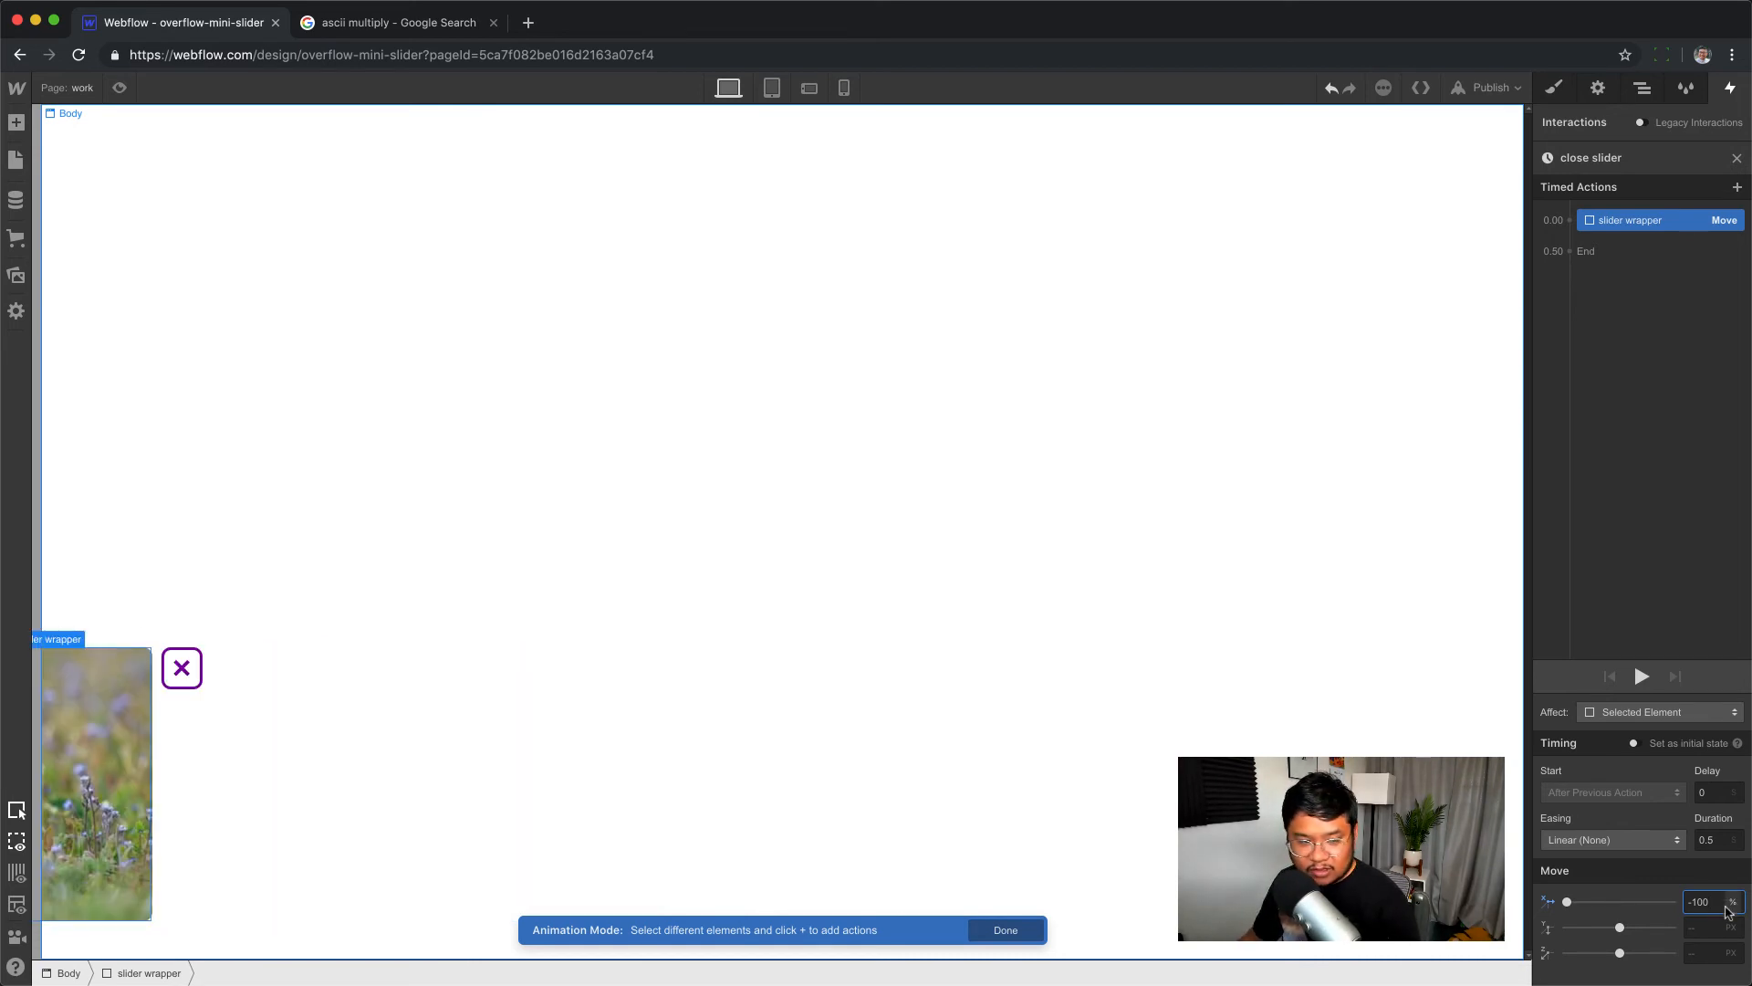
key("shift+Up")
key("shift+Down")
key("shift+Down")
key("shift+Down")
key("shift+Down")
key("shift+Down")
key("shift+Down")
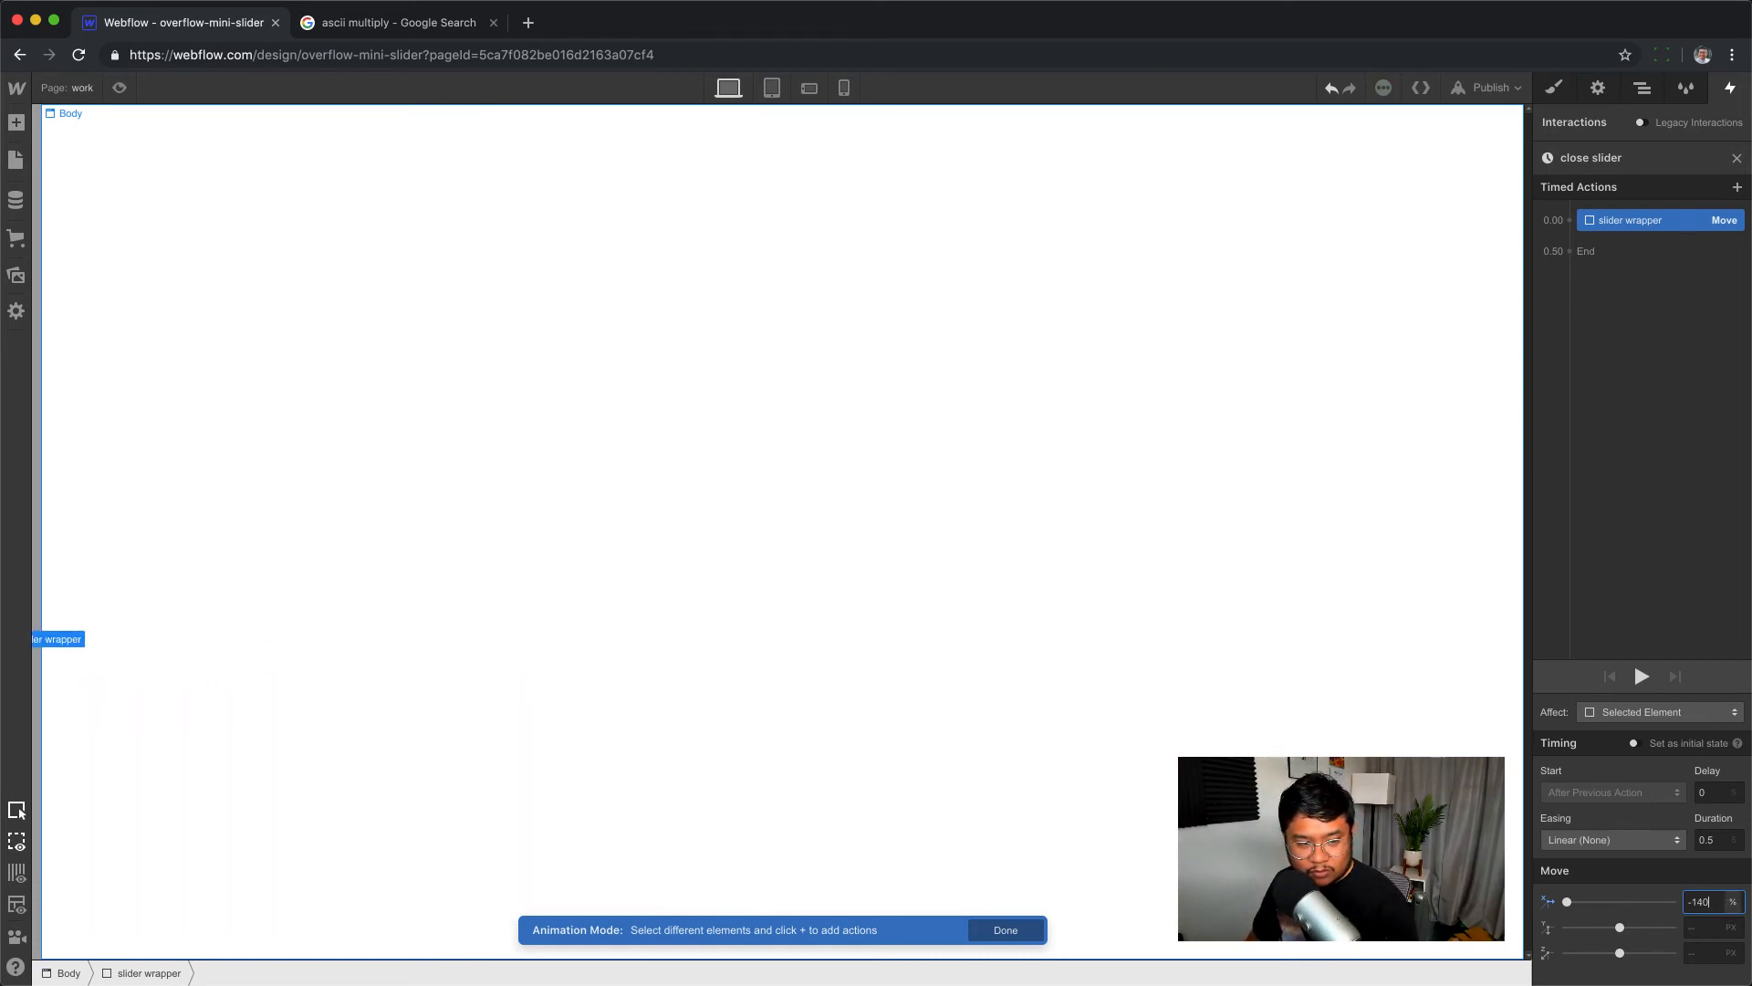
key("shift+Up")
key("shift+Up")
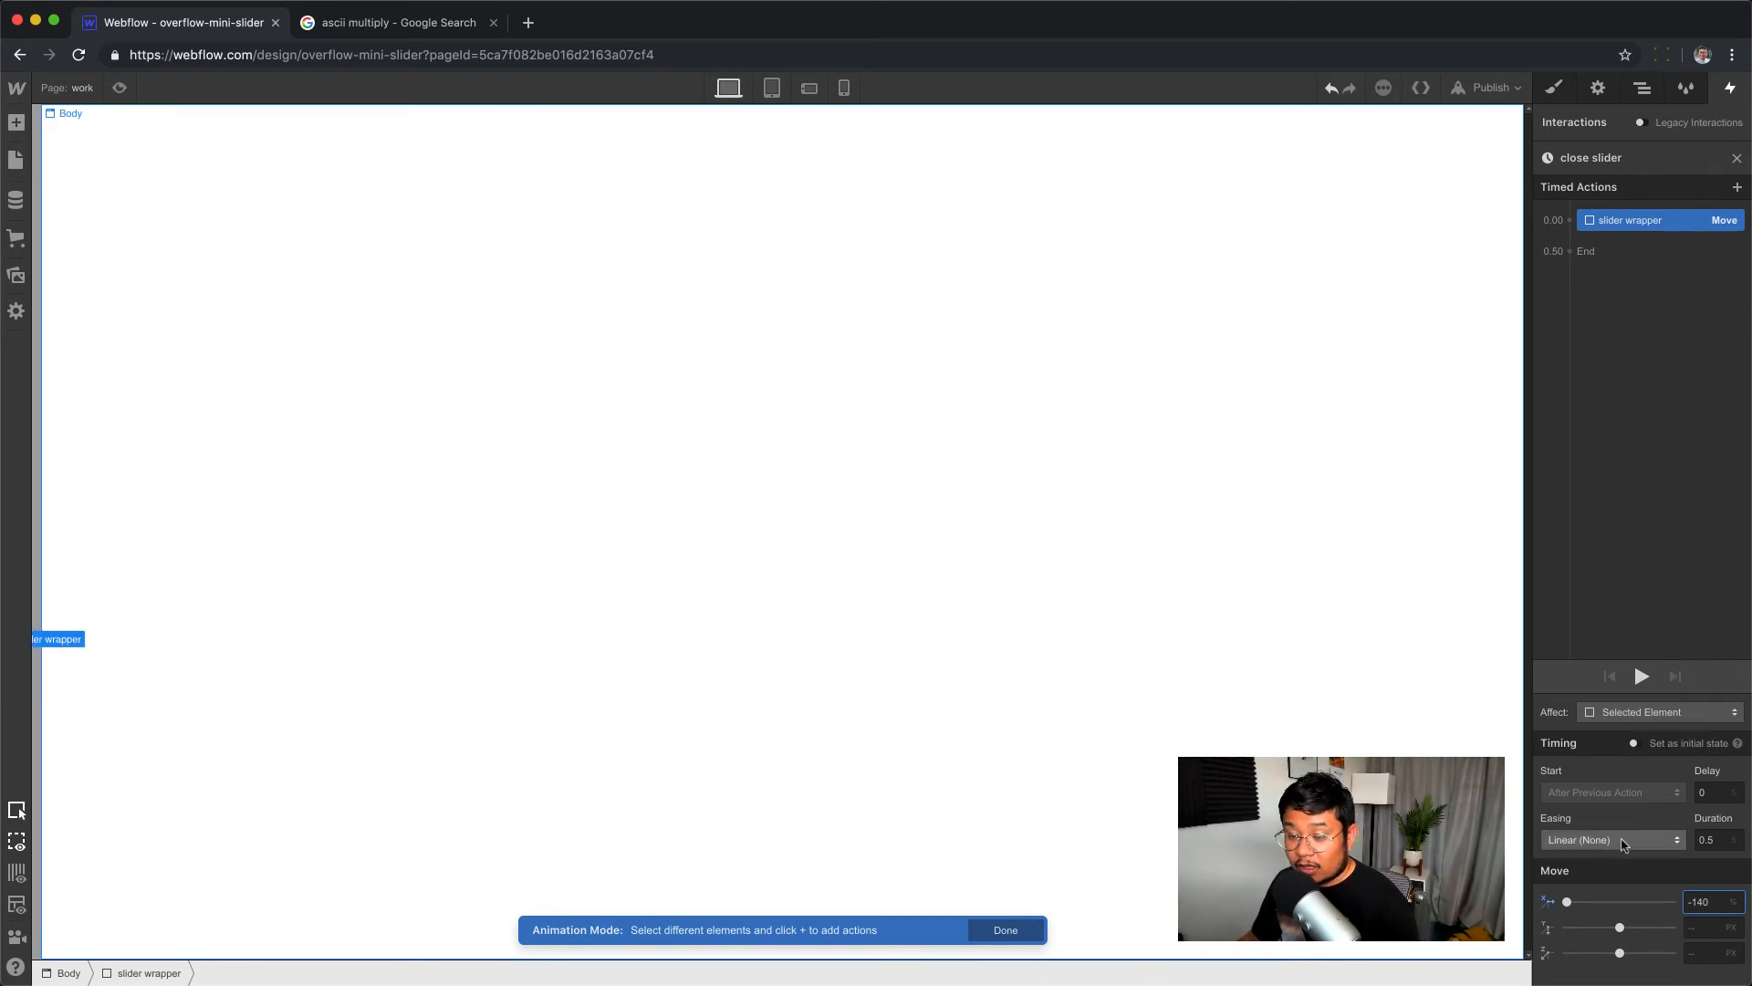
left_click(1623, 840)
left_click(1593, 180)
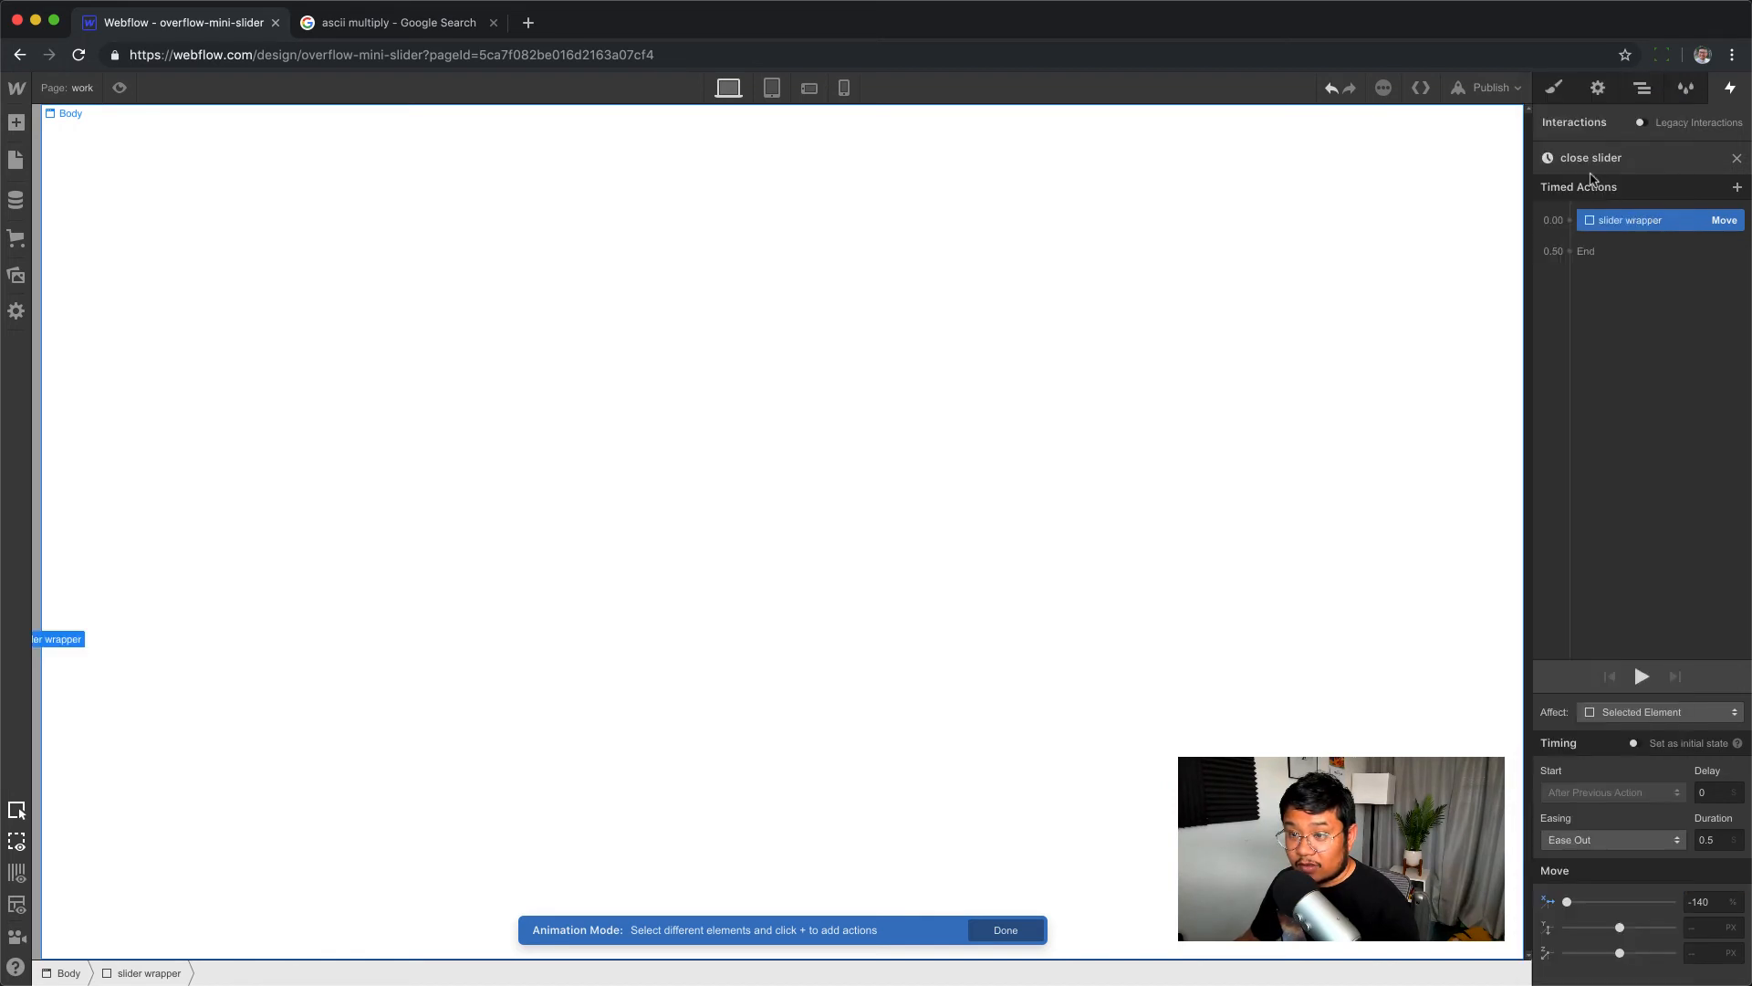
- Make the slider wrapper's Move affect all elements with the Class and close the "close slider" animation
left_click(1630, 711)
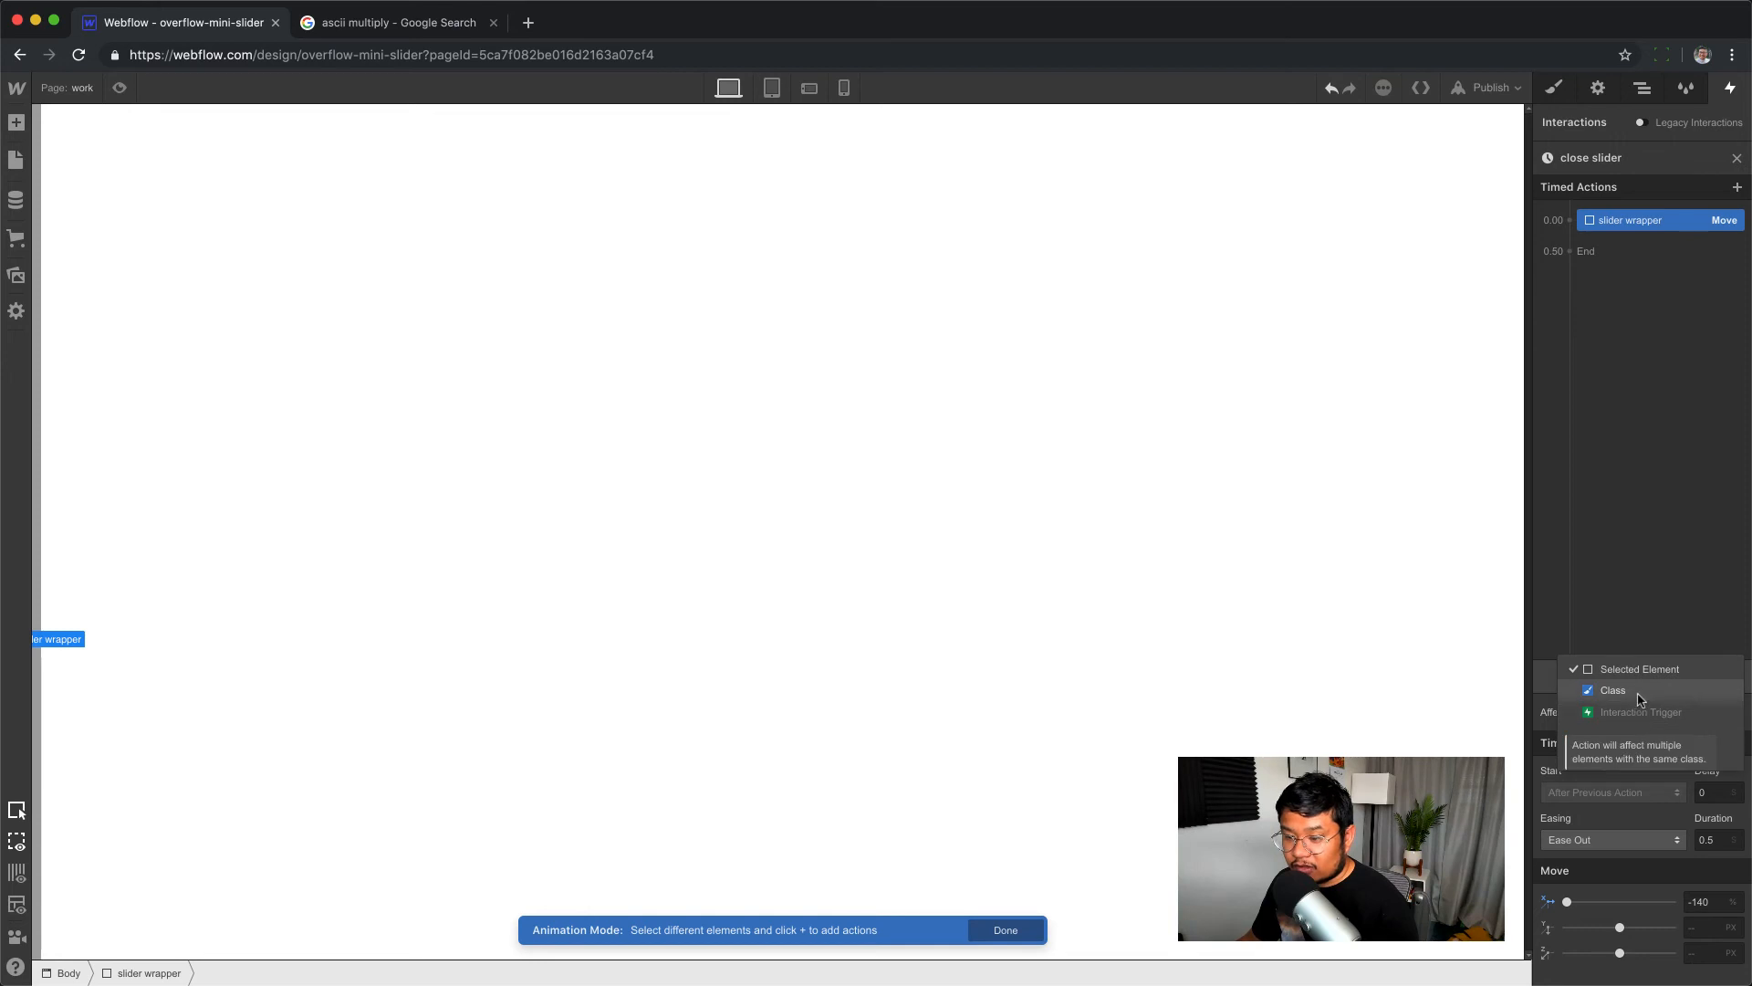
left_click(1636, 694)
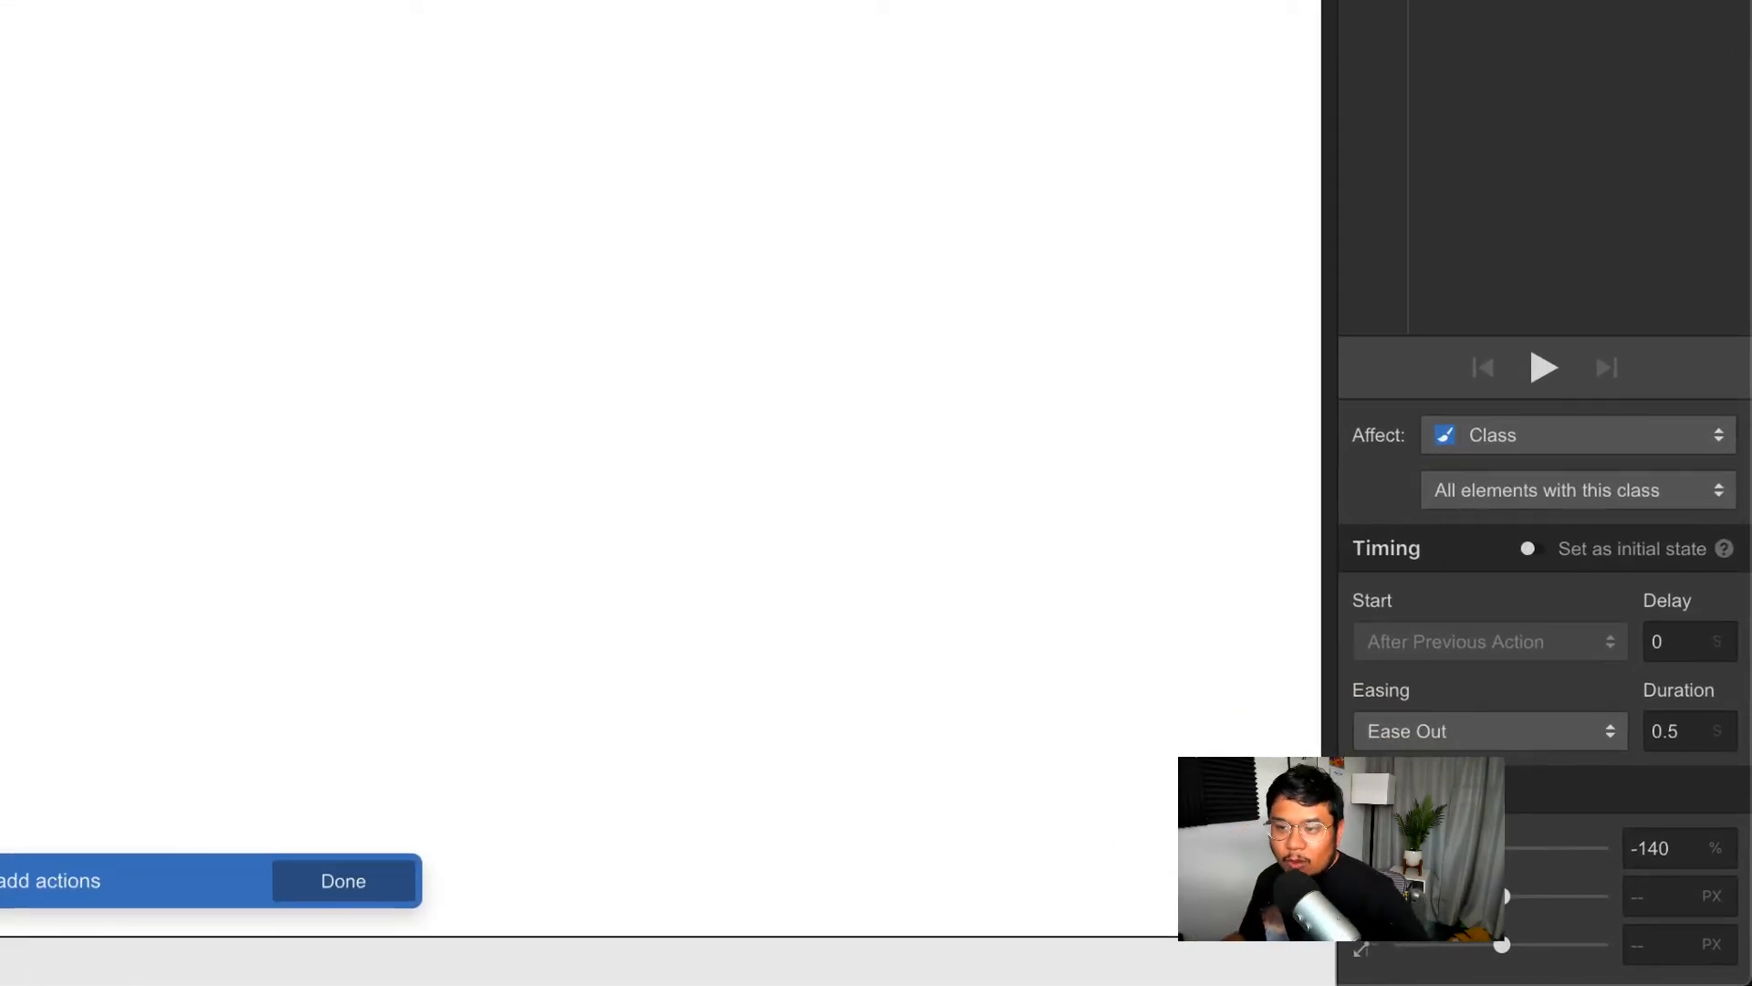
left_click(1532, 445)
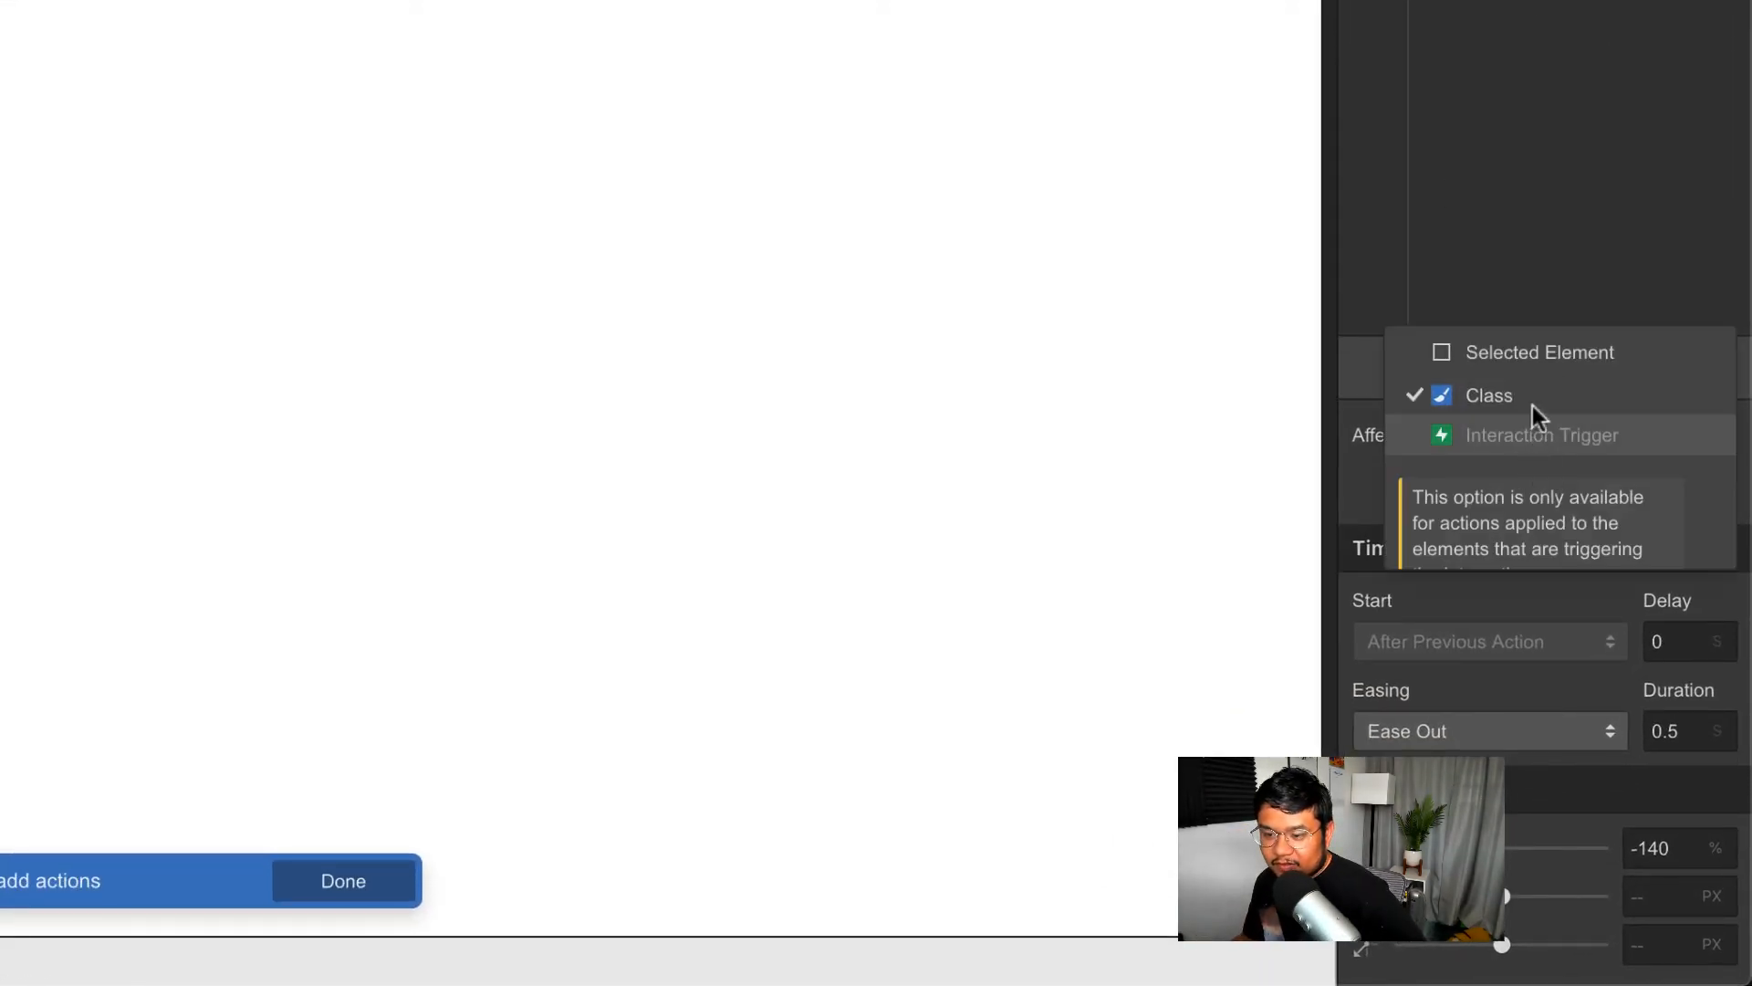
left_click(1535, 356)
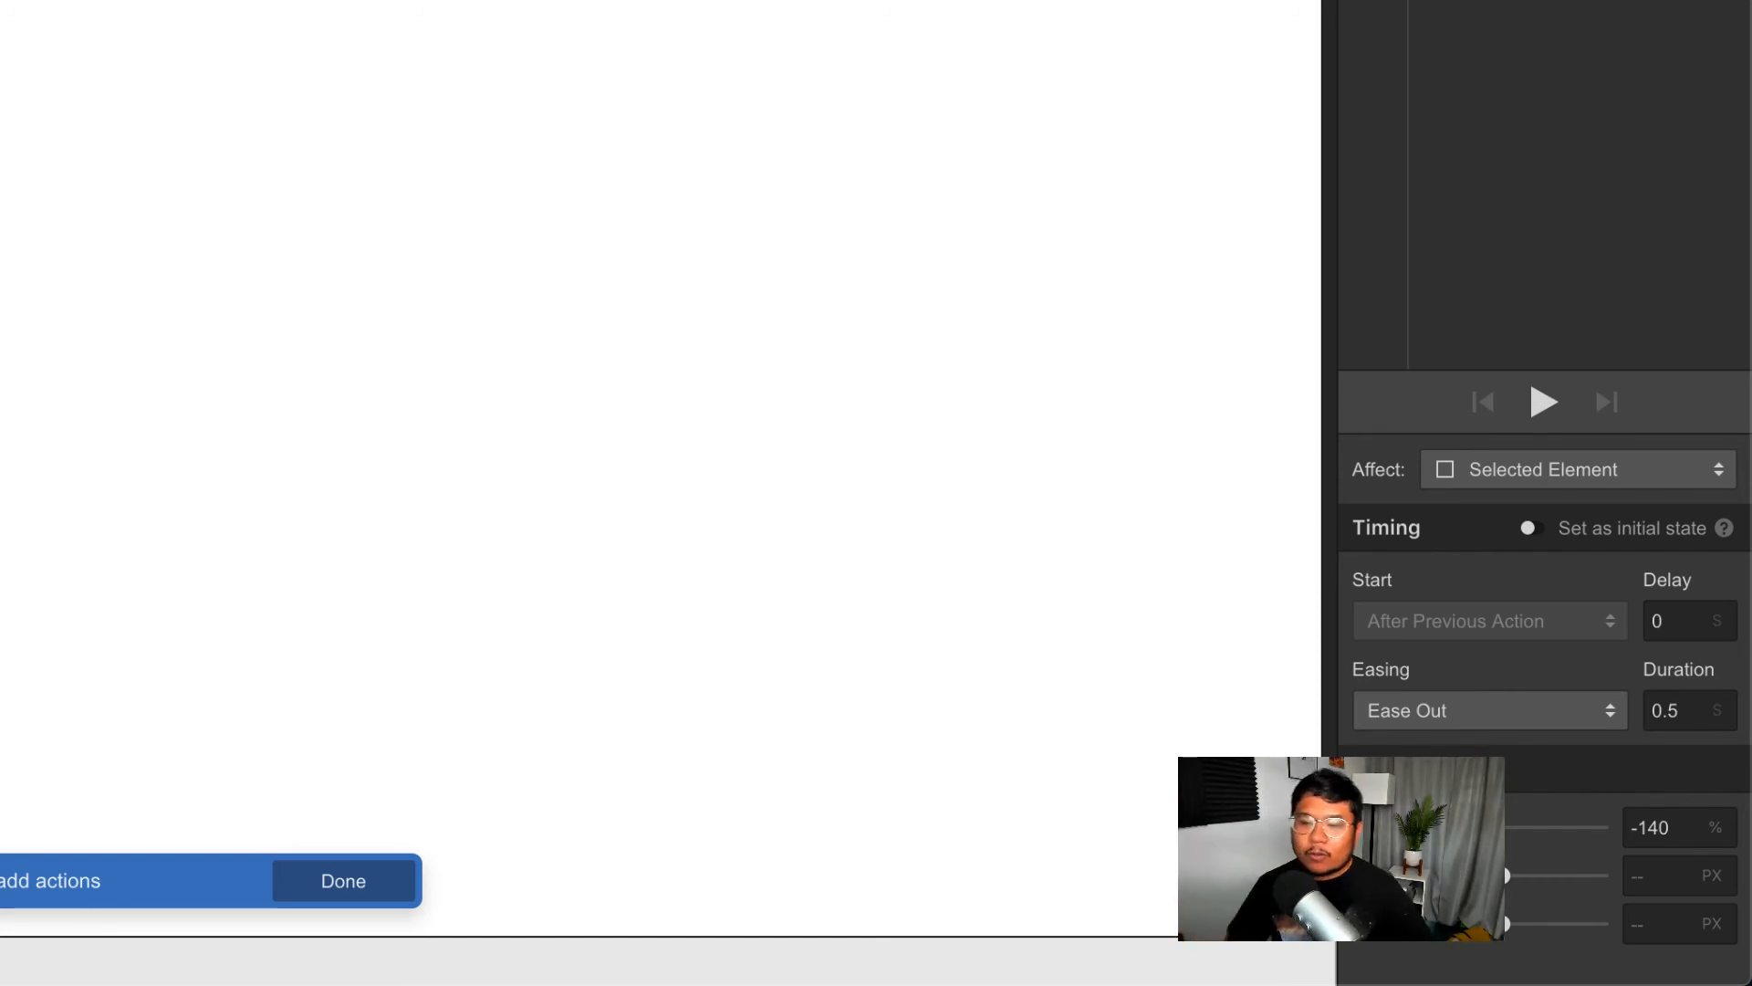
left_click(1510, 471)
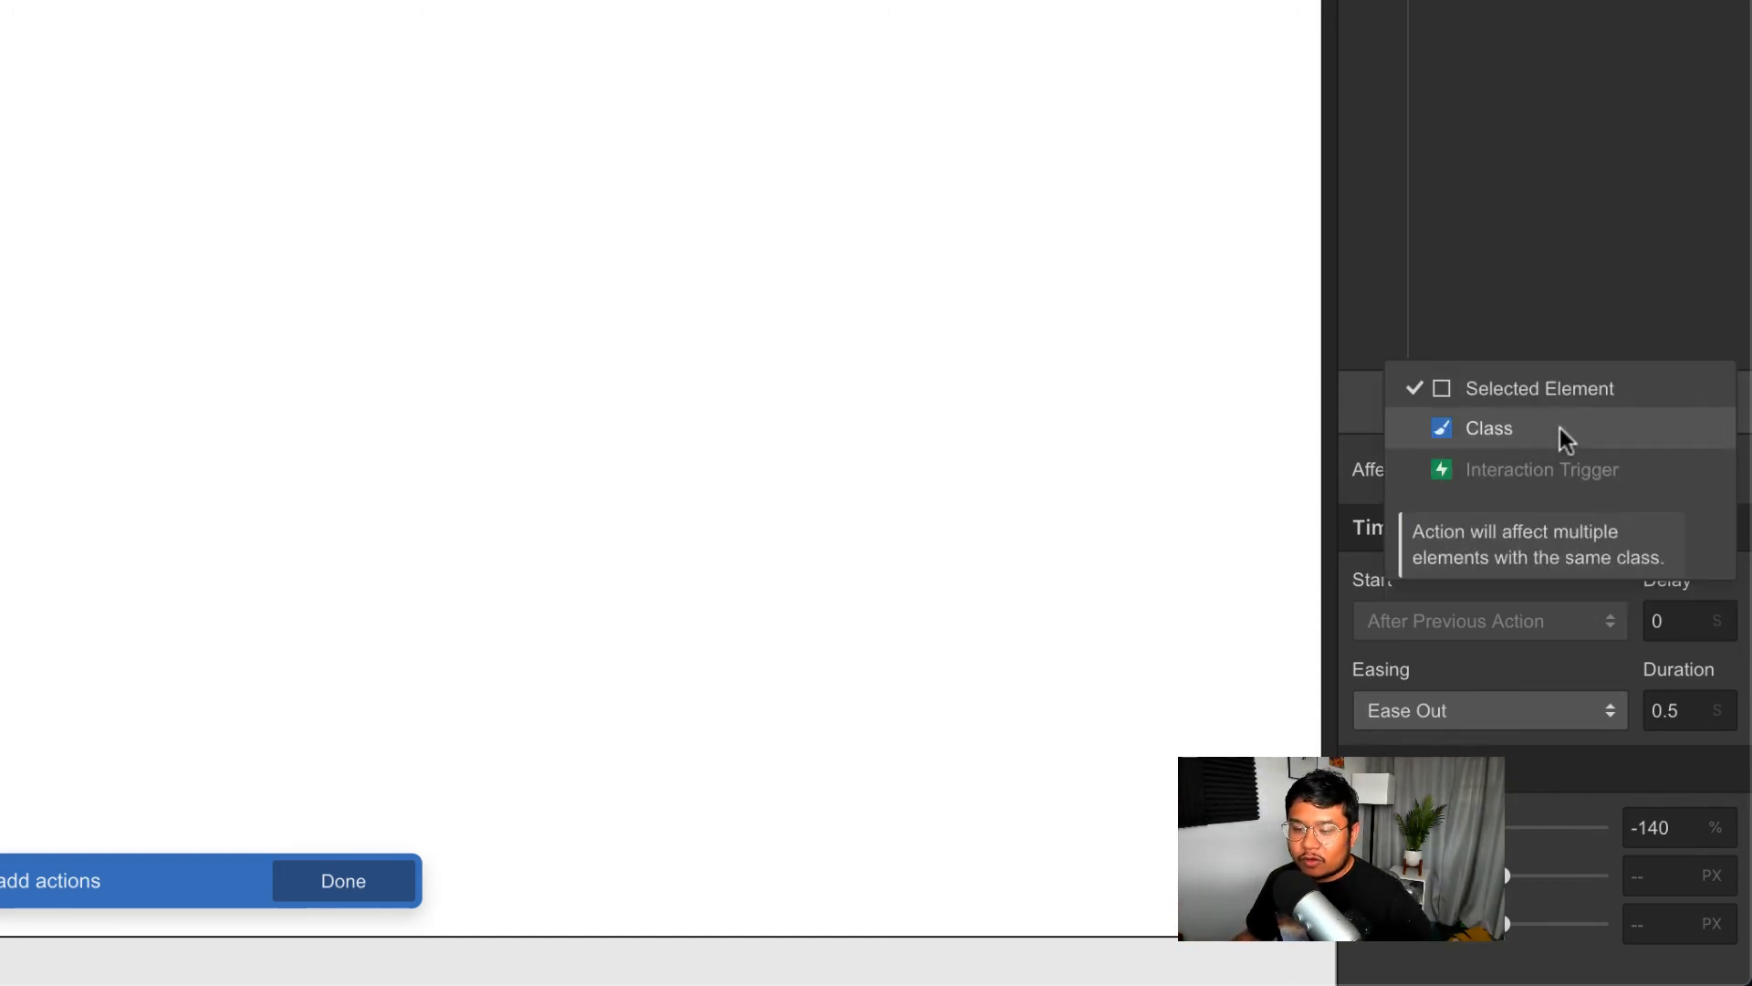
left_click(1559, 429)
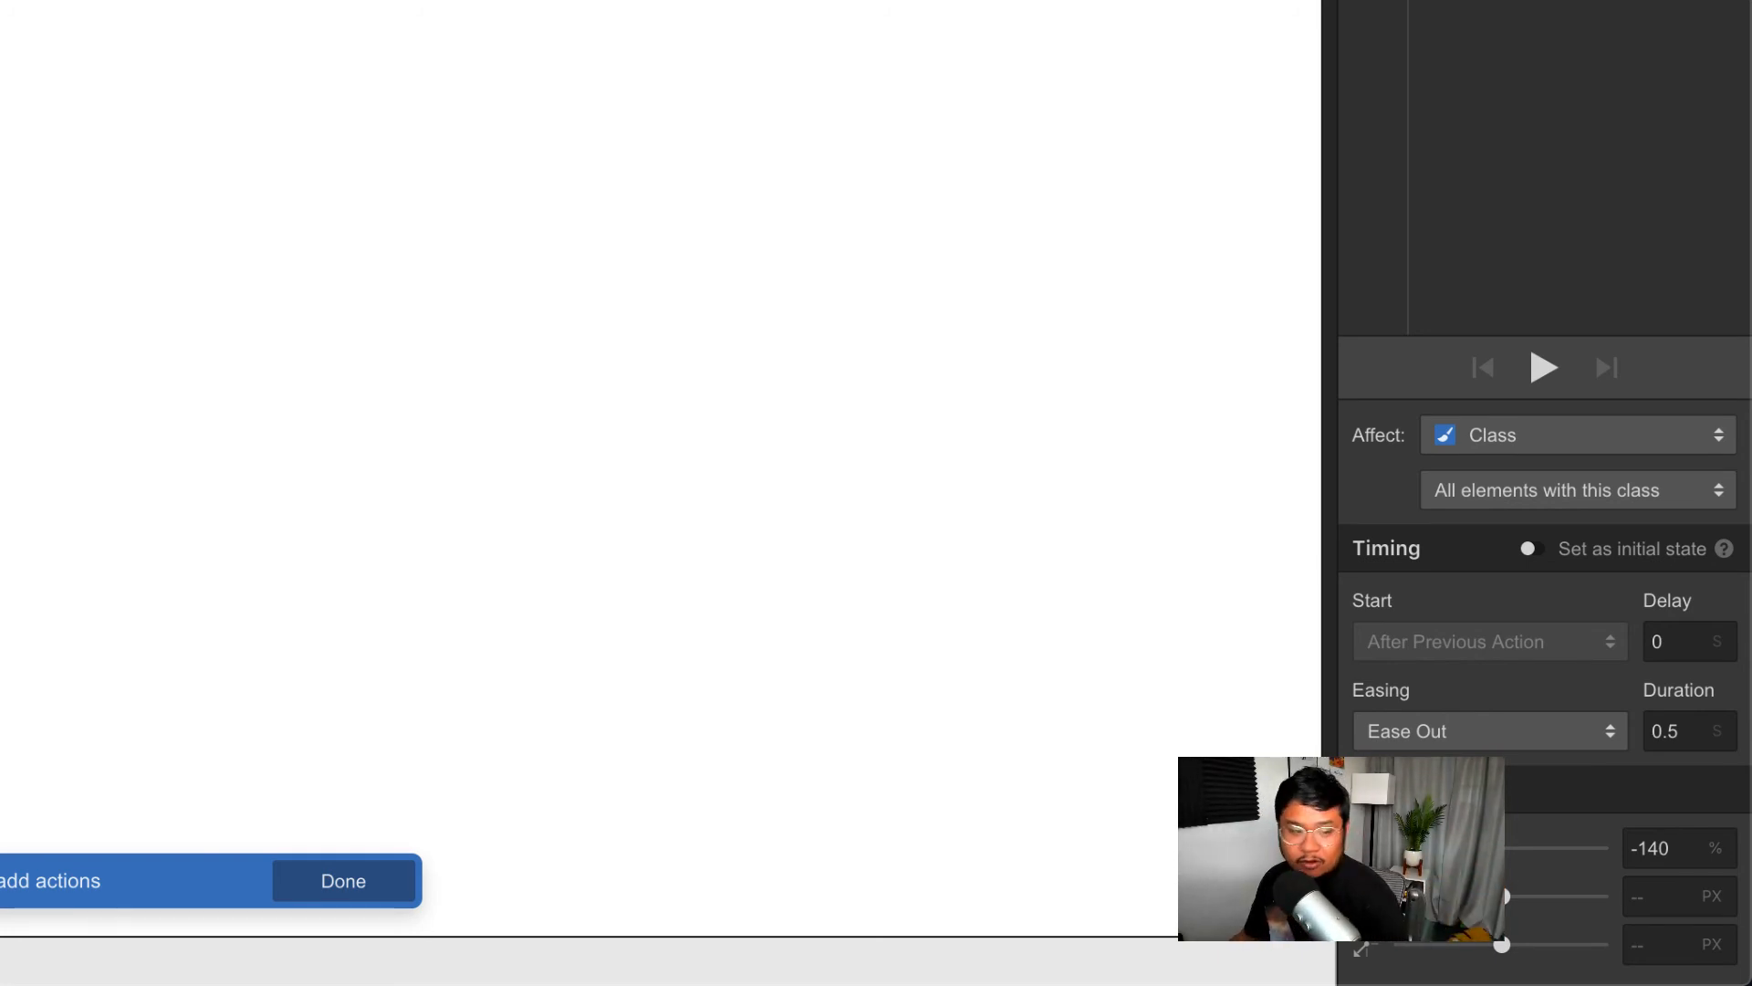
left_click(1741, 161)
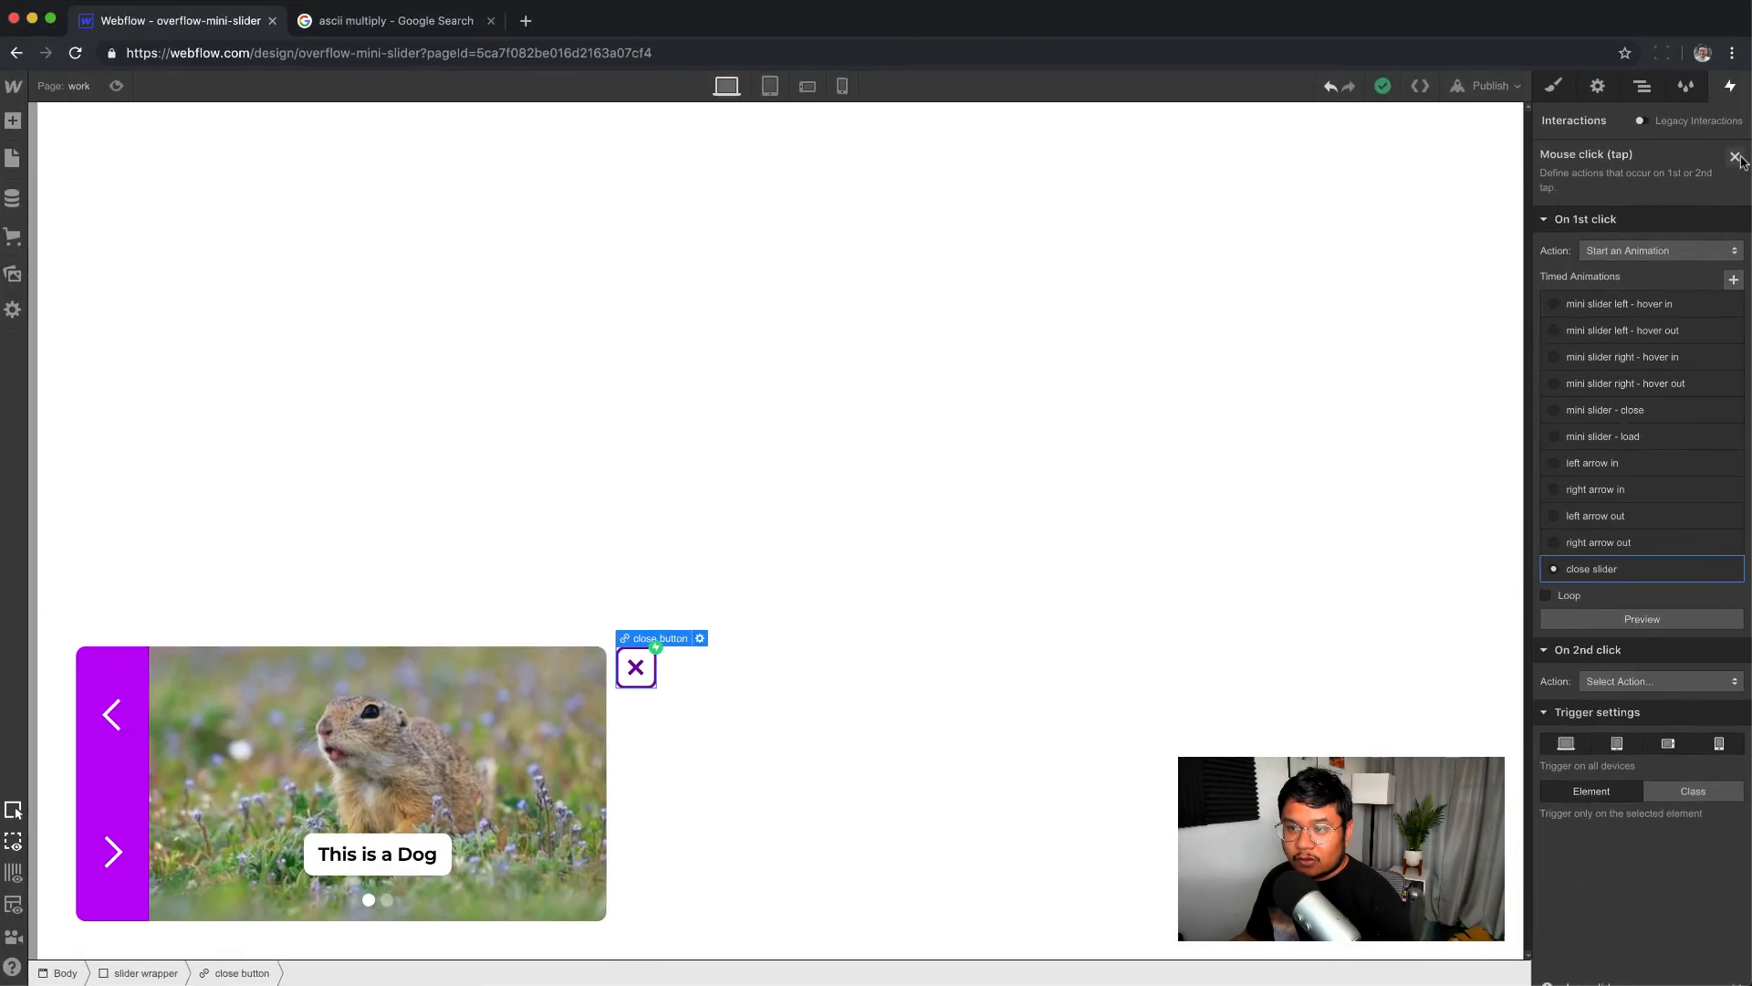
- Preview the page and test the slider's left arrow and close button
left_click(116, 86)
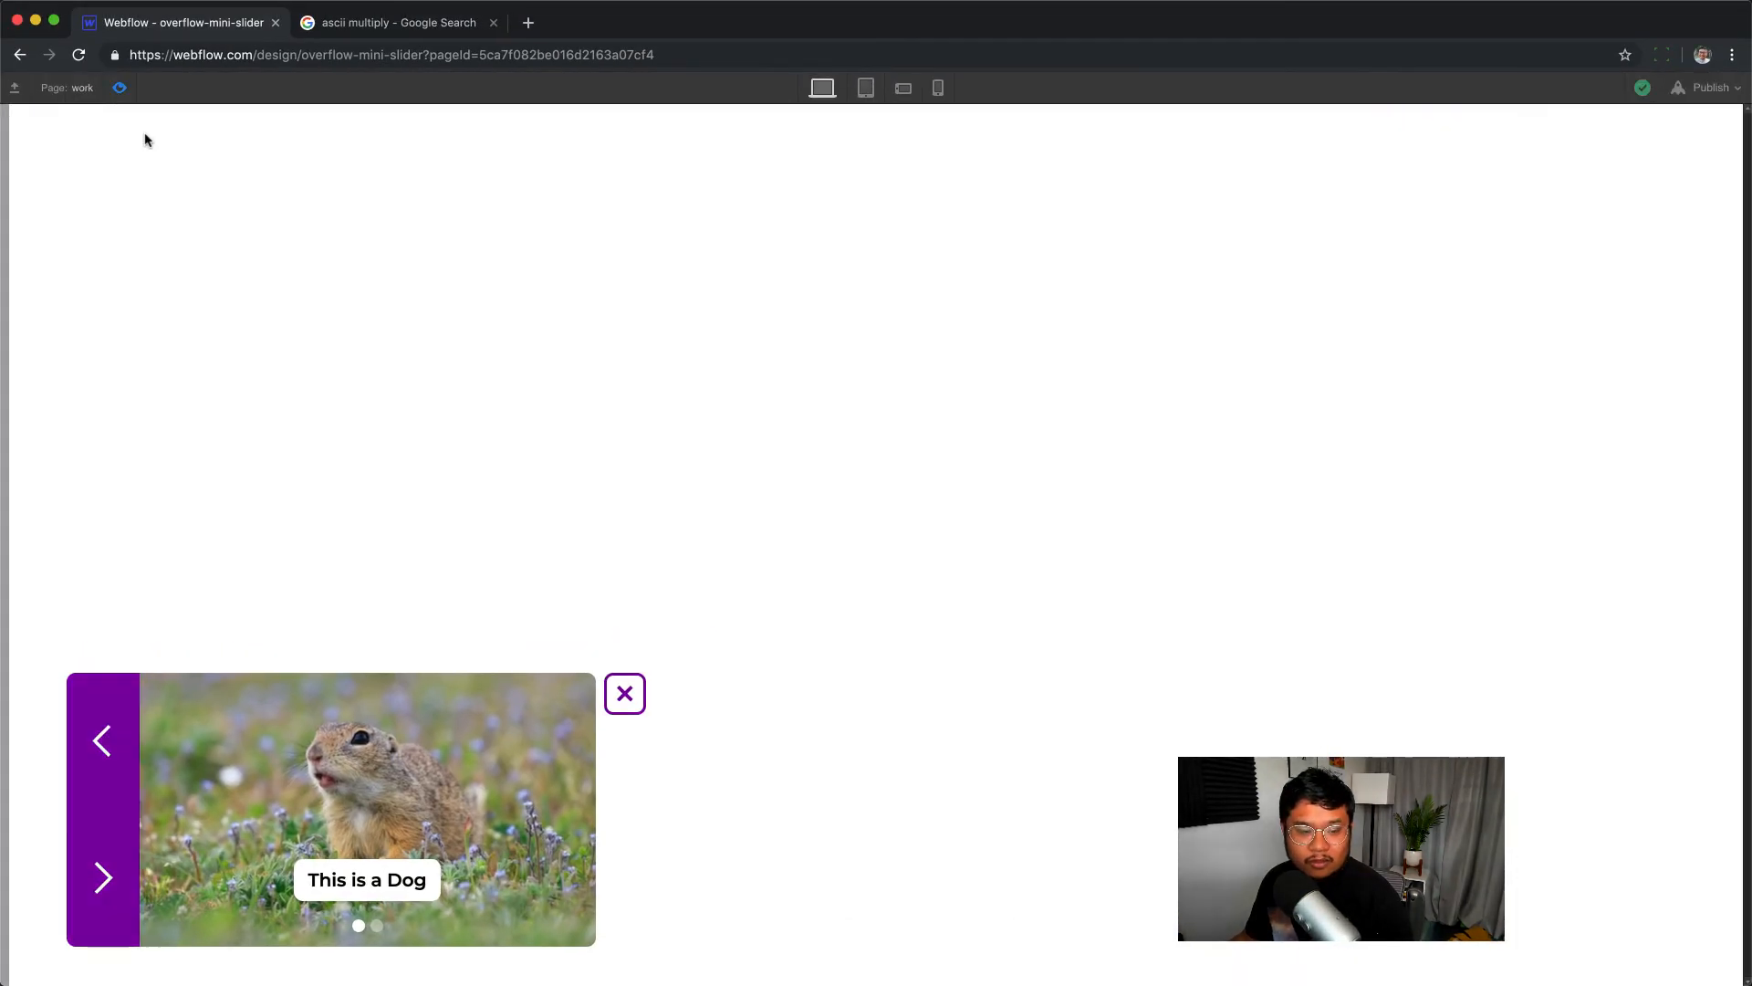
left_click(119, 735)
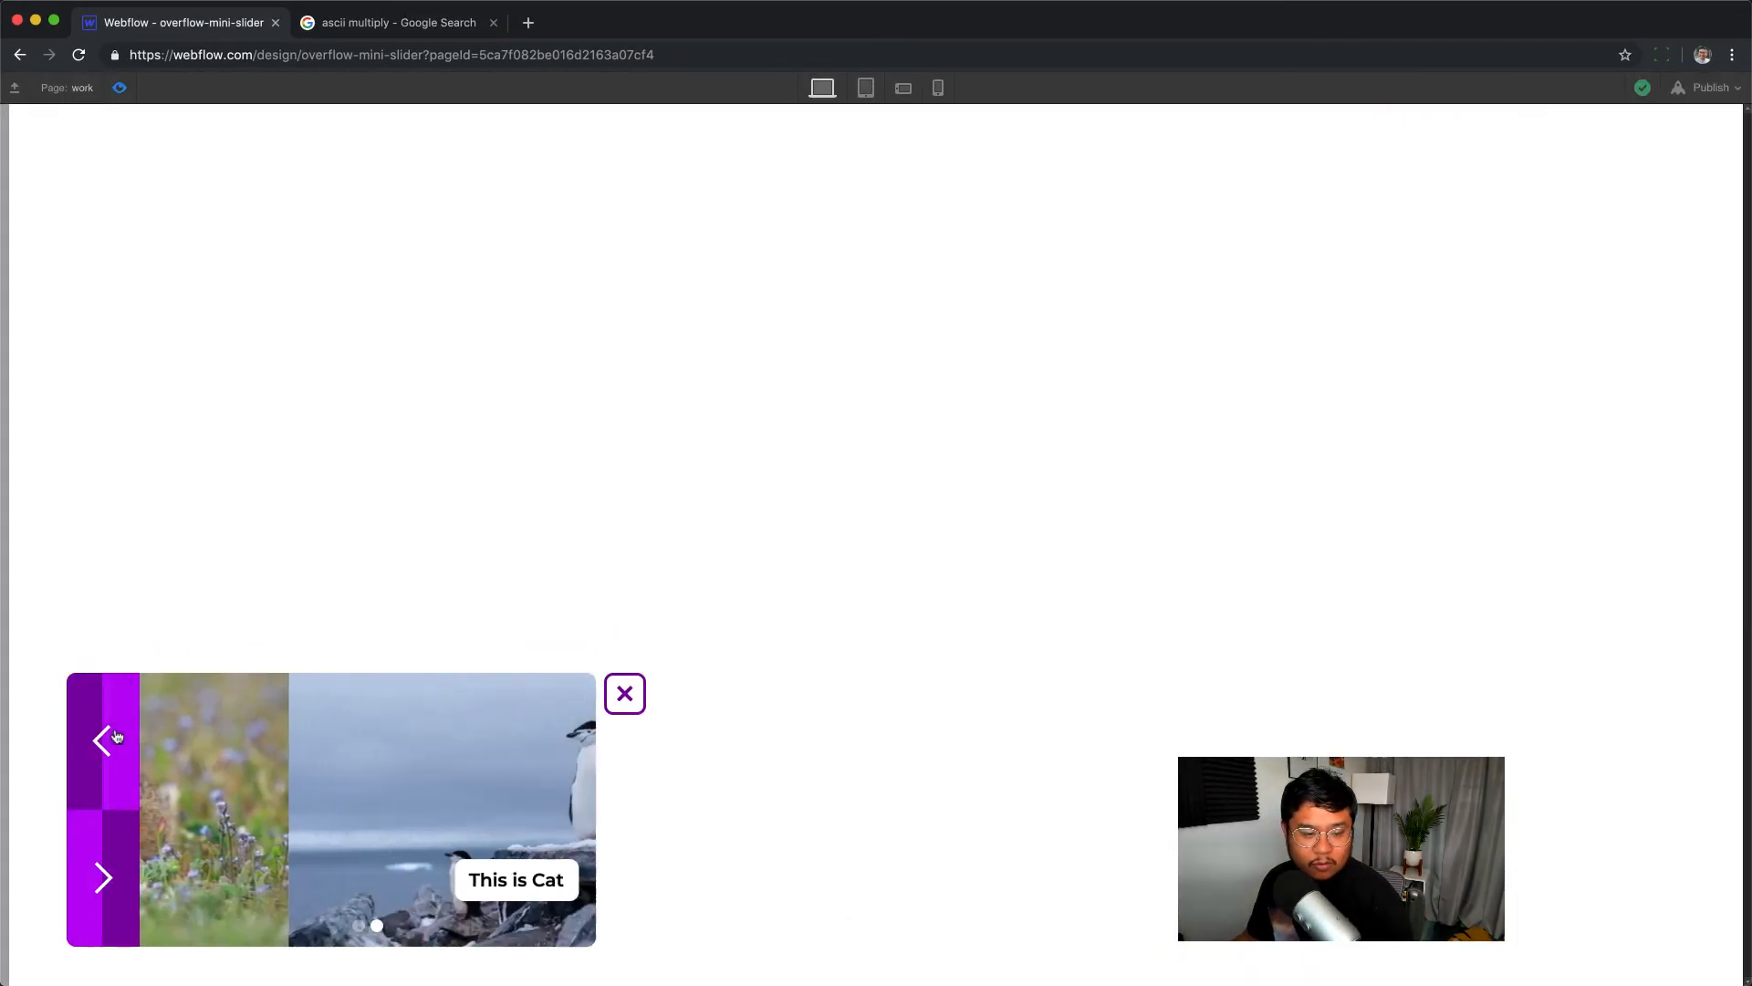
left_click(624, 695)
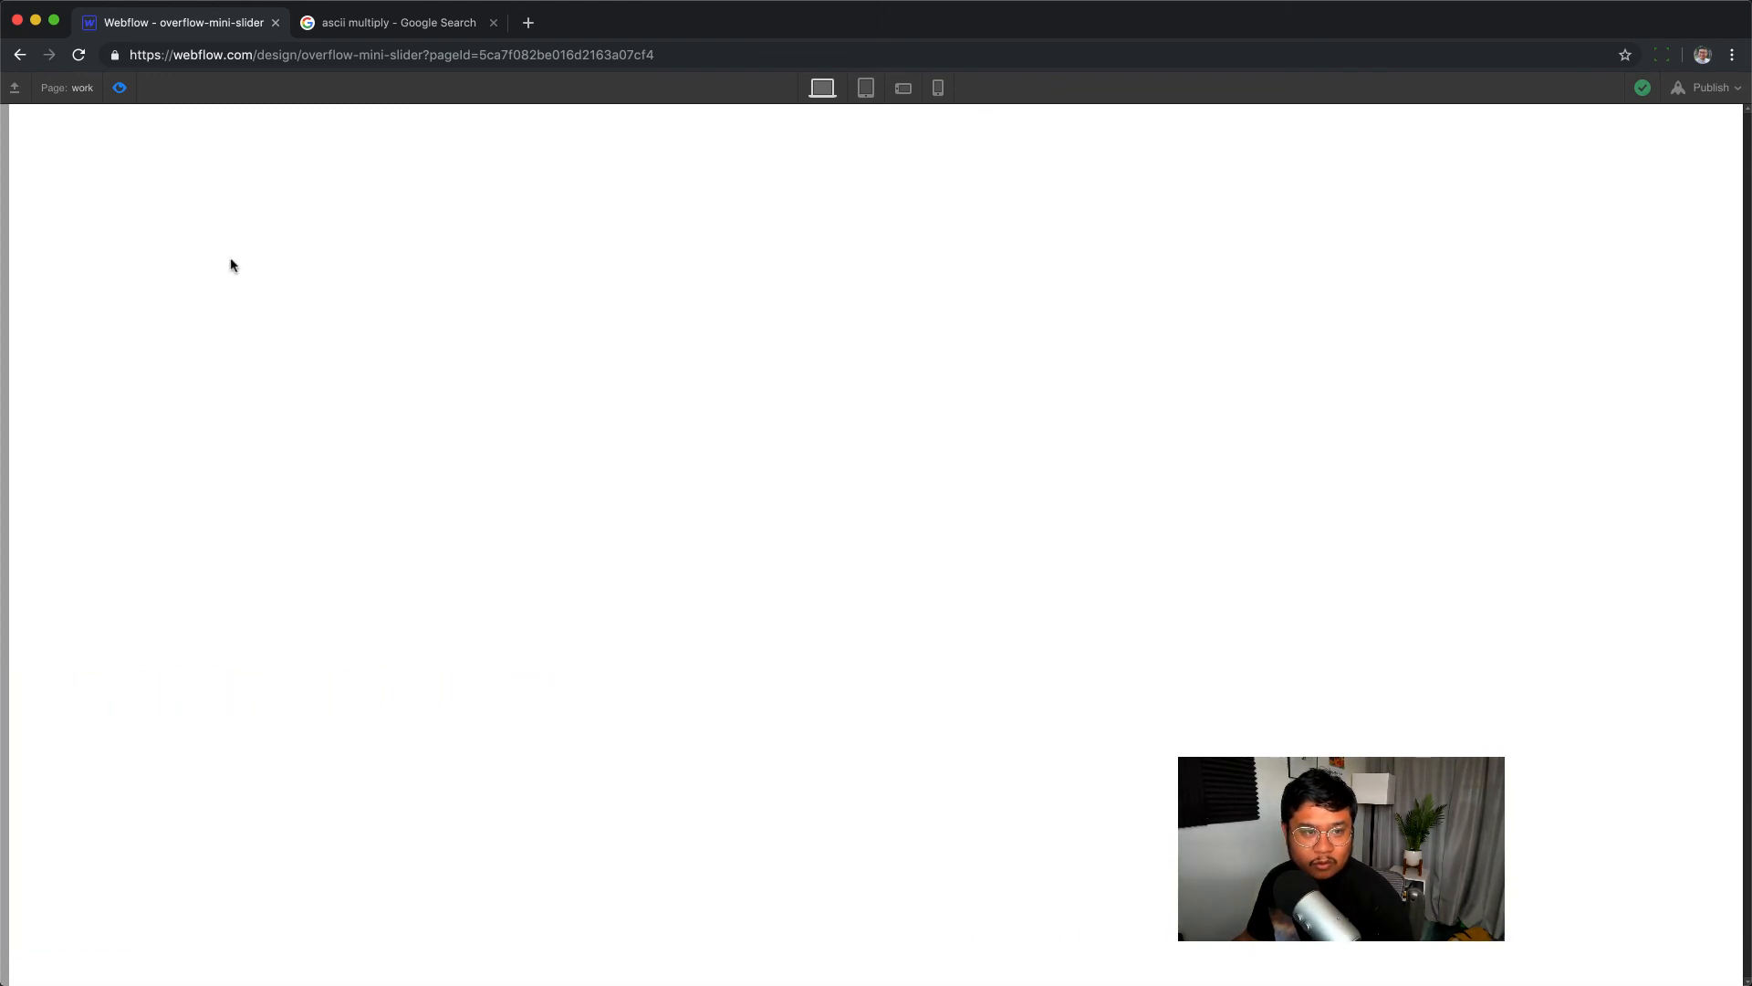
left_click(118, 88)
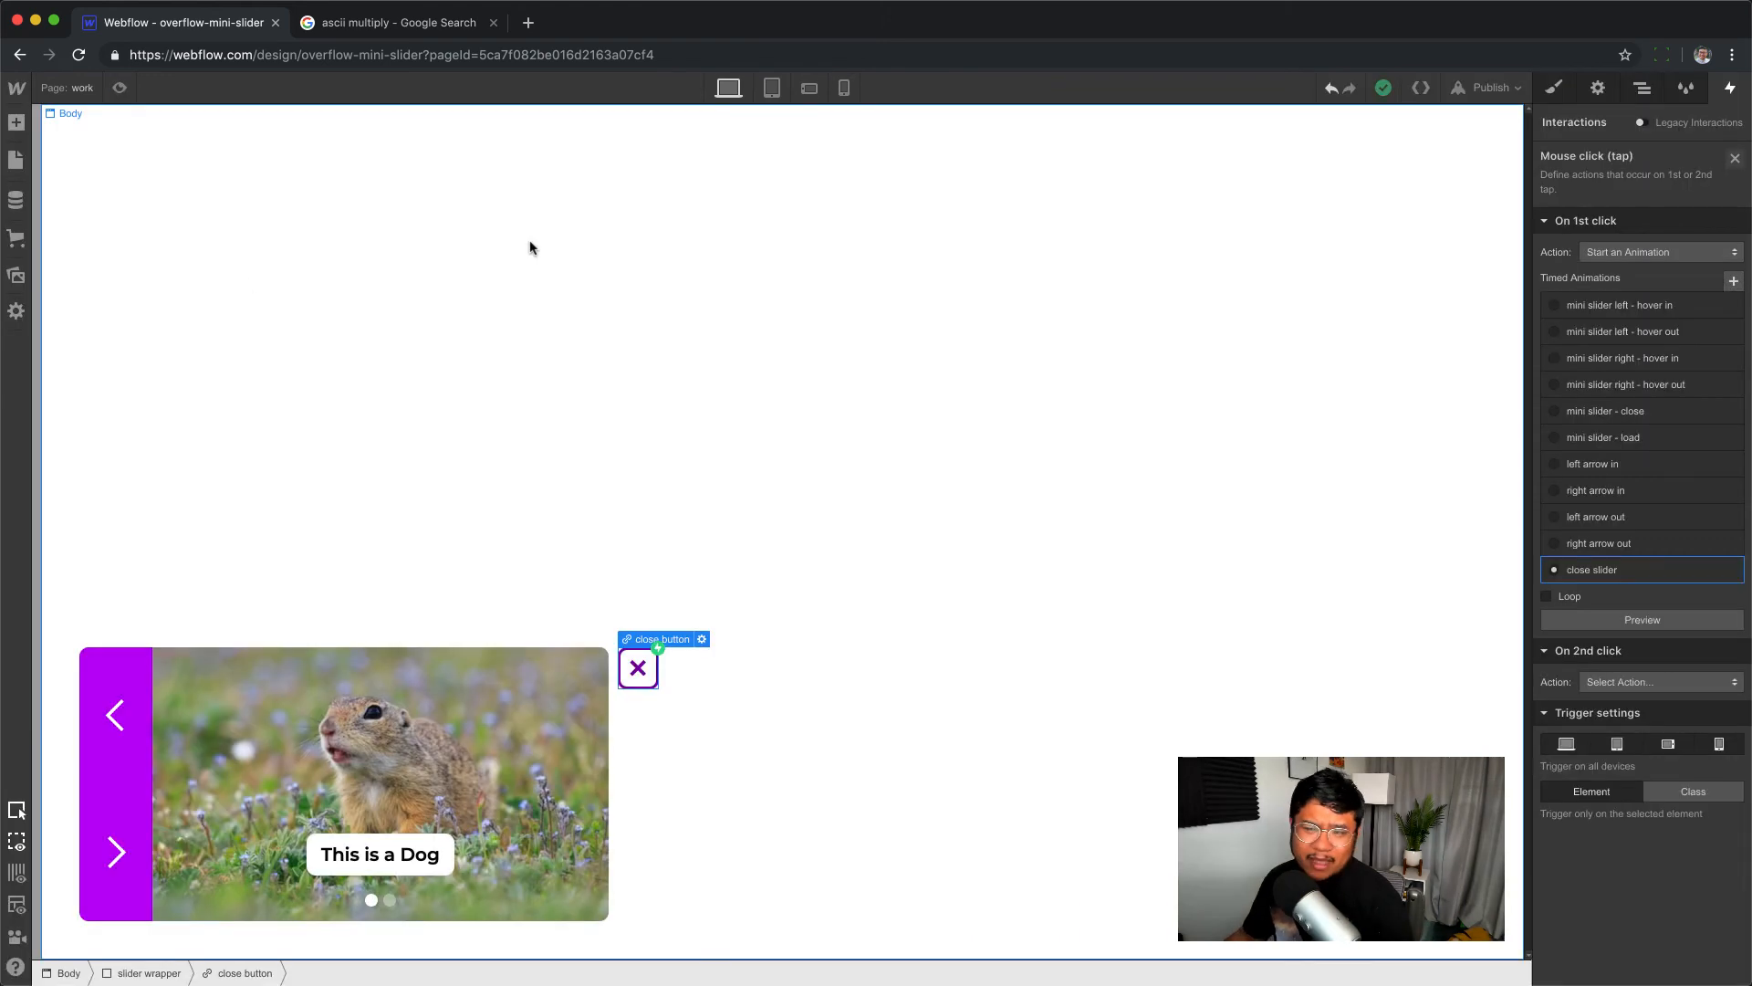
- Reopen "close slider" and set the easing of the slider wrapper's Move to In Quint
left_click(1601, 572)
left_click(1633, 220)
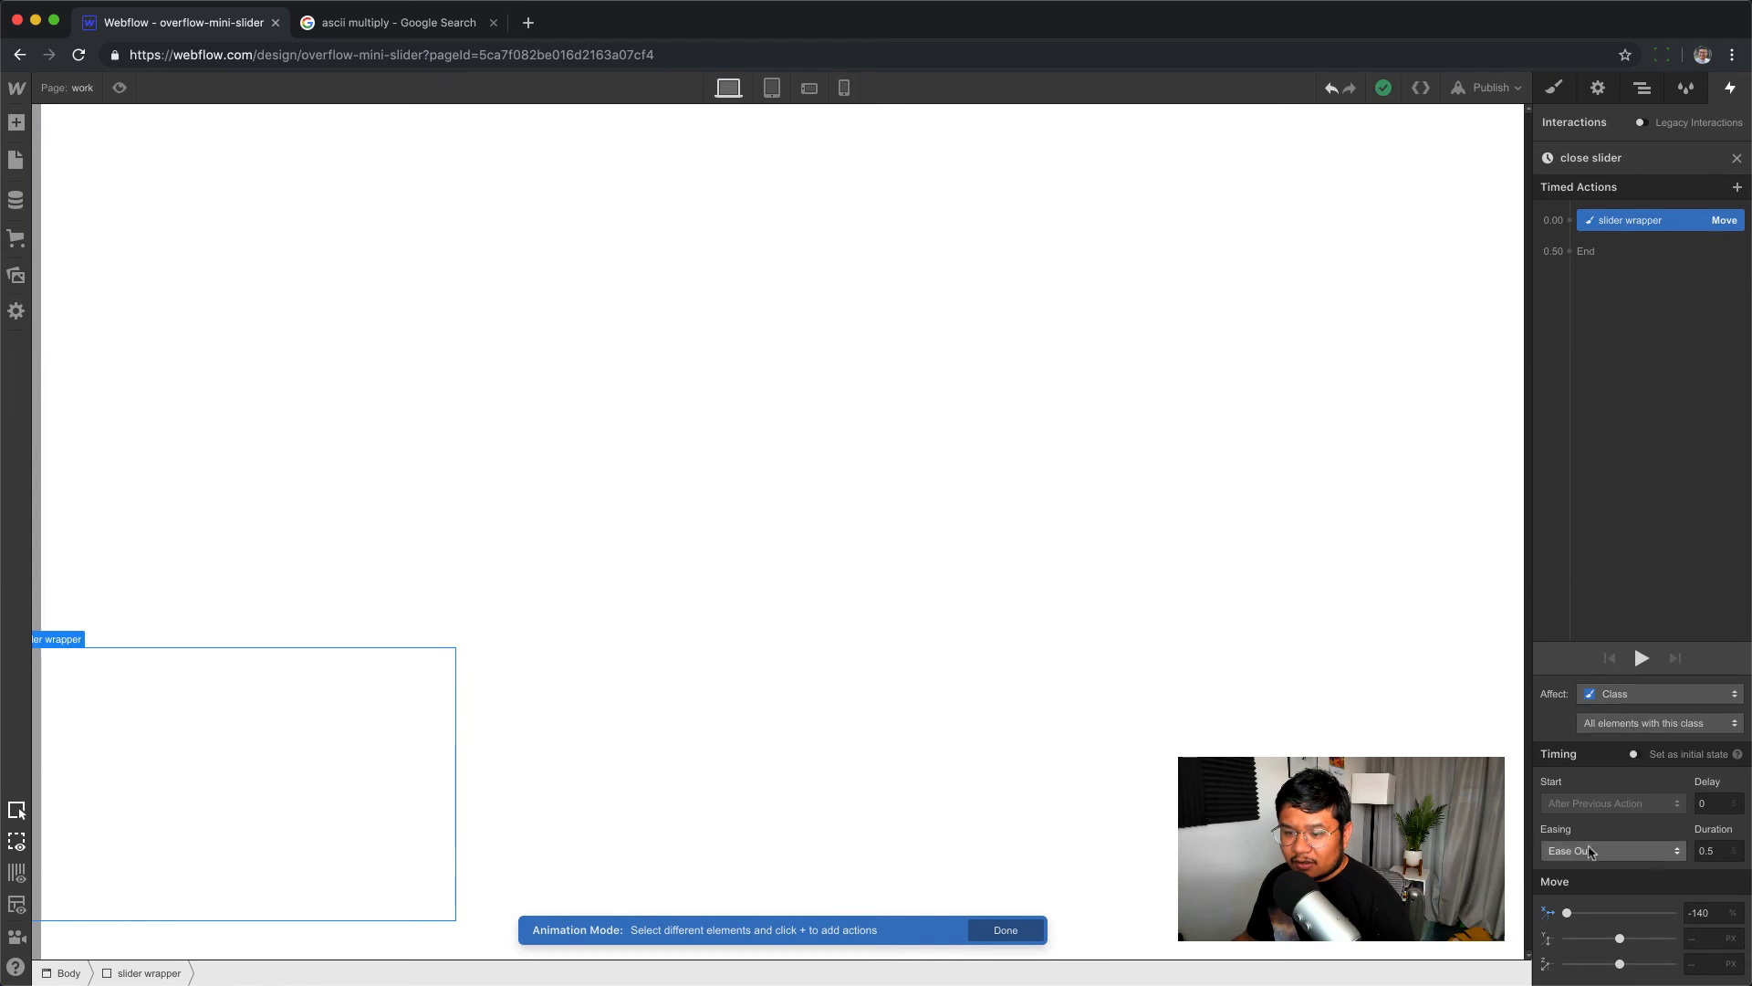
left_click(1589, 852)
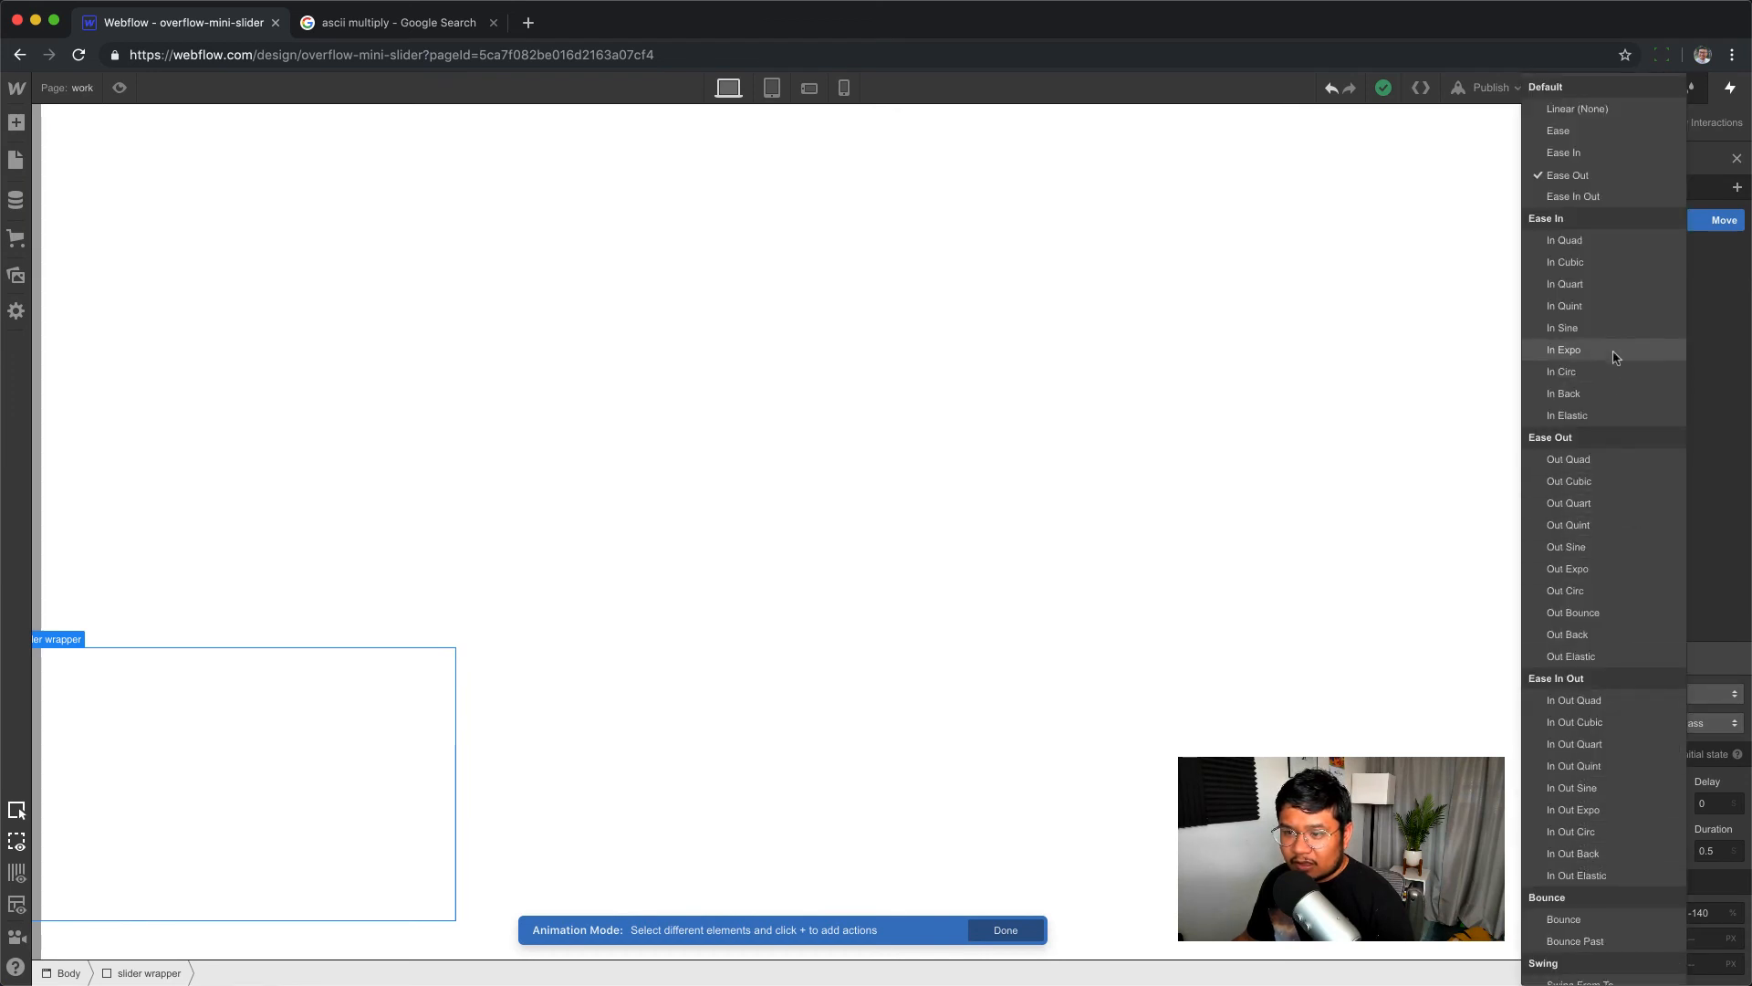
left_click(1619, 305)
- Preview the close button's animation, and close the "close slider" animation and the click trigger settings
left_click(120, 88)
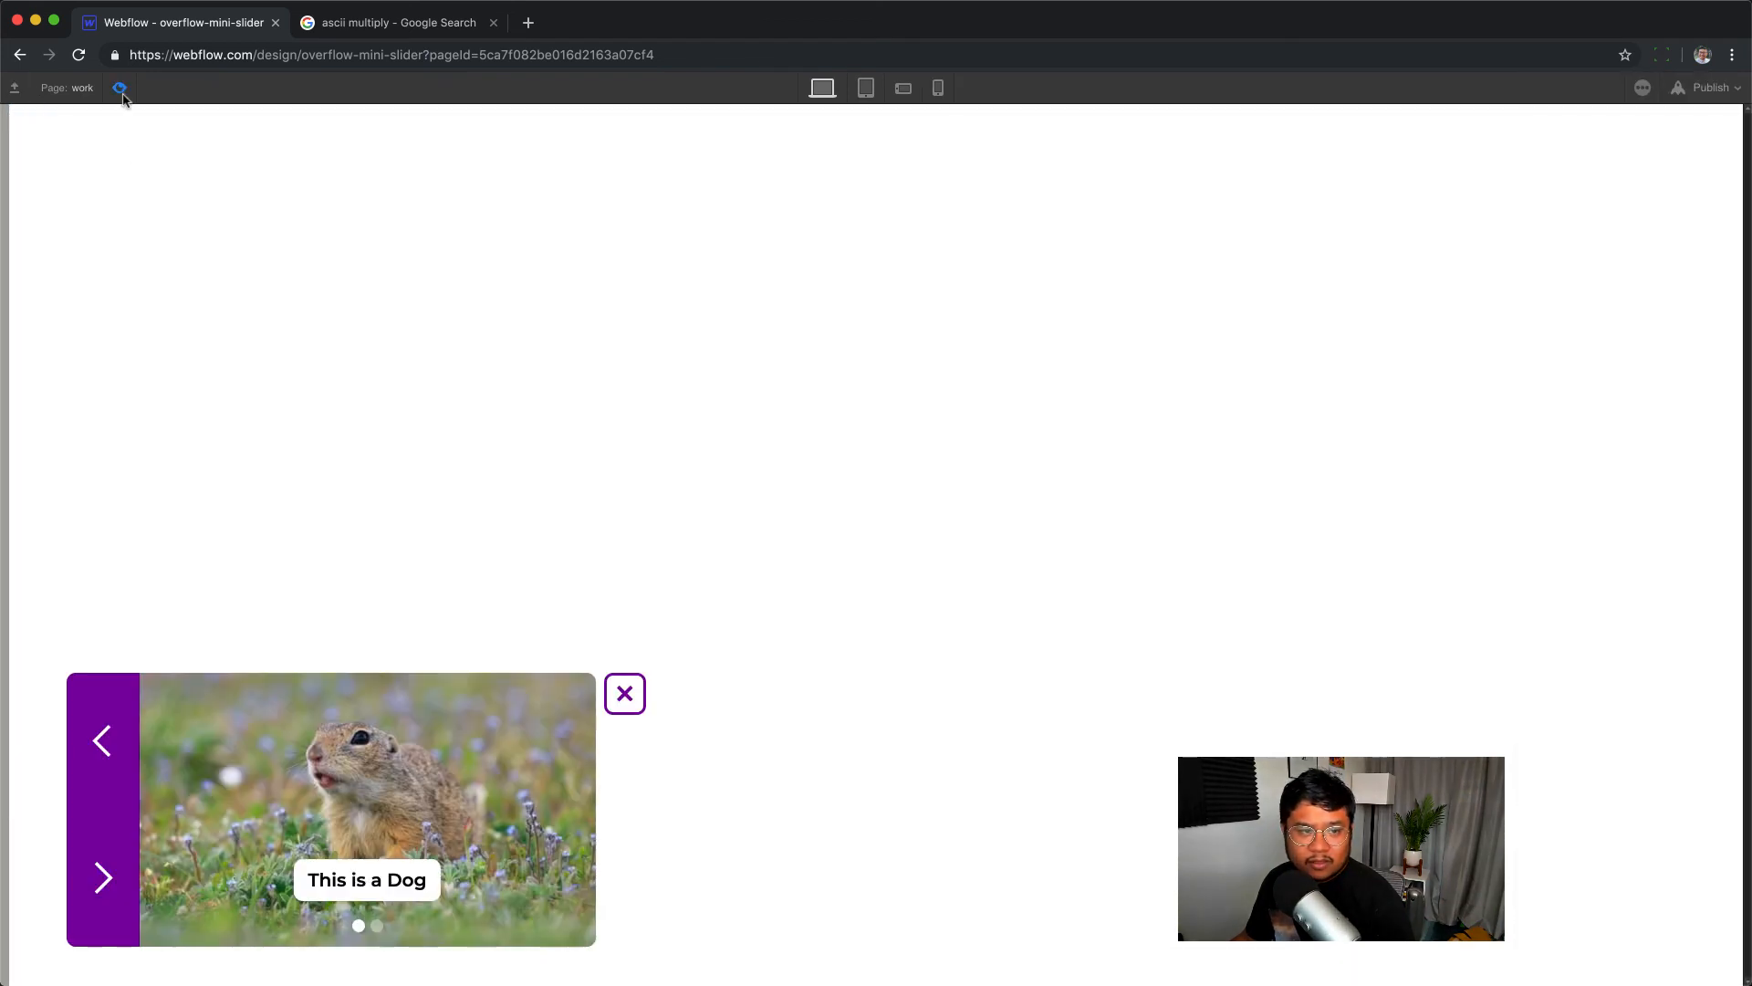
left_click(628, 709)
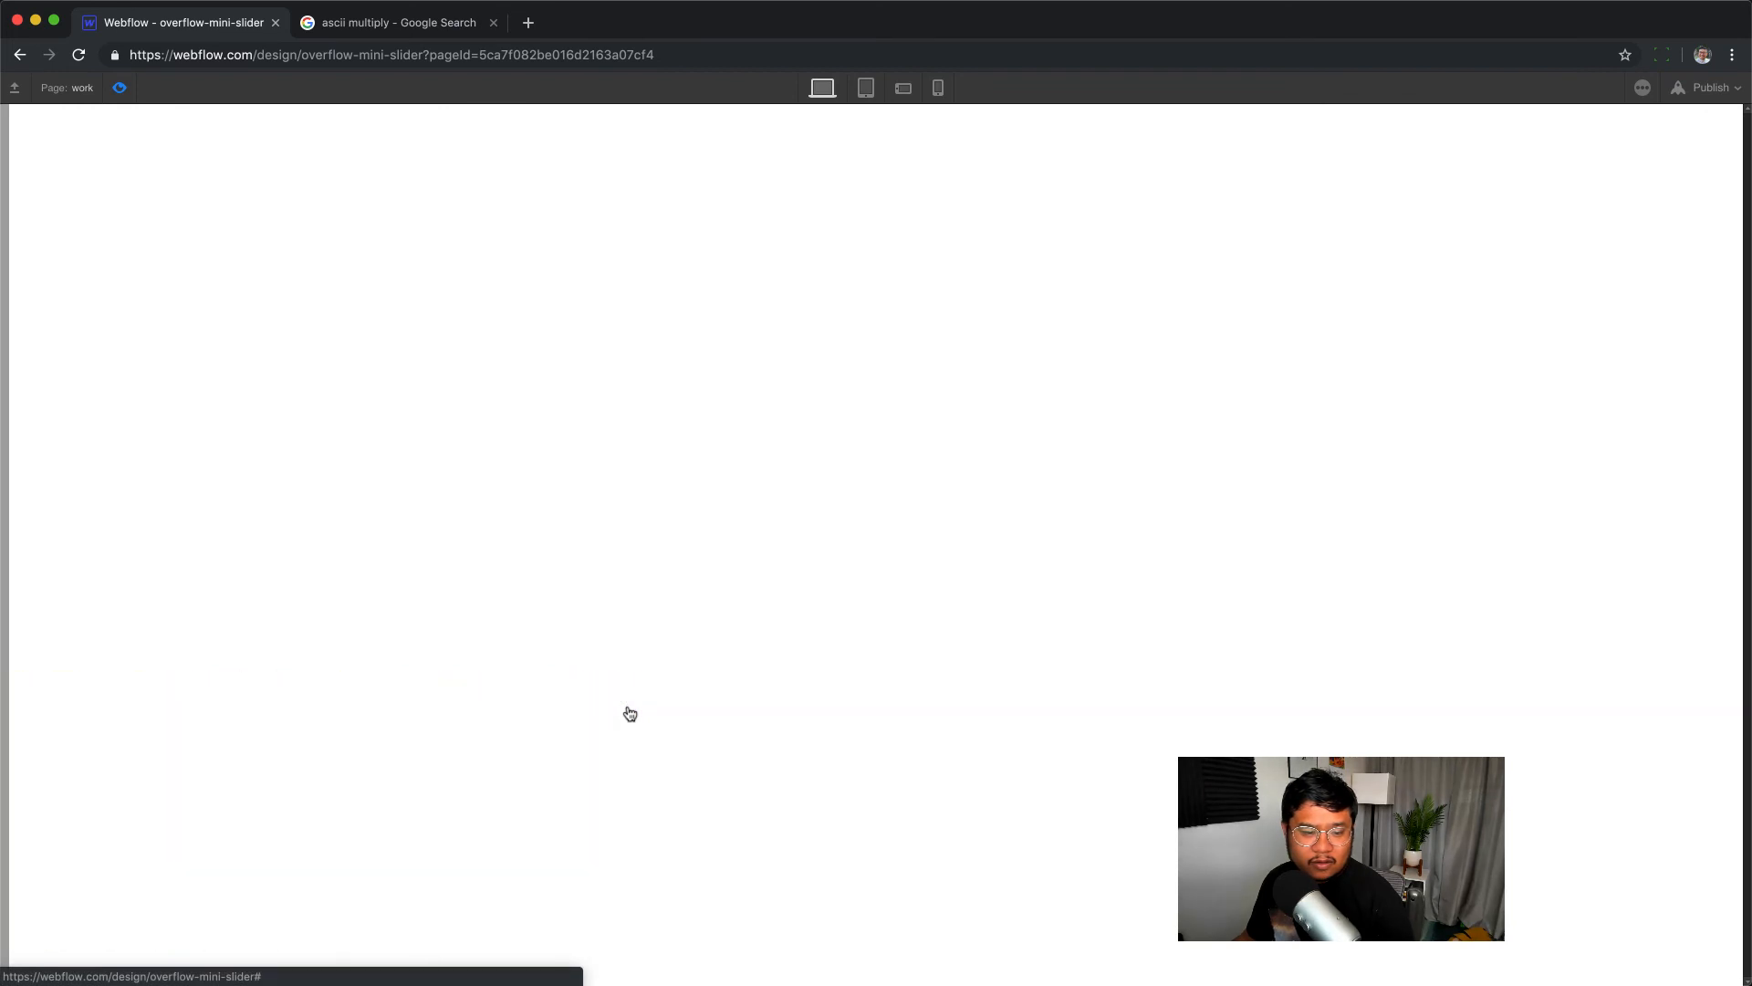
left_click(124, 87)
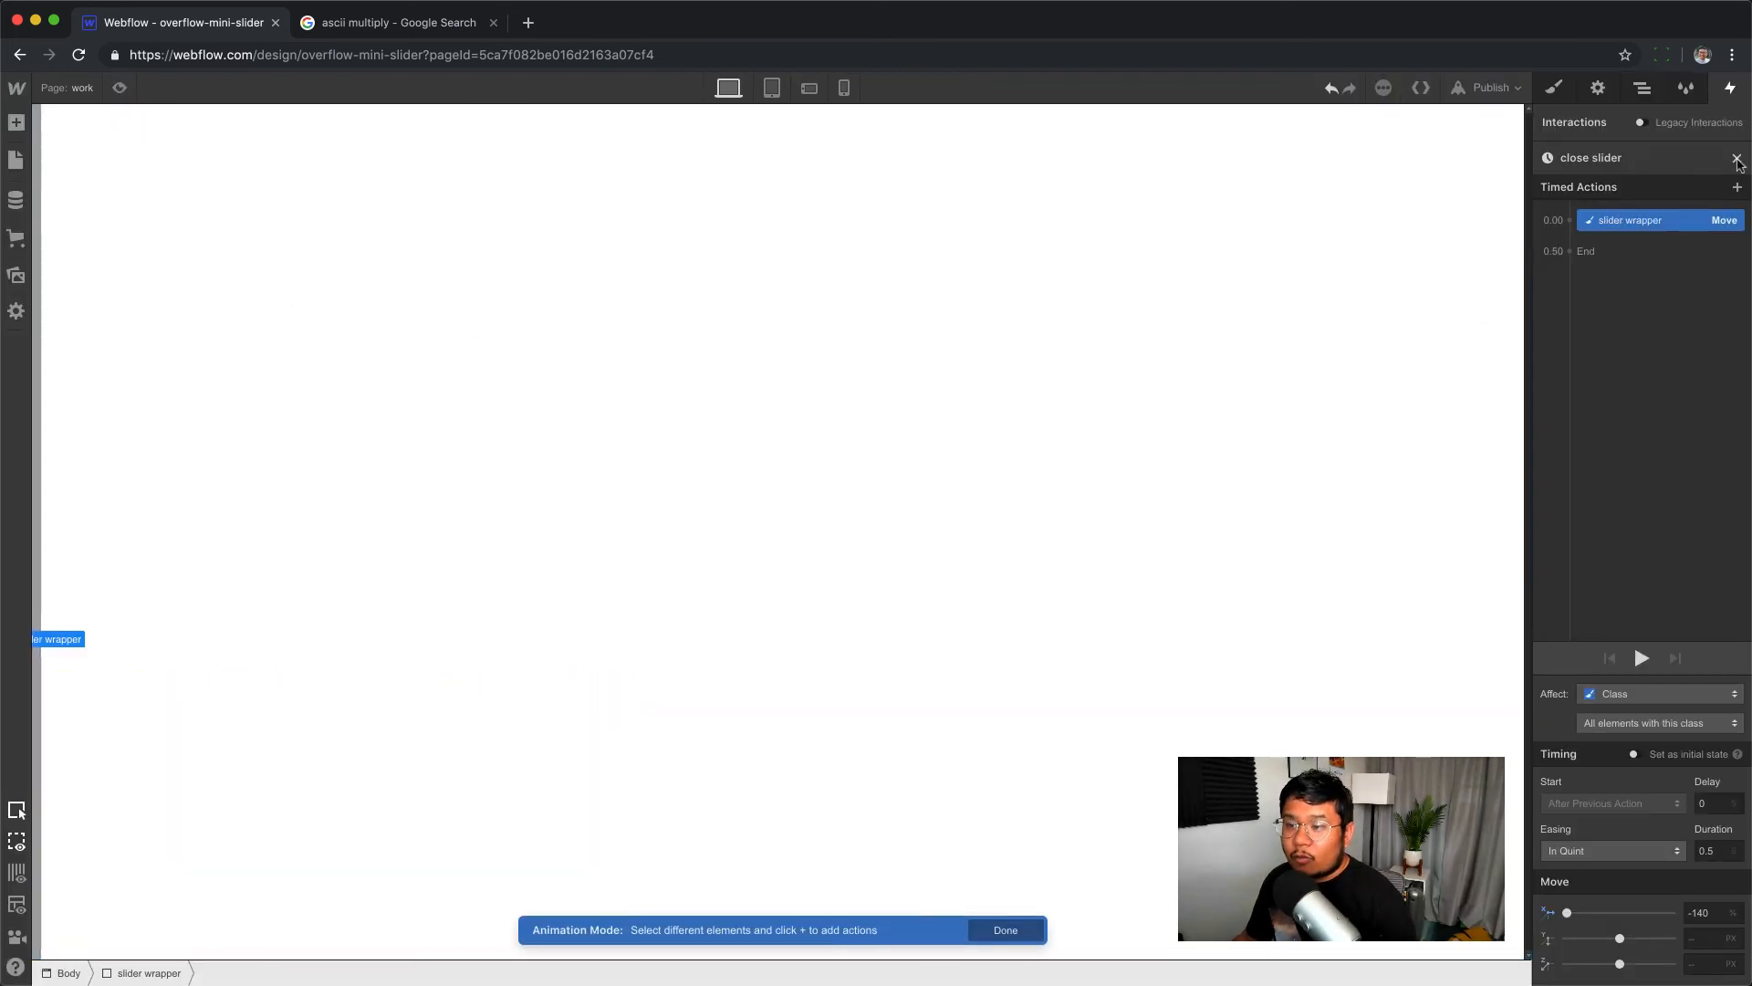
left_click(1736, 158)
left_click(1736, 159)
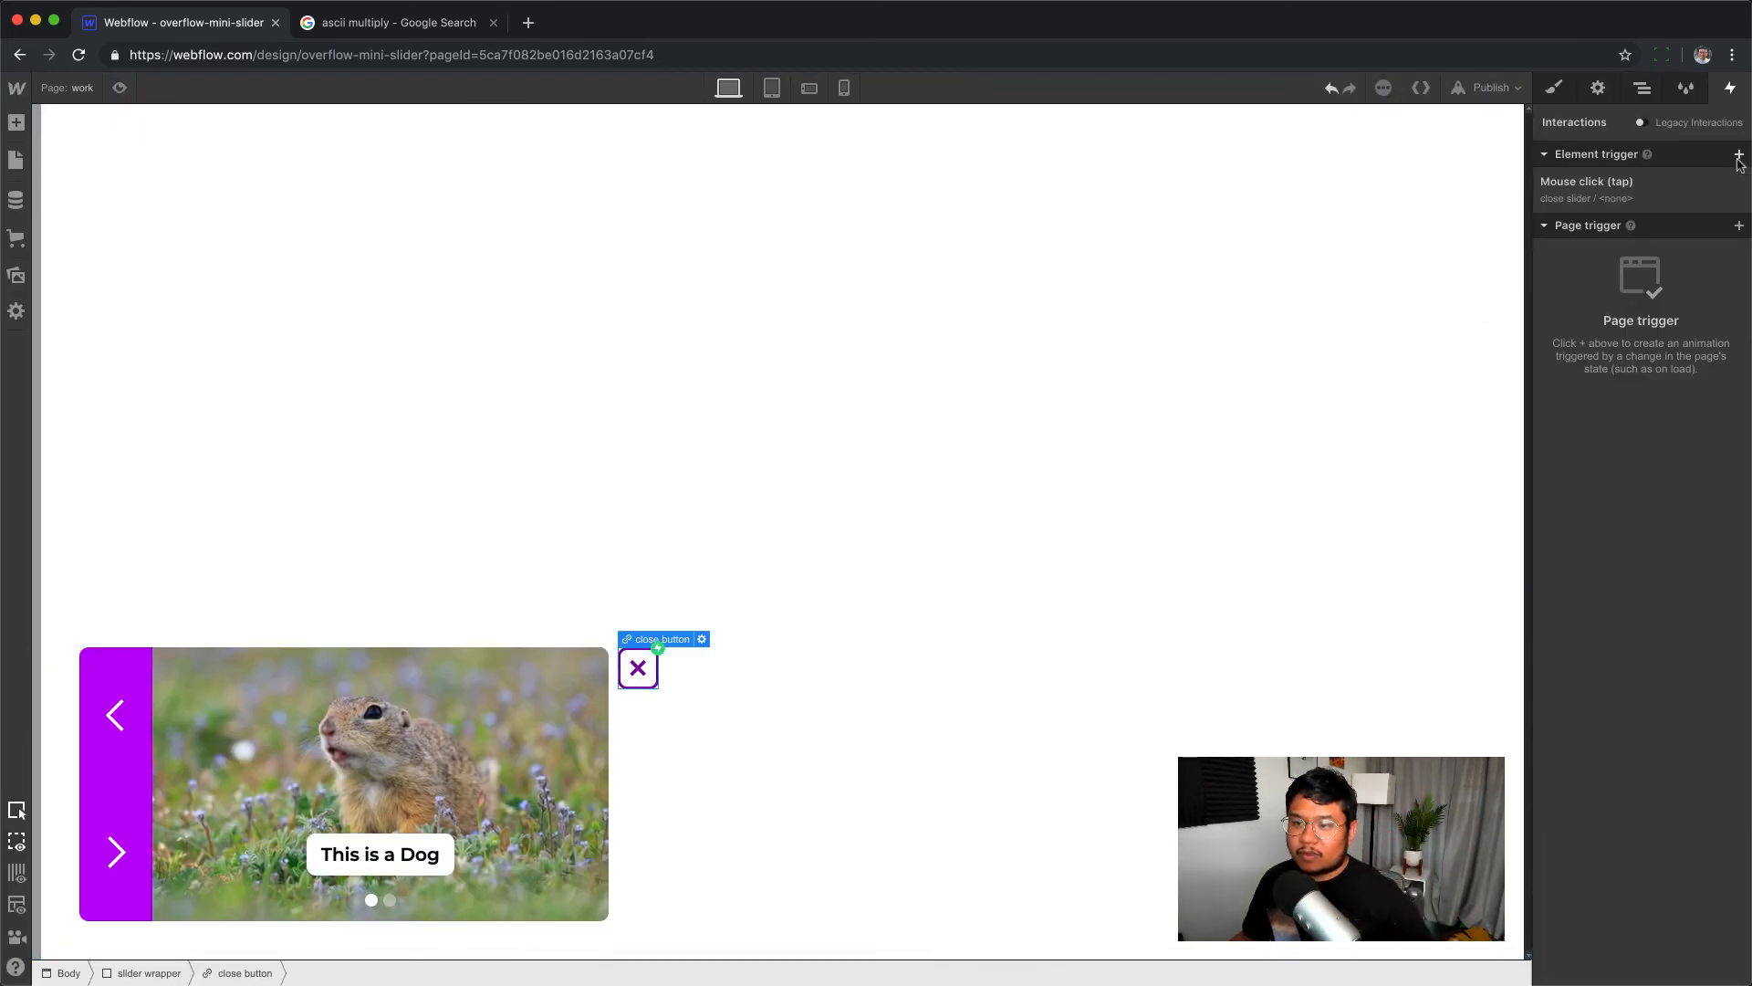
- Switch to the Home page, preview its mini slider load animation, and return to the work page
left_click(1738, 225)
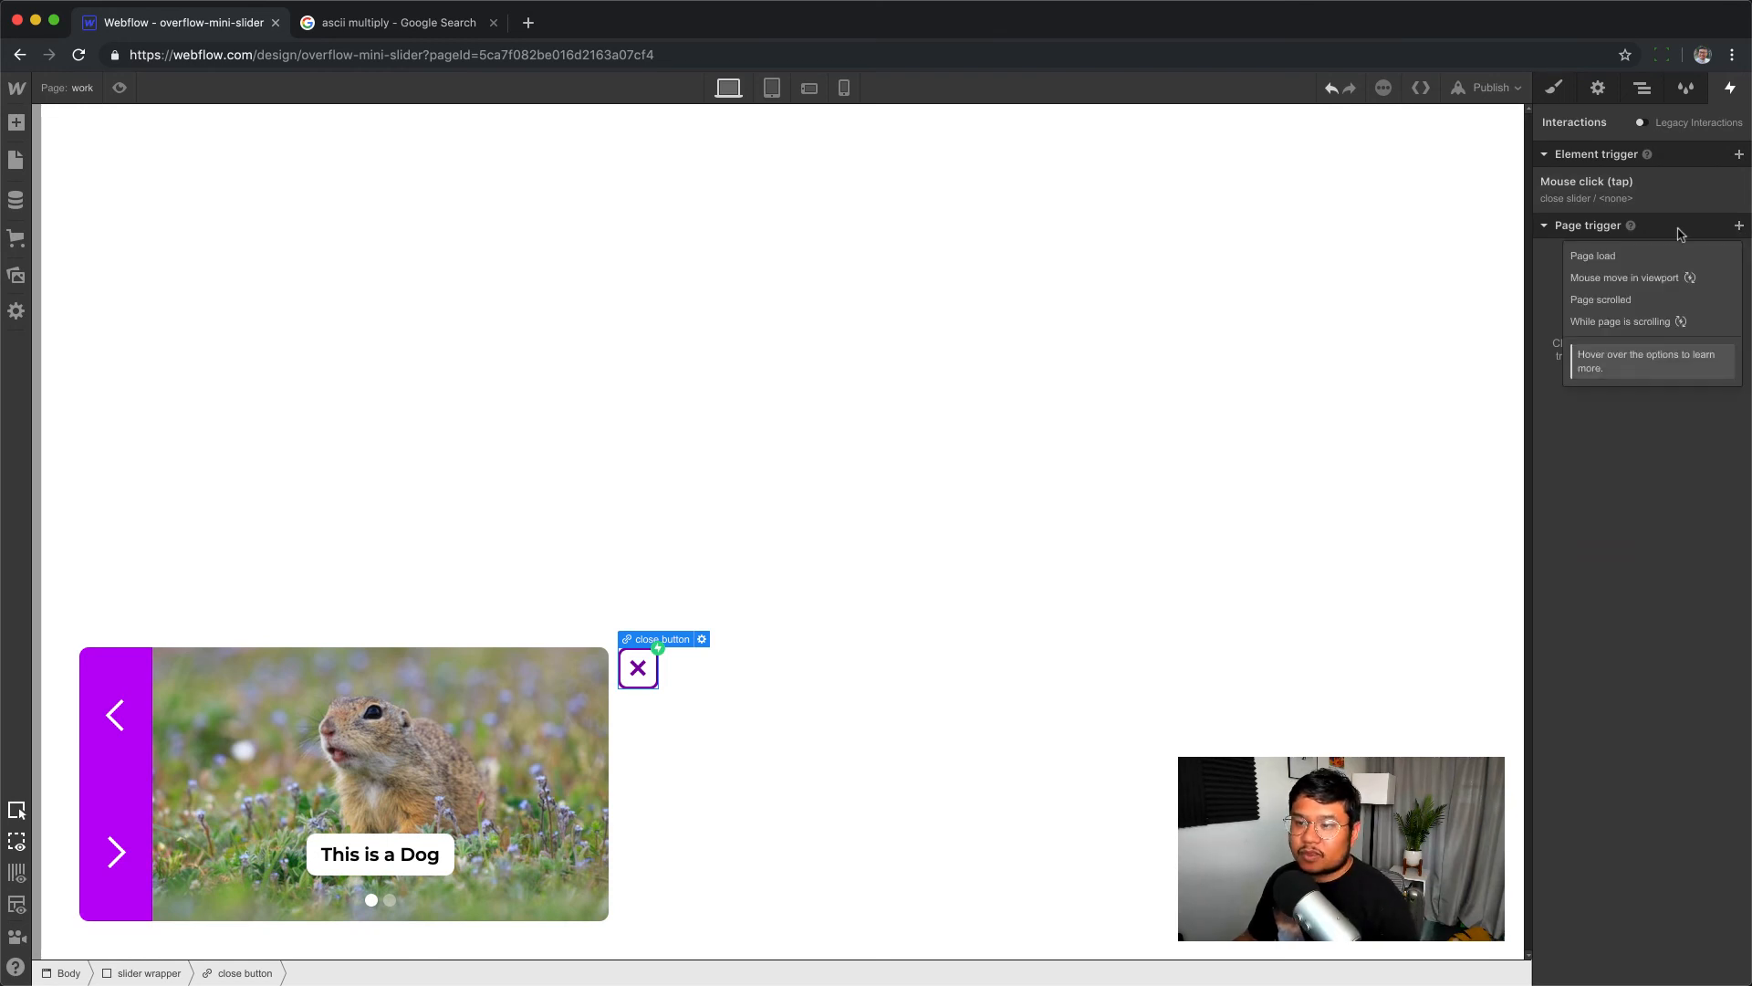
left_click(15, 160)
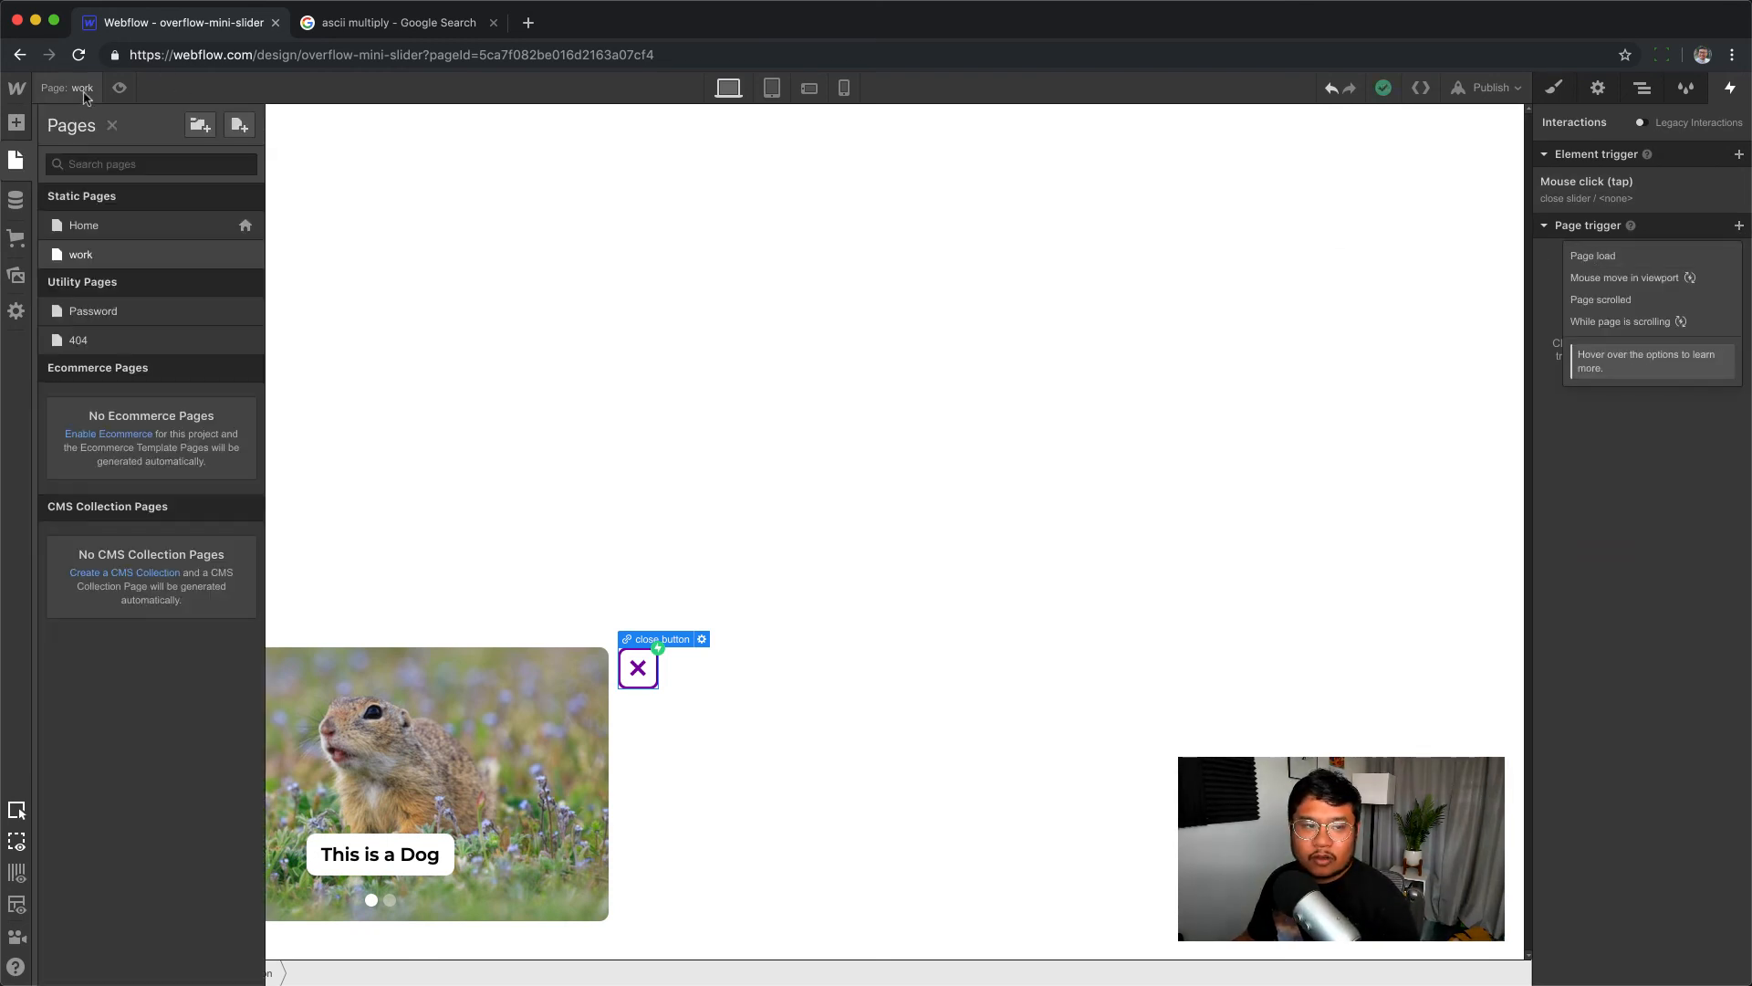
left_click(204, 245)
left_click(120, 87)
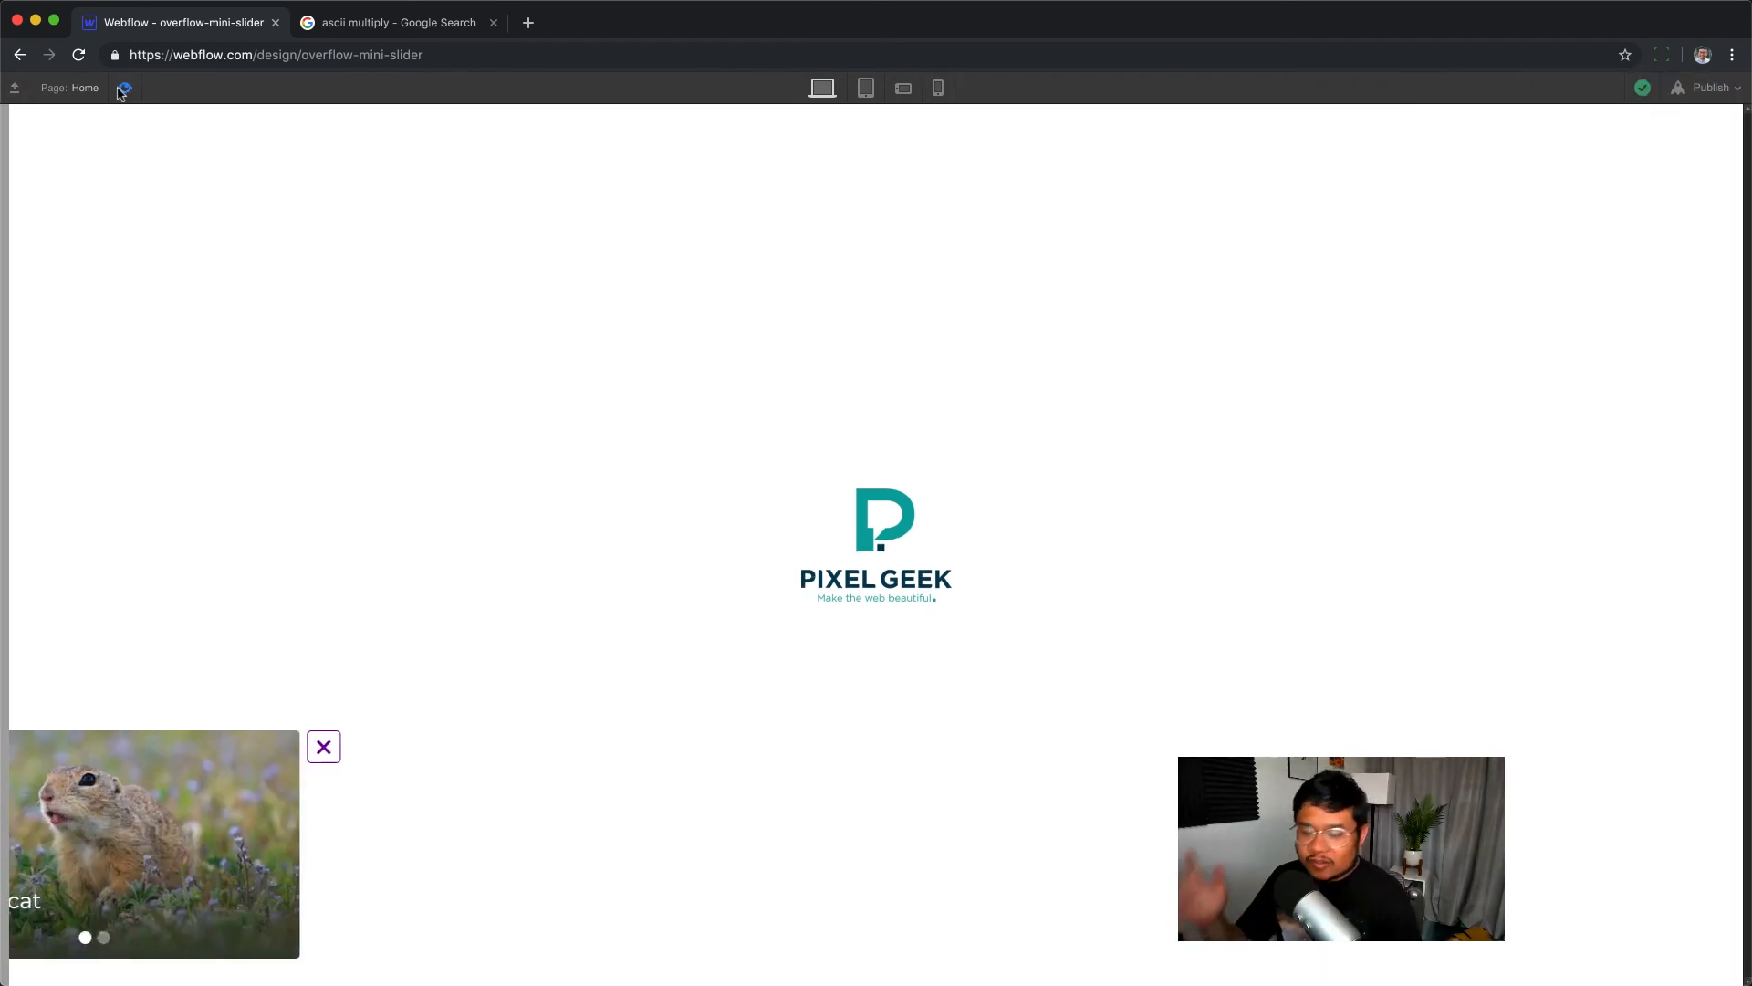
left_click(121, 88)
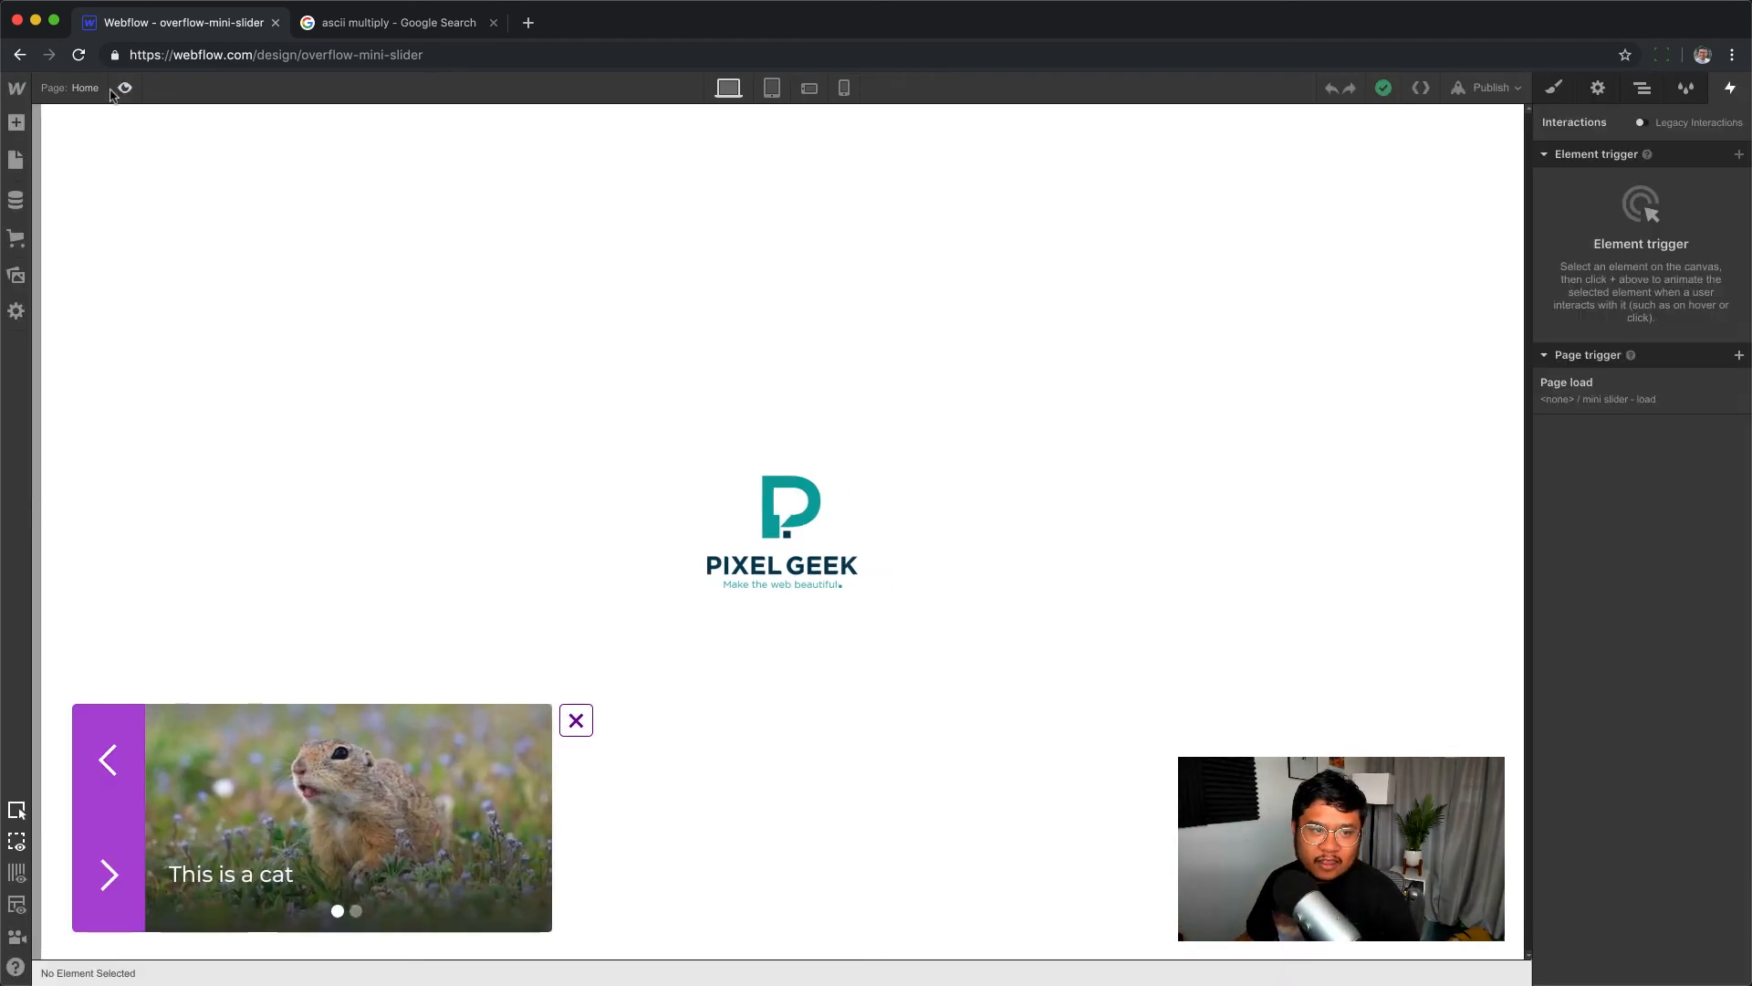
left_click(16, 160)
left_click(204, 254)
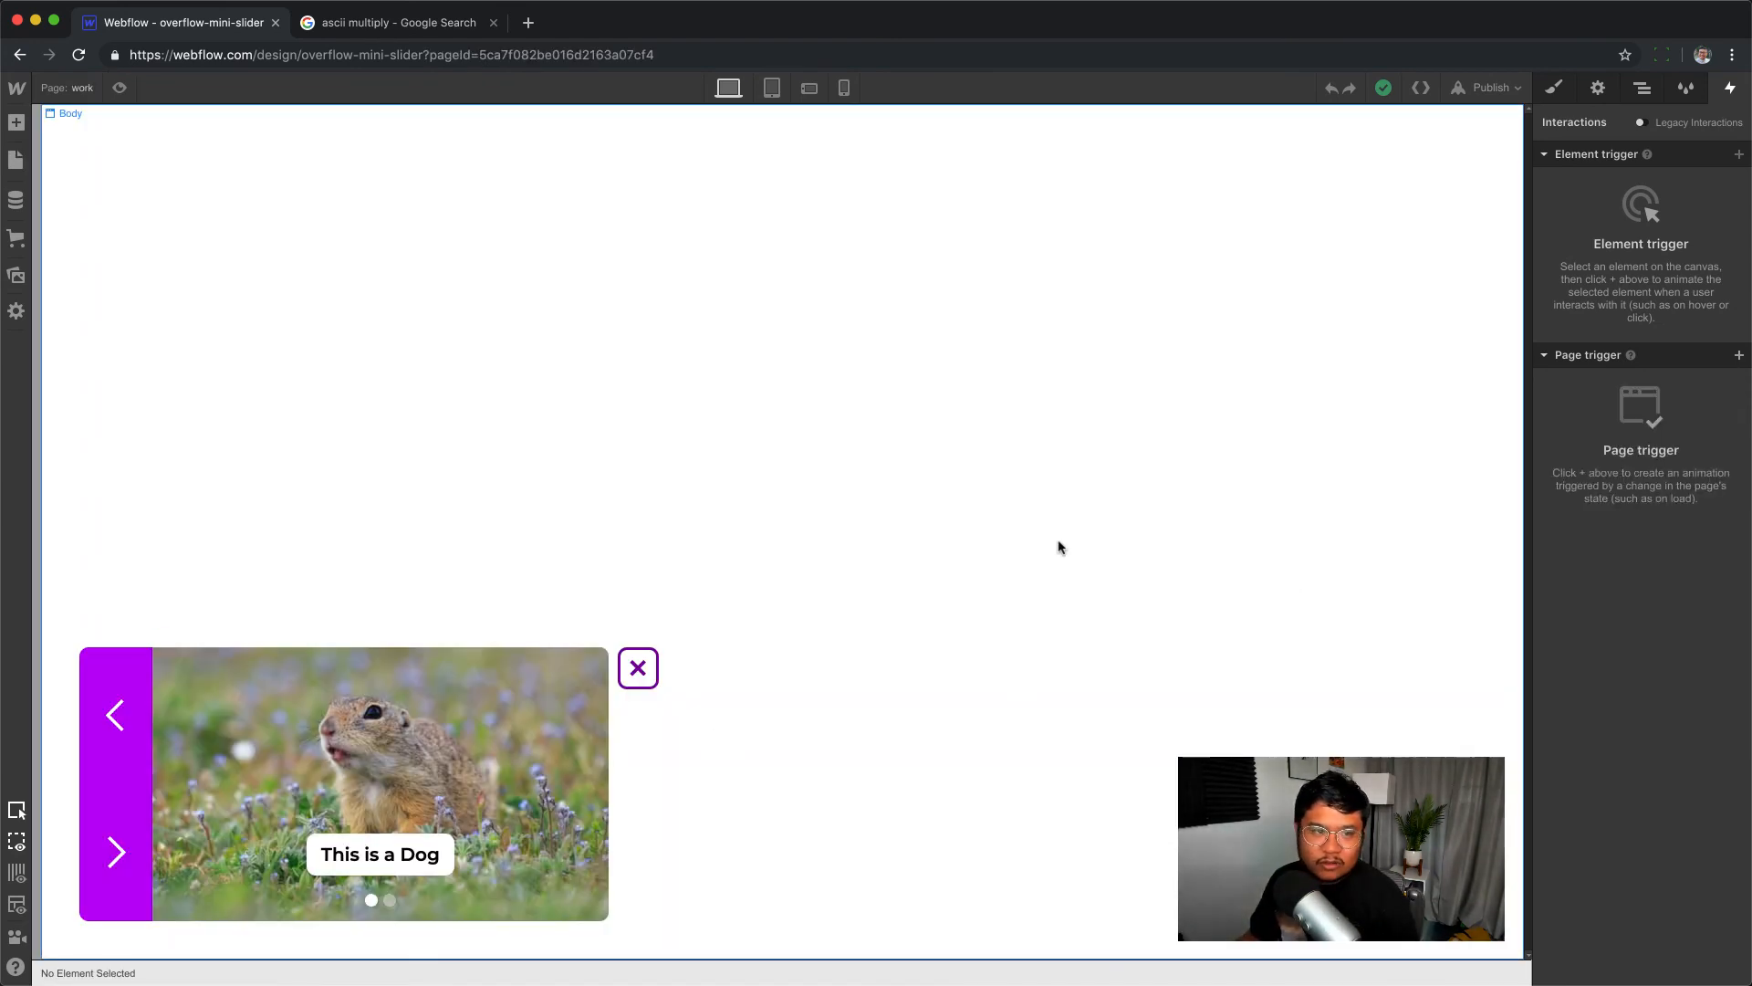
- Add a Page load trigger that starts a new timed animation named "show slider" when the page finishes loading
left_click(1738, 355)
left_click(1649, 389)
left_click(1649, 399)
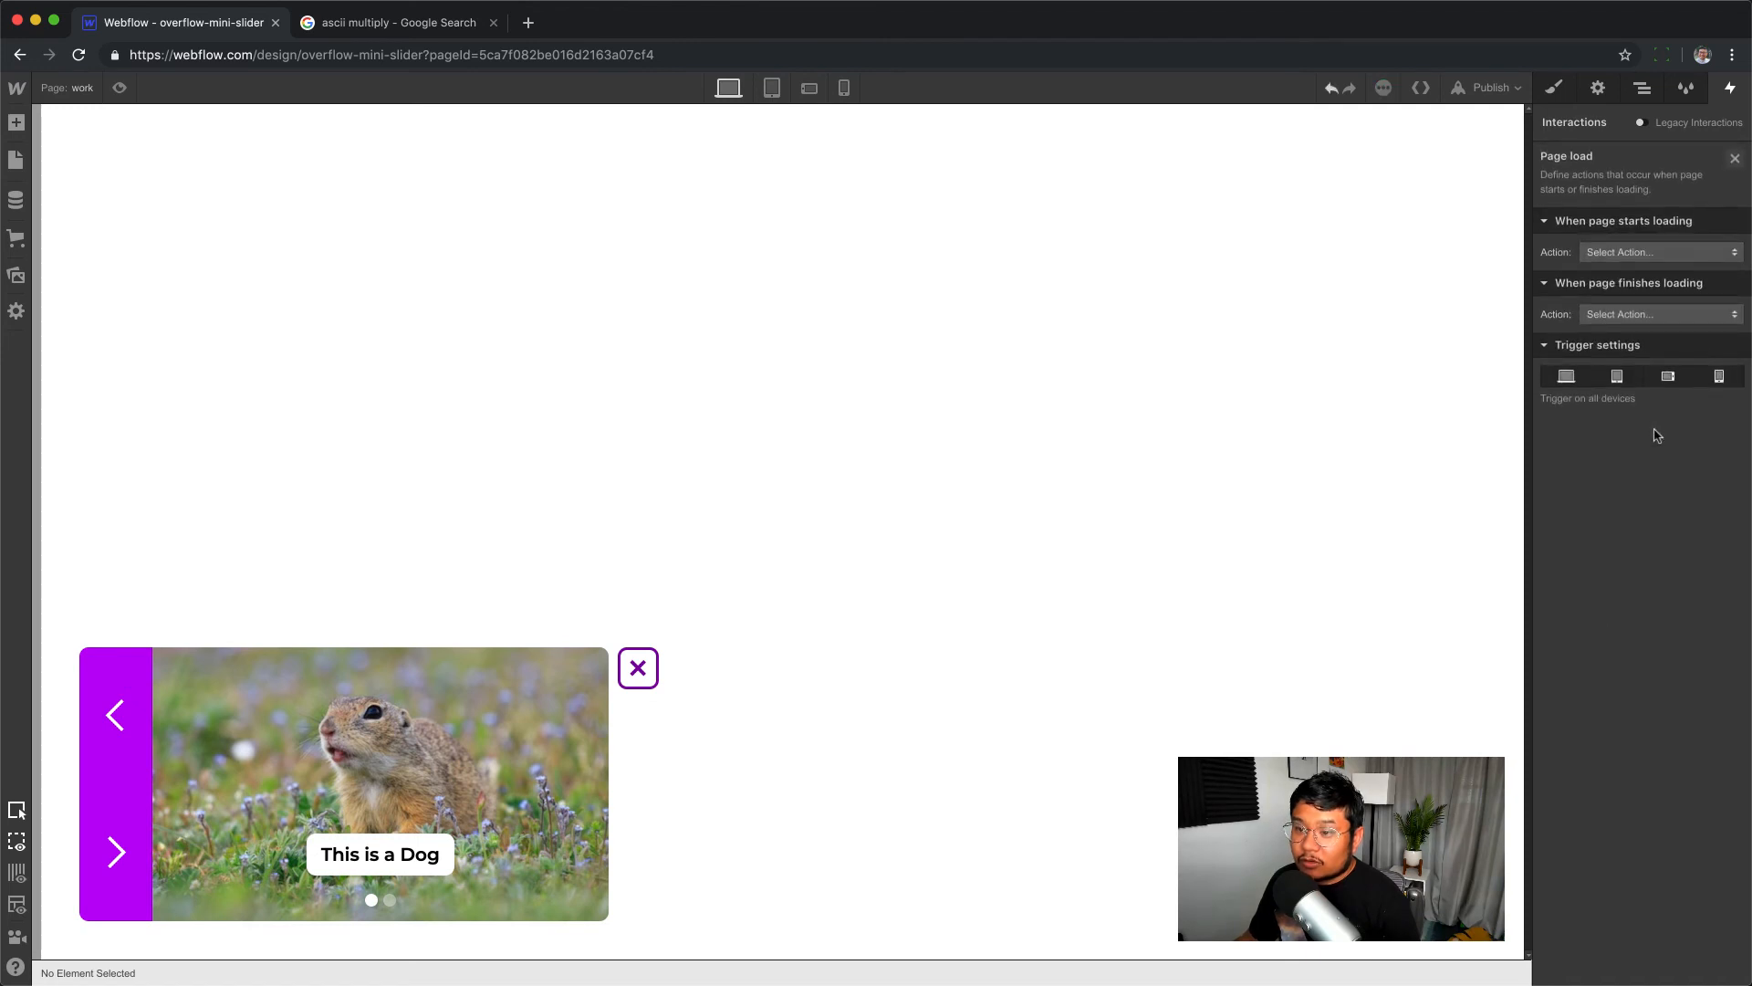
left_click(1618, 314)
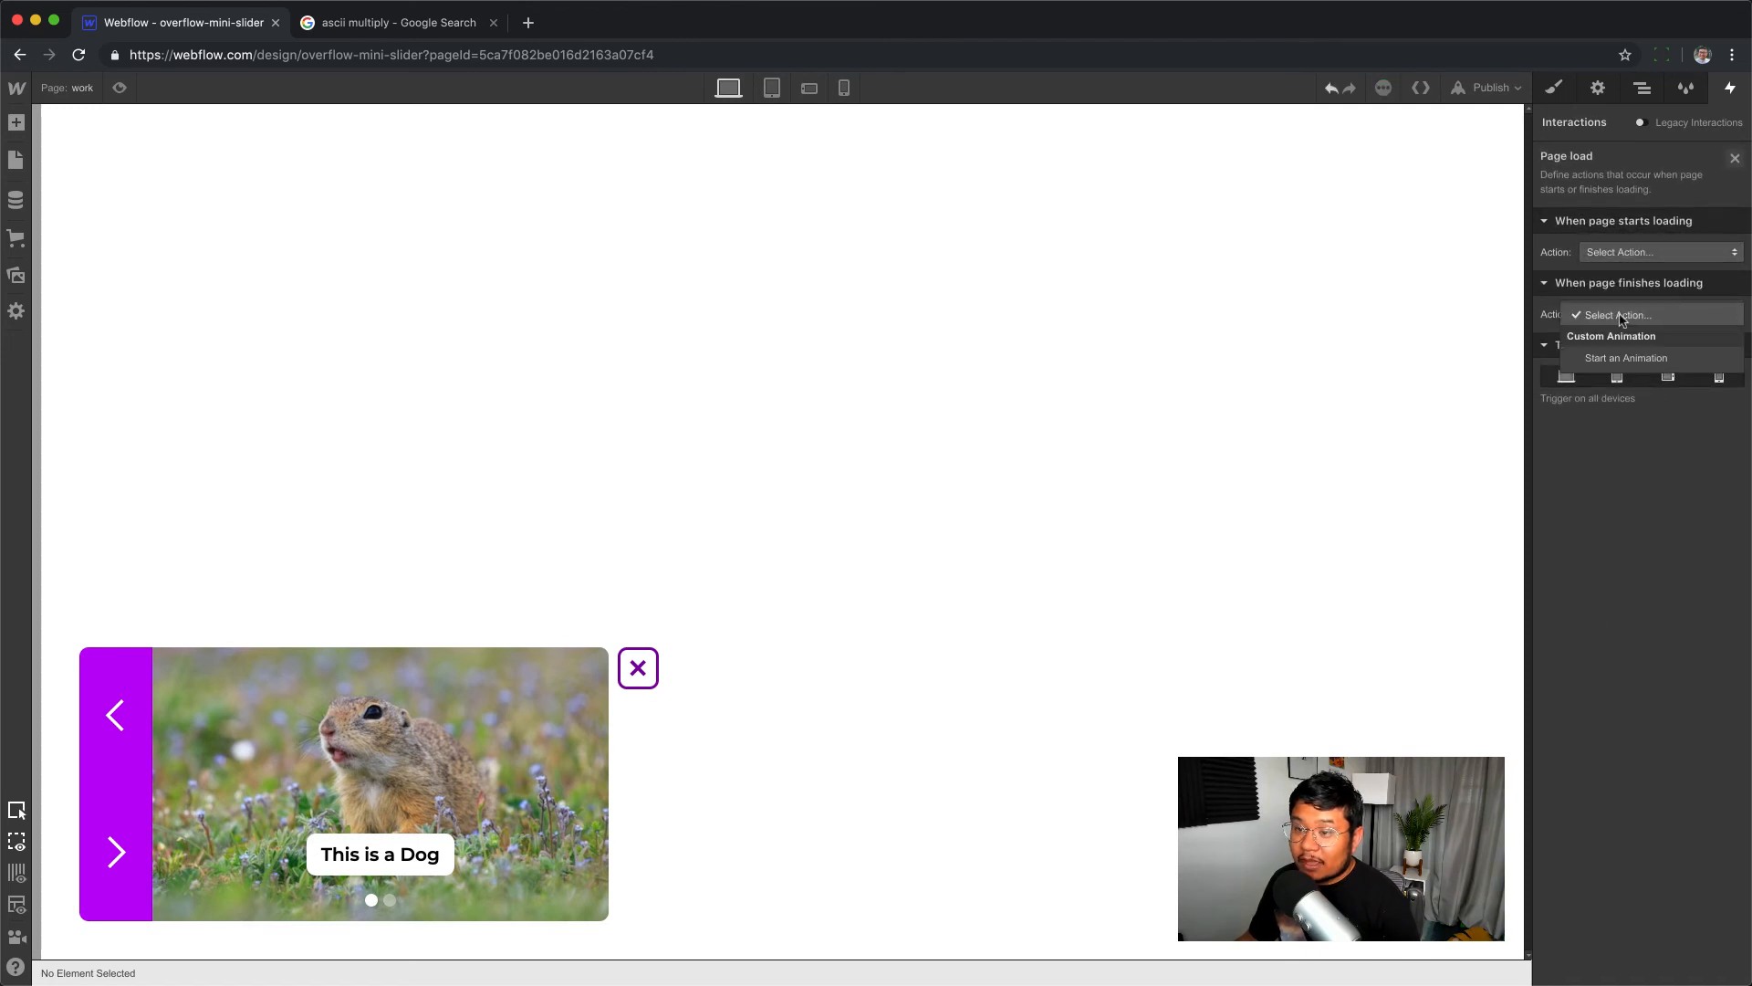
left_click(1626, 357)
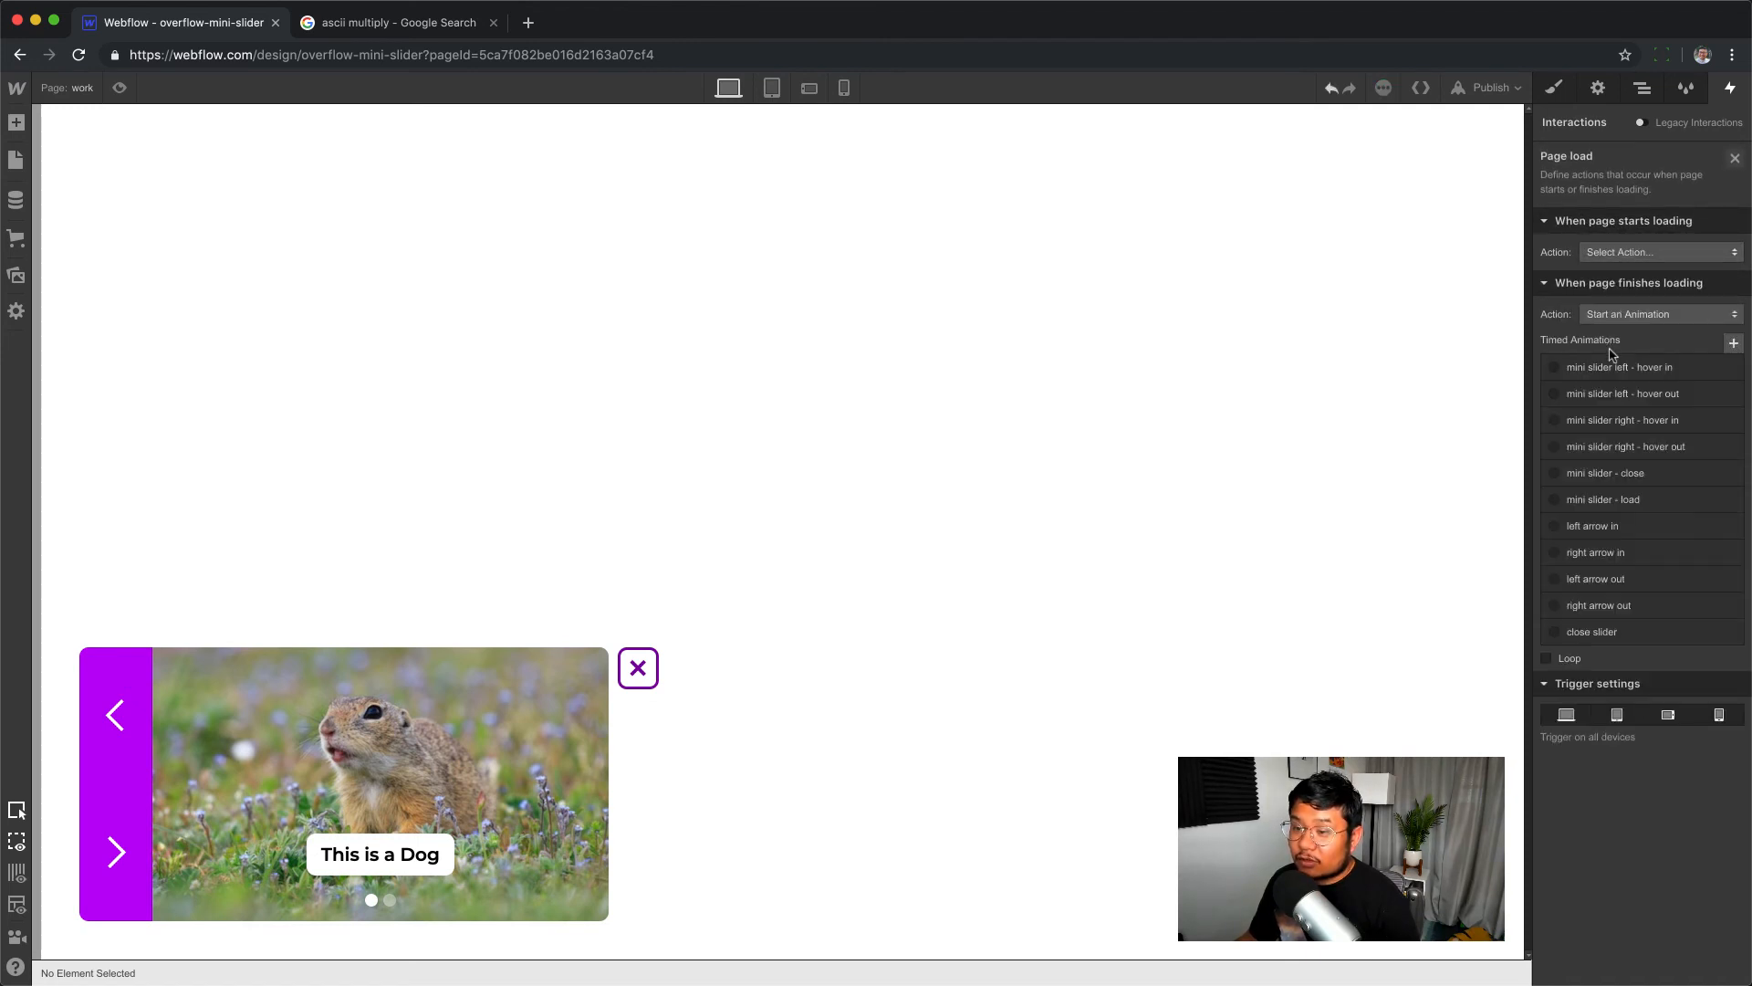
left_click(1734, 344)
type("show sli")
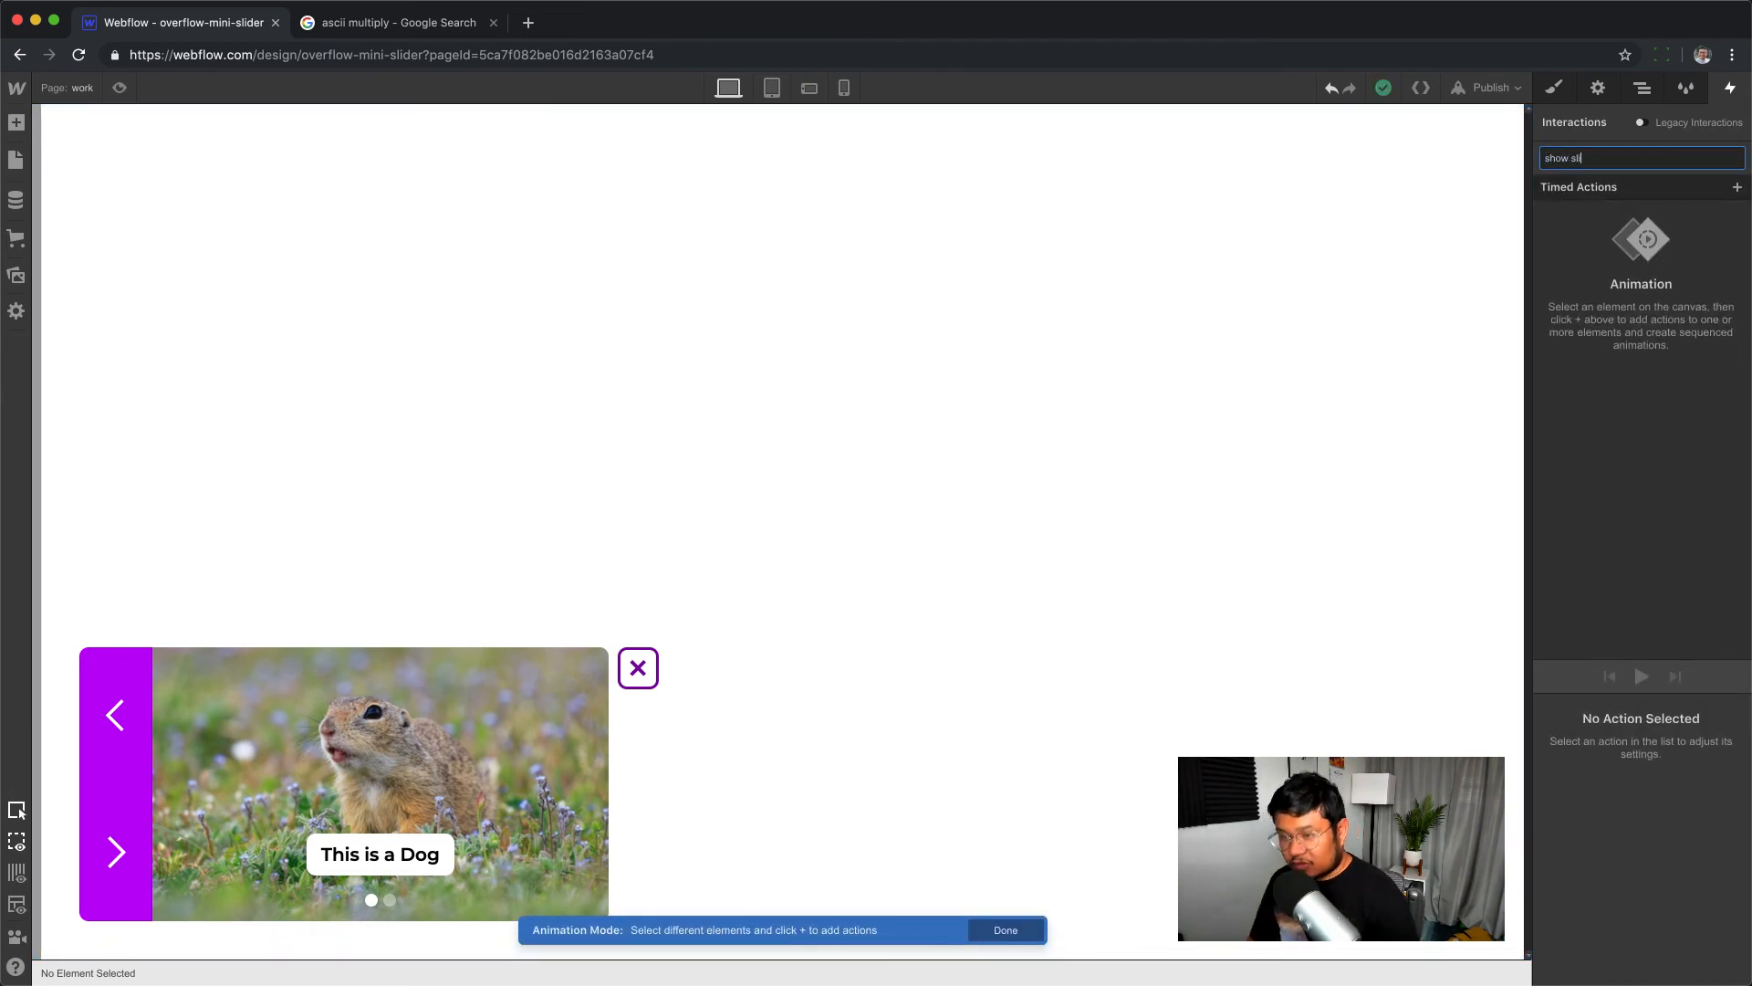
type("der")
key("Return")
- Add a Move action for the slider wrapper to "show slider", affecting all elements with the Class
left_click(1646, 88)
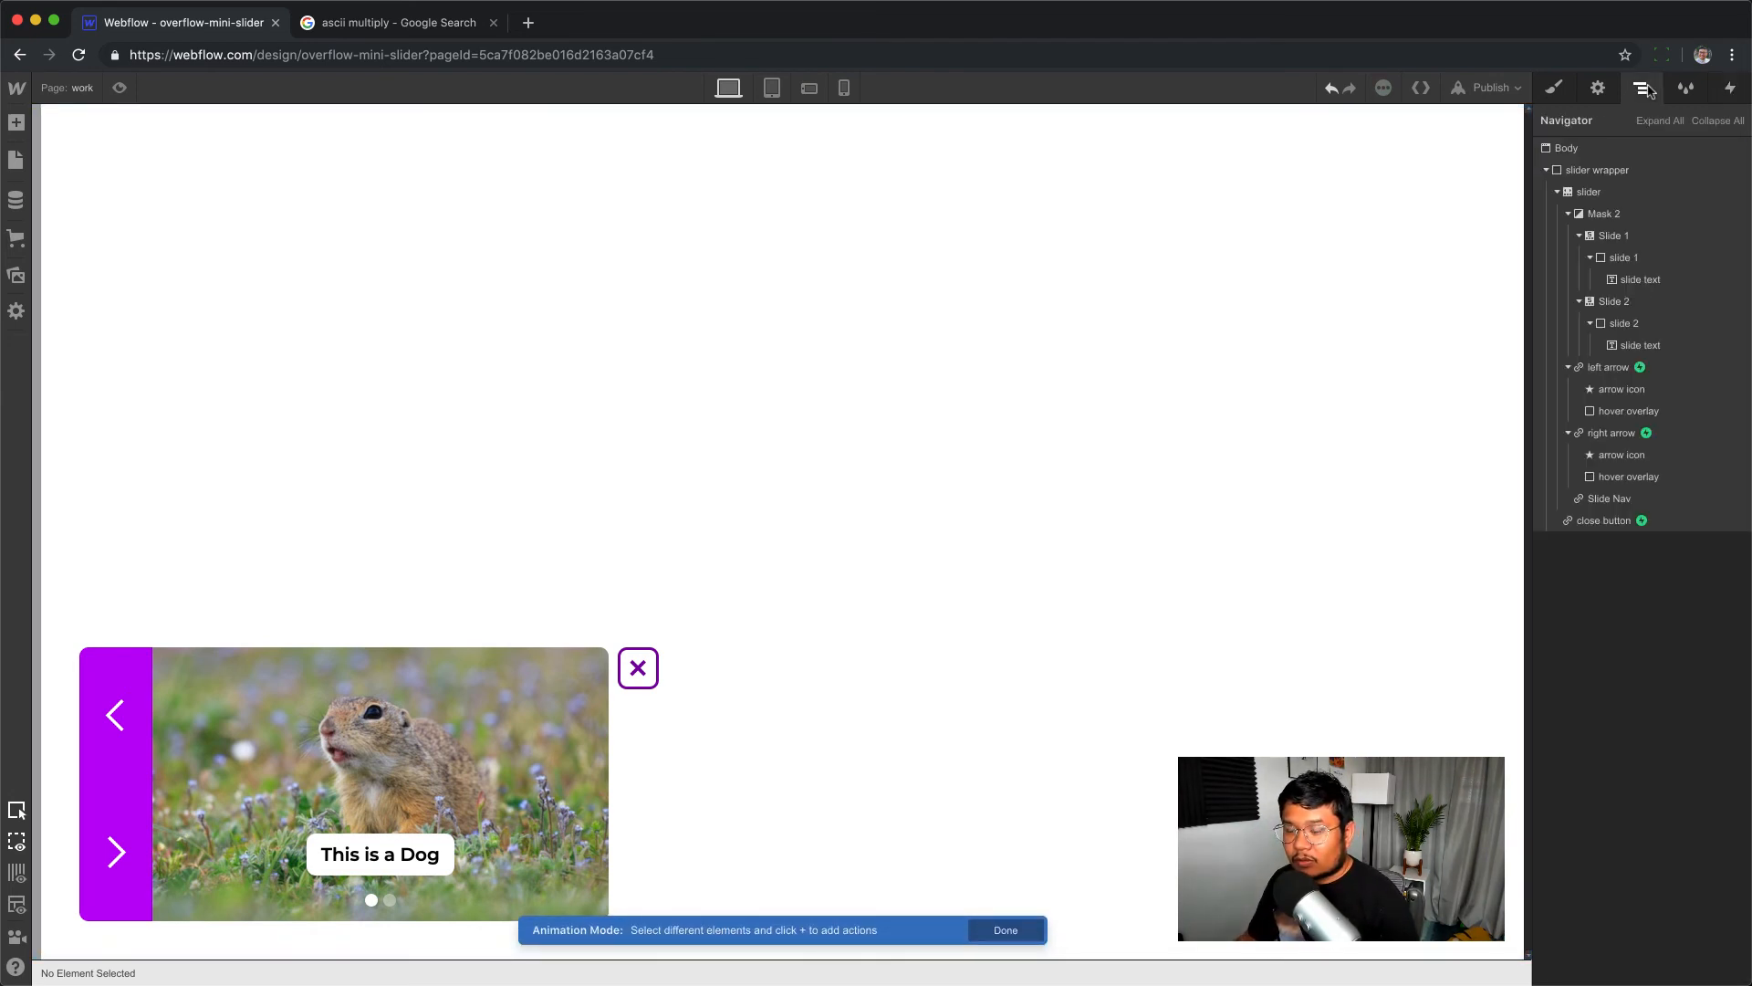
left_click(1627, 170)
left_click(1730, 87)
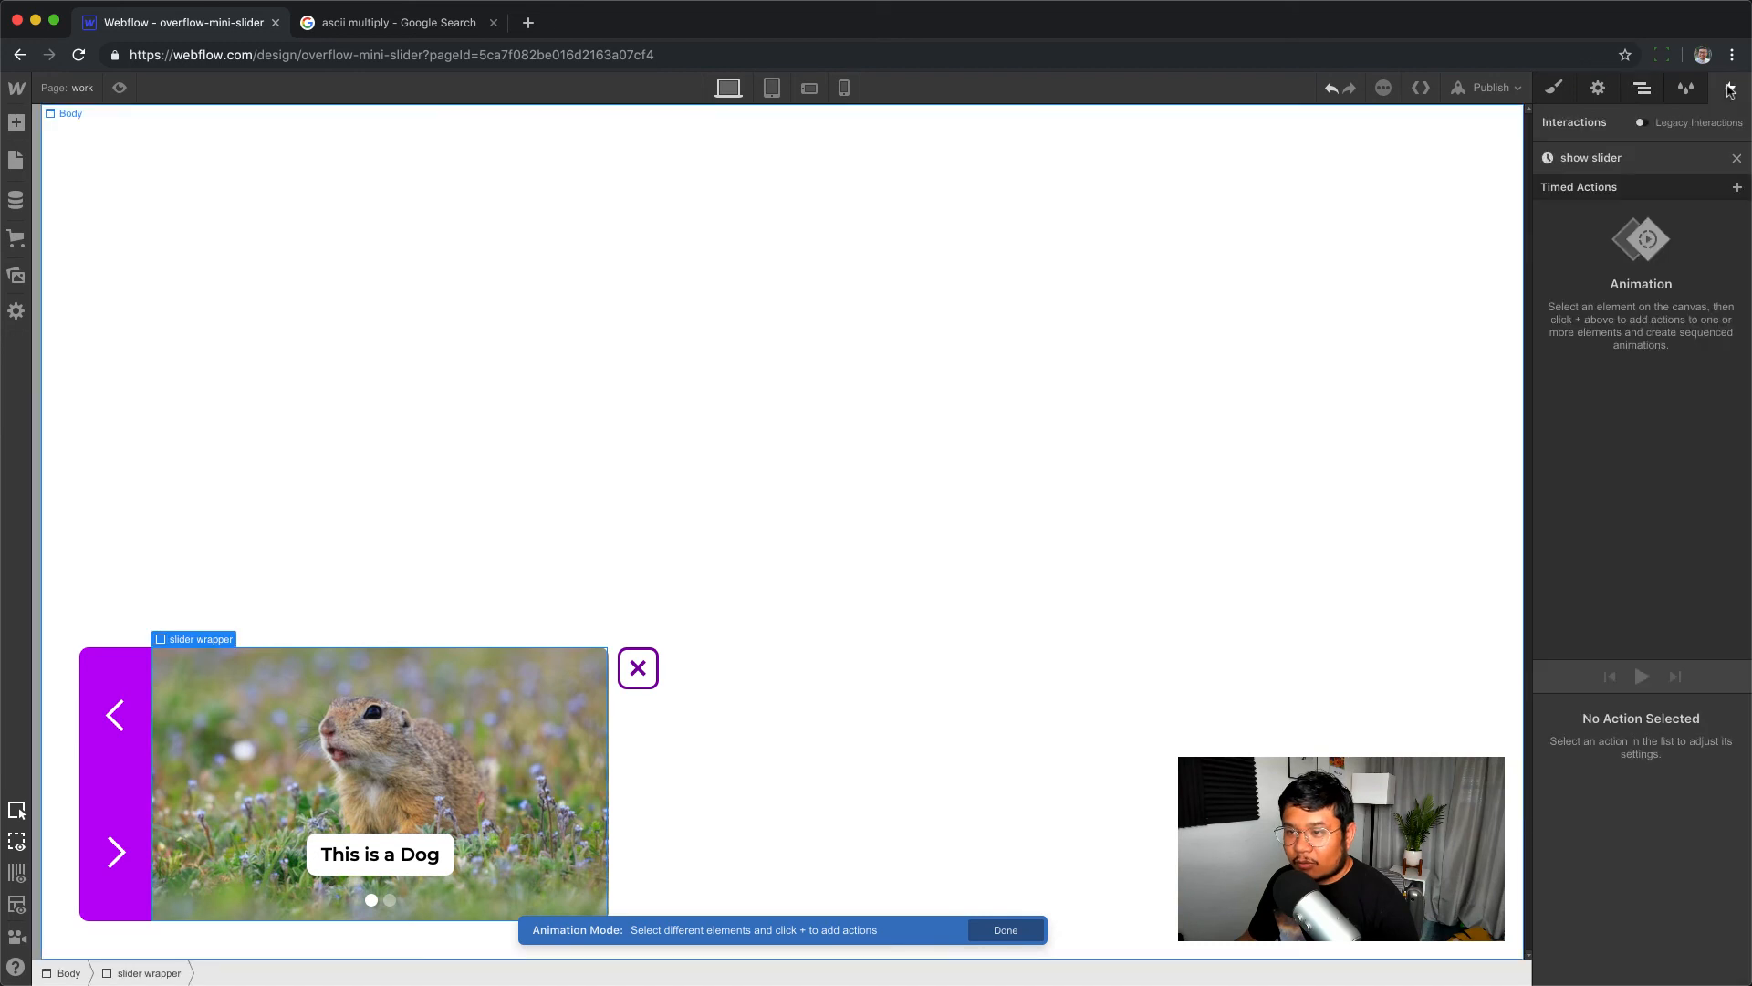
left_click(1736, 188)
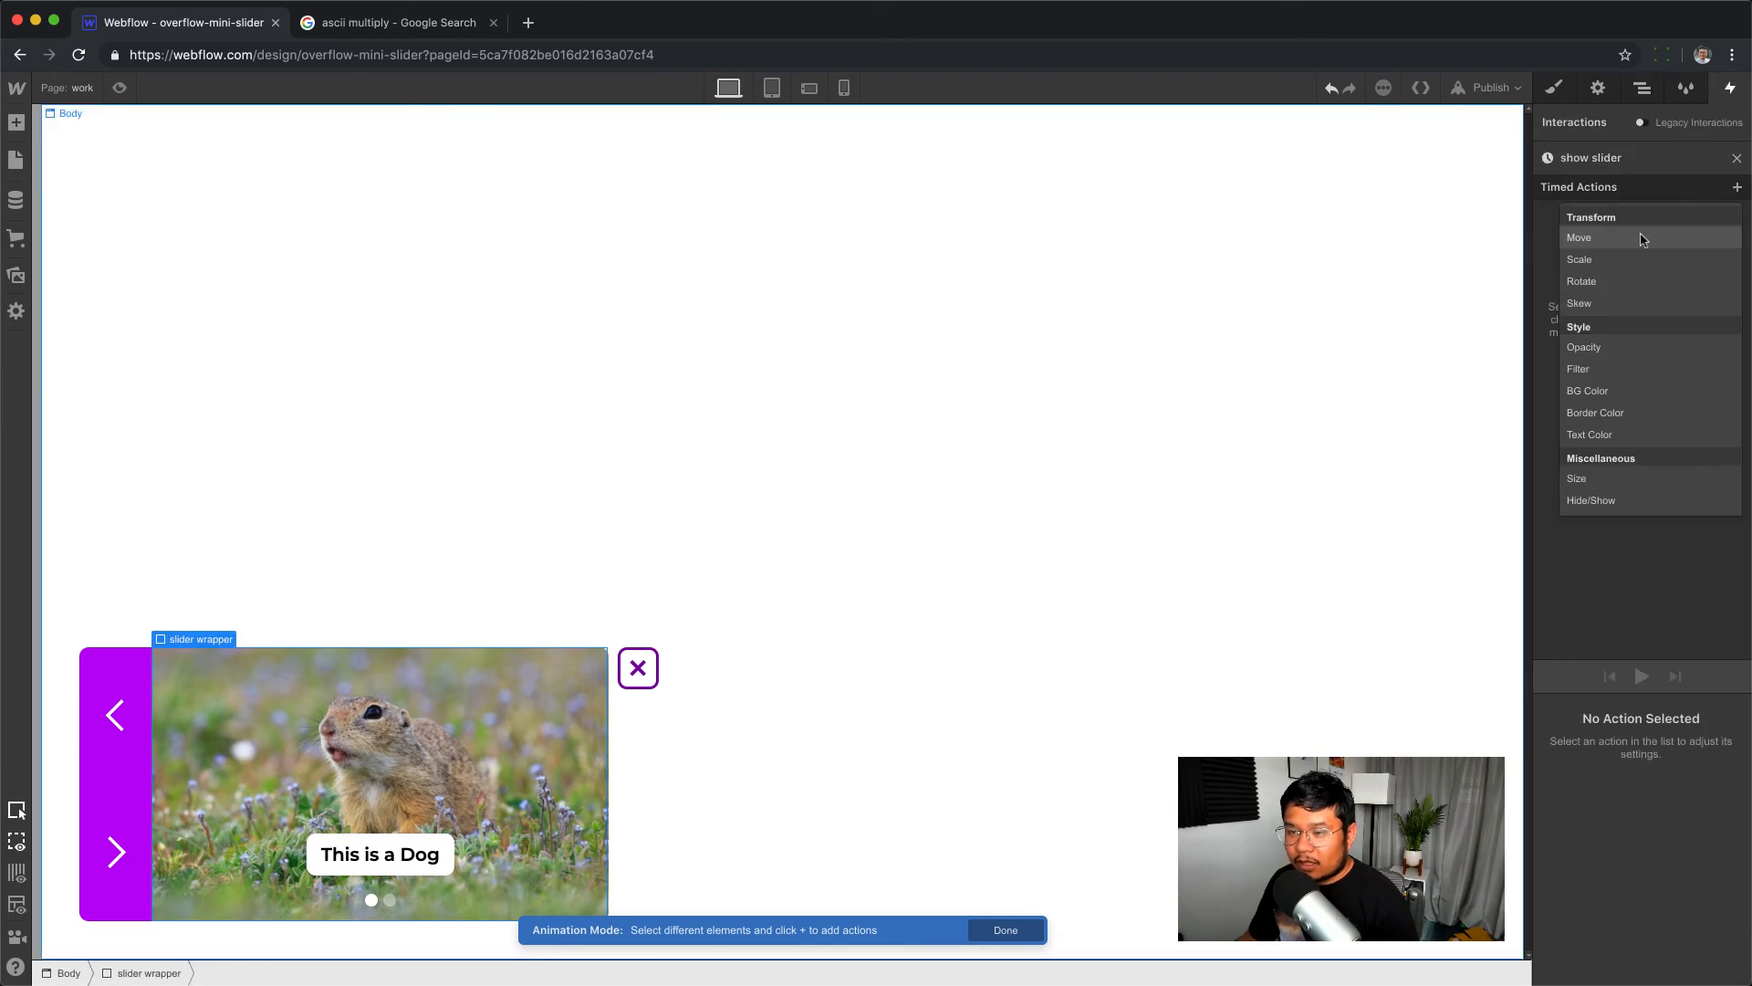
left_click(1642, 240)
left_click(1633, 715)
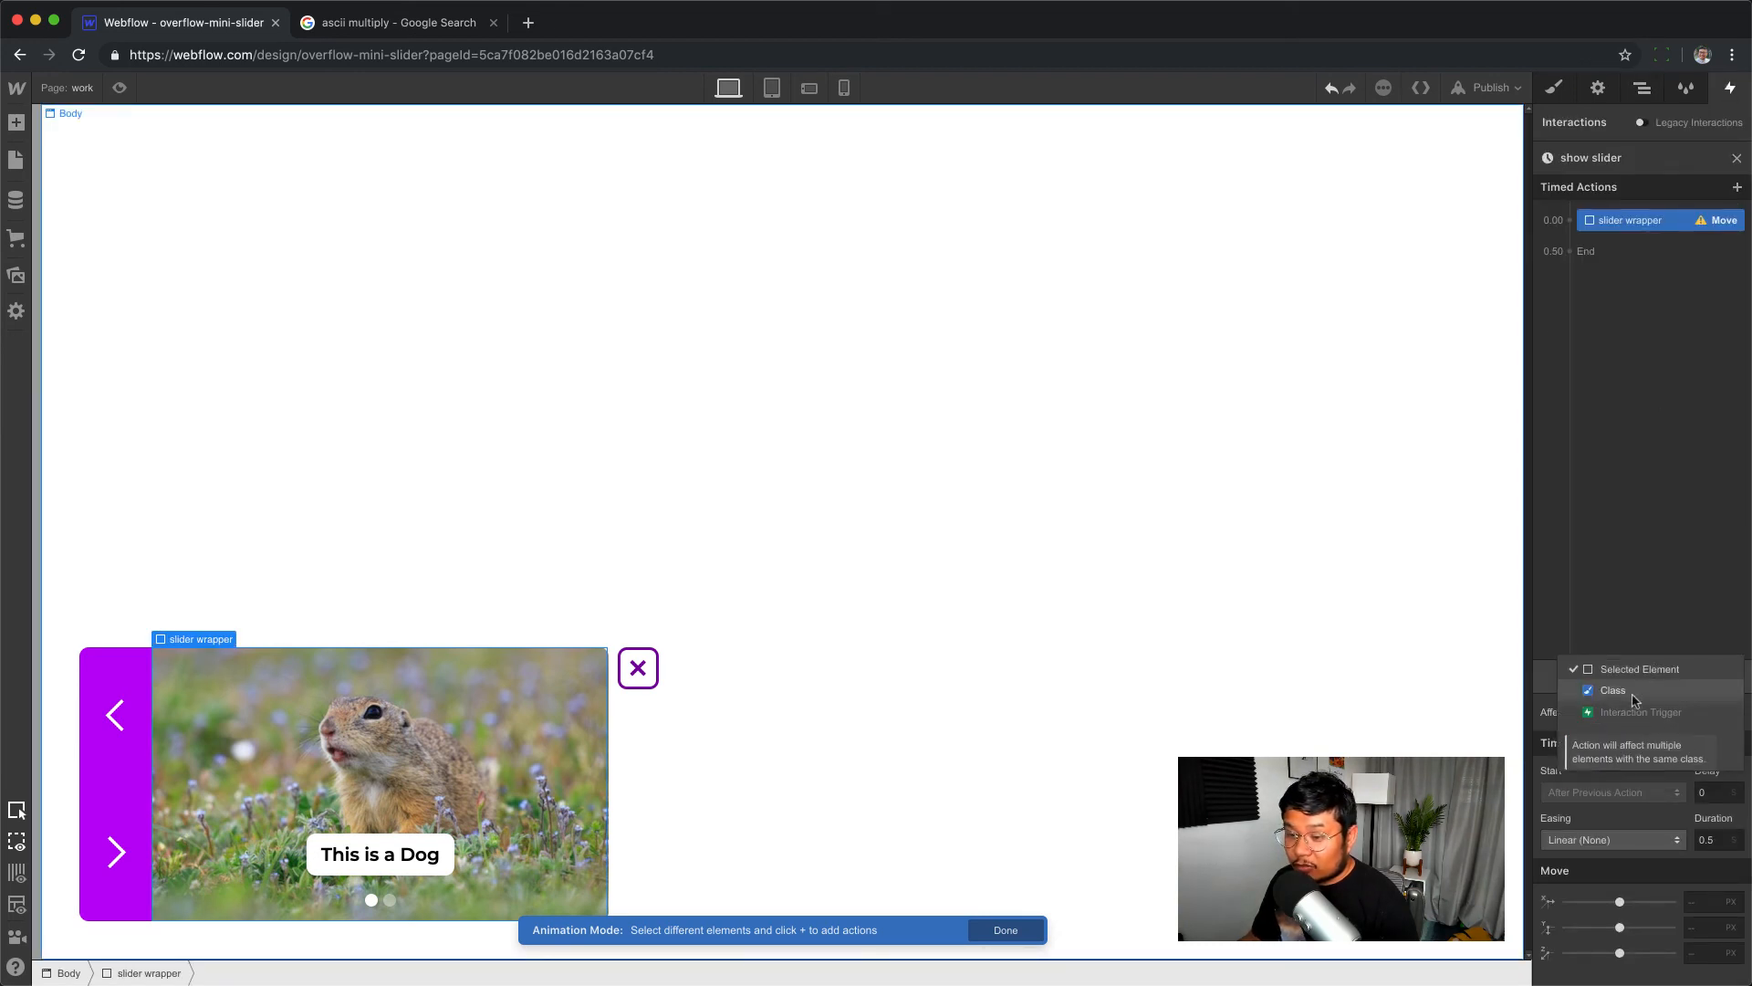
left_click(1634, 699)
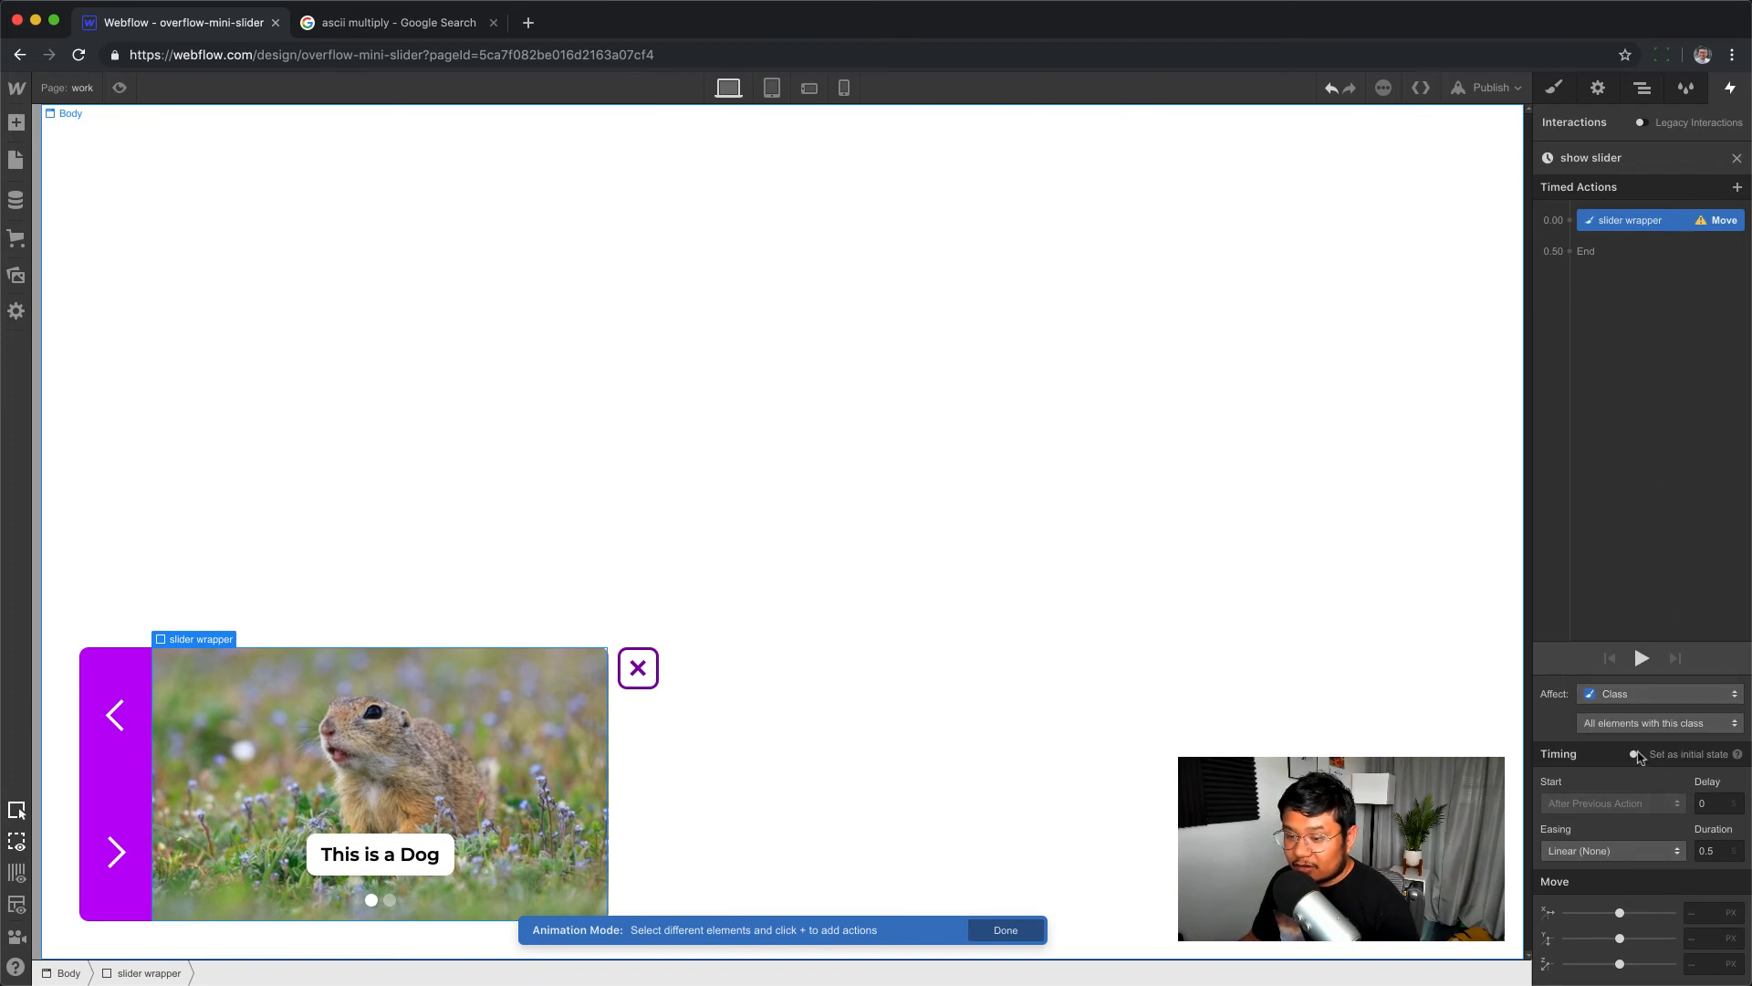
- Make the slider wrapper's Move the initial state, with a horizontal offset of -140%
left_click(1635, 755)
left_click(1697, 831)
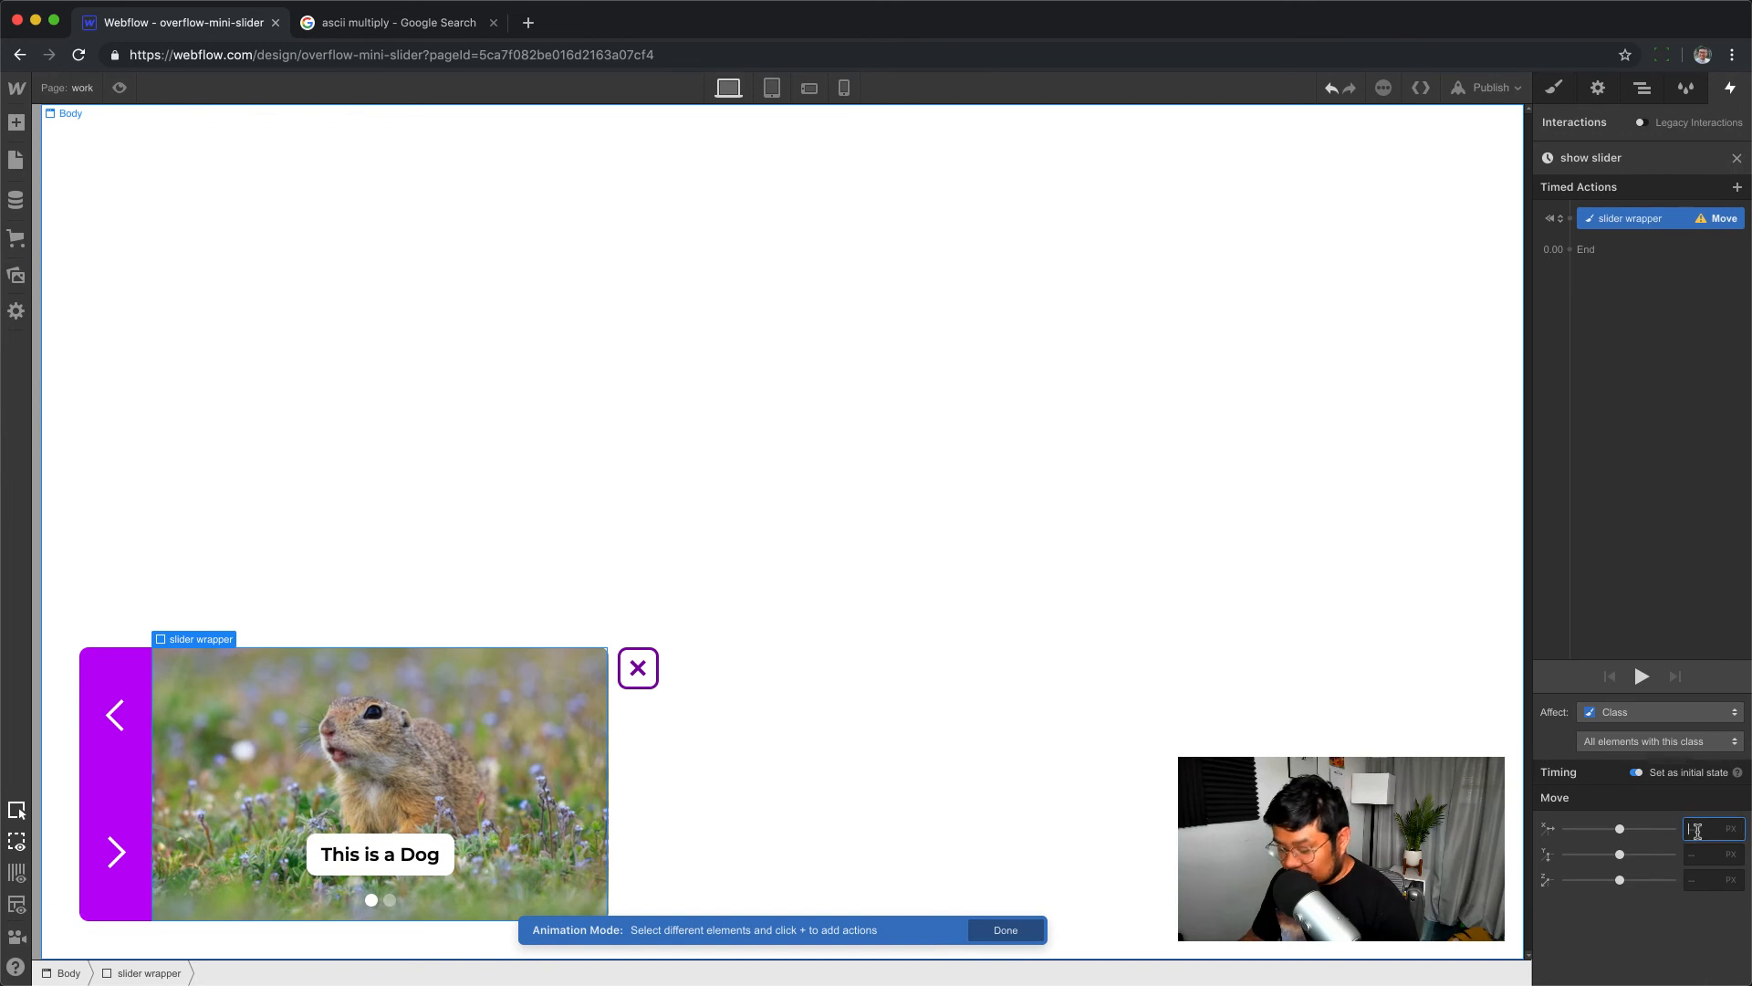
type("-140%")
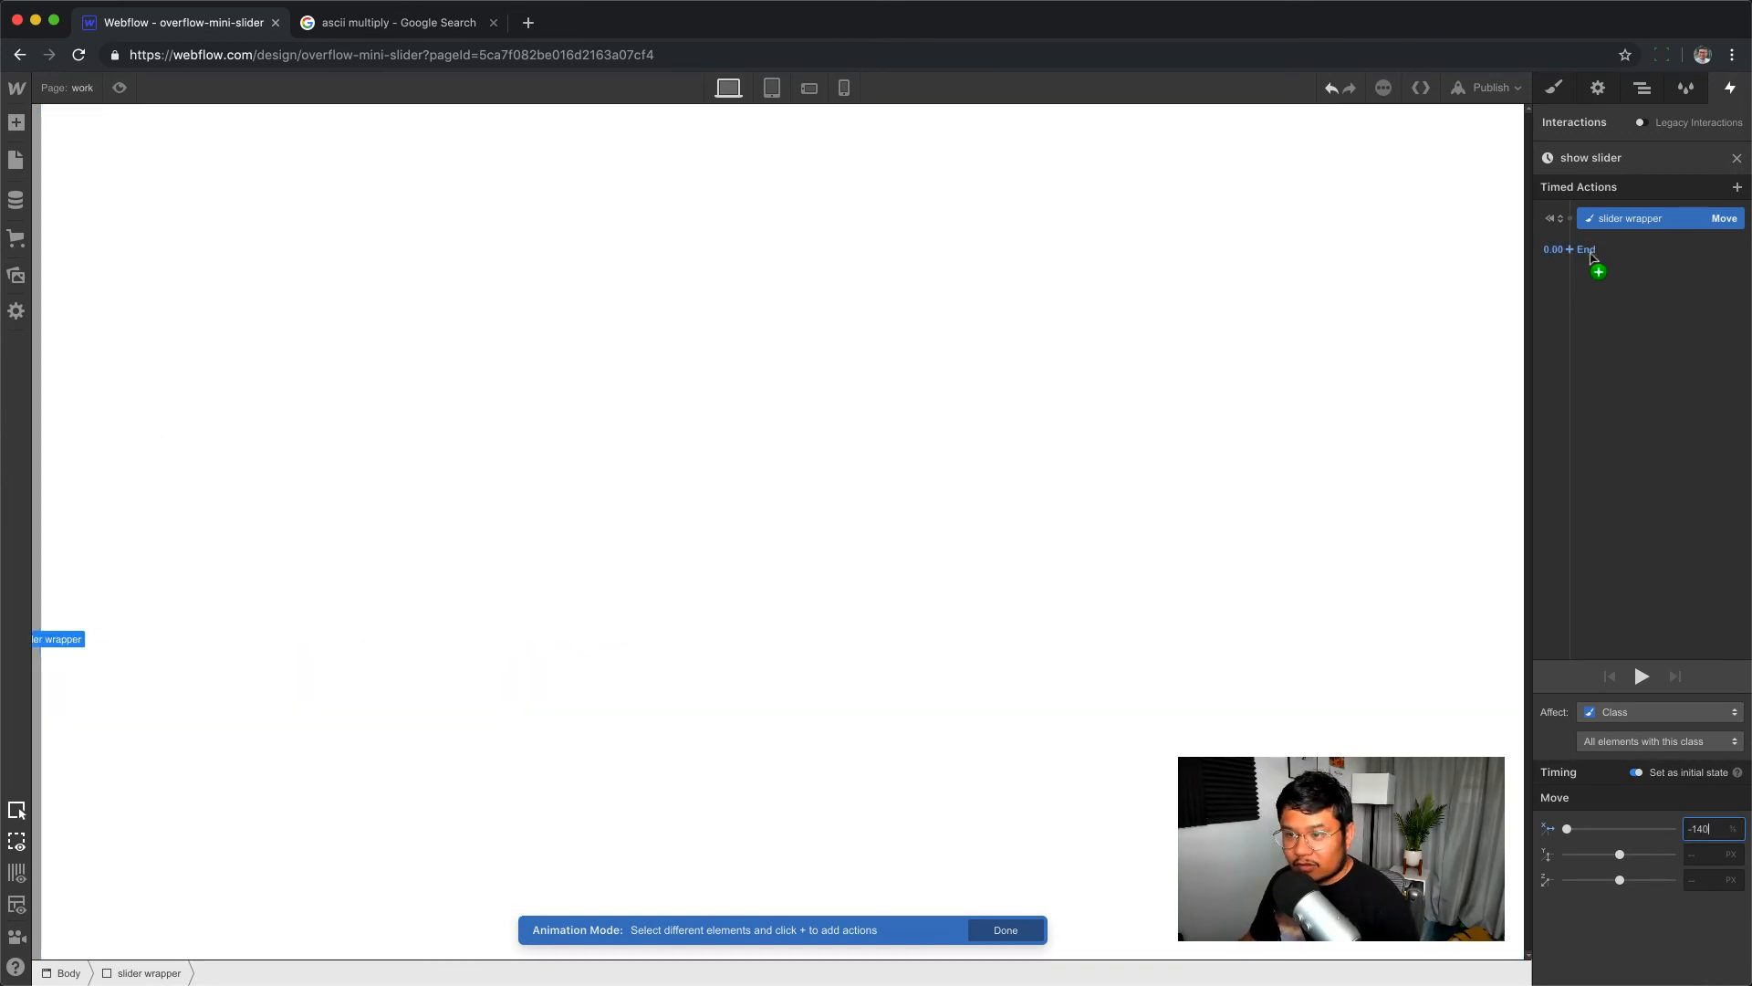
- Add a second slider wrapper Move after the initial state, with a horizontal offset of 0%
left_click(1570, 249)
left_click(1599, 315)
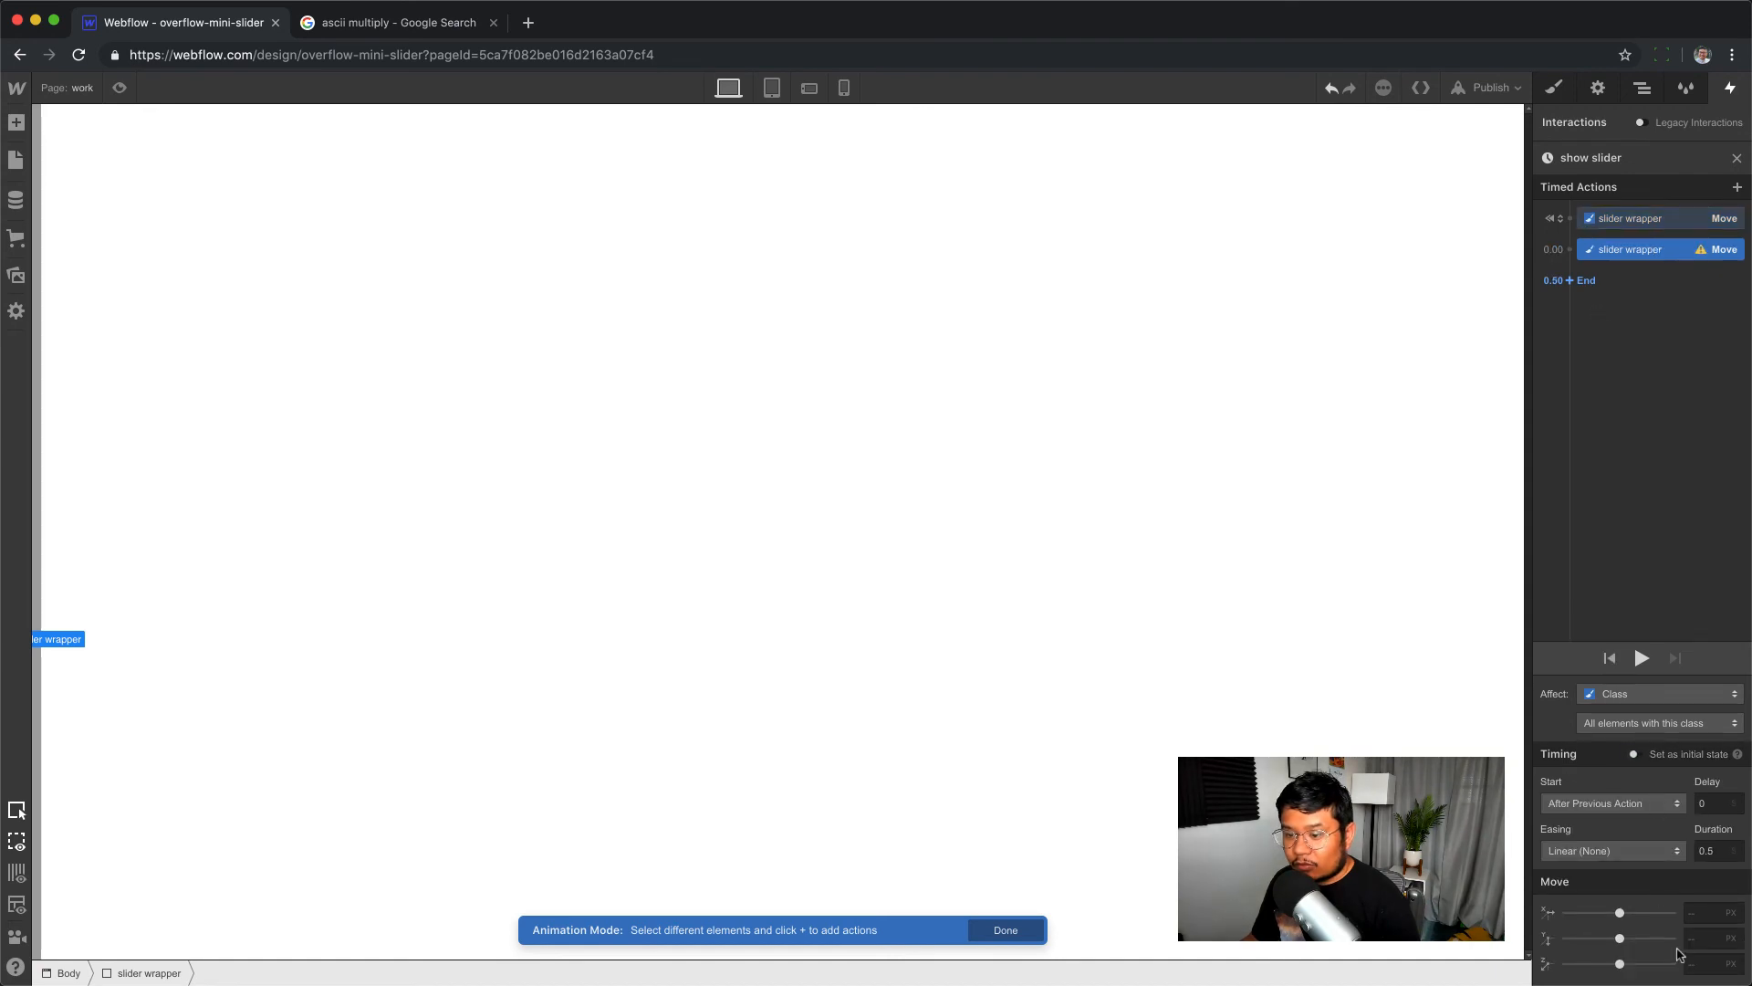
left_click(1703, 914)
type("0%")
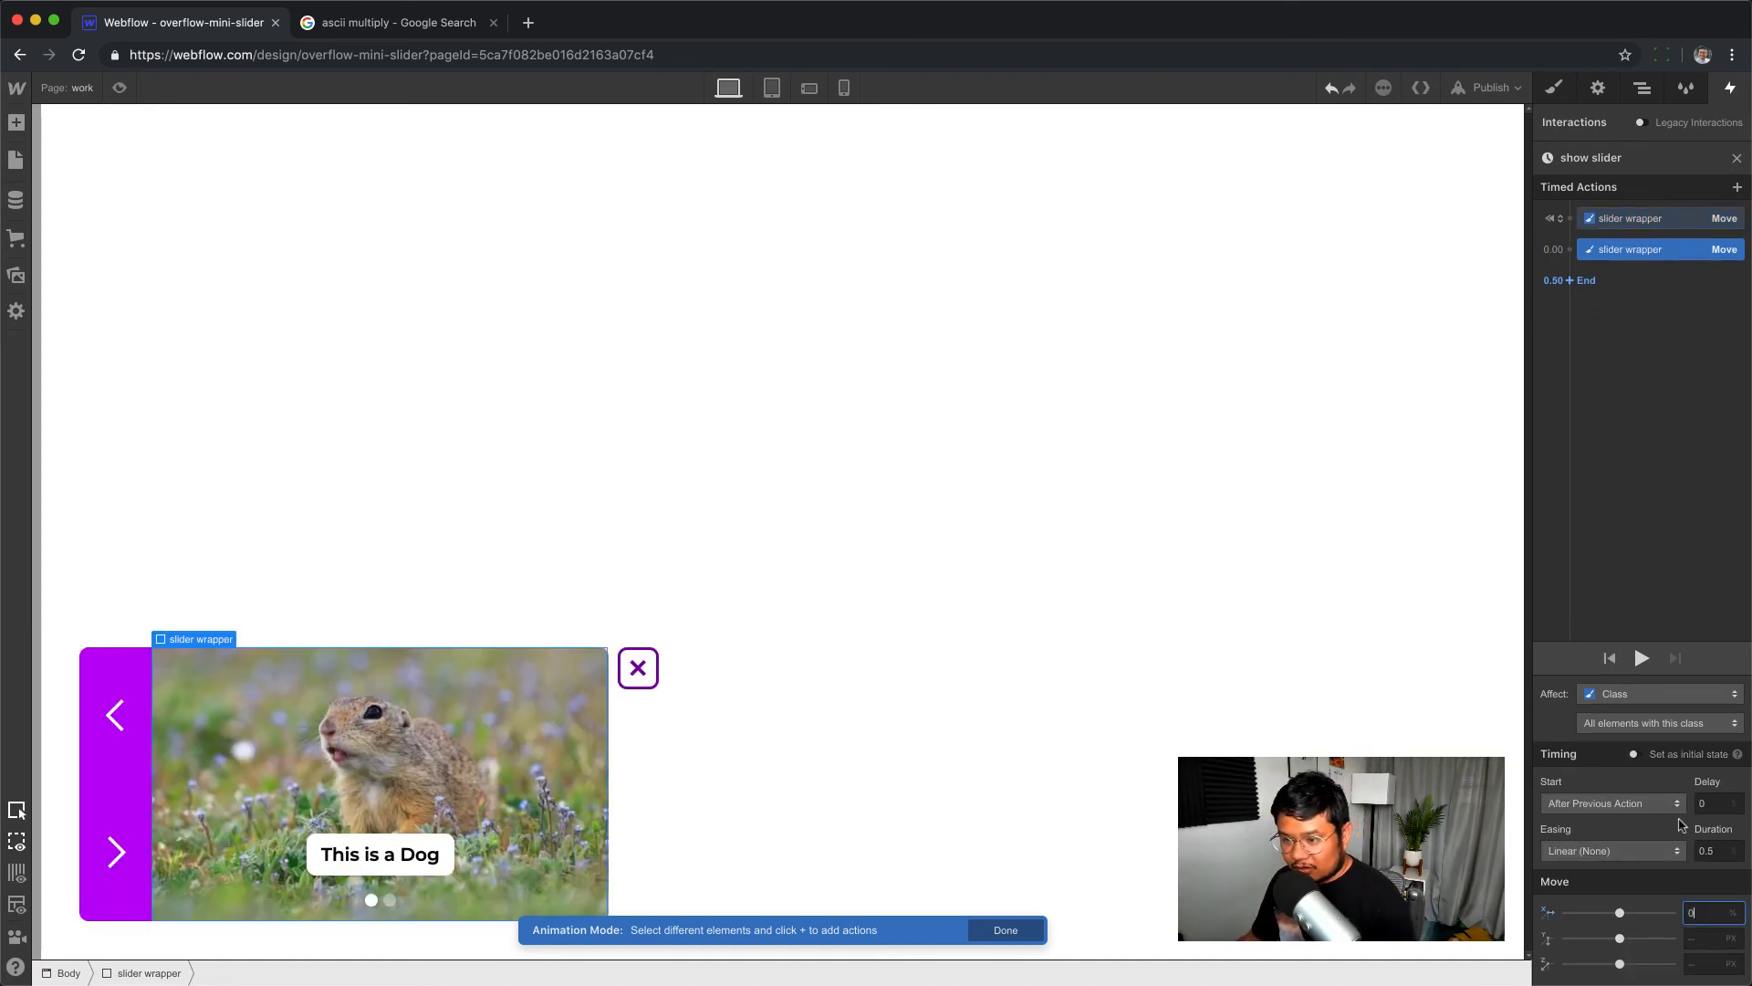
- Set the second Move's easing to Out Quart and its delay to 3 seconds
left_click(1625, 853)
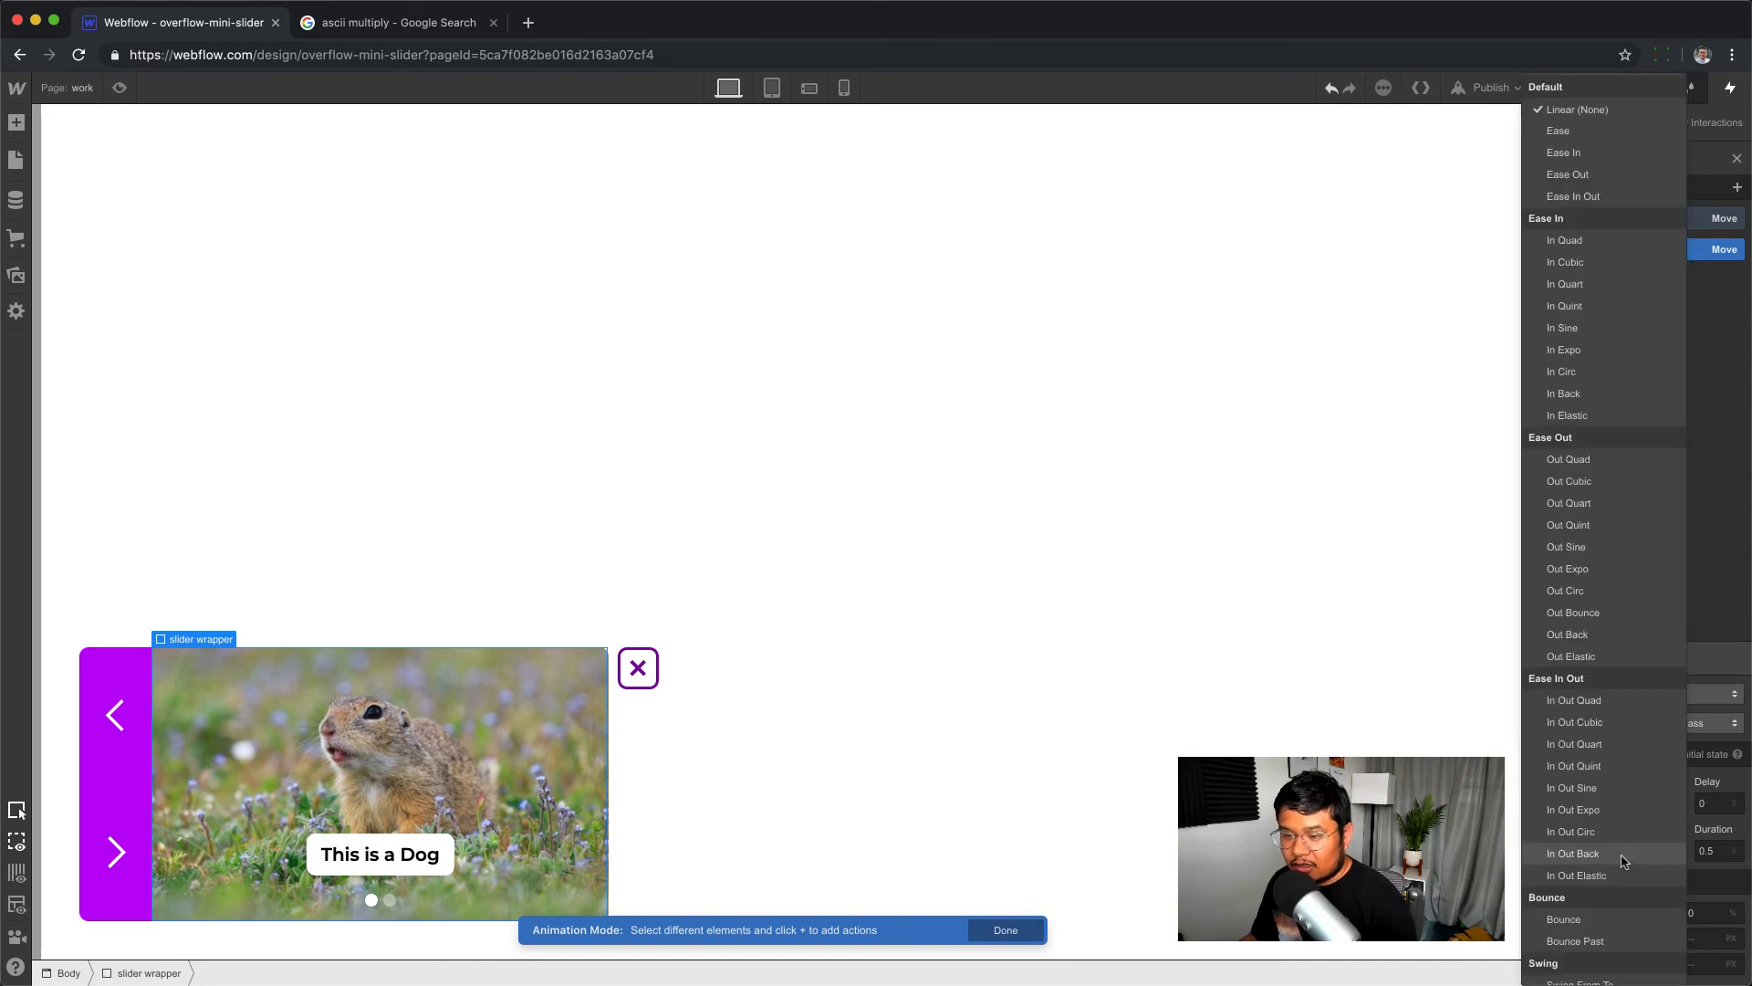
left_click(1614, 504)
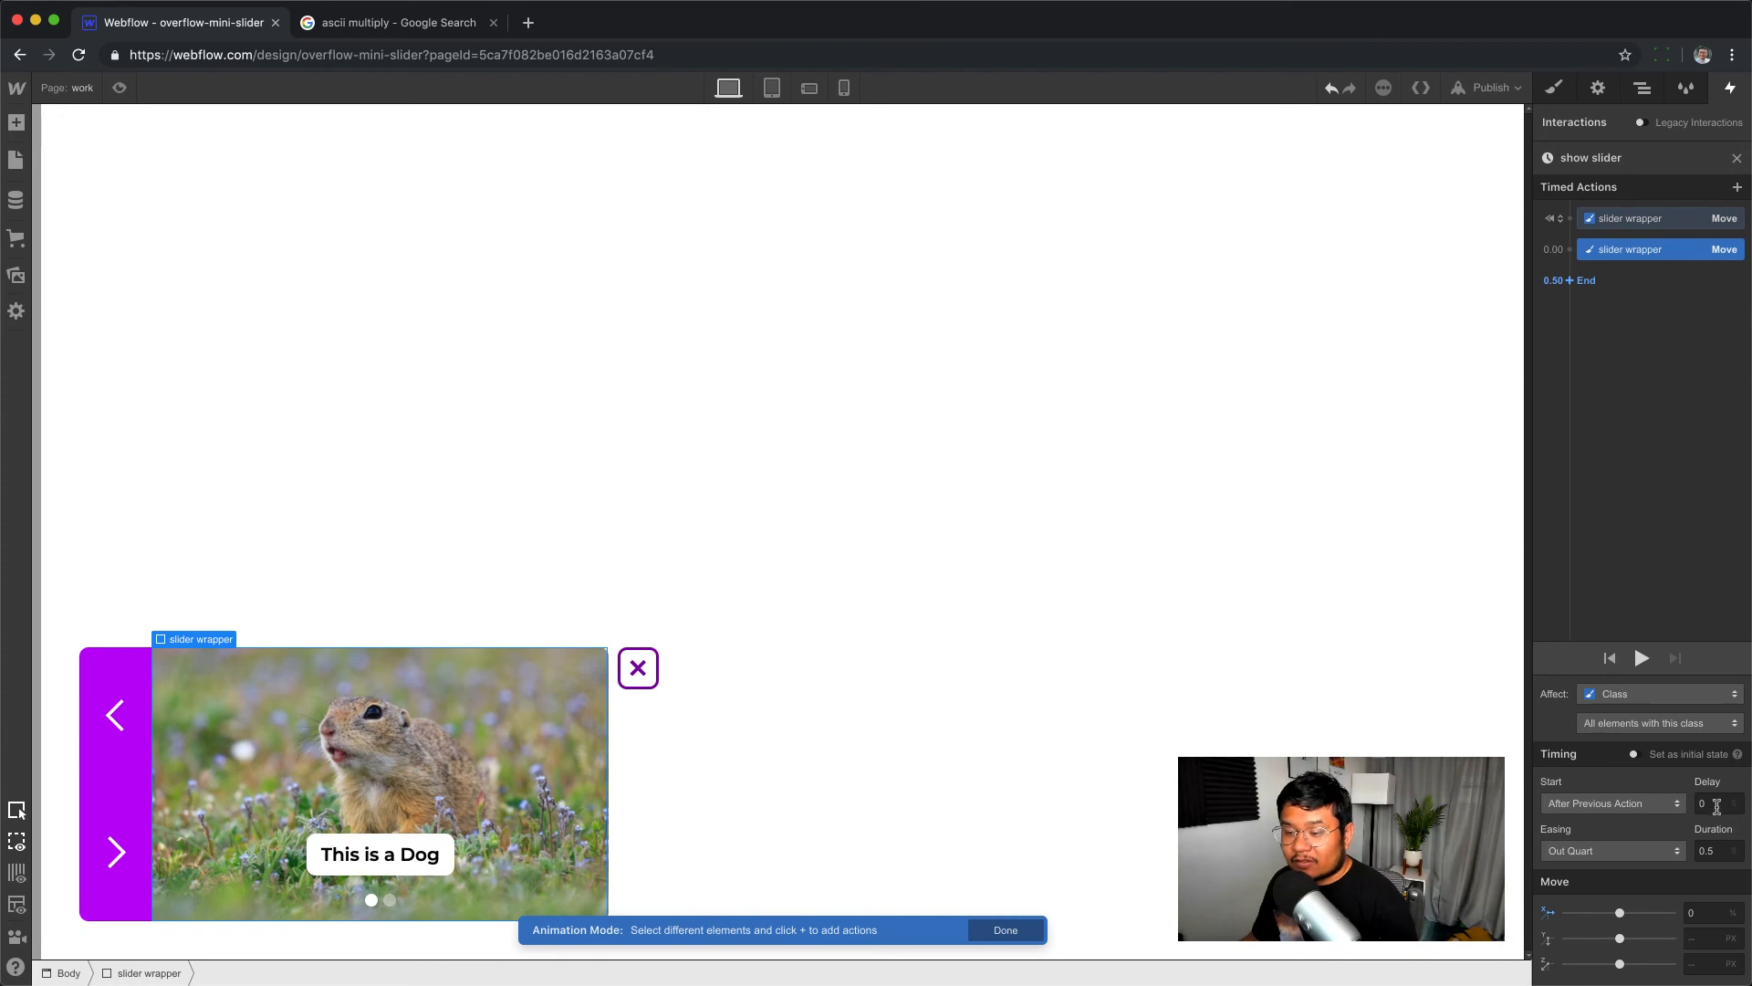
left_click(1715, 804)
type("3")
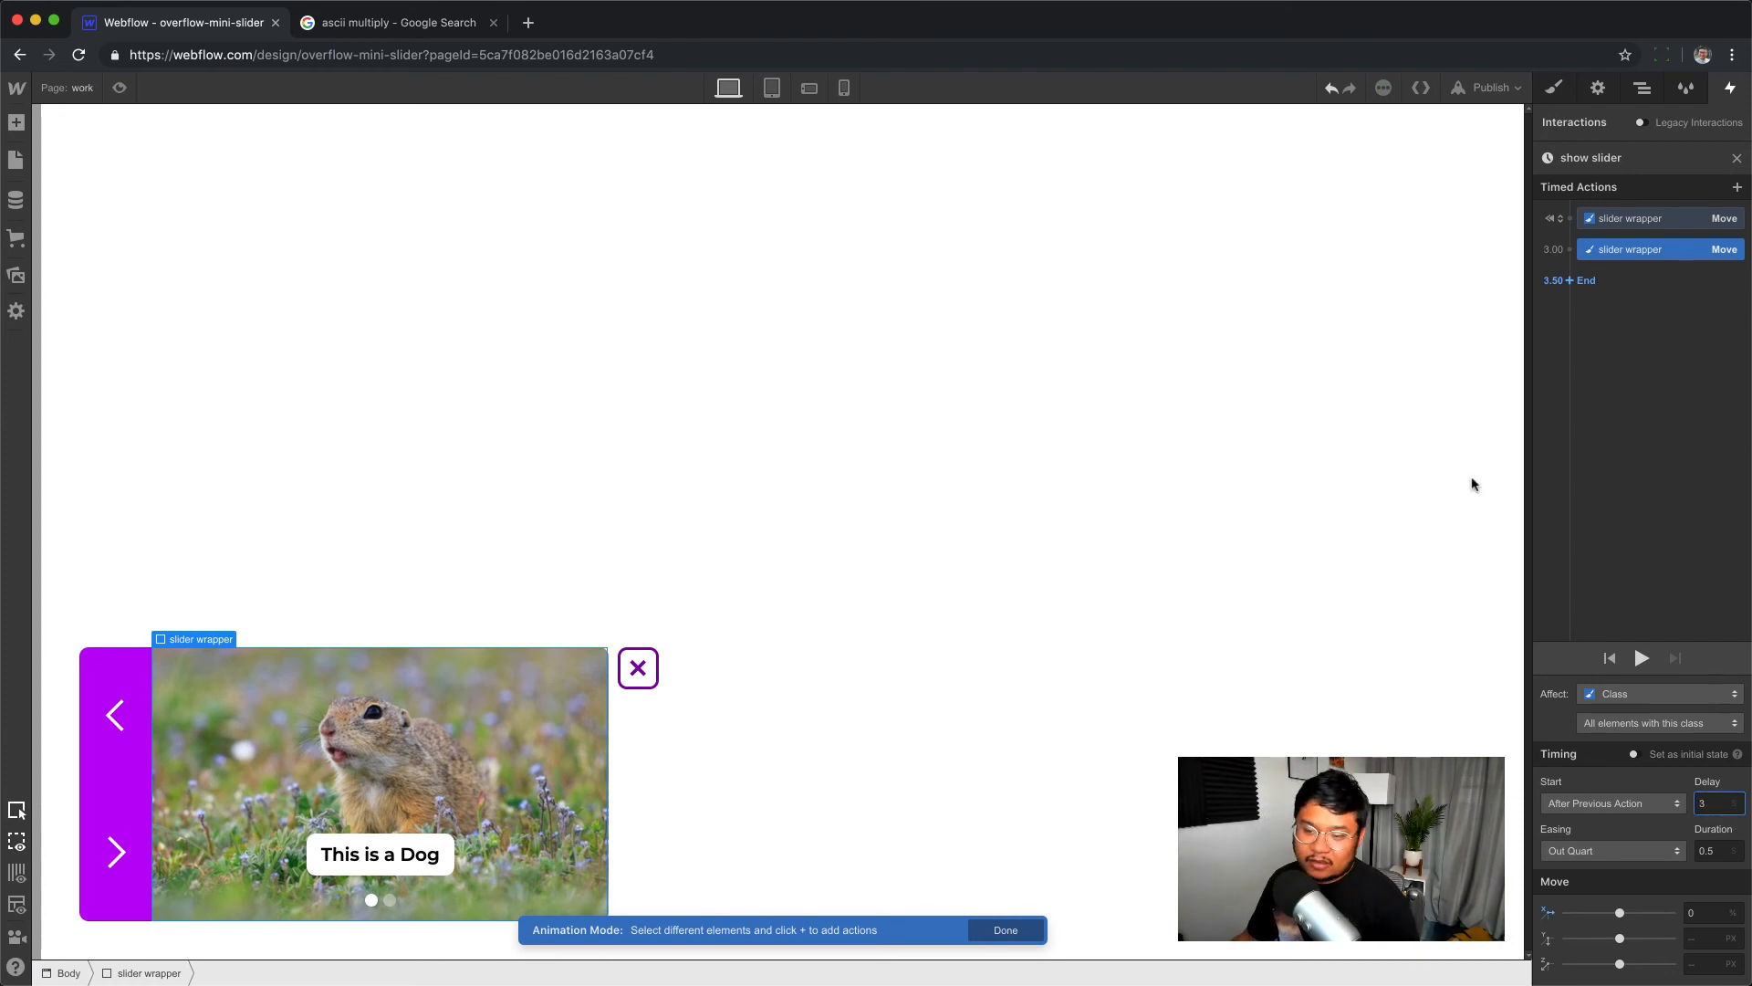
- Preview the work page, test the slider's entrance, left arrow and close button, and exit the preview
left_click(119, 88)
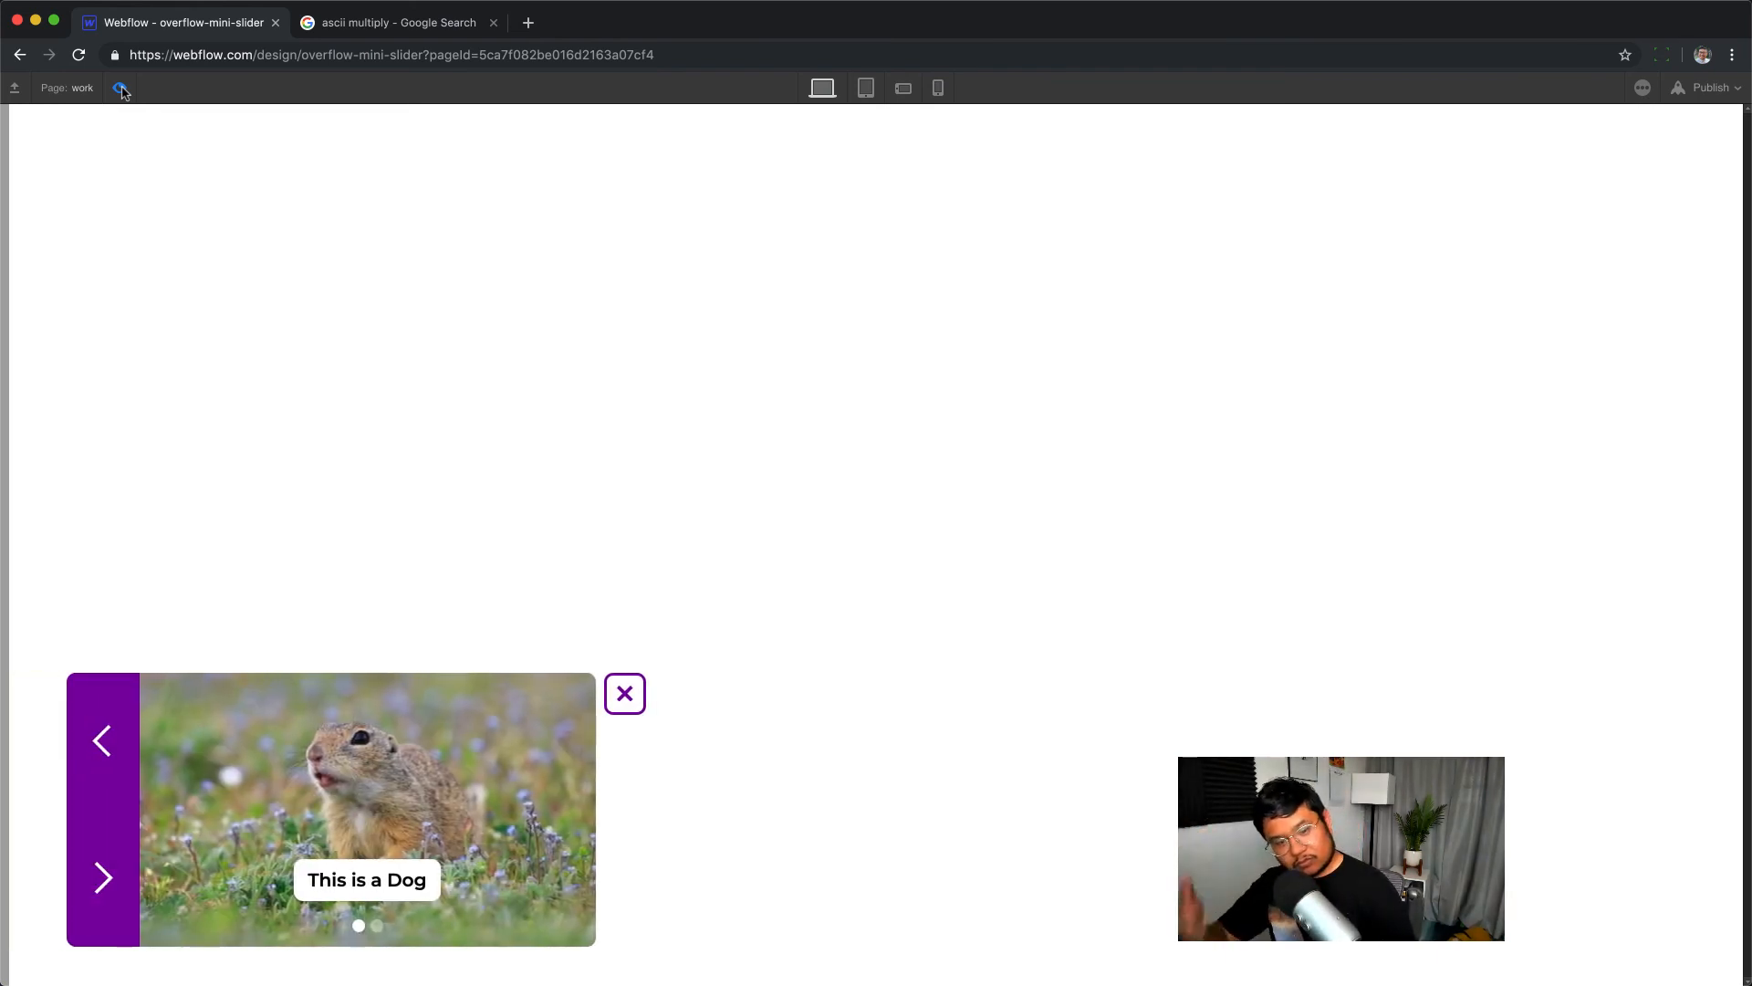
left_click(100, 735)
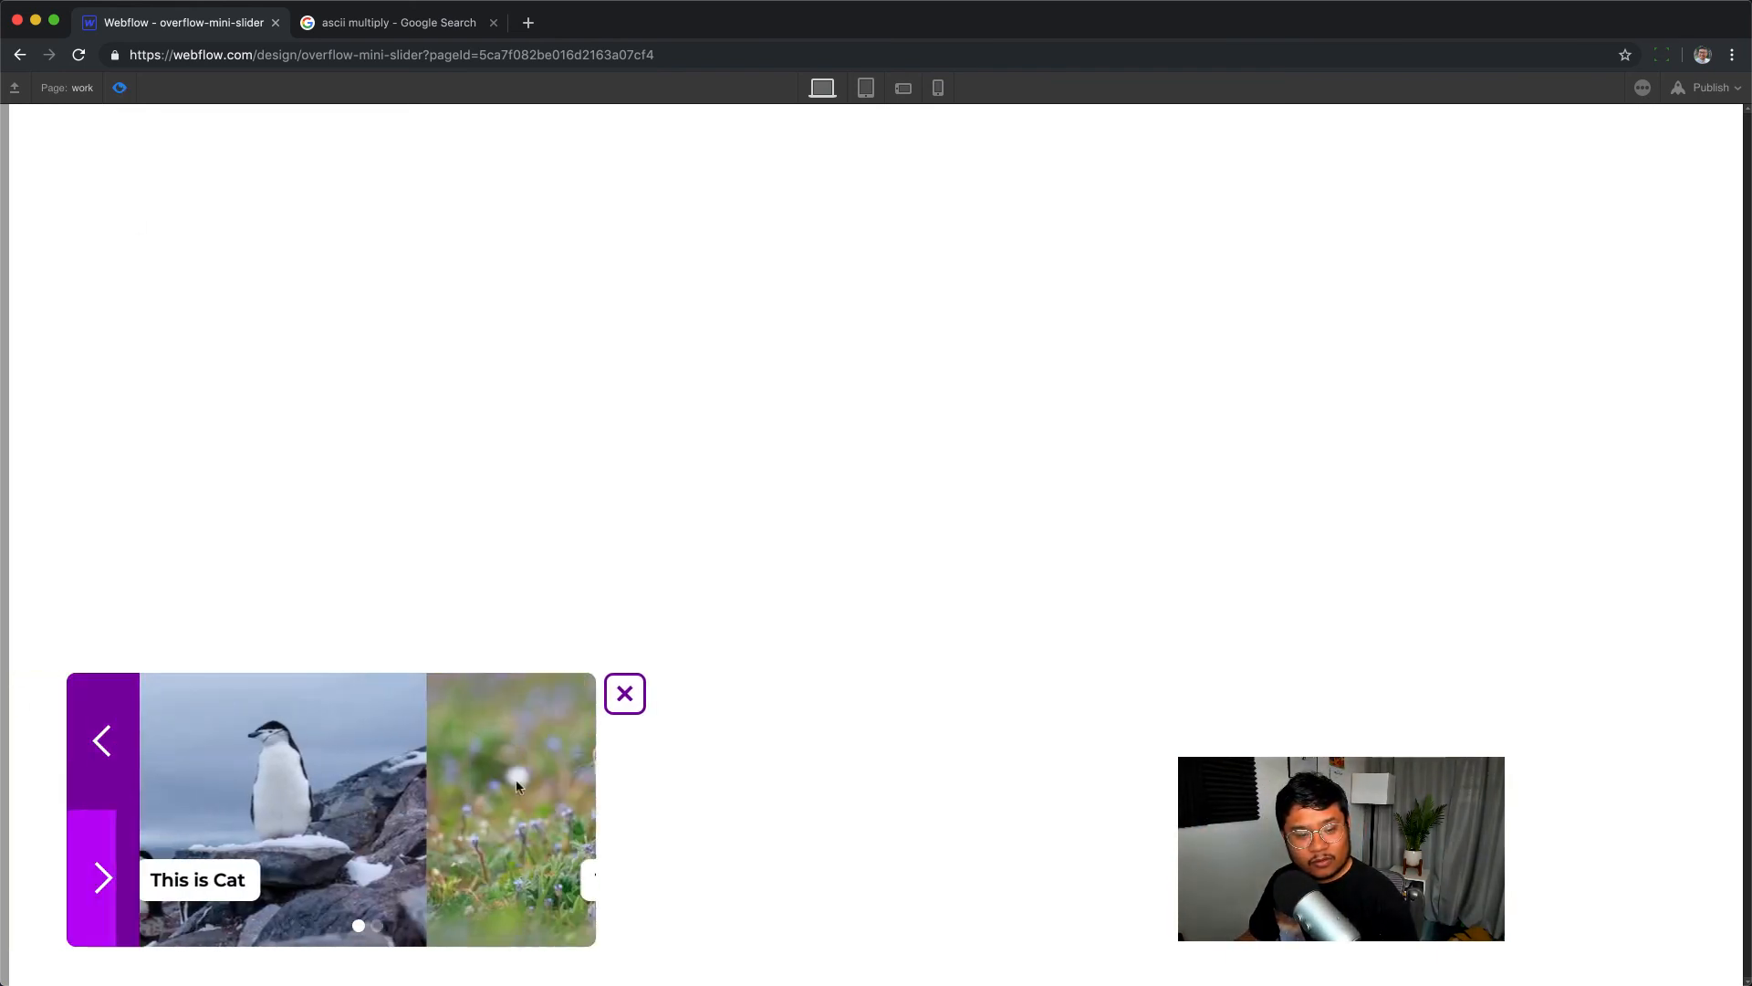
left_click(624, 695)
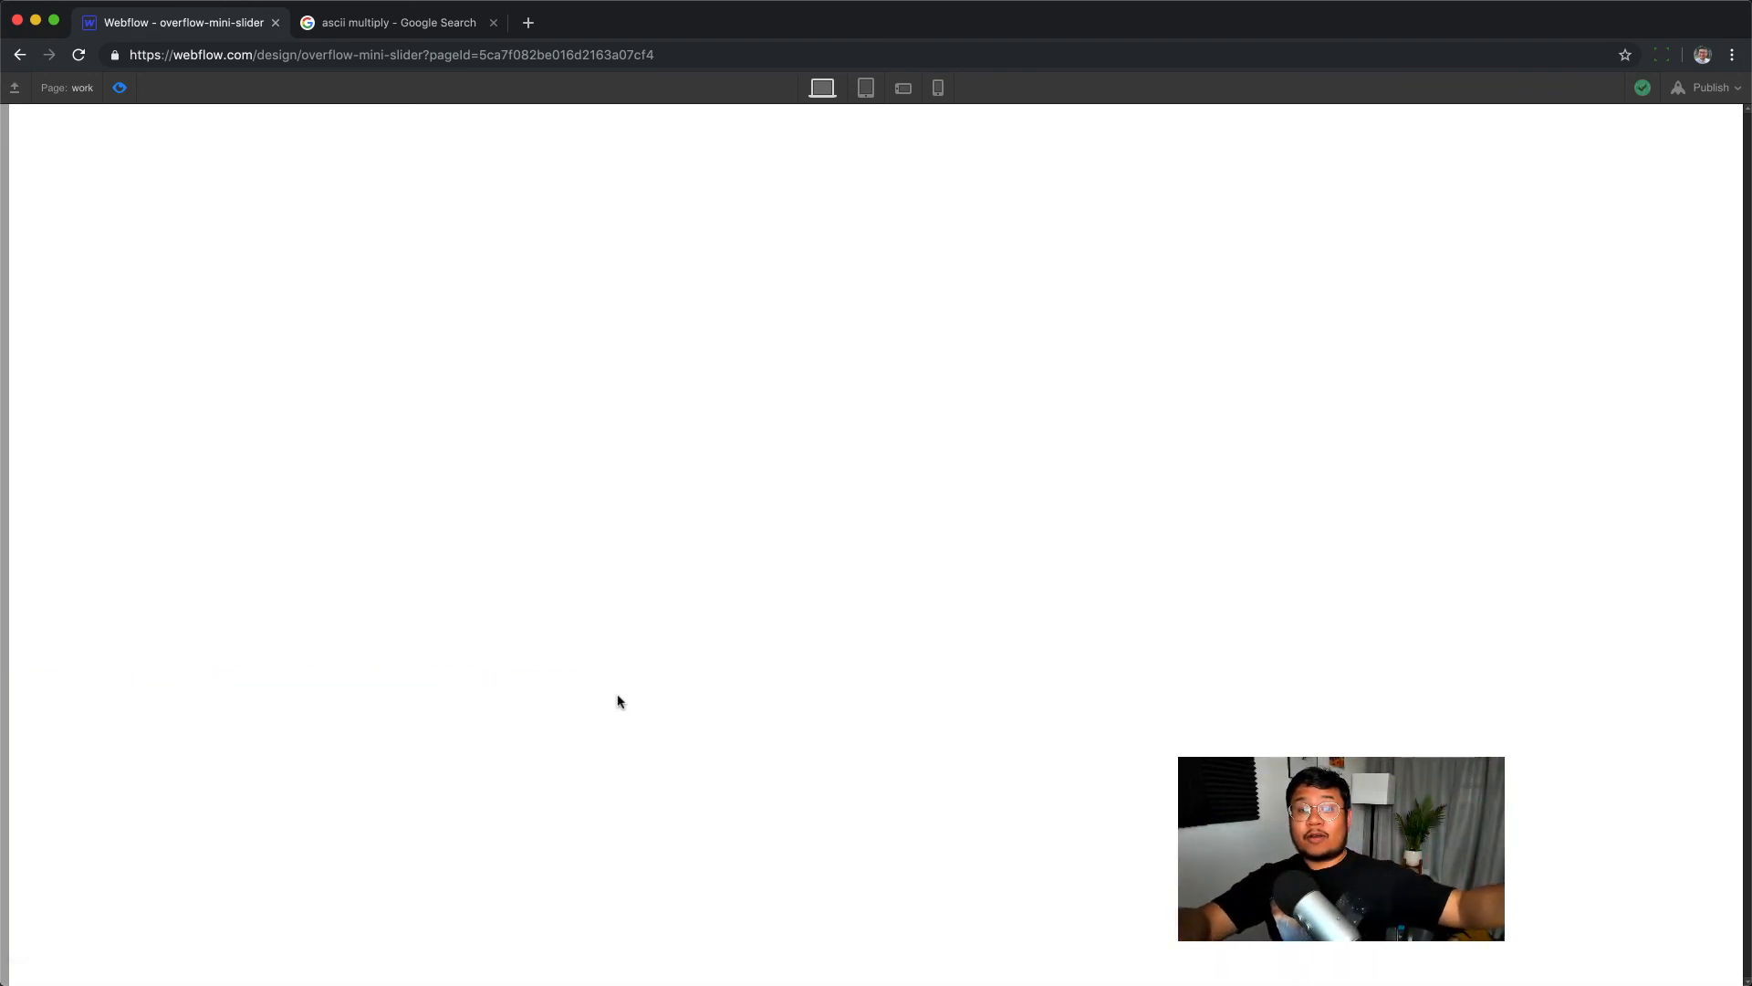
left_click(119, 87)
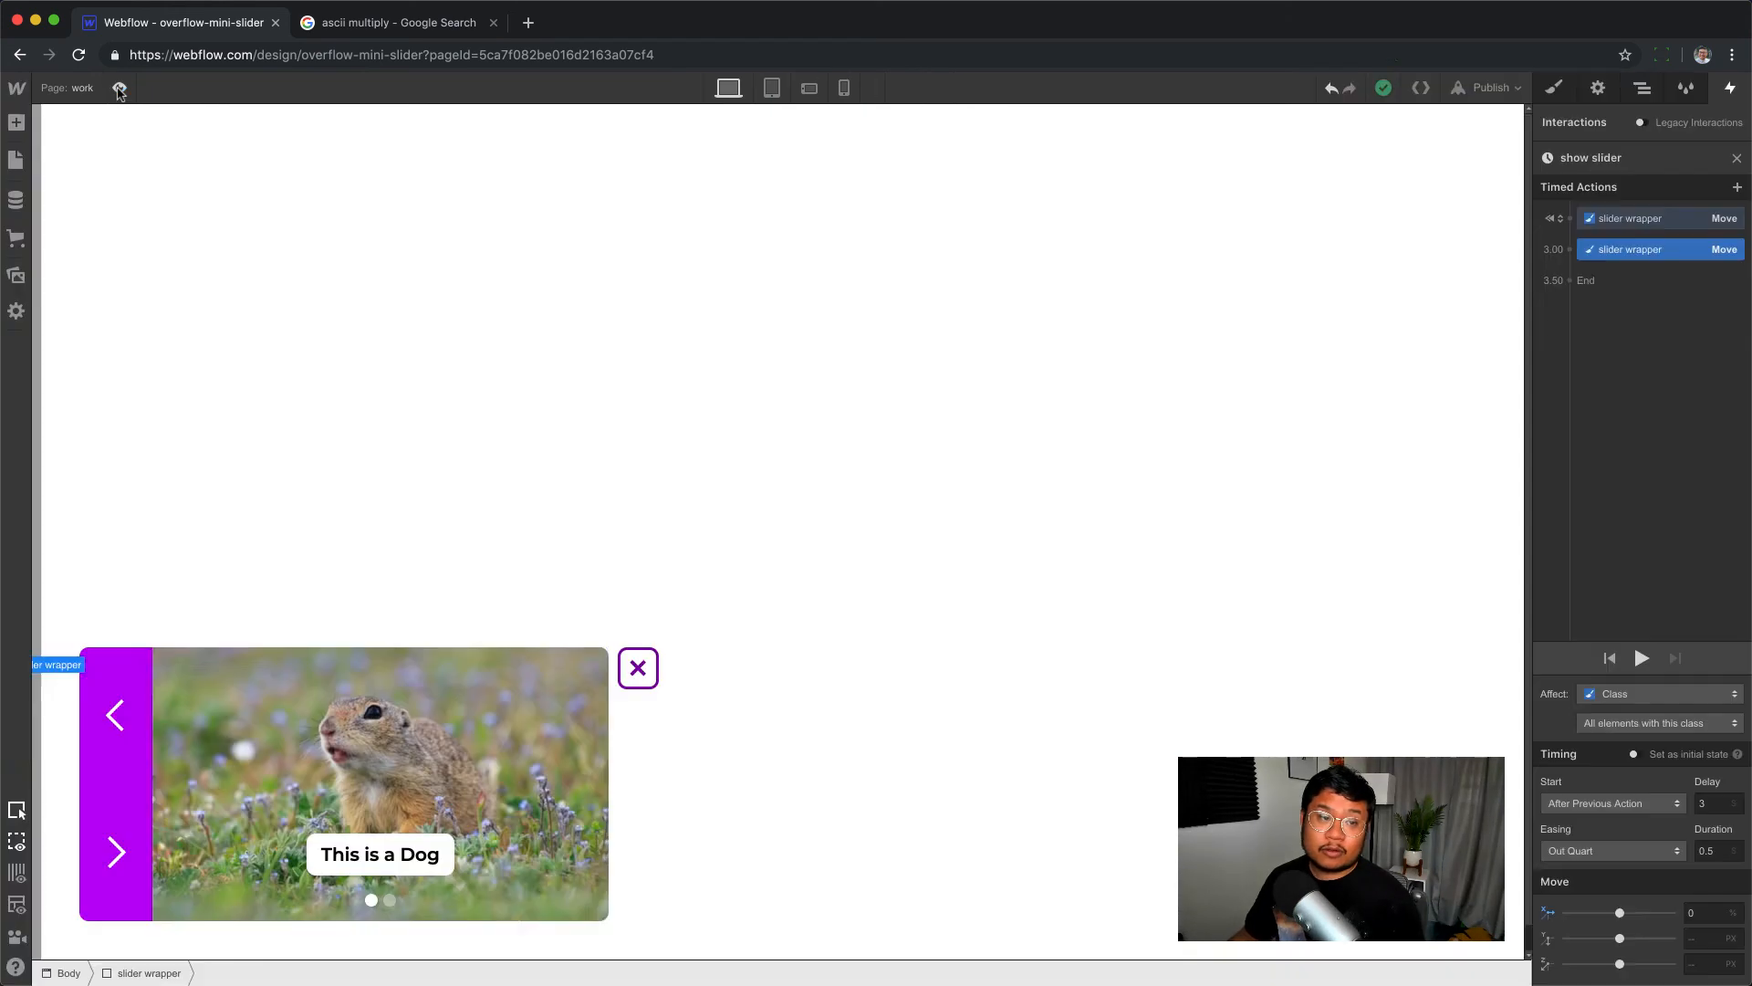
- Open the Home page's settings and copy the entire cookie script from its Before </body> tag custom code
left_click(56, 89)
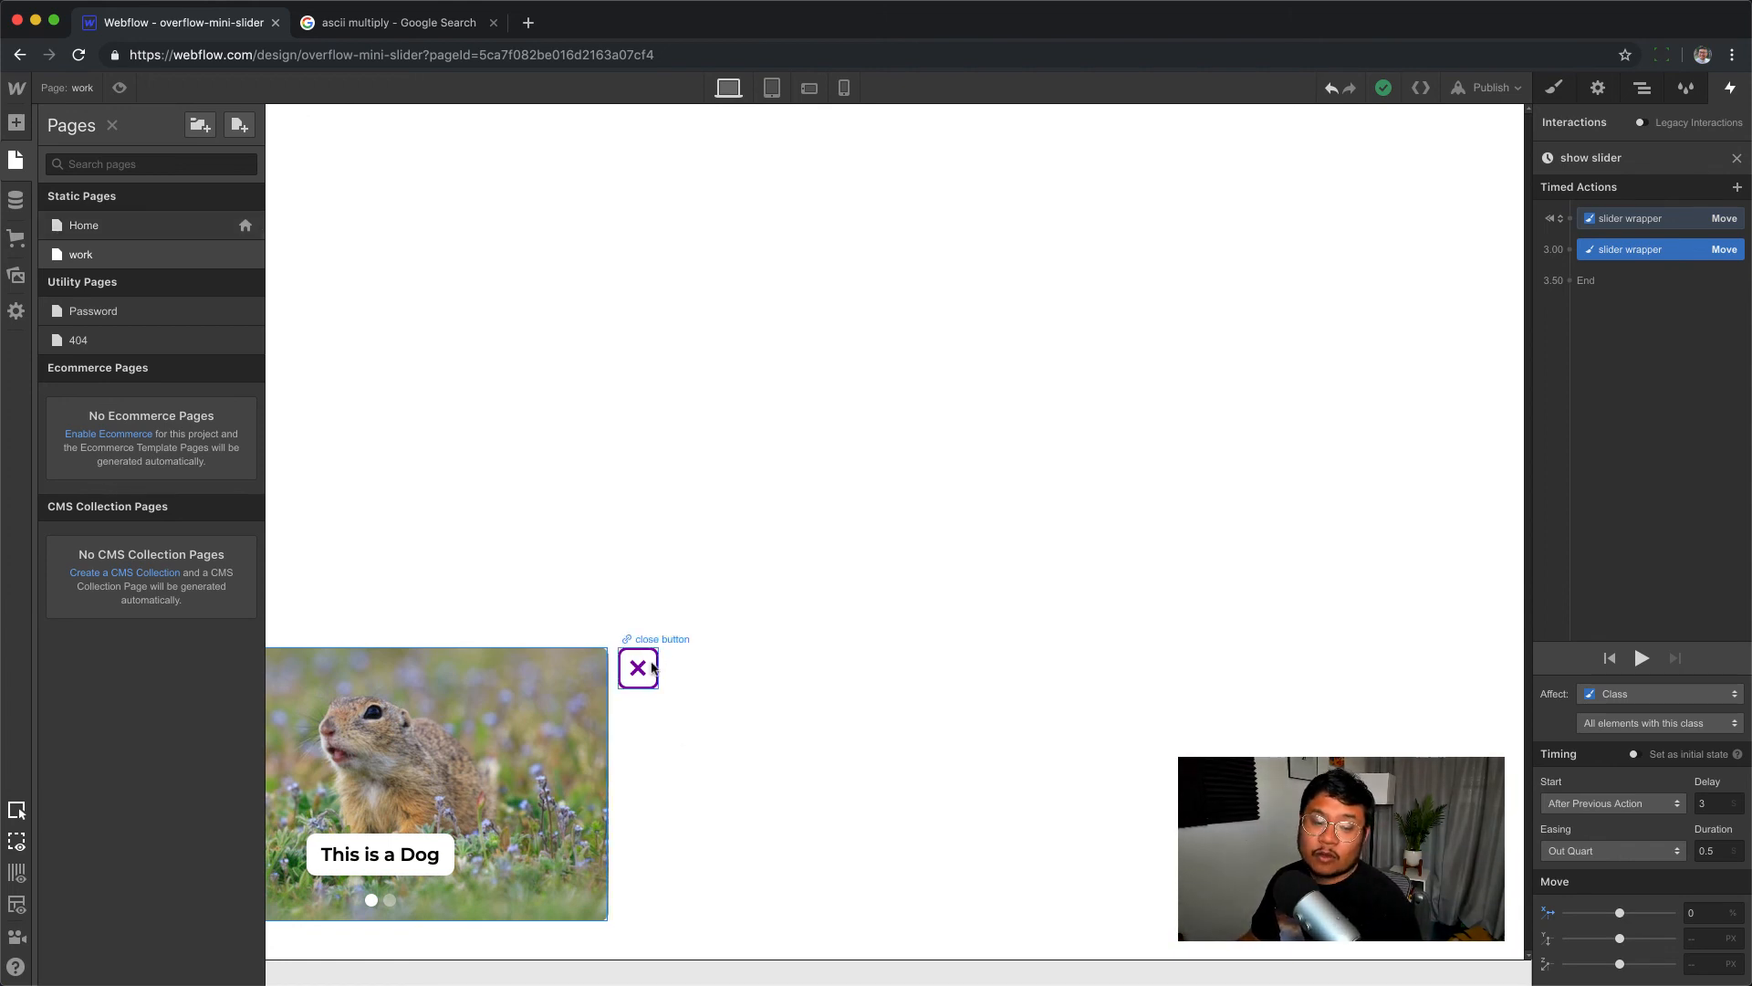
left_click(647, 669)
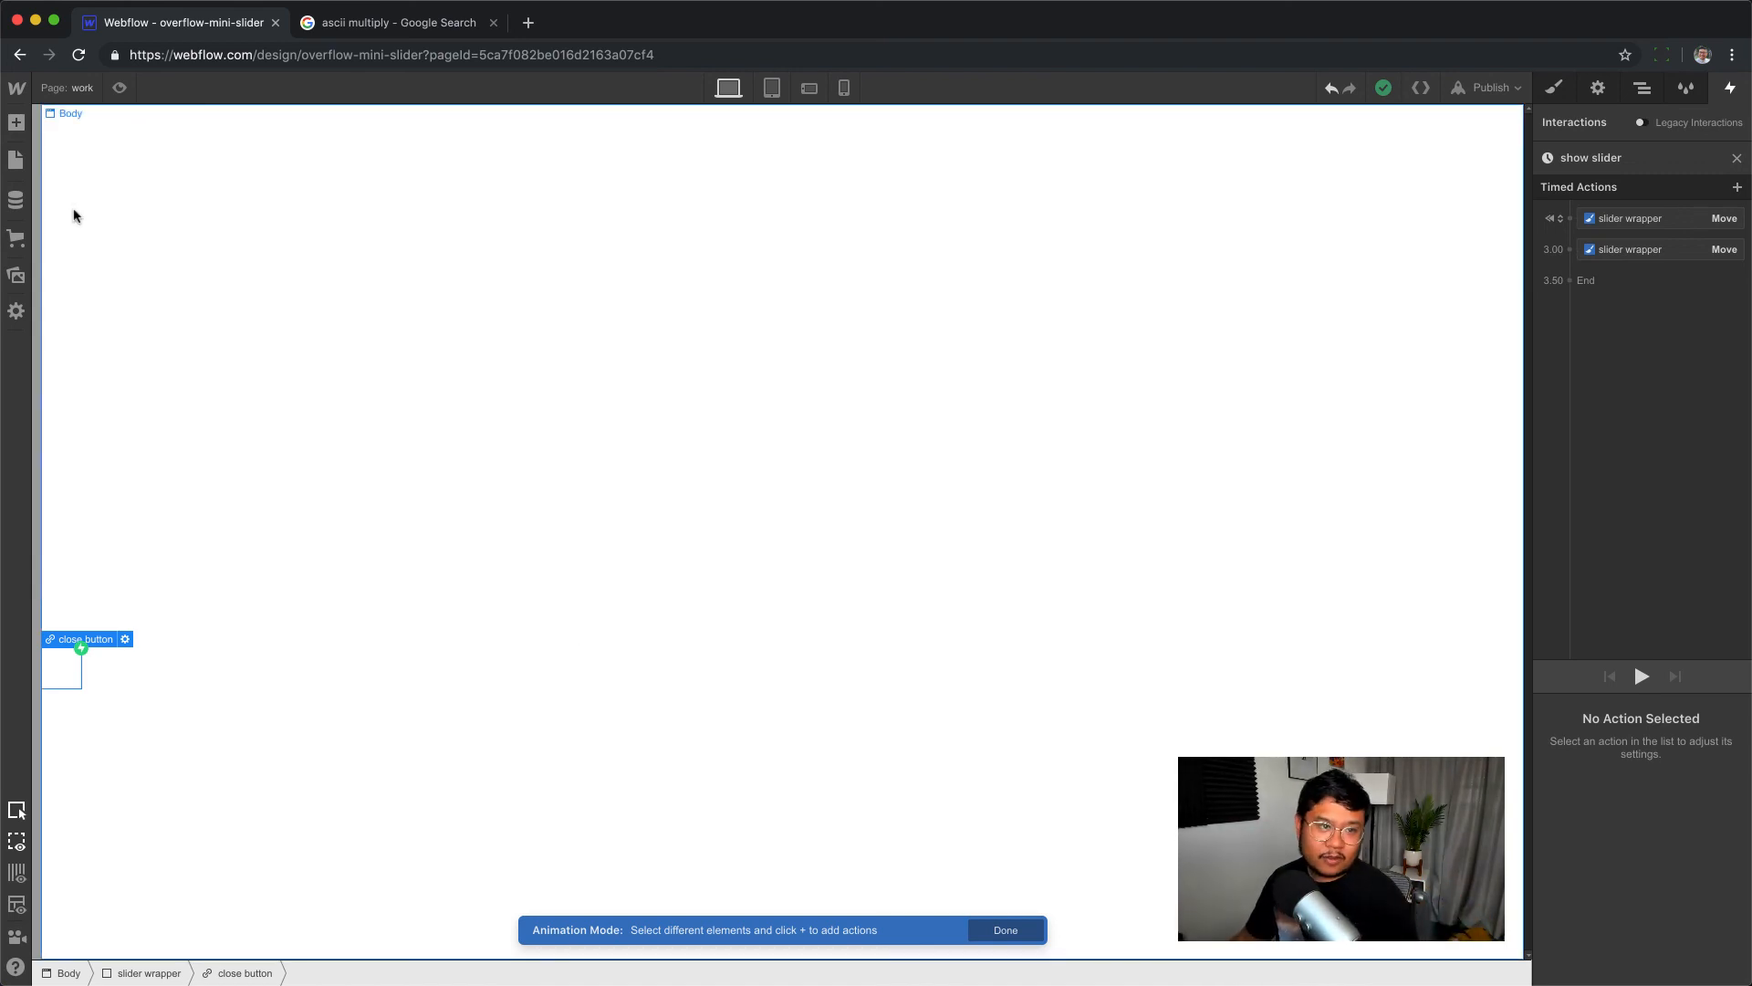
left_click(74, 89)
left_click(246, 225)
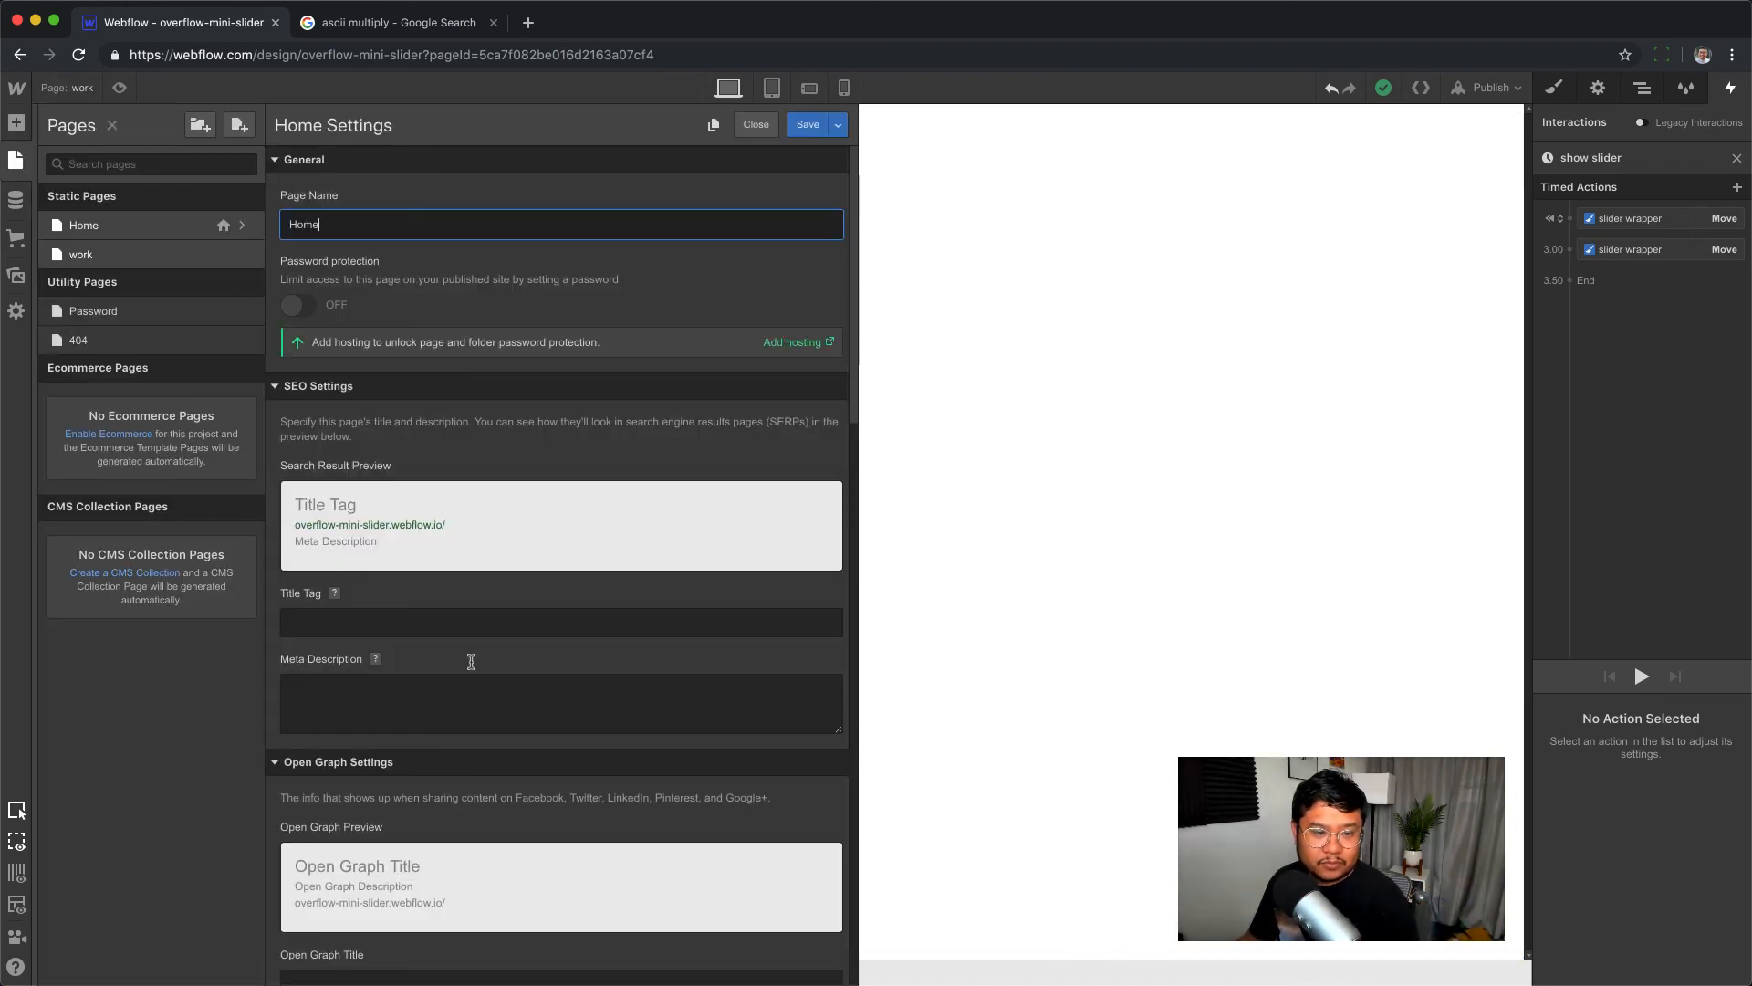
scroll(471, 661, "down", 15)
scroll(534, 705, "up", 3)
scroll(532, 708, "down", 3)
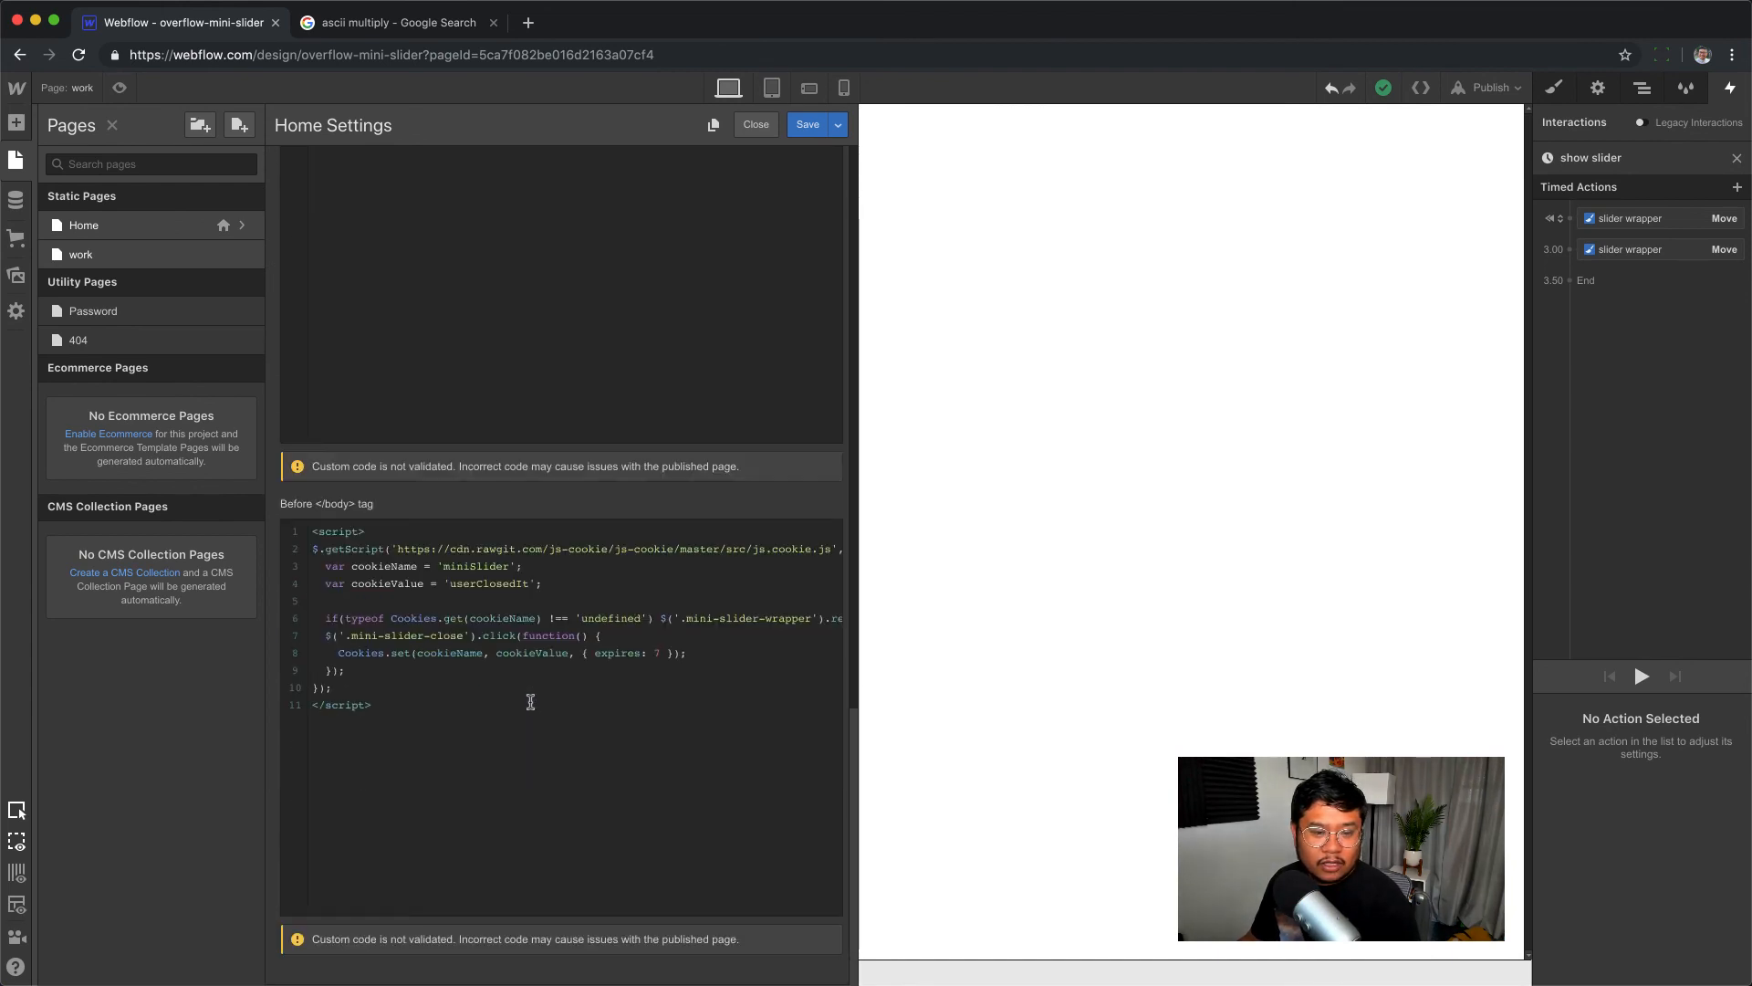
left_click(450, 626)
key("cmd+a")
key("super+c")
left_click(527, 741)
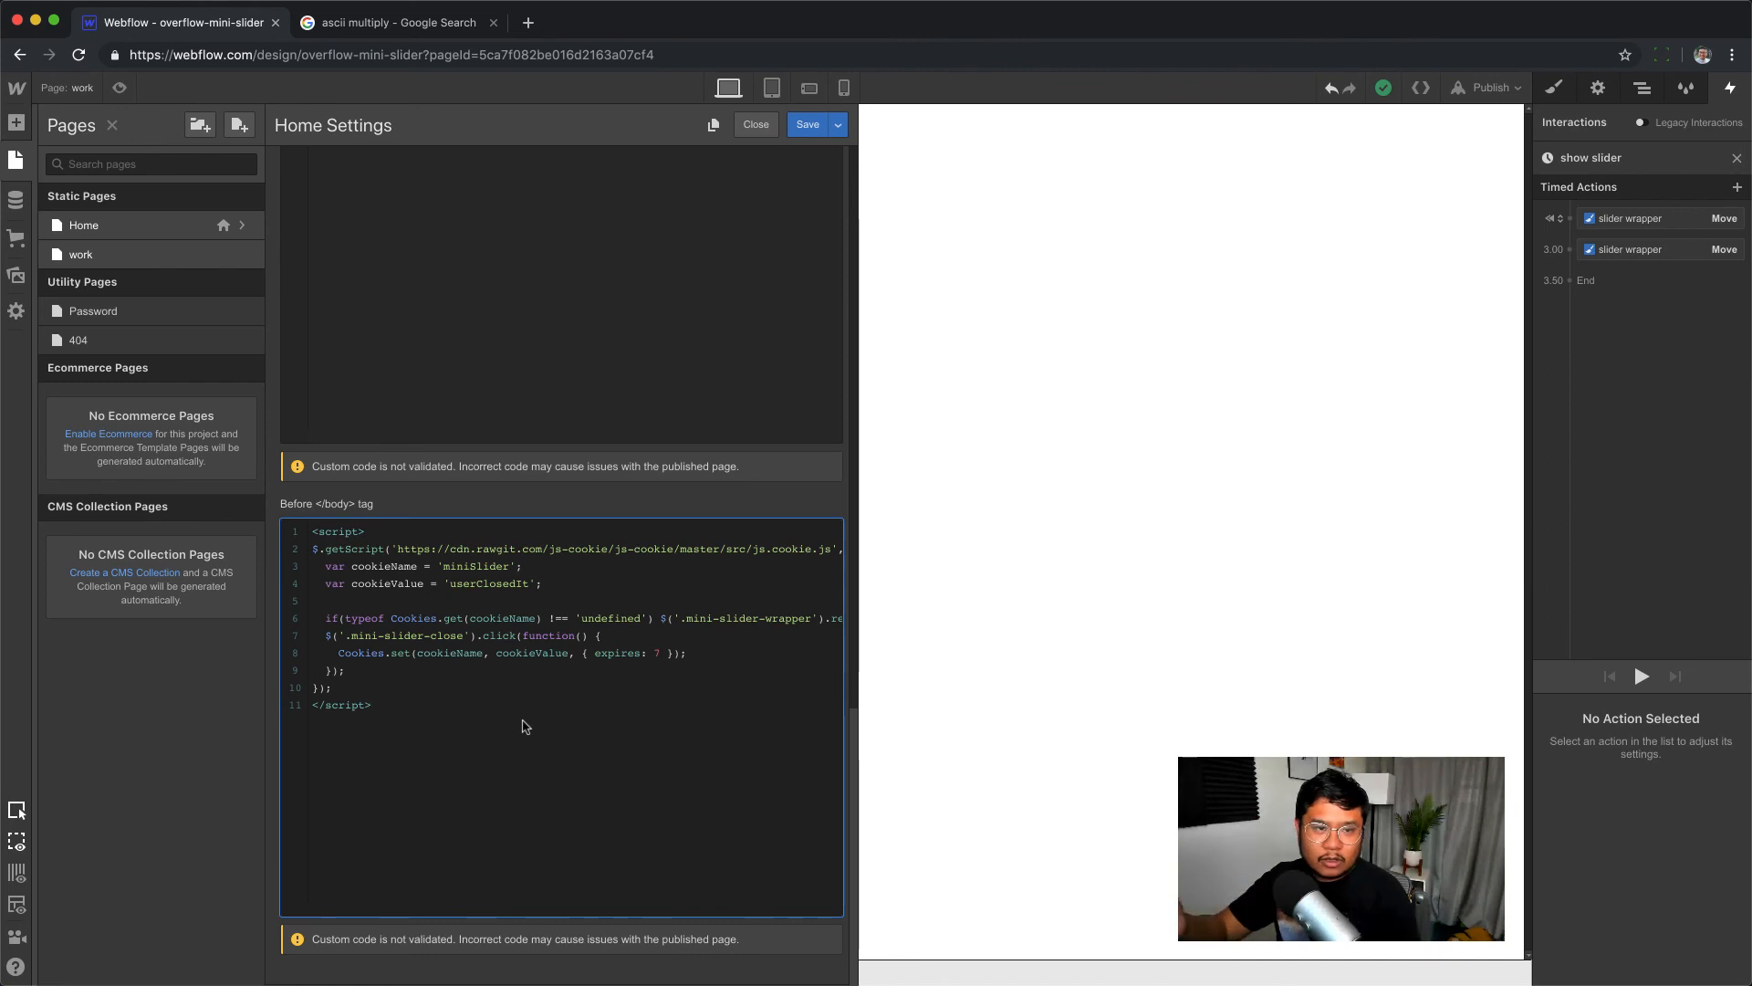
left_click(520, 690)
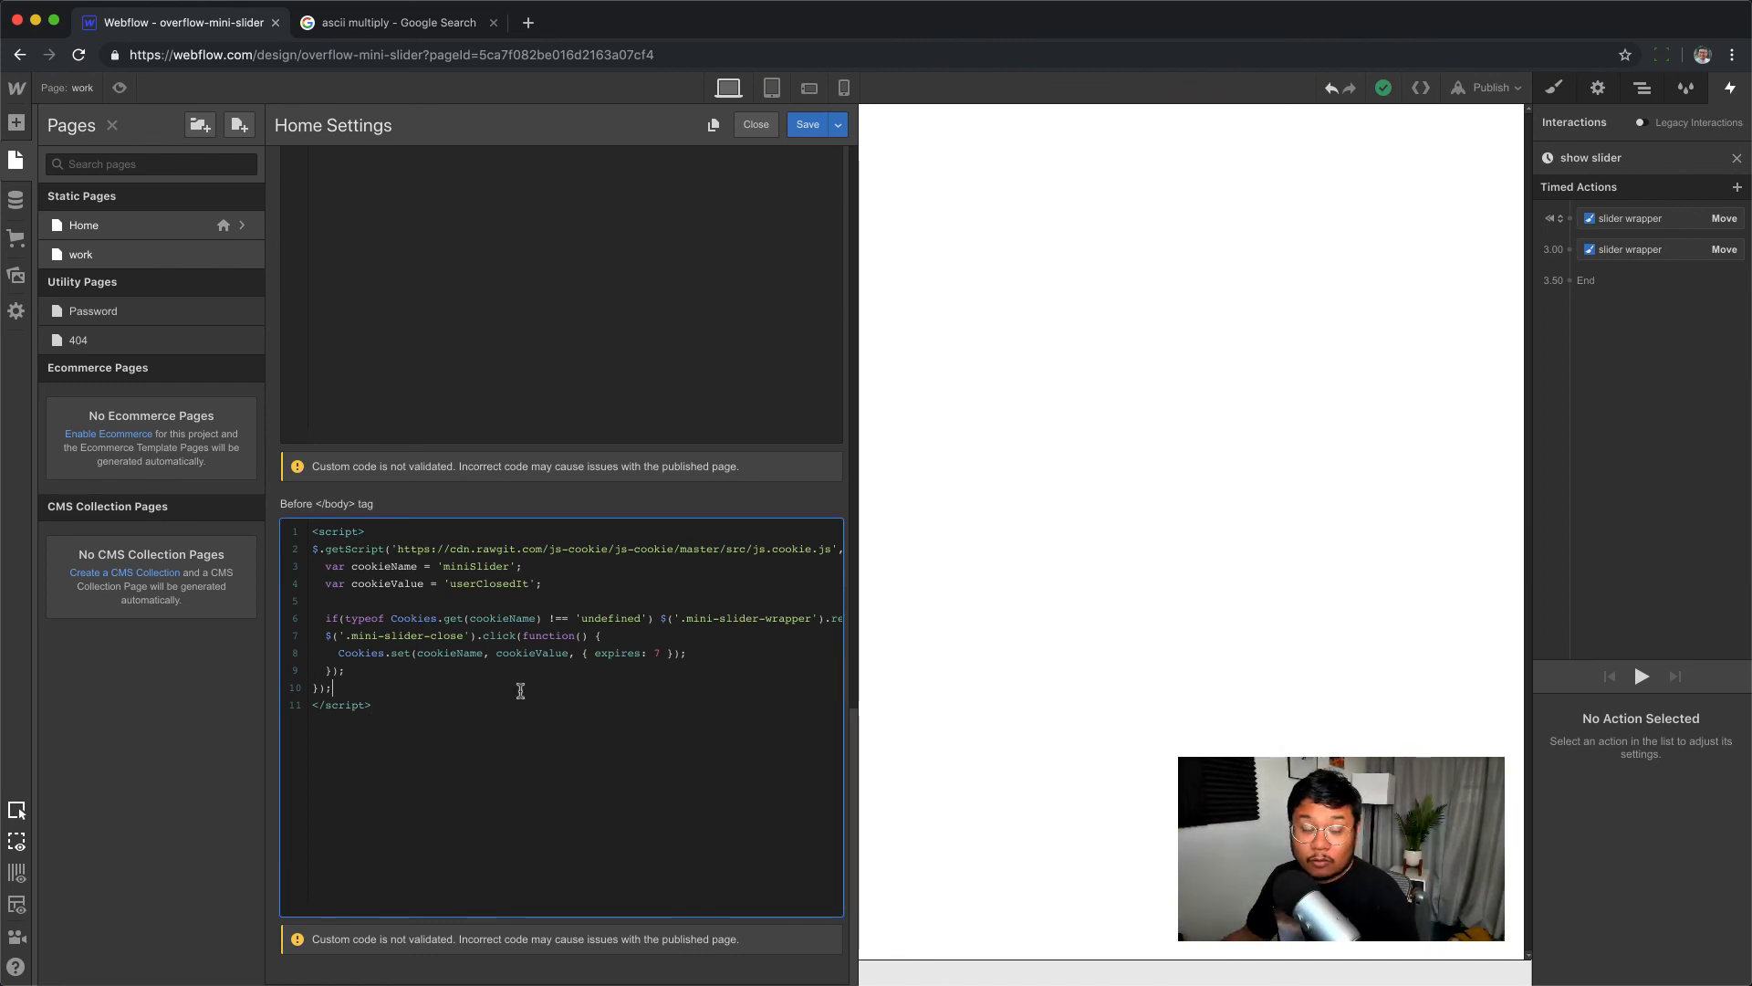
key("super+a")
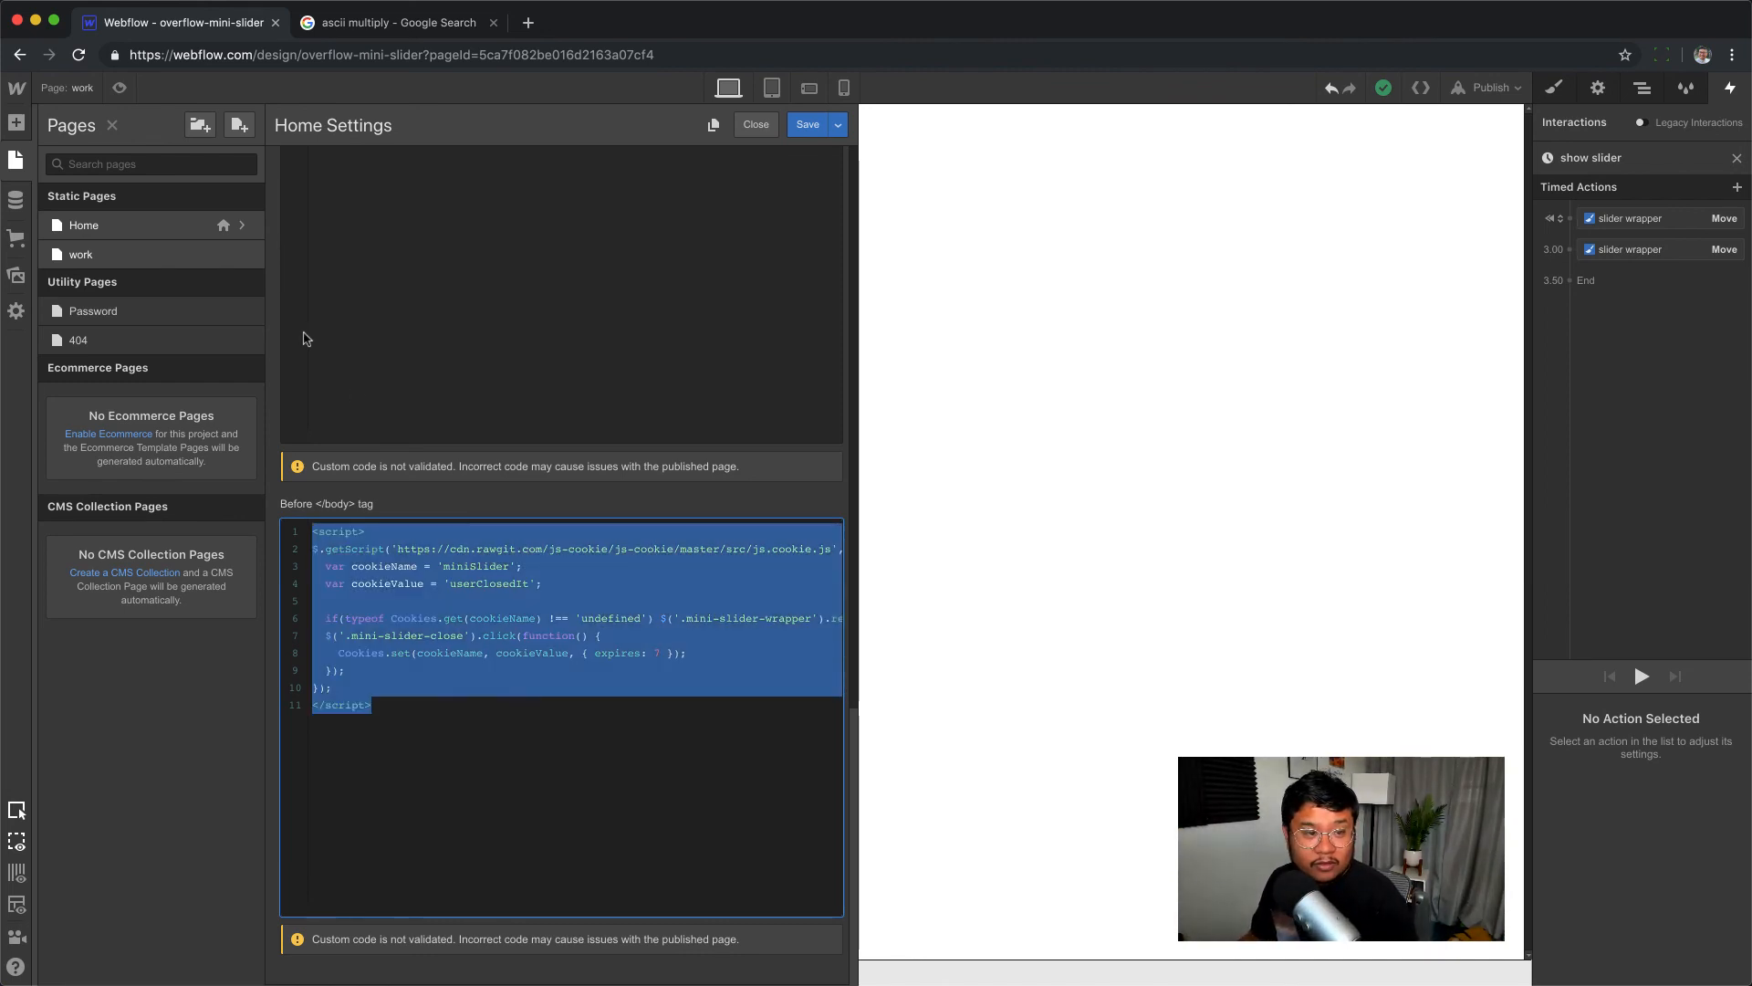
- Paste the copied script into the work page's Before </body> tag custom code and display the page's element tree
left_click(255, 258)
scroll(496, 711, "down", 3)
scroll(496, 711, "down", 10)
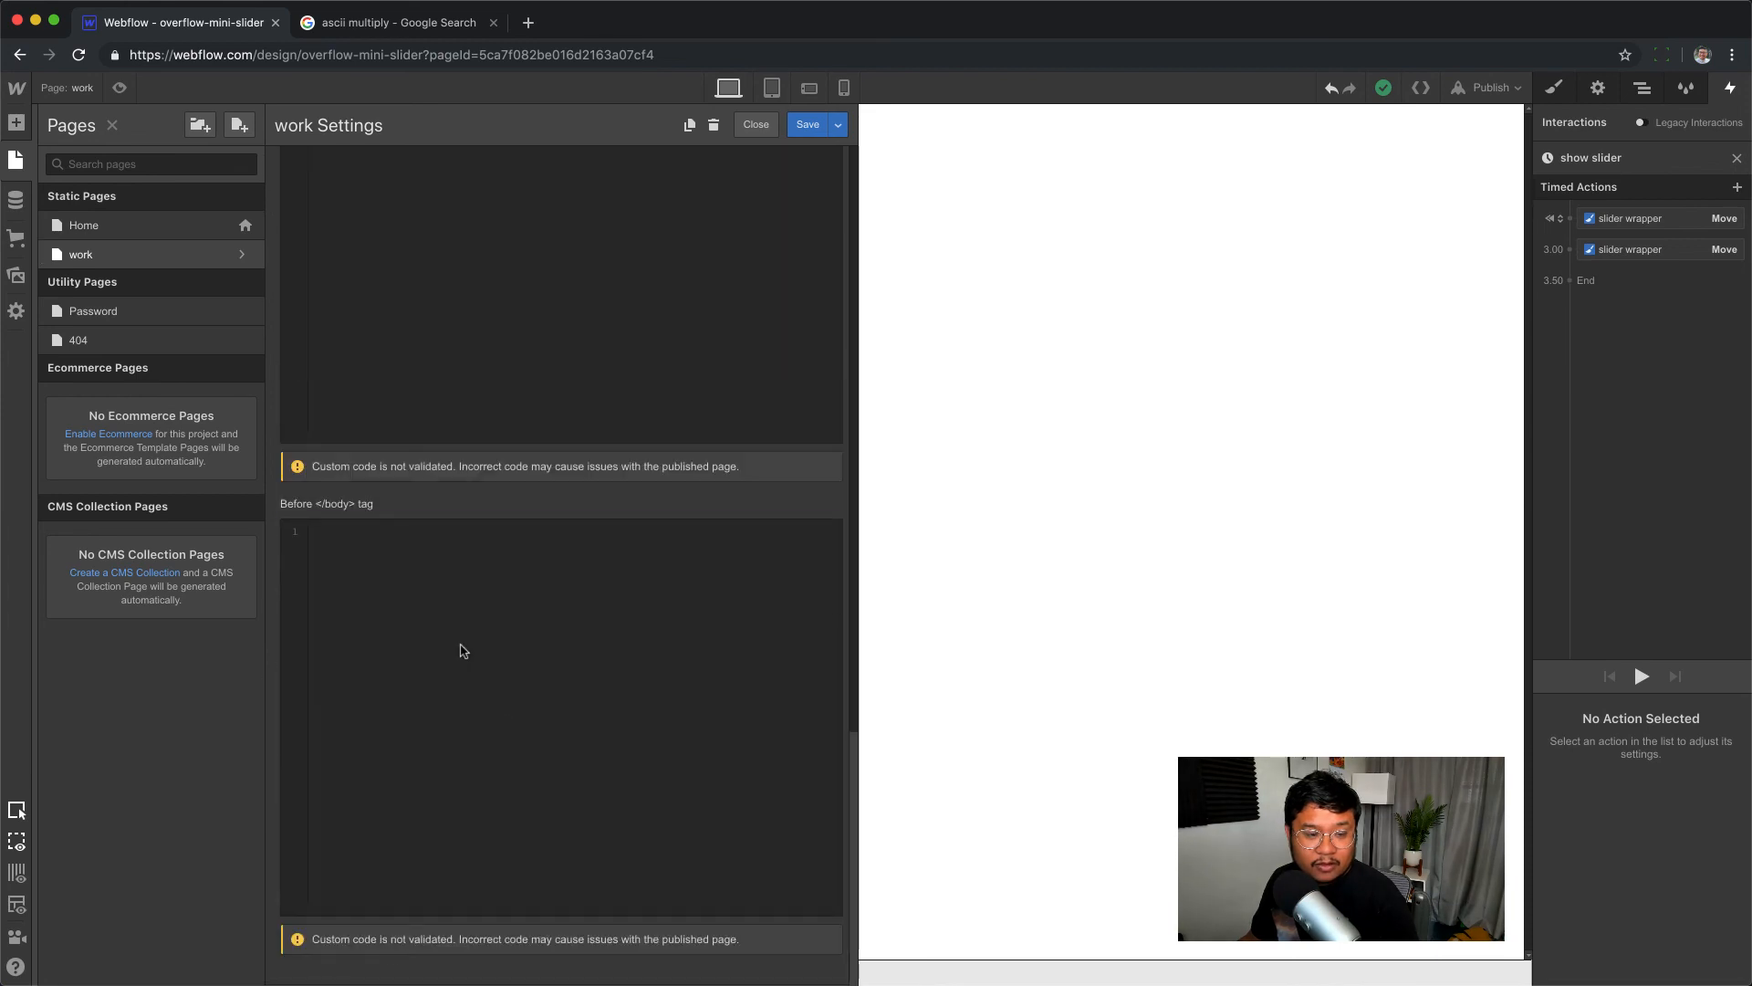
left_click(462, 644)
key("super+v")
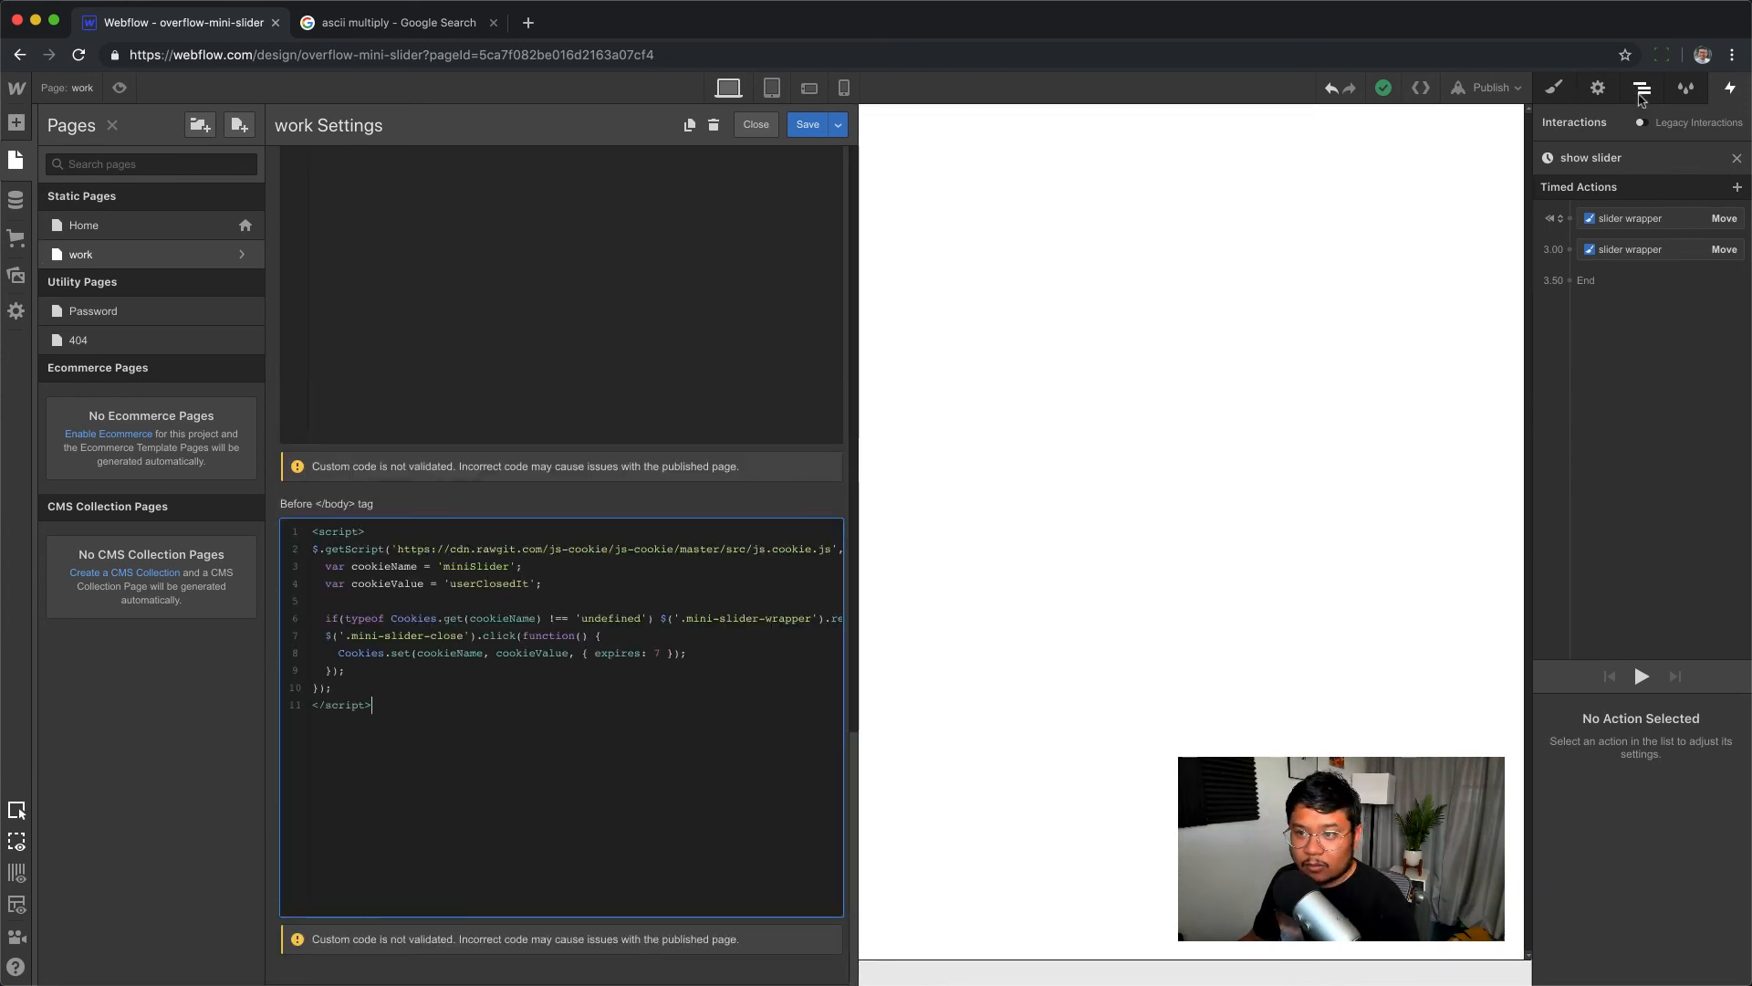
left_click(1633, 86)
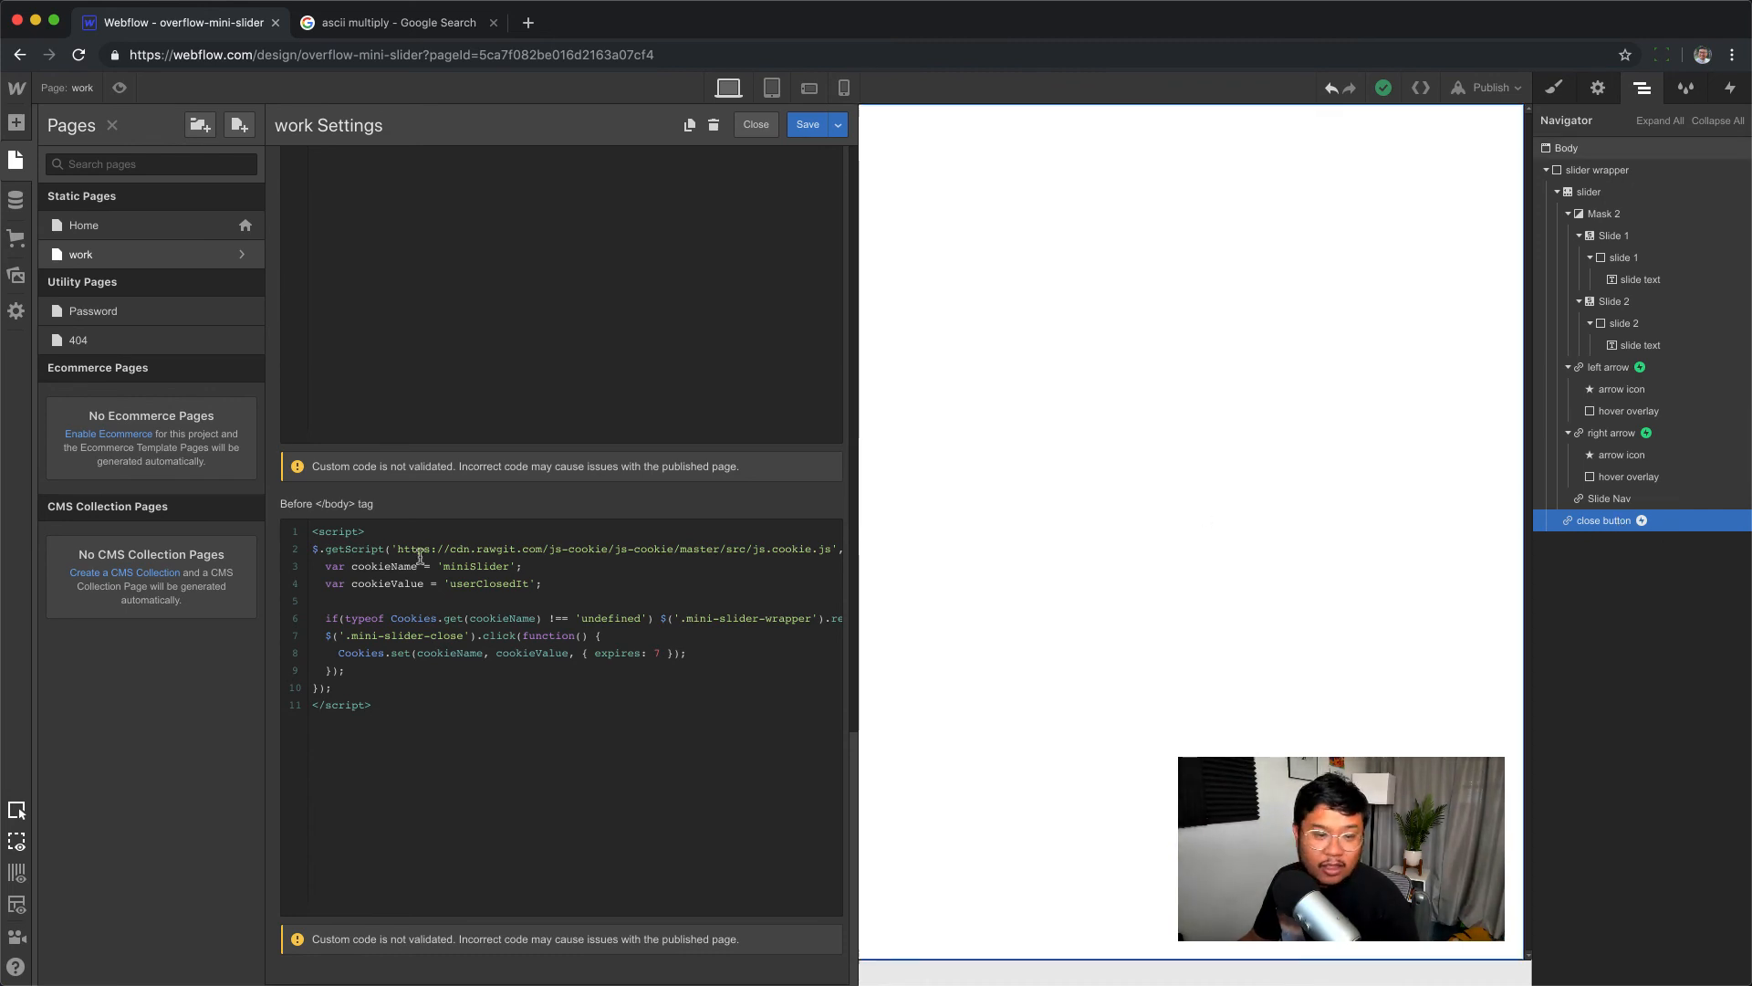
- Examine the cookie script's library URL, the cookieName and cookieValue variables, and the condition that checks whether the cookie is undefined
triple_click(578, 551)
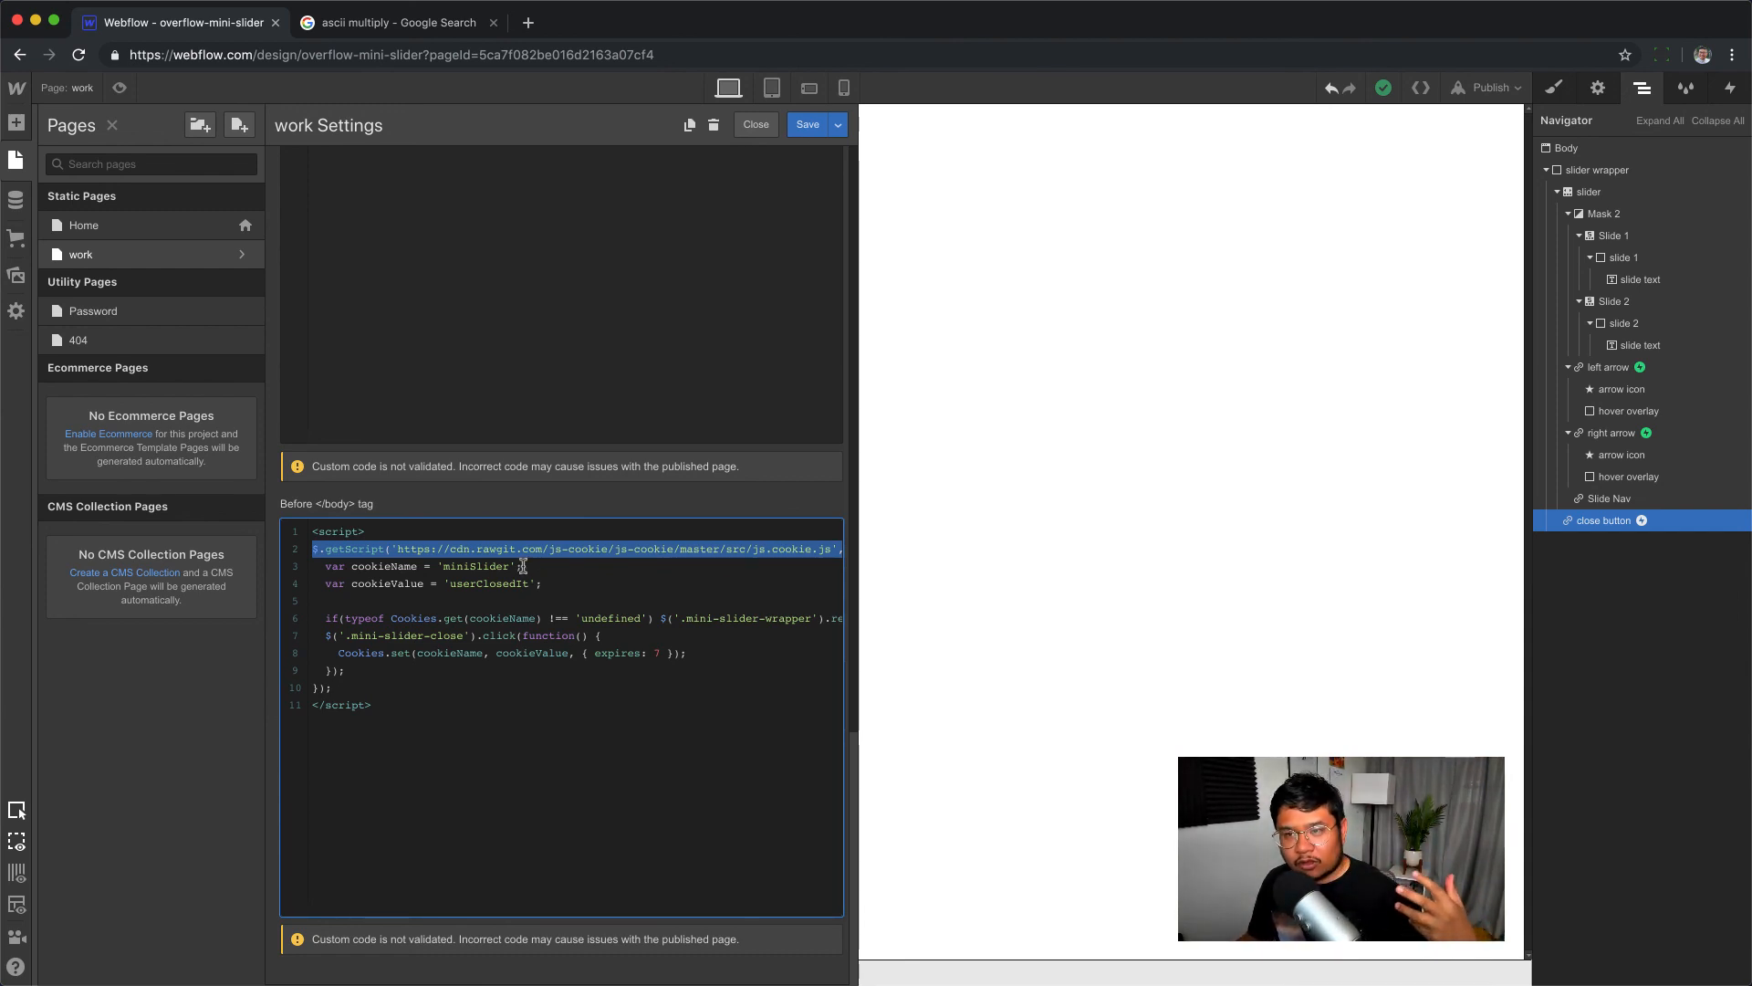
double_click(493, 567)
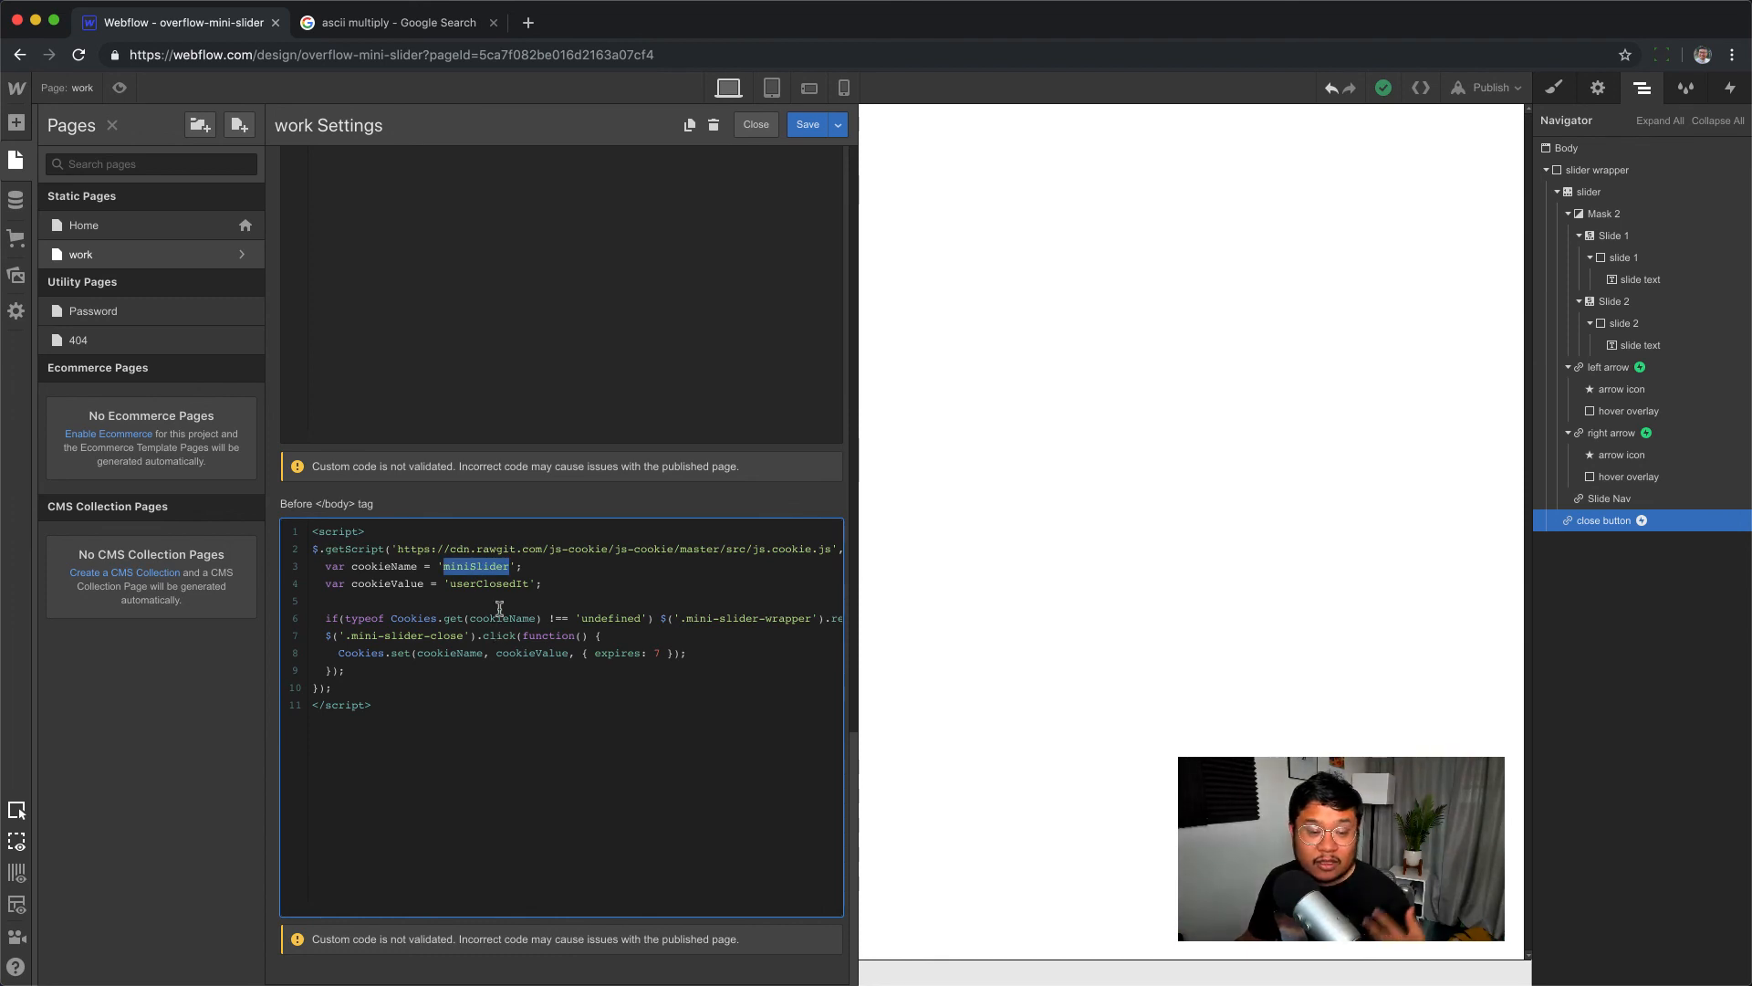
double_click(499, 584)
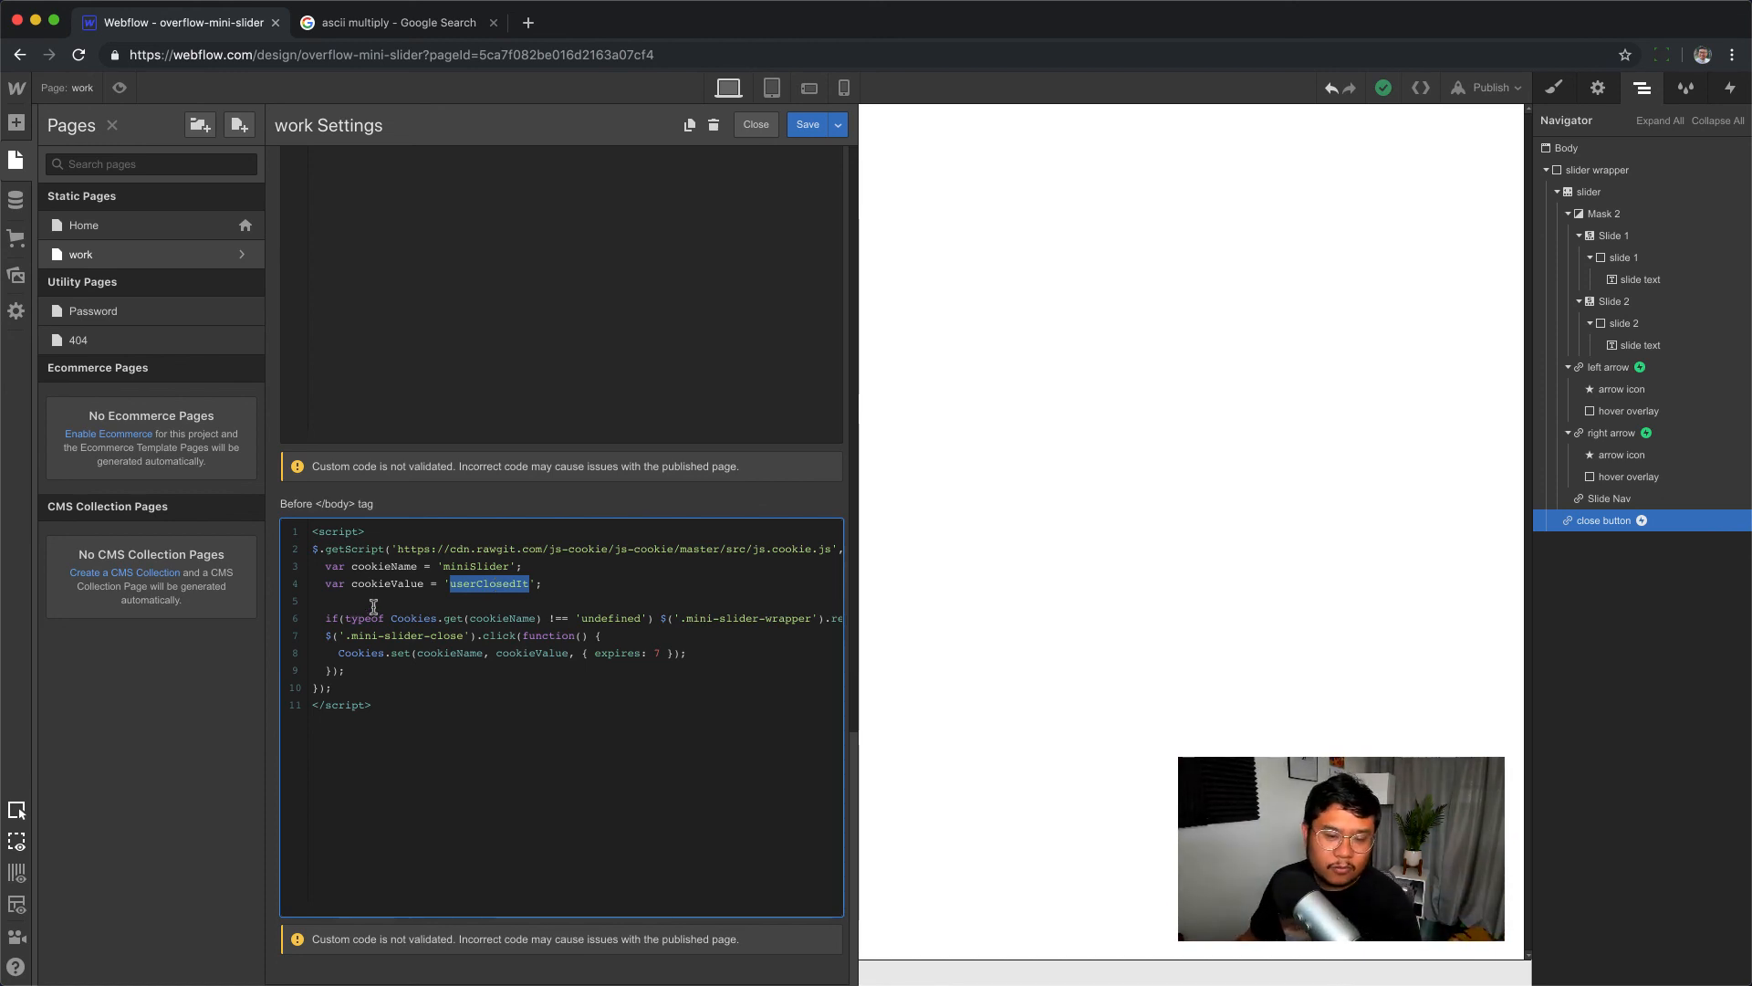
left_click(466, 596)
left_click_drag(478, 566, 496, 582)
left_click(483, 566)
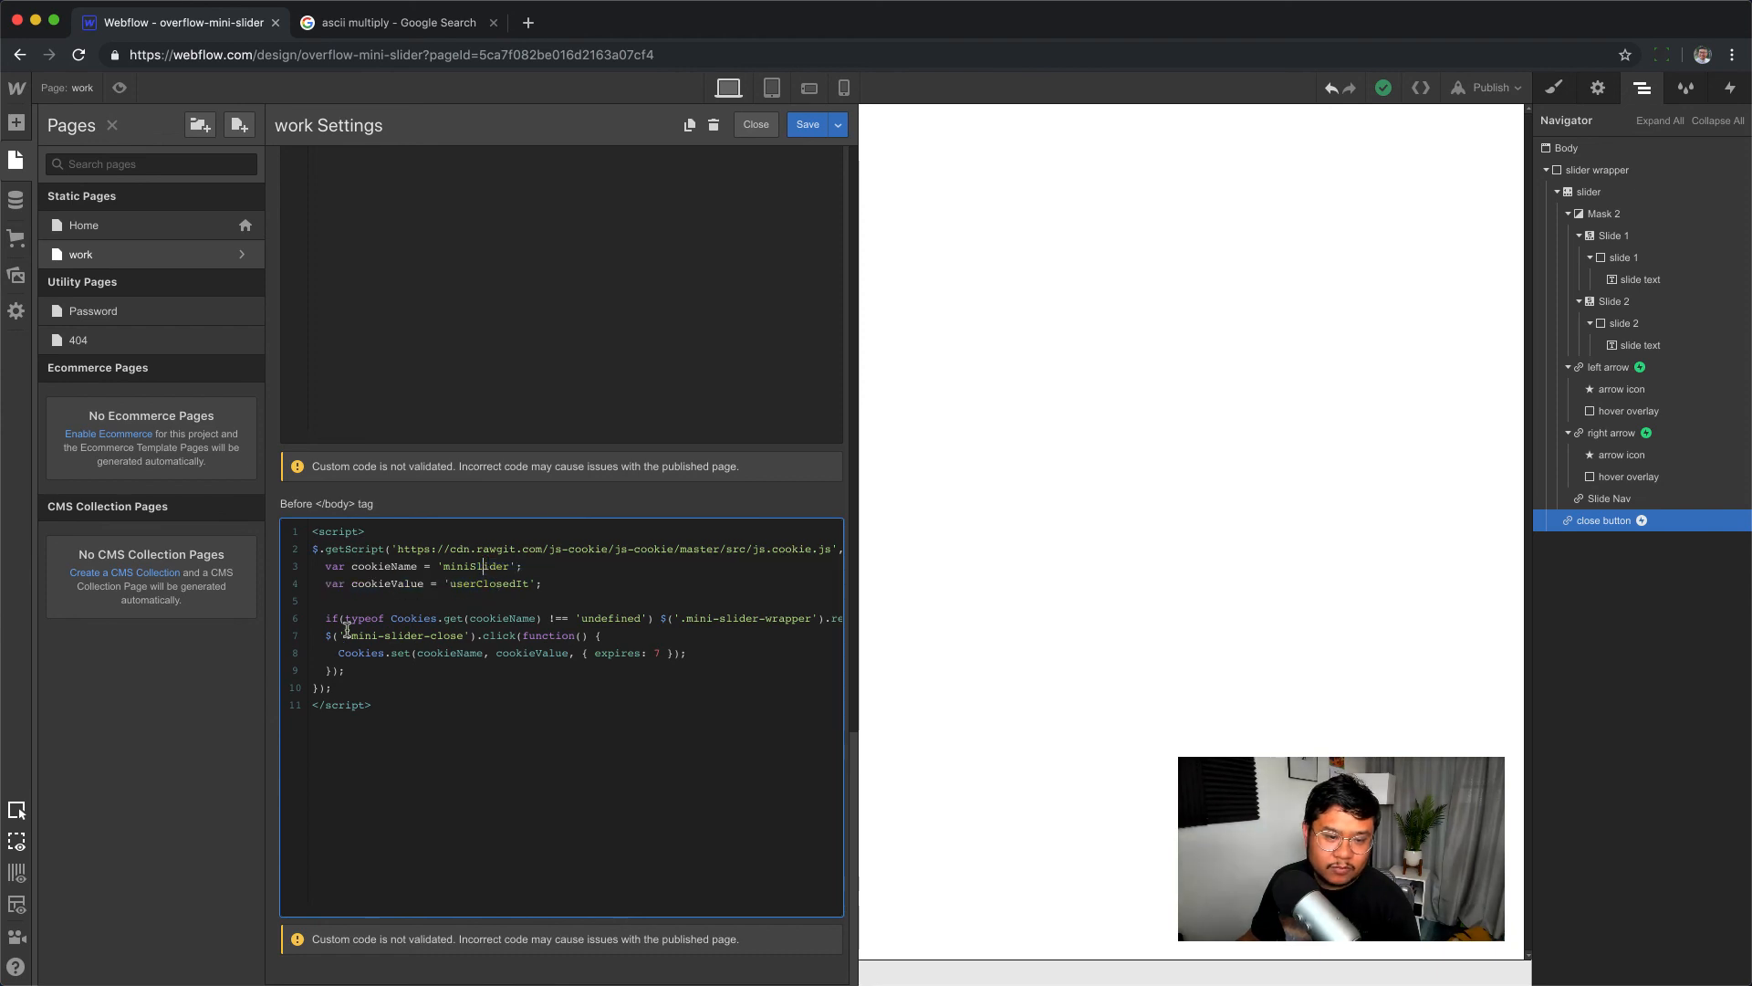
left_click_drag(328, 618, 657, 619)
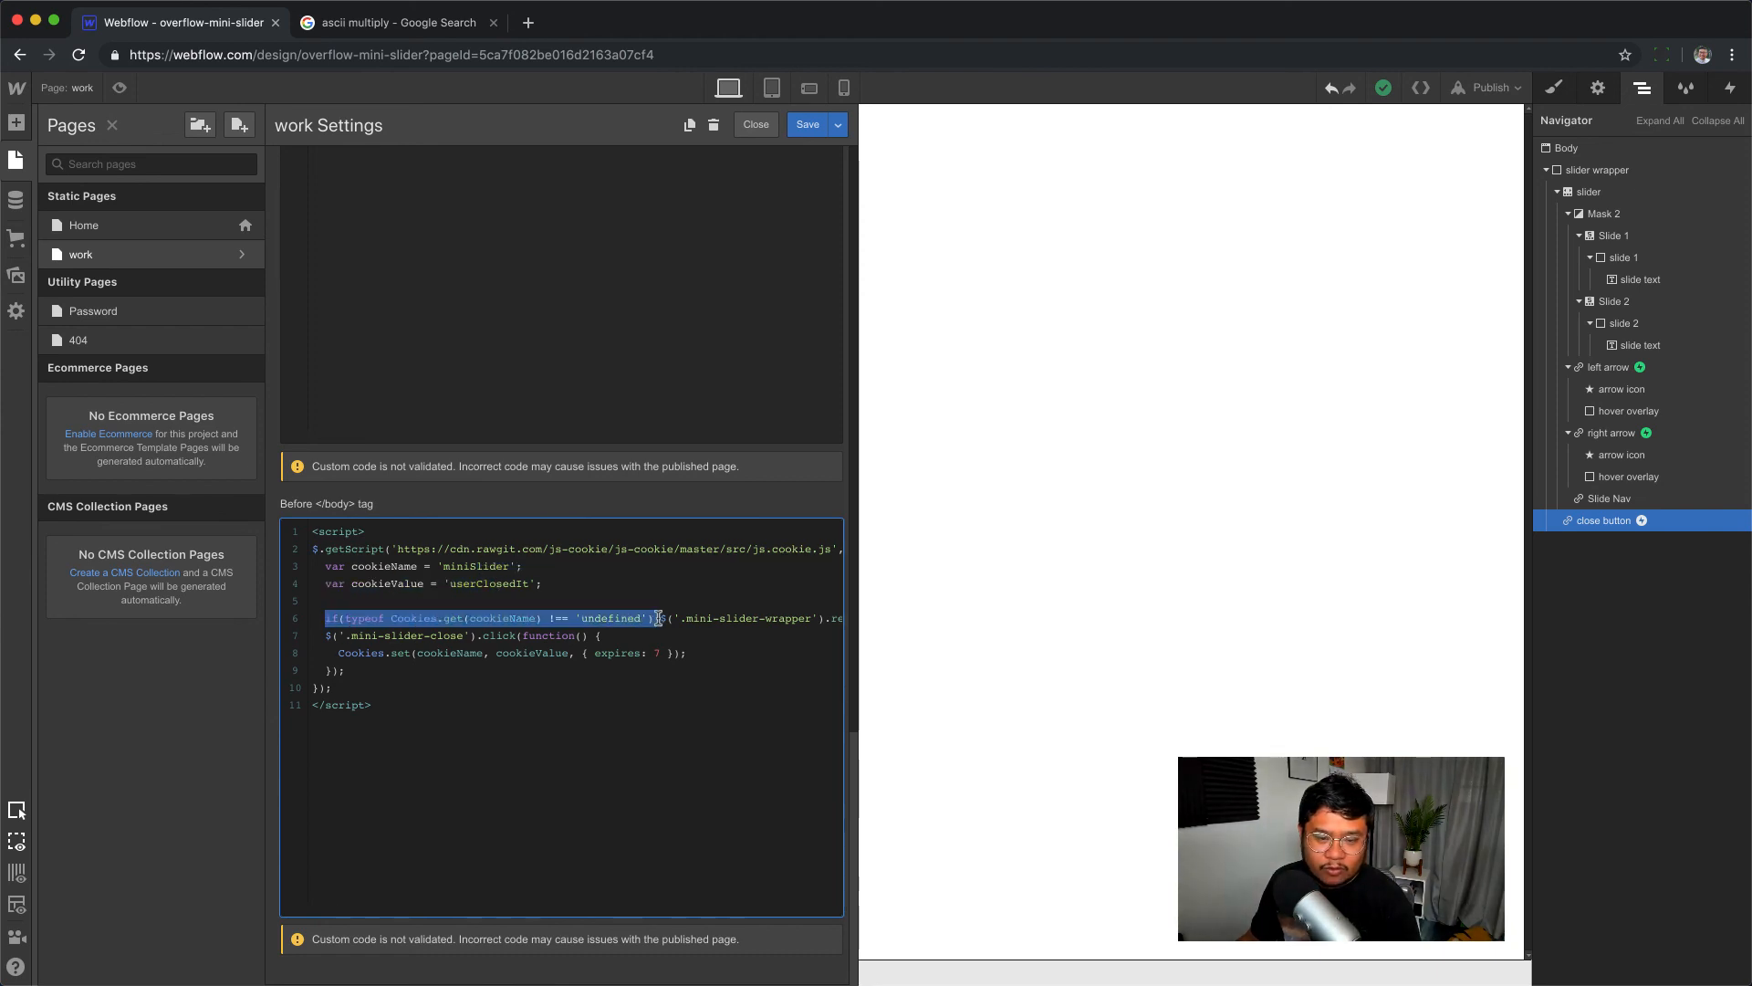
left_click(549, 635)
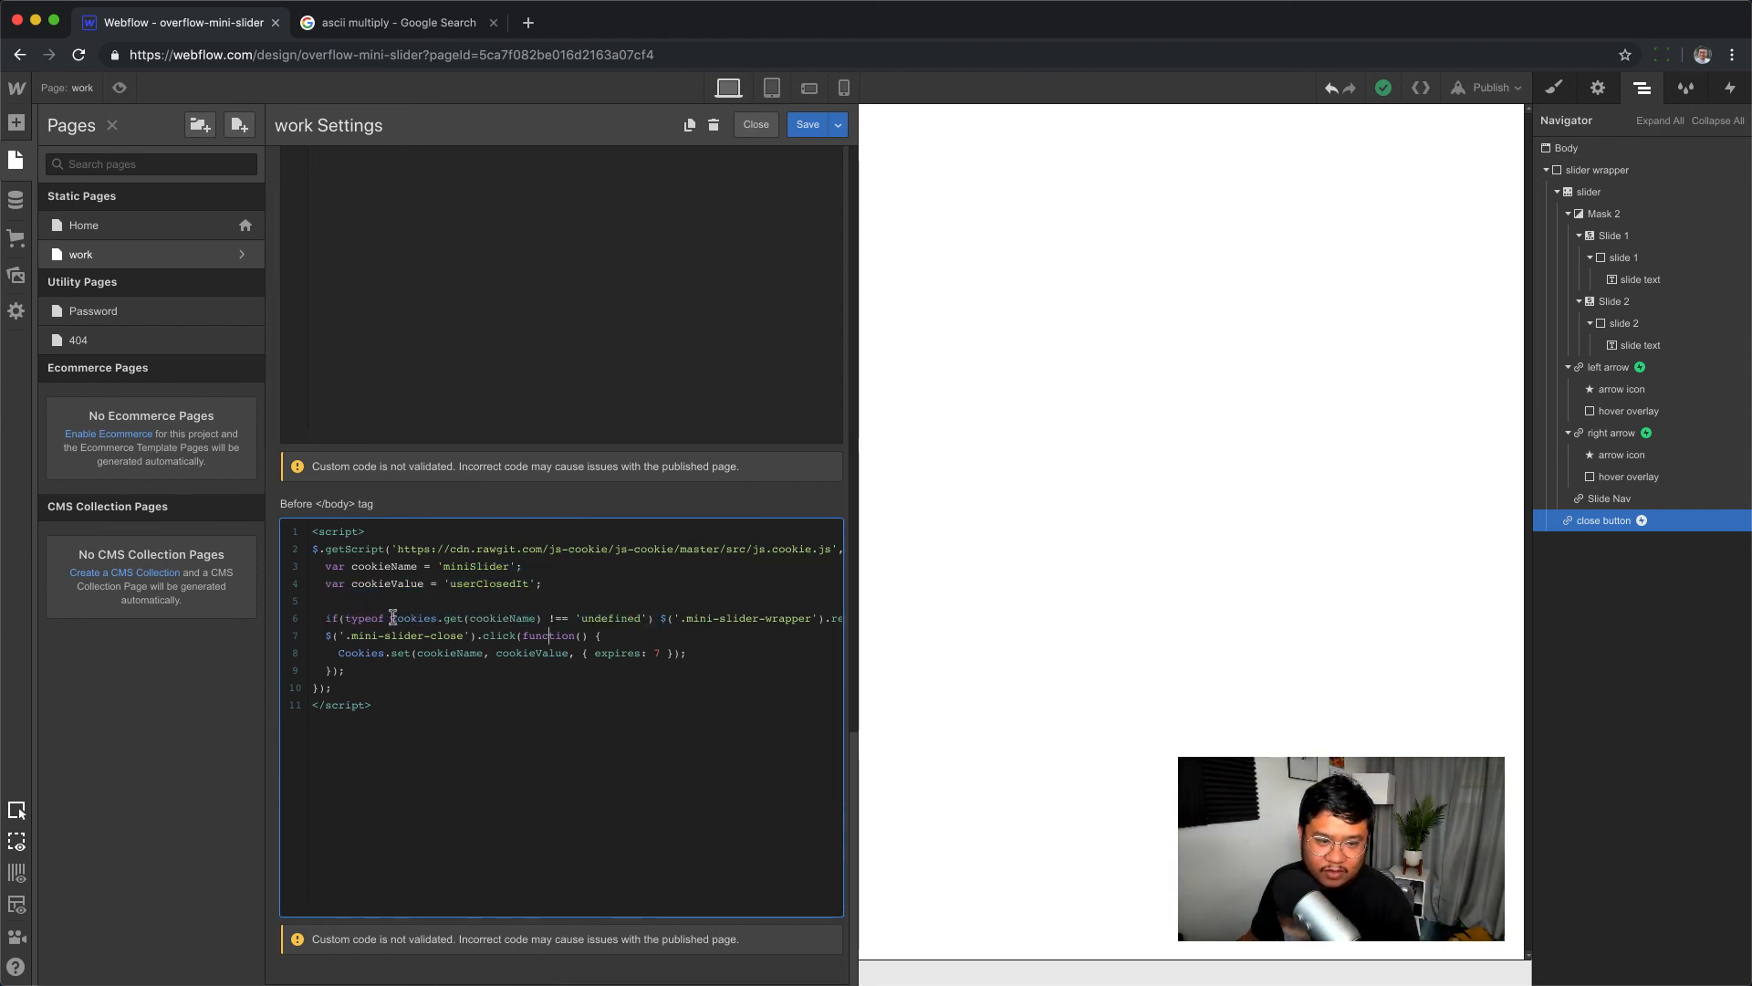
double_click(471, 618)
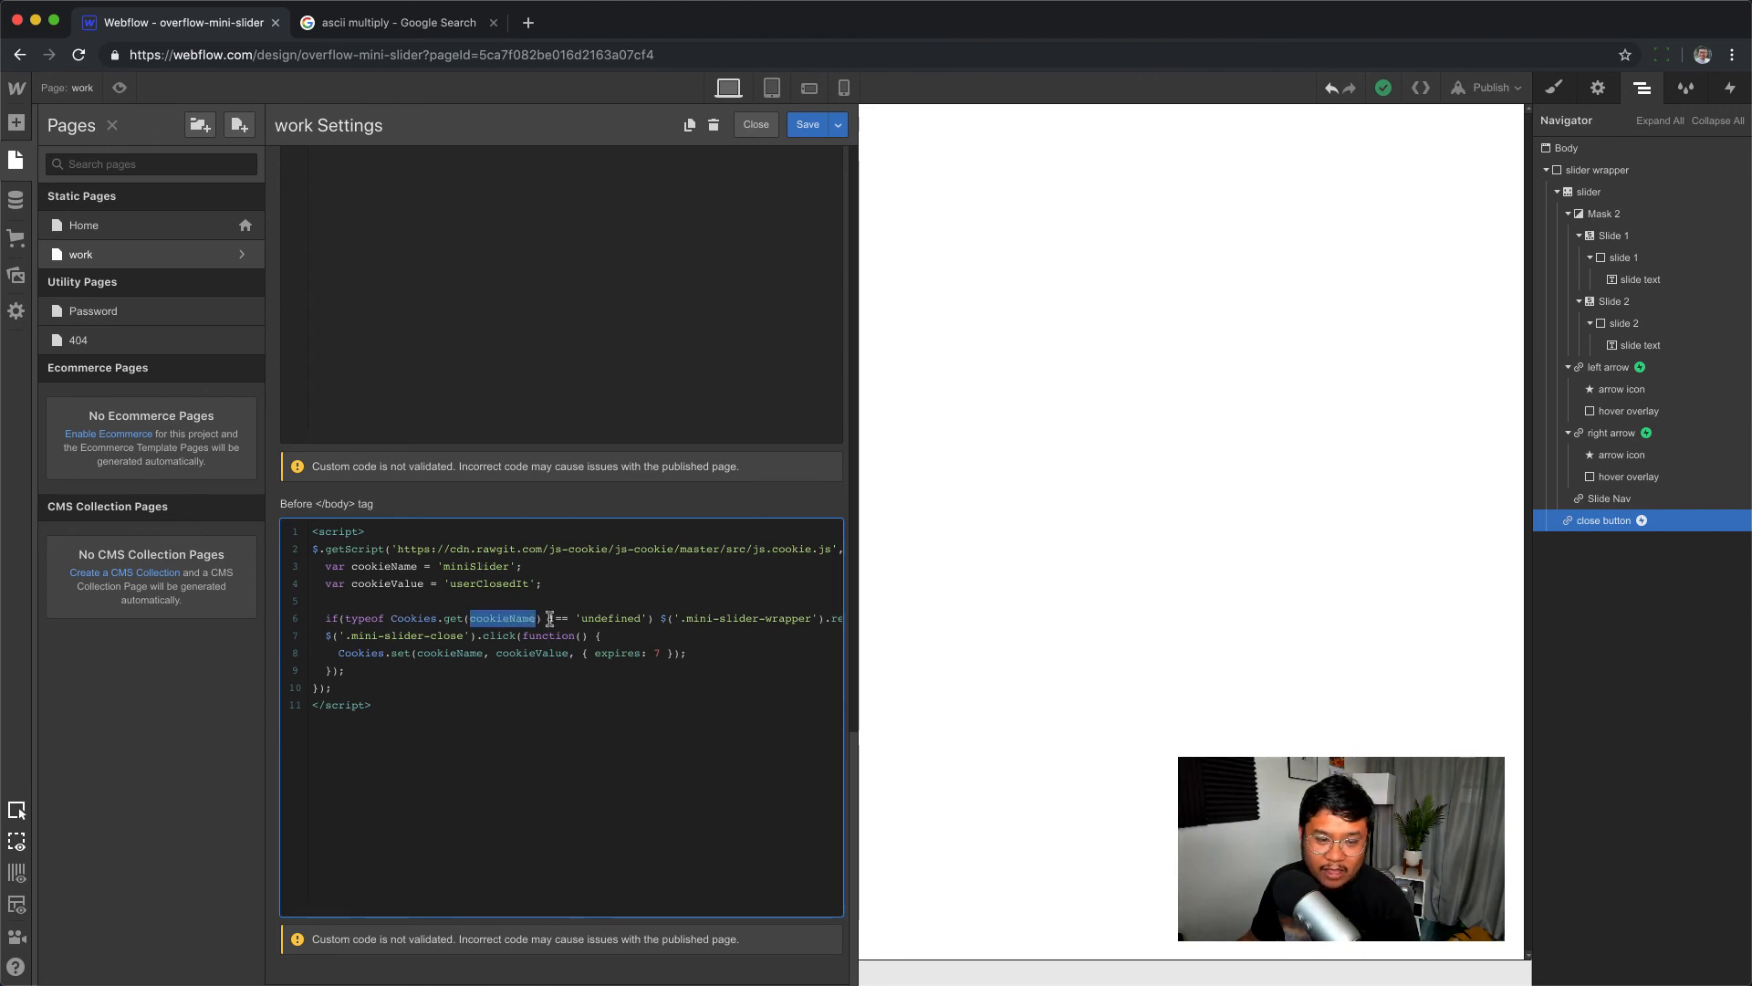
left_click_drag(550, 619, 568, 619)
left_click(598, 626)
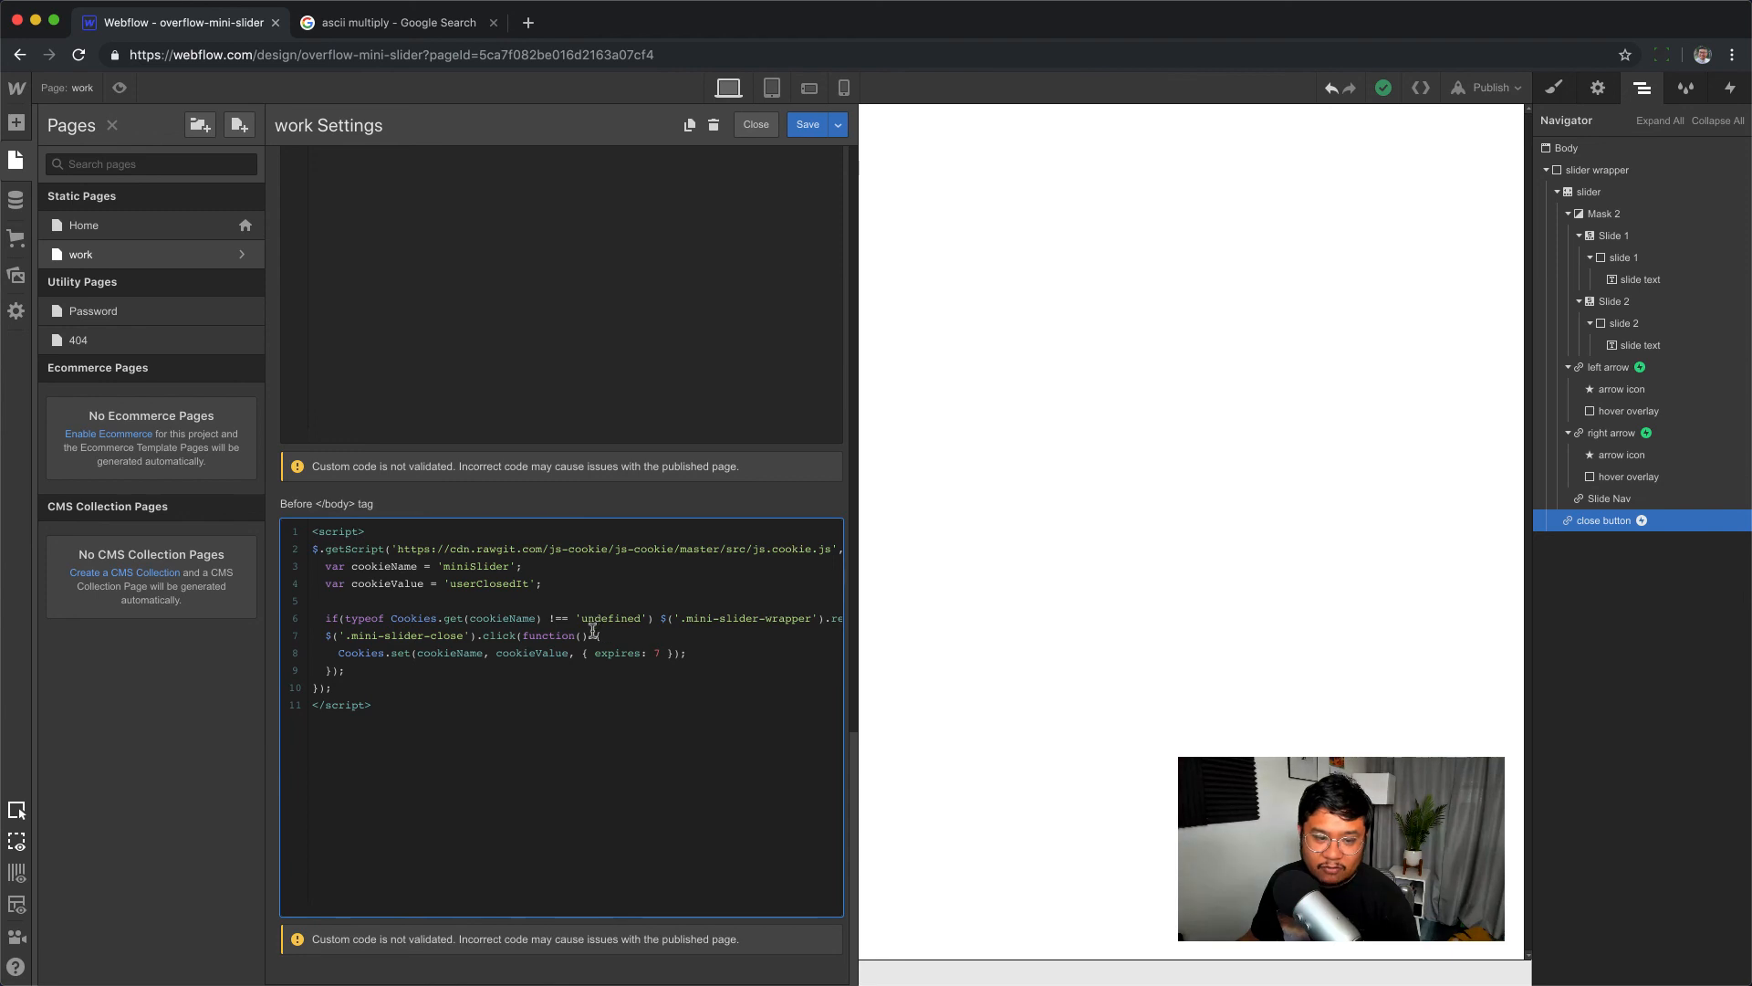
left_click_drag(464, 619, 523, 619)
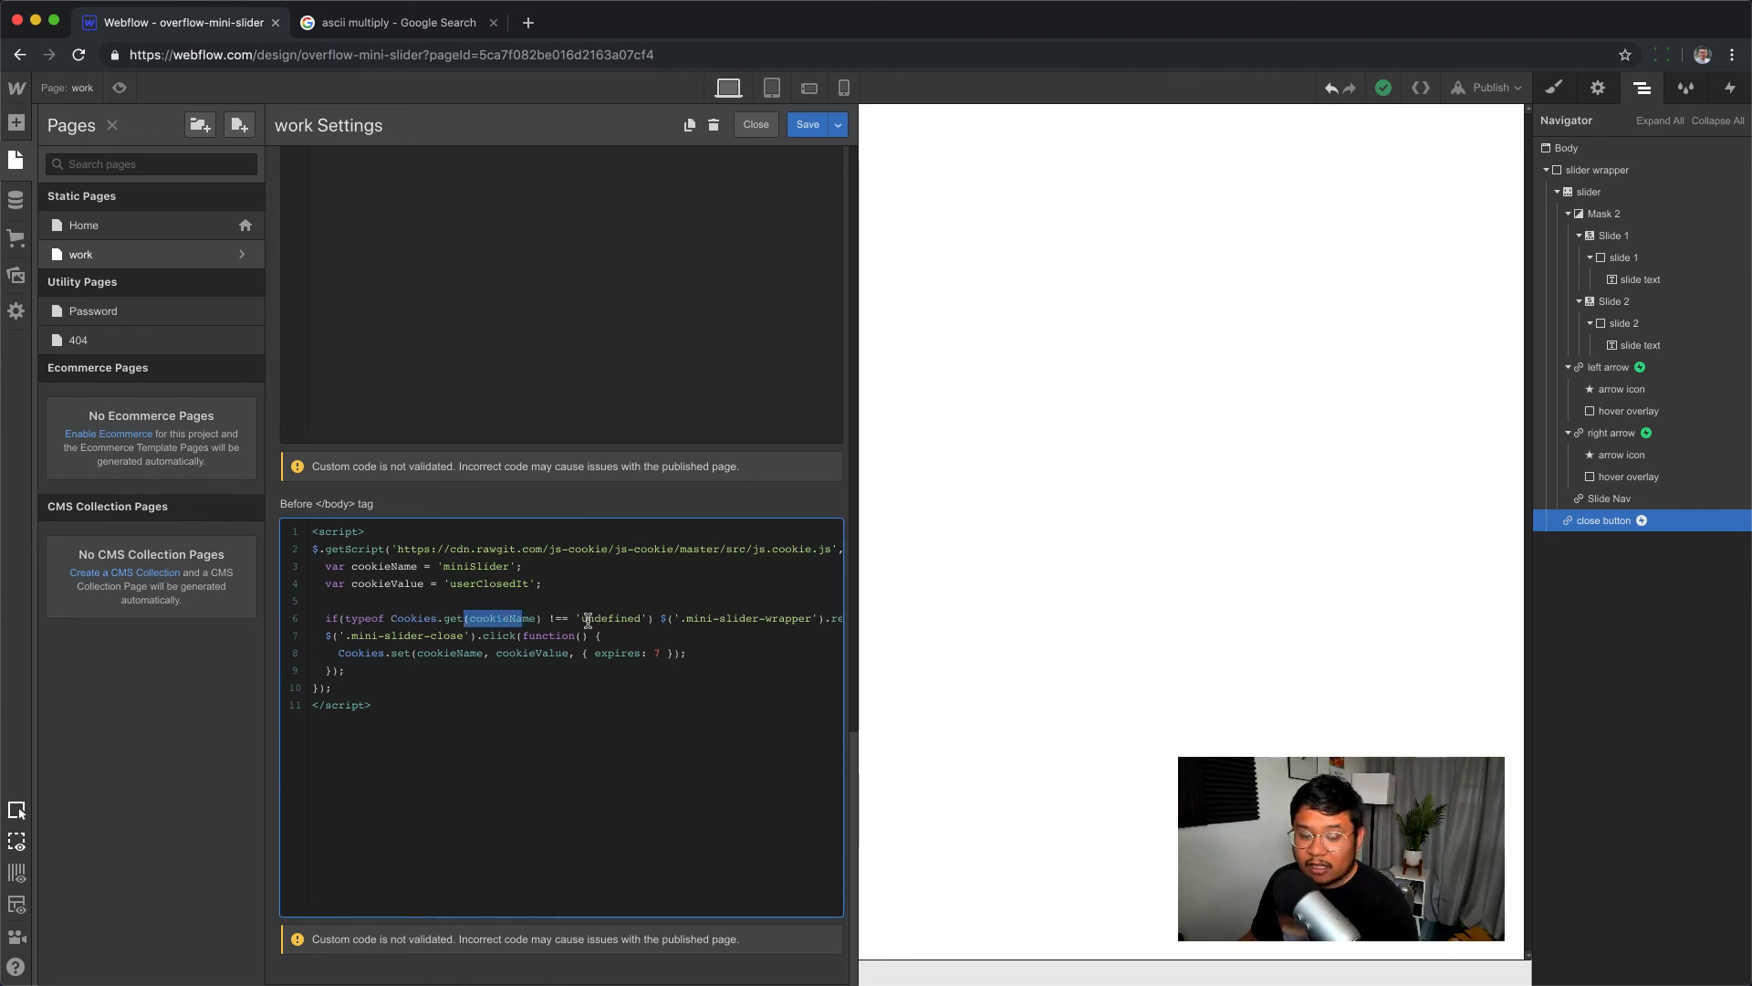
- Change the selector of the script's remove() call to .slider-wrapper
scroll(617, 654, "right", 2)
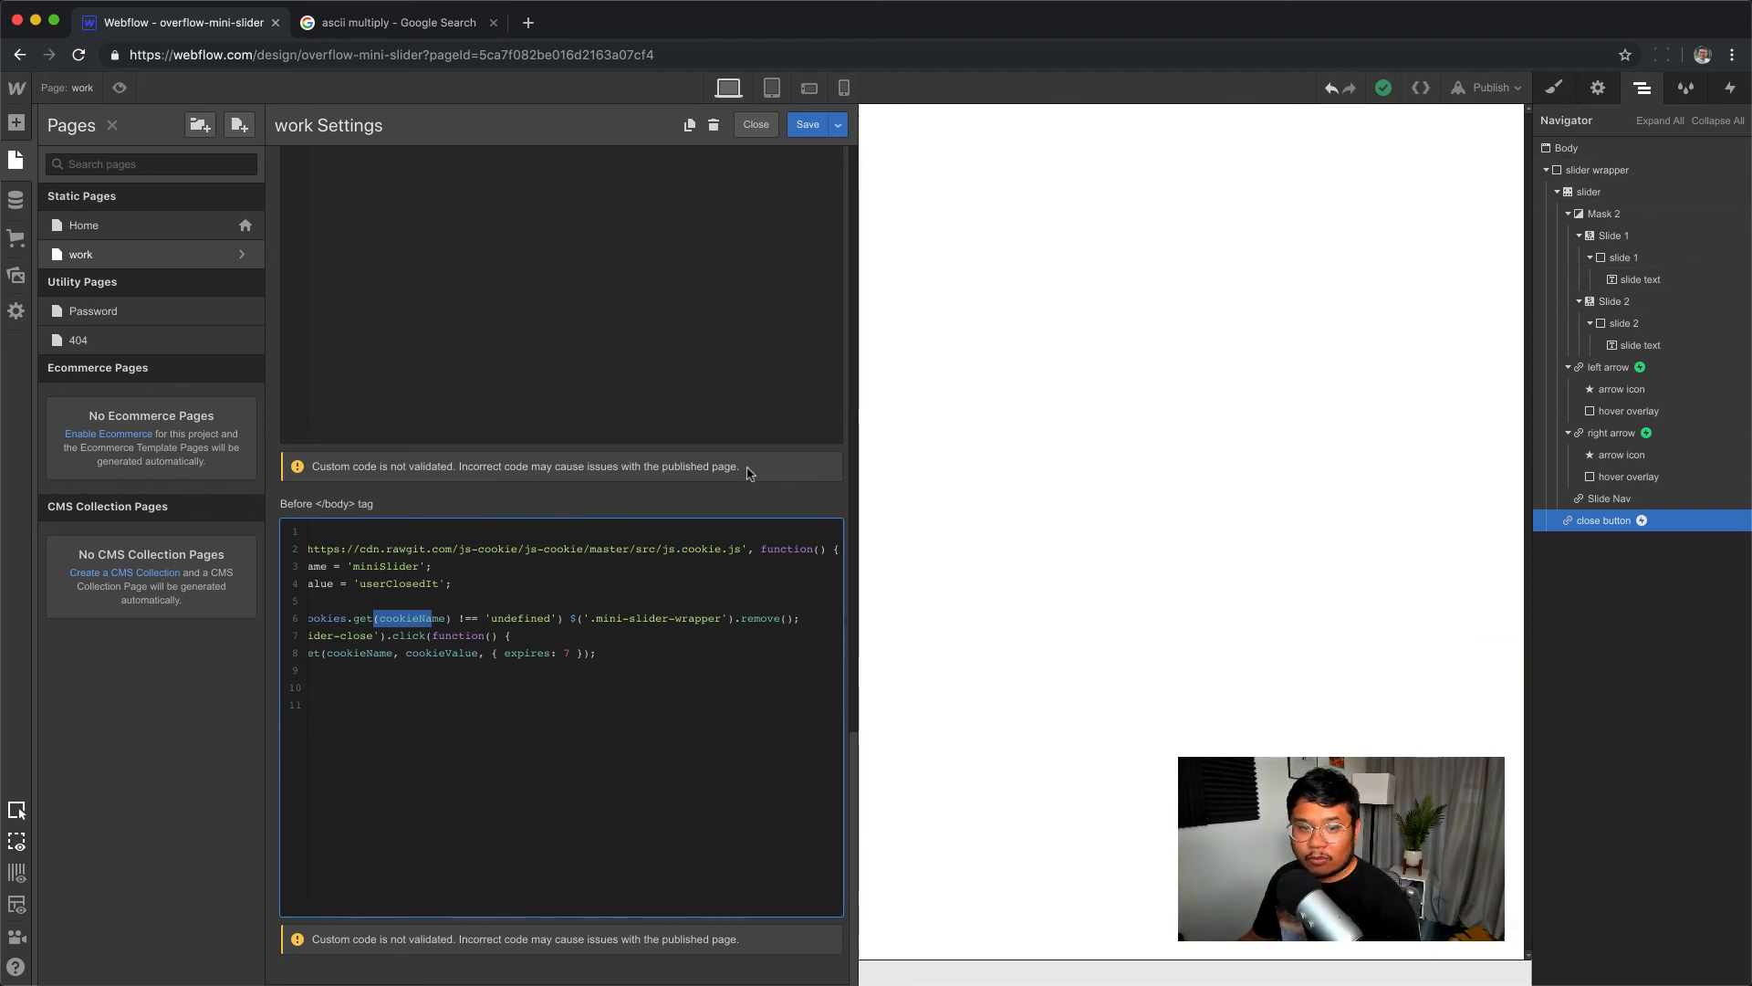
left_click_drag(630, 619, 596, 619)
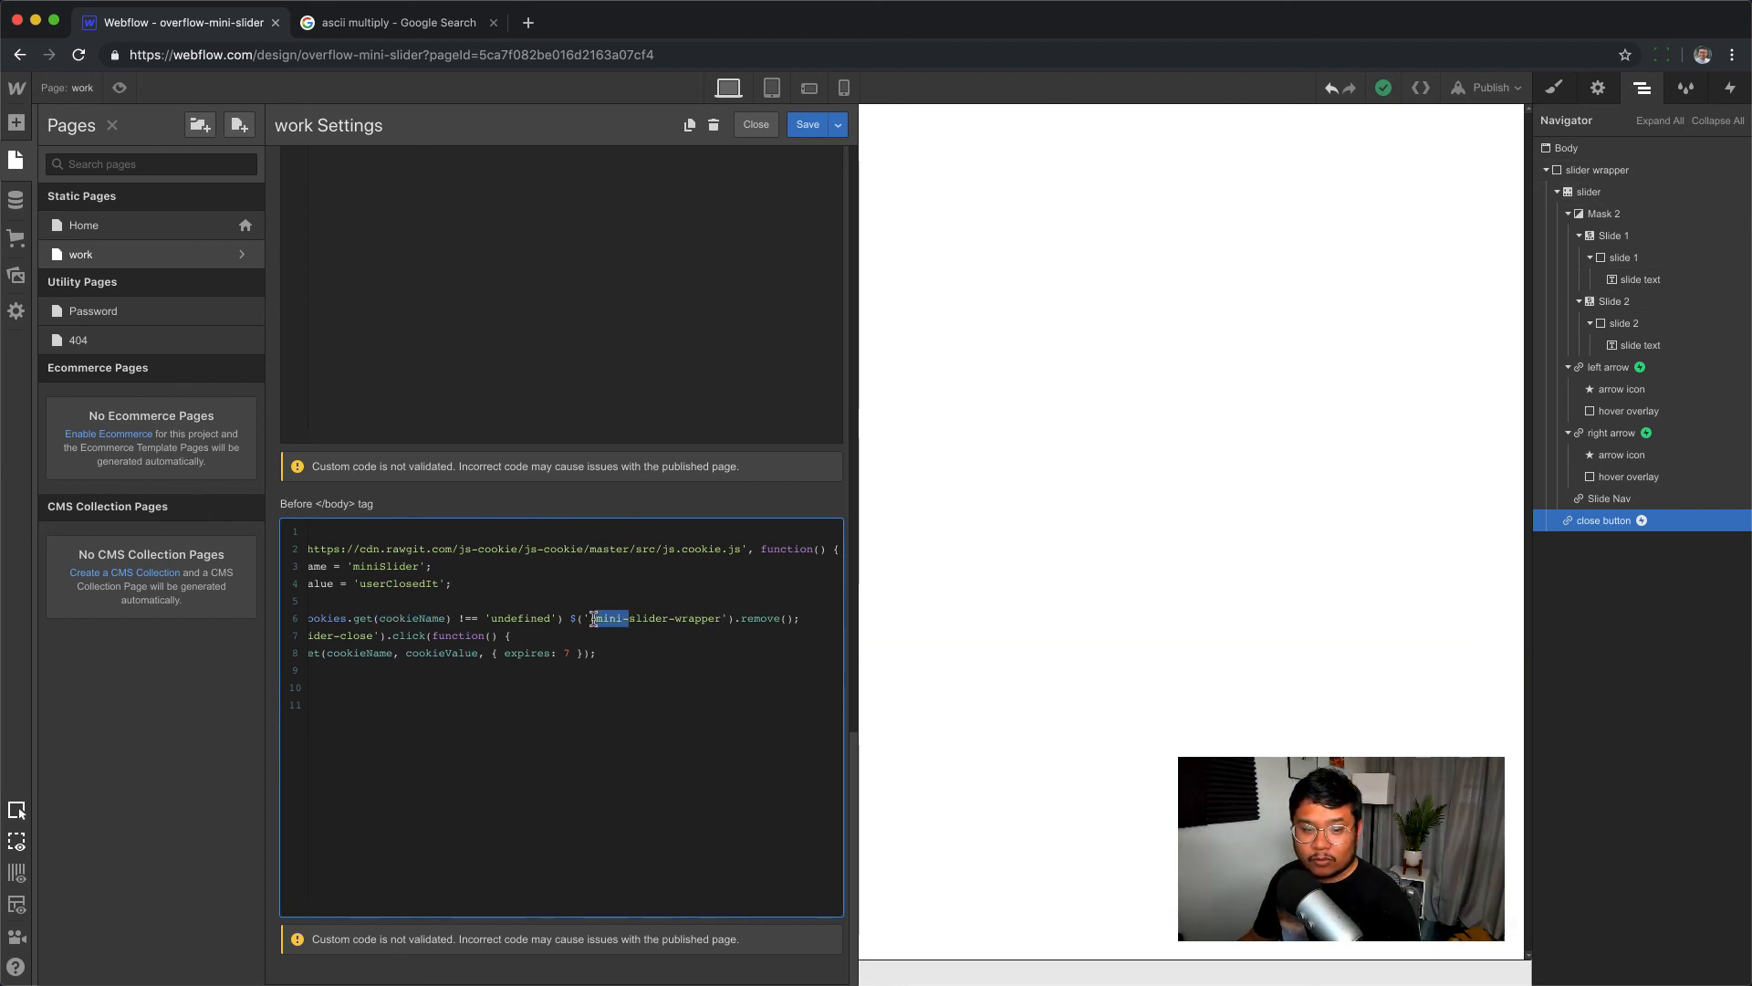
key("BackSpace")
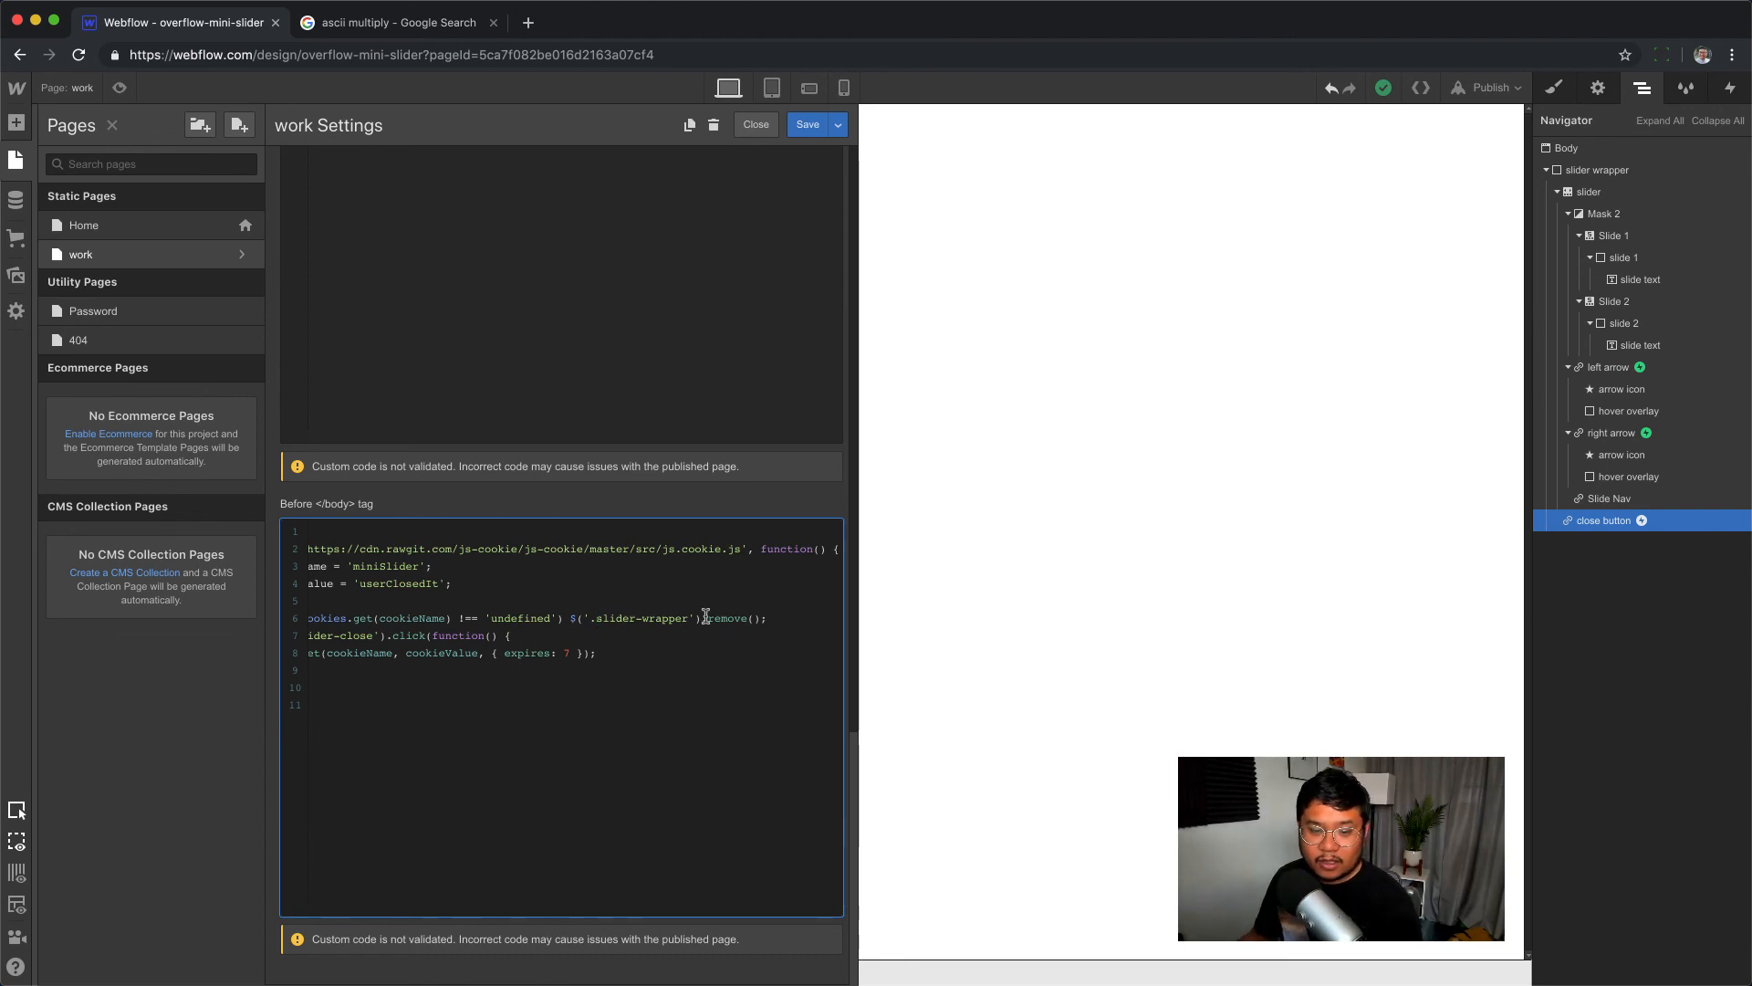
left_click(695, 652)
- Replace the class selector of the script's click function with .close-button
scroll(699, 689, "left", 2)
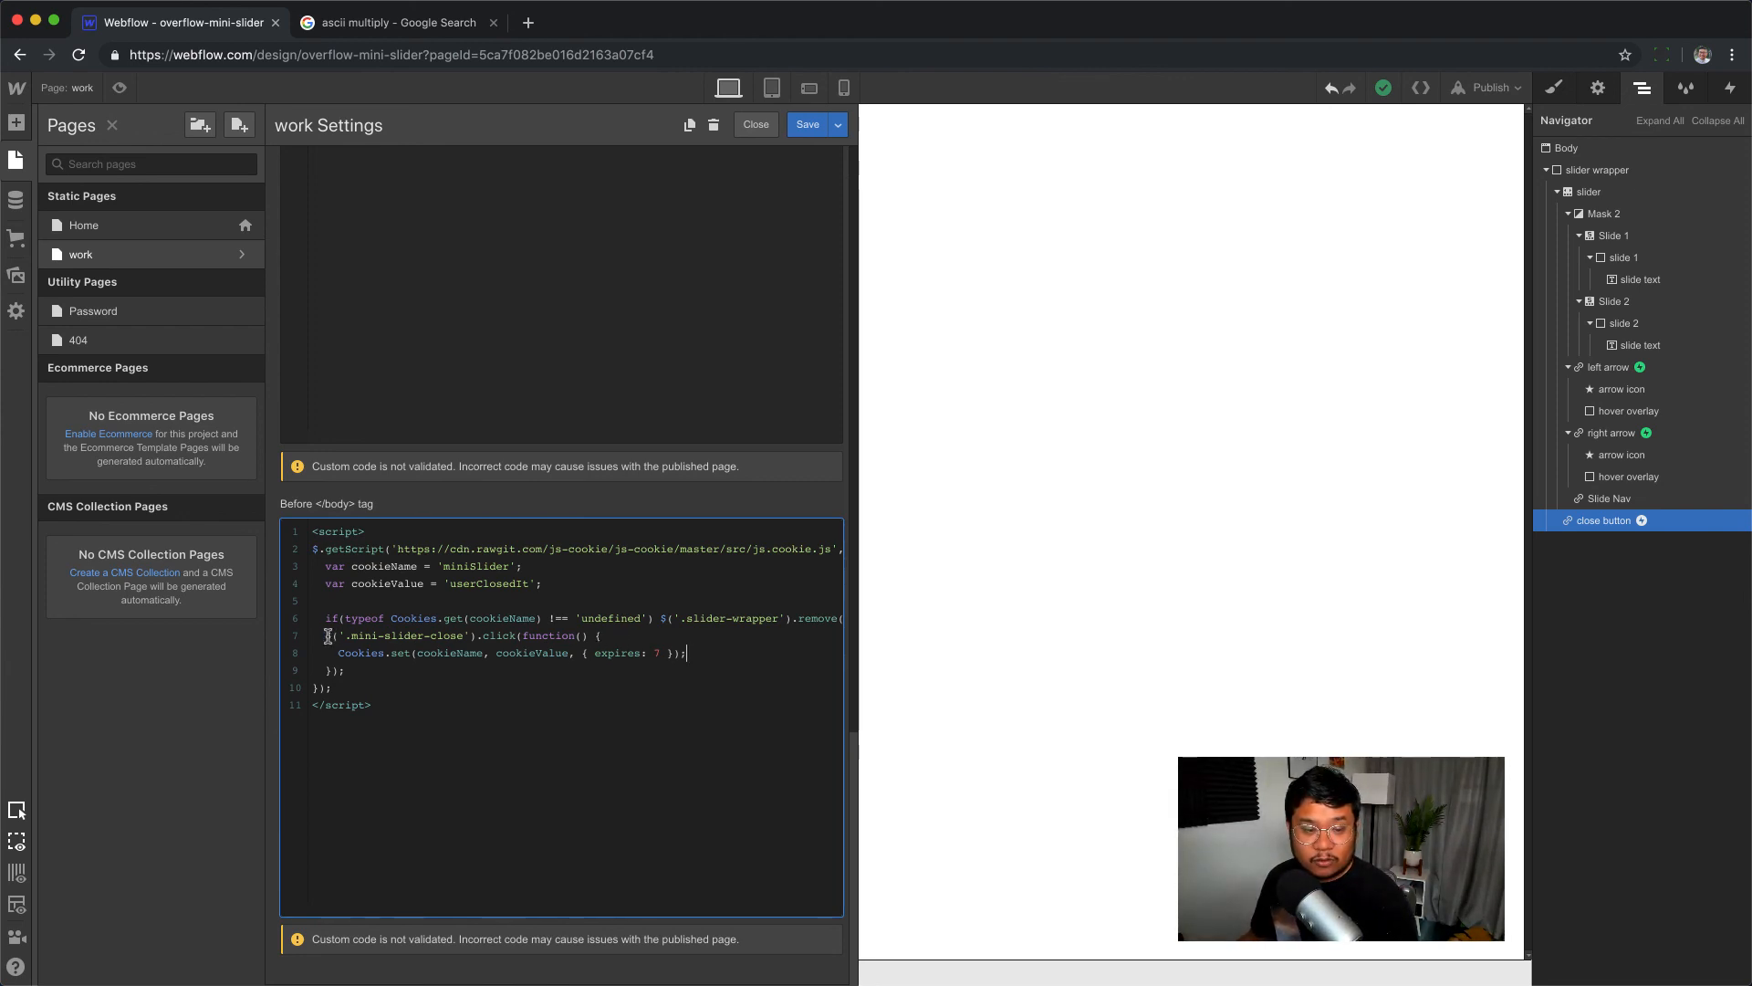
left_click_drag(352, 636, 383, 636)
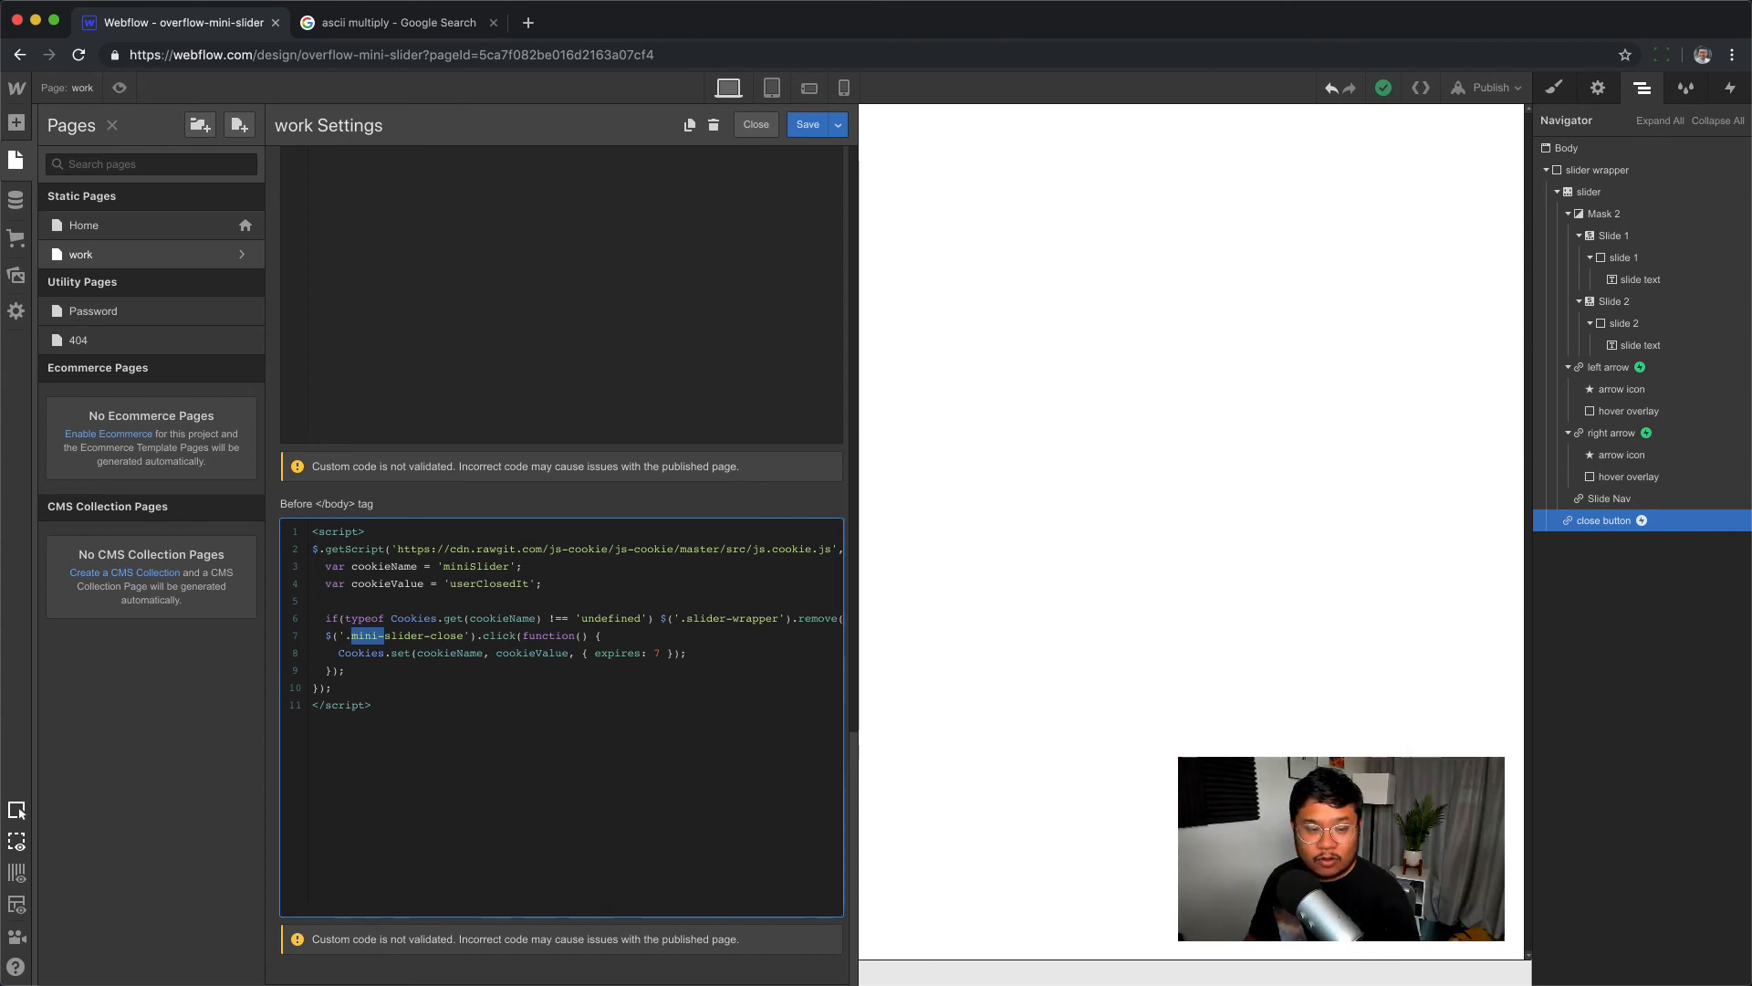
key("BackSpace")
key("alt+shift+Right")
key("alt+shift+Right")
key("alt+shift+Right")
type("clos")
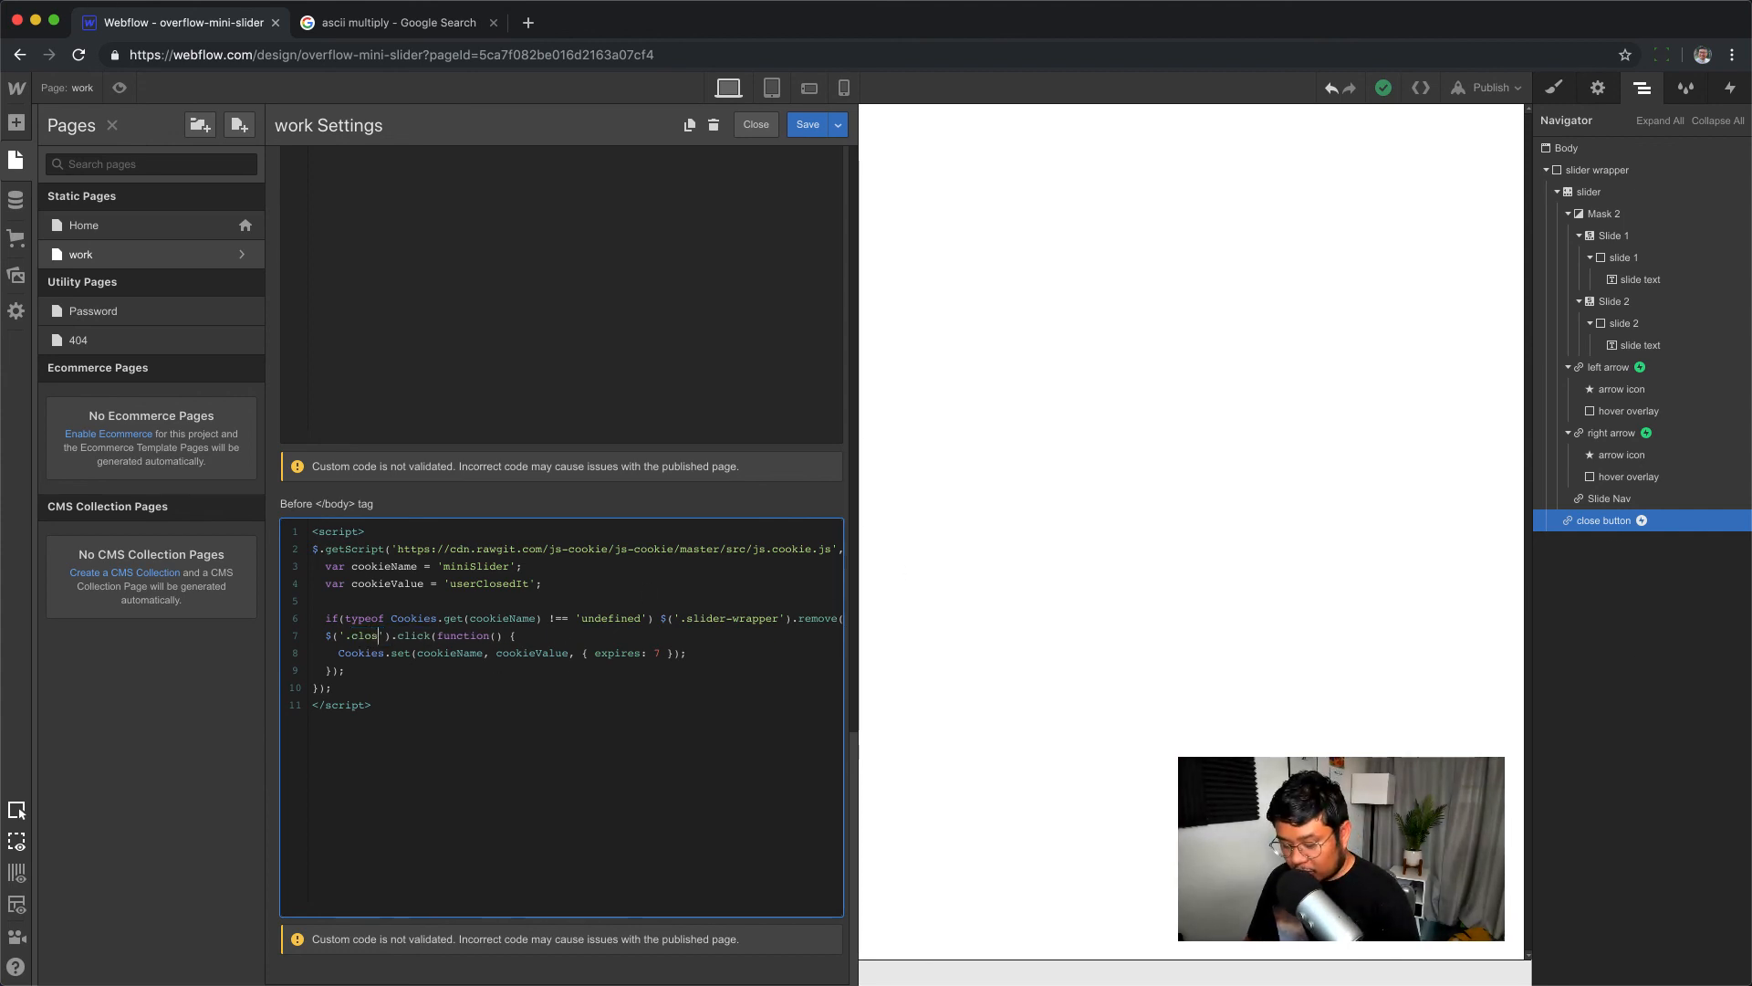
type("e-button")
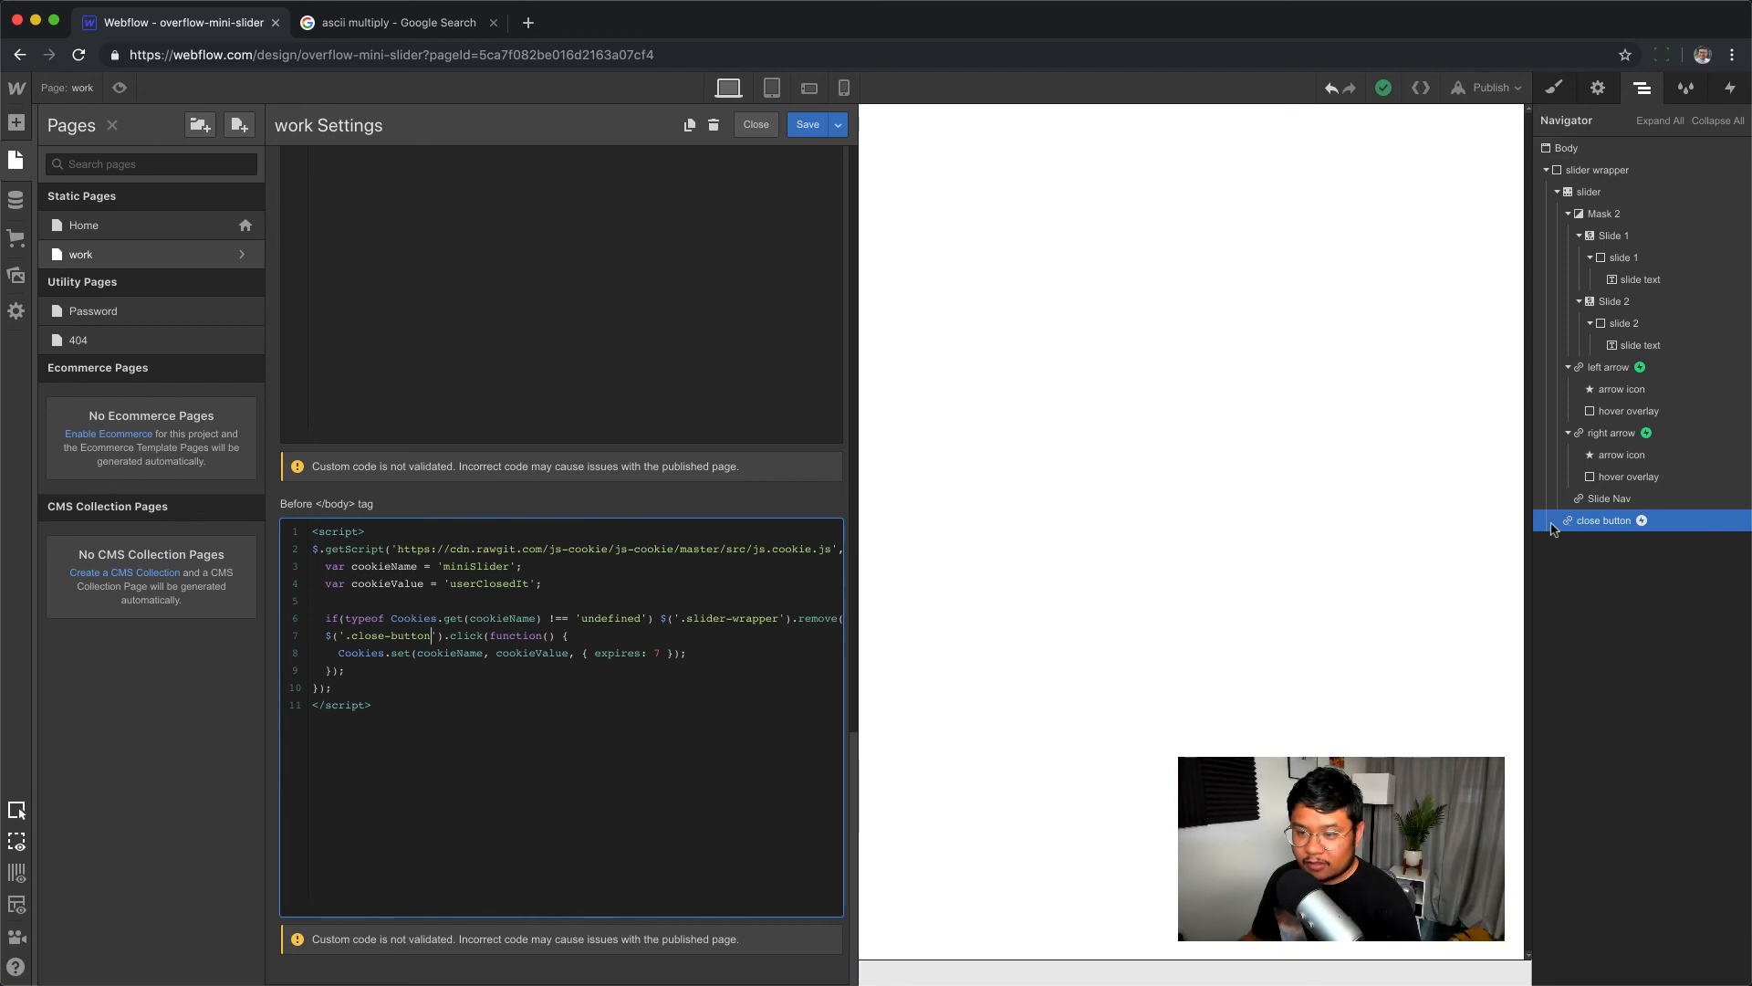
- Review the close-button selector and the Cookies.set line, including its cookie name and expiry arguments
double_click(387, 635)
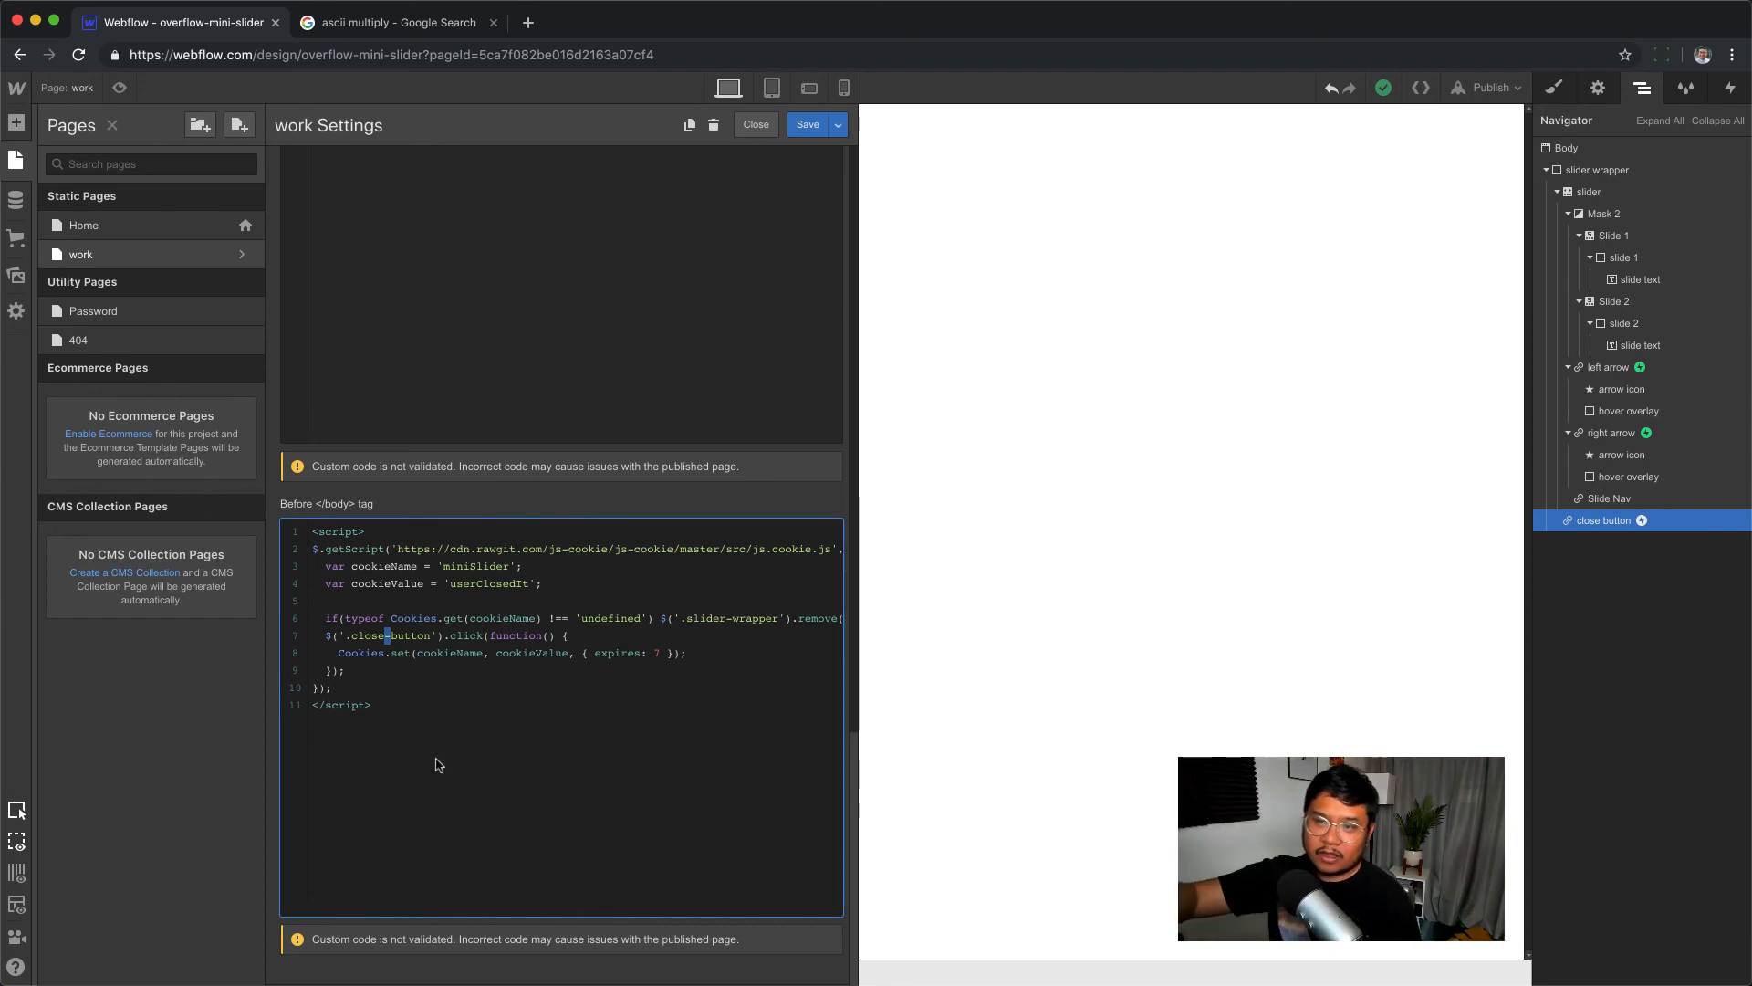
left_click(435, 637)
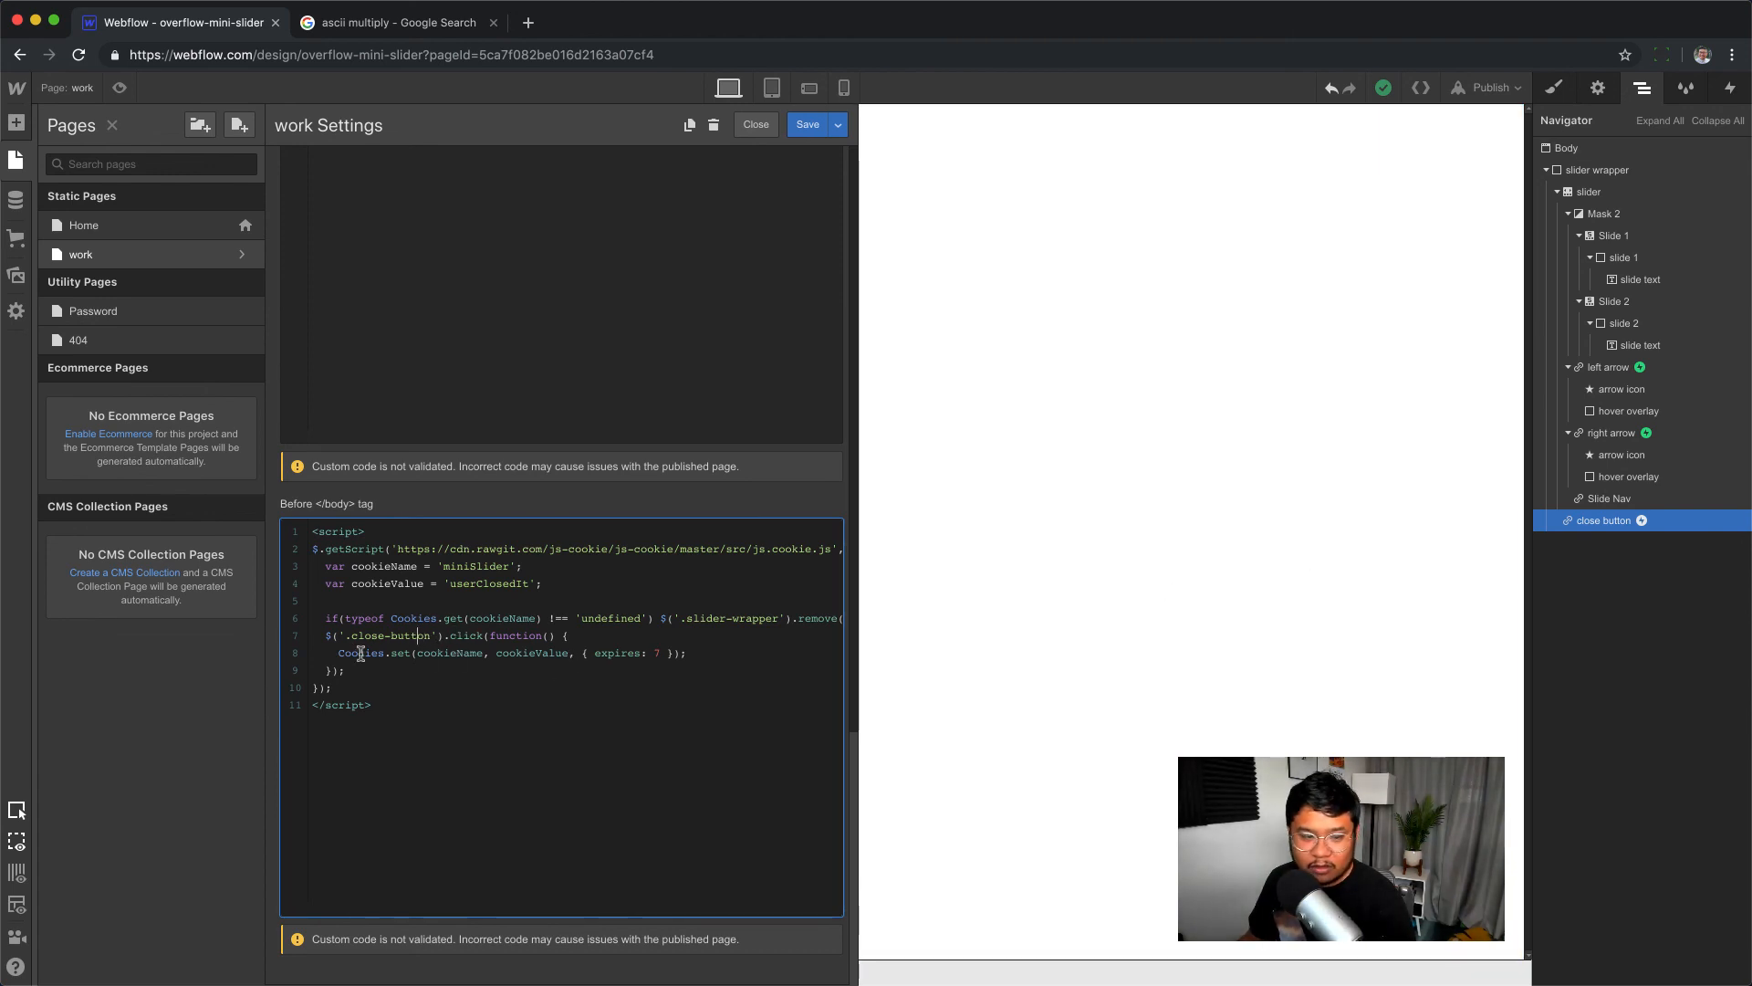
left_click_drag(339, 654, 411, 654)
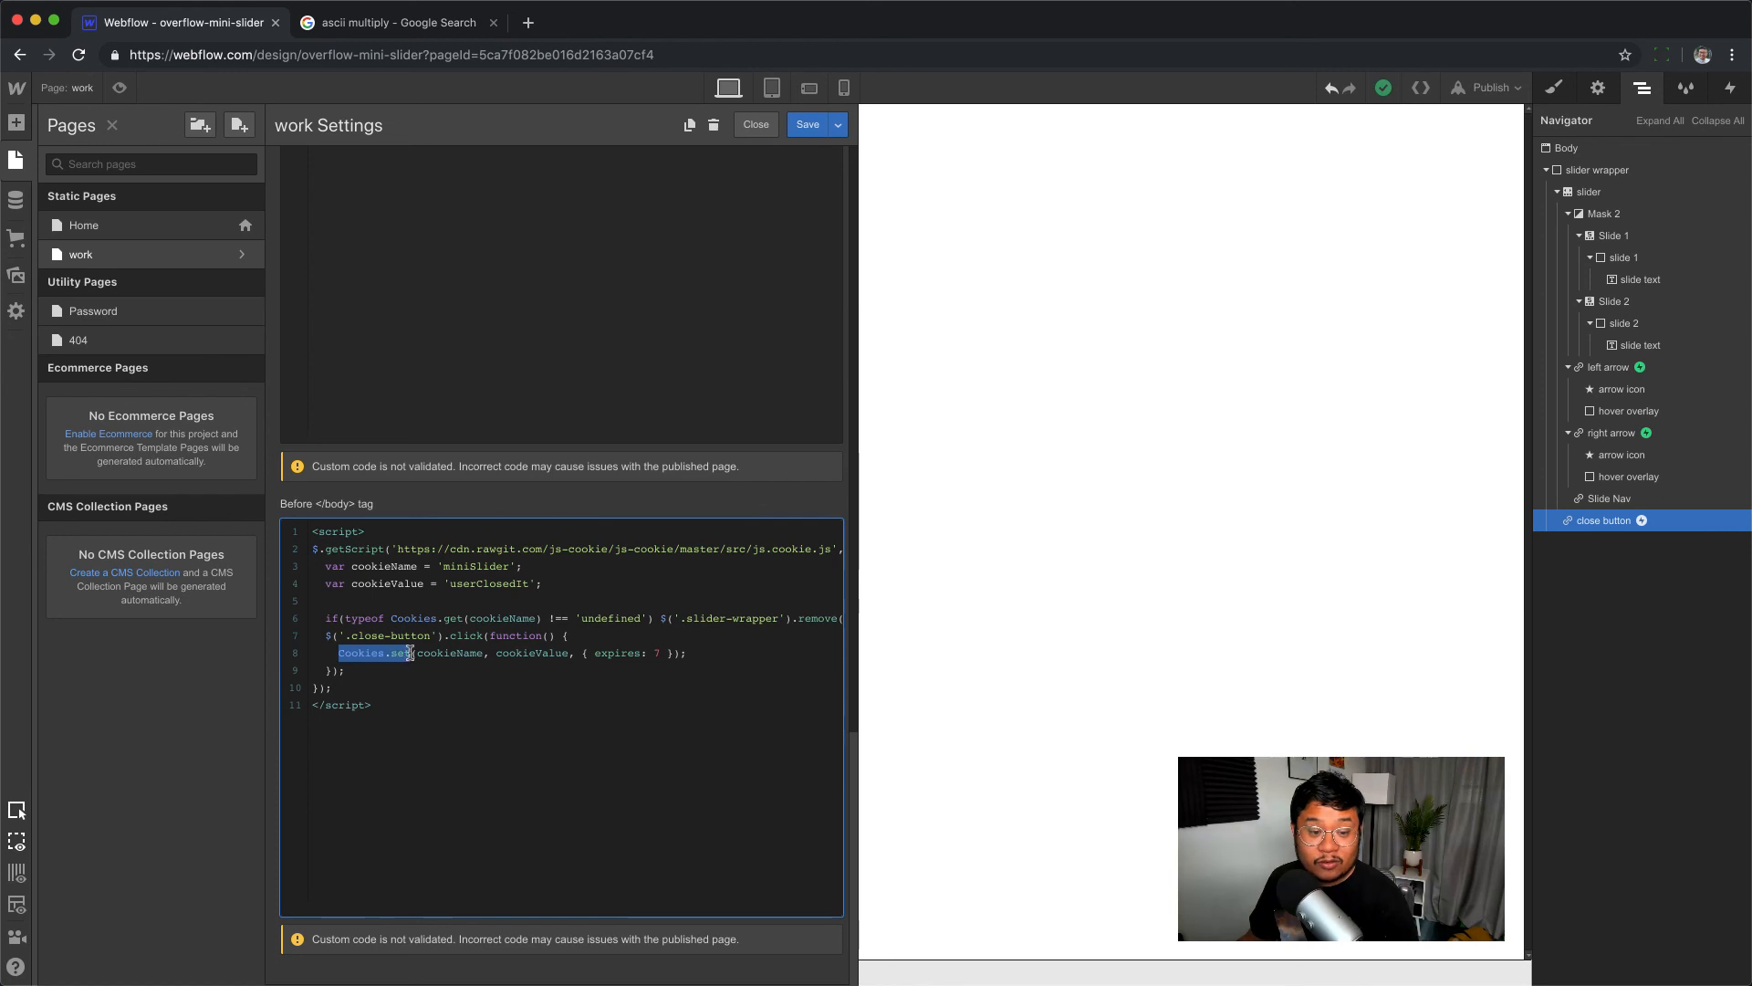
left_click(491, 654)
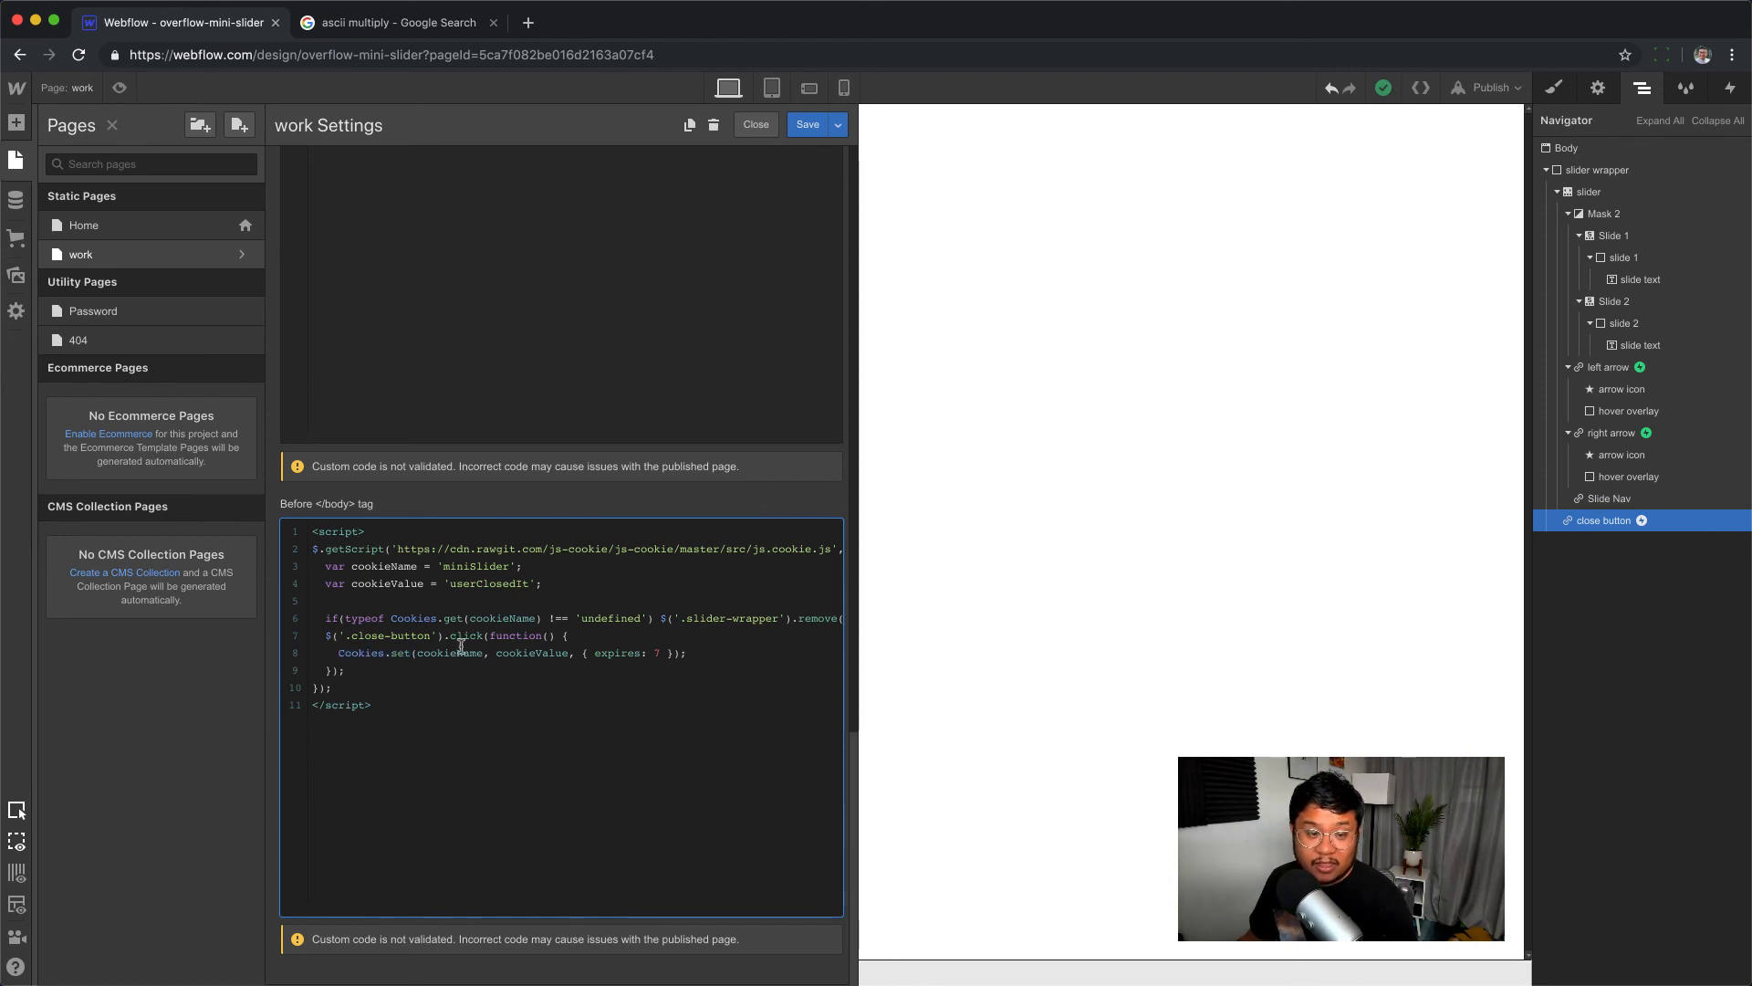
double_click(483, 565)
double_click(452, 652)
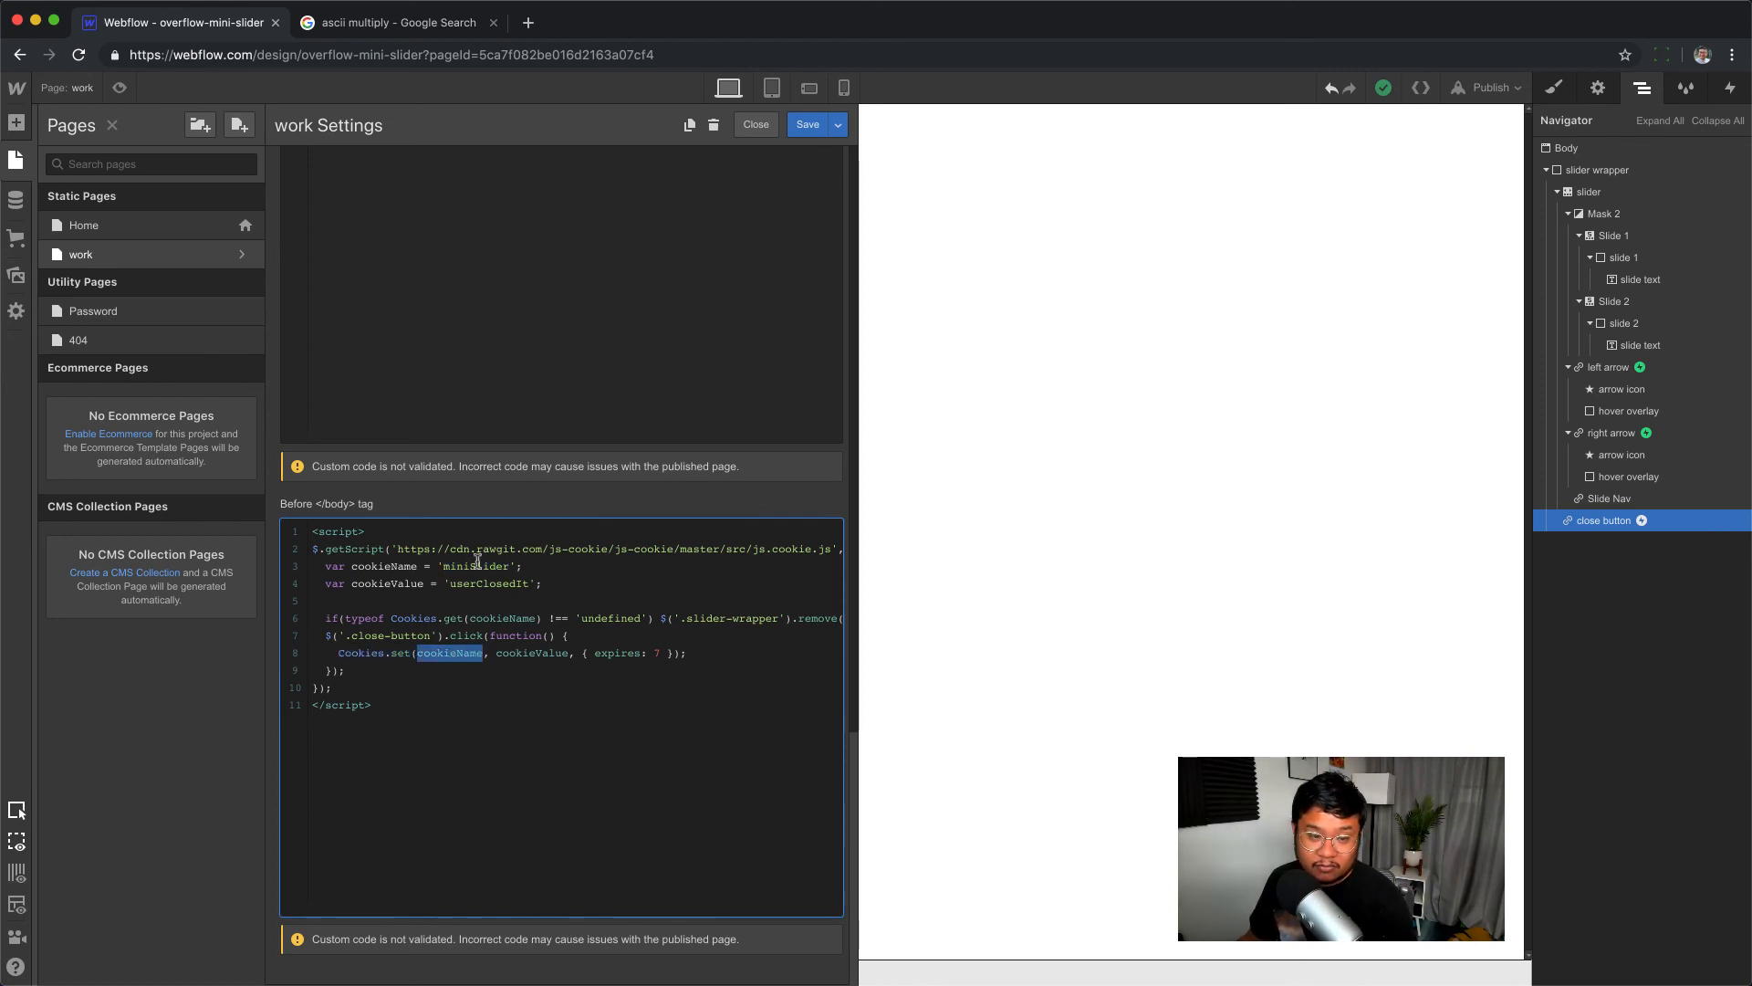
left_click(493, 573)
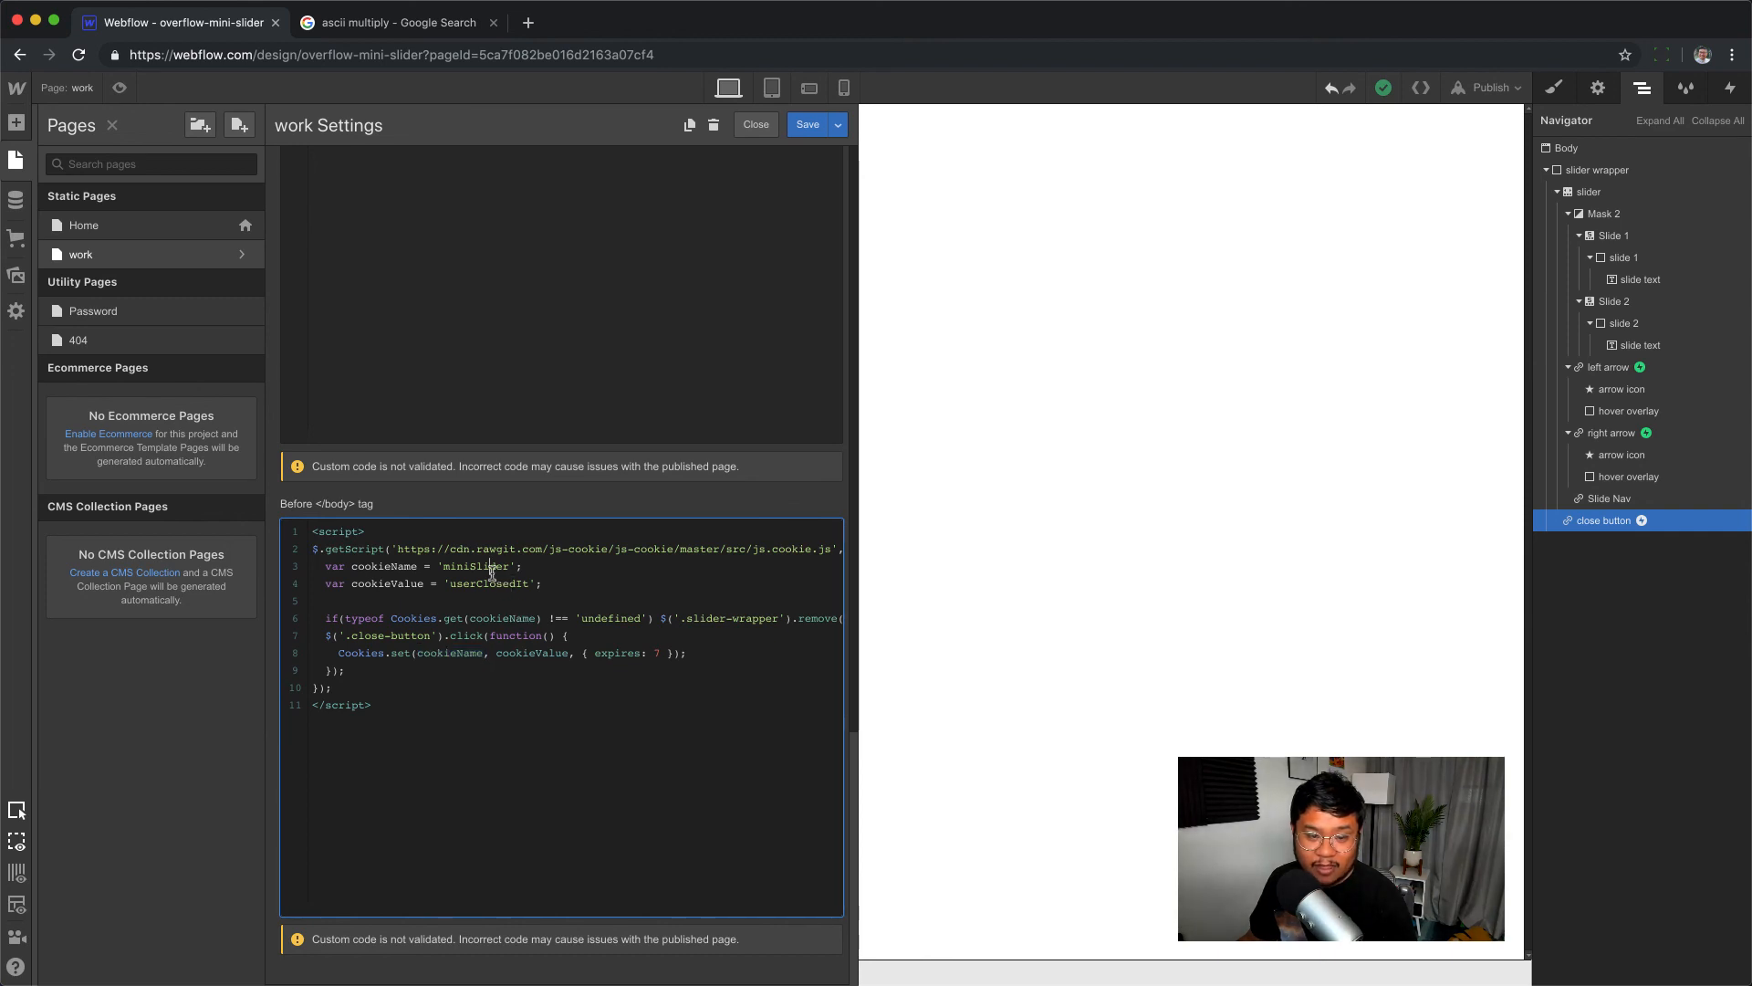
double_click(657, 654)
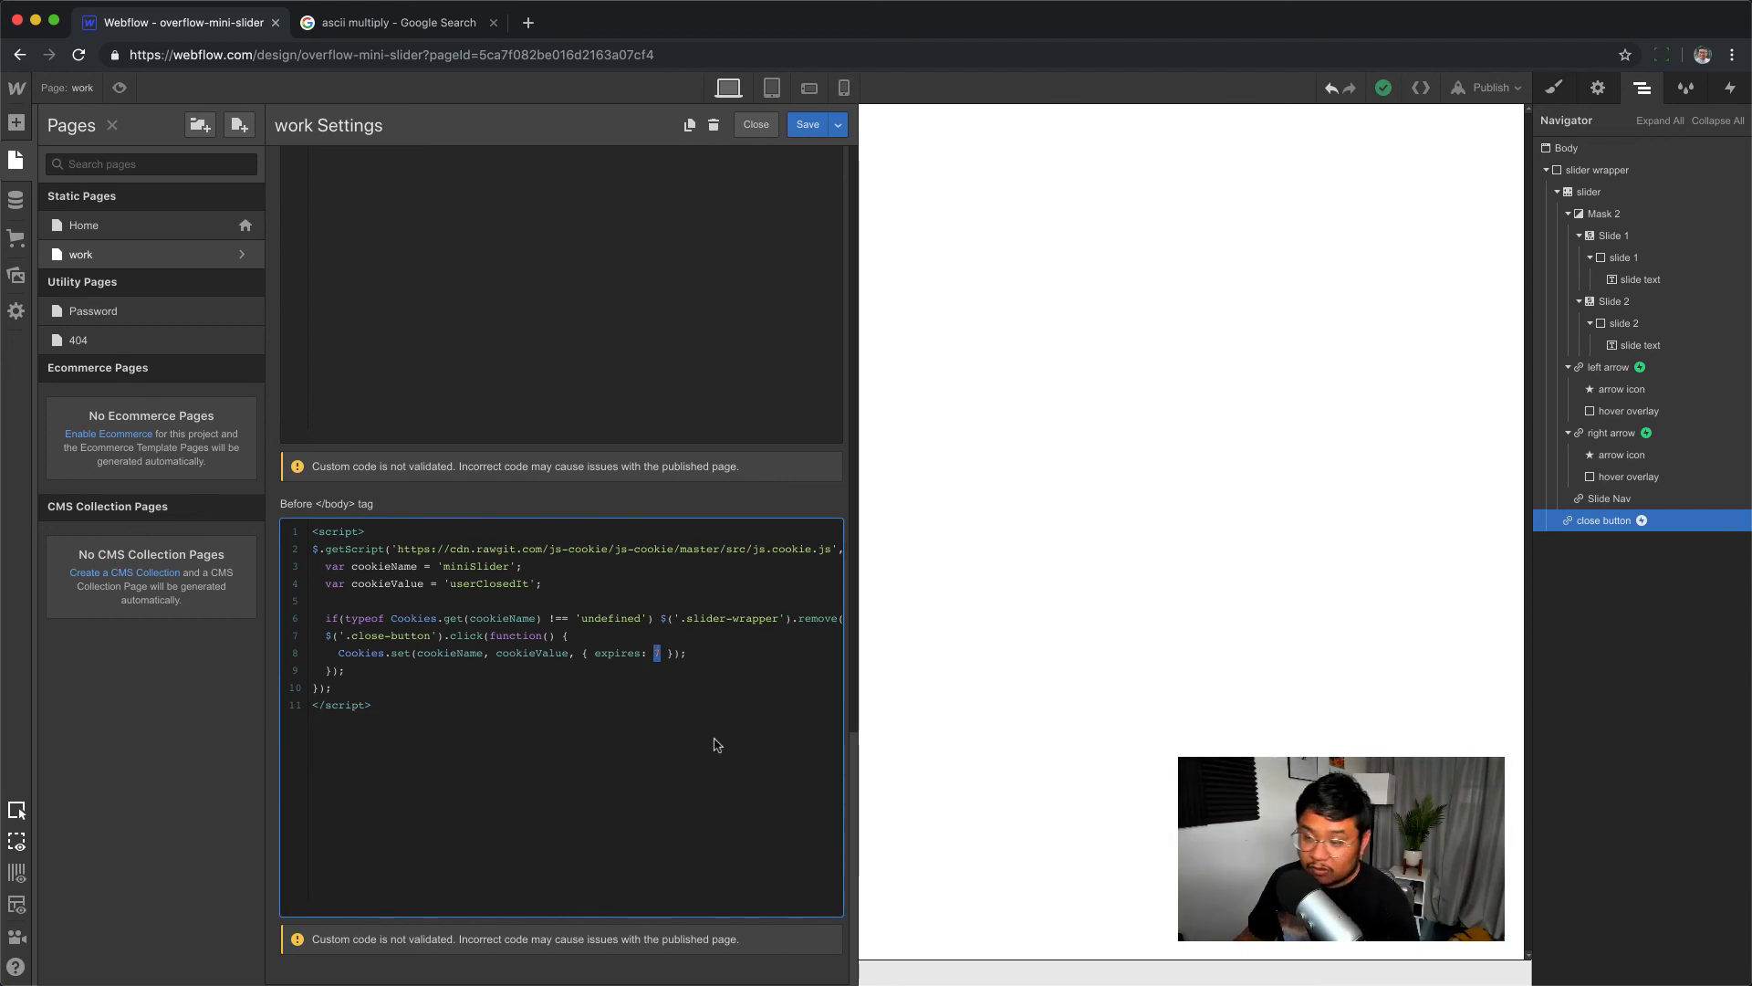
left_click(716, 745)
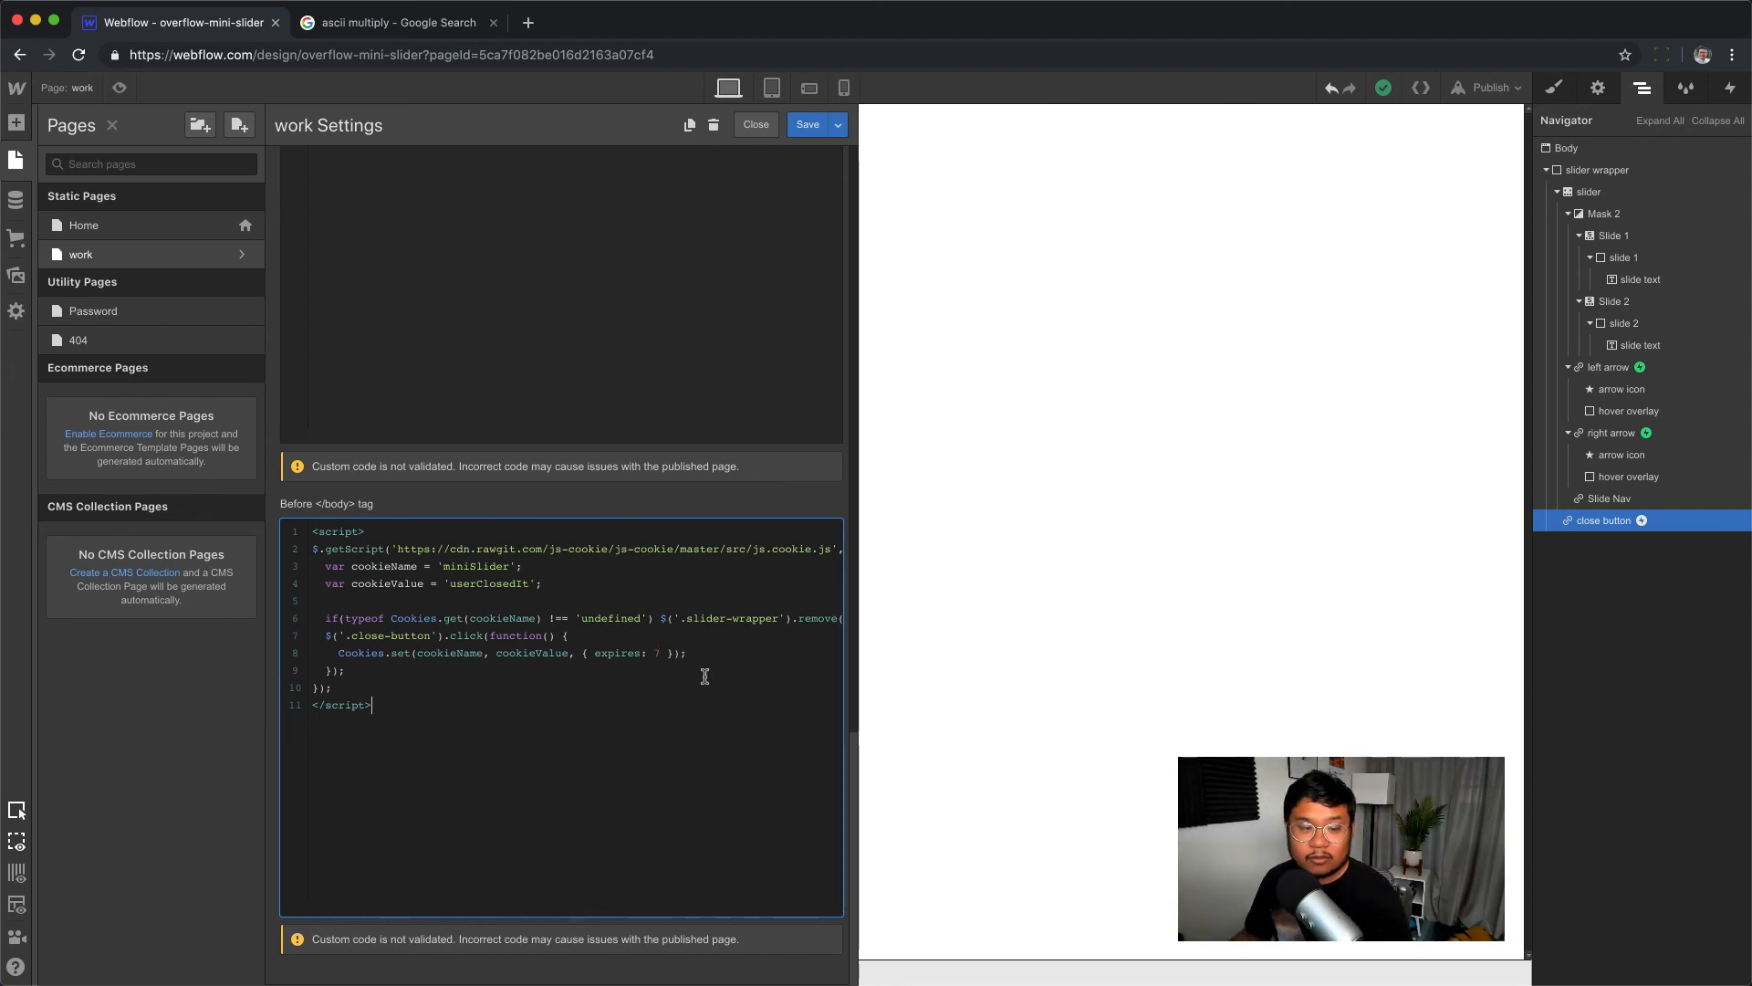
- Save the work page's settings and publish the site to the selected webflow.io domain
left_click(805, 128)
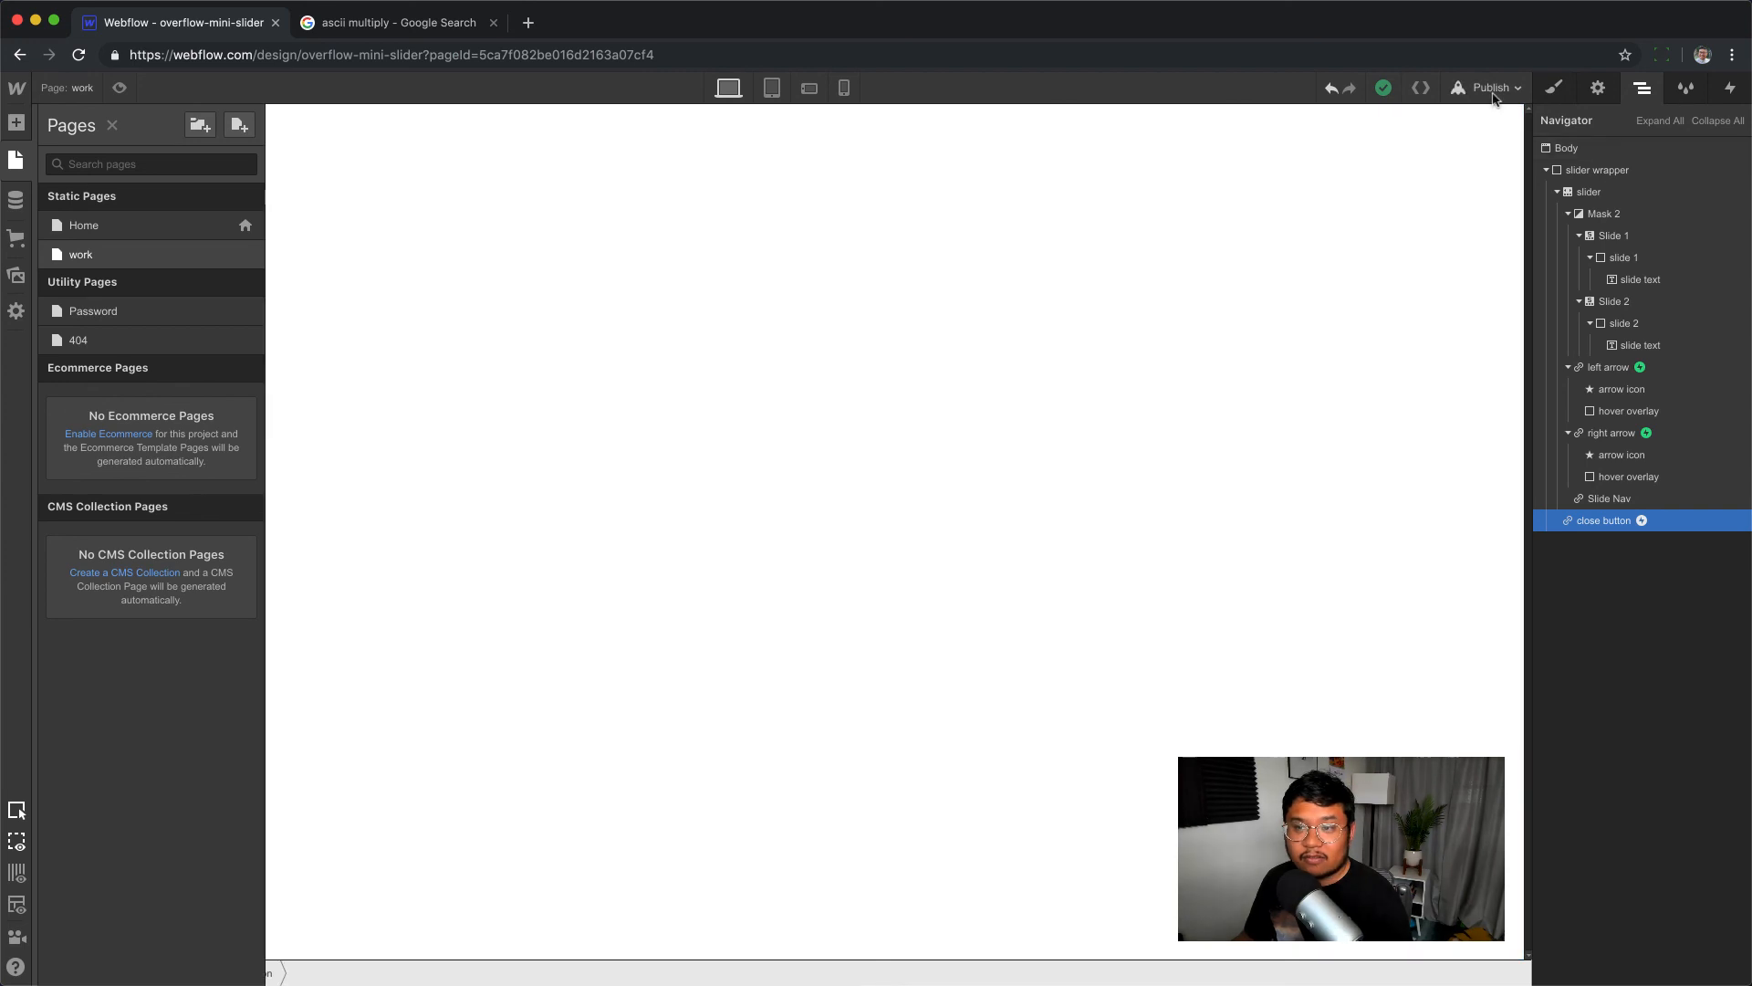
left_click(1488, 88)
left_click(1334, 267)
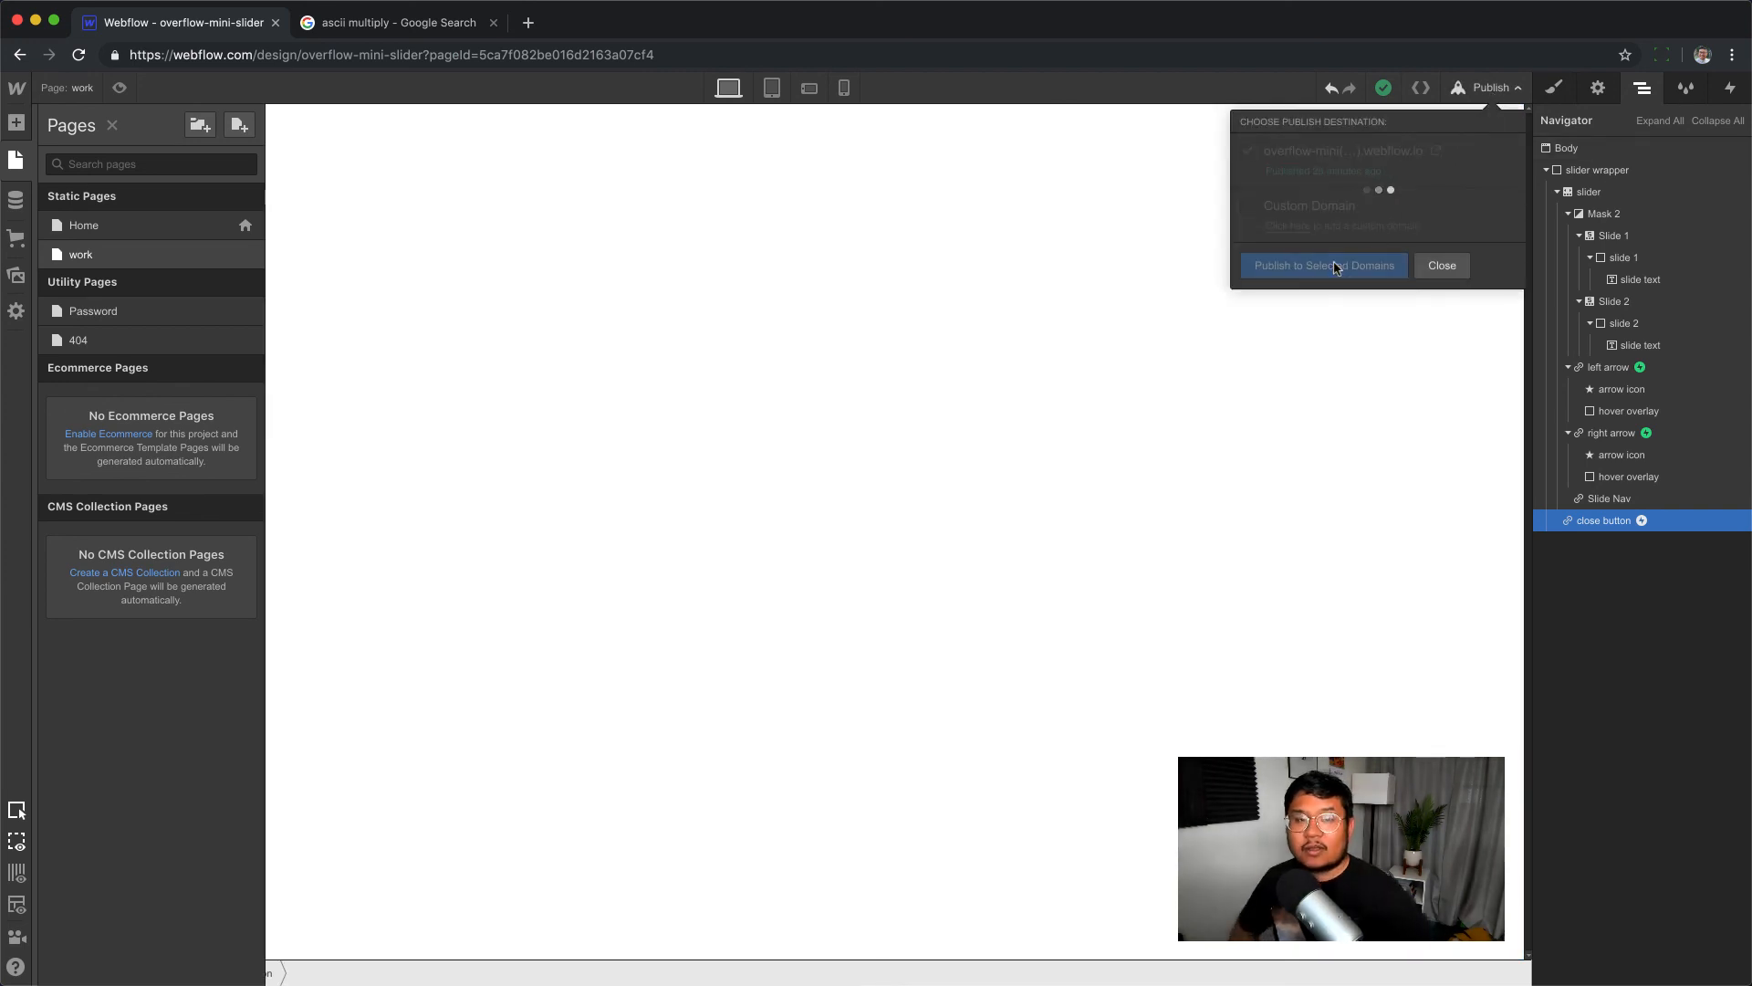